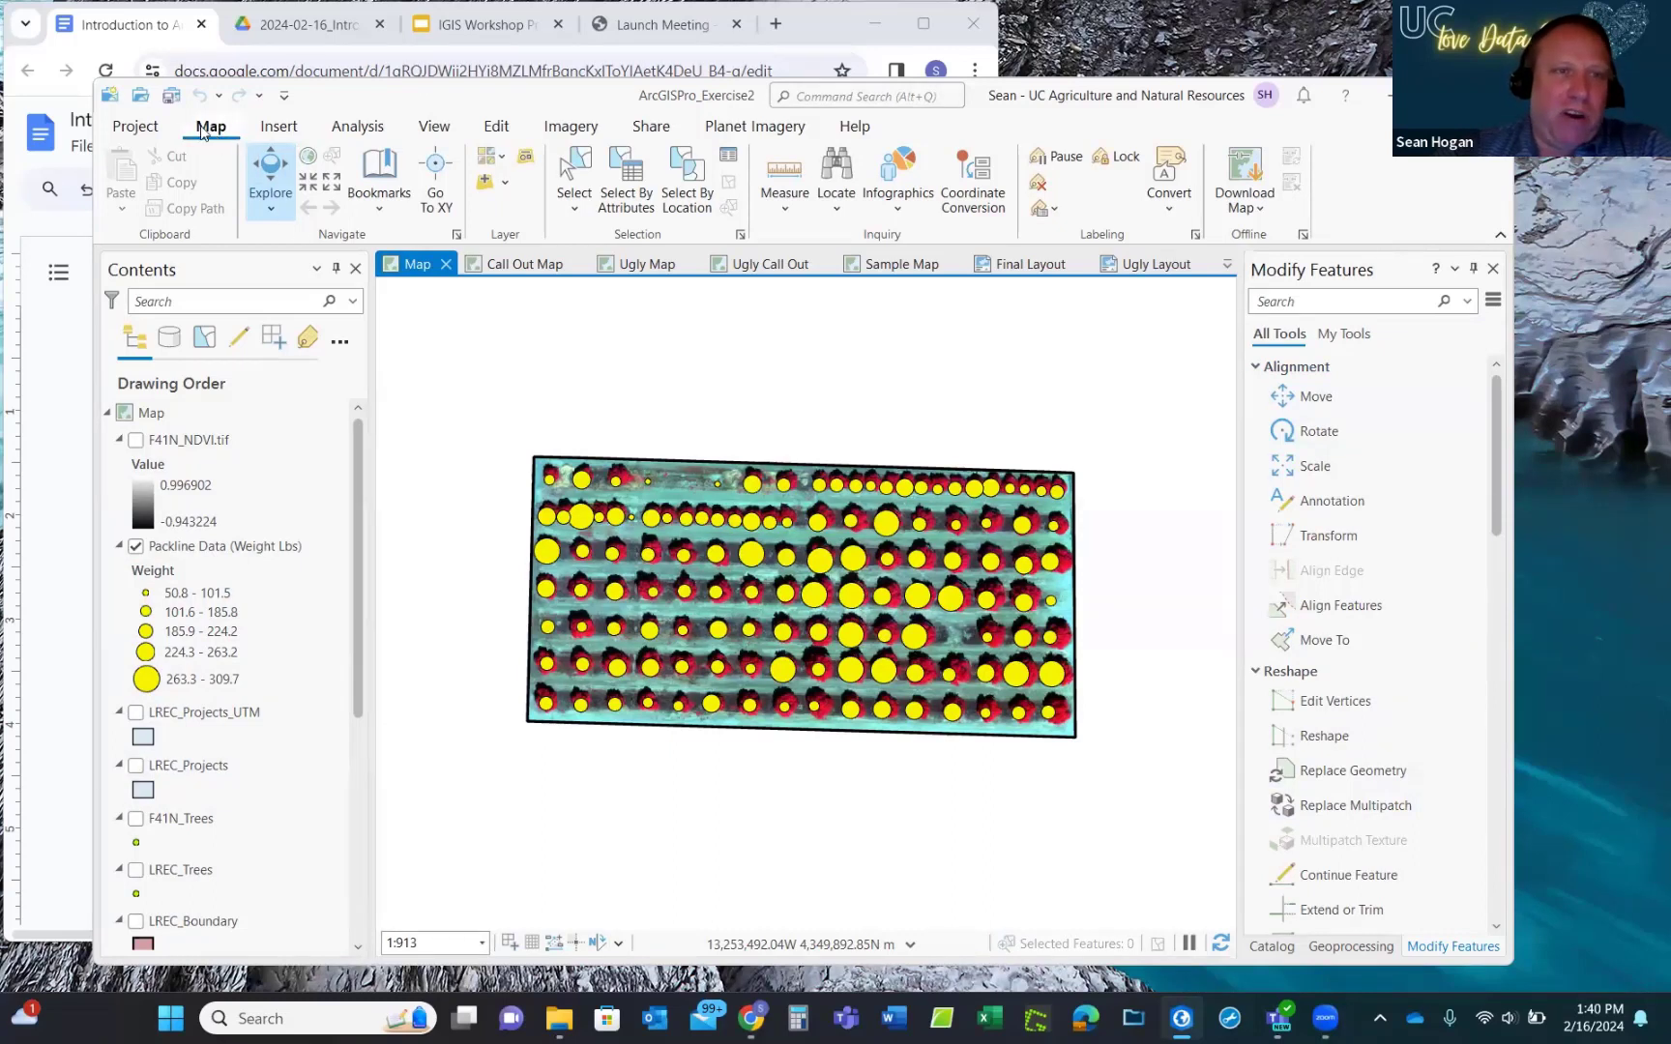
# Look over the project management options and return to the map.
pyautogui.click(137, 128)
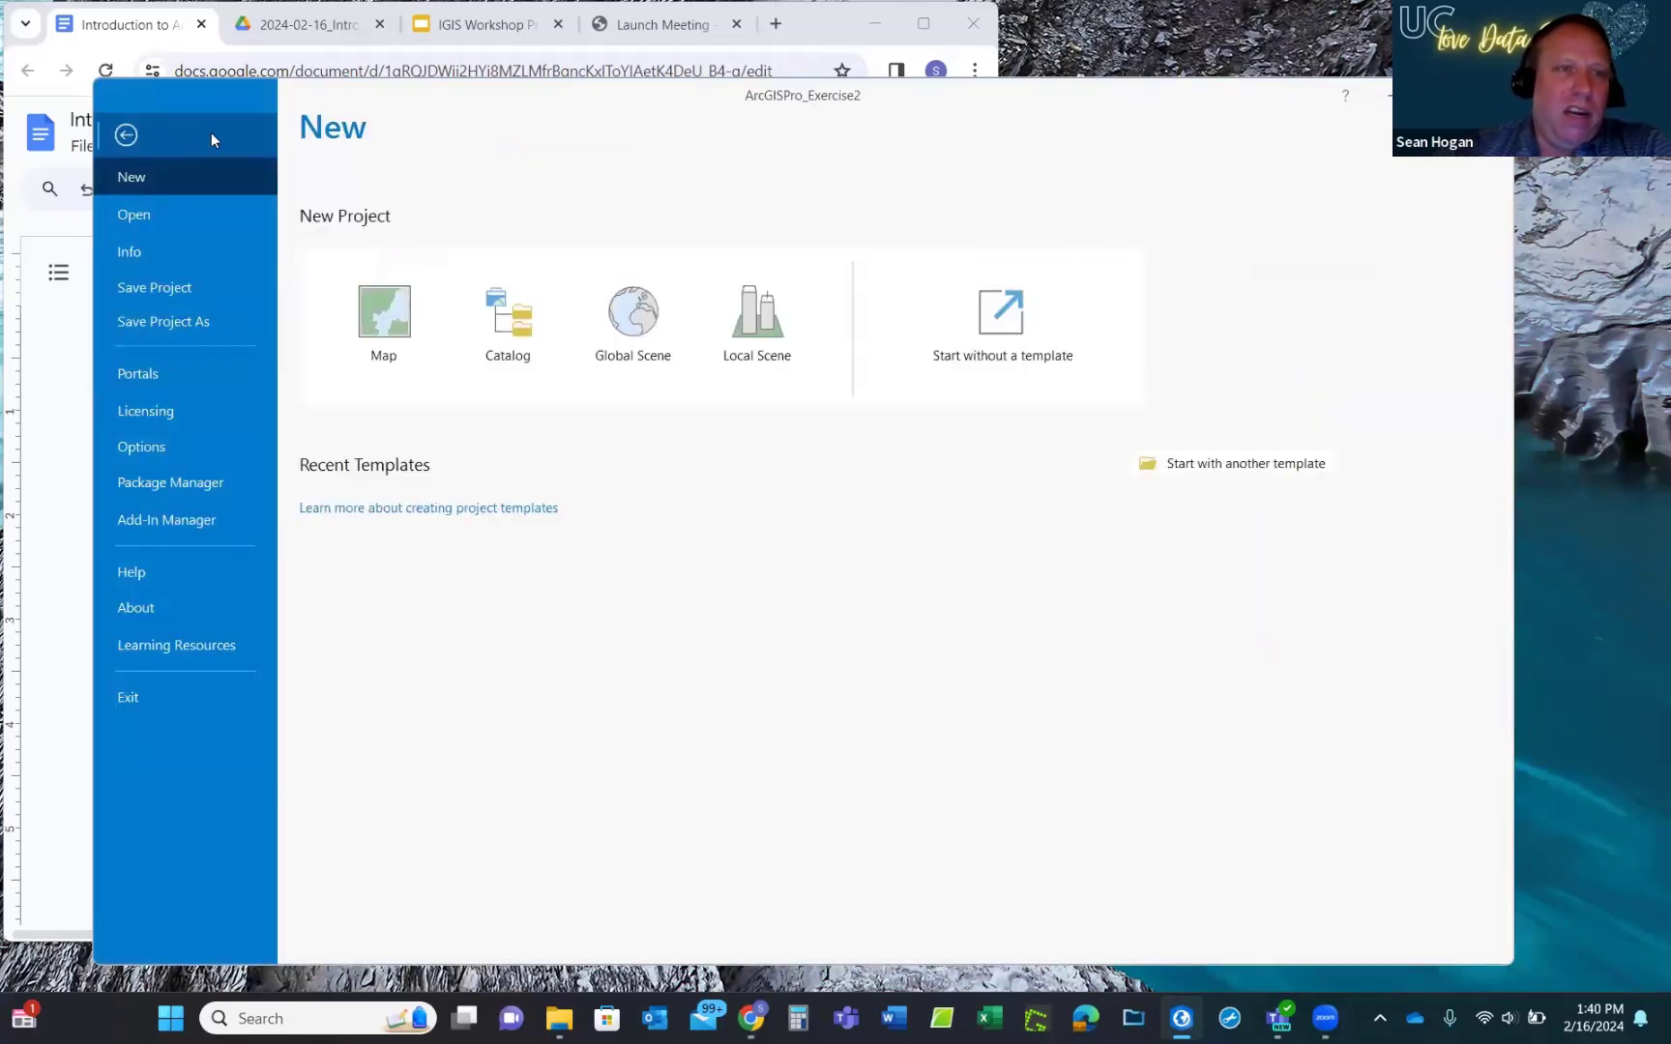
pyautogui.click(134, 134)
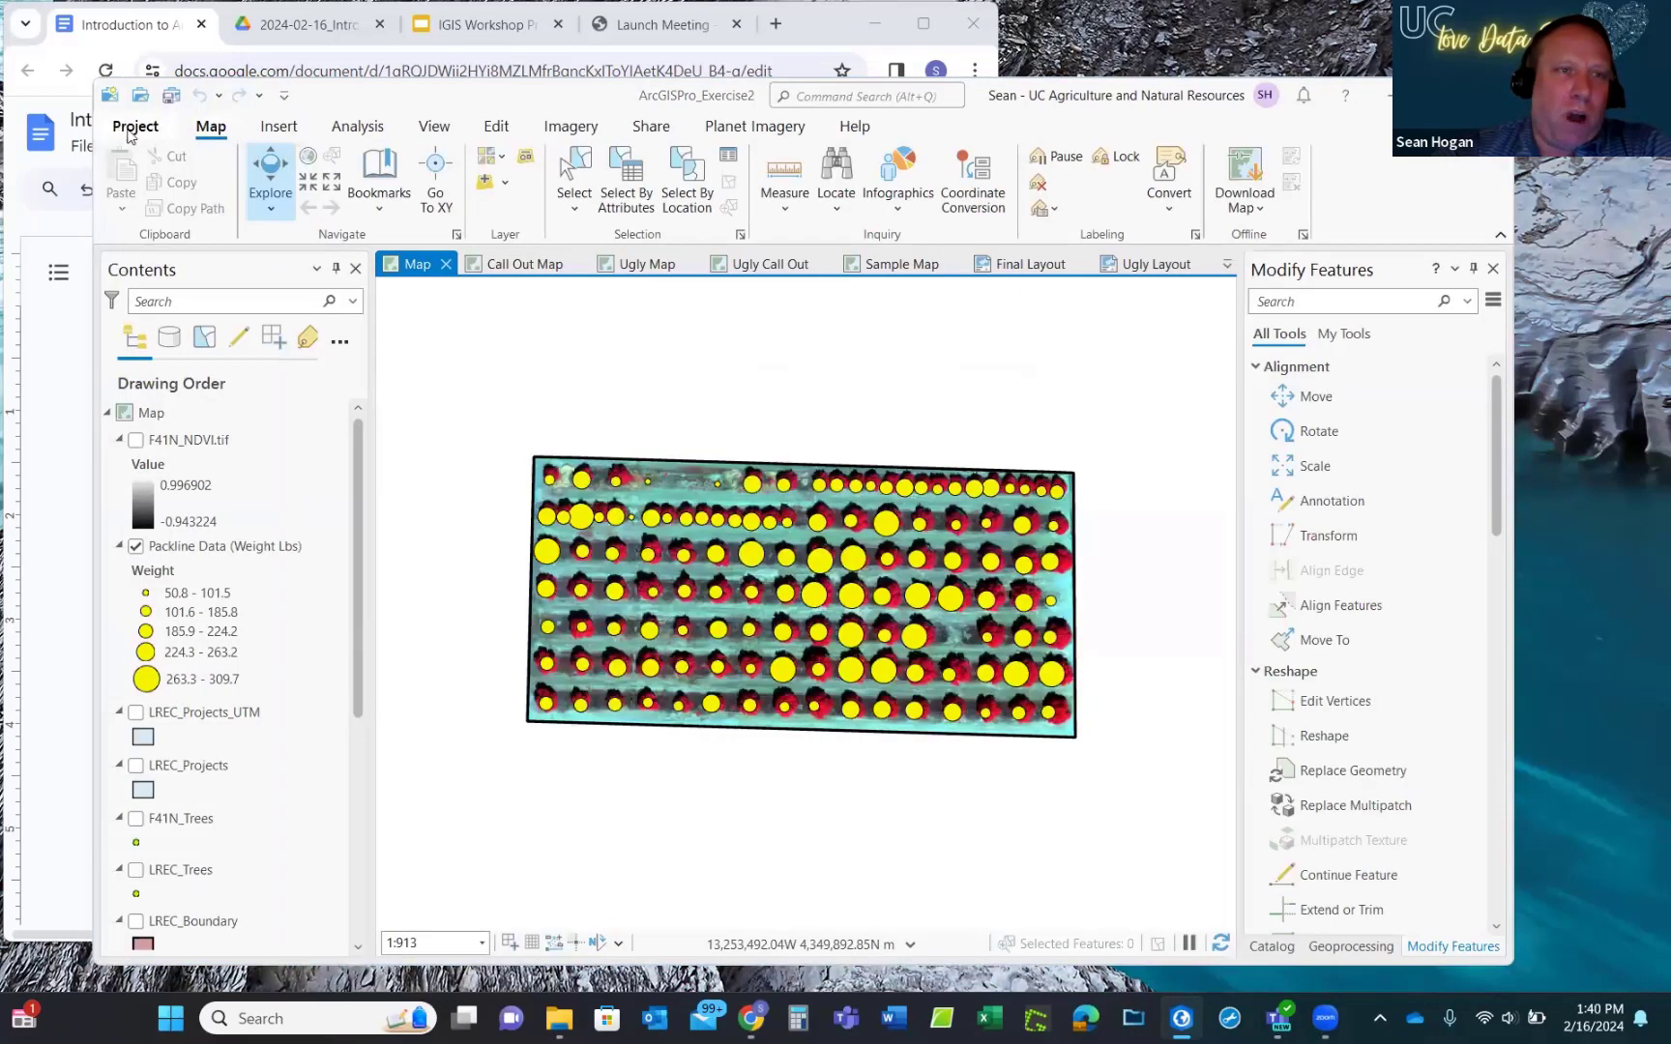
pyautogui.click(136, 127)
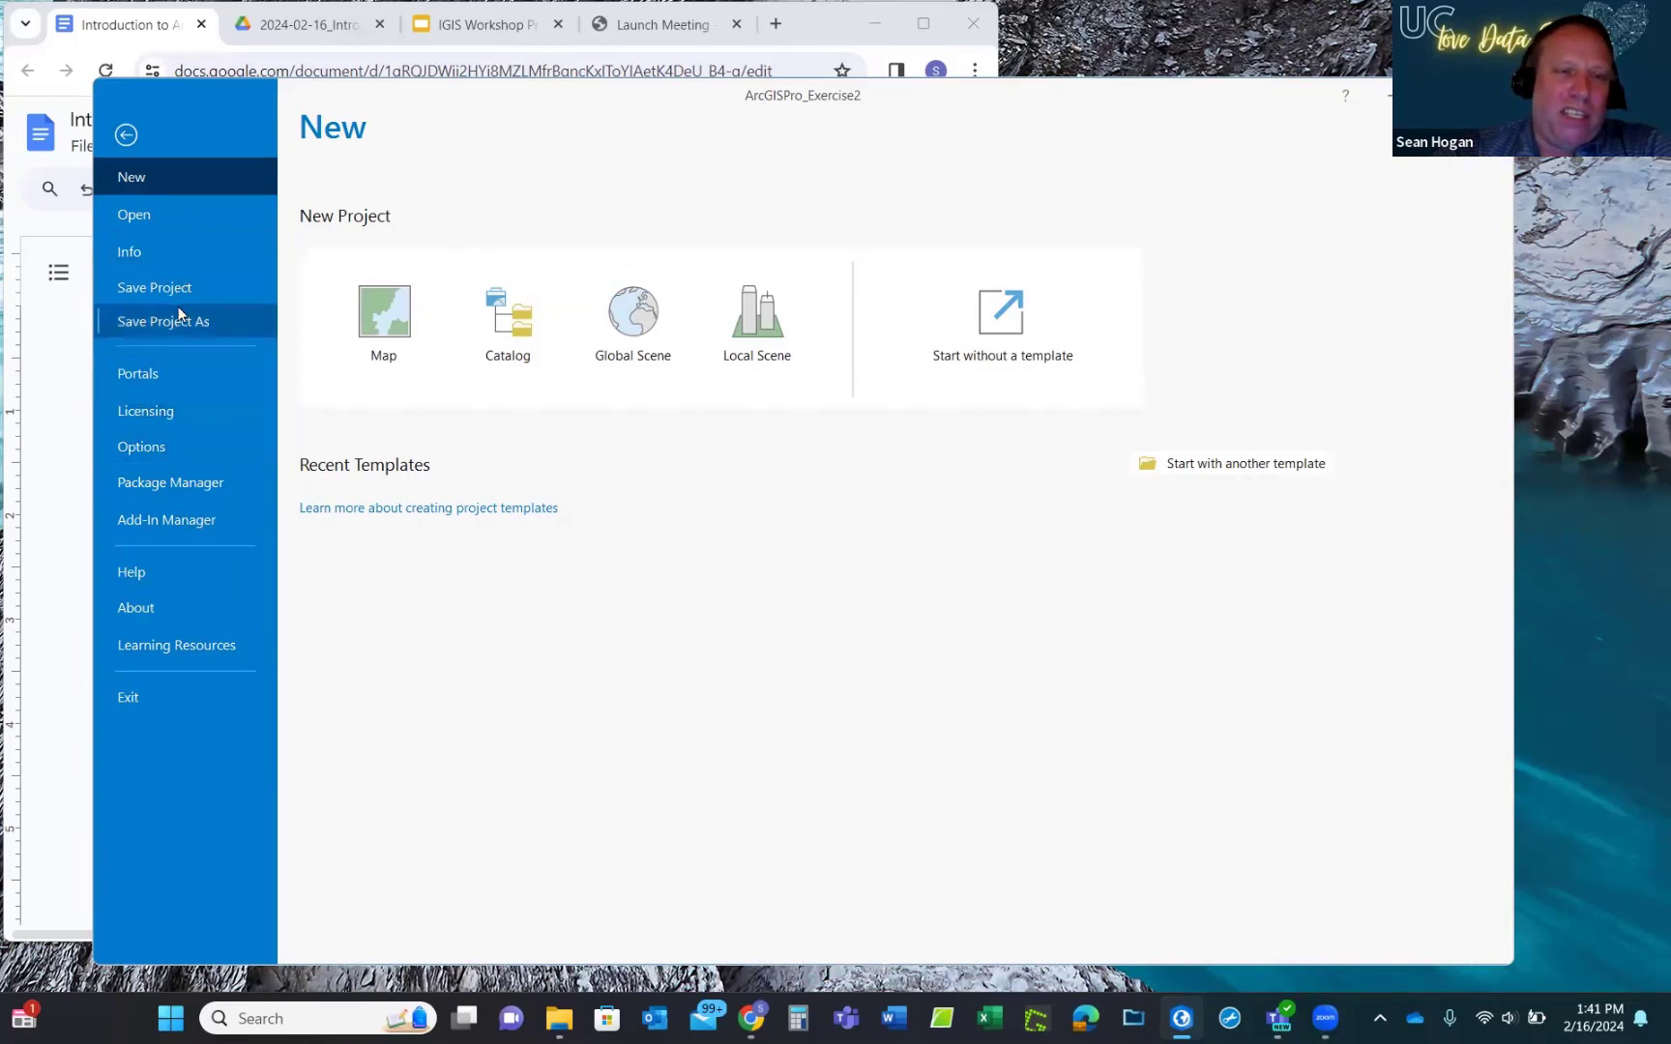
pyautogui.click(126, 135)
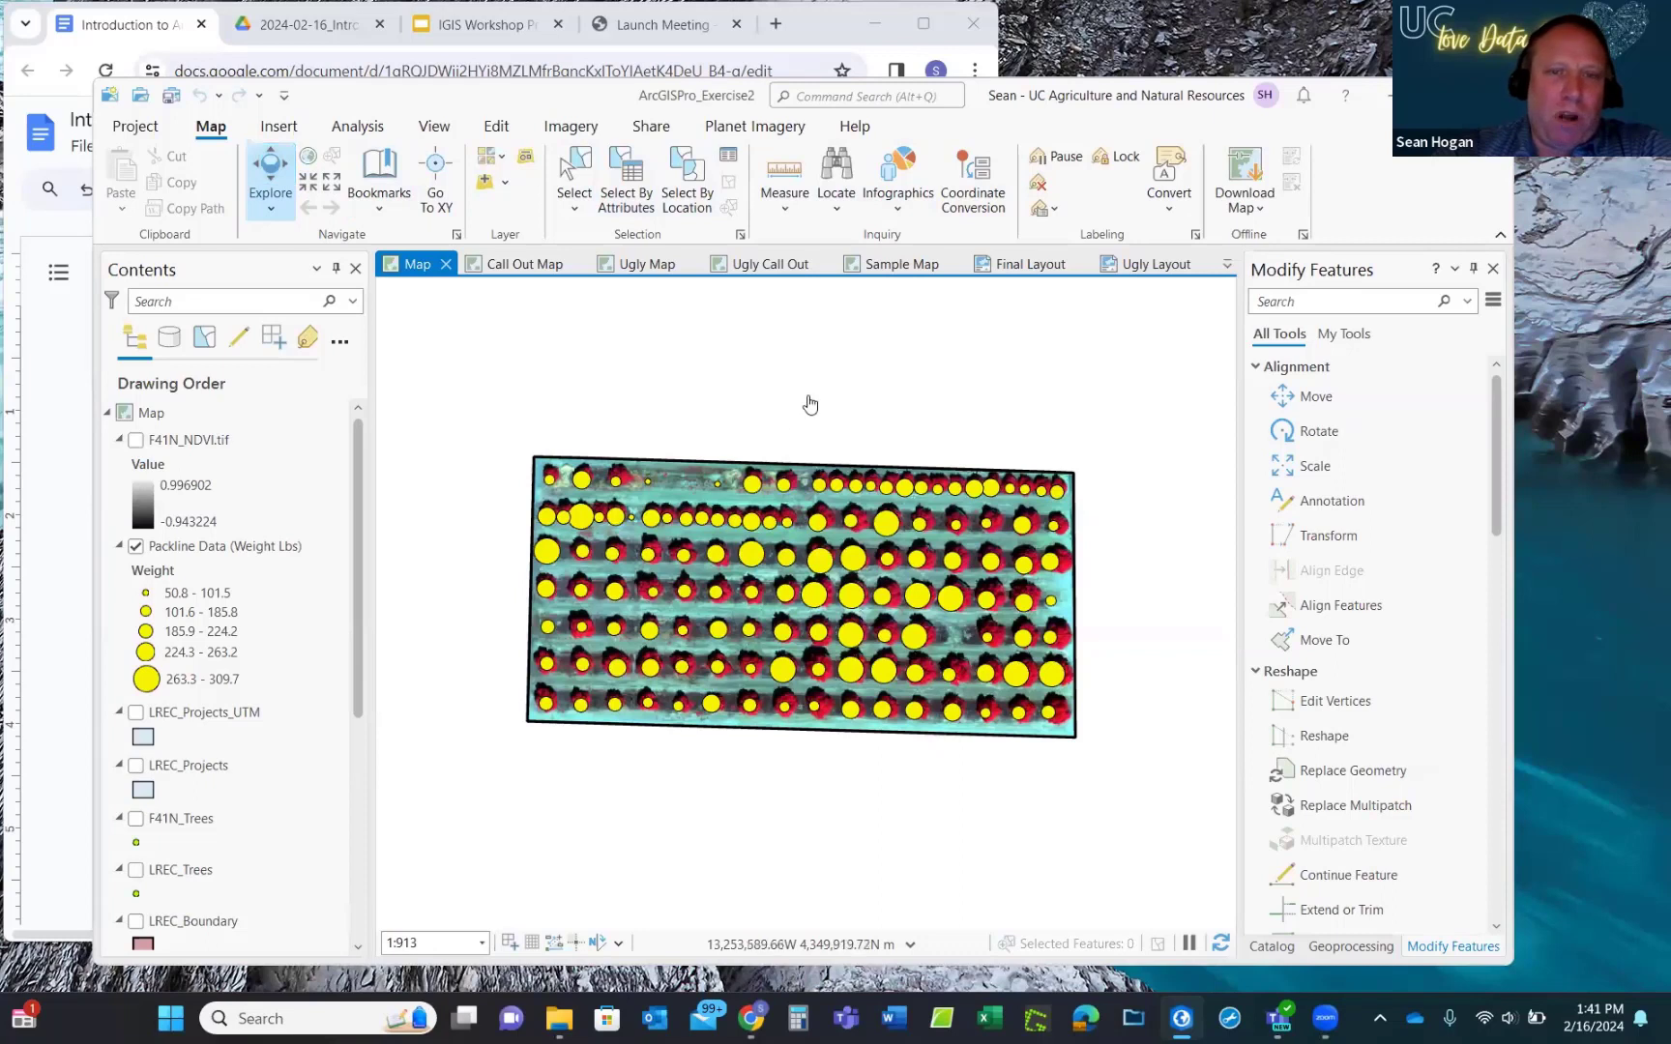
# Try a box selection over the trees at the orchard's northwest corner with the Select tool.
pyautogui.moveTo(809, 405)
pyautogui.mouseDown()
pyautogui.moveTo(765, 392)
pyautogui.moveTo(836, 426)
pyautogui.moveTo(791, 378)
pyautogui.moveTo(845, 416)
pyautogui.moveTo(791, 421)
pyautogui.mouseUp()
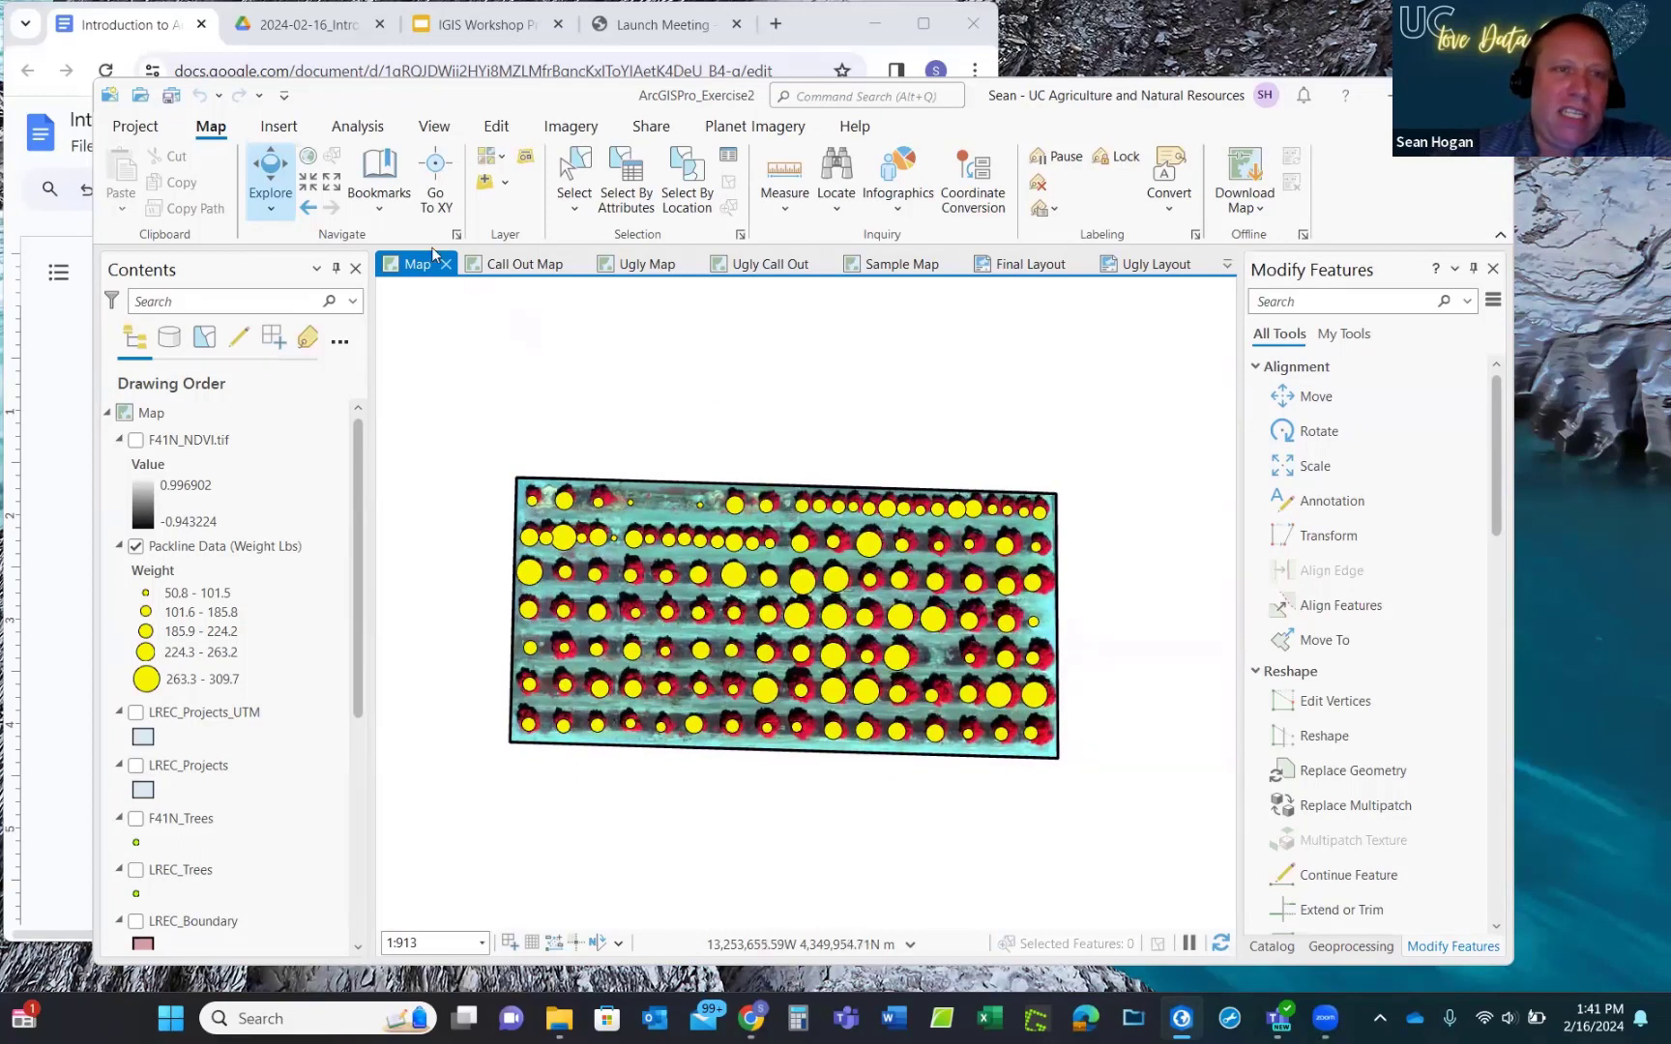
pyautogui.click(575, 171)
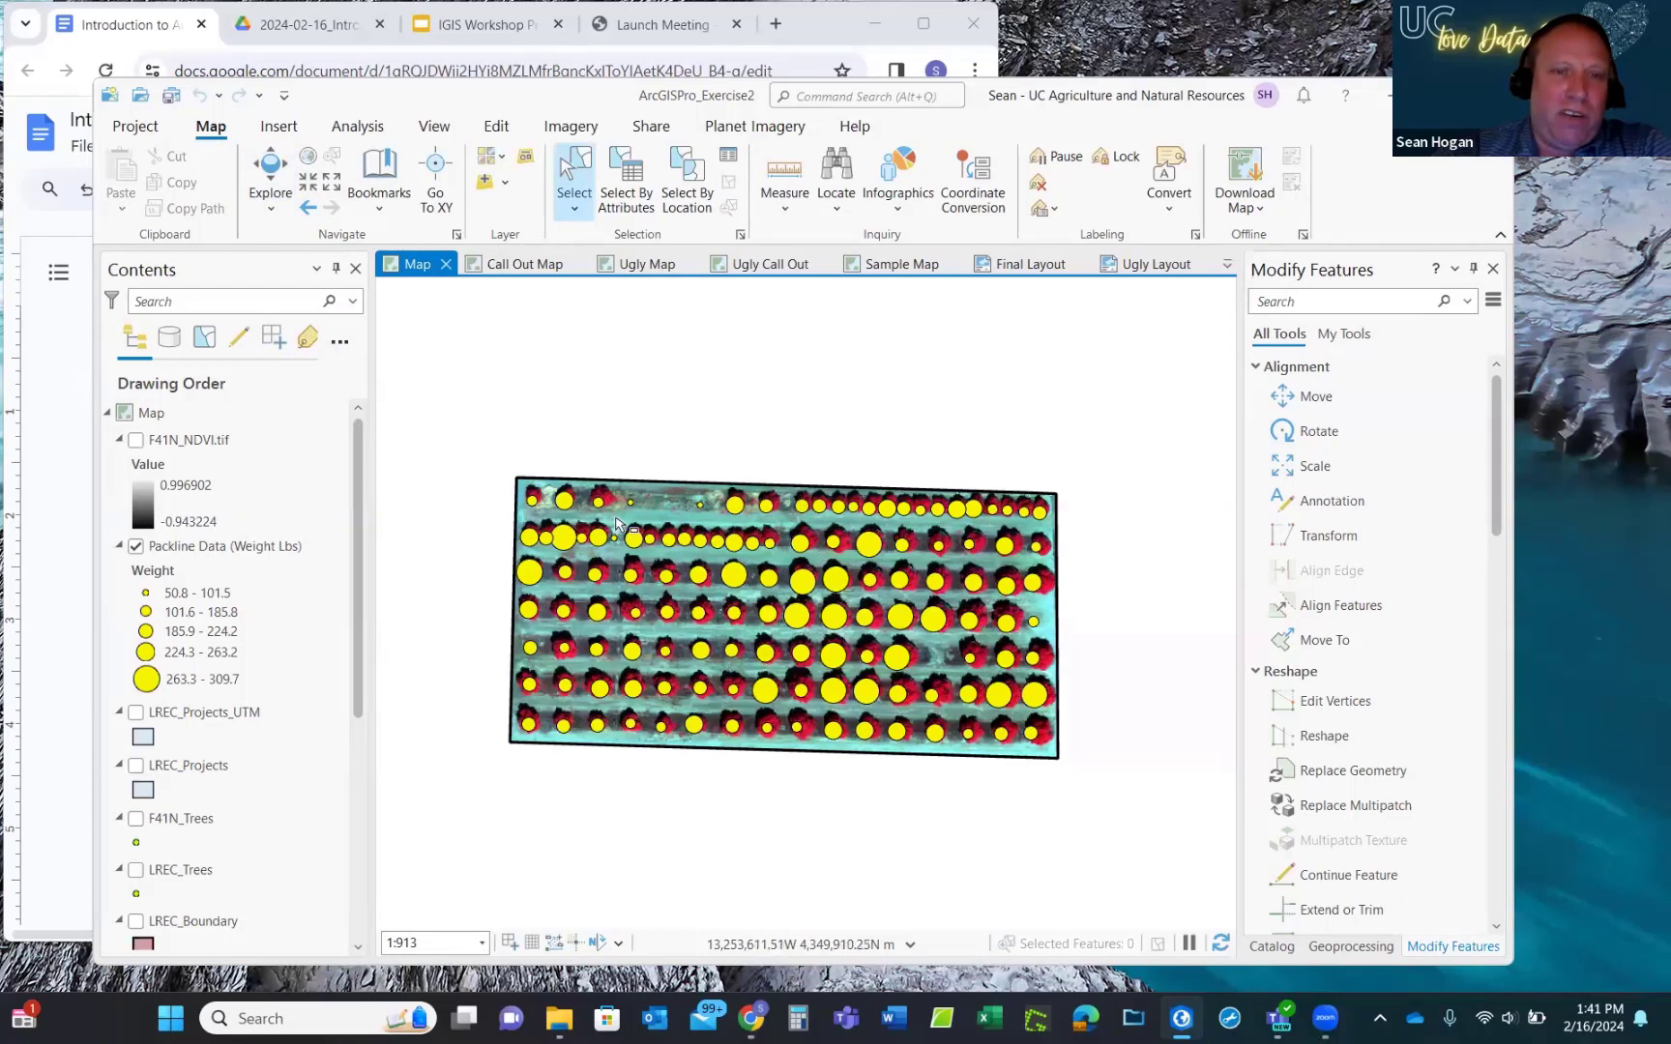
pyautogui.moveTo(473, 456); pyautogui.dragTo(599, 594)
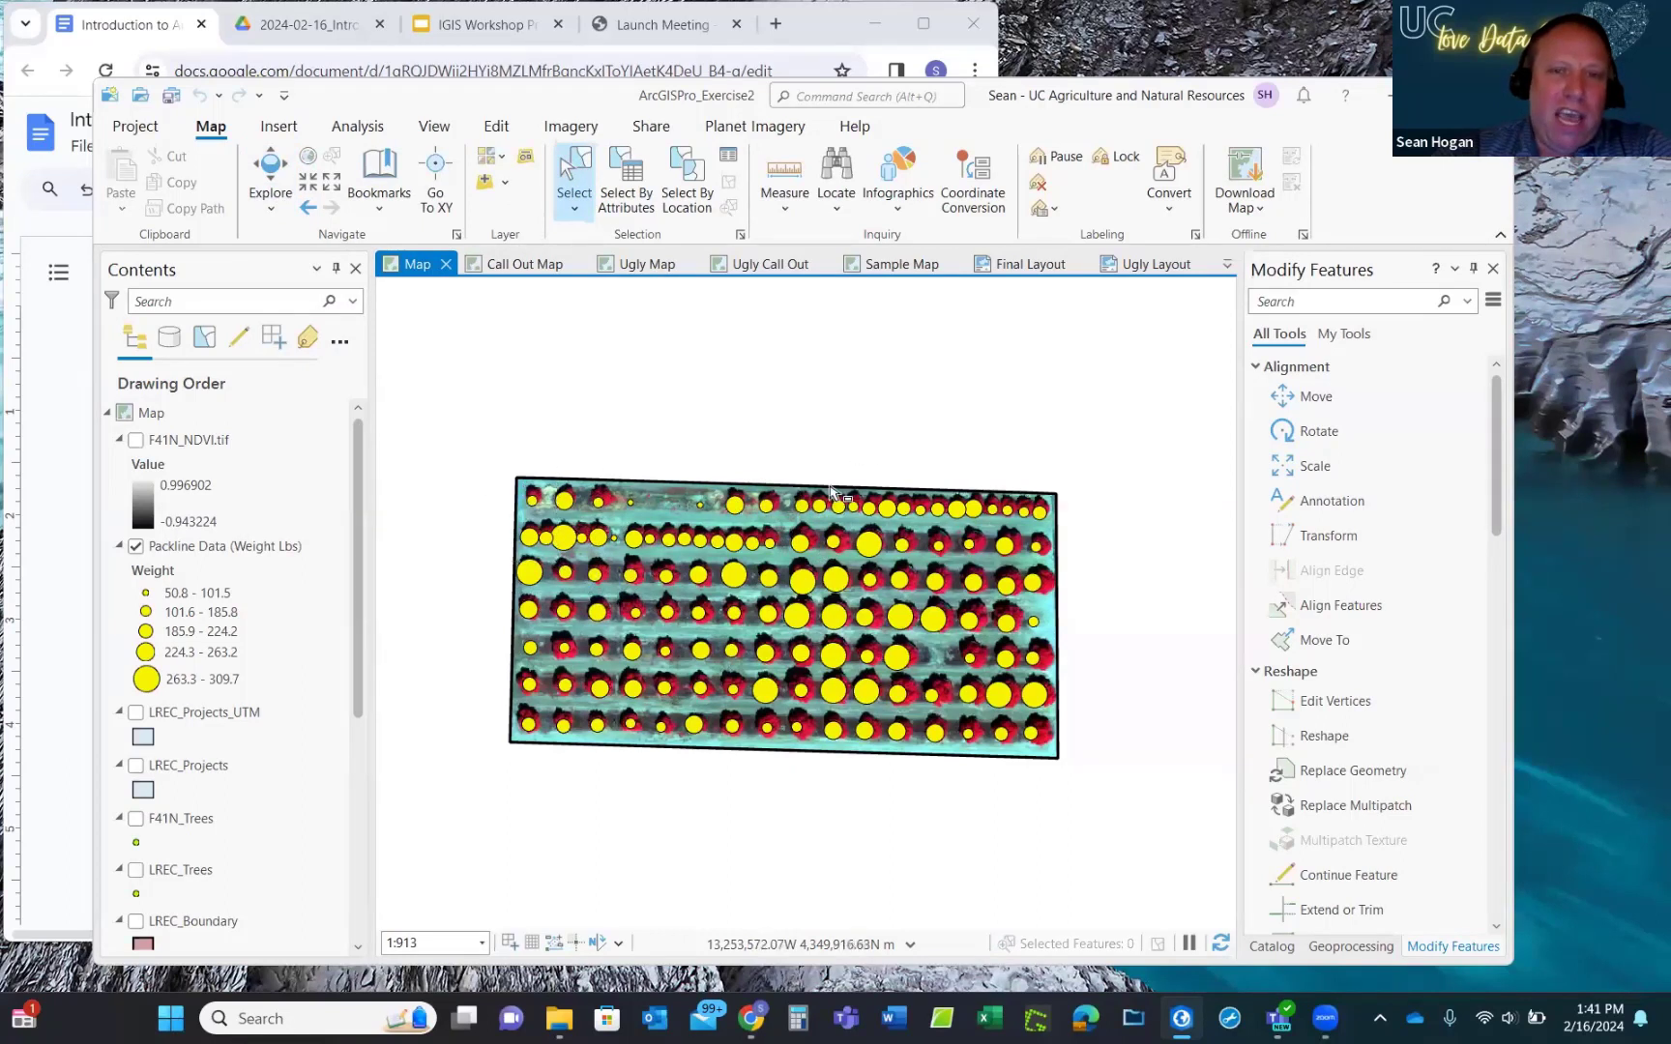
pyautogui.scroll(-2, 570, 377)
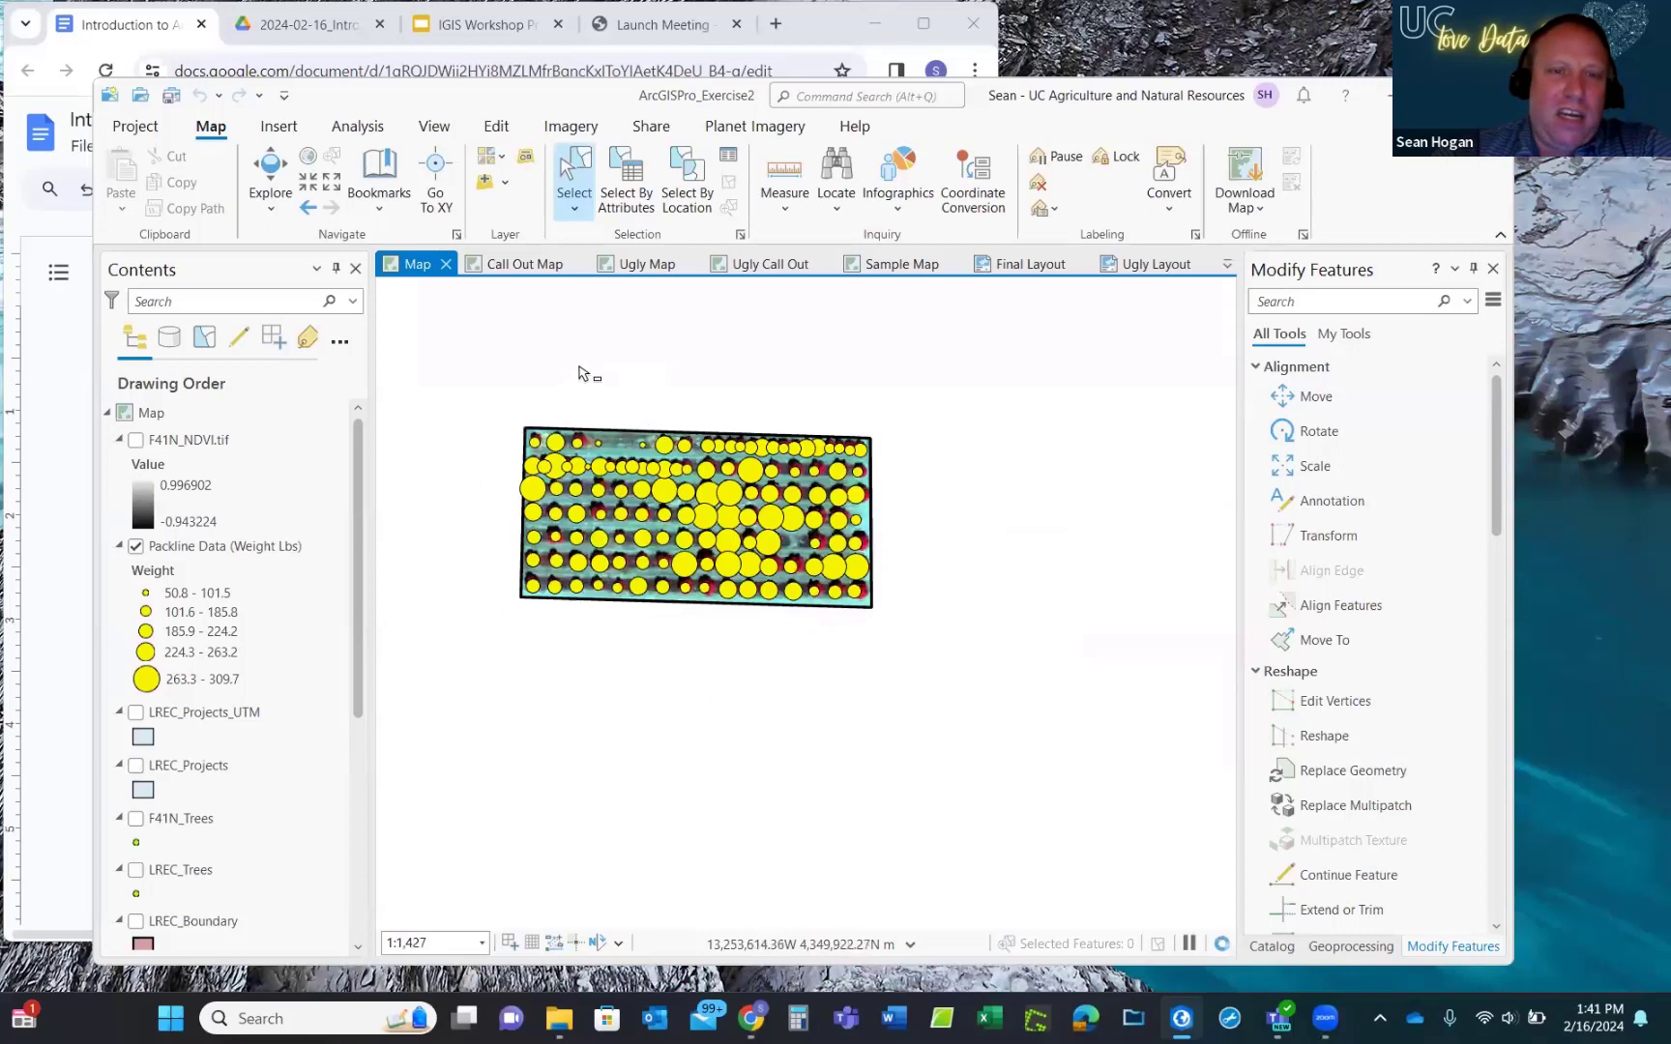
pyautogui.scroll(2, 560, 385)
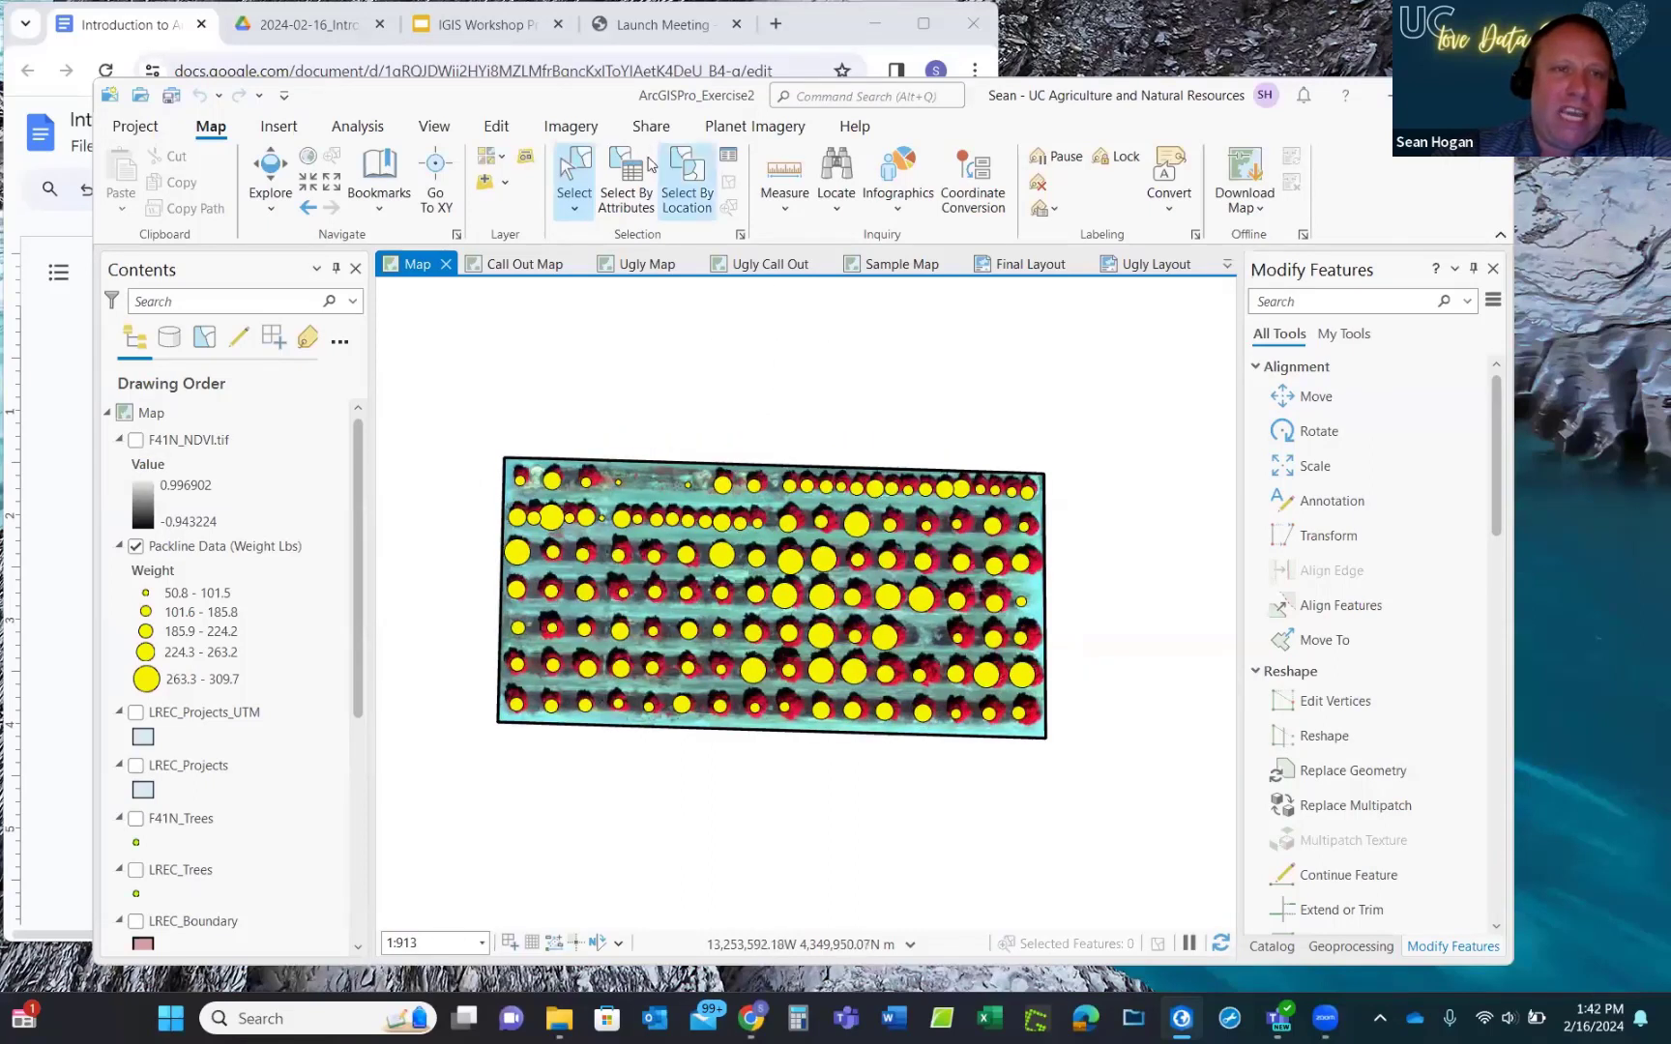
# With the Explore tool active, view the map's full extent and return to the previous extent.
pyautogui.click(270, 163)
pyautogui.moveTo(742, 426)
pyautogui.mouseDown()
pyautogui.moveTo(845, 445)
pyautogui.moveTo(769, 436)
pyautogui.moveTo(765, 418)
pyautogui.moveTo(757, 432)
pyautogui.mouseUp()
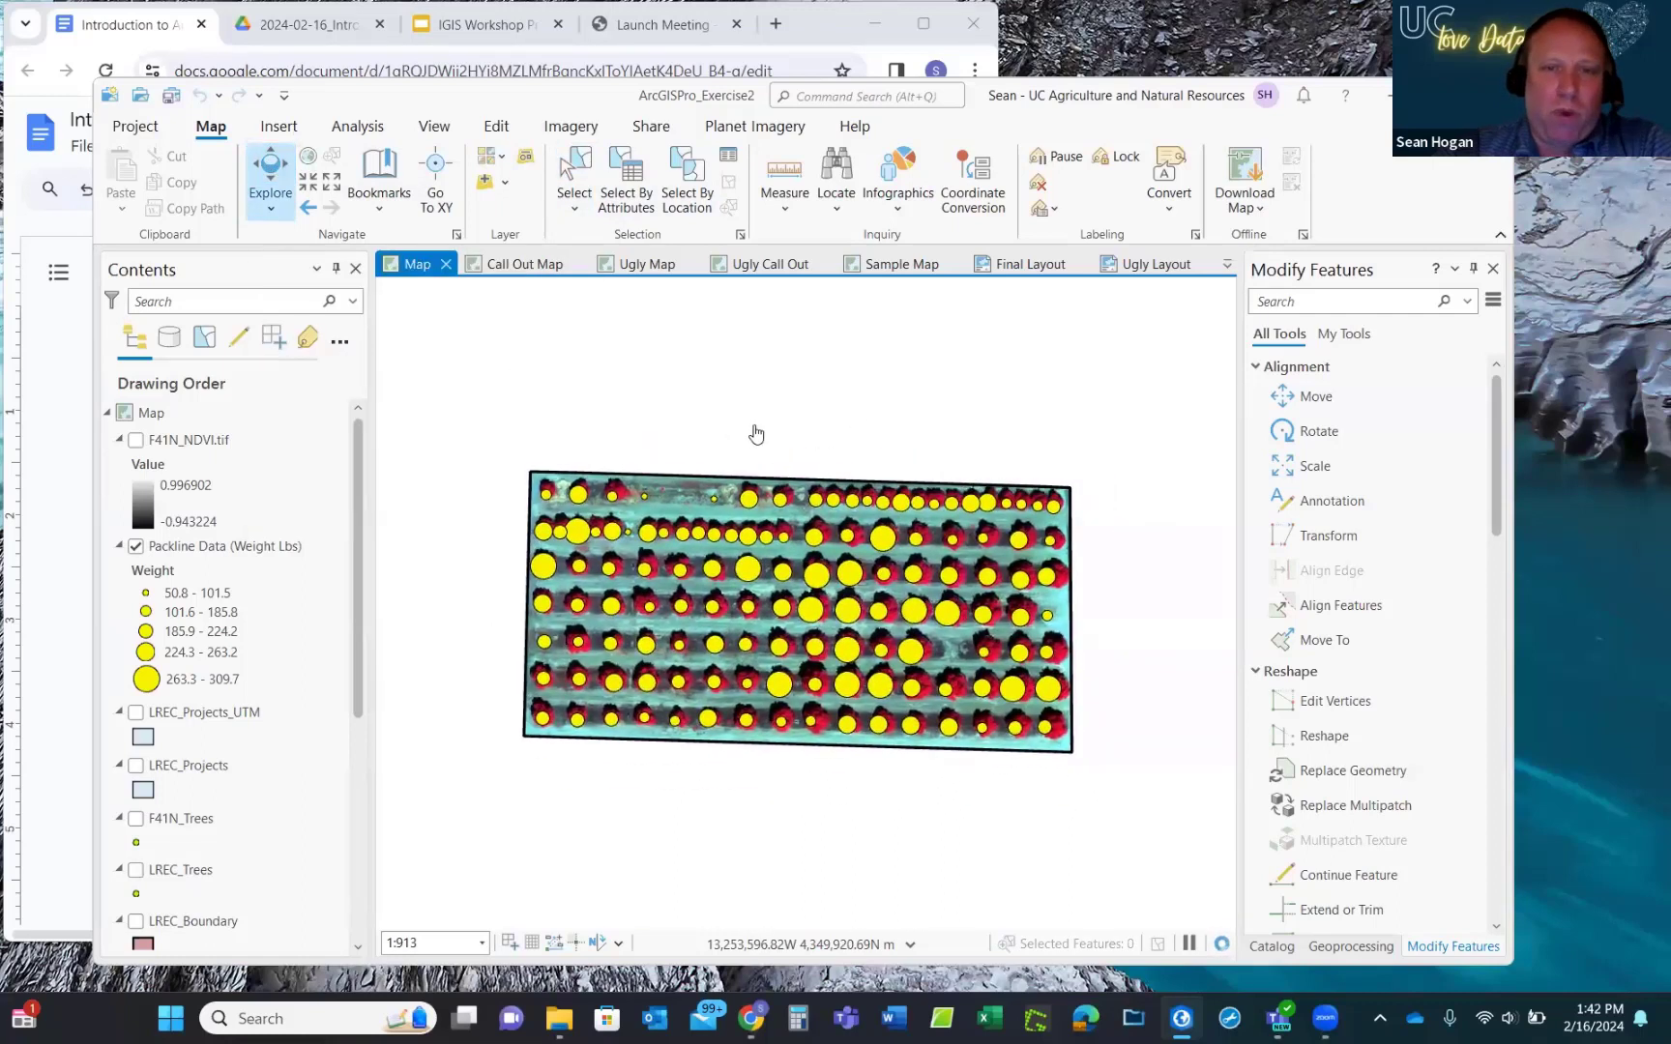
pyautogui.moveTo(752, 431); pyautogui.dragTo(735, 422)
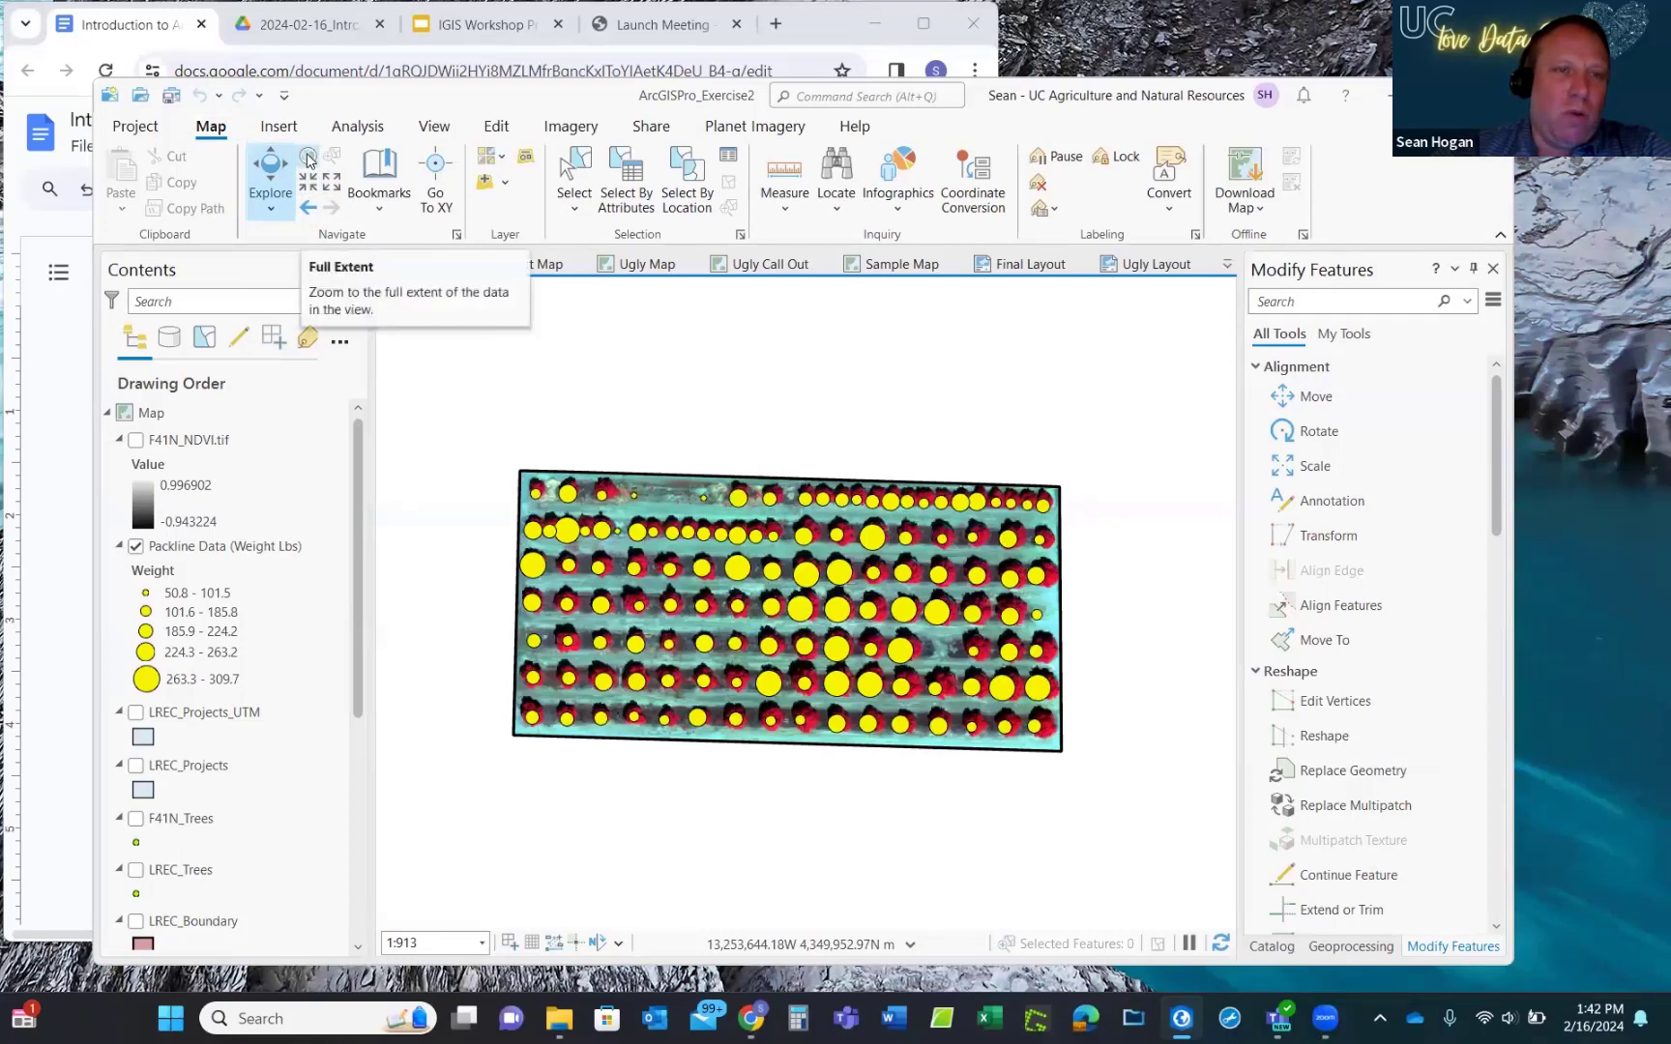
pyautogui.click(308, 159)
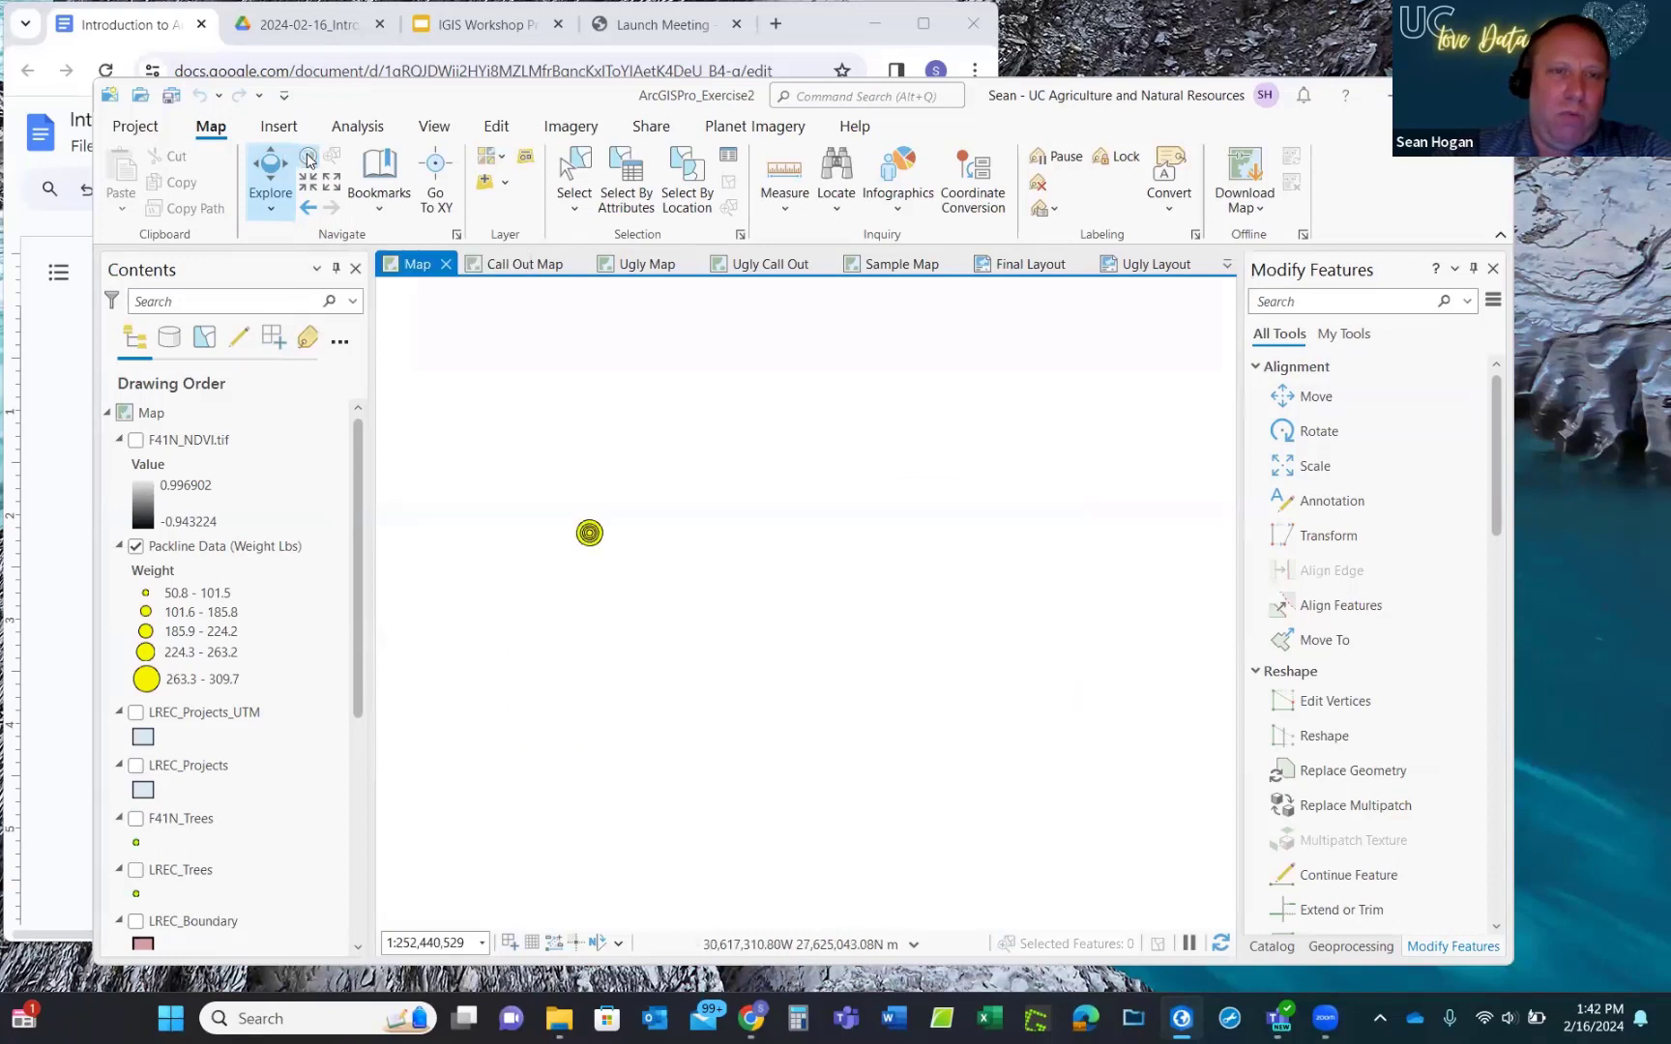
pyautogui.click(308, 208)
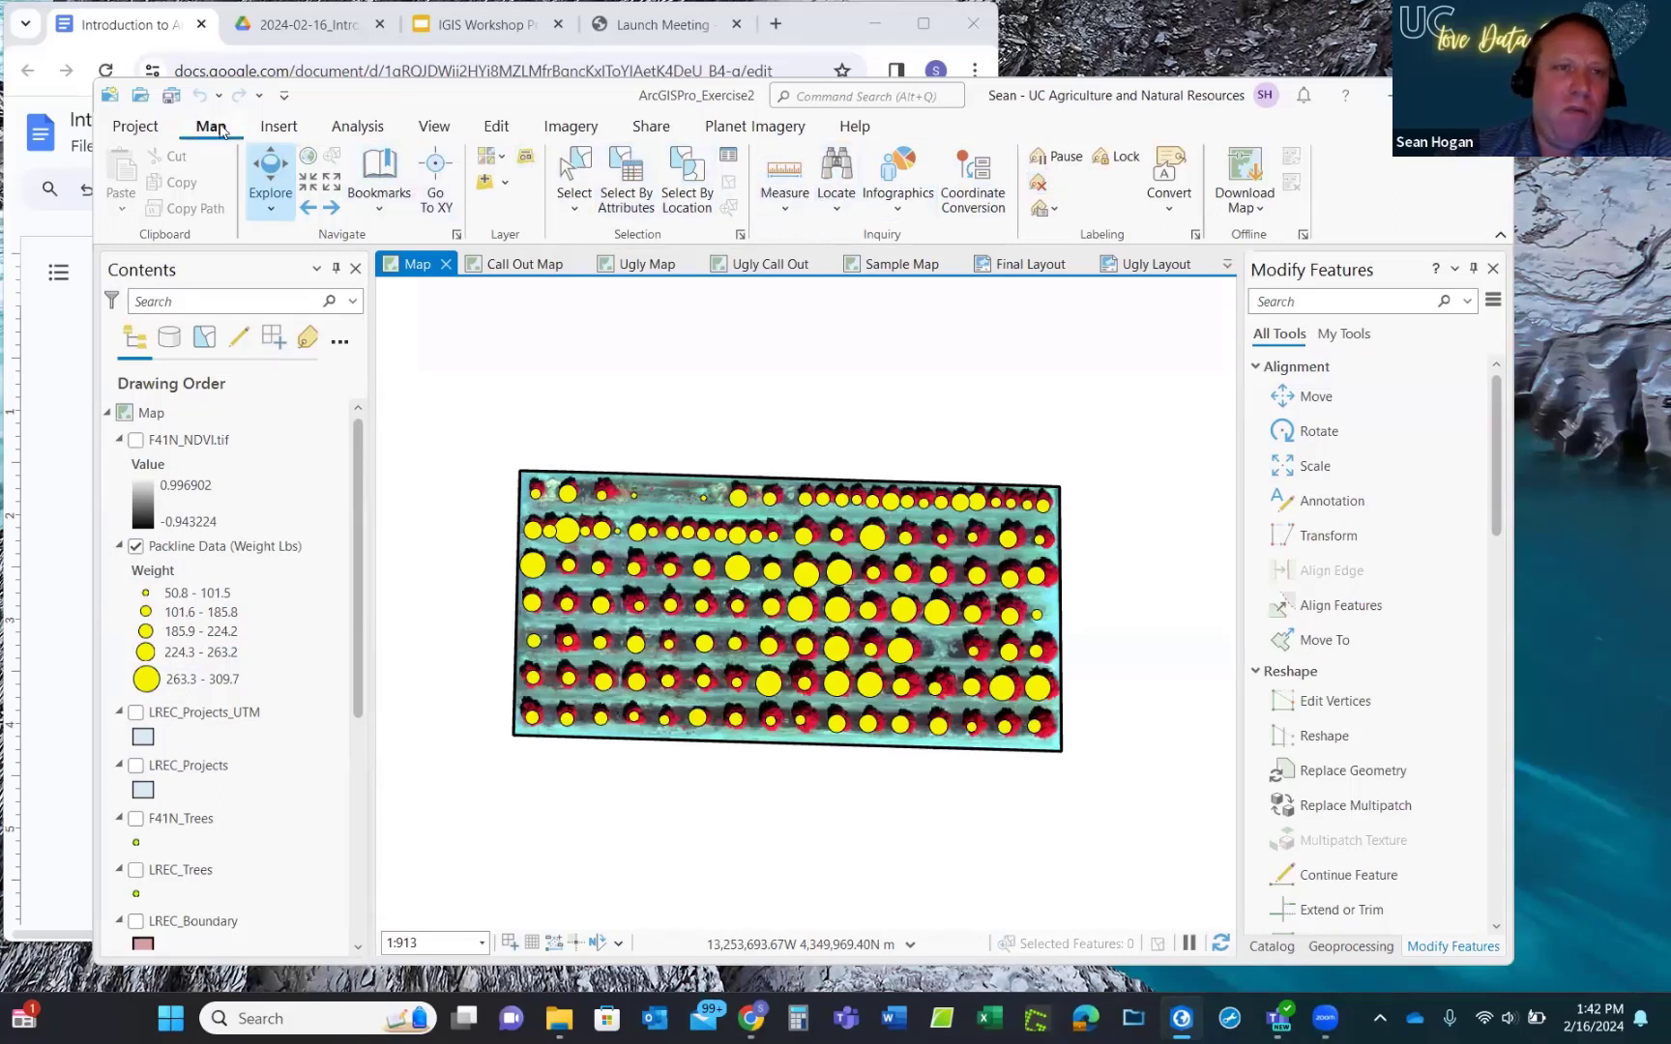
# View the Call Out Map, the Final Layout and the Ugly Layout to compare the project's maps and layouts.
pyautogui.click(276, 126)
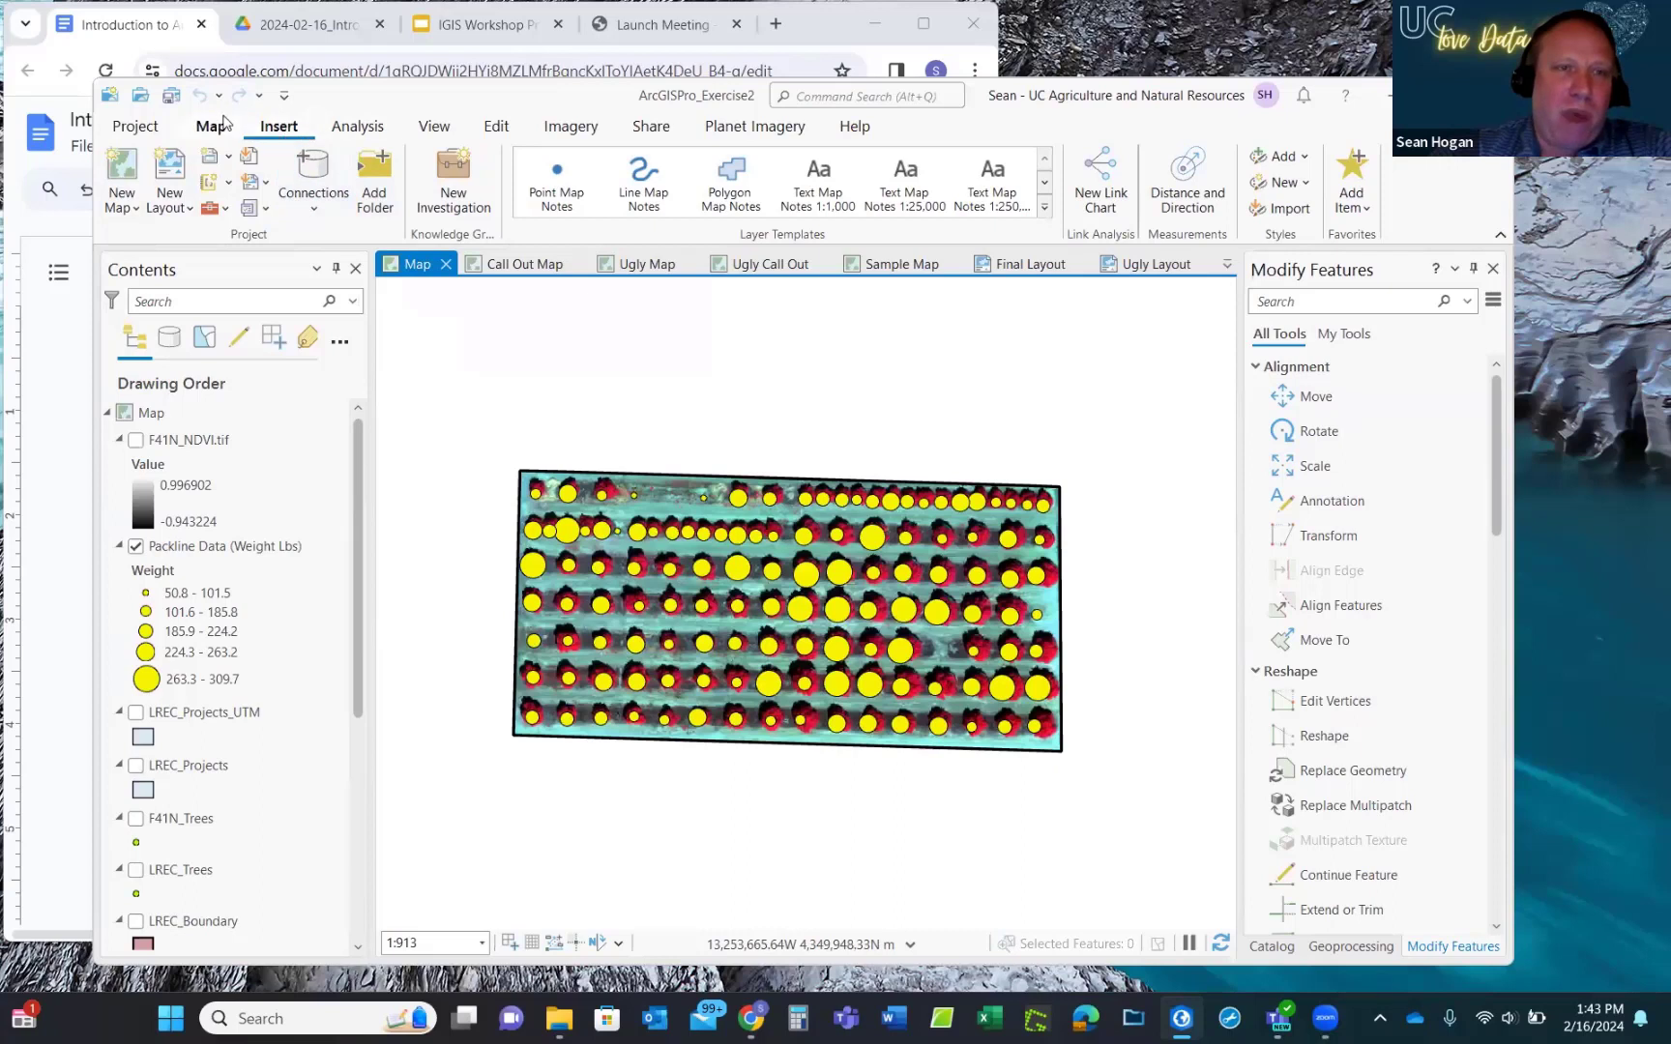
pyautogui.click(522, 265)
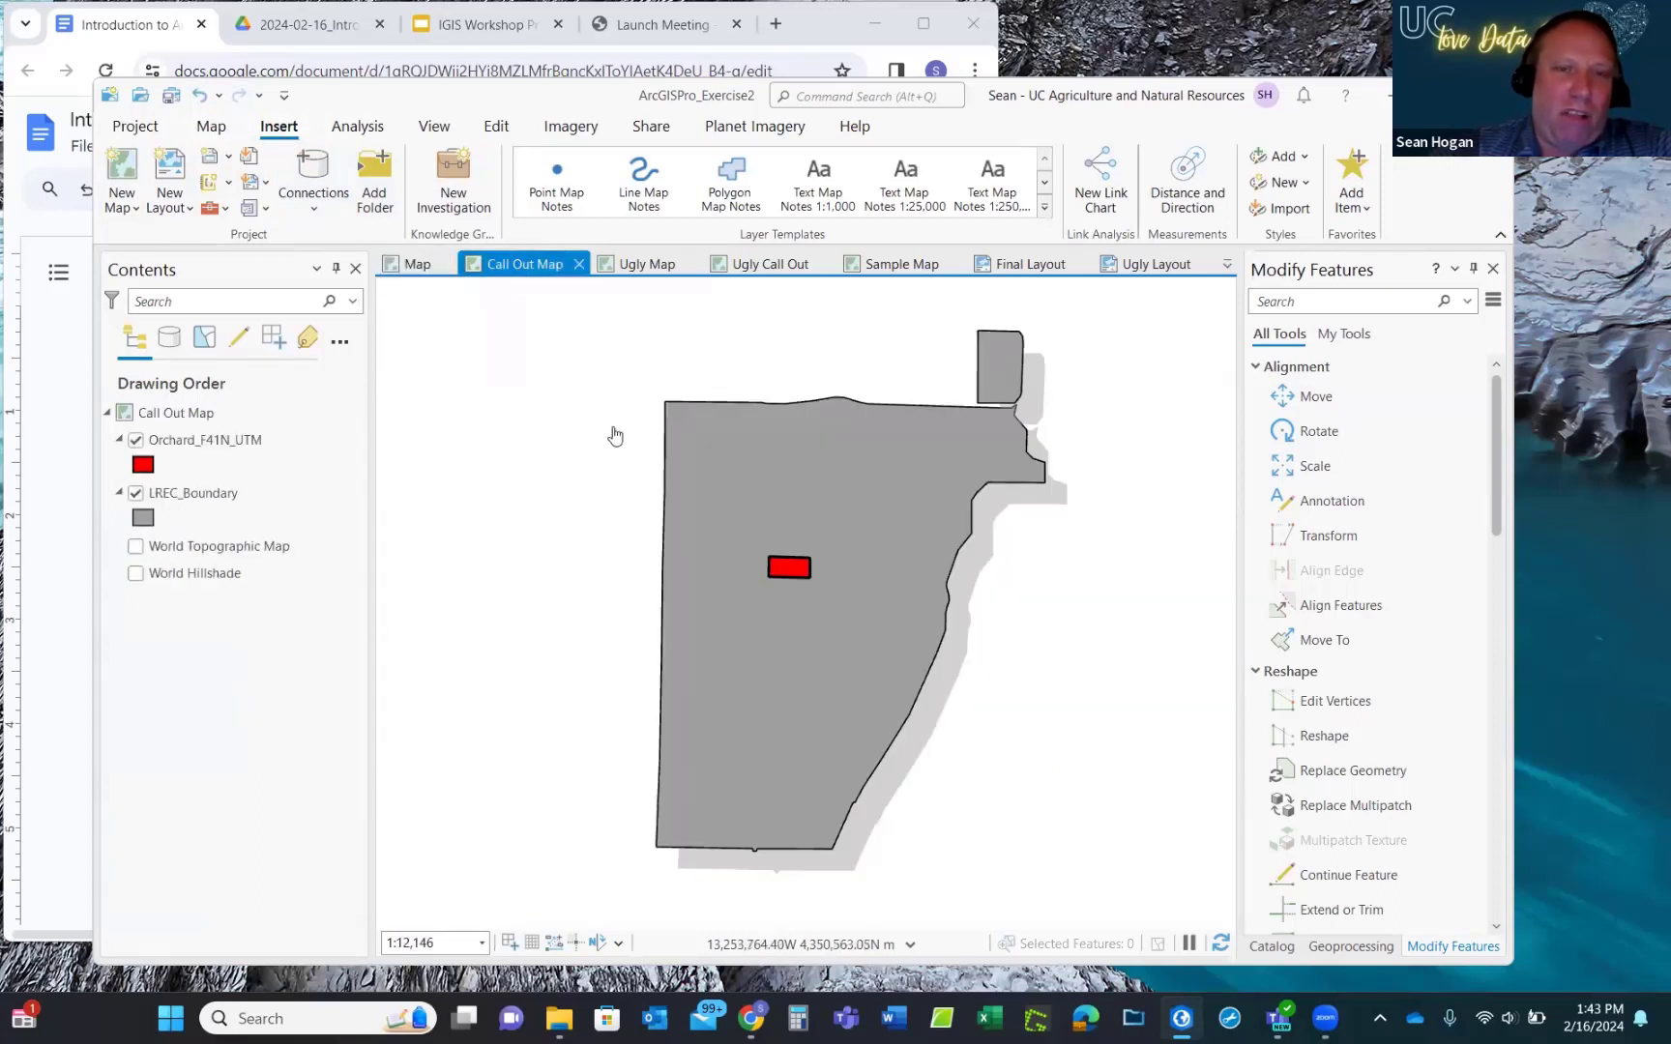
pyautogui.click(1027, 266)
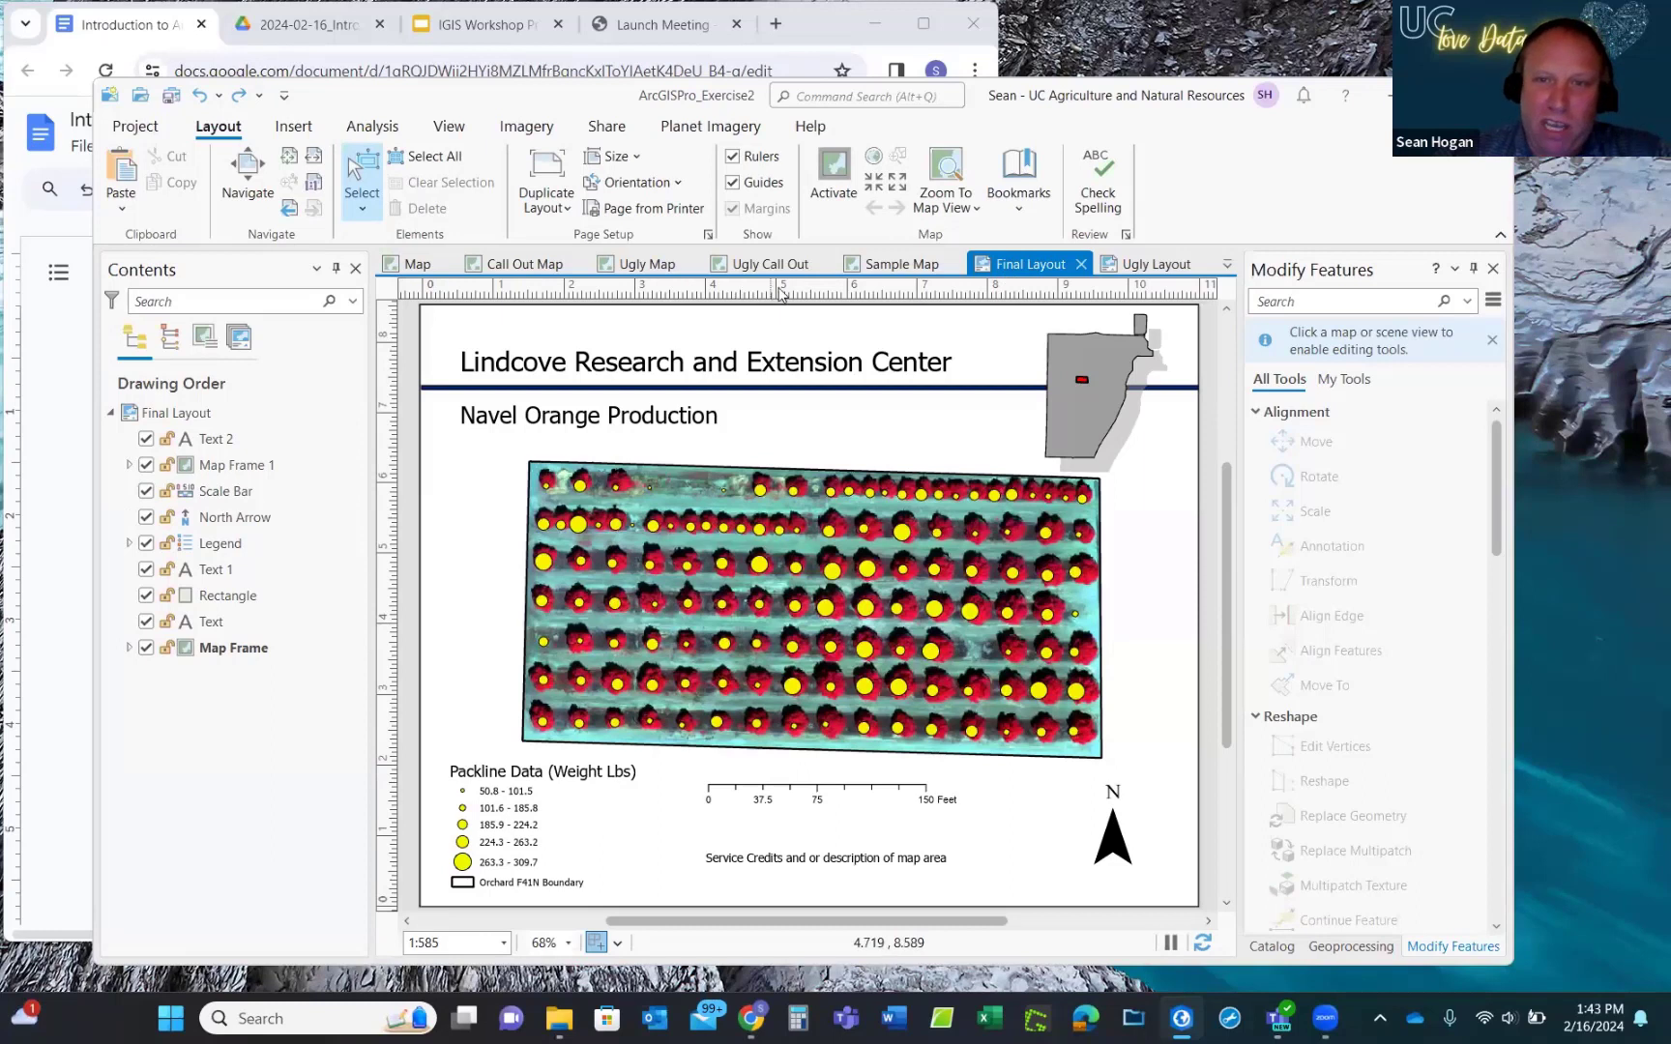
pyautogui.click(1146, 265)
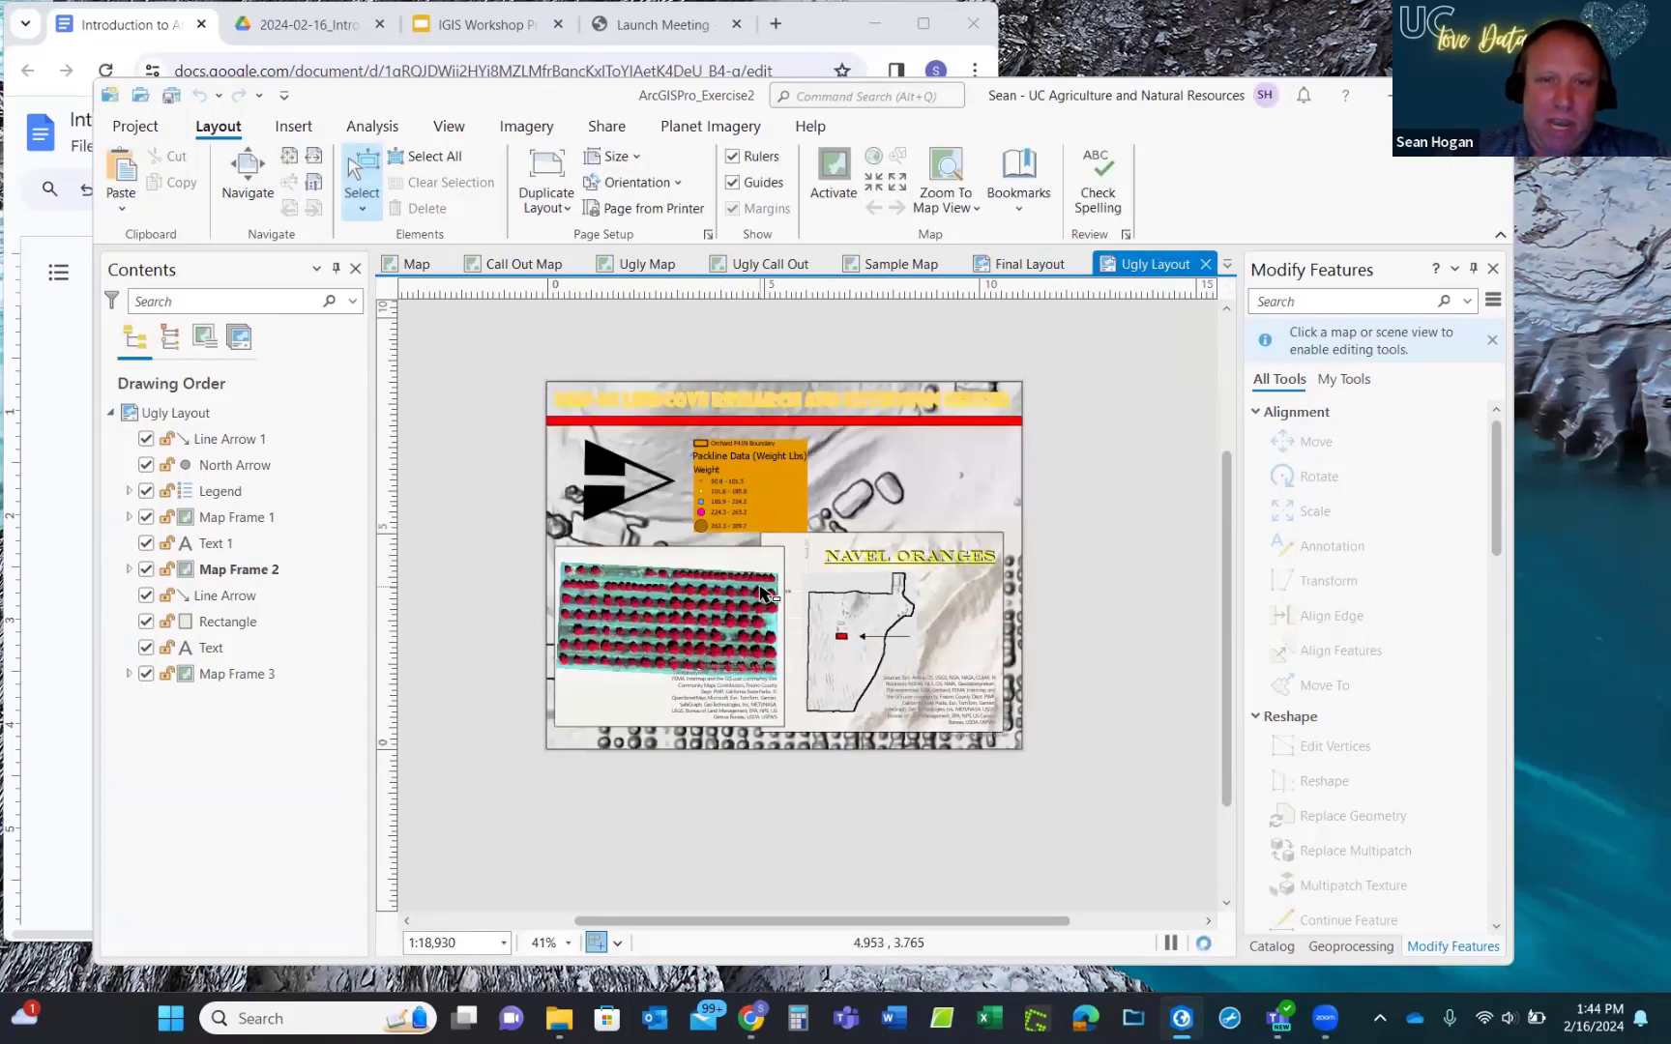
pyautogui.scroll(3, 788, 553)
pyautogui.scroll(-3, 788, 553)
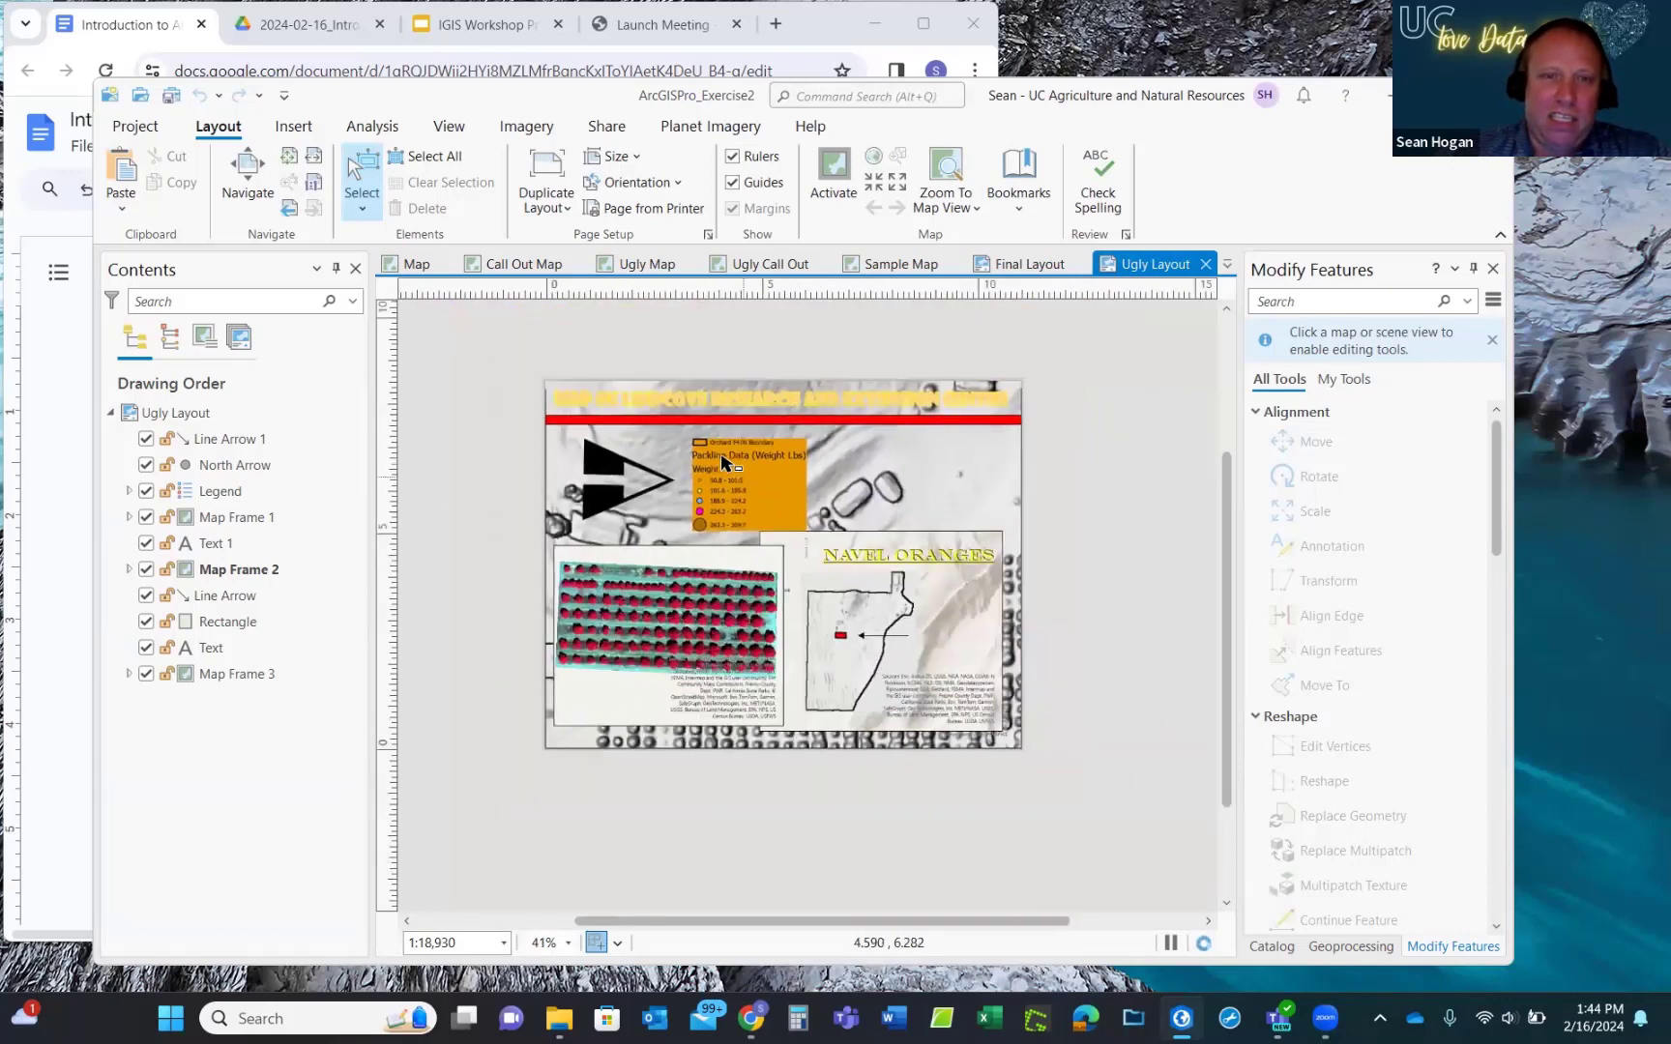
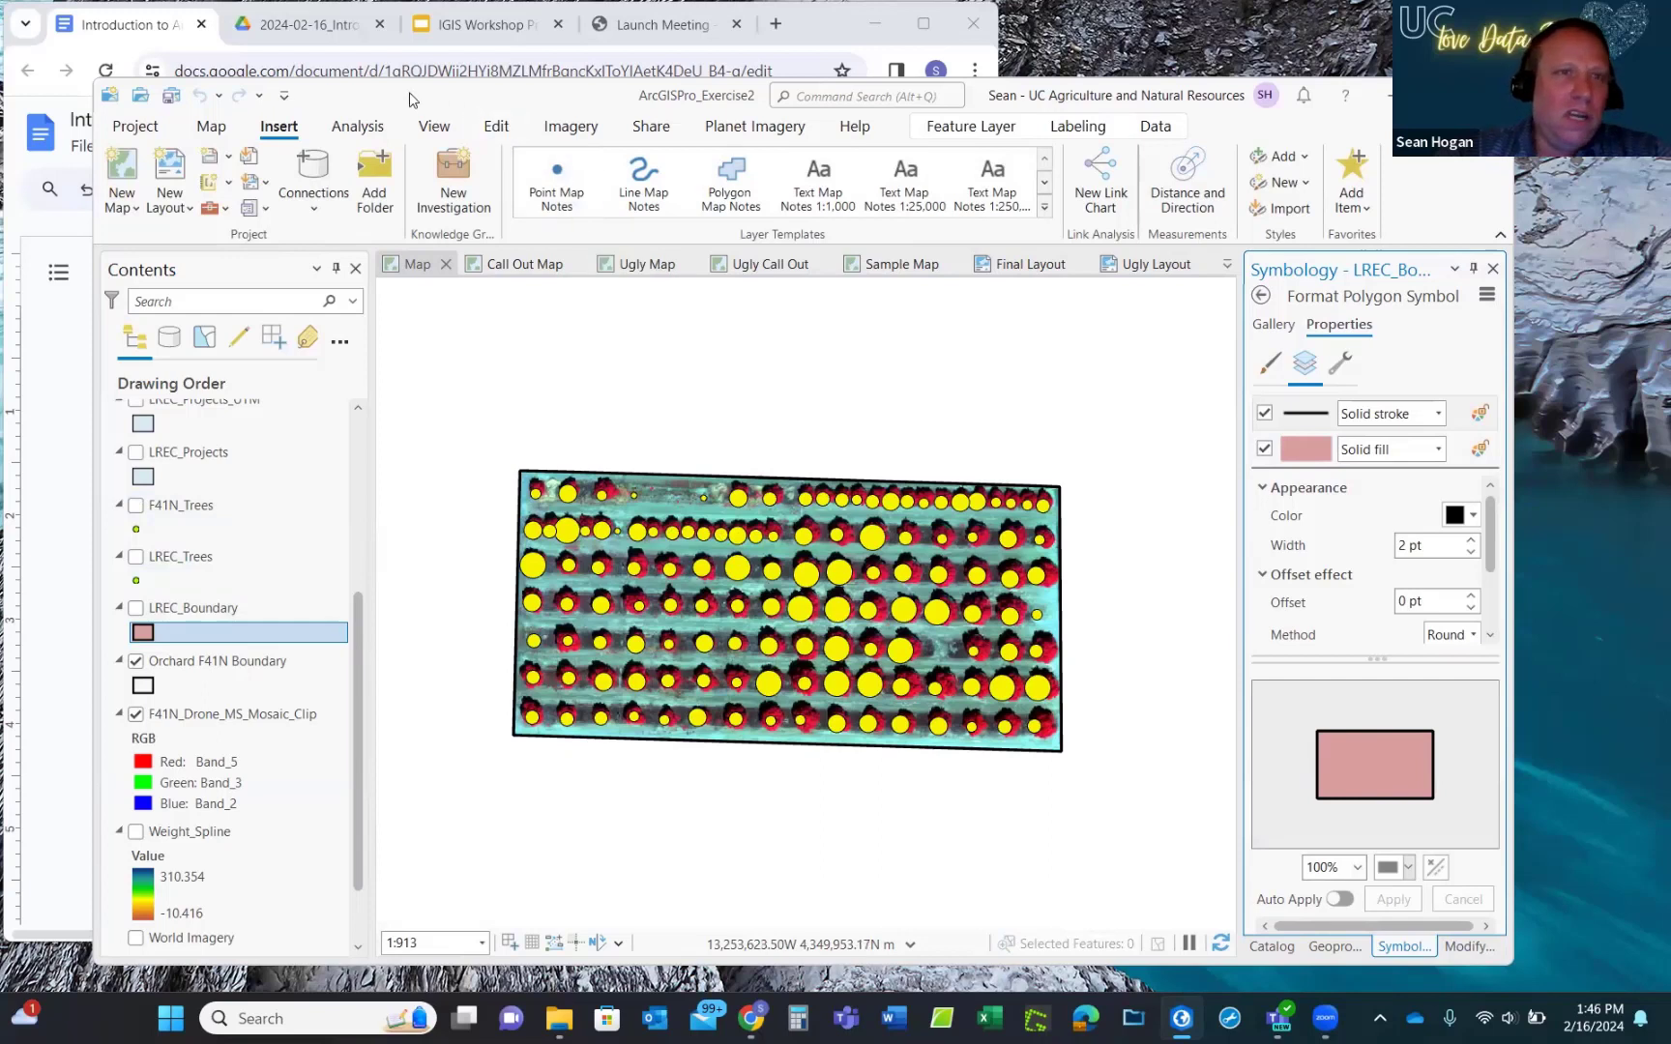
# Show the geoprocessing tools in a wider pane, float it over the map and dock it back.
pyautogui.click(354, 129)
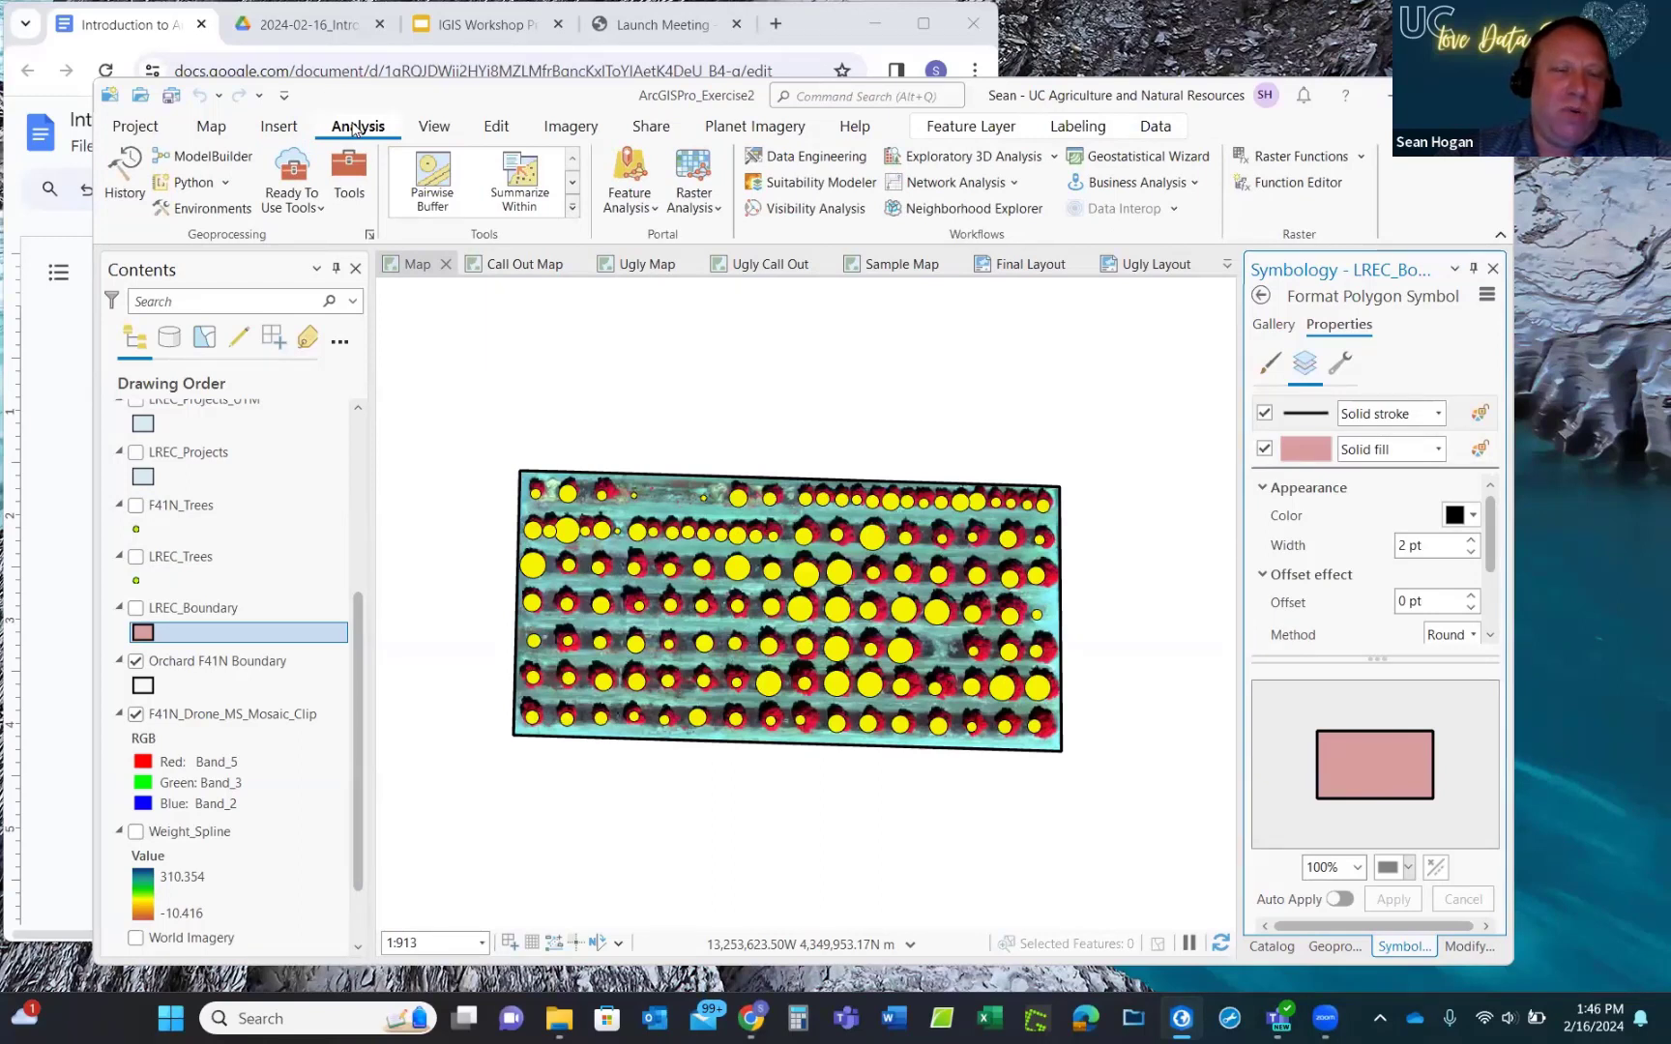
pyautogui.click(349, 177)
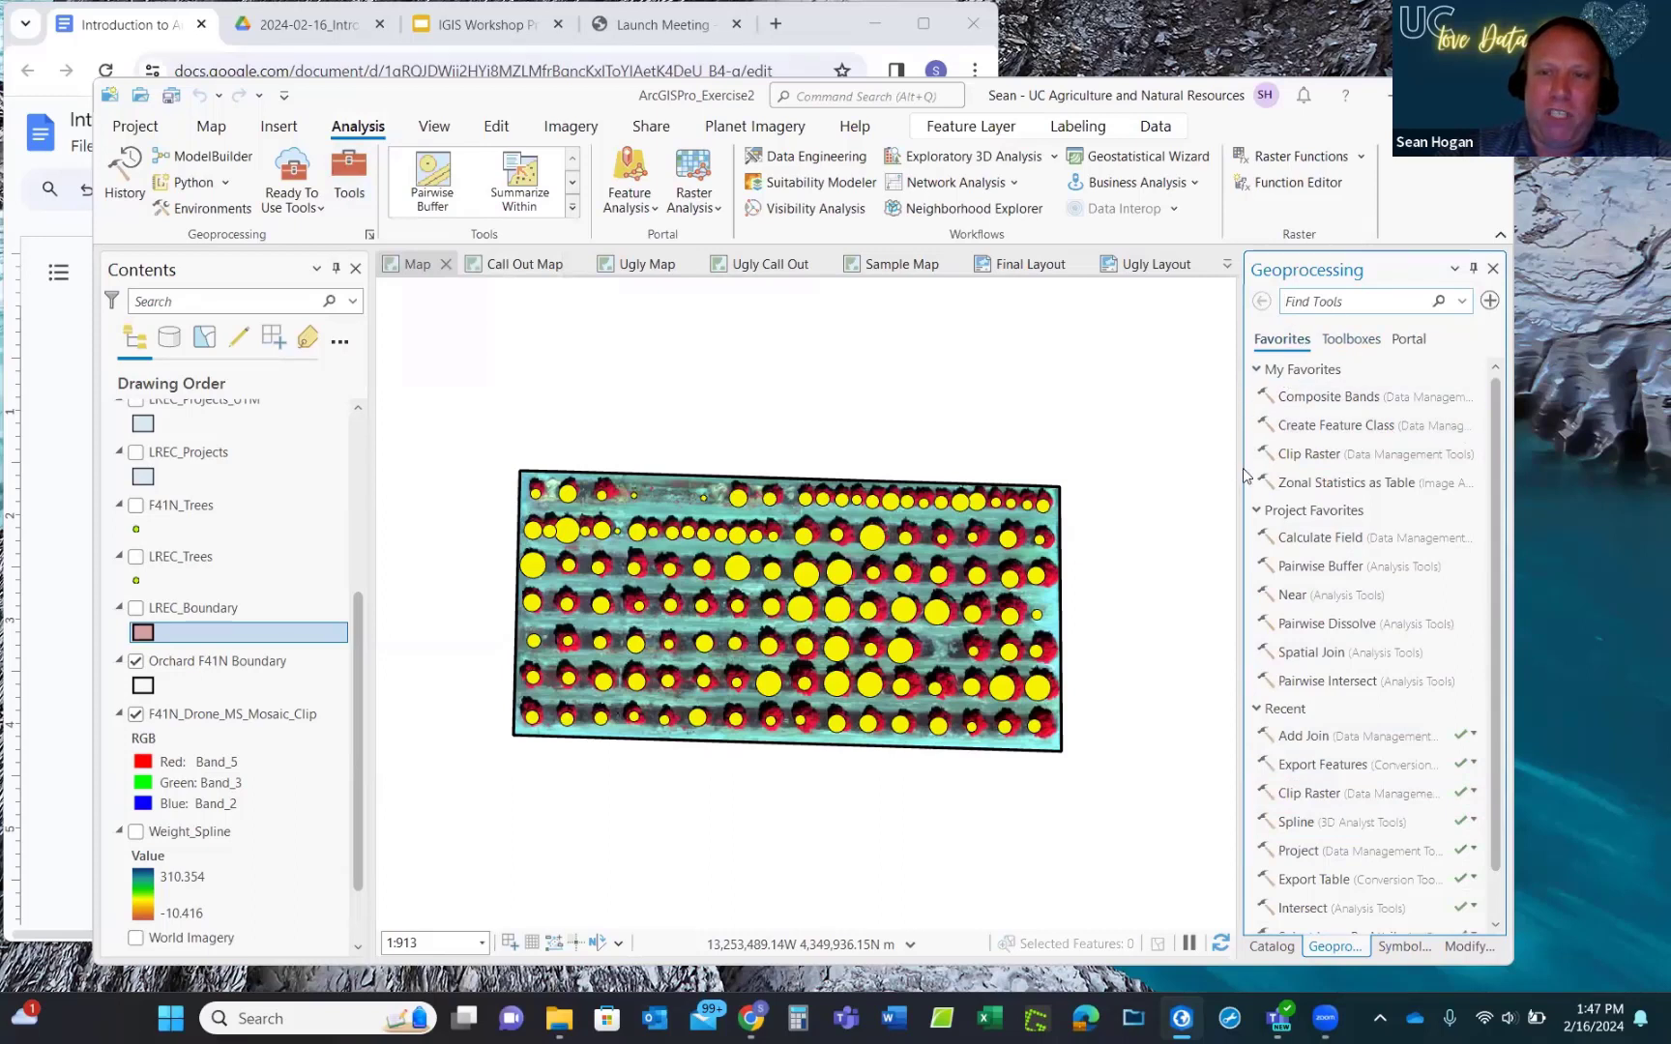
pyautogui.moveTo(1240, 476); pyautogui.dragTo(1182, 479)
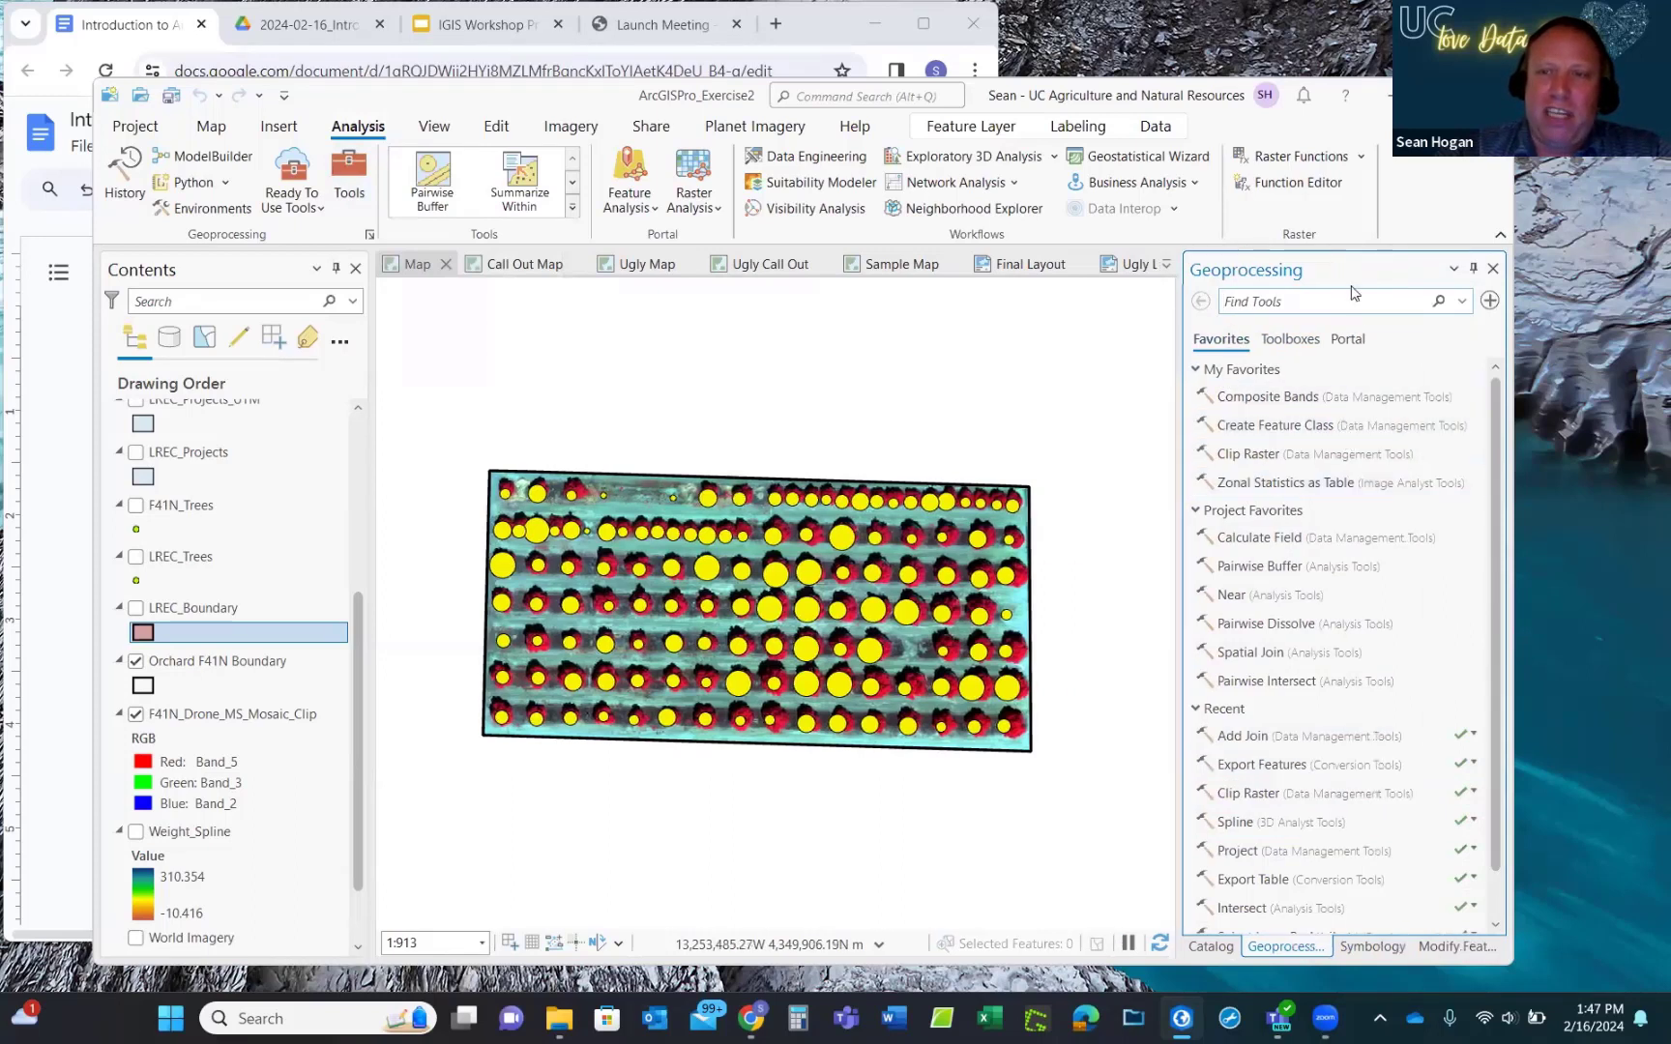
pyautogui.moveTo(1238, 269); pyautogui.dragTo(956, 384)
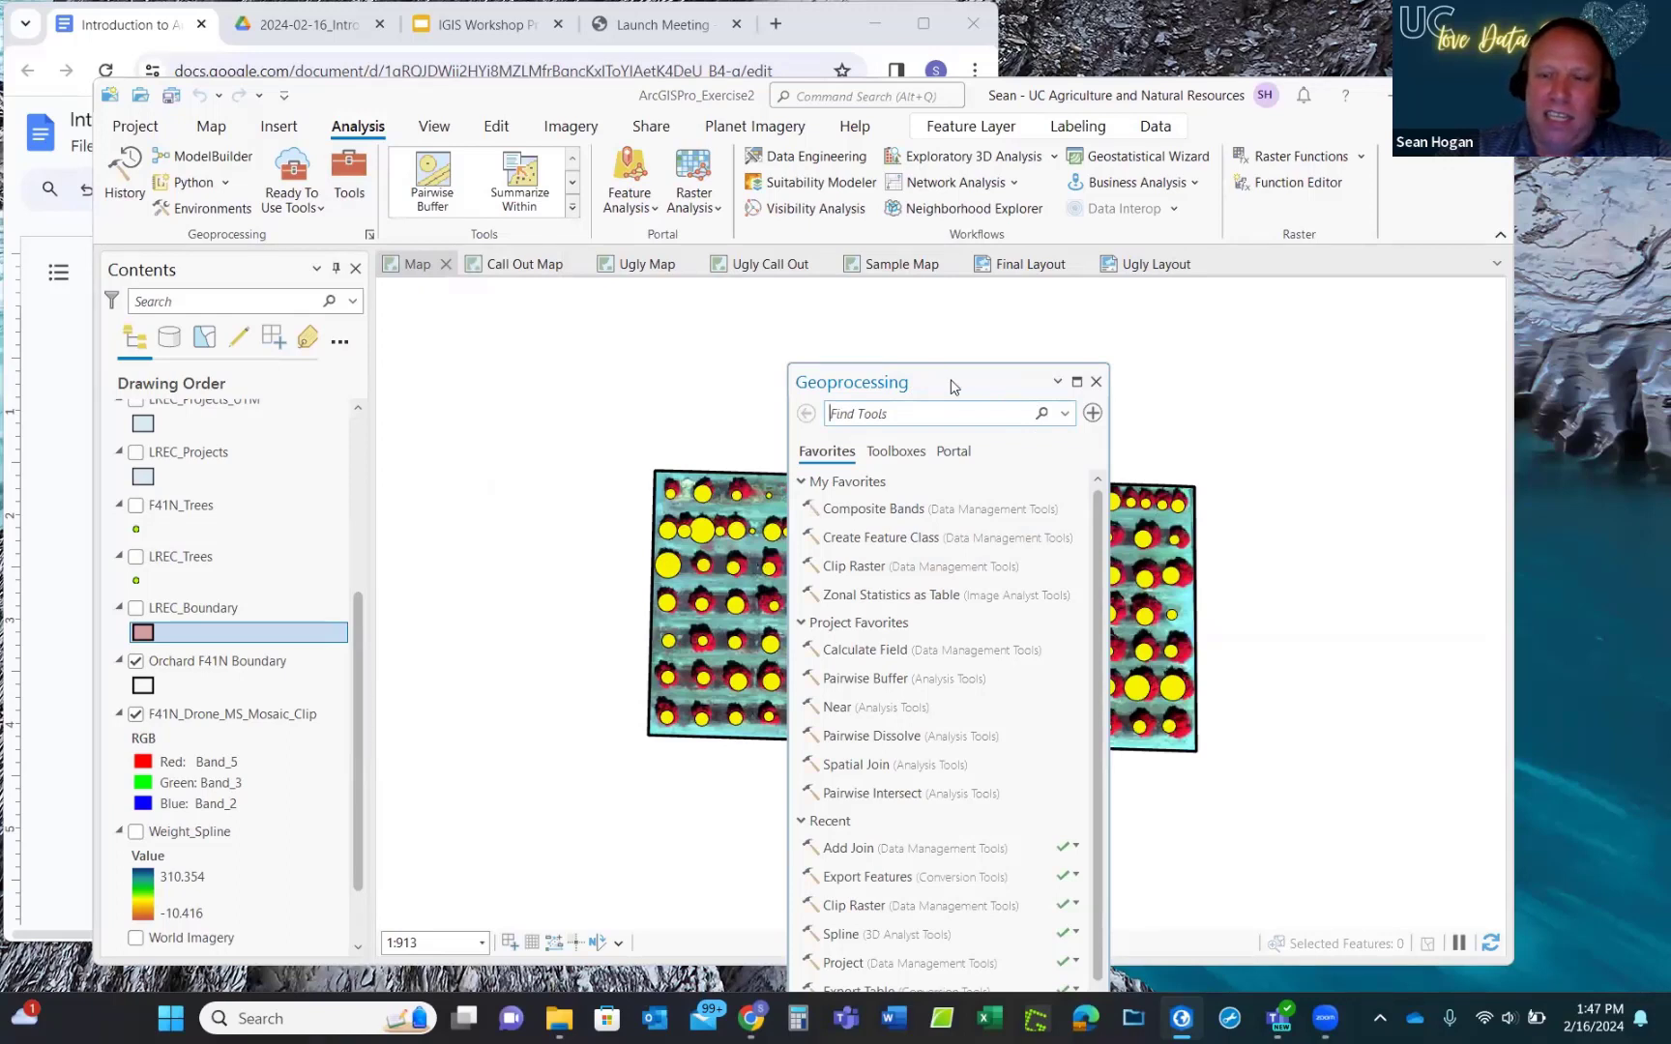
pyautogui.moveTo(952, 387); pyautogui.dragTo(1474, 609)
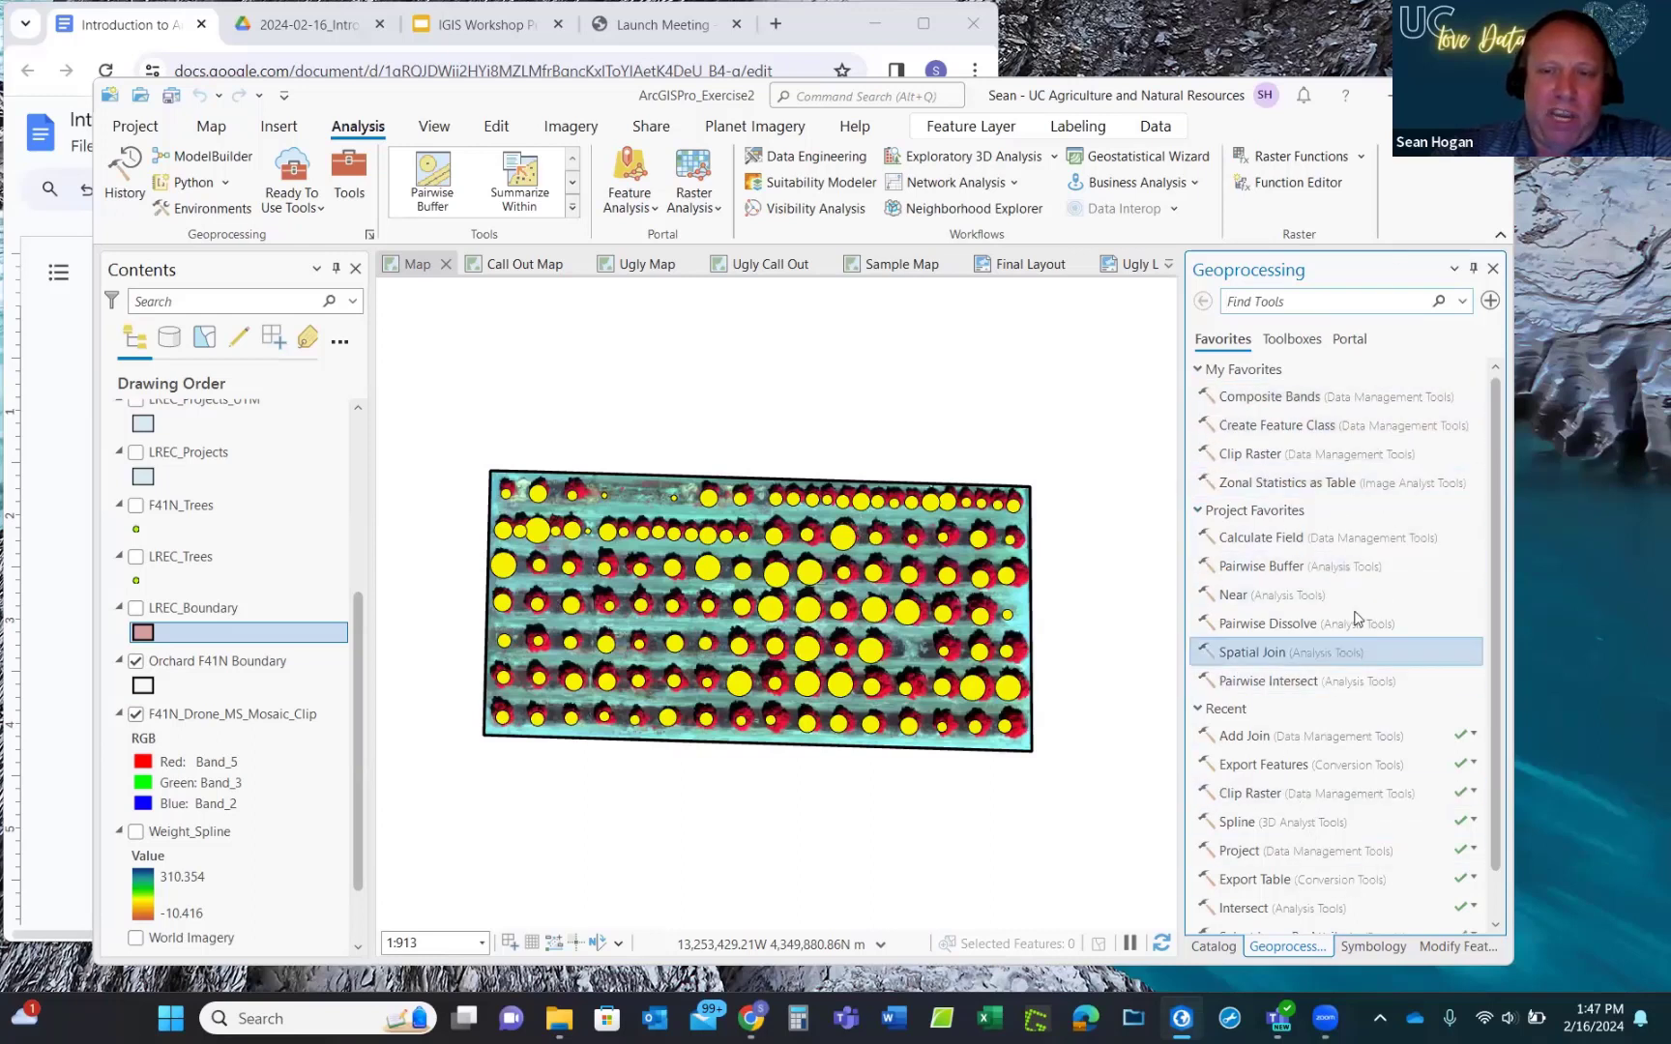
pyautogui.click(345, 160)
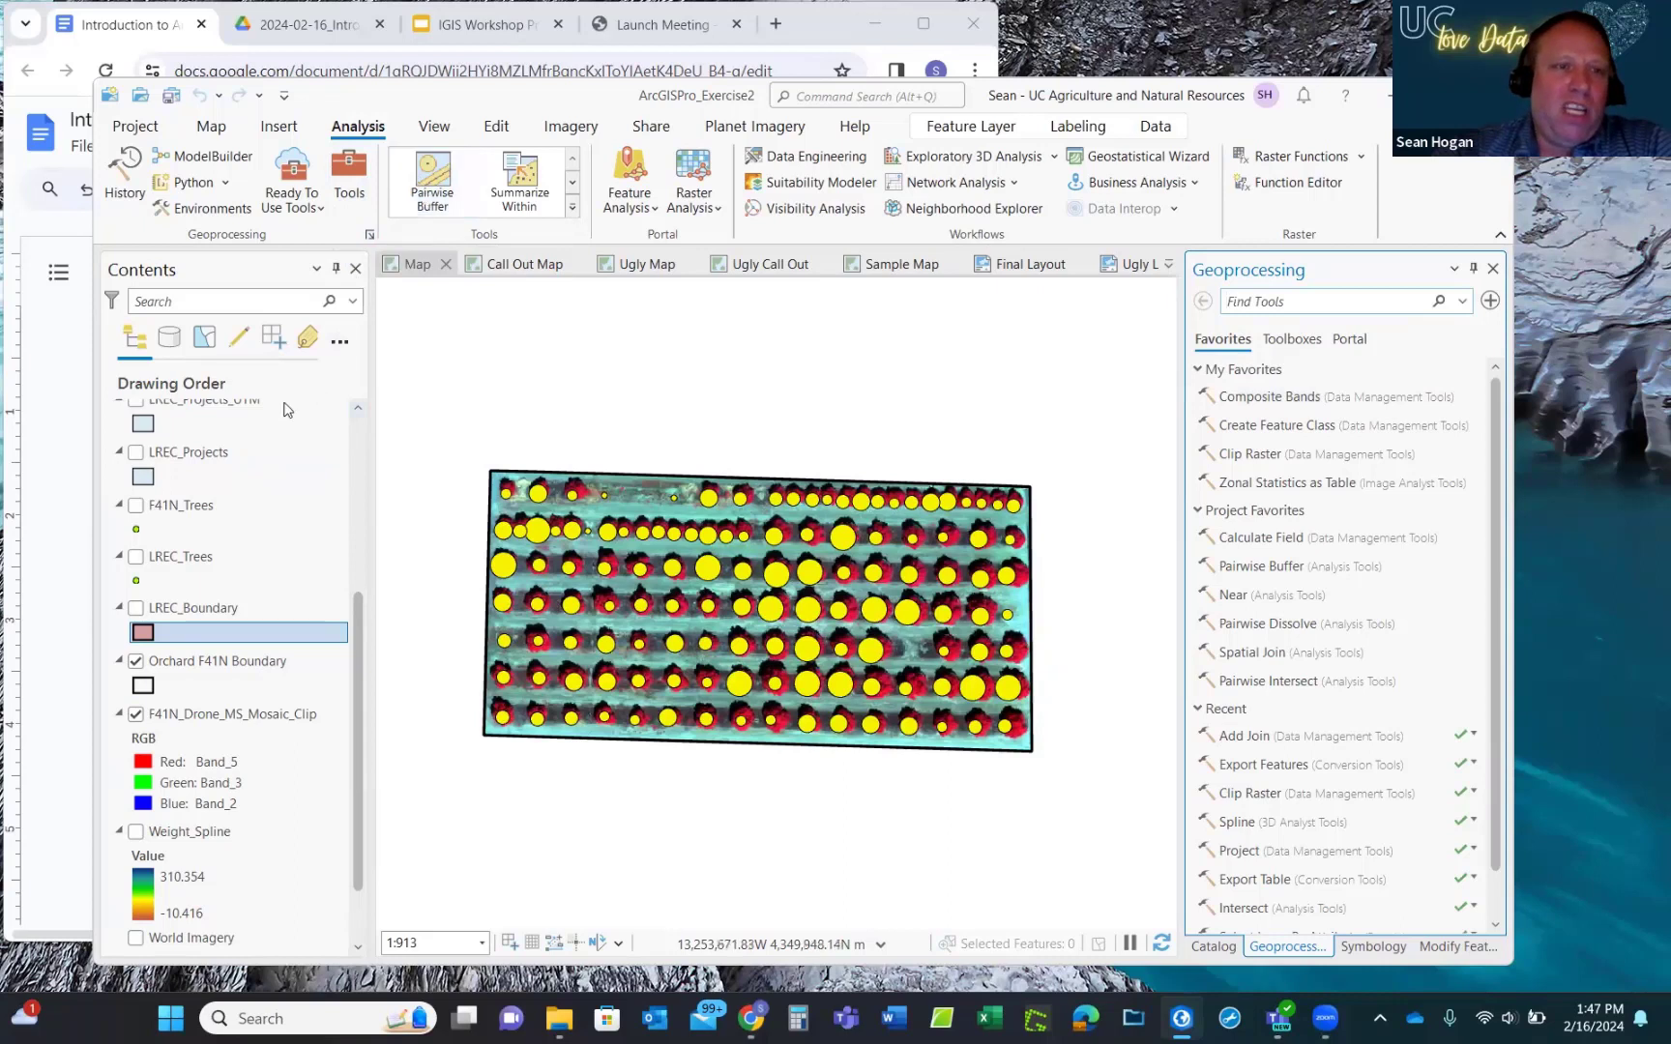
# Look at the general layer properties of F41N_Trees and close them without changes.
pyautogui.doubleClick(170, 517)
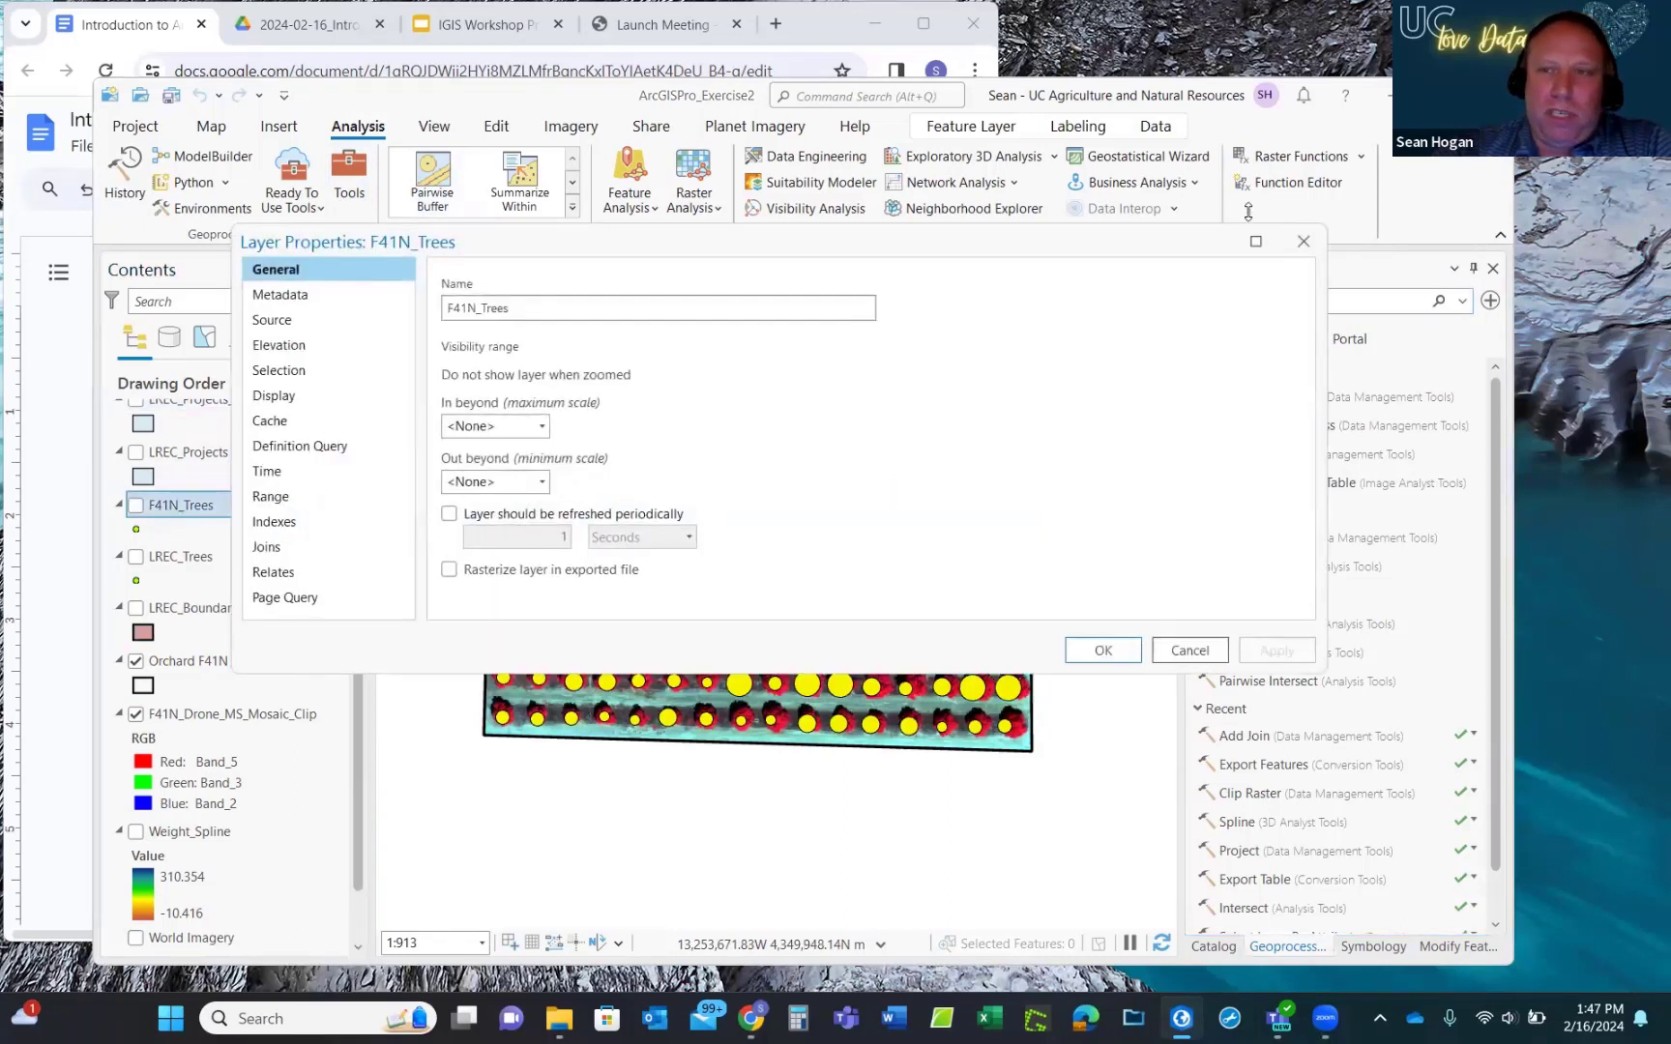
pyautogui.click(1304, 241)
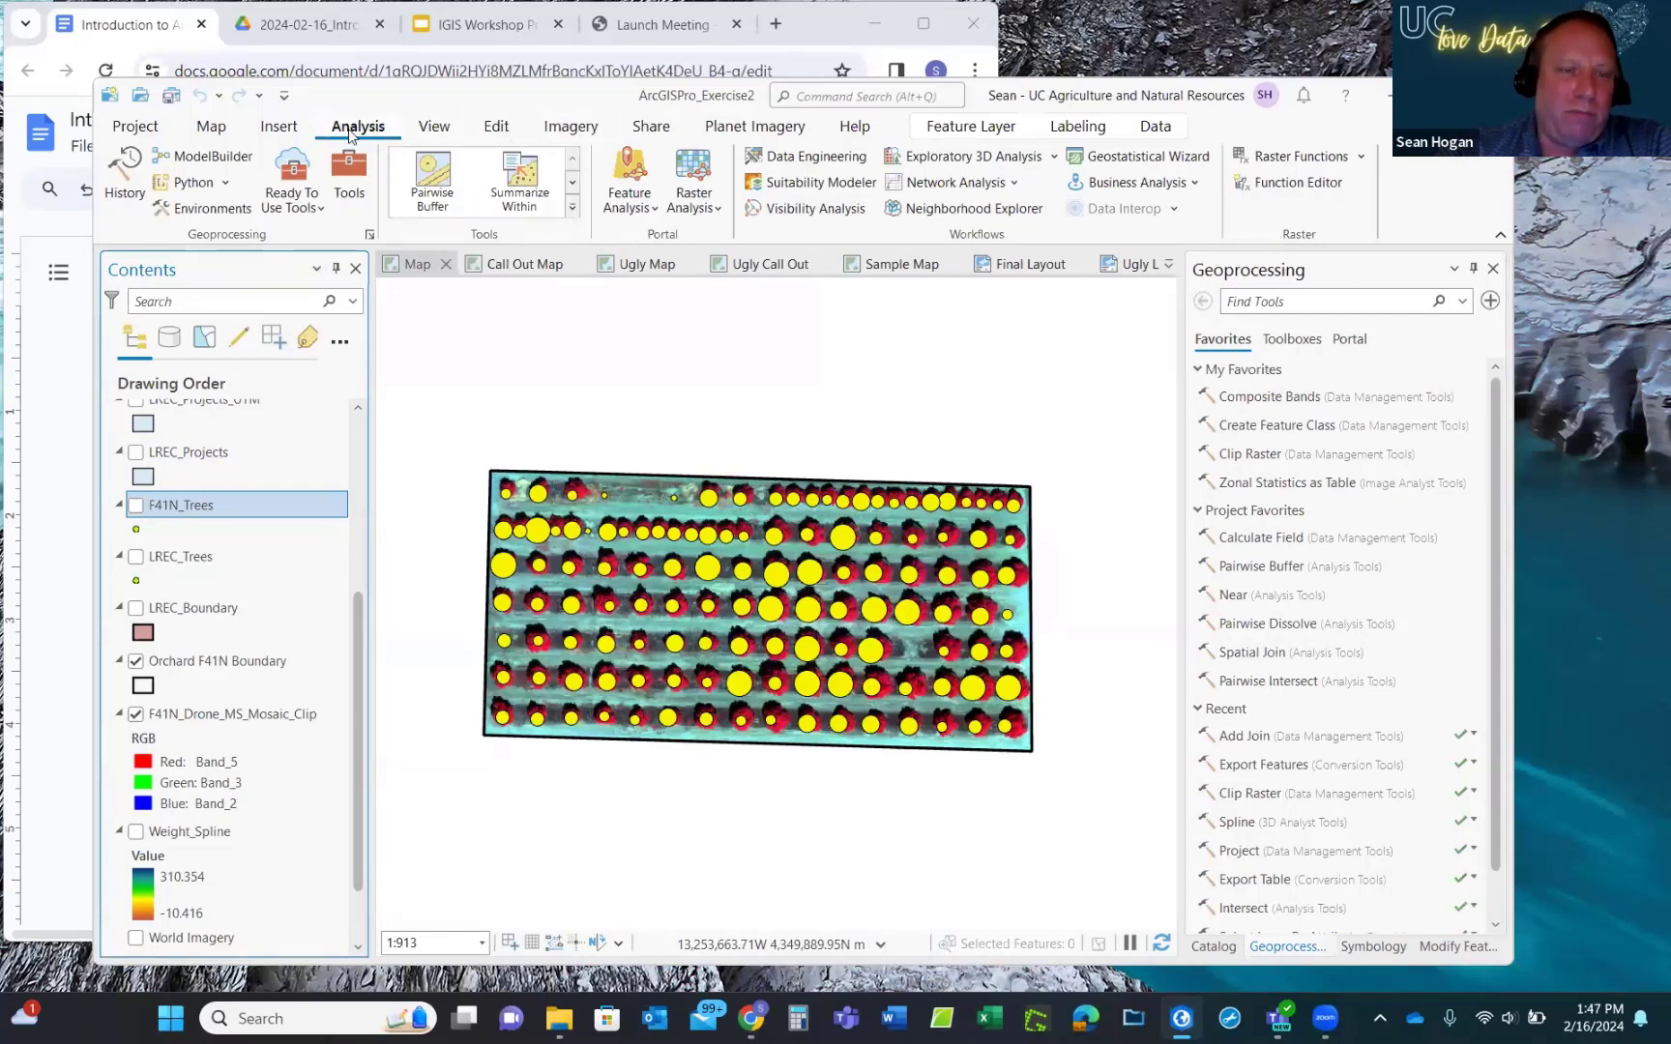
# Close and restore the Contents pane and the Geoprocessing pane.
pyautogui.click(433, 130)
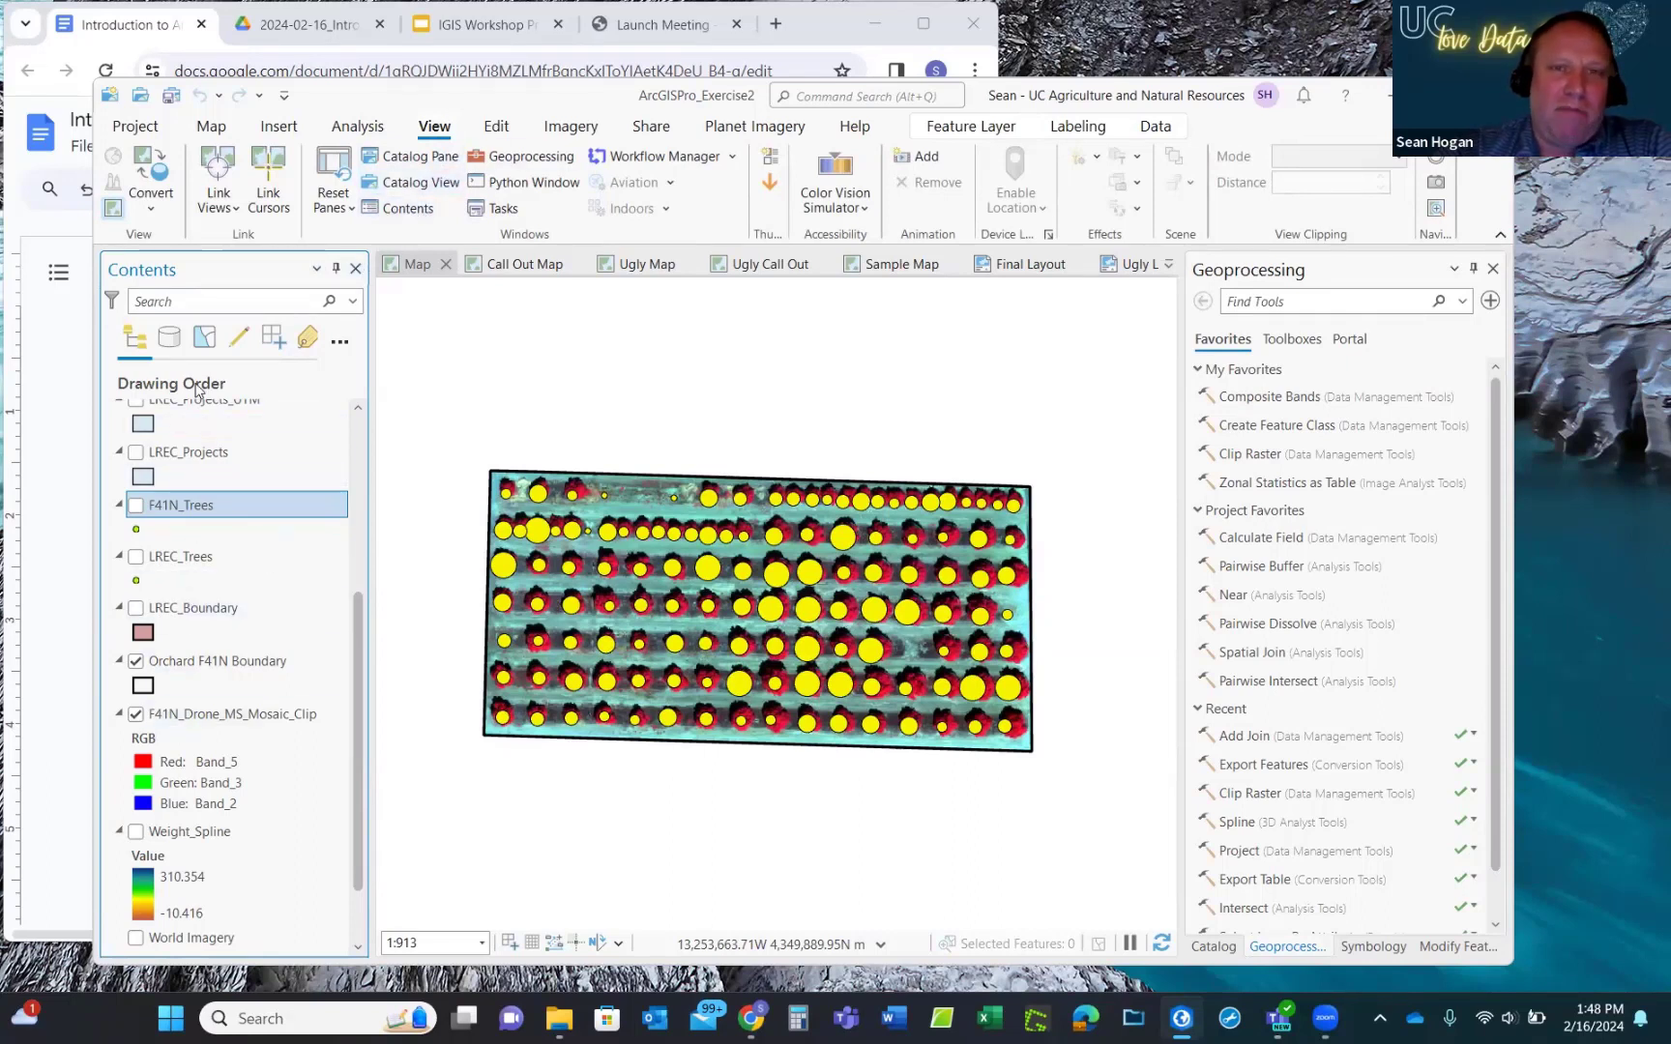
pyautogui.click(355, 271)
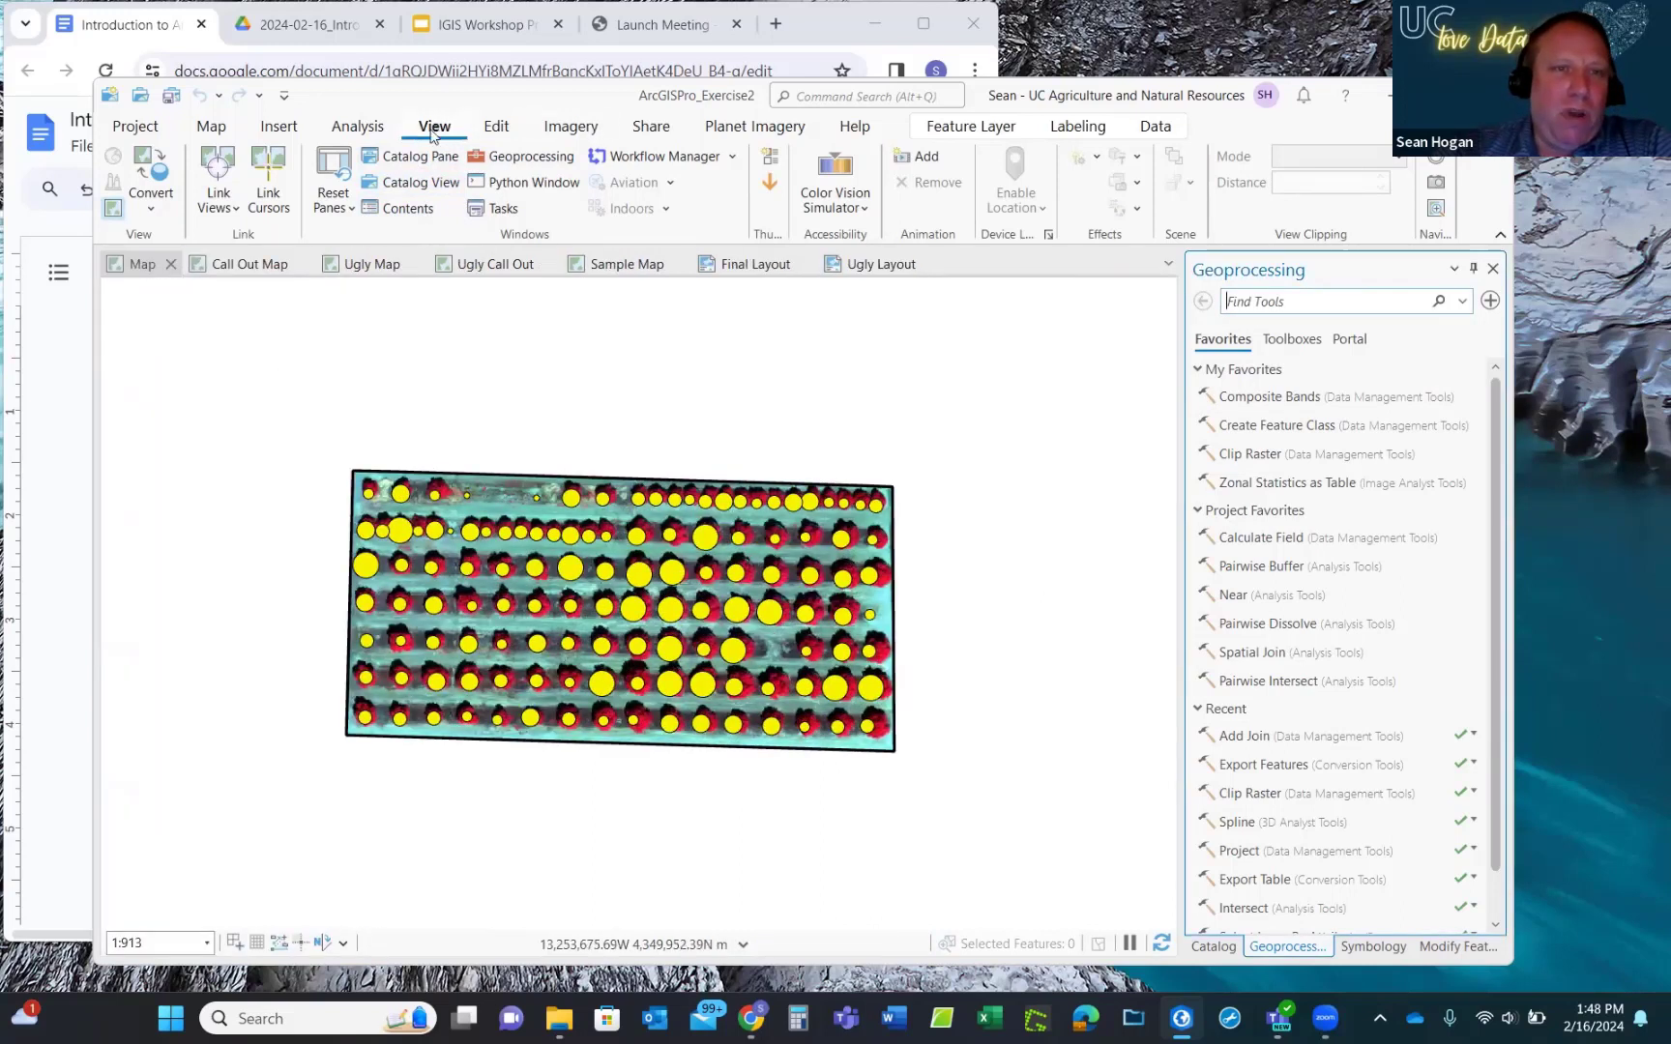
pyautogui.click(407, 209)
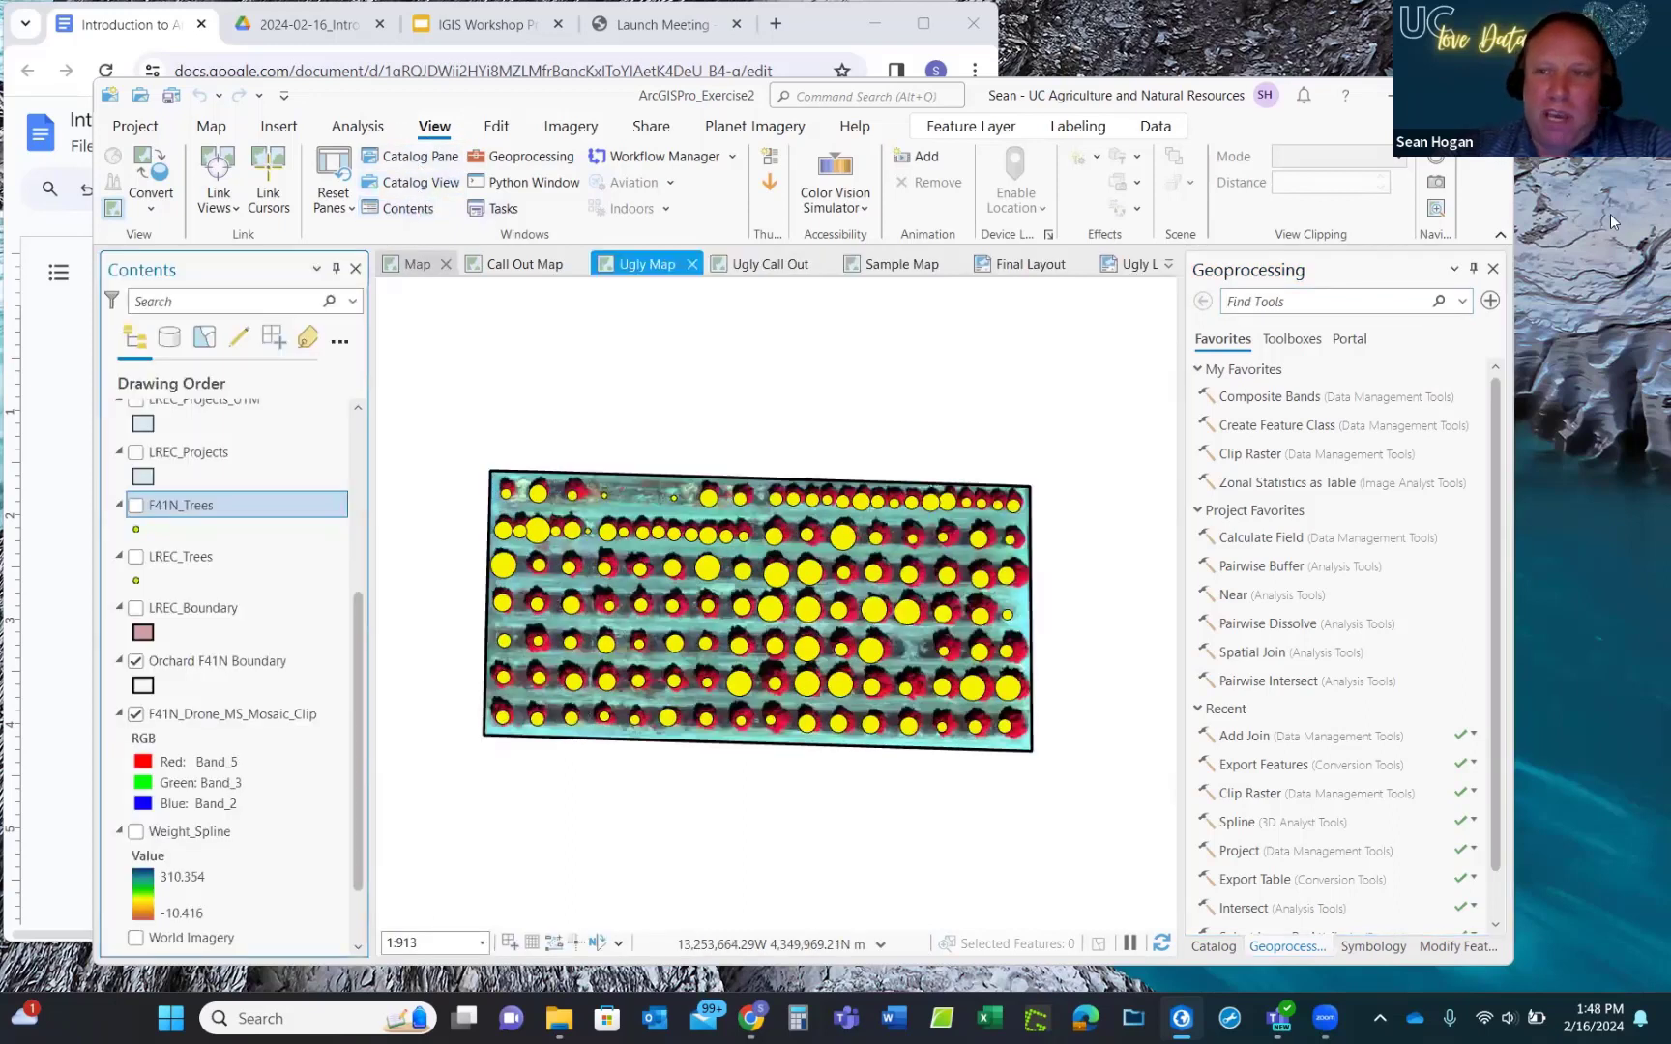
pyautogui.click(1491, 270)
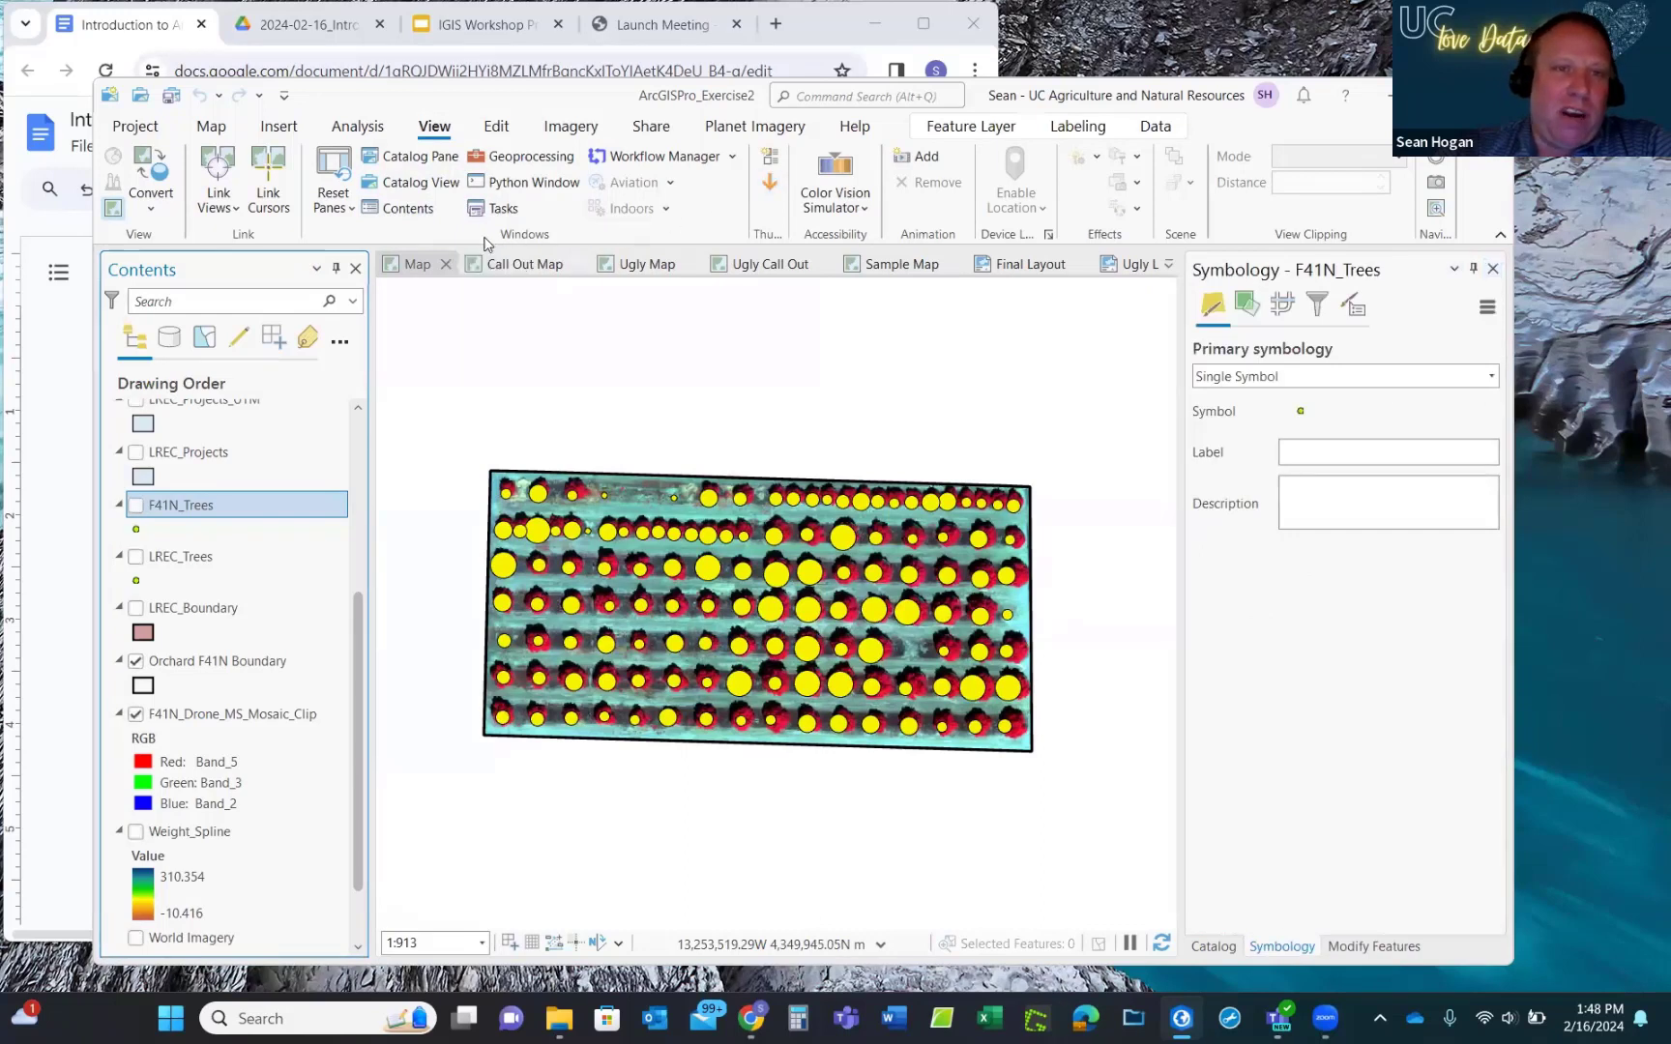
pyautogui.click(513, 159)
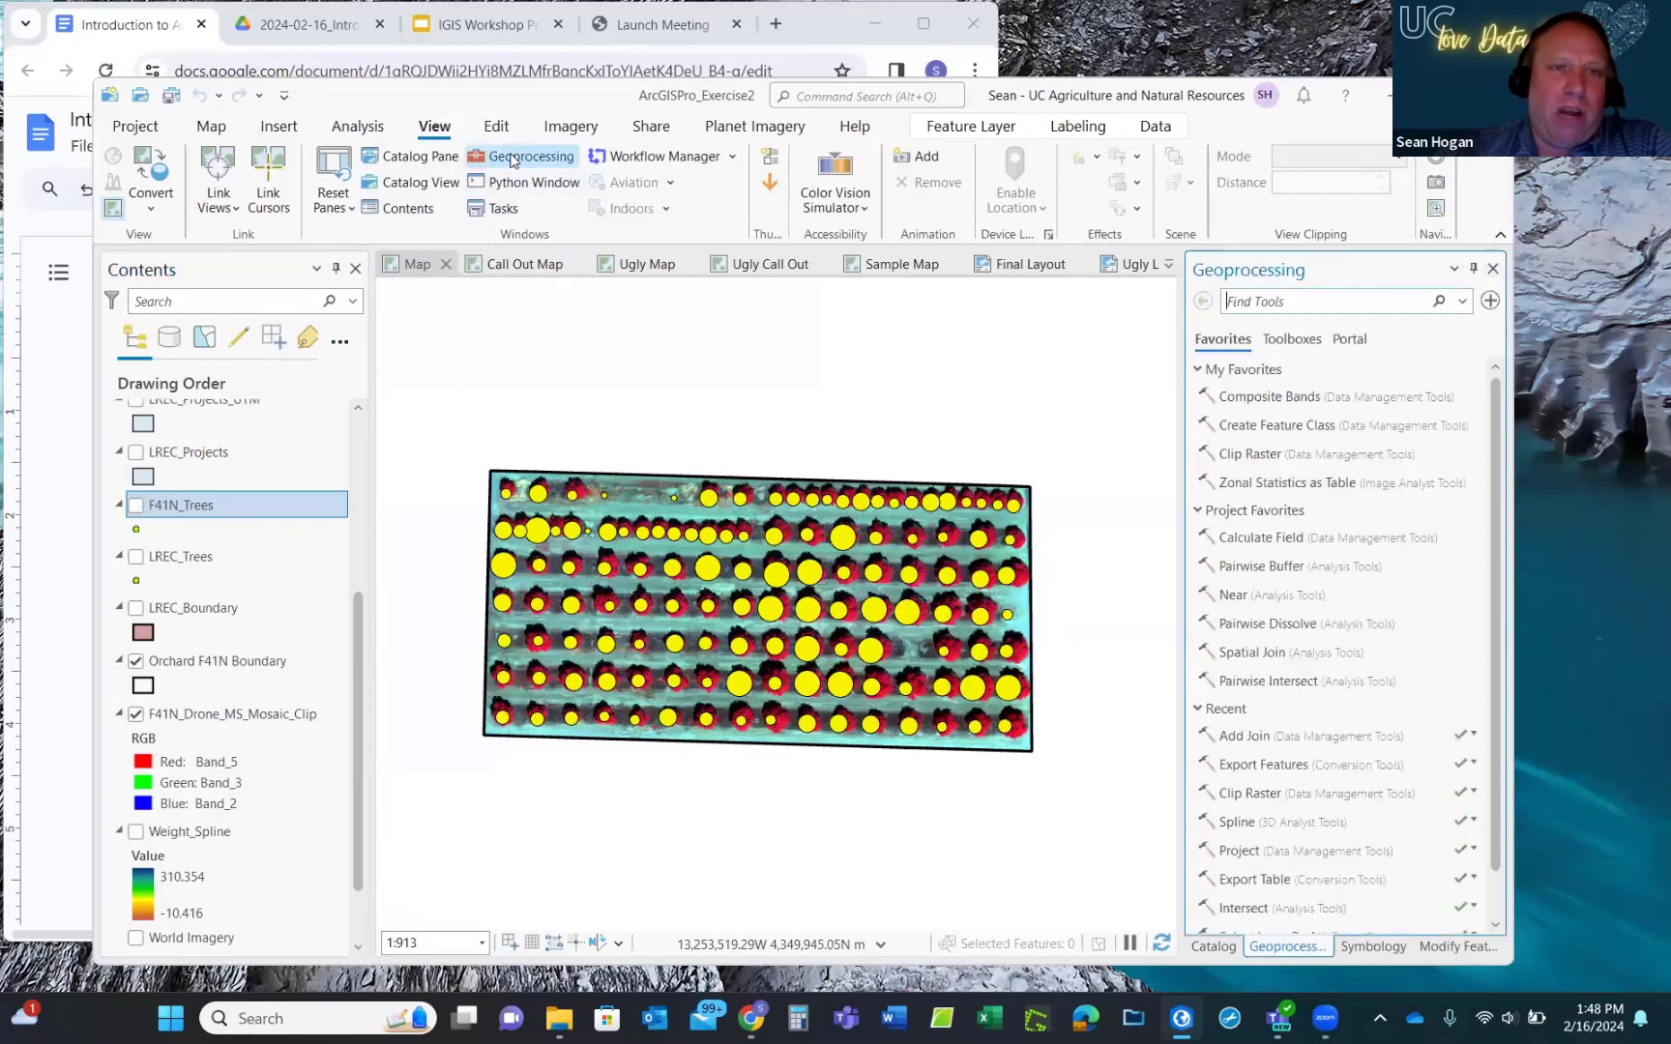
# Browse the list of system geoprocessing toolboxes.
pyautogui.click(1290, 344)
pyautogui.scroll(-3, 1269, 565)
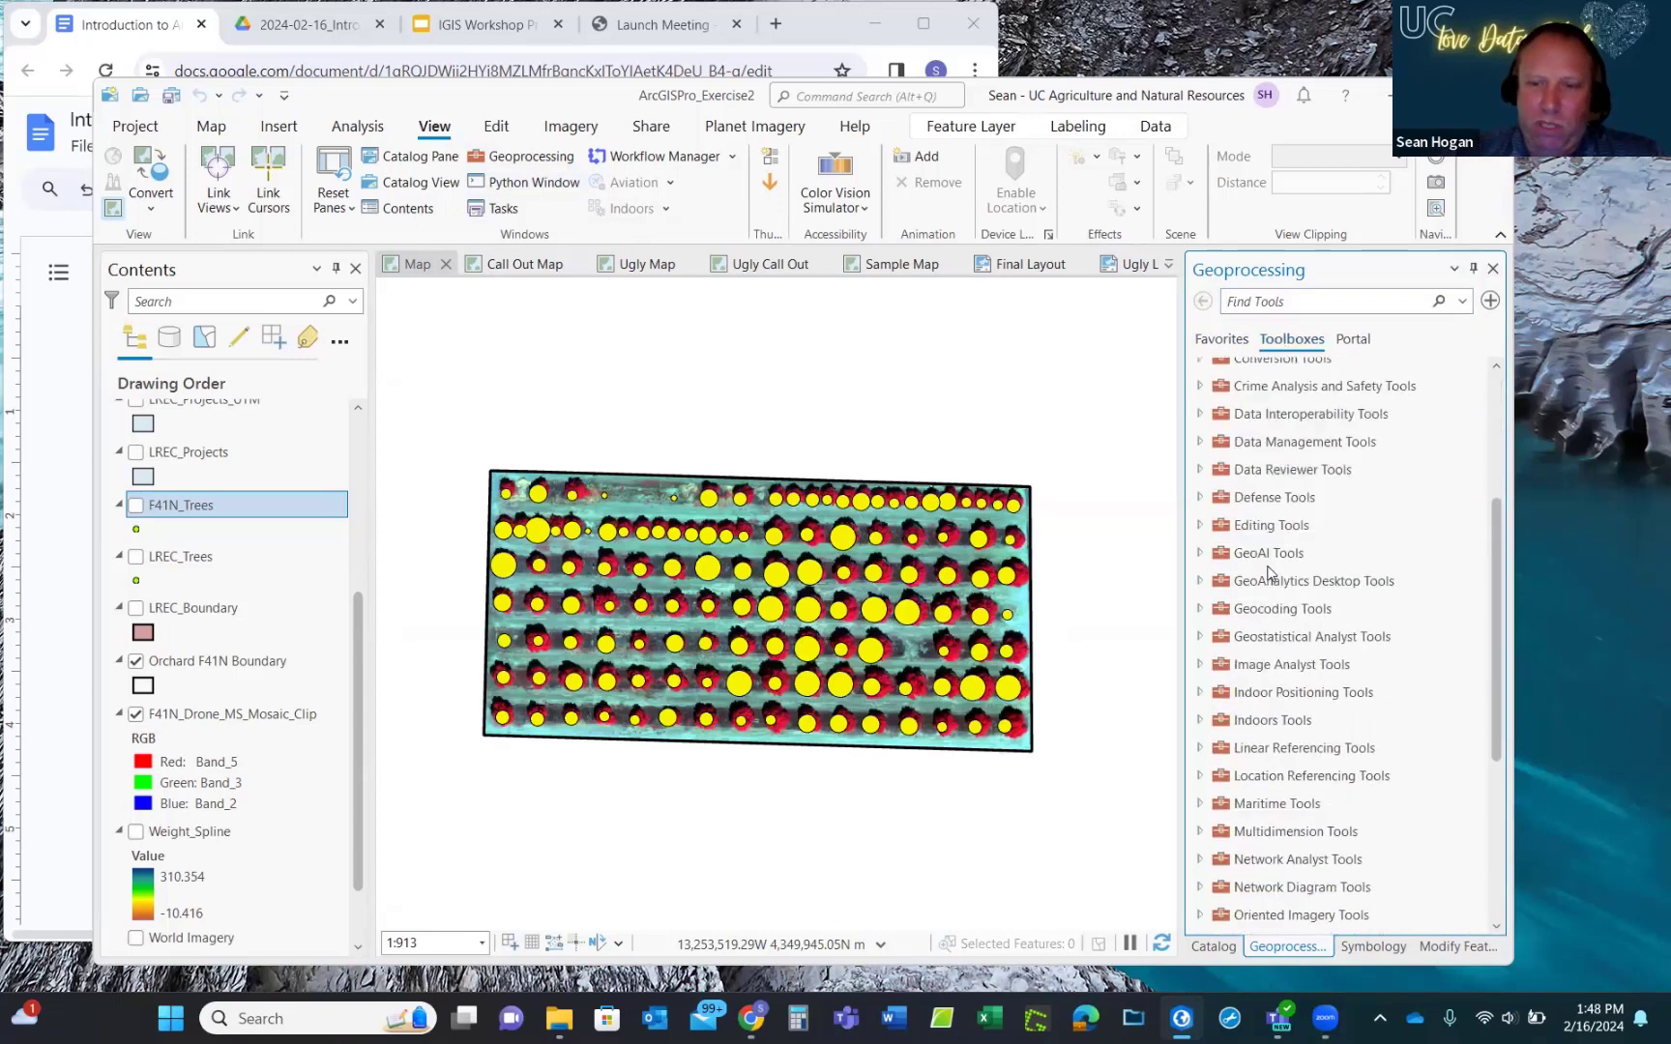
pyautogui.scroll(-4, 1269, 572)
pyautogui.scroll(2, 1269, 573)
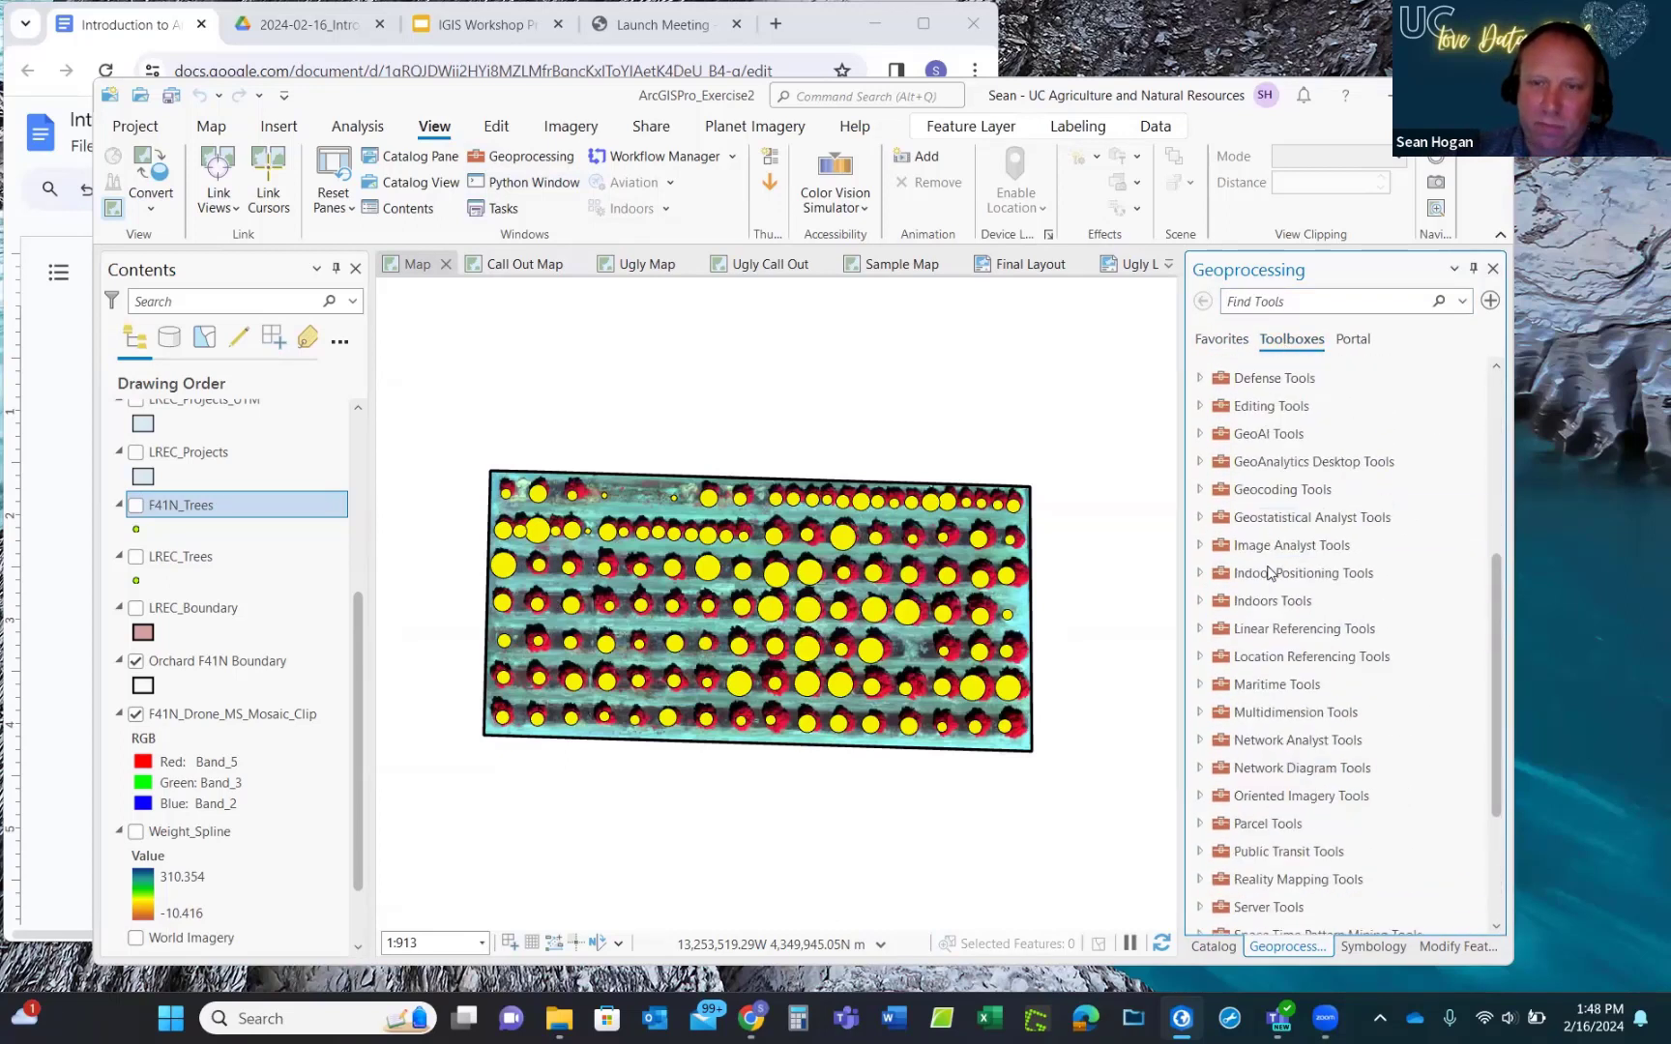
pyautogui.scroll(5, 1269, 573)
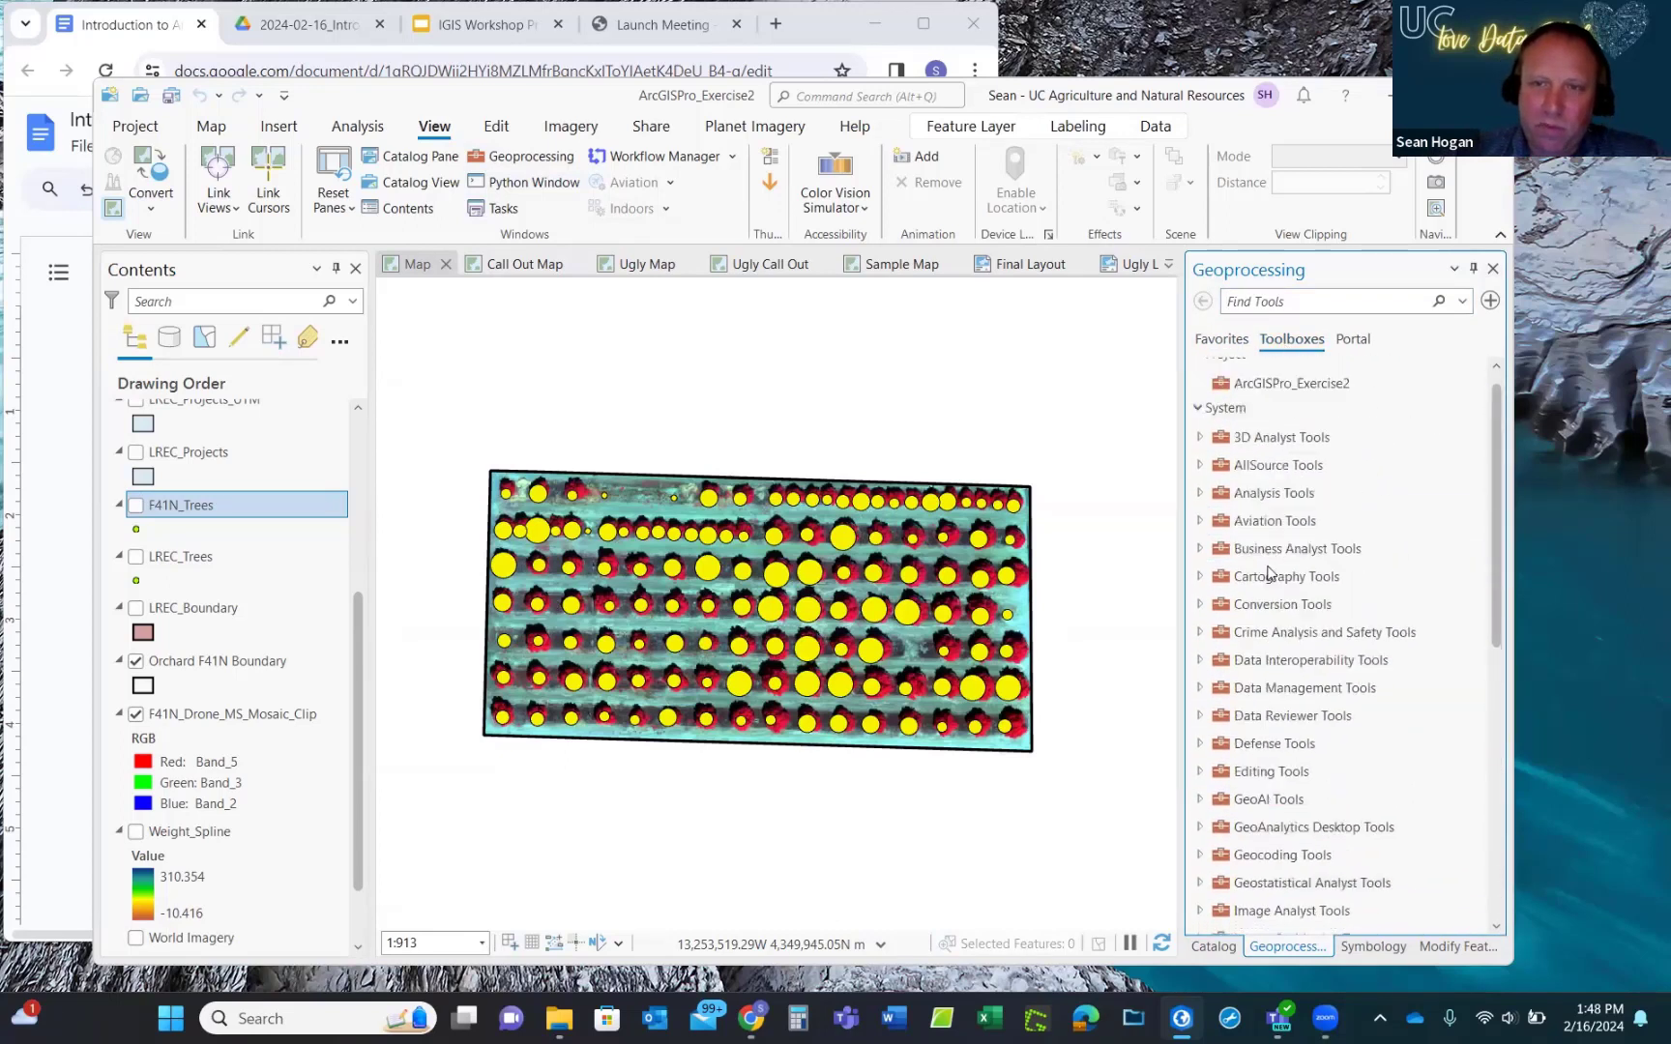
# Look at the favorite geoprocessing tools and search the tools for clip, browsing the matches.
pyautogui.click(1220, 343)
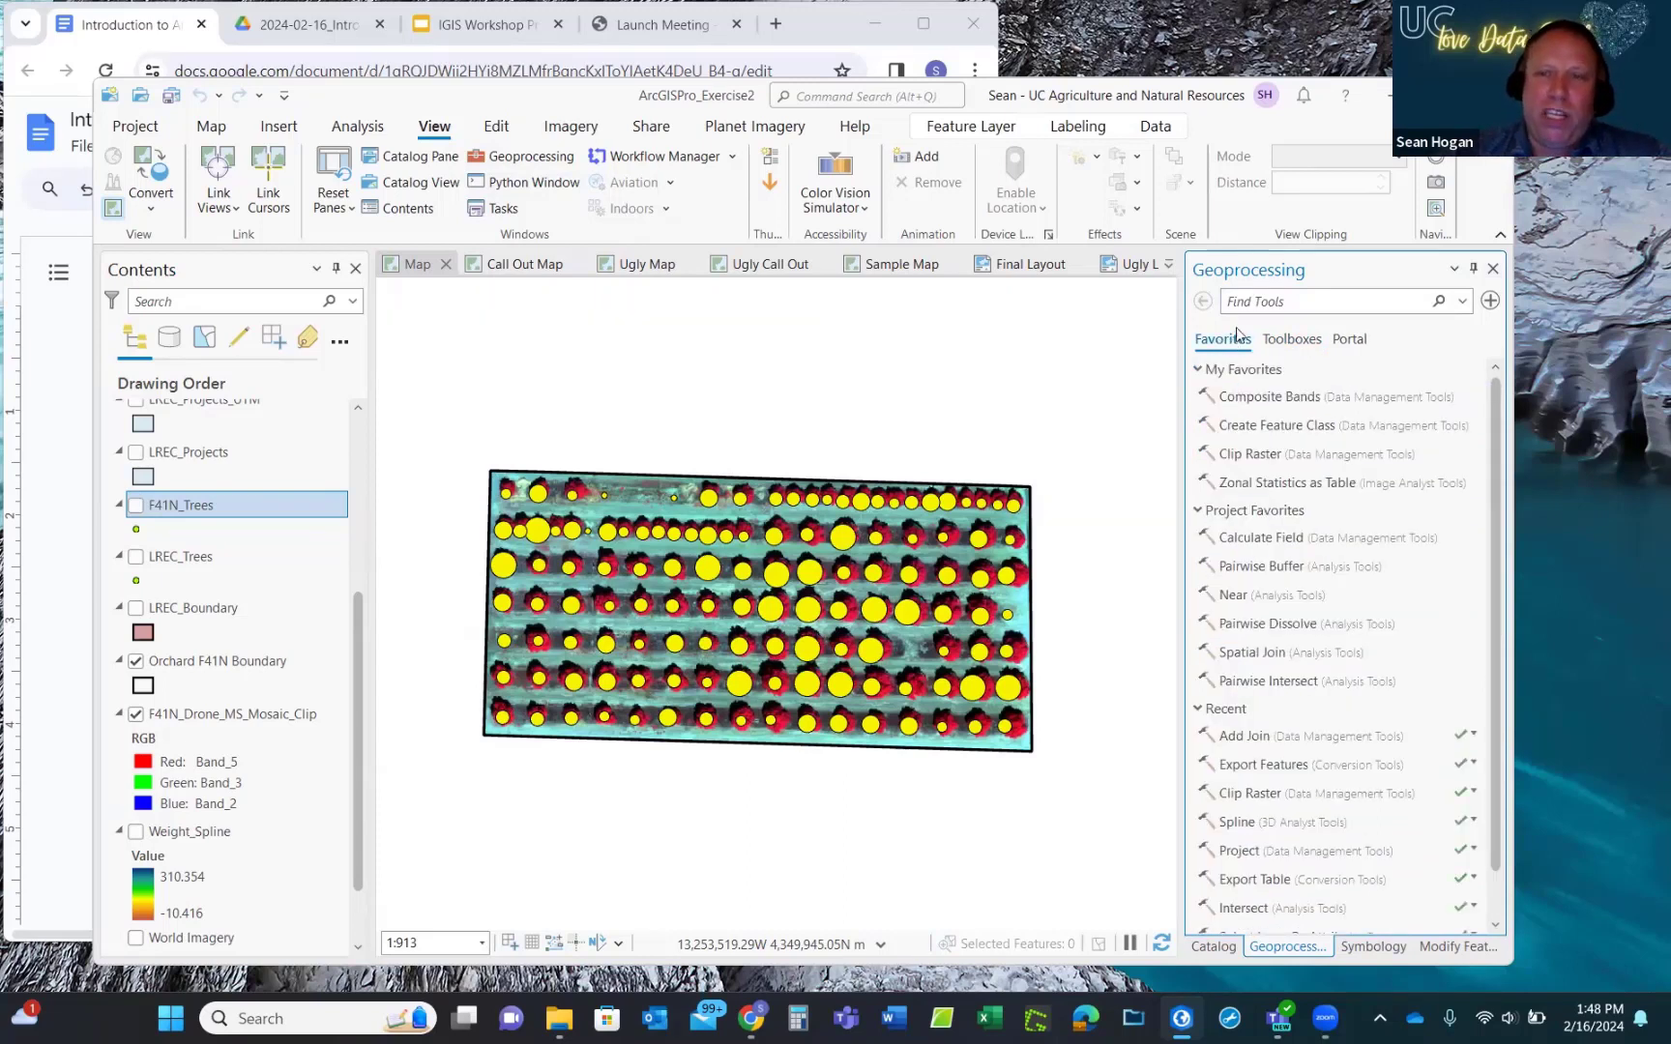
pyautogui.click(1244, 303)
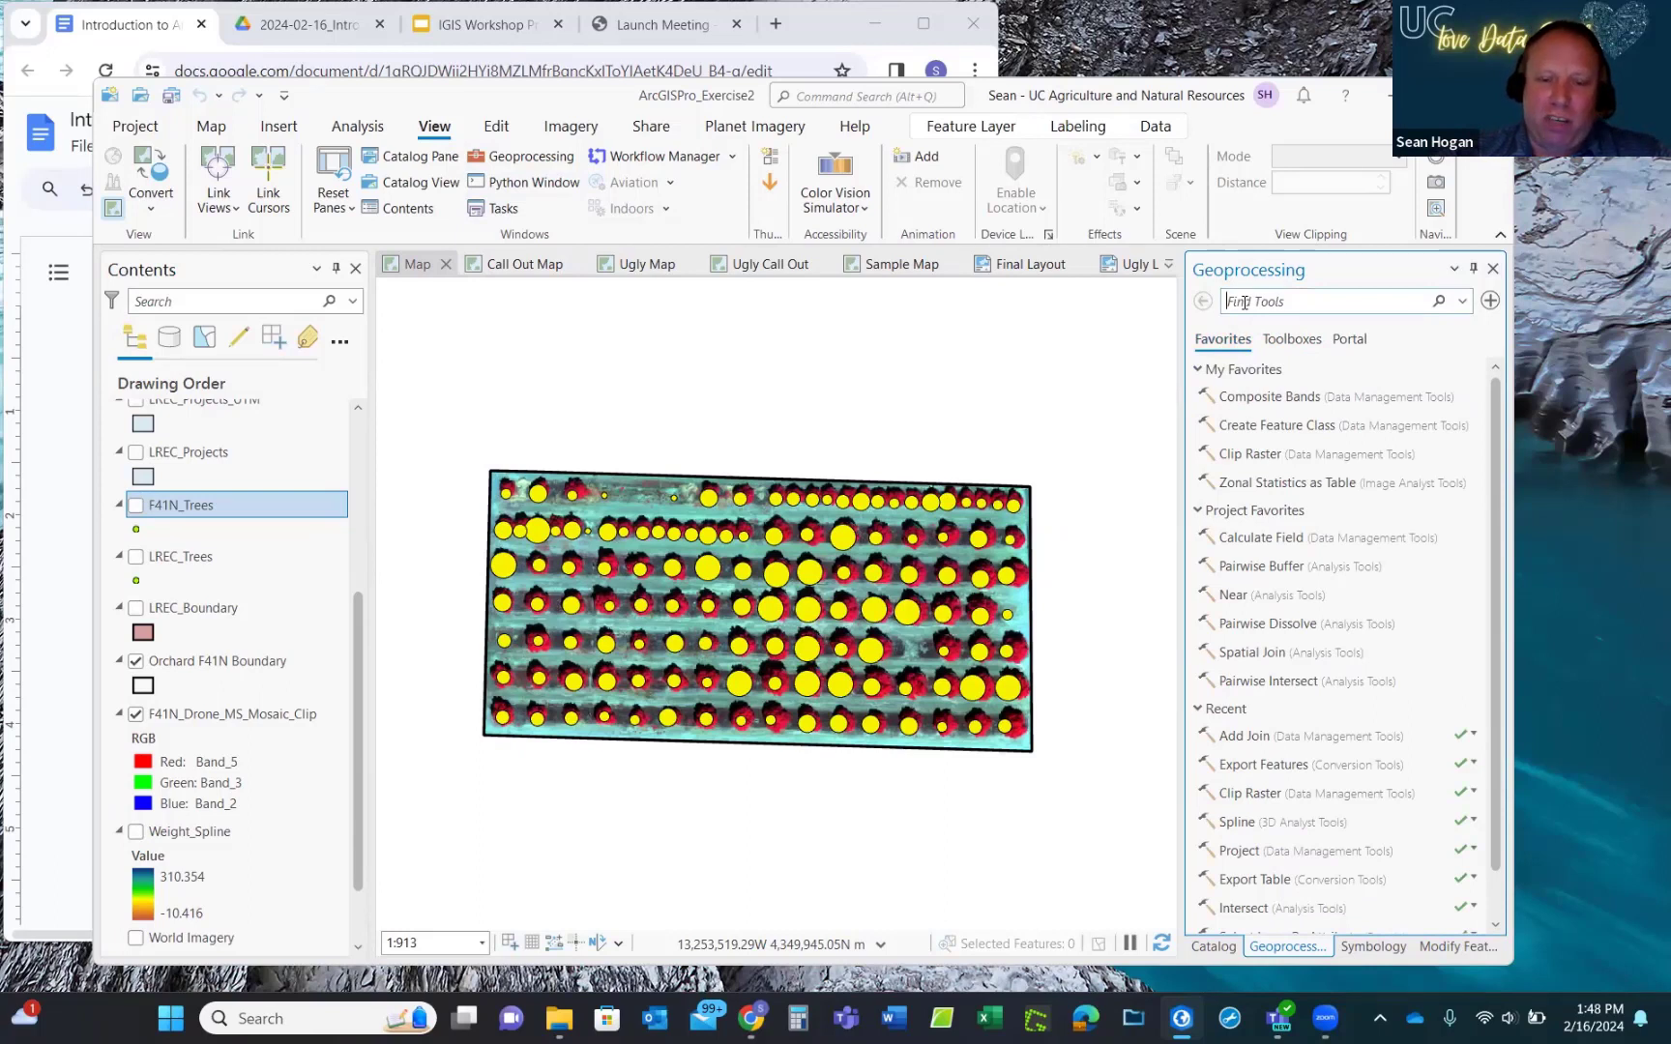
pyautogui.write('clip')
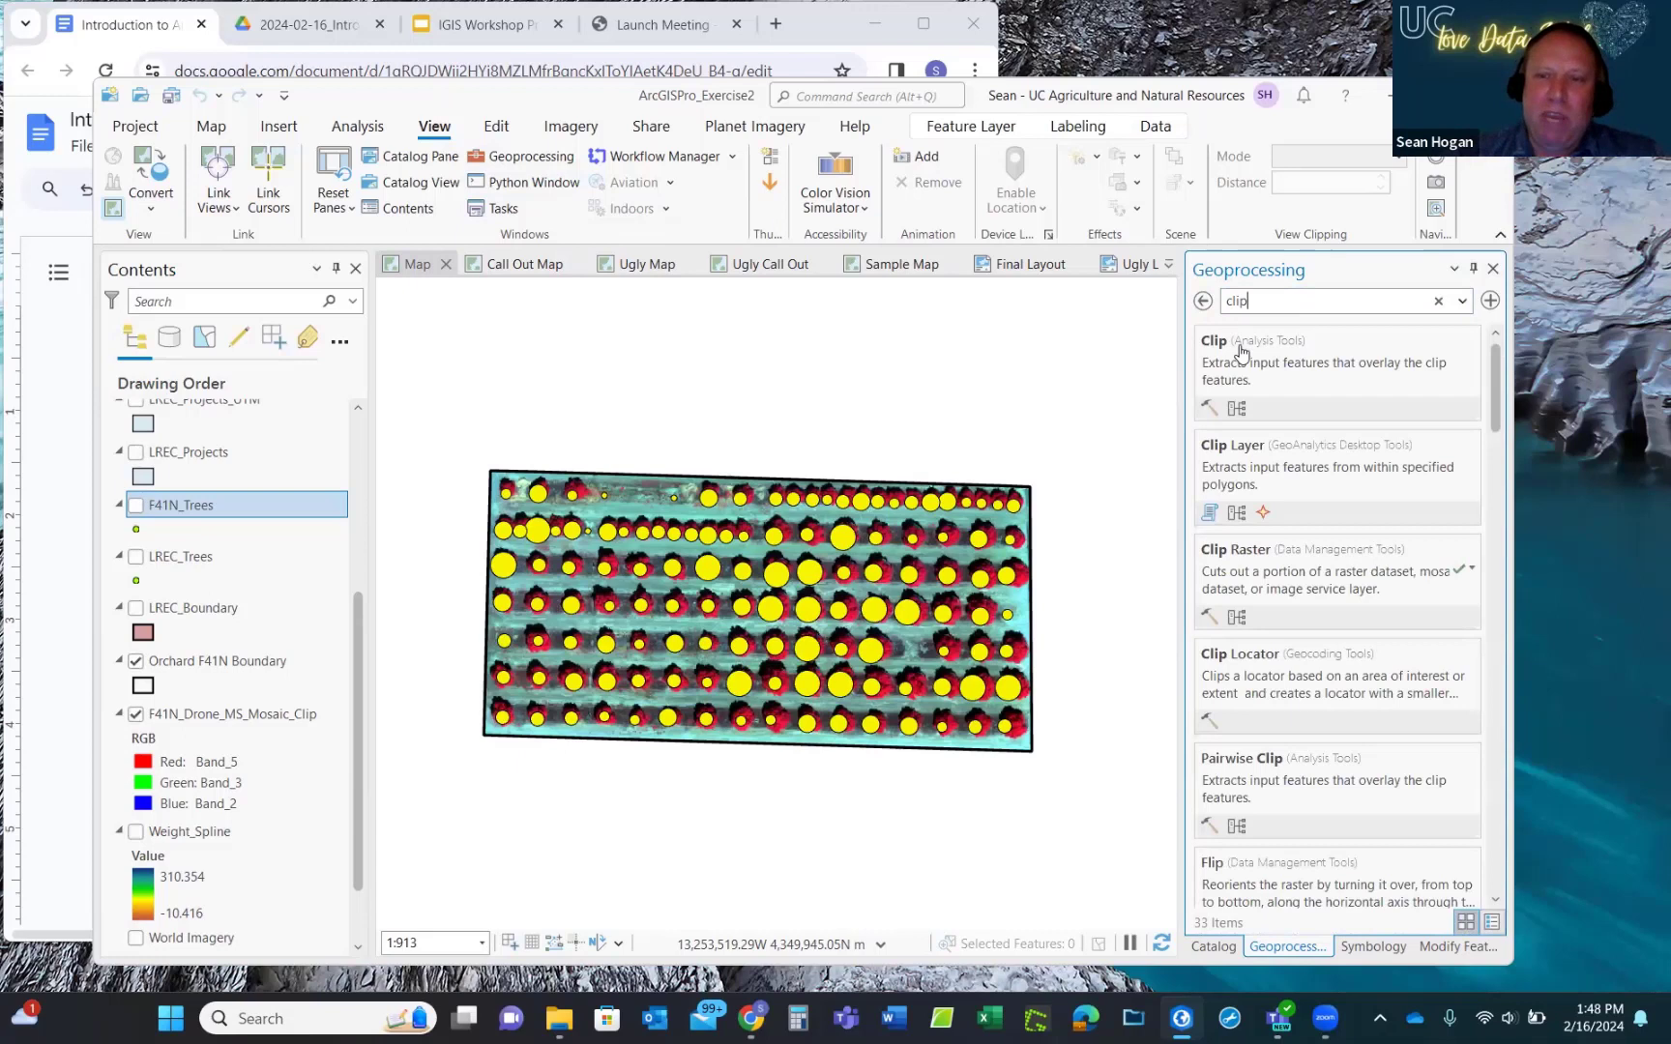
pyautogui.scroll(-1, 1271, 552)
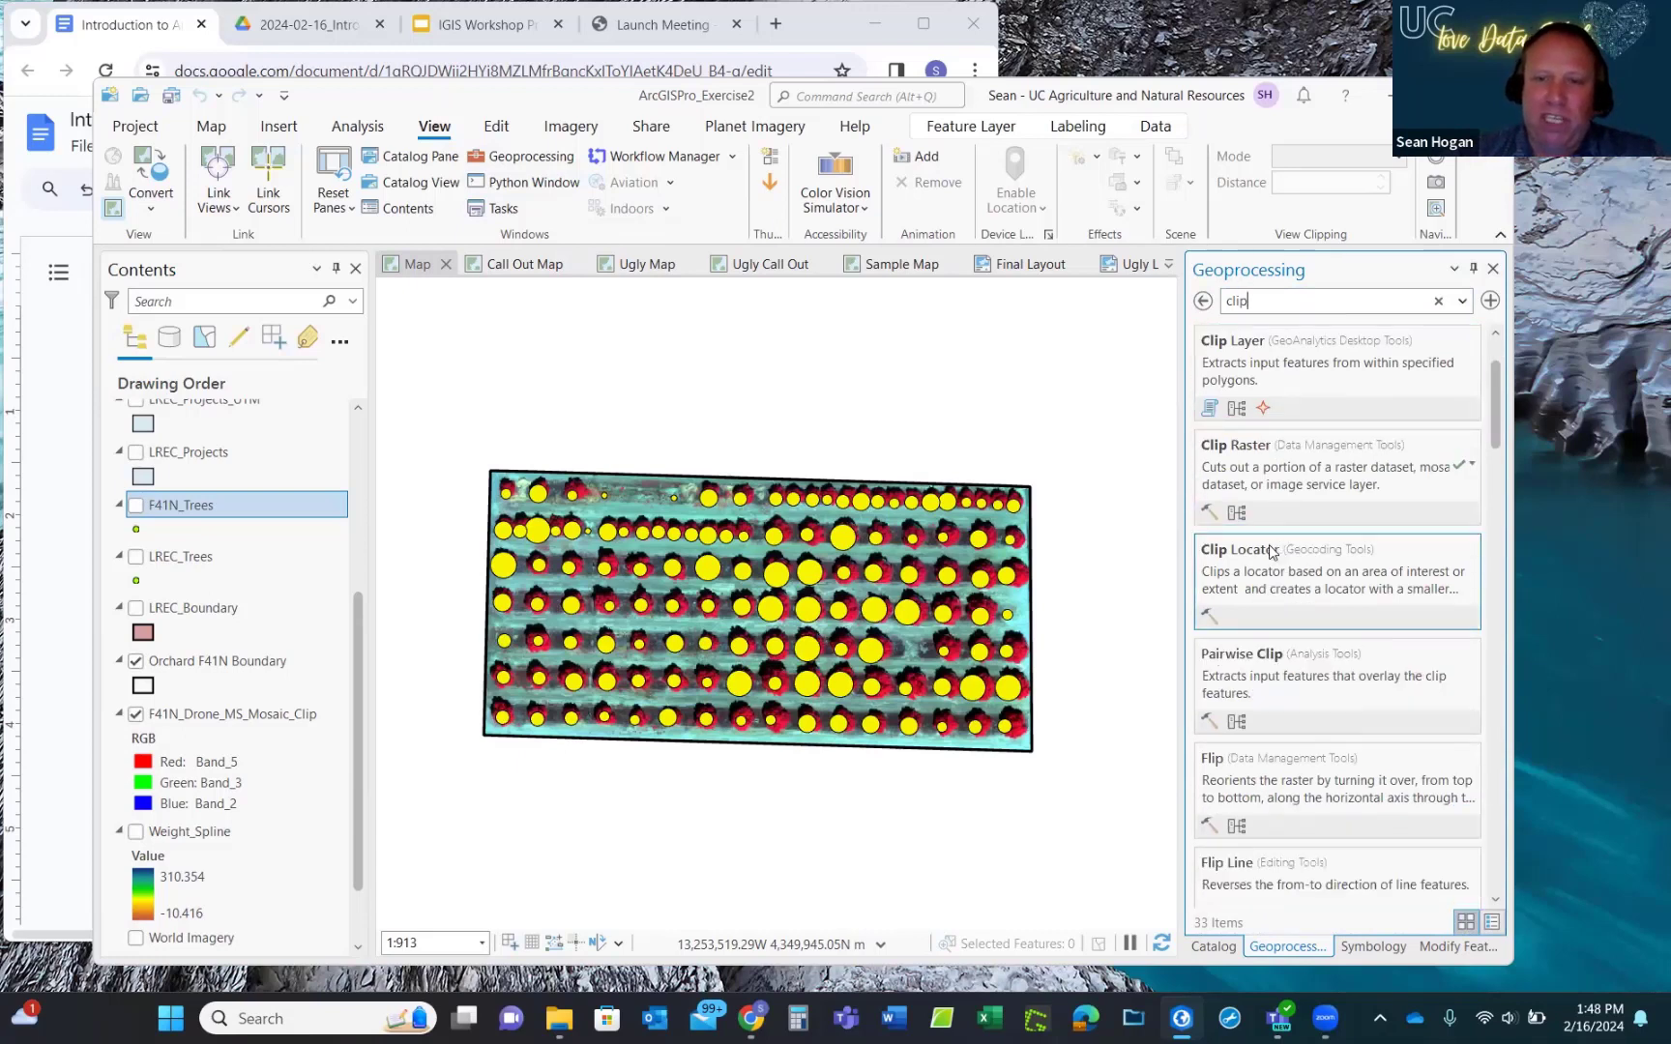
pyautogui.scroll(1, 1270, 542)
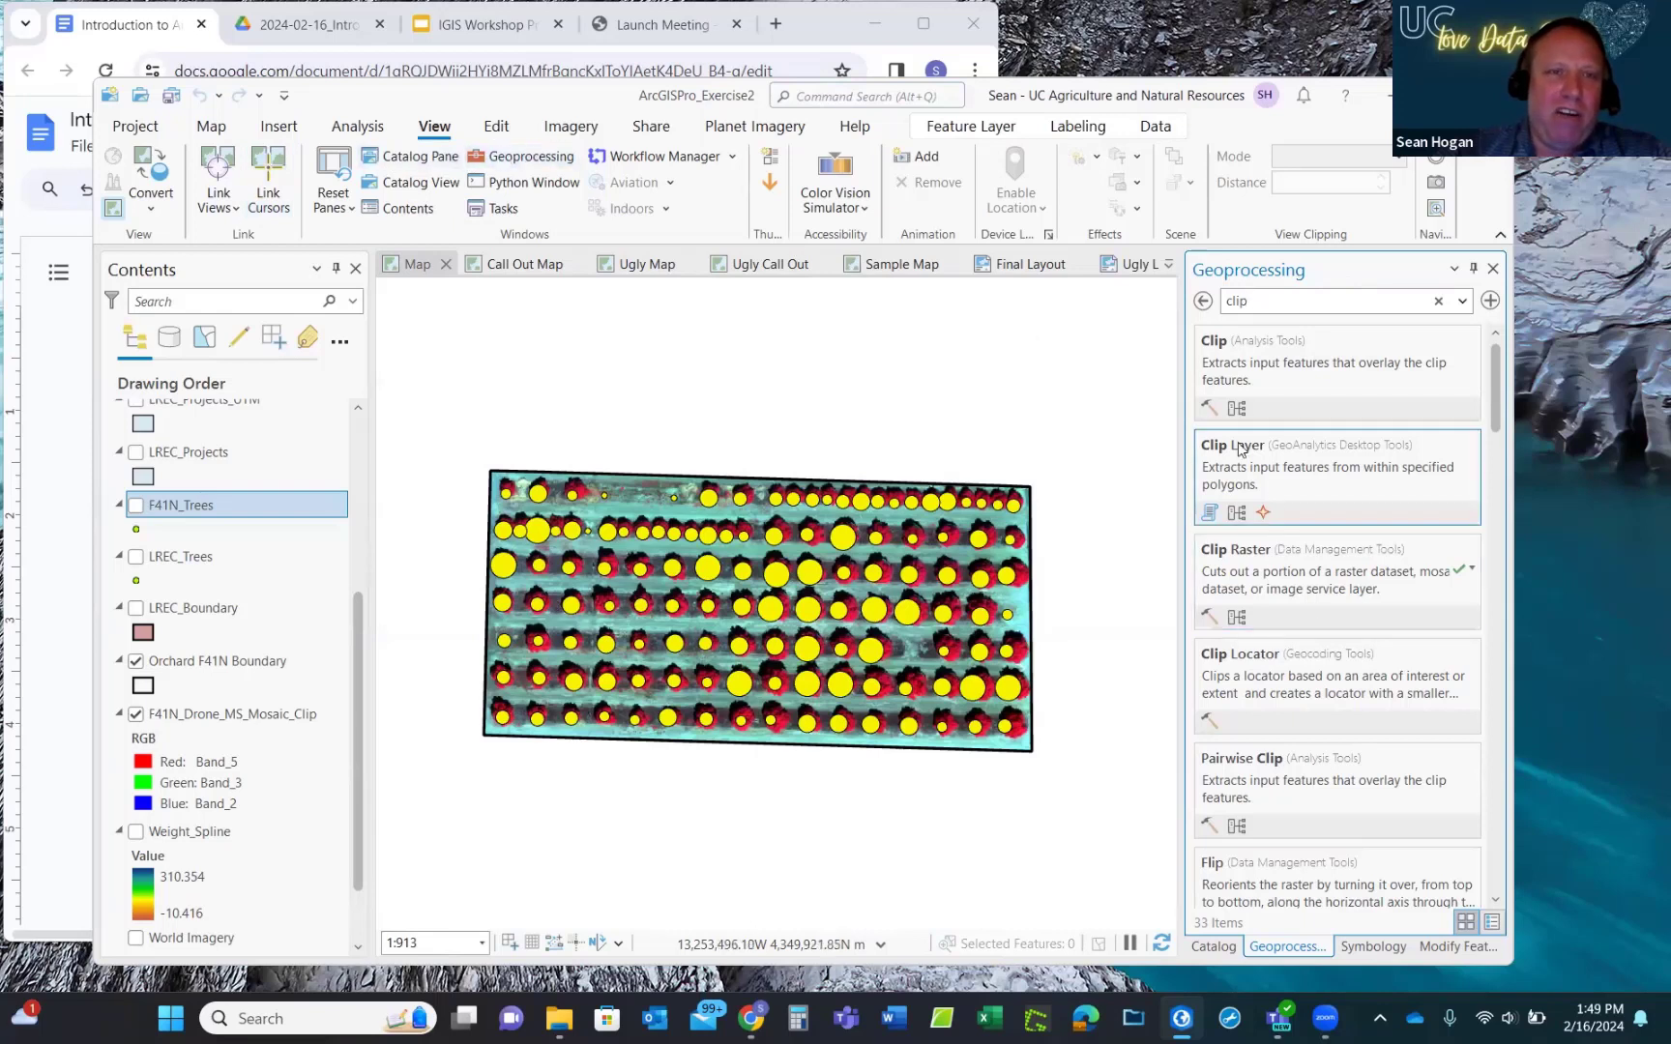
# Show the Catalog pane and review the editing, imagery, raster layer, data and map commands with F41N_Drone_MS_Mosaic_Clip selected.
pyautogui.click(411, 156)
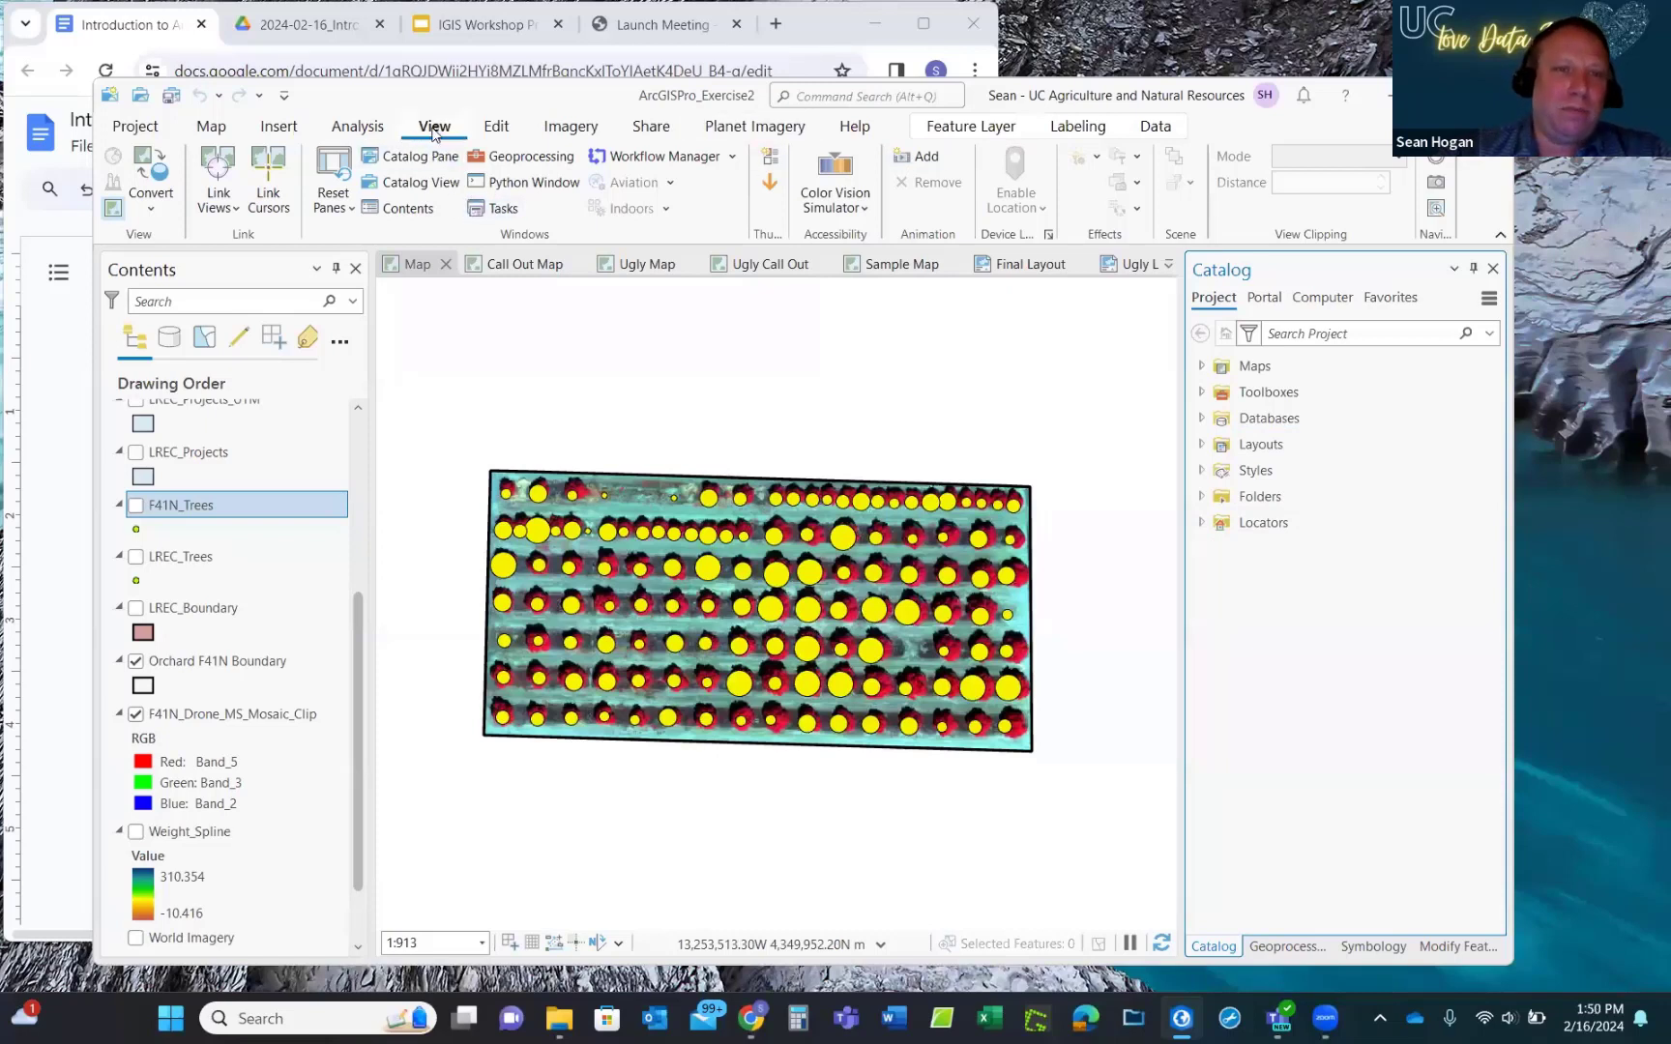
pyautogui.click(496, 126)
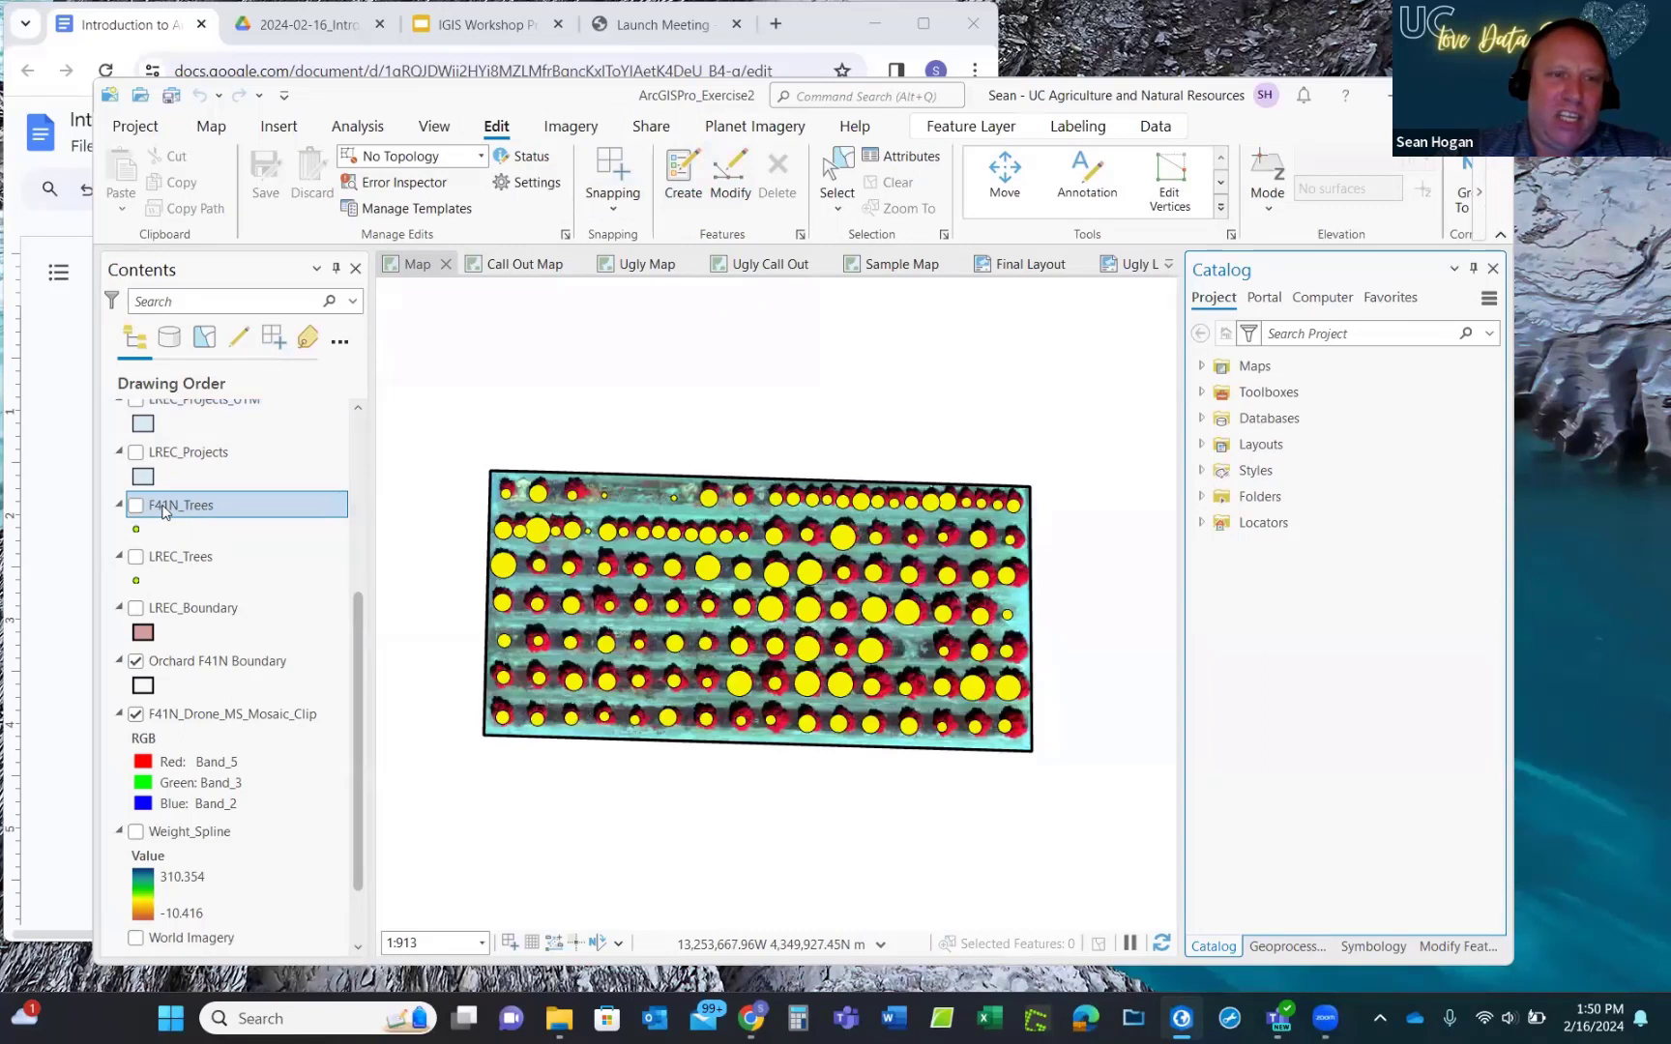
pyautogui.click(191, 714)
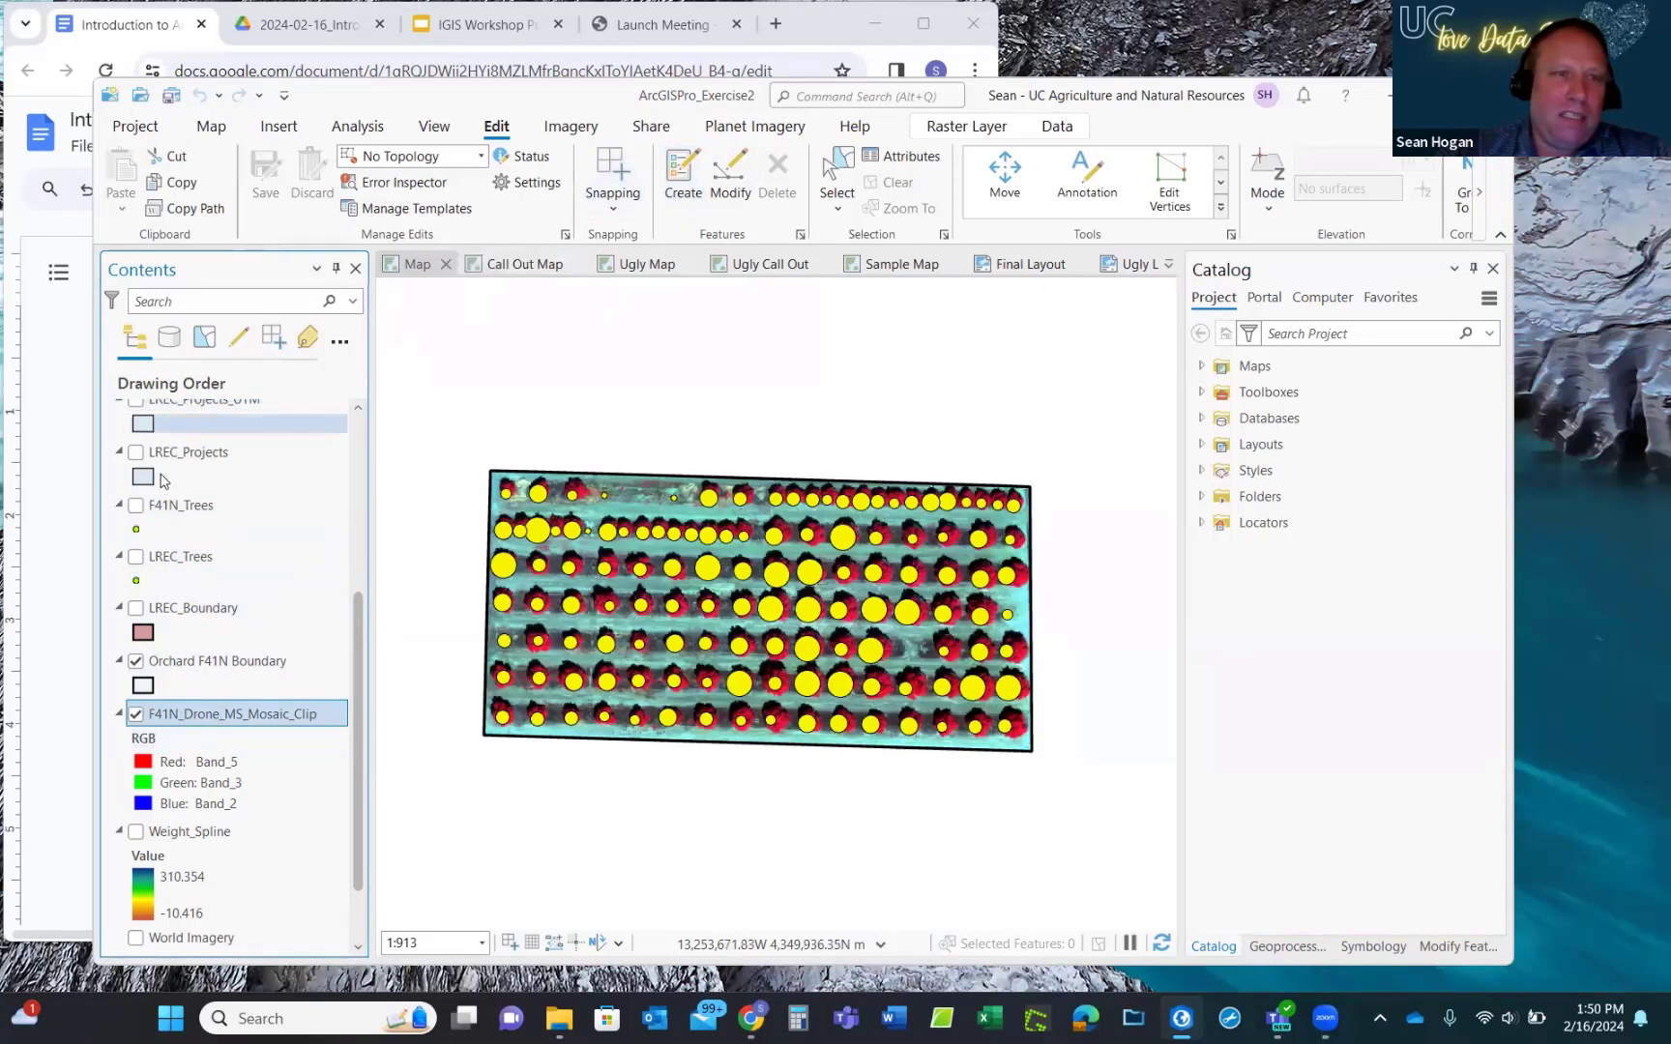
pyautogui.click(571, 126)
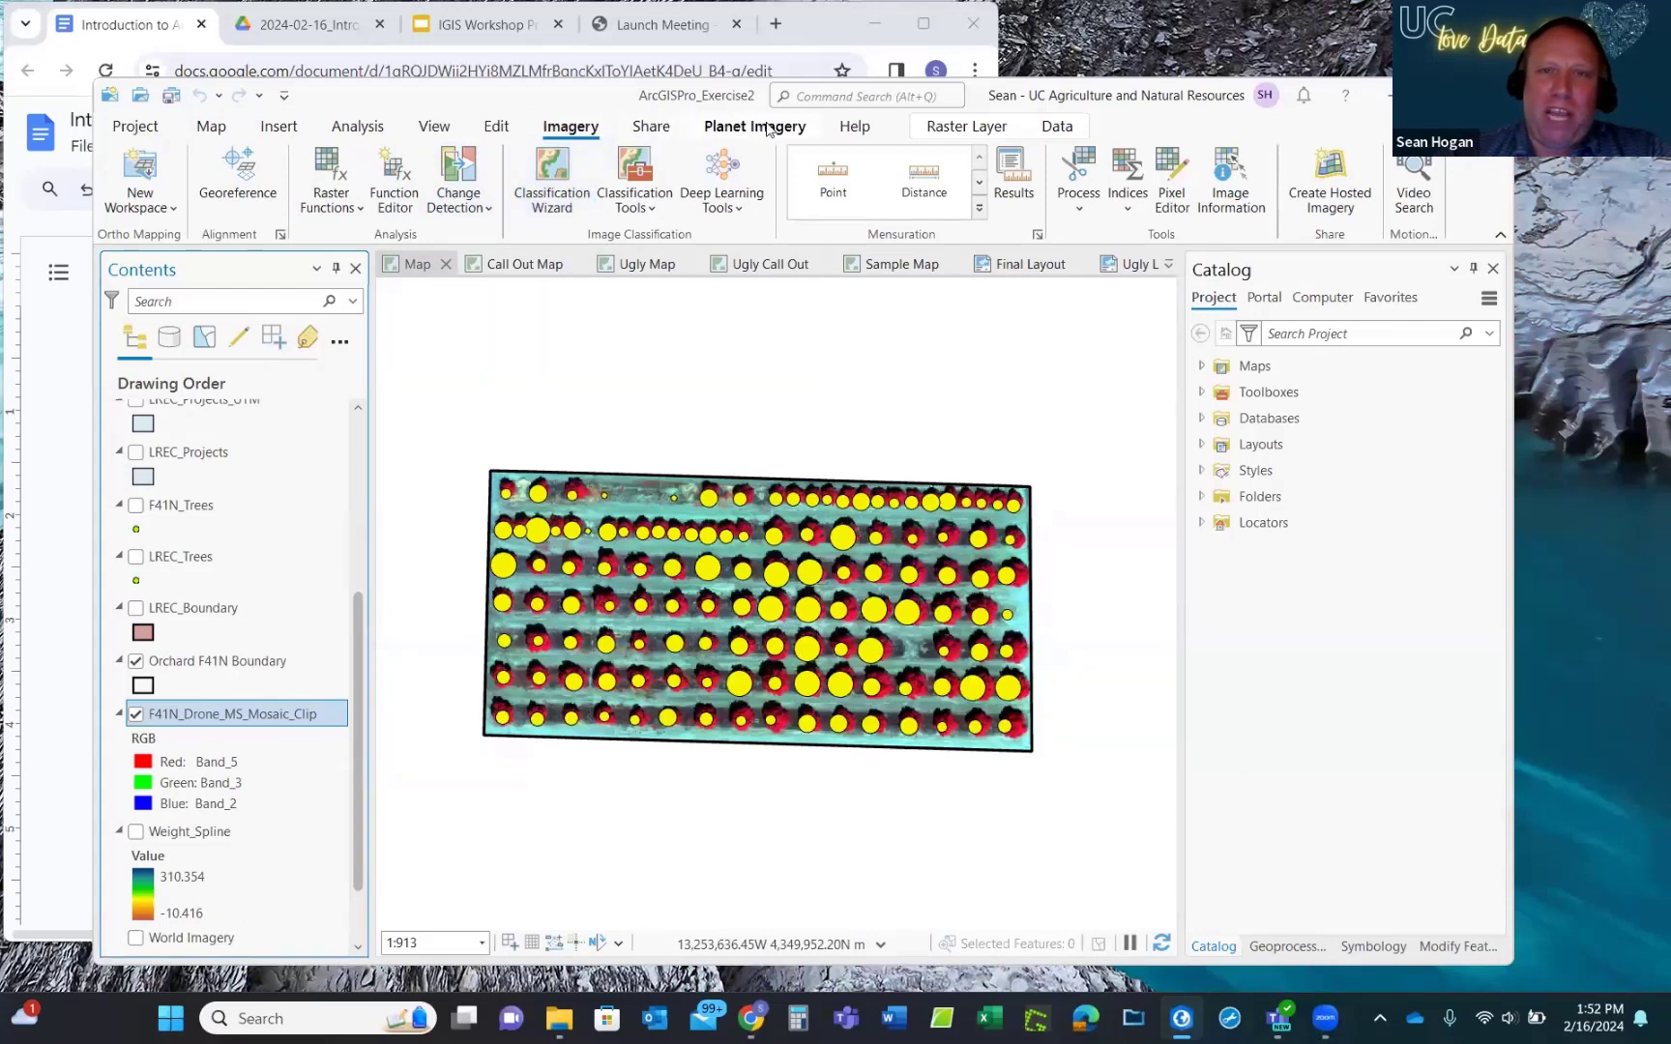
pyautogui.click(967, 127)
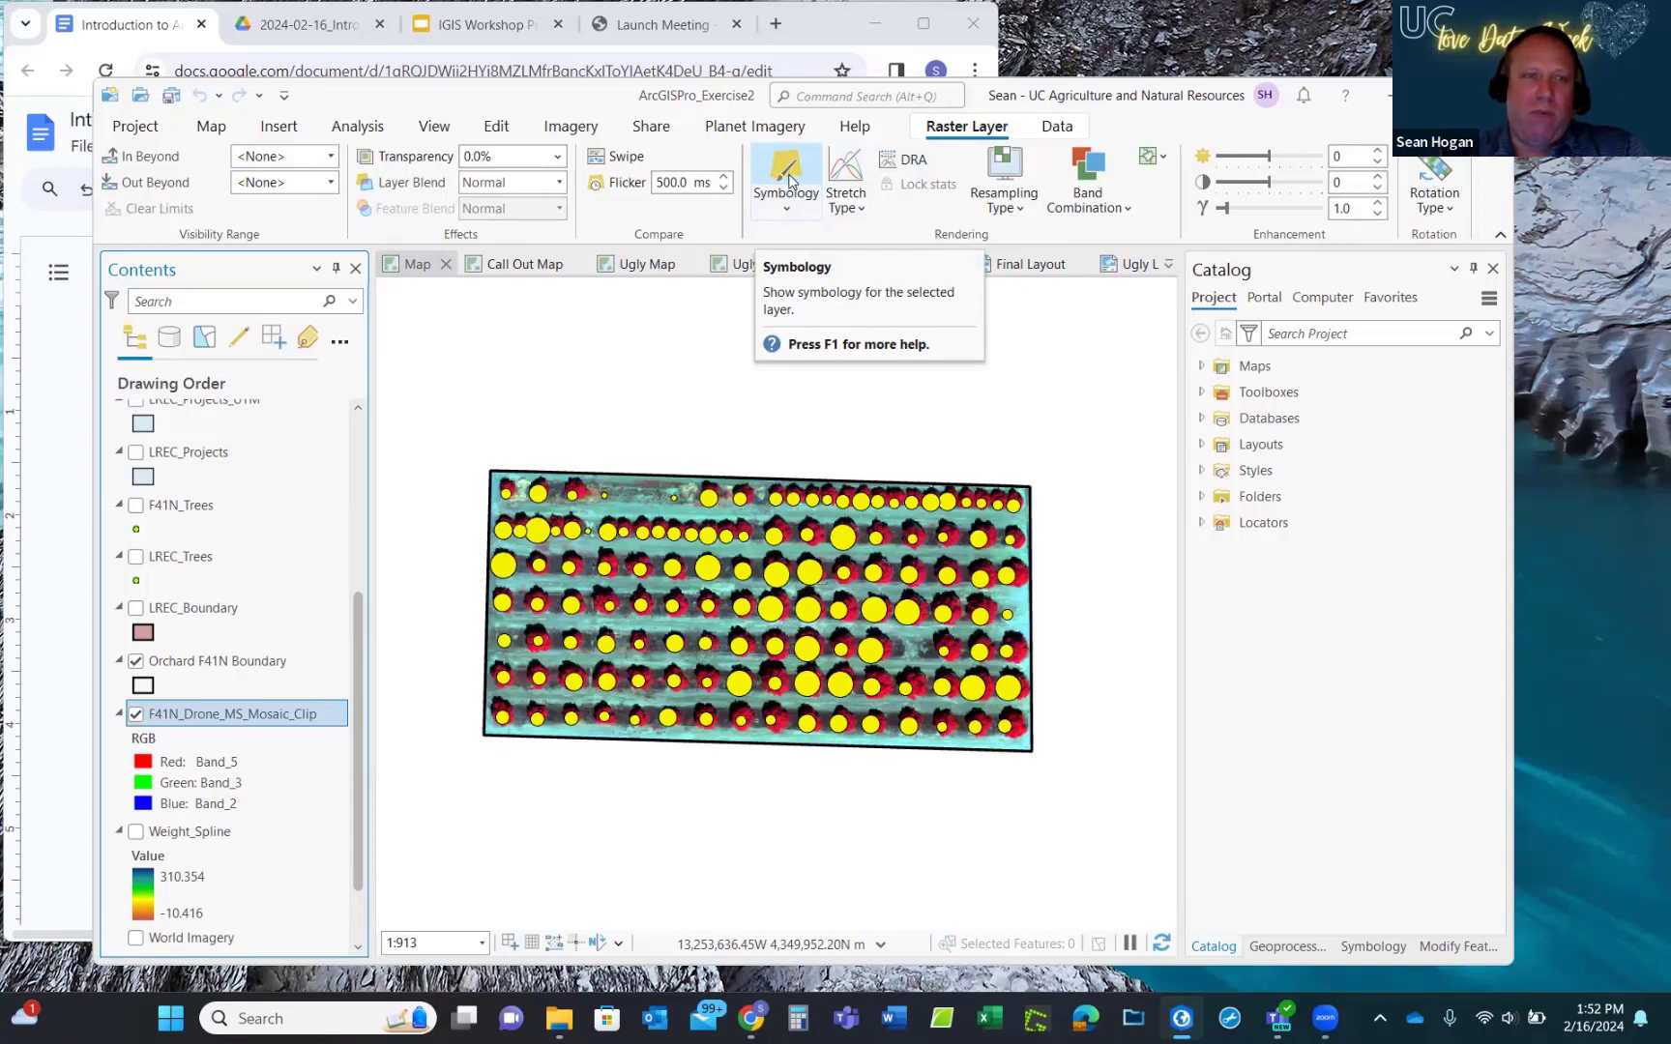
pyautogui.click(791, 208)
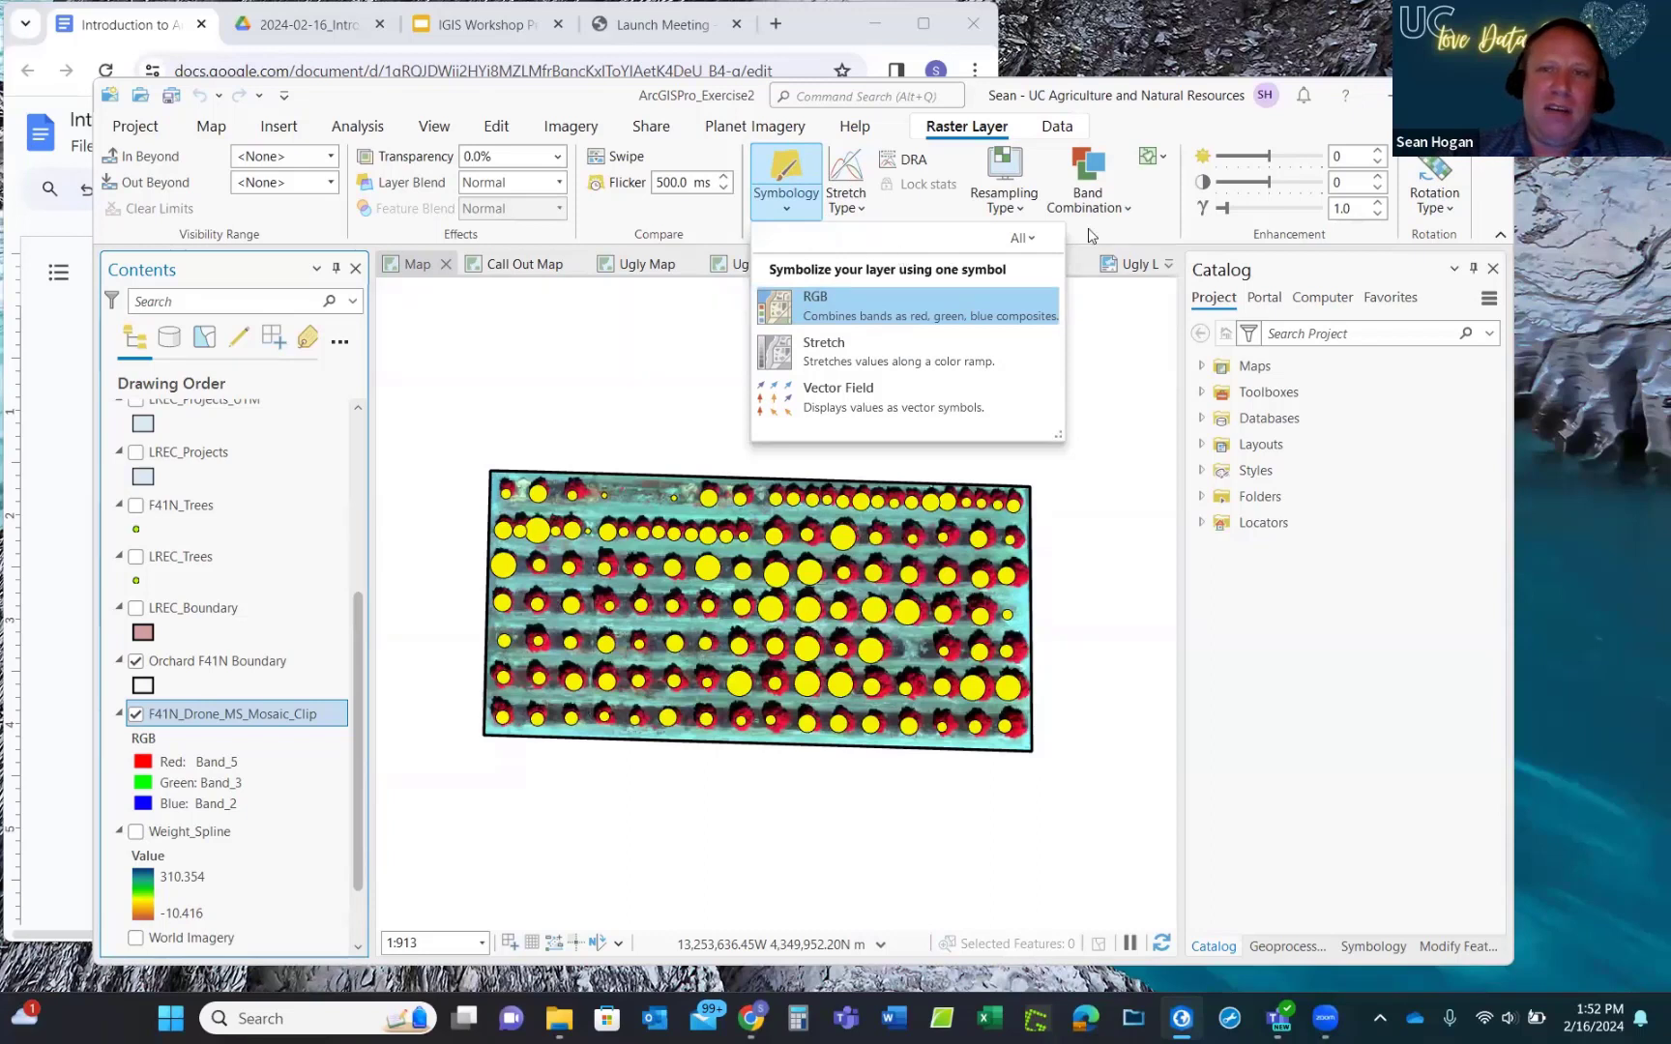
pyautogui.click(1057, 128)
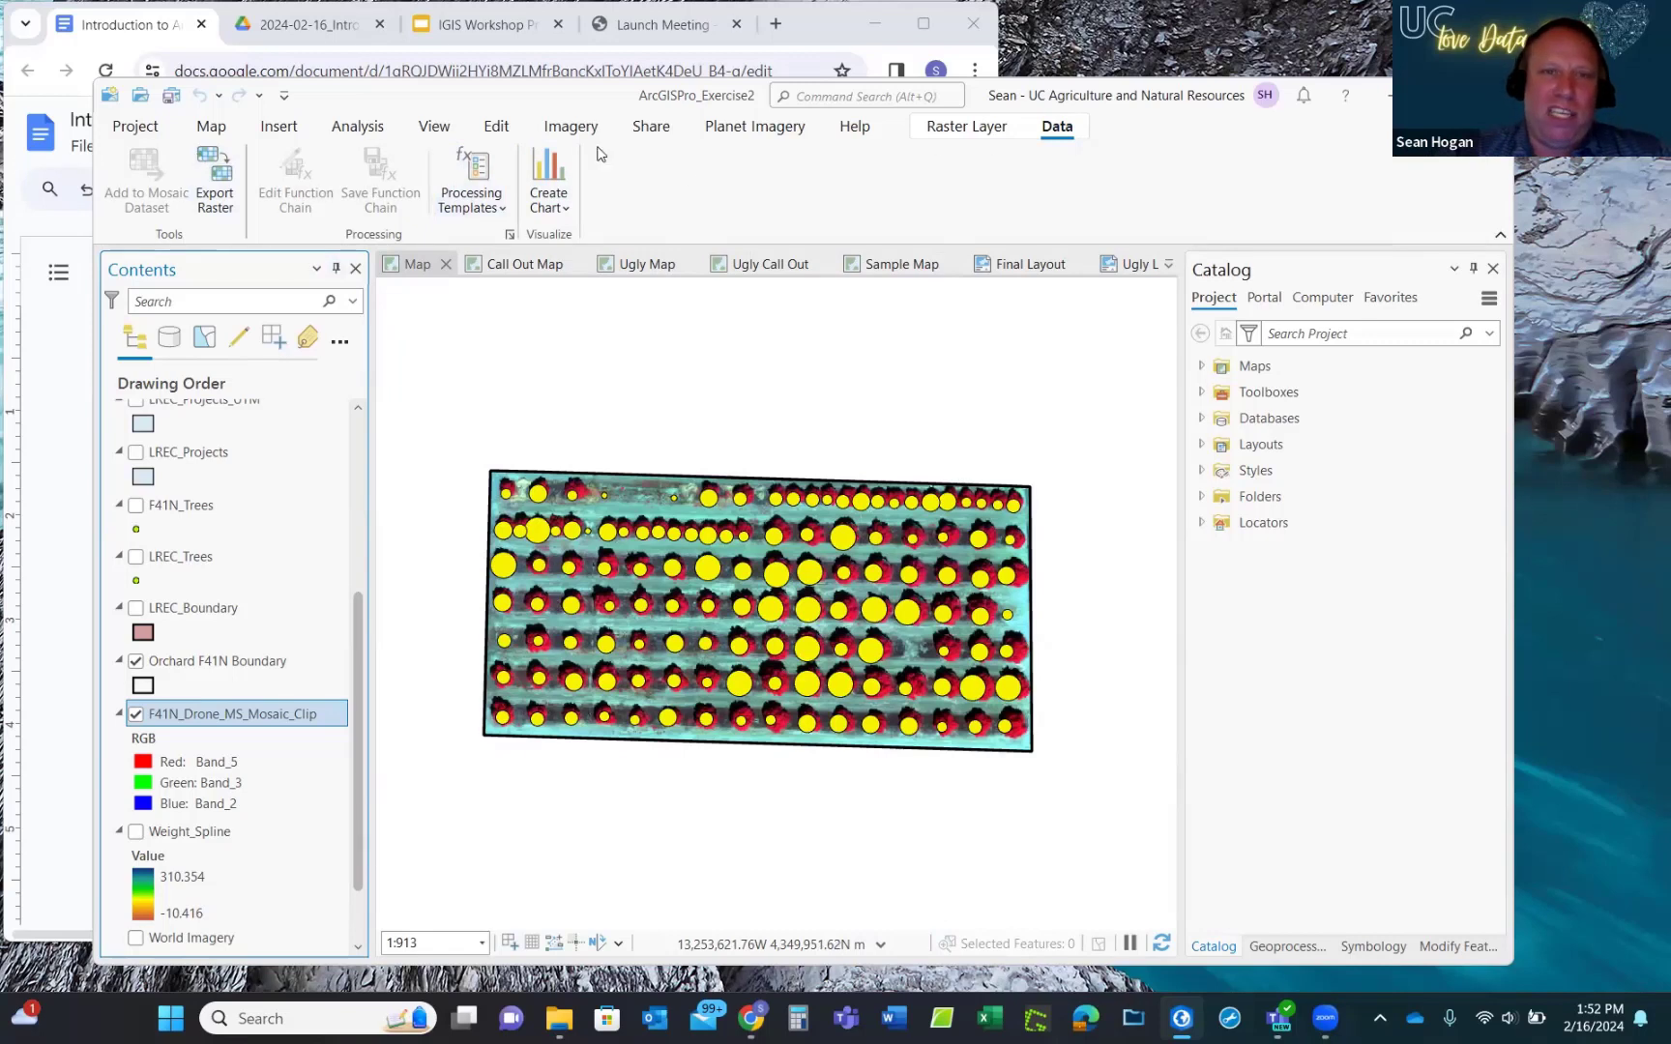
pyautogui.click(208, 130)
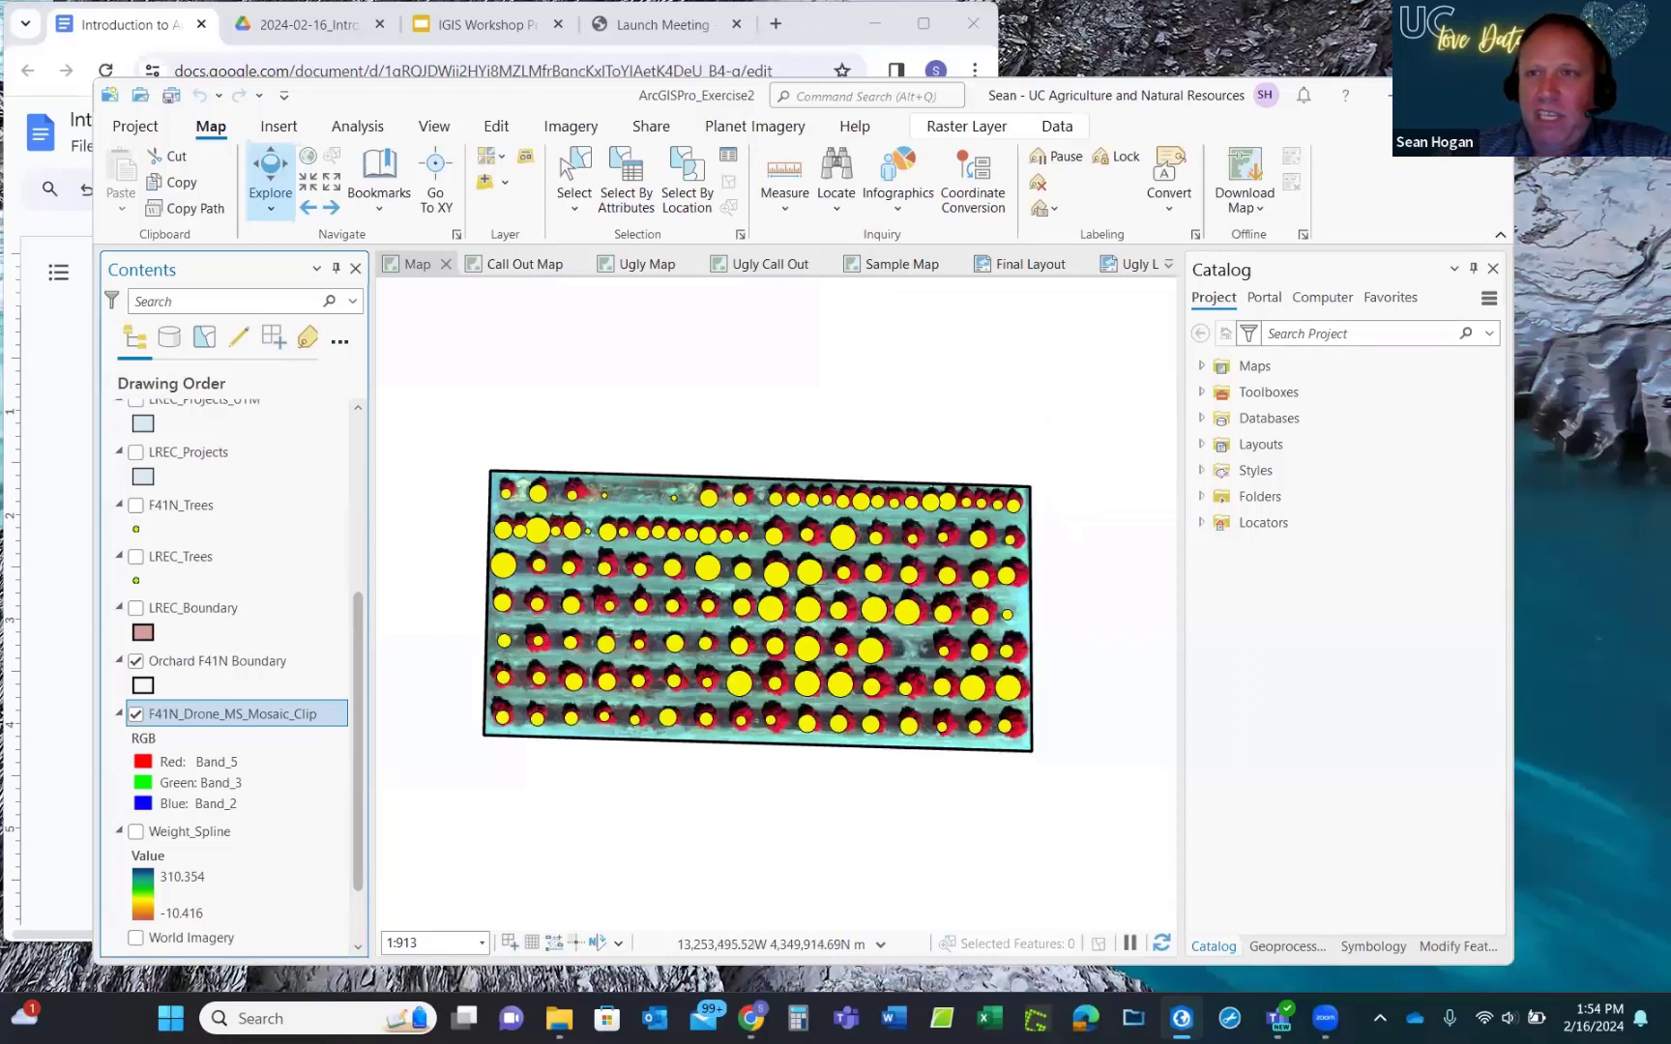
# Switch from ArcGIS Pro to File Explorer and open the ArcGISPro_Workshop_Data folder inside ArcGIS_Pro_Workshop on the OS (C:) drive.
pyautogui.click(1421, 95)
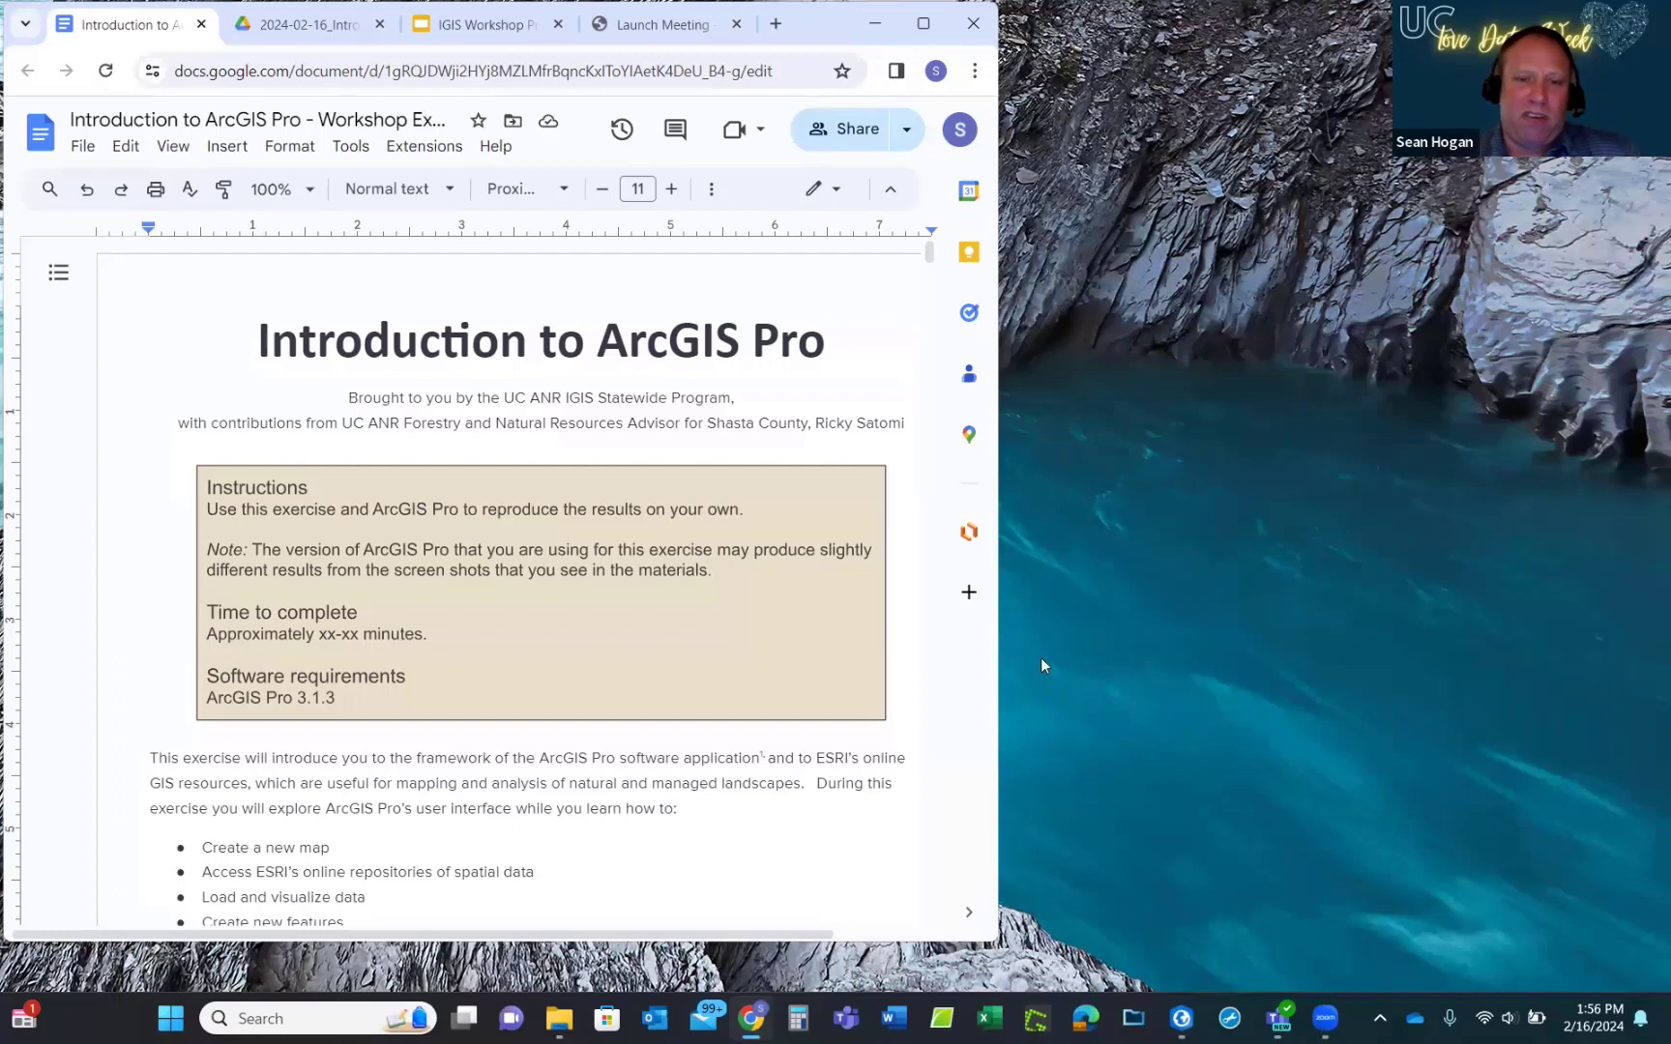
pyautogui.click(559, 1018)
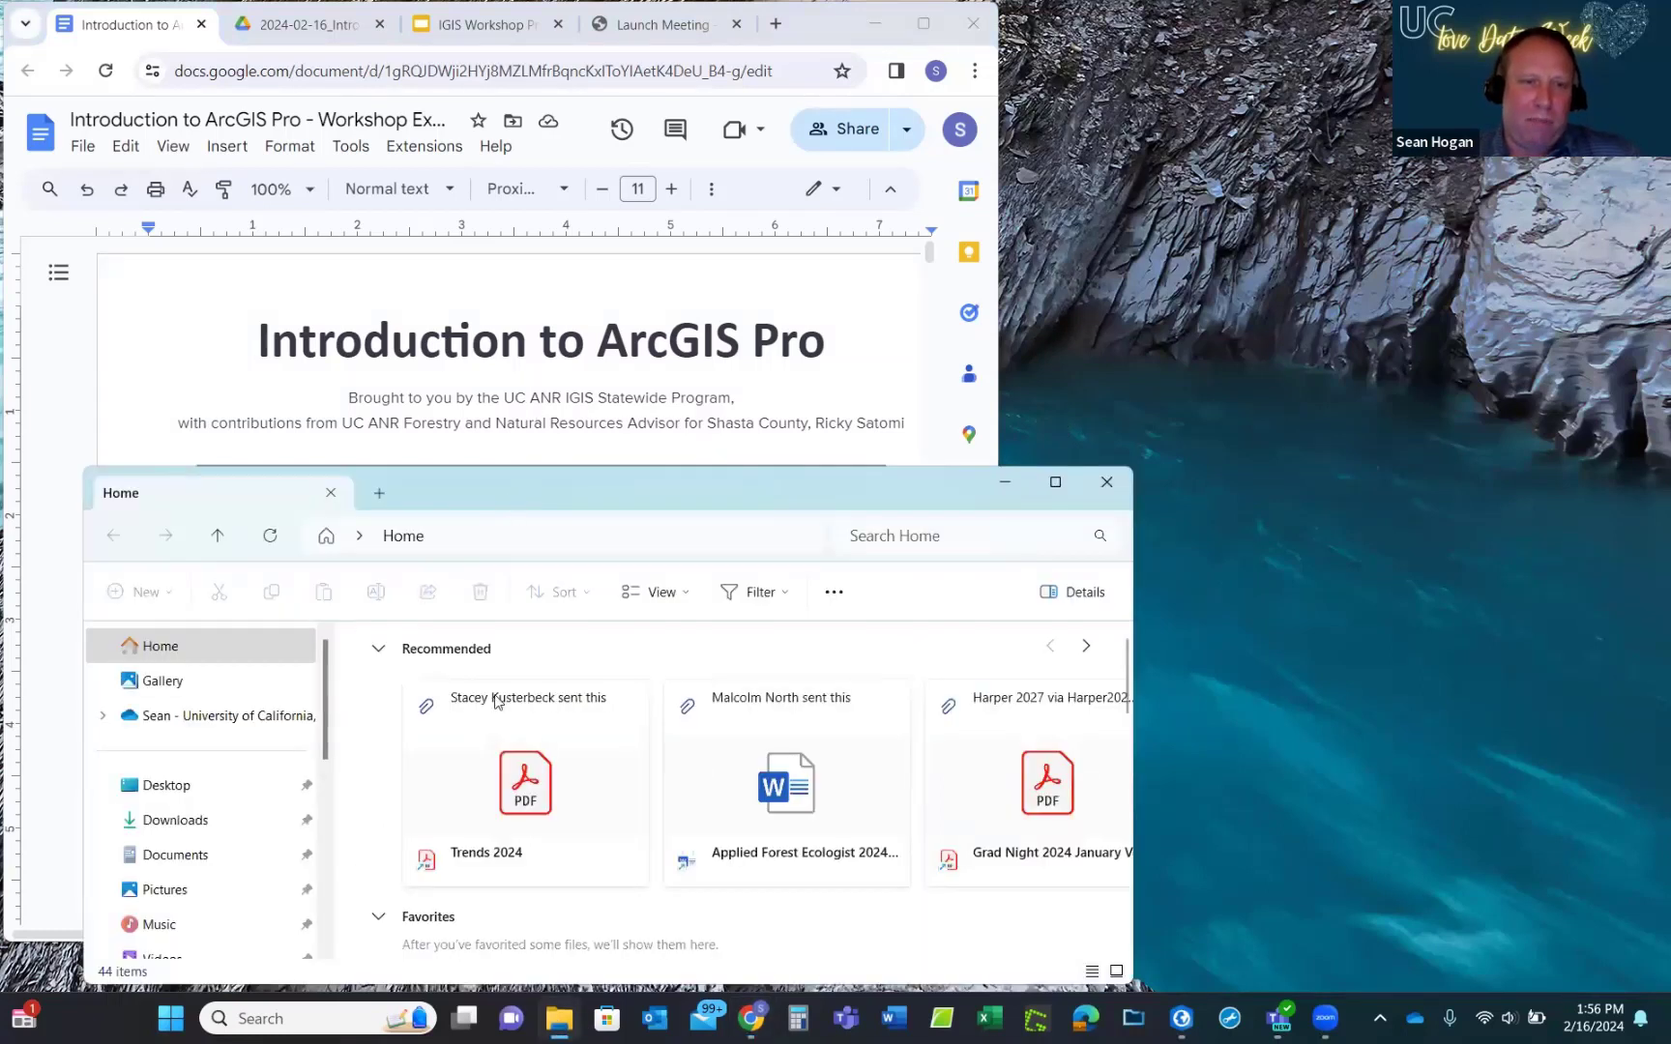
pyautogui.moveTo(542, 489); pyautogui.dragTo(747, 241)
pyautogui.moveTo(518, 740); pyautogui.dragTo(518, 913)
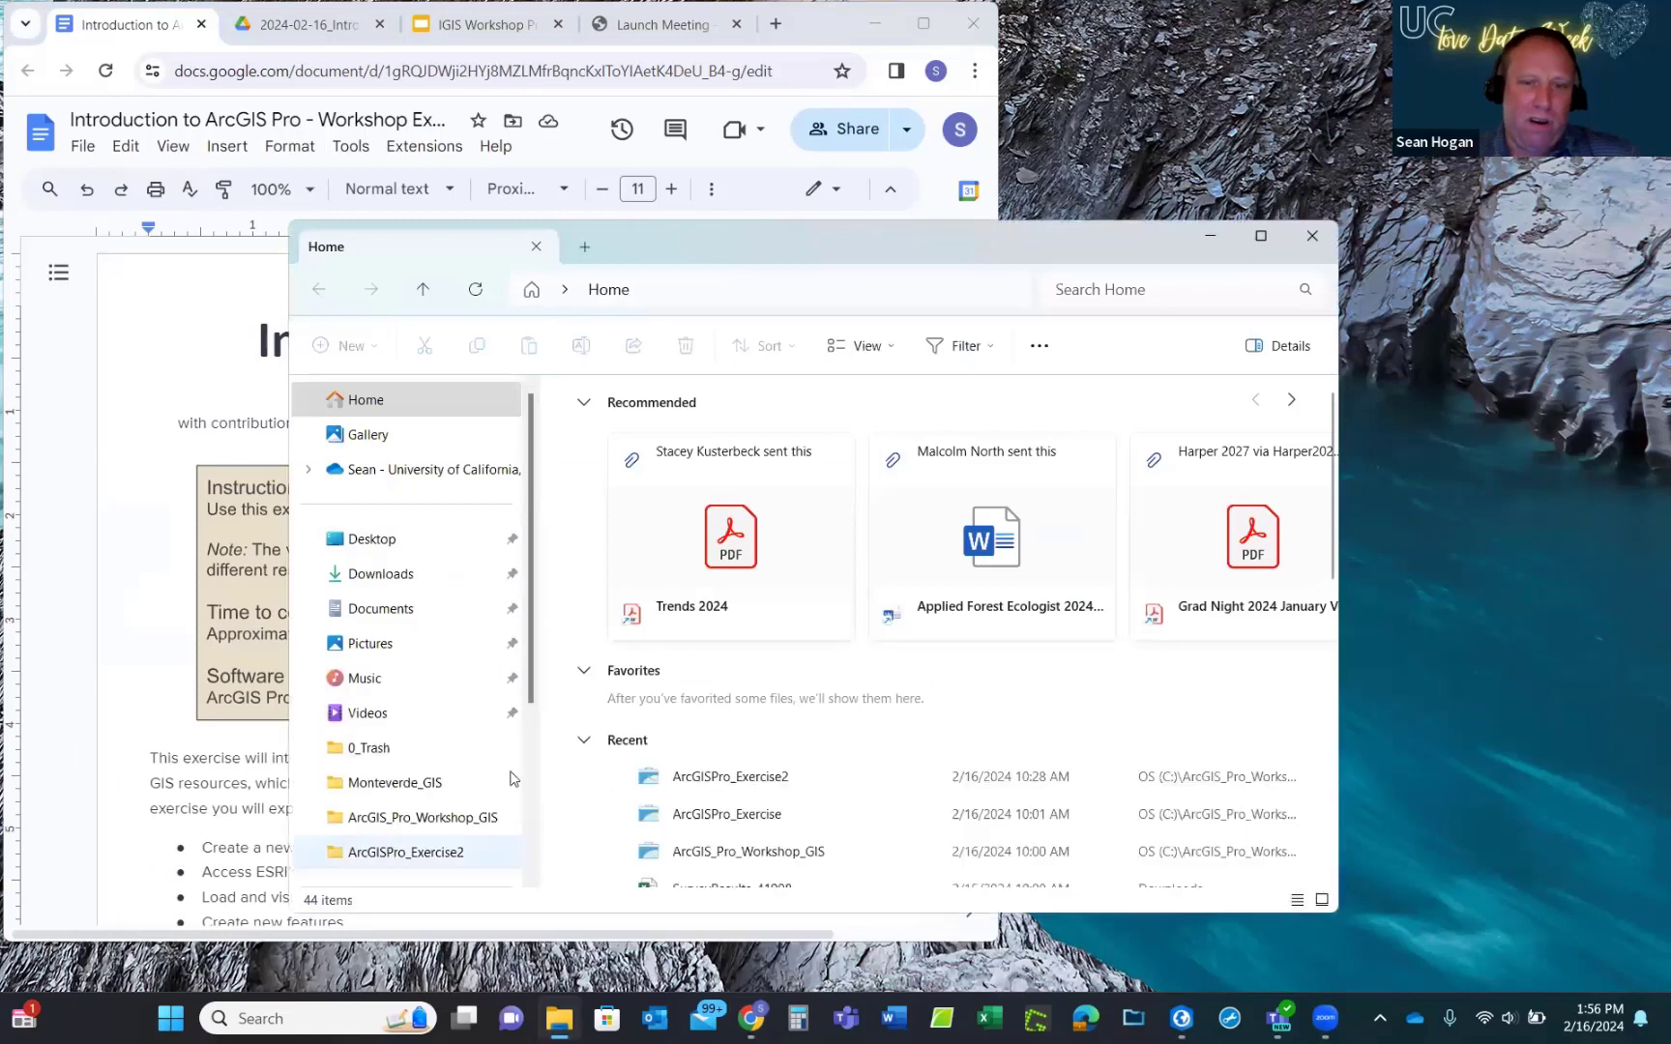
pyautogui.scroll(-3, 409, 741)
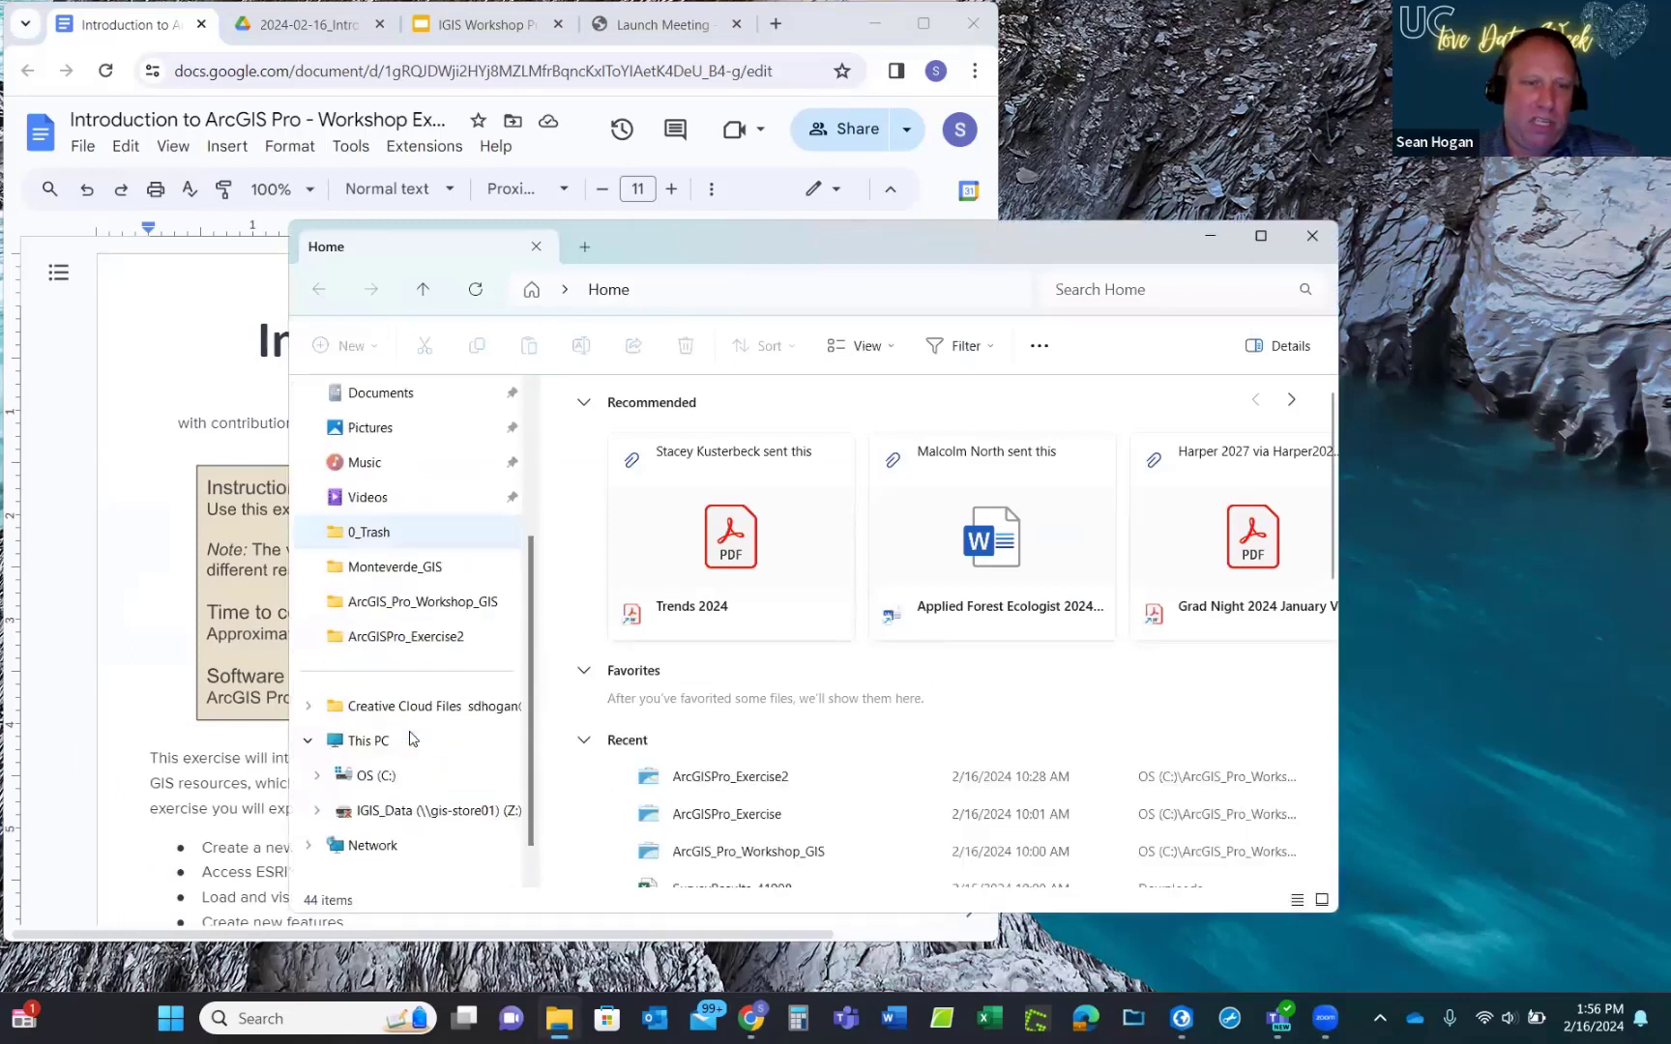
pyautogui.click(388, 742)
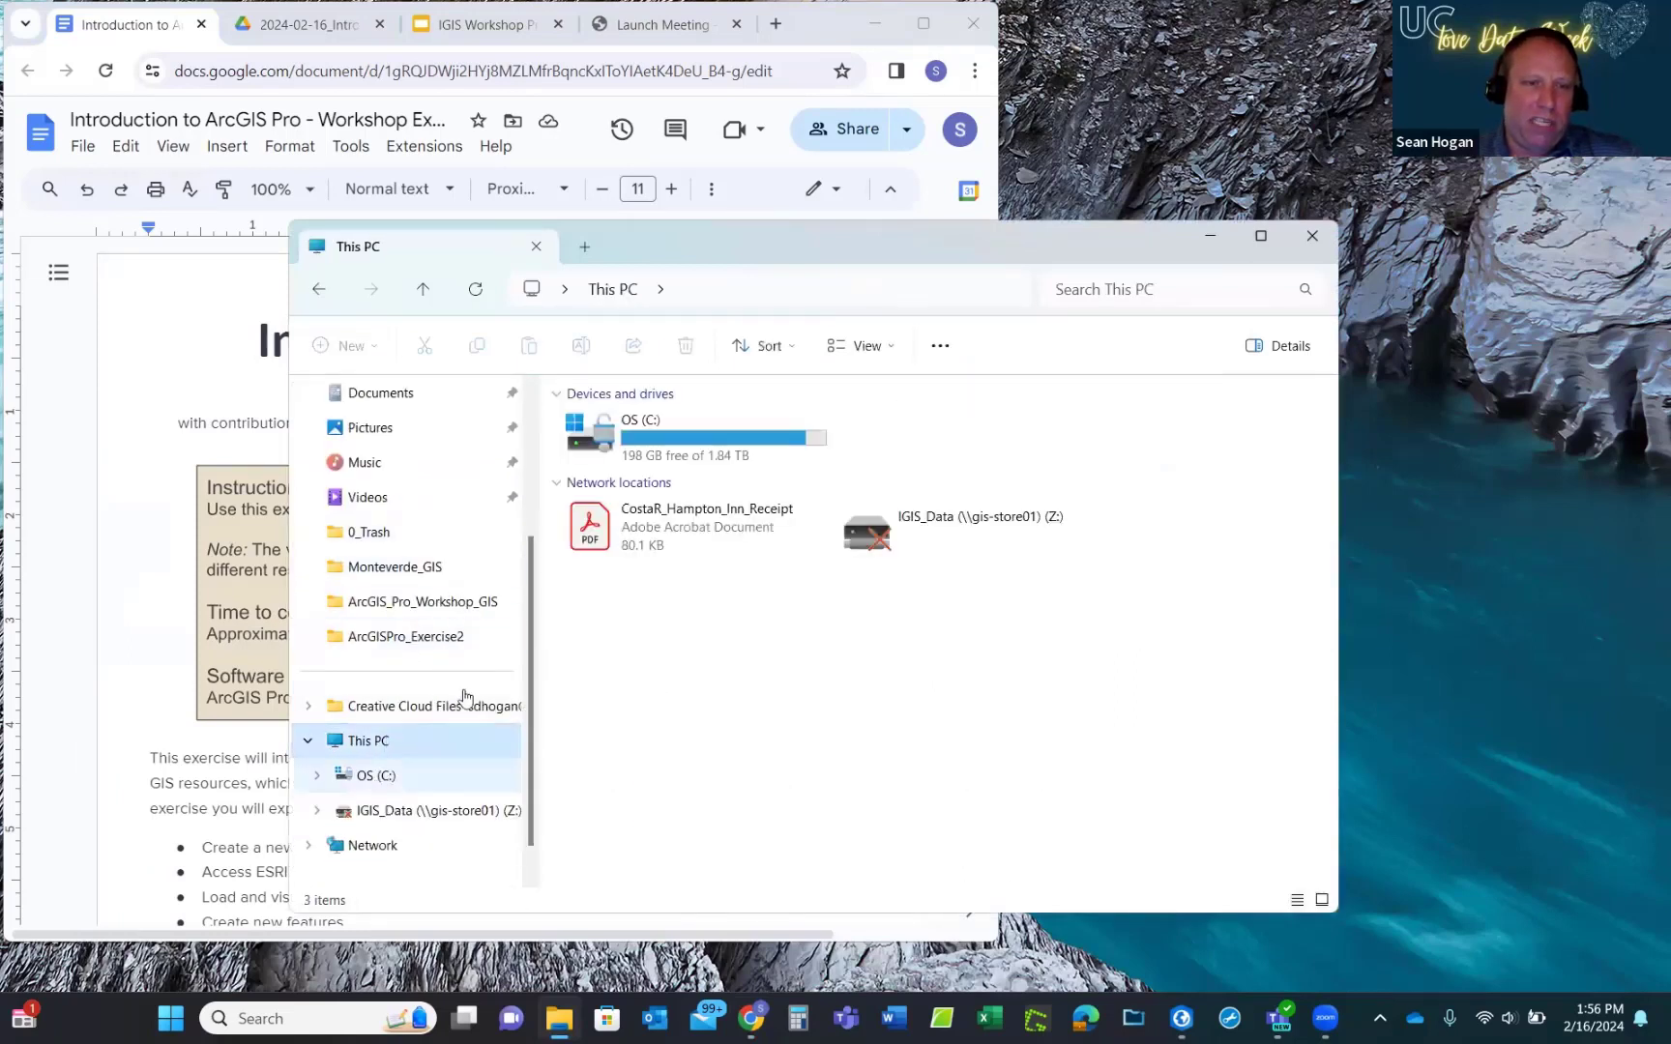
pyautogui.doubleClick(712, 442)
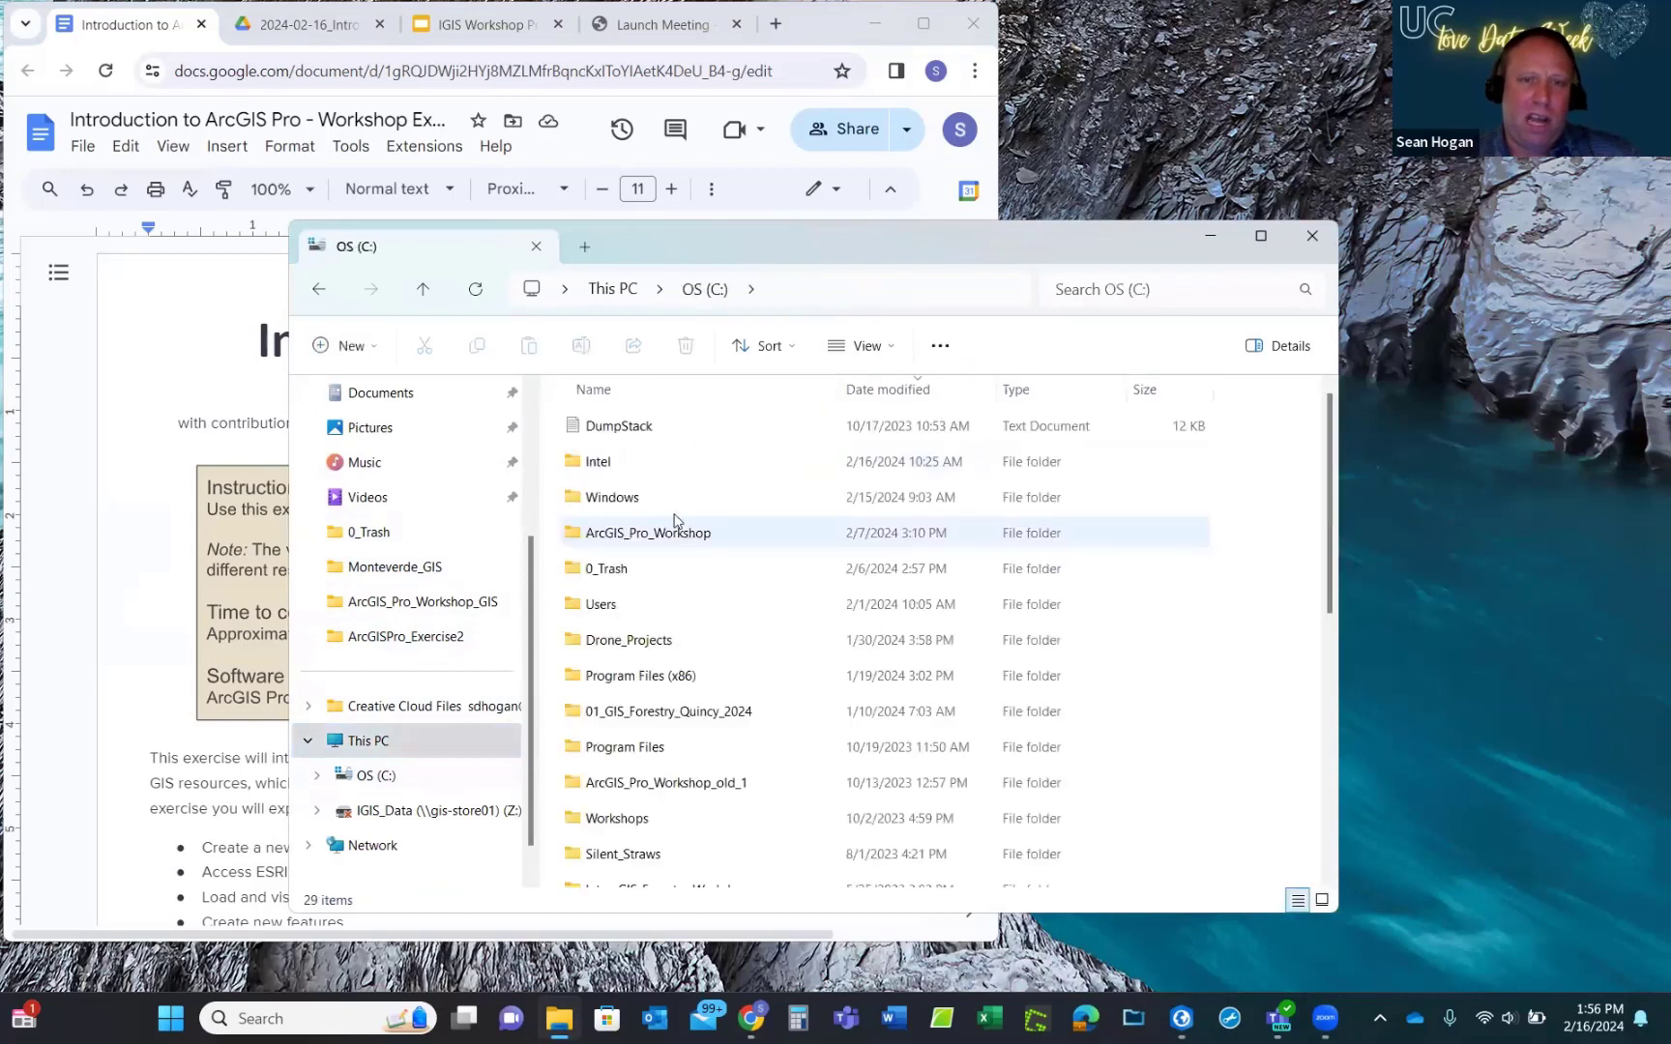
pyautogui.doubleClick(667, 535)
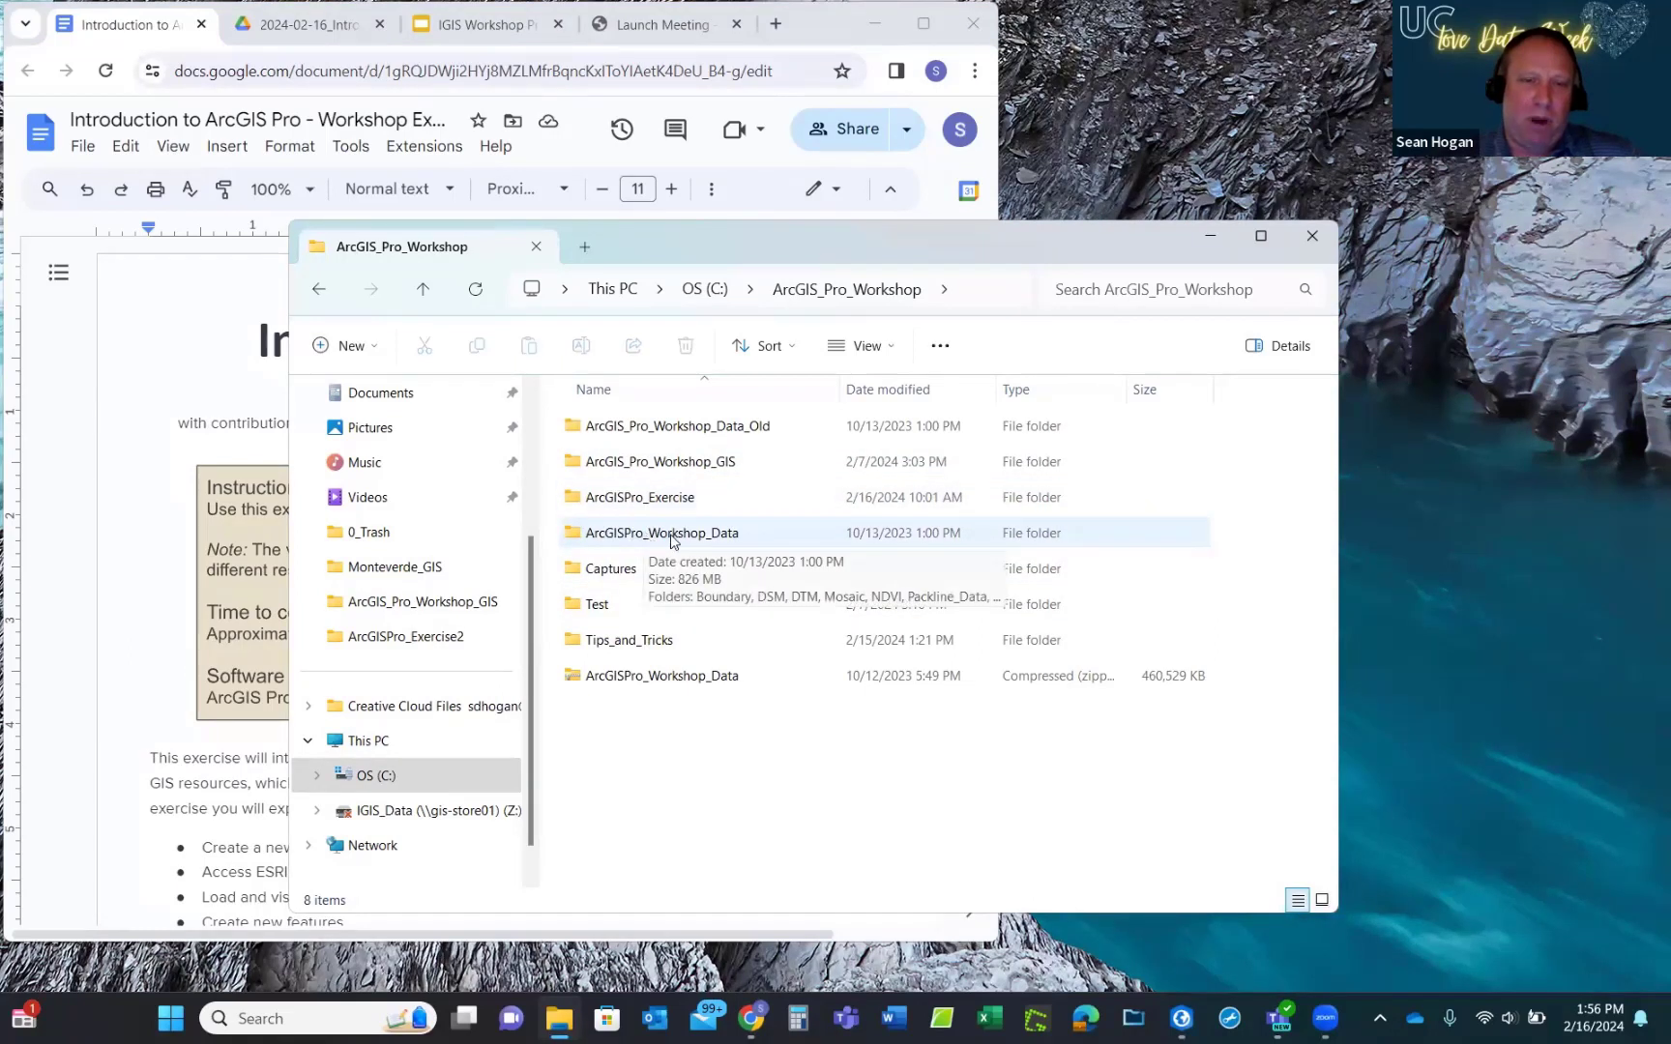
pyautogui.doubleClick(671, 538)
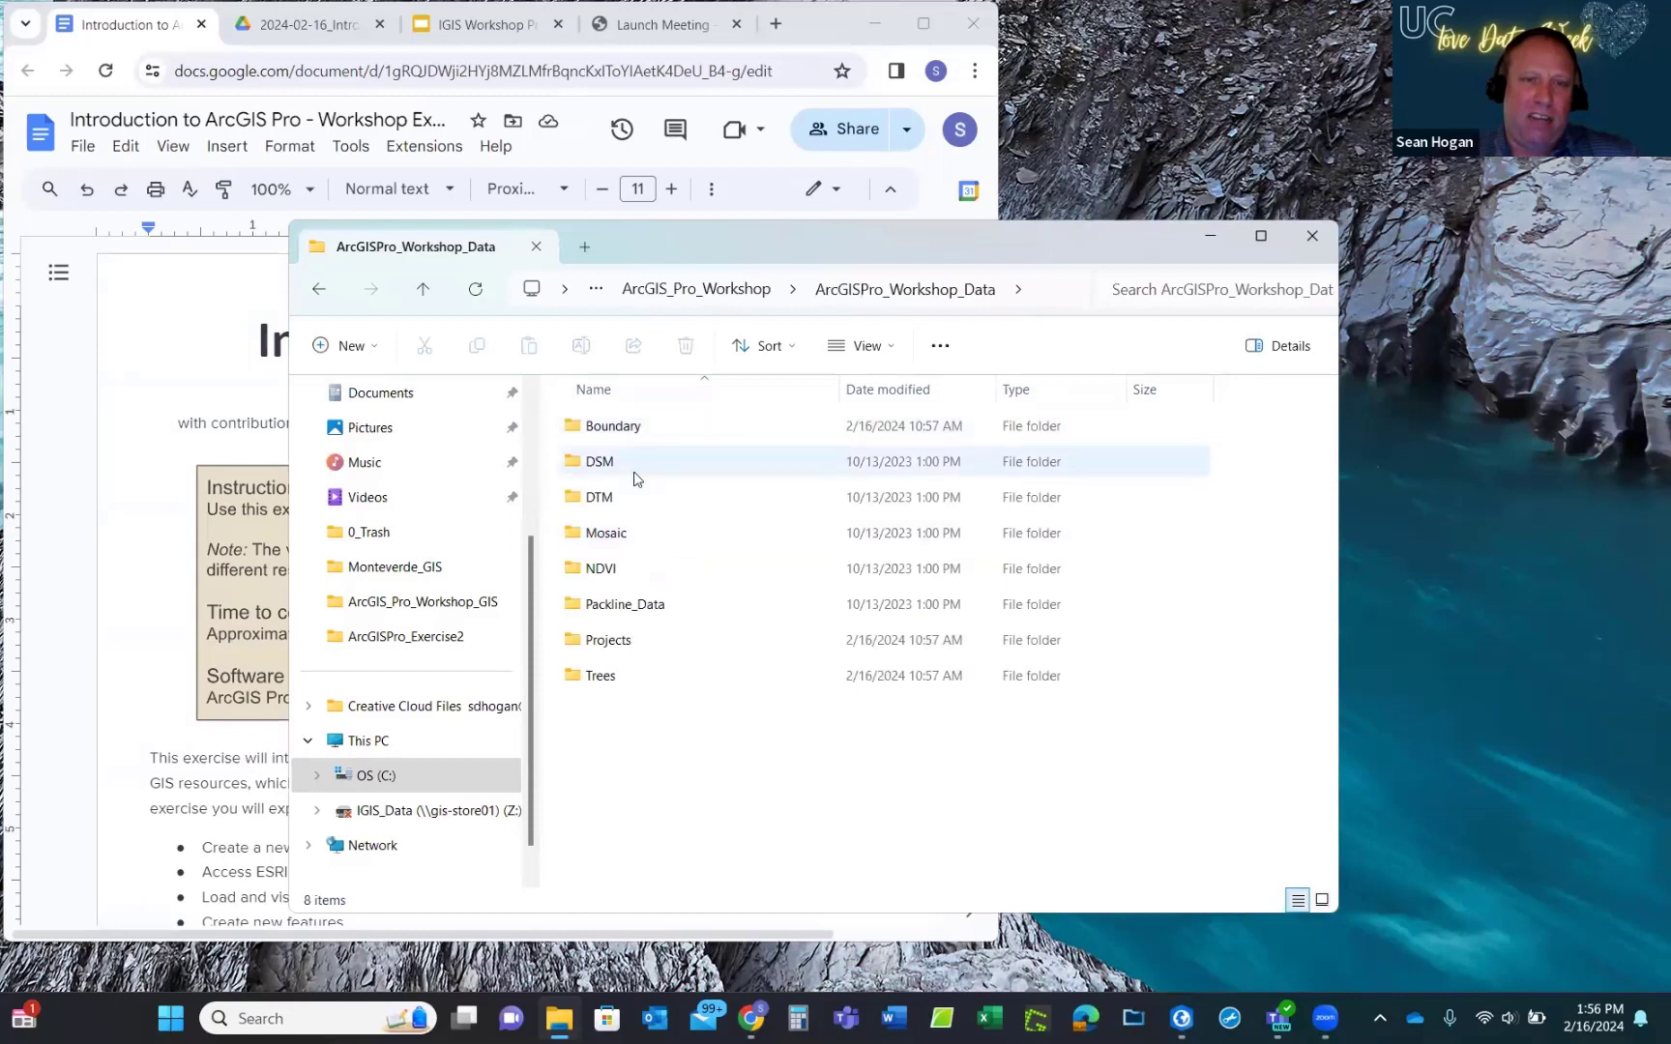
# Return to the ArcGIS_Pro_Workshop folder and bring up the options for the compressed ArcGISPro_Workshop_Data file.
pyautogui.click(747, 288)
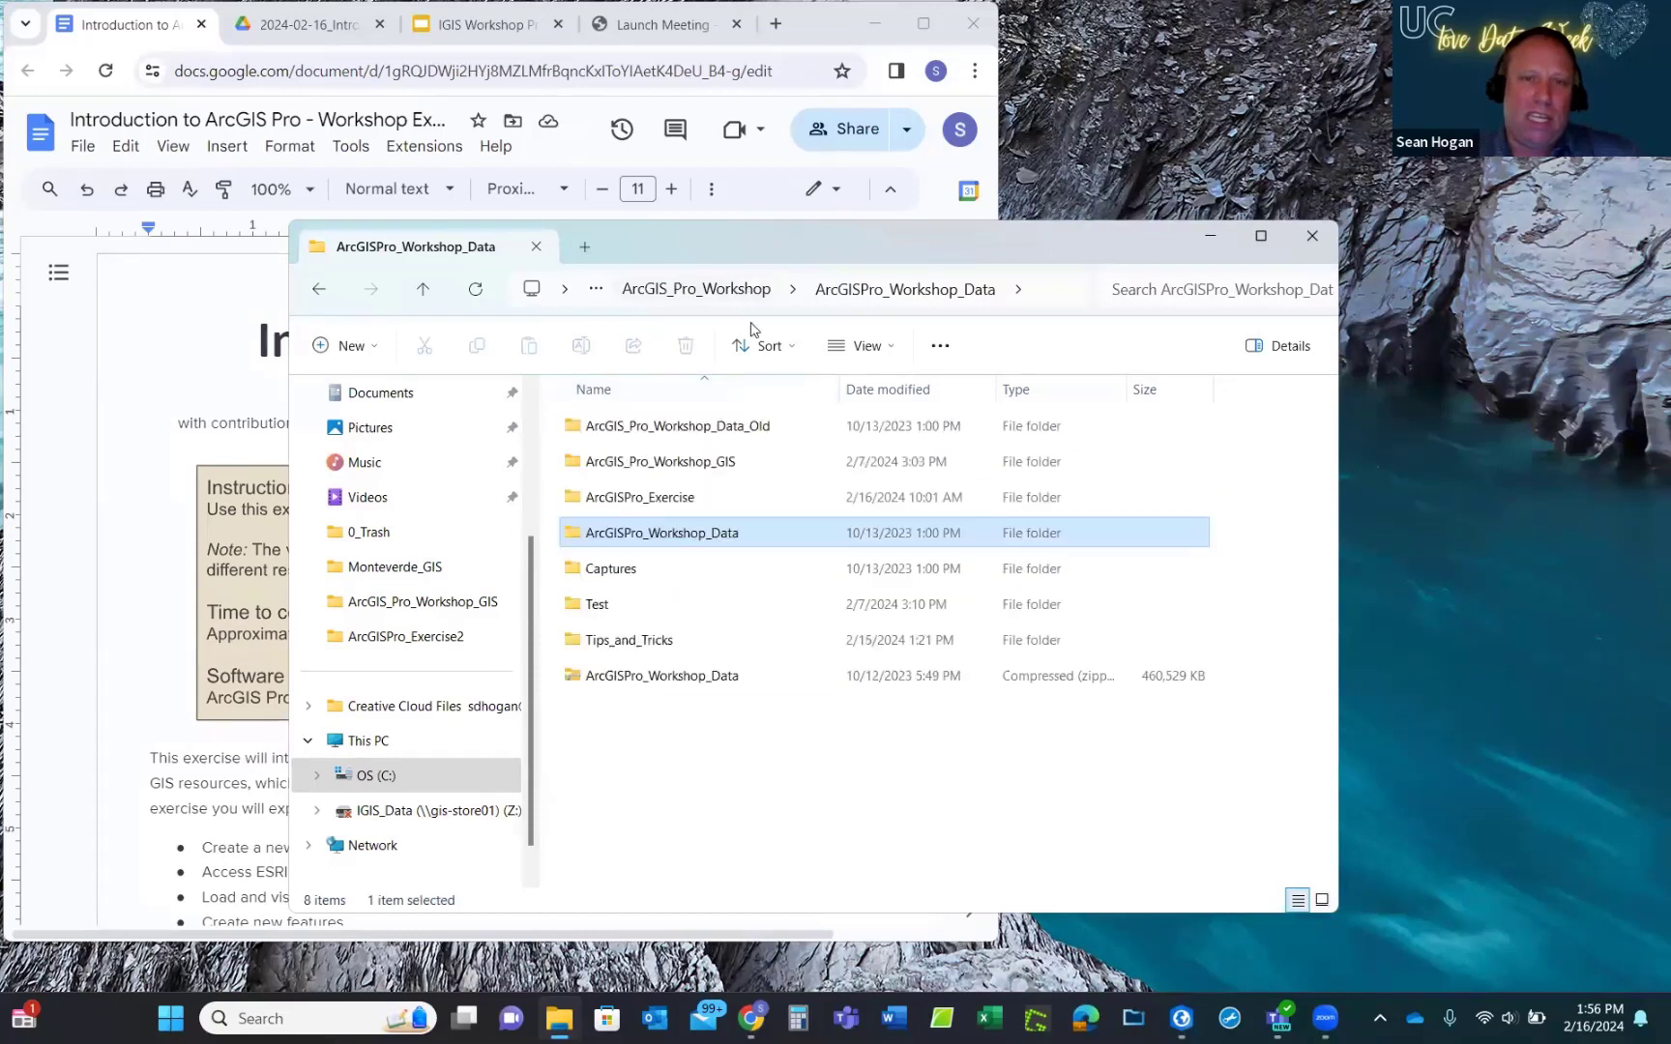
pyautogui.click(661, 680)
pyautogui.rightClick(662, 676)
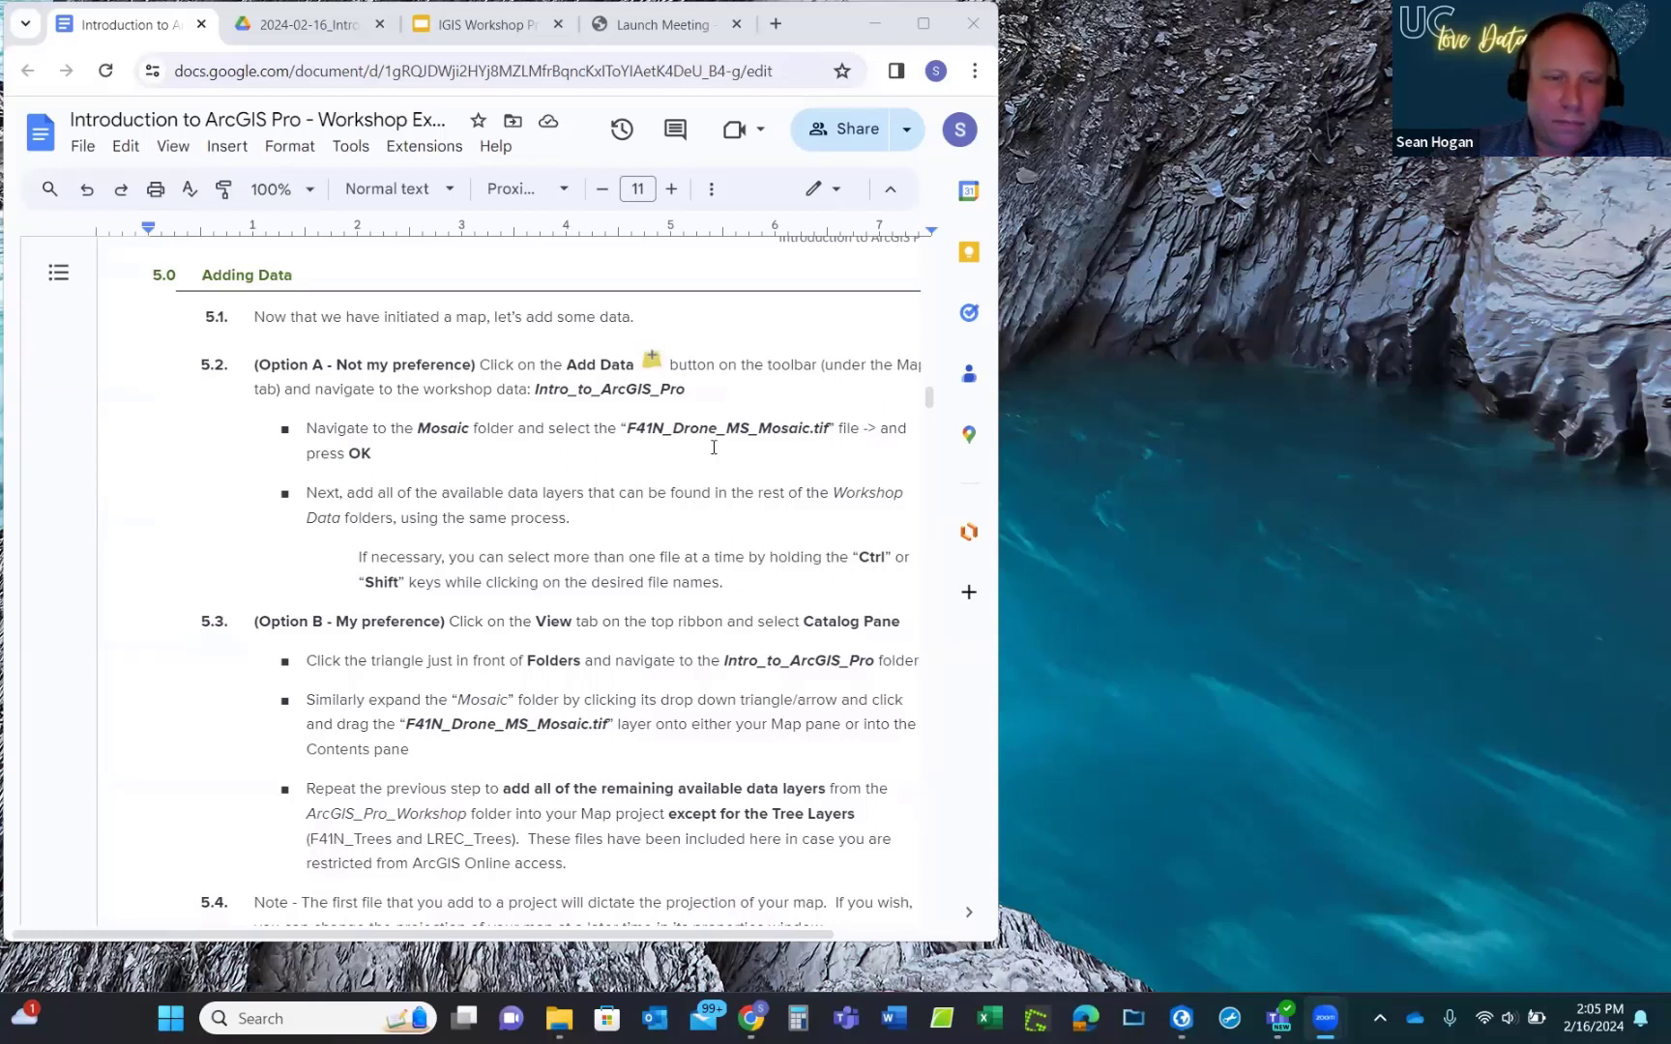
# Look back over the workshop guide's section before Adding Data, and launch ArcGIS Pro from a system search for arc.
pyautogui.scroll(5, 735, 402)
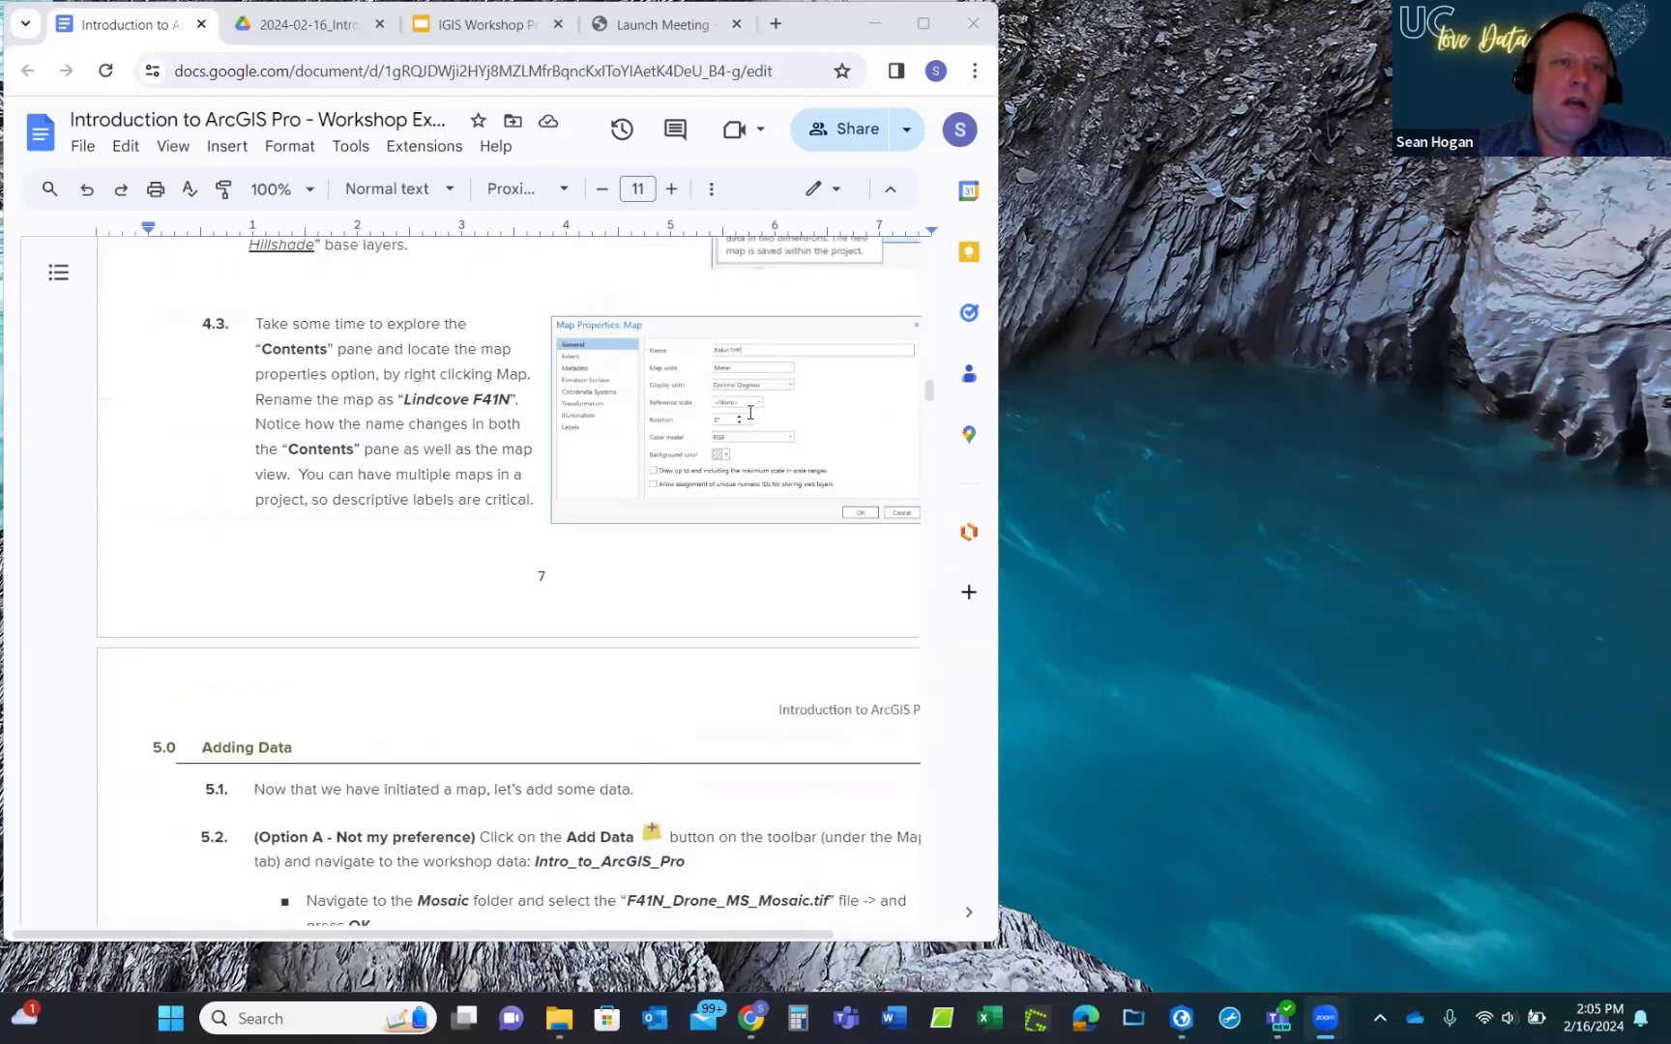
pyautogui.scroll(5, 750, 412)
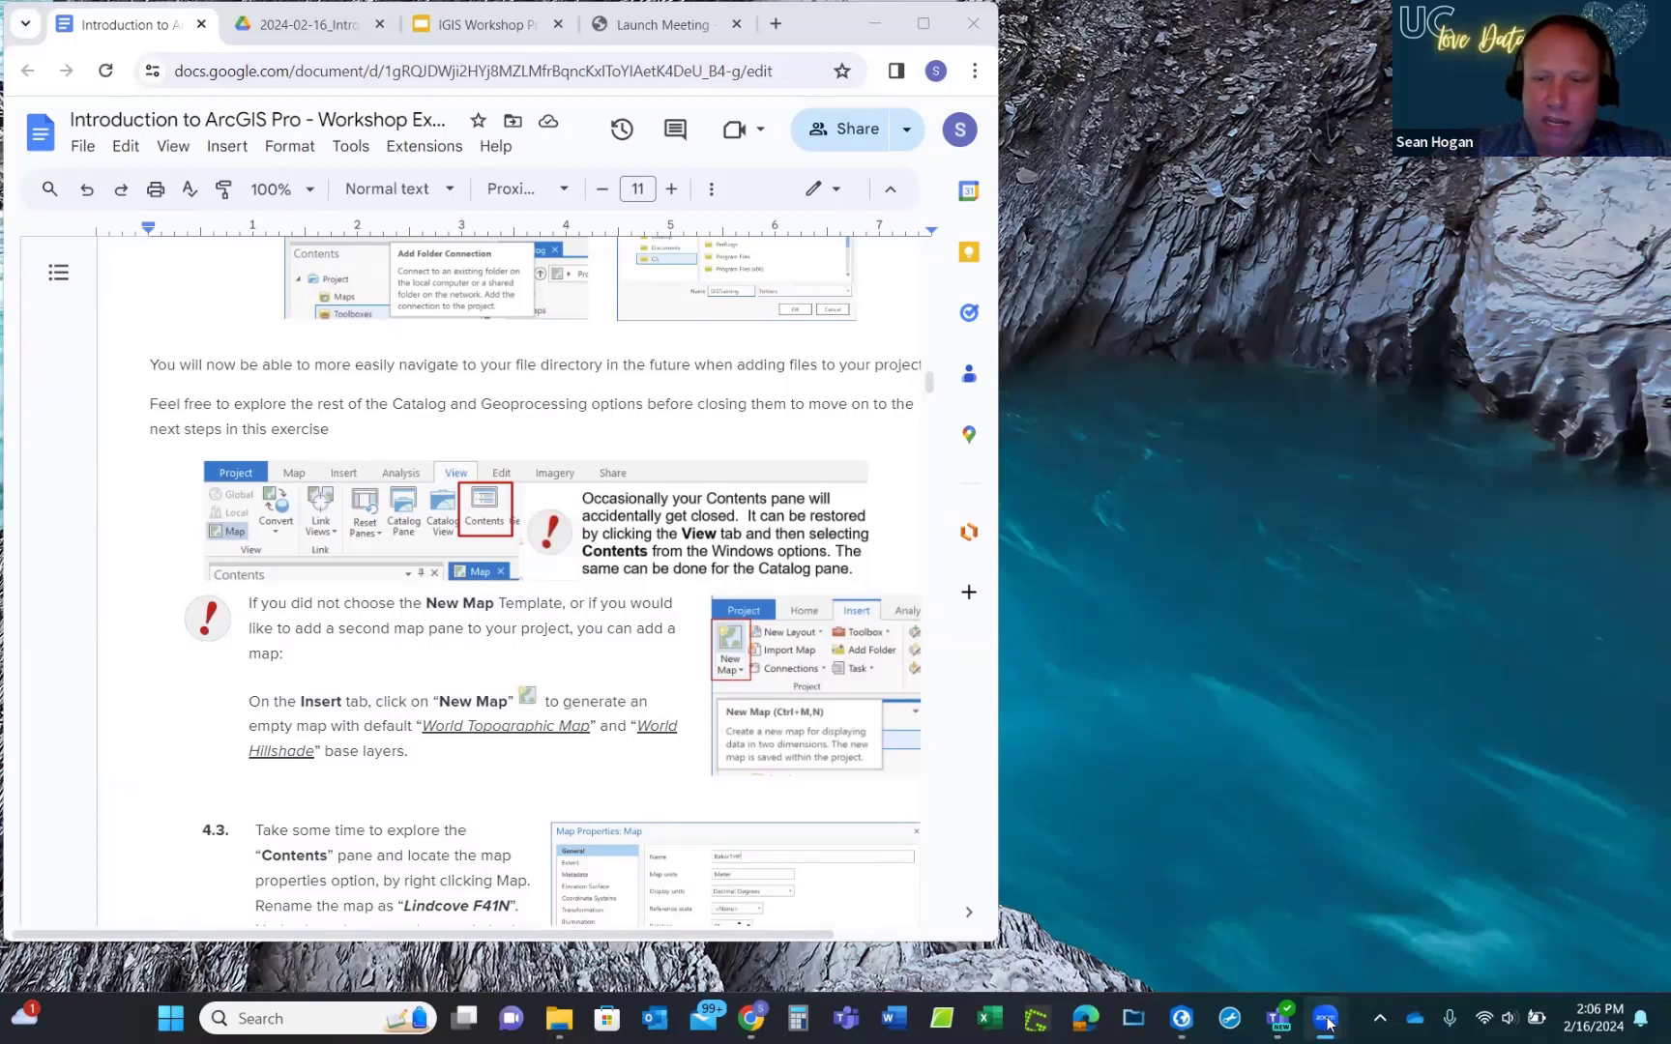
pyautogui.moveTo(1169, 1022)
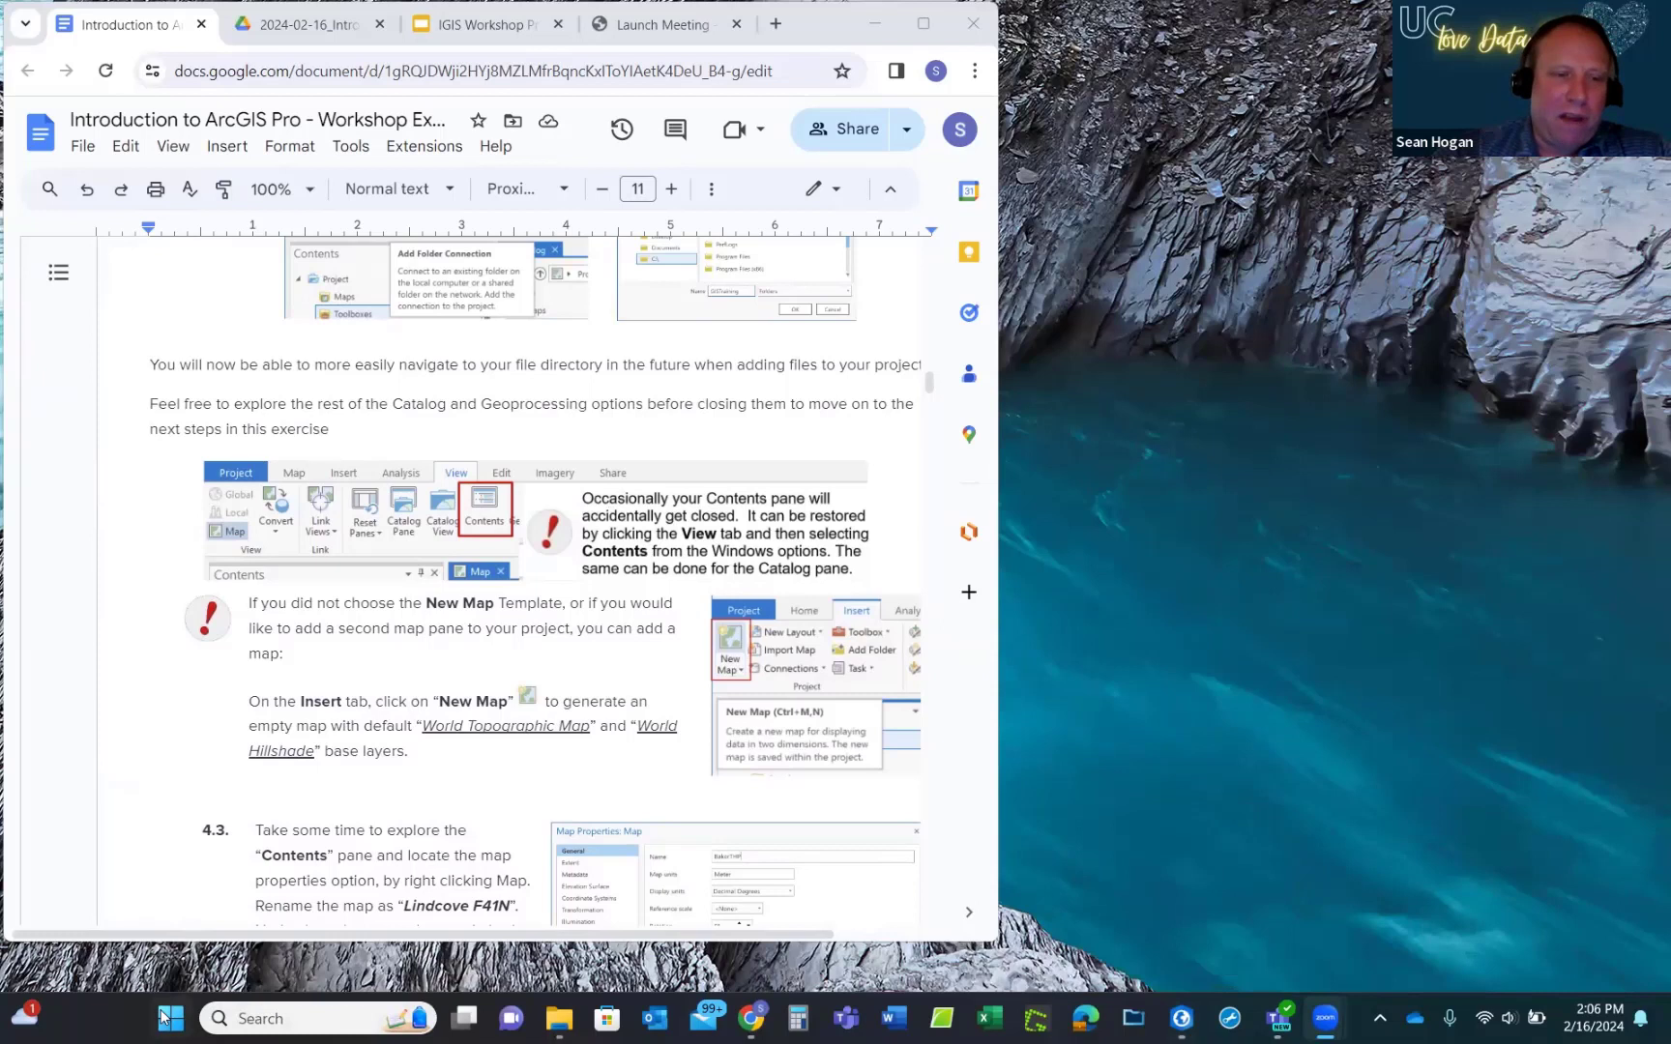
pyautogui.click(270, 1021)
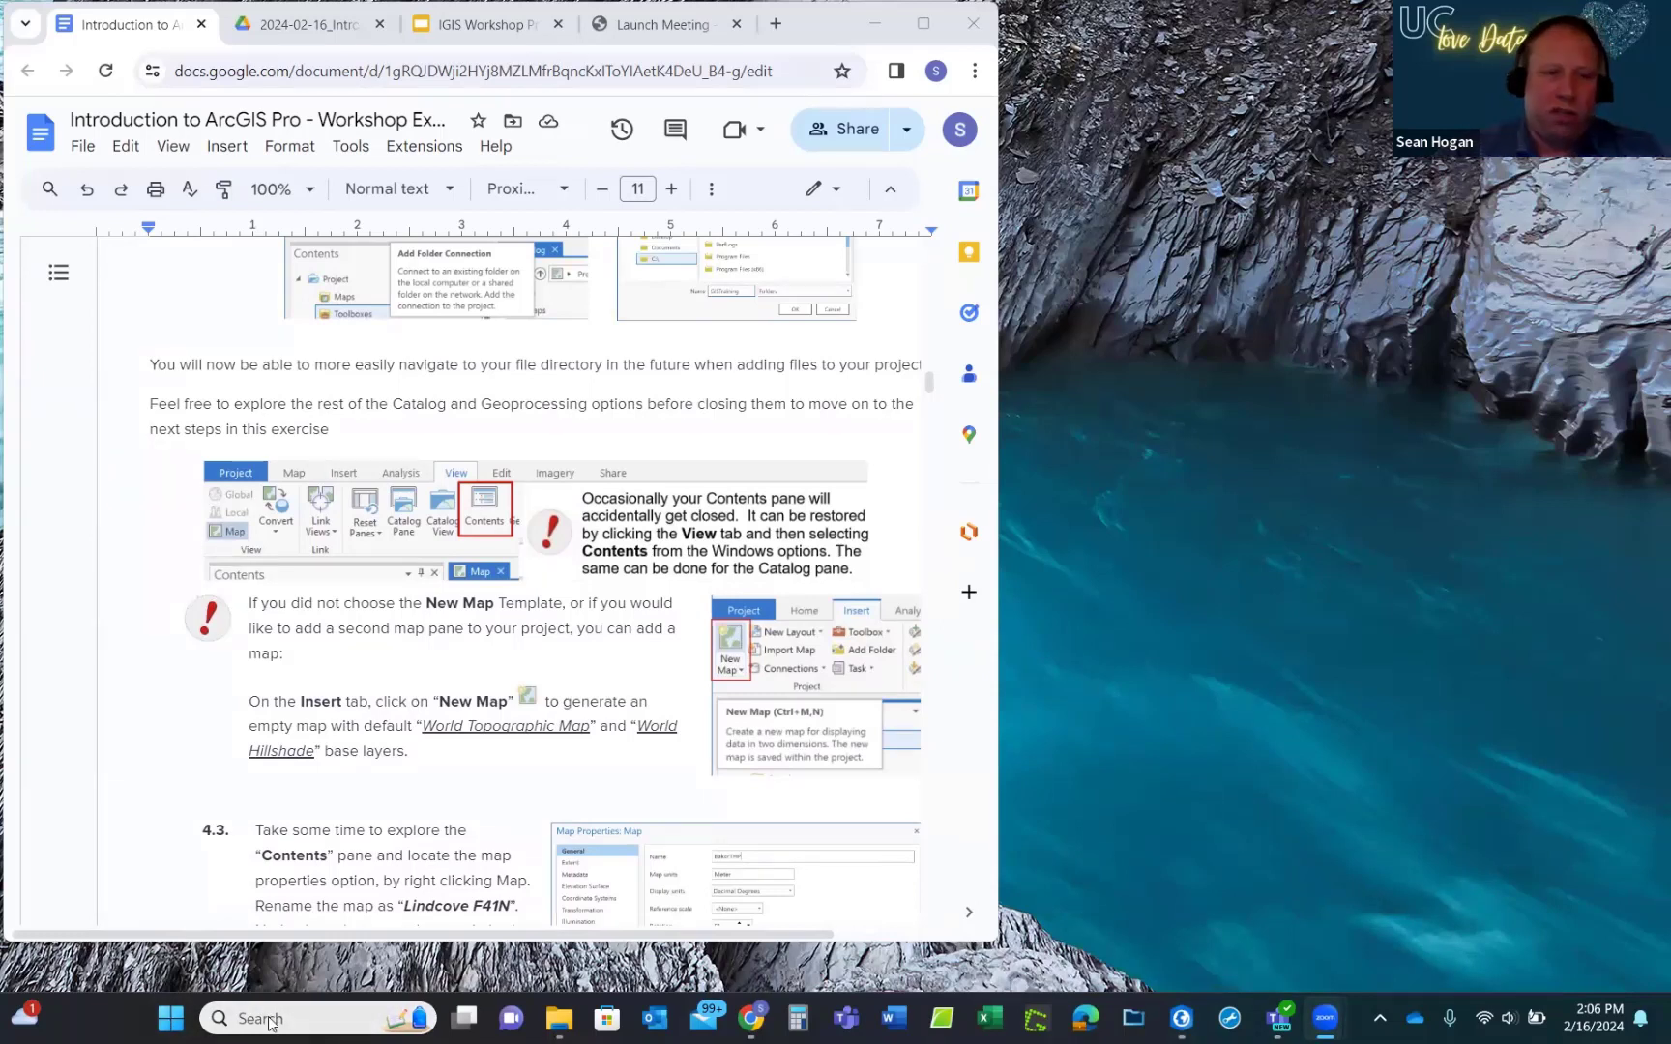
pyautogui.write('arc')
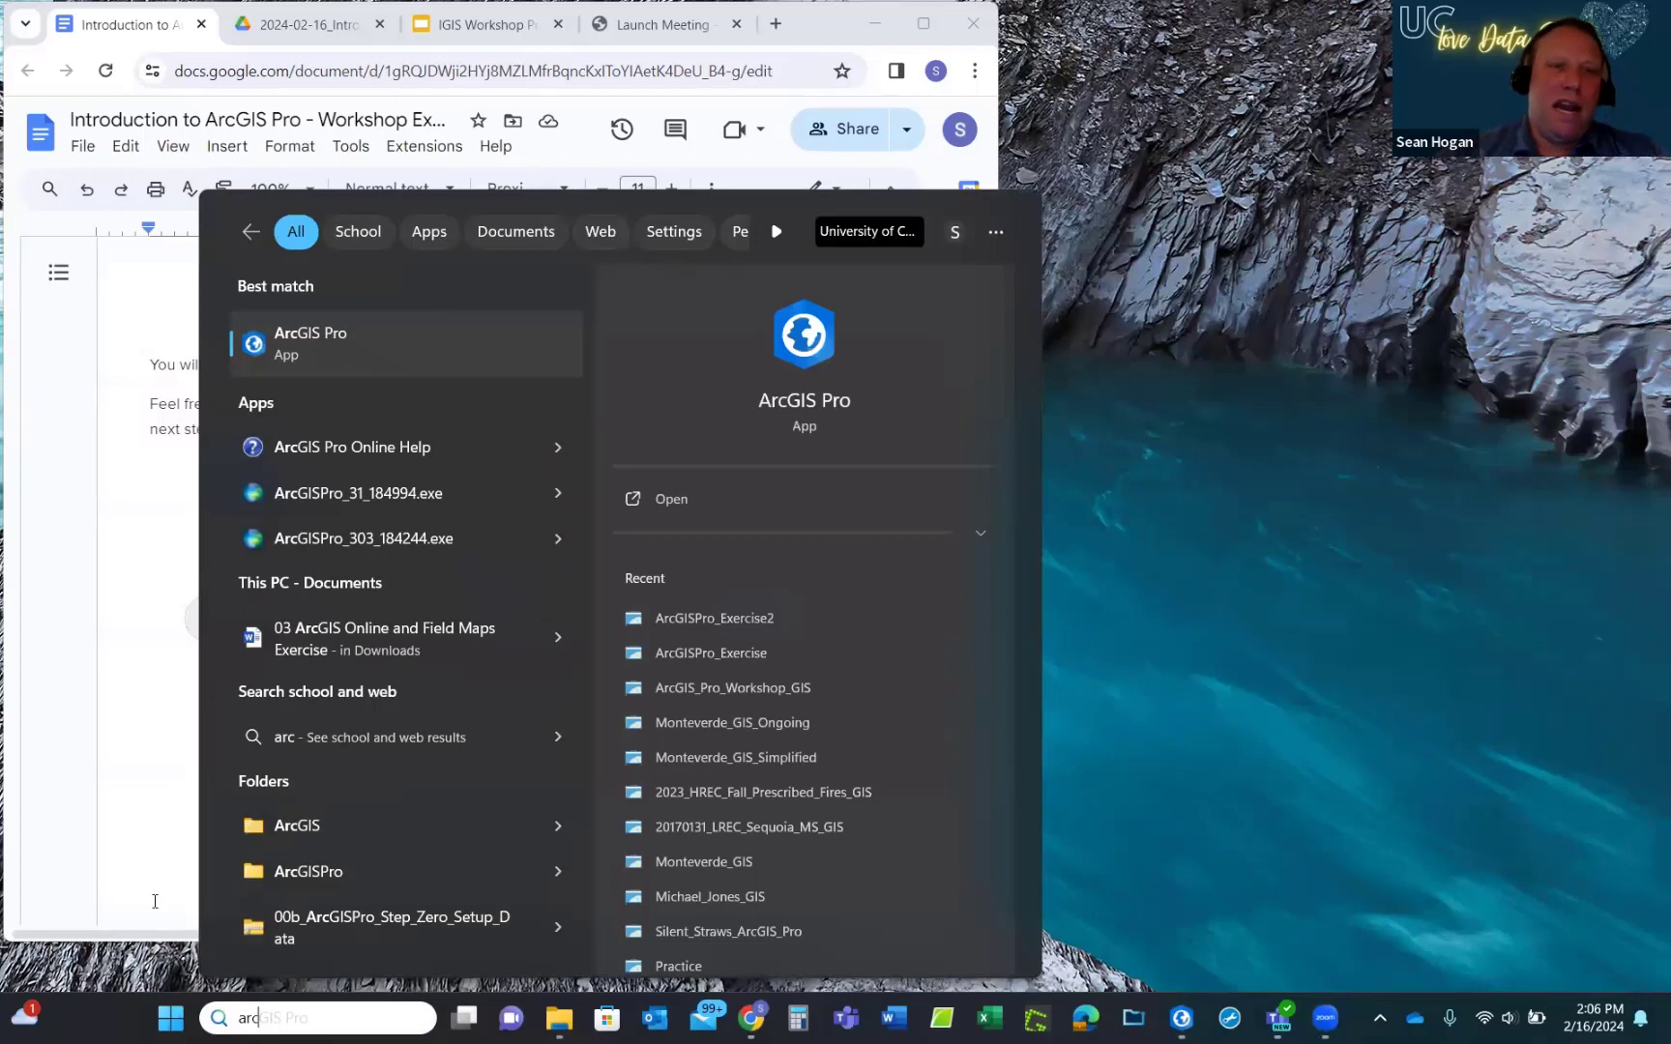
pyautogui.click(322, 354)
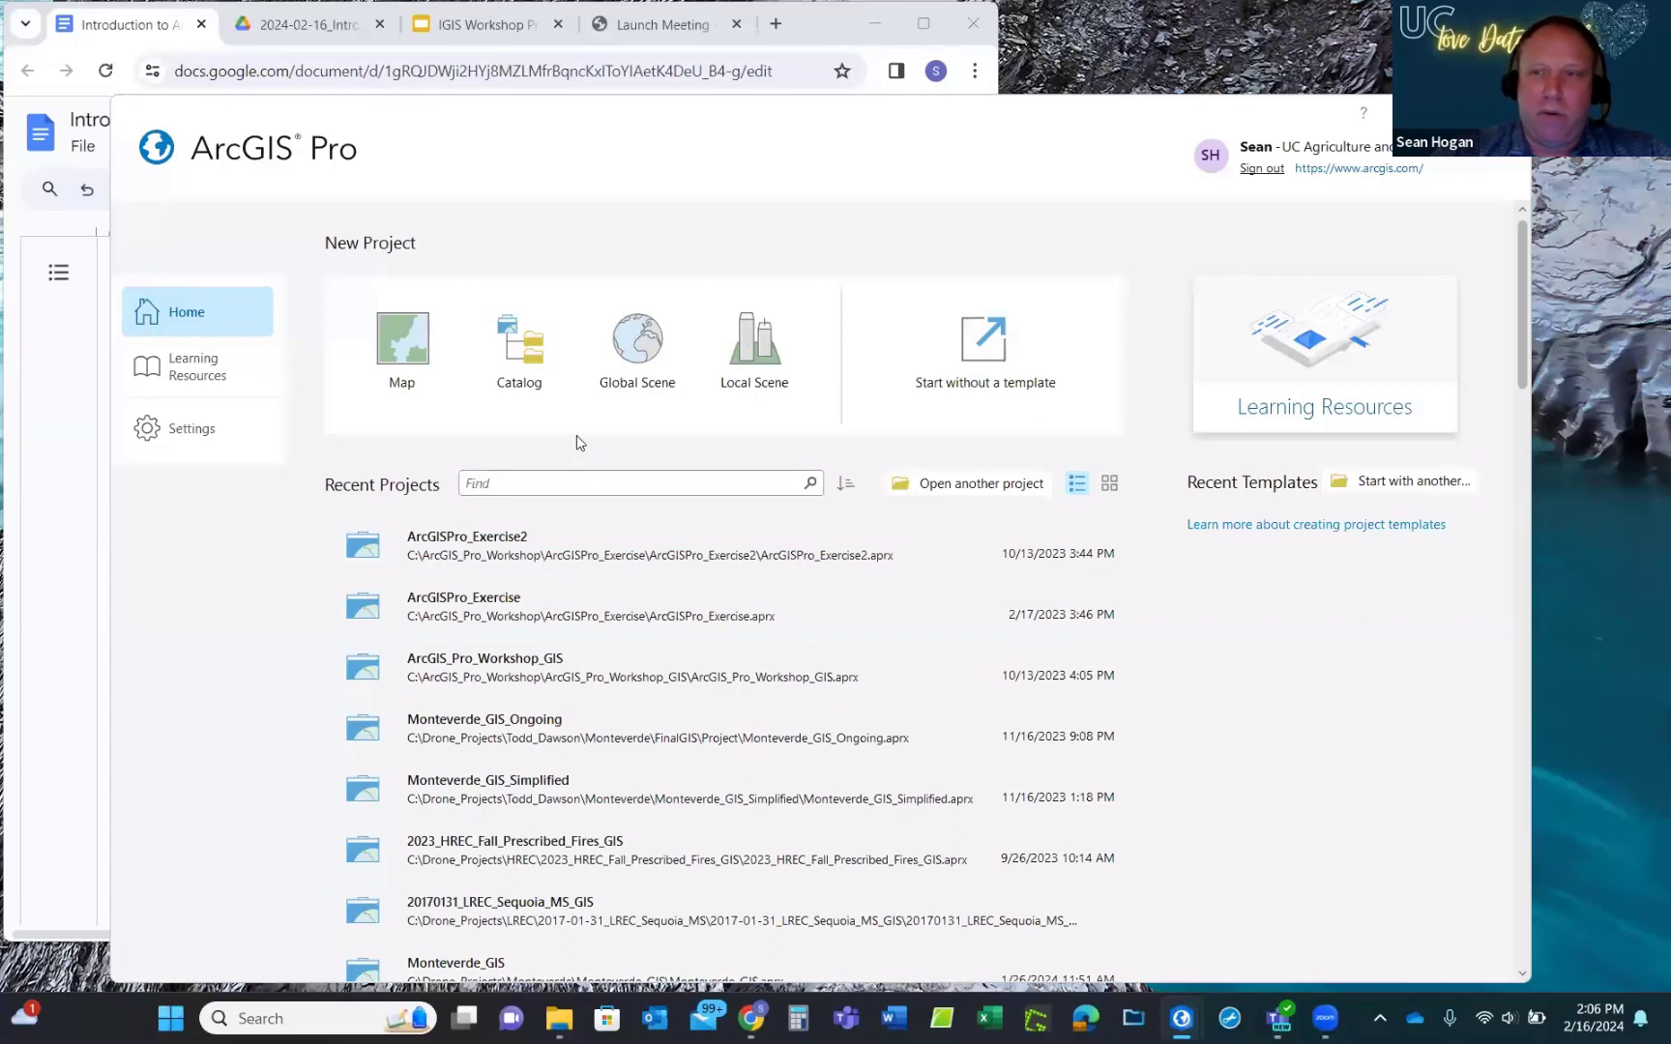
# Start a new project from the Map template and set its location to the 0_Trash folder on the OS (C:) drive.
pyautogui.click(402, 336)
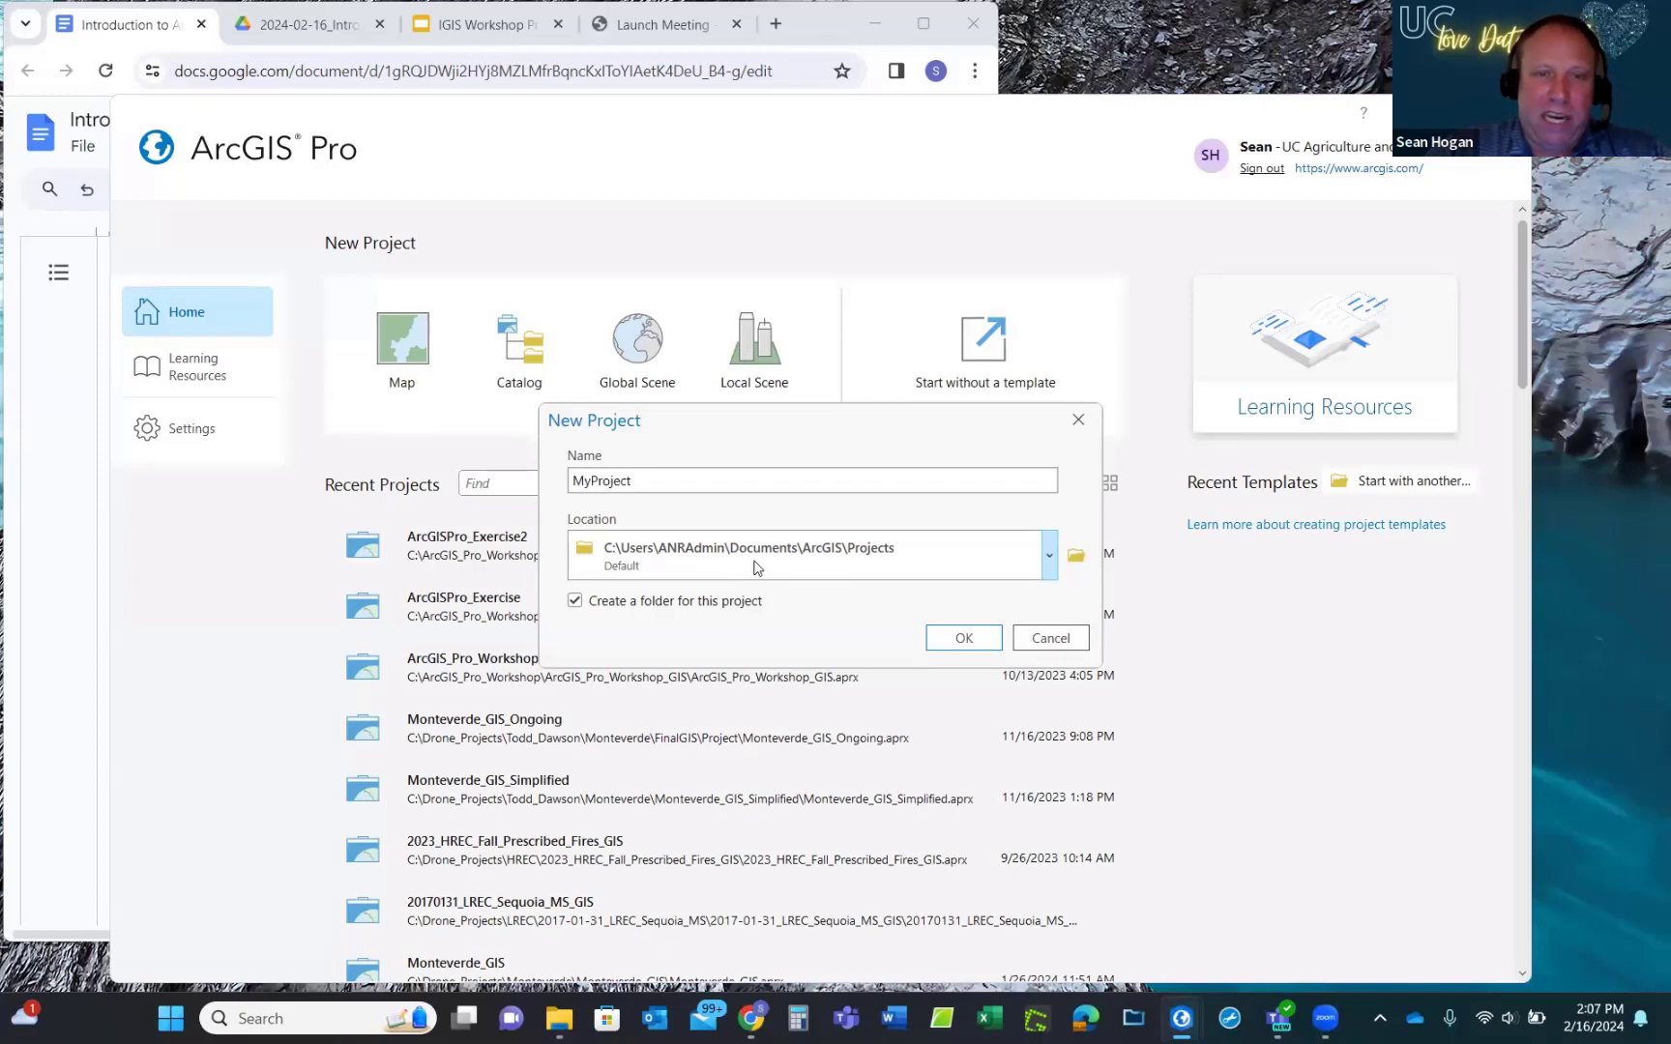
pyautogui.click(1078, 557)
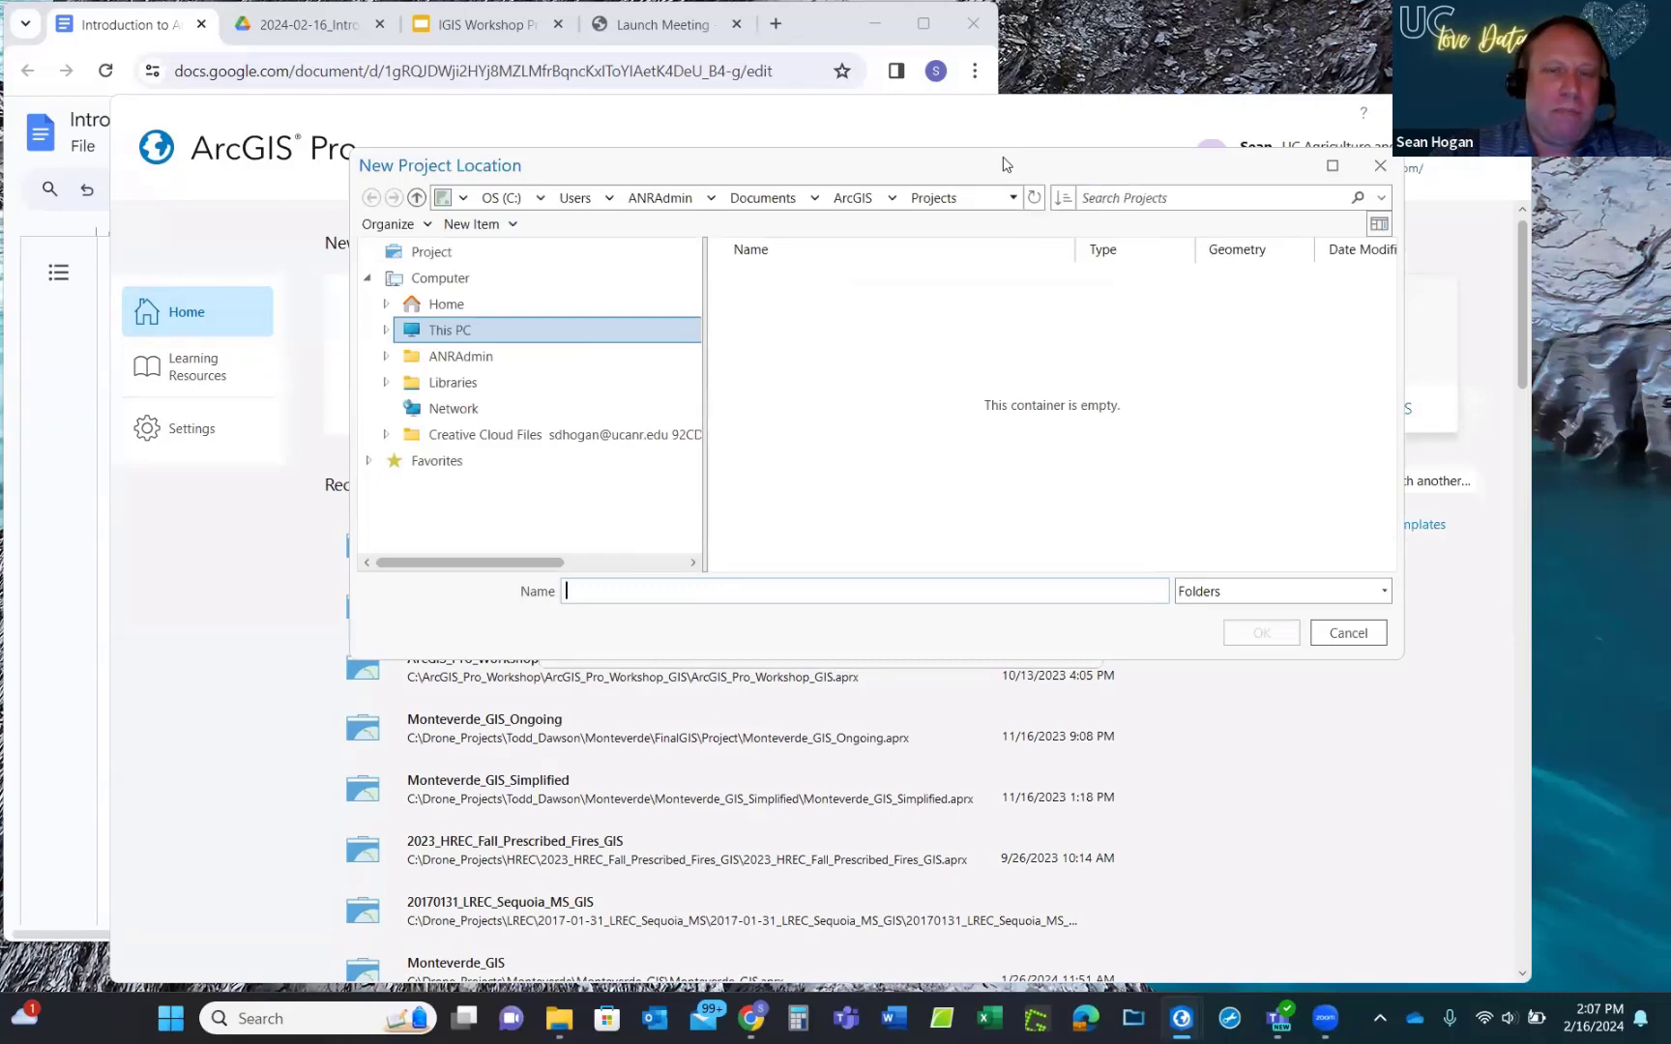
pyautogui.click(1381, 167)
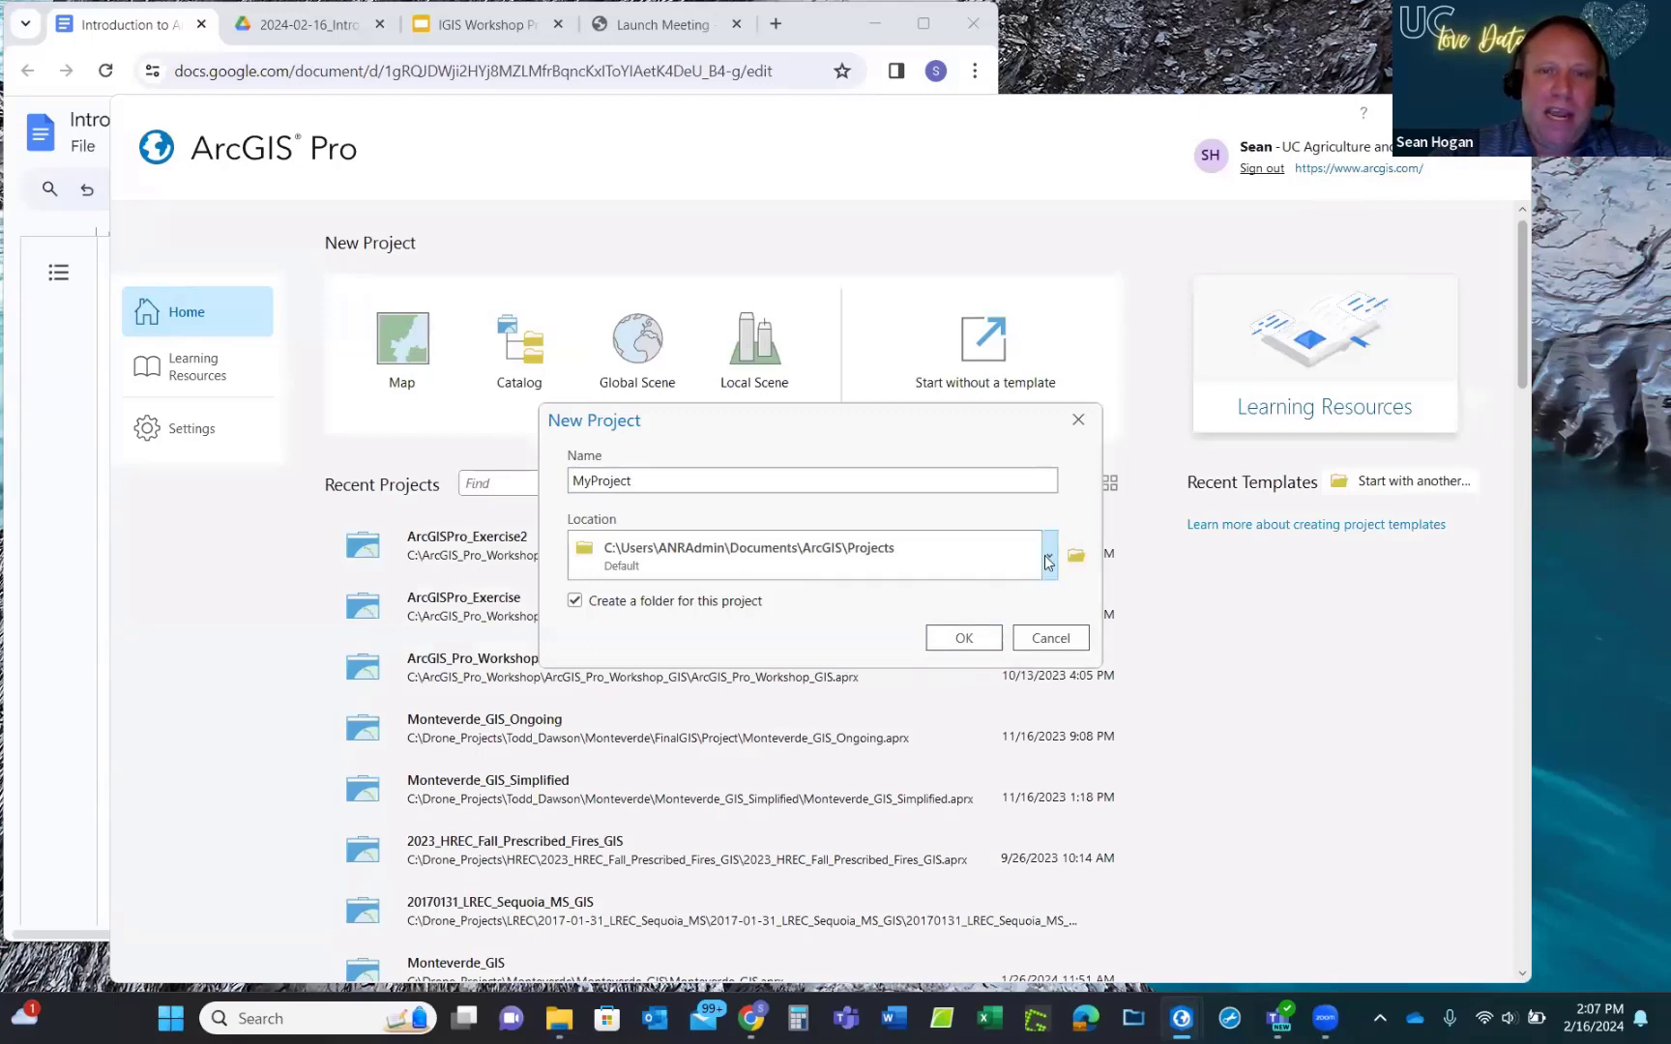
pyautogui.click(1075, 558)
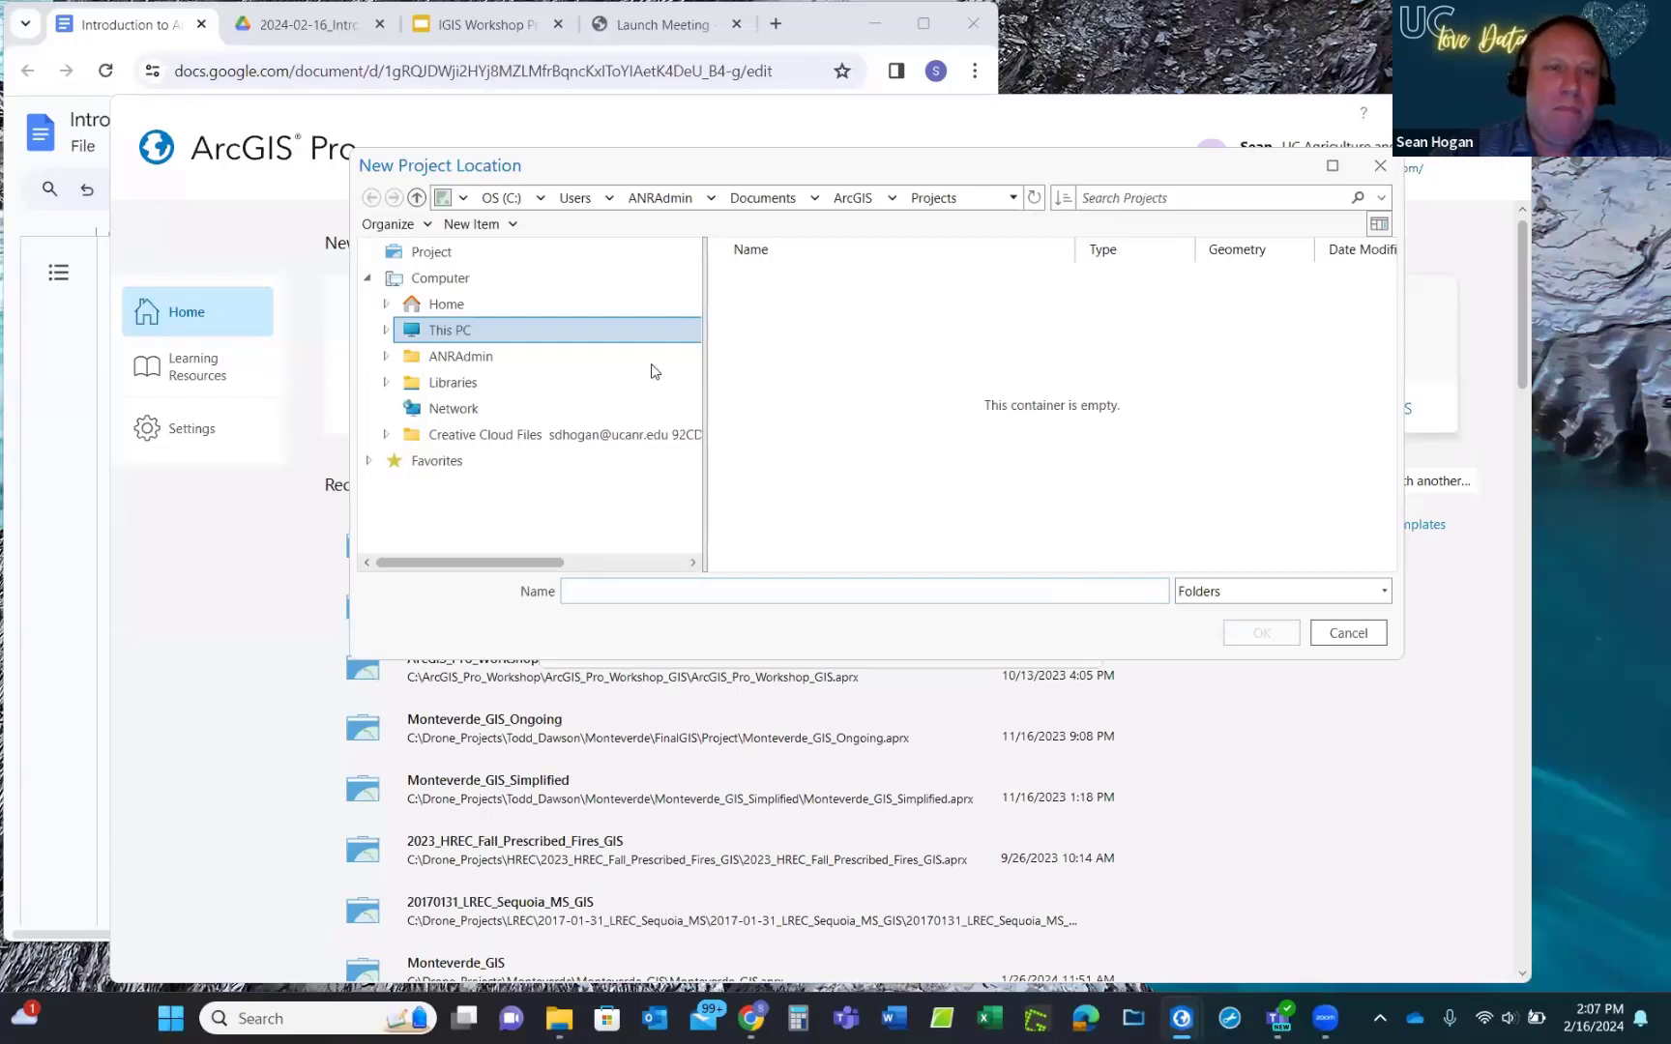
pyautogui.click(452, 334)
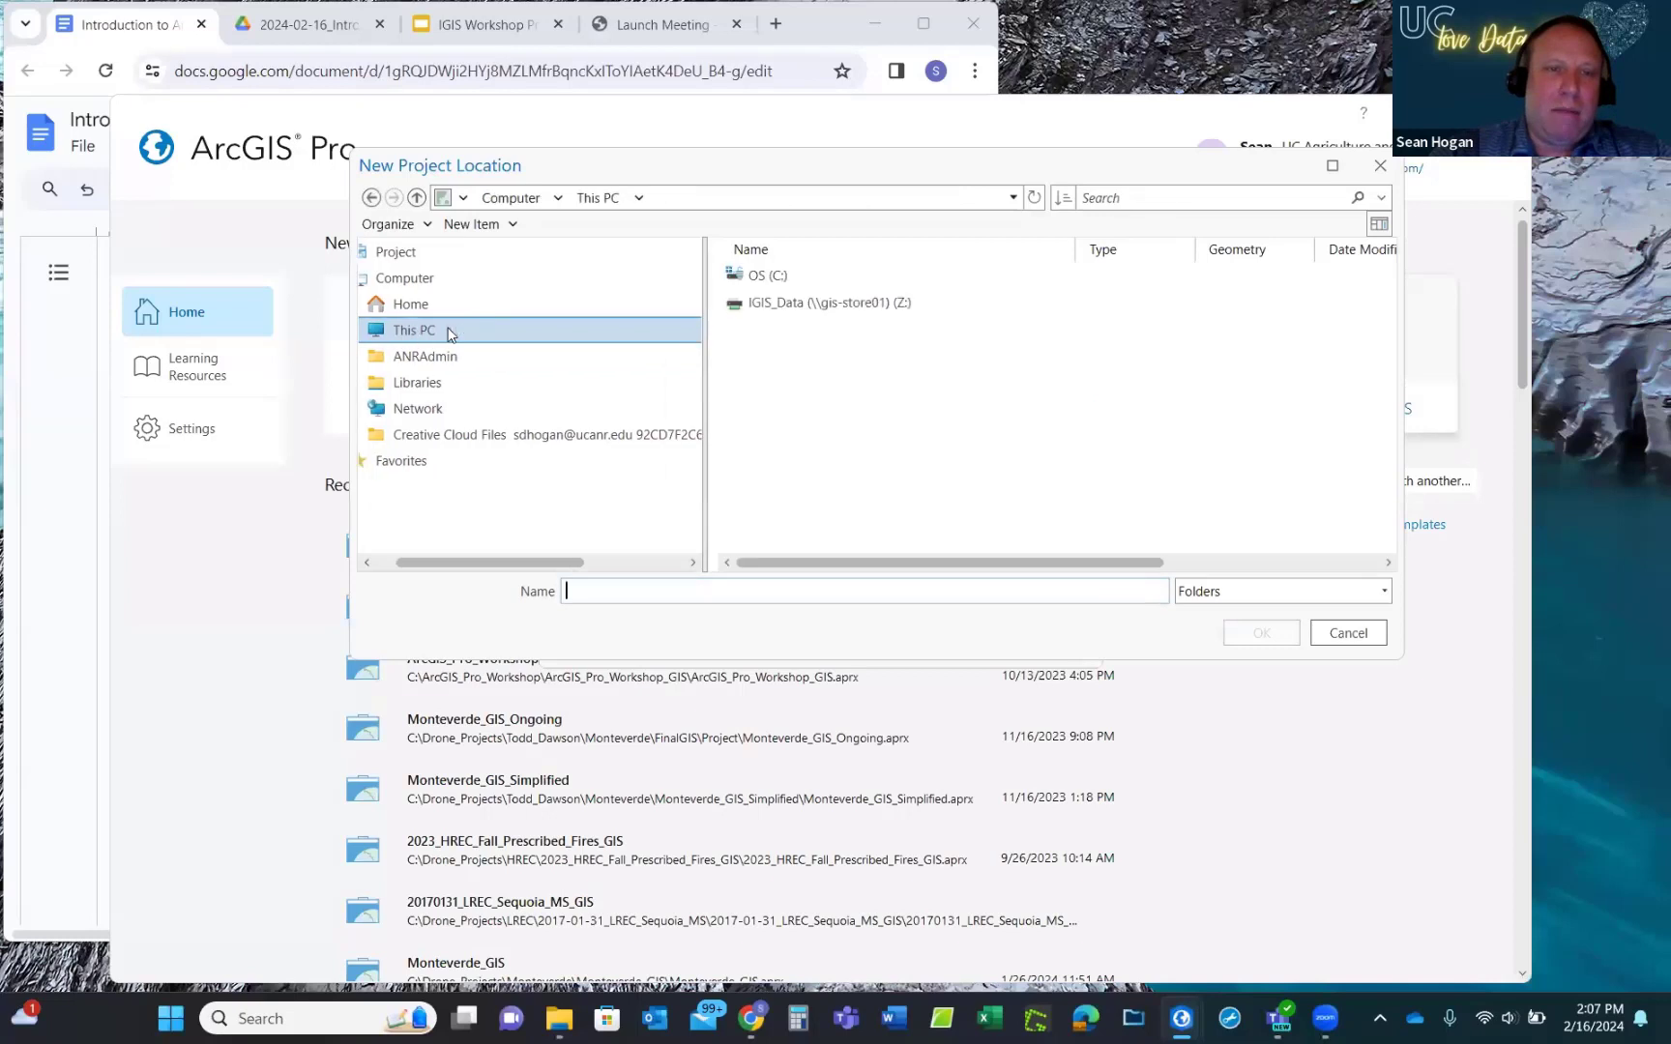
pyautogui.doubleClick(759, 275)
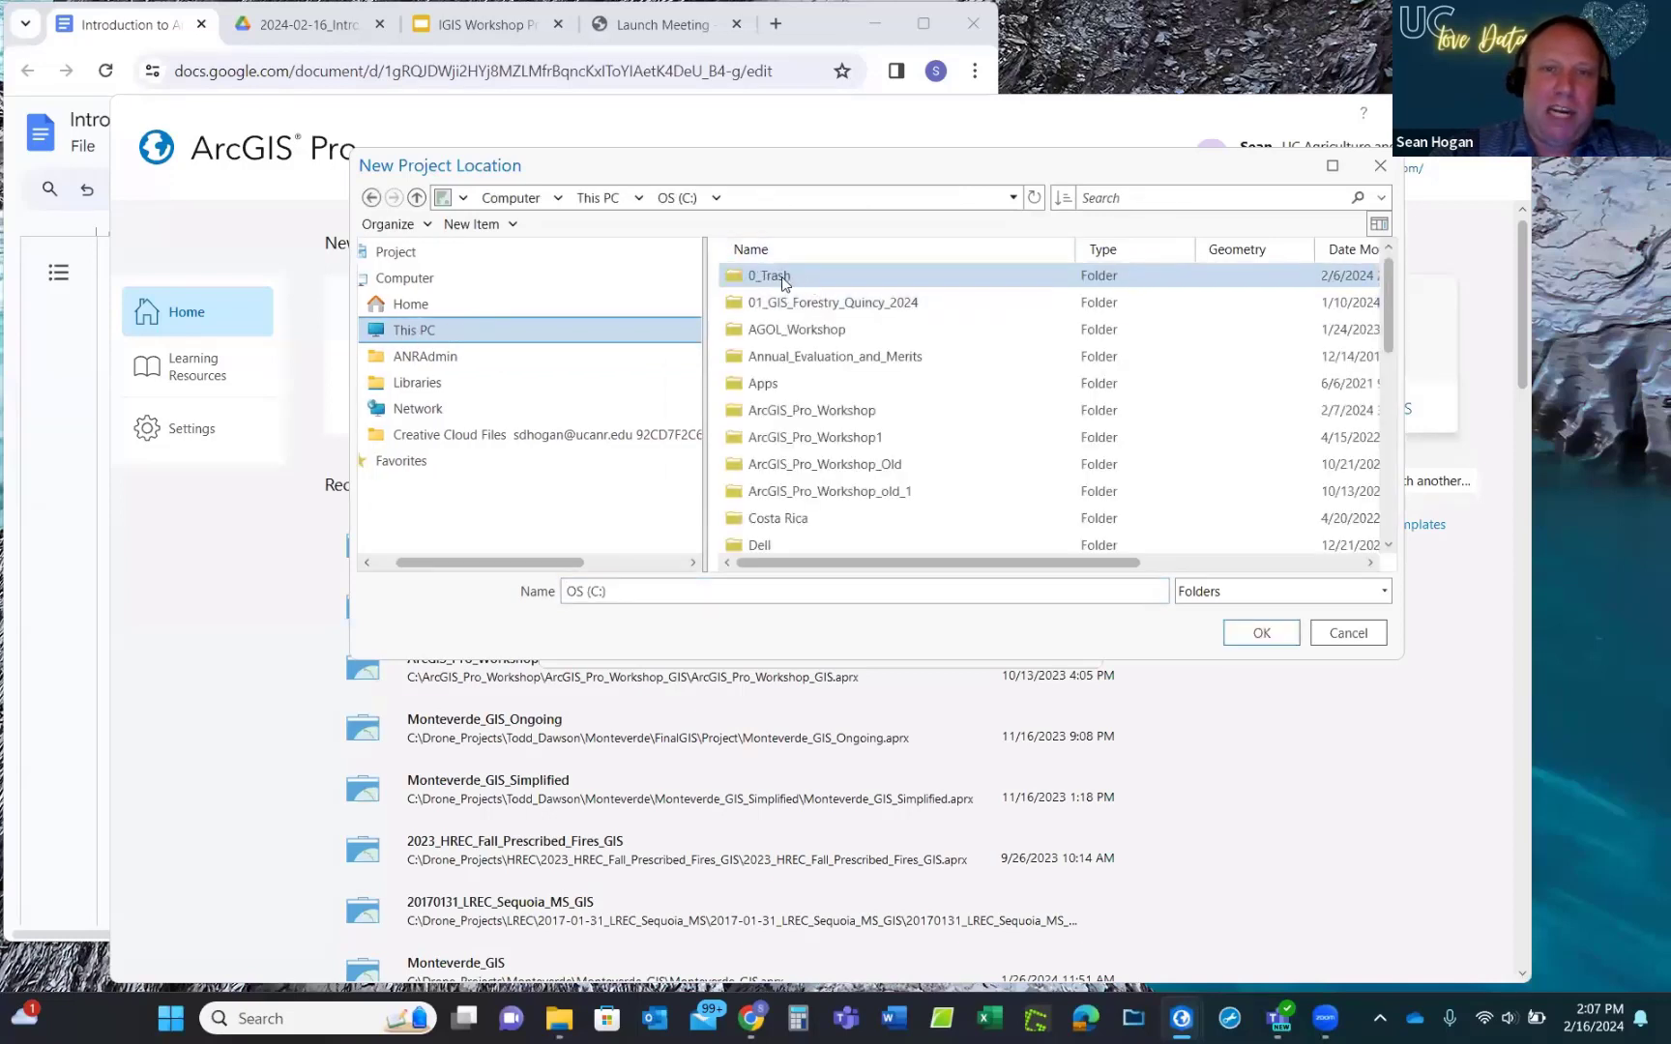
pyautogui.click(774, 276)
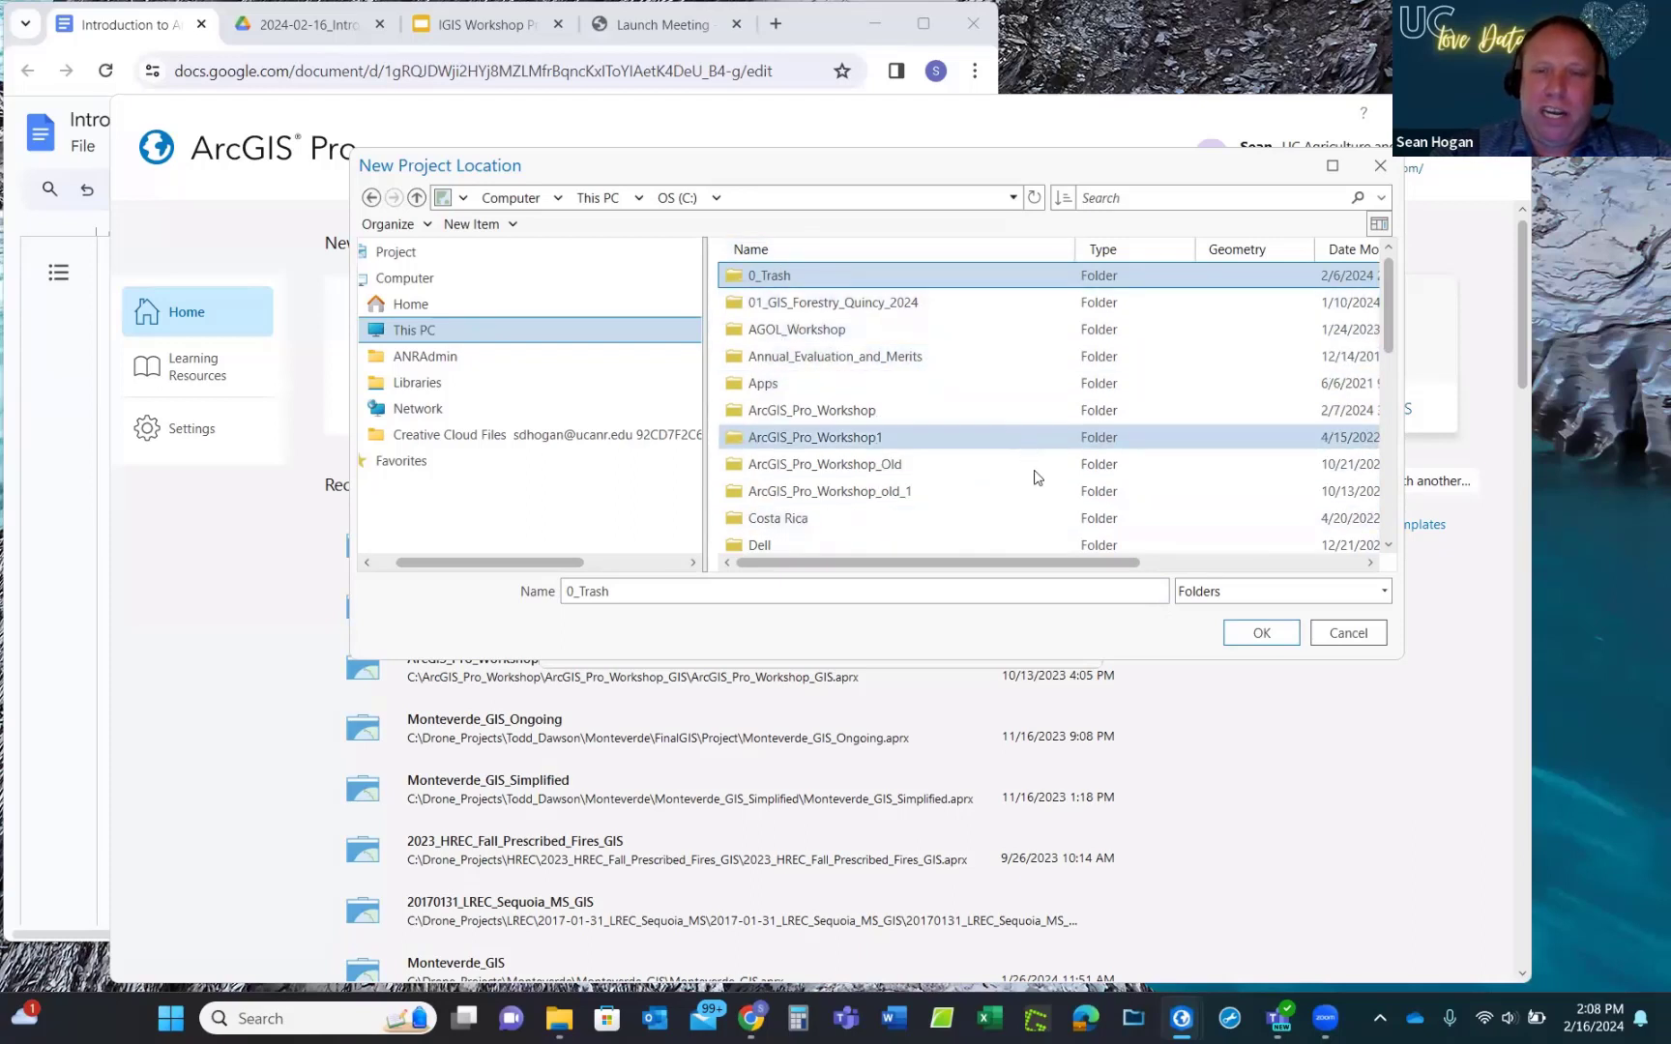
pyautogui.click(1248, 642)
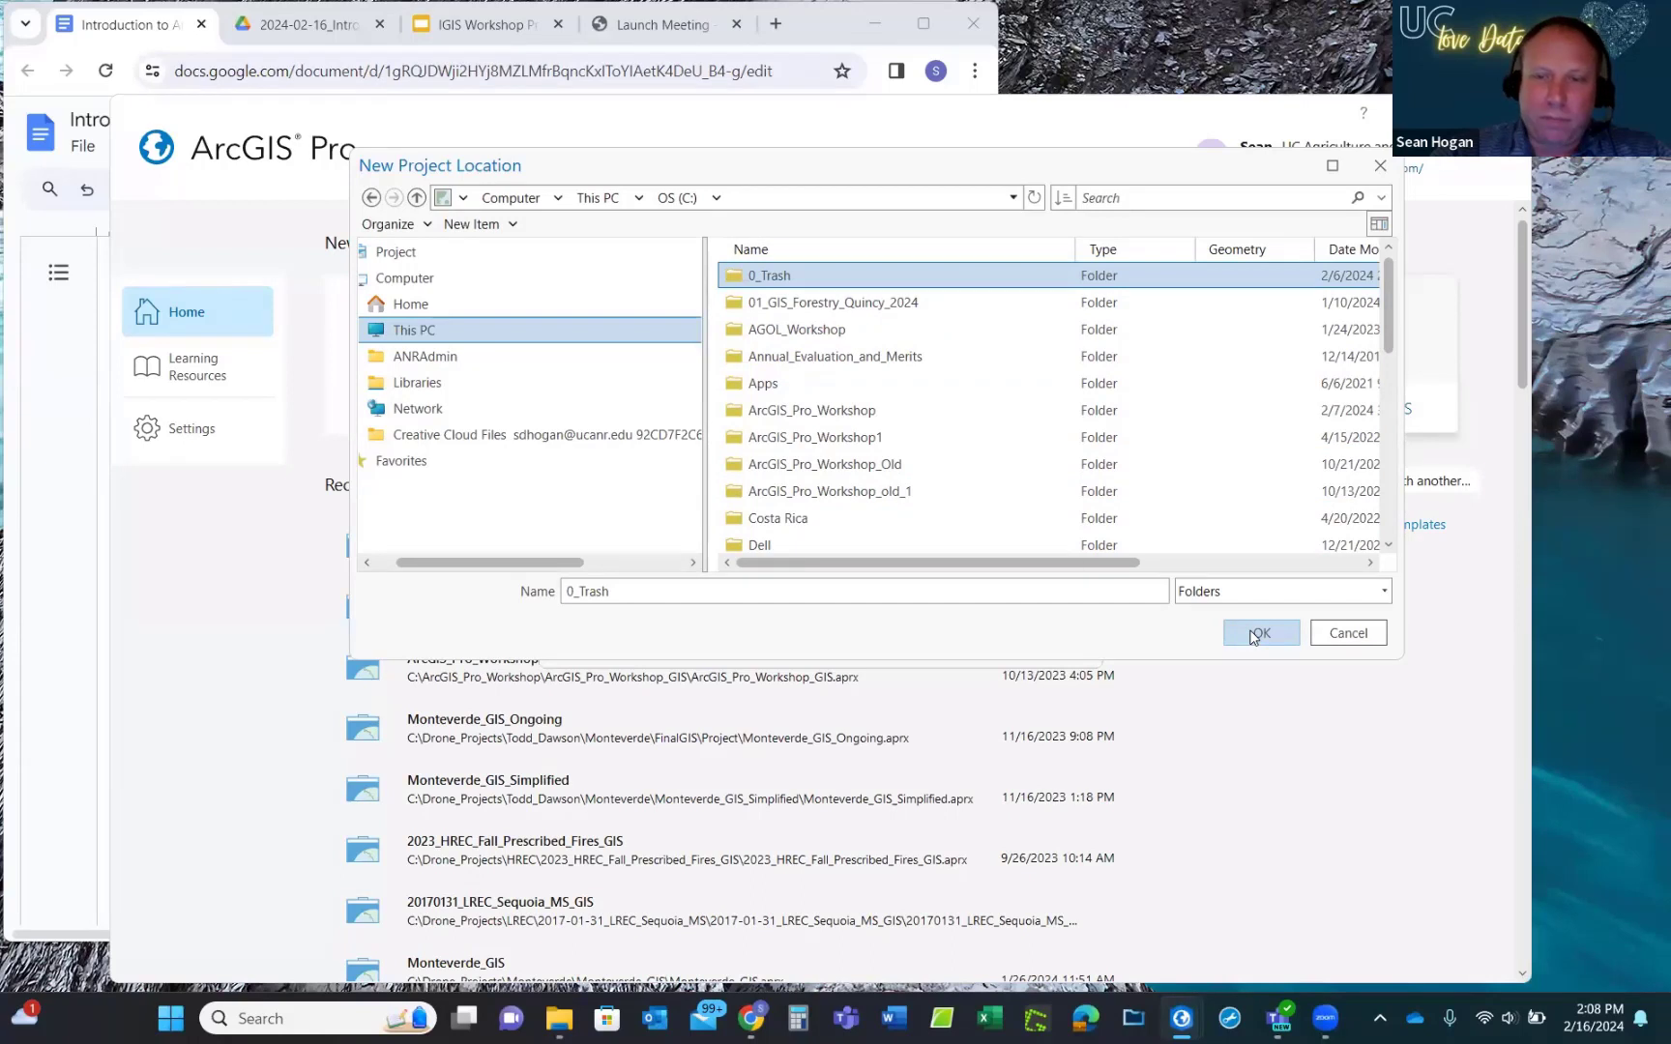
pyautogui.click(1250, 635)
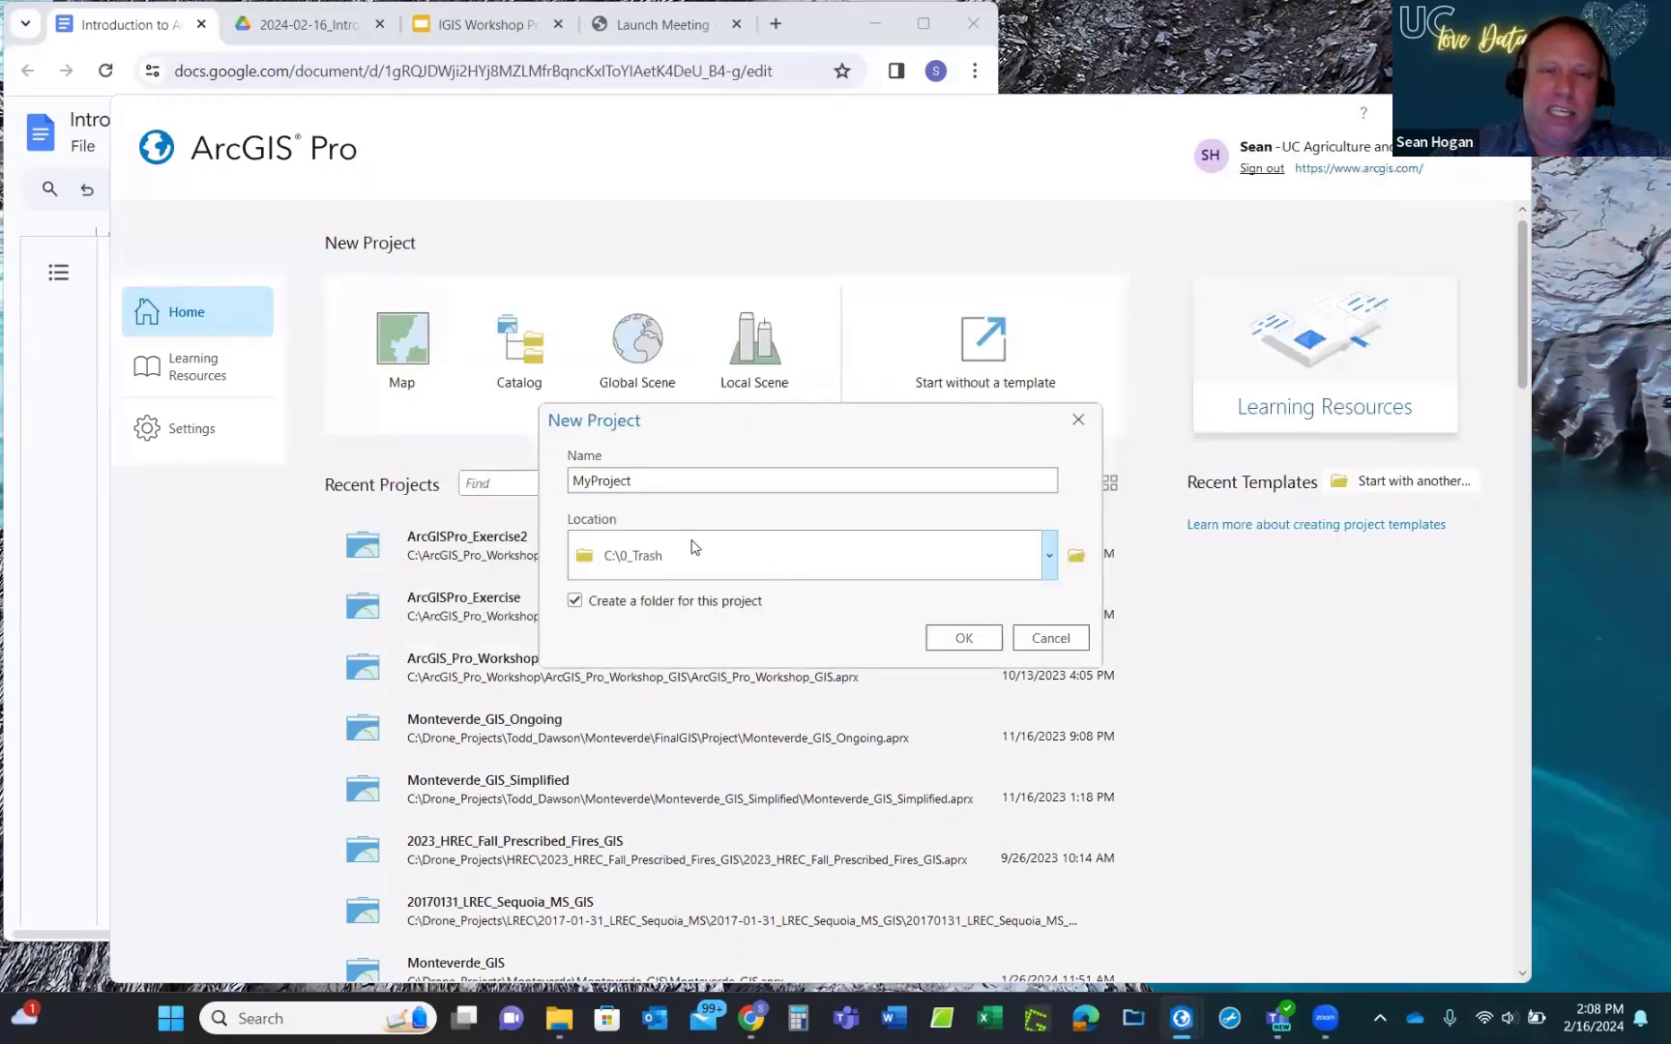
# Name the new project ArcGIS_Workshop_Exercise and create it in its own folder.
pyautogui.click(612, 480)
pyautogui.doubleClick(611, 480)
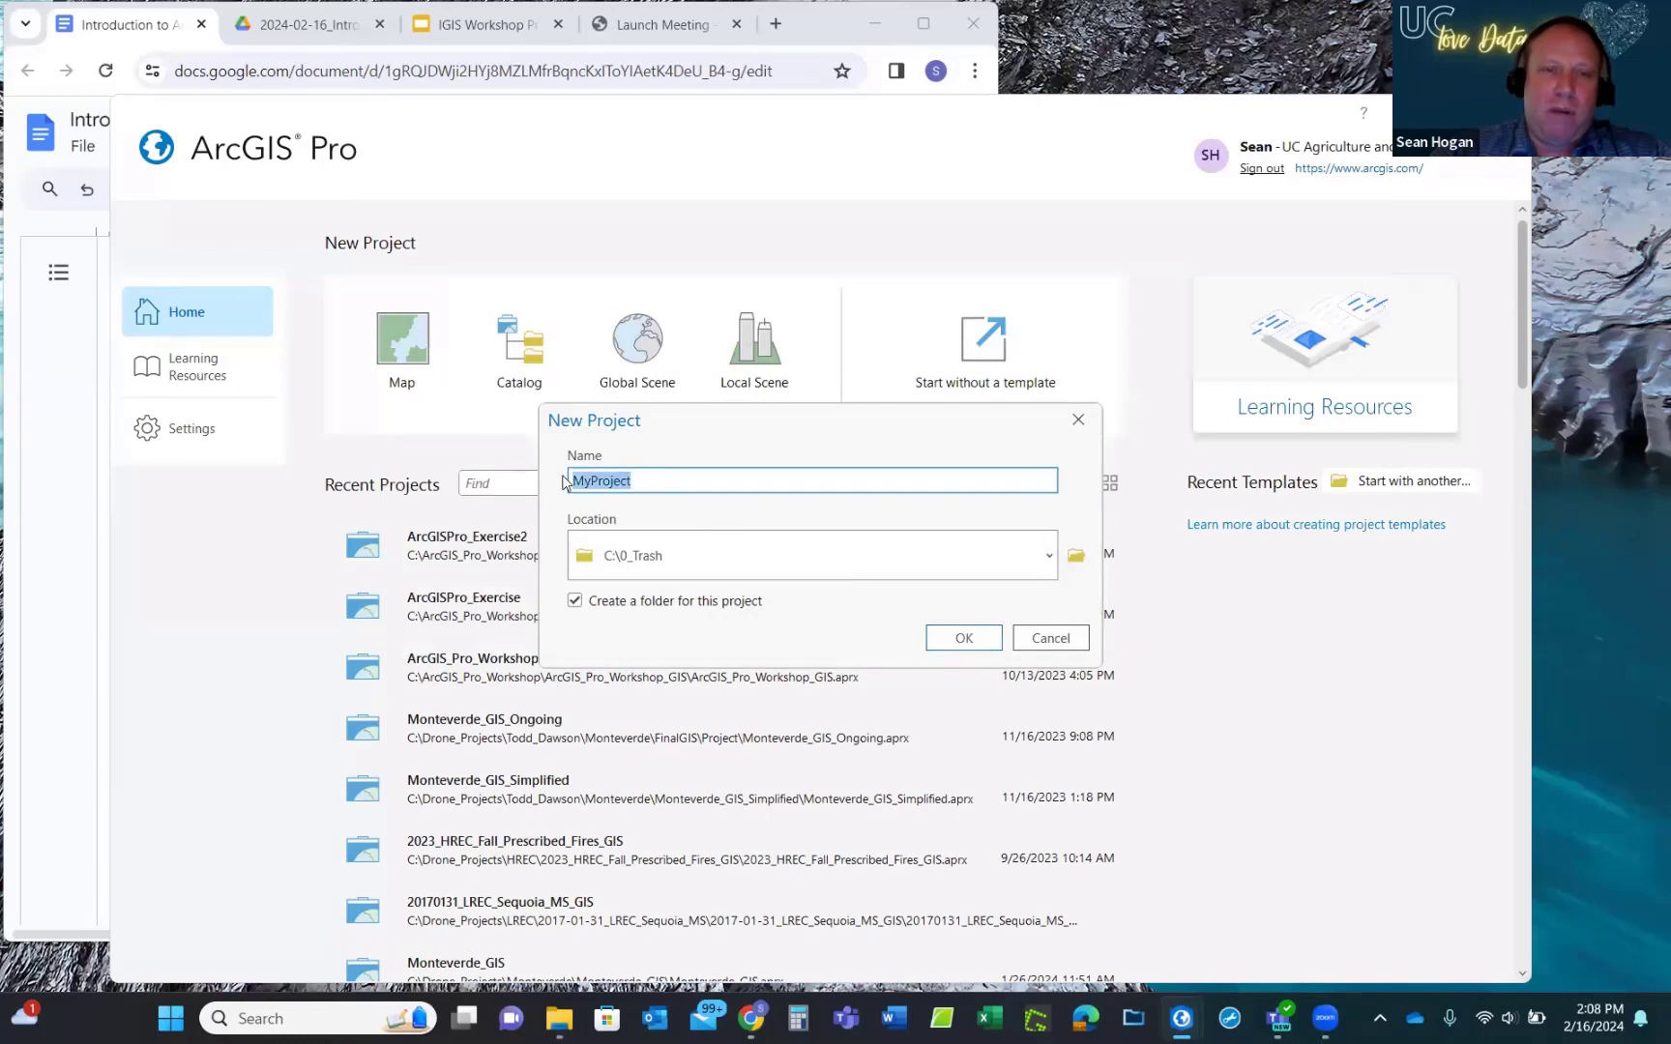
pyautogui.write('Arc')
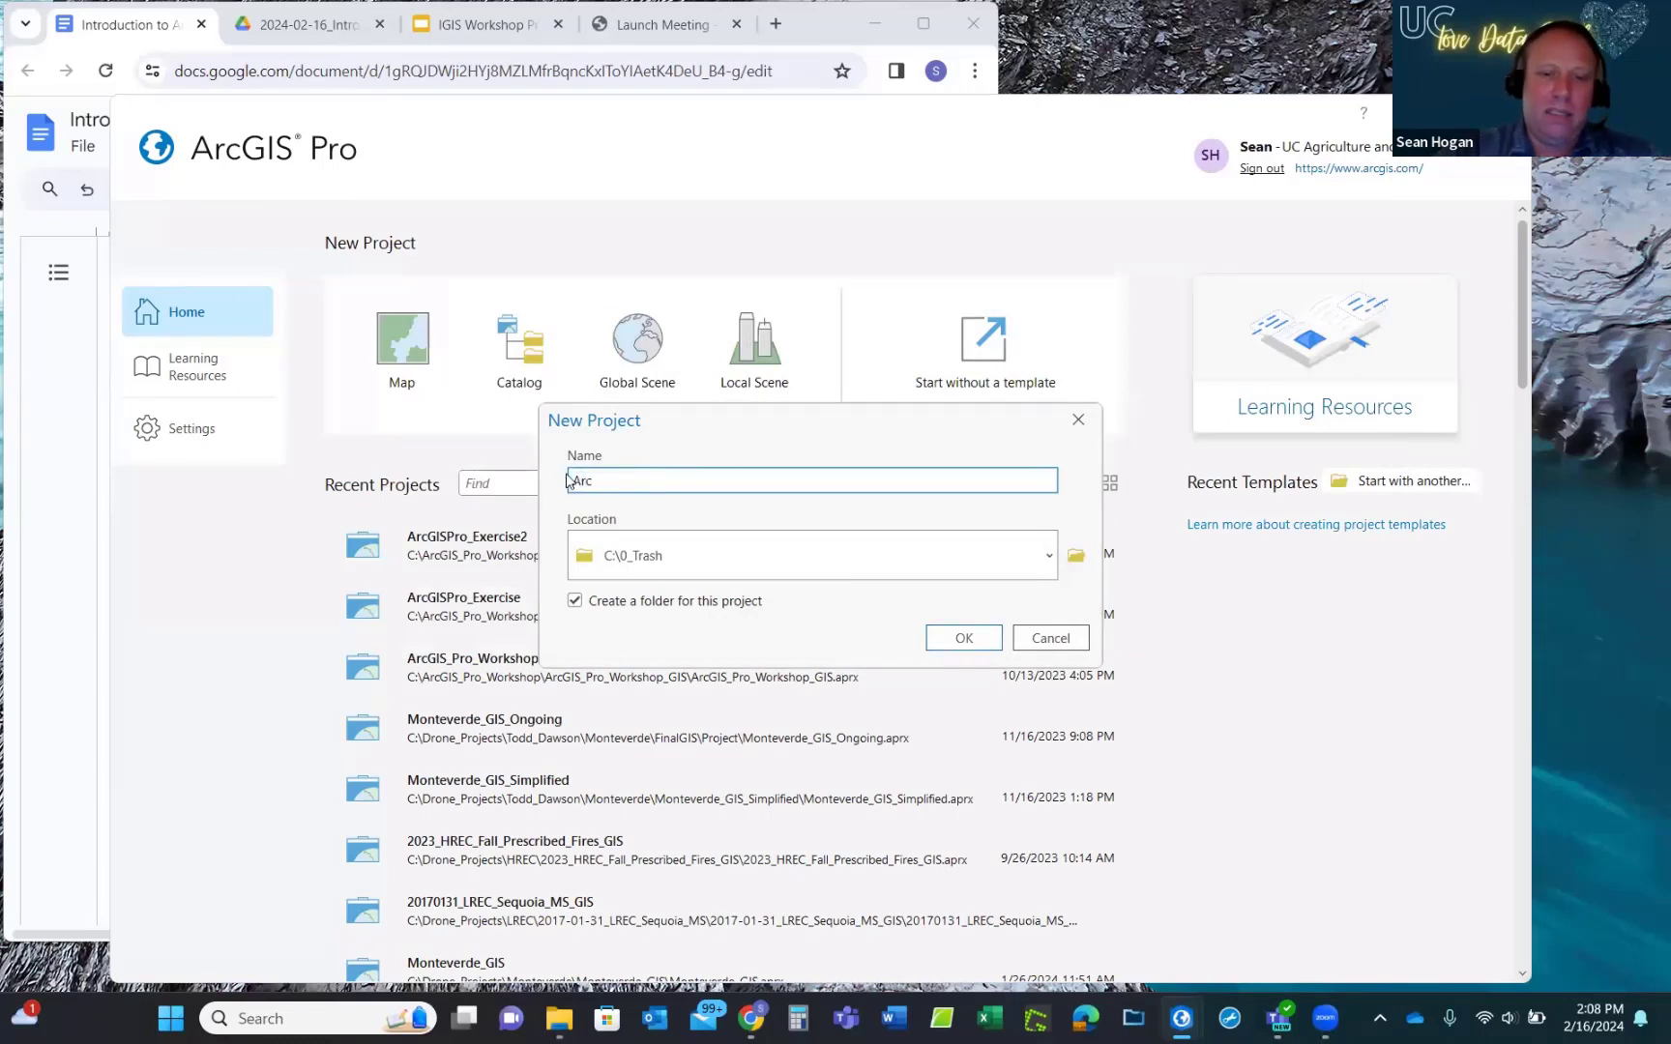
pyautogui.write('GIS')
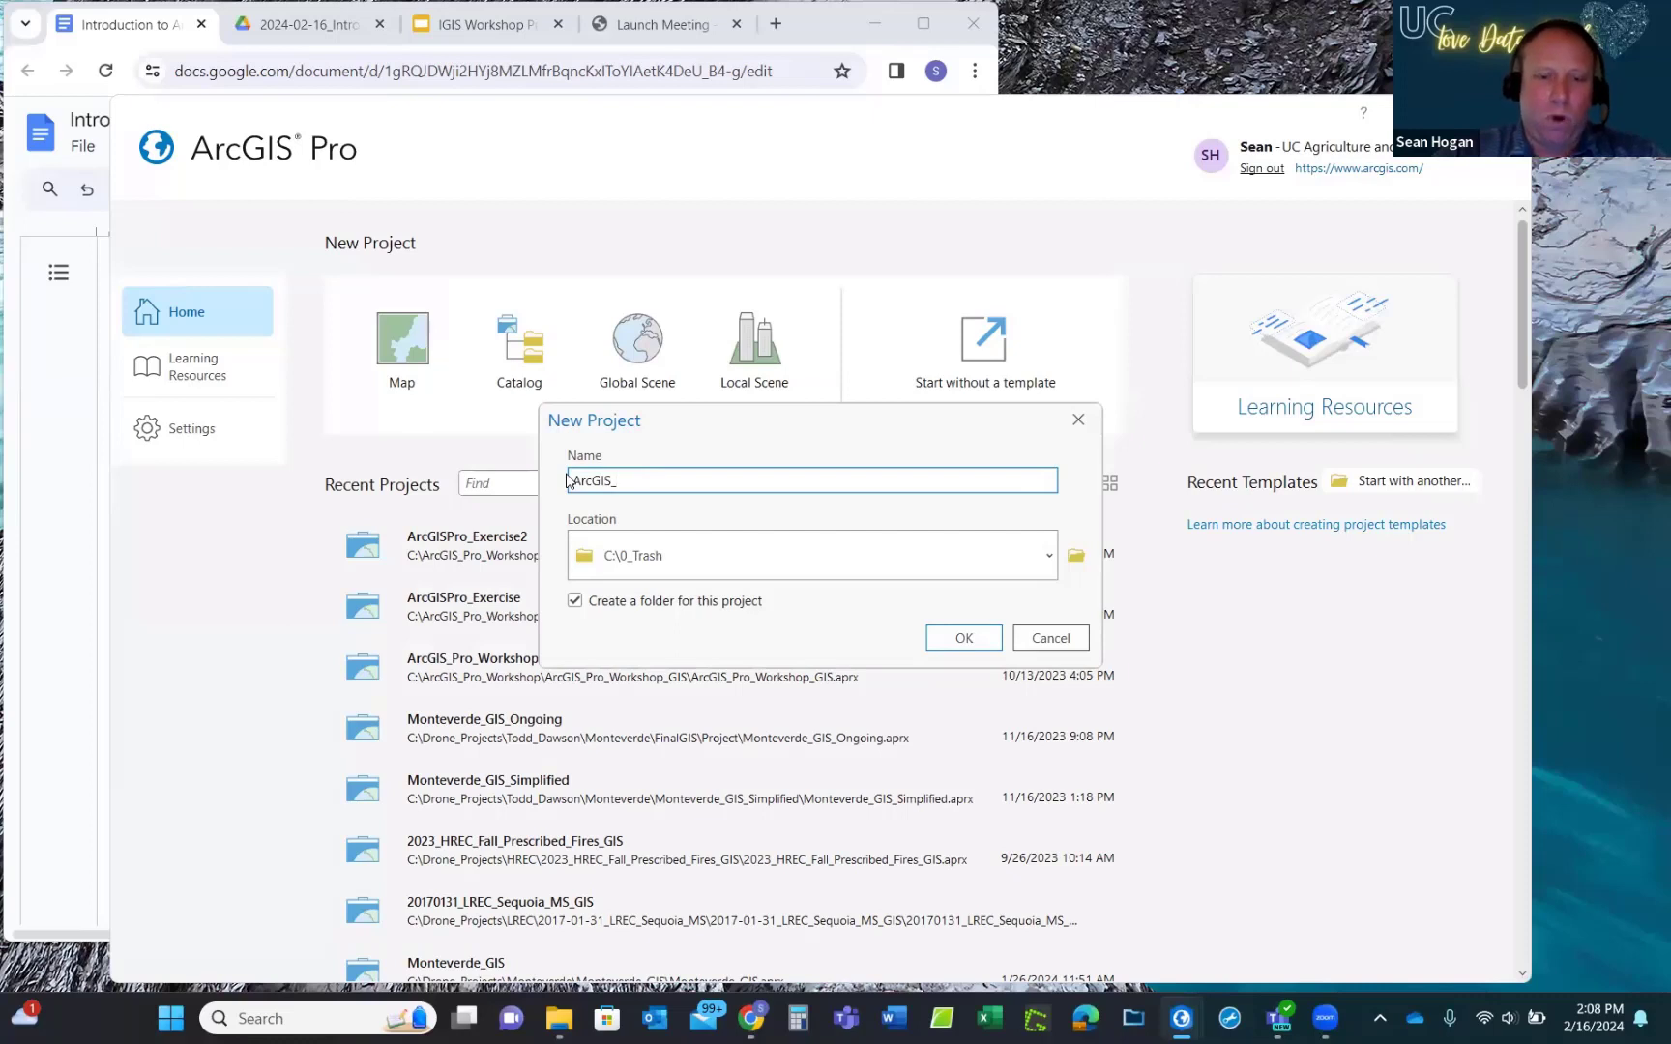
pyautogui.write('_Workshop')
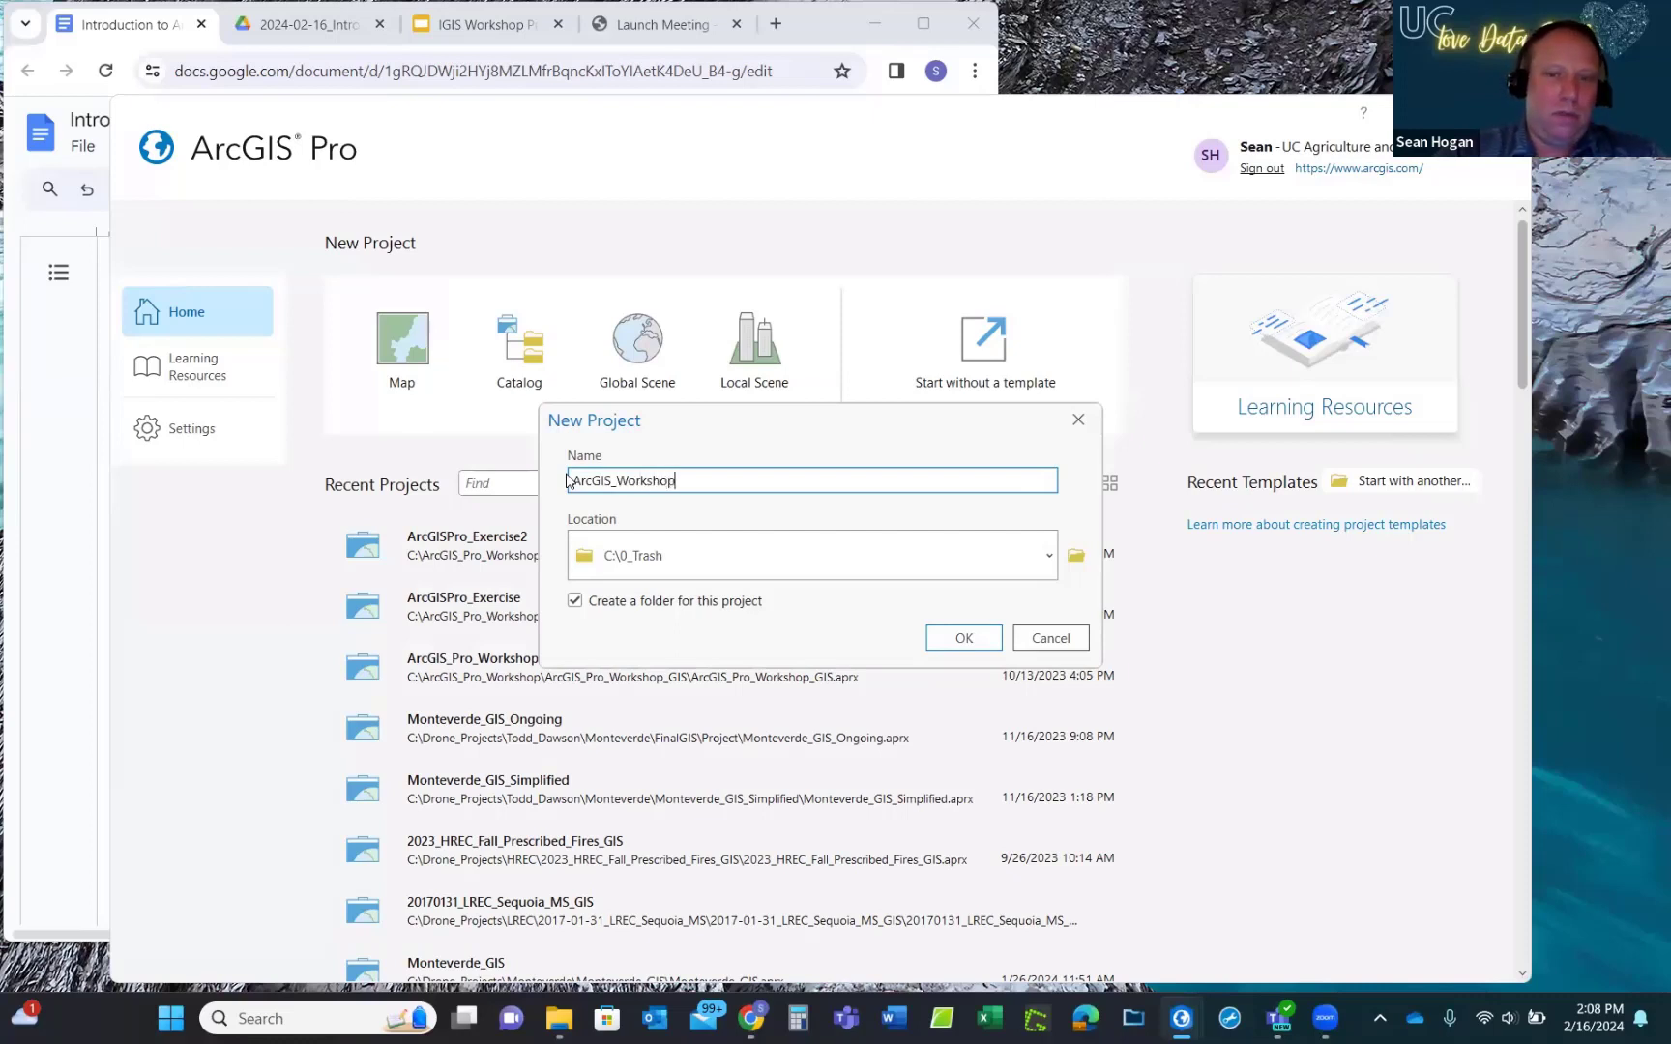
pyautogui.write('_Exer')
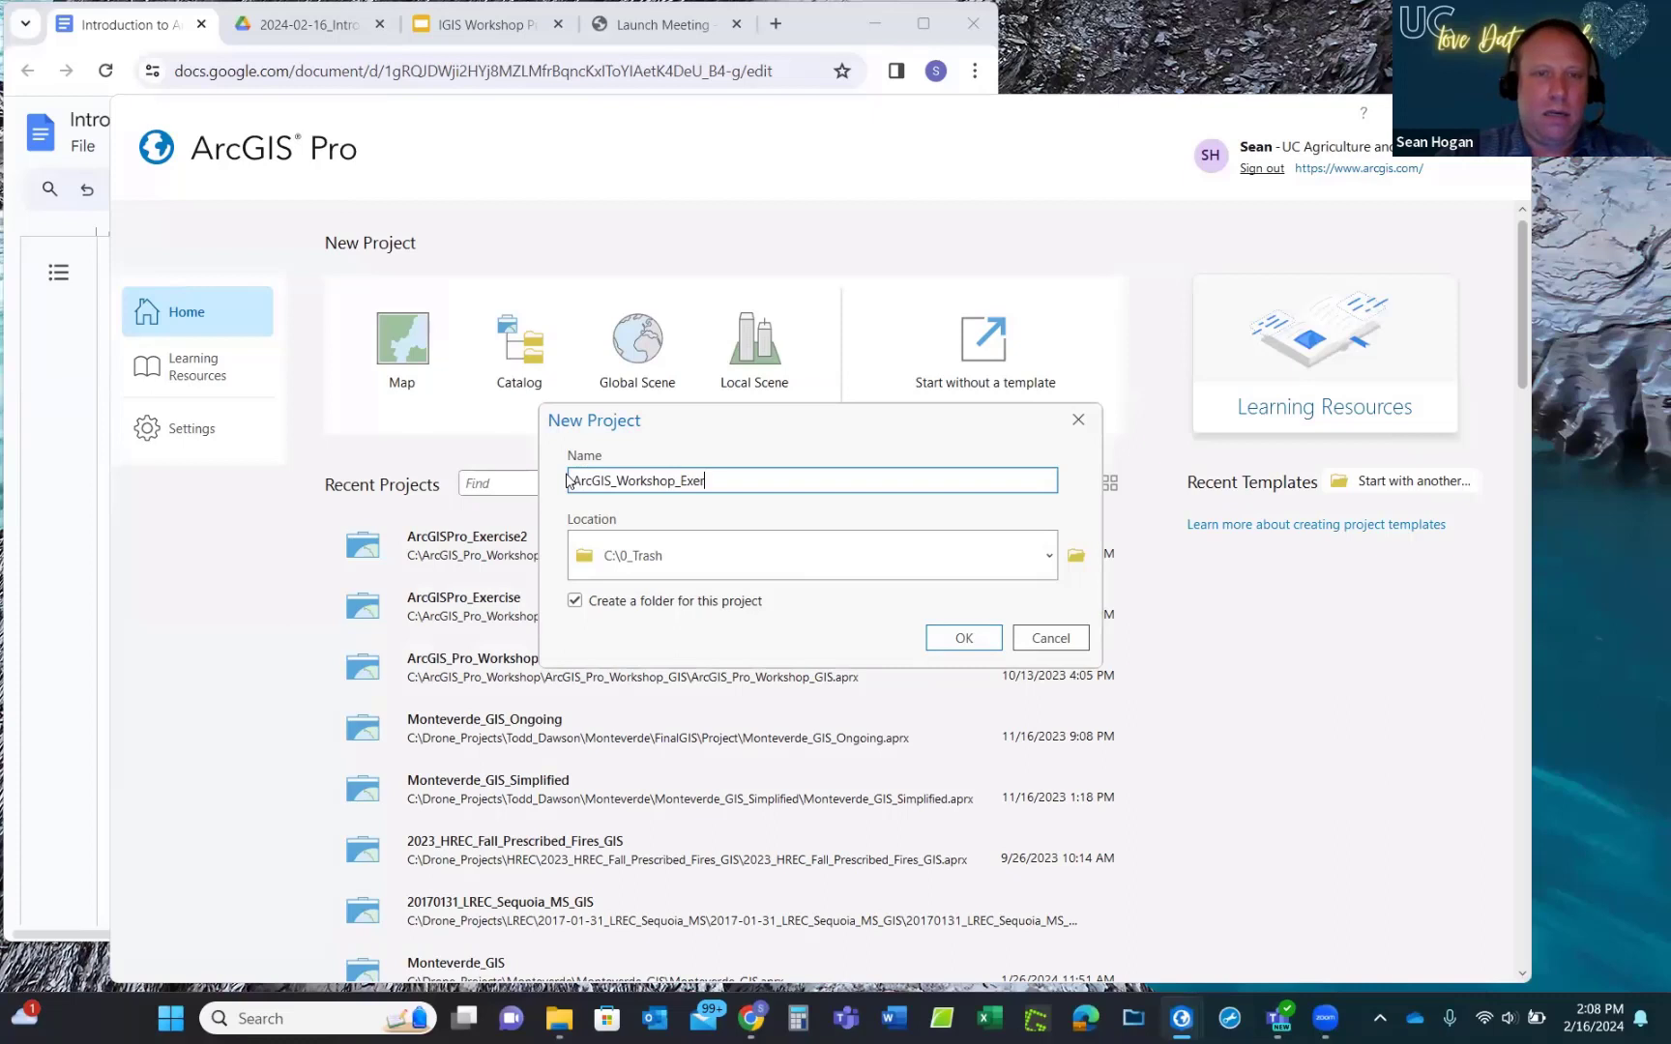
pyautogui.write('cise')
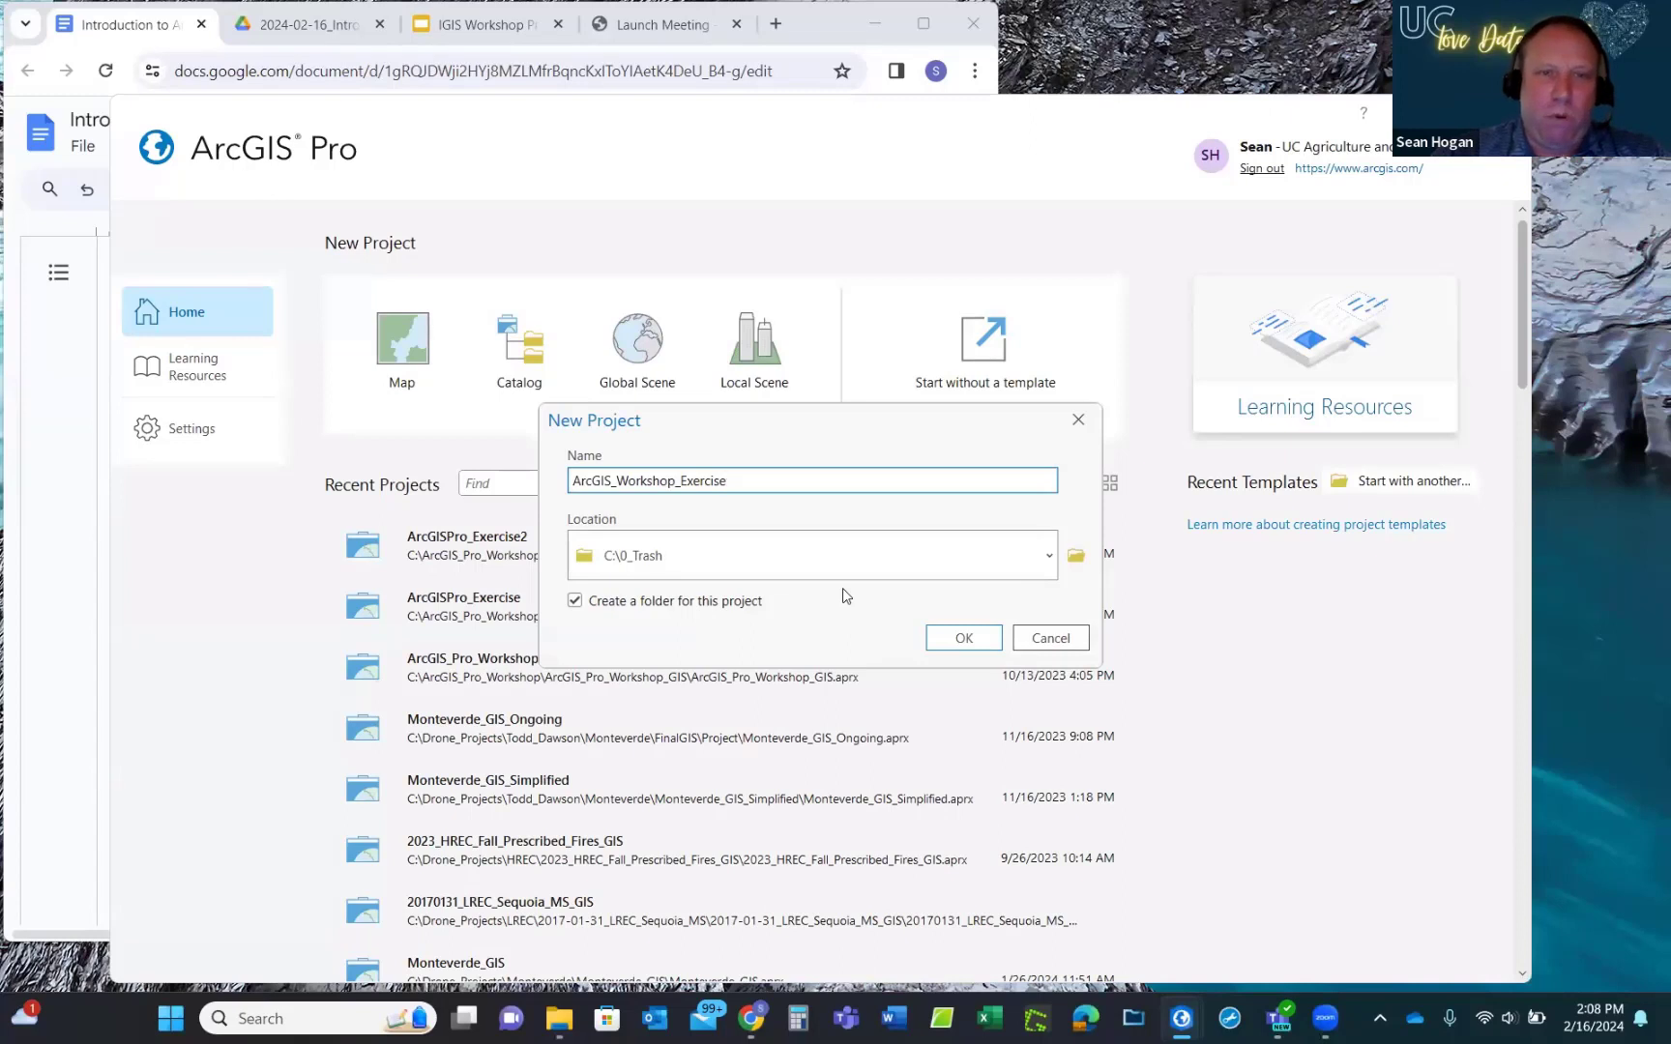
pyautogui.click(950, 640)
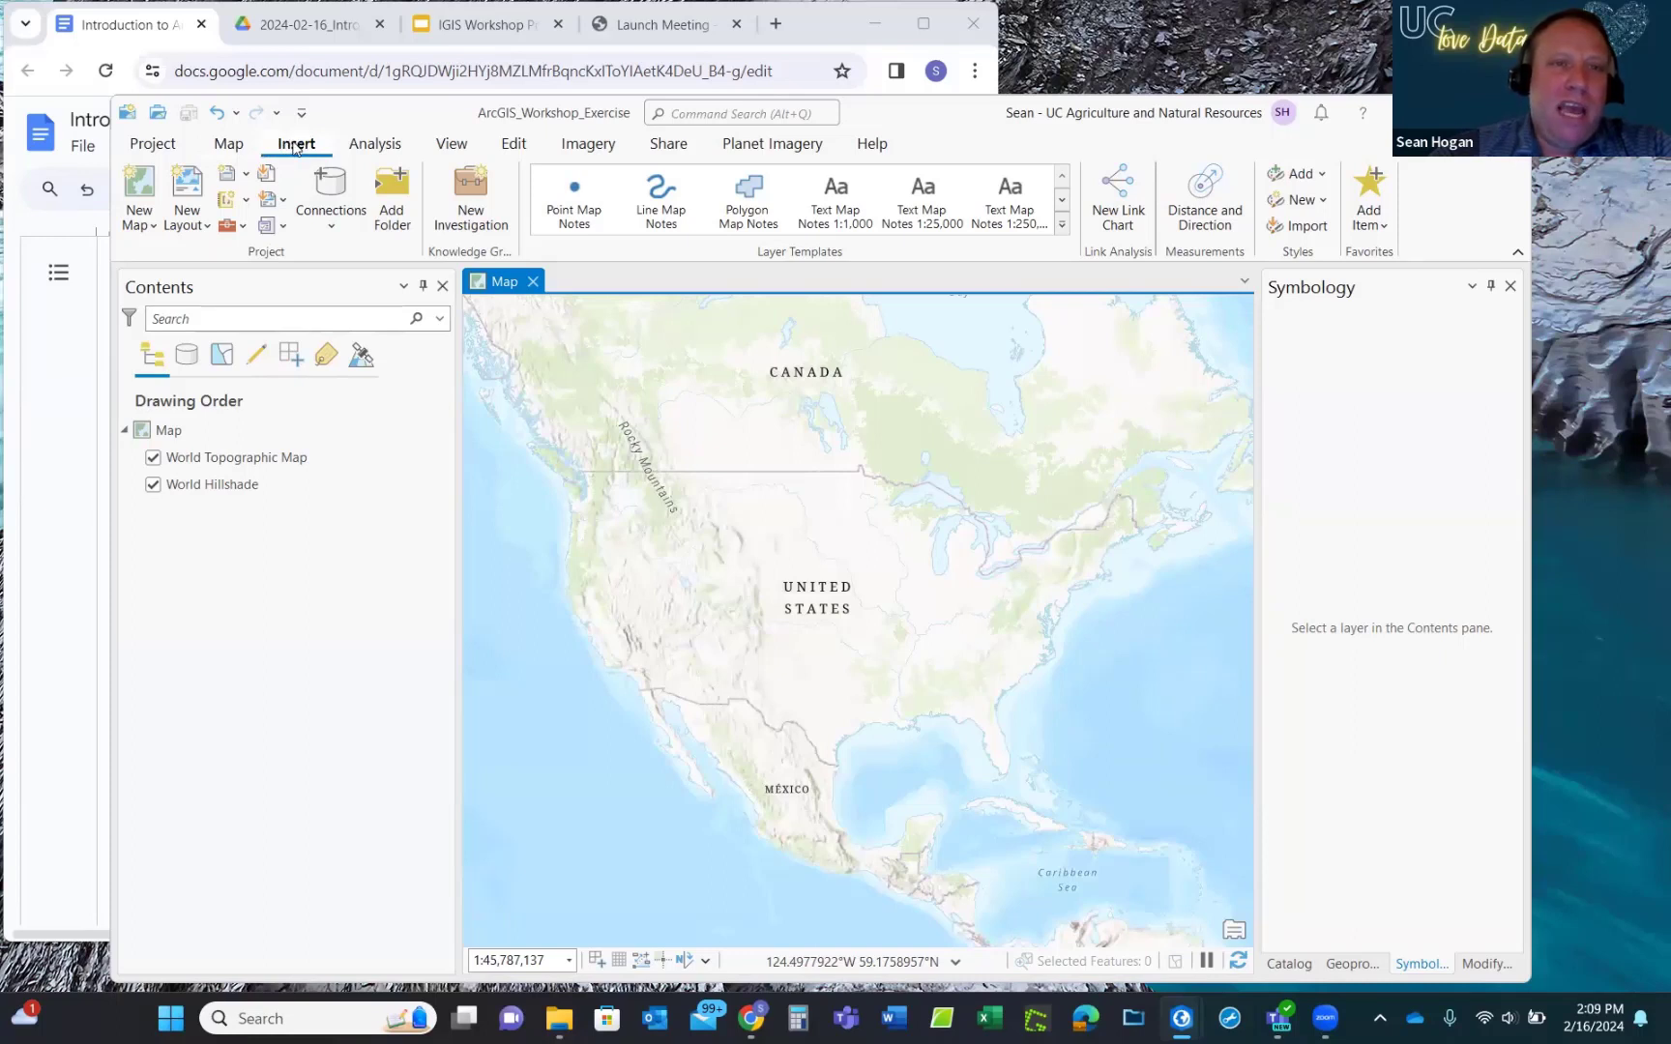
# Add a folder connection to ArcGISPro_Workshop_Data inside C:\ArcGIS_Pro_Workshop.
pyautogui.click(397, 203)
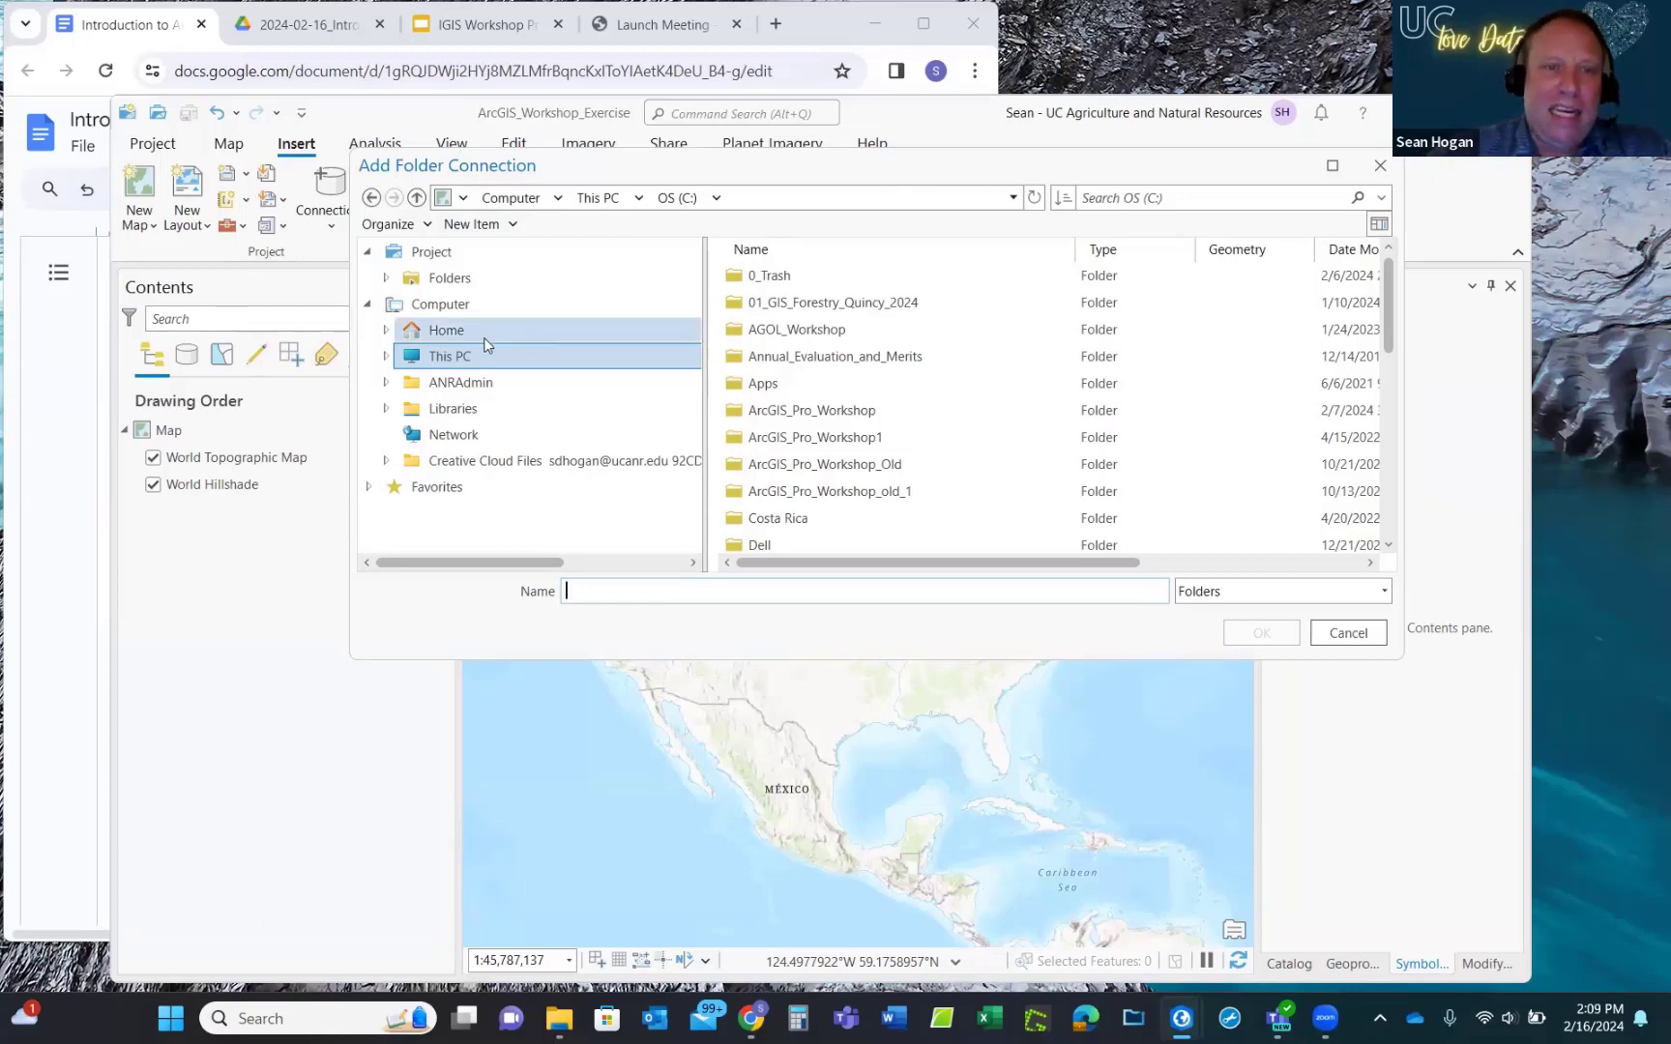
pyautogui.doubleClick(809, 412)
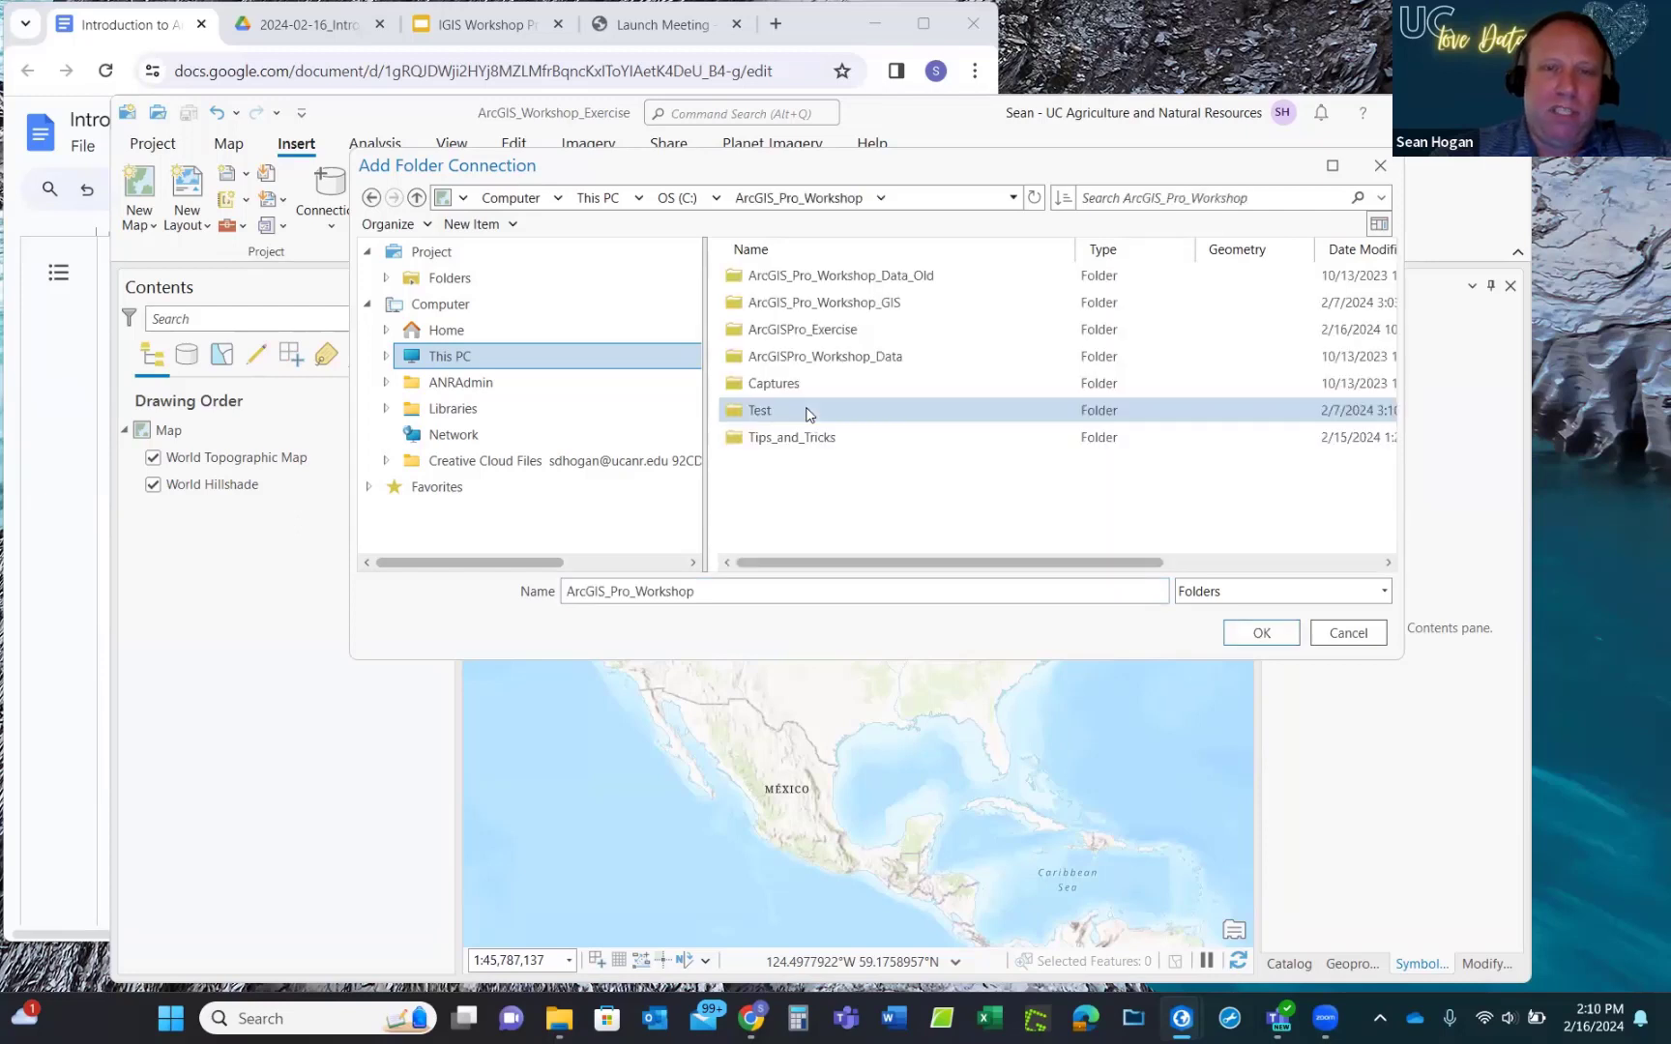
pyautogui.click(796, 357)
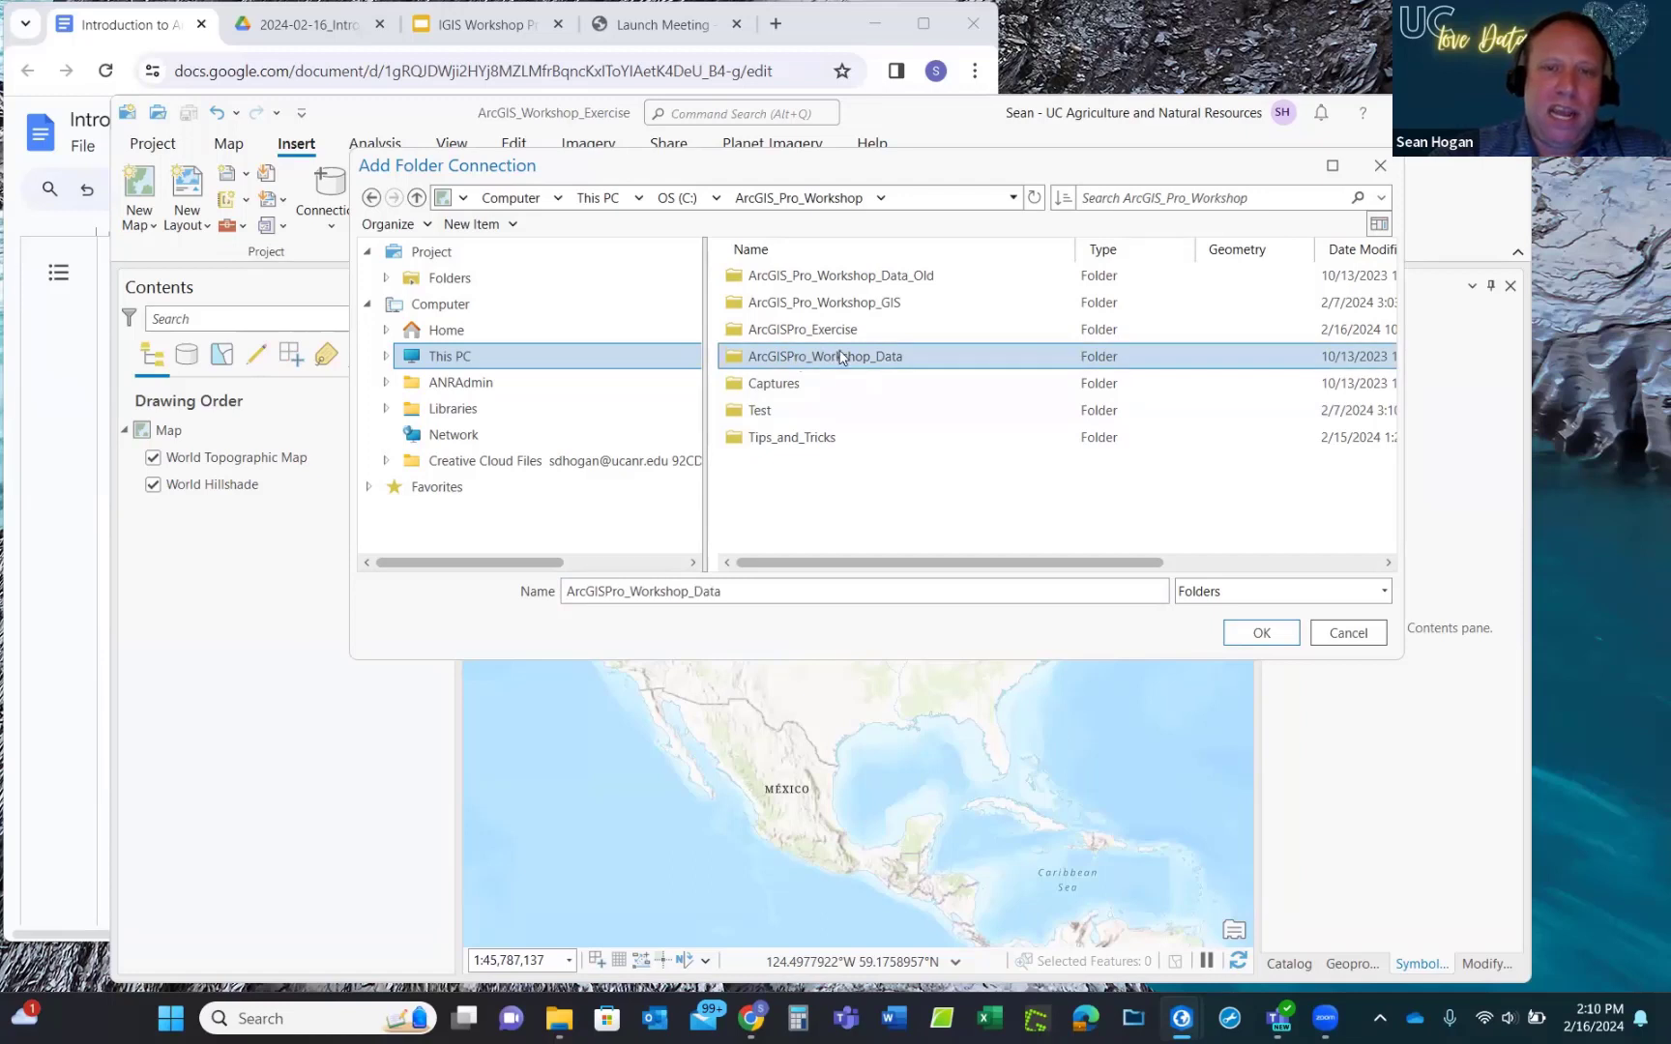
pyautogui.click(1263, 634)
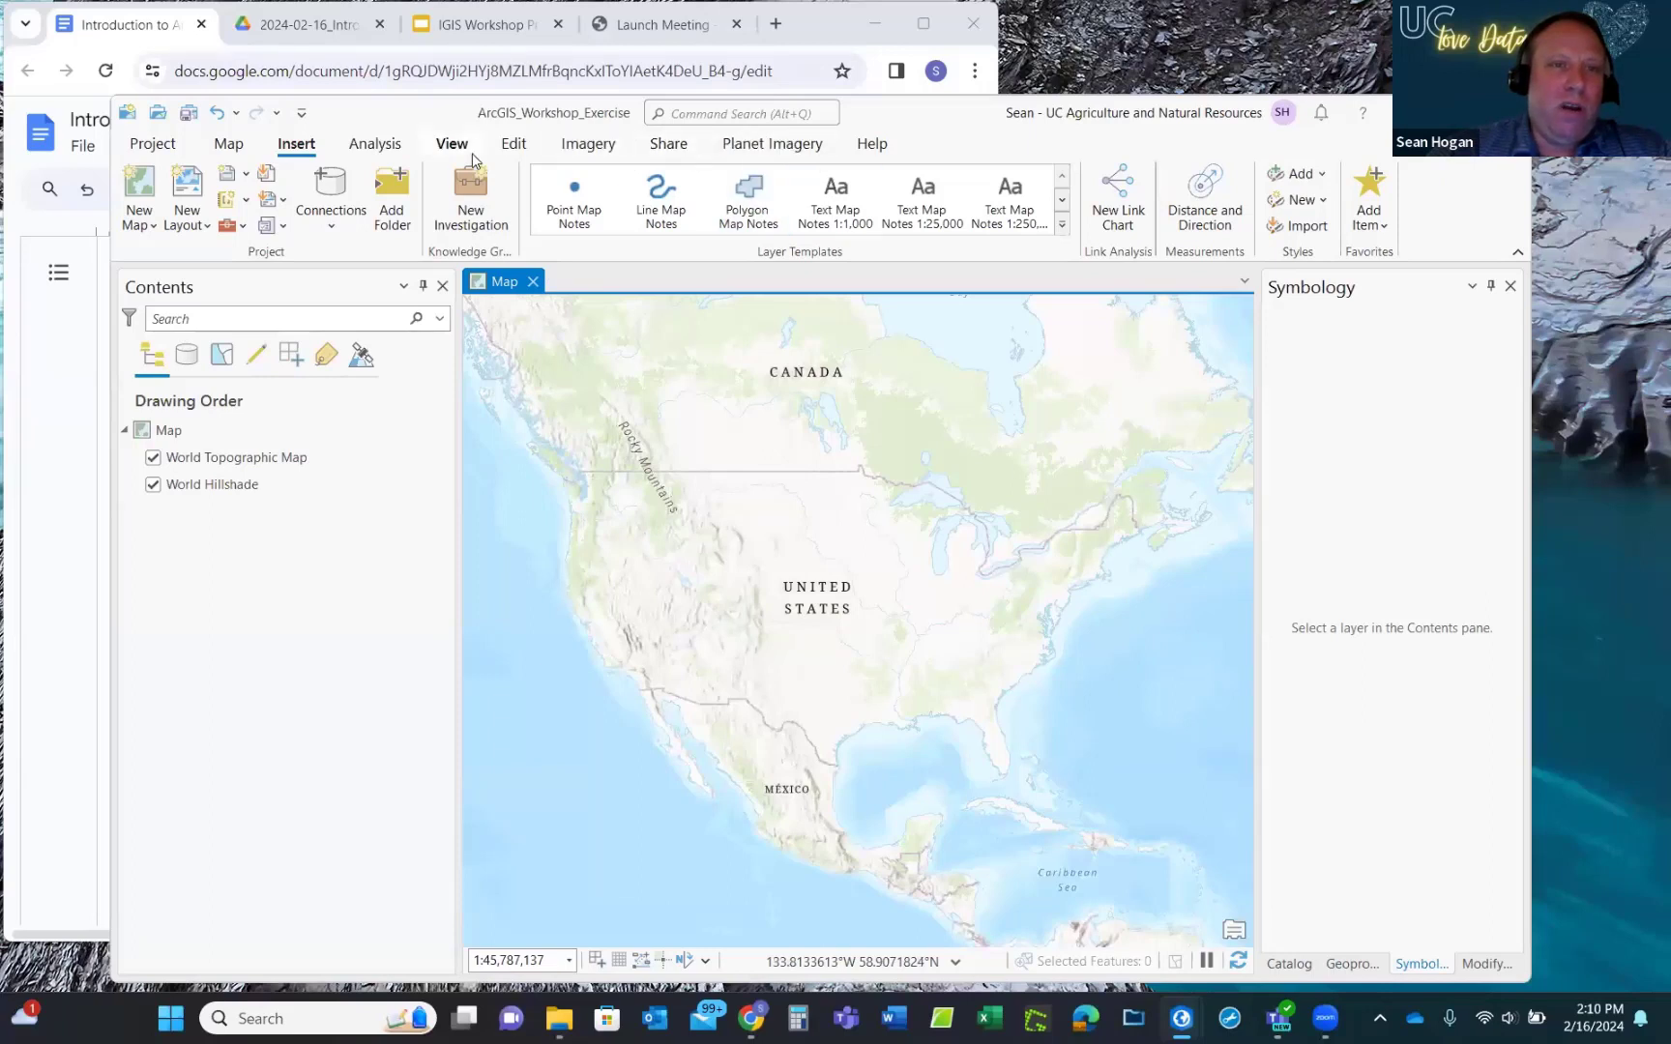
# Show the map commands and widen the application window so the Basemap and Add Data commands are fully displayed.
pyautogui.click(228, 145)
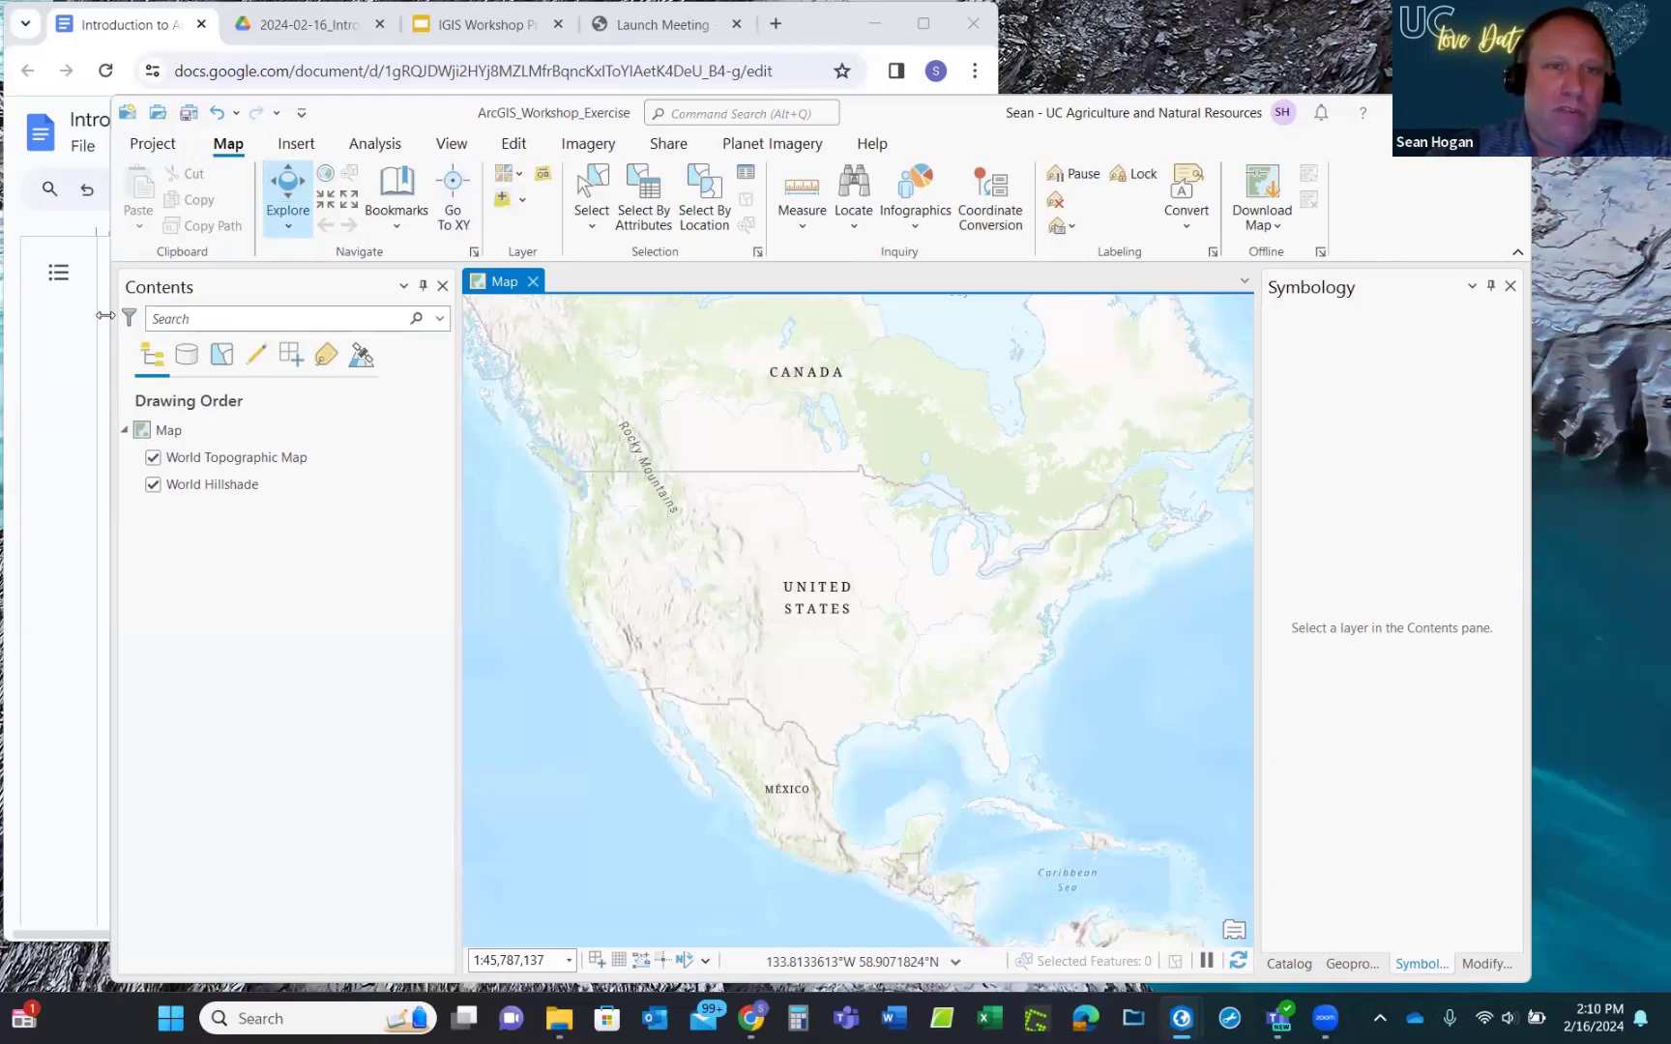
pyautogui.moveTo(105, 316); pyautogui.dragTo(44, 313)
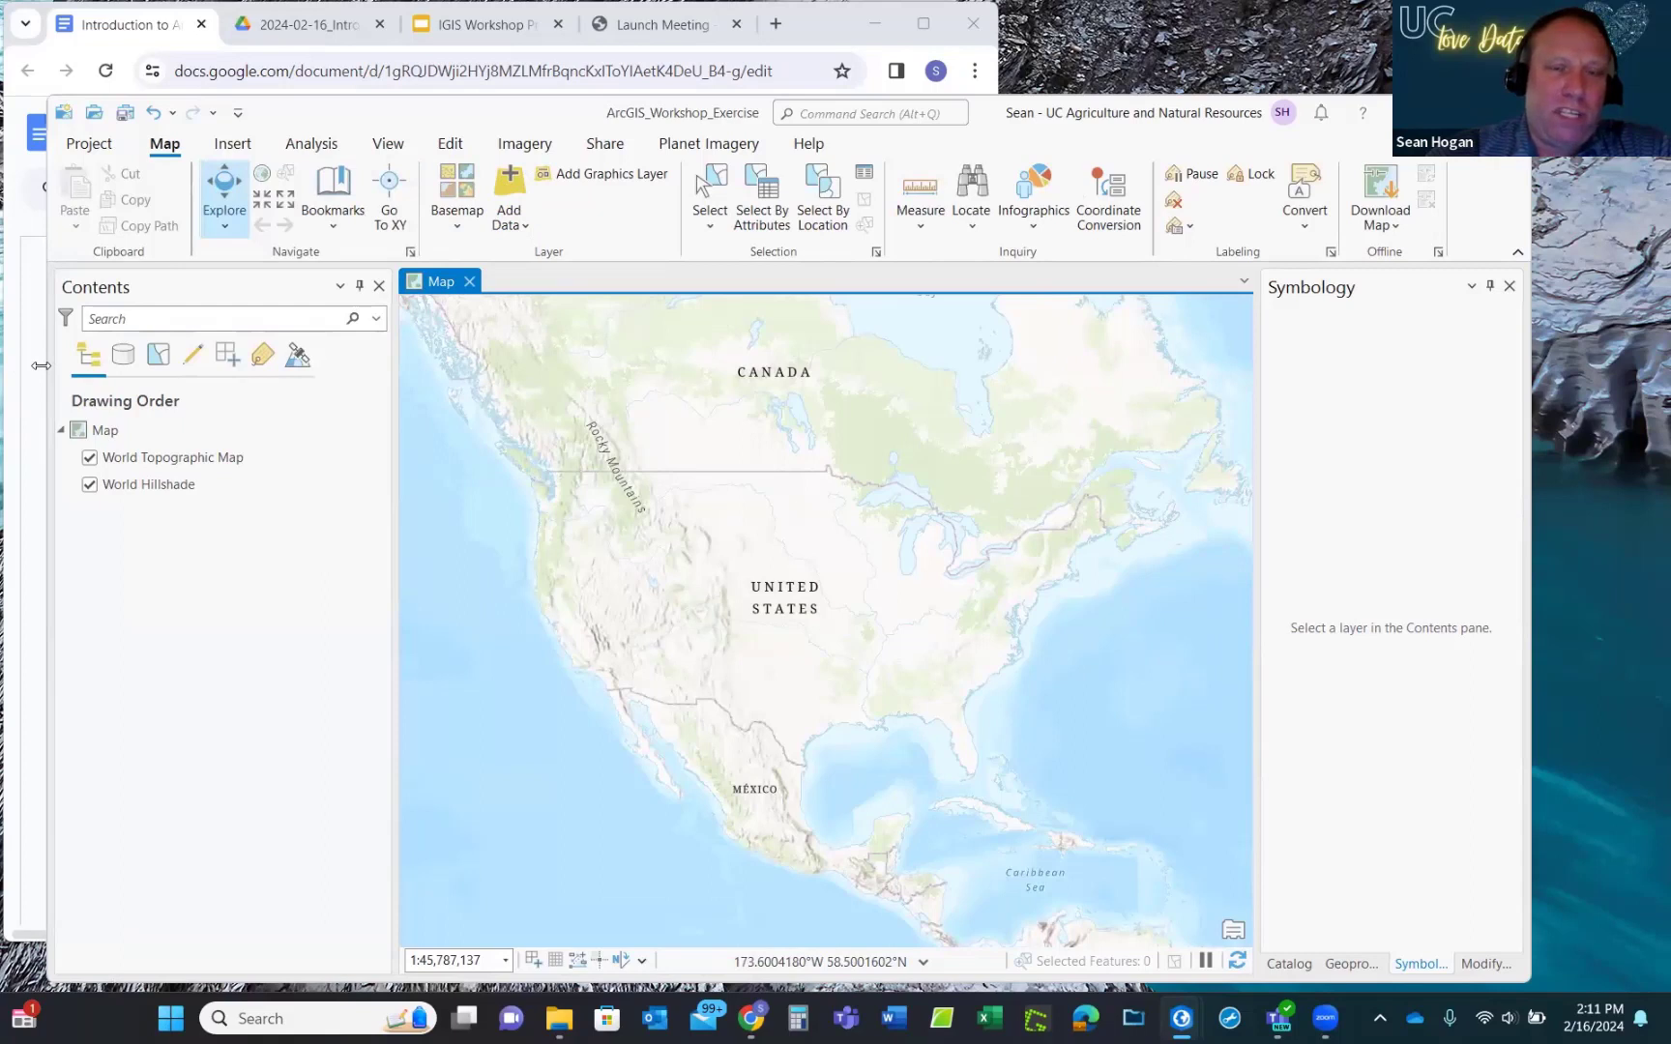
pyautogui.moveTo(41, 365); pyautogui.dragTo(61, 365)
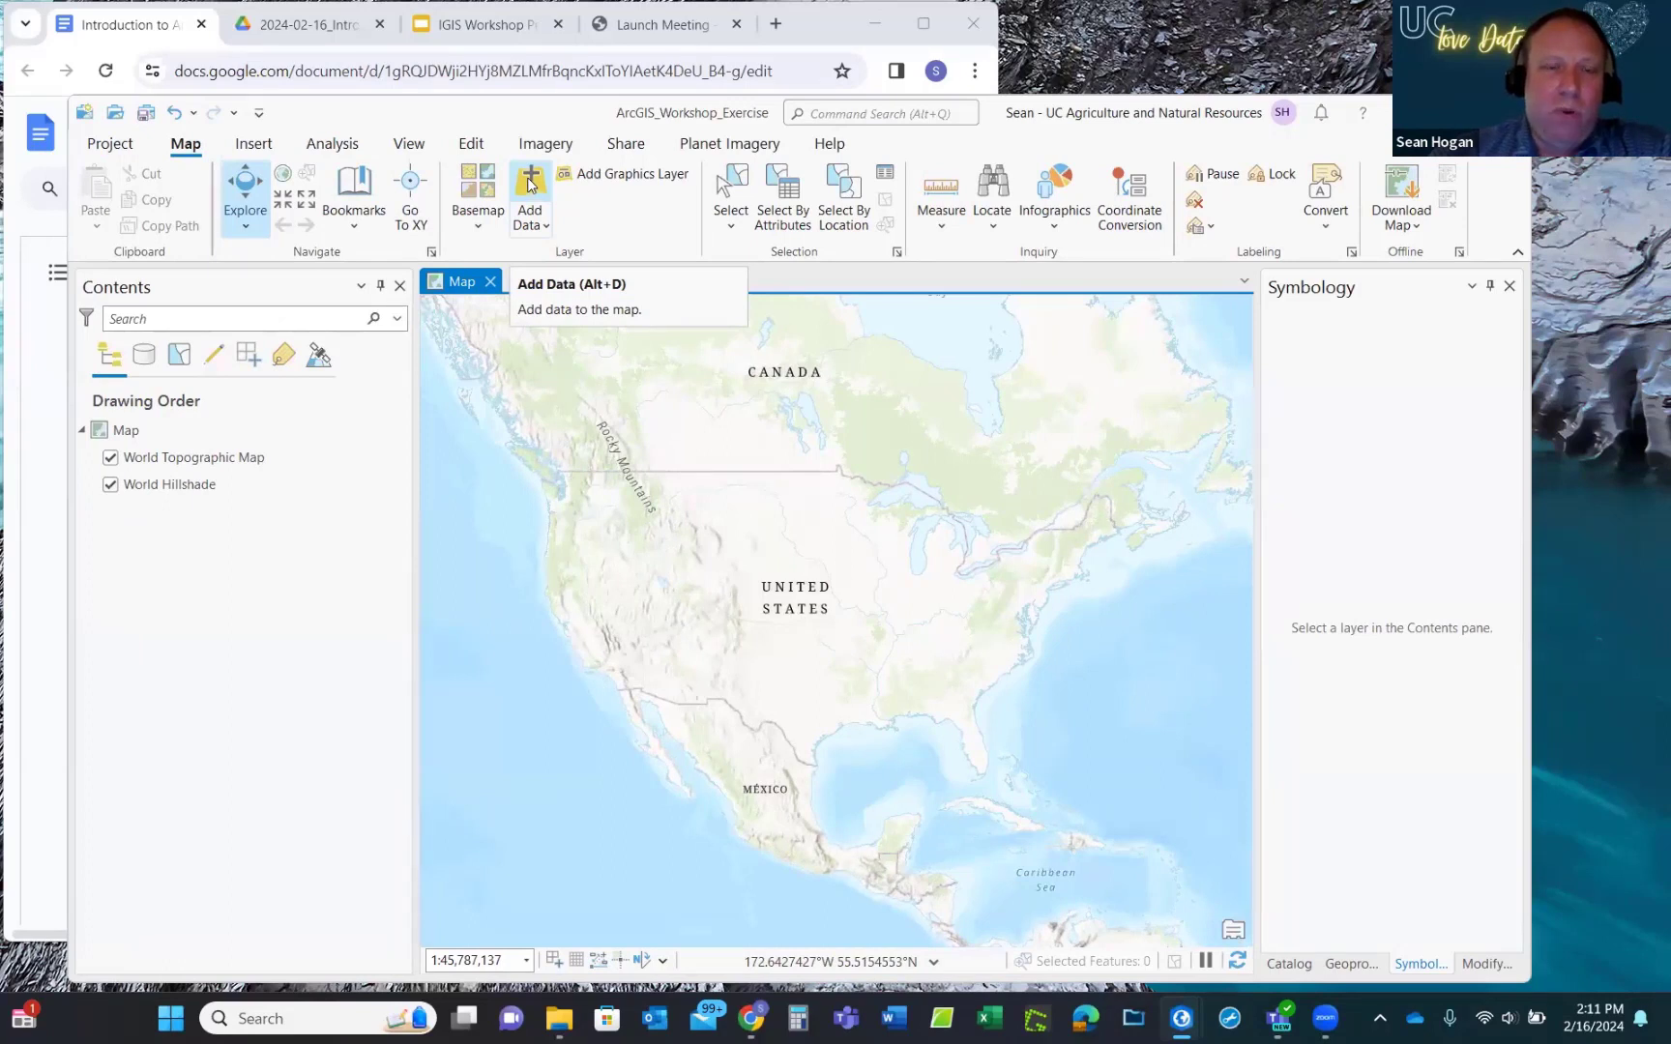
# Start adding data to the map and browse through the project's connected ArcGISPro_Workshop_Data folder to its Mosaic folder.
pyautogui.click(530, 183)
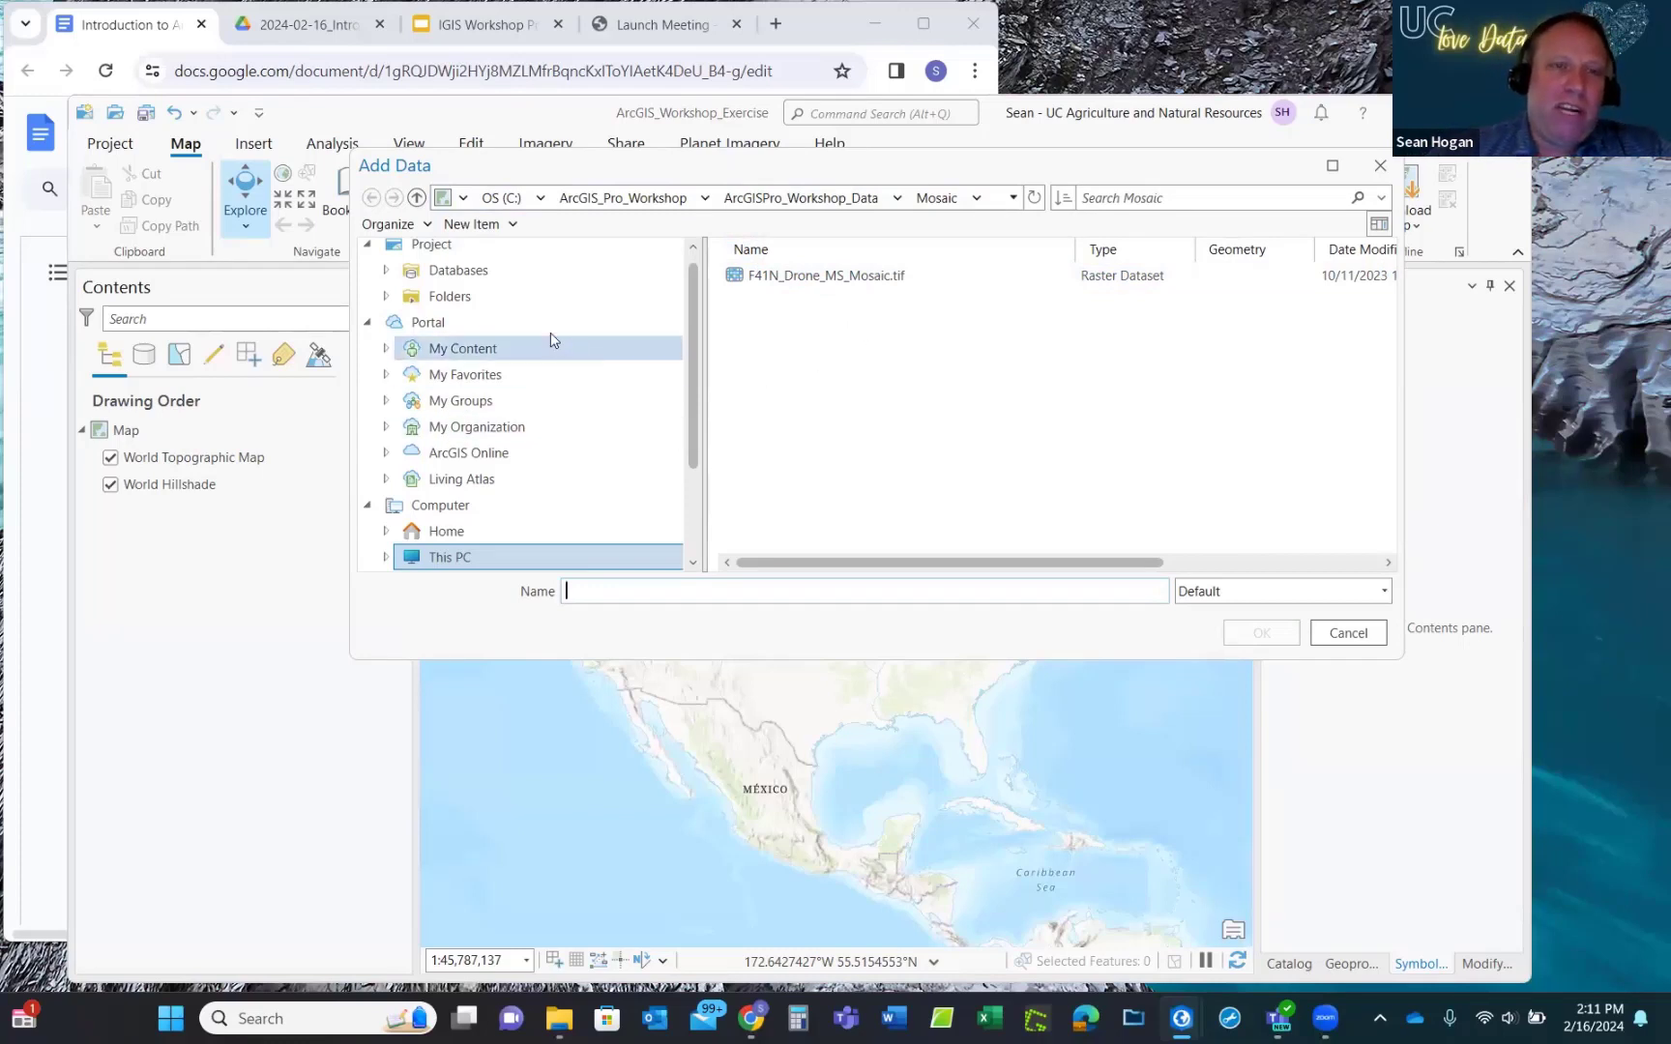
pyautogui.scroll(1, 486, 274)
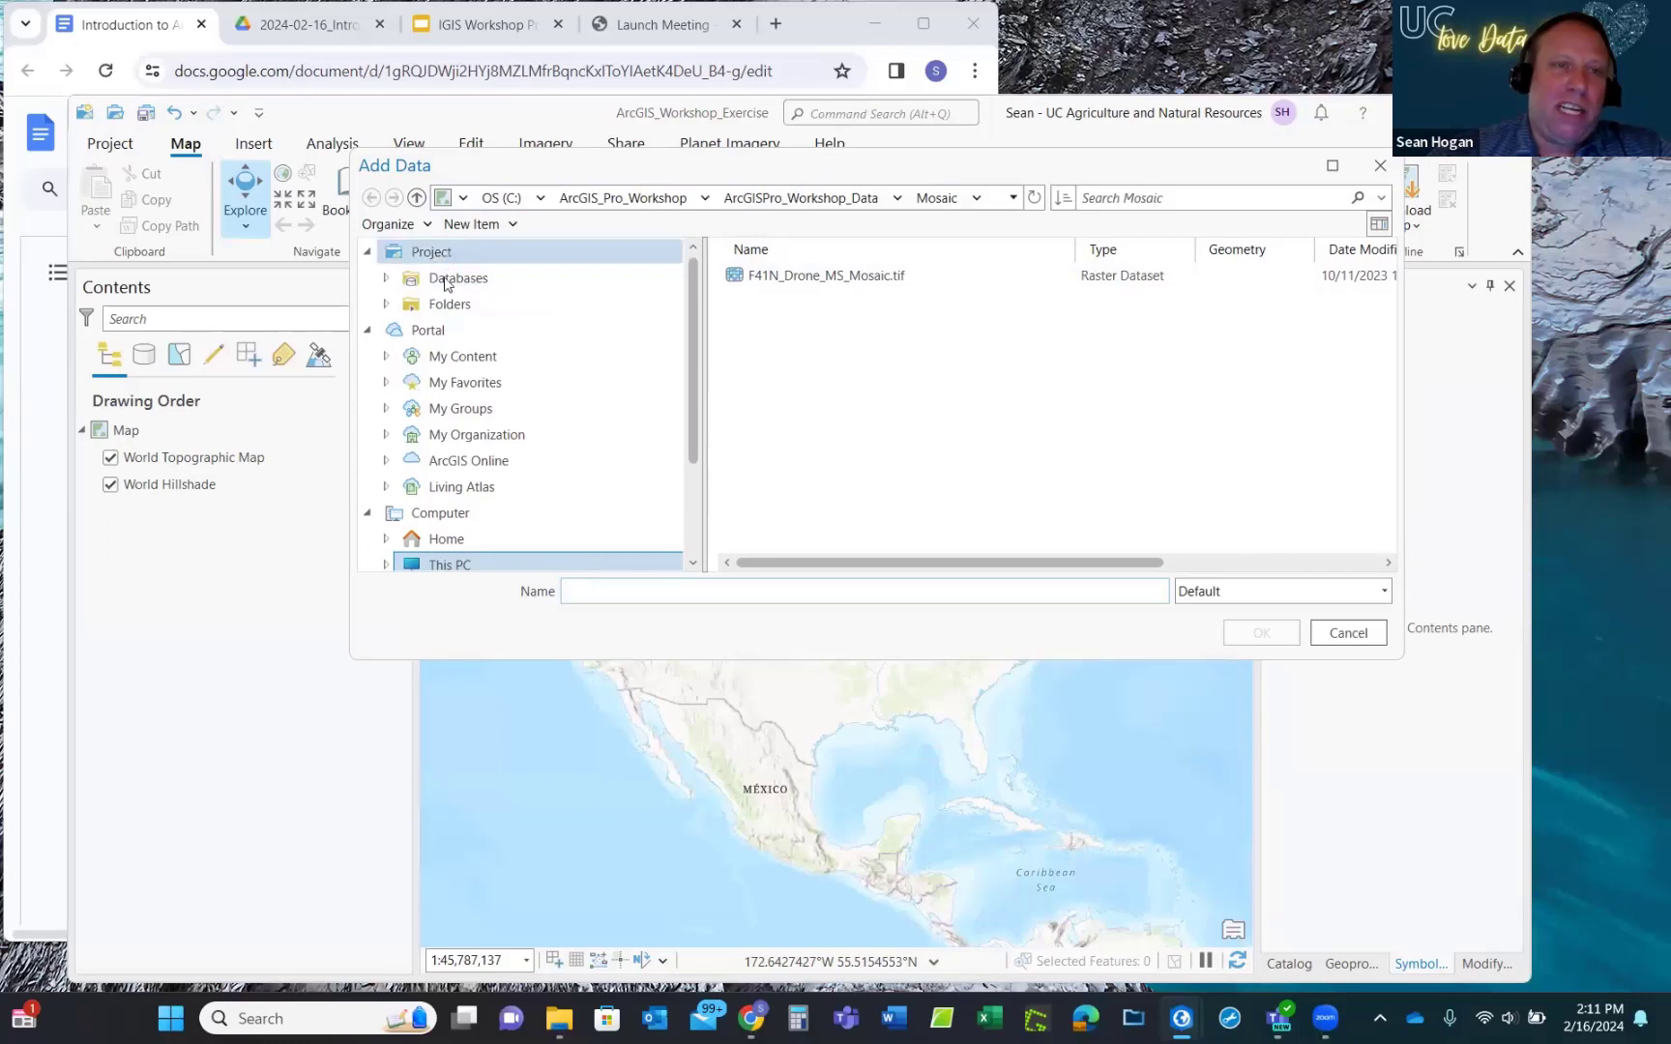
pyautogui.click(446, 305)
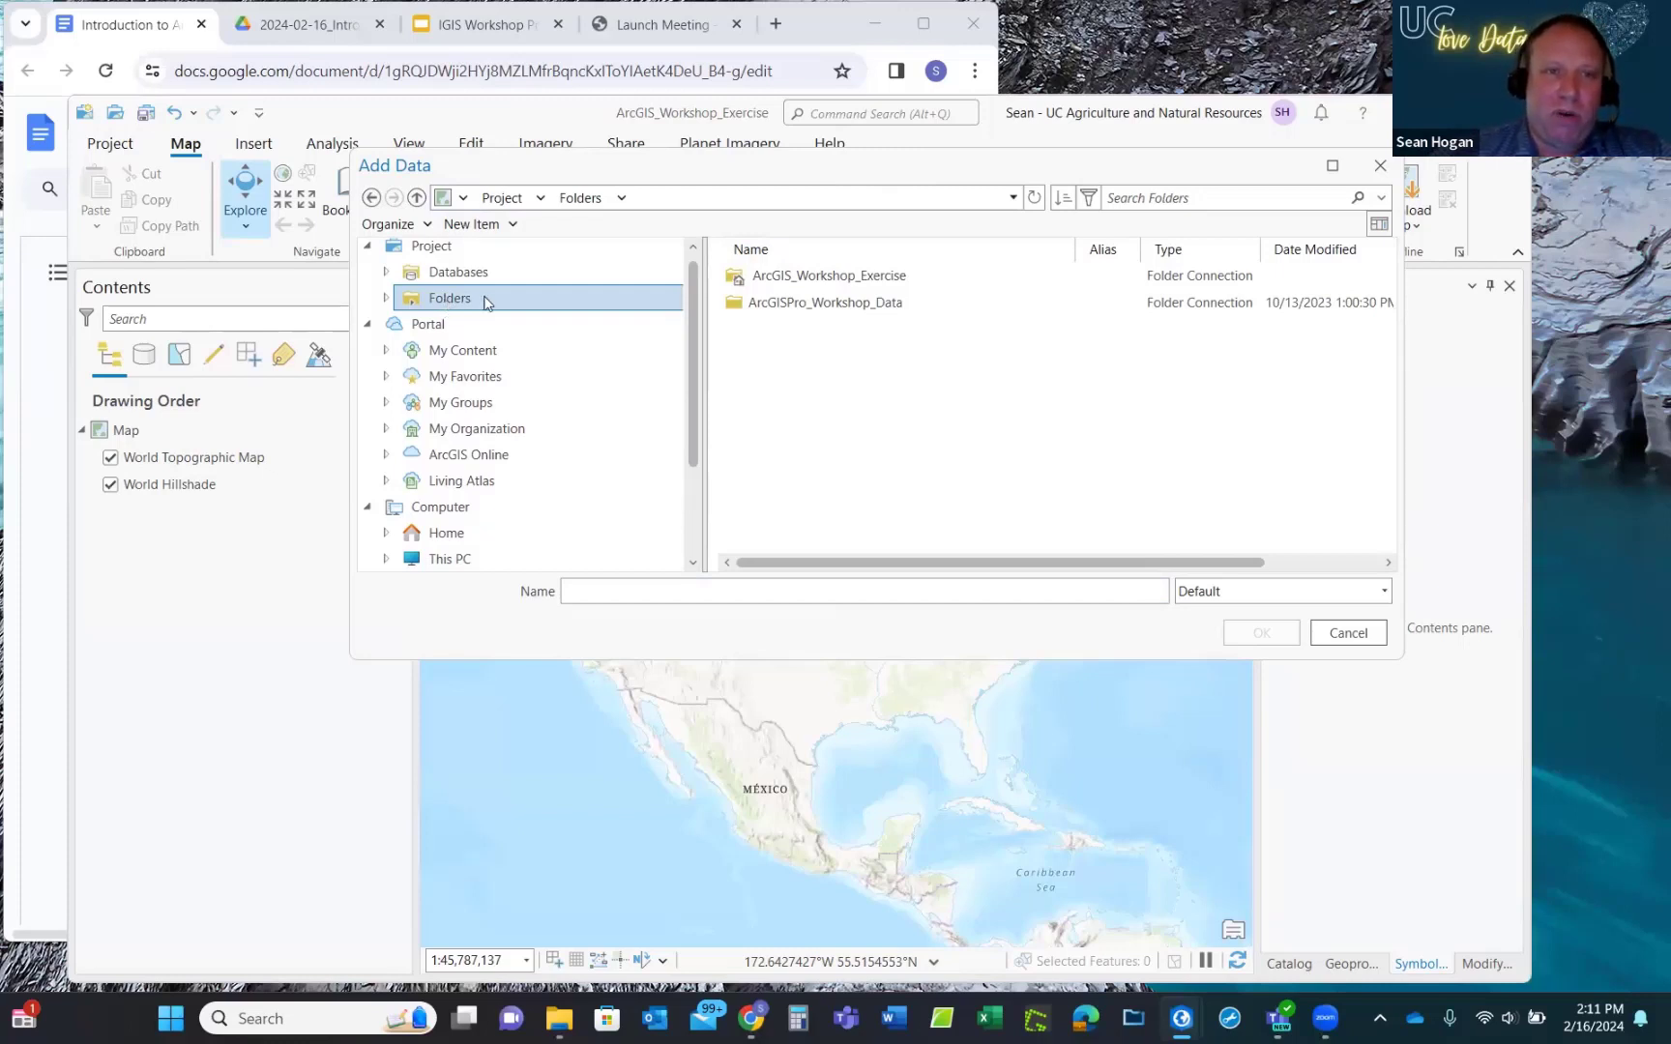
pyautogui.click(794, 304)
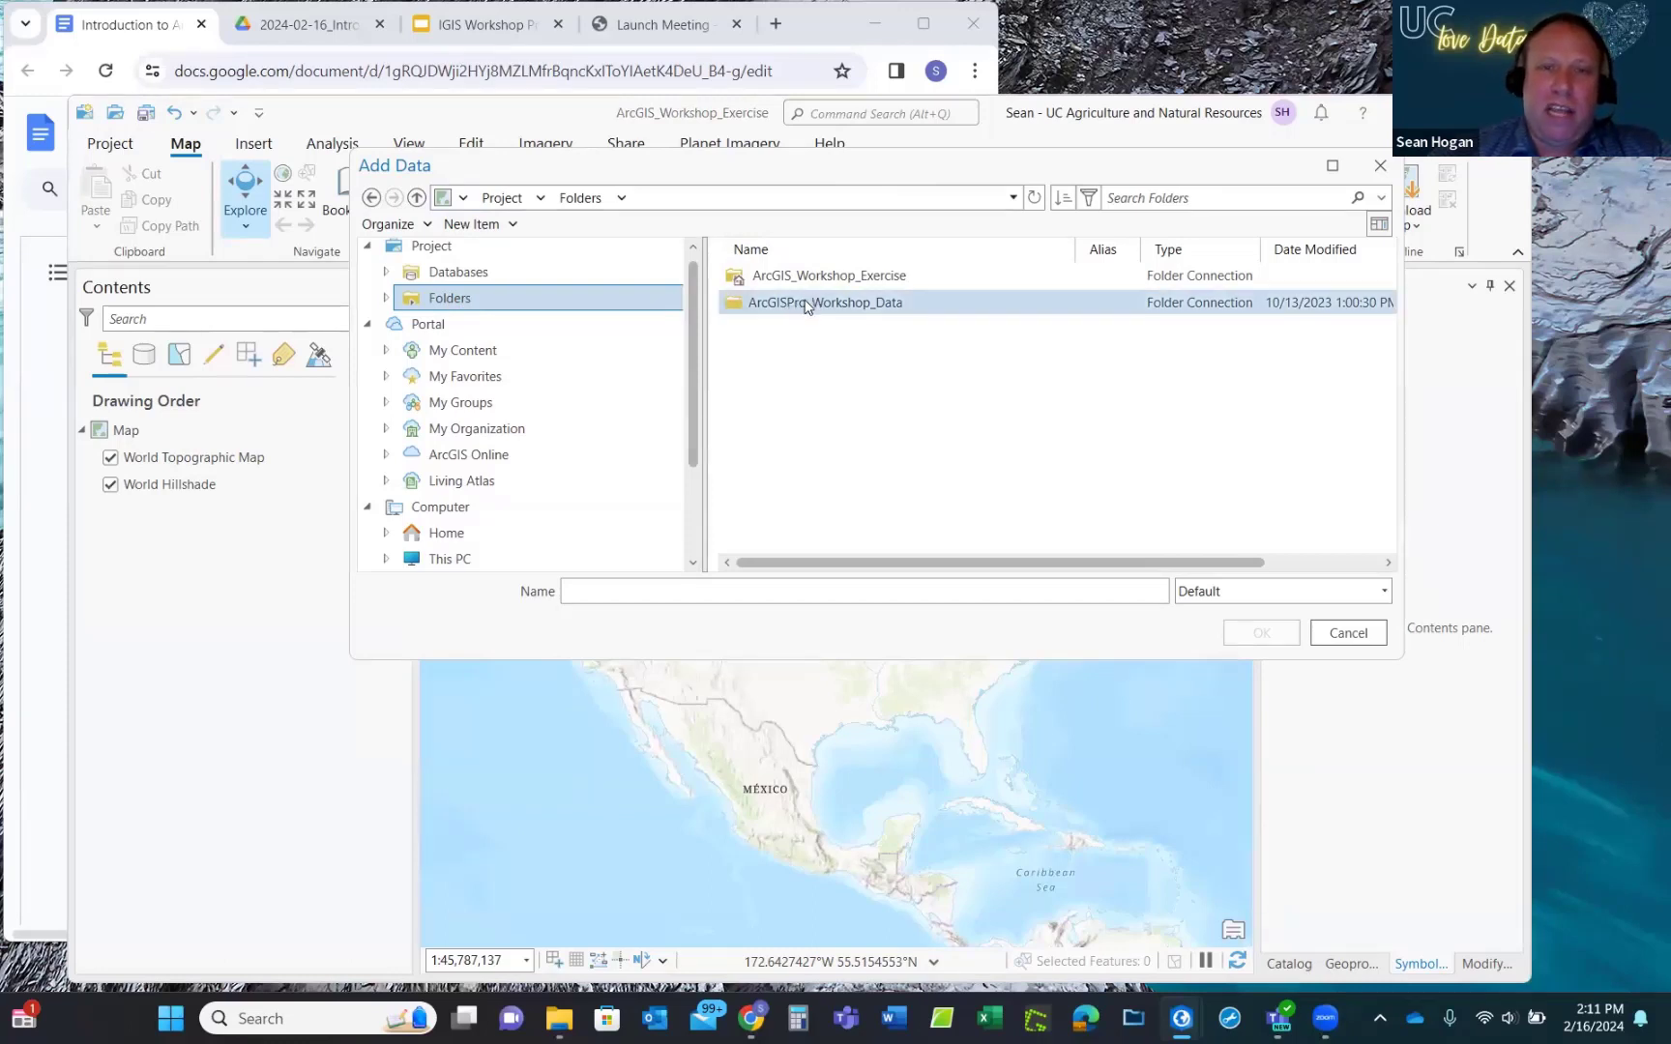
pyautogui.doubleClick(804, 303)
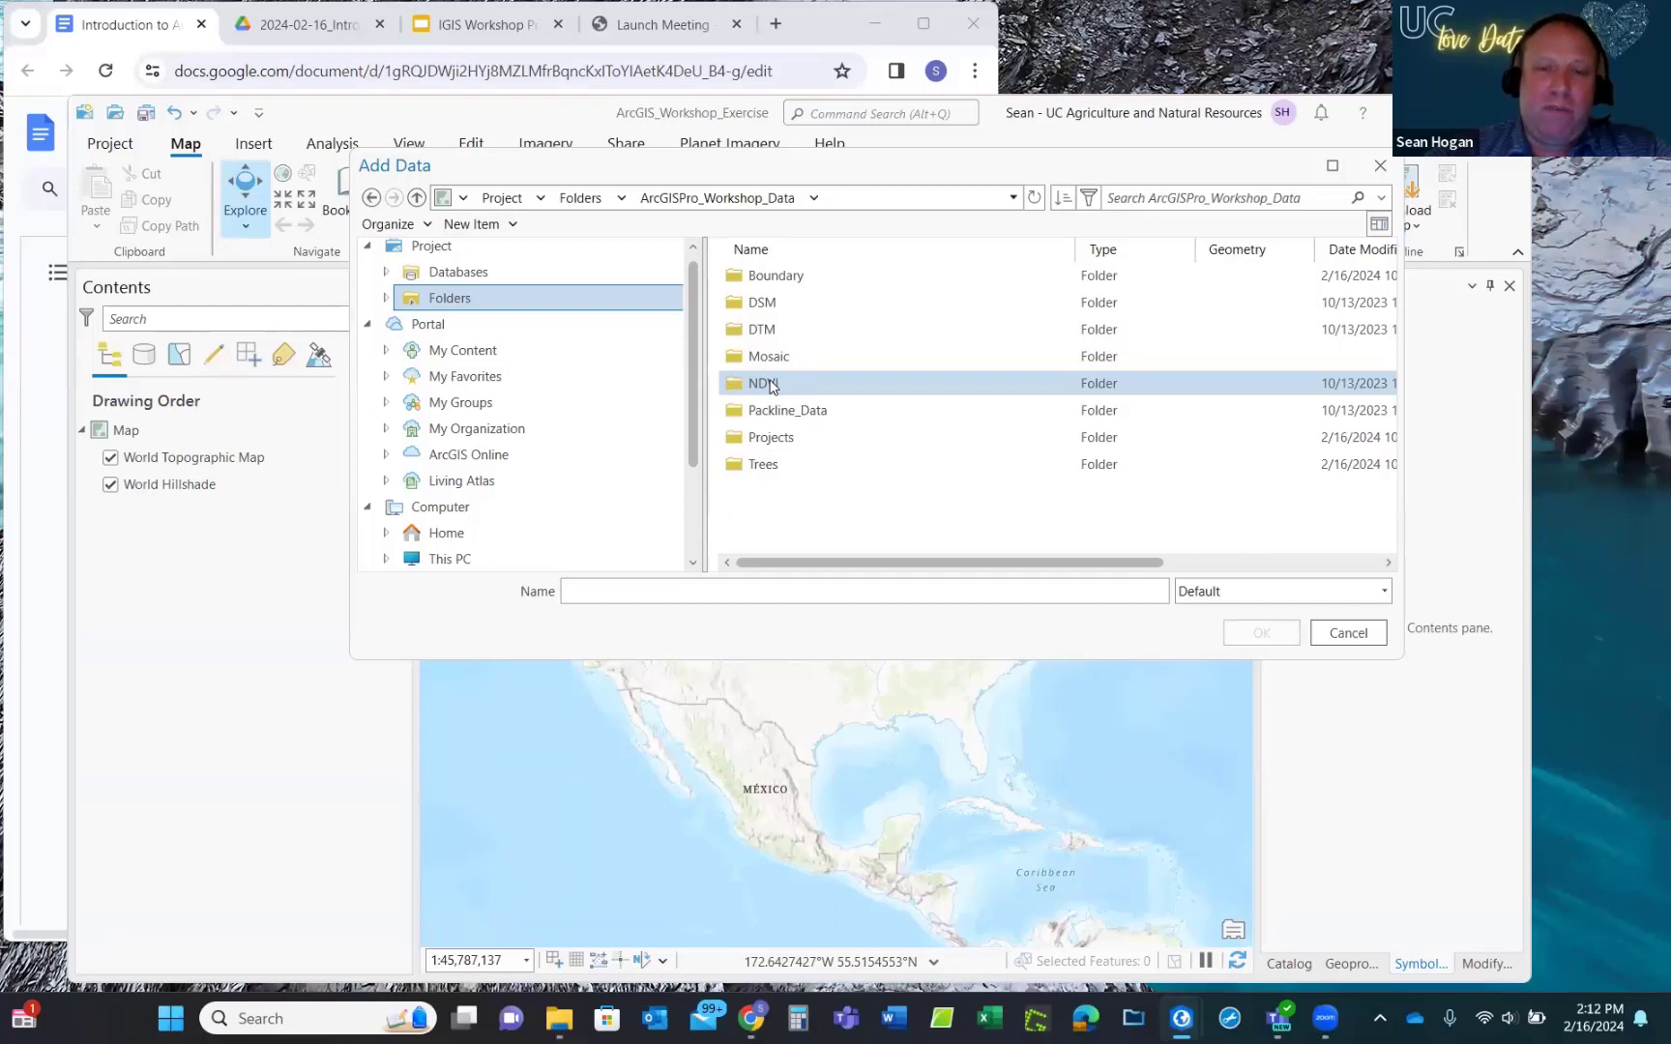
pyautogui.click(791, 410)
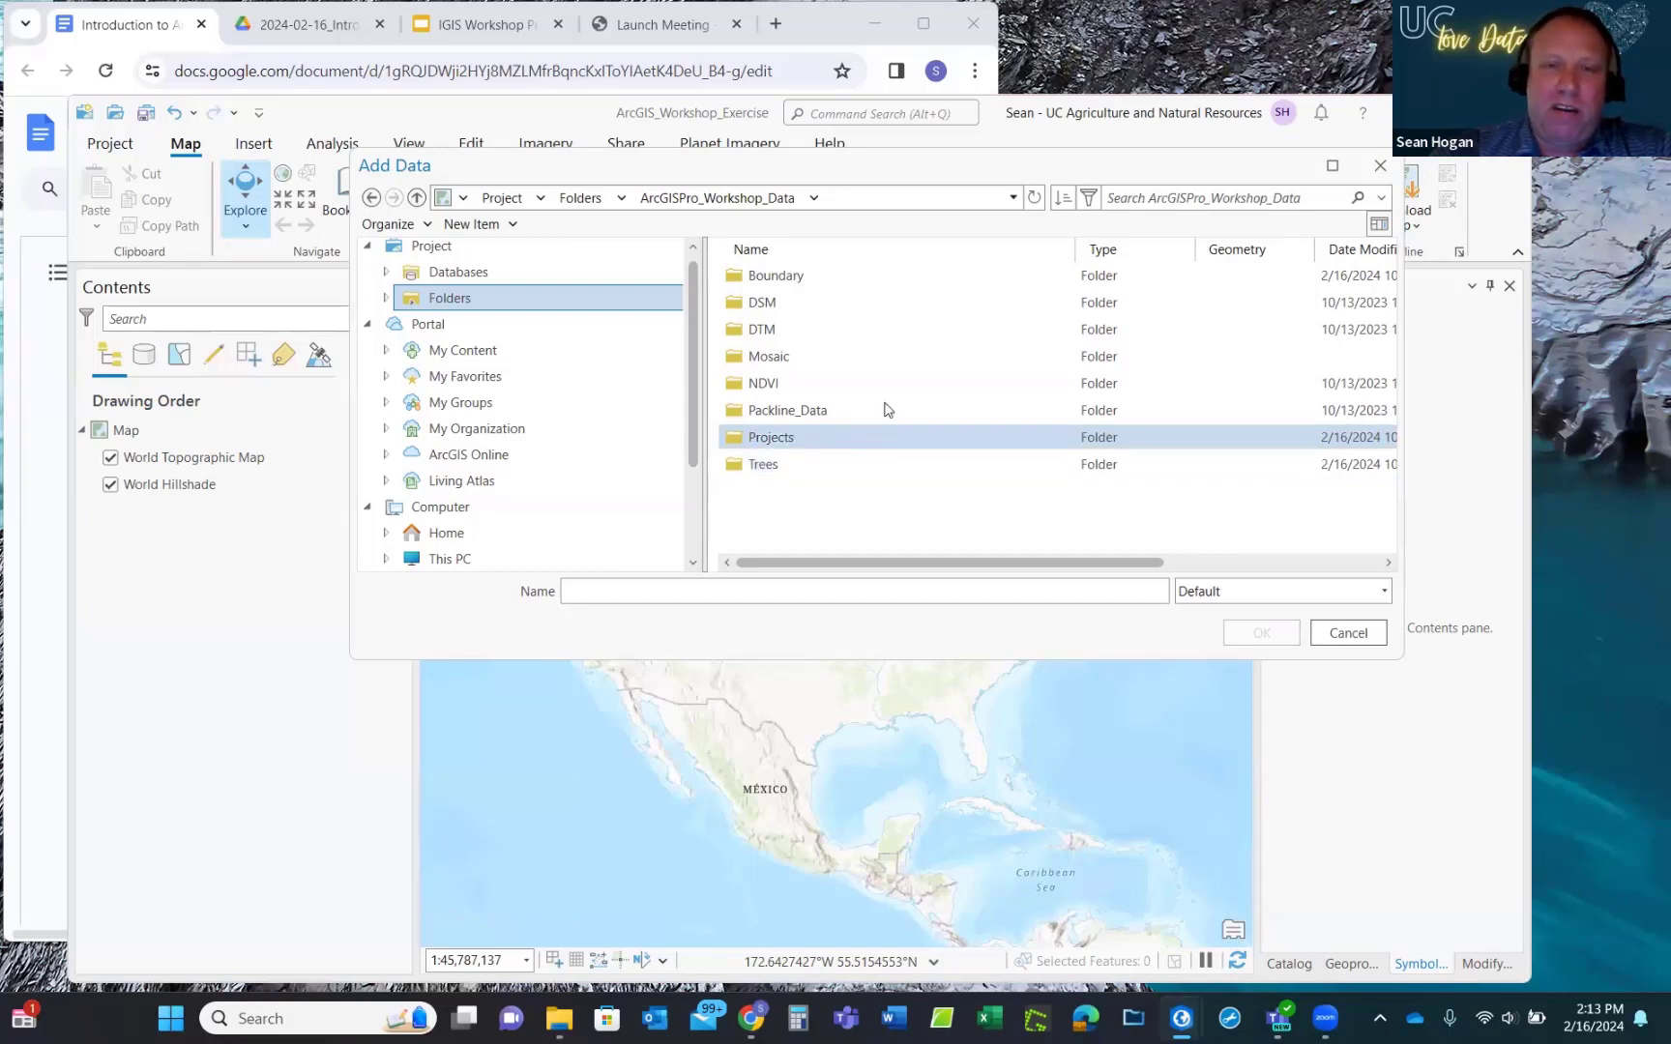
pyautogui.doubleClick(766, 355)
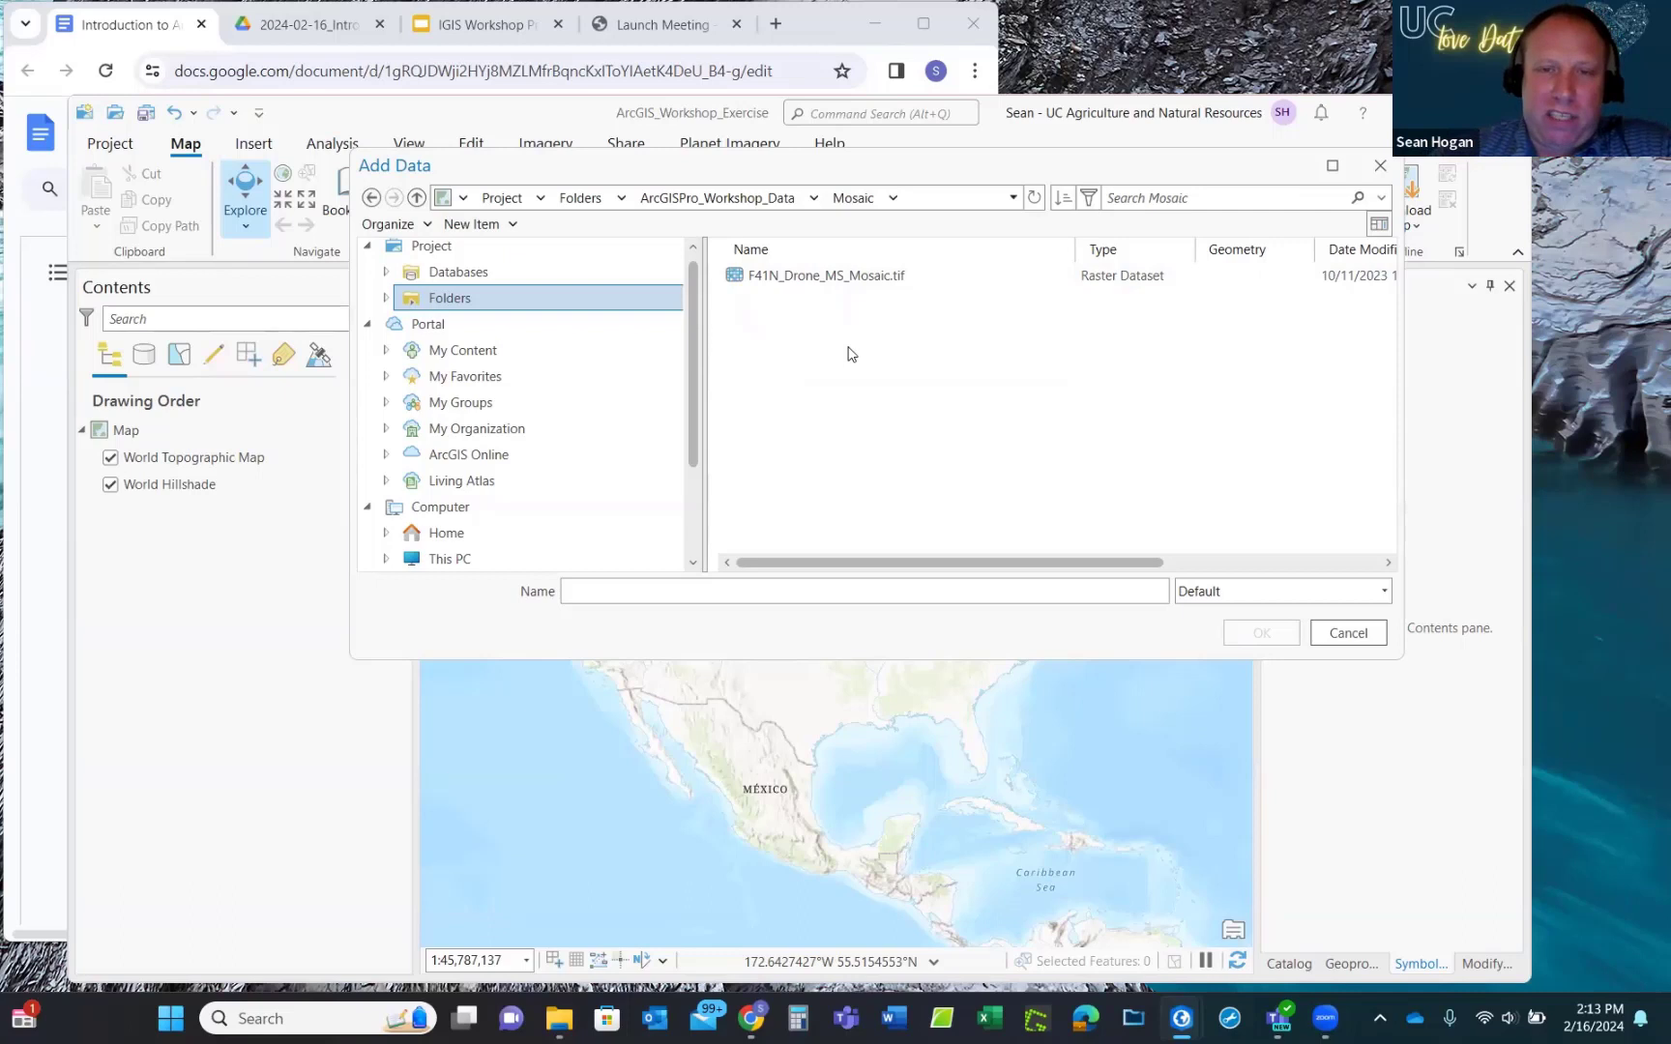
# Look inside F41N_Drone_MS_Mosaic.tif to examine its individual raster bands, from blue to near infrared.
pyautogui.doubleClick(818, 277)
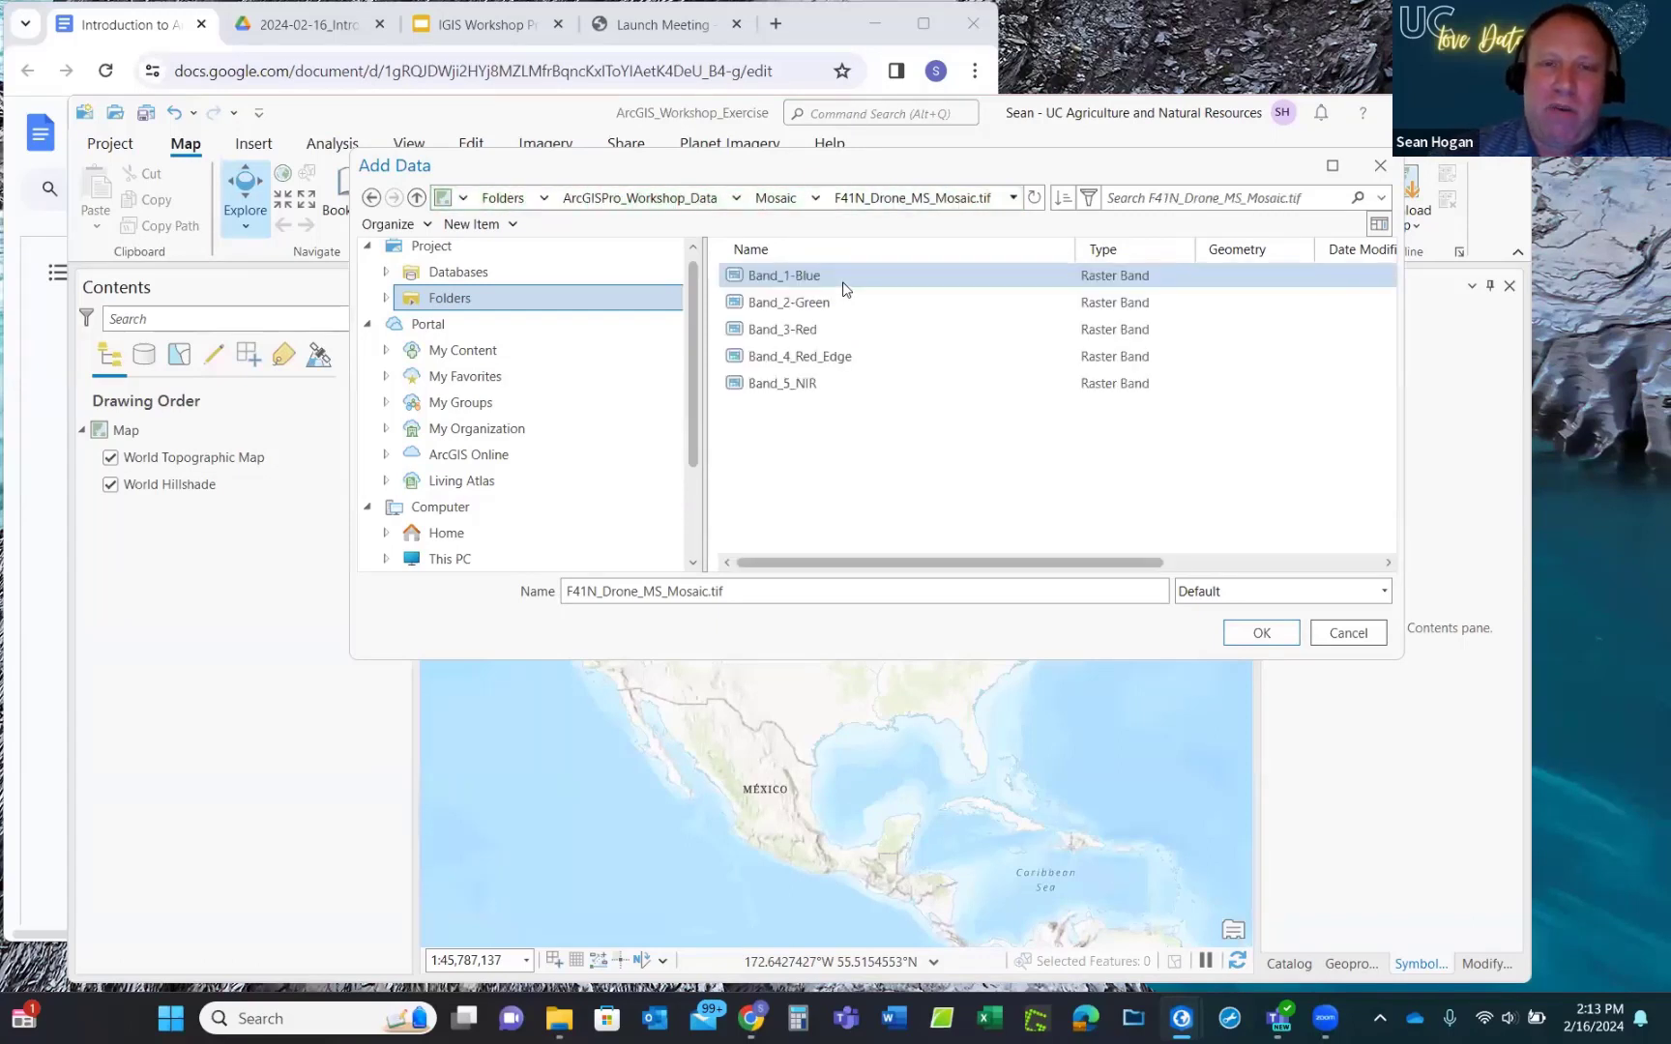
pyautogui.click(809, 384)
pyautogui.click(791, 280)
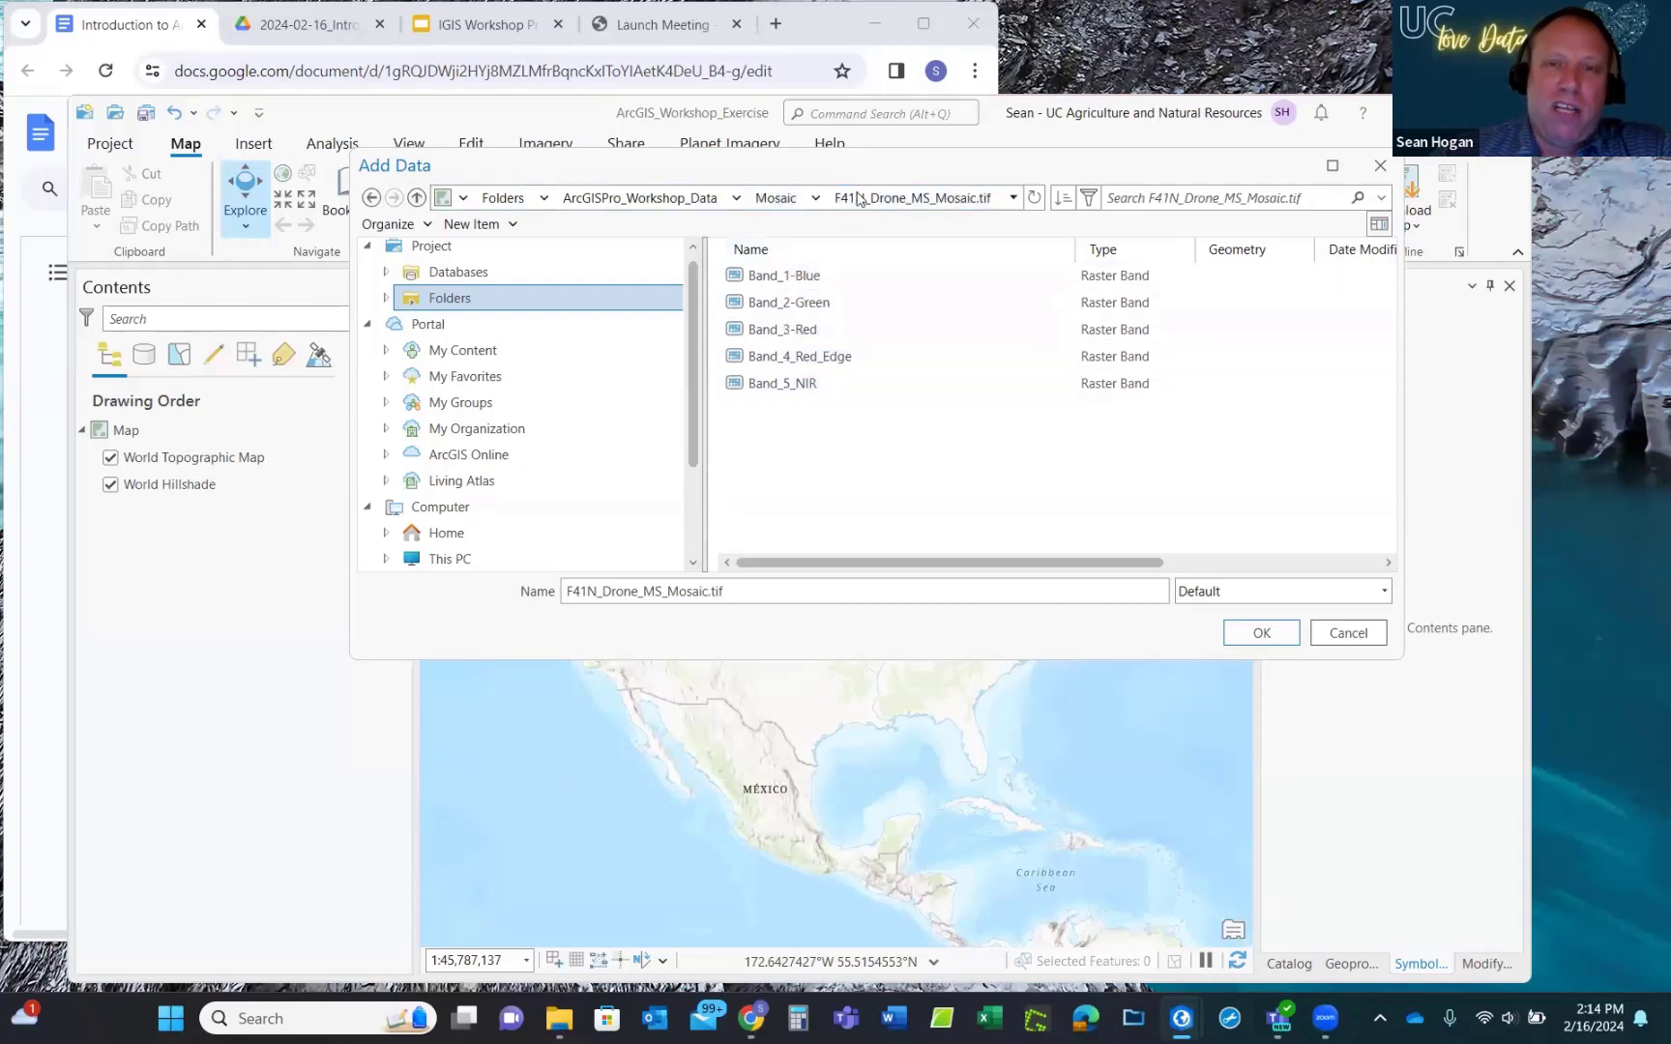
# Return to the Mosaic folder and add the whole F41N_Drone_MS_Mosaic.tif raster to the map.
pyautogui.click(778, 198)
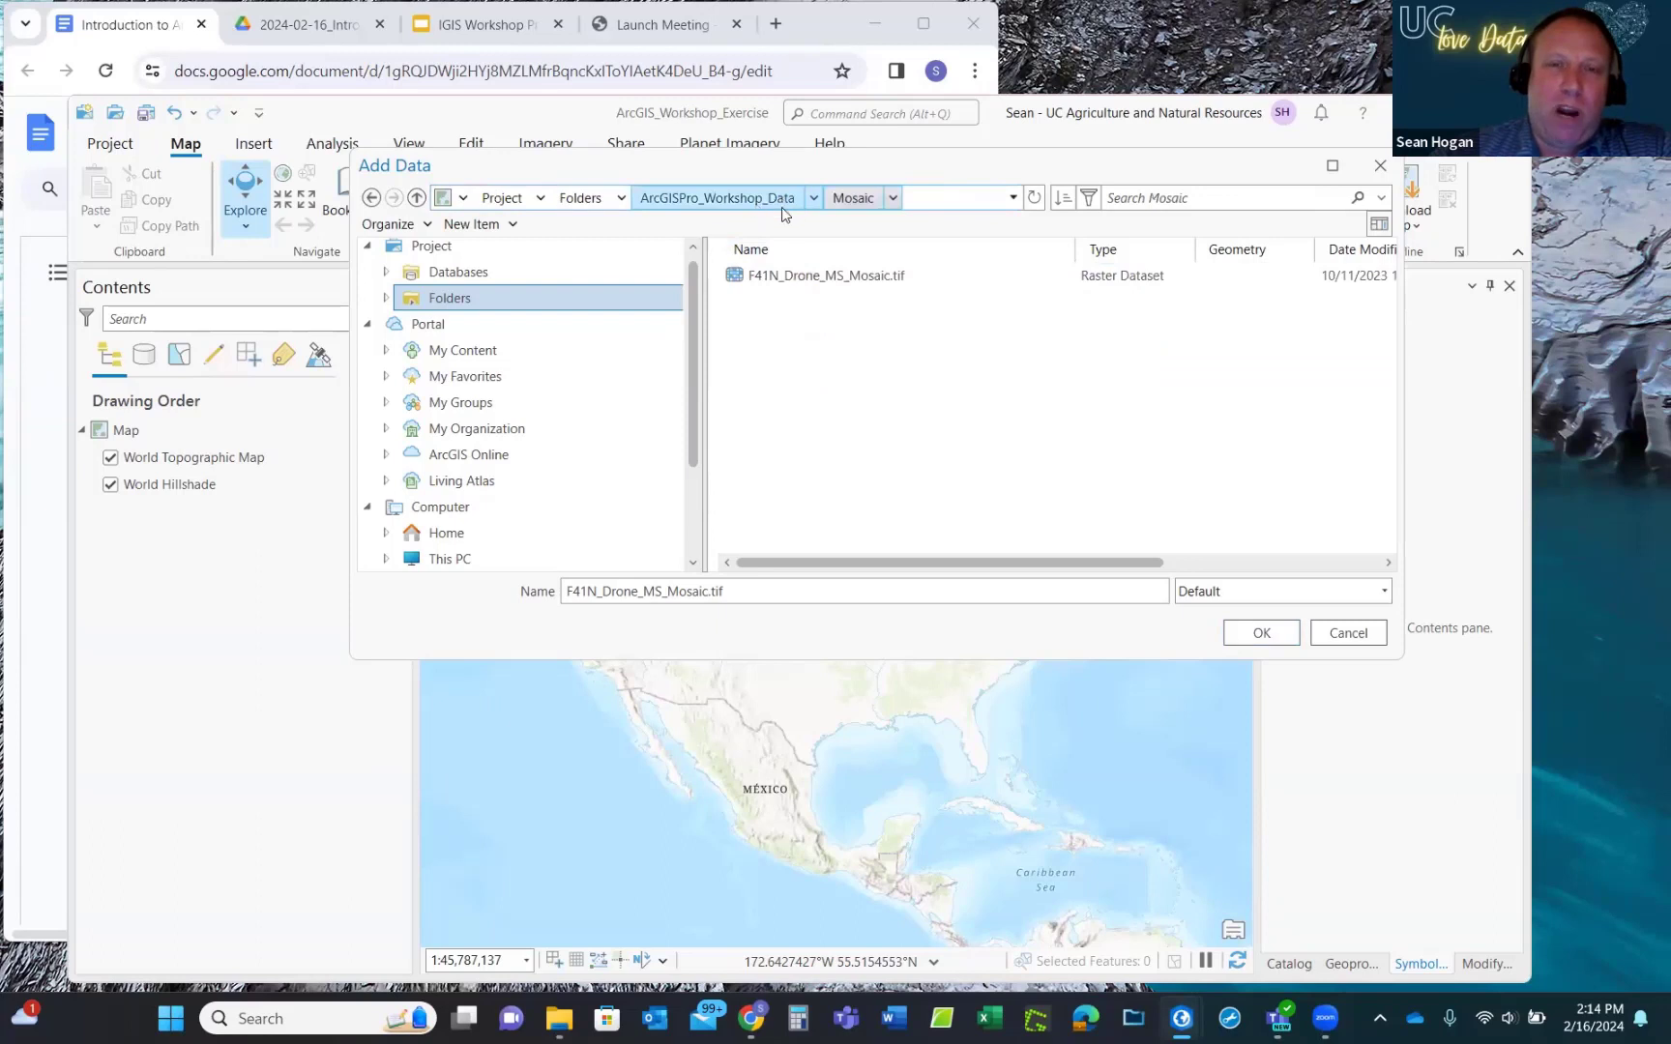
pyautogui.click(810, 275)
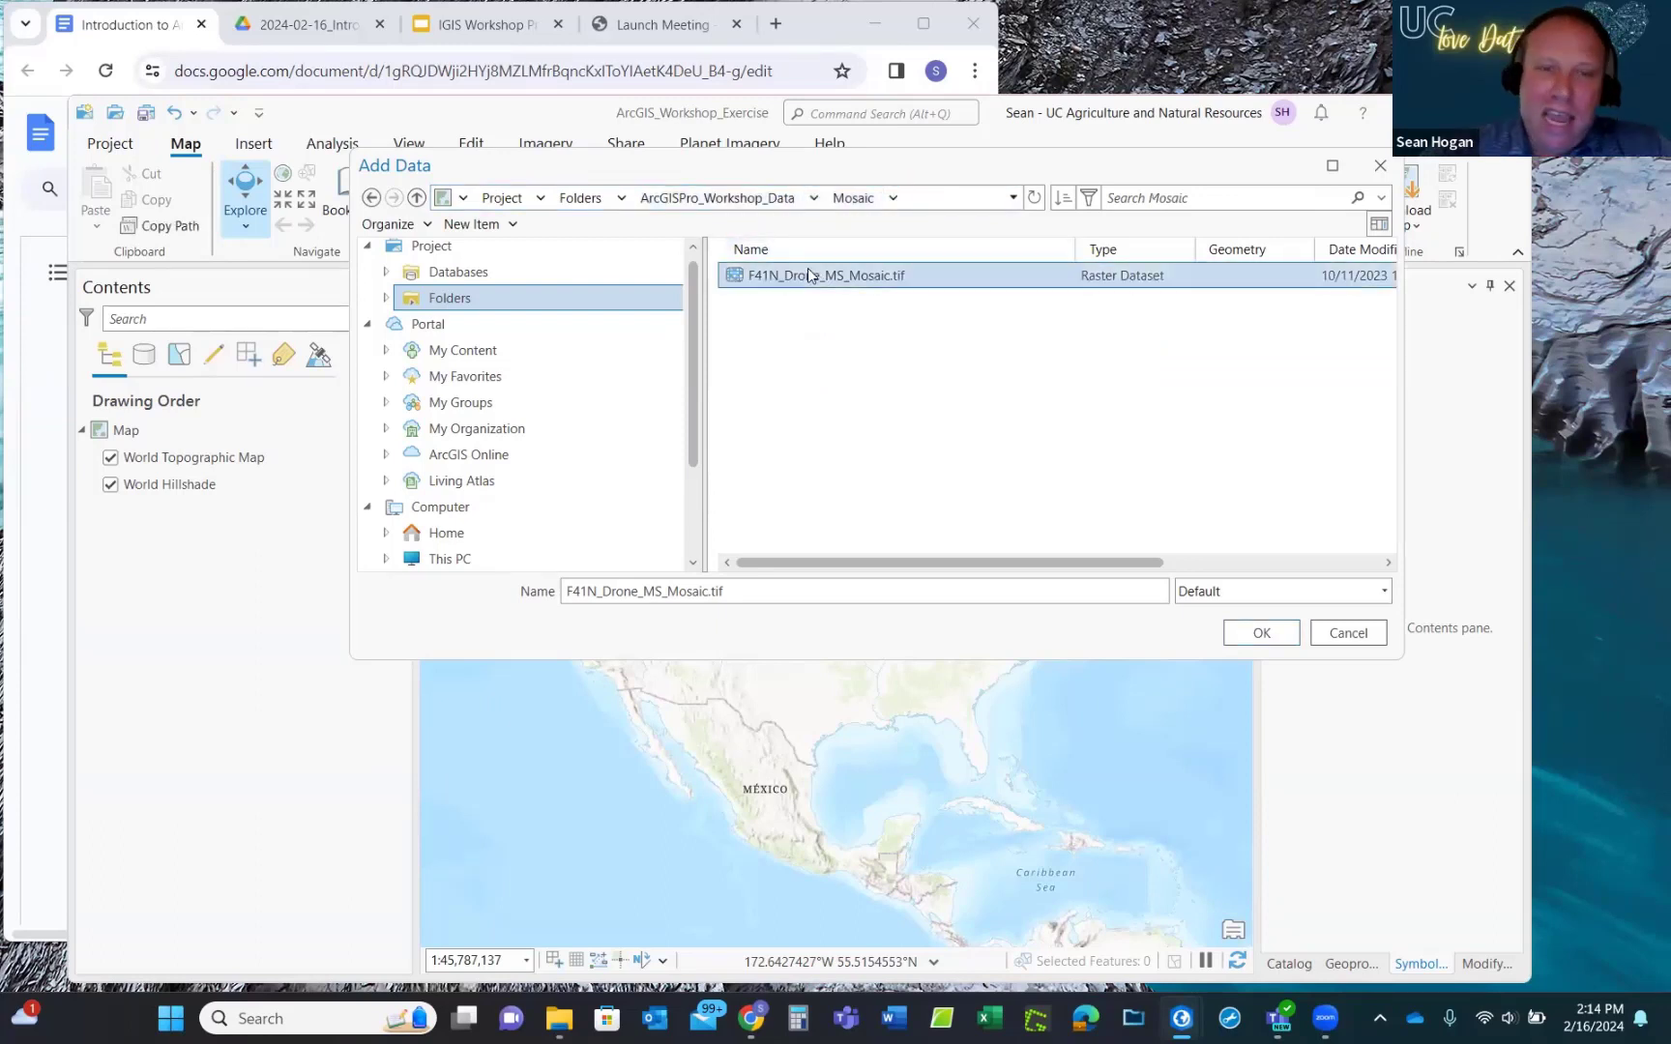
pyautogui.click(1257, 635)
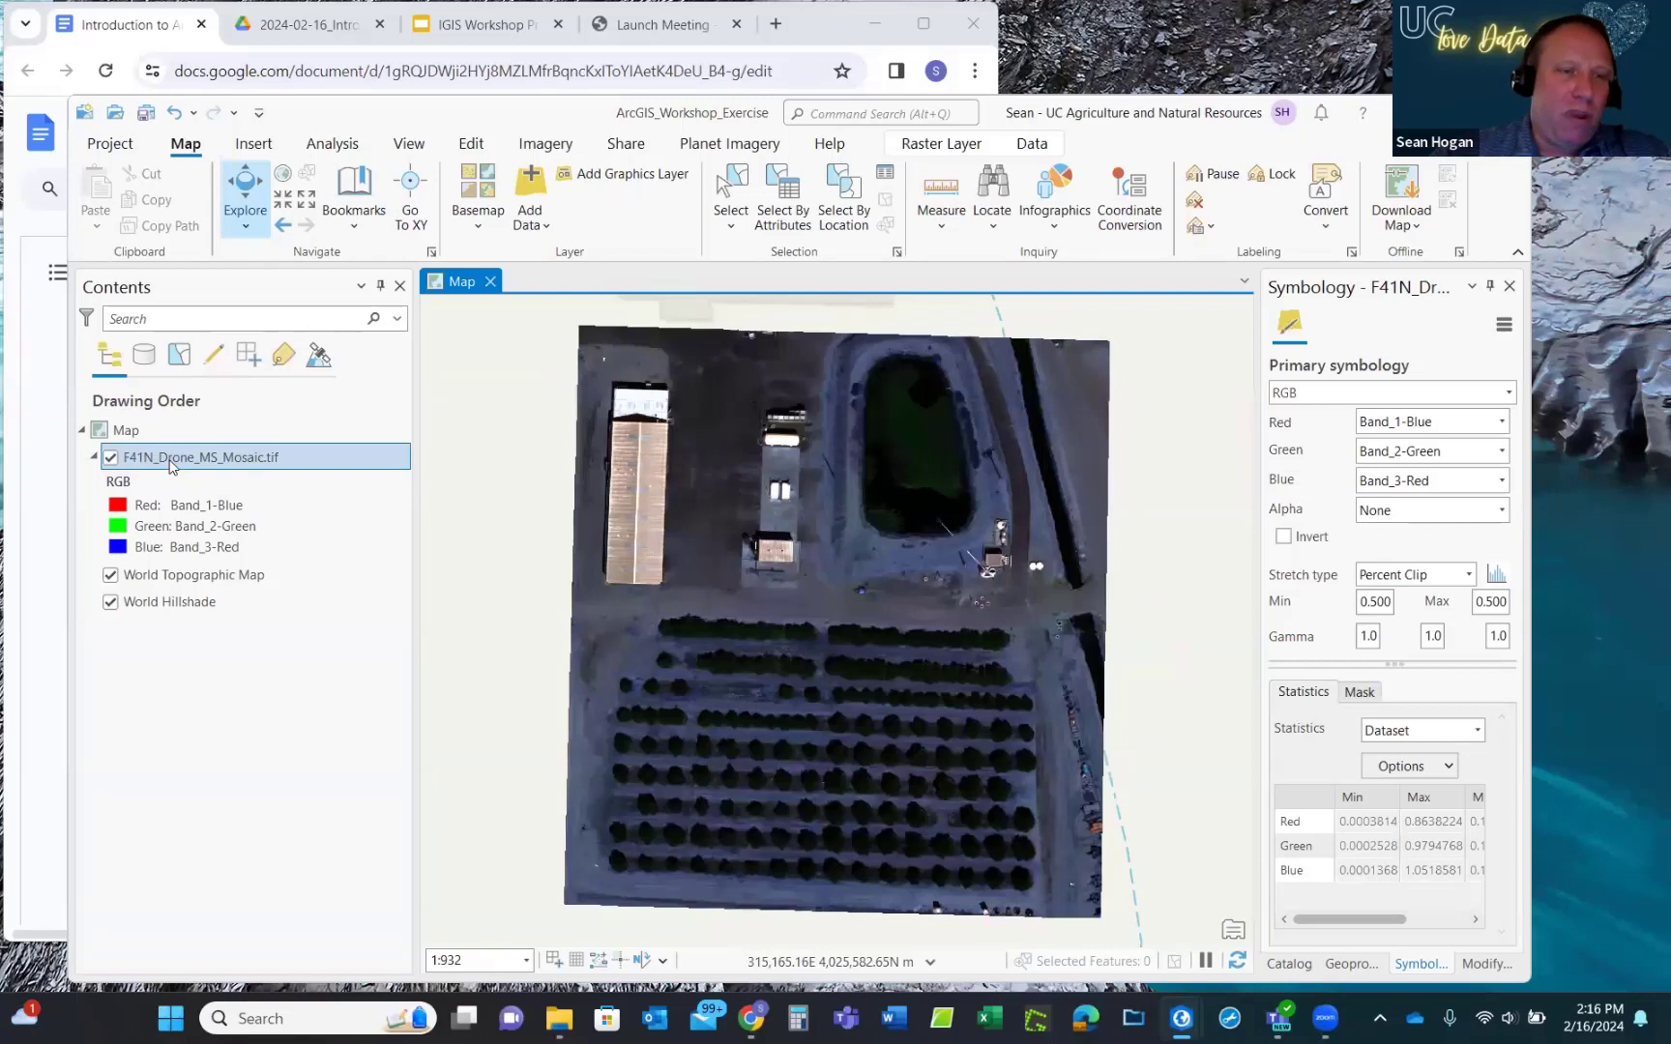
# Examine the data source and spatial reference of F41N_Drone_MS_Mosaic.tif in its layer properties, closing them without changes.
pyautogui.rightClick(178, 464)
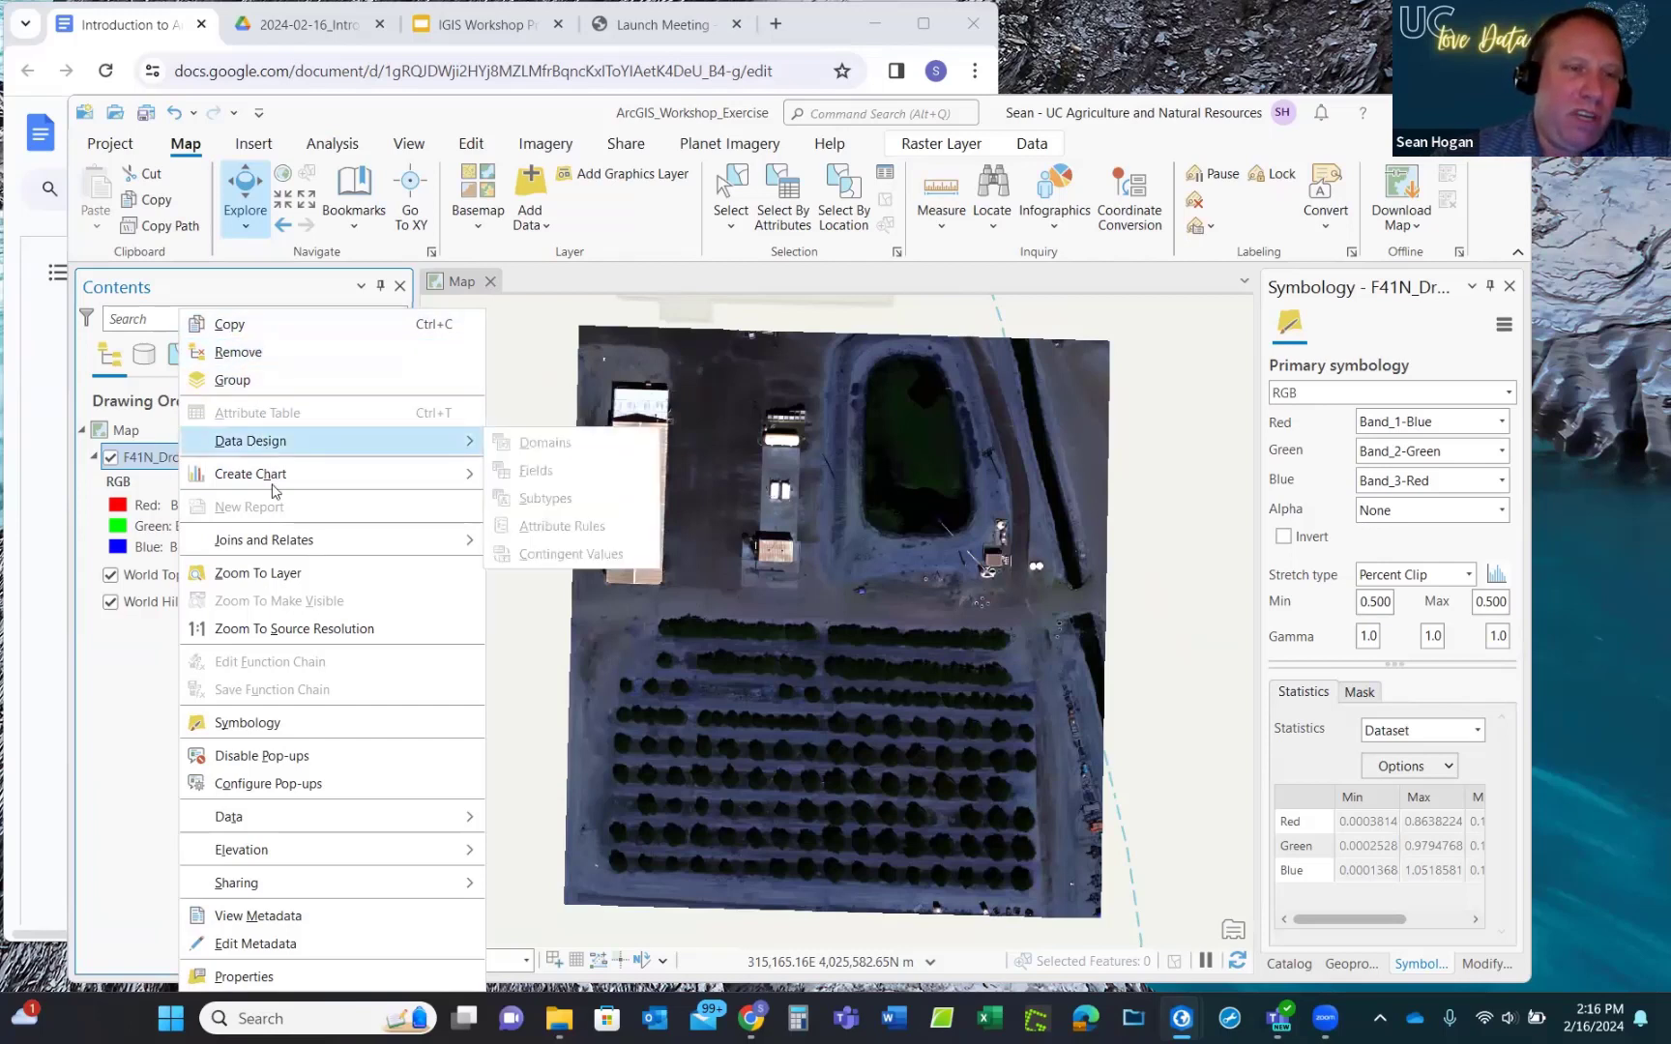
pyautogui.moveTo(304, 529)
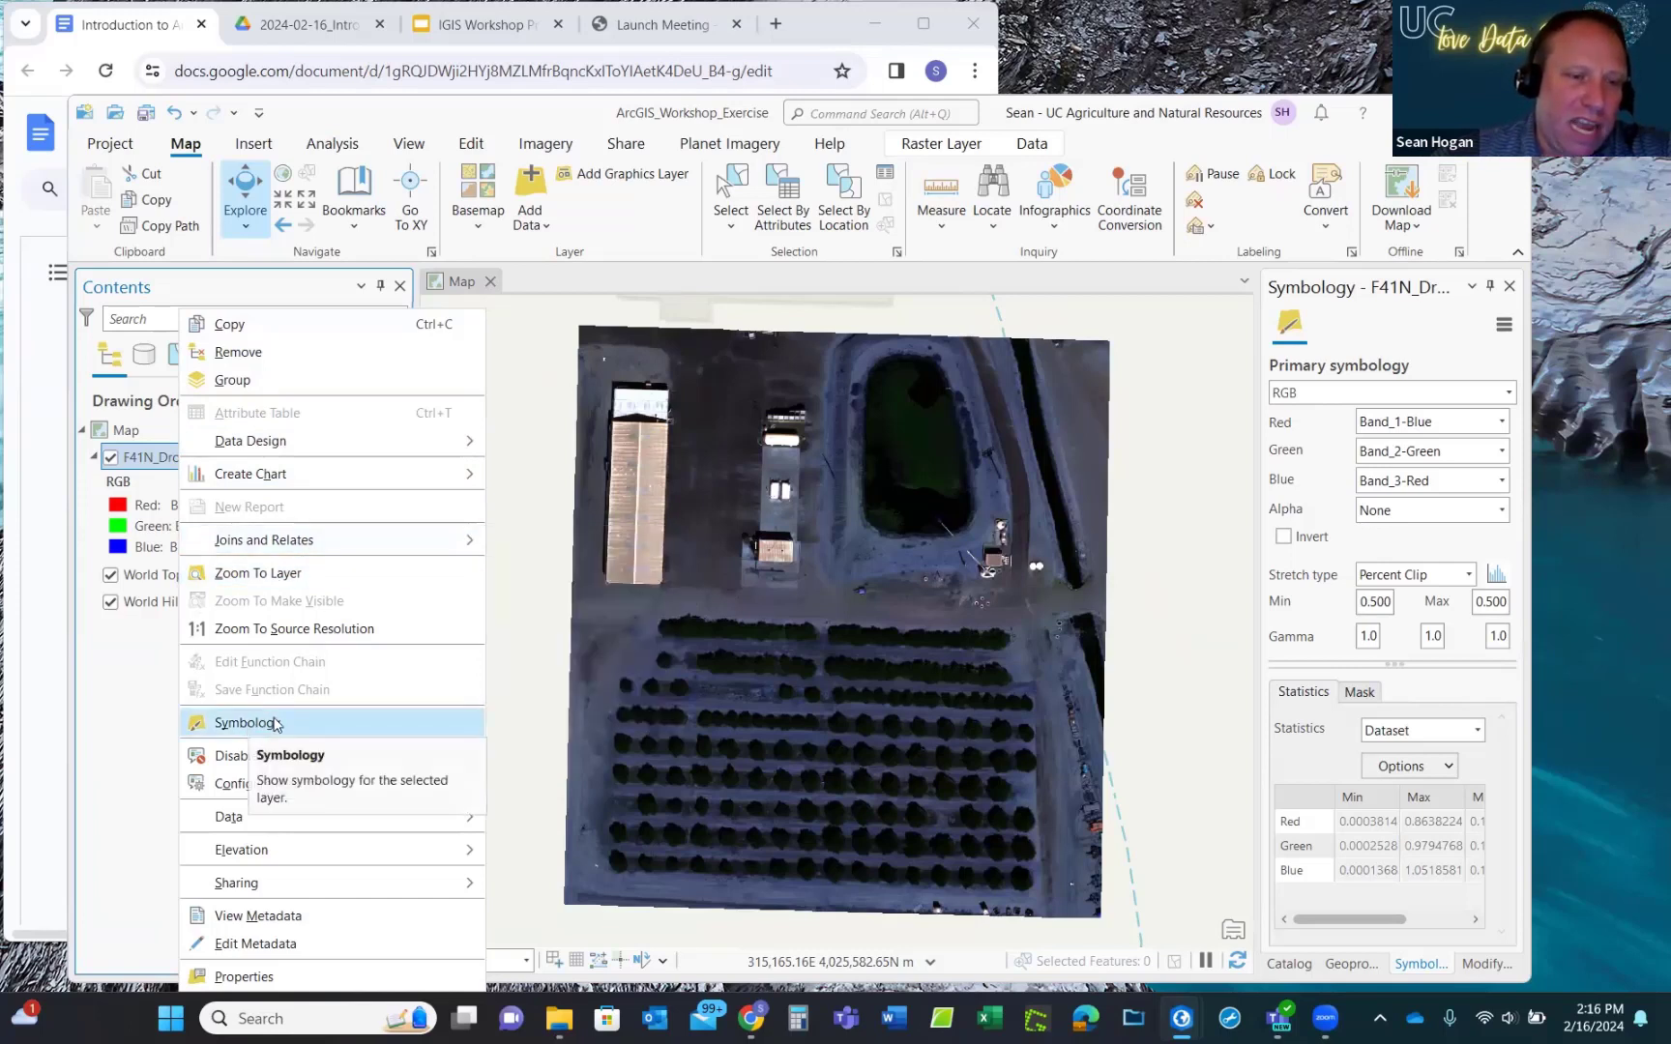
pyautogui.click(243, 977)
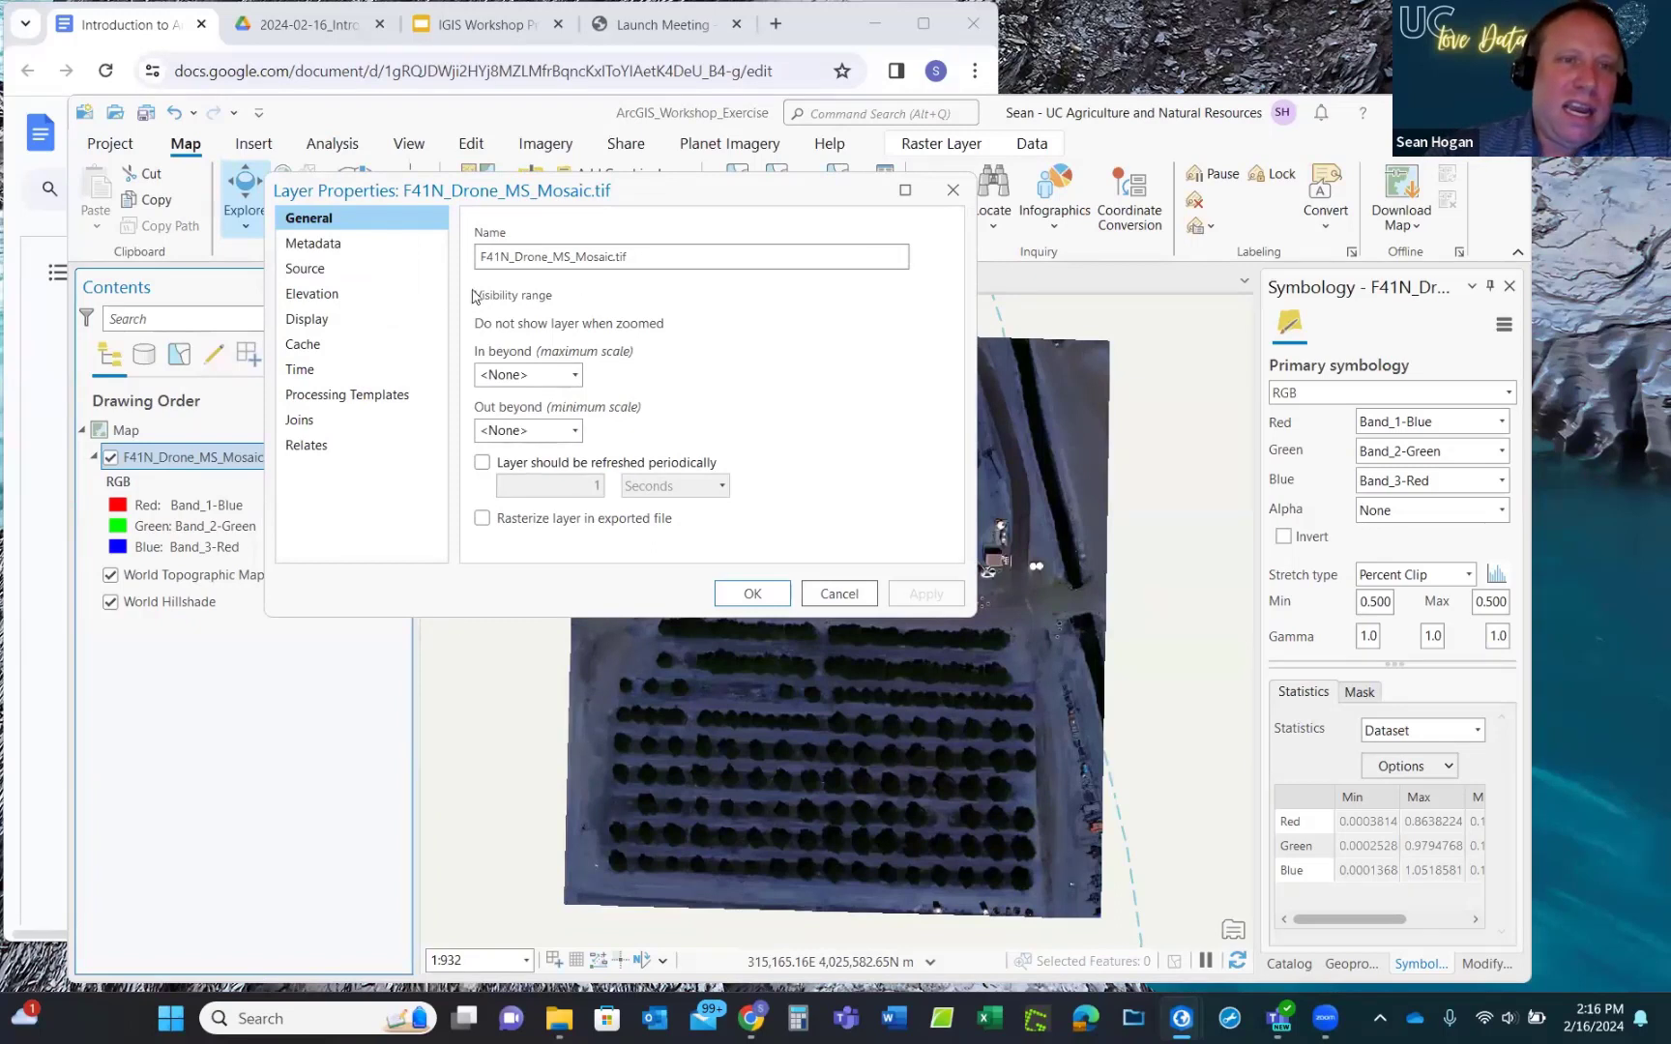
pyautogui.click(313, 278)
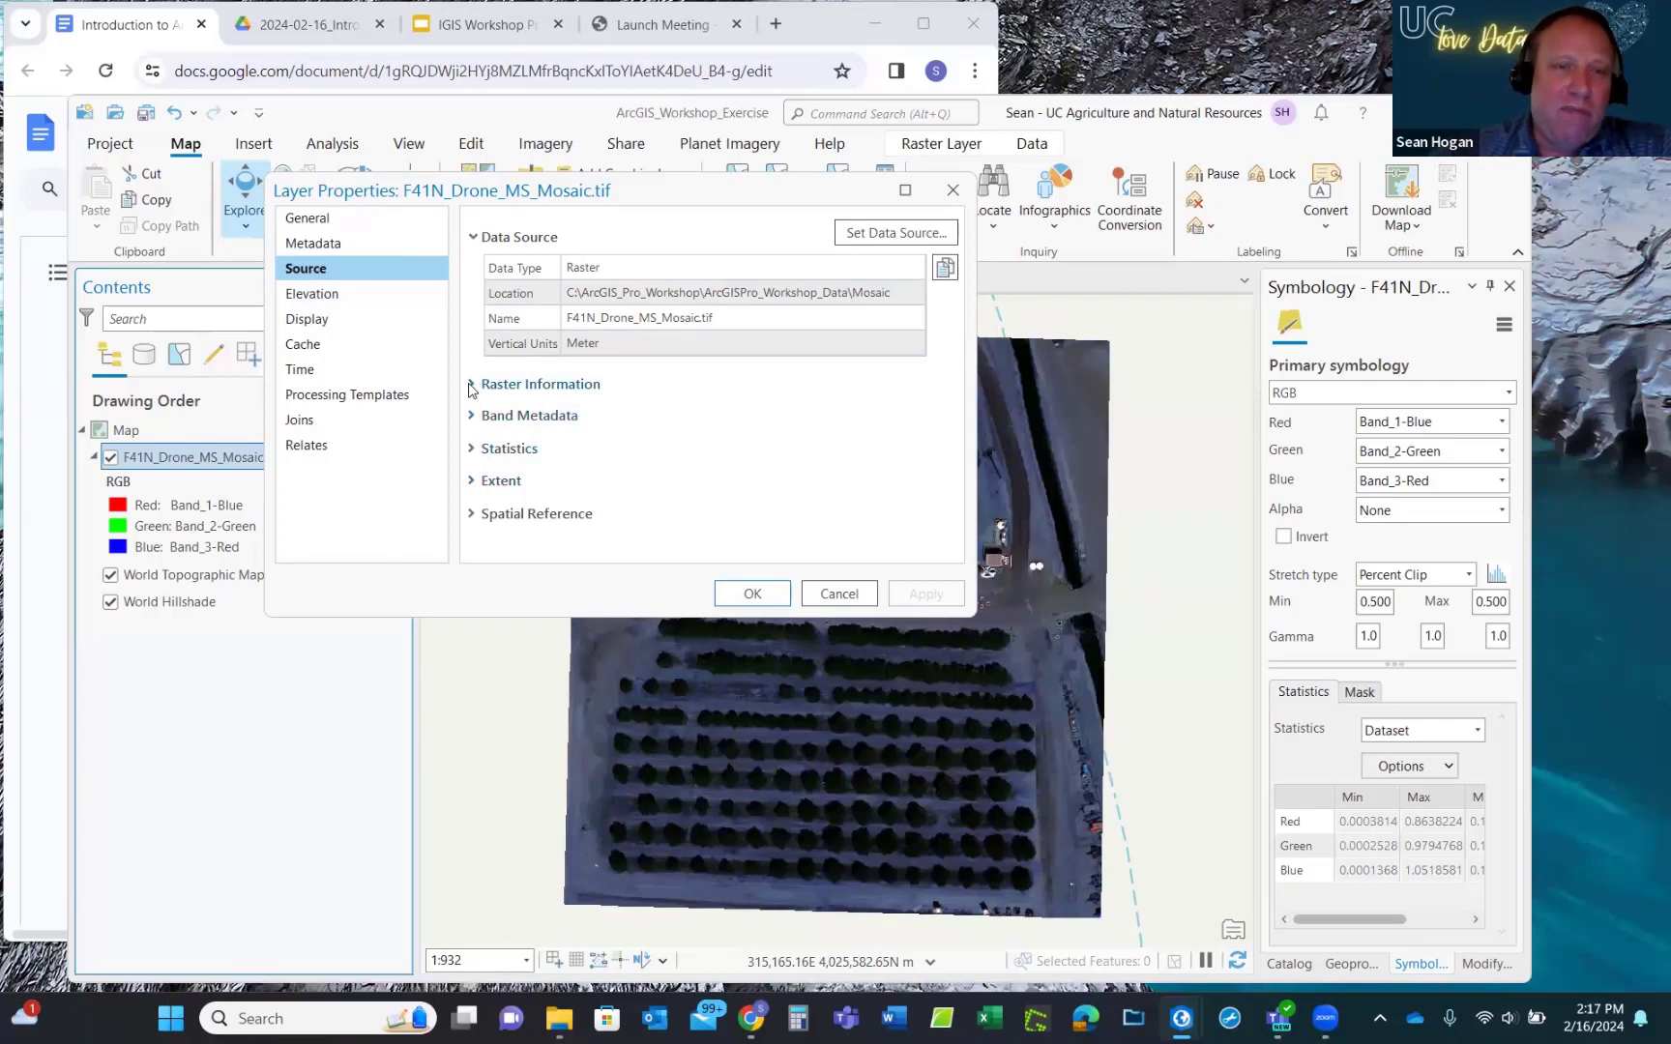
pyautogui.click(472, 515)
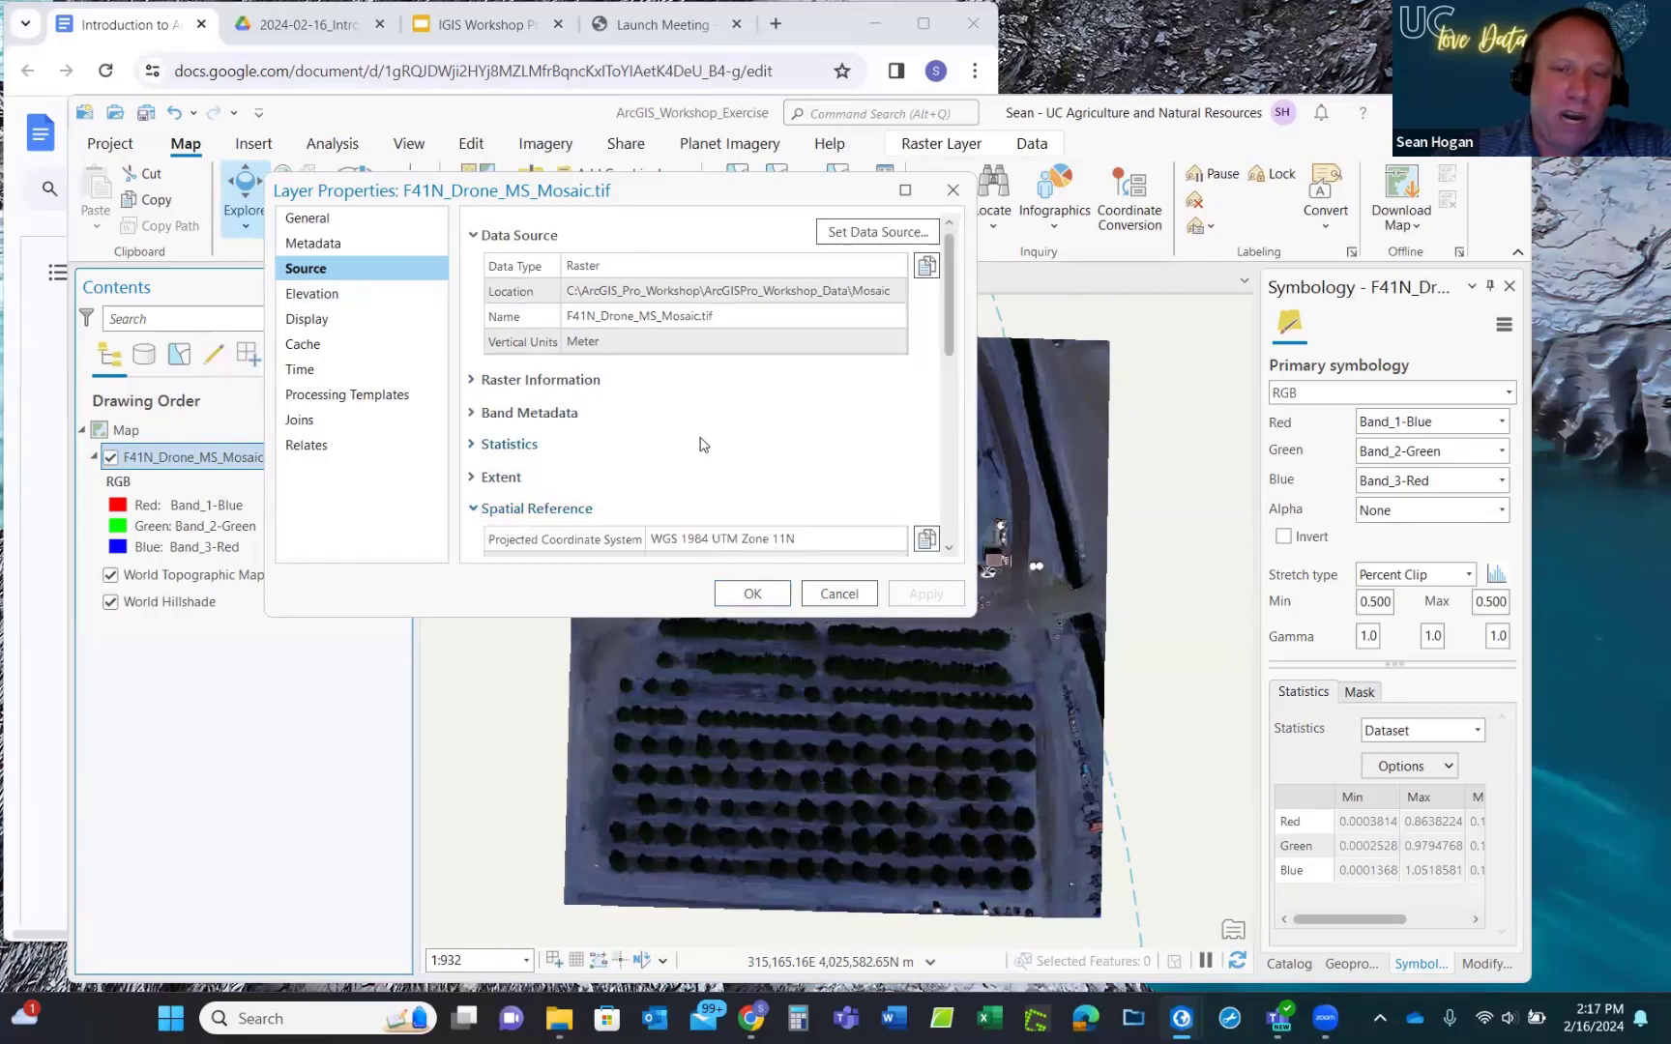
pyautogui.scroll(-2, 732, 420)
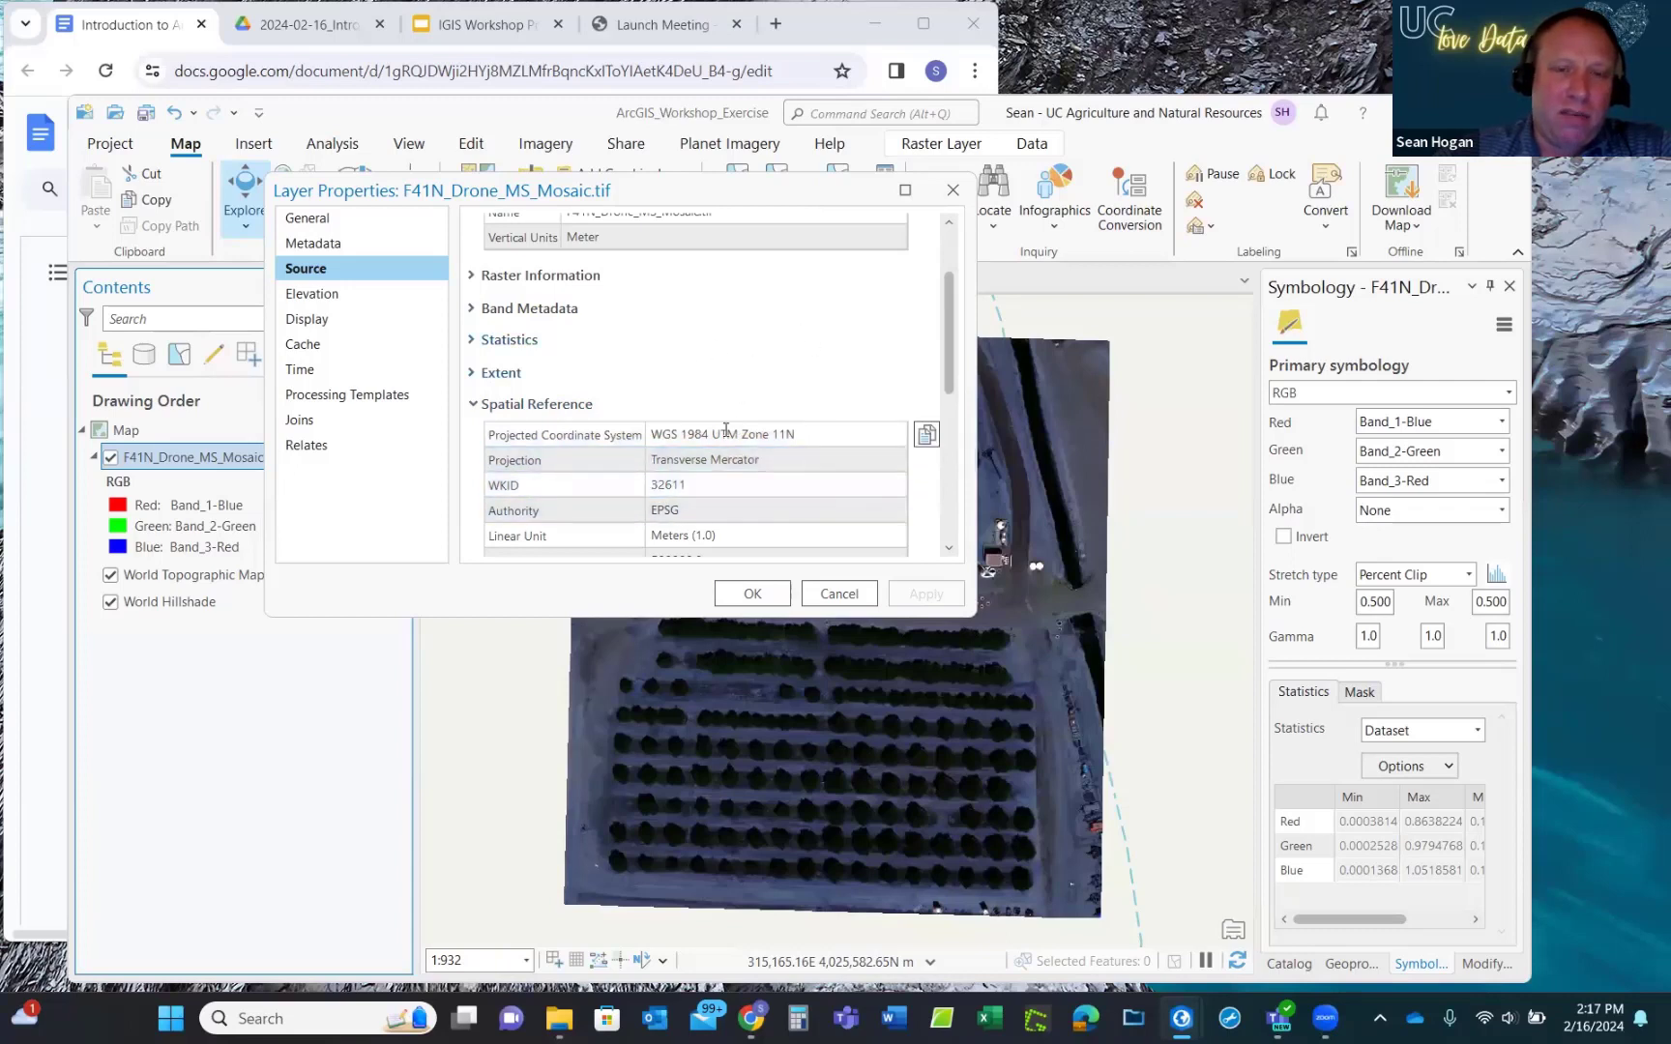
pyautogui.scroll(2, 731, 444)
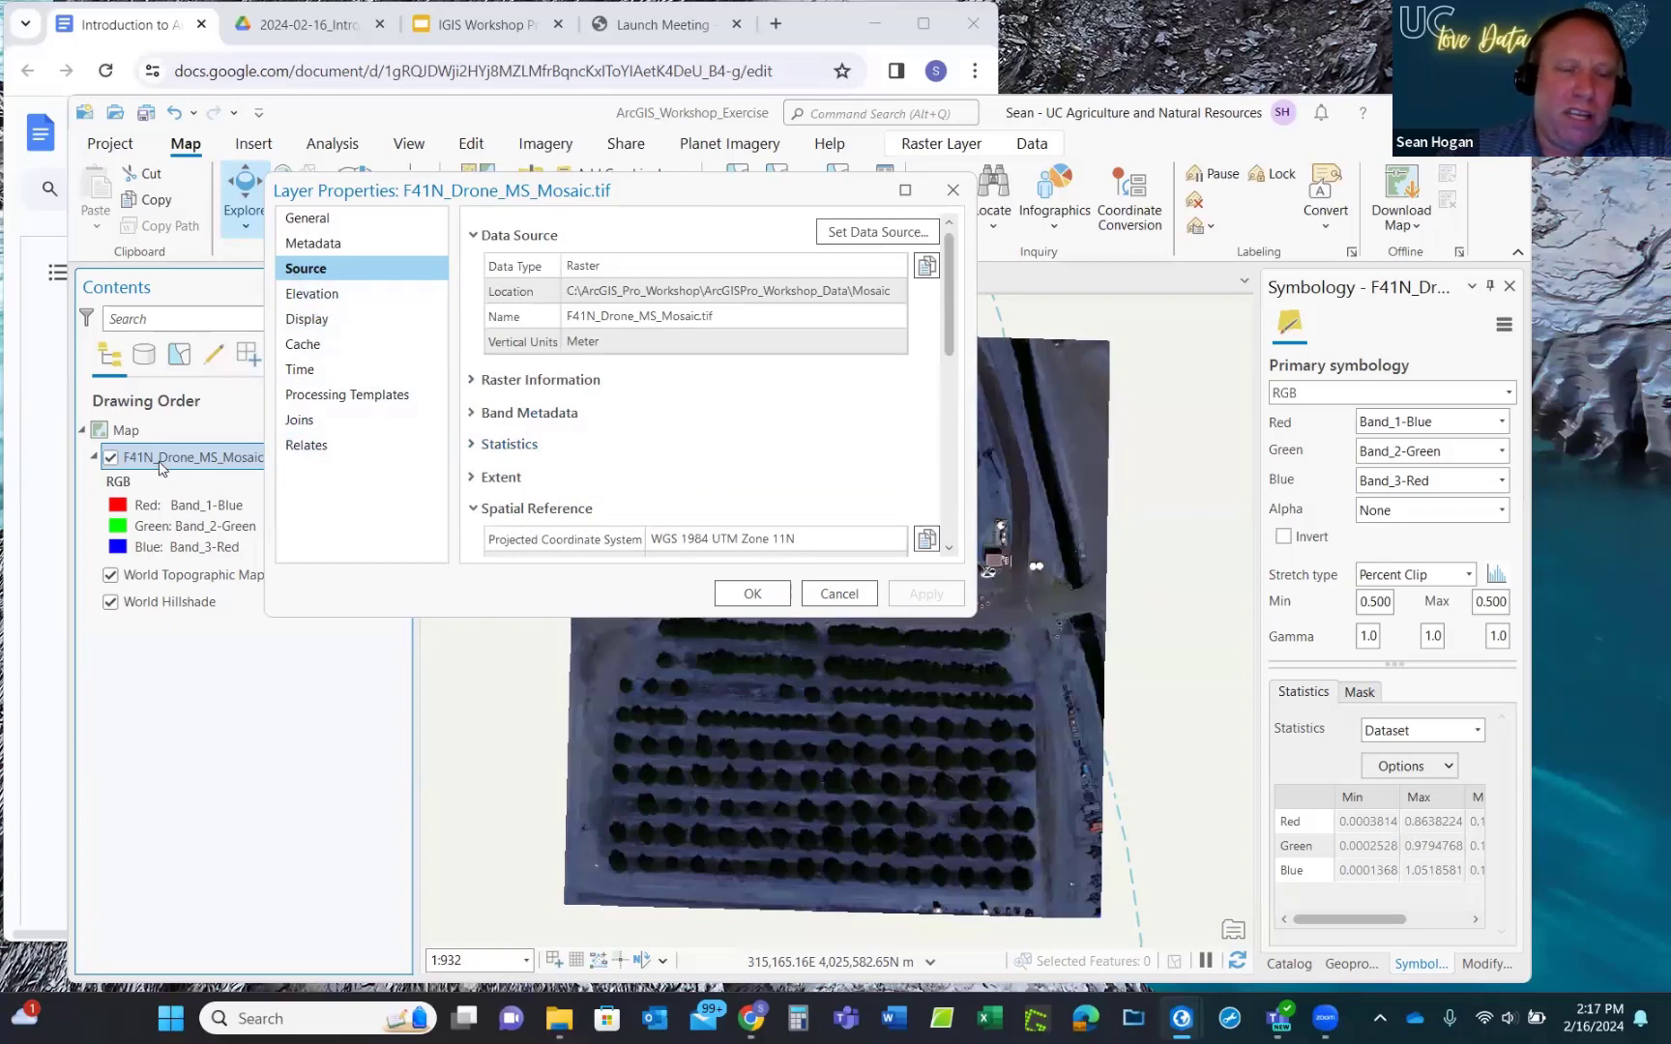
pyautogui.click(951, 191)
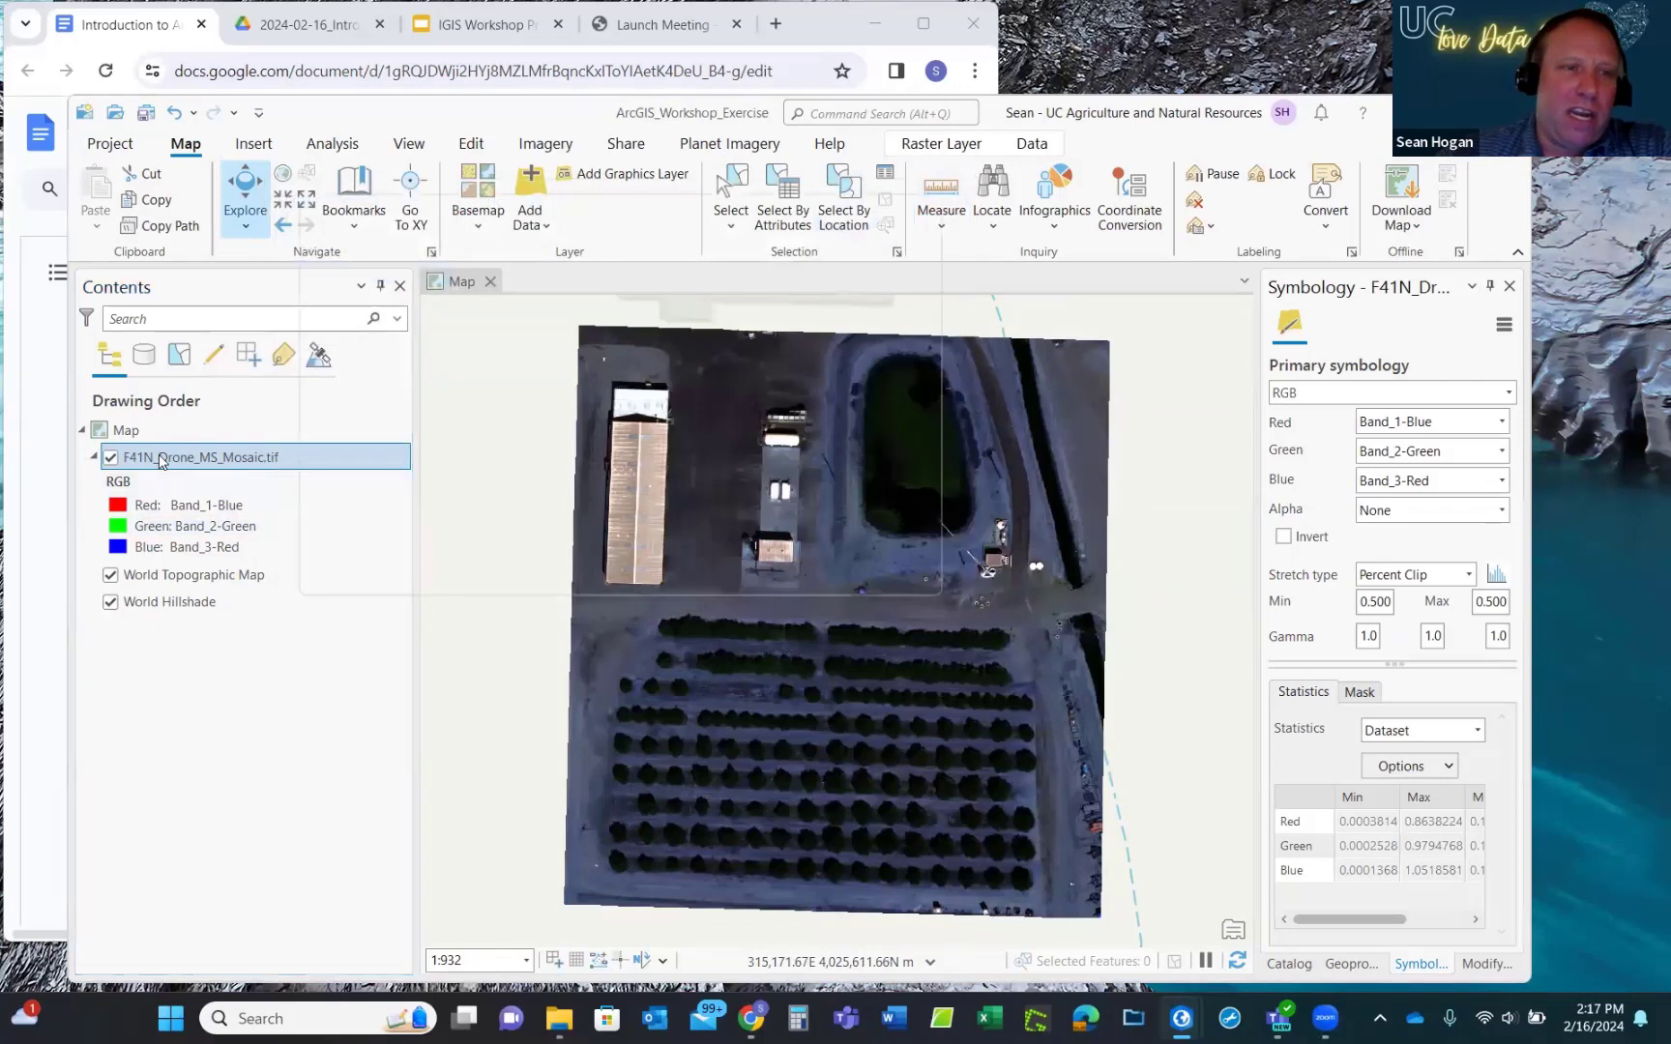
pyautogui.doubleClick(162, 461)
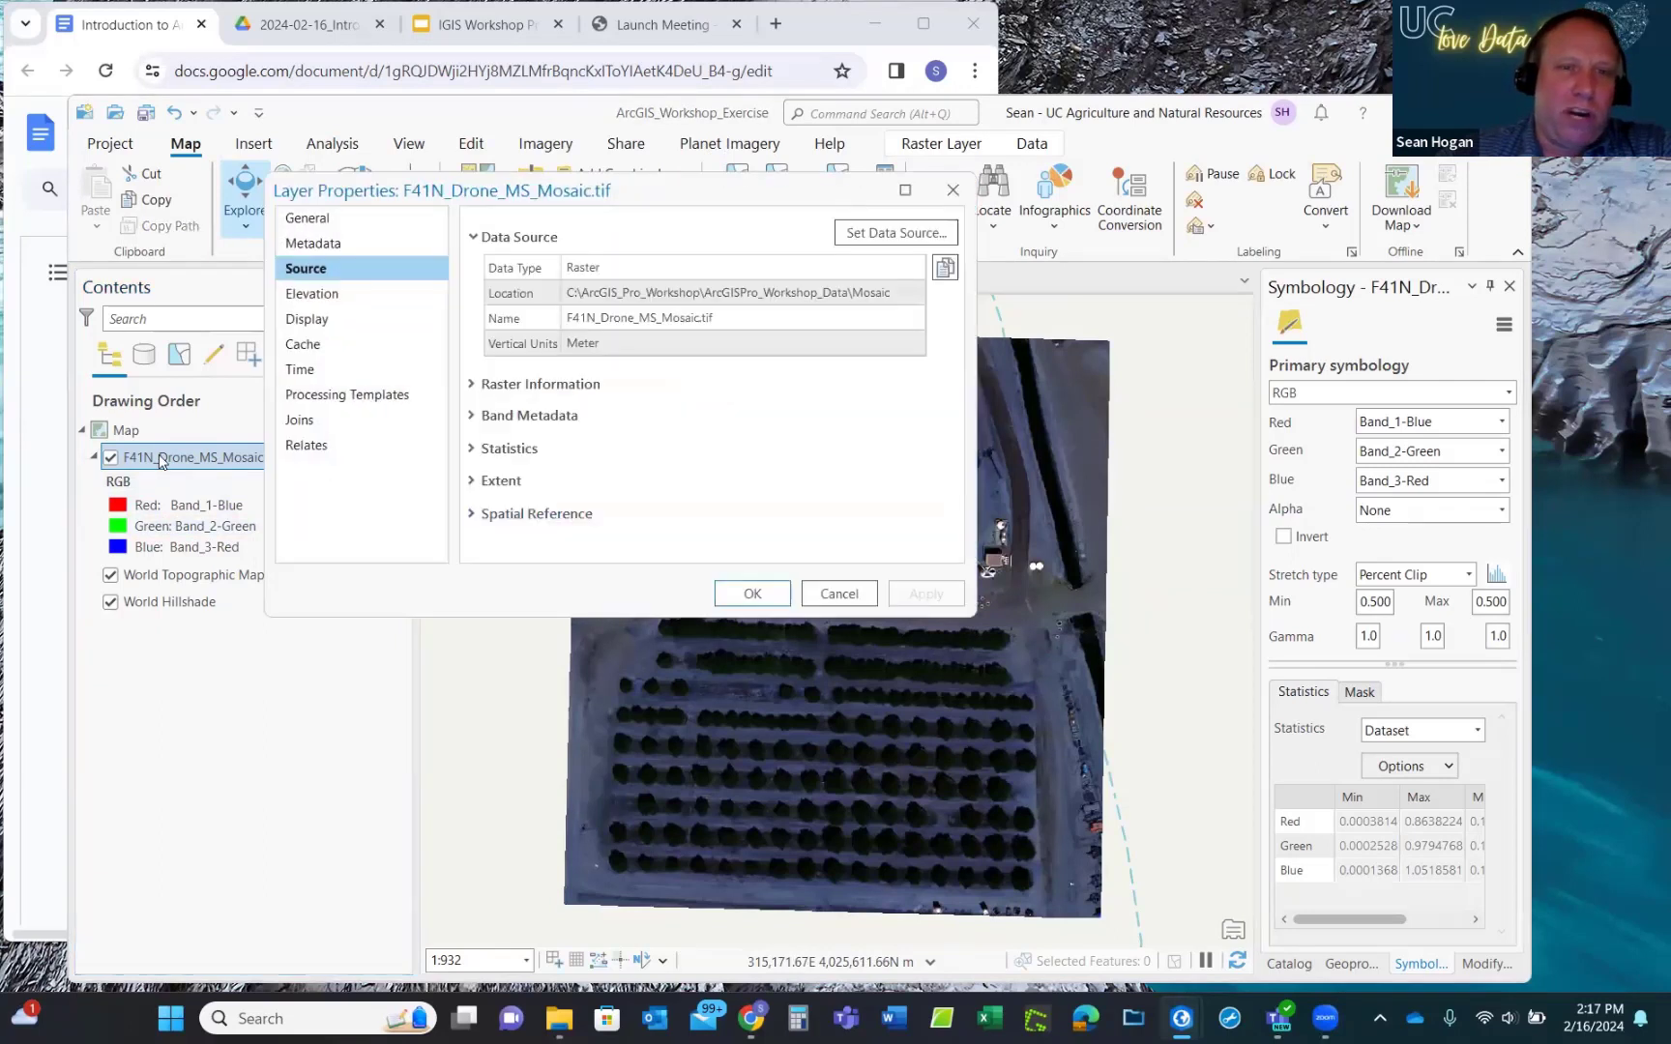
pyautogui.click(955, 191)
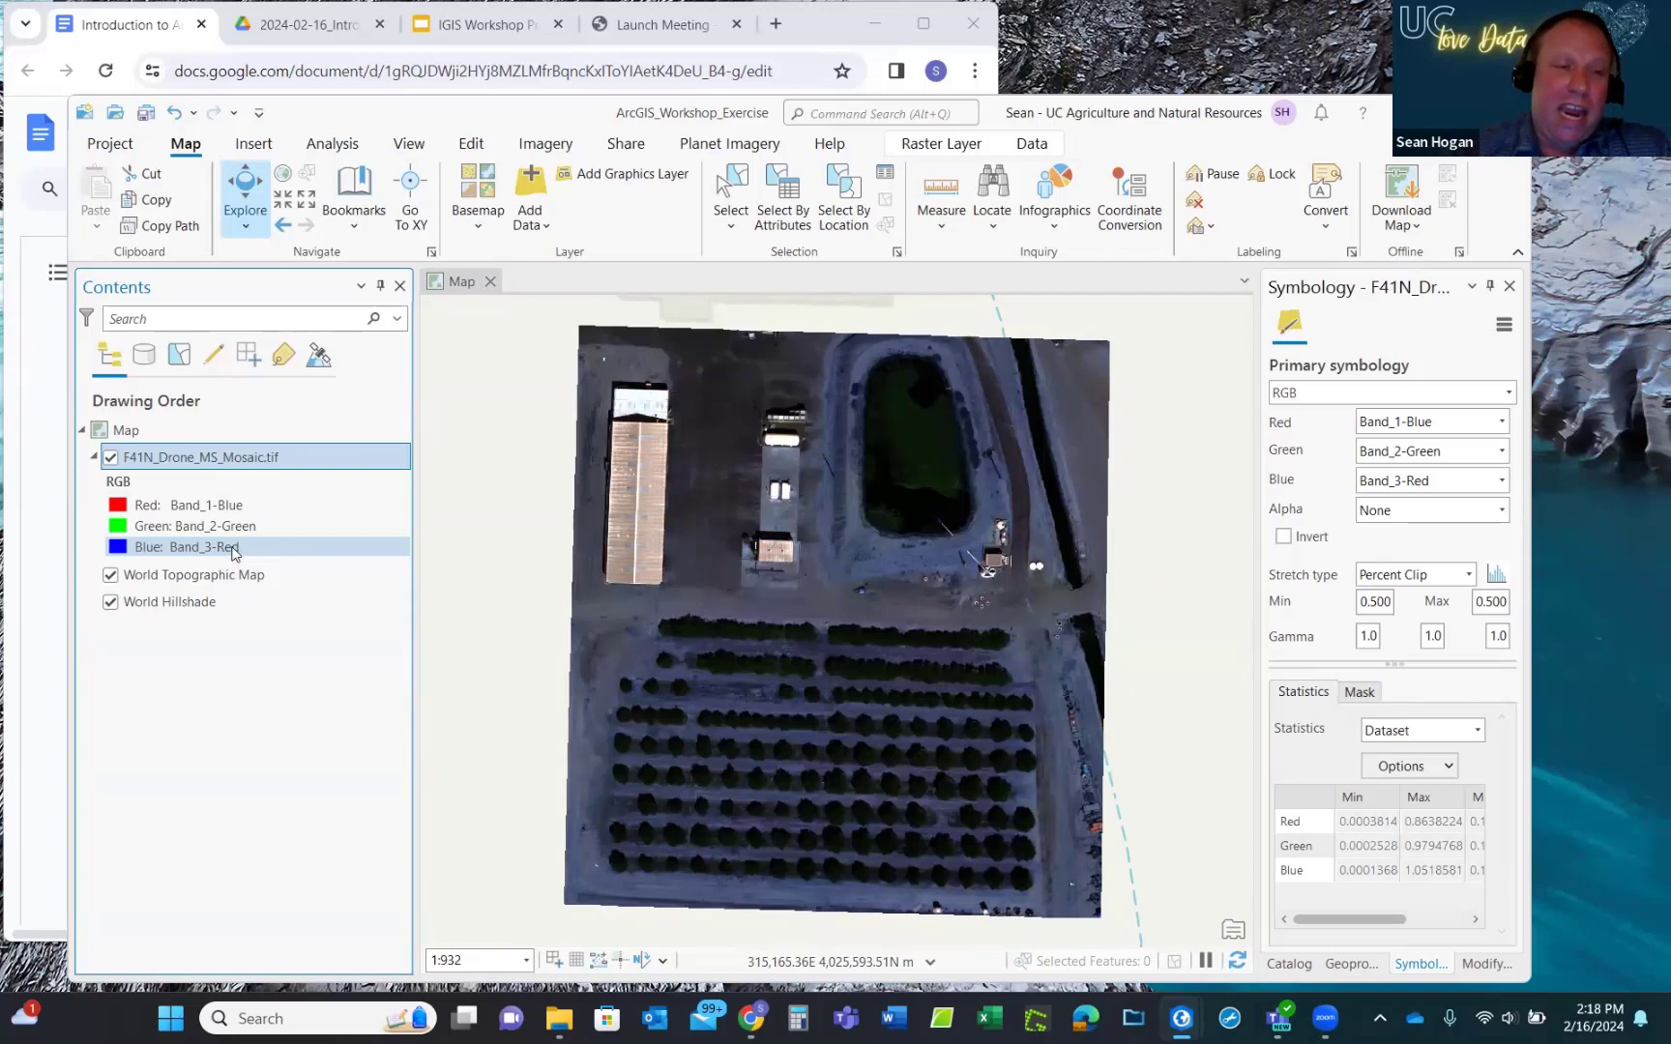
# Assign Band_3-Red to the mosaic's red channel and Band_1-Blue to its blue channel for a natural-colour display.
pyautogui.click(198, 507)
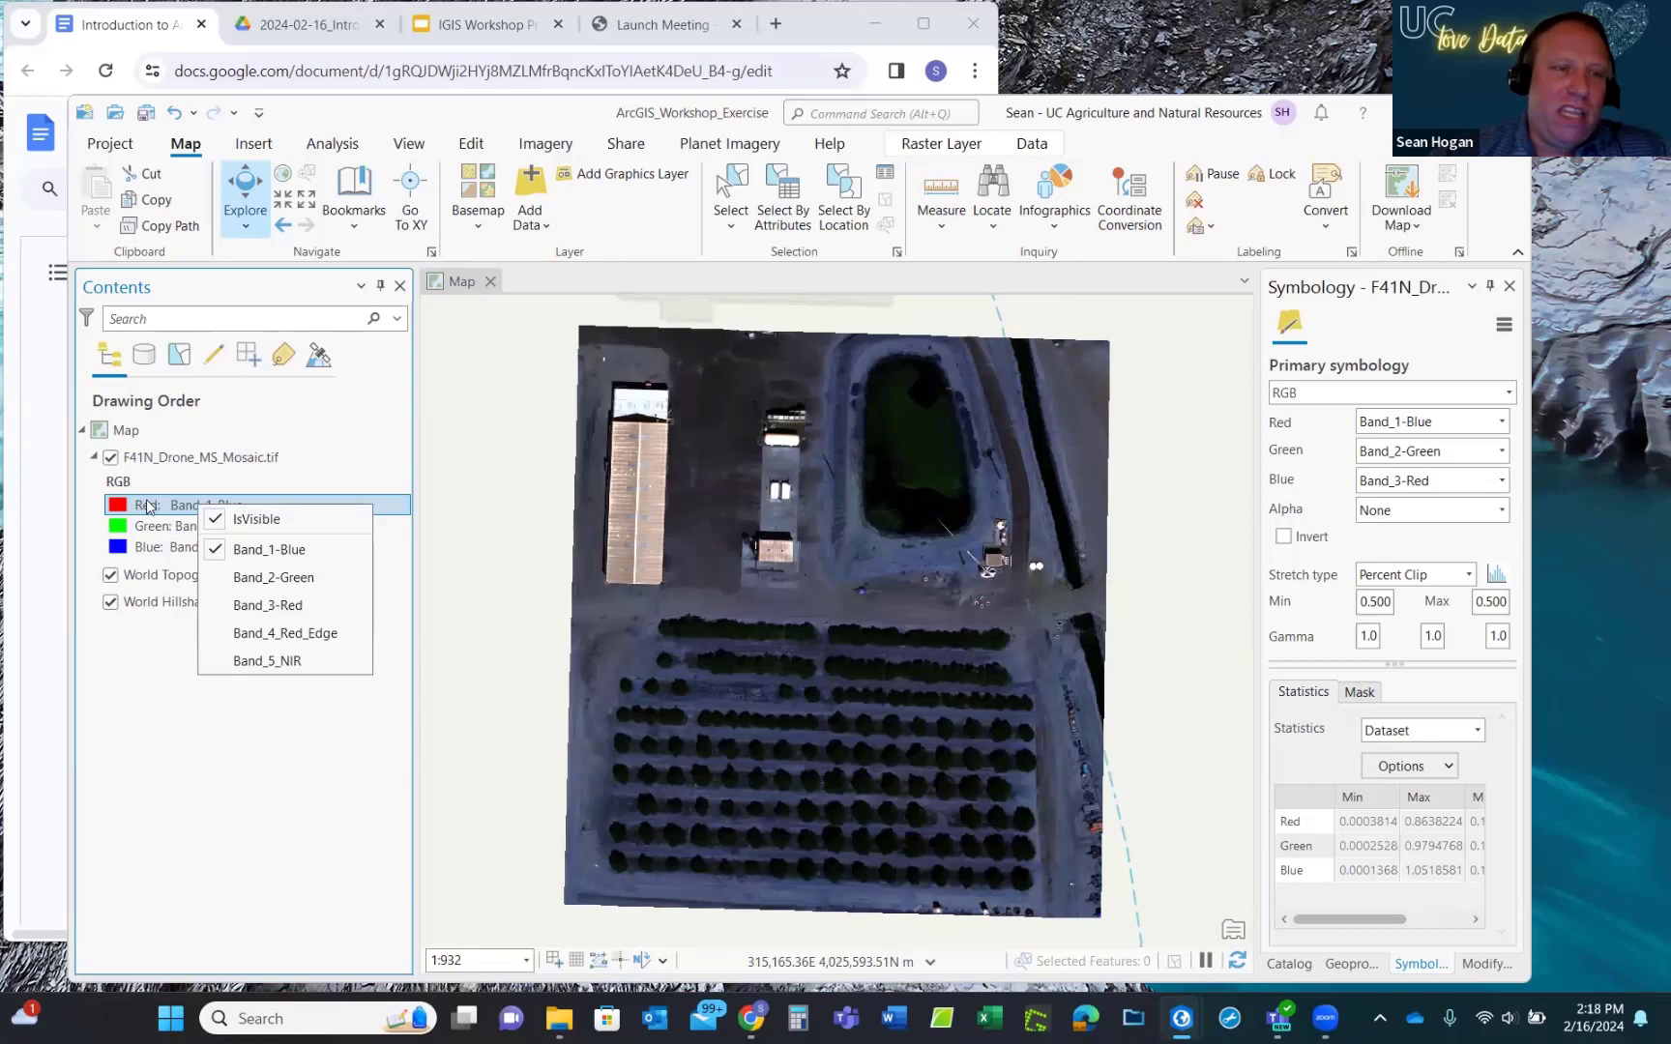
pyautogui.click(270, 603)
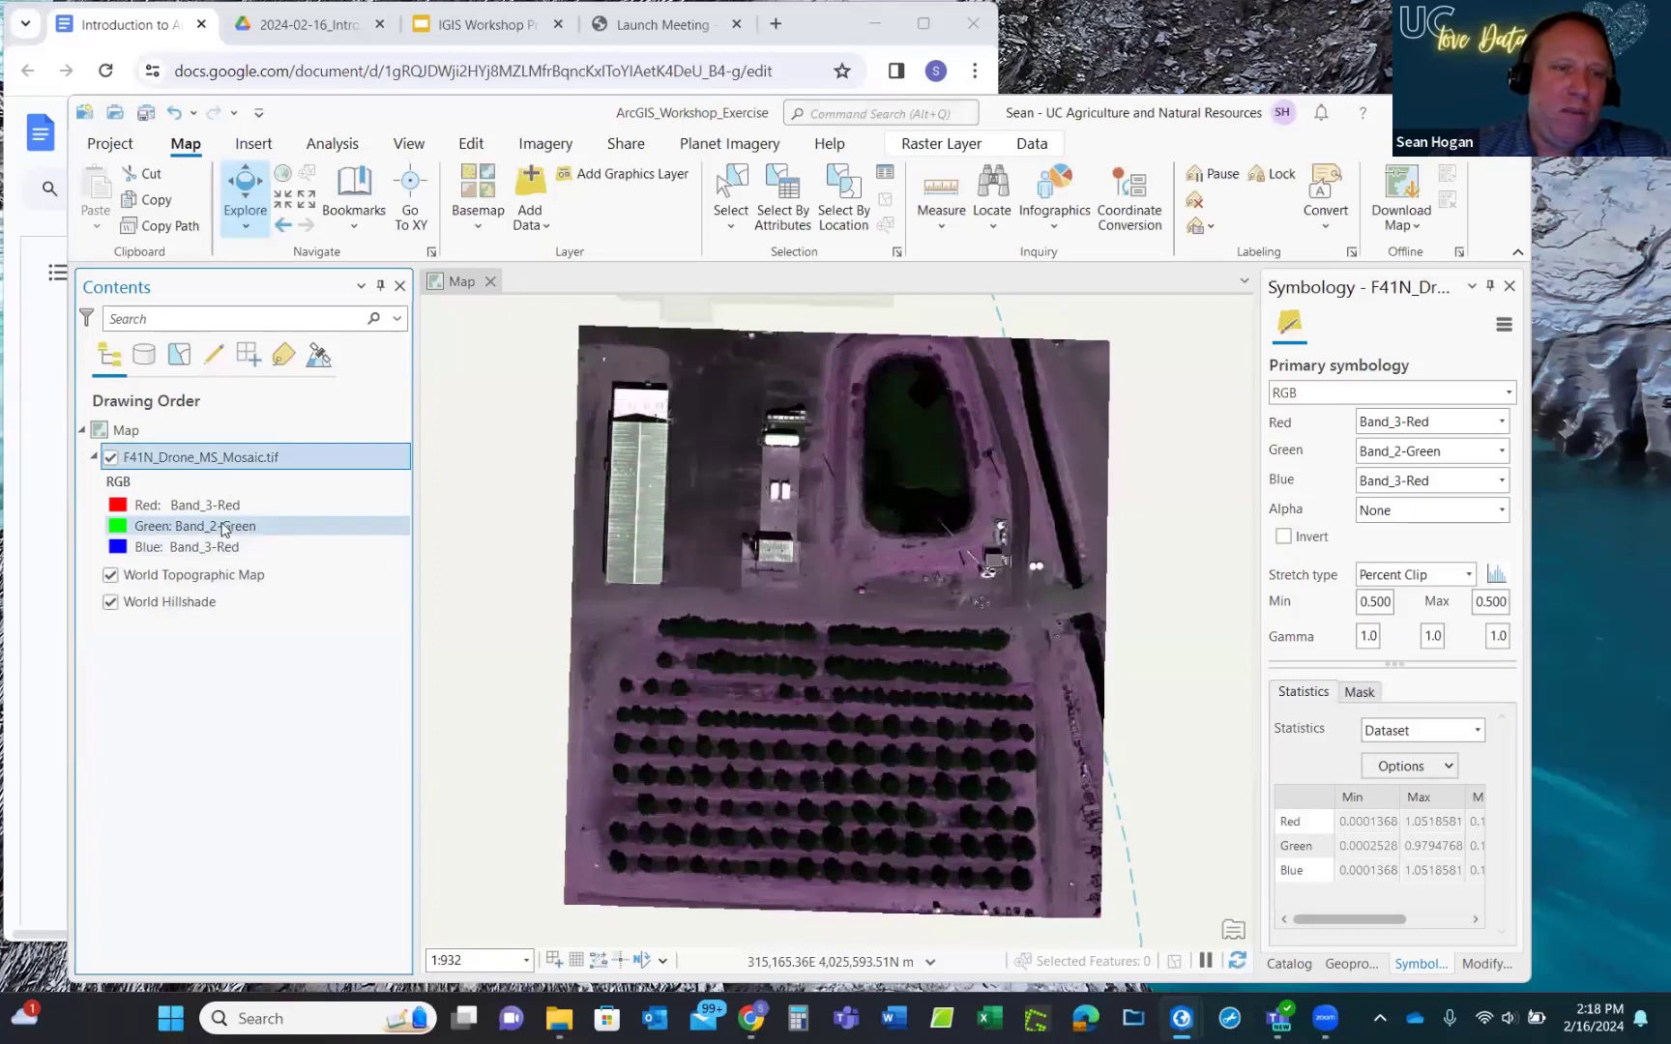
pyautogui.click(168, 551)
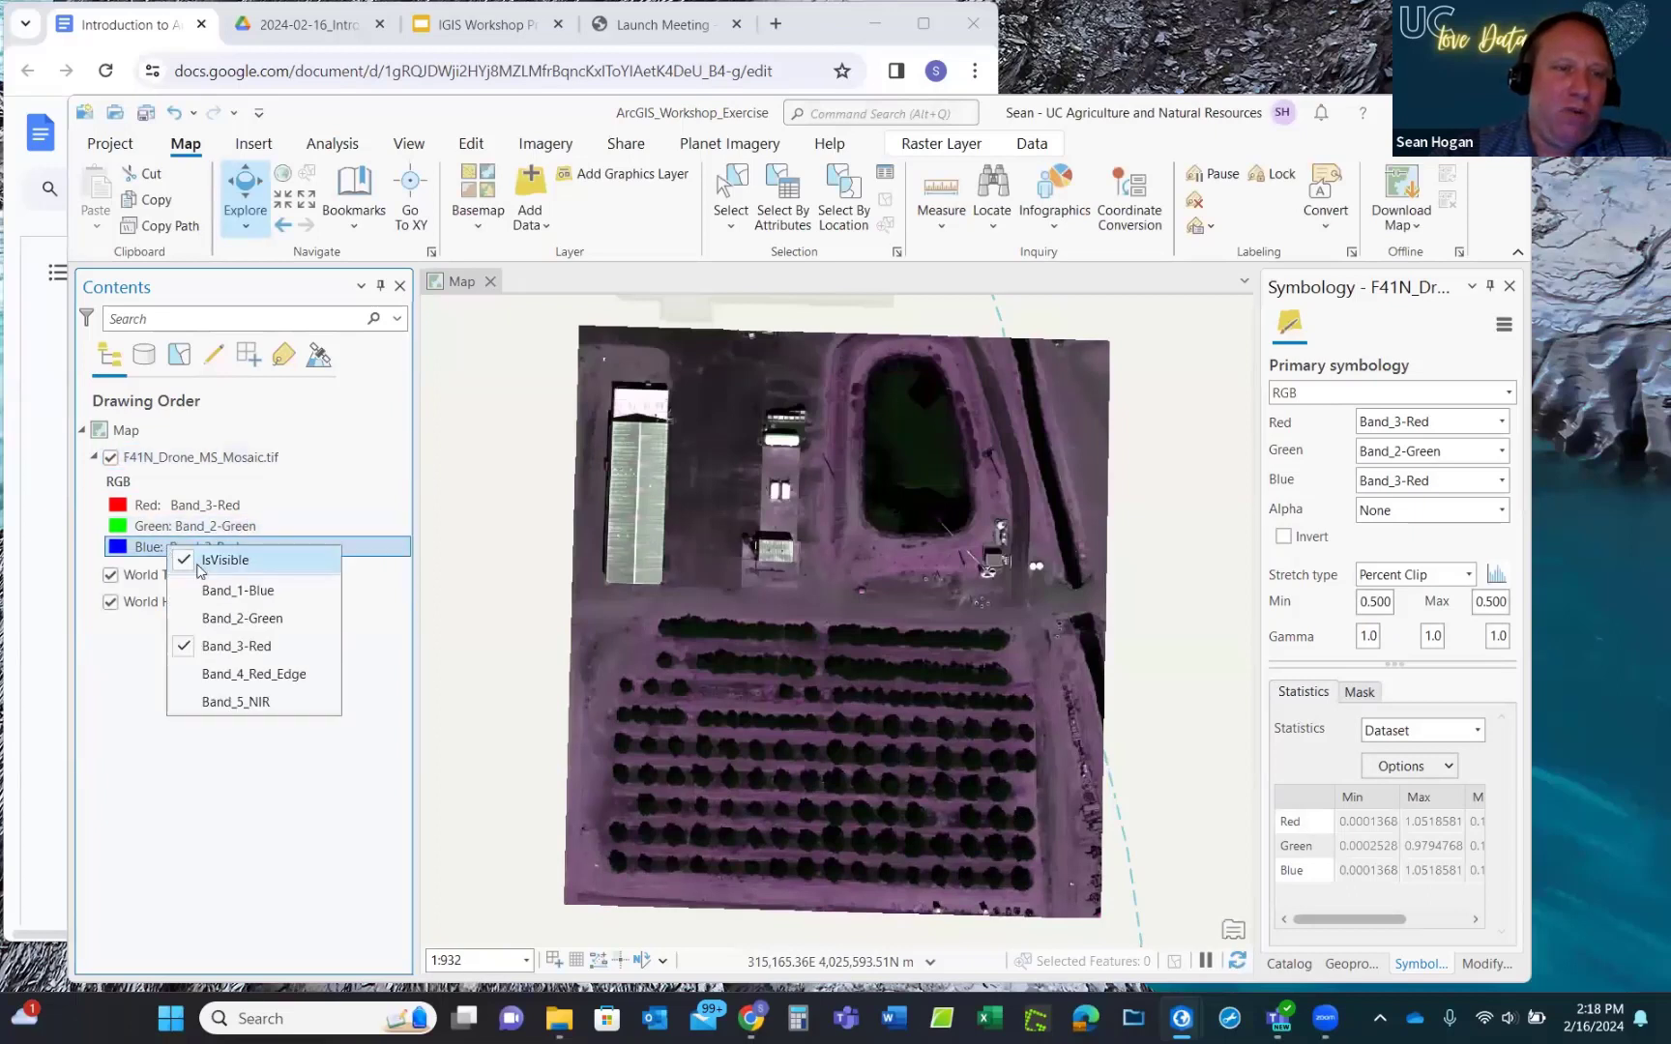
pyautogui.click(222, 590)
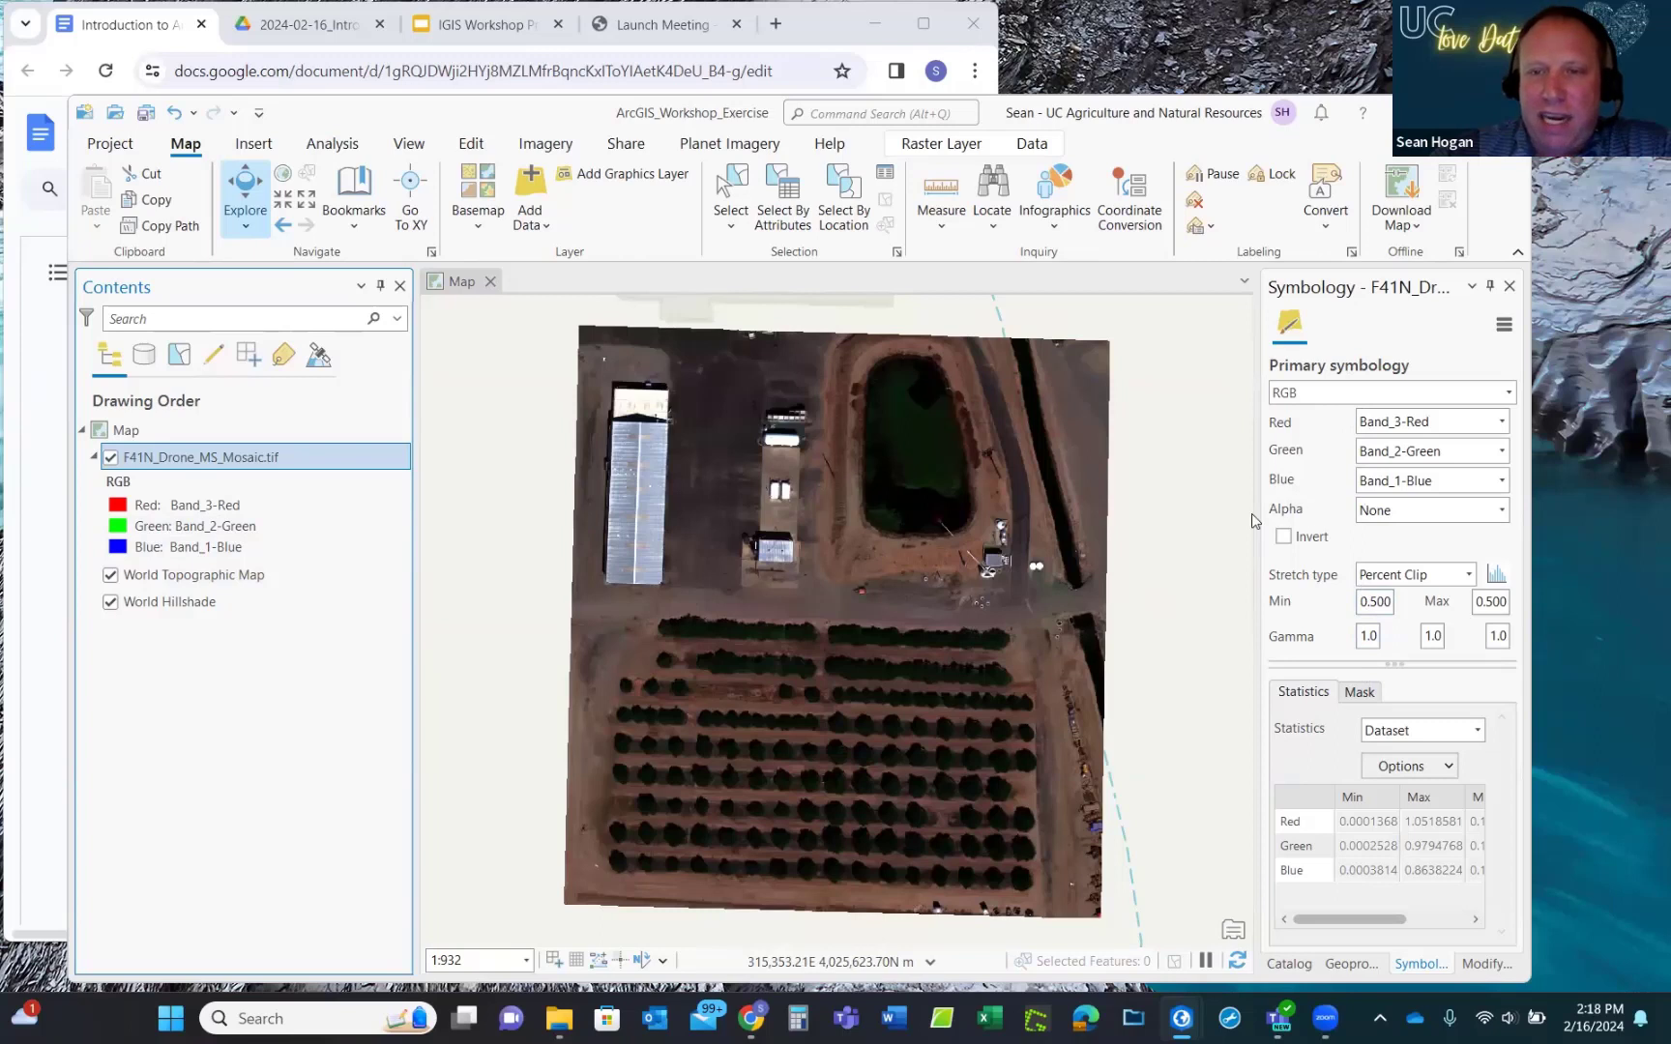
# Widen the Symbology pane and set the mosaic's stretch type to Standard Deviation.
pyautogui.moveTo(1257, 520); pyautogui.dragTo(1203, 521)
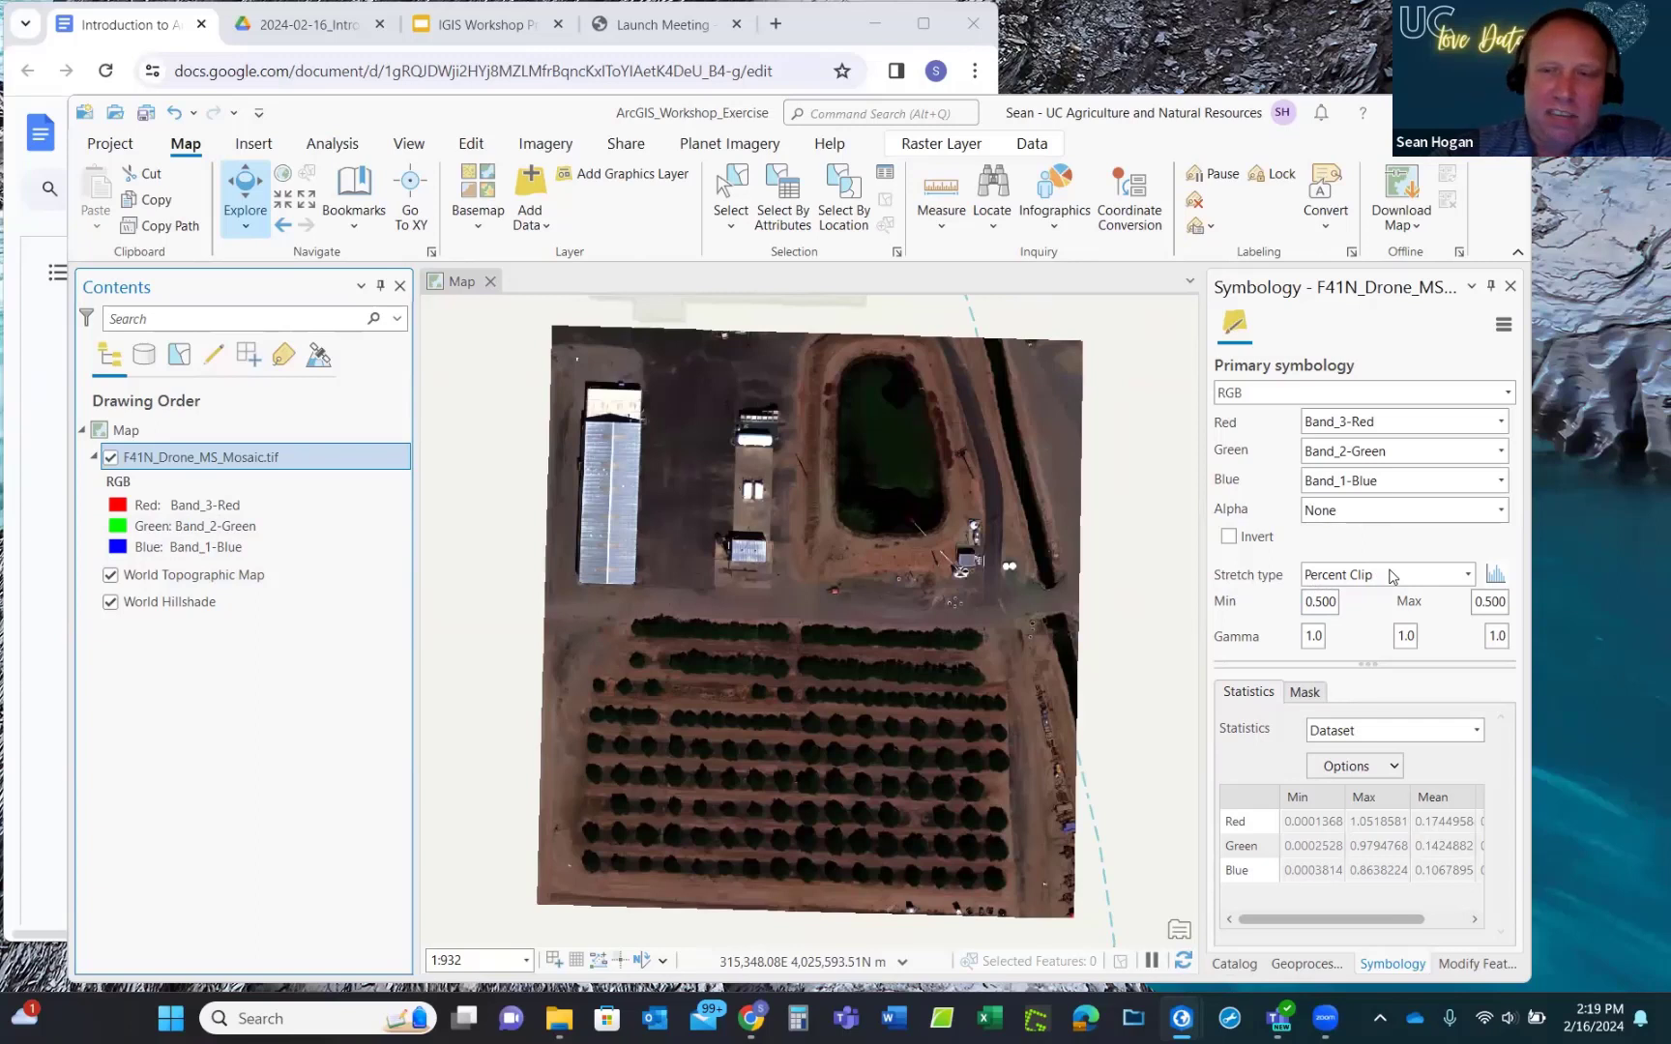
pyautogui.click(1468, 577)
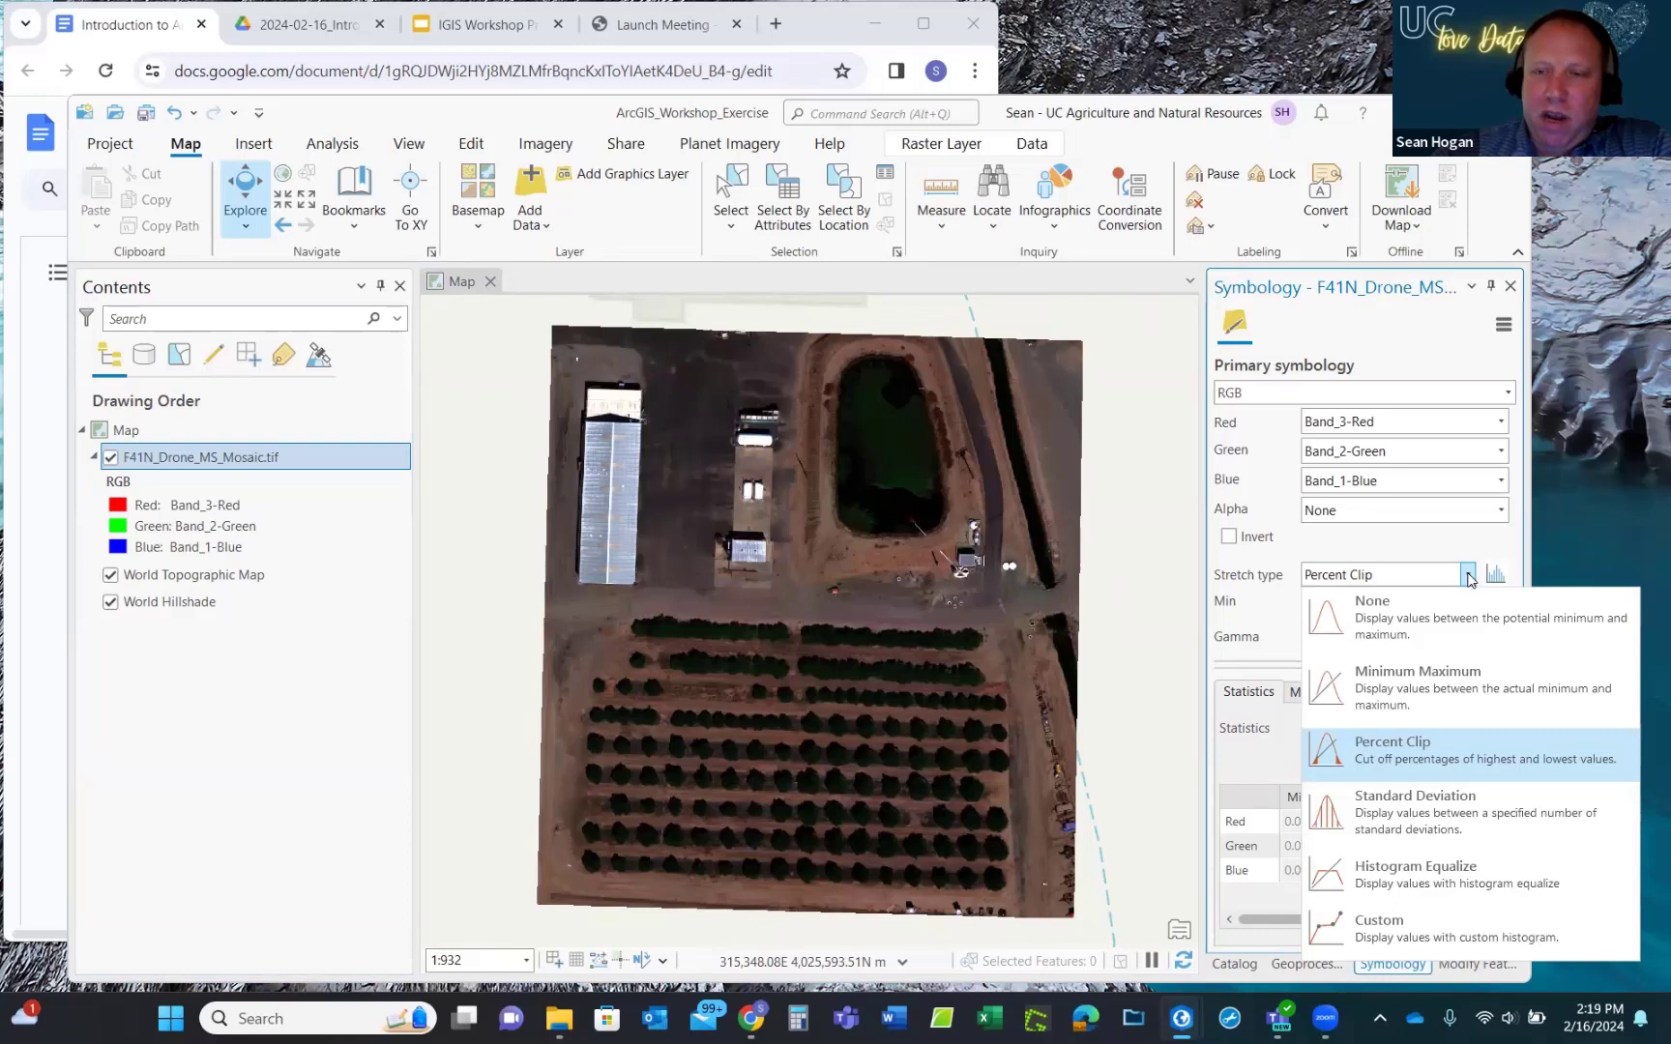
pyautogui.click(1386, 813)
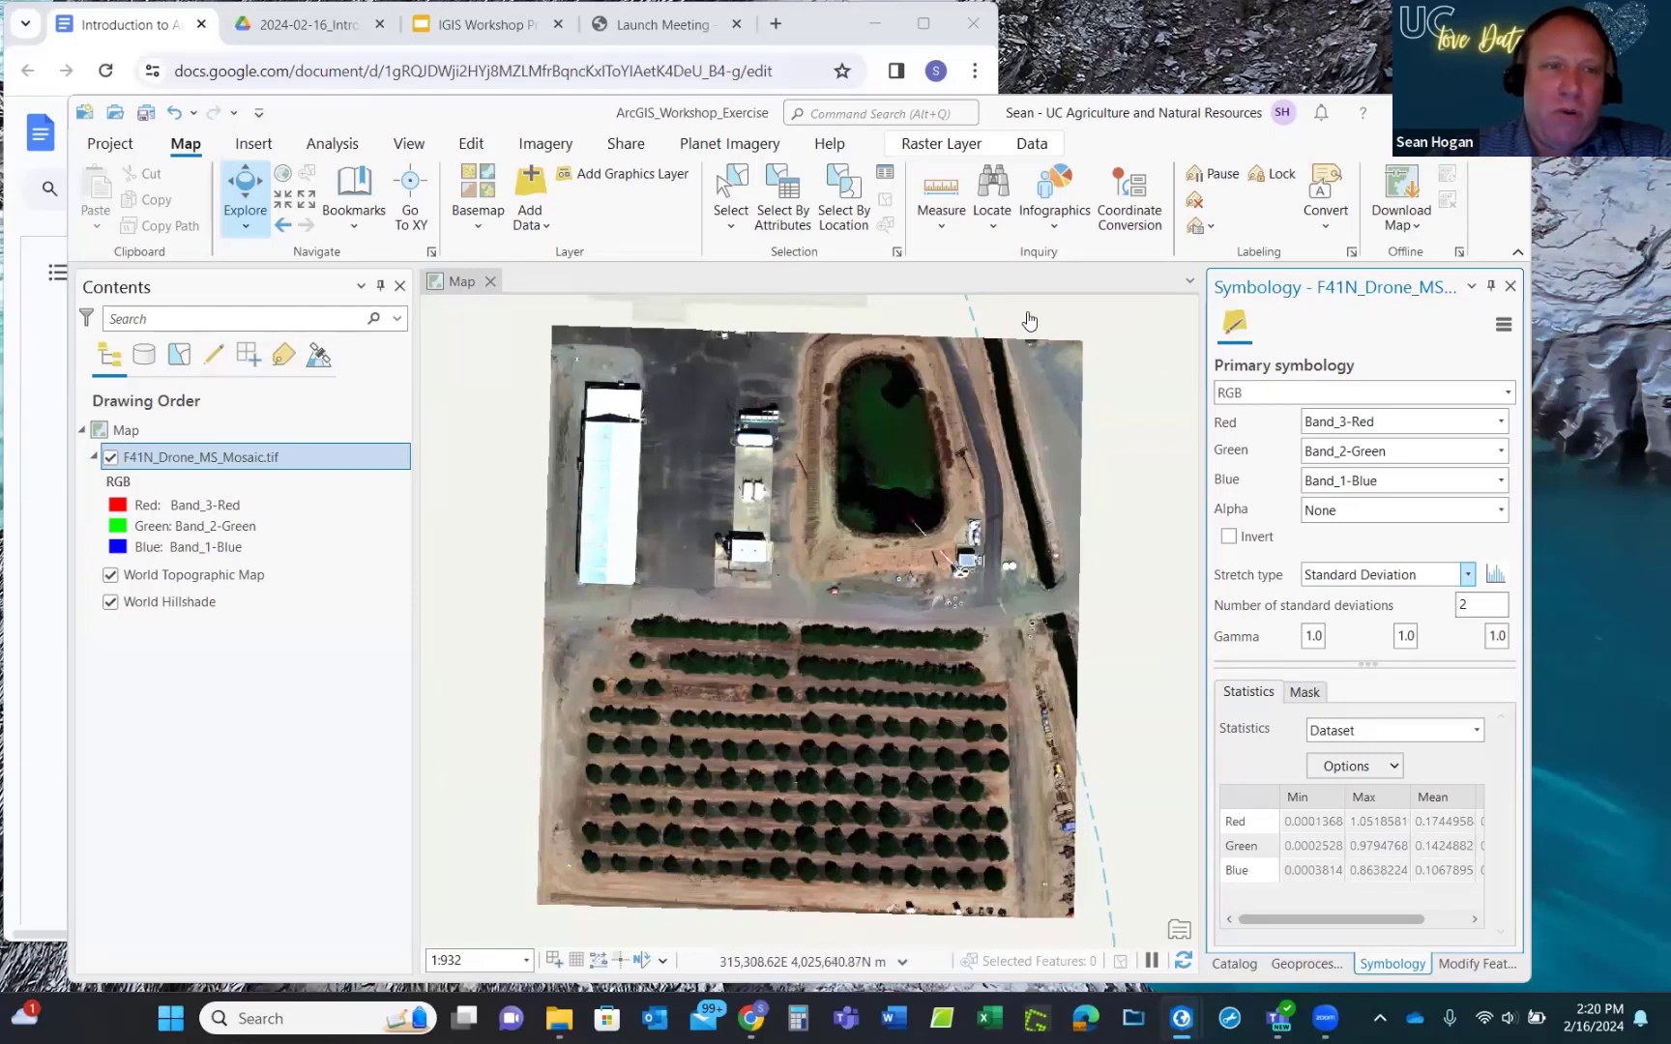
# Look through the imagery and raster layer commands for the selected mosaic, including its stretch types and symbology options, keeping RGB.
pyautogui.click(201, 457)
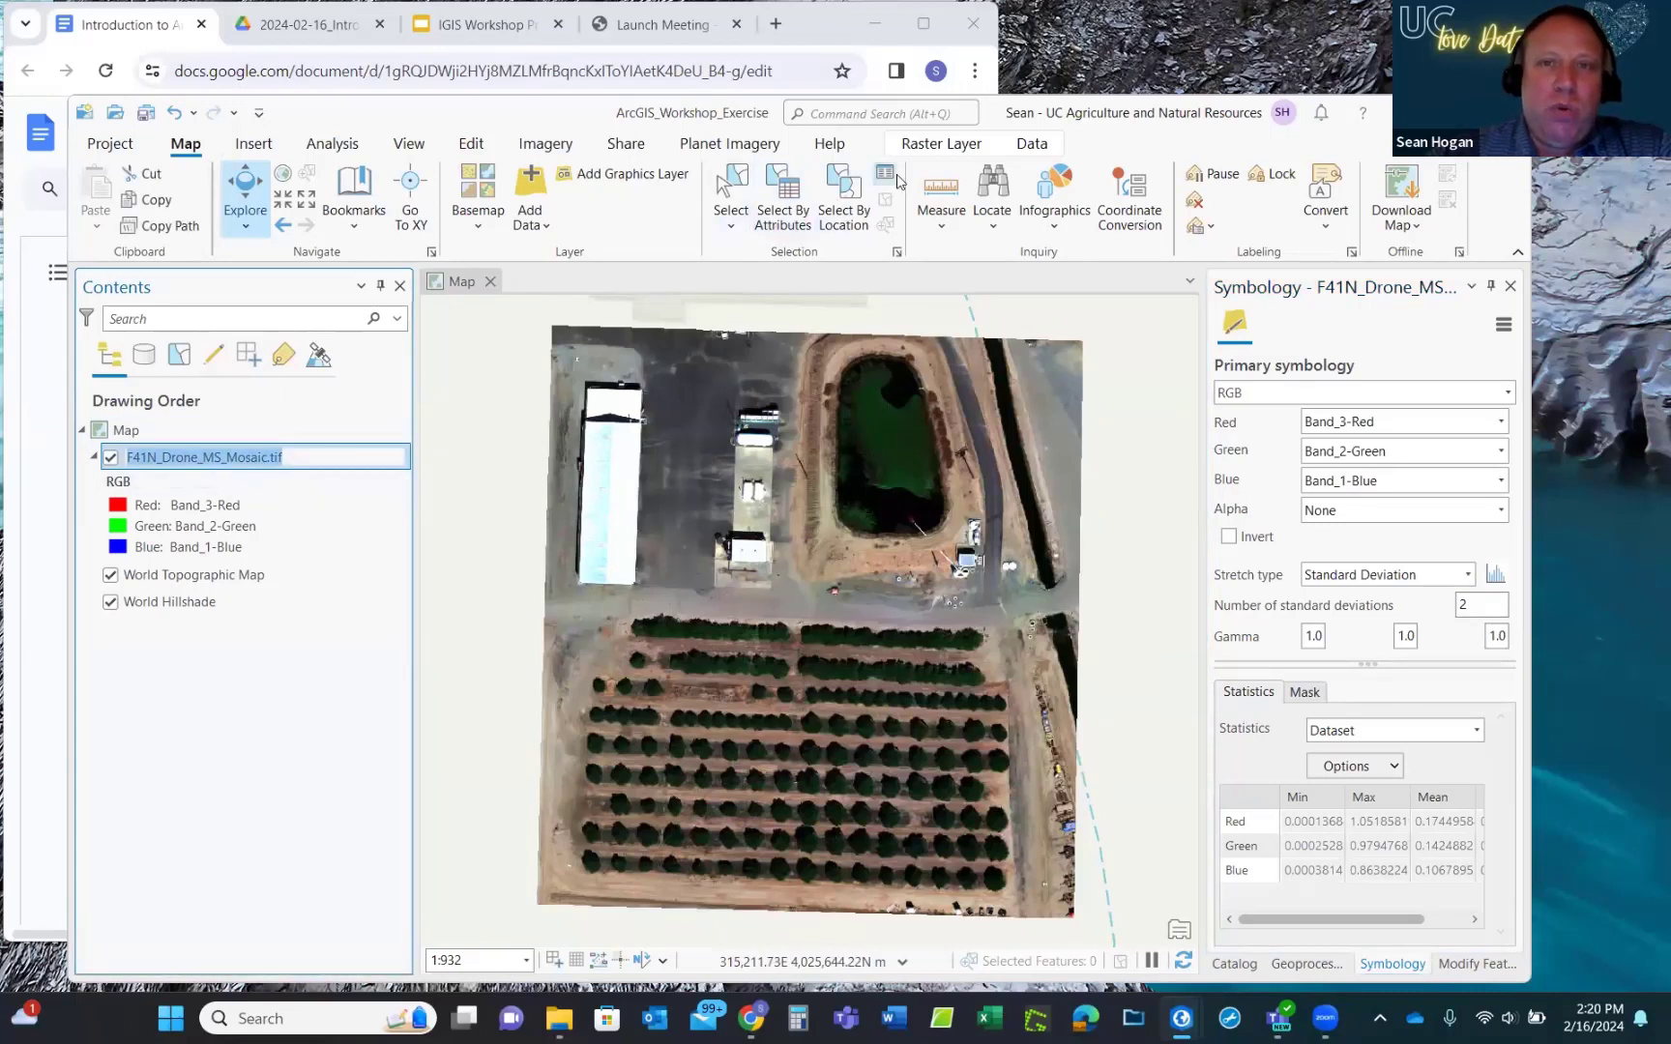
pyautogui.click(545, 145)
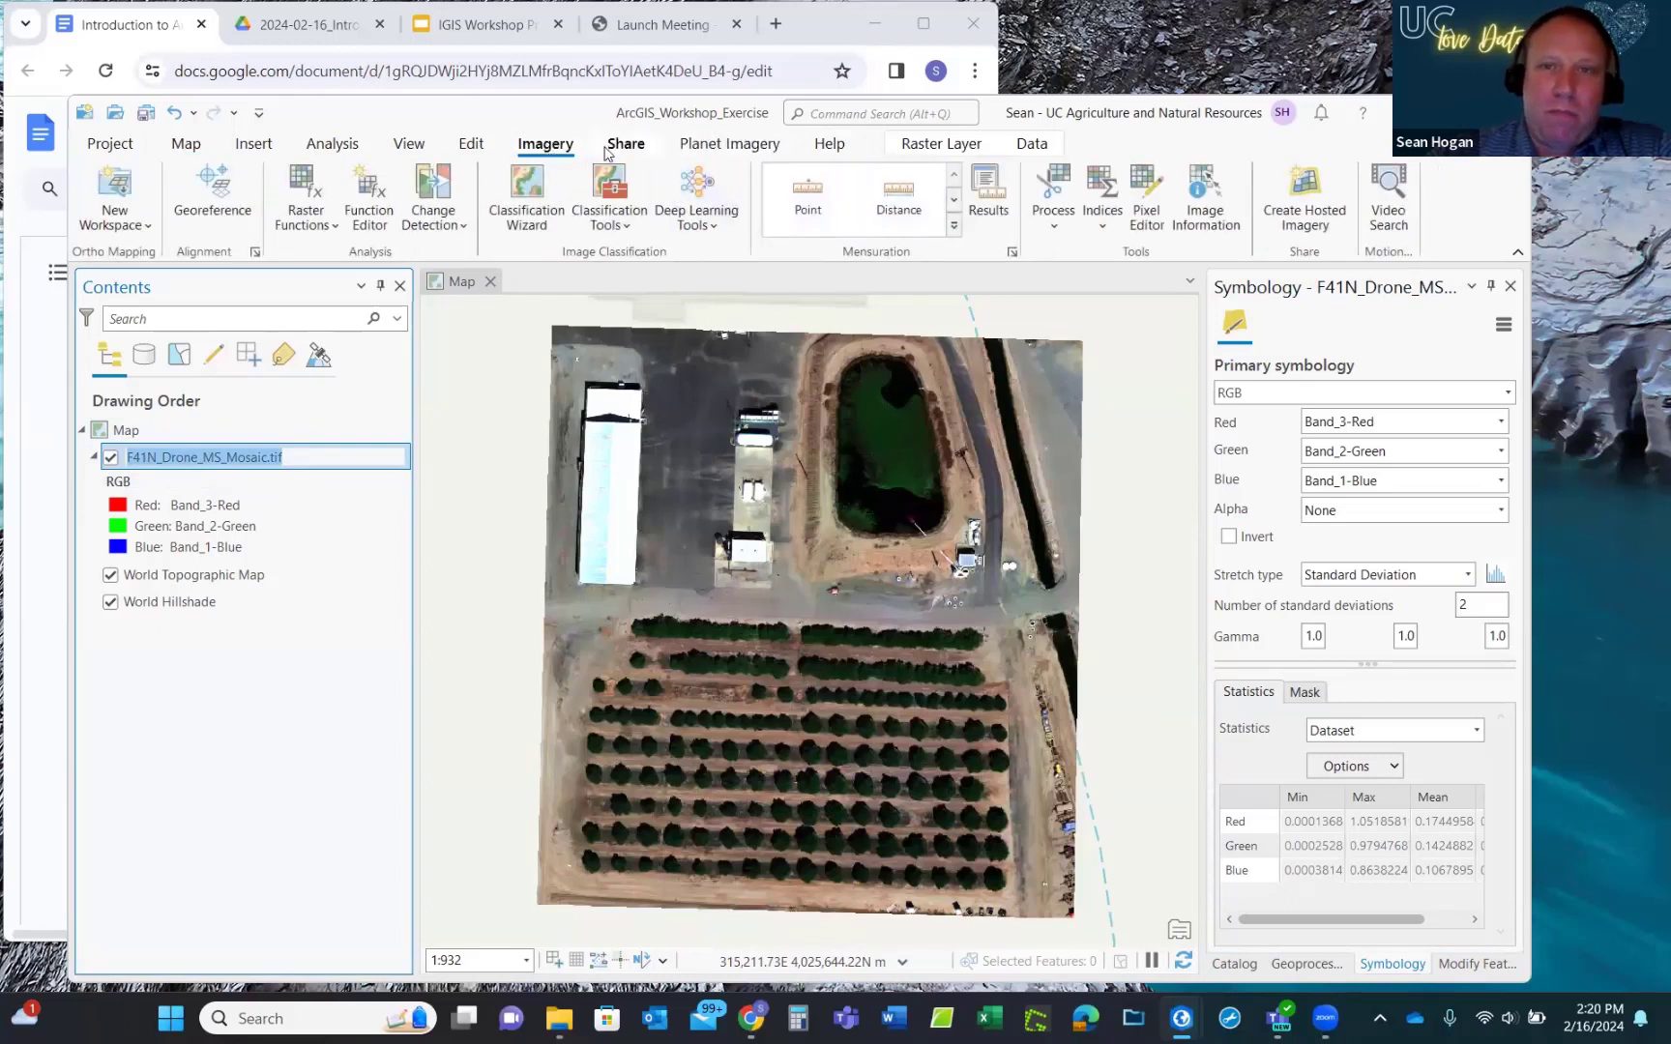
pyautogui.click(952, 145)
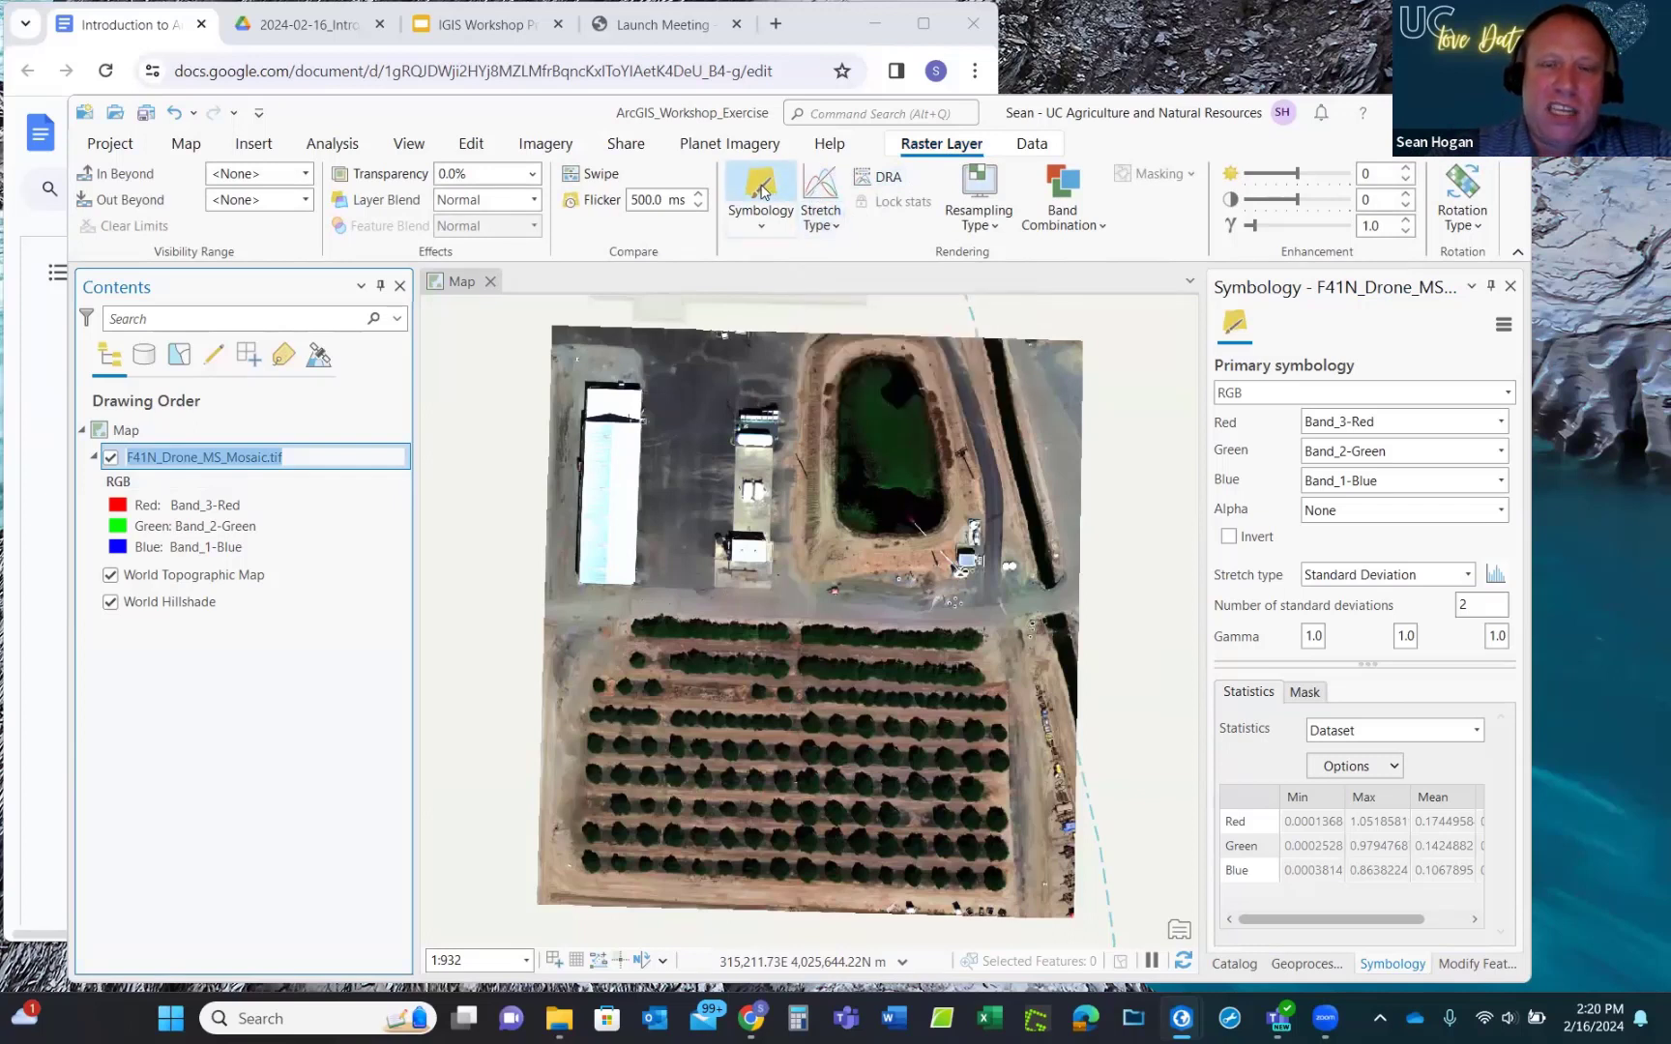
pyautogui.click(824, 203)
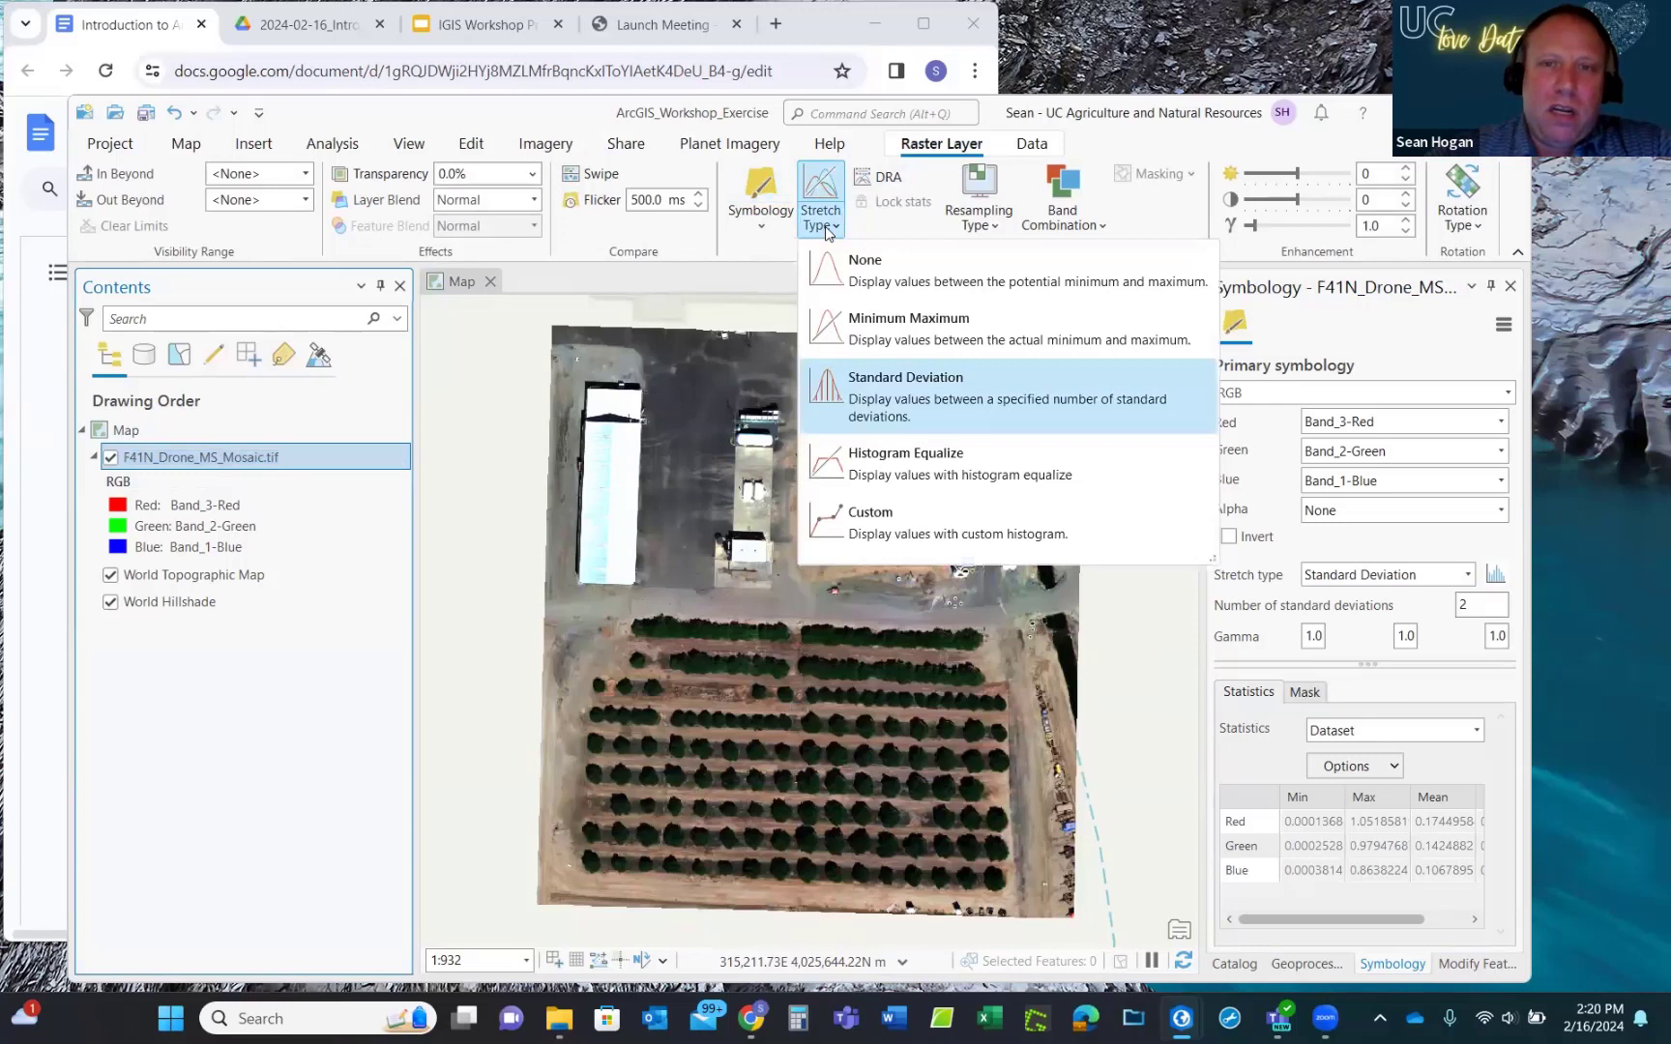
pyautogui.click(761, 232)
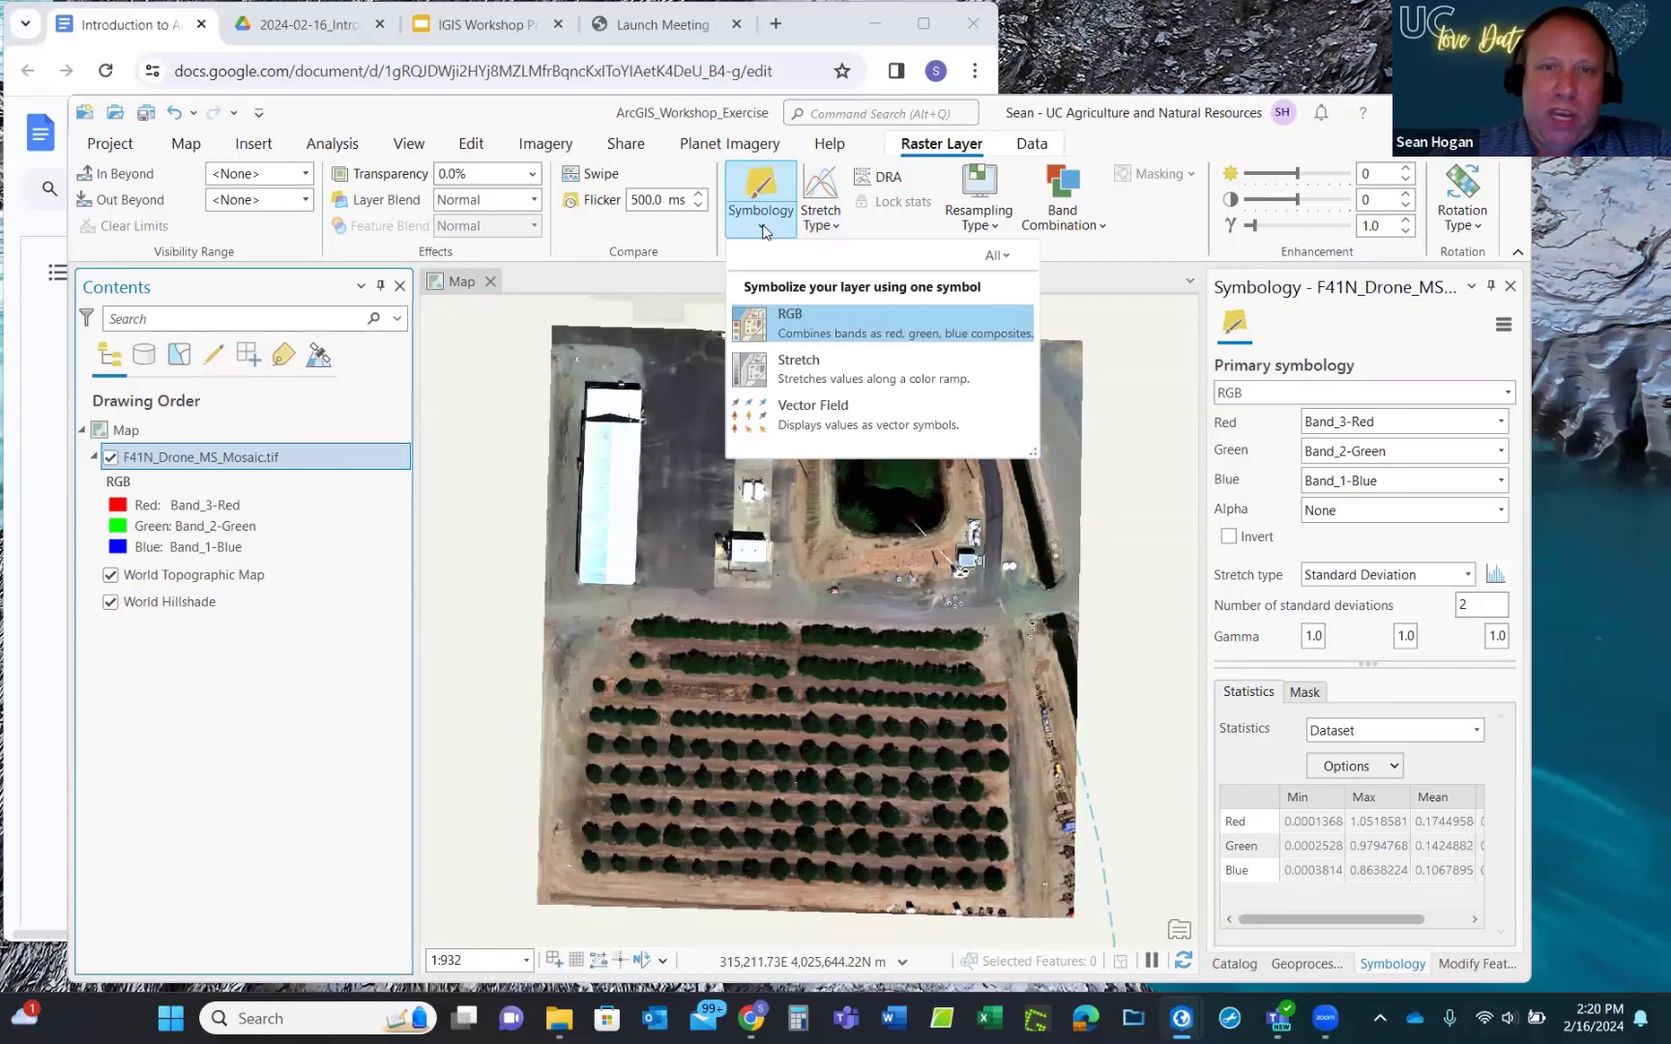
pyautogui.click(763, 231)
pyautogui.click(763, 232)
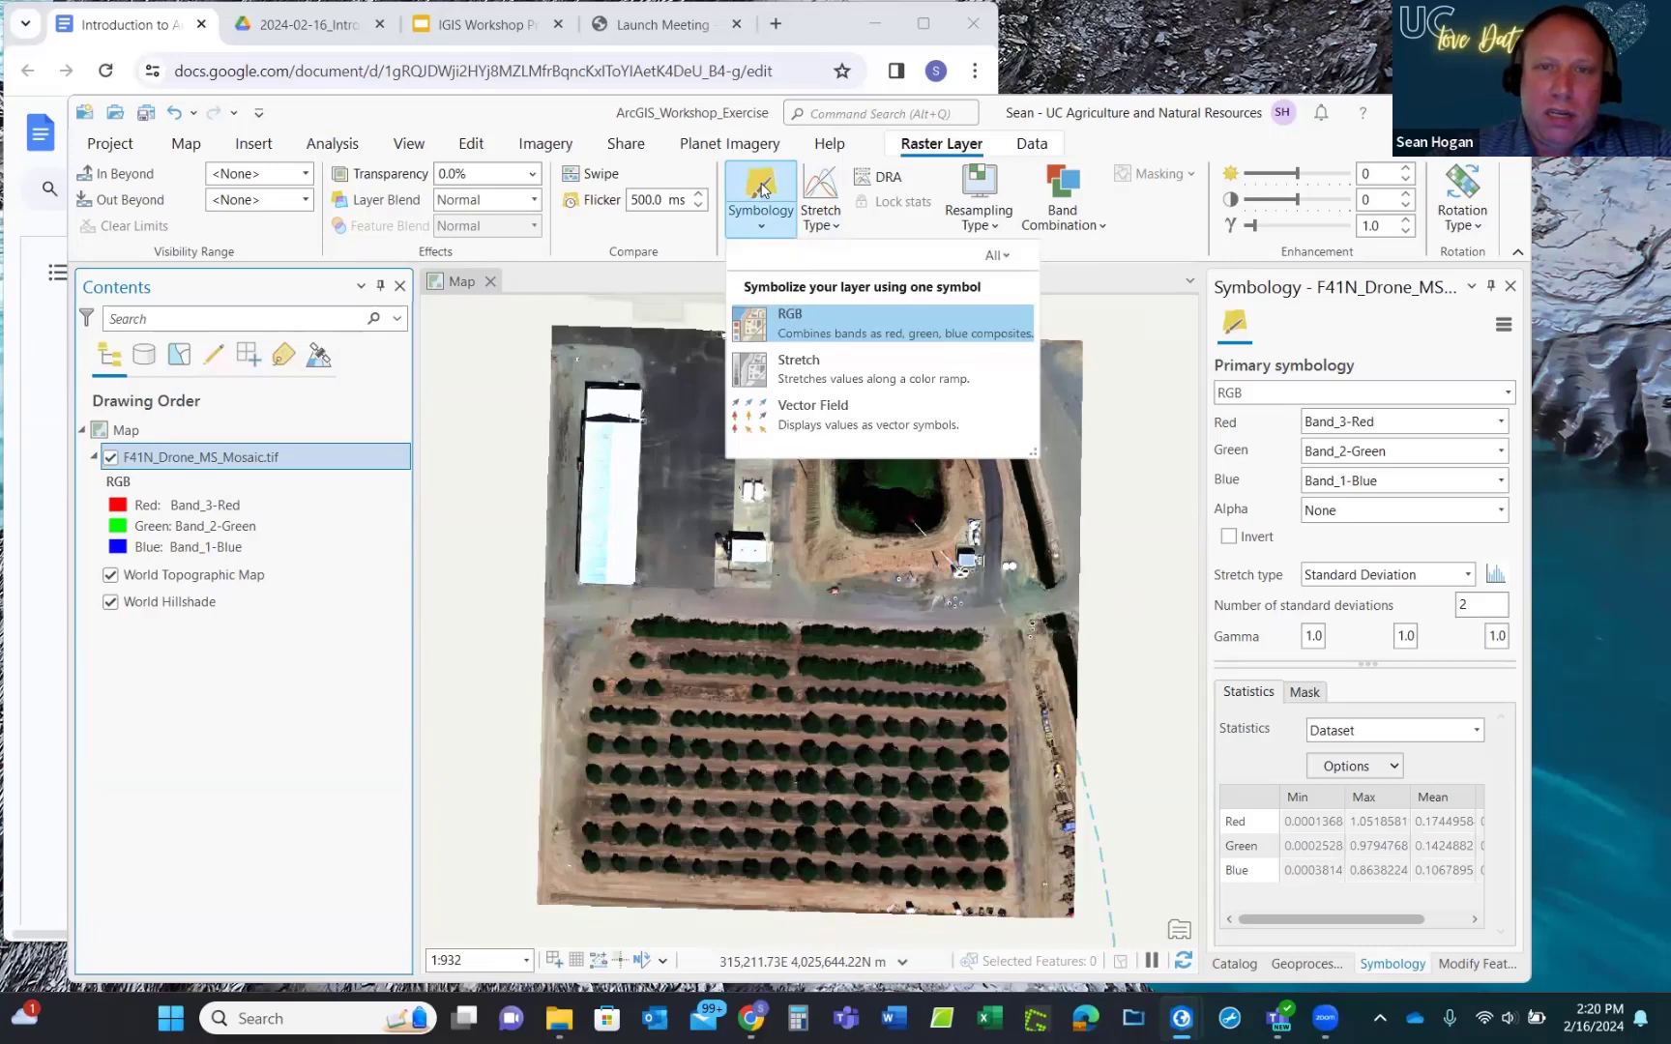
pyautogui.click(778, 324)
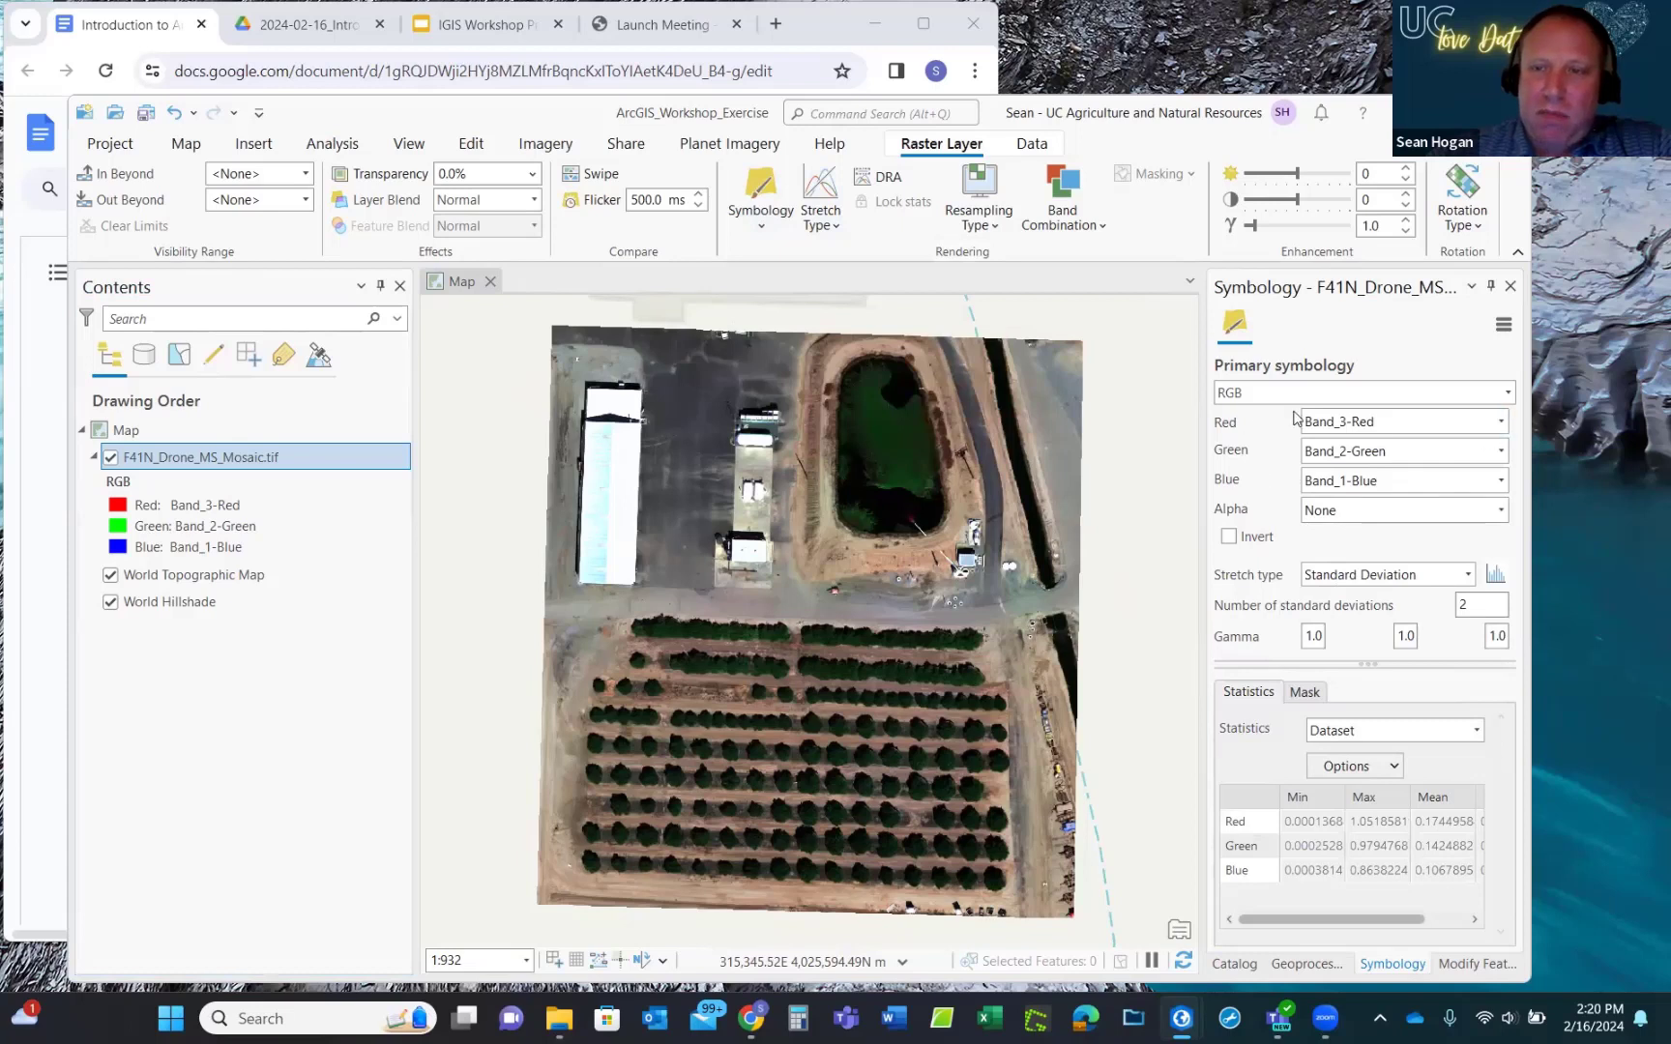
# Display the mosaic in colour infrared with Band_5_NIR as red, Band_3-Red as green and Band_2-Green as blue.
pyautogui.click(1504, 423)
pyautogui.click(1355, 552)
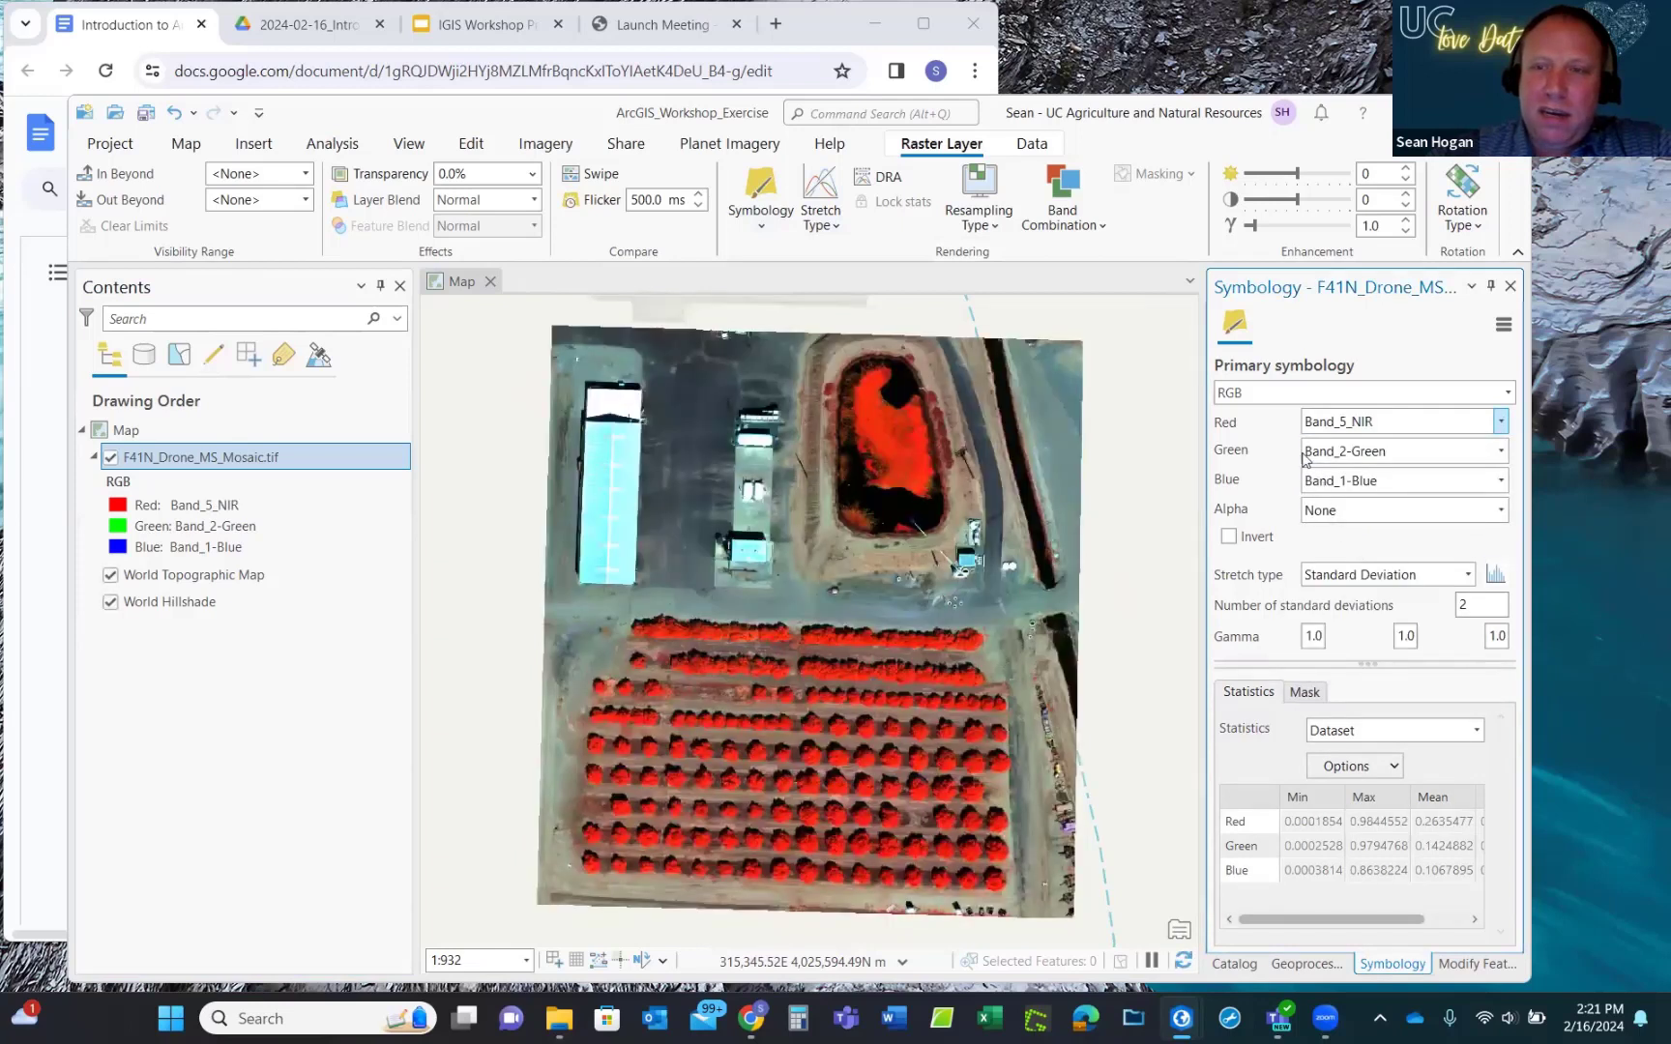
pyautogui.click(1502, 452)
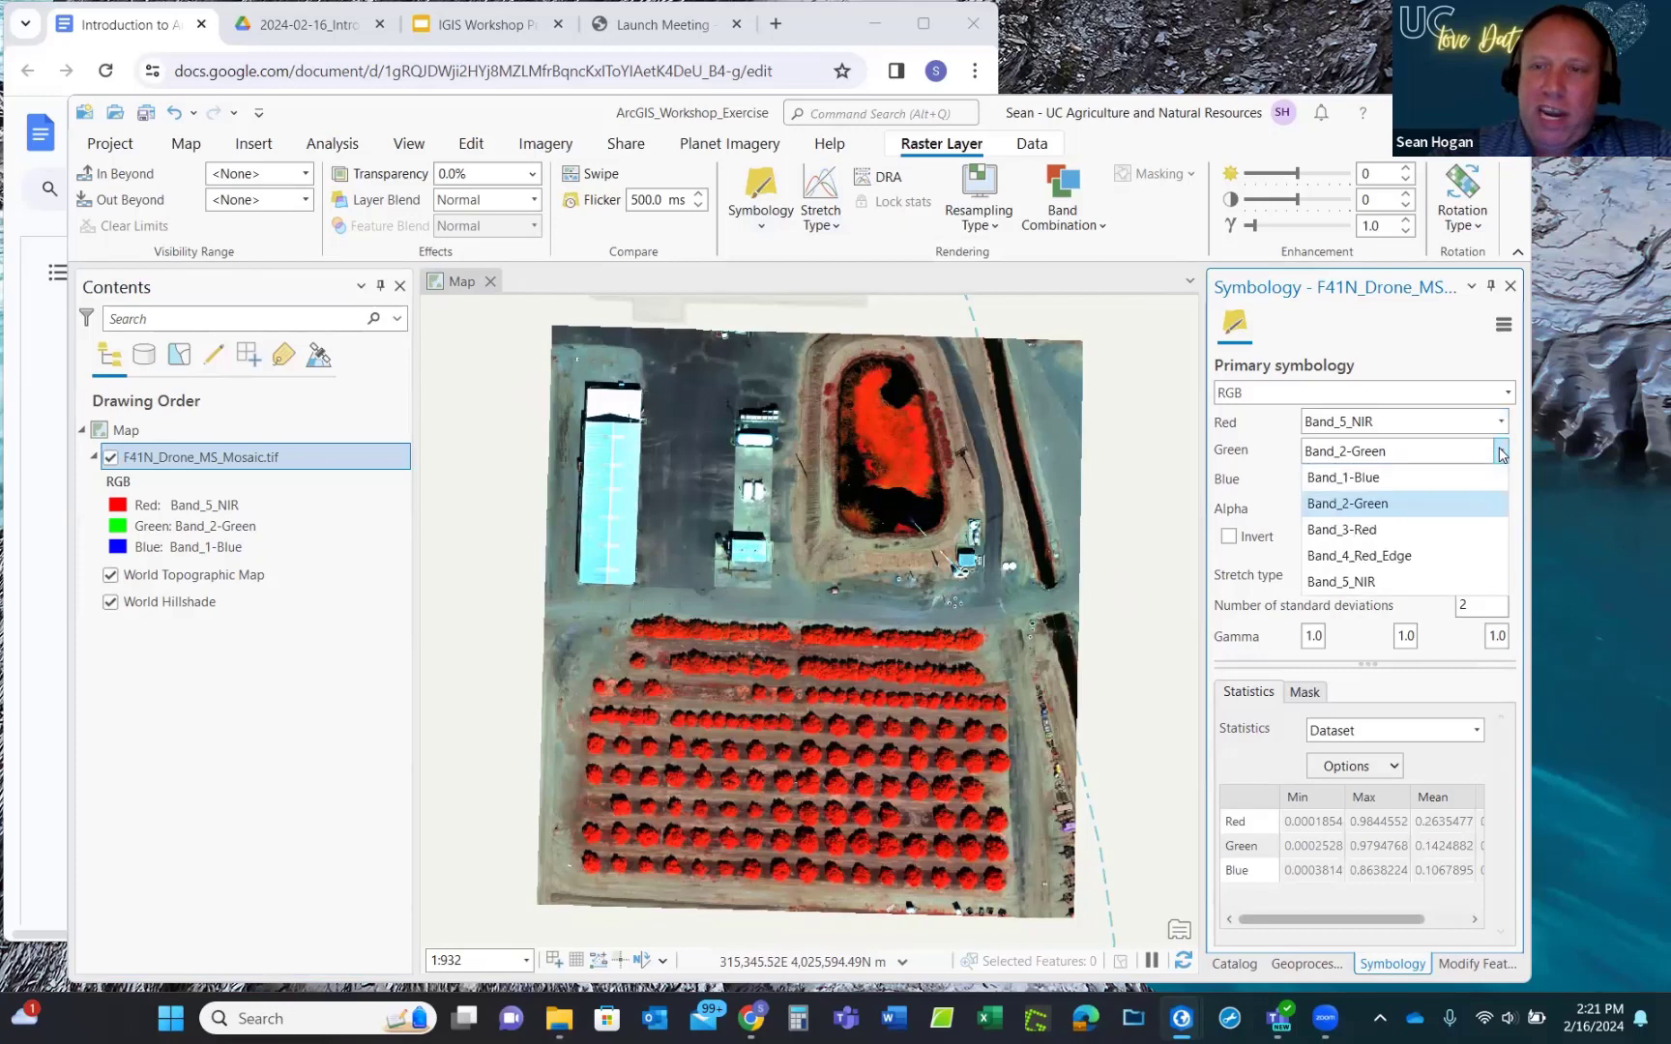
pyautogui.click(1363, 530)
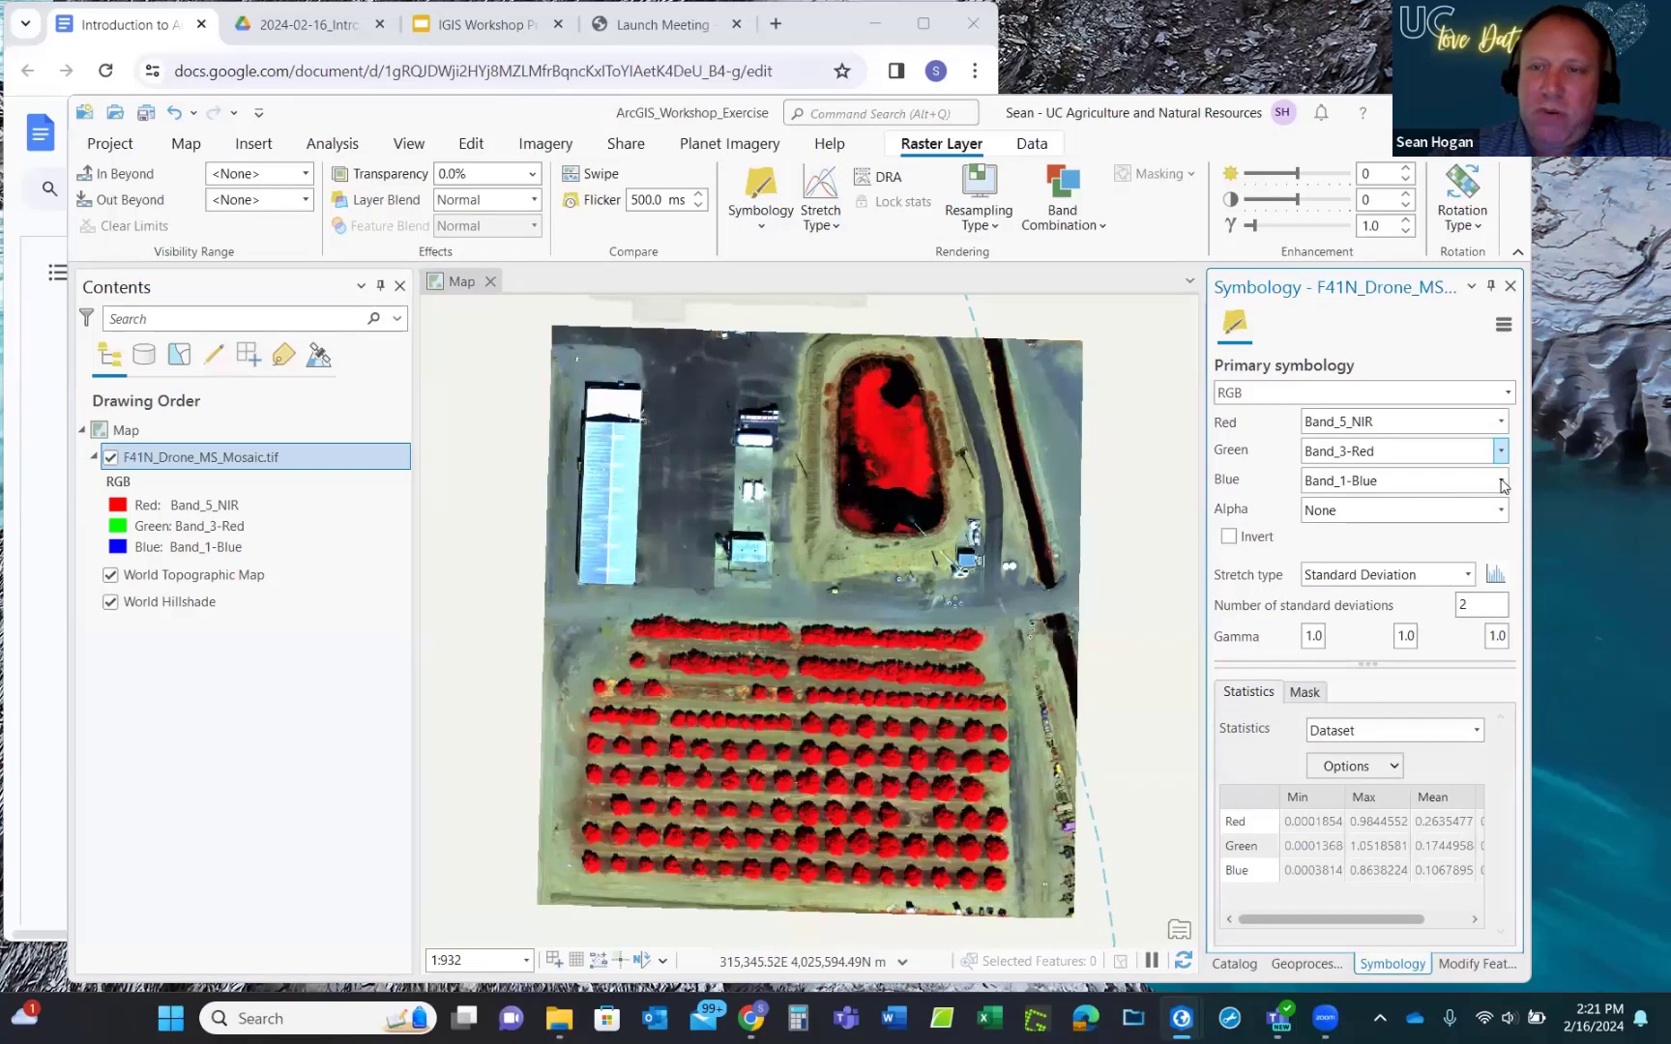
pyautogui.click(1502, 481)
pyautogui.click(1371, 530)
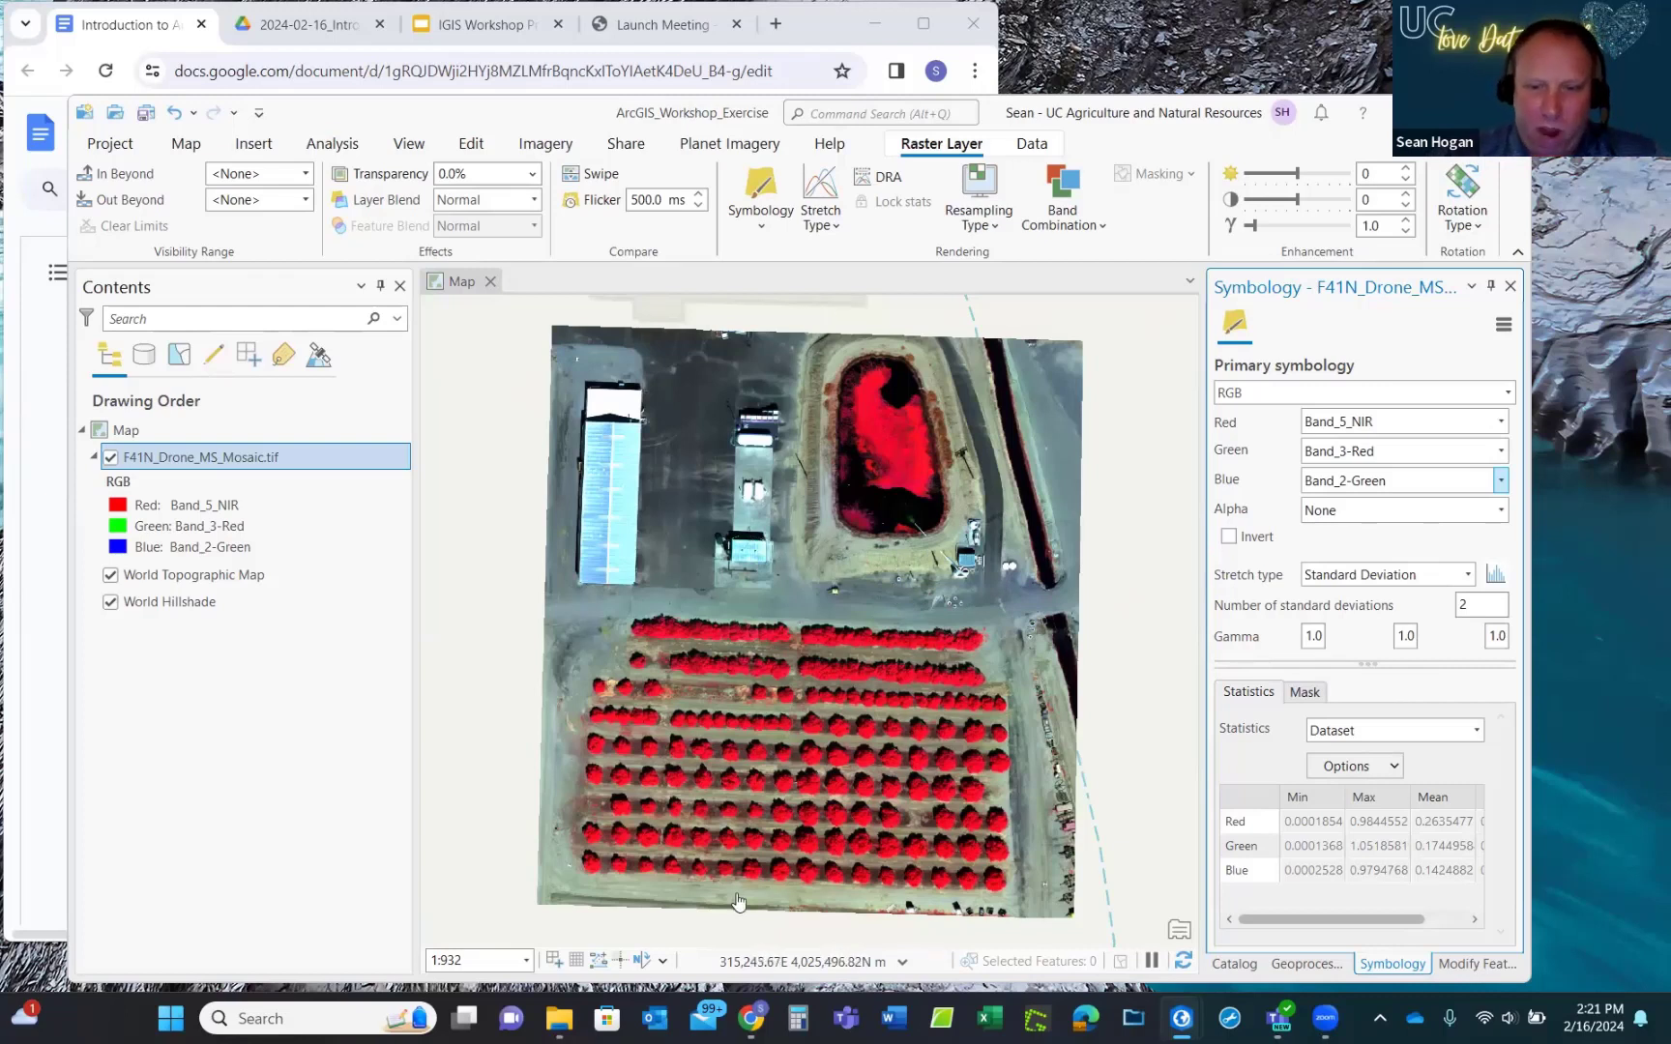
# Check the other open project, ArcGISPro_Exercise2, and return to ArcGIS_Workshop_Exercise.
pyautogui.click(1156, 999)
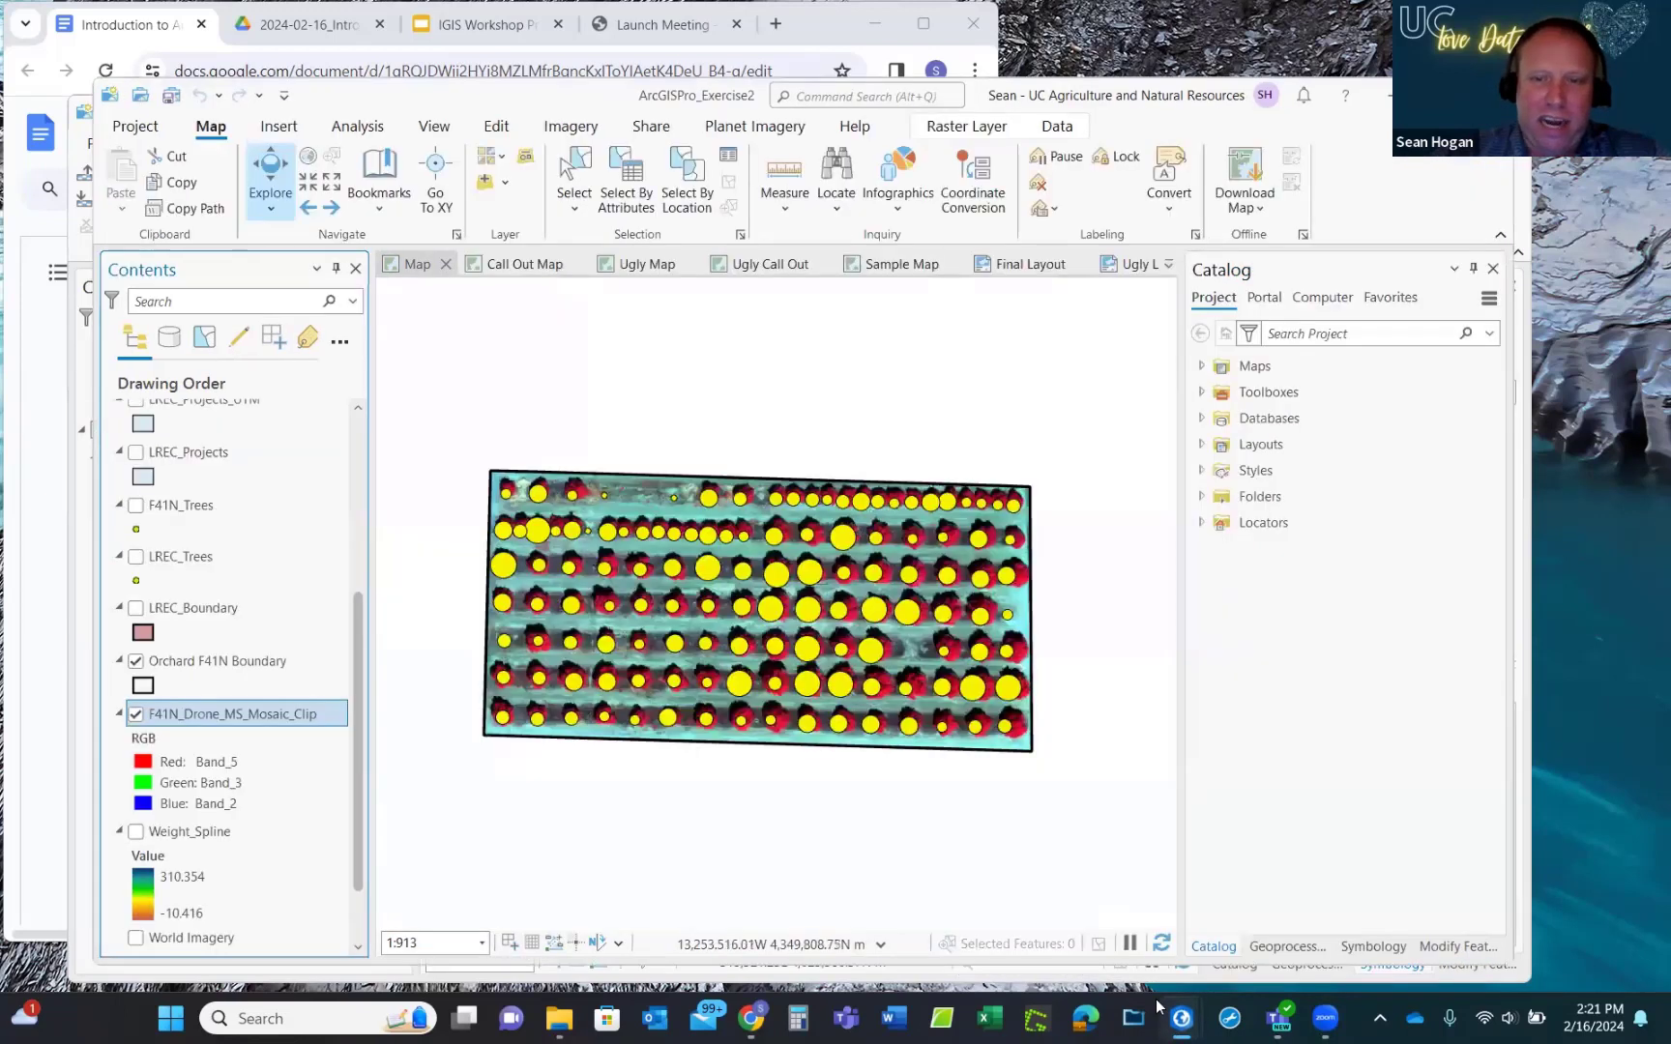
pyautogui.click(1390, 104)
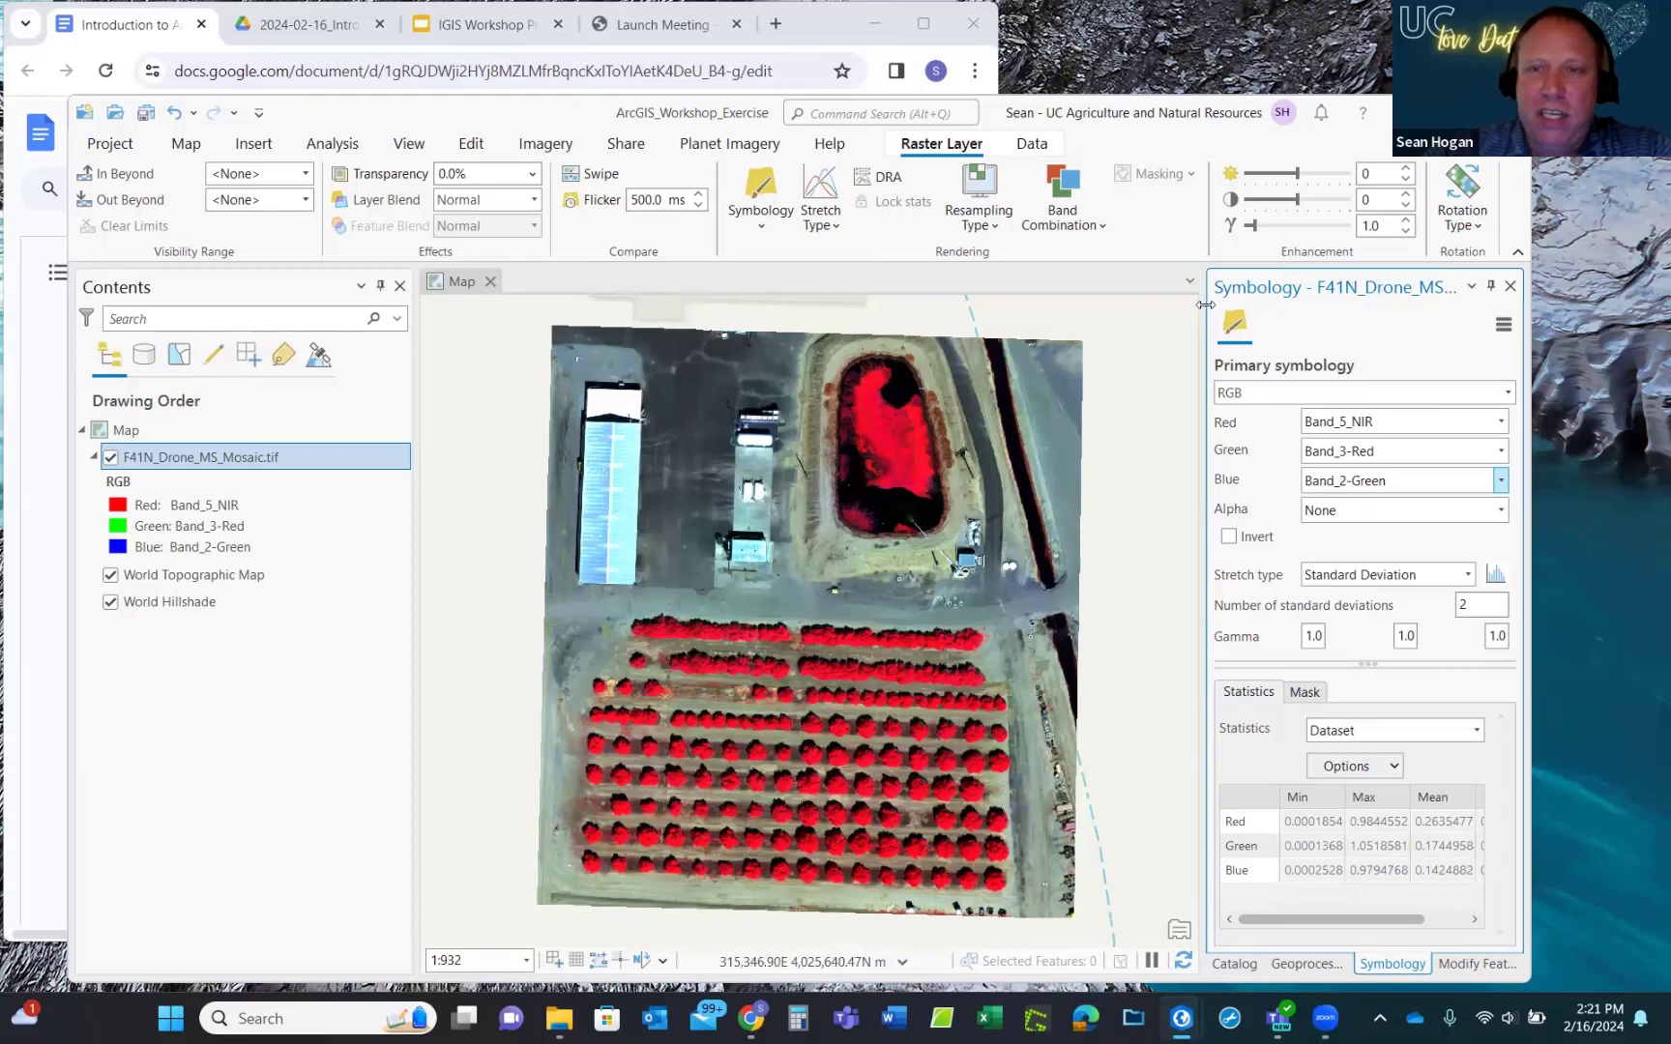
# Narrow the Symbology pane, show the Catalog pane and expand the project's ArcGISPro_Workshop_Data folder connection.
pyautogui.moveTo(1206, 304); pyautogui.dragTo(1239, 306)
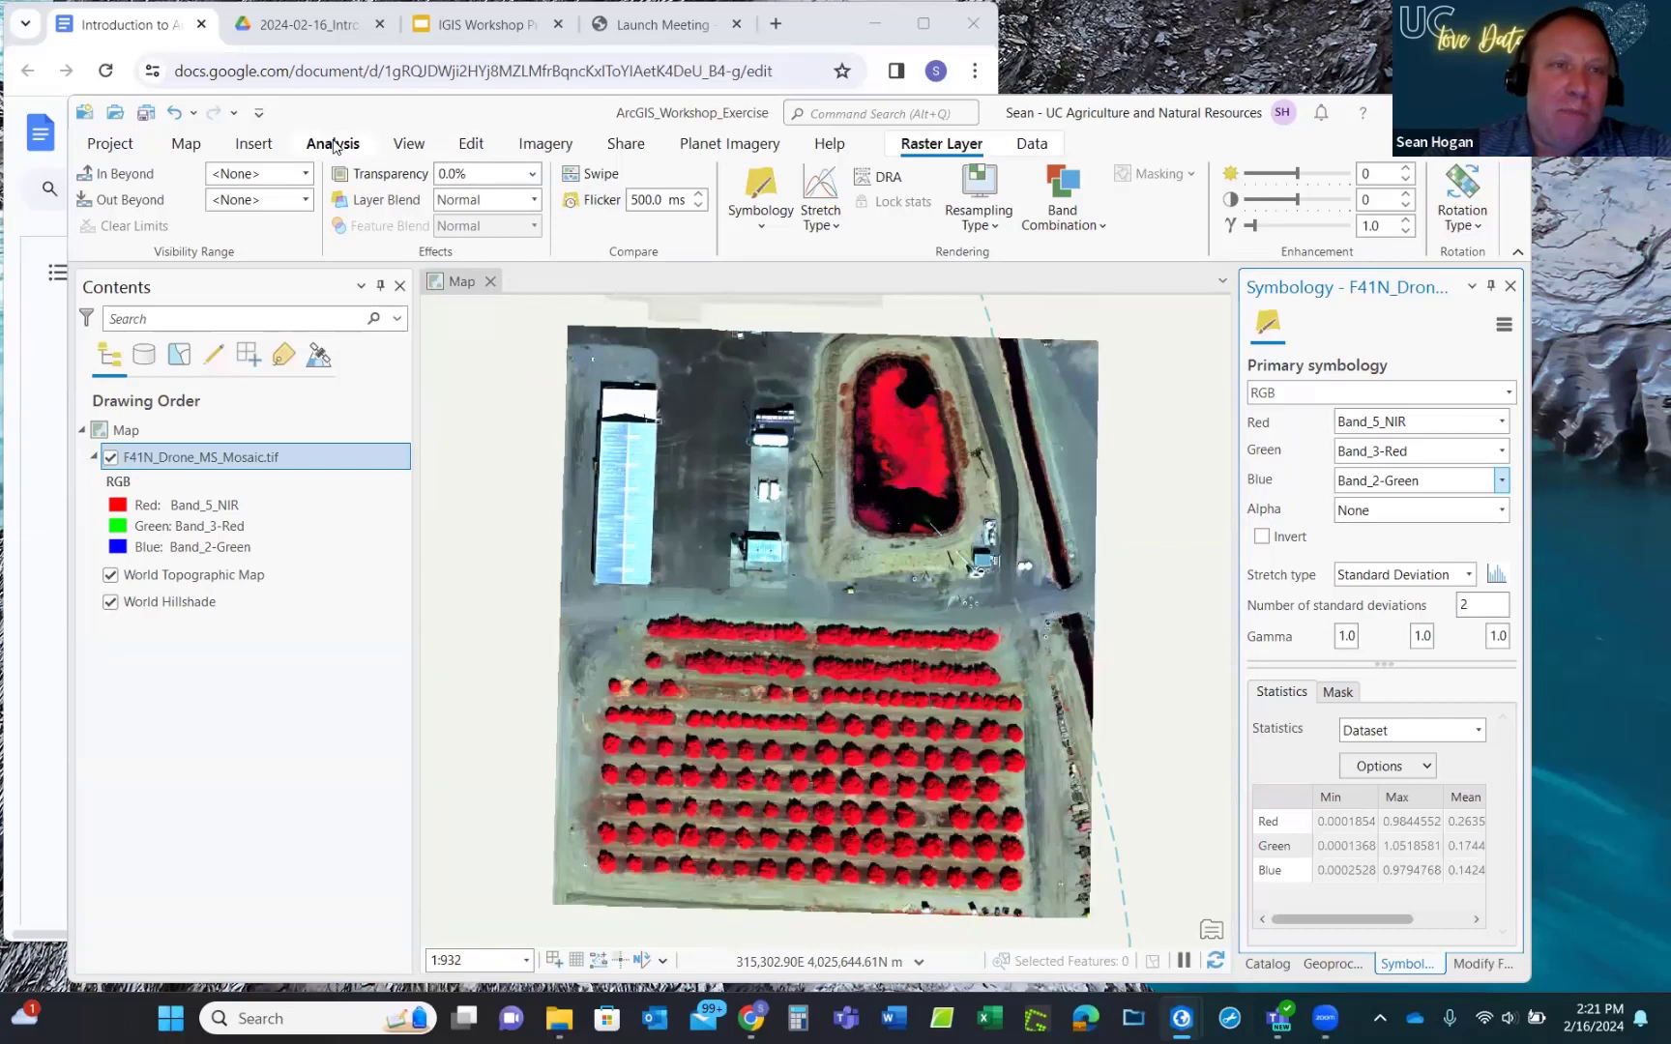
pyautogui.click(407, 145)
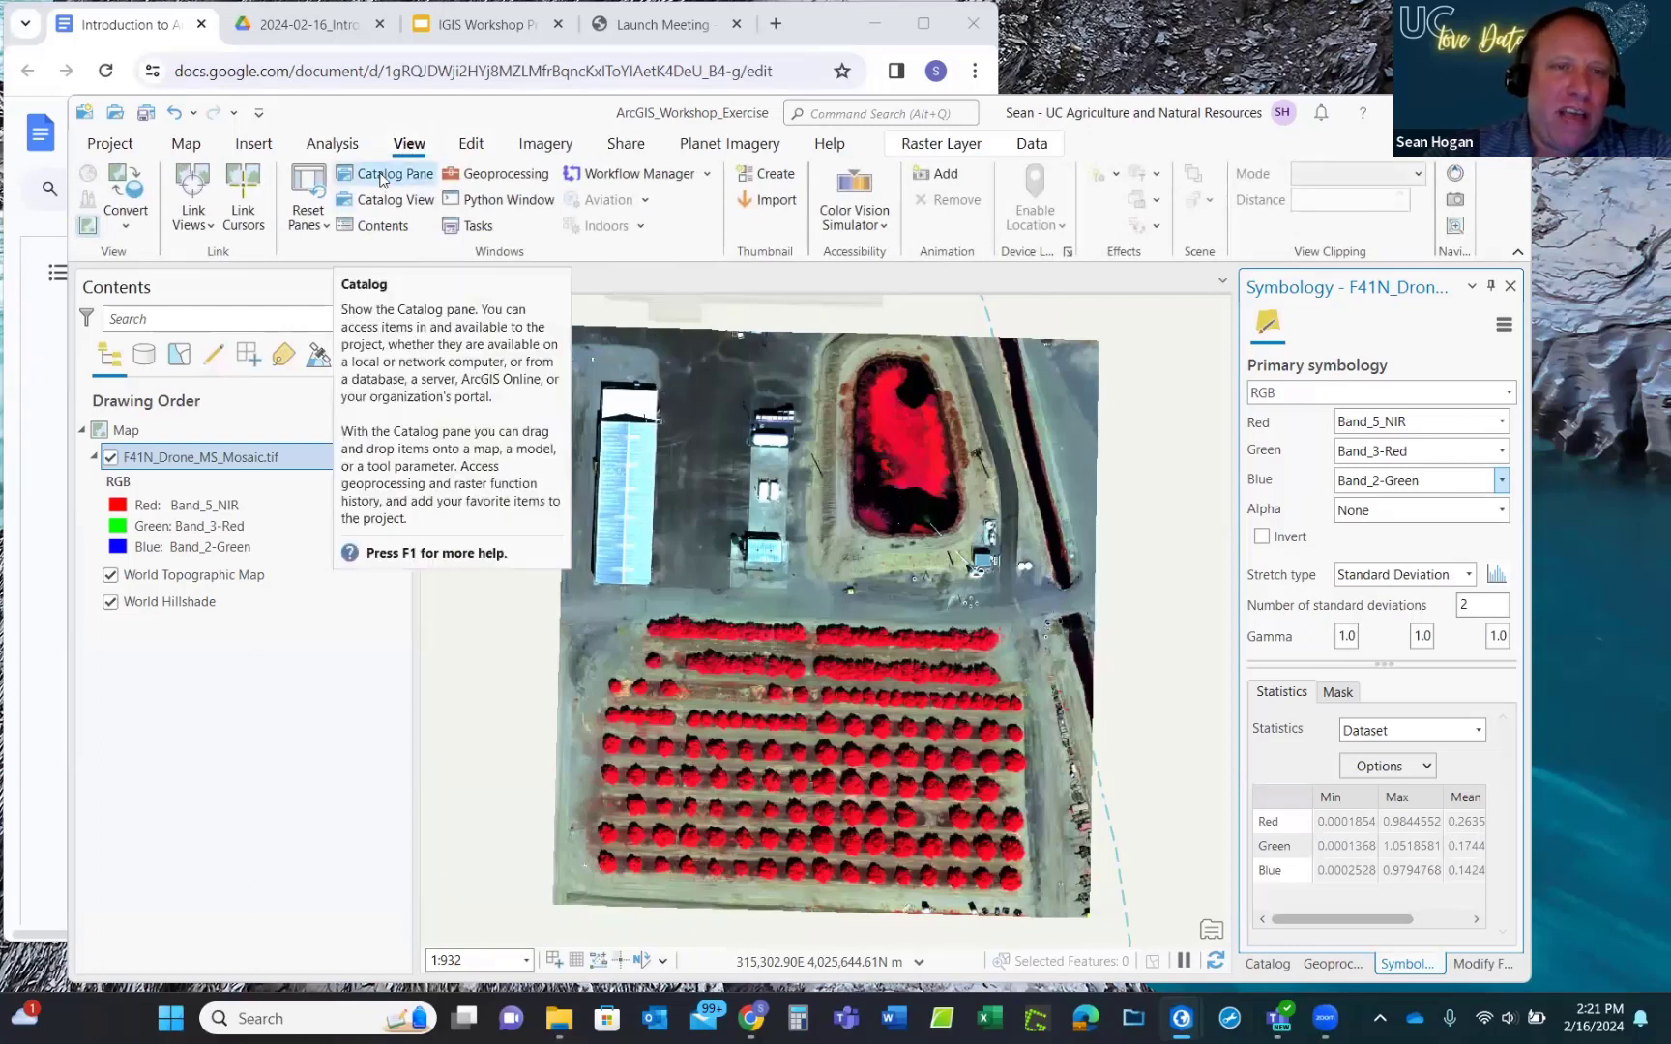
pyautogui.click(381, 181)
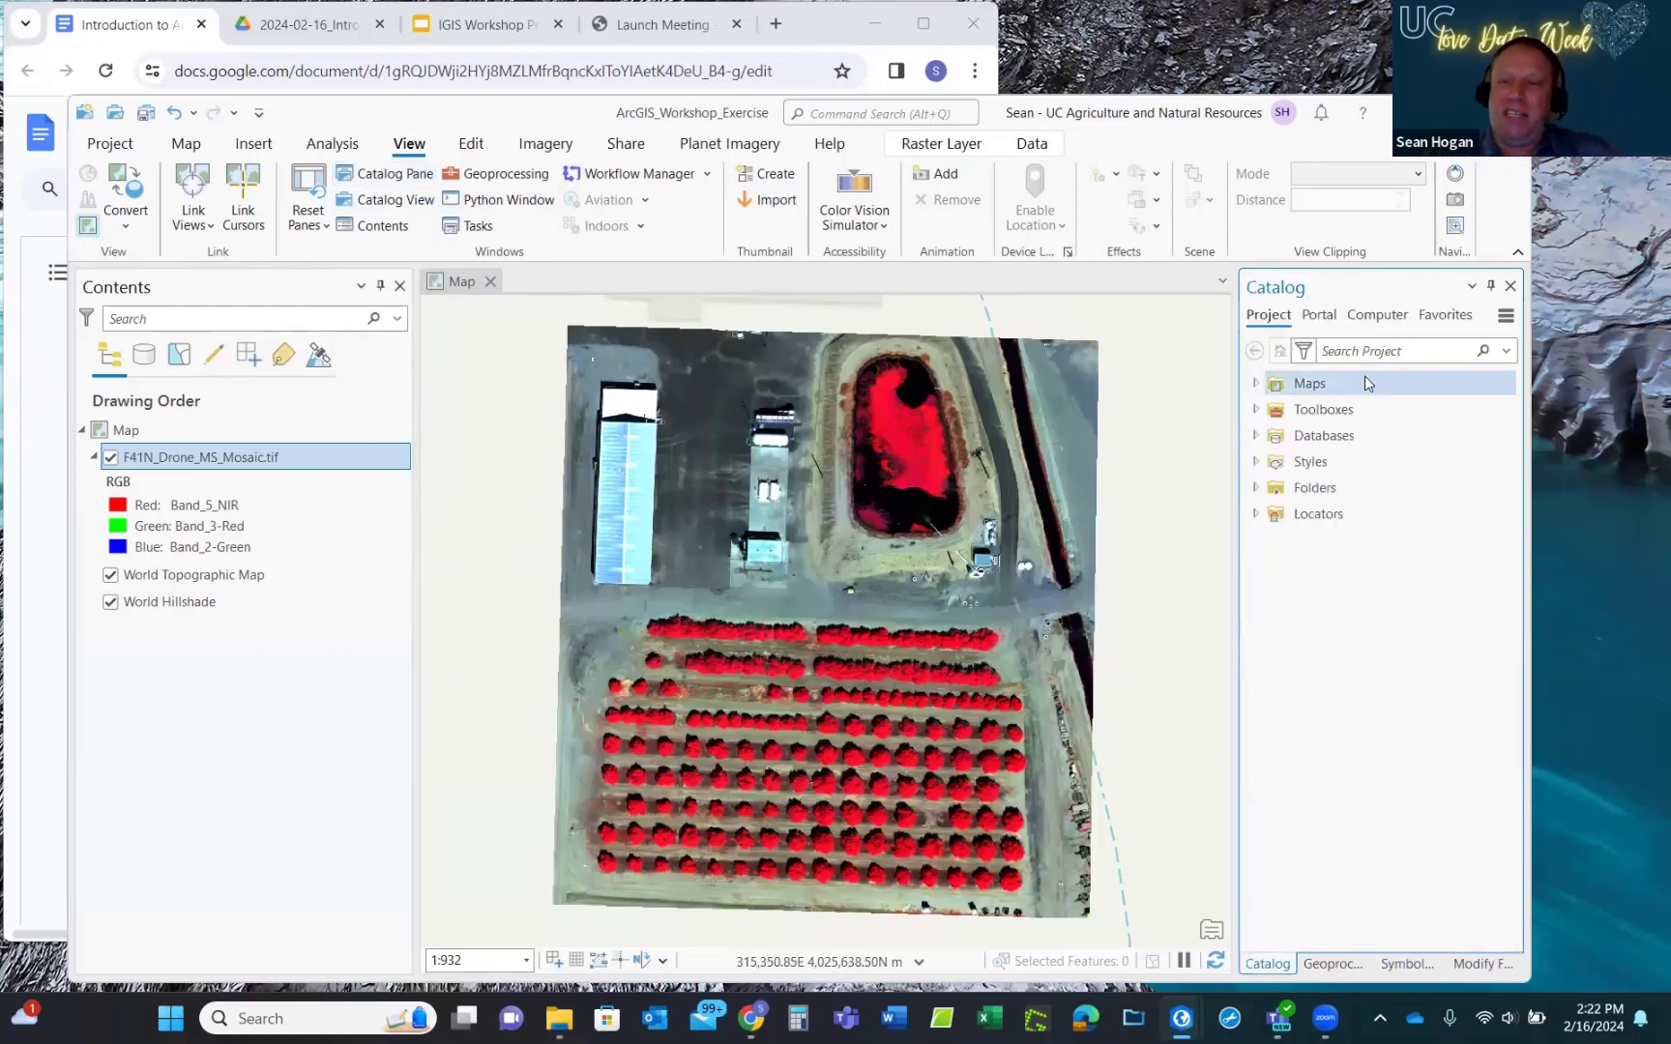
pyautogui.click(1256, 489)
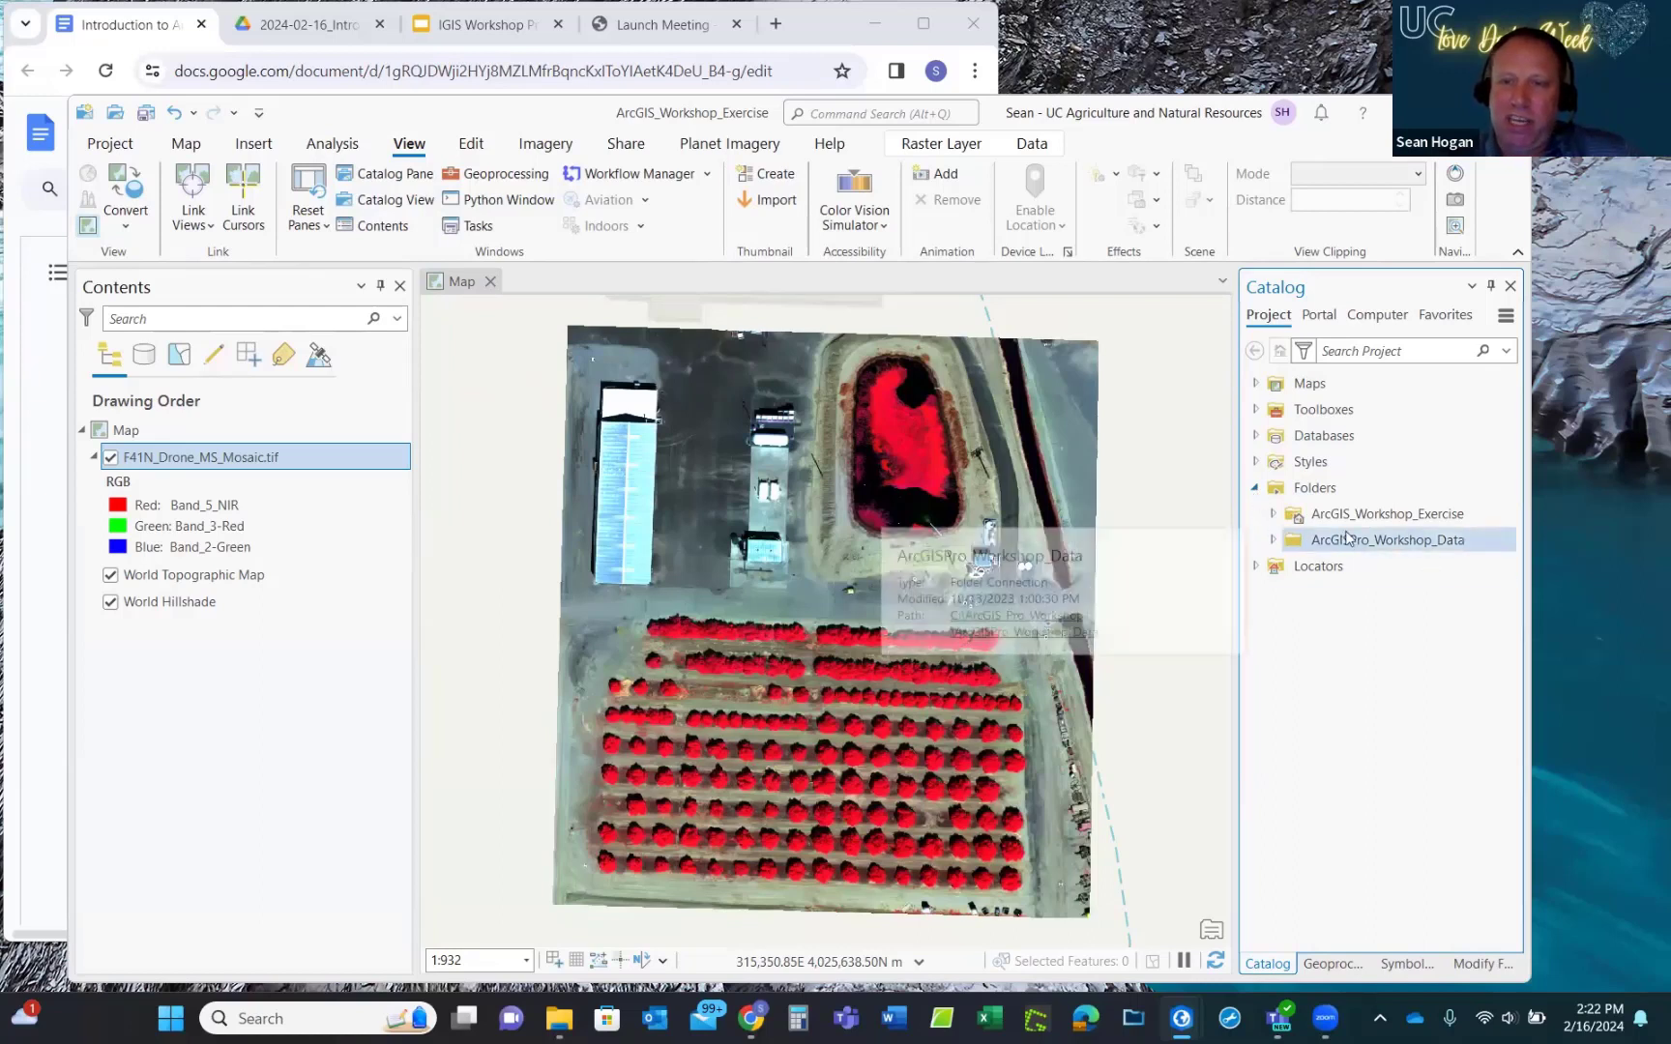
pyautogui.click(1274, 541)
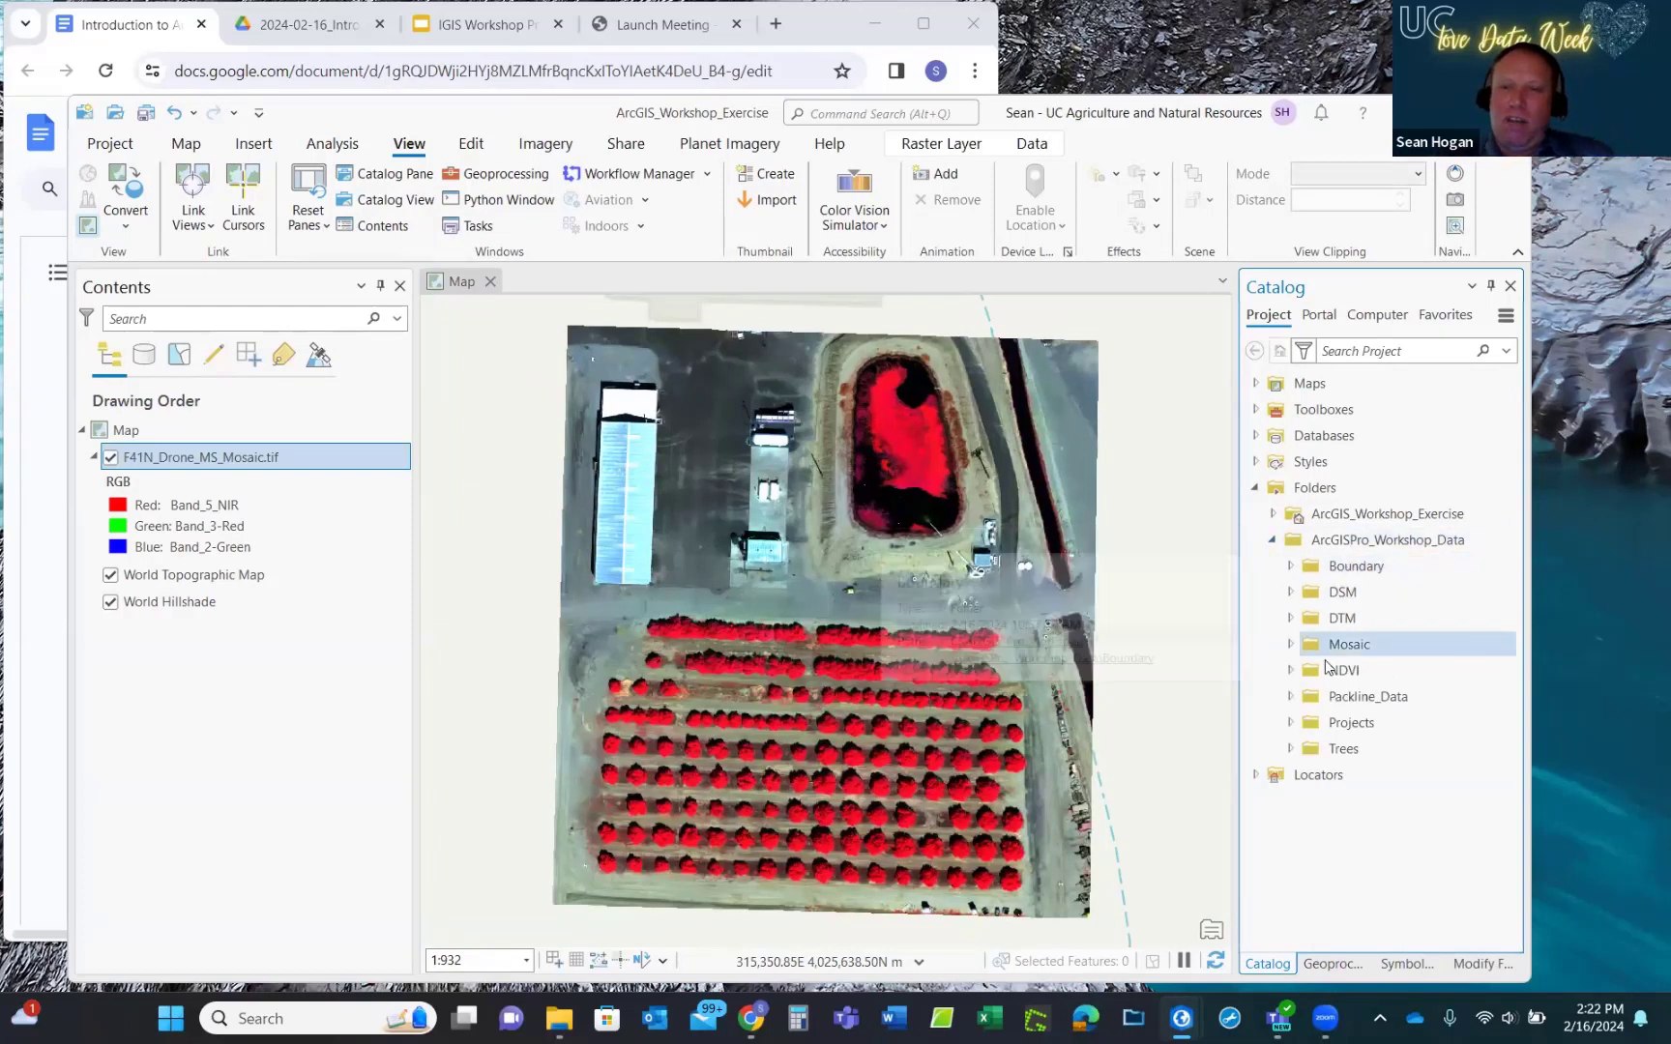
# Add LREC_Boundary.shp from the workshop data's Boundary folder to the map.
pyautogui.click(1290, 568)
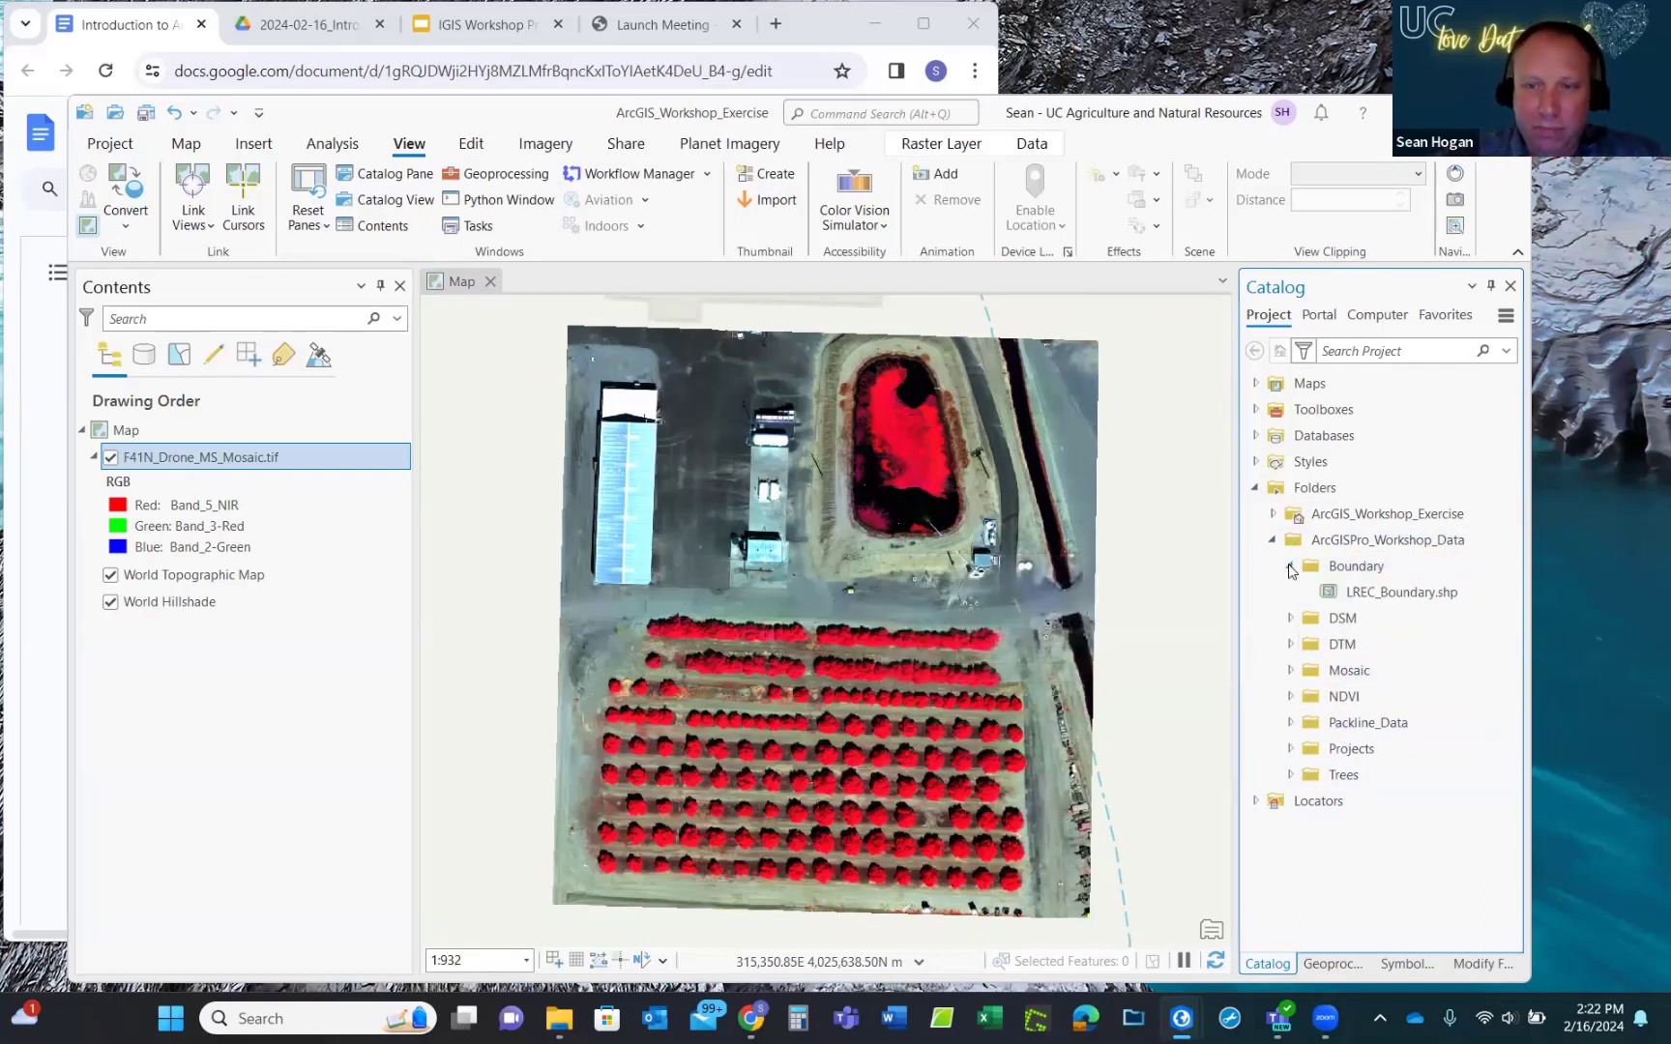
pyautogui.moveTo(1405, 594)
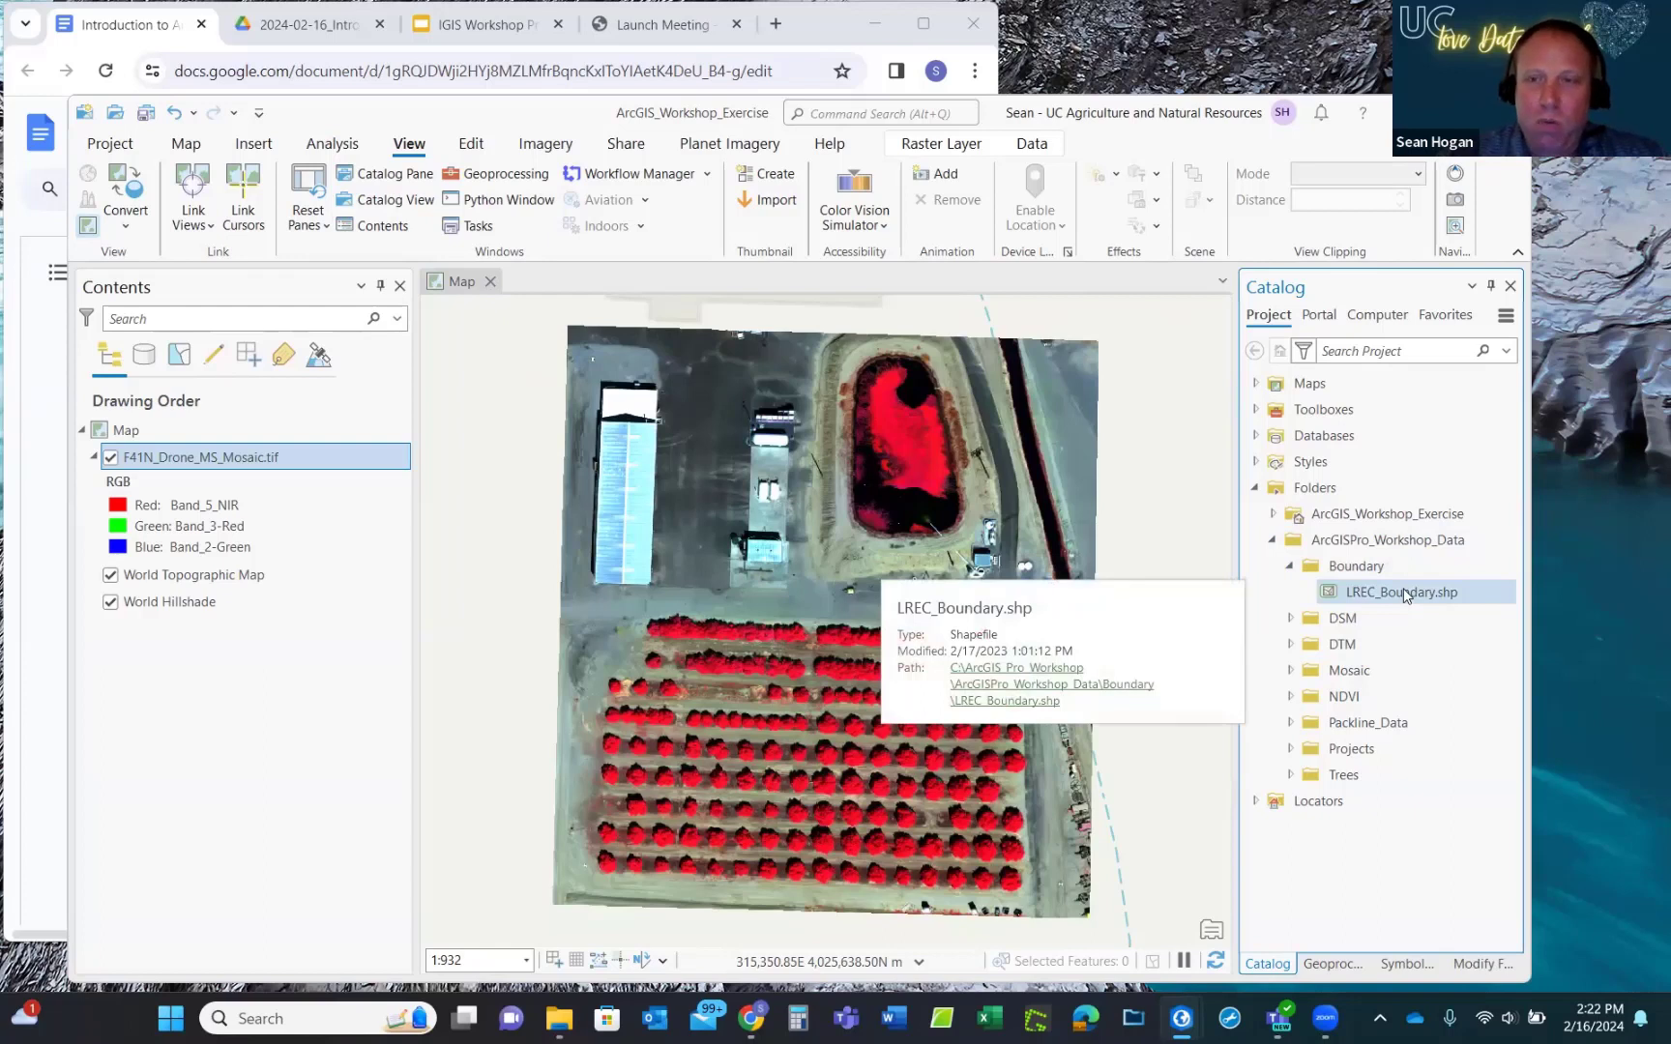
pyautogui.click(1403, 590)
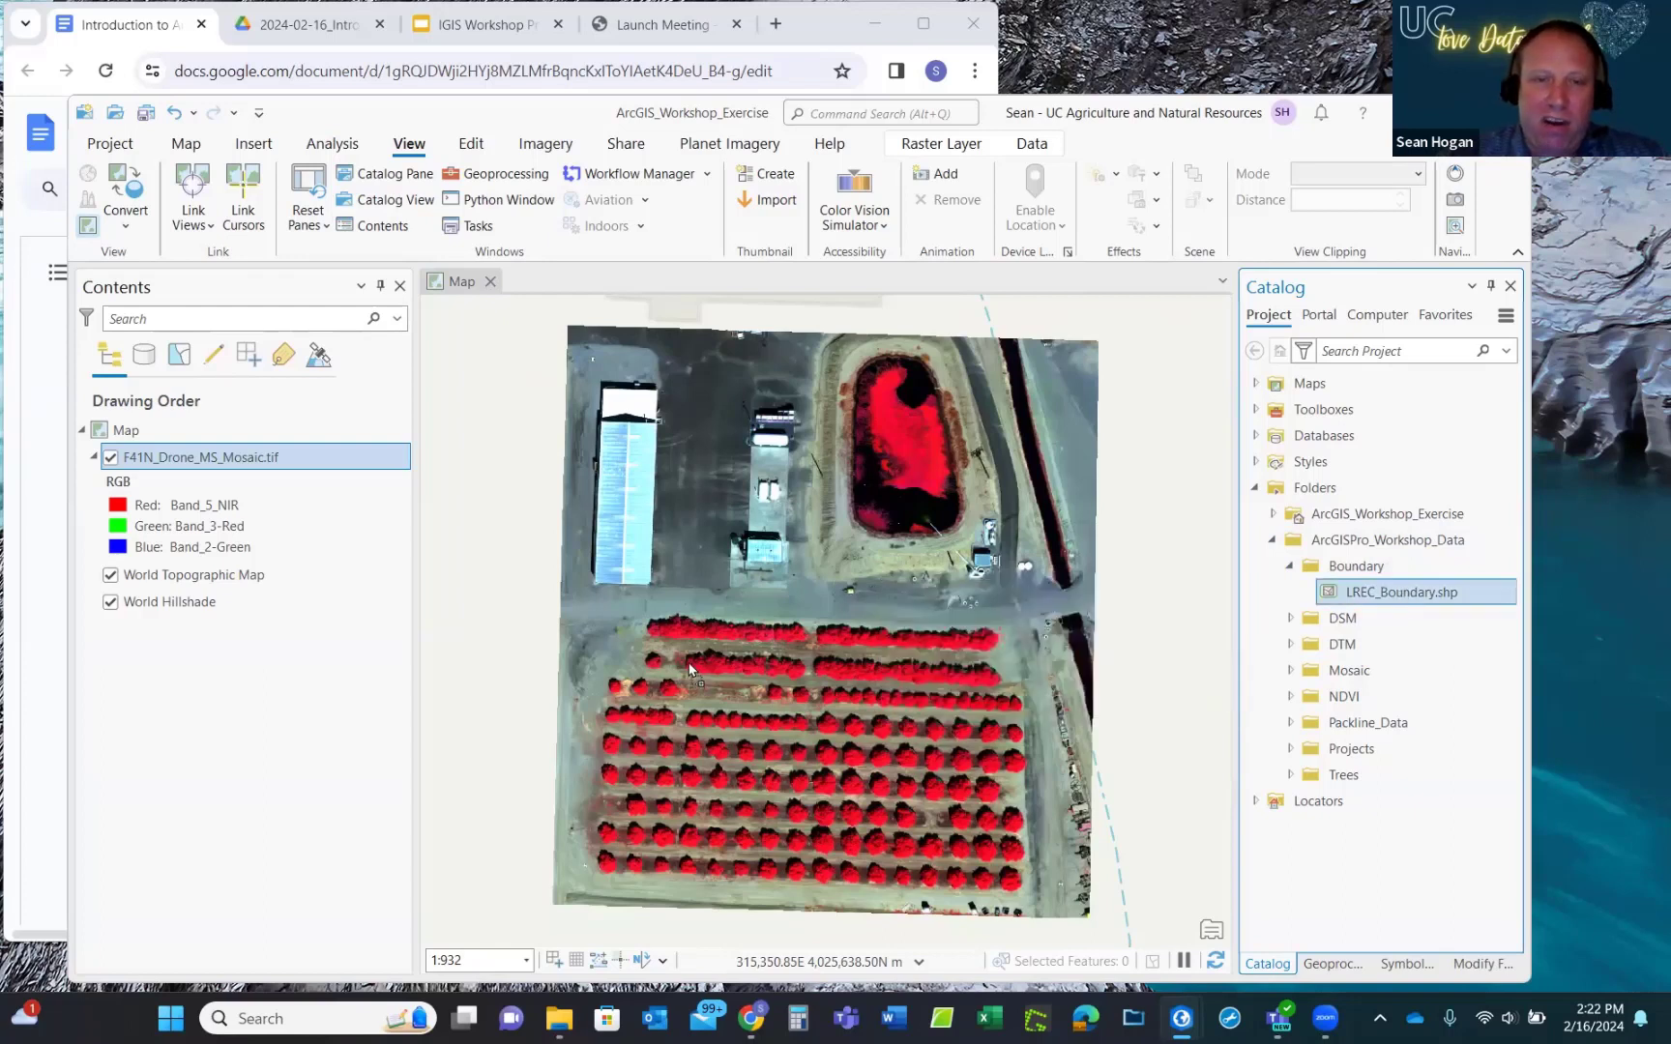
pyautogui.moveTo(689, 667); pyautogui.dragTo(690, 668)
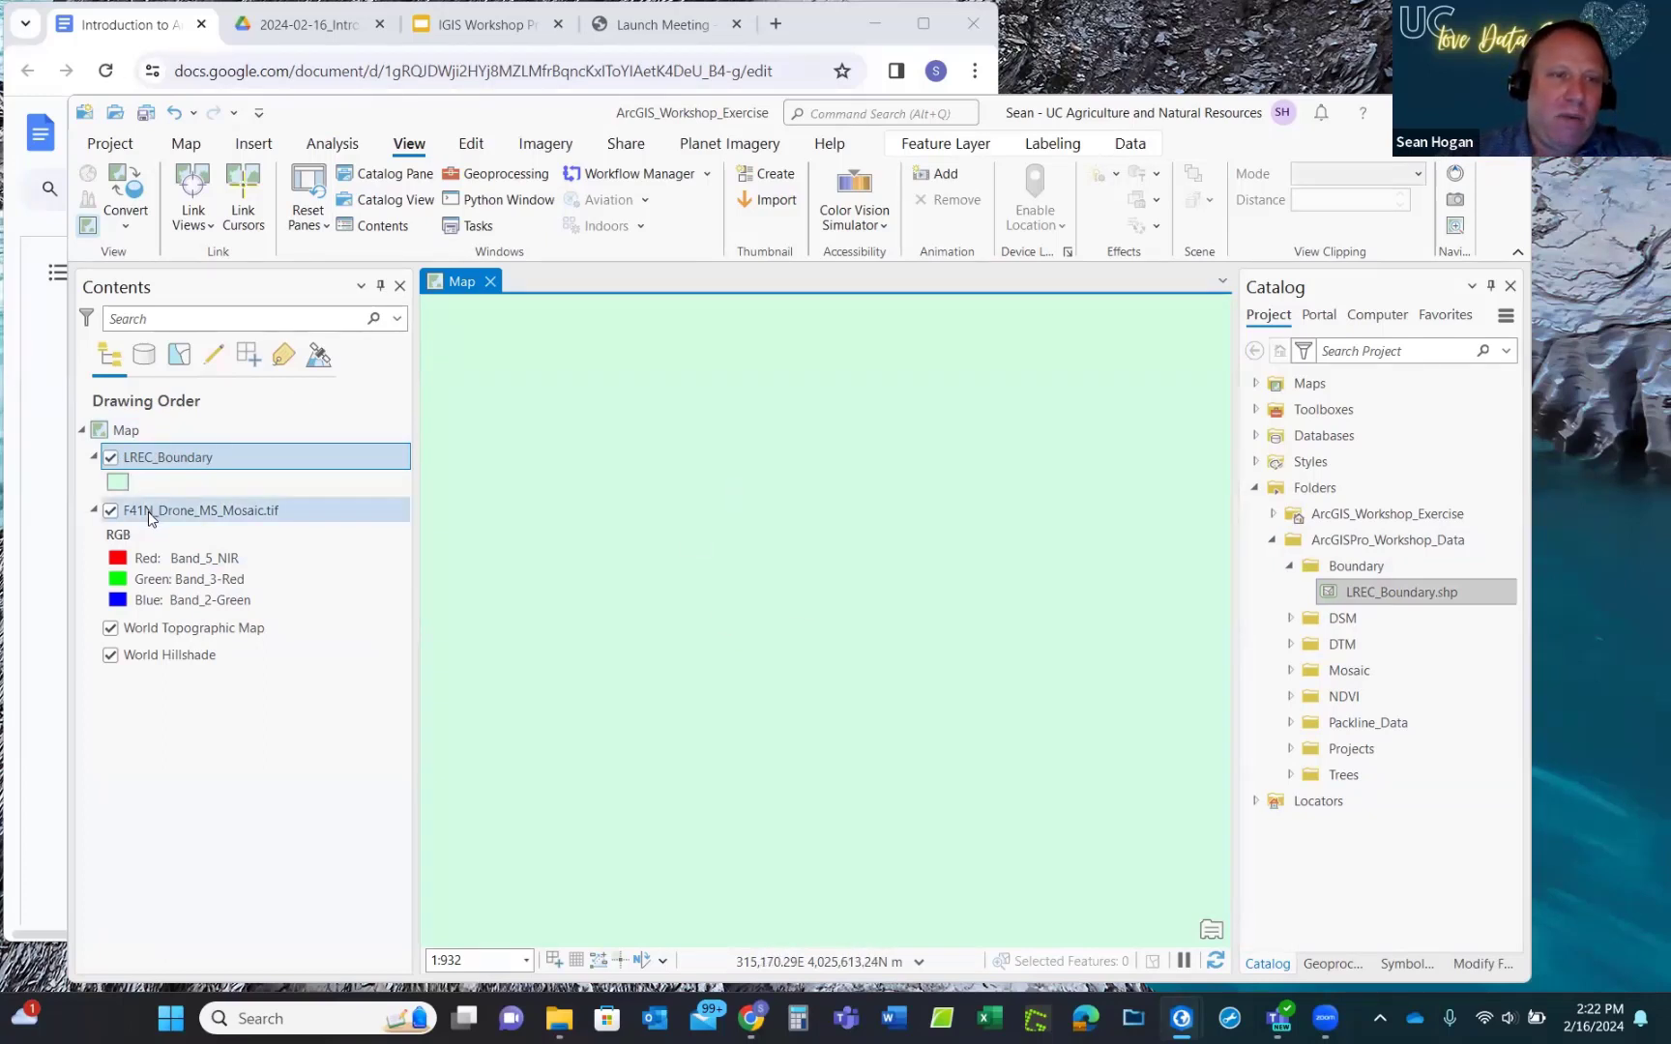
# Place F41N_Drone_MS_Mosaic.tif above LREC_Boundary in the drawing order and view the whole boundary around it.
pyautogui.moveTo(150, 518); pyautogui.dragTo(147, 463)
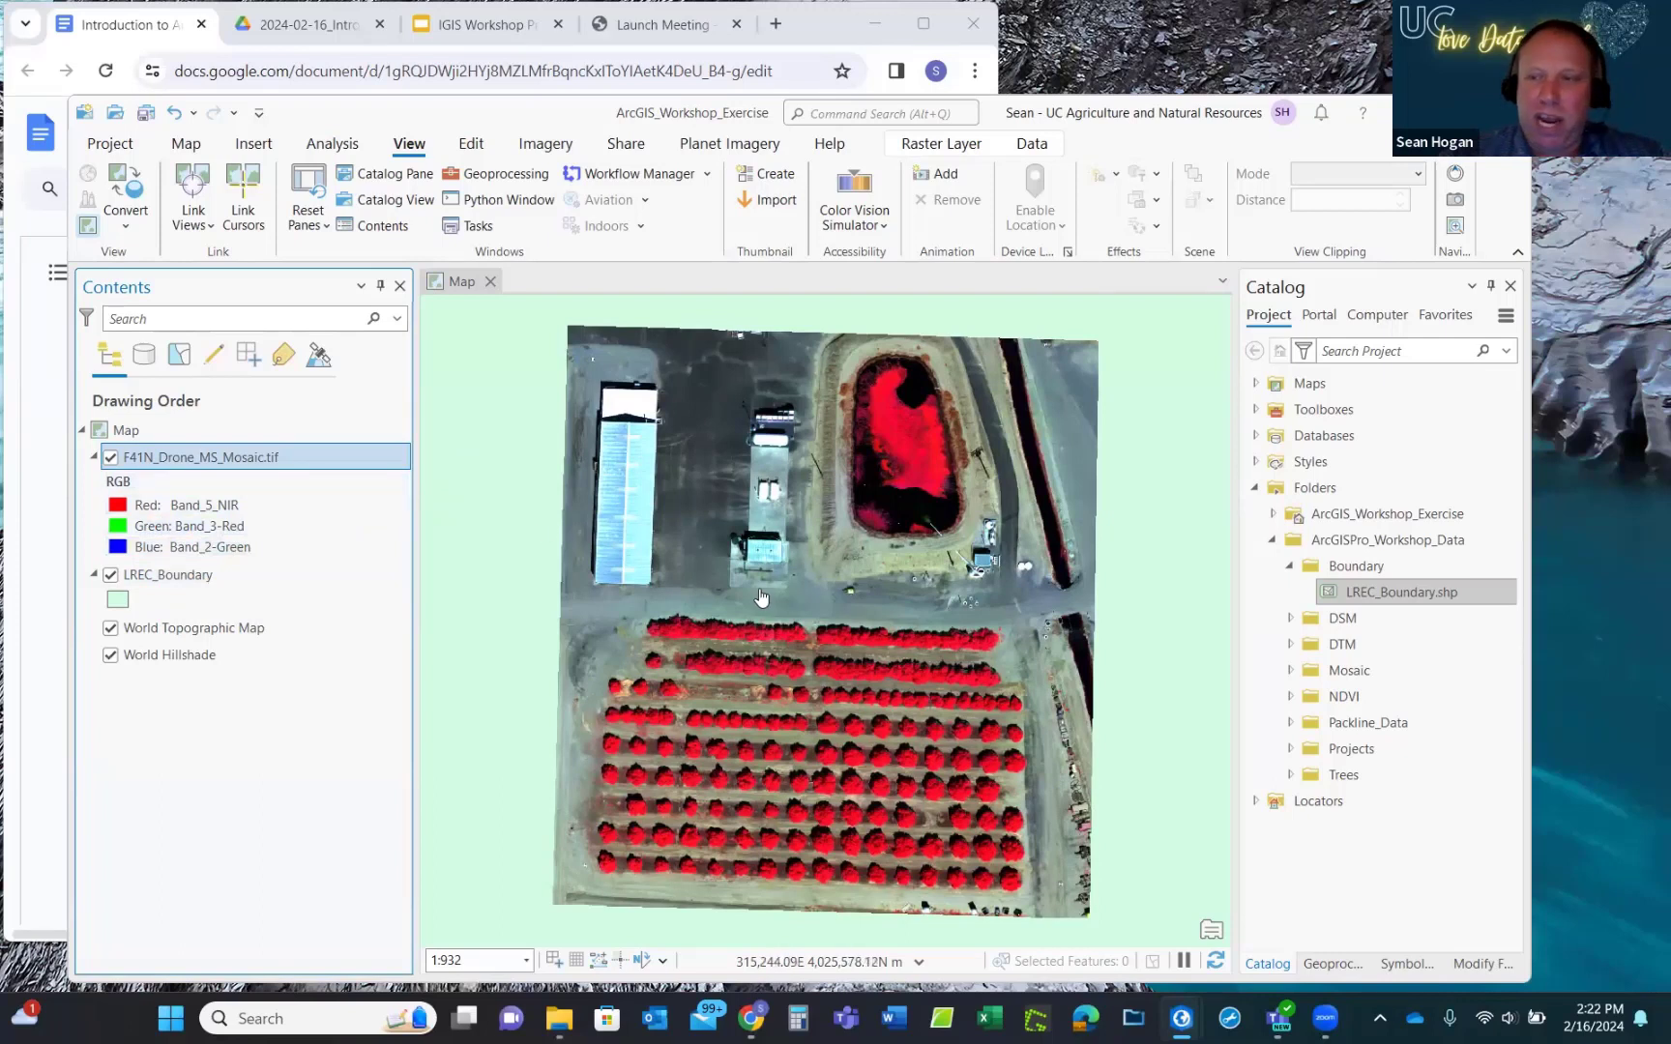
pyautogui.scroll(-5, 762, 598)
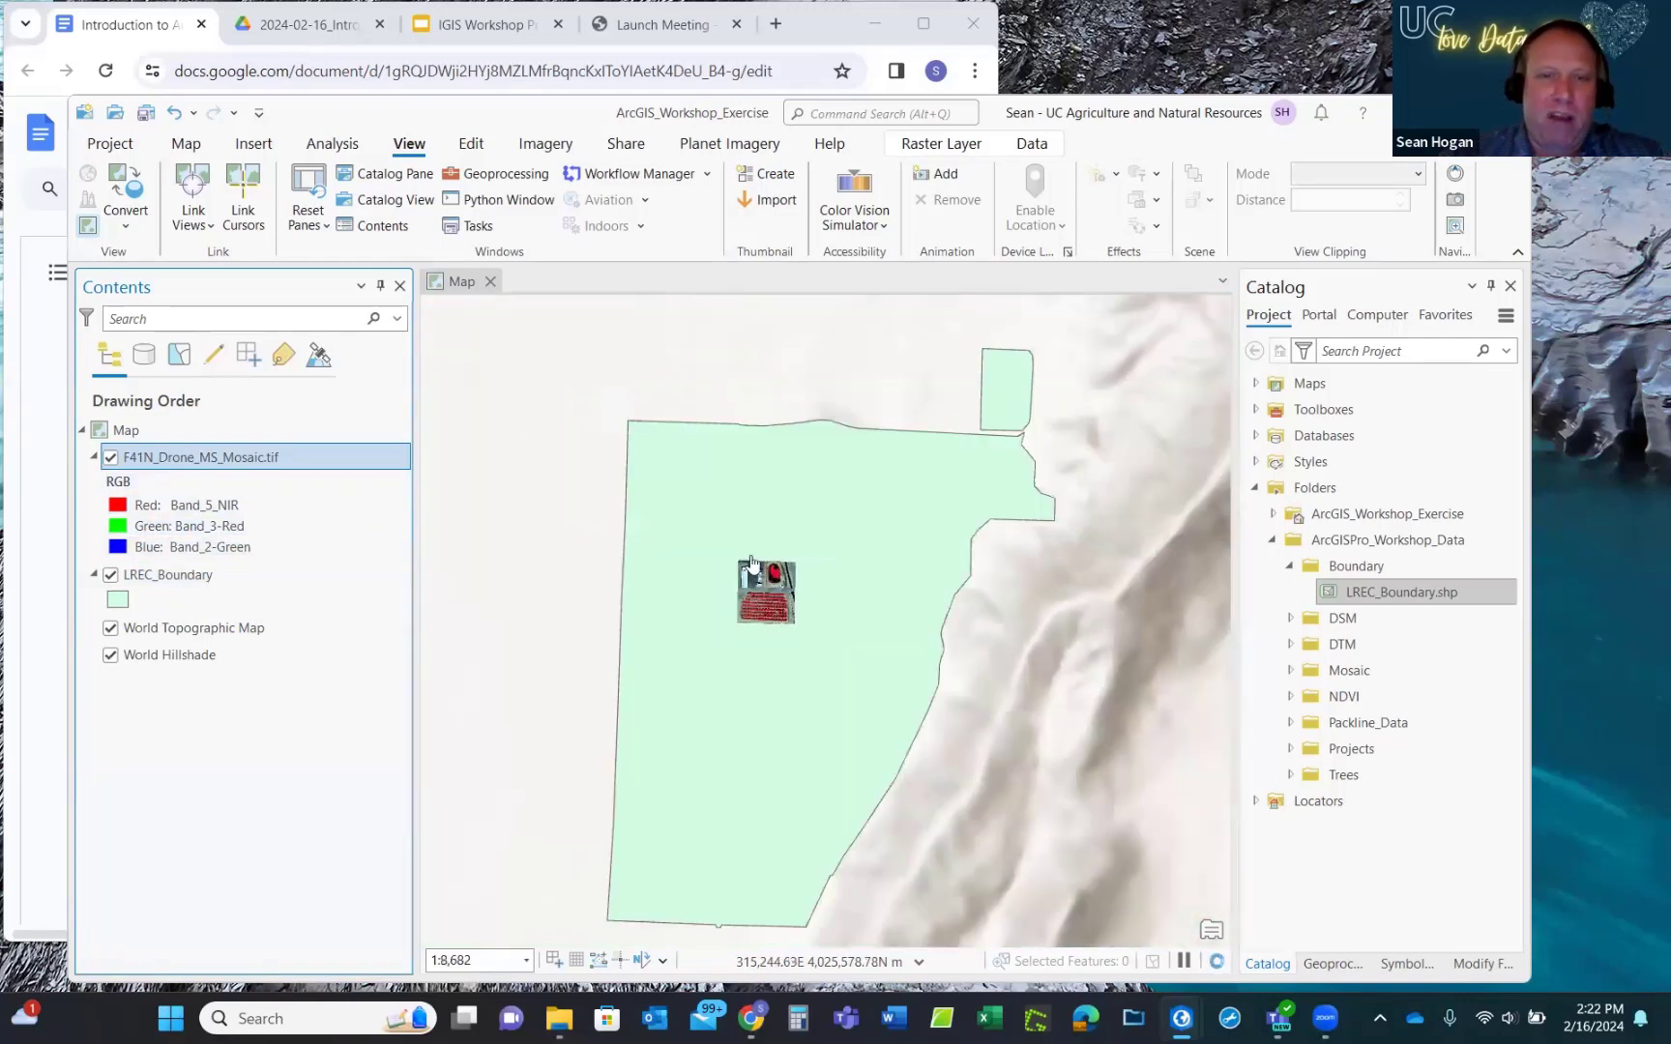
pyautogui.scroll(-2, 720, 526)
pyautogui.scroll(2, 719, 527)
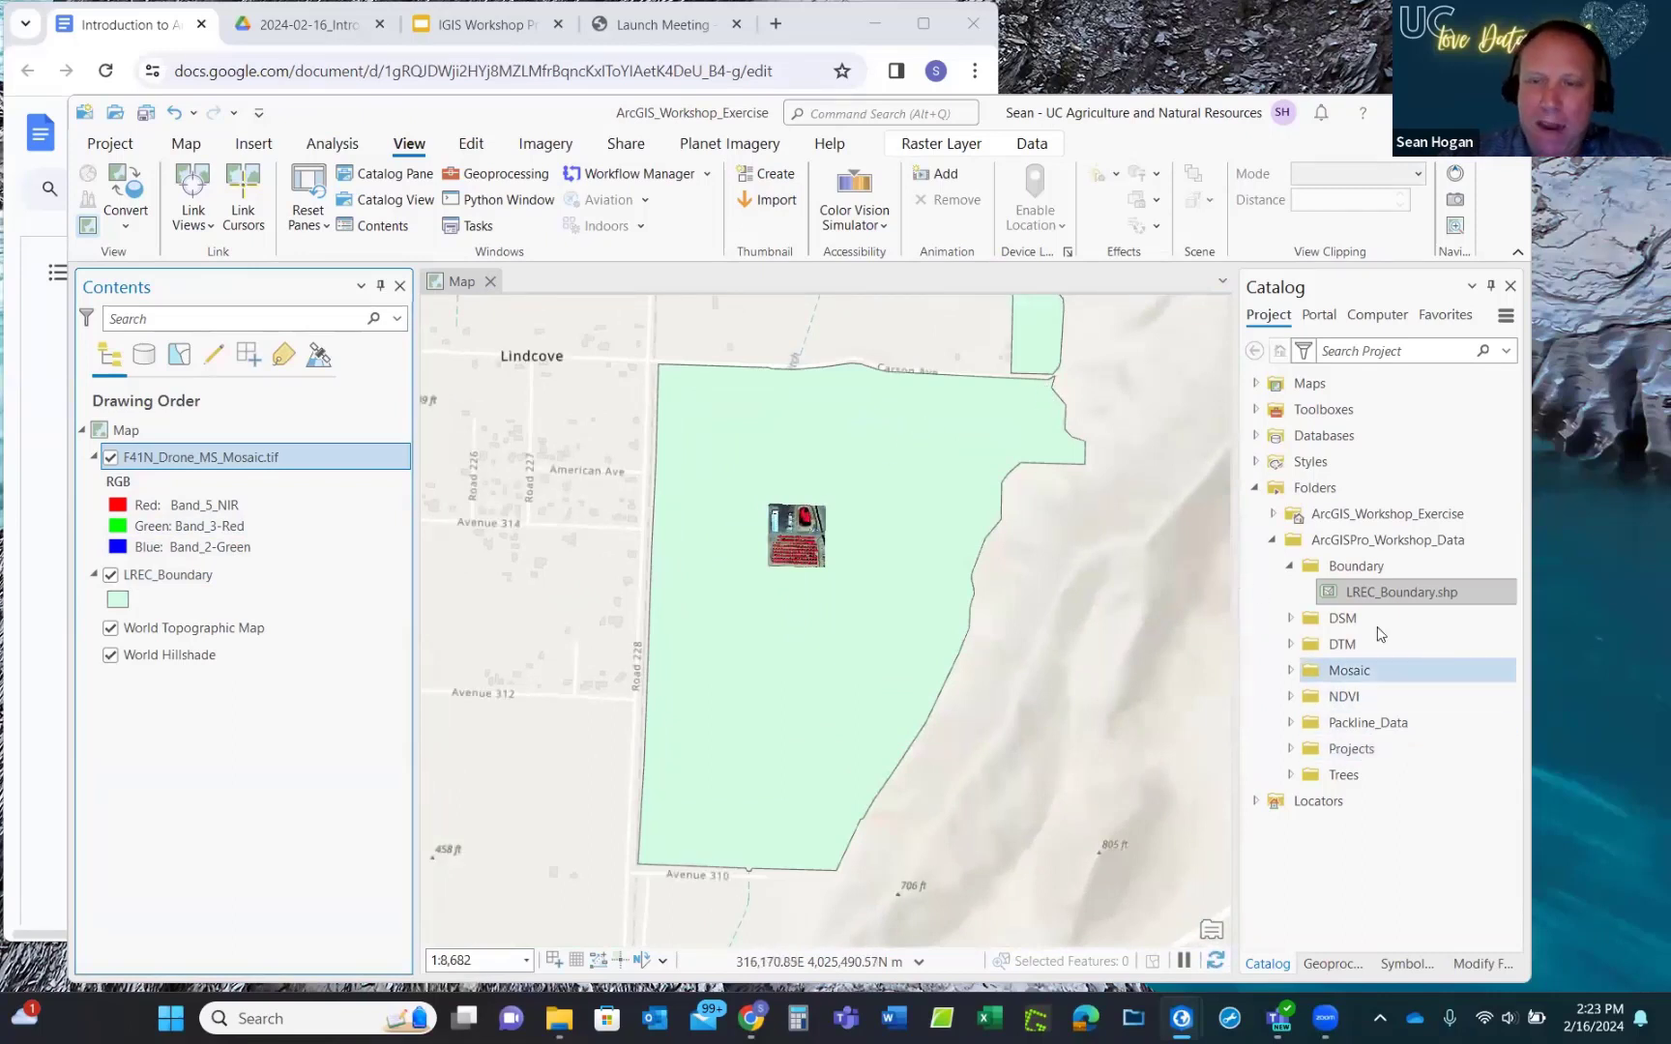
# Add F41N_DSM.tif and LREC_Drone_DSM.tif from the DSM folder, in that order, between the drone mosaic and LREC_Boundary.
pyautogui.click(1290, 619)
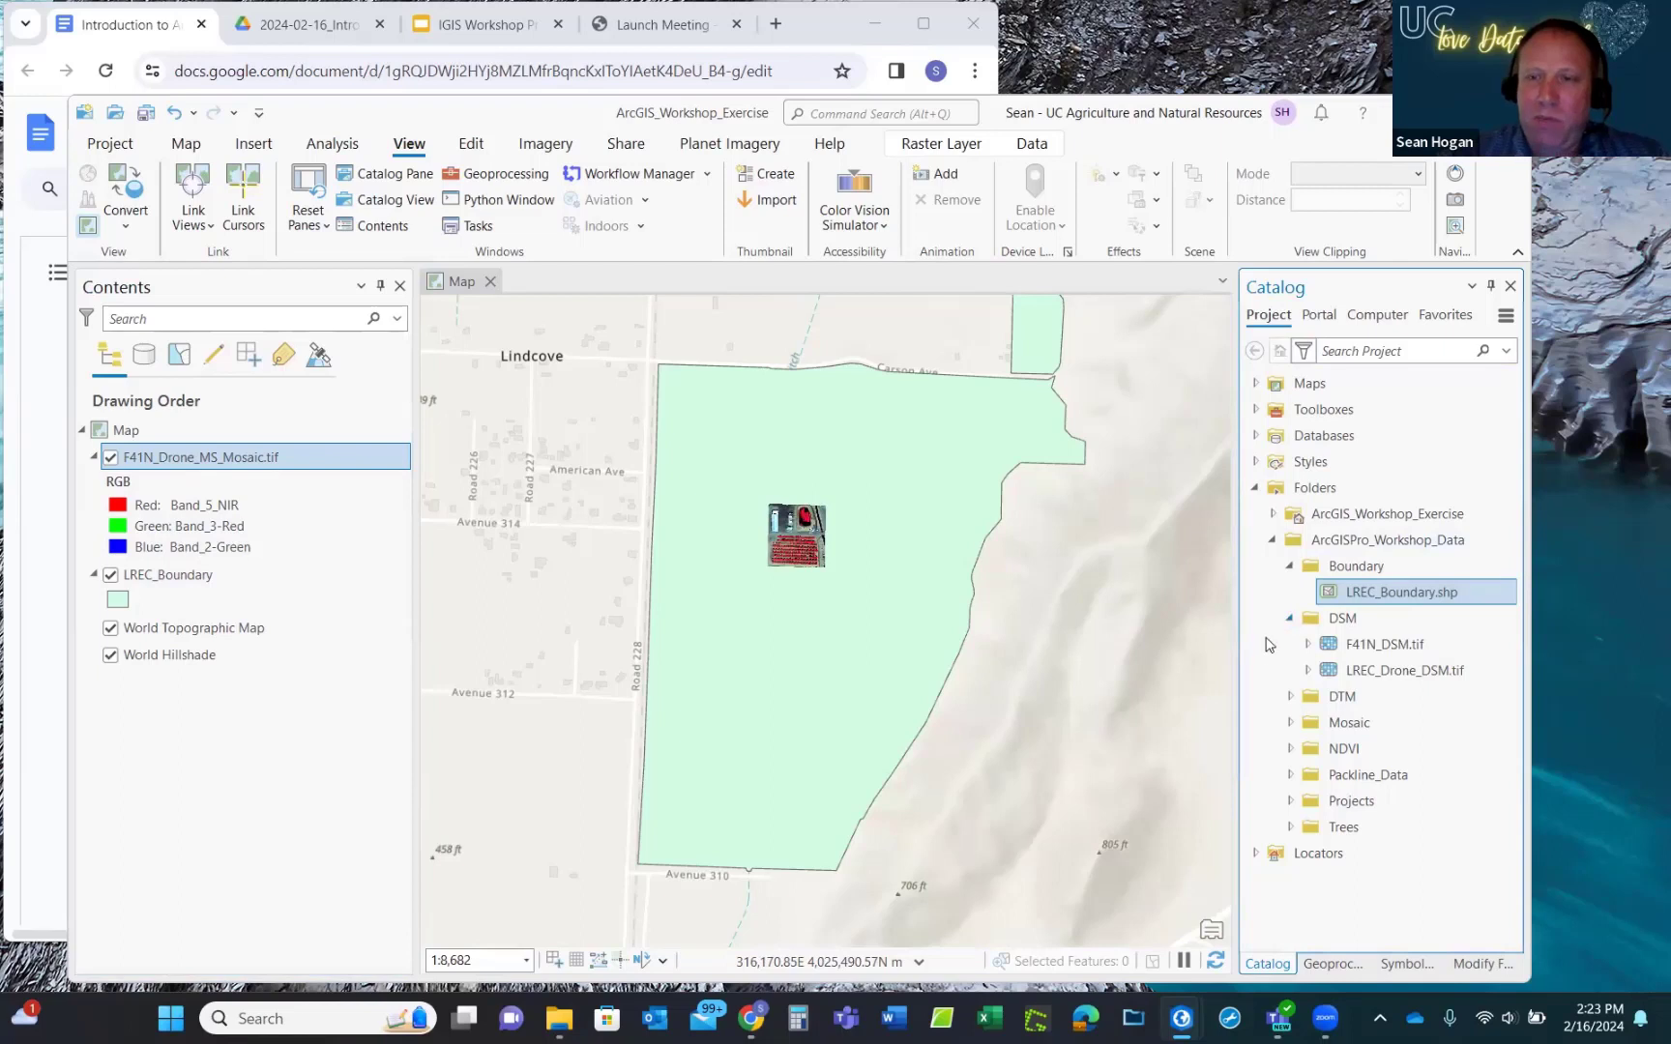
pyautogui.click(1374, 646)
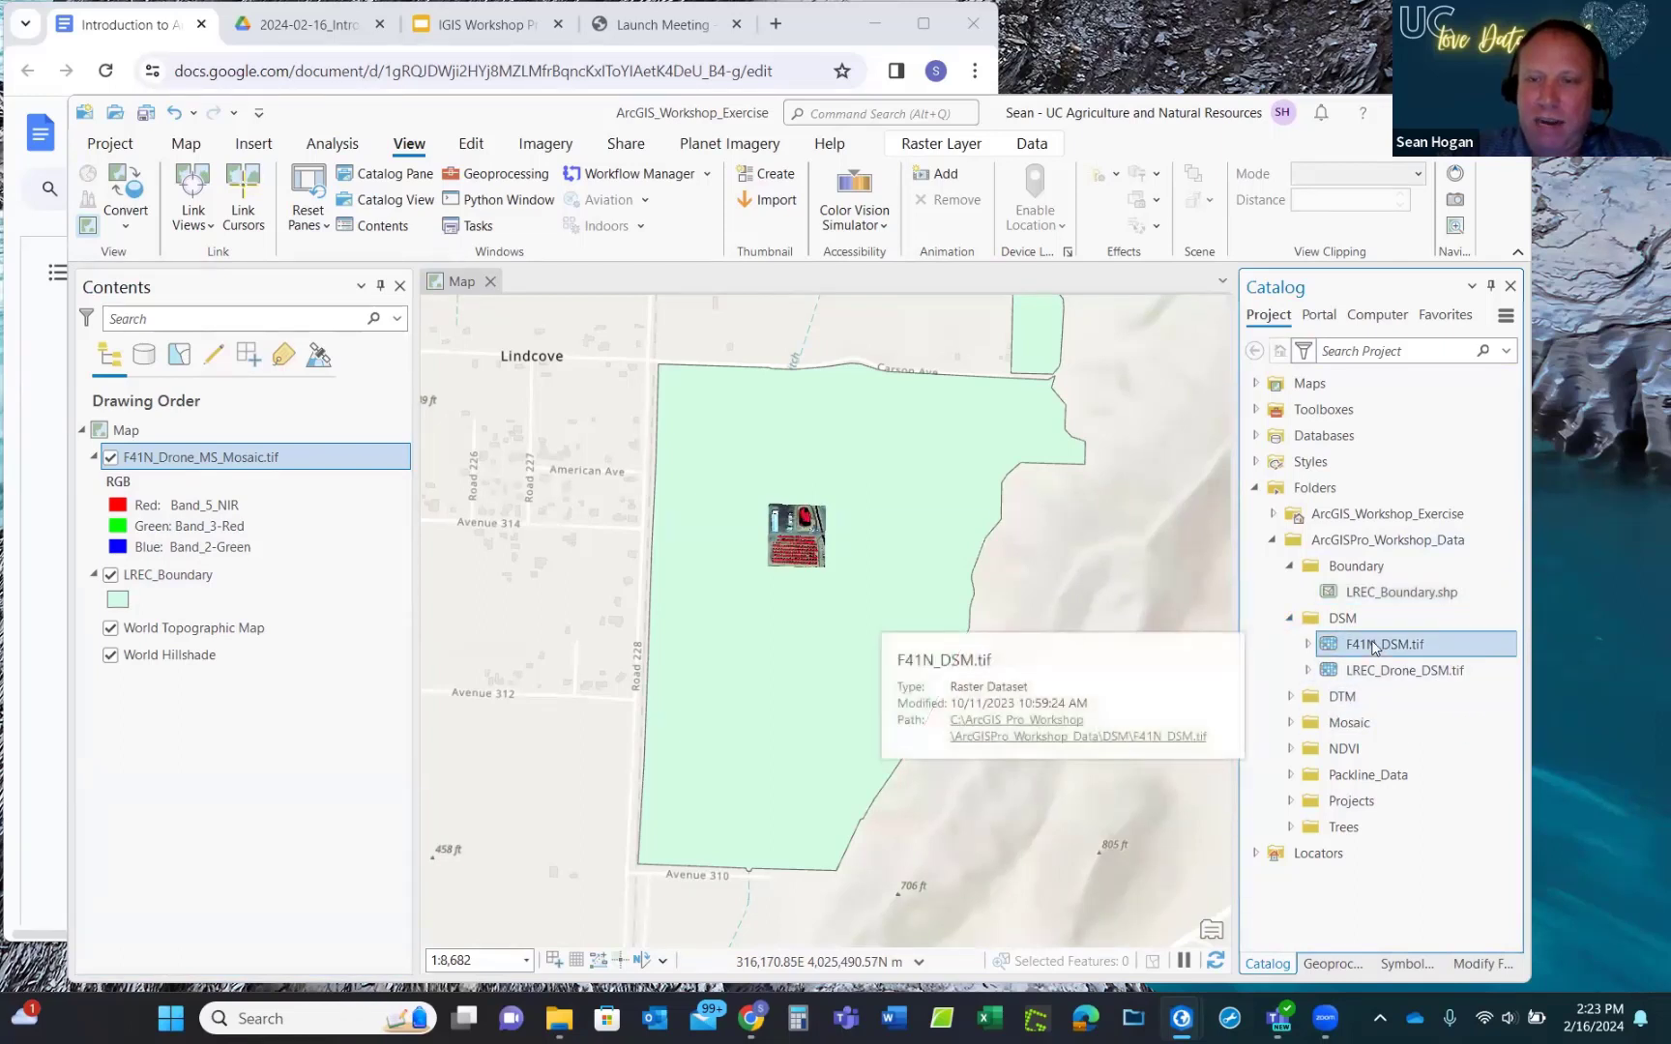
pyautogui.moveTo(1373, 646); pyautogui.dragTo(237, 569)
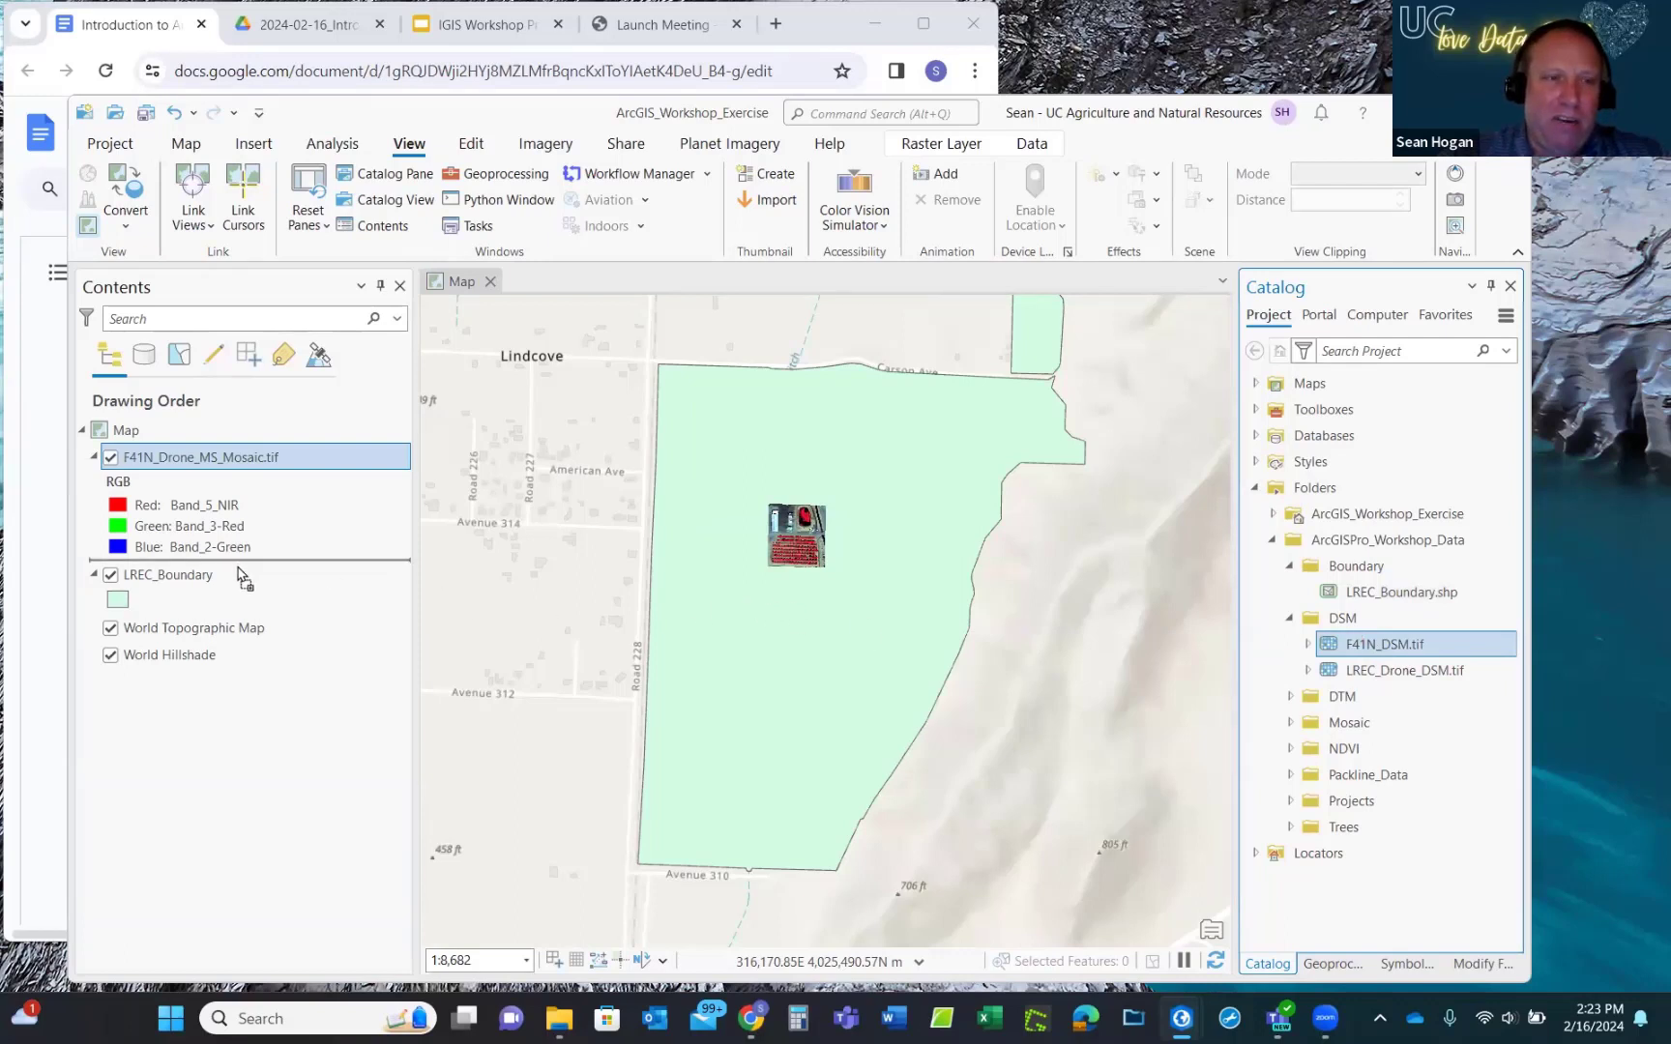
pyautogui.moveTo(241, 577); pyautogui.dragTo(241, 573)
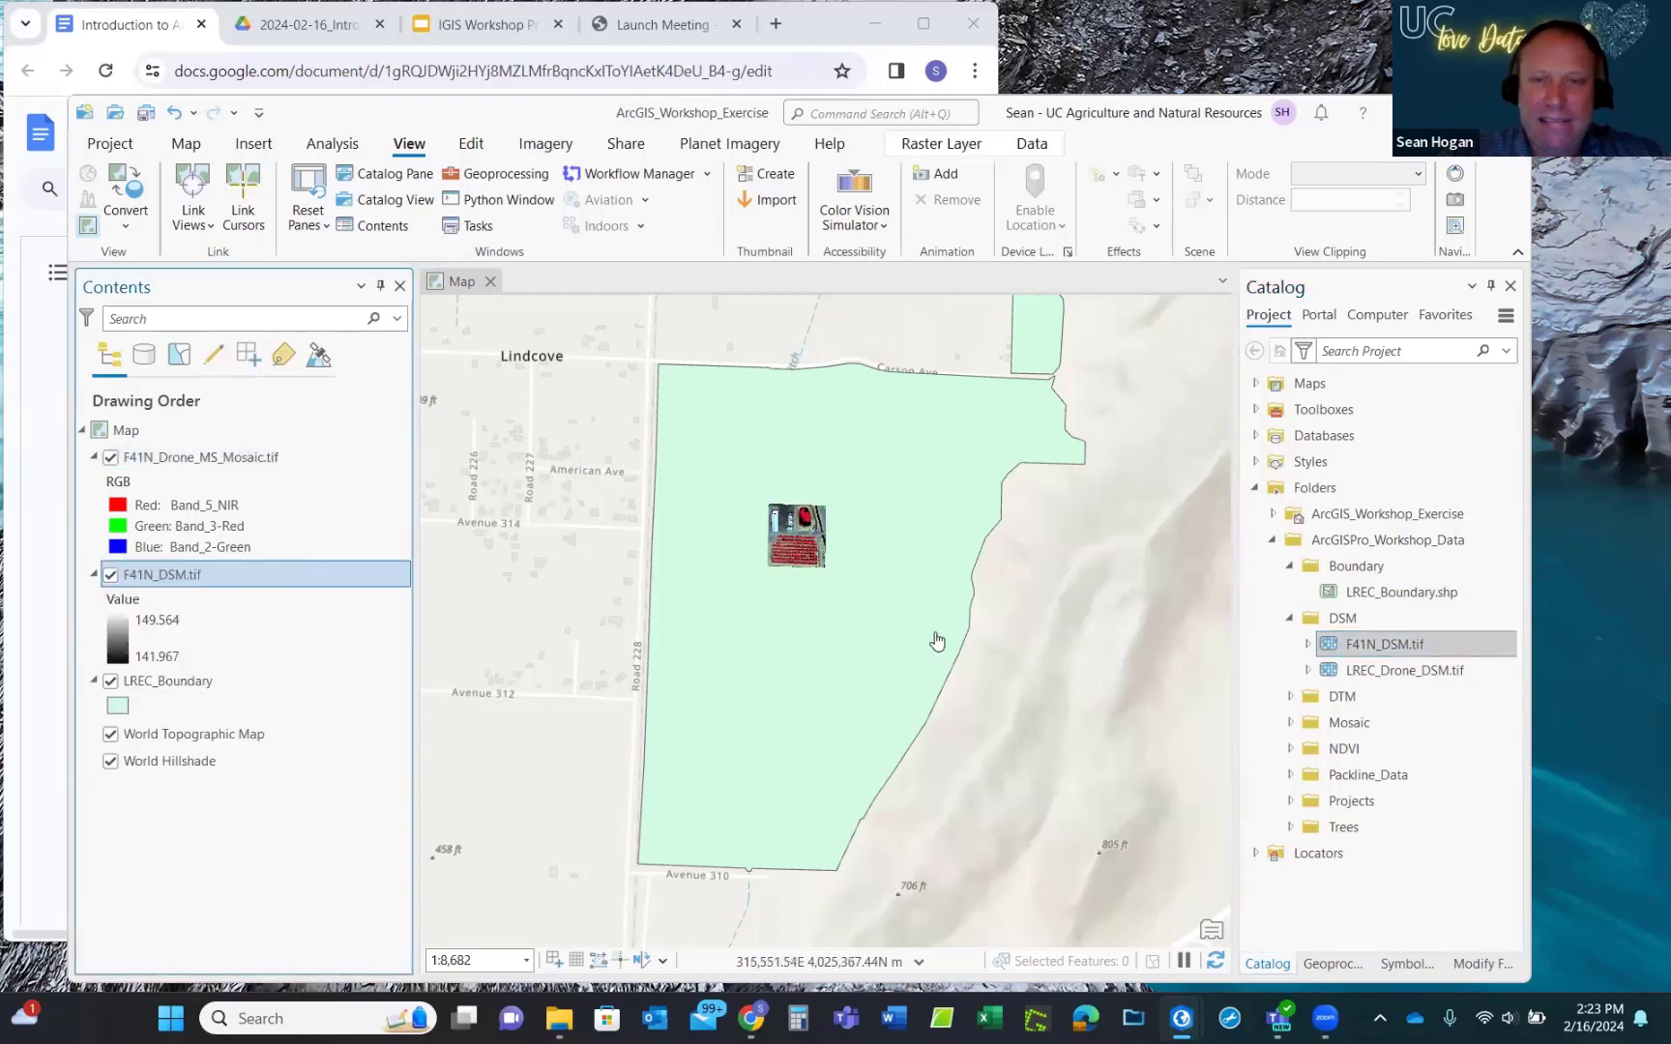
pyautogui.moveTo(1375, 674)
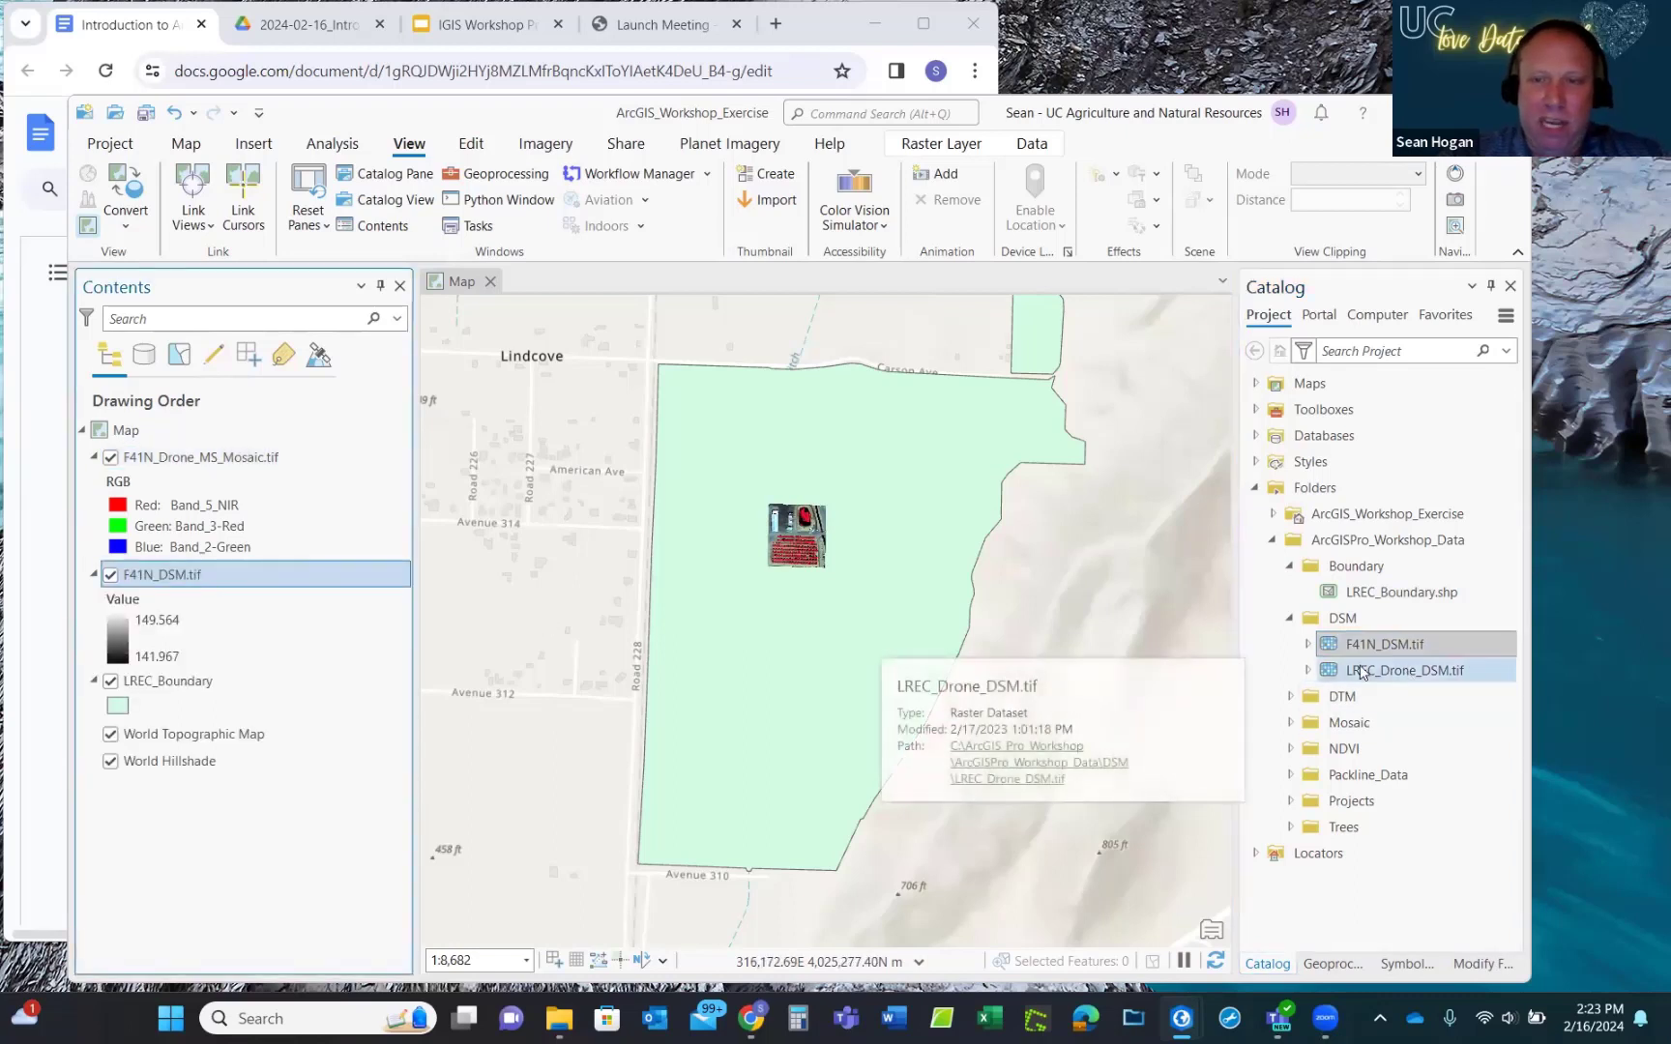
pyautogui.click(1409, 668)
pyautogui.moveTo(1409, 675); pyautogui.dragTo(295, 681)
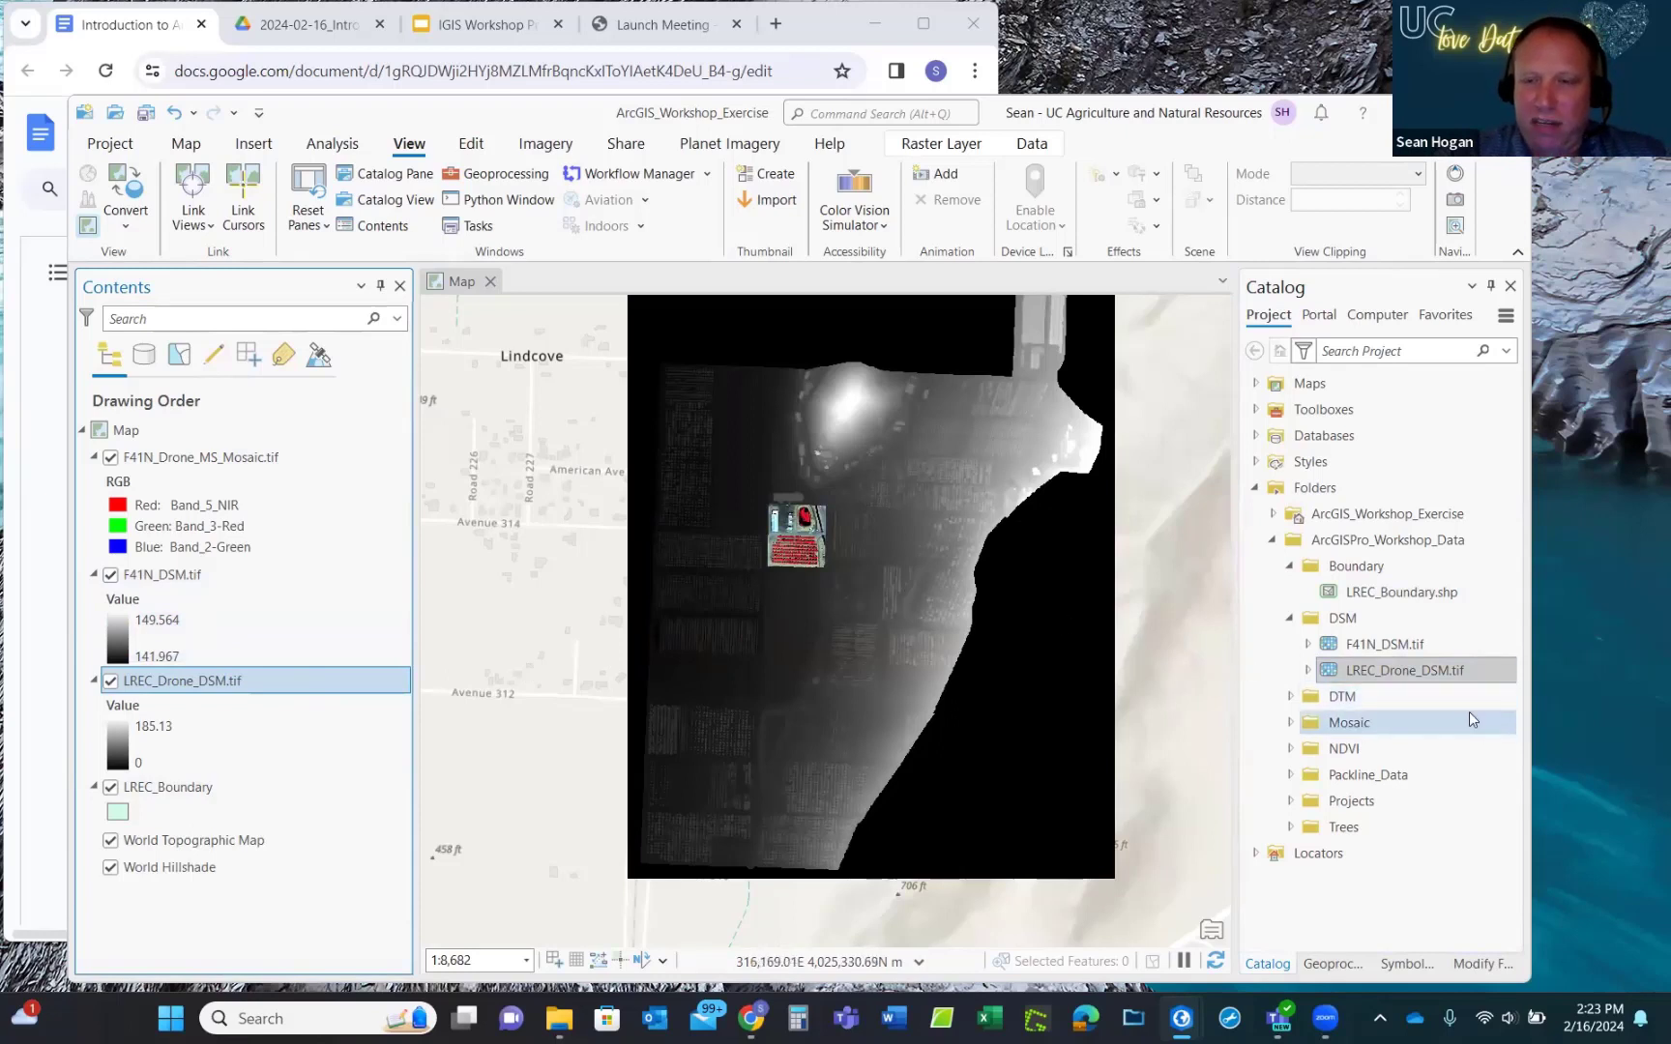
# Check the DTM and Mosaic folders, and add F41N_NDVI.tif from the NDVI folder directly below the drone mosaic.
pyautogui.click(1291, 697)
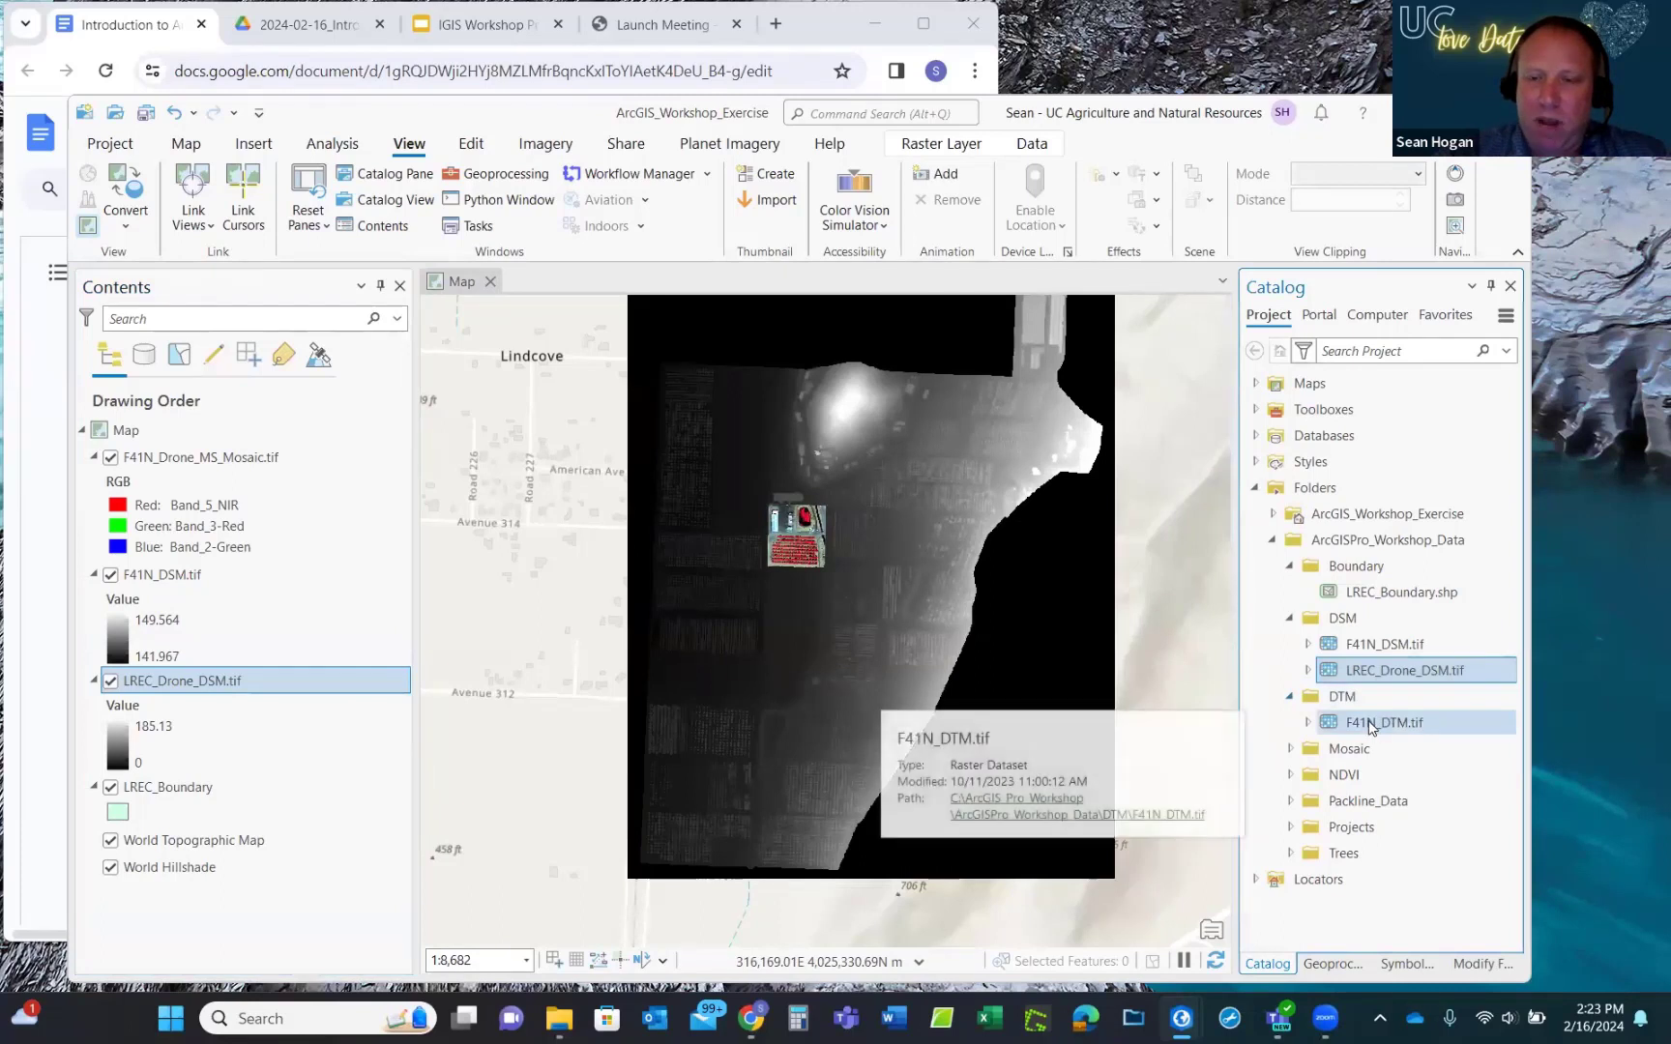
pyautogui.click(1292, 698)
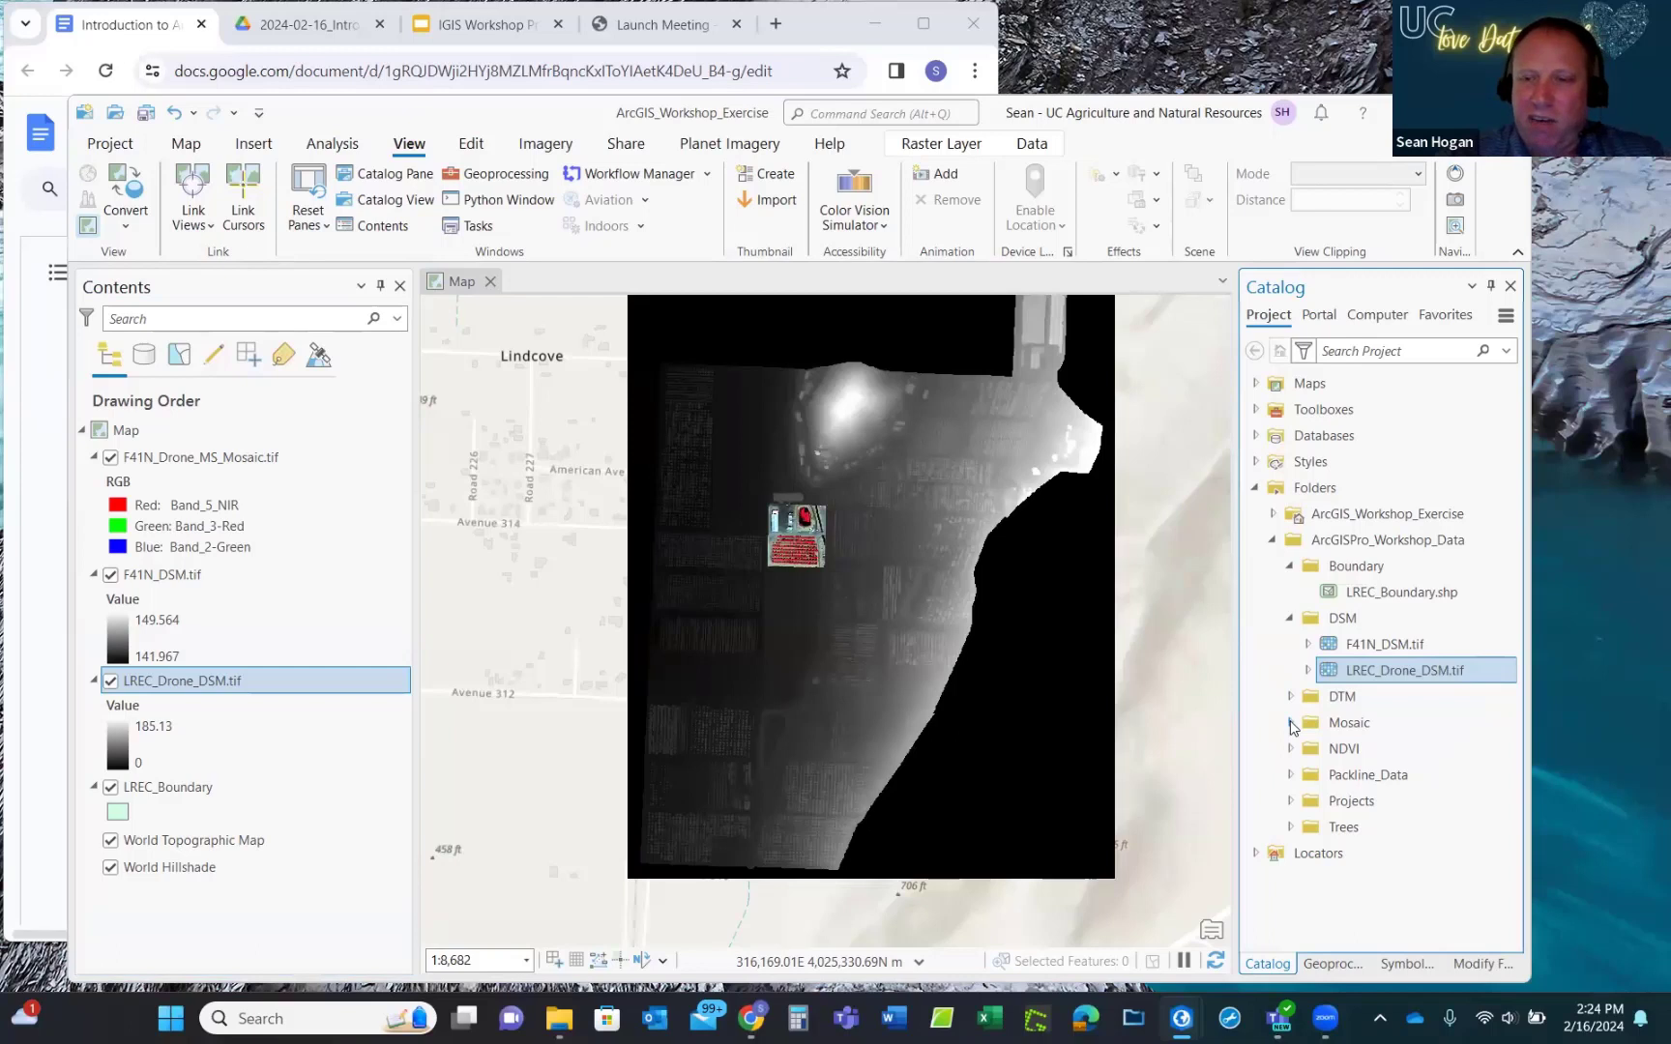
pyautogui.click(1291, 724)
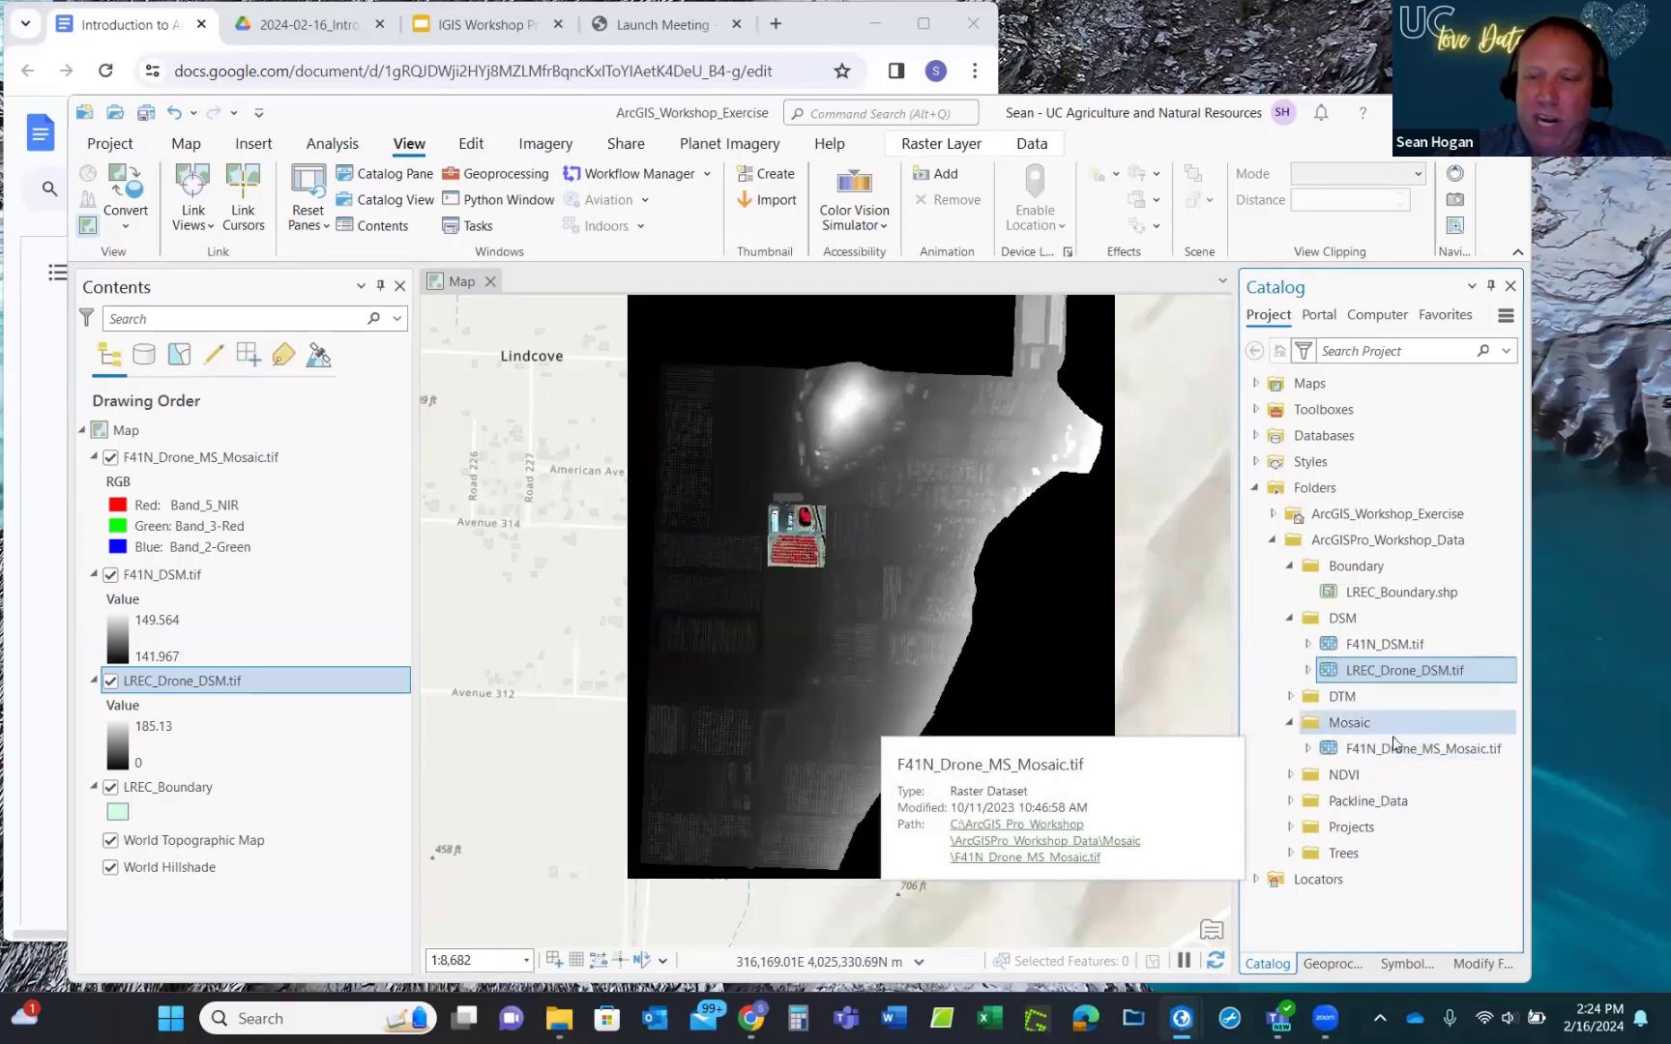
pyautogui.click(1291, 723)
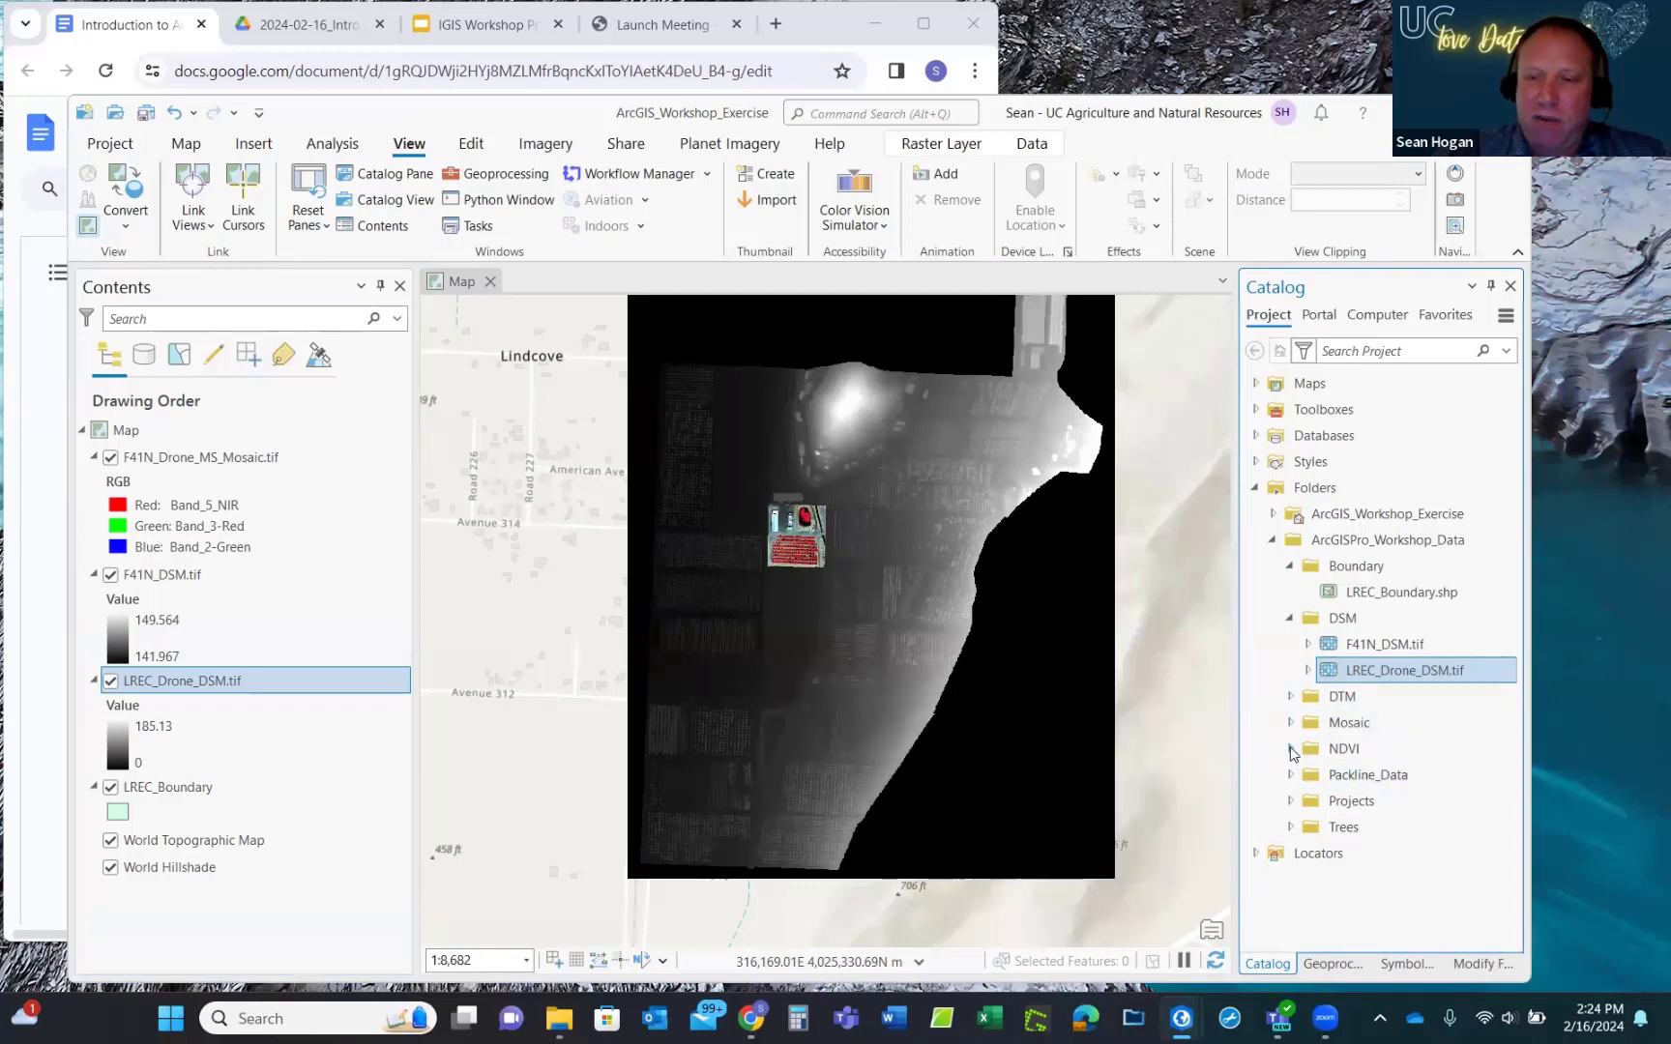
pyautogui.click(1290, 749)
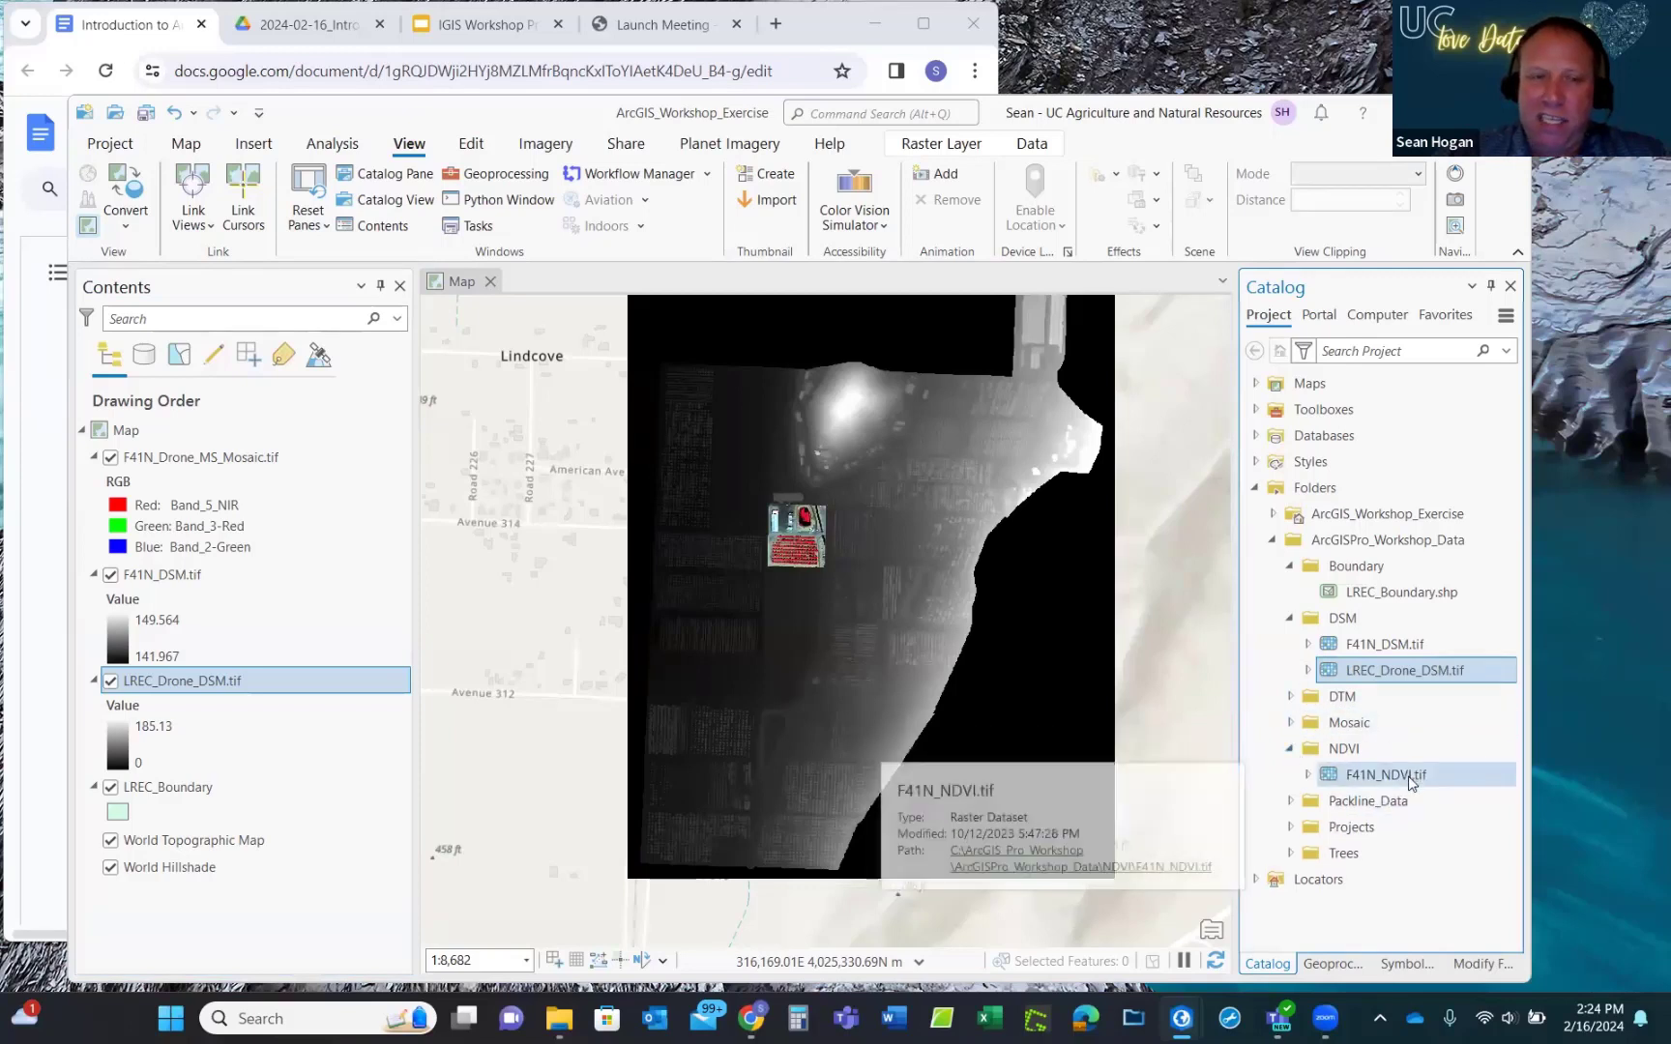
pyautogui.moveTo(1411, 780); pyautogui.dragTo(213, 575)
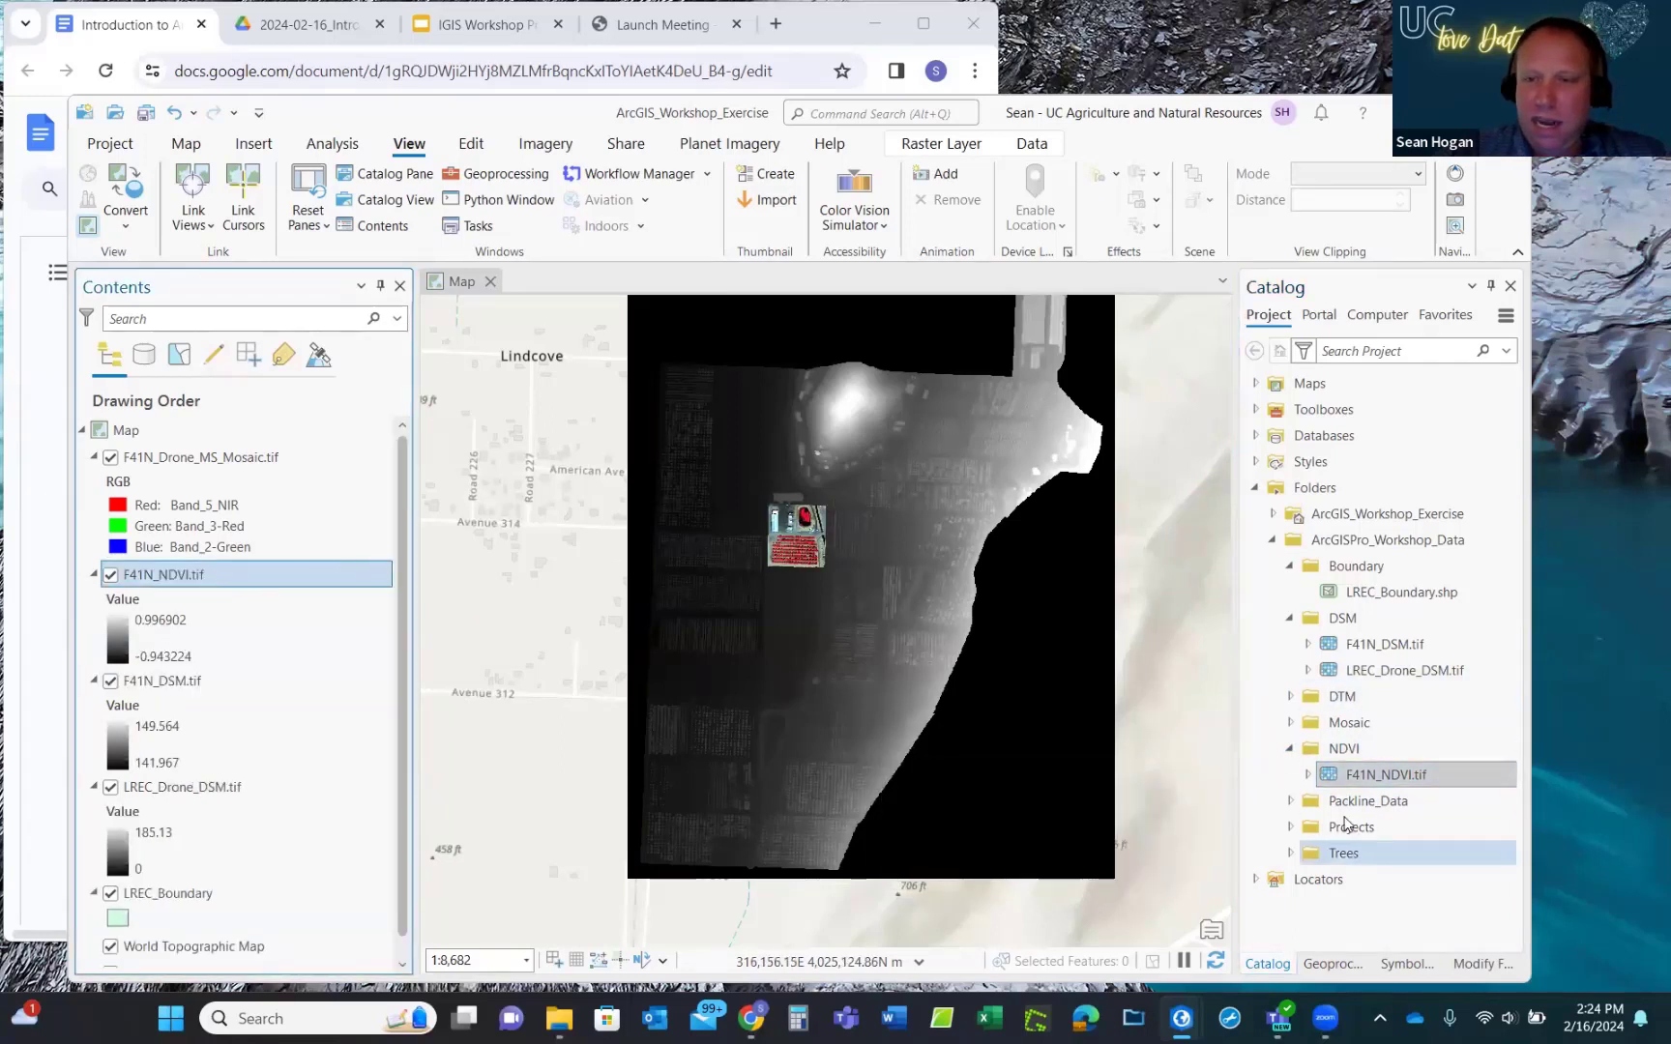
# Add F41N_Field.shp and LREC_Projects.shp from the Projects folder, in that order, between the drone mosaic and F41N_NDVI.tif.
pyautogui.click(1290, 827)
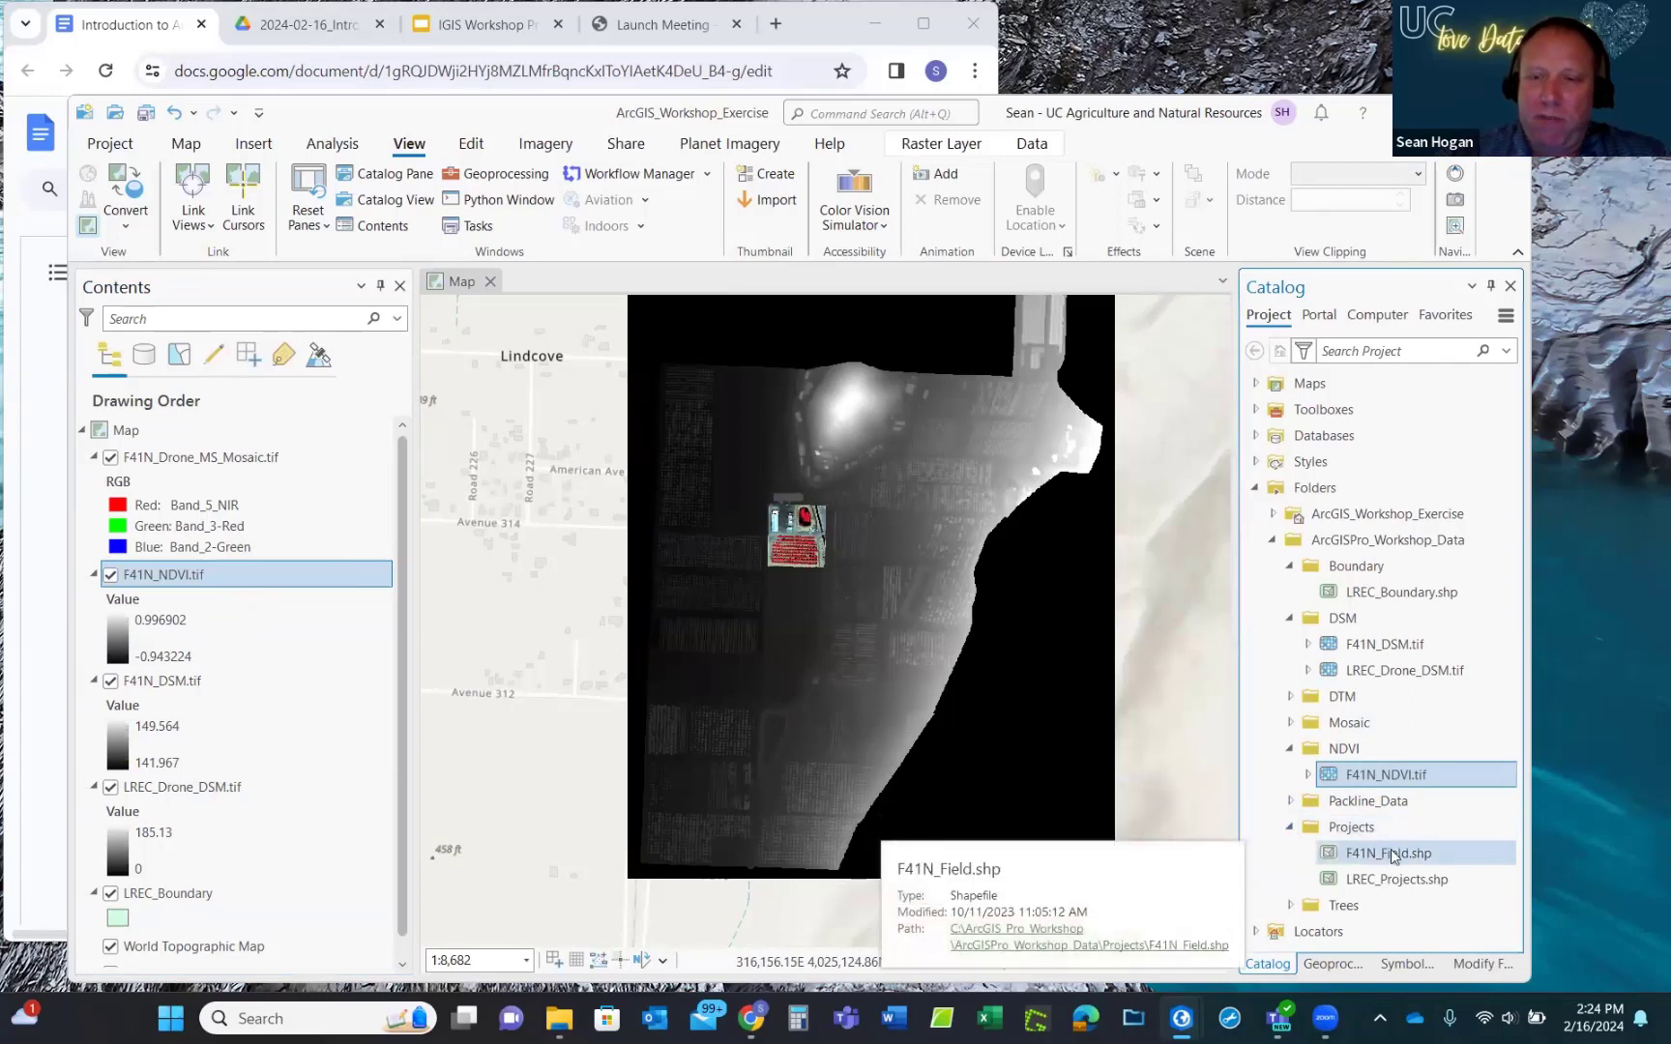
pyautogui.moveTo(1389, 859); pyautogui.dragTo(318, 572)
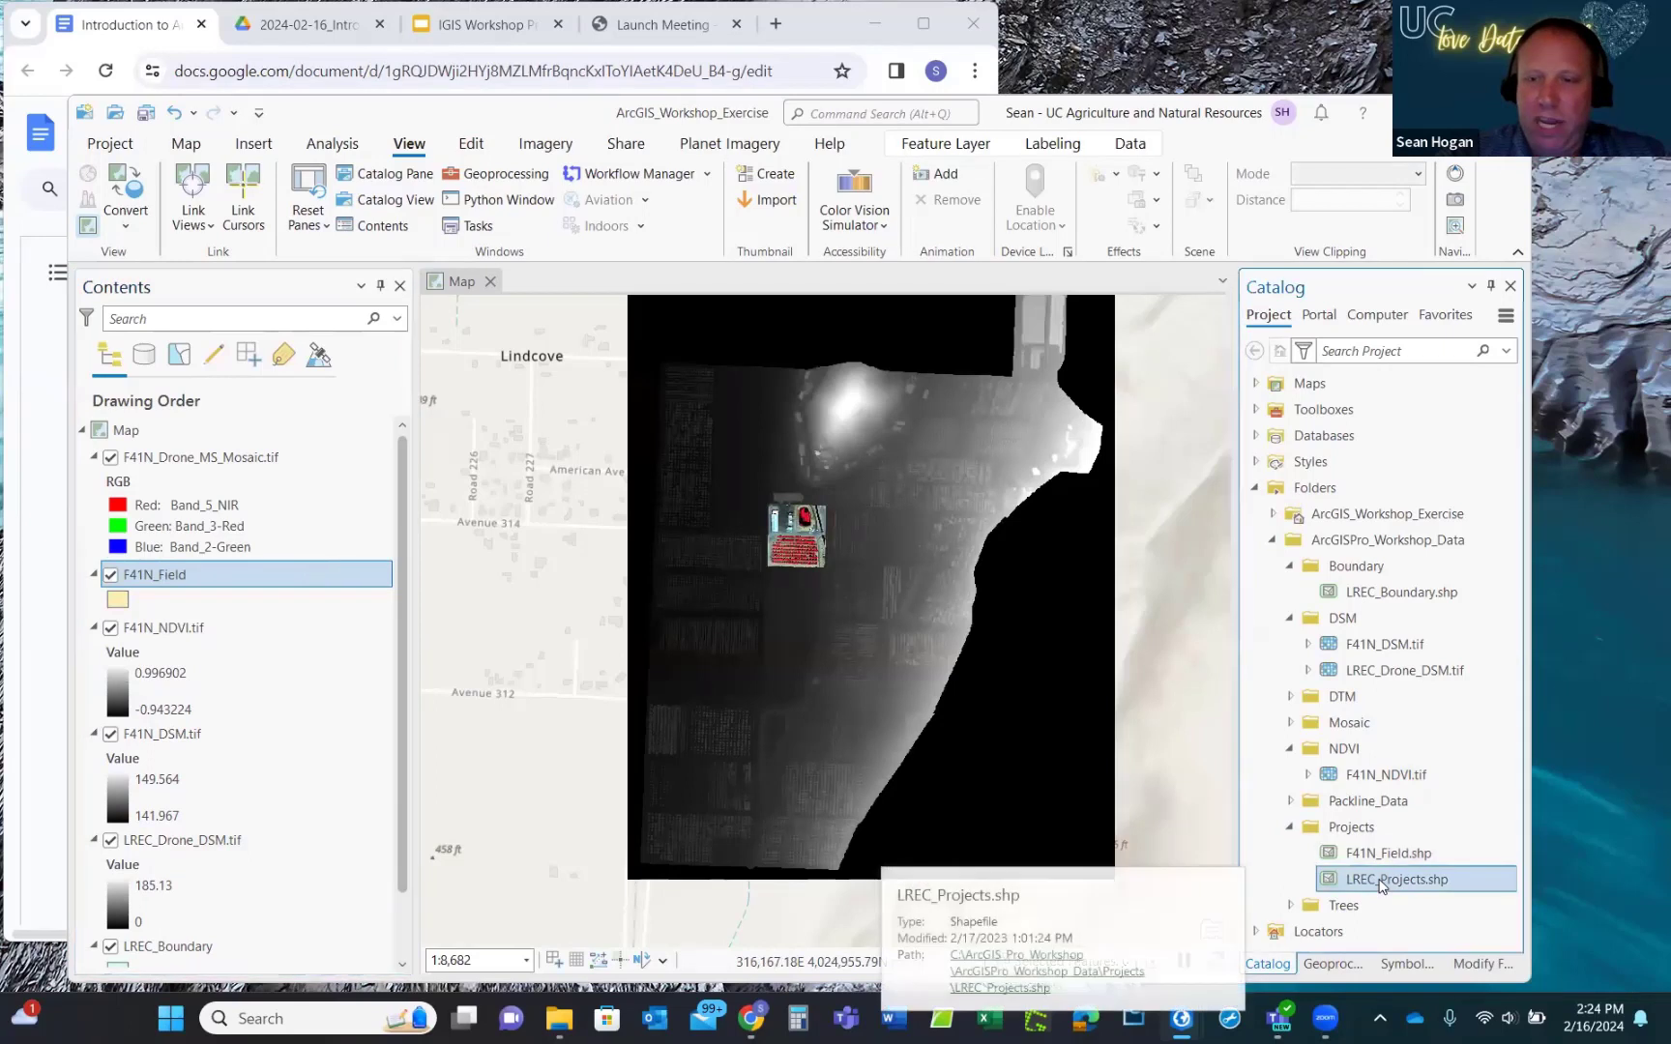
pyautogui.moveTo(1383, 882); pyautogui.dragTo(260, 620)
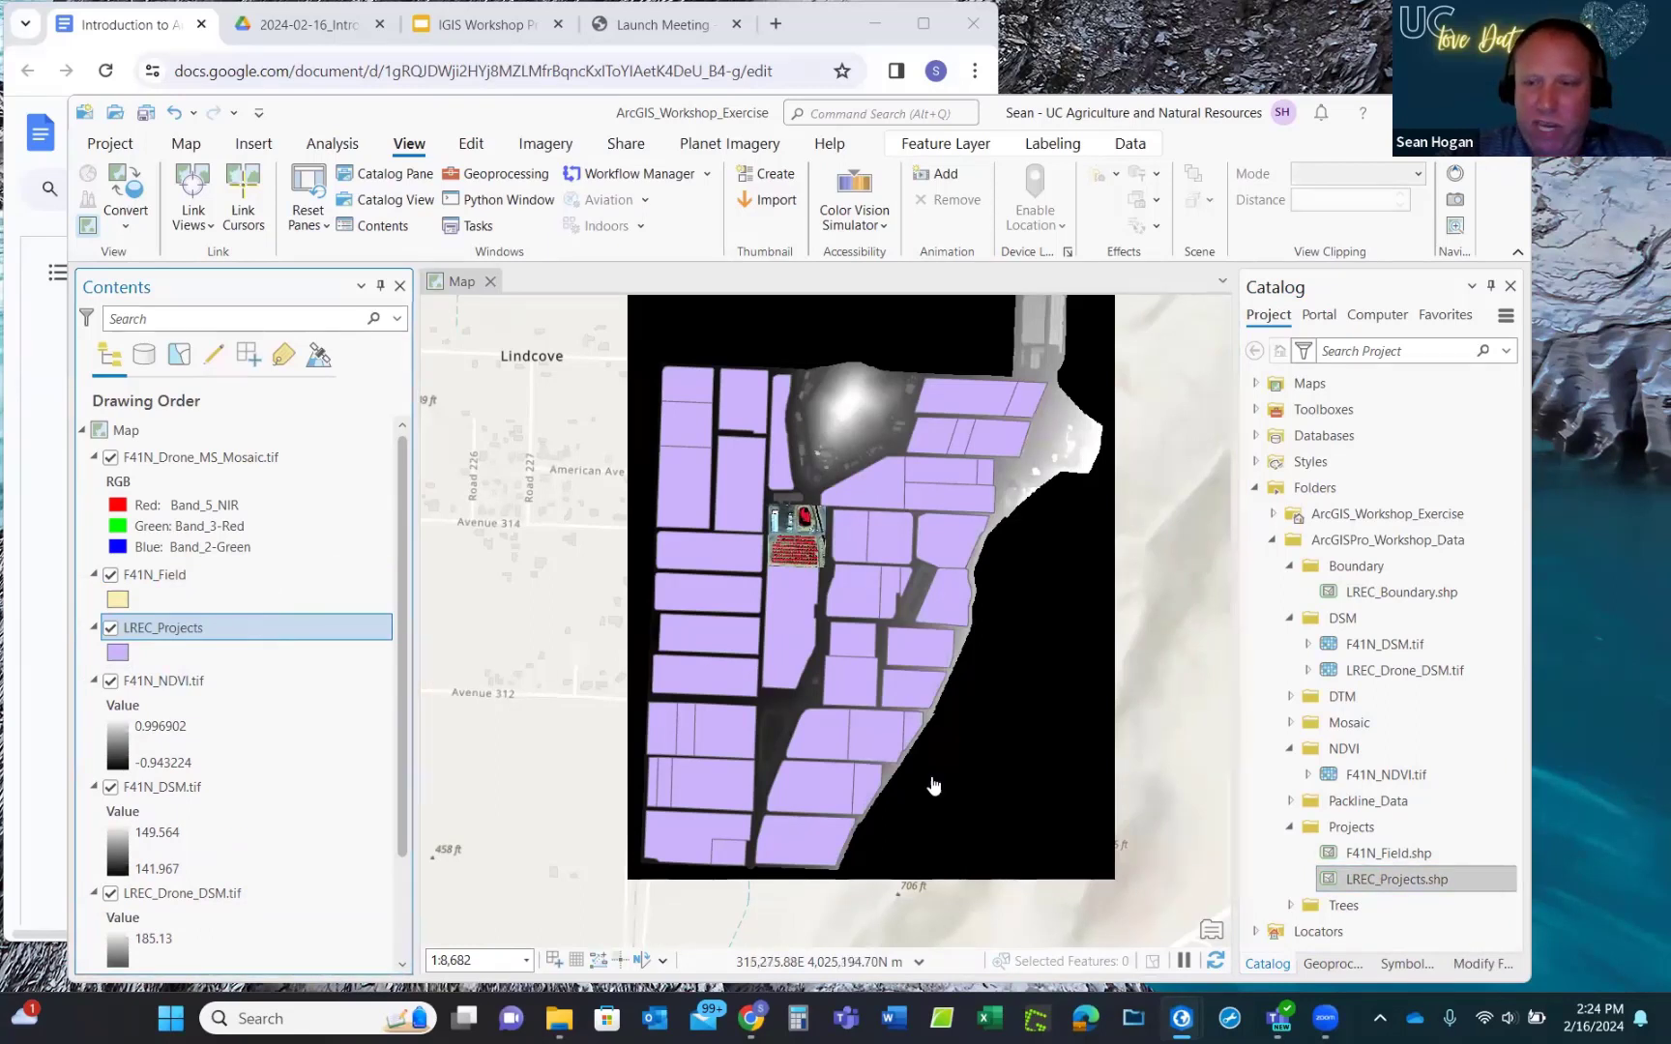
# Expand the Trees and Packline_Data folders and add Packline_Data_CSV.csv to the map as a standalone table.
pyautogui.click(1290, 907)
pyautogui.scroll(-1, 1396, 732)
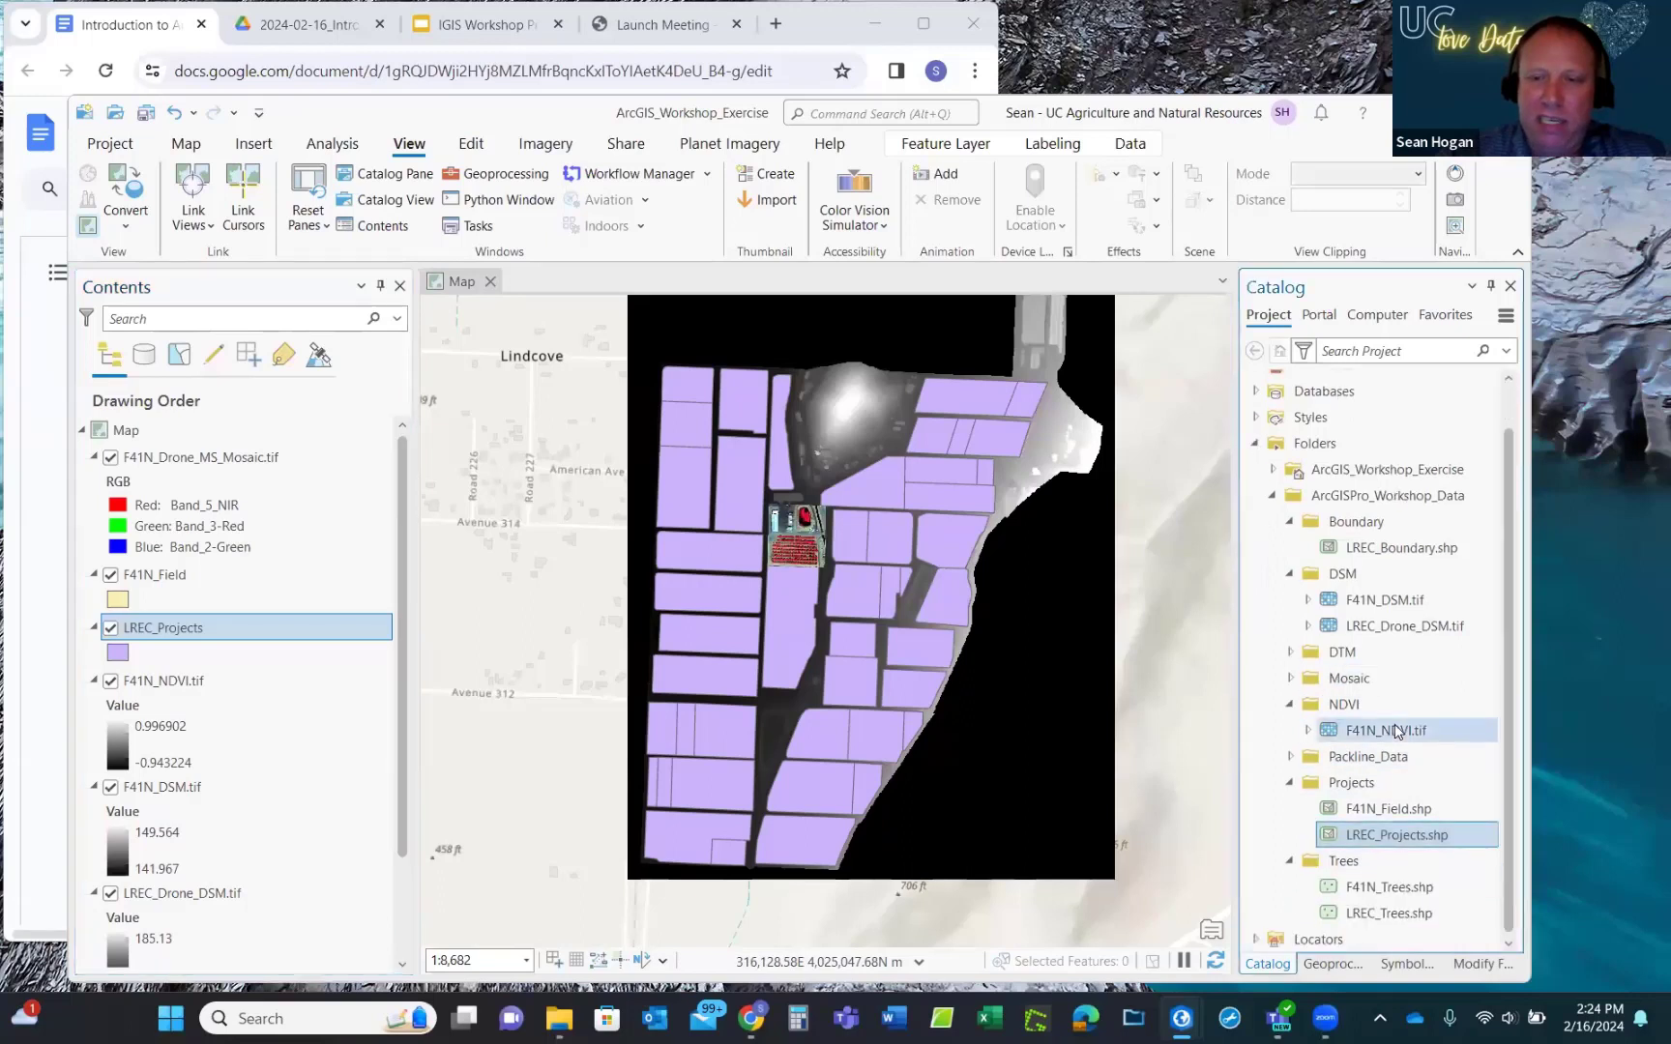
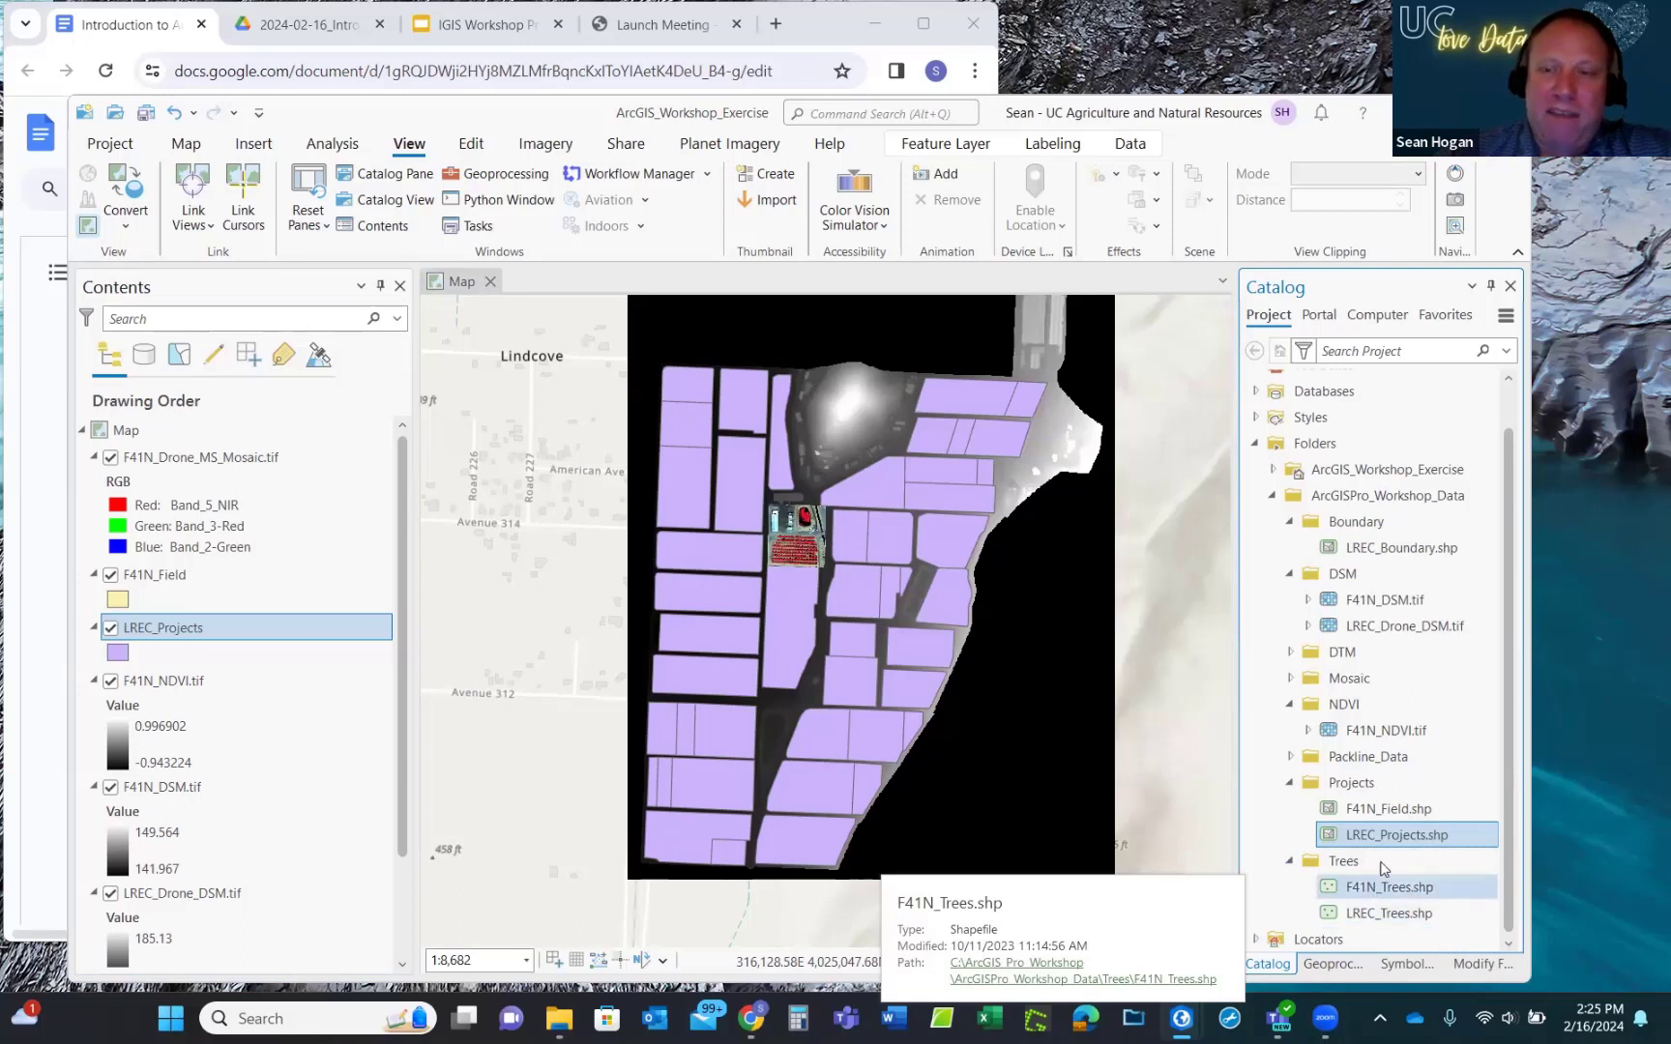
pyautogui.click(1291, 758)
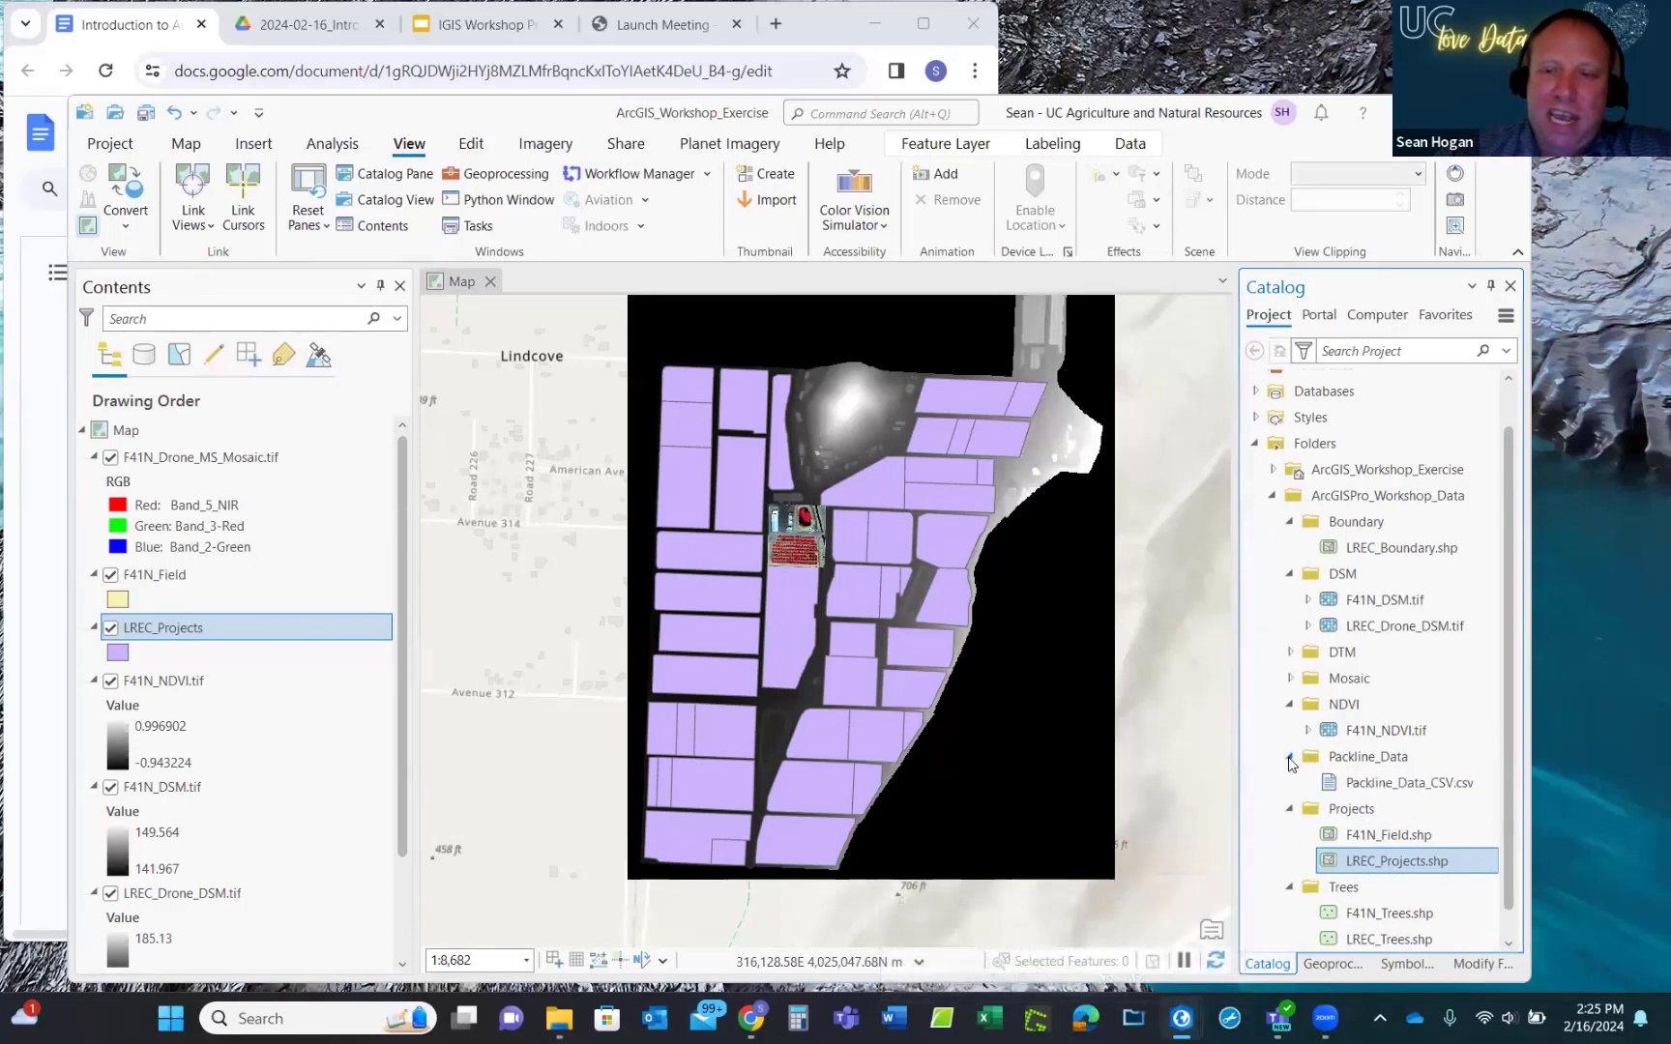
pyautogui.click(1407, 785)
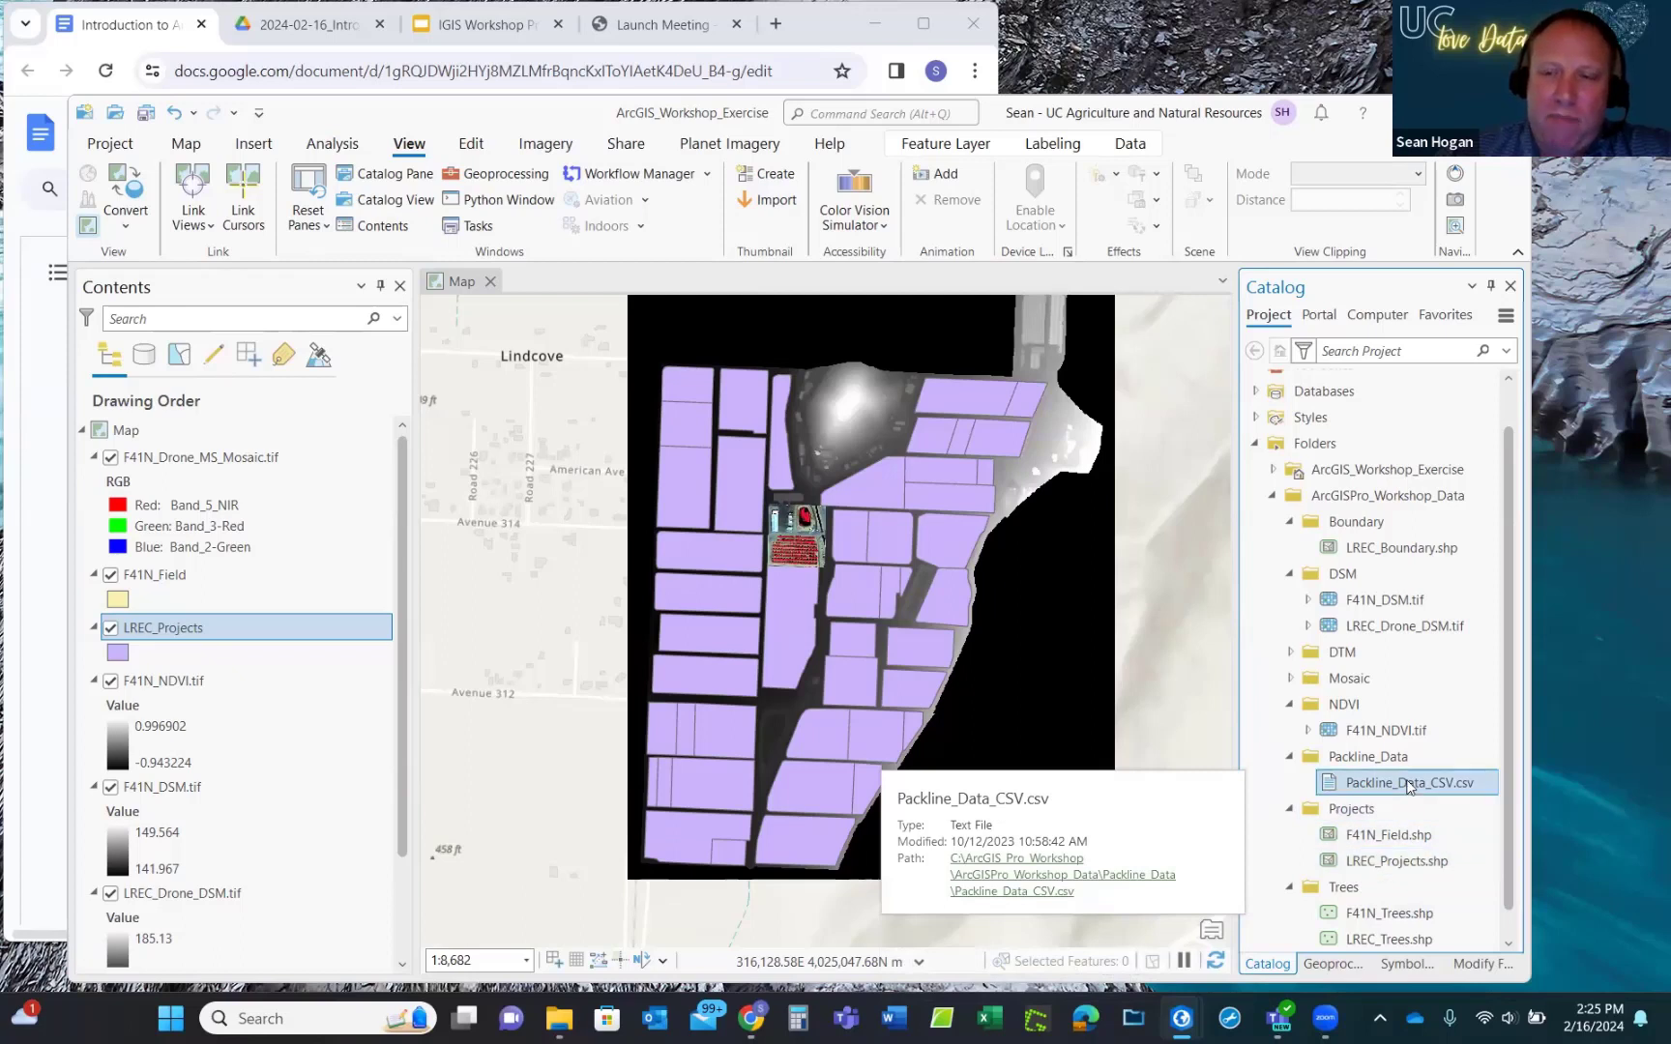
pyautogui.click(256, 750)
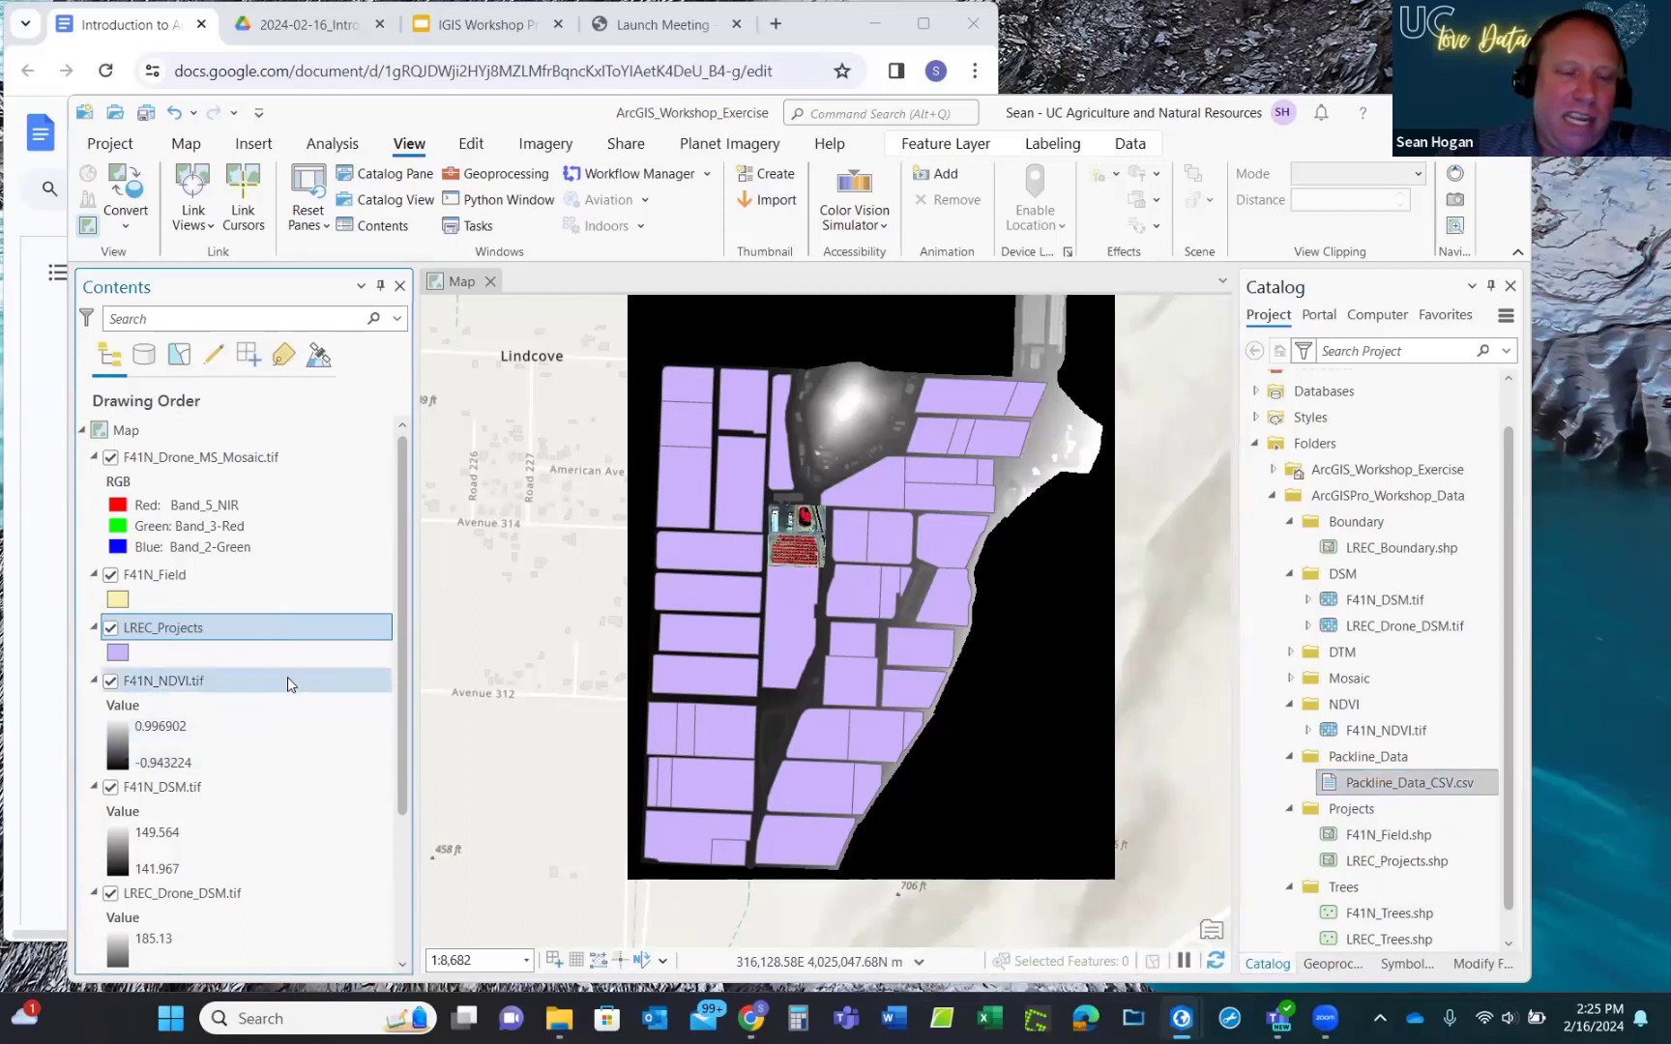
pyautogui.moveTo(400, 501); pyautogui.dragTo(391, 740)
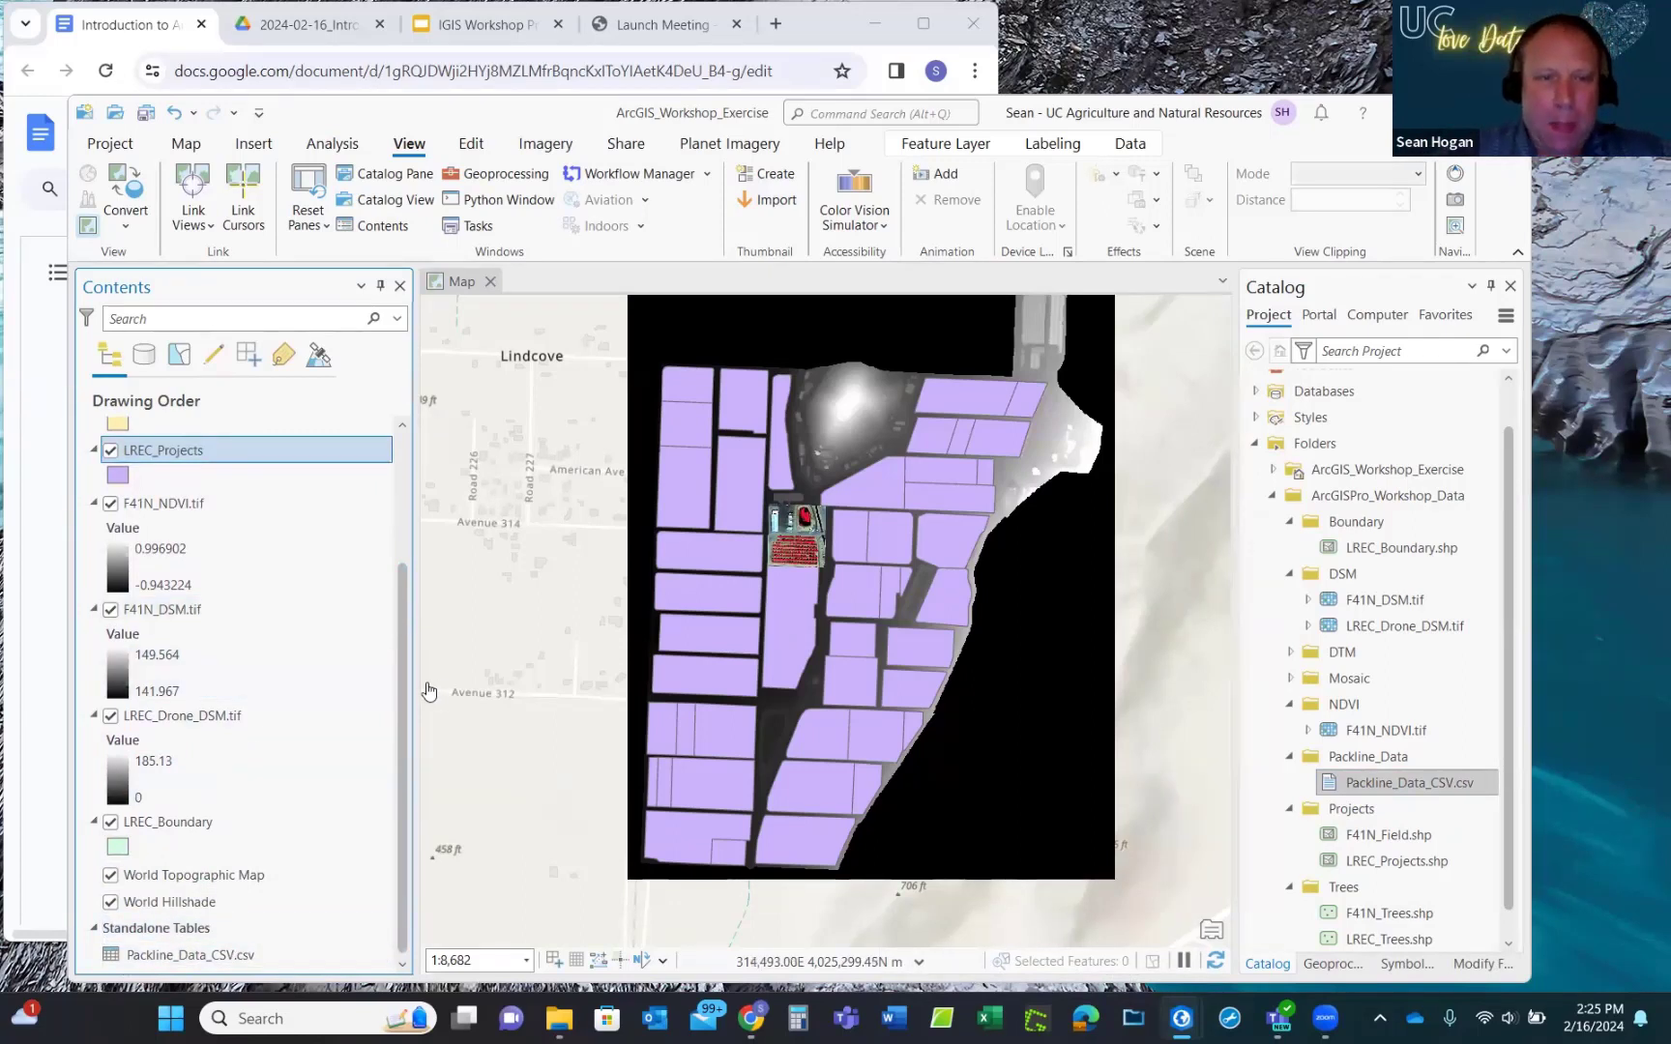
pyautogui.moveTo(405, 678); pyautogui.dragTo(417, 494)
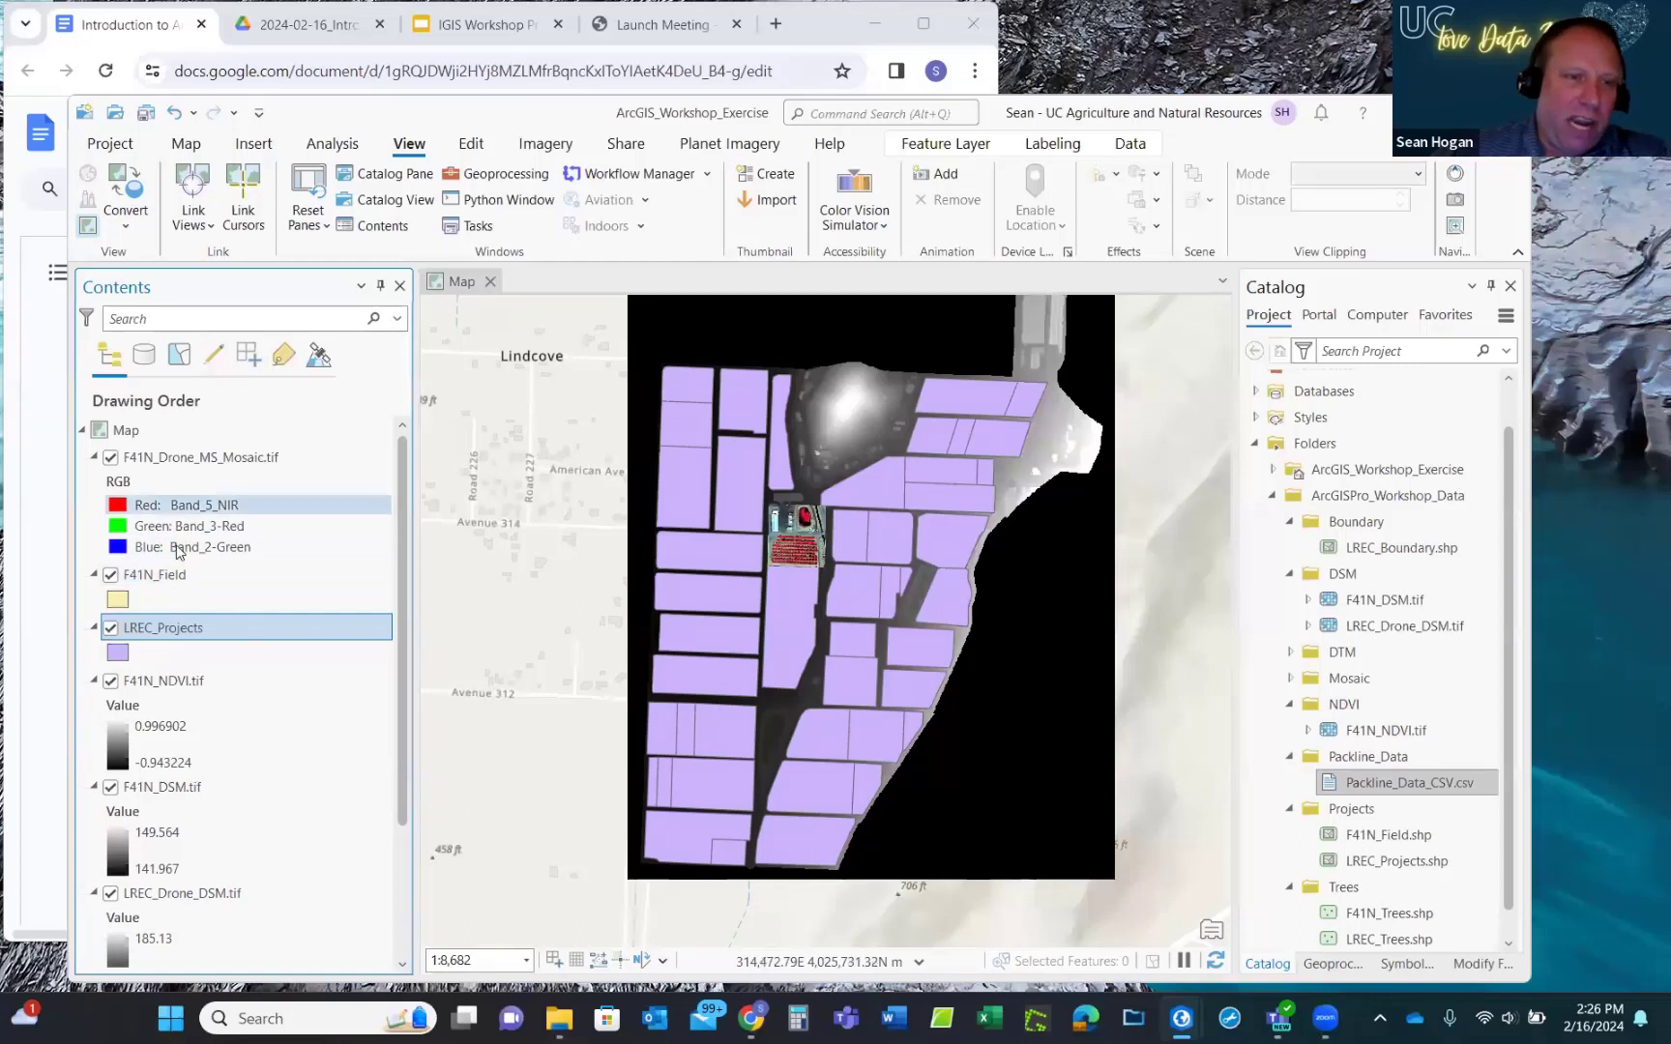
# Place F41N_Field at the top of the drawing order and switch it off and on to compare it with the mosaic.
pyautogui.moveTo(155, 584); pyautogui.dragTo(156, 457)
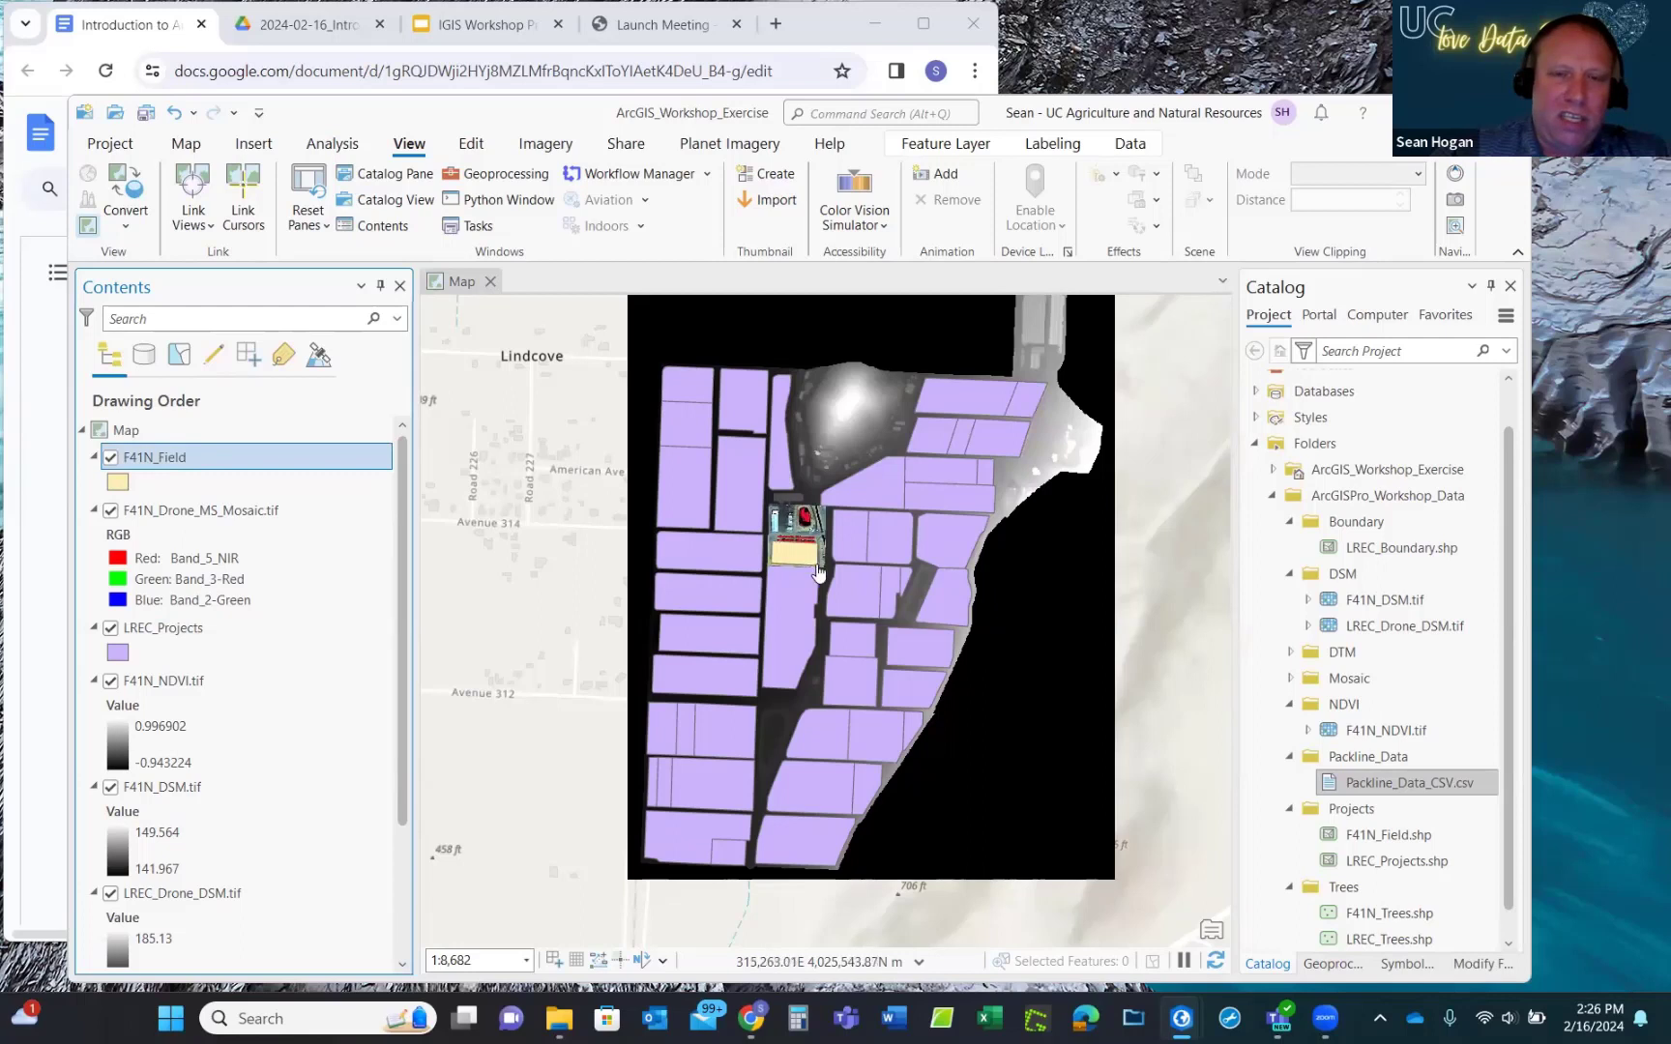
pyautogui.scroll(5, 808, 547)
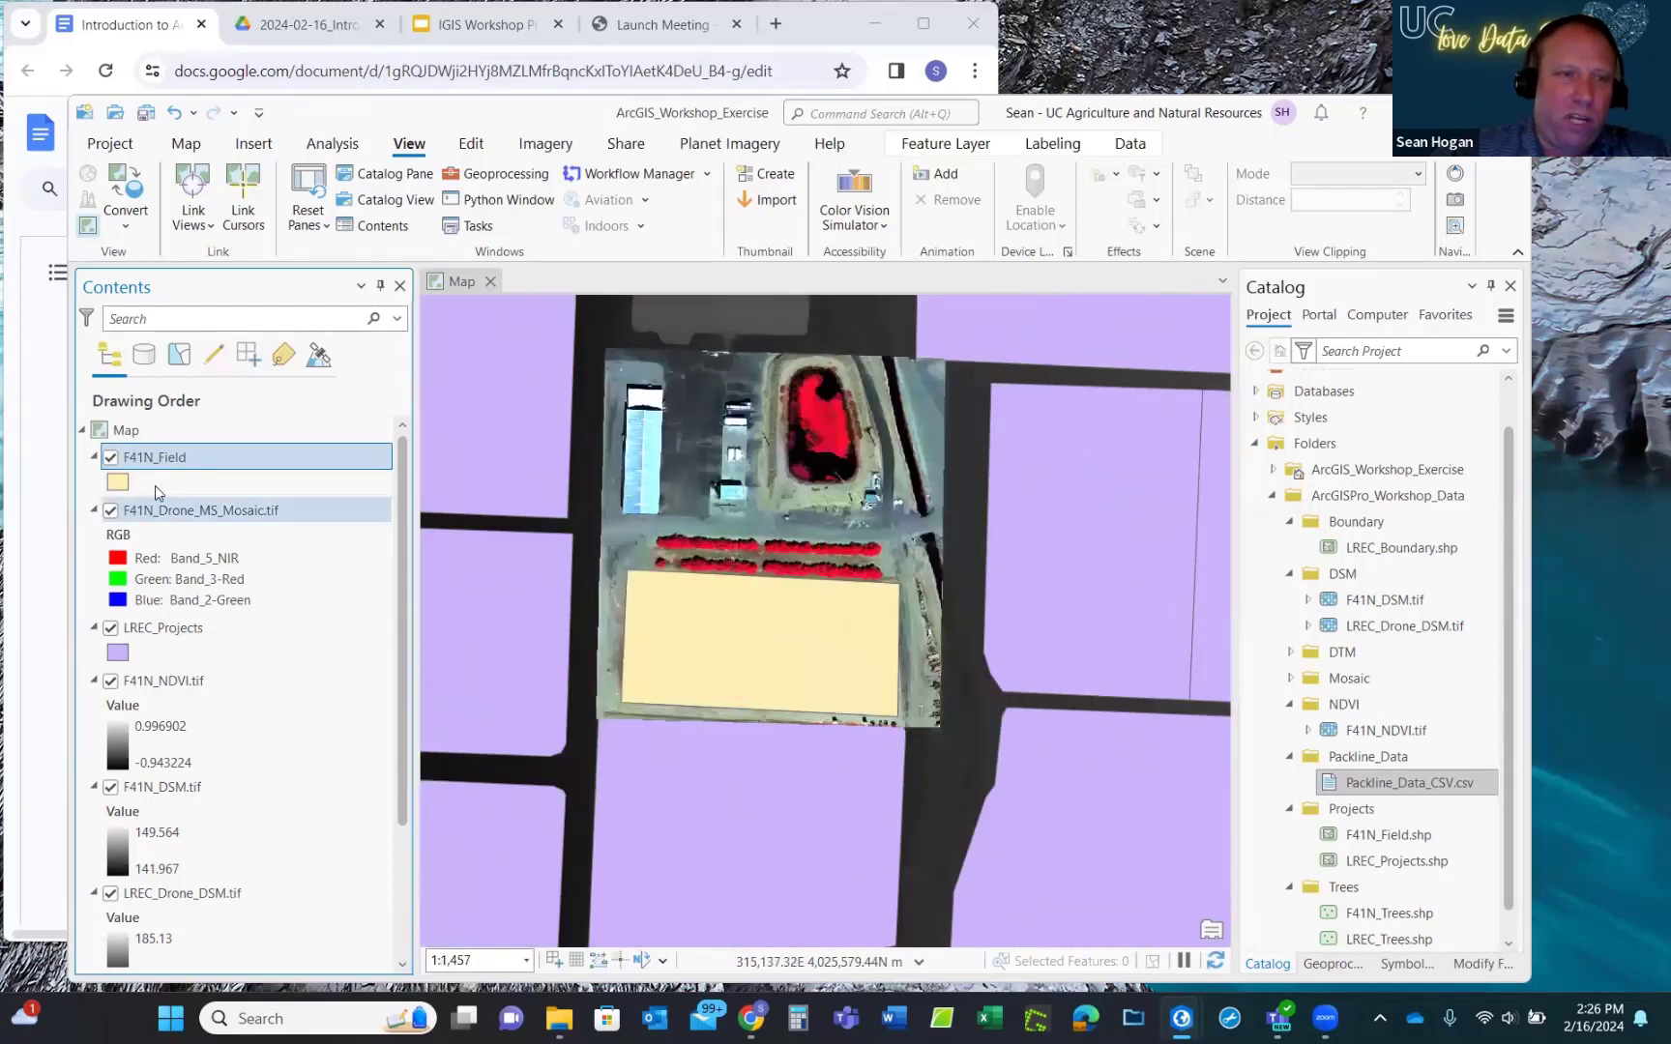
pyautogui.click(111, 459)
pyautogui.click(111, 459)
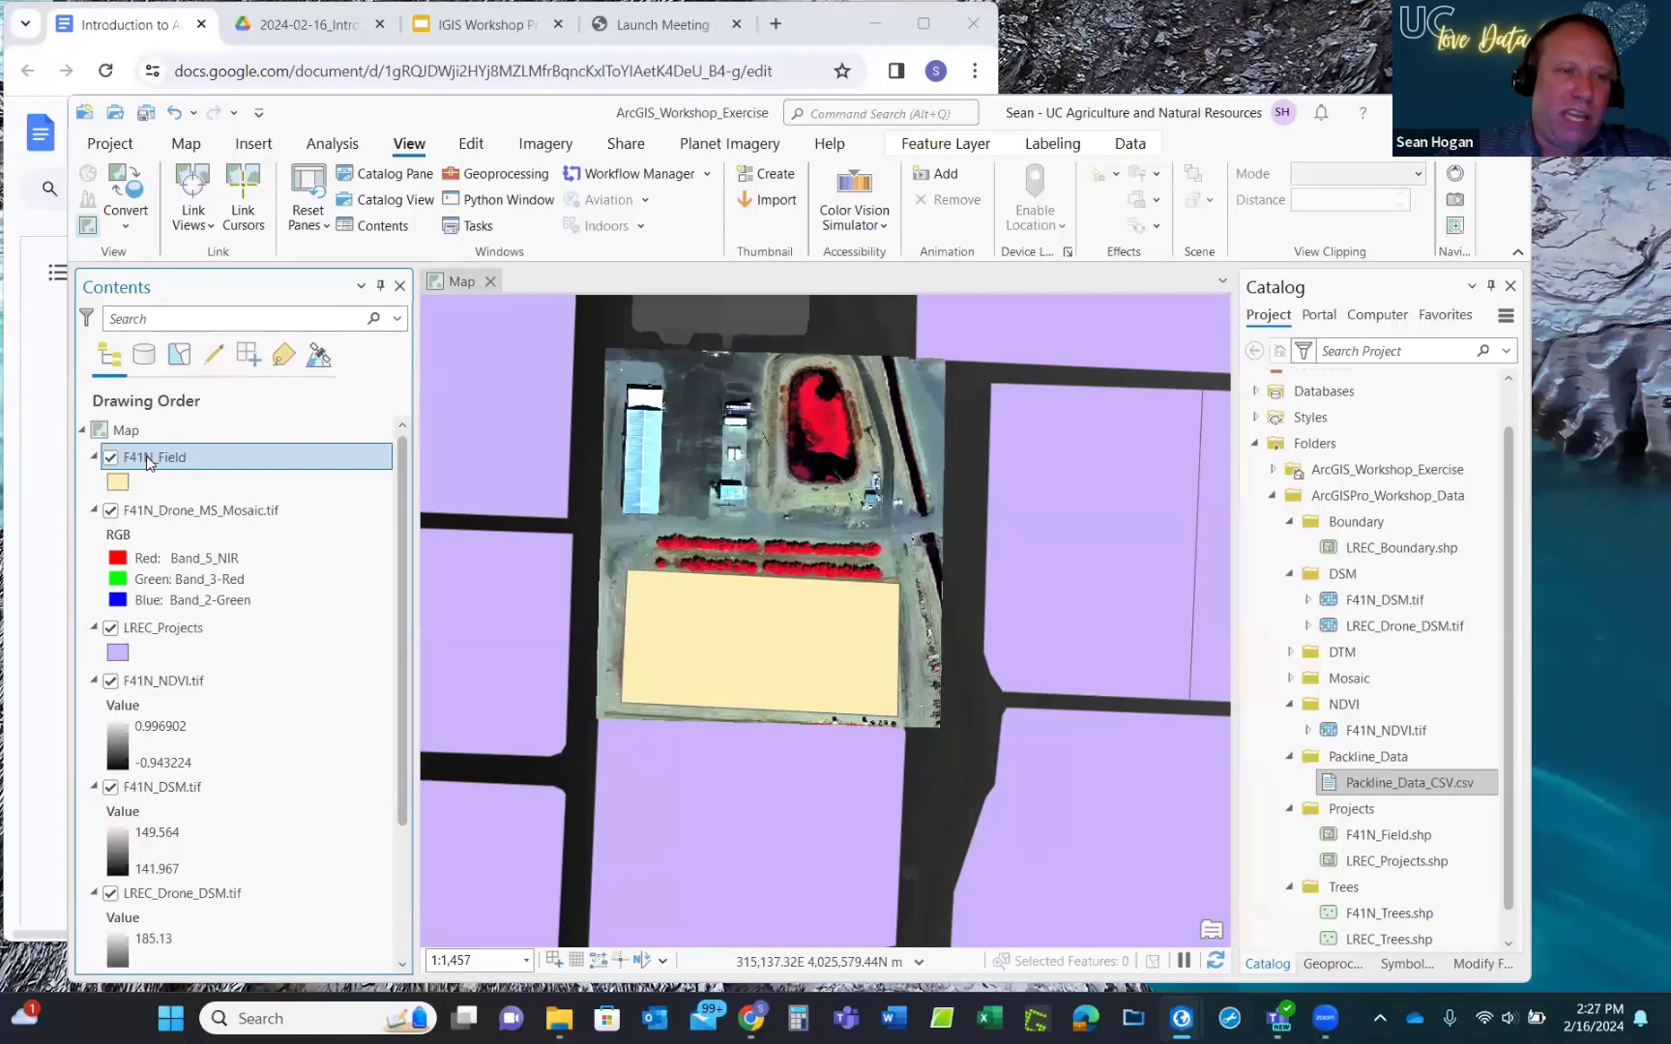
# Review the data source and spatial reference in the F41N_Field layer properties.
pyautogui.rightClick(146, 455)
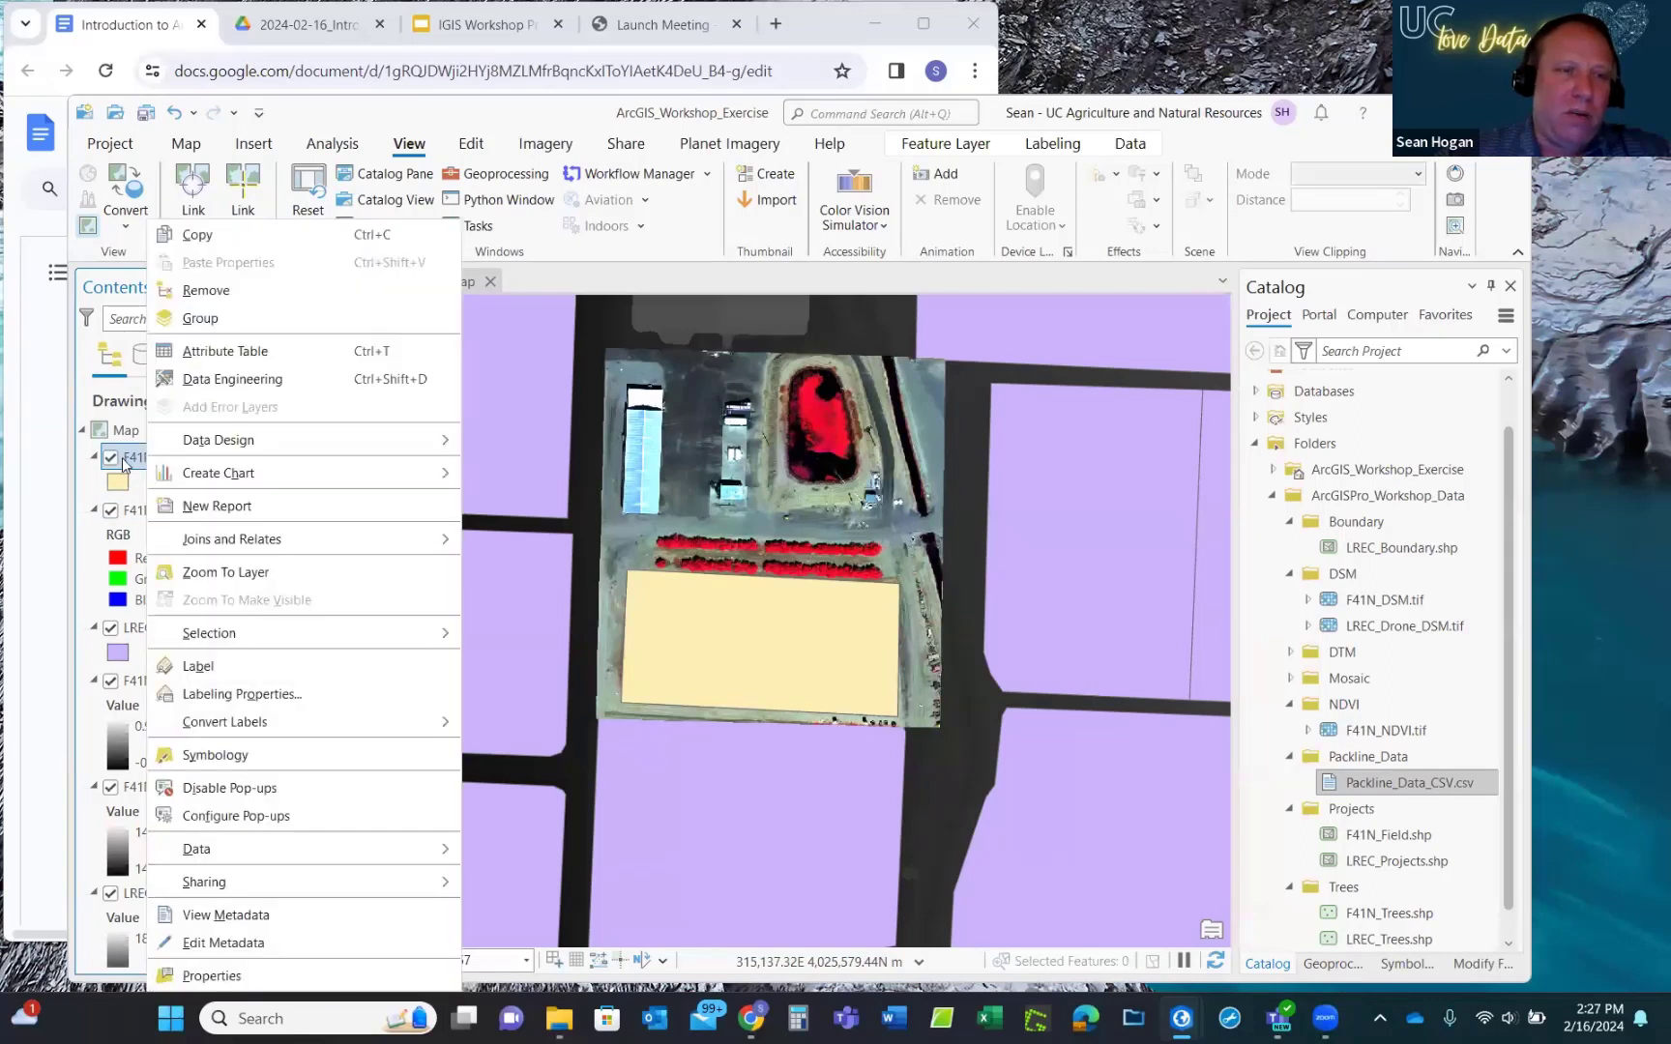
pyautogui.click(133, 463)
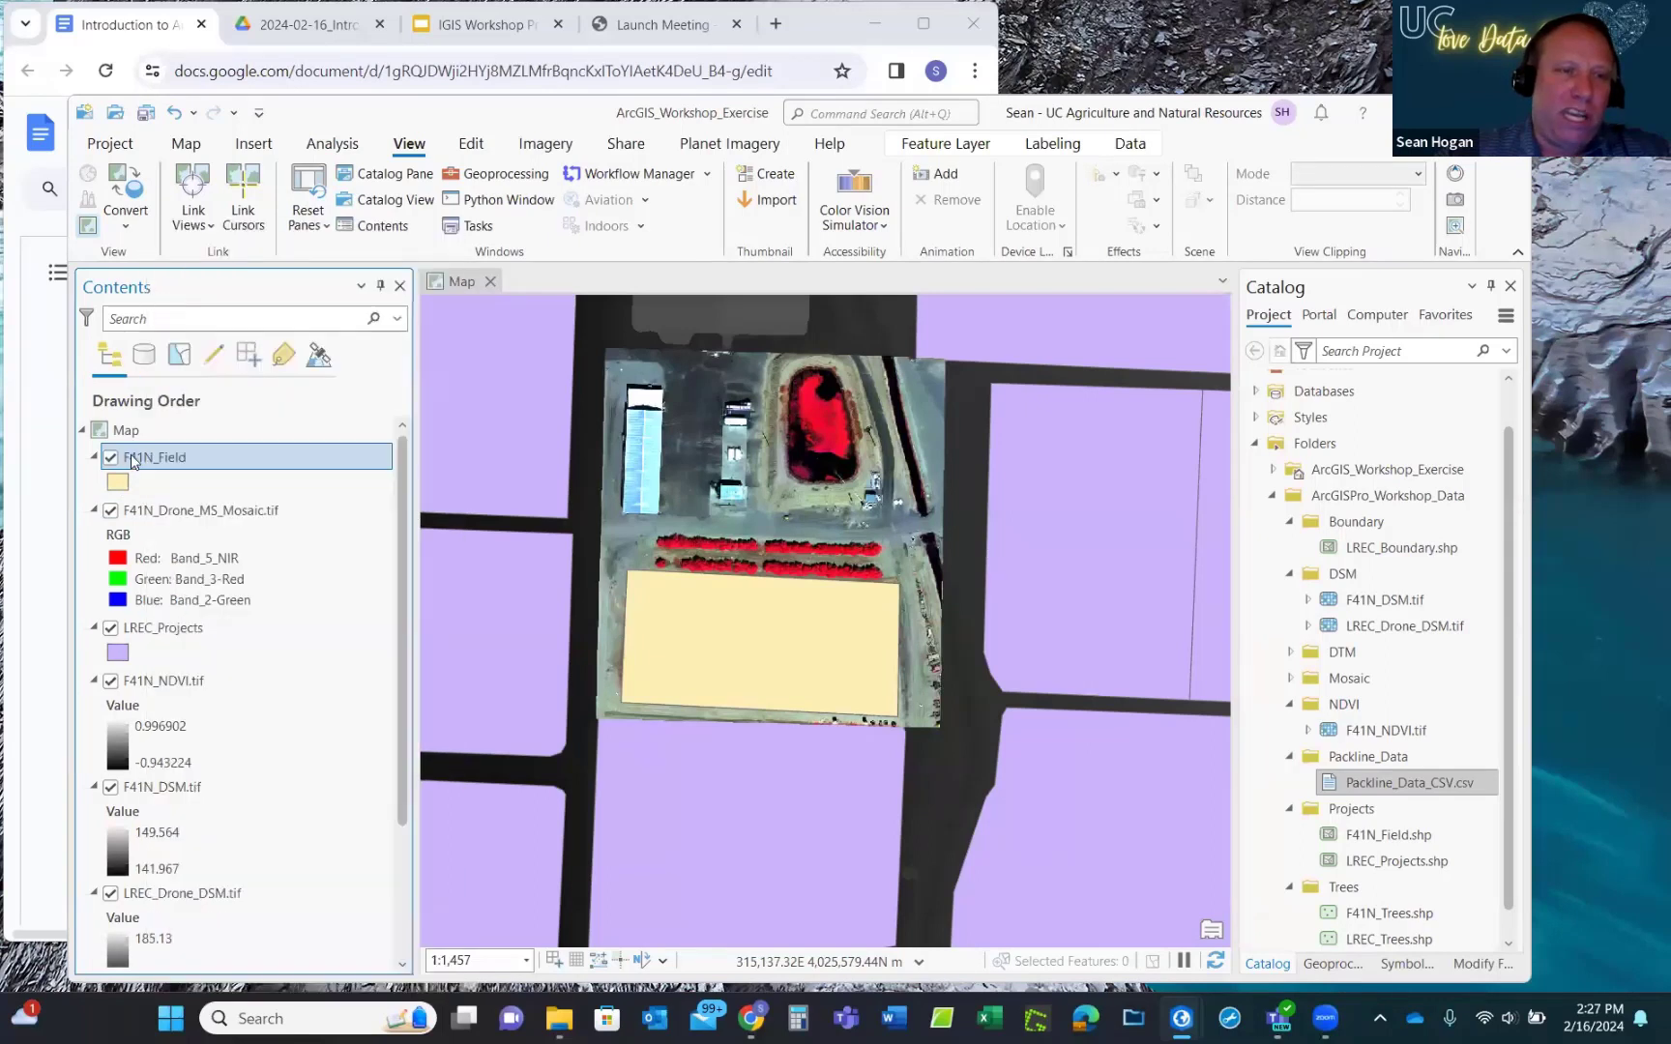
pyautogui.click(247, 491)
pyautogui.doubleClick(216, 455)
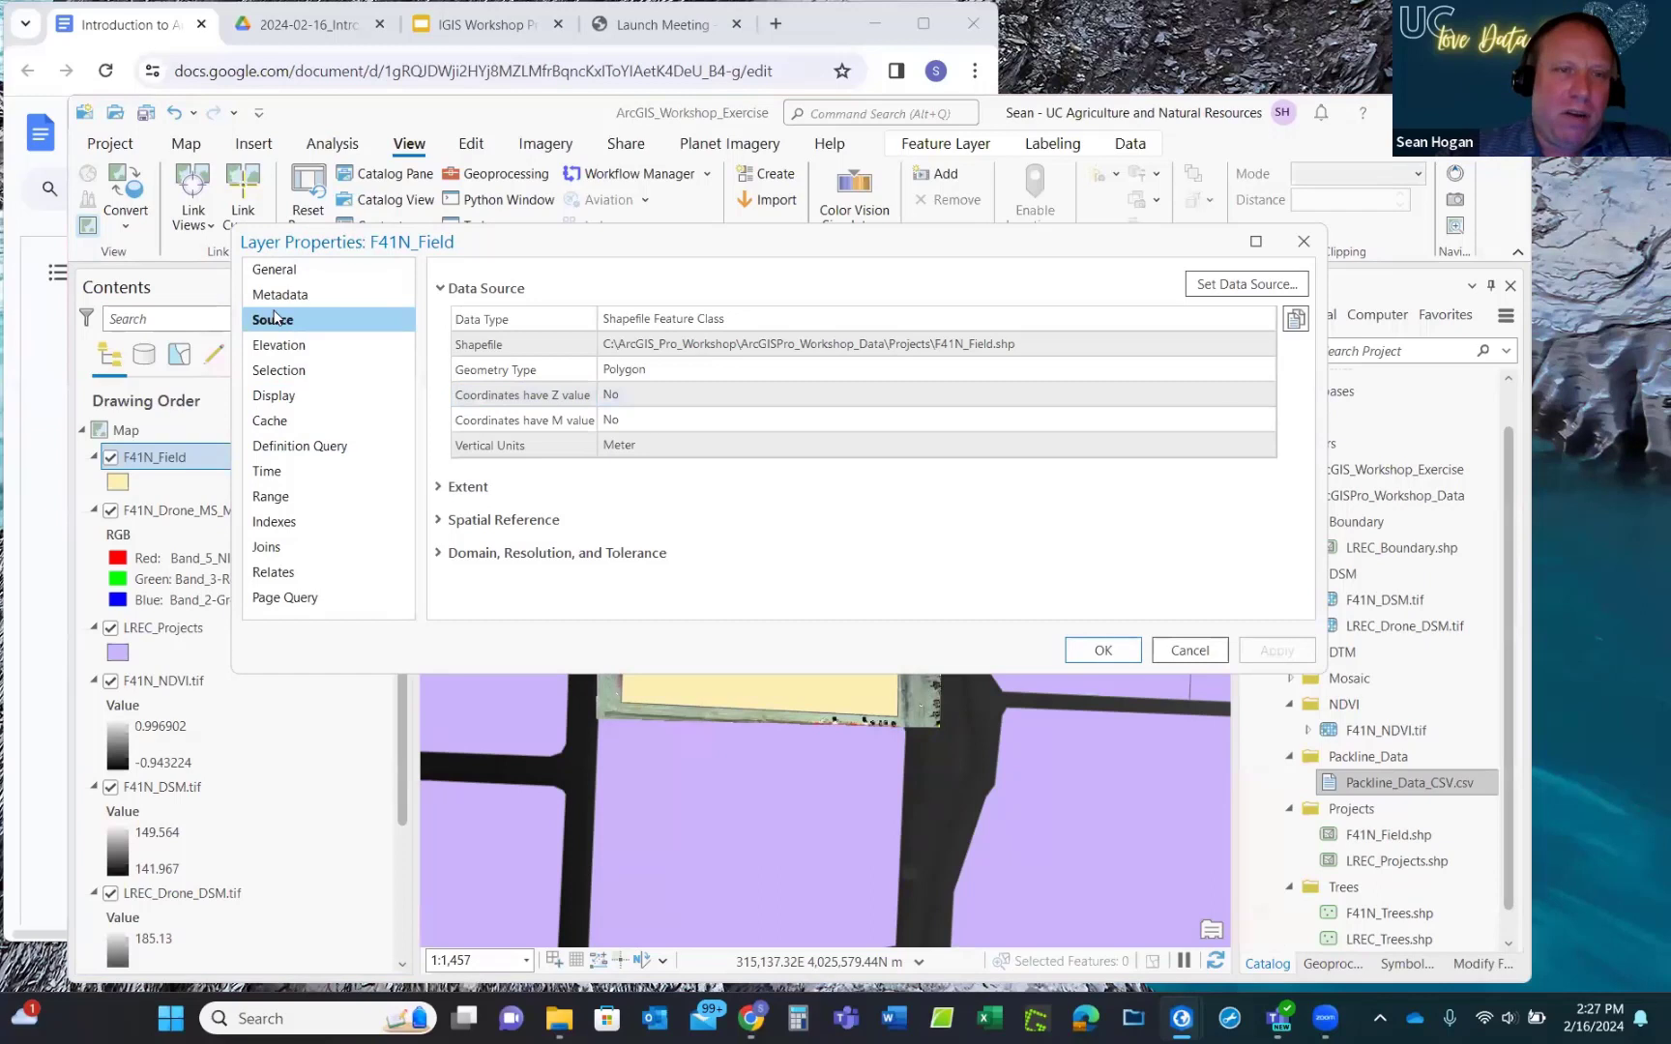
pyautogui.click(441, 521)
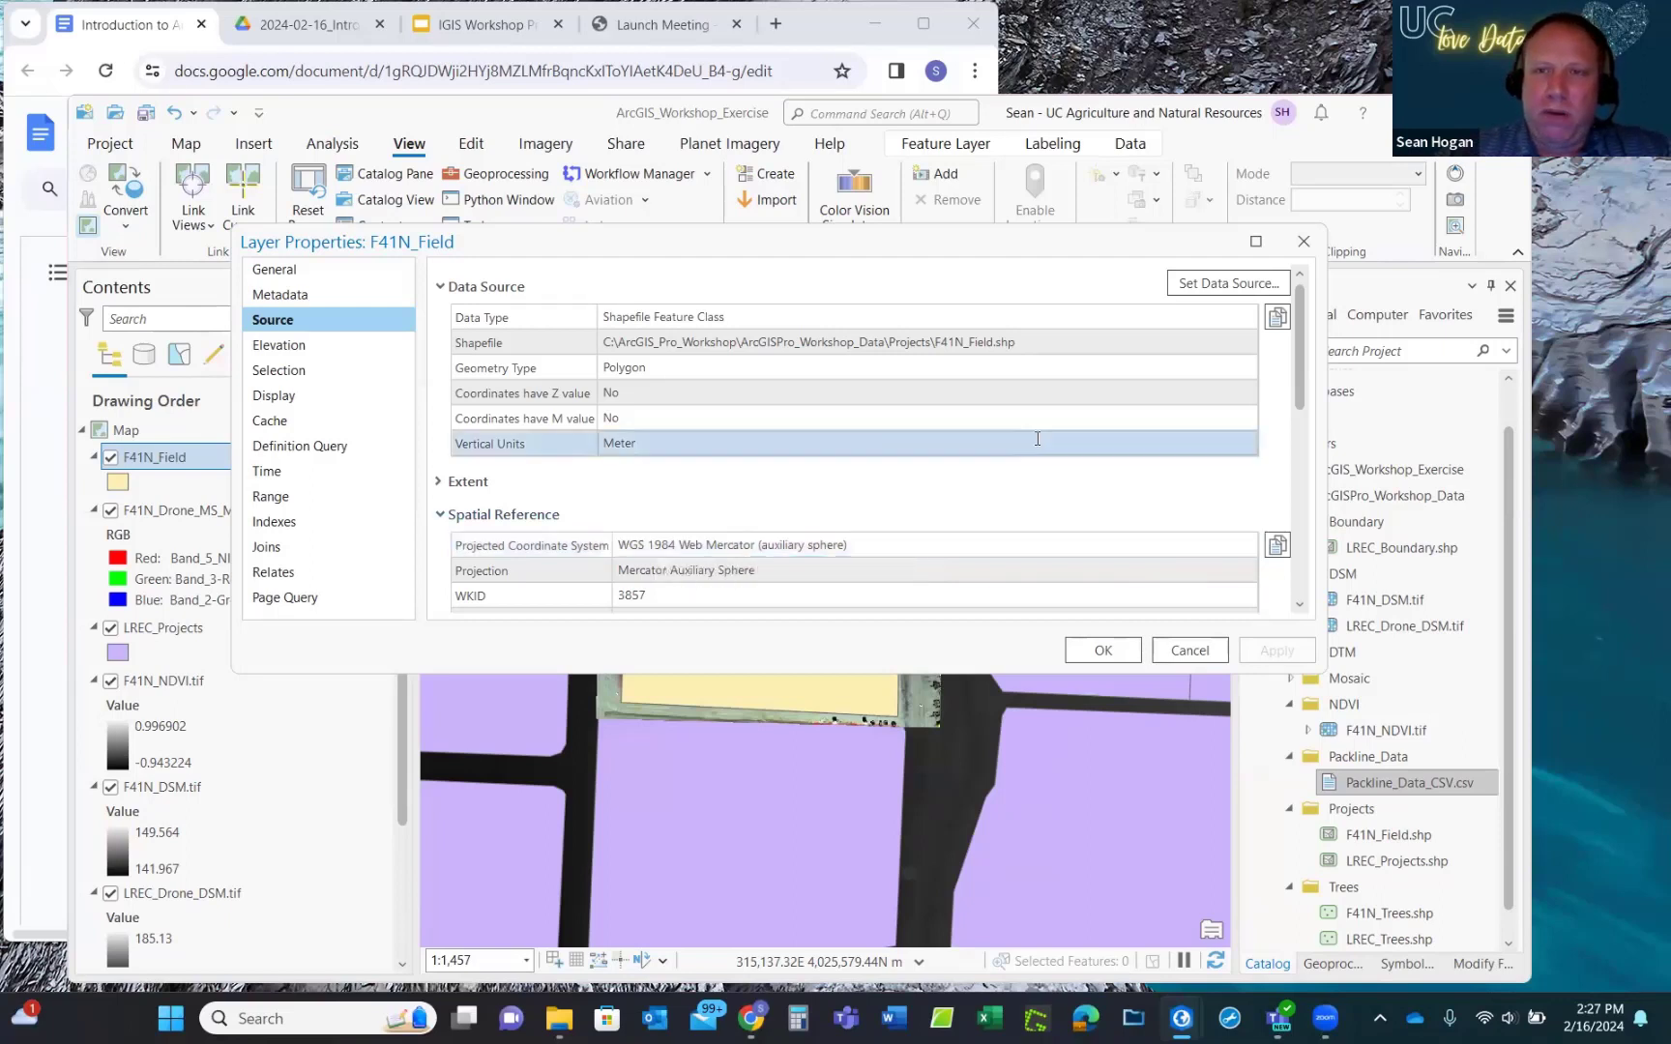
pyautogui.click(1300, 239)
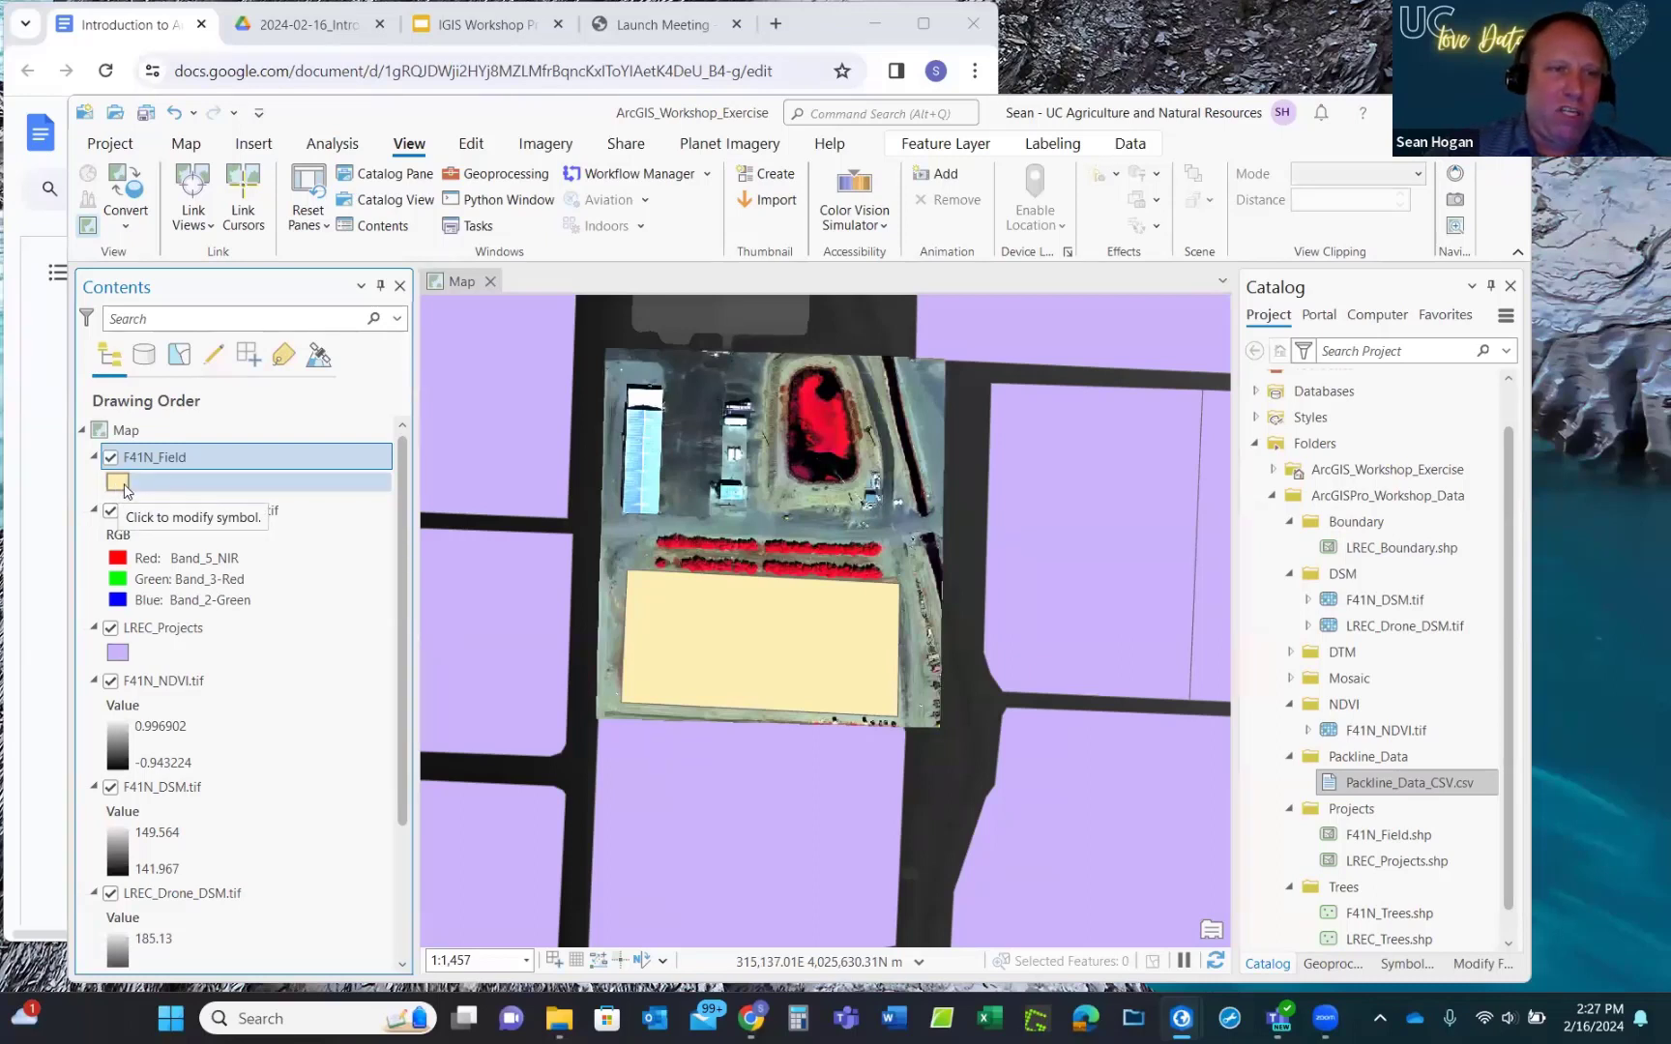
# Change the F41N_Field polygon symbol to the thicker black outline without fill from the ArcGIS 2D symbols.
pyautogui.click(148, 459)
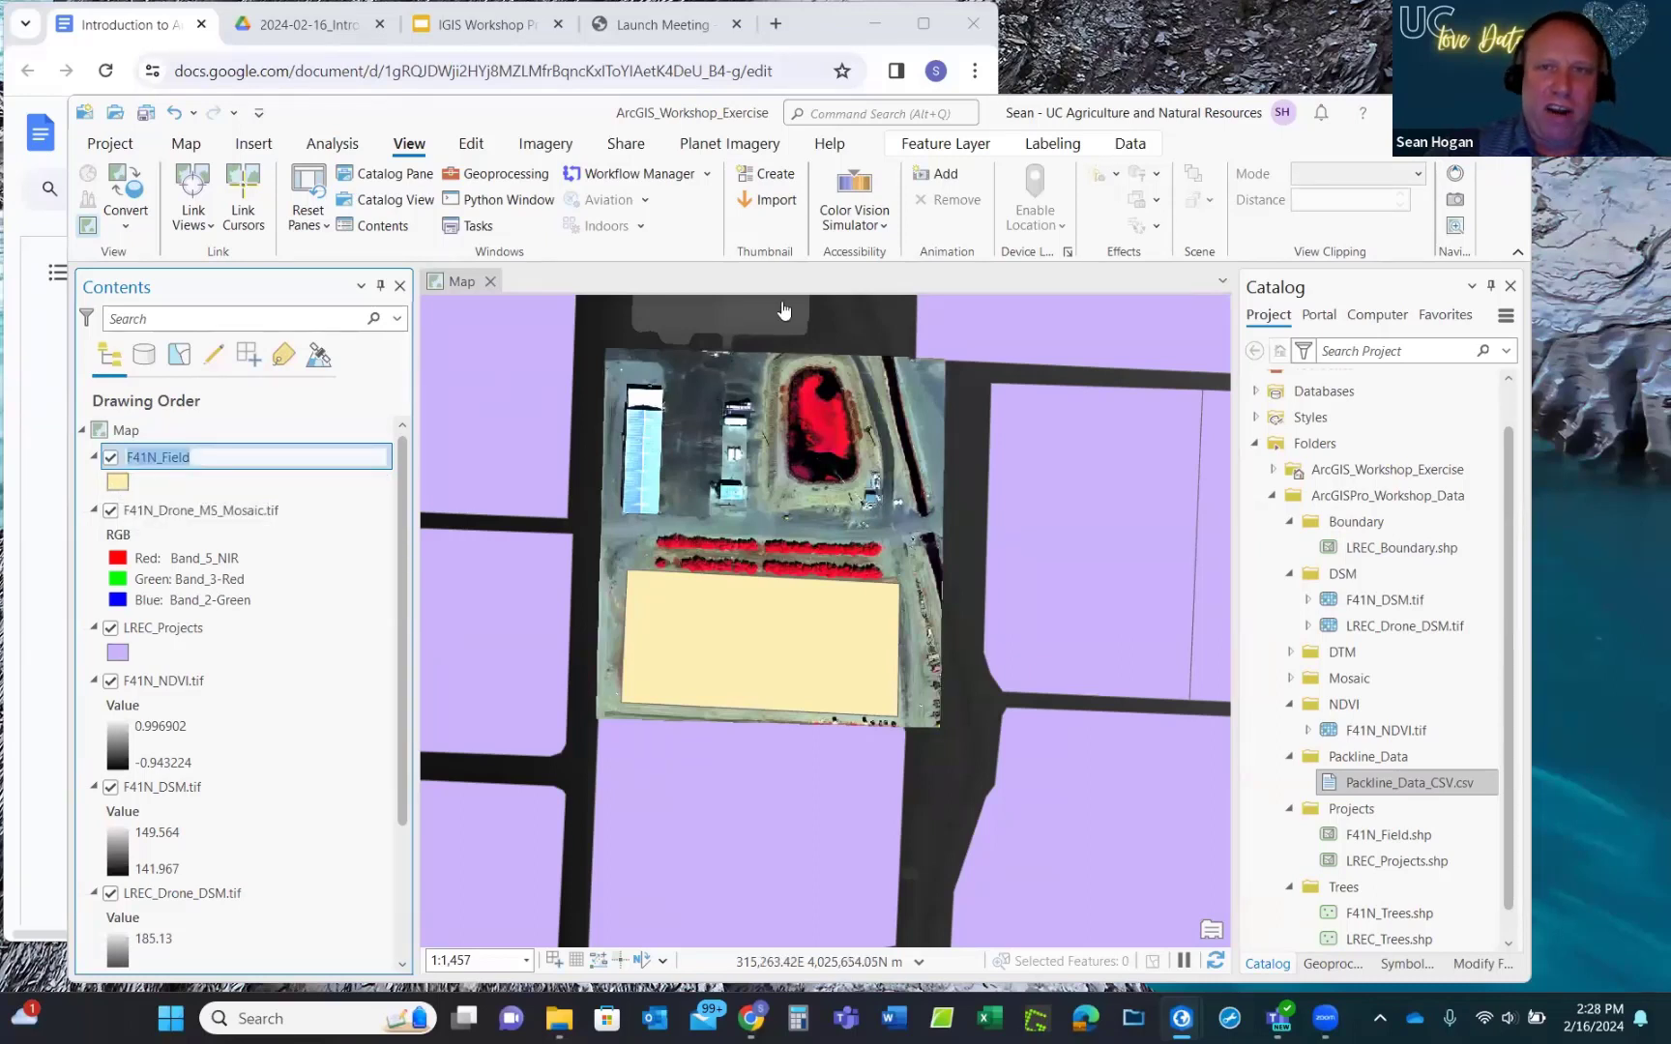
pyautogui.click(954, 148)
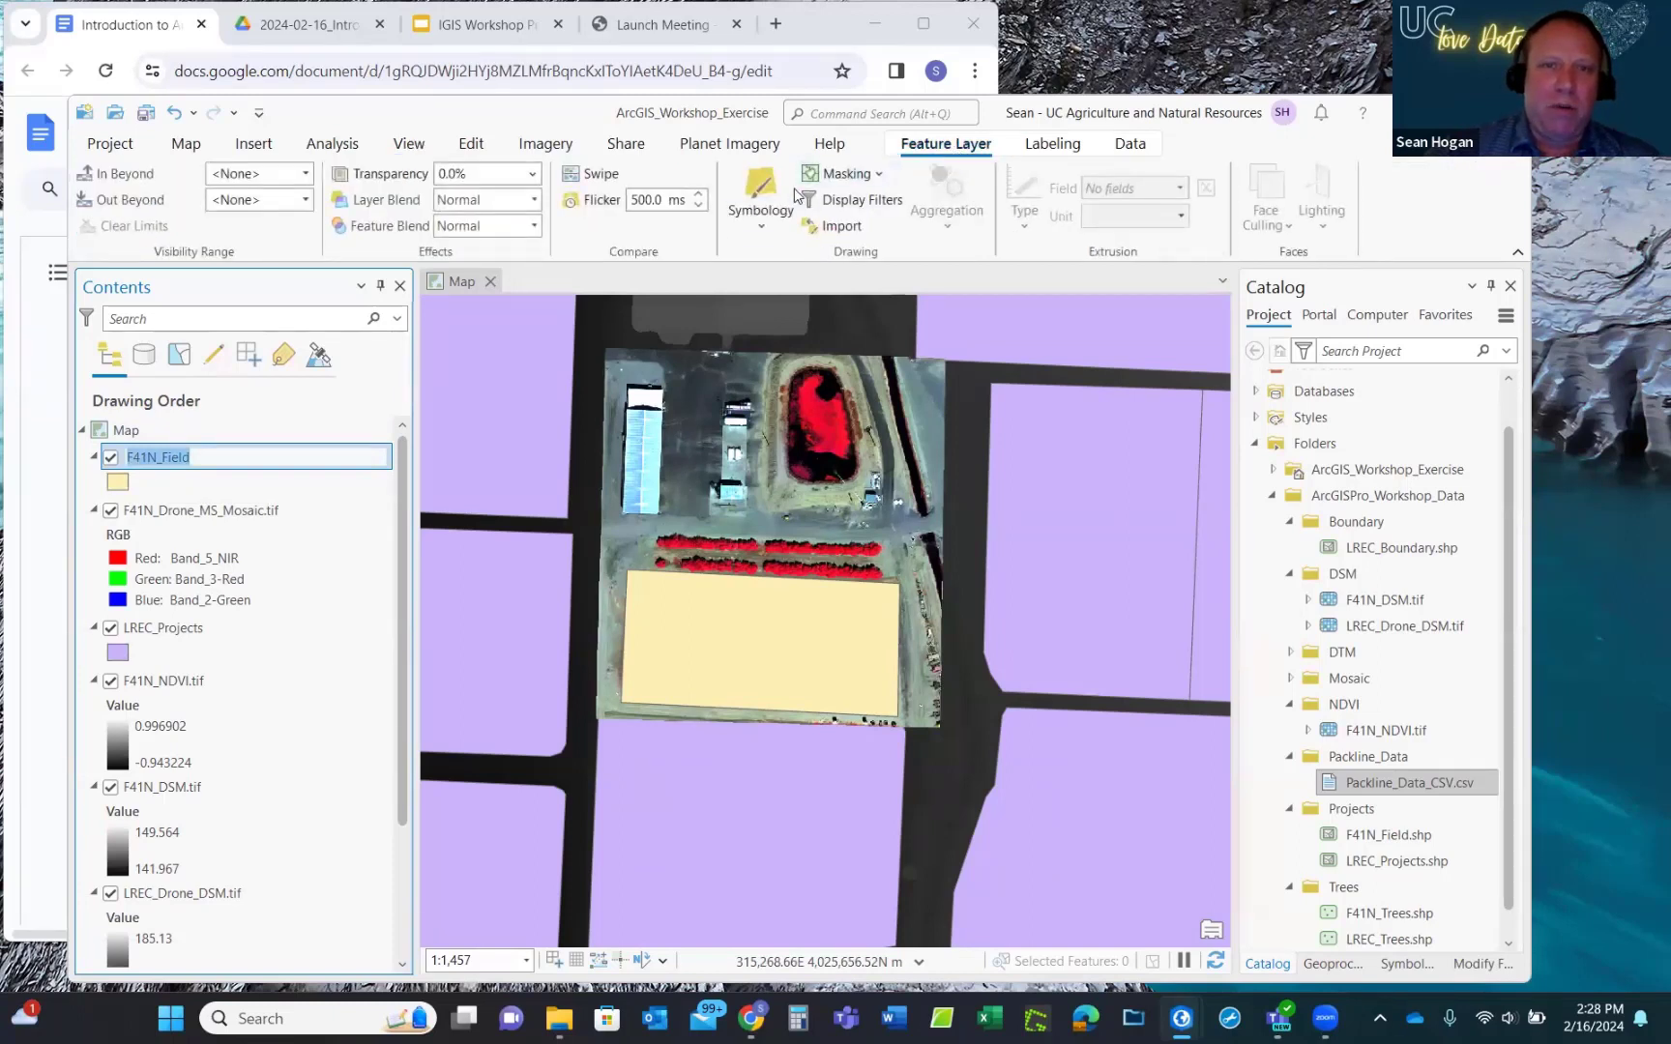
pyautogui.click(117, 483)
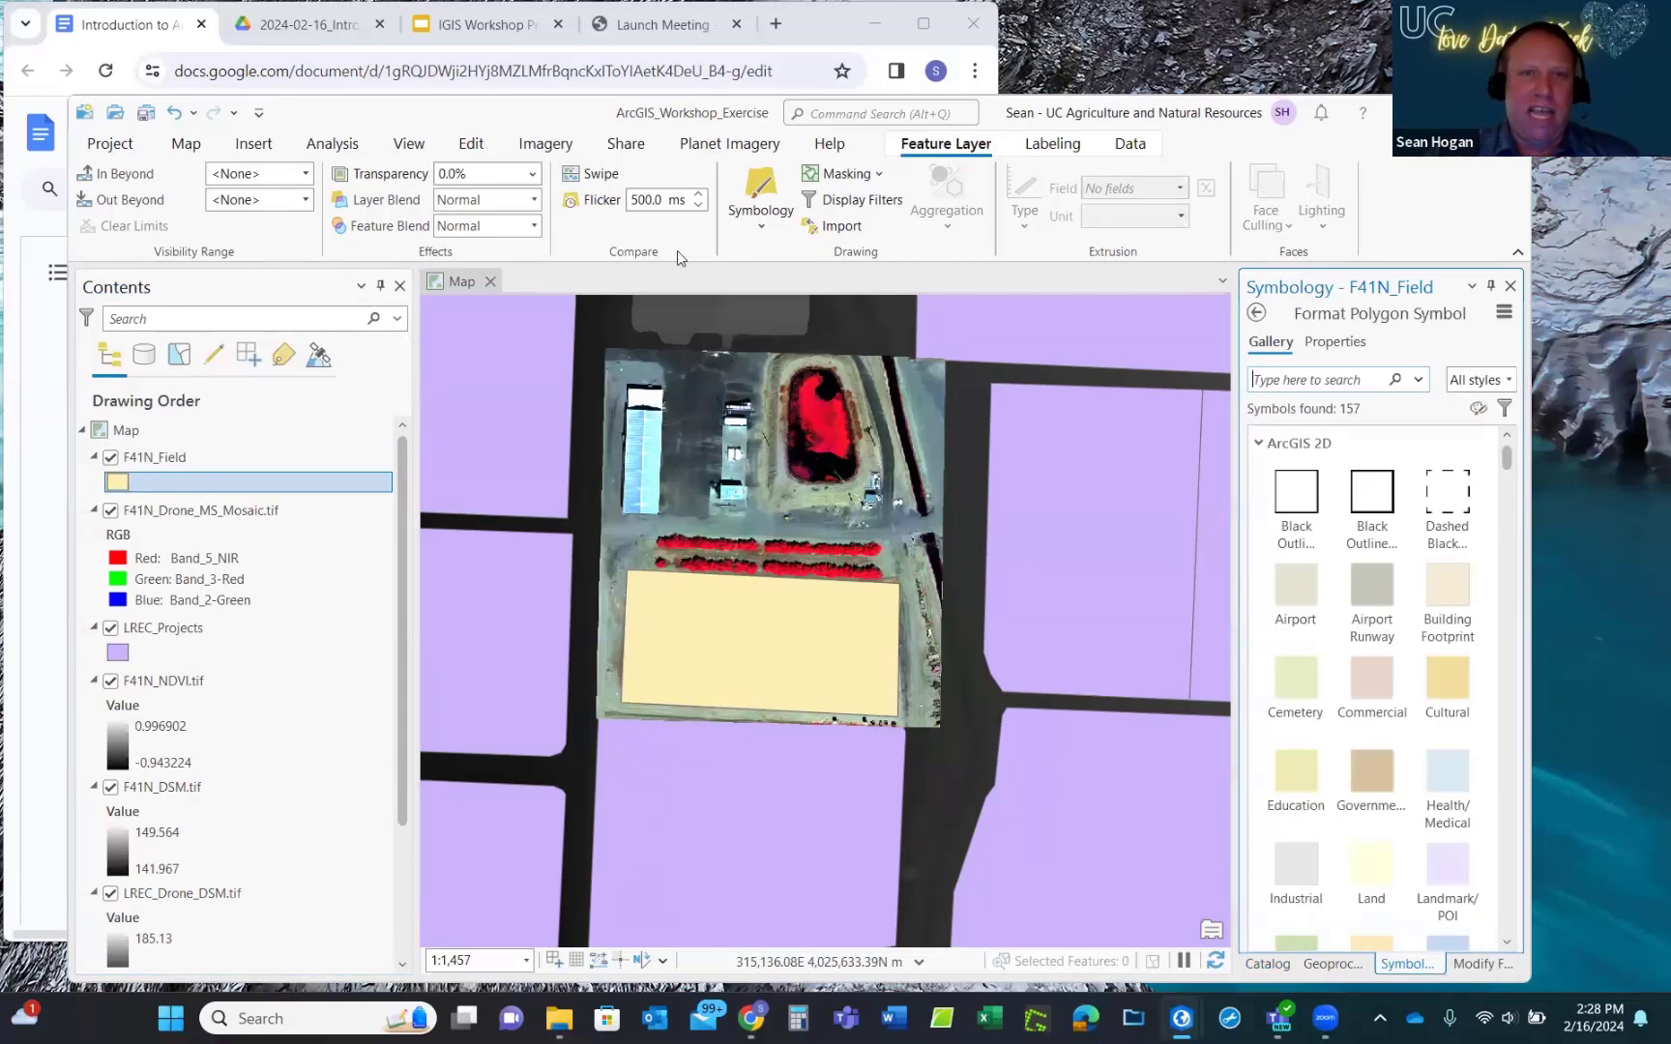
pyautogui.click(760, 198)
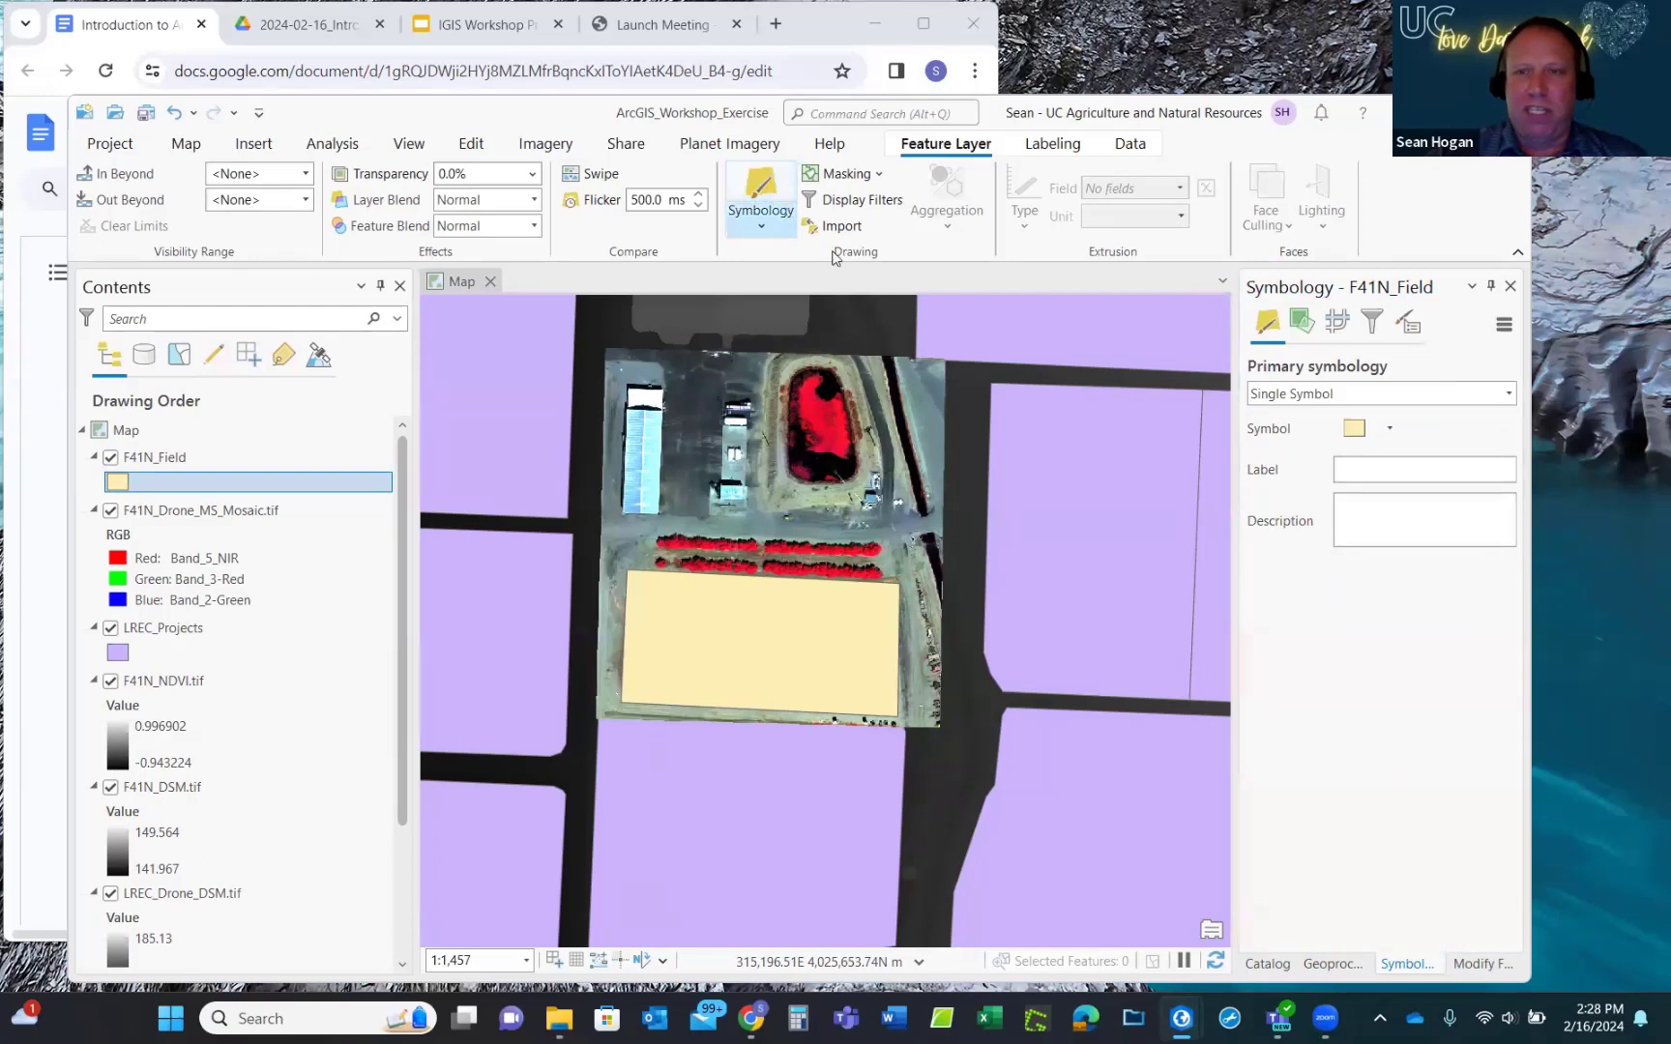
pyautogui.click(764, 189)
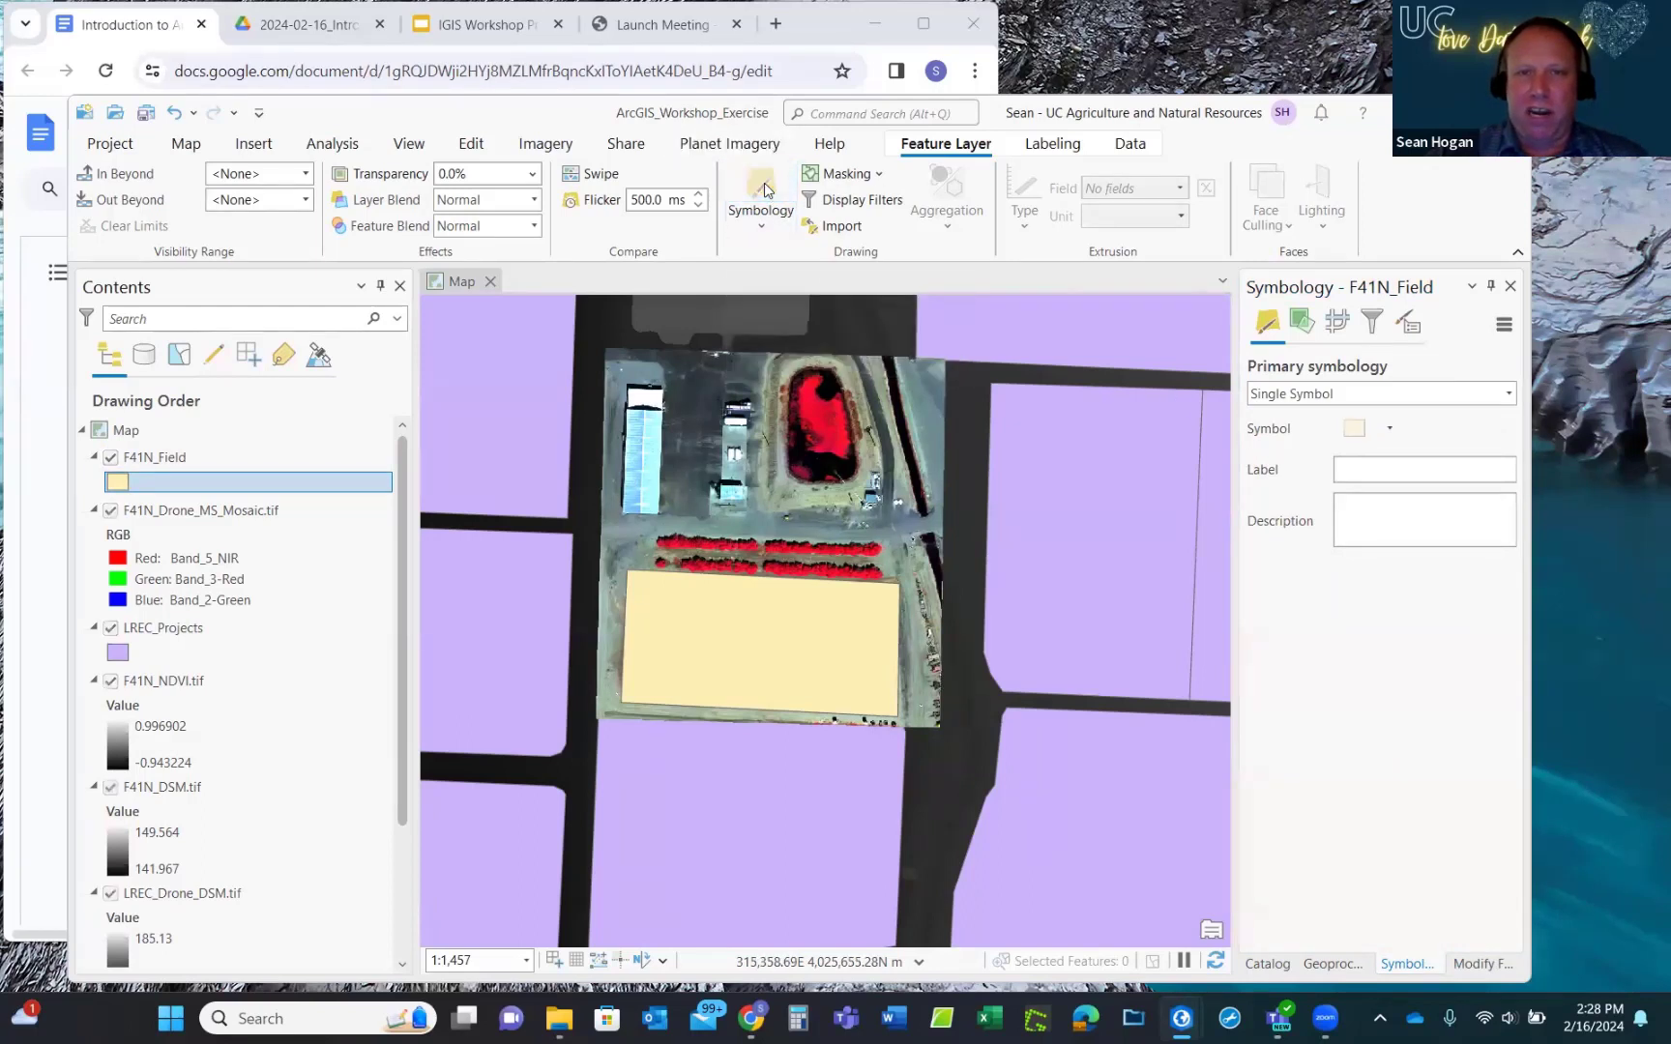
pyautogui.click(1356, 430)
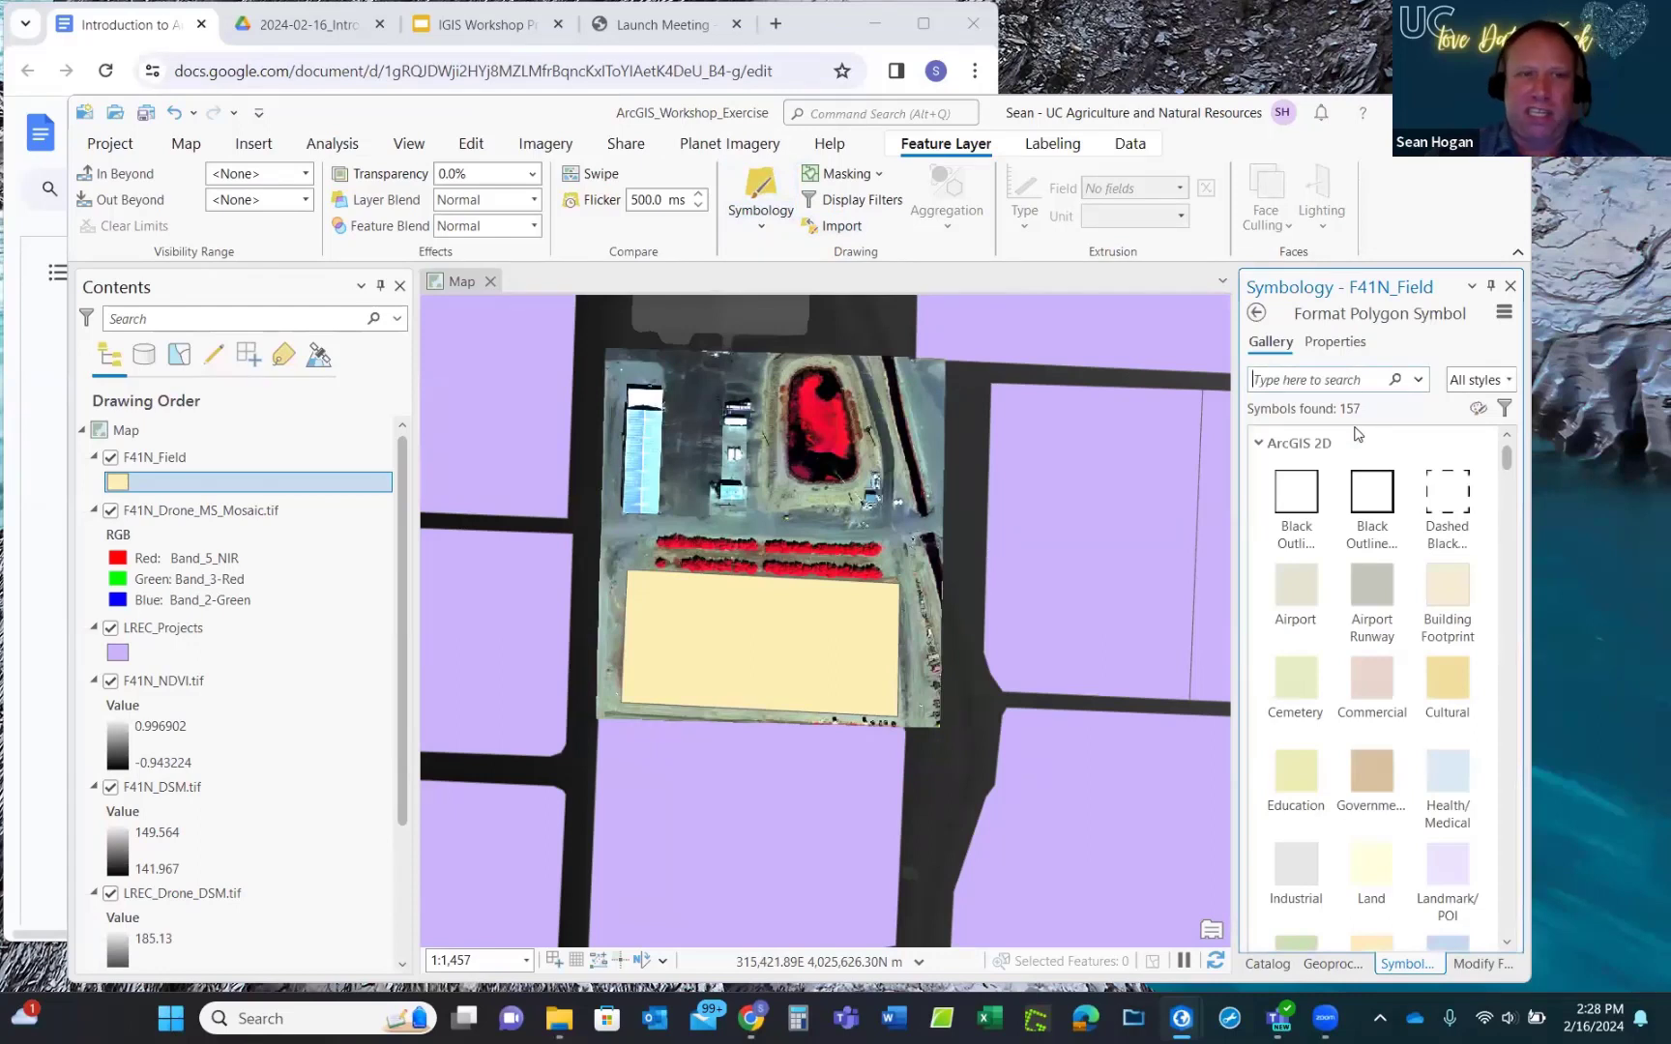
pyautogui.click(1290, 382)
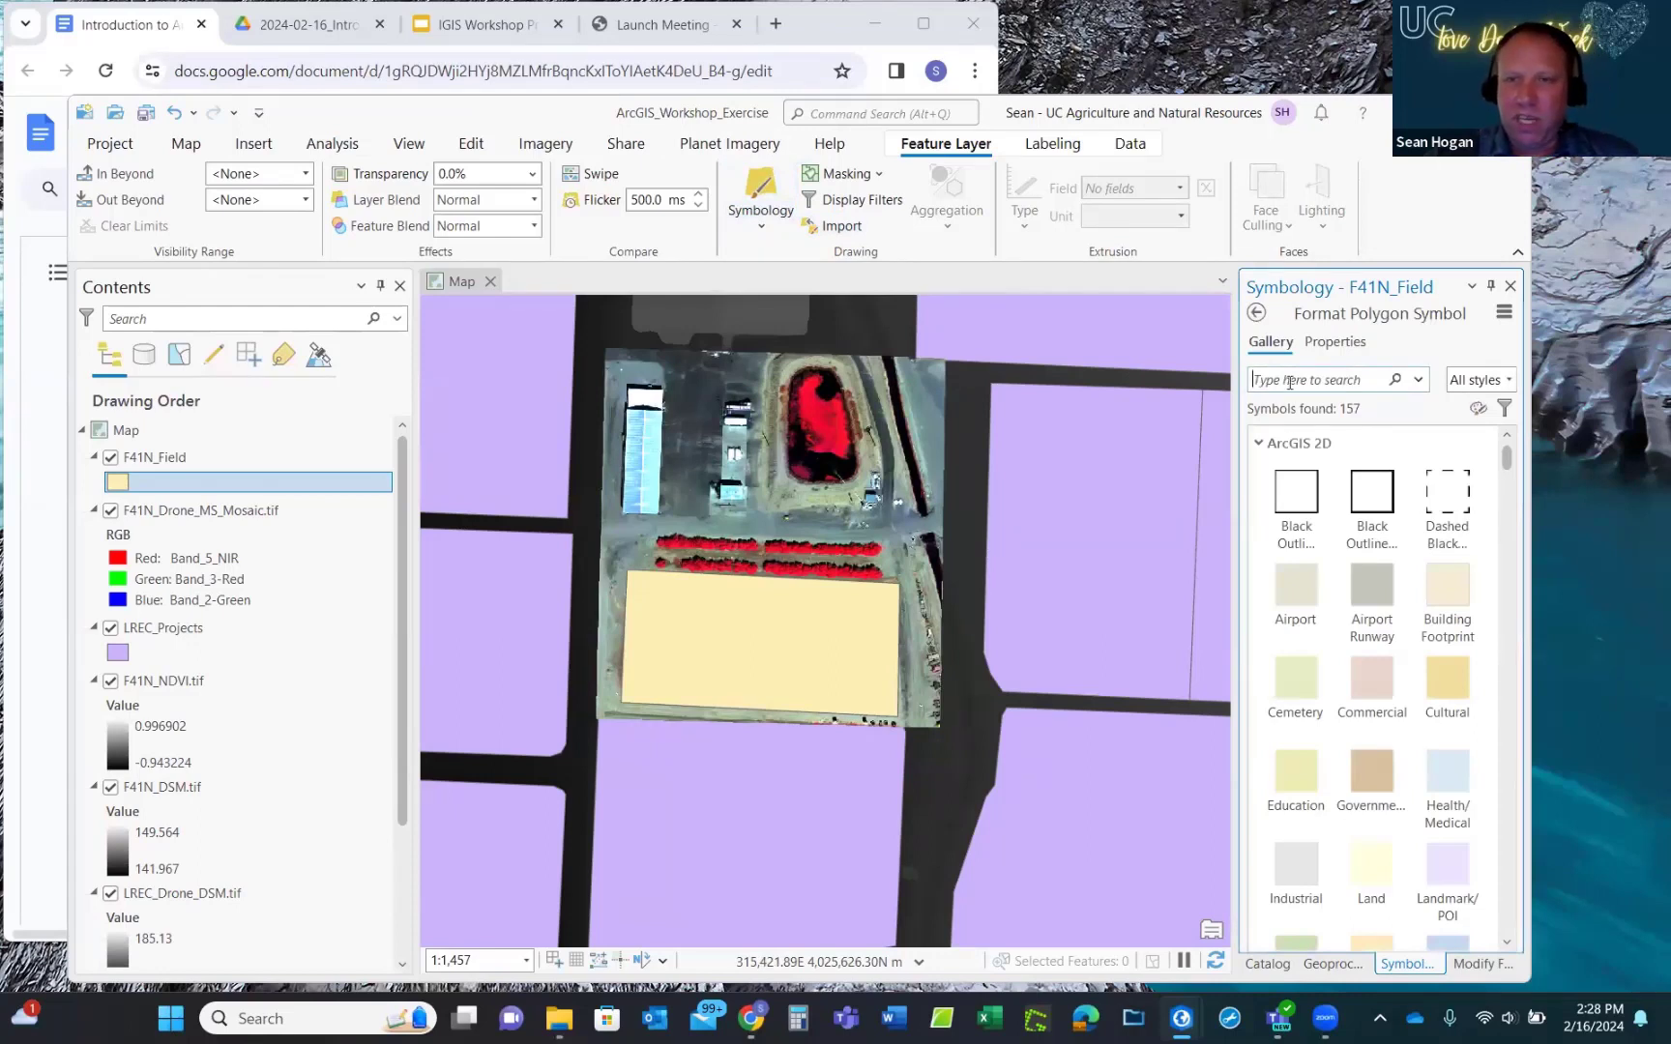
pyautogui.click(762, 186)
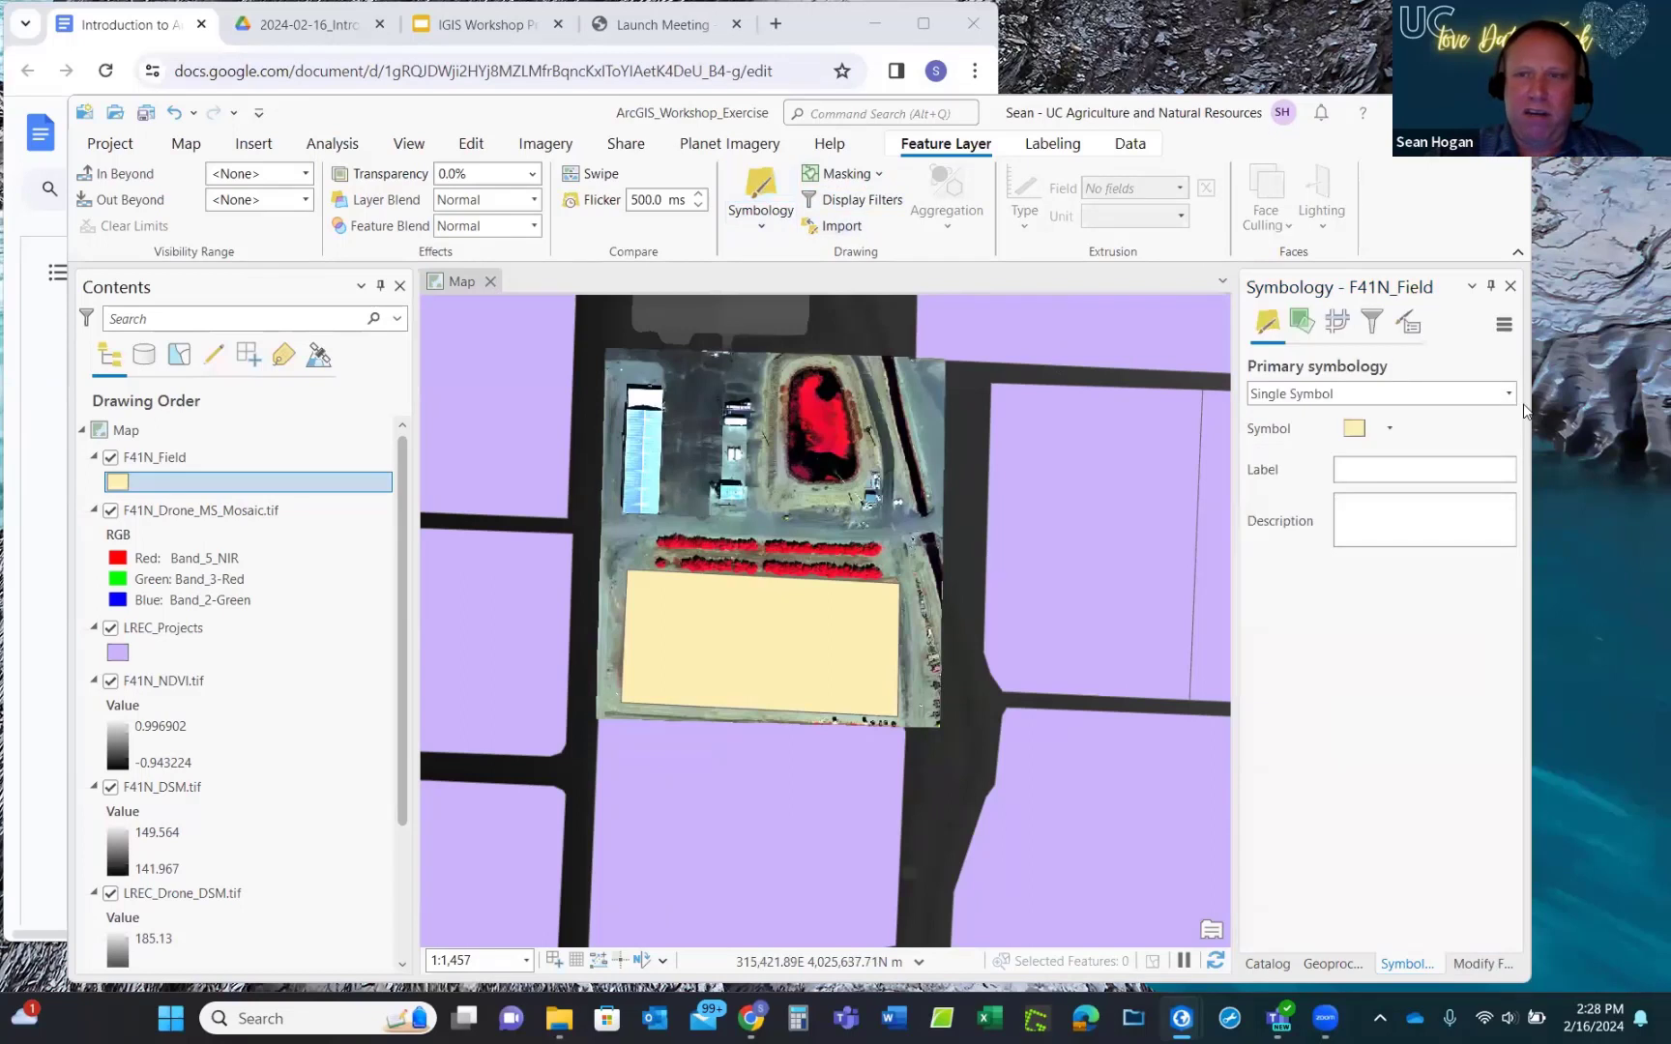
pyautogui.click(1356, 431)
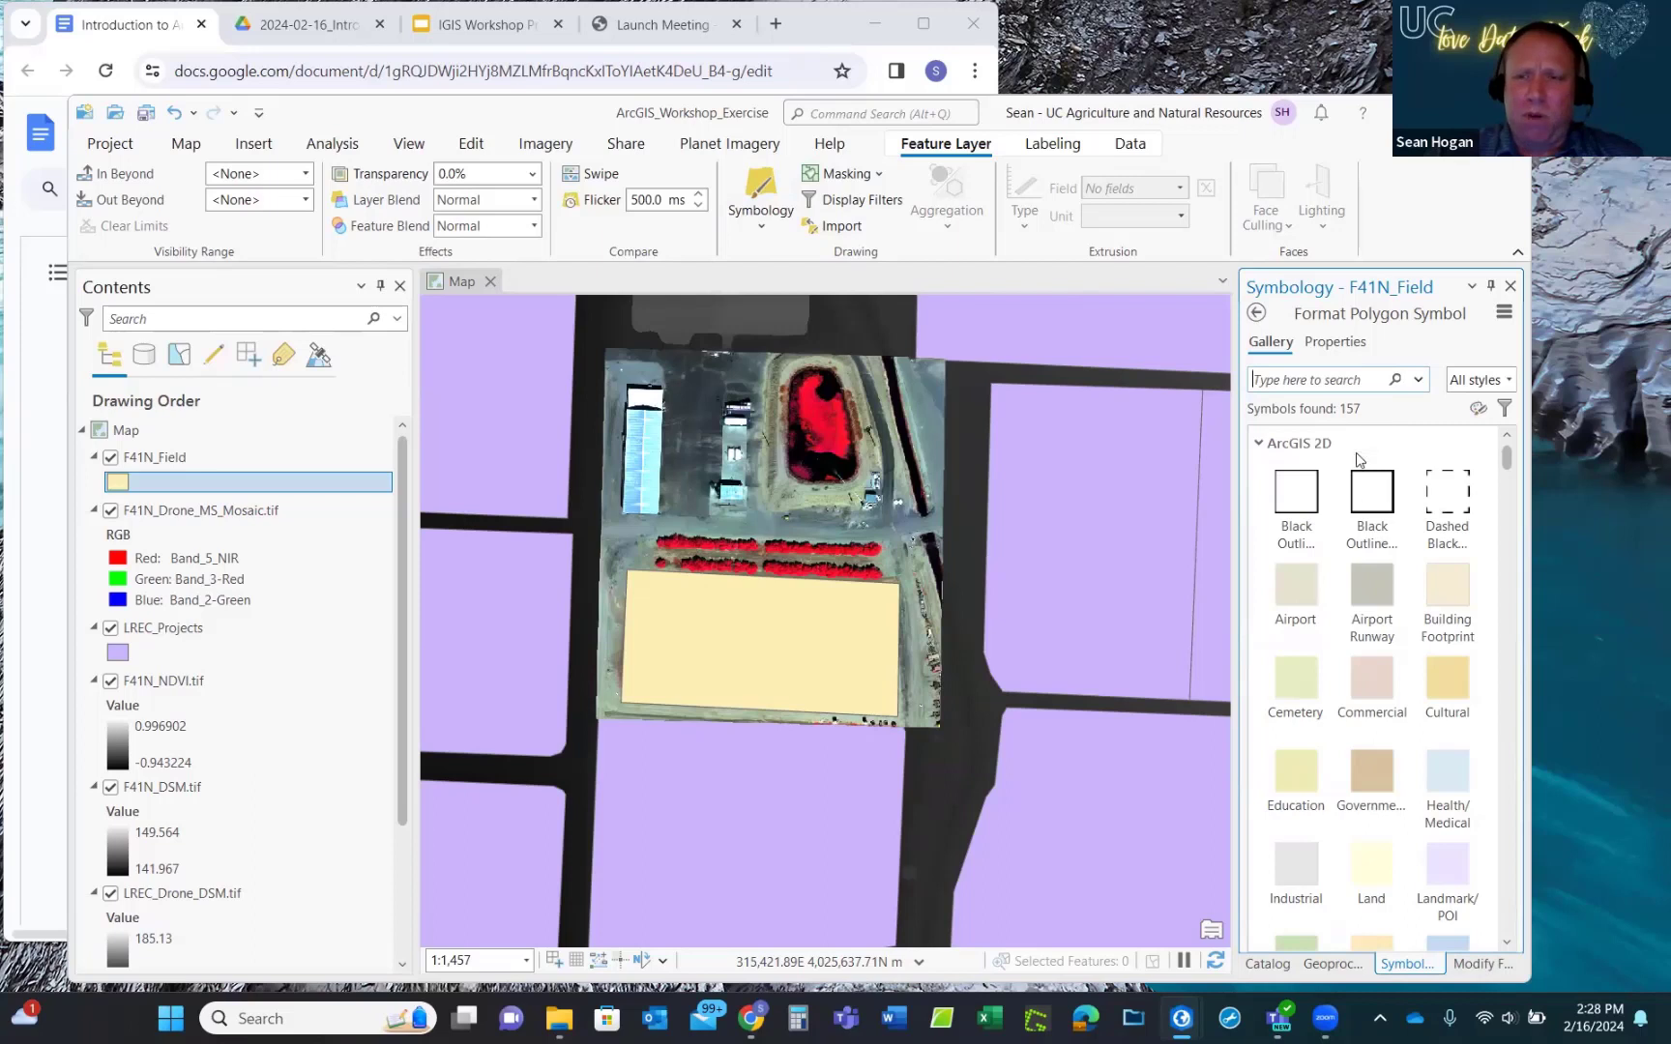
pyautogui.click(1370, 499)
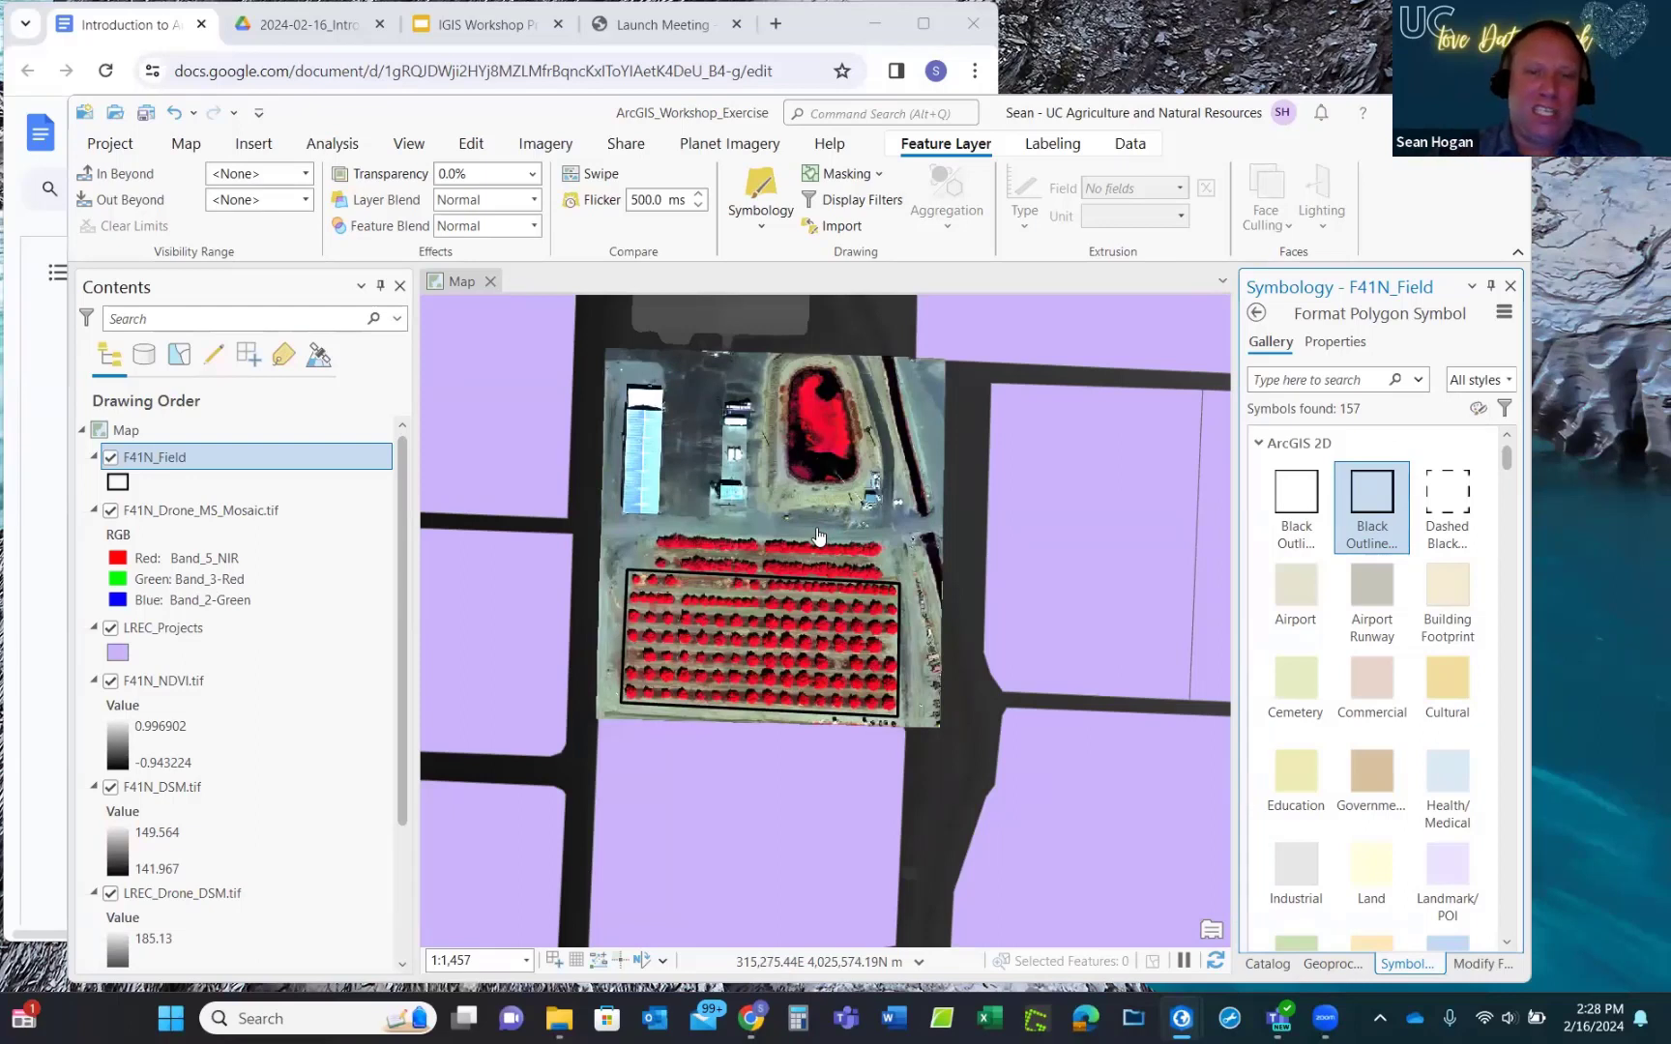
# Look at the whole research site on the map and zoom to the extent of the F41N_Field layer.
pyautogui.scroll(-5, 793, 454)
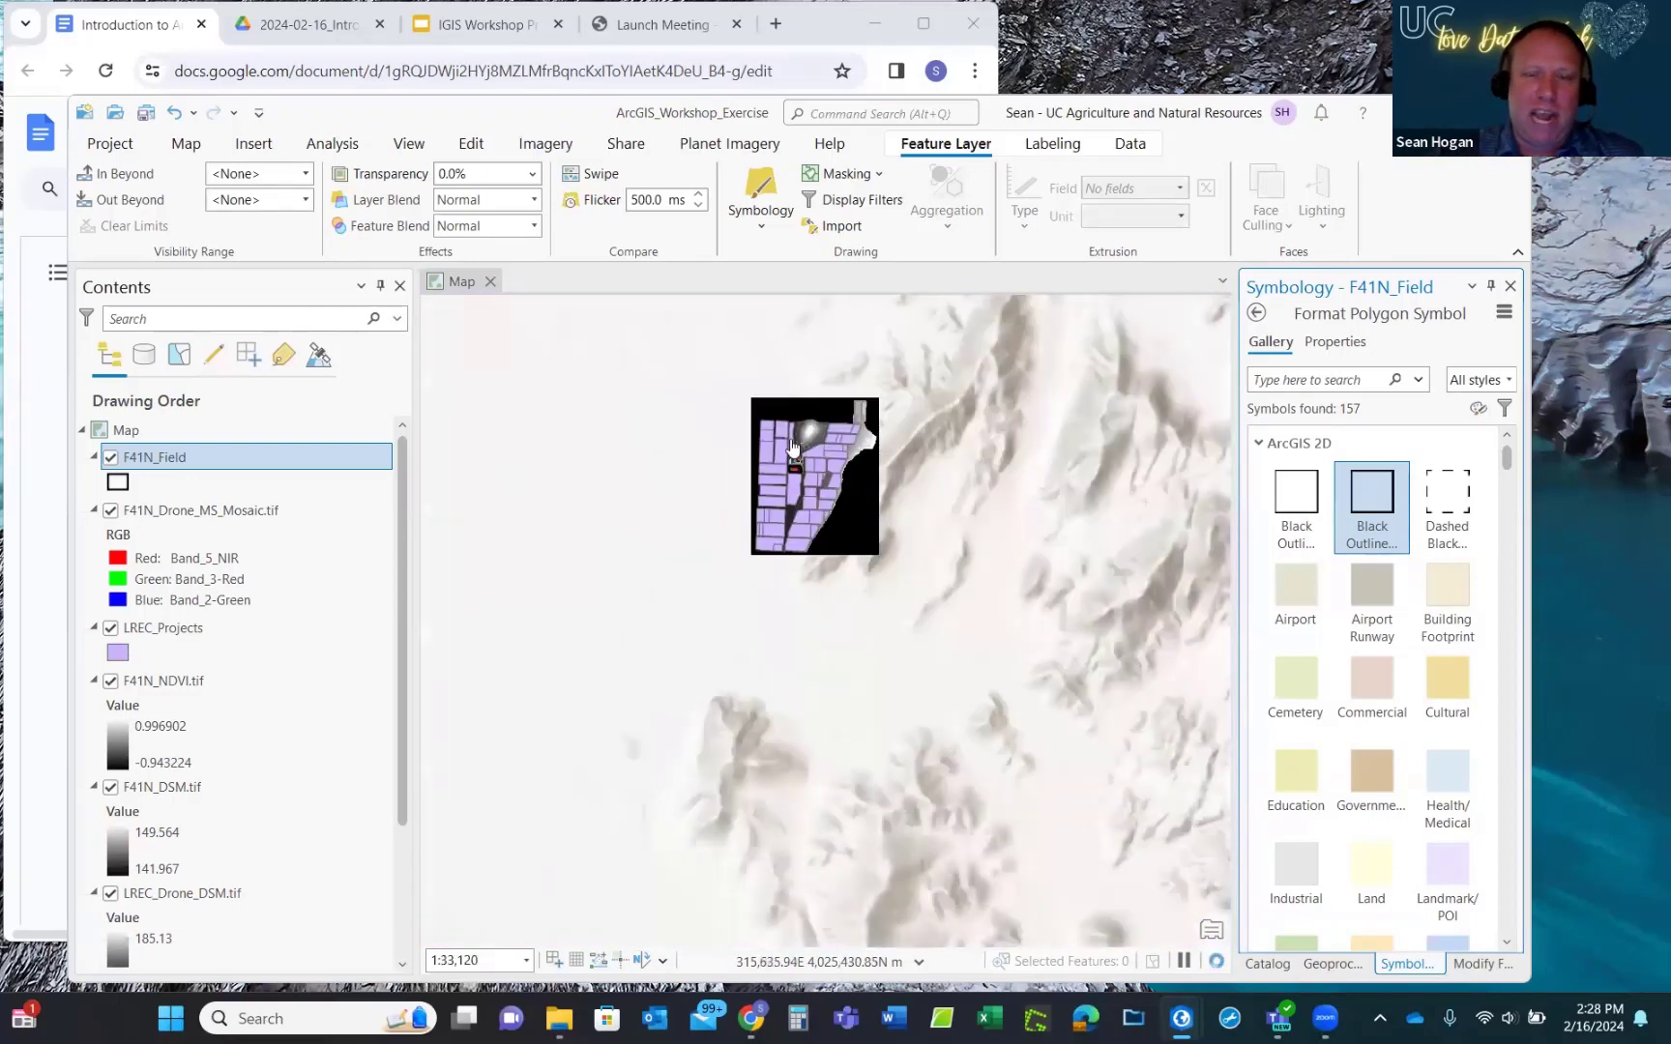
pyautogui.scroll(4, 793, 447)
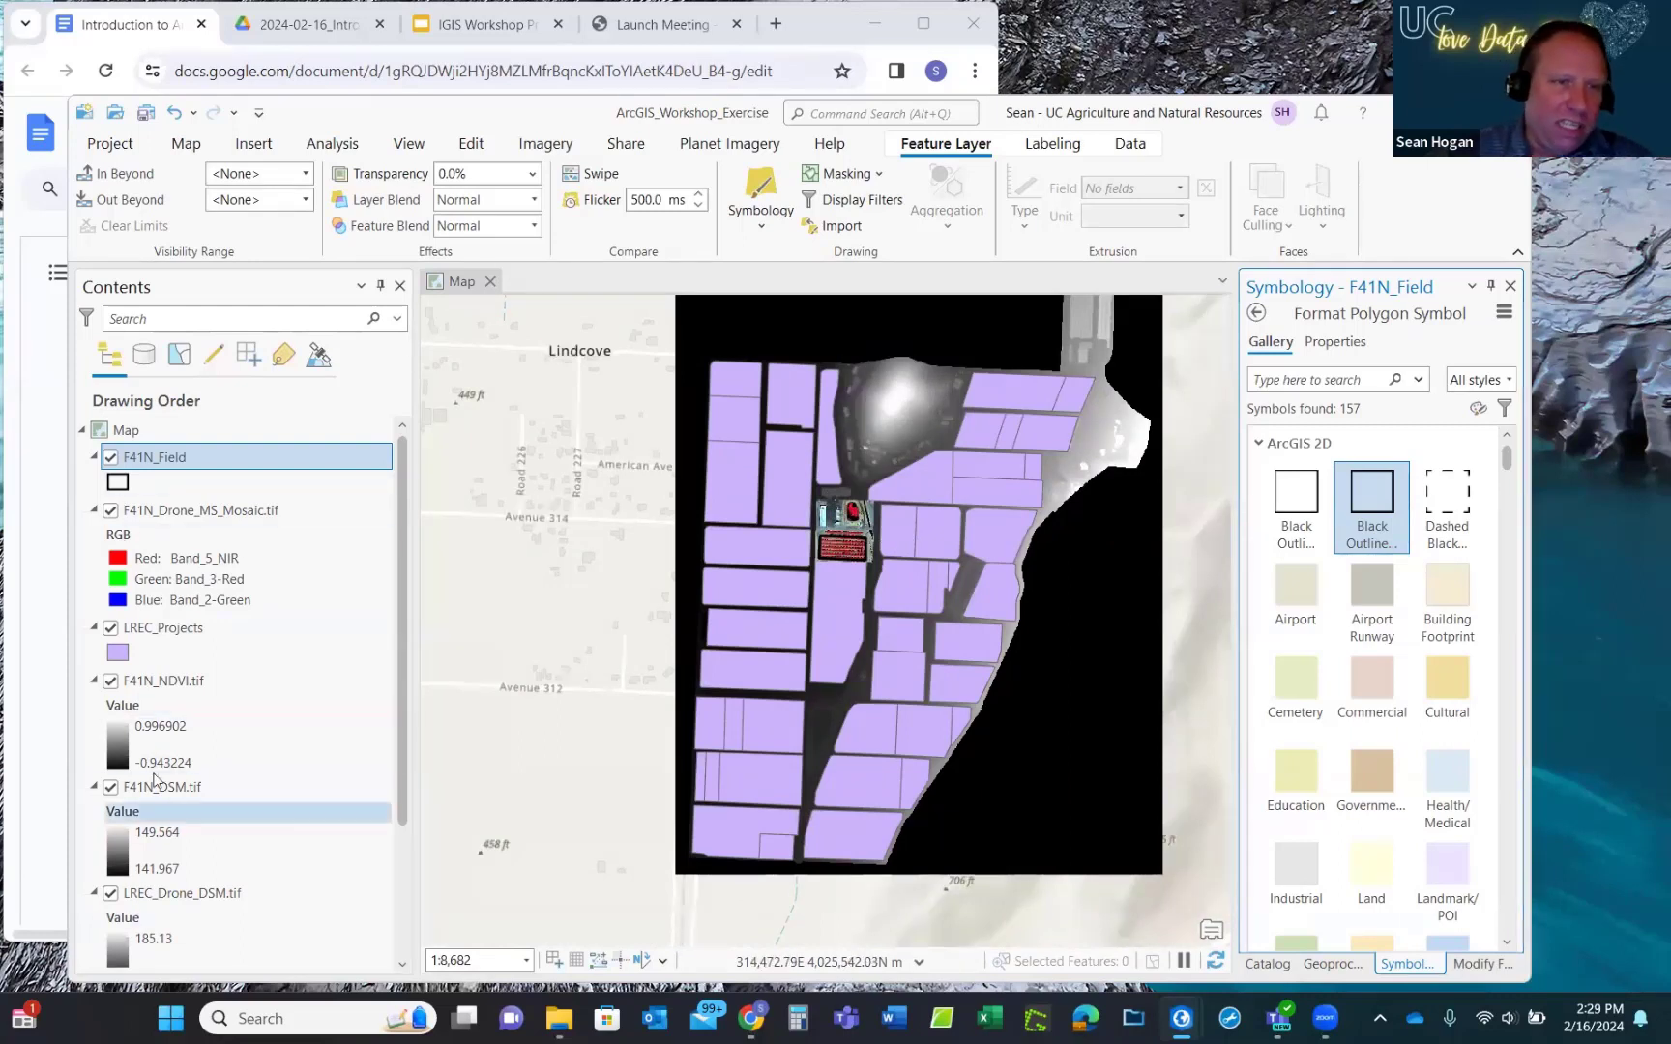
pyautogui.rightClick(144, 464)
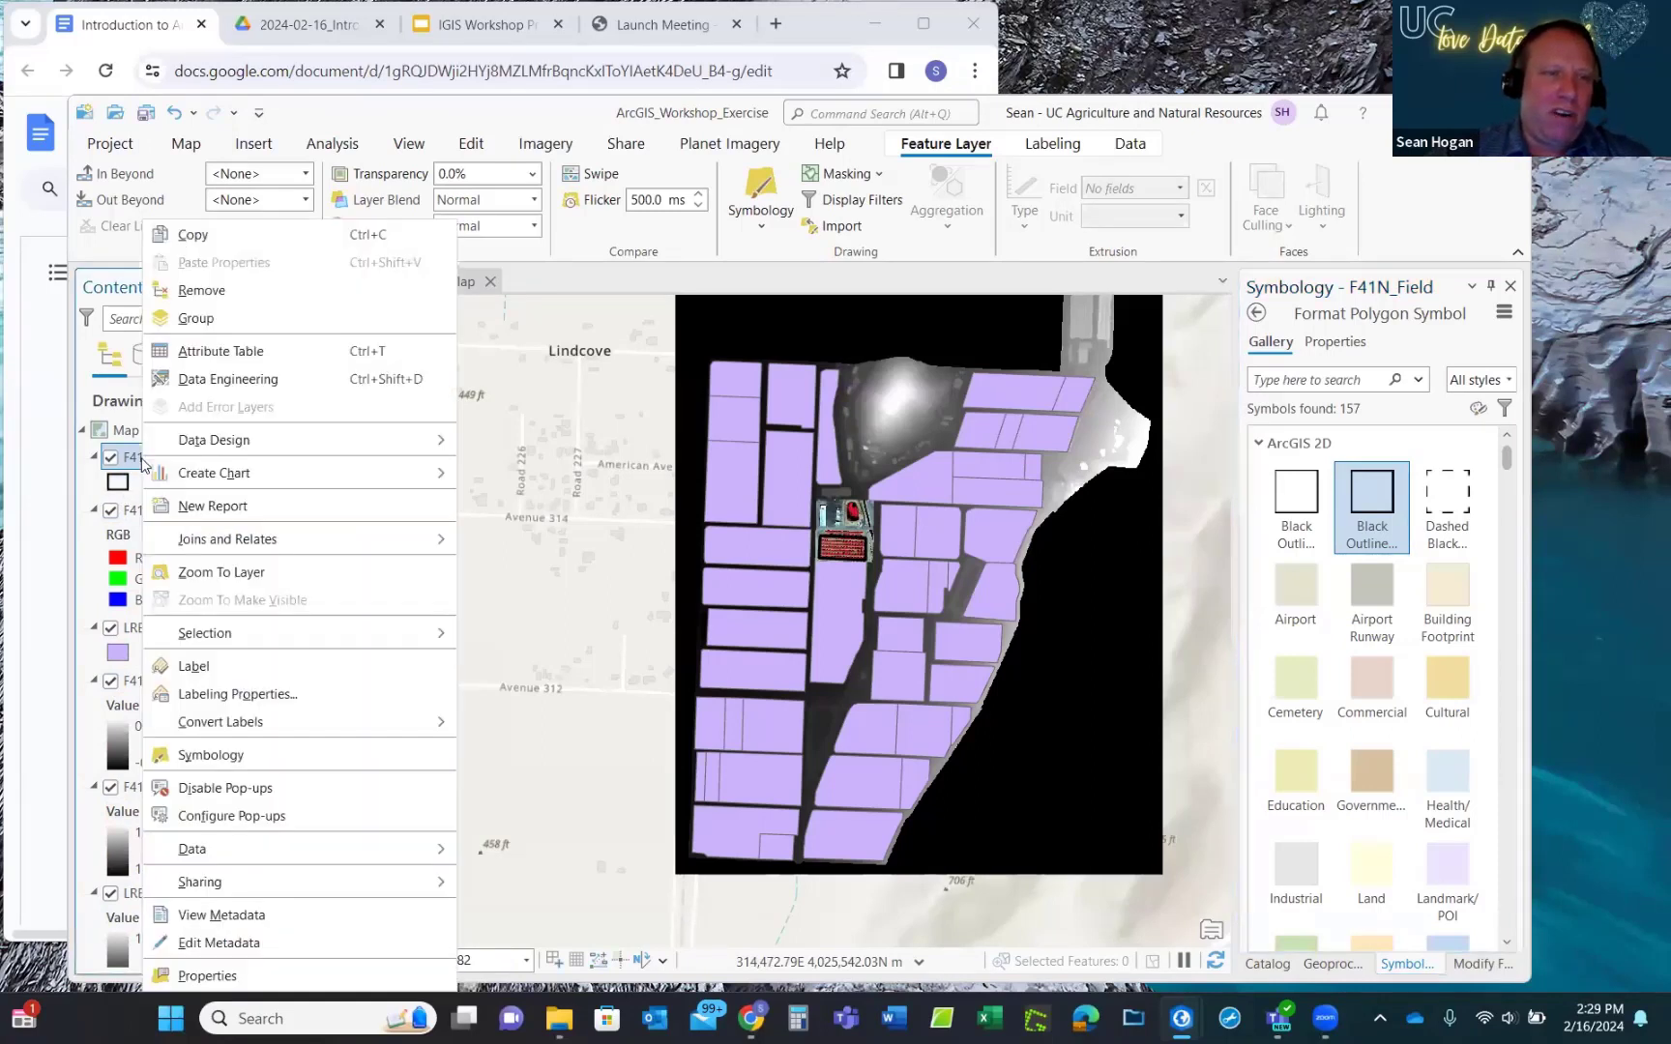
pyautogui.click(213, 572)
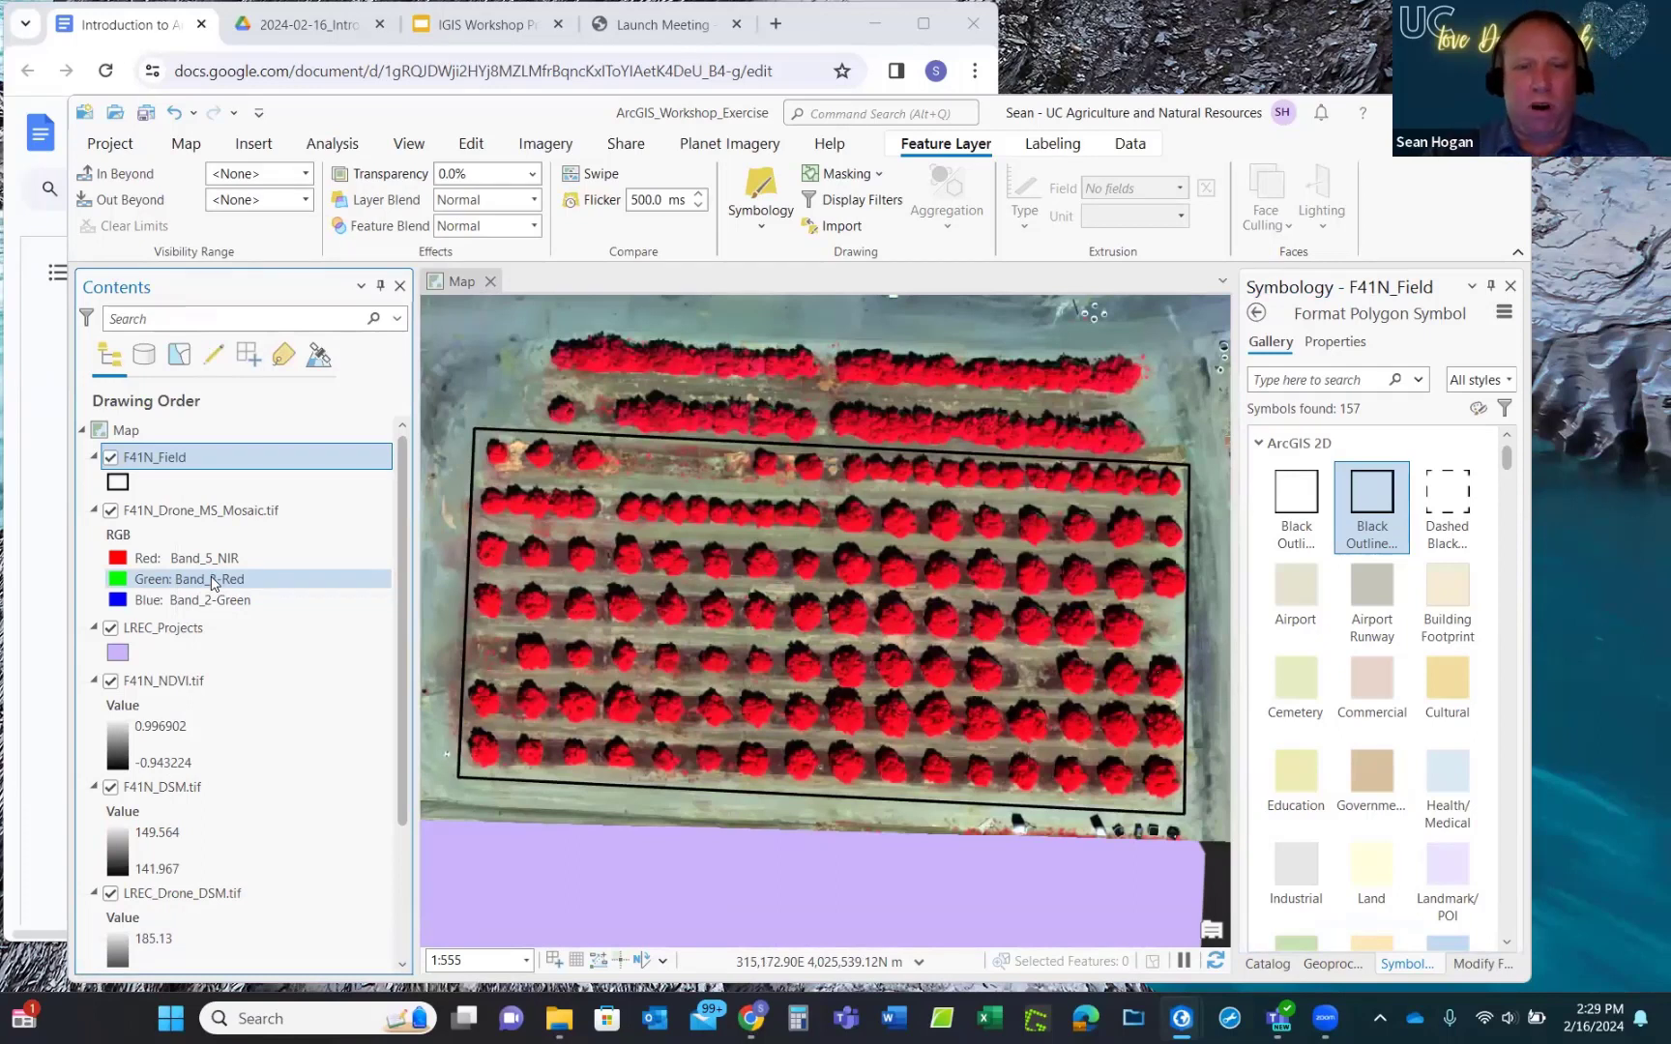
# Place the drone mosaic above F41N_Field in the drawing order, and return F41N_Field to the top.
pyautogui.click(188, 510)
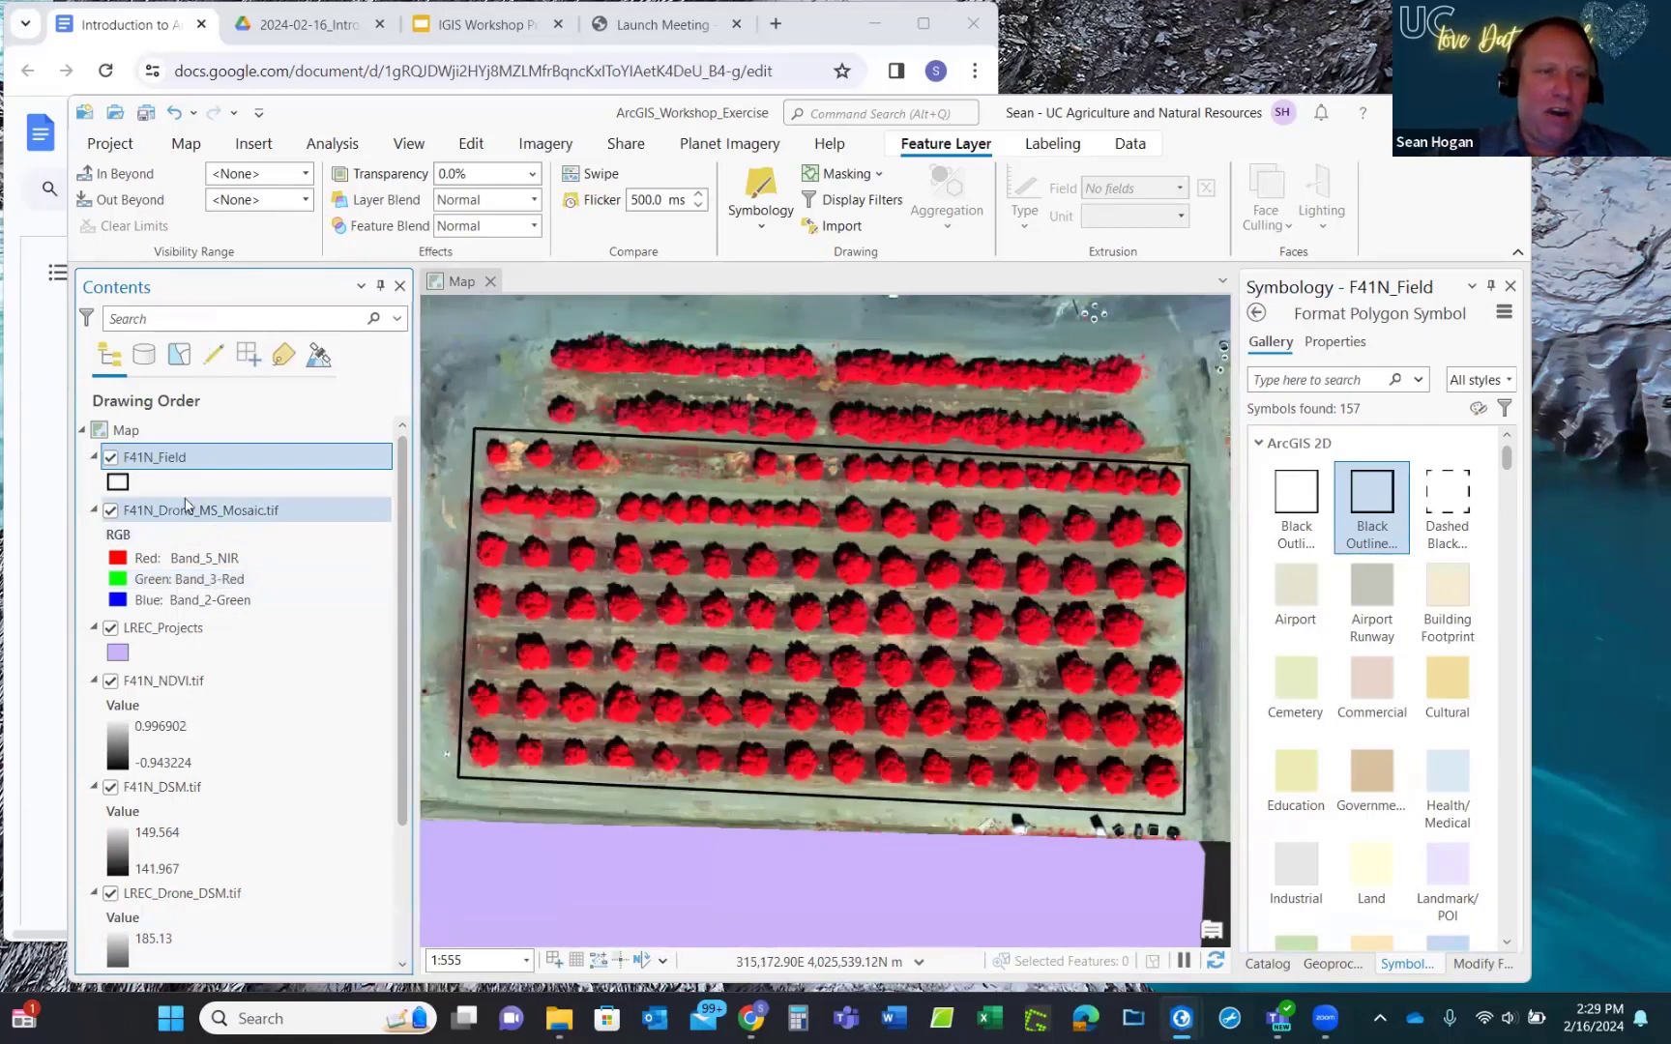
pyautogui.moveTo(191, 458); pyautogui.dragTo(184, 452)
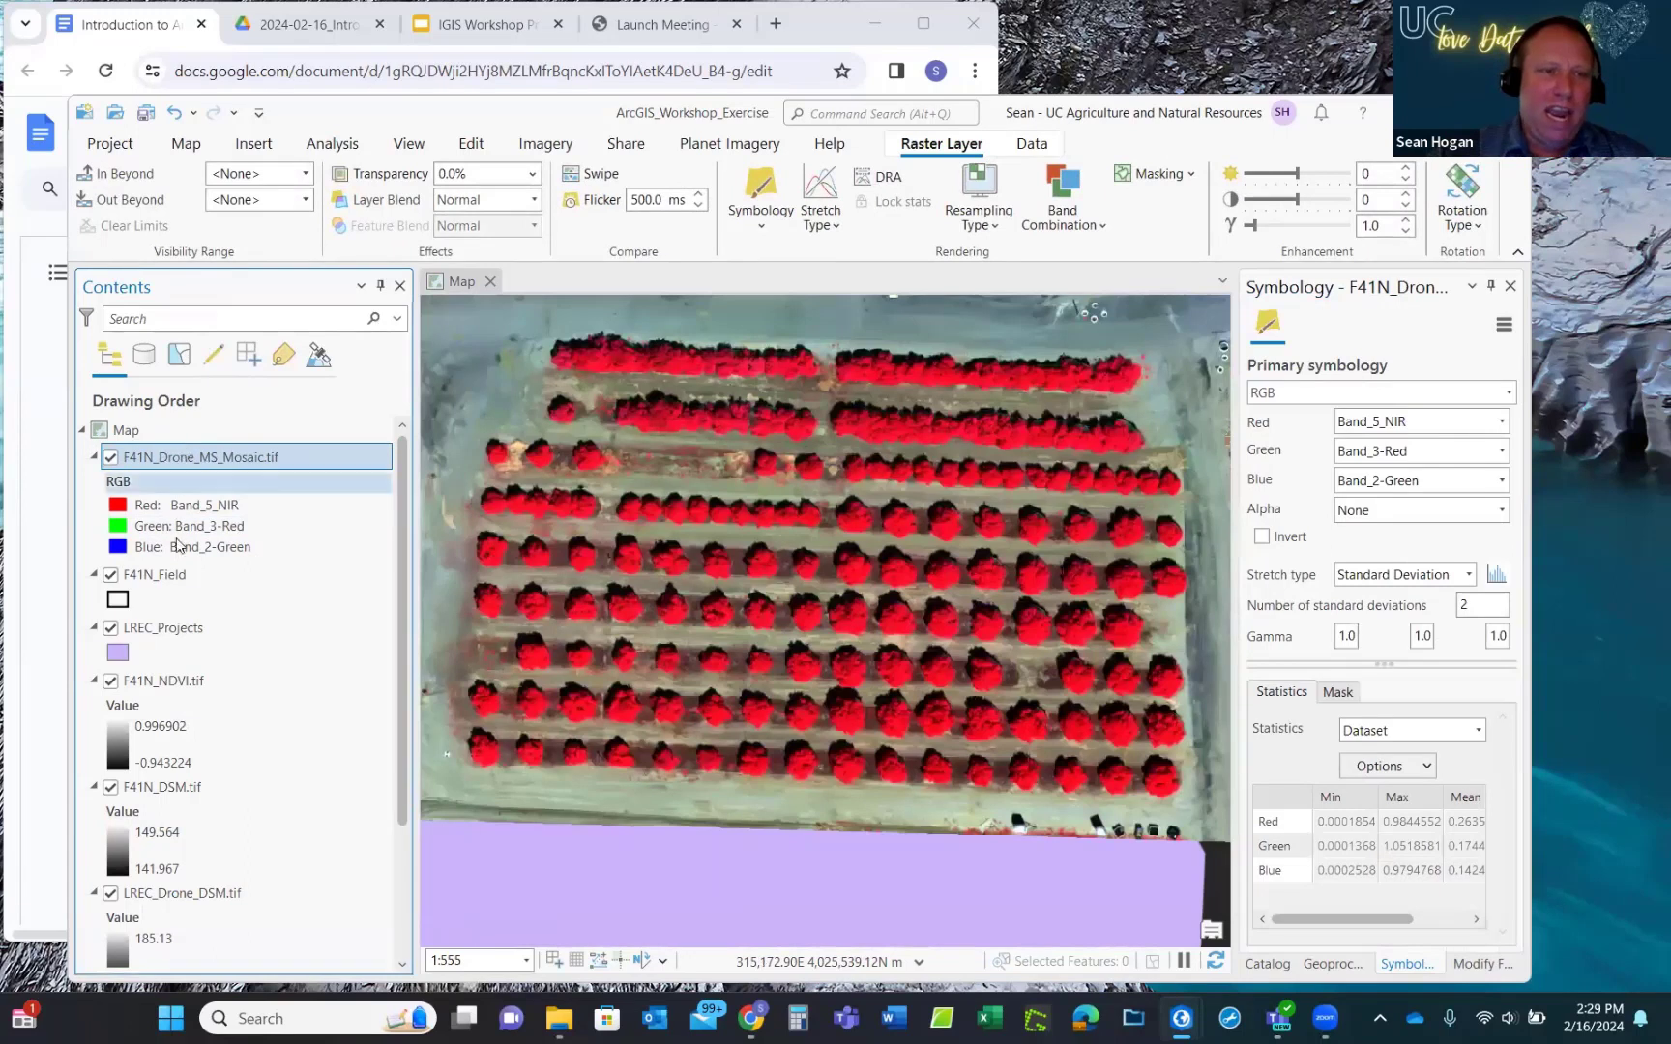
pyautogui.click(152, 579)
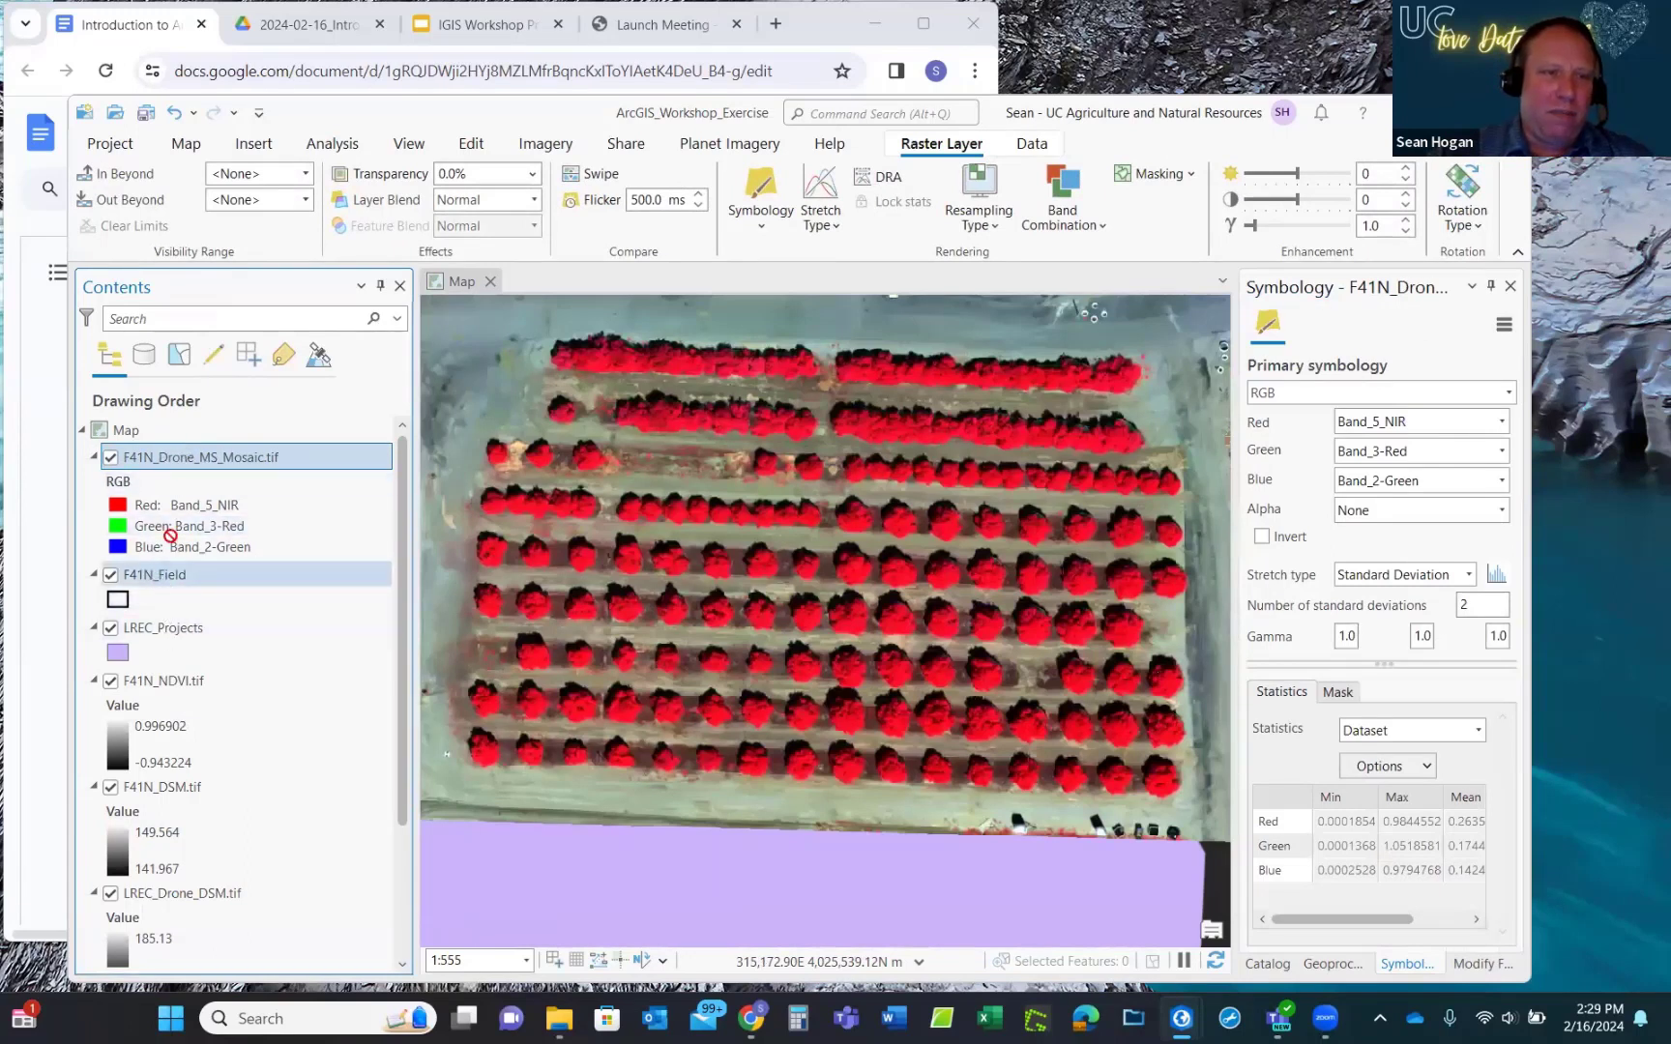
pyautogui.moveTo(170, 456); pyautogui.dragTo(170, 454)
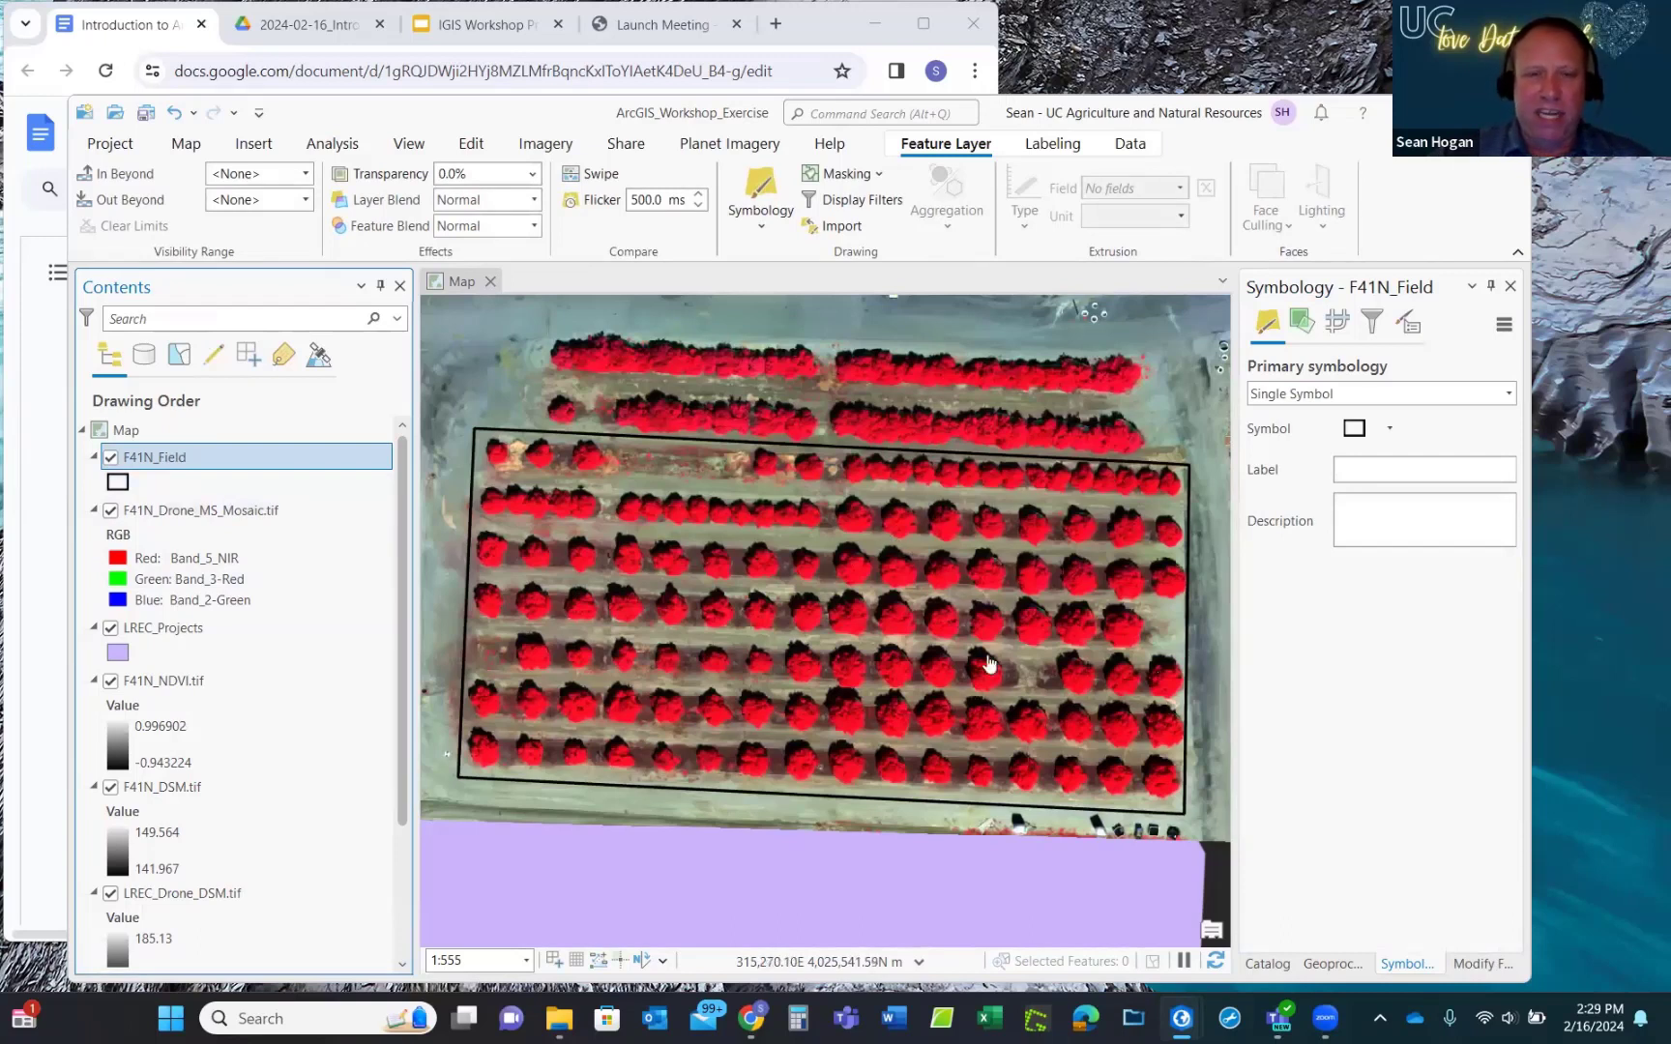
# Switch F41N_Field and the drone mosaic off and back on to view the layers beneath them.
pyautogui.scroll(-3, 942, 510)
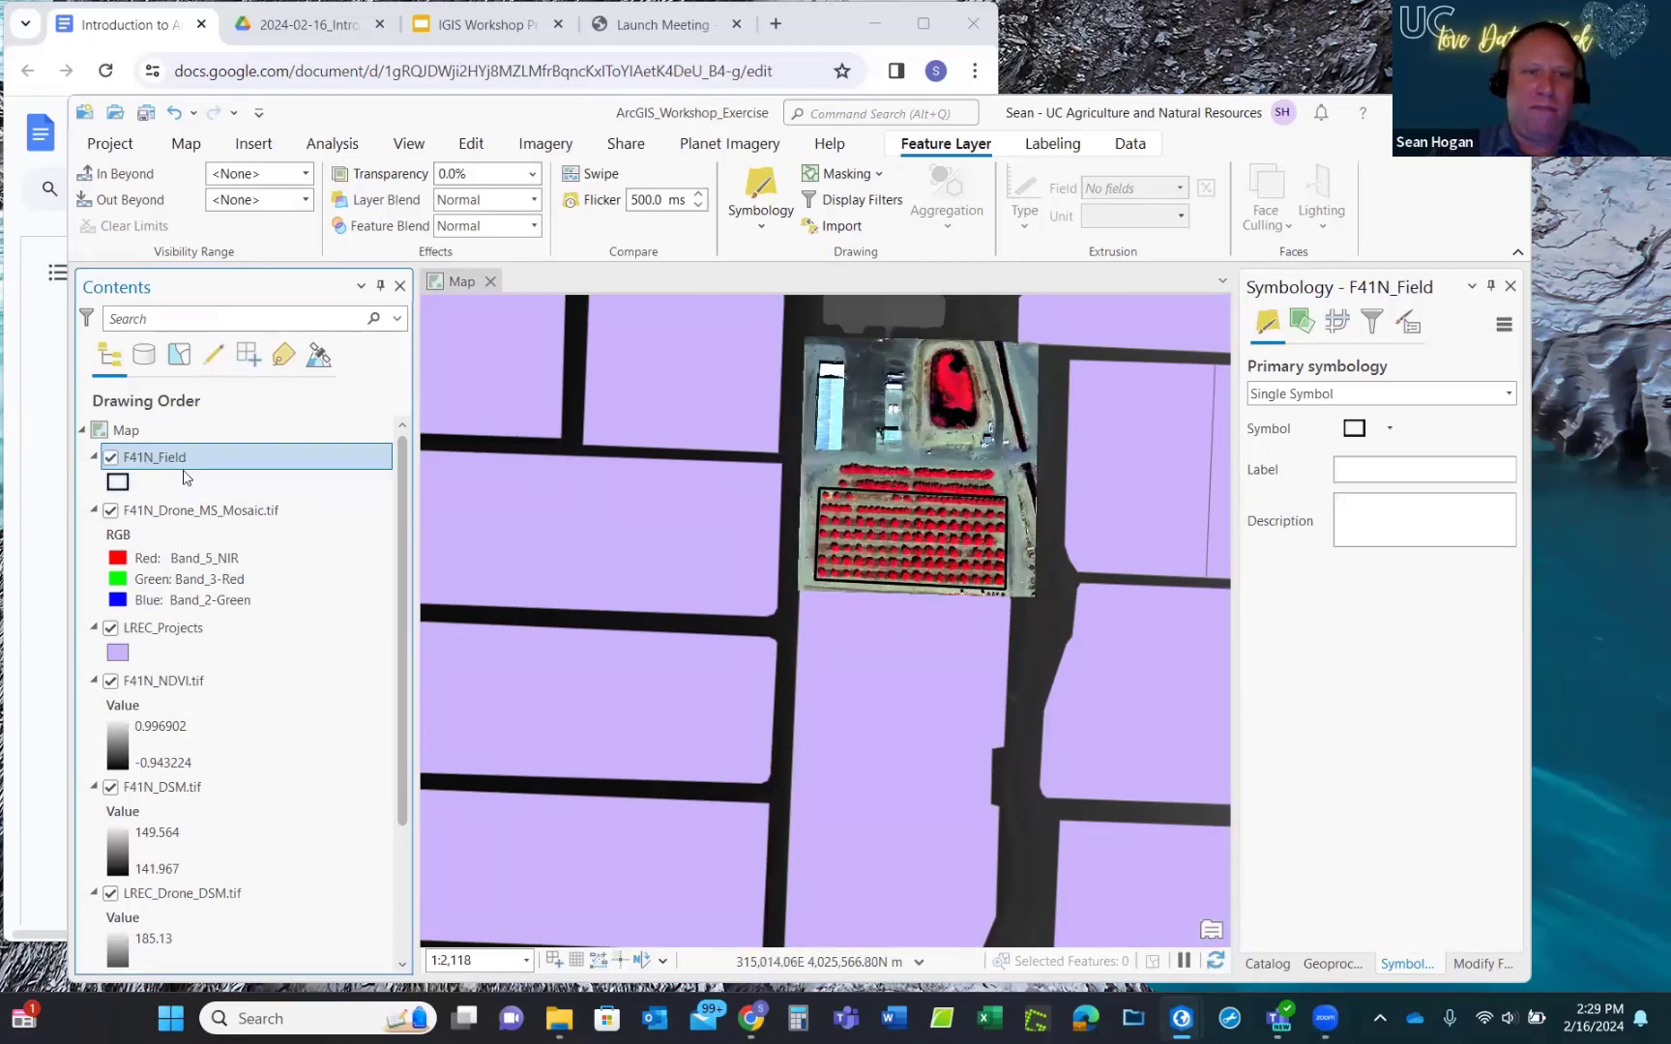
pyautogui.click(110, 457)
pyautogui.click(111, 512)
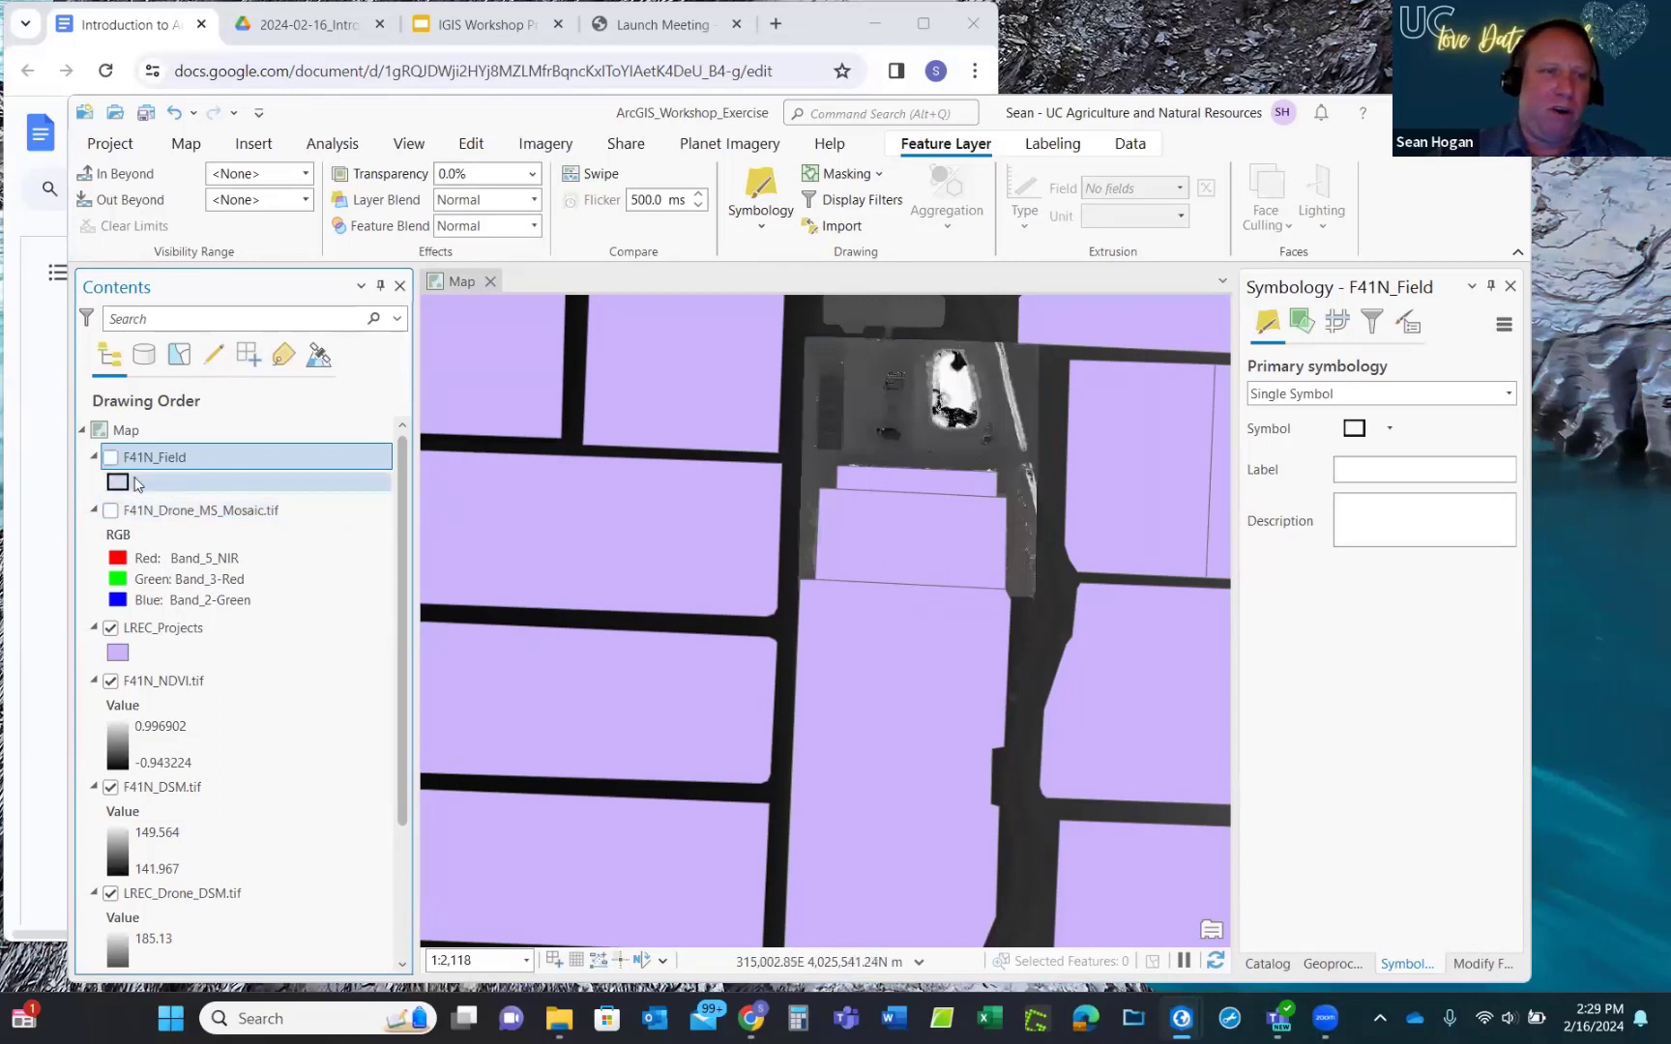
pyautogui.click(110, 458)
pyautogui.click(112, 511)
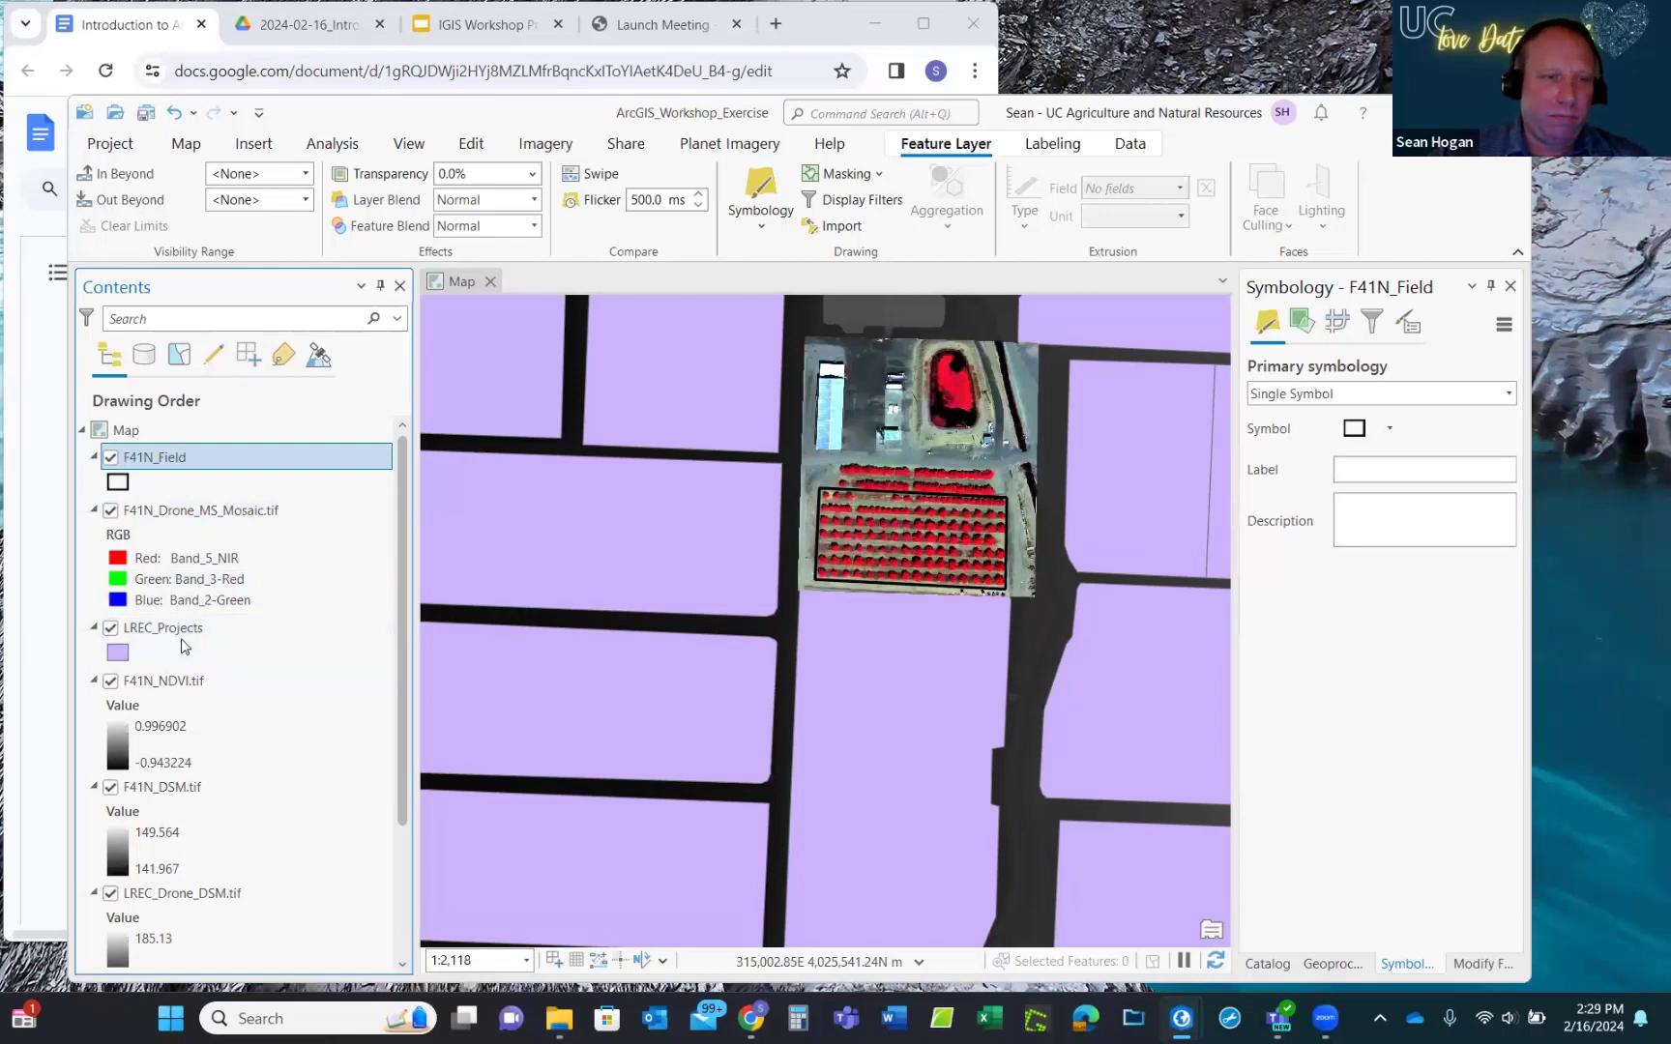
# Switch off the visibility of the LREC_Projects and F41N_Field layers.
pyautogui.scroll(-1, 268, 519)
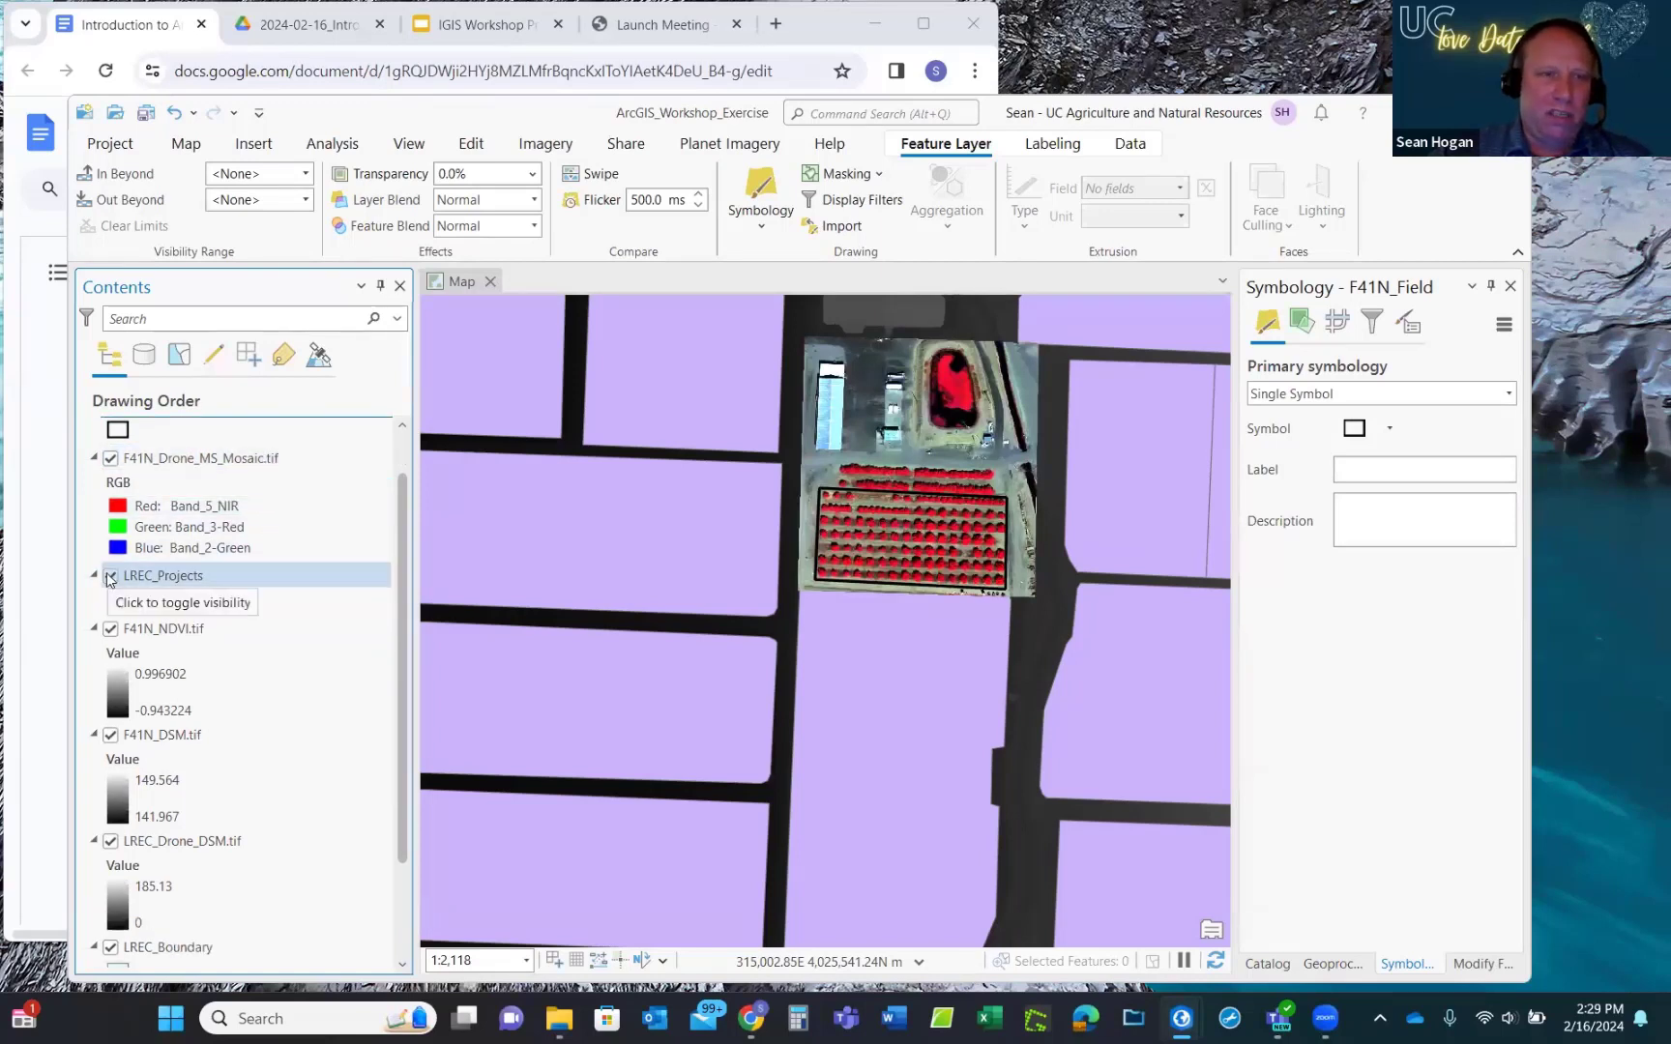
pyautogui.click(111, 576)
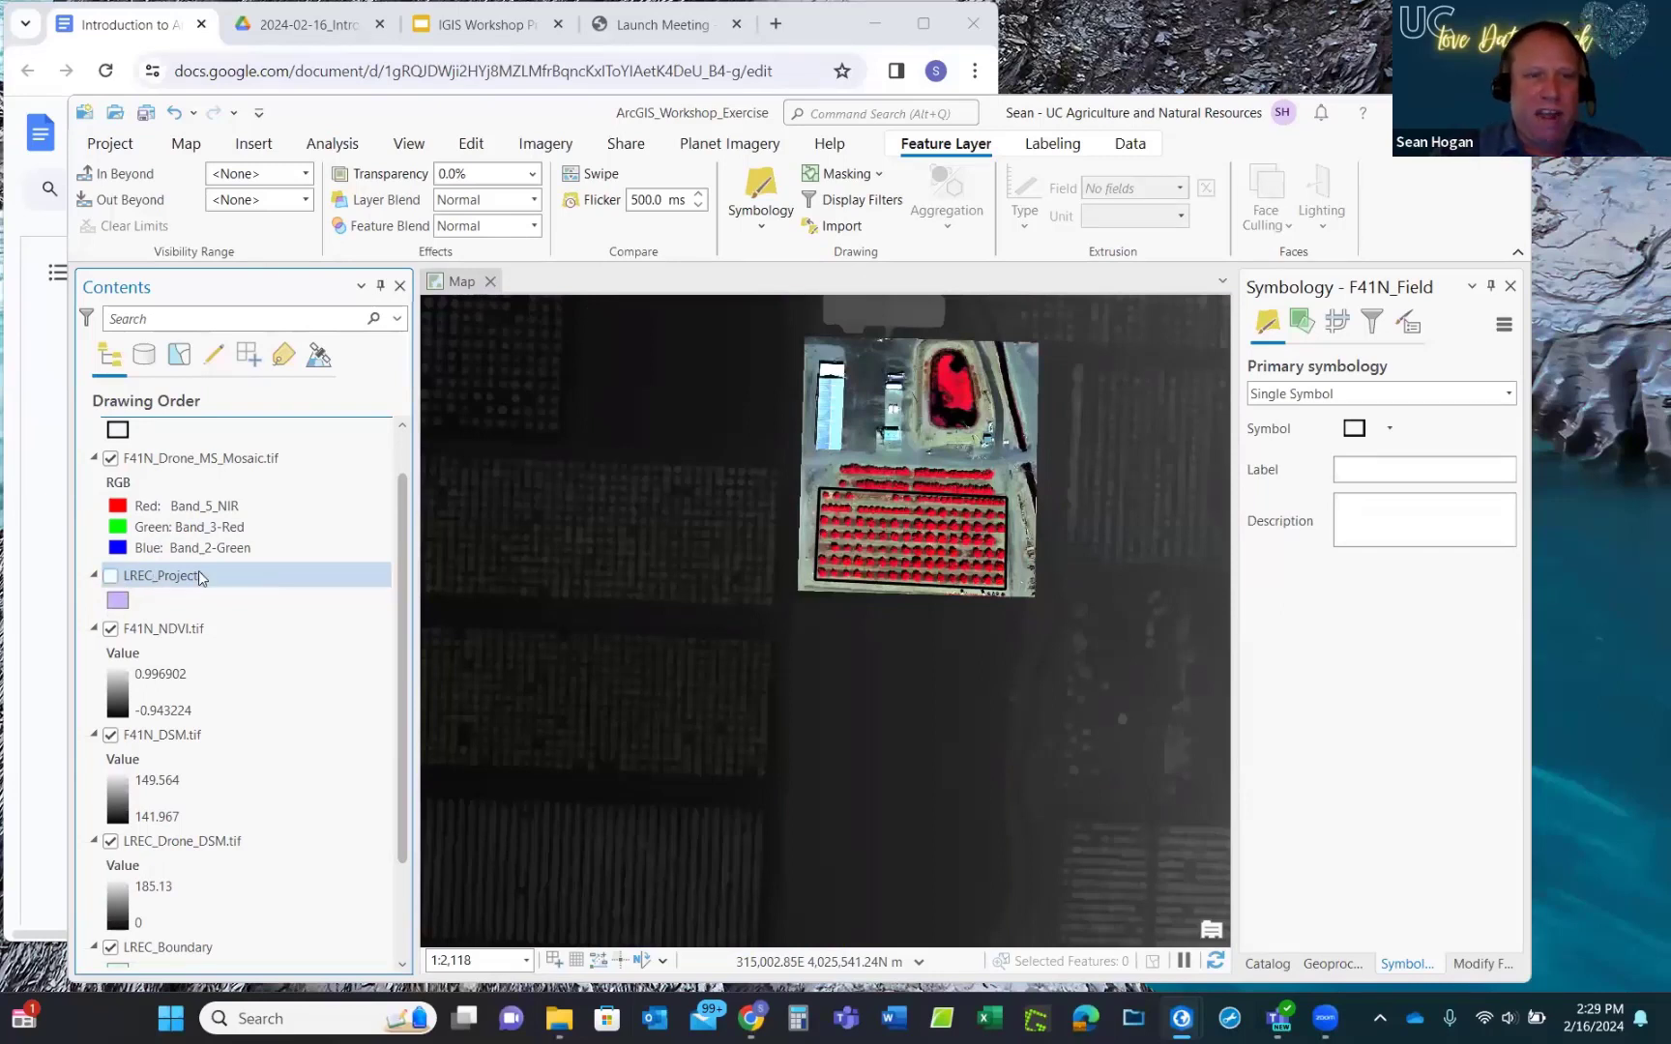
pyautogui.click(154, 630)
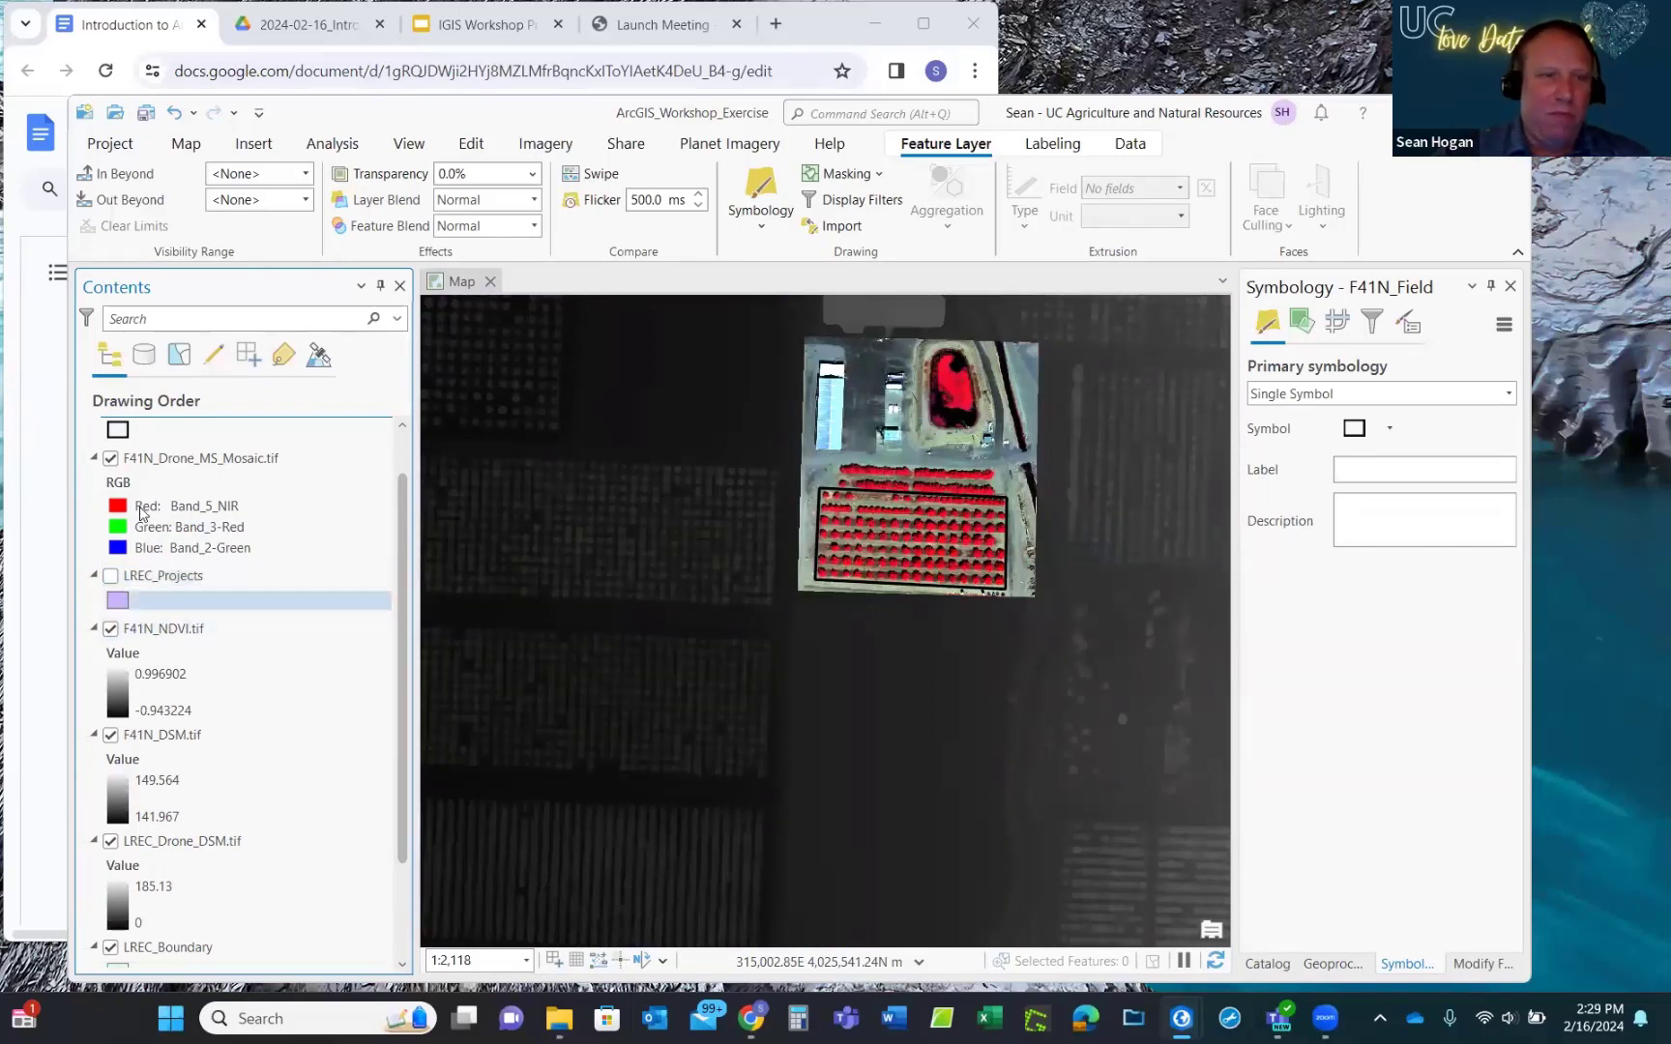
pyautogui.scroll(1, 131, 465)
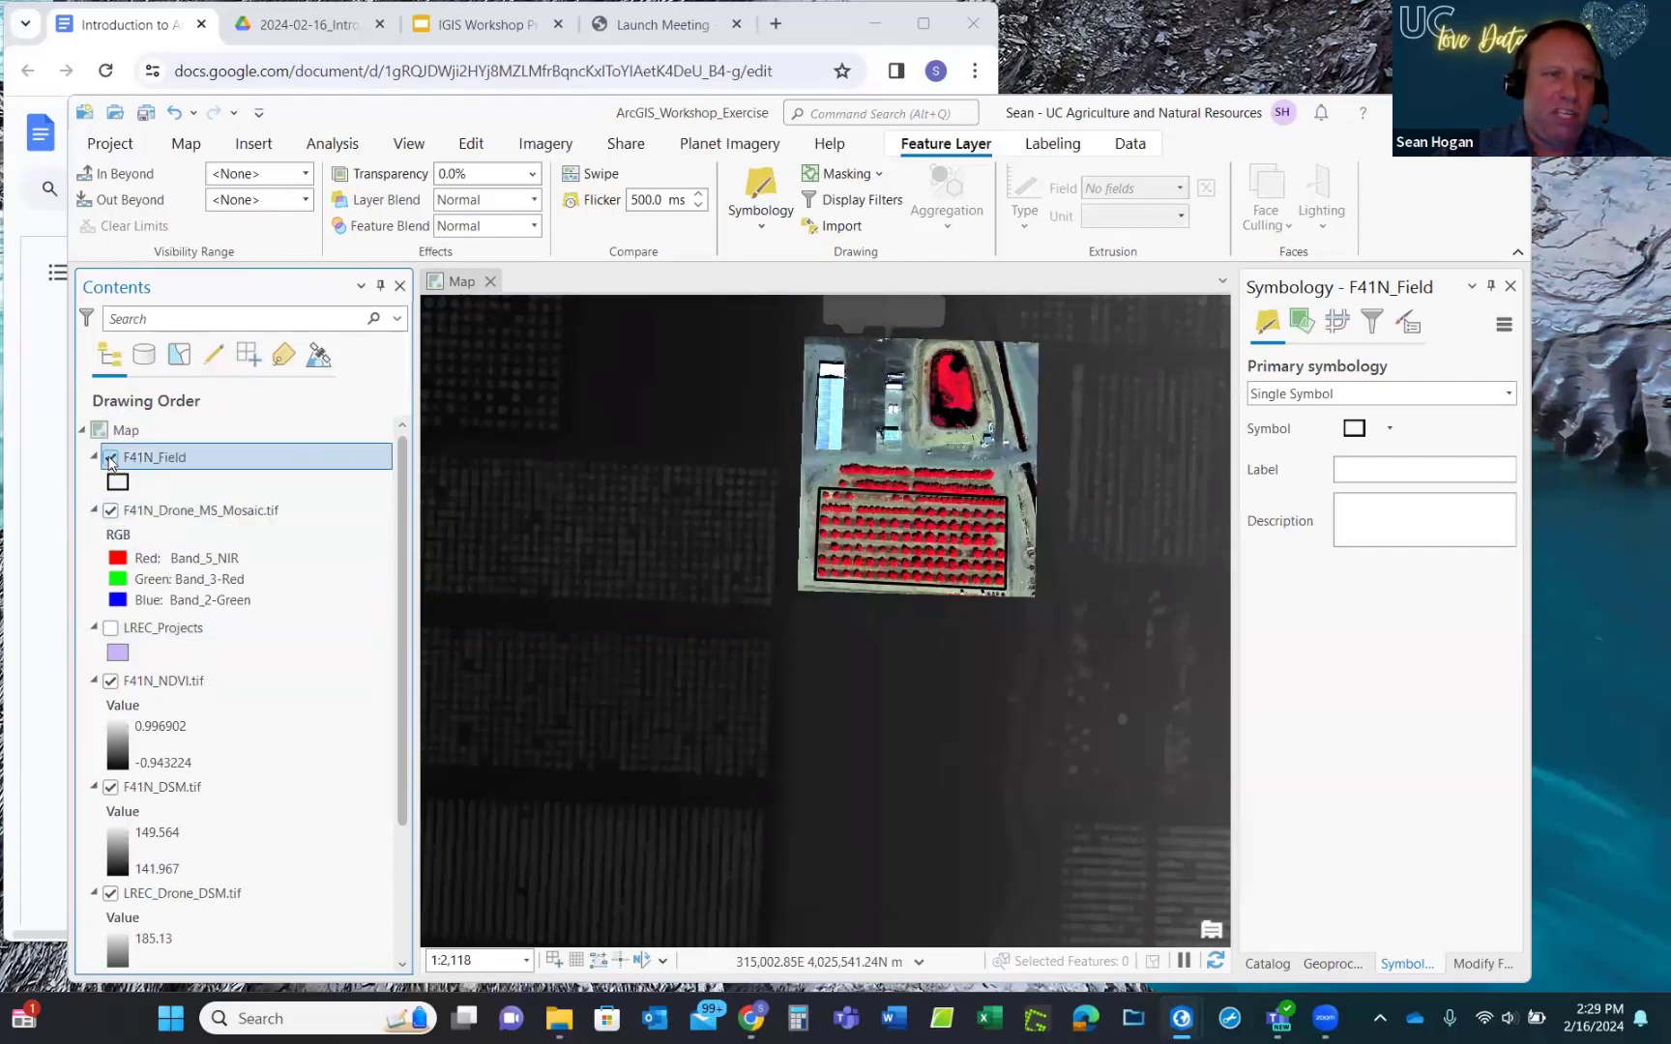
pyautogui.click(110, 459)
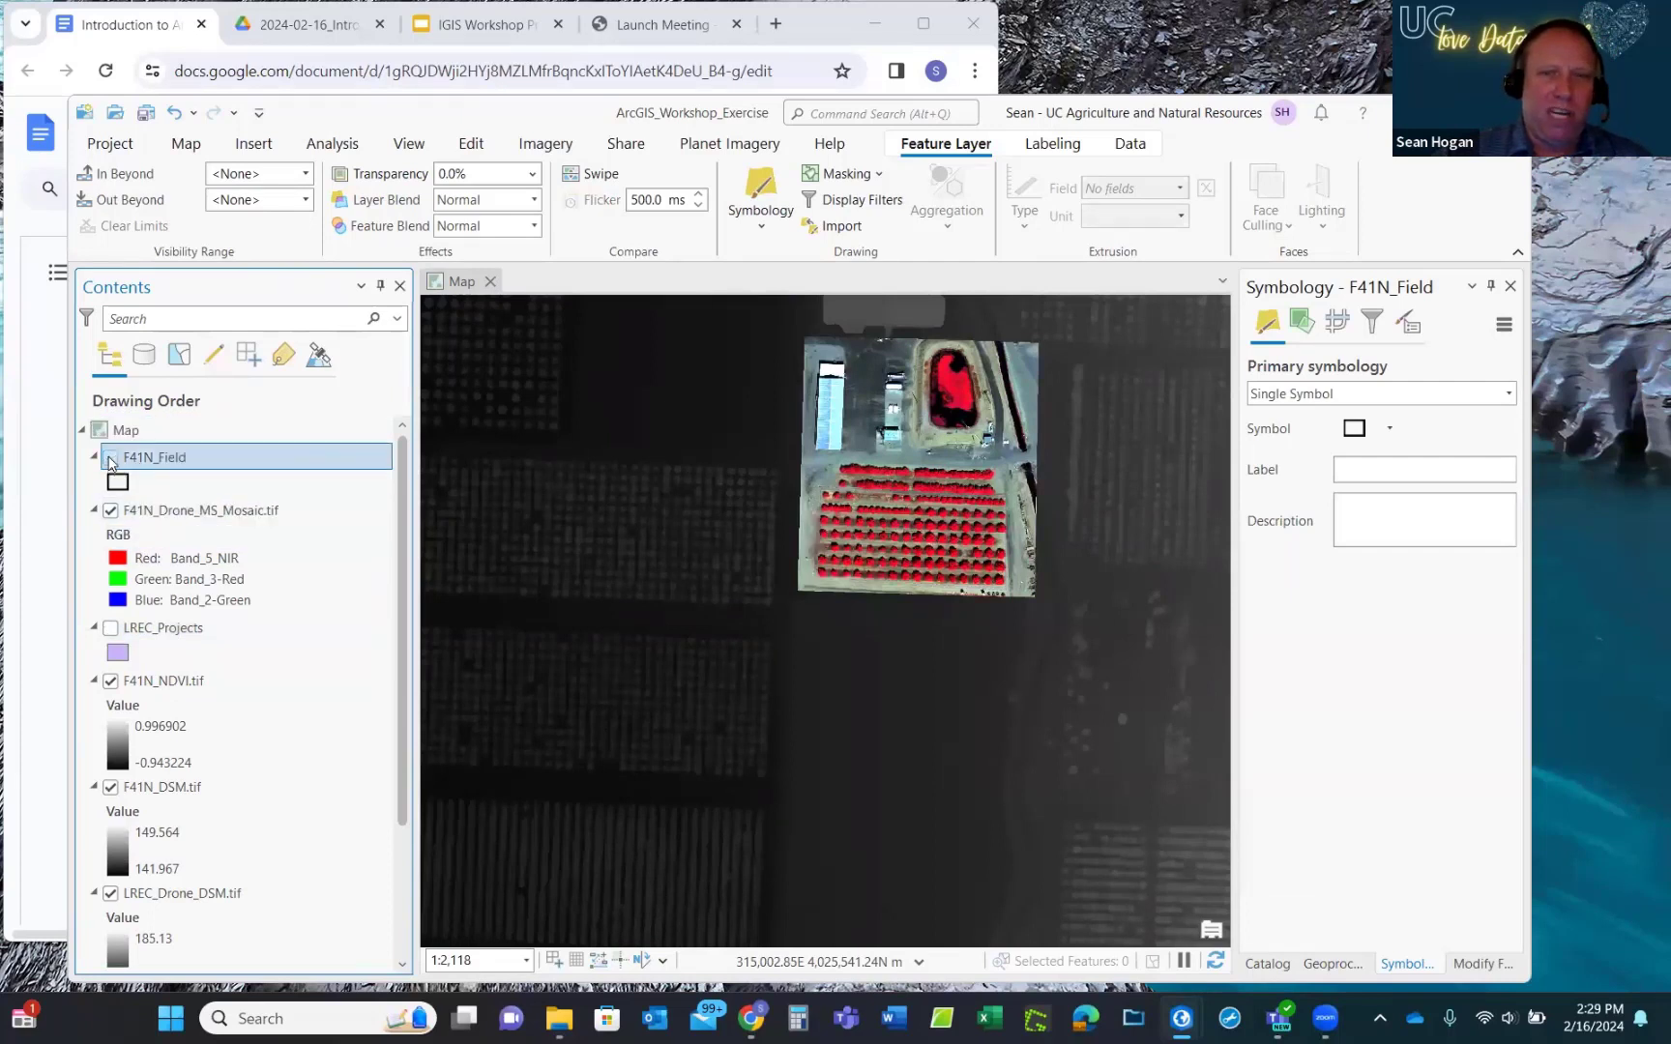
# Switch the drone mosaic off and back on to compare it with F41N_NDVI.tif over the tree rows.
pyautogui.click(110, 512)
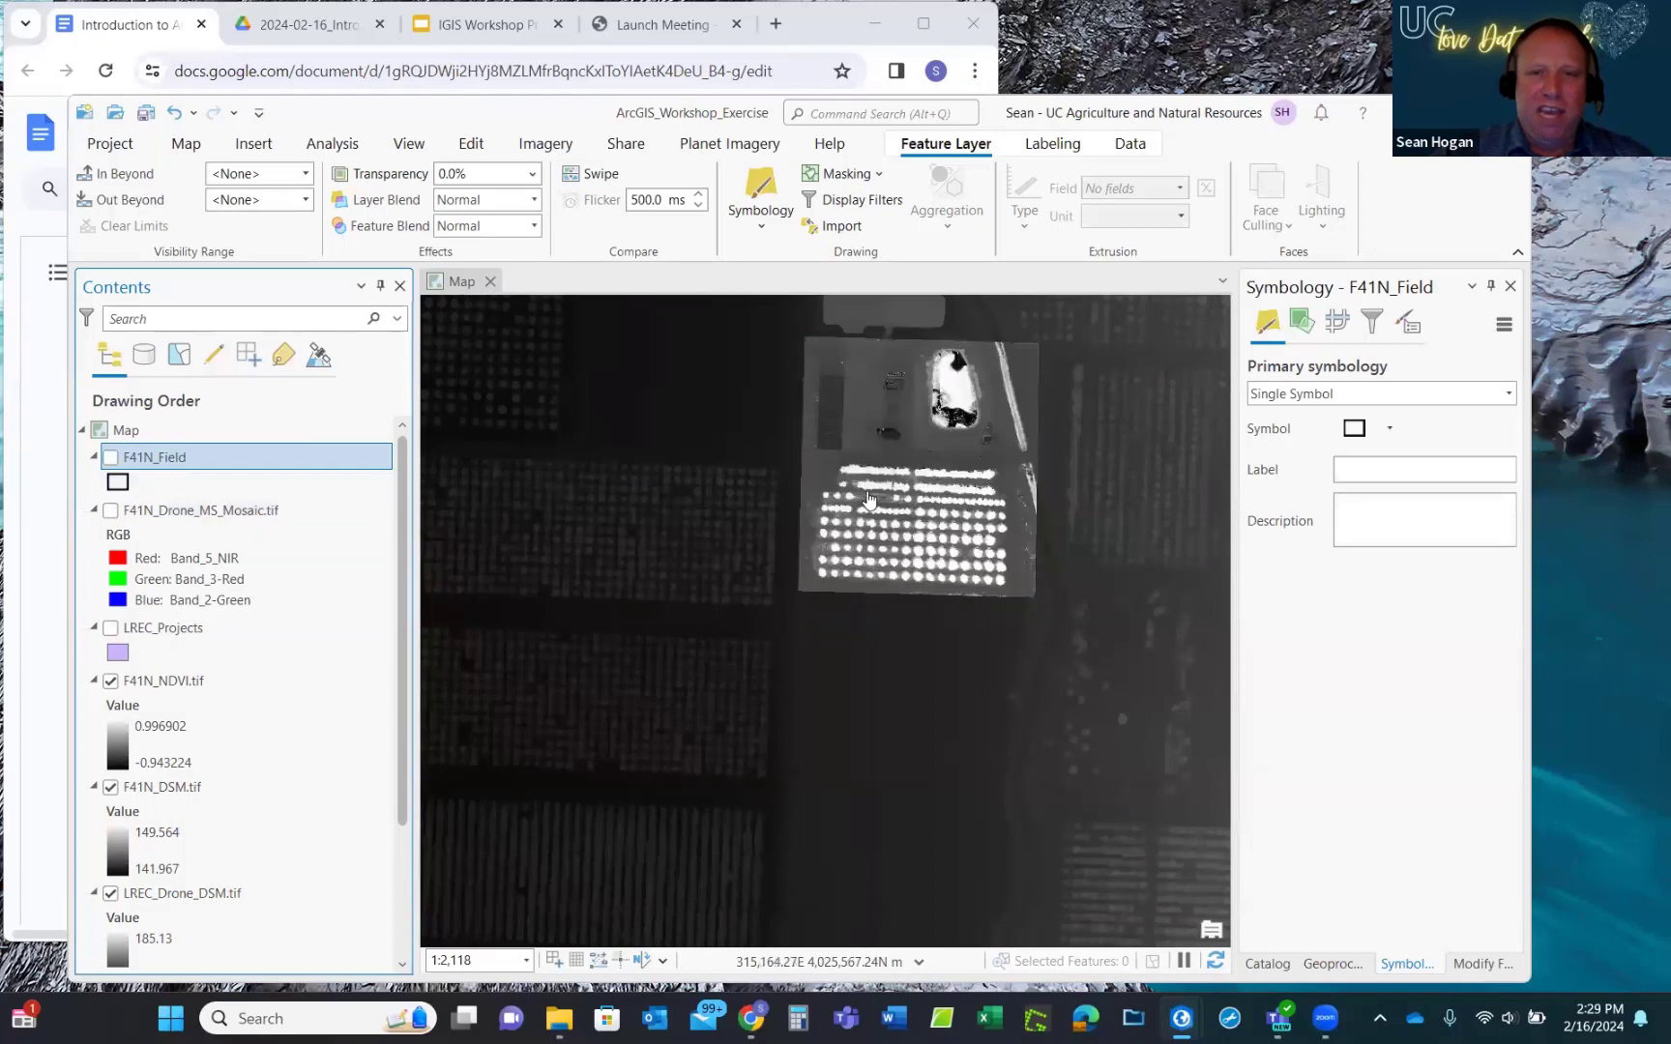
pyautogui.scroll(3, 961, 464)
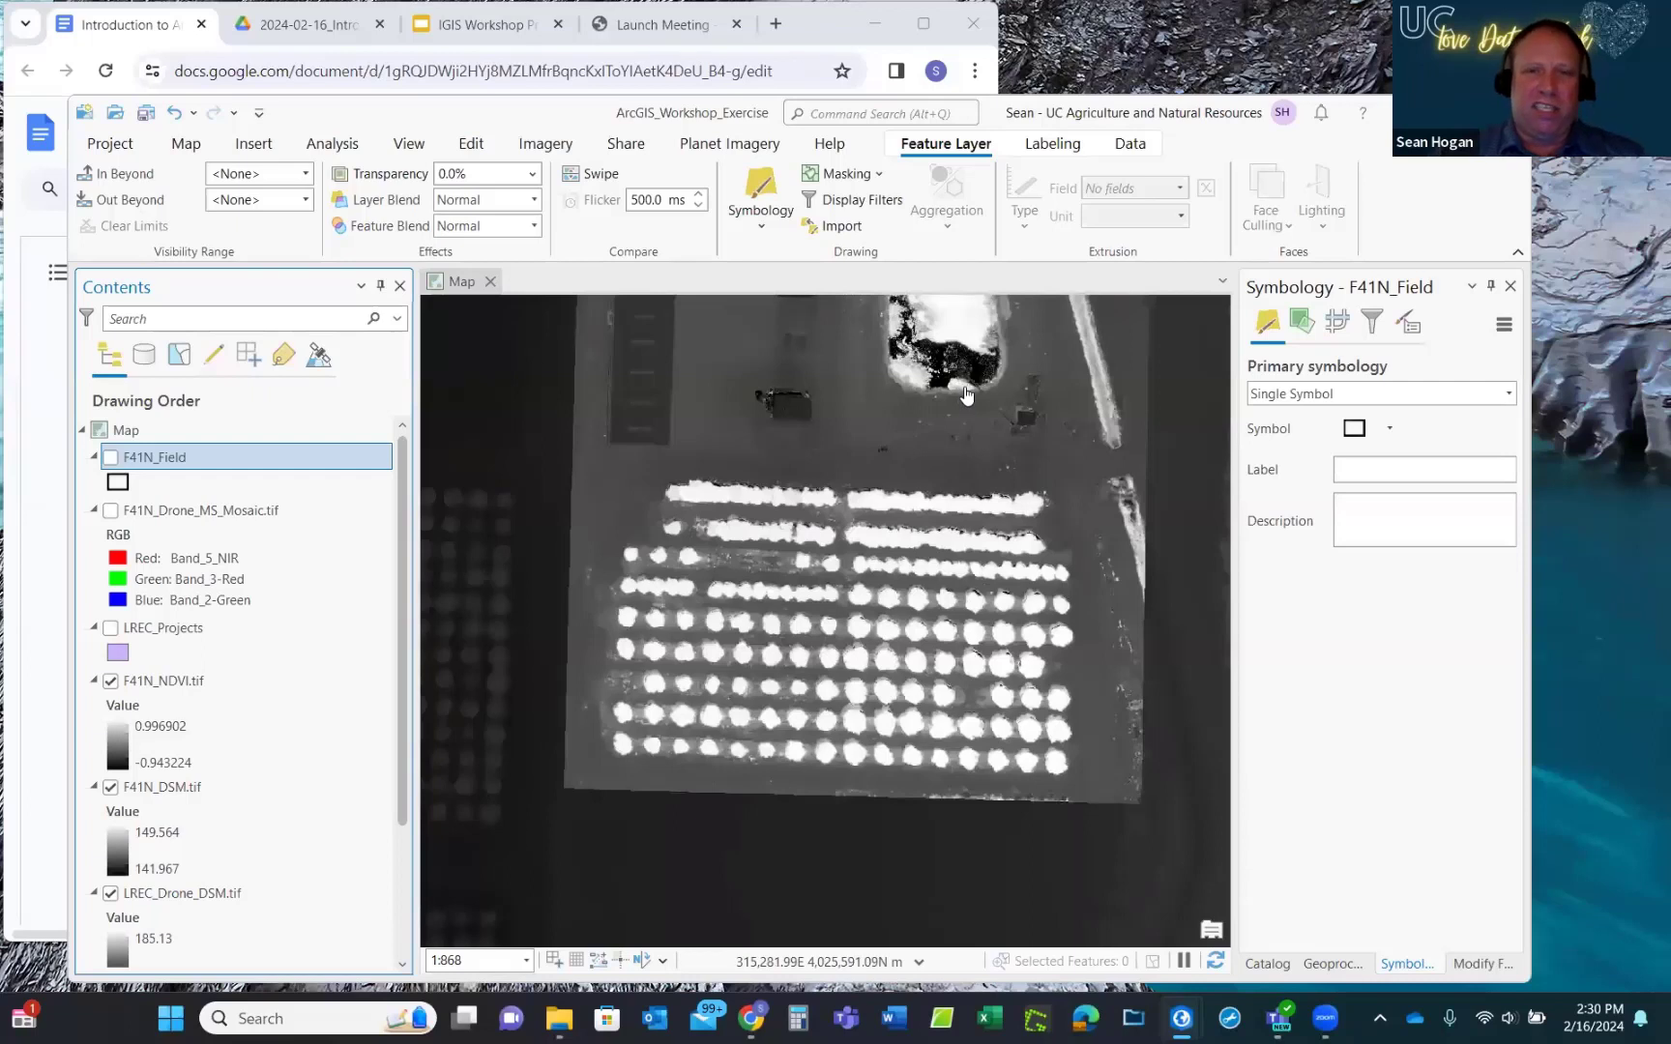
pyautogui.click(110, 510)
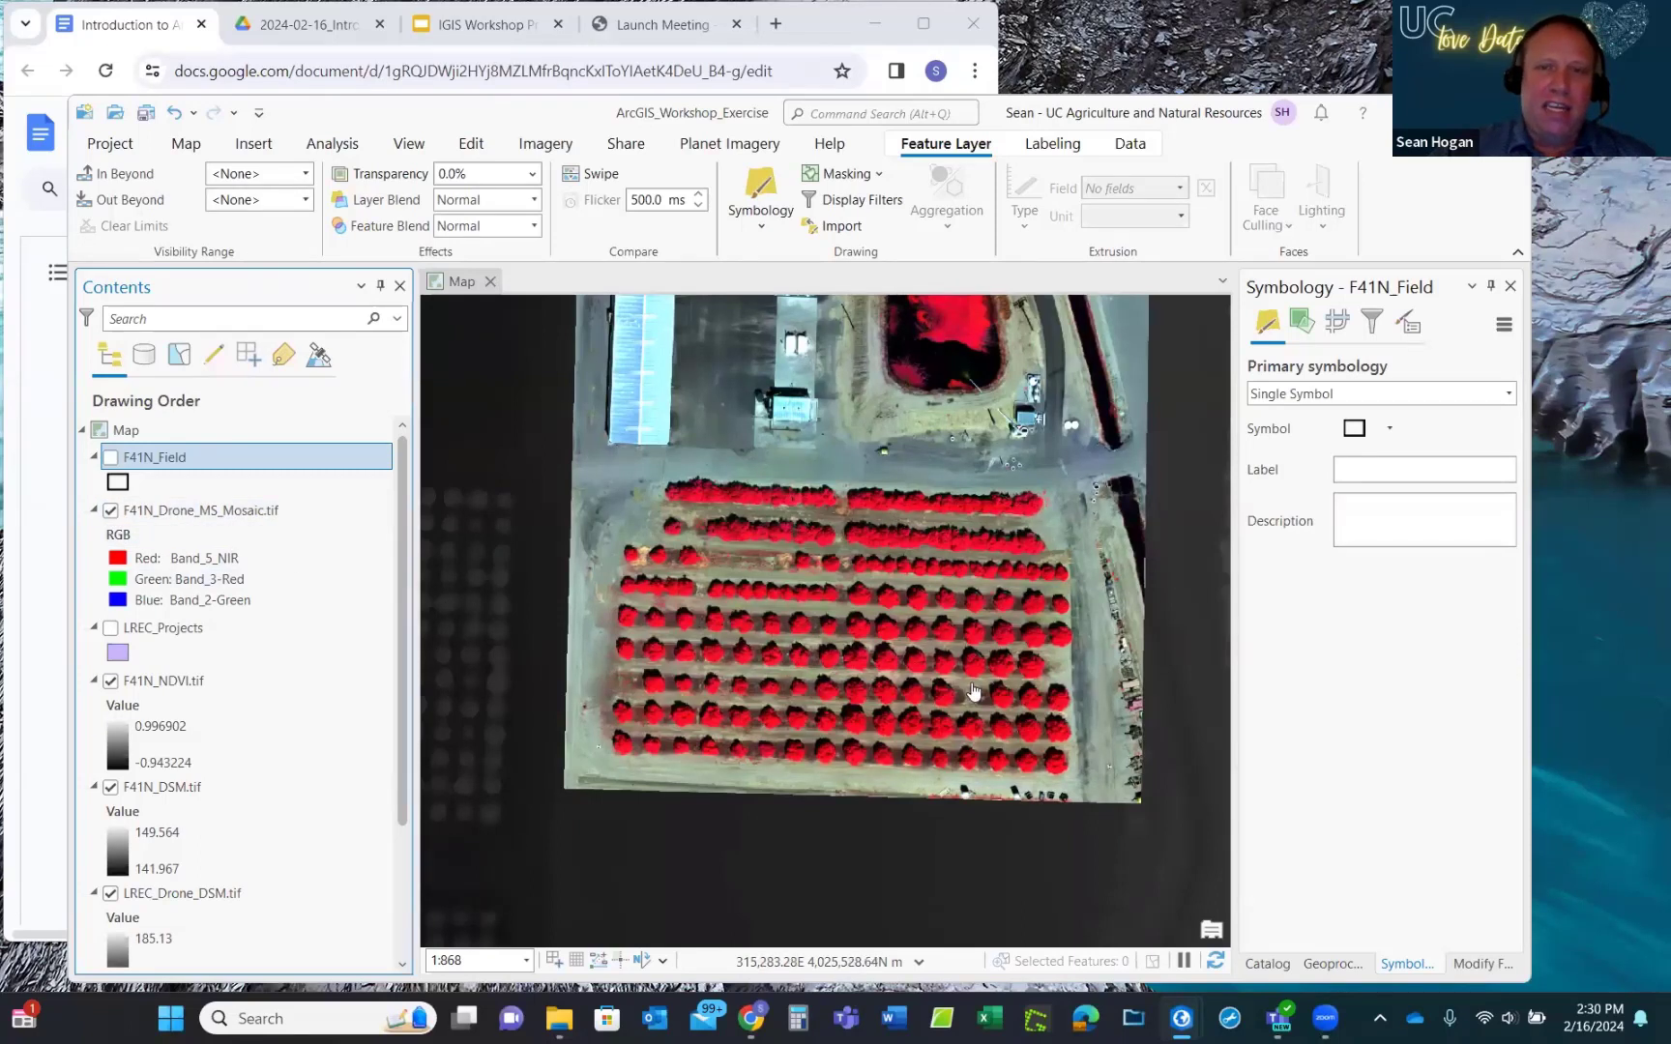
pyautogui.scroll(-2, 977, 689)
pyautogui.scroll(2, 977, 436)
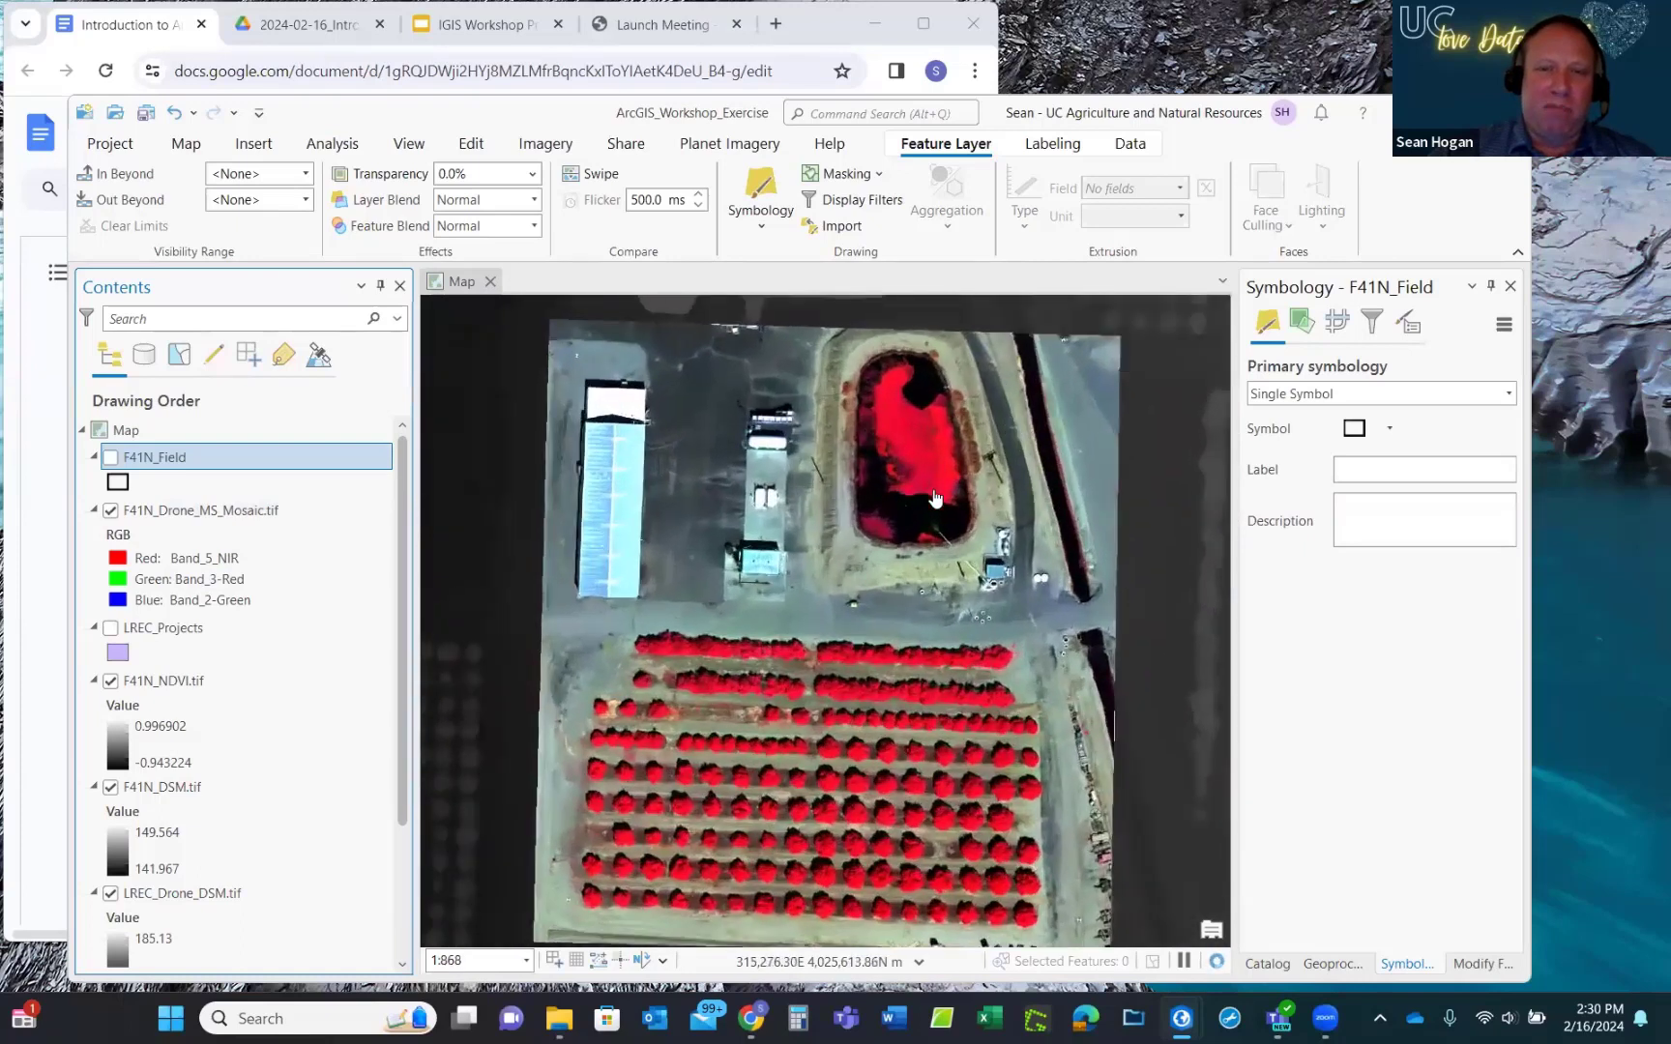
# Switch off the visibility of F41N_NDVI.tif and the drone mosaic to view F41N_DSM.tif over the tree rows.
pyautogui.scroll(-2, 941, 416)
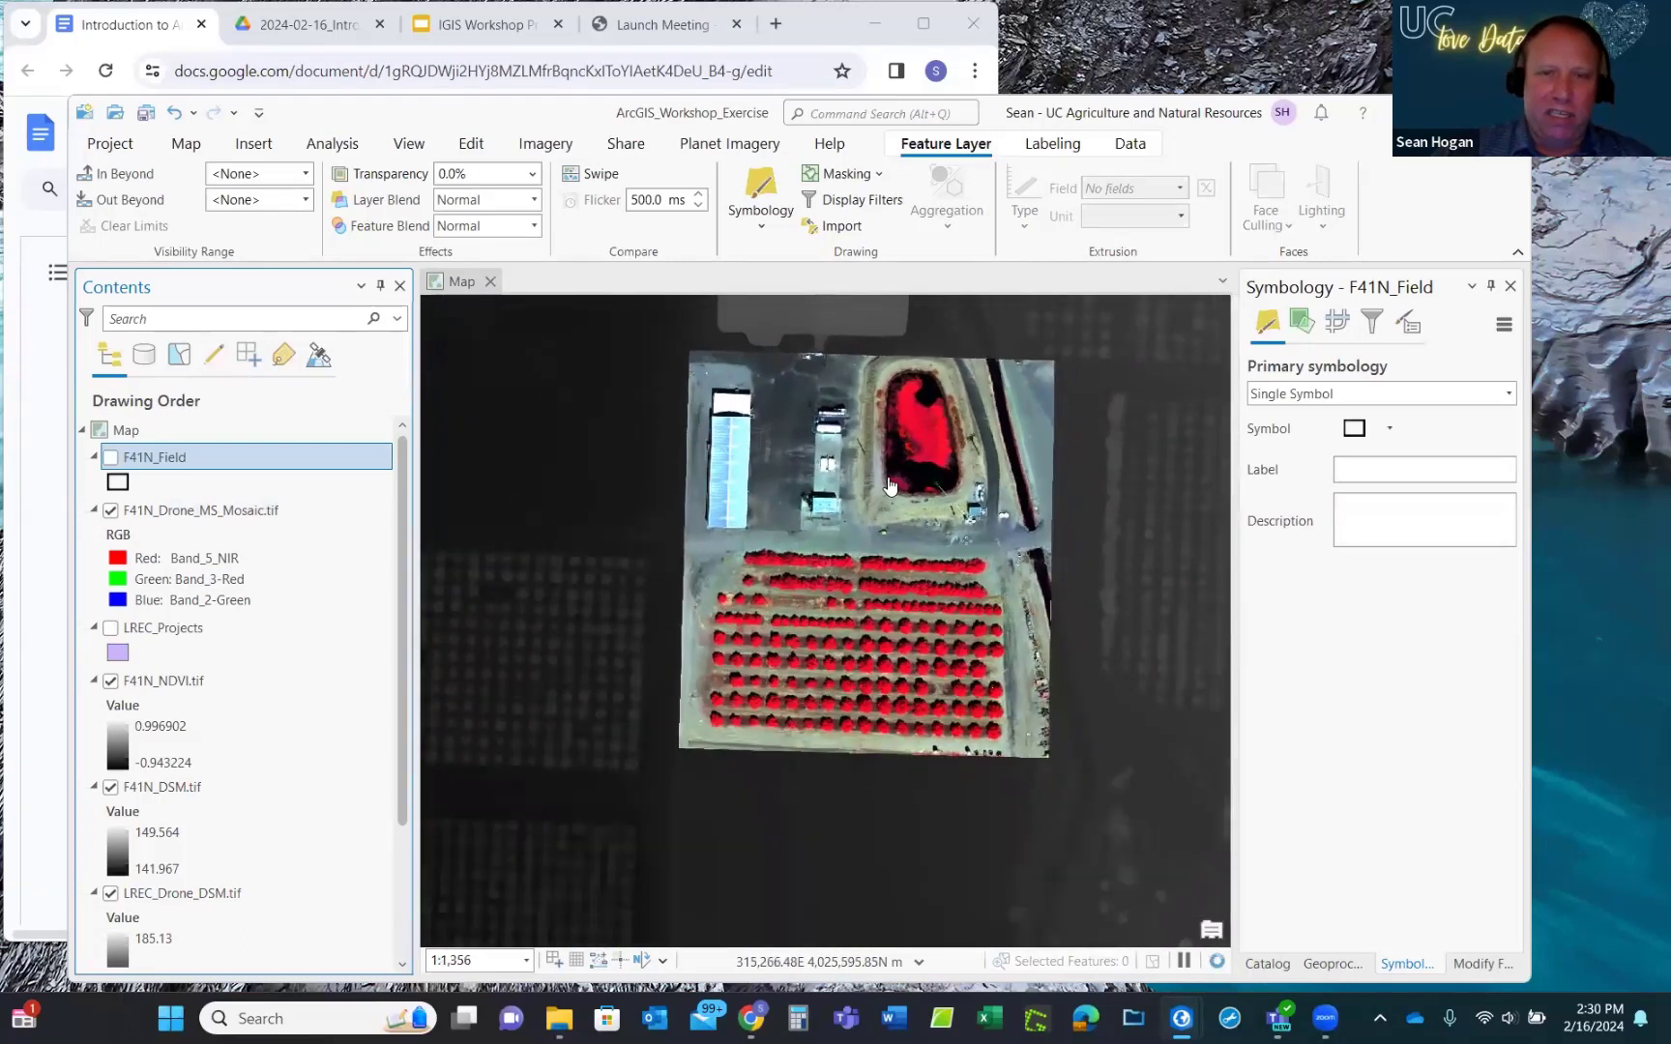
pyautogui.scroll(2, 891, 487)
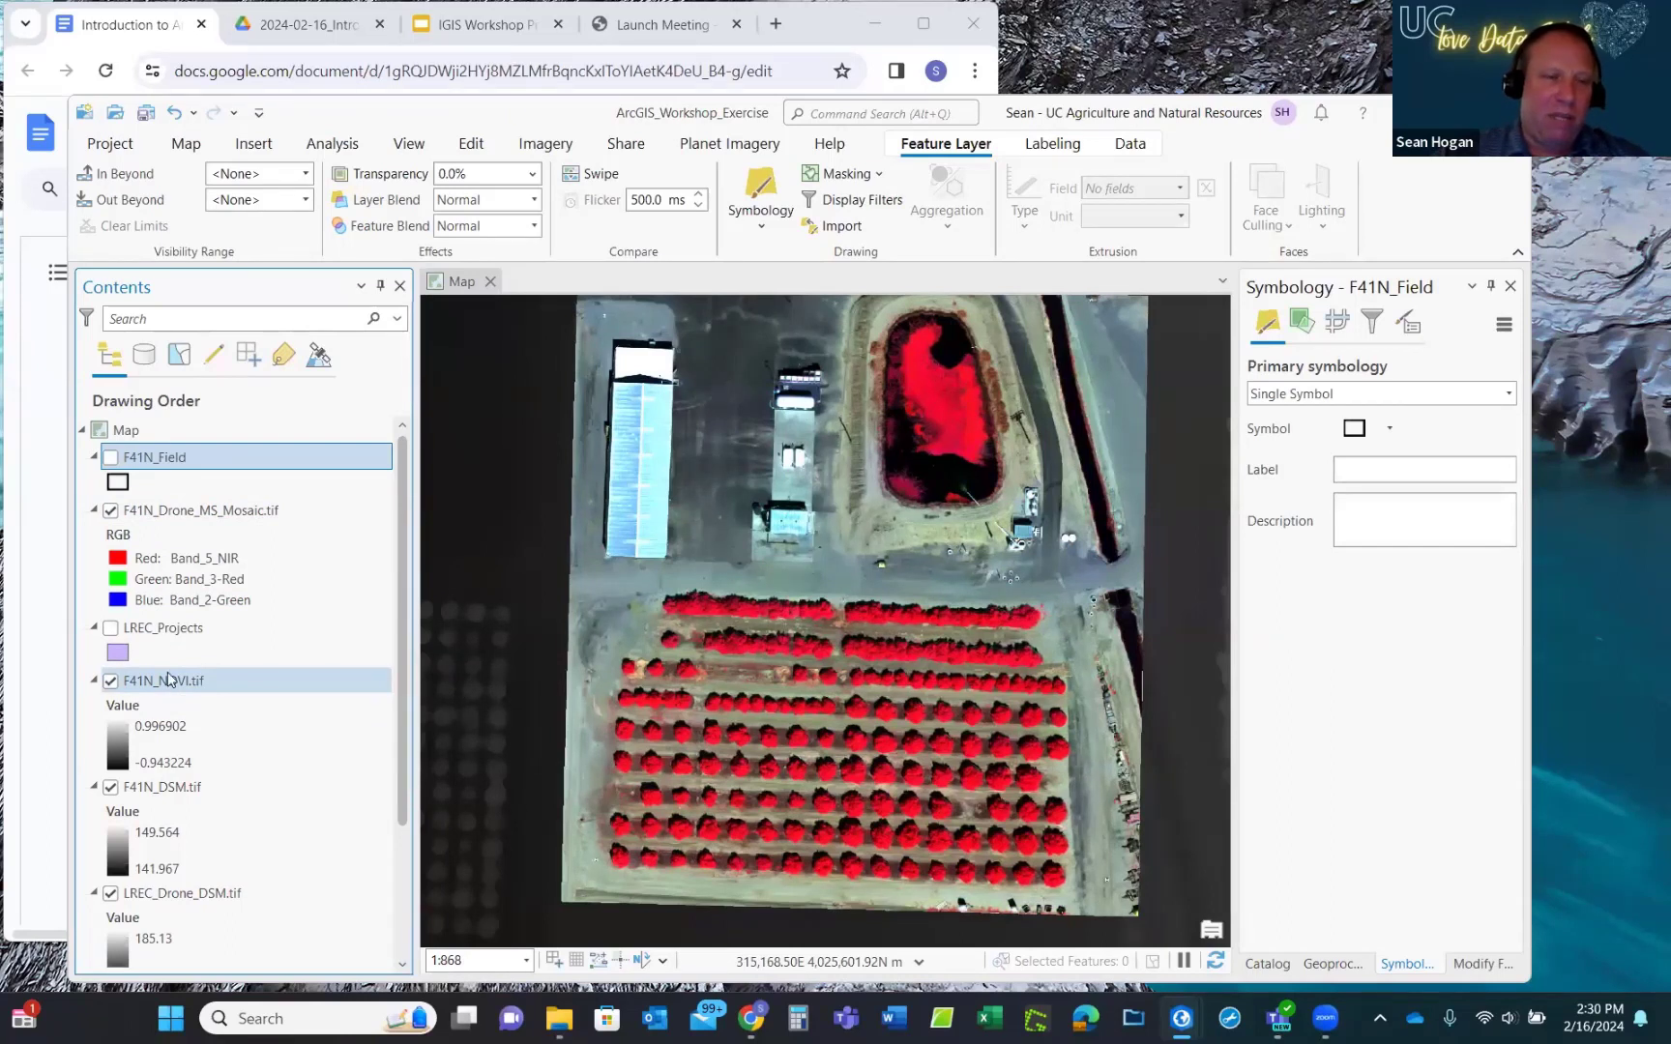
pyautogui.scroll(-1, 200, 607)
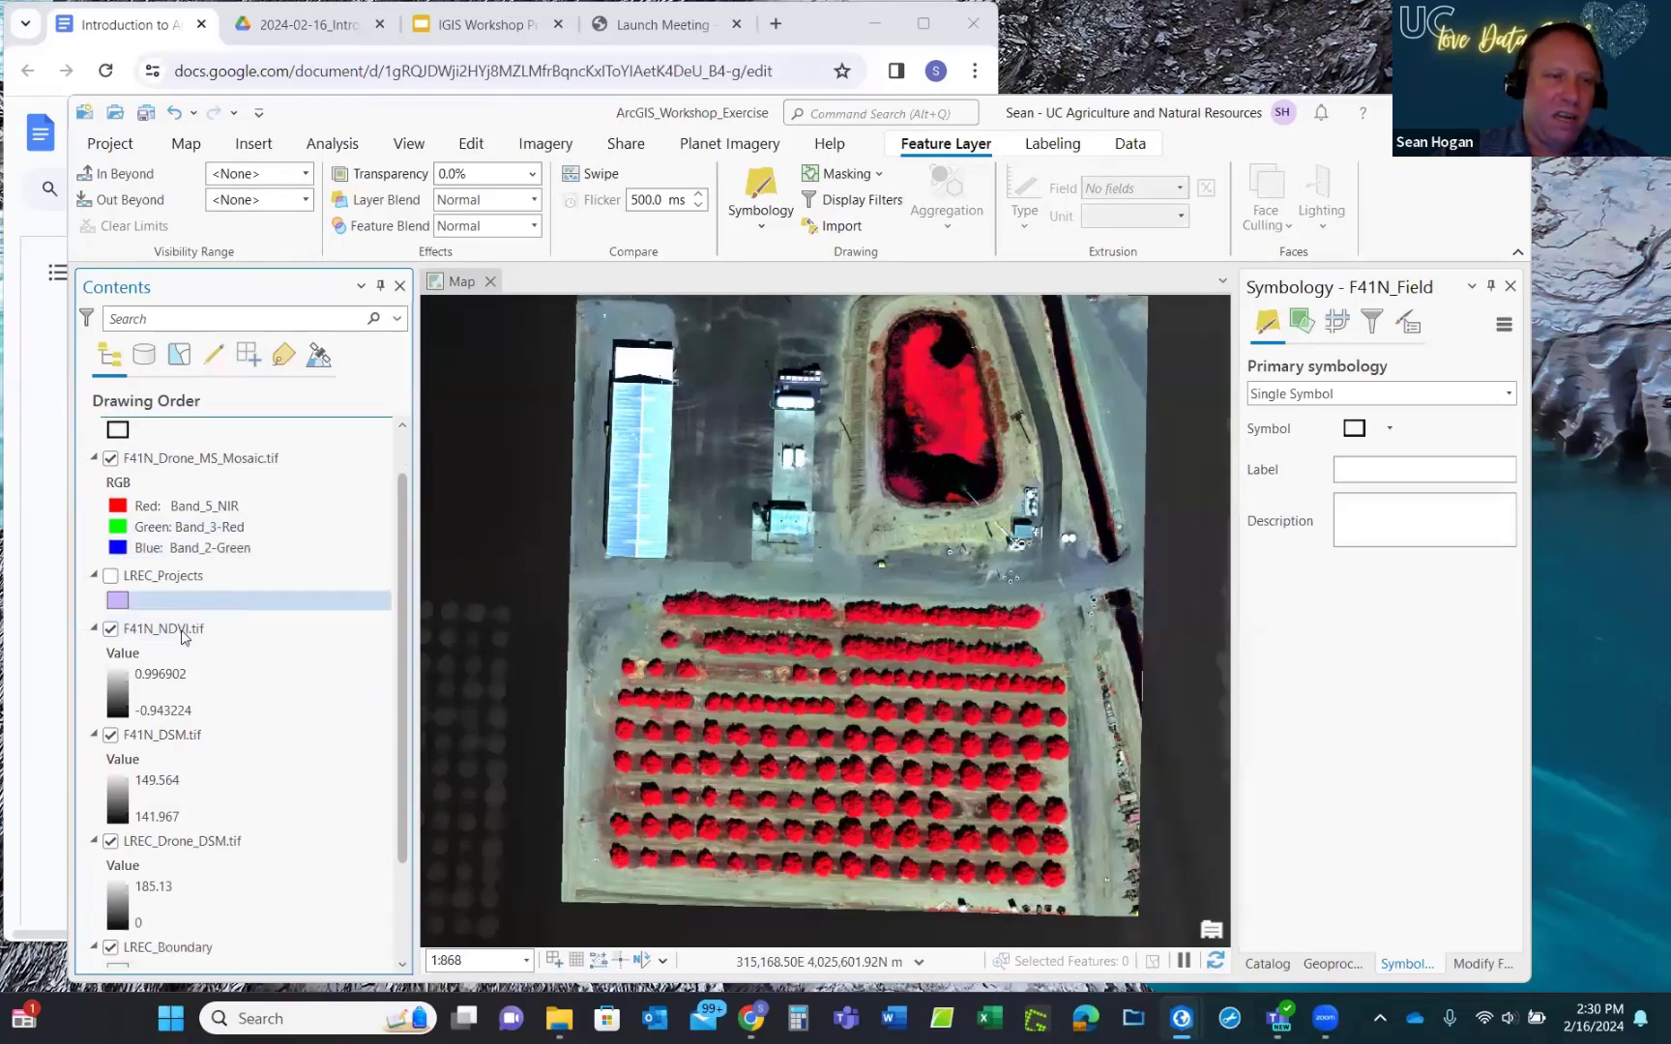
pyautogui.click(111, 630)
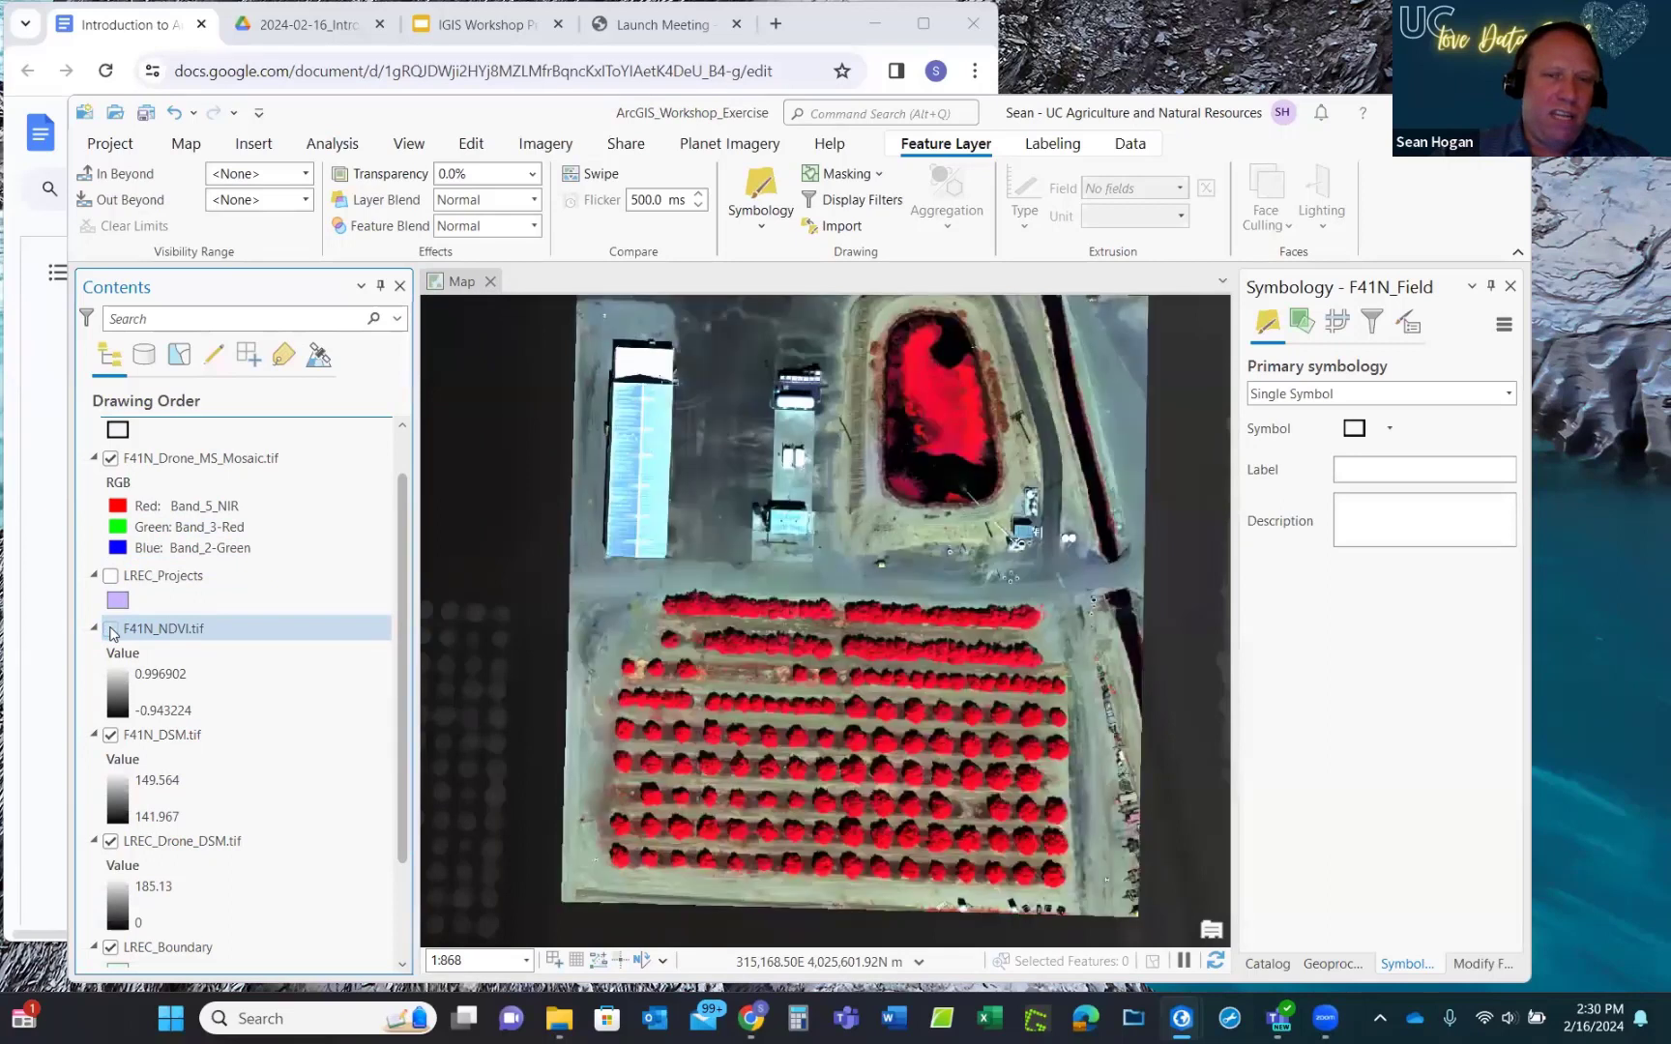
pyautogui.click(111, 460)
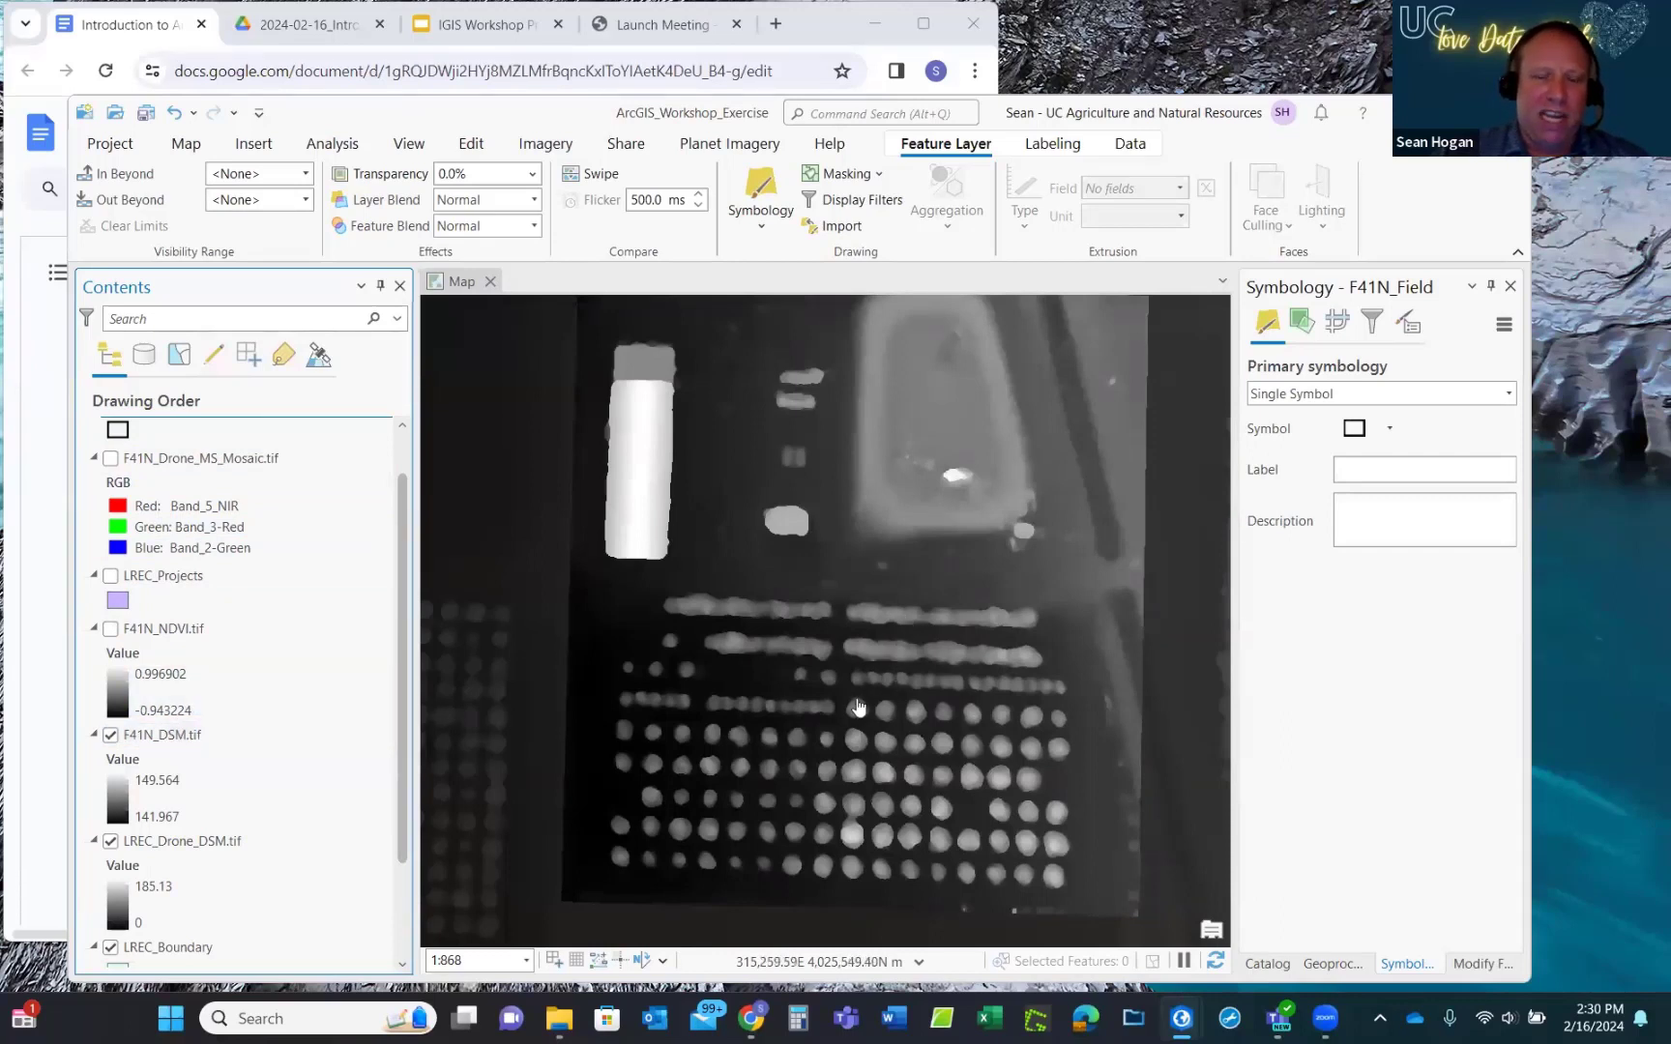
# Toggle F41N_DSM.tif to compare it with LREC_Drone_DSM.tif, leave it switched off, and view the full extent of LREC_Drone_DSM.tif.
pyautogui.scroll(-2, 869, 699)
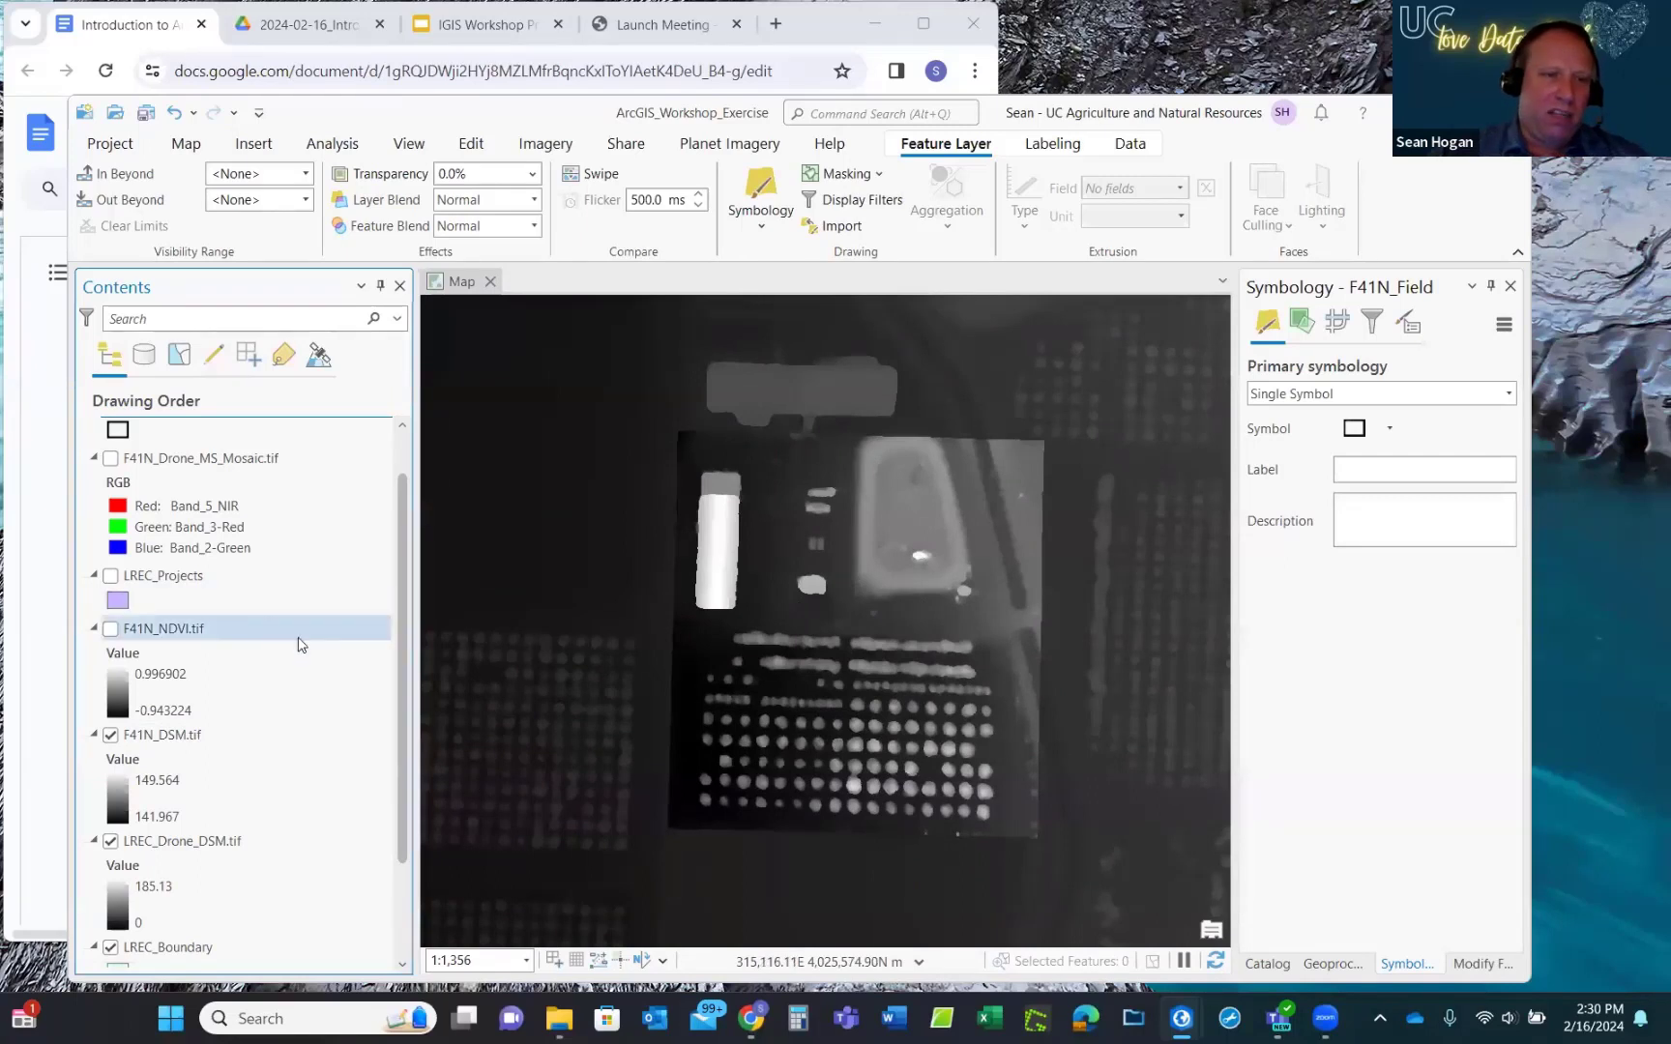
pyautogui.click(110, 736)
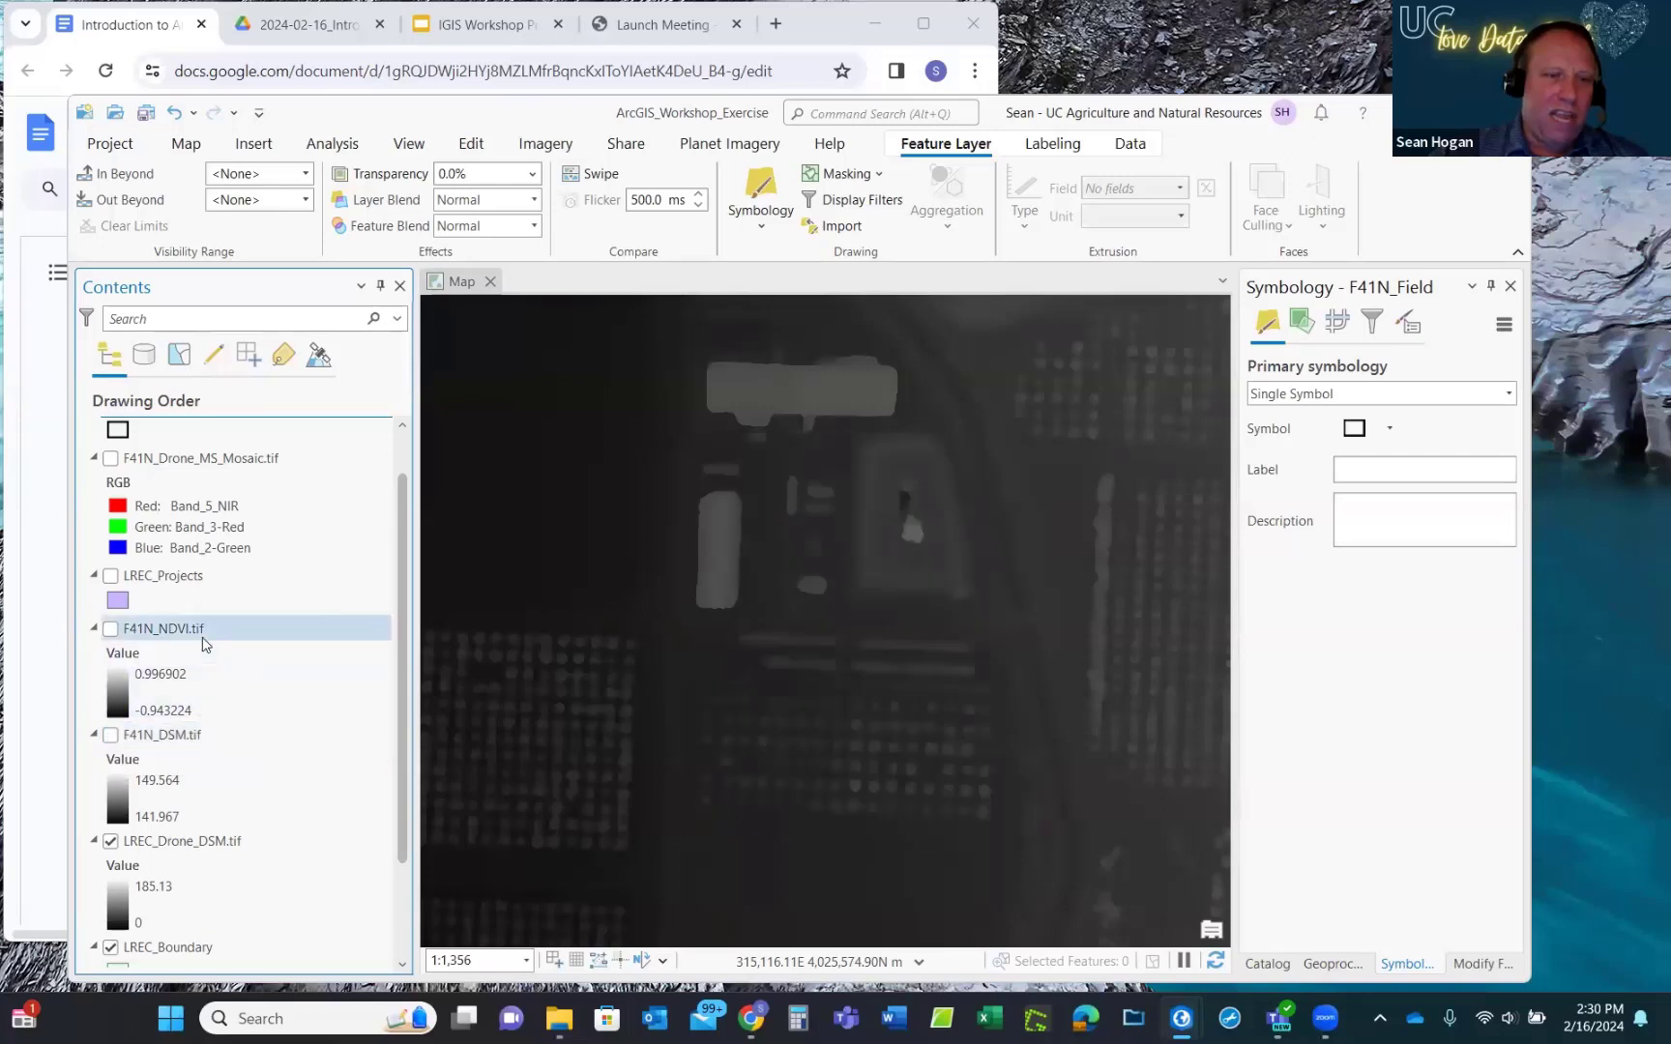
pyautogui.scroll(-1, 204, 645)
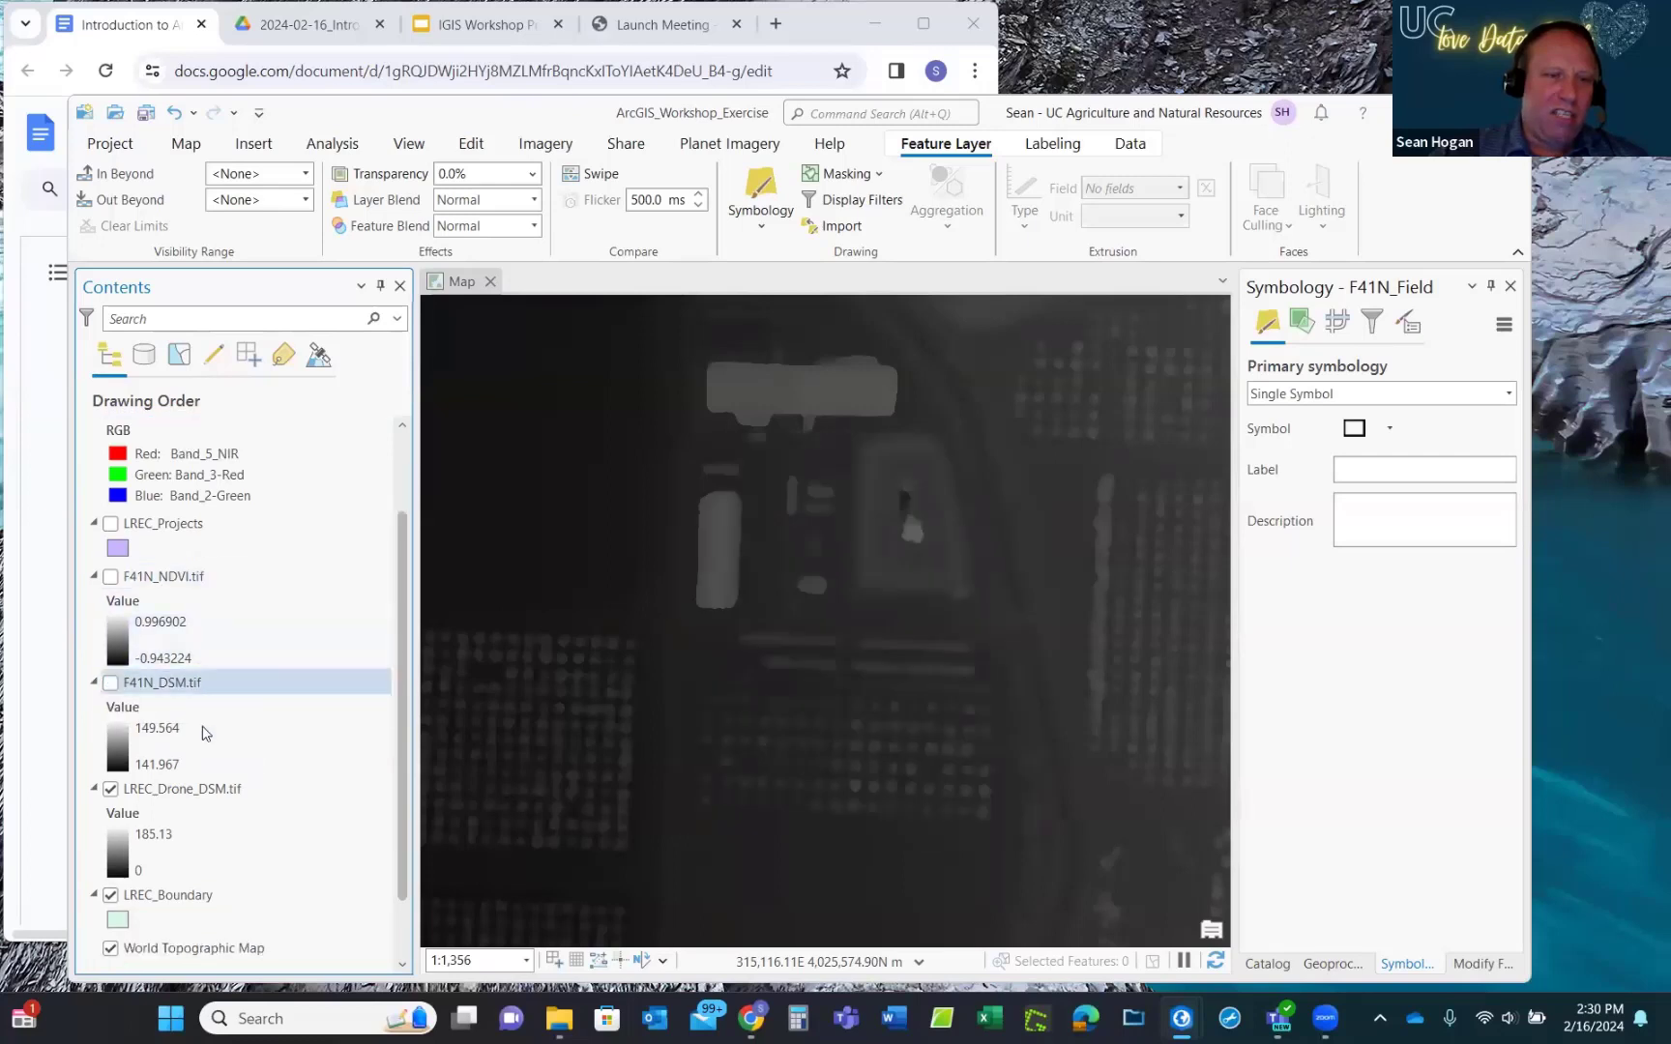
pyautogui.click(109, 683)
pyautogui.click(110, 684)
pyautogui.scroll(-4, 811, 558)
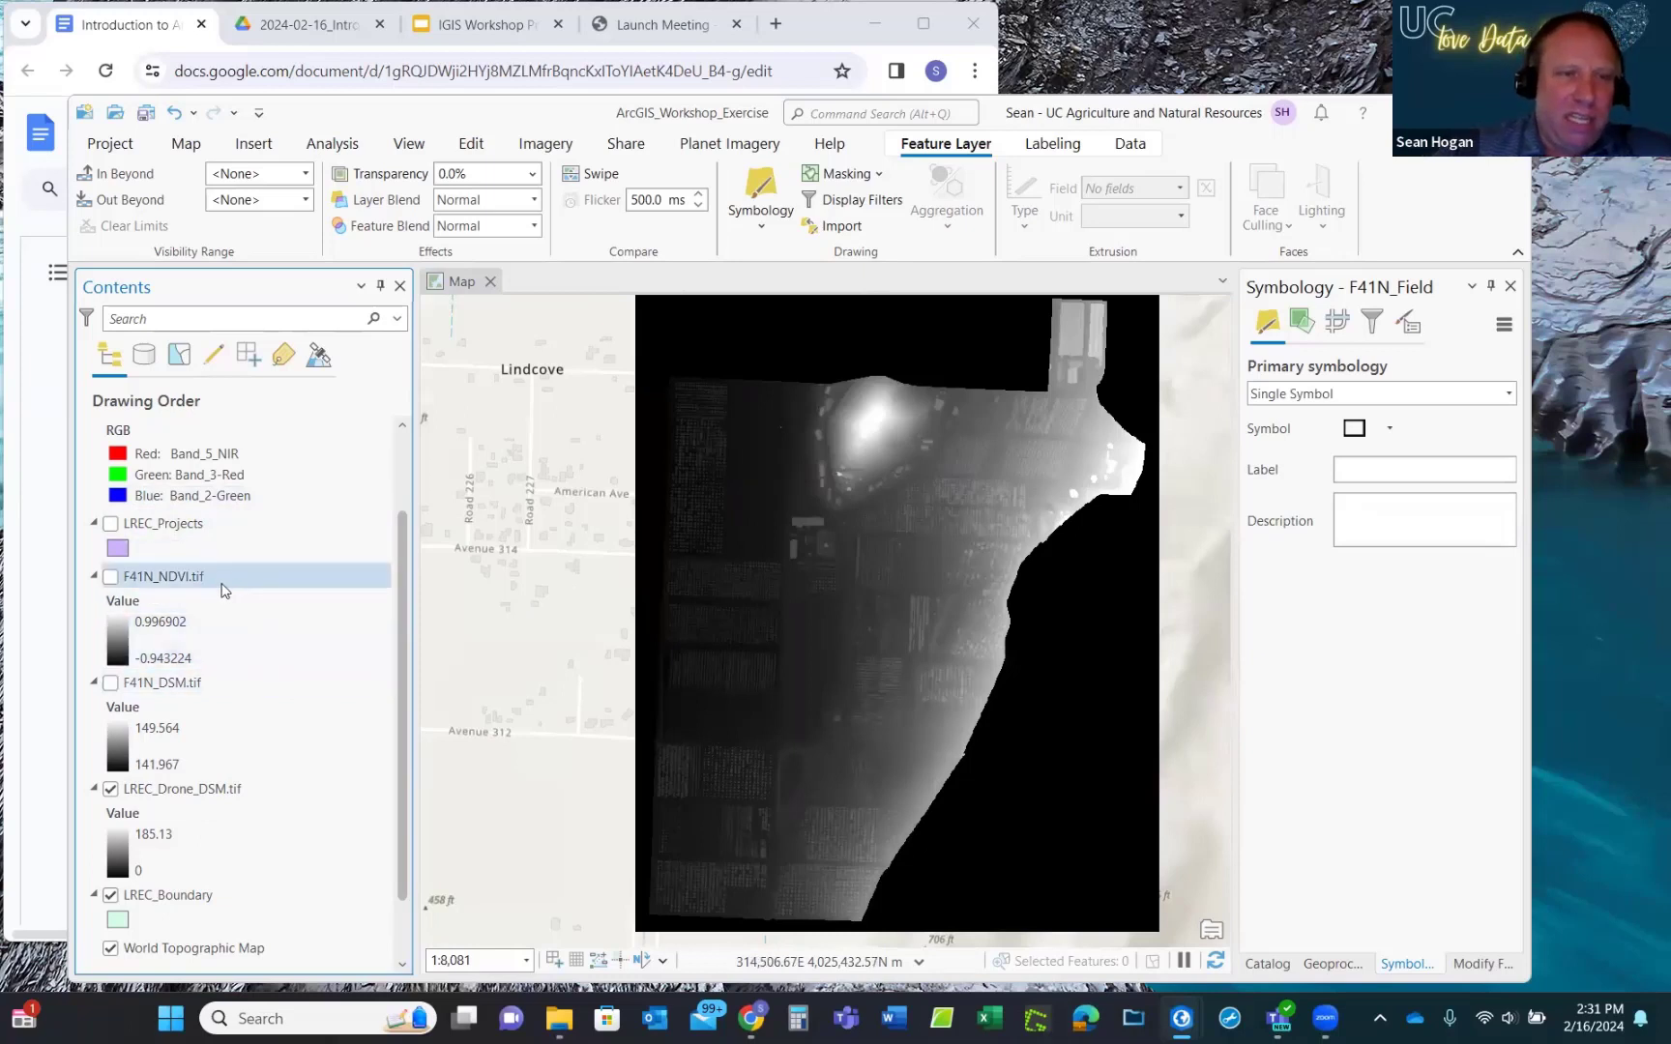
# Combine the F41N_NDVI.tif and F41N_DSM.tif layers into a new group layer.
pyautogui.scroll(2, 225, 589)
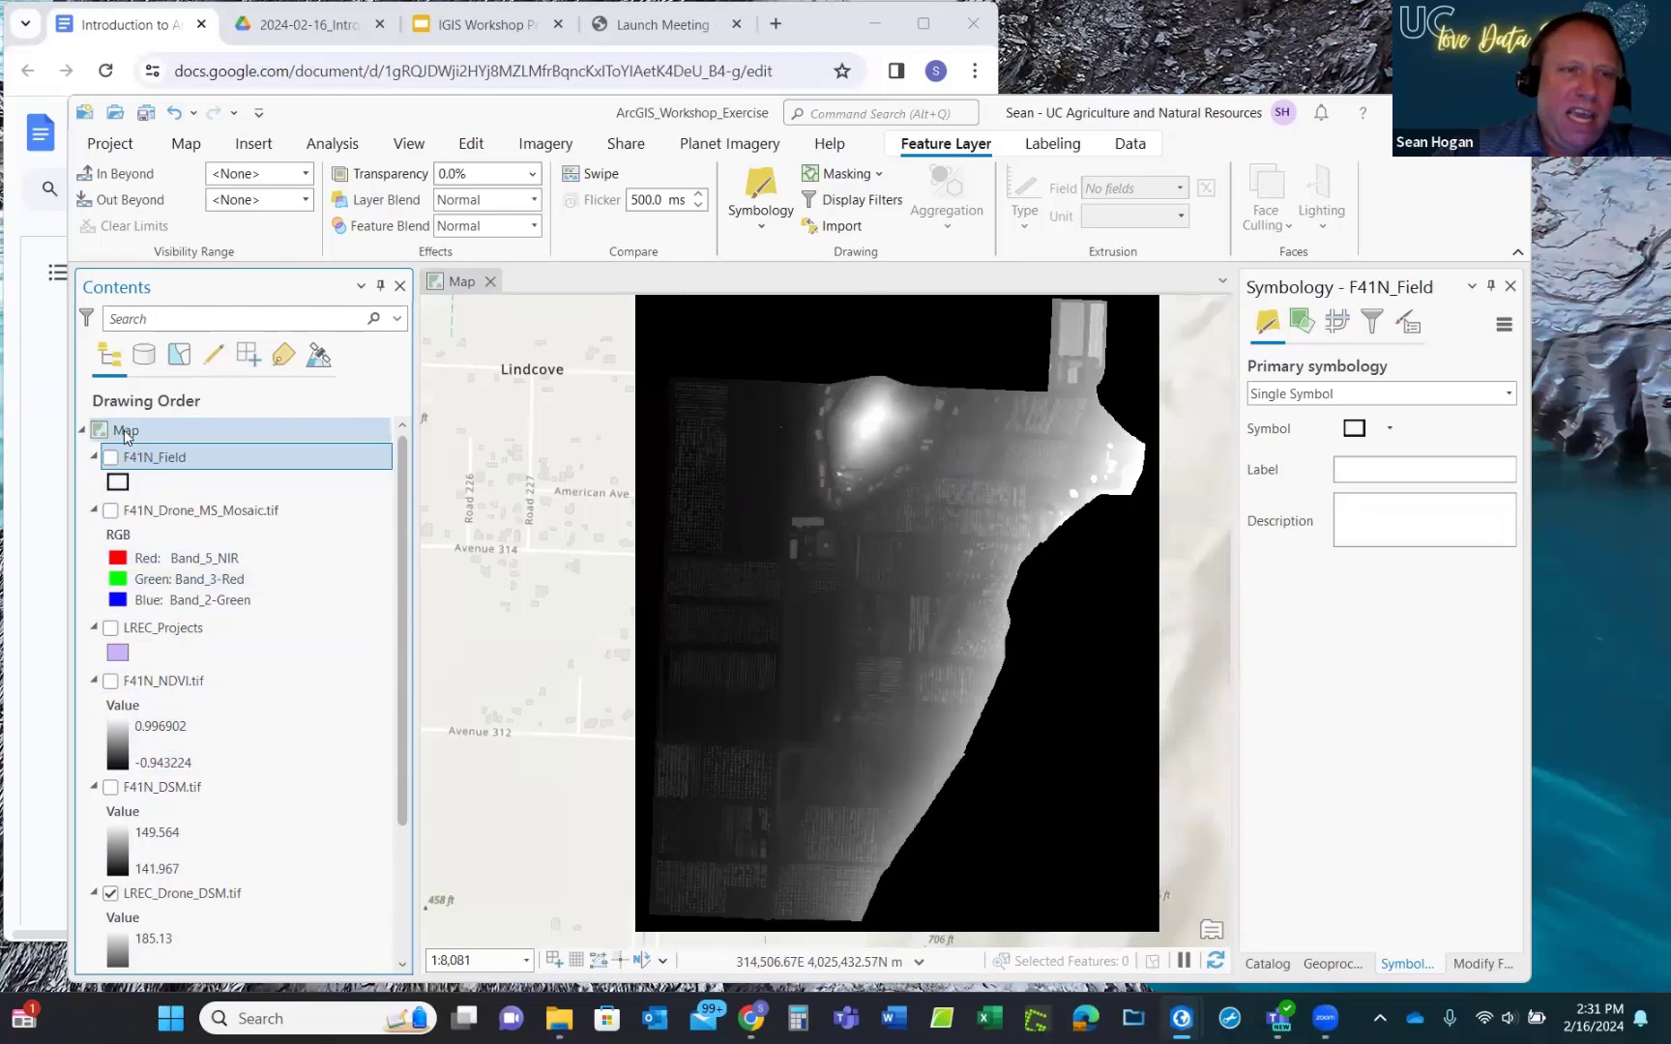
pyautogui.scroll(-1, 279, 714)
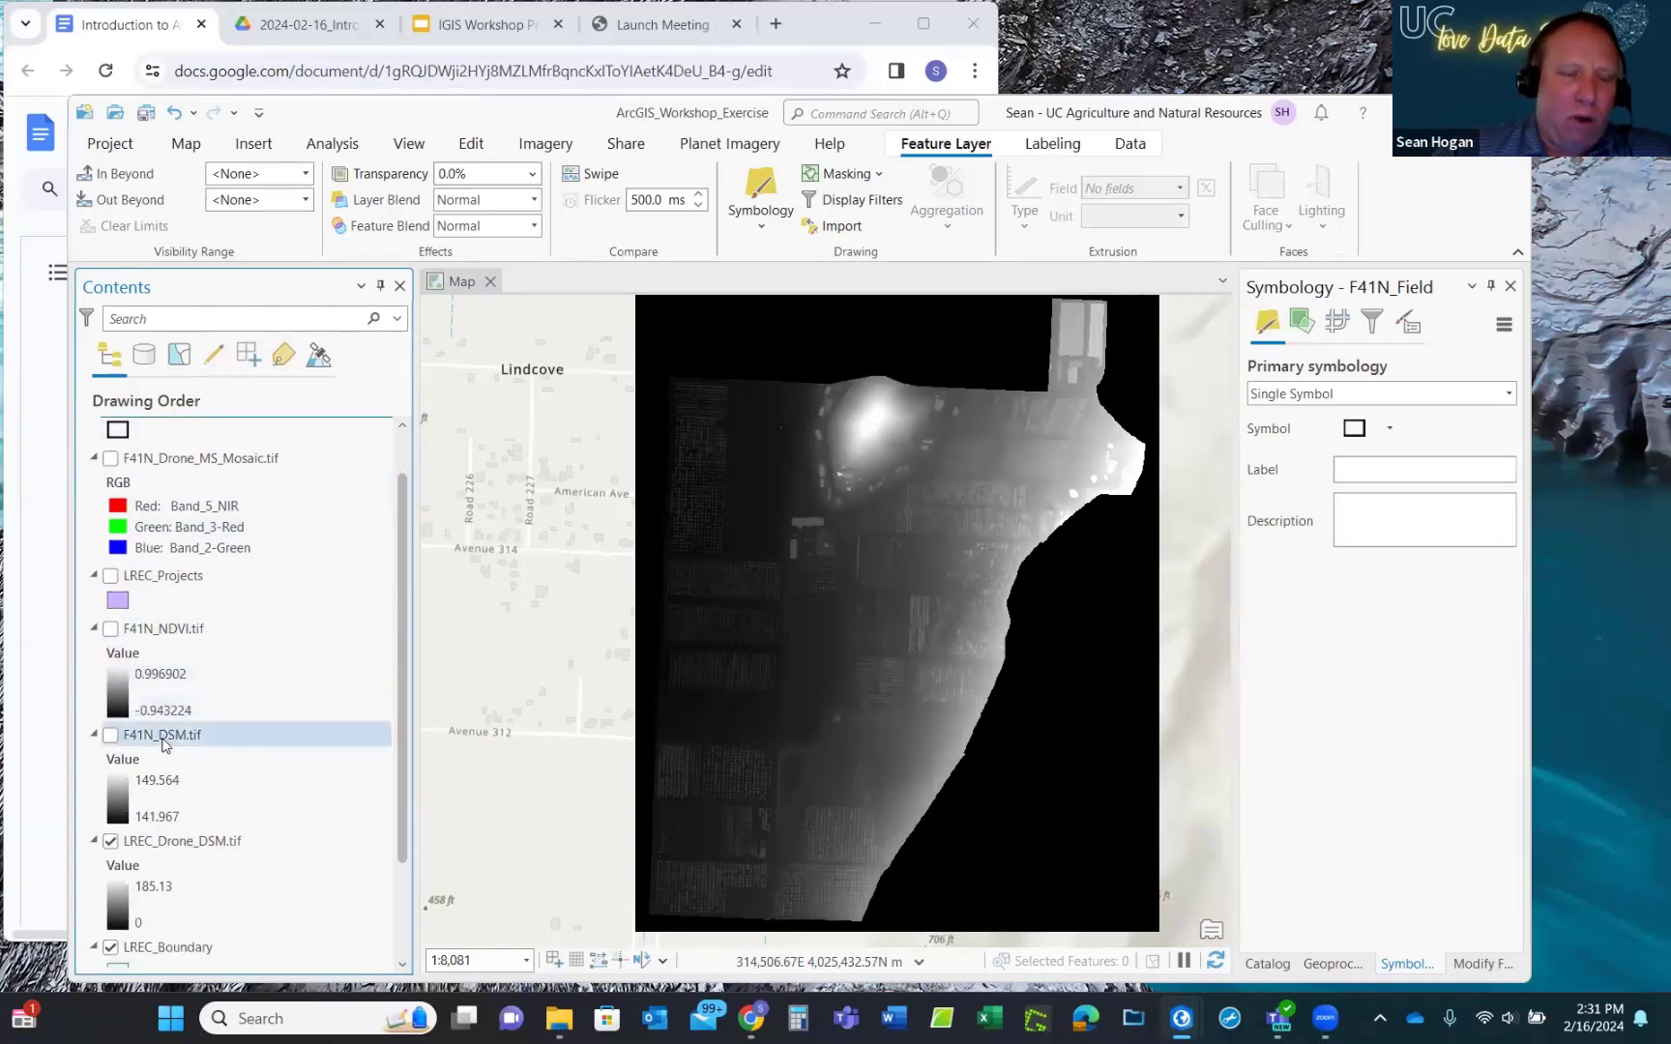
pyautogui.click(165, 630)
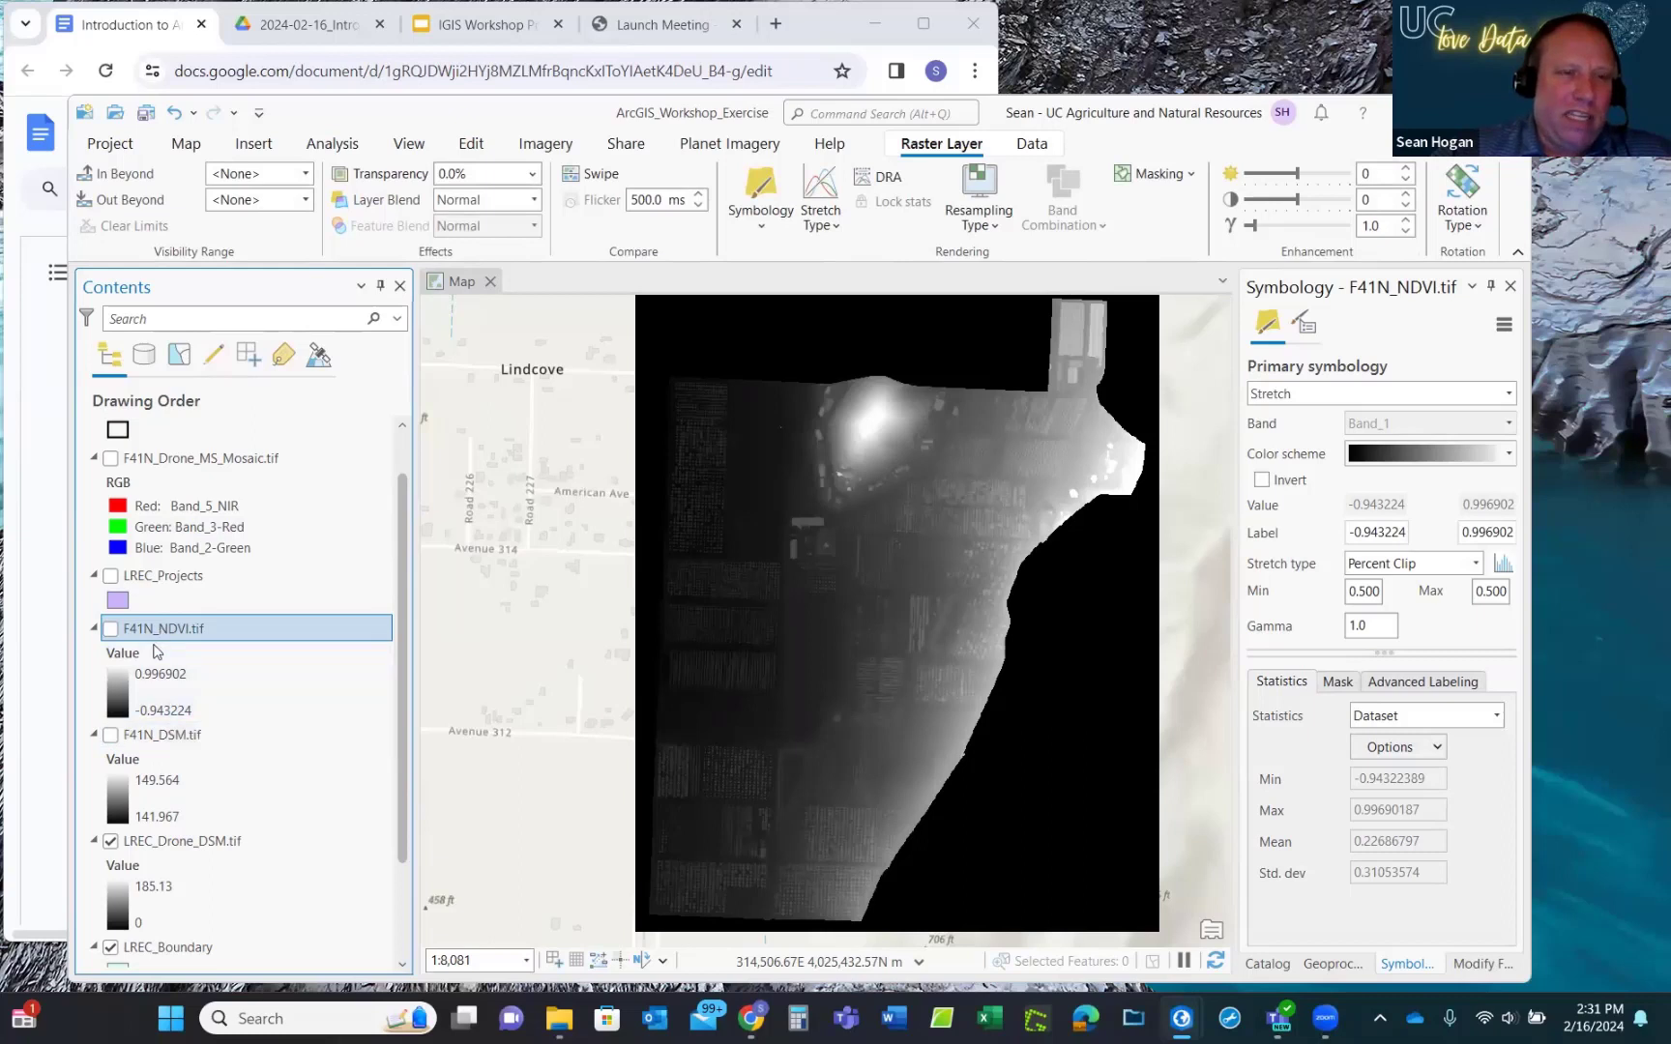
pyautogui.keyDown('ctrl'); pyautogui.click(161, 739); pyautogui.keyUp('ctrl')
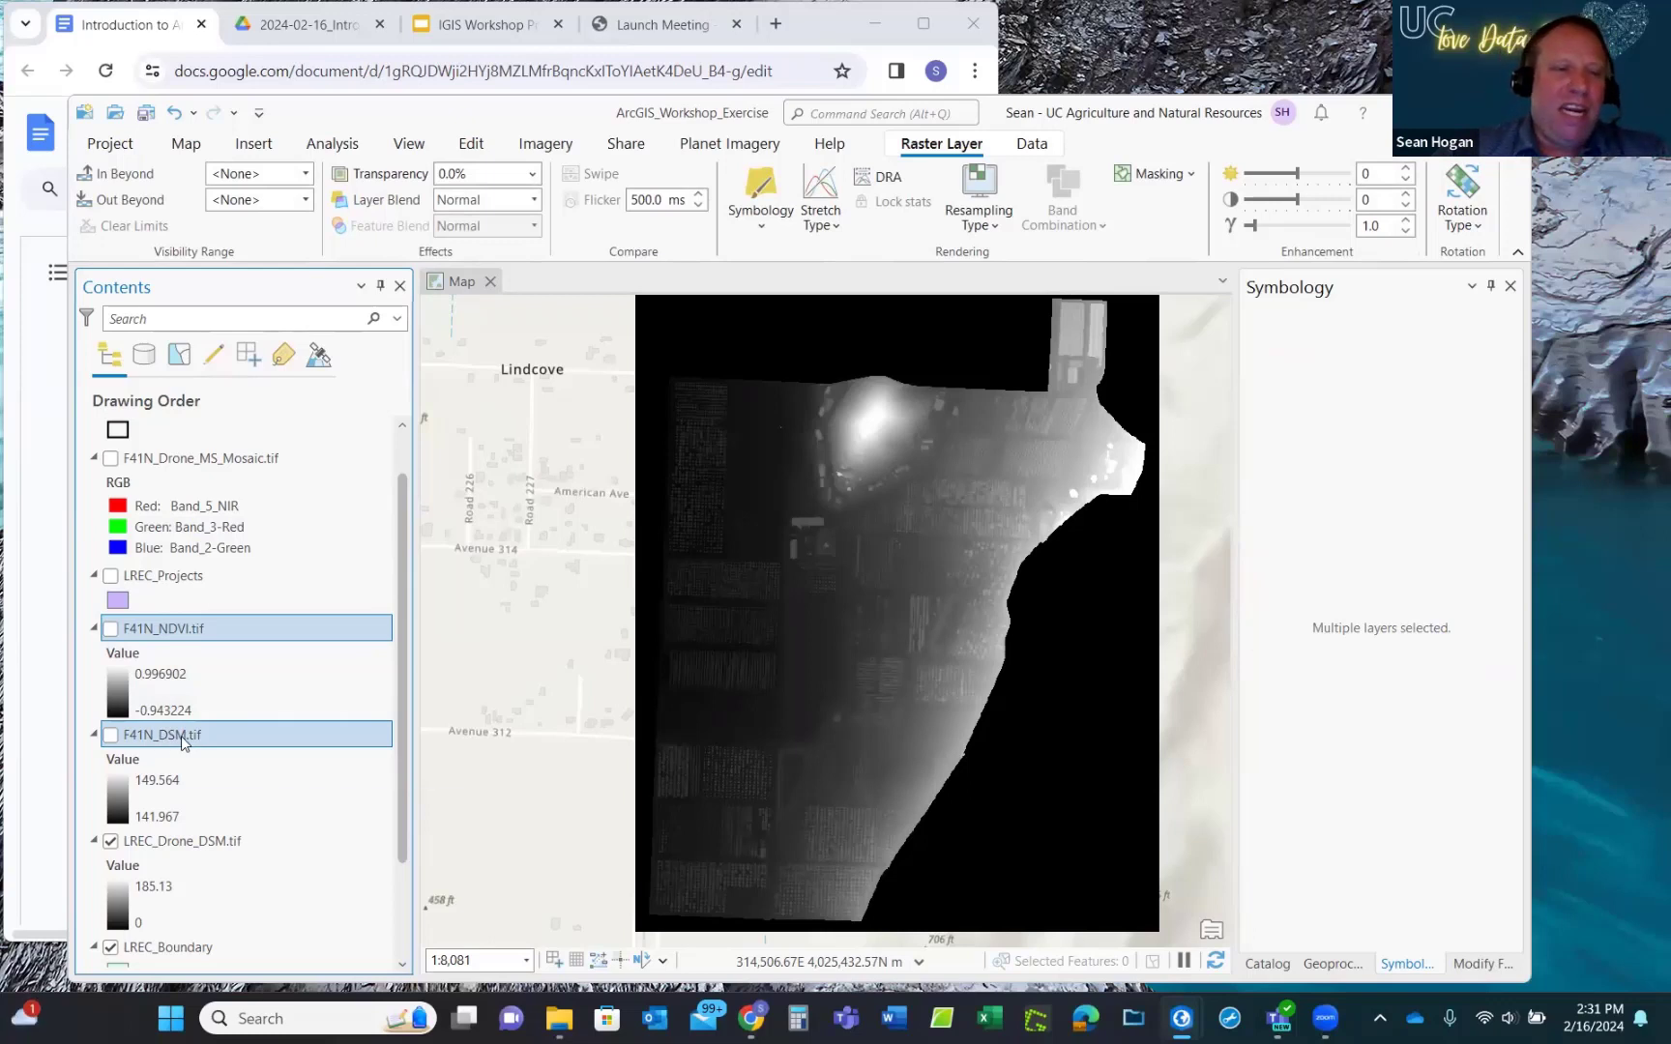
pyautogui.rightClick(183, 741)
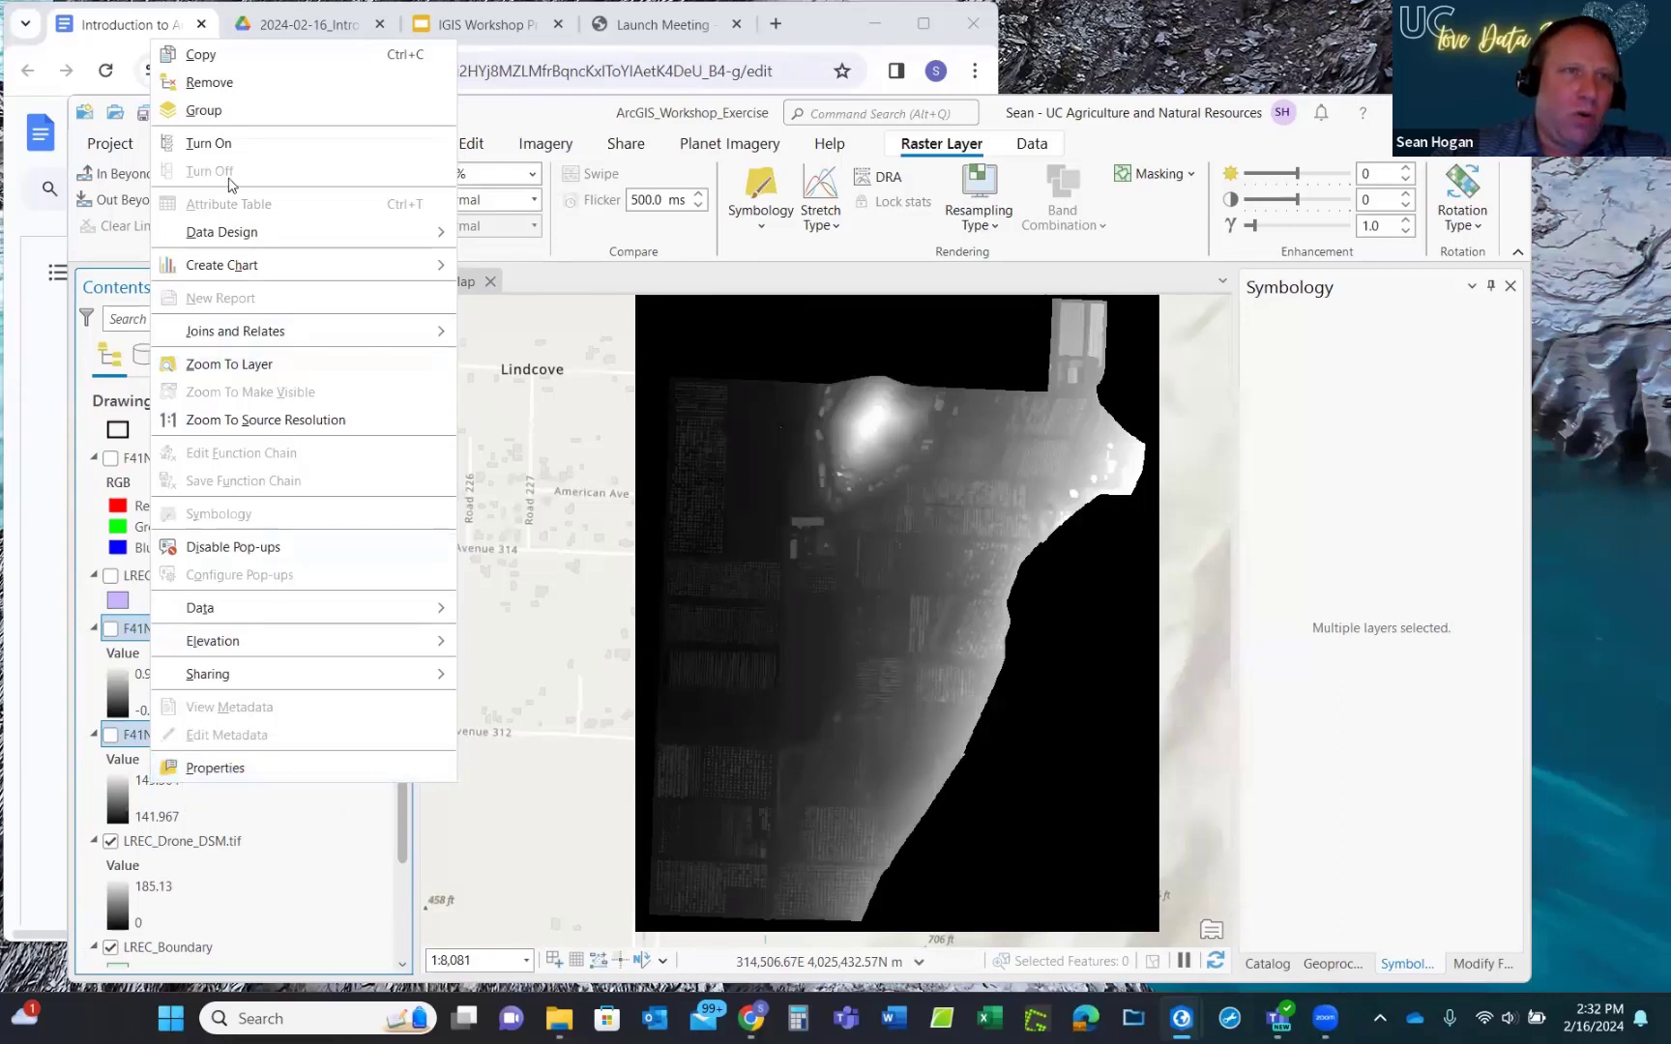
pyautogui.click(208, 113)
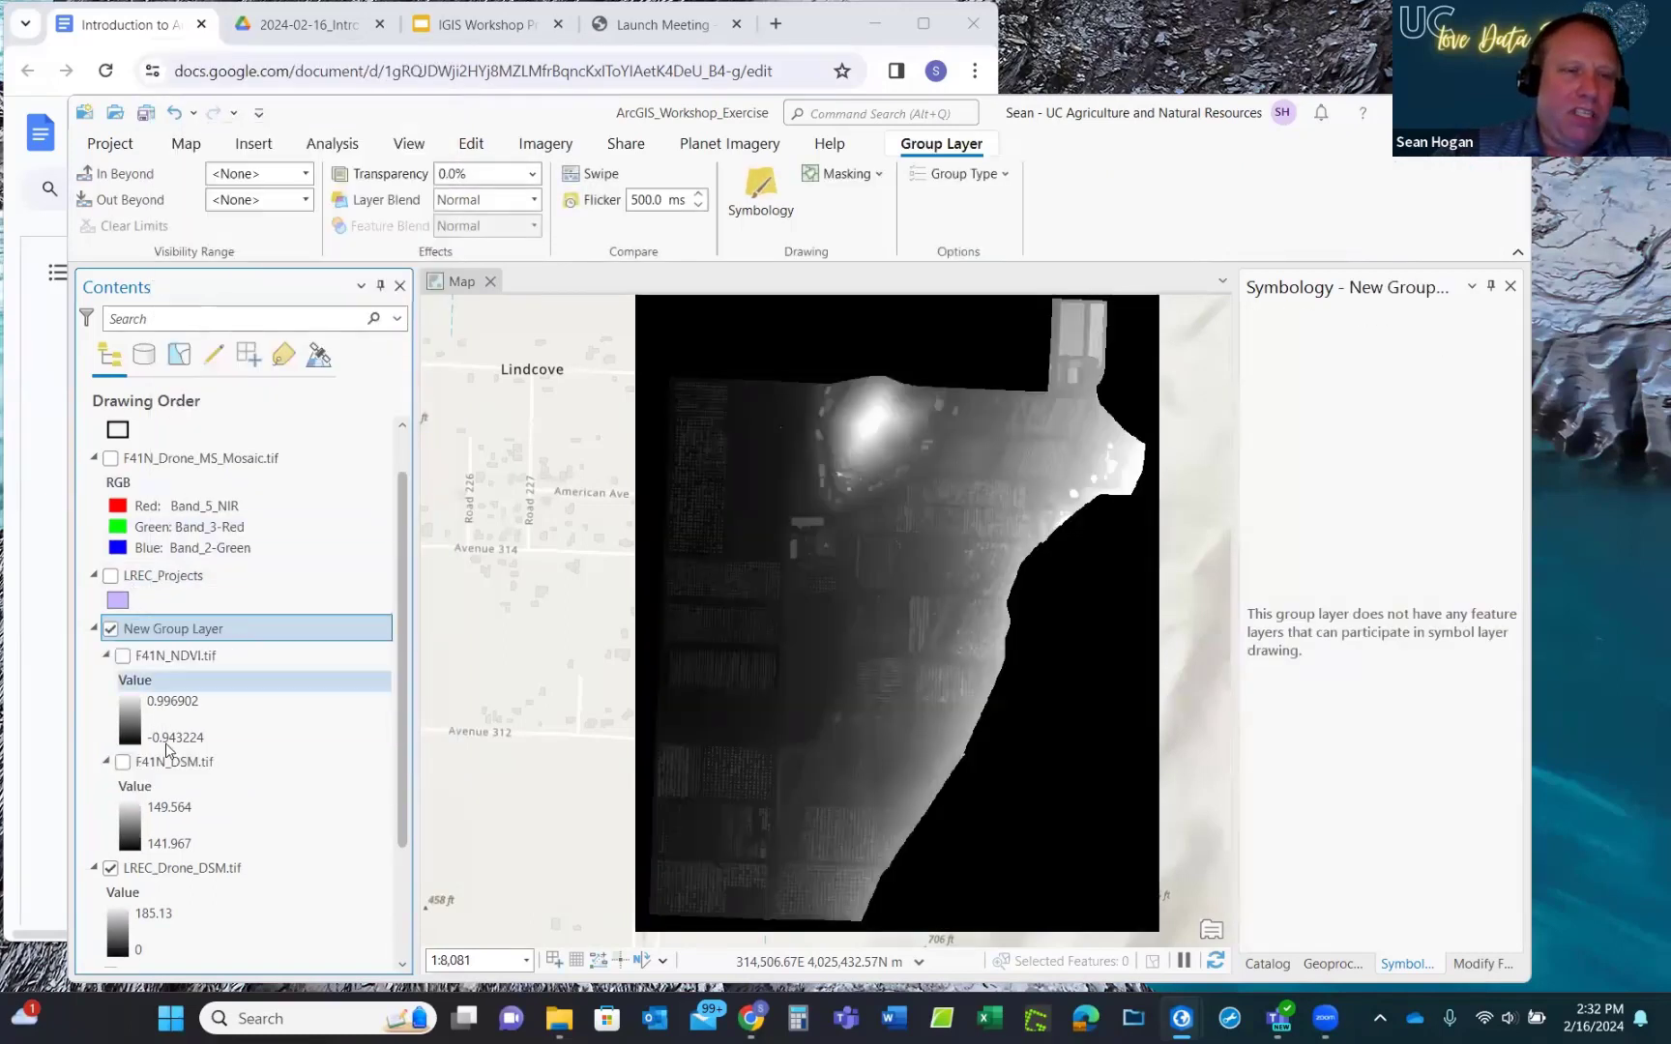
# Rename the new group layer as Rasters.
pyautogui.click(187, 631)
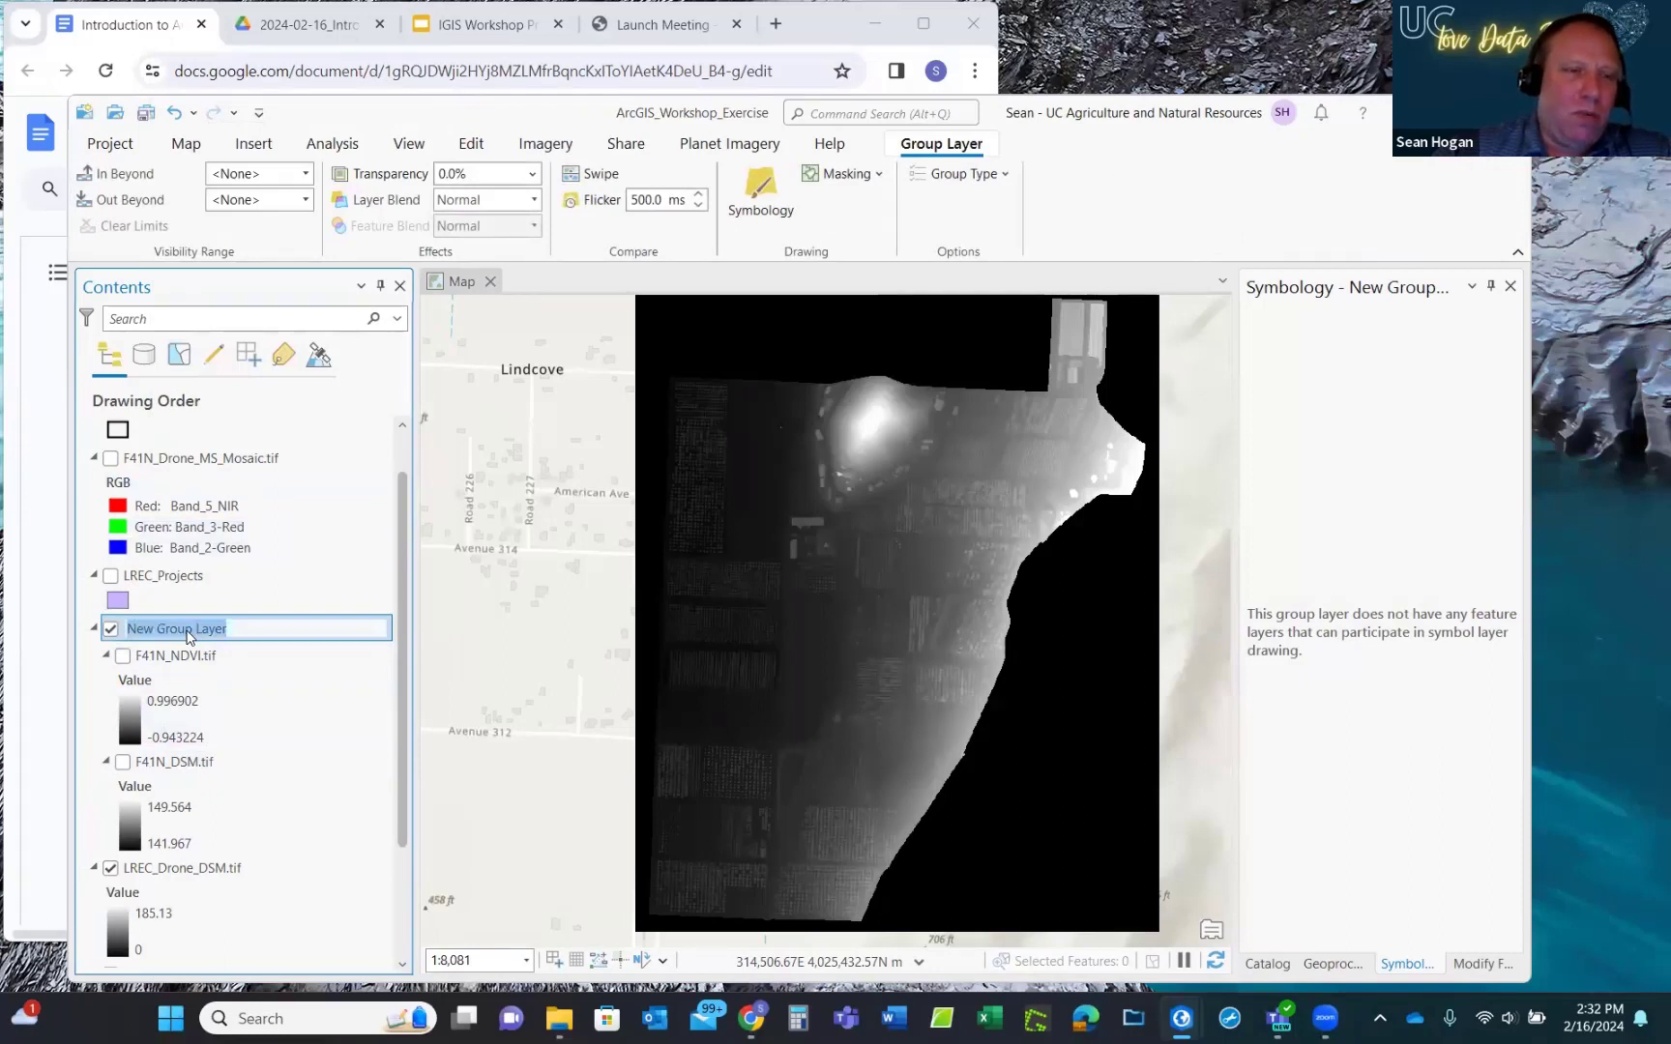
pyautogui.click(188, 630)
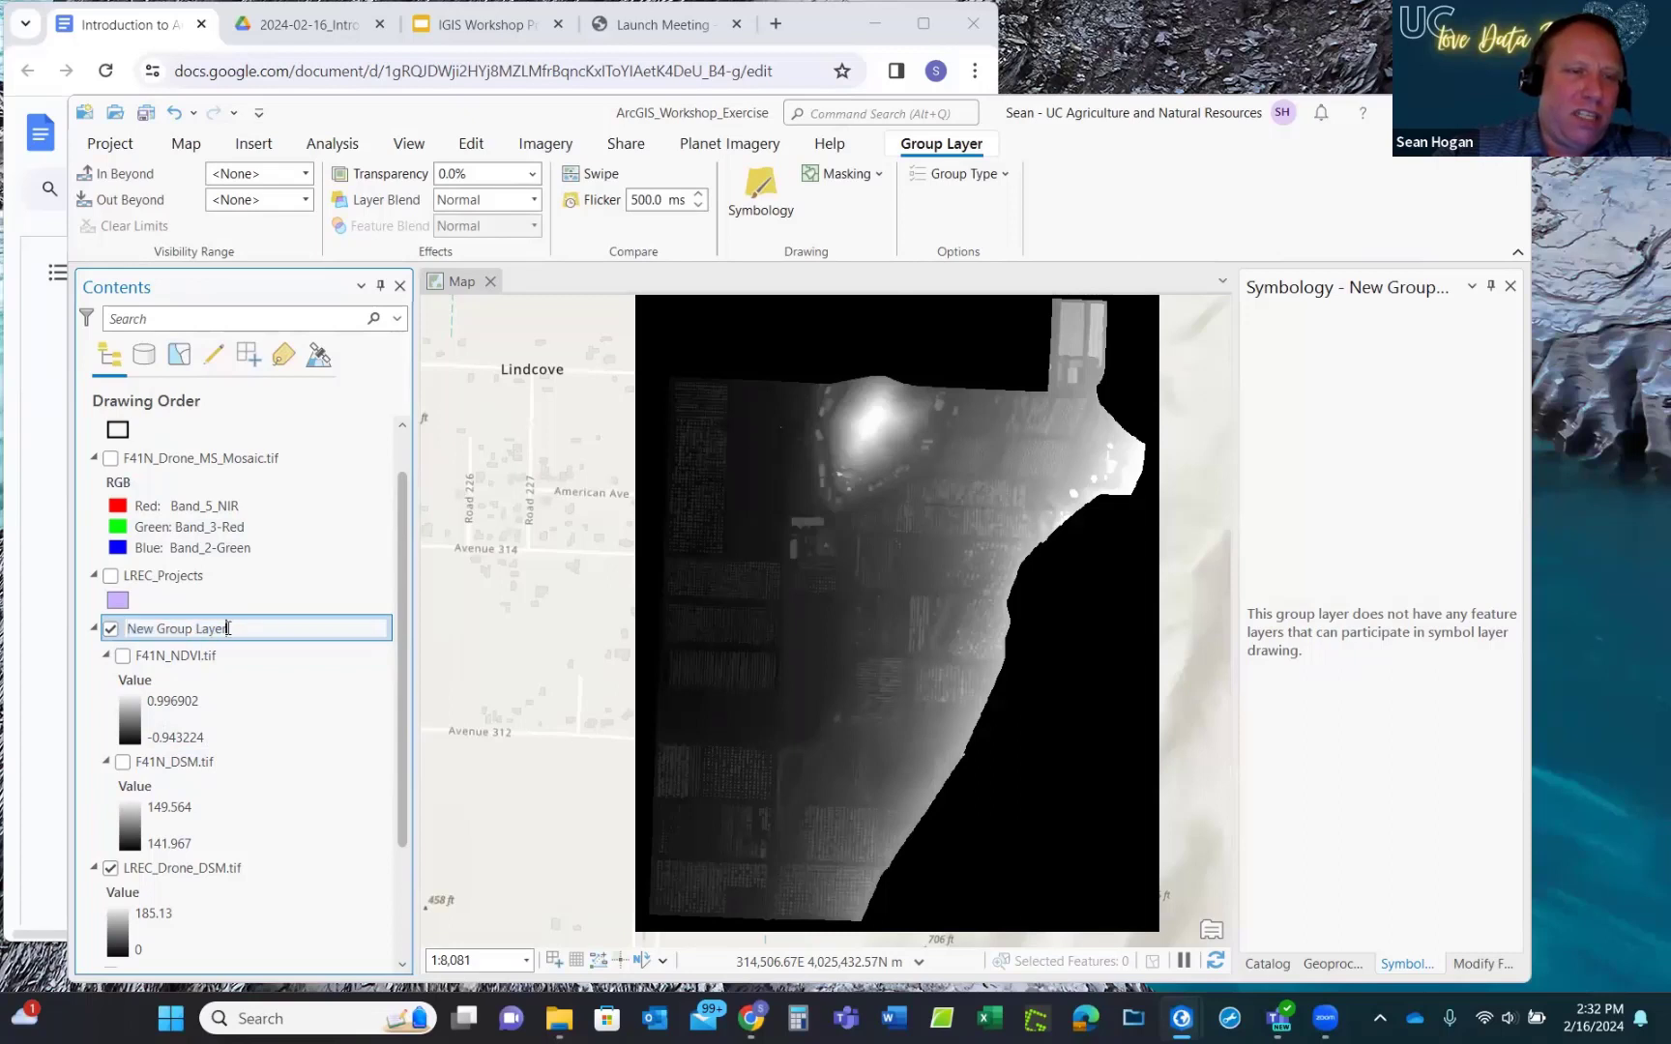
pyautogui.moveTo(228, 628); pyautogui.dragTo(130, 630)
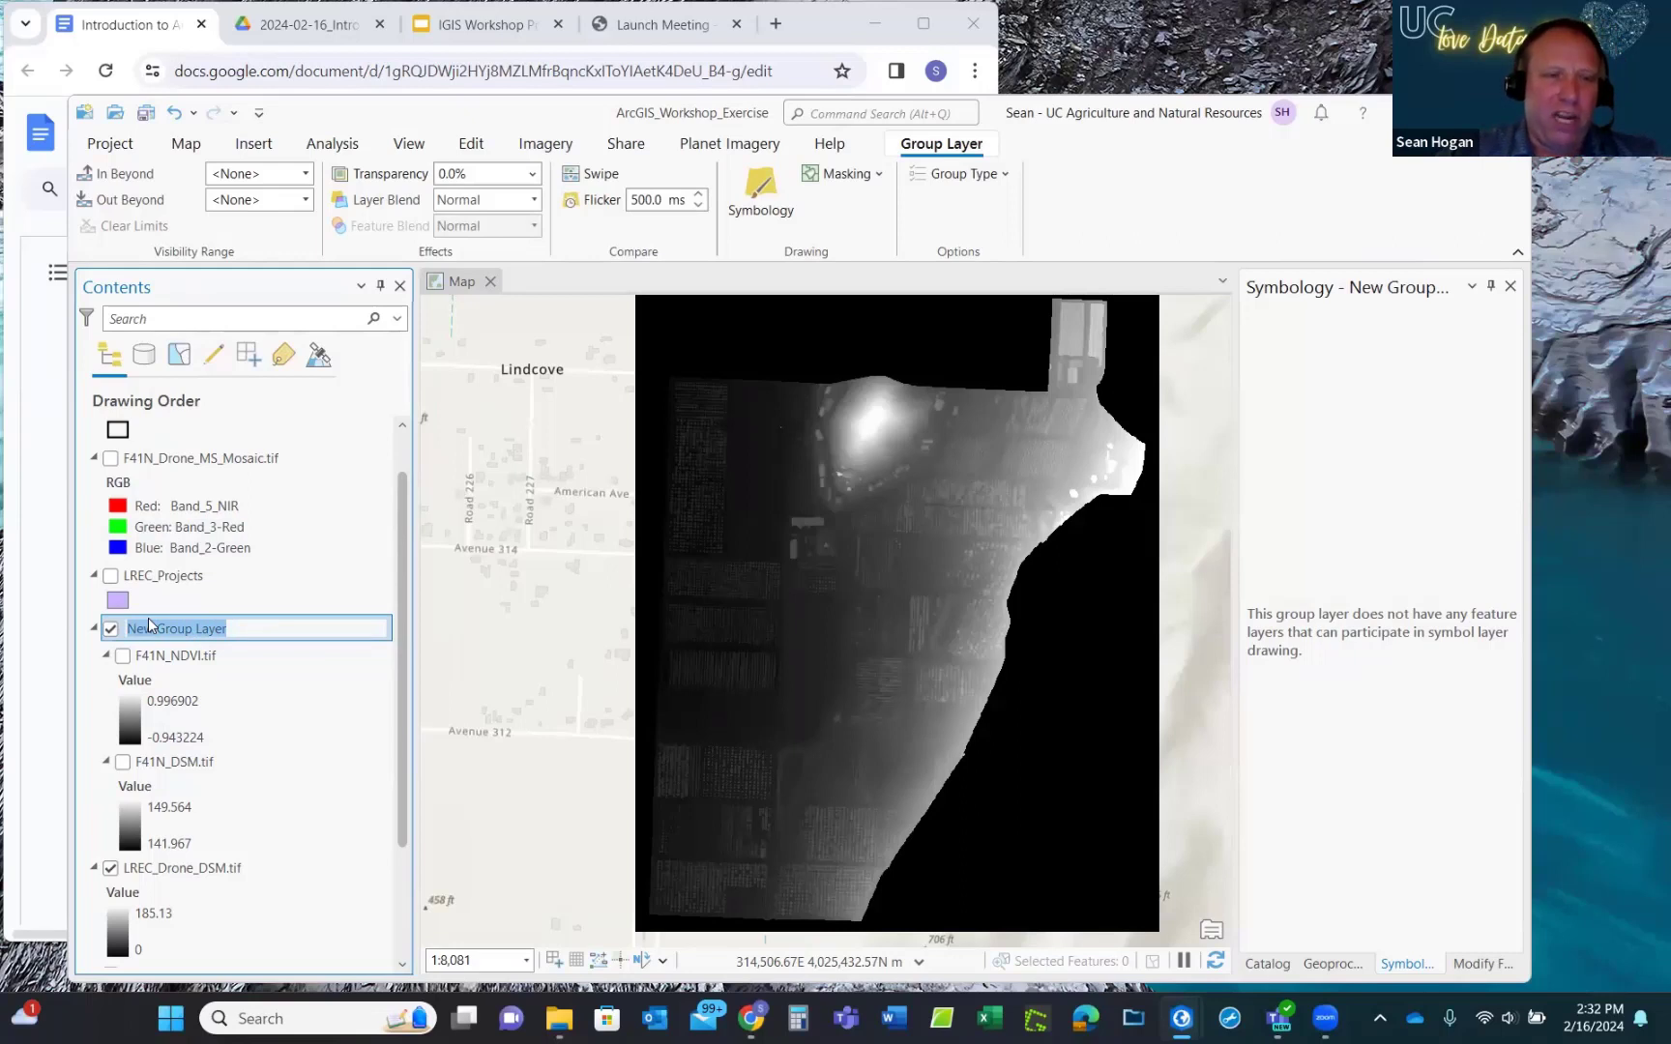
pyautogui.write('Rasters')
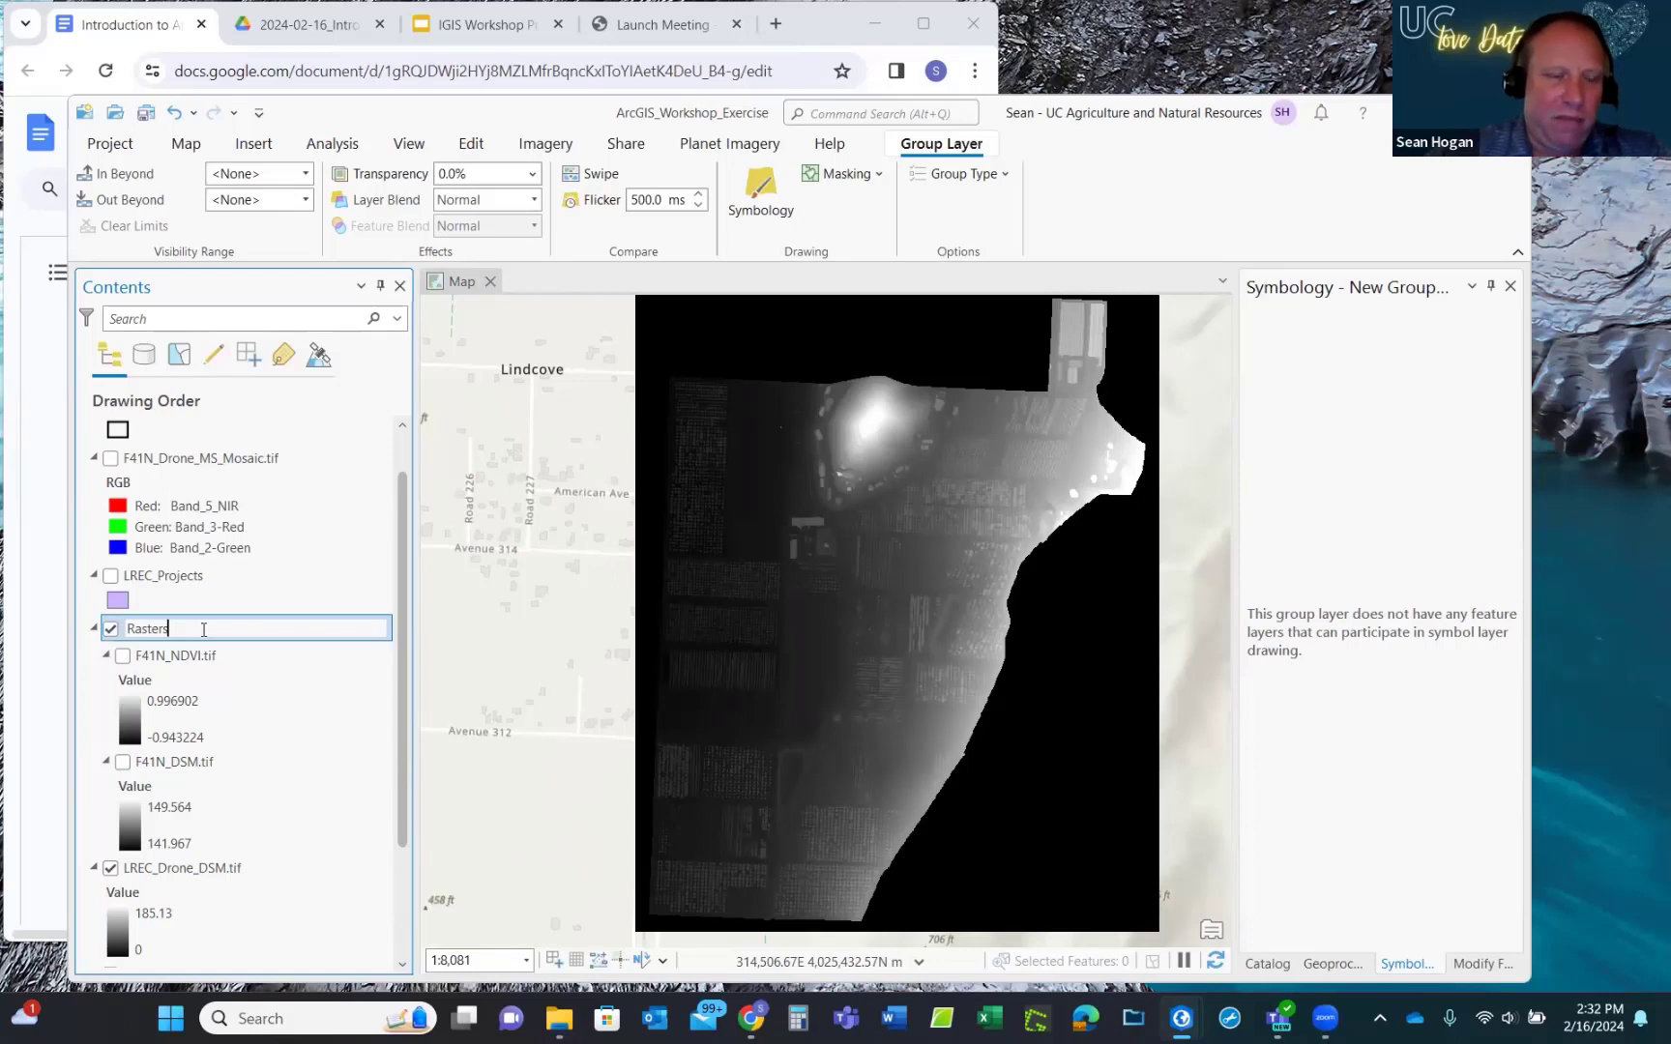
pyautogui.press('Return')
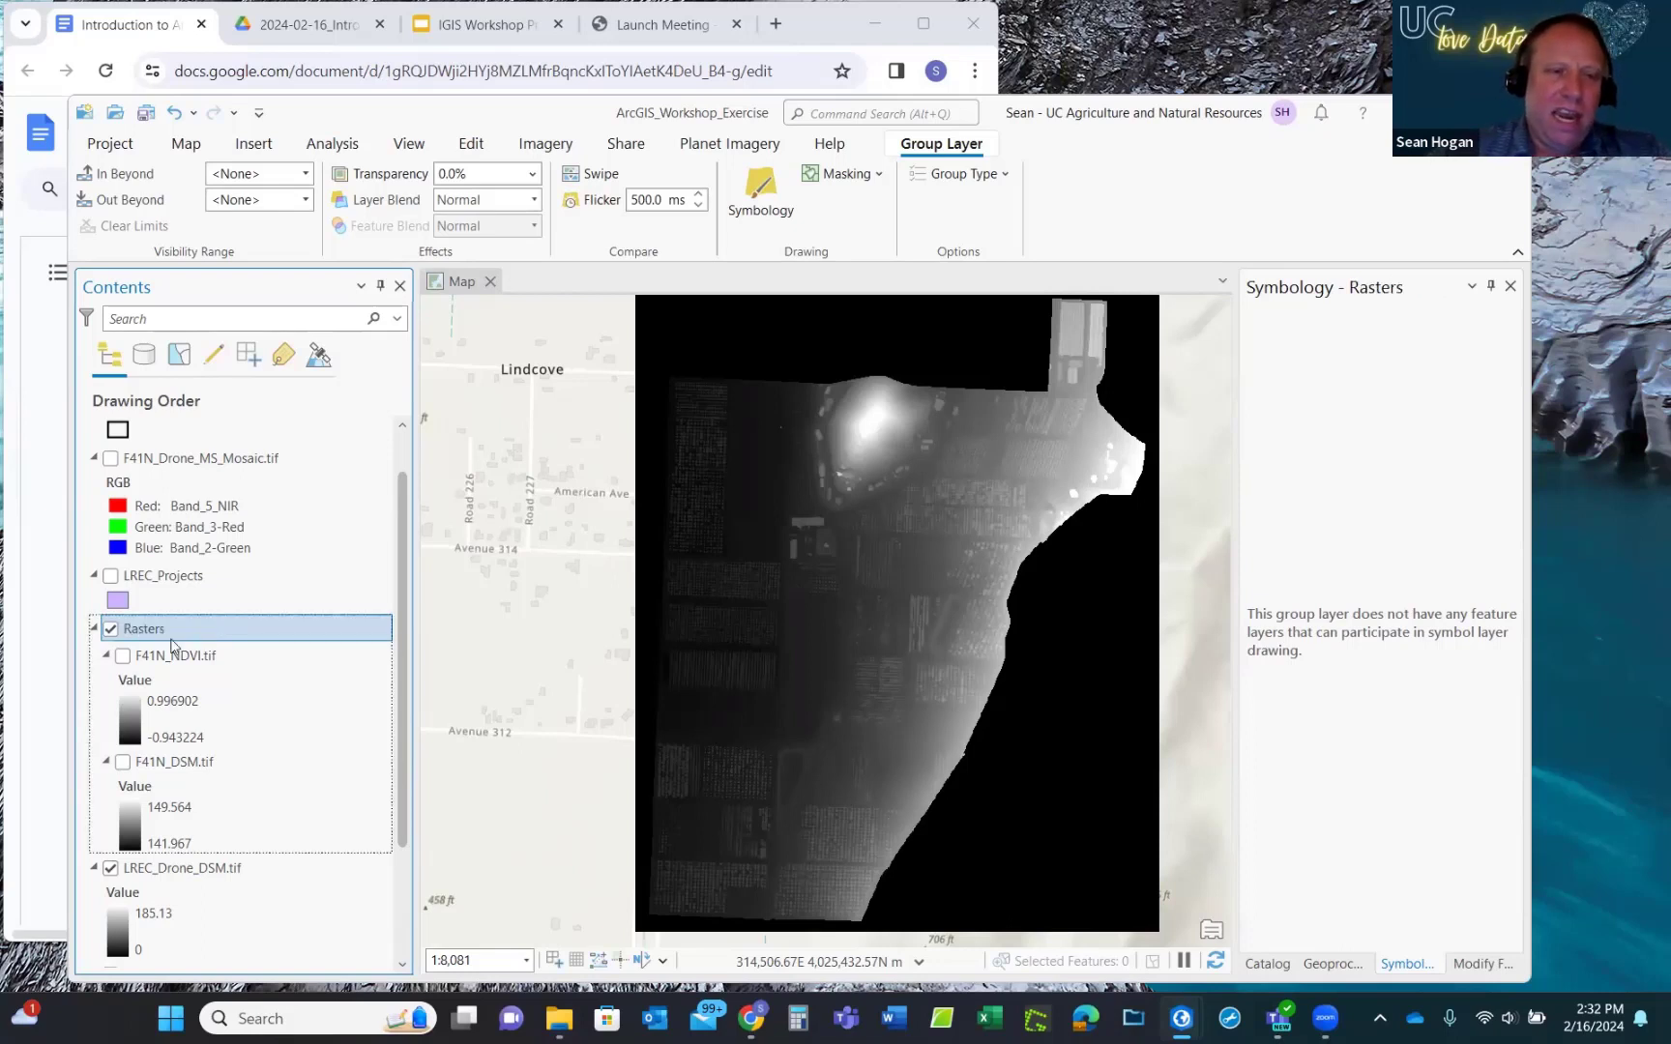
# Collapse the Rasters group and switch it off, and move LREC_Boundary directly above it in the drawing order.
pyautogui.click(94, 631)
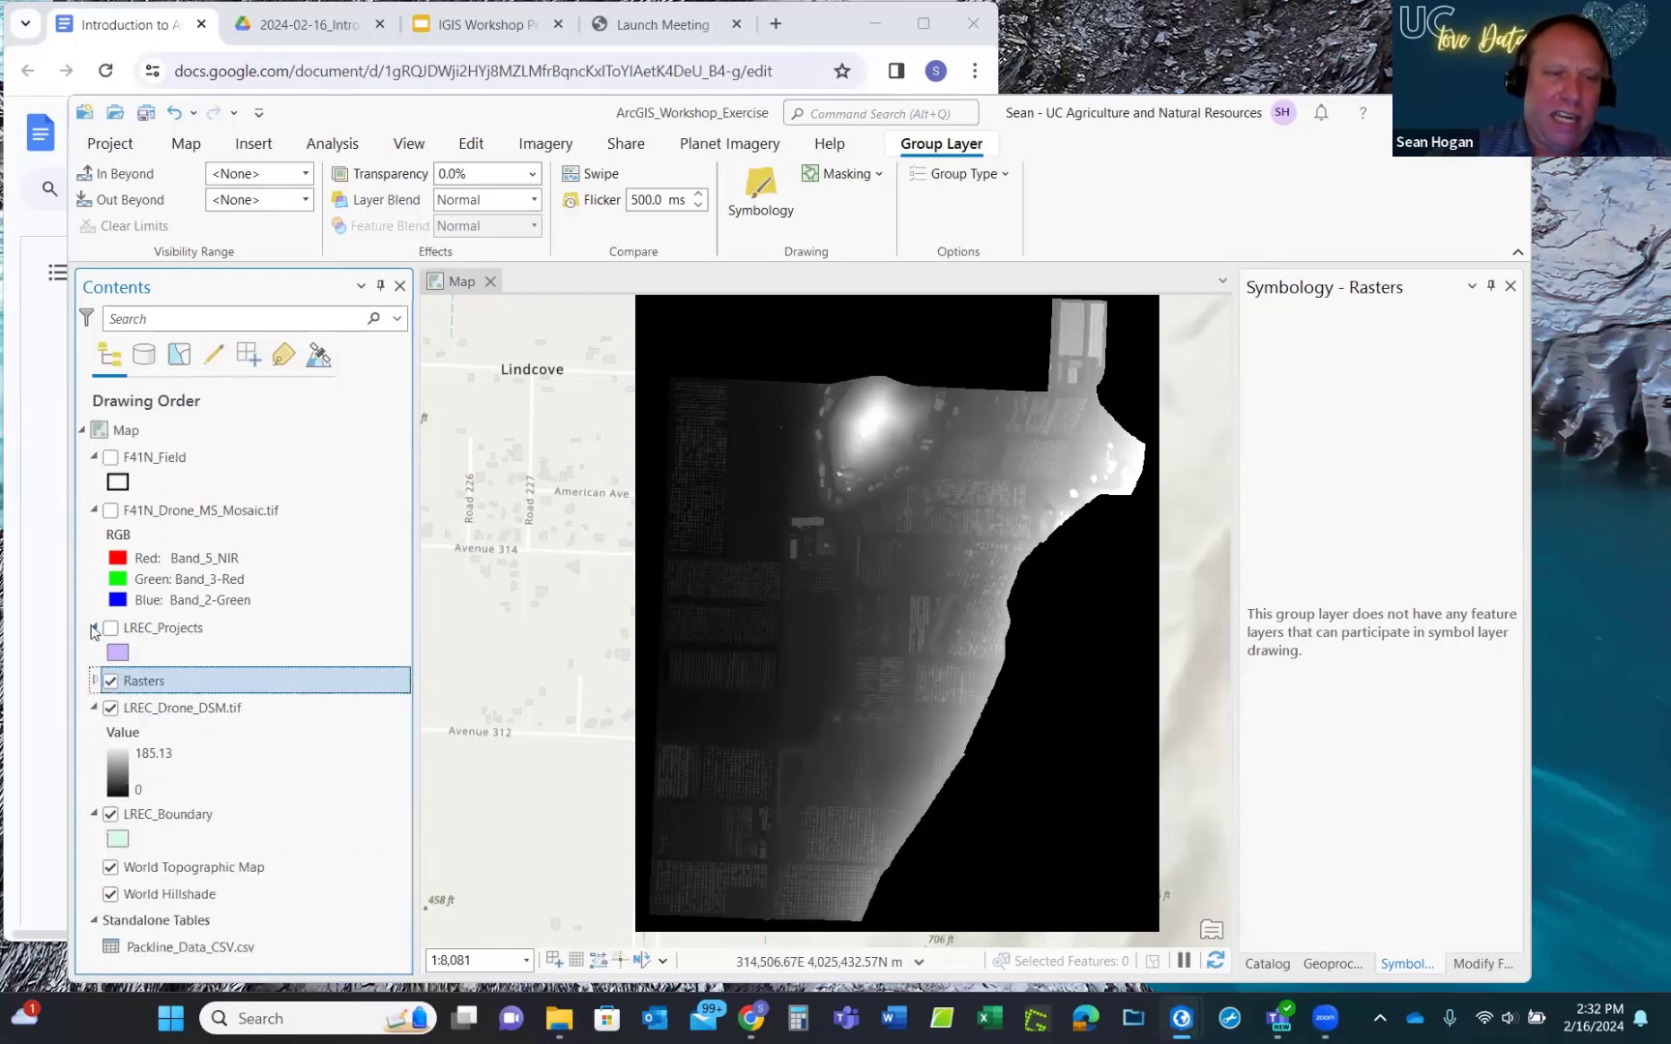
pyautogui.click(111, 682)
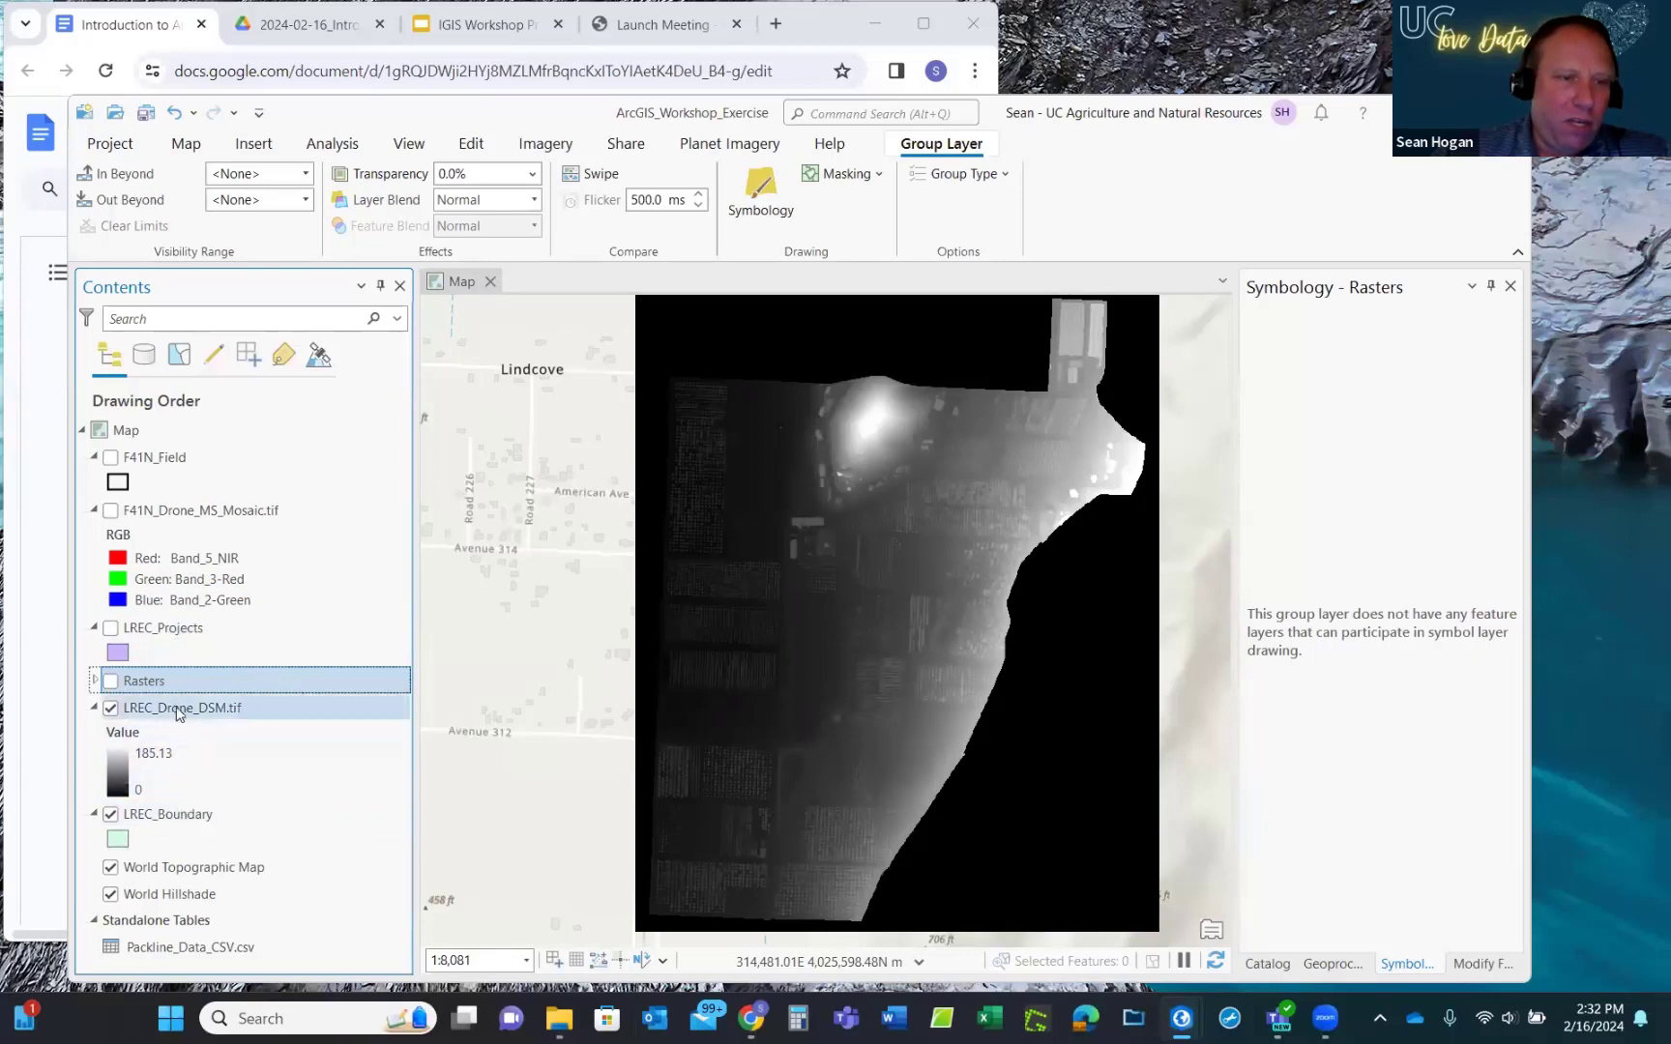
pyautogui.moveTo(162, 821); pyautogui.dragTo(183, 682)
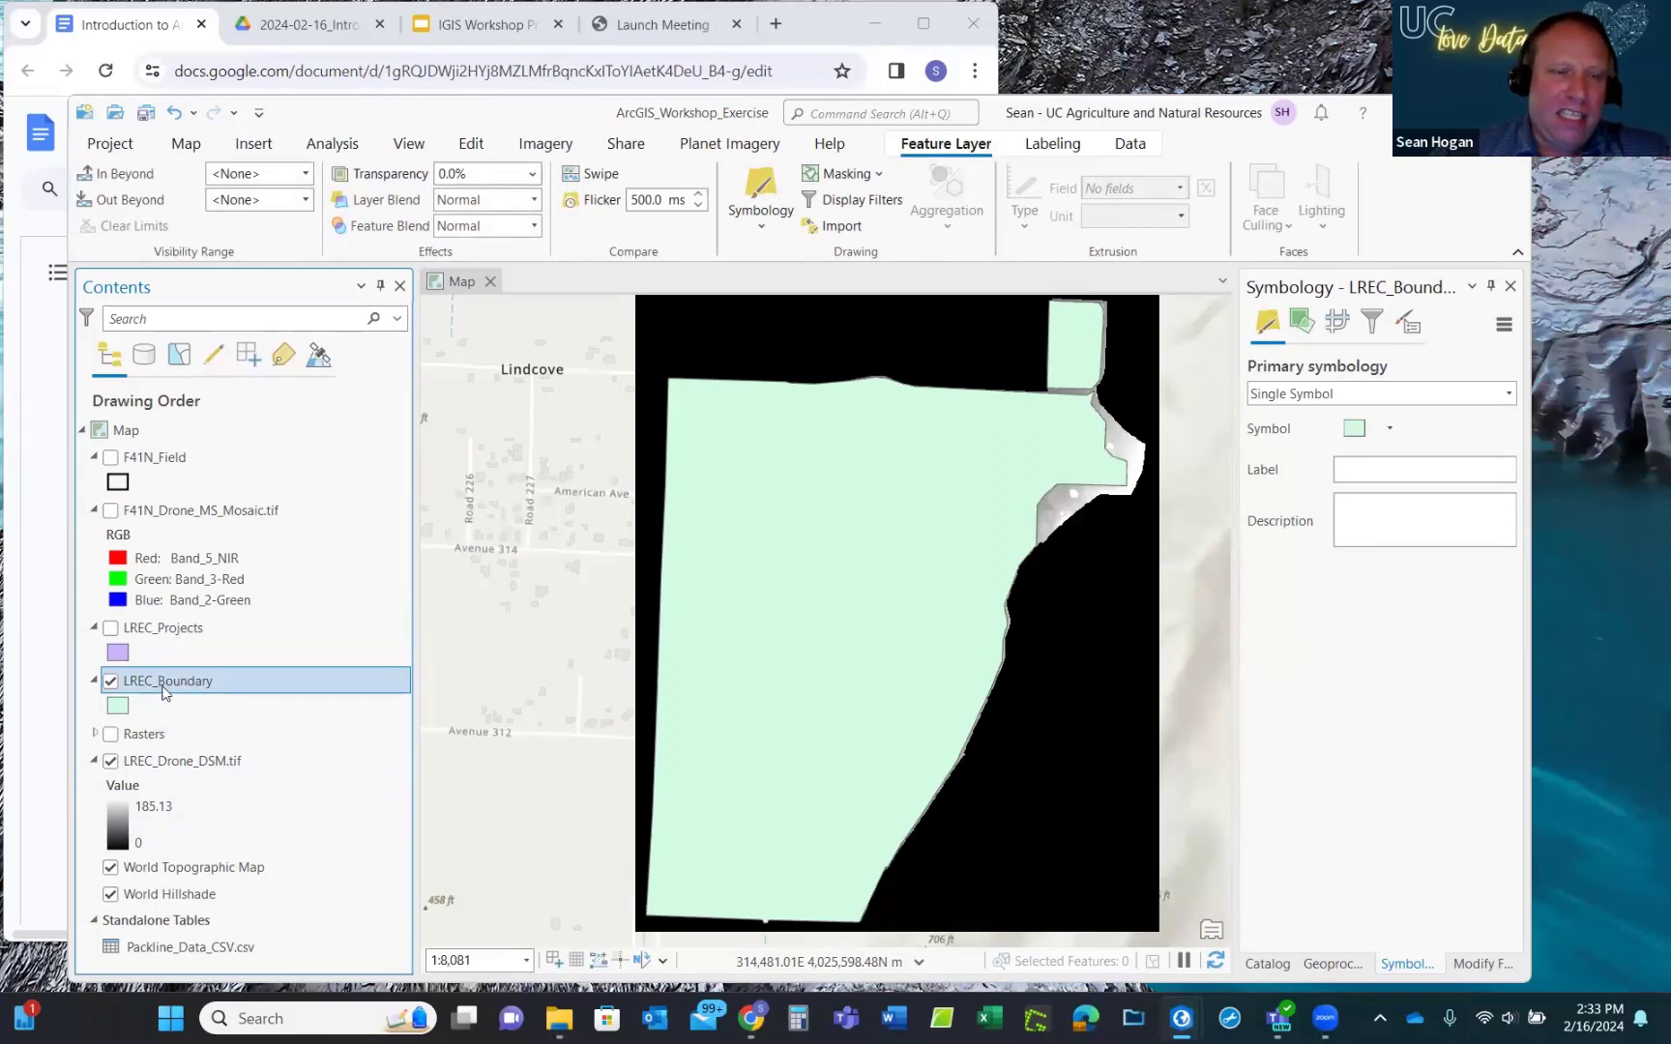
# Give LREC_Boundary the unfilled 2 pt Black Outline preset symbol, and apply a blue outline color to it.
pyautogui.click(118, 708)
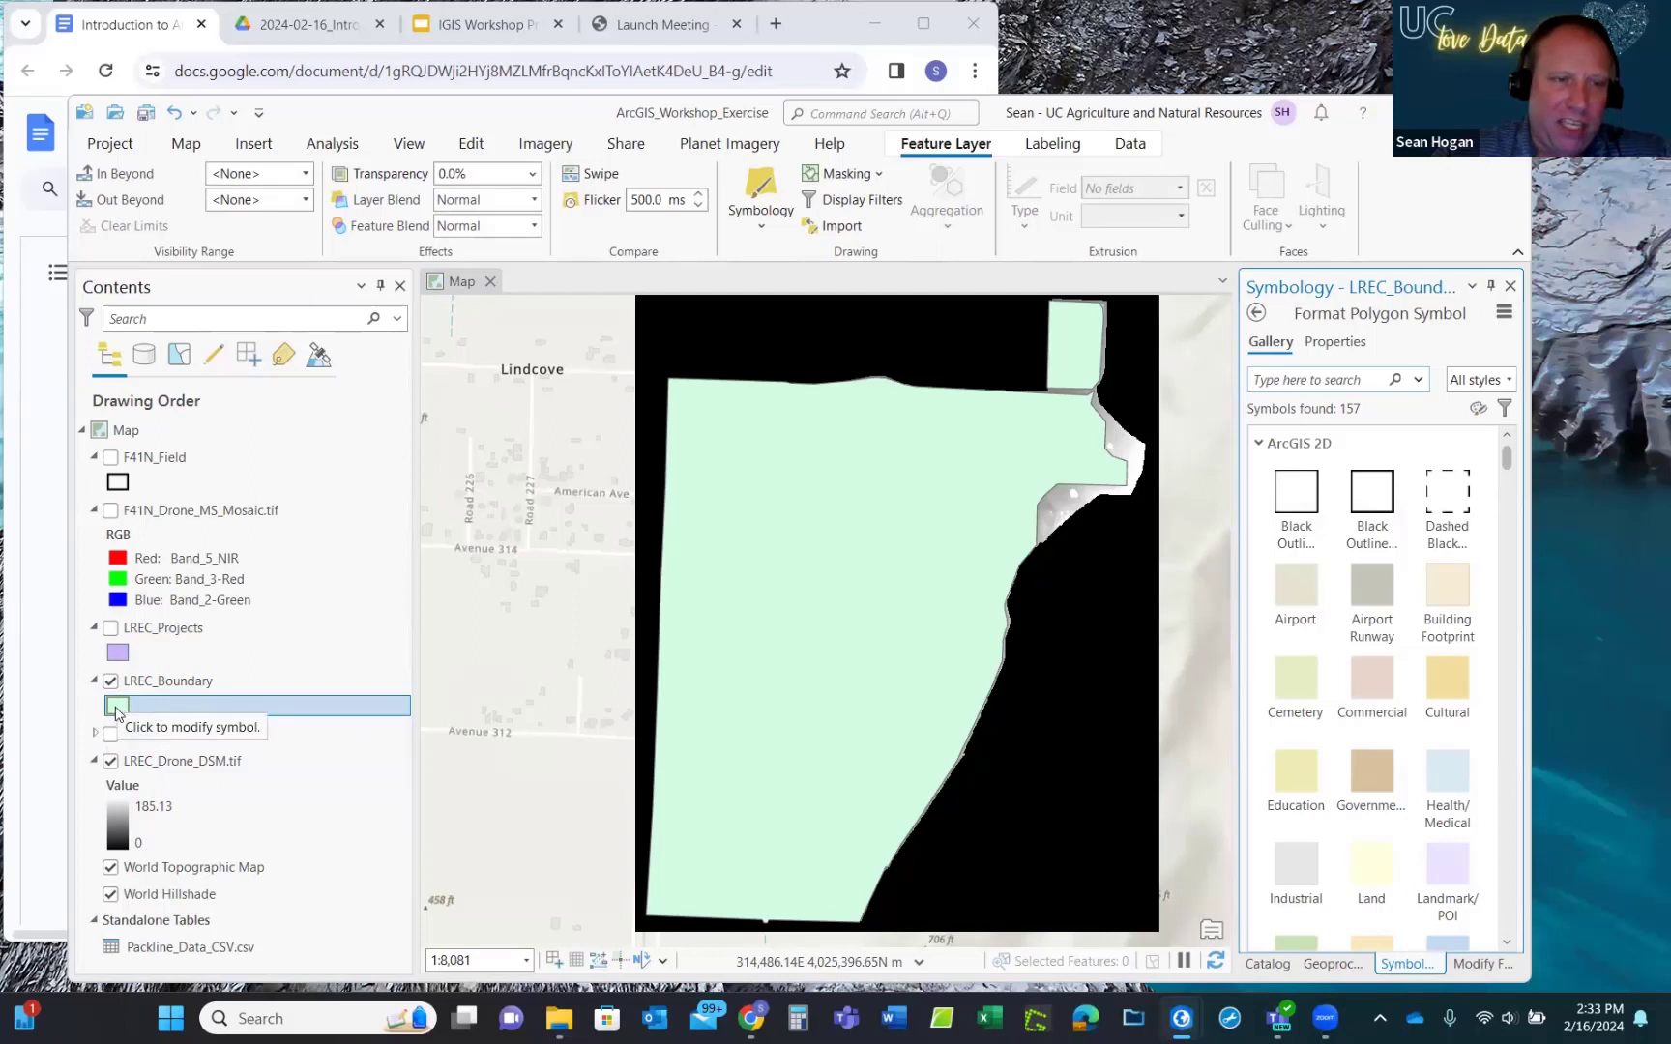
pyautogui.click(117, 711)
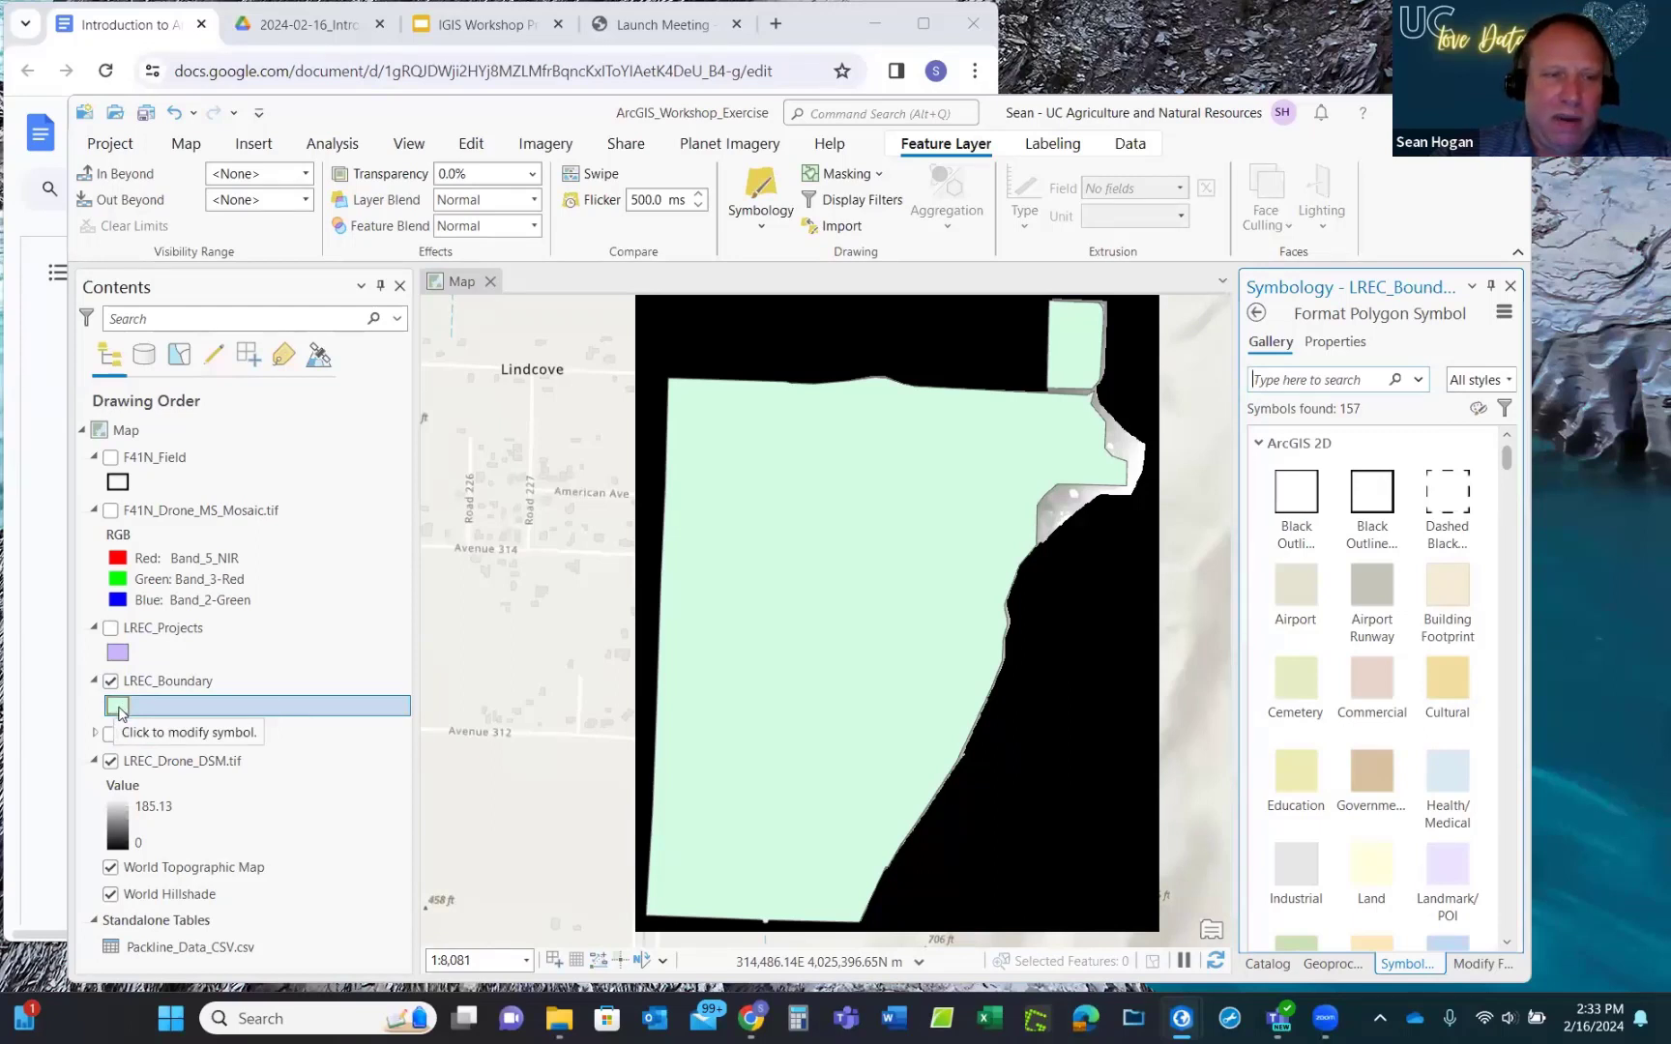
pyautogui.click(1371, 499)
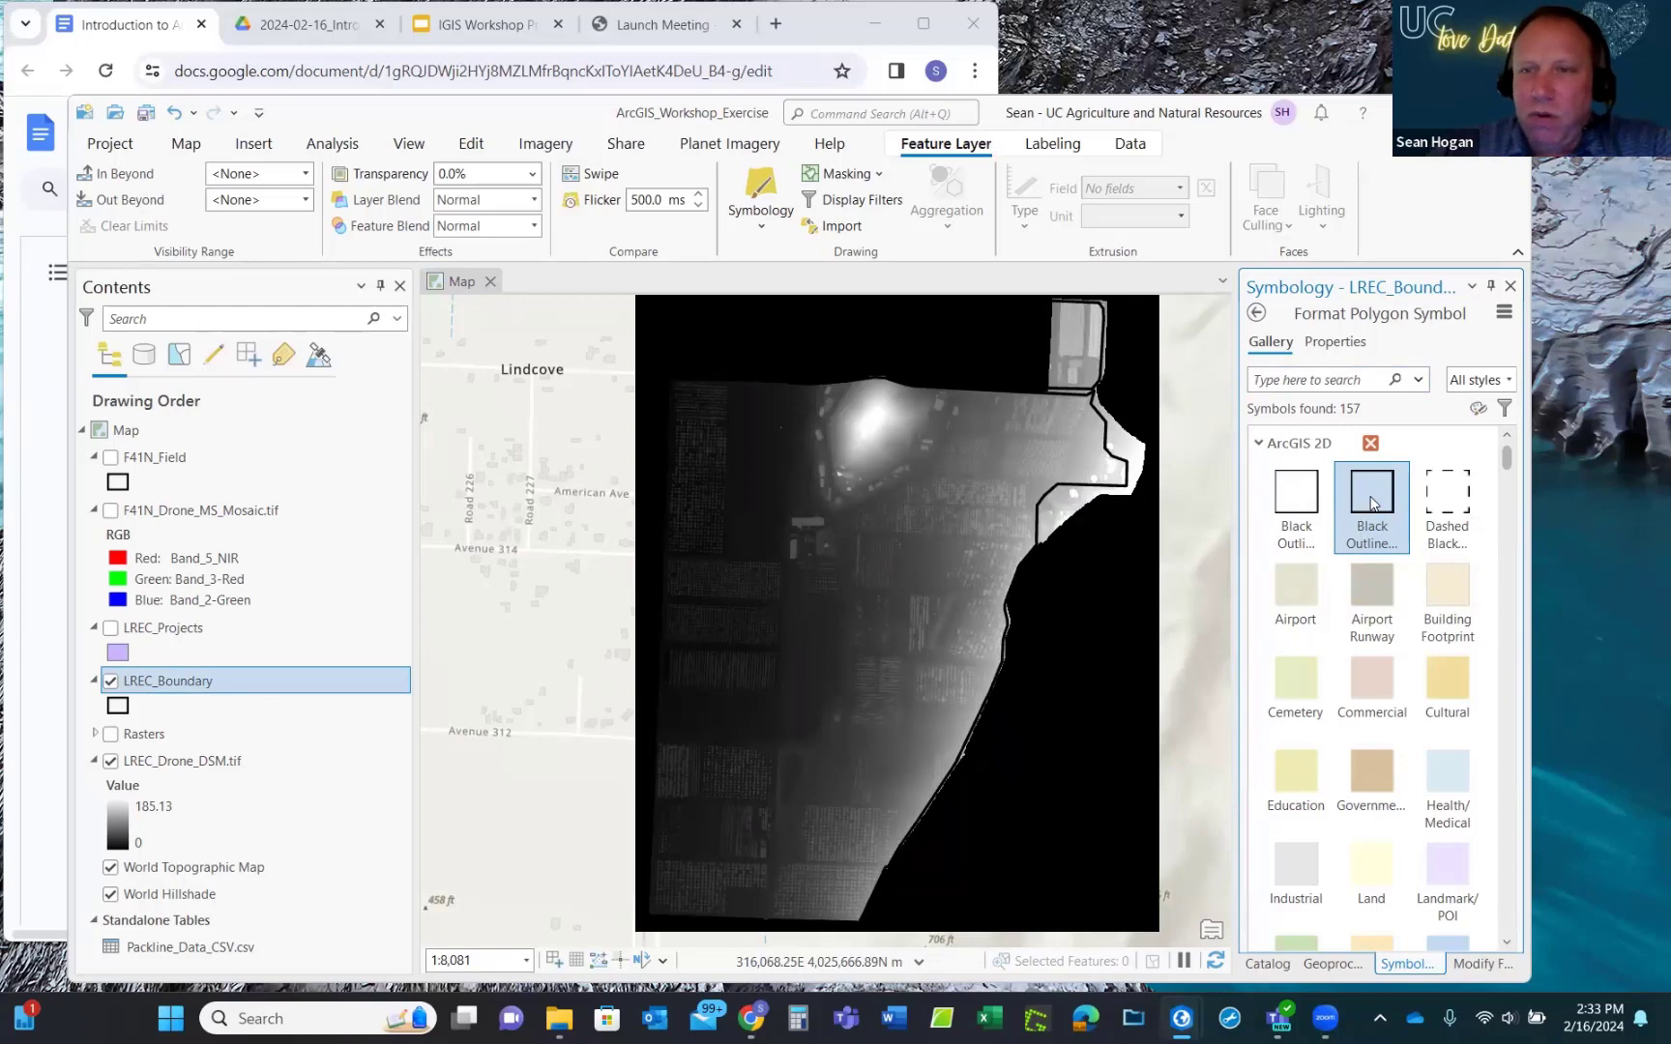
pyautogui.click(1335, 344)
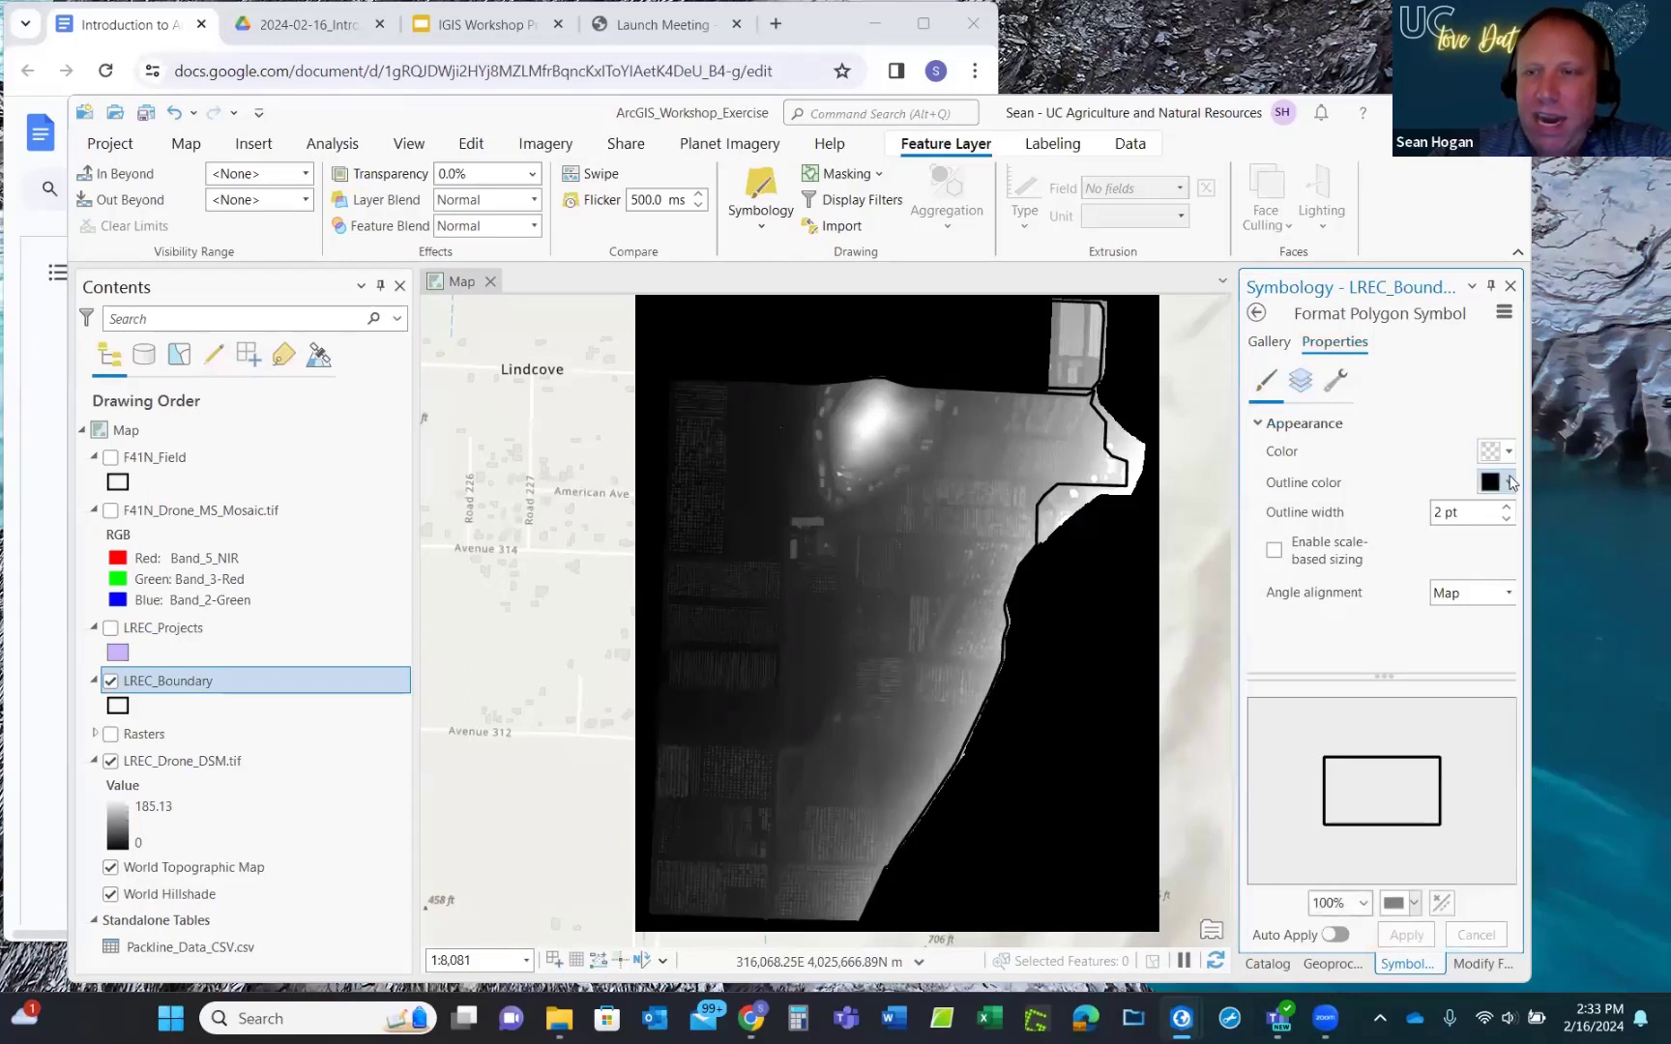
pyautogui.click(1510, 484)
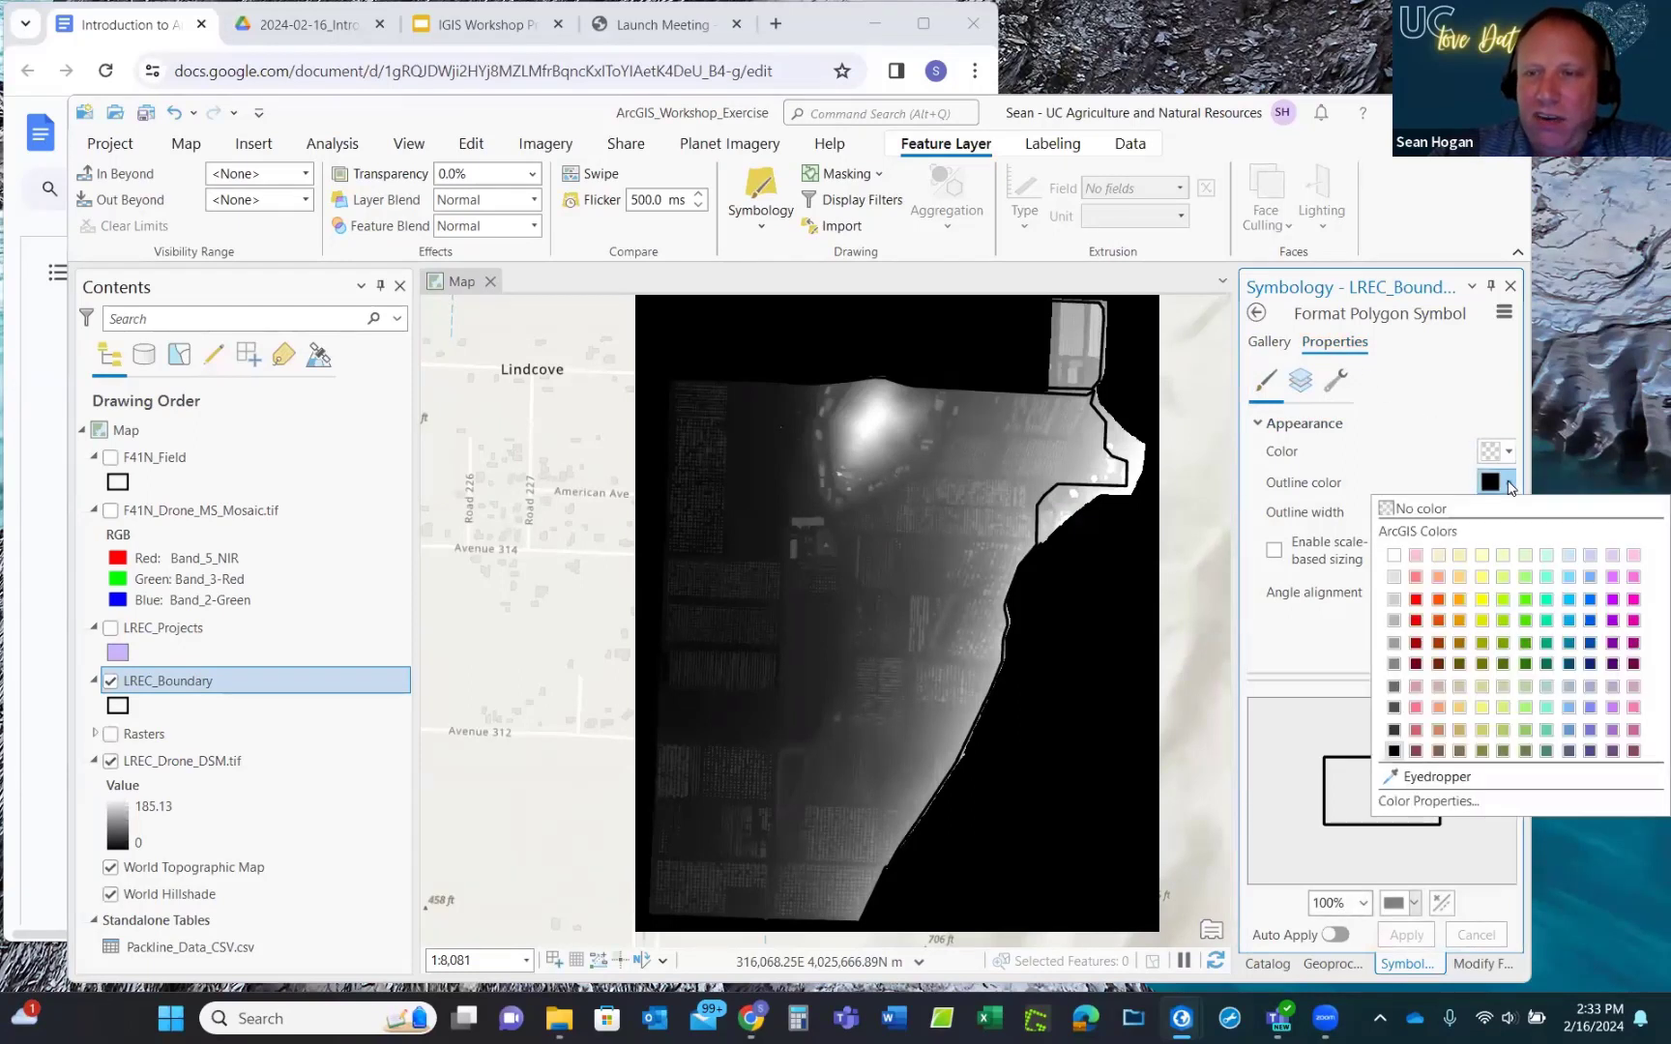
pyautogui.click(1591, 621)
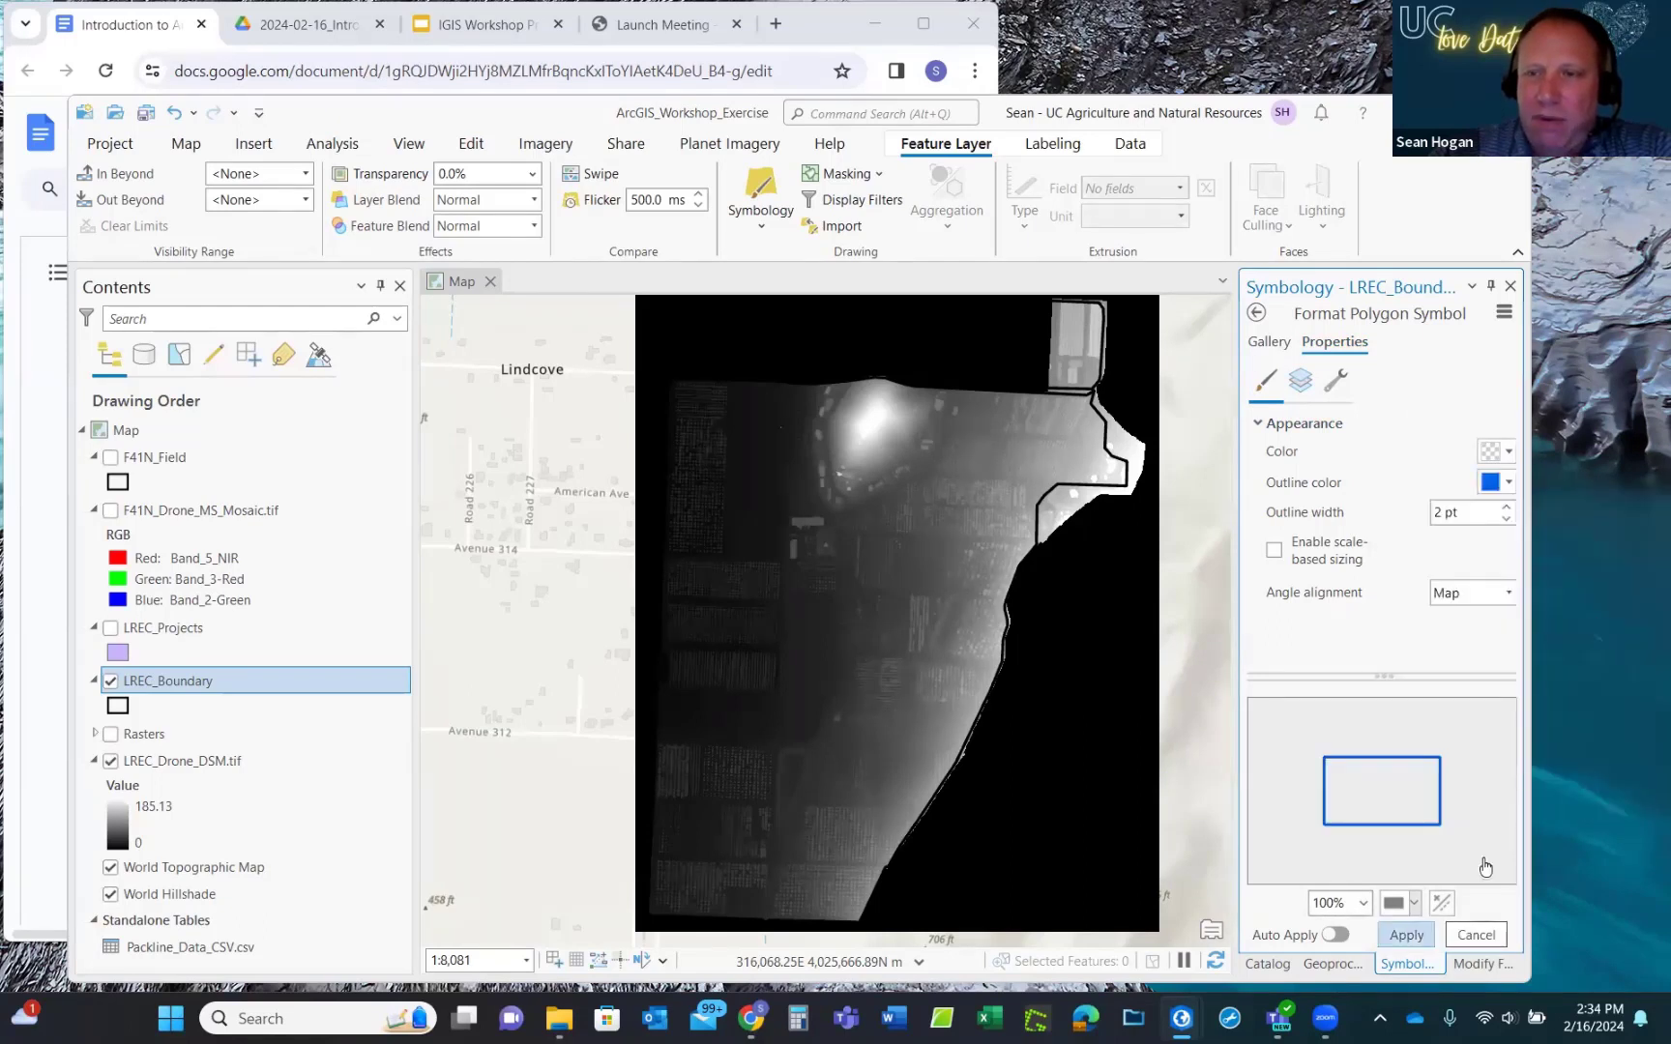
pyautogui.press('Return')
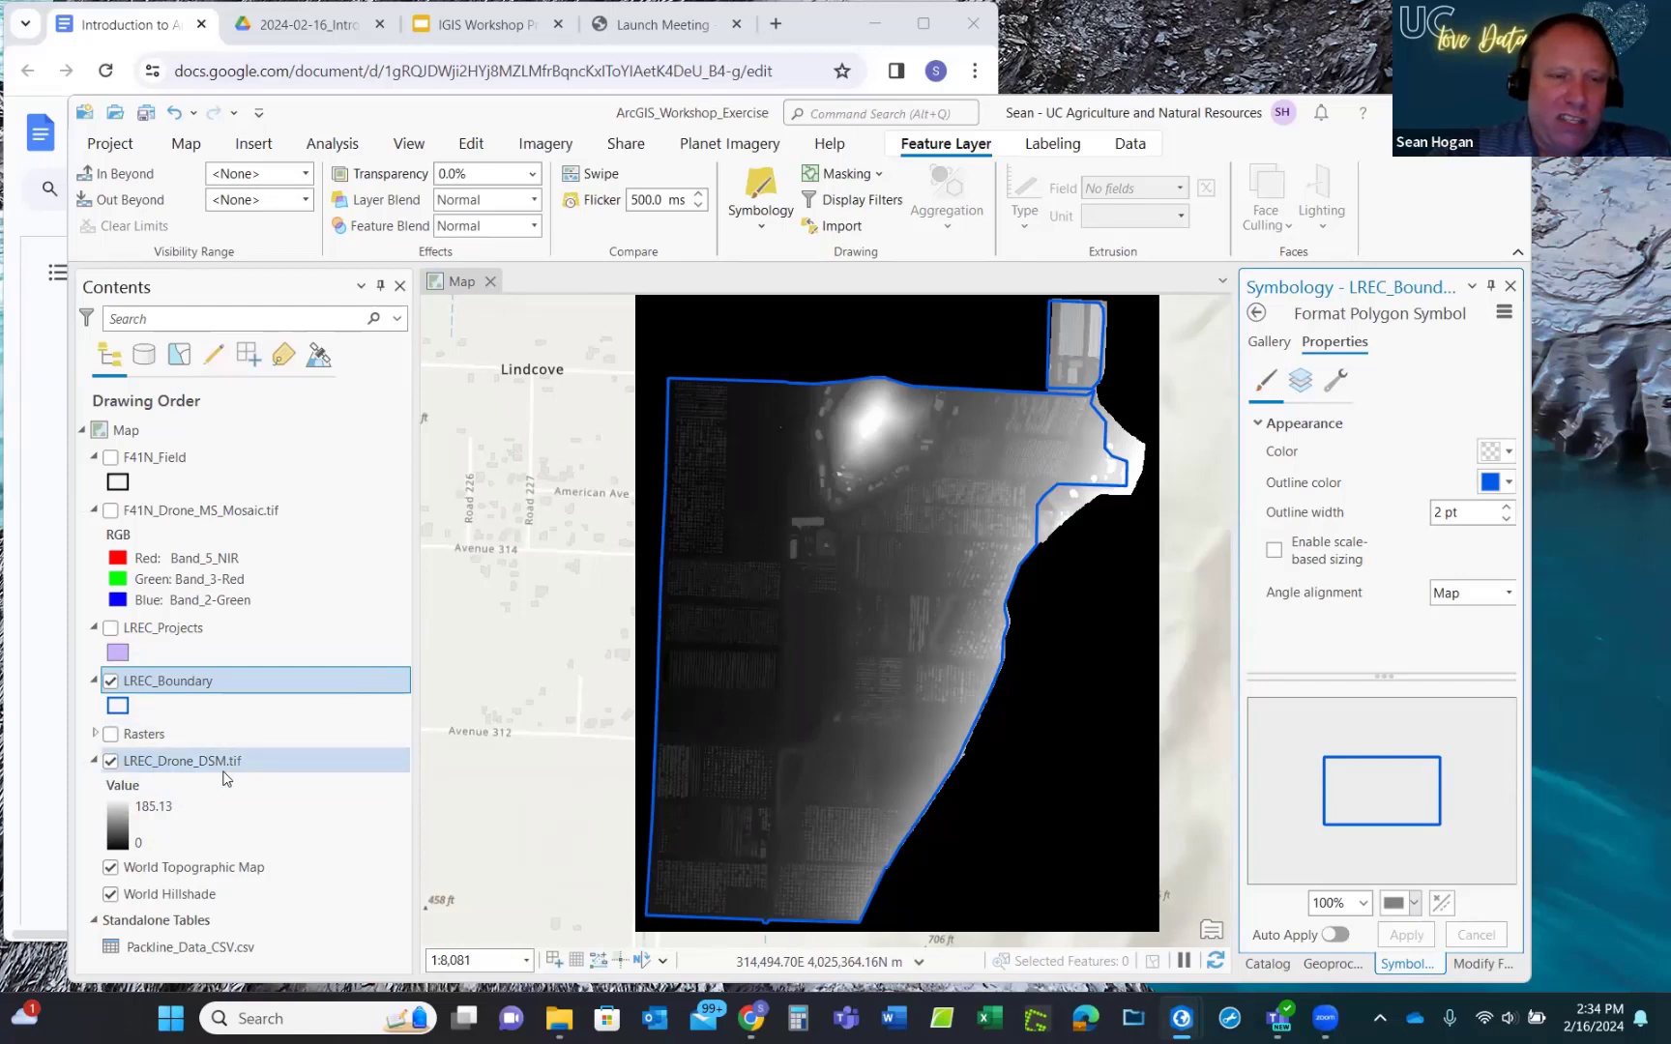
# Set the color scheme of LREC_Drone_DSM.tif to the elevation ramp running from pale cyan through green, orange and brown to white.
pyautogui.click(118, 816)
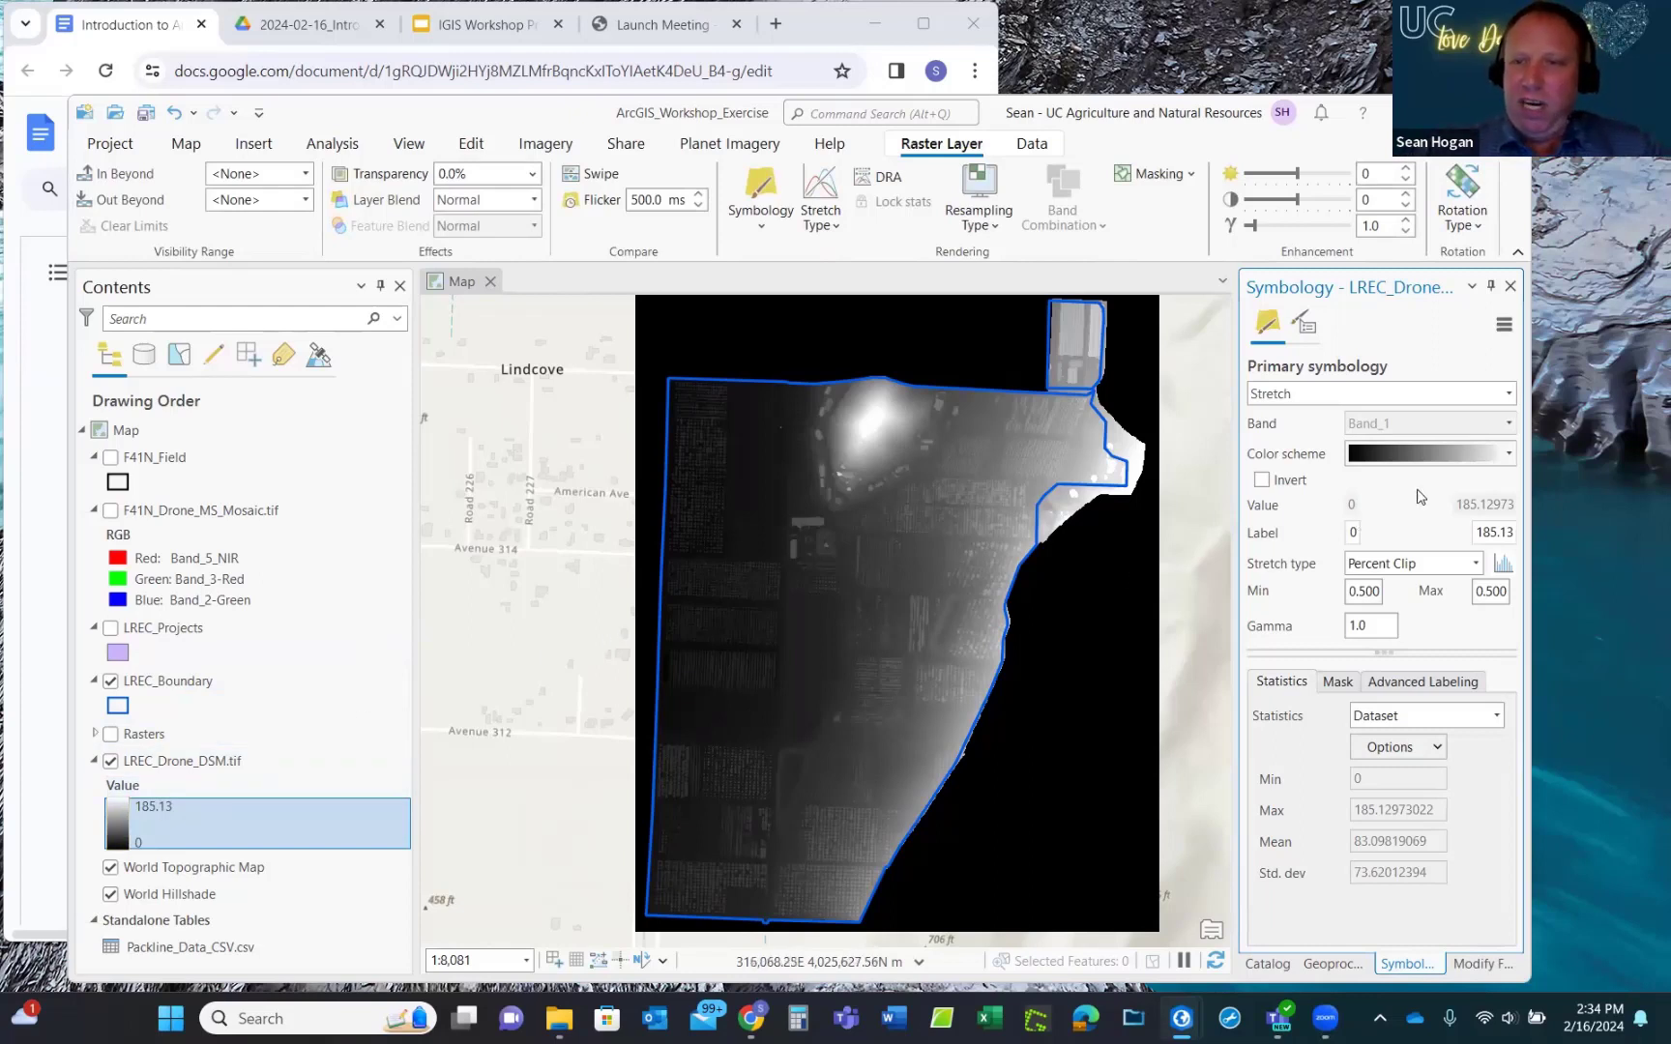
pyautogui.click(1511, 454)
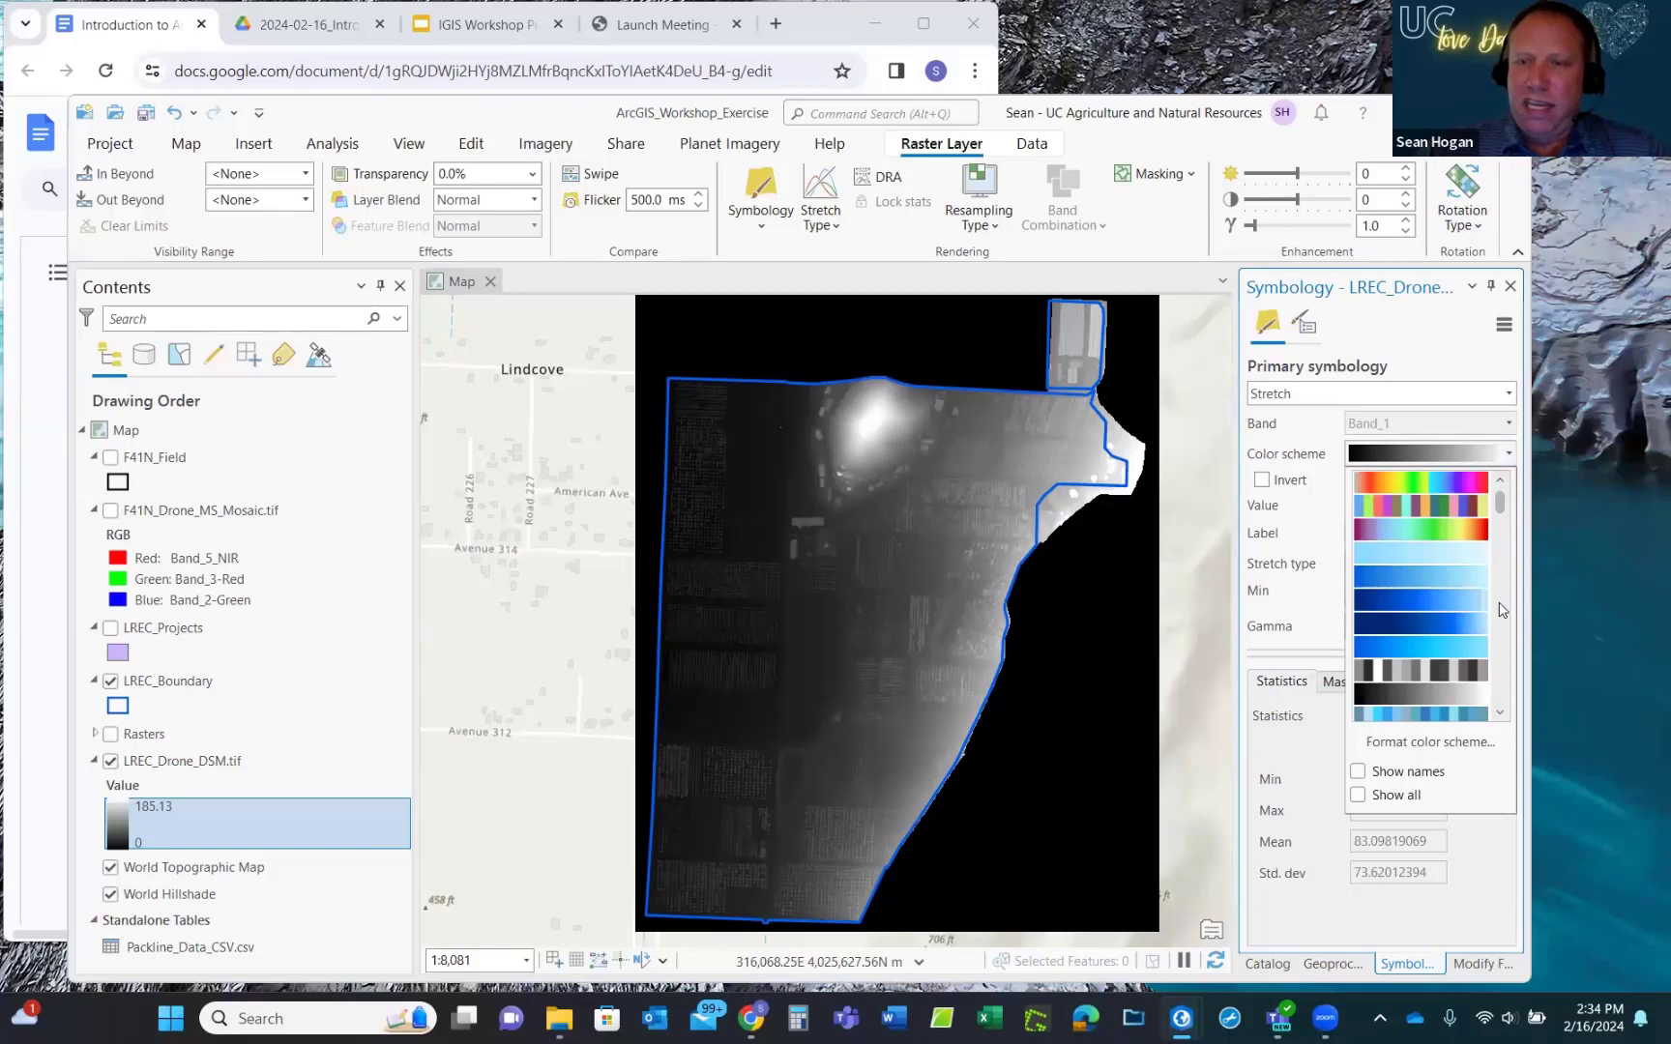
pyautogui.moveTo(1501, 503); pyautogui.dragTo(1505, 537)
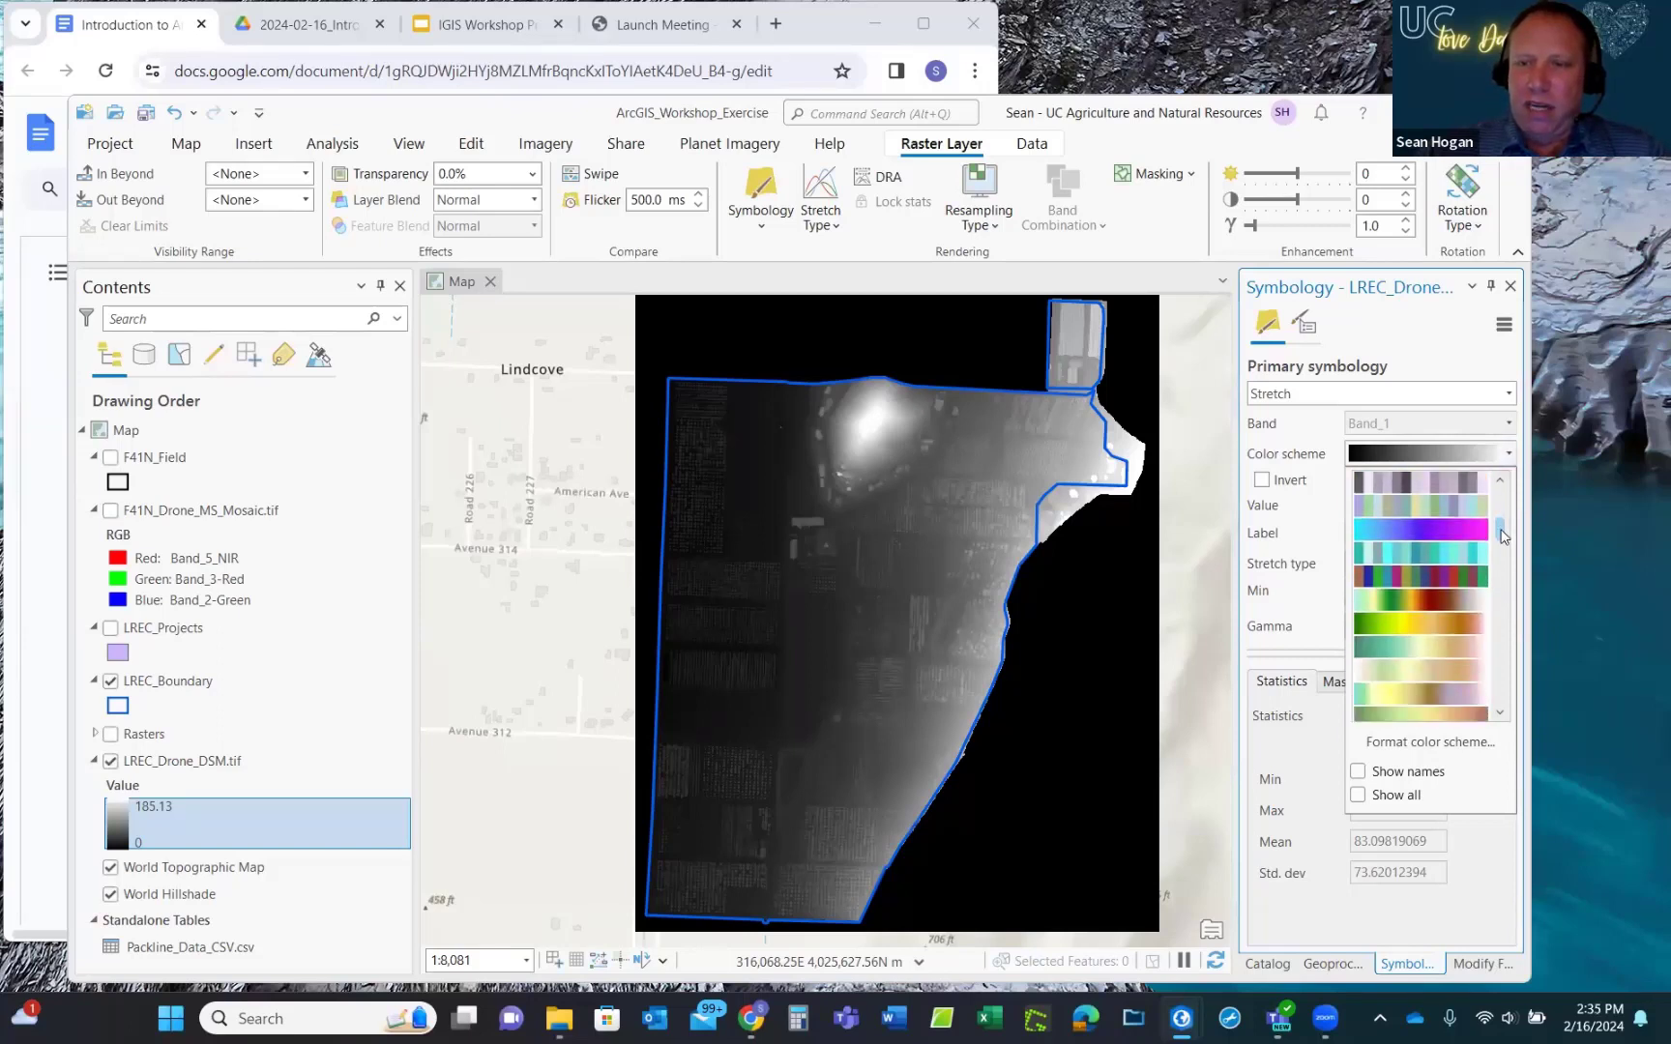
pyautogui.click(1436, 607)
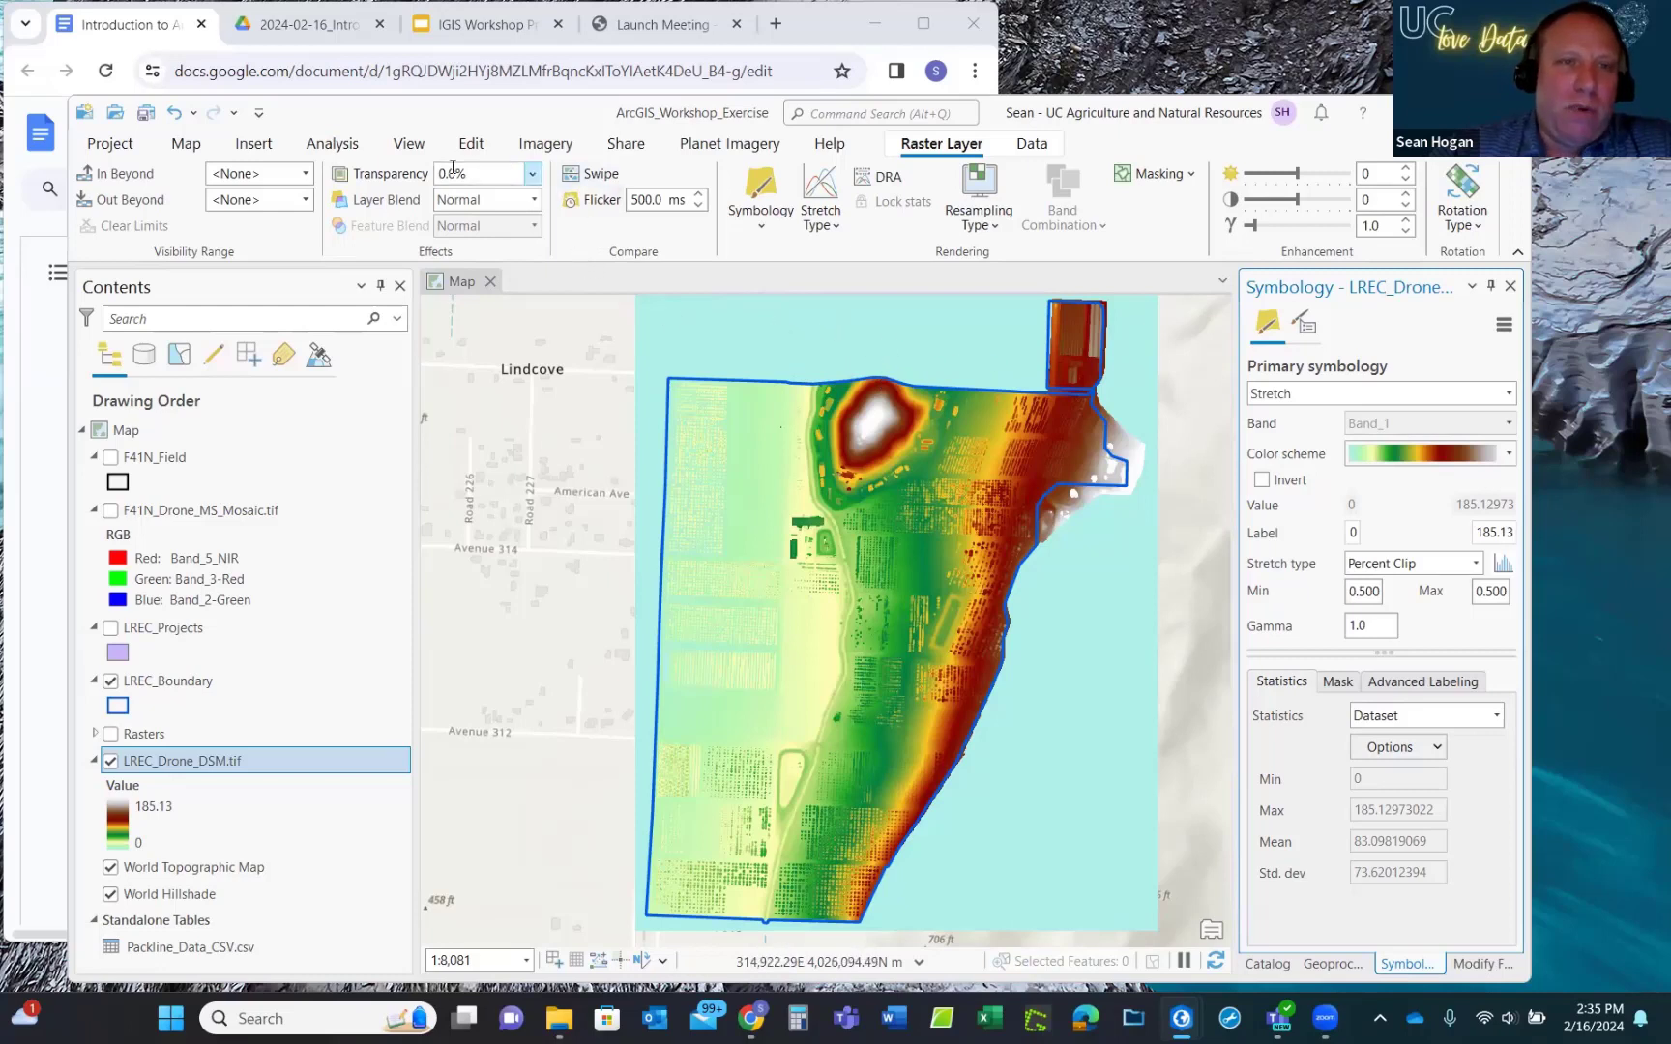
pyautogui.click(187, 144)
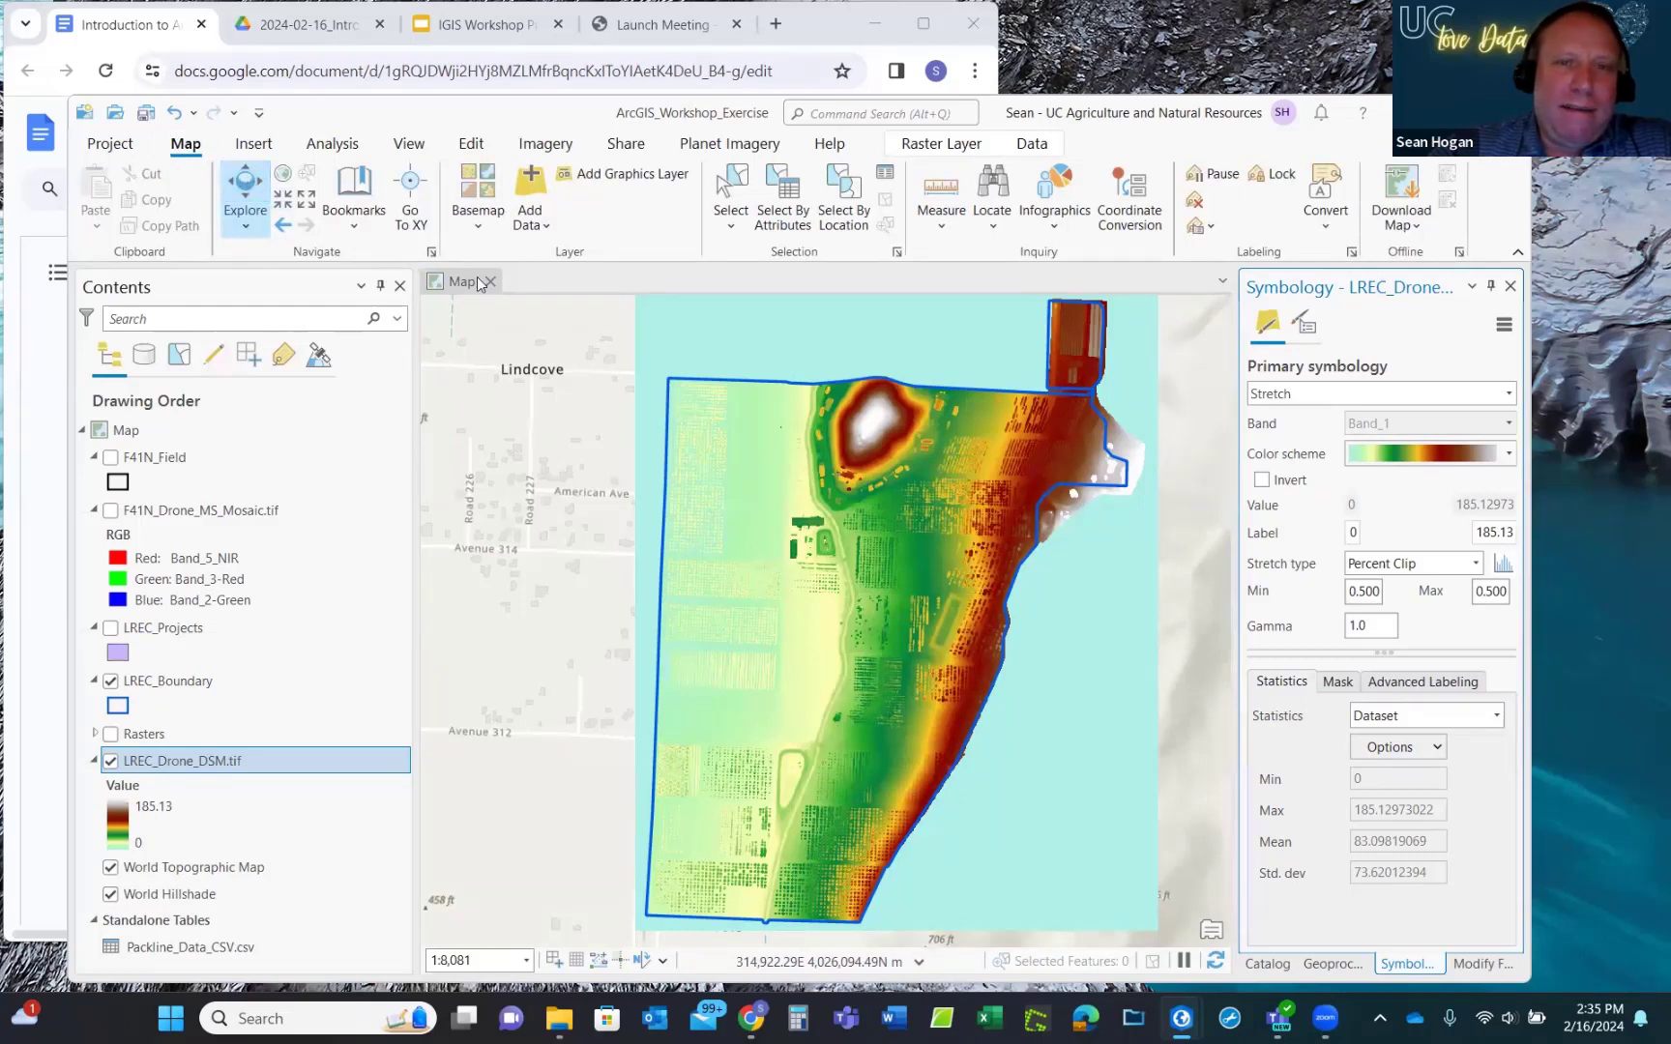
# Inspect the pop-up details at spots outside the LREC boundary and at one spot inside it.
pyautogui.click(790, 346)
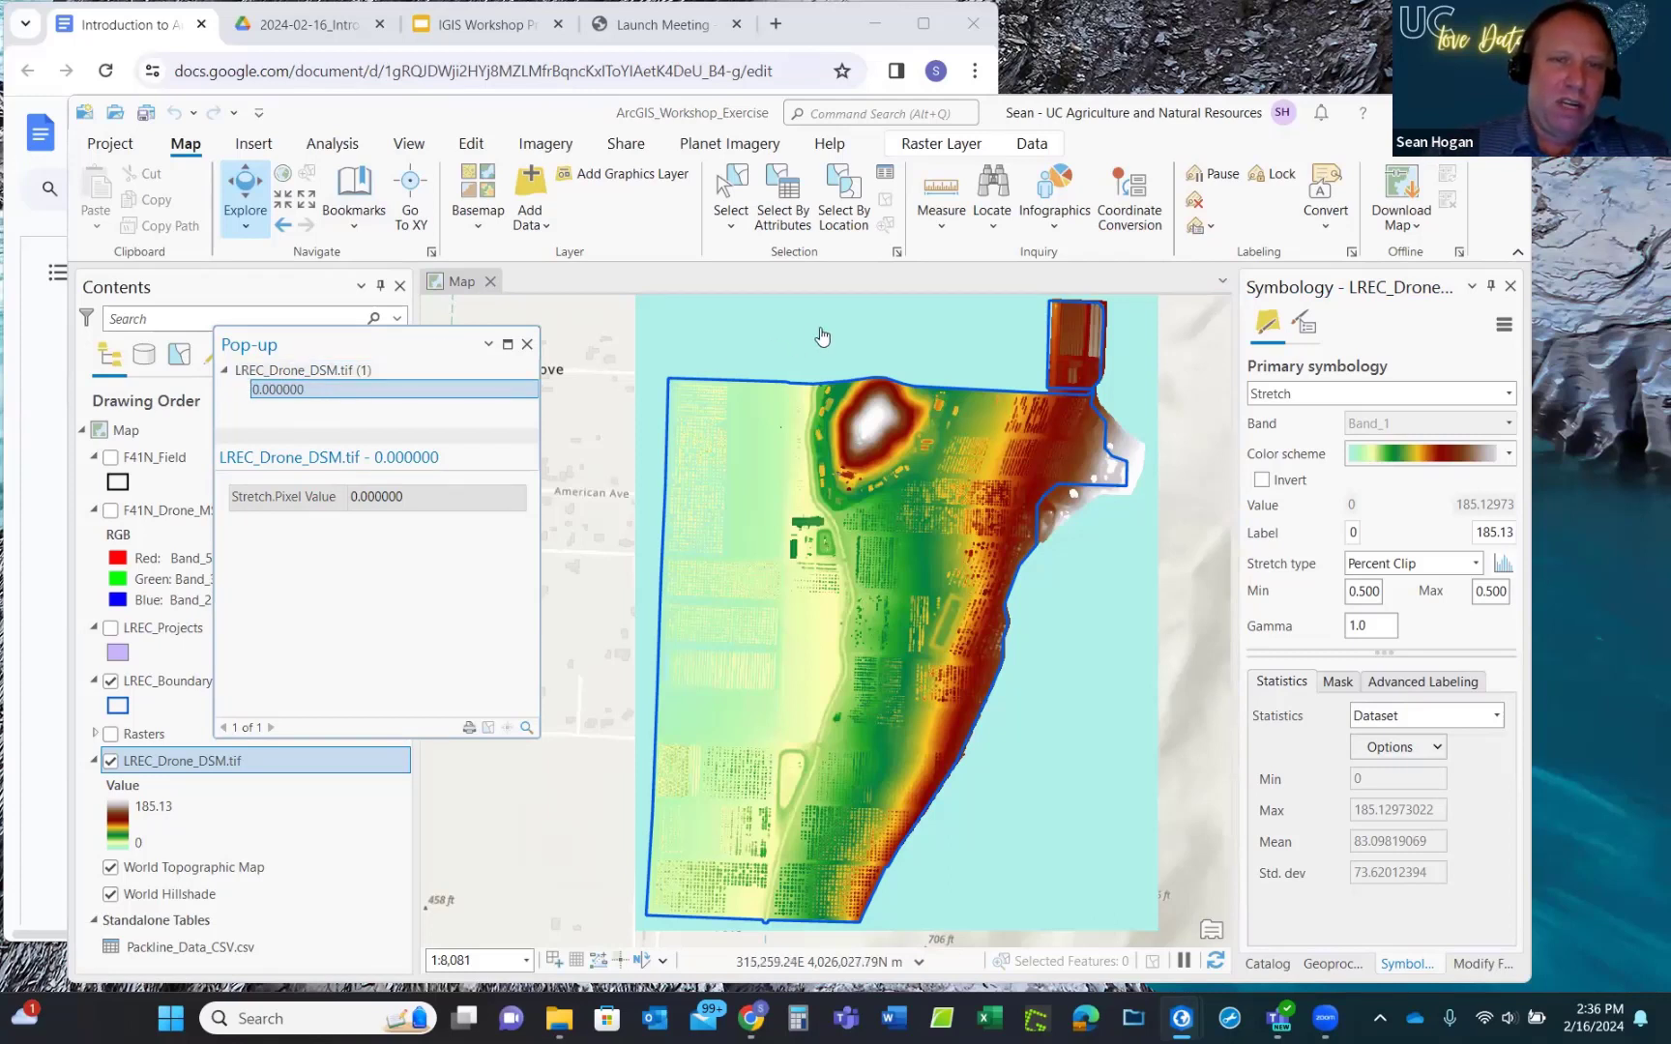
pyautogui.click(772, 465)
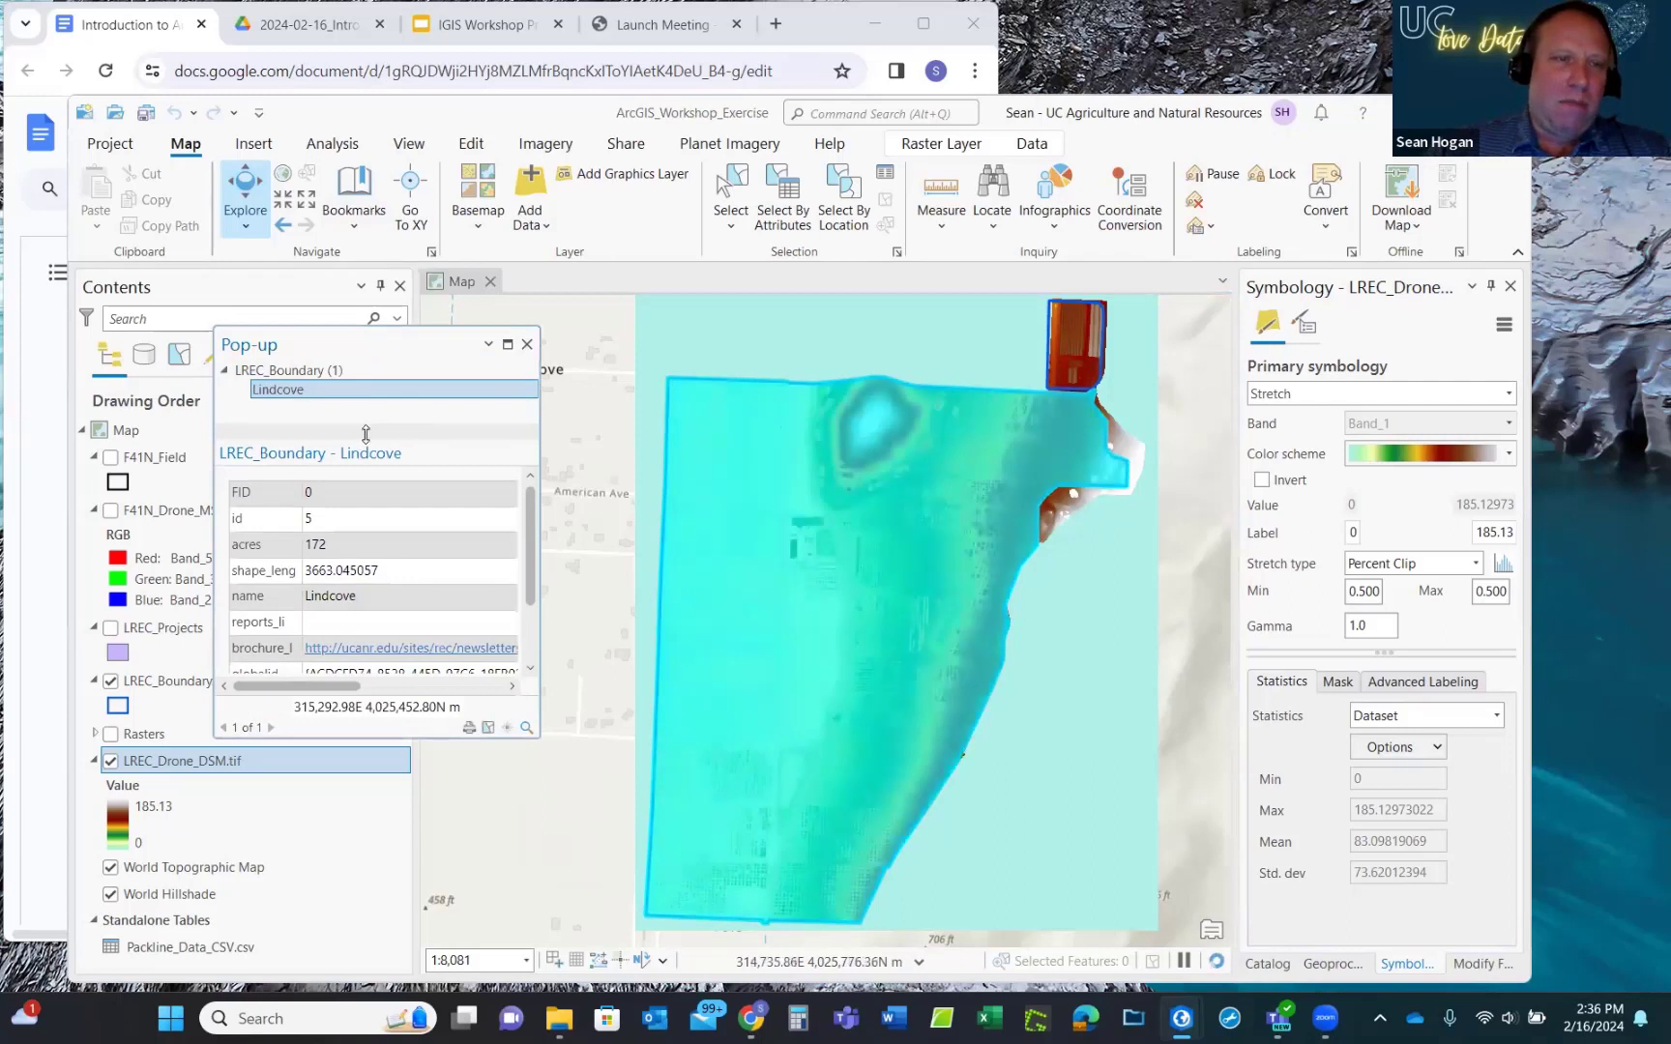
pyautogui.click(527, 346)
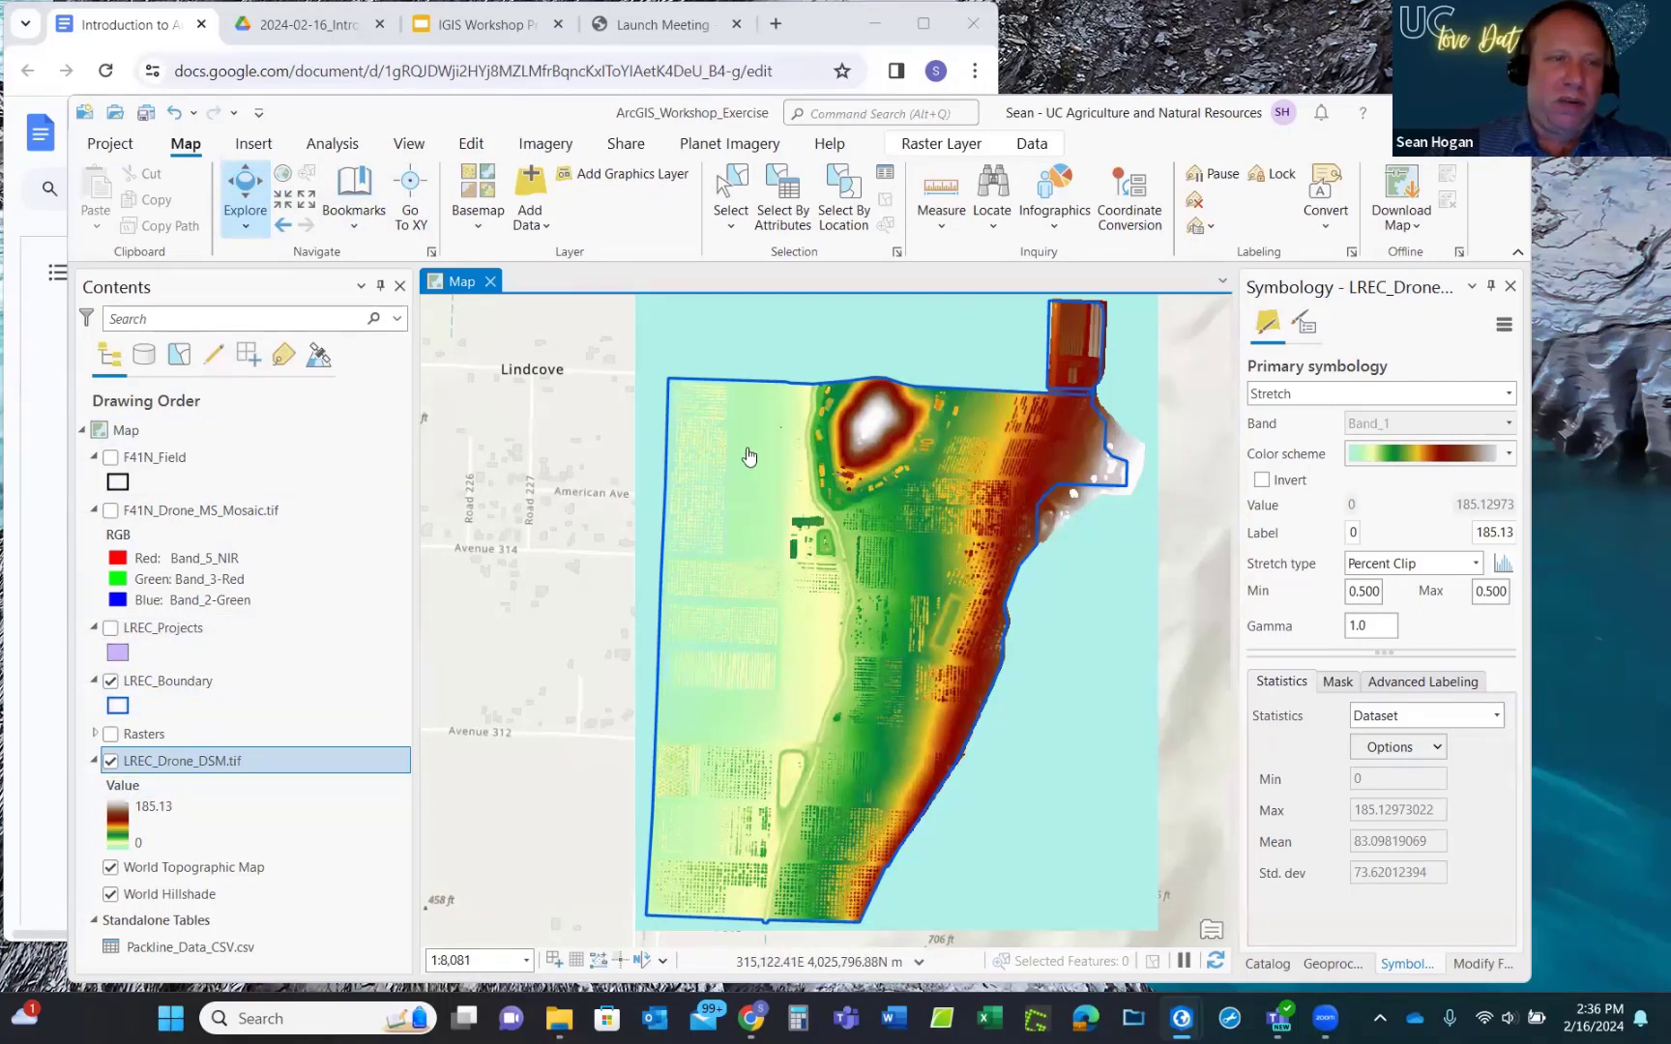
pyautogui.click(840, 344)
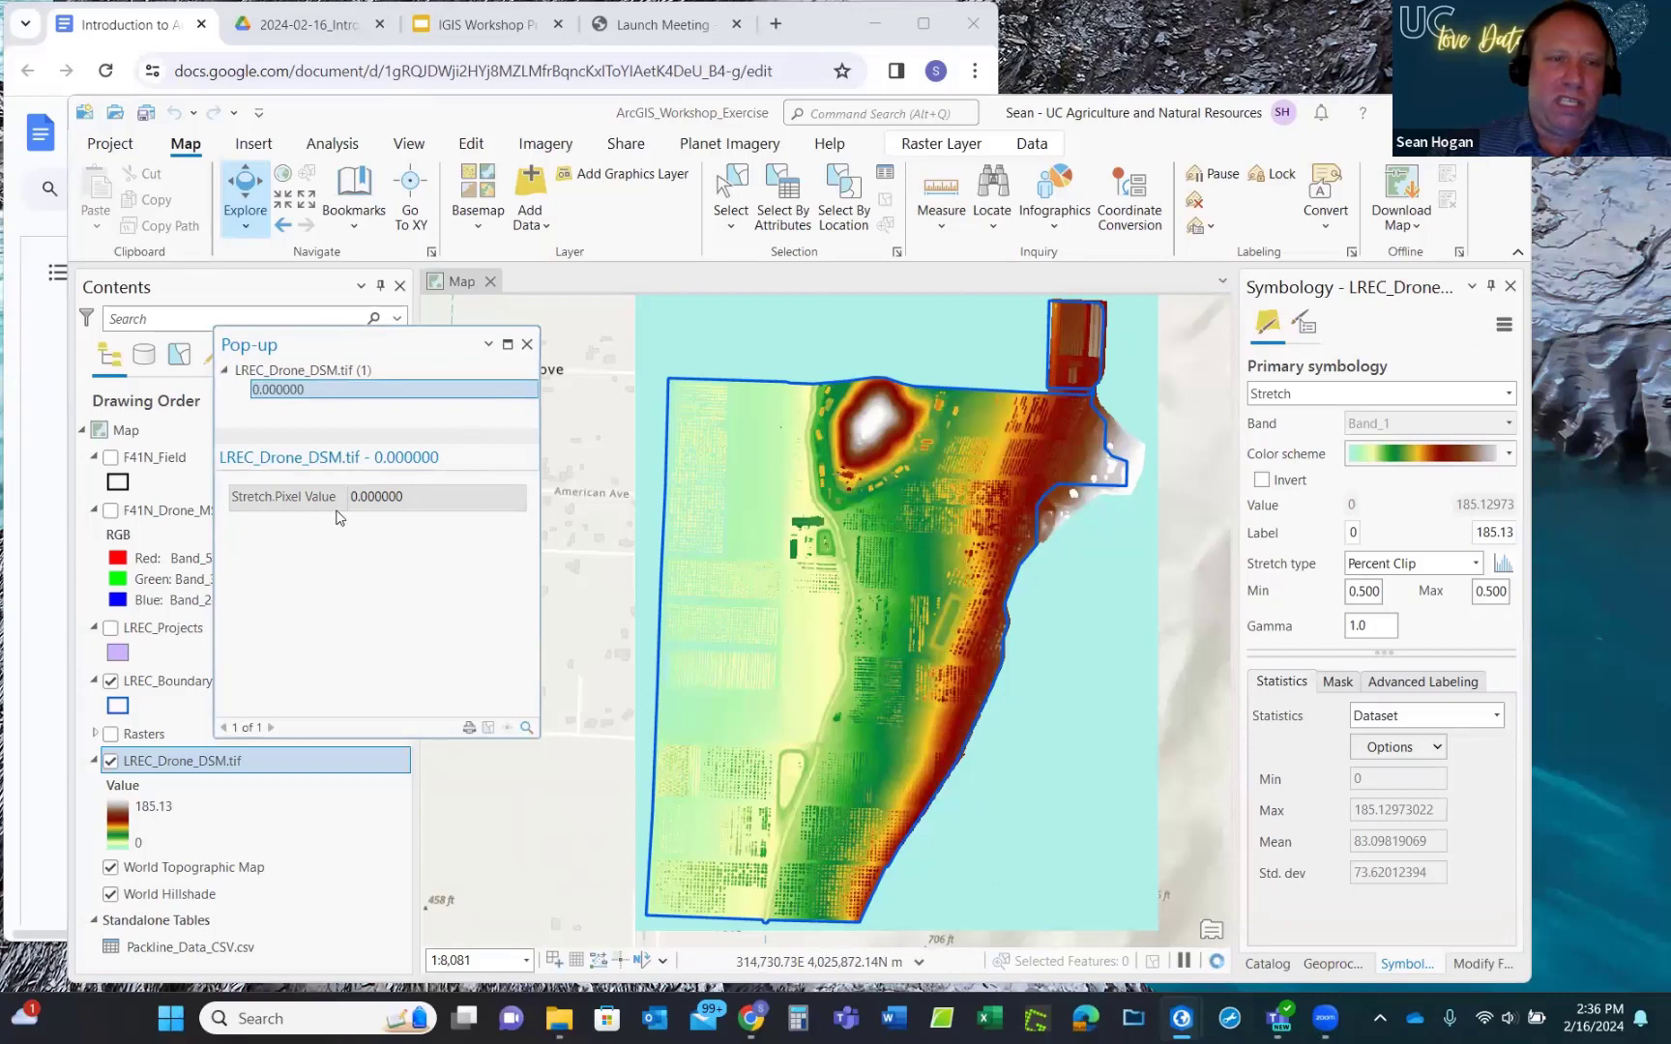
pyautogui.click(527, 344)
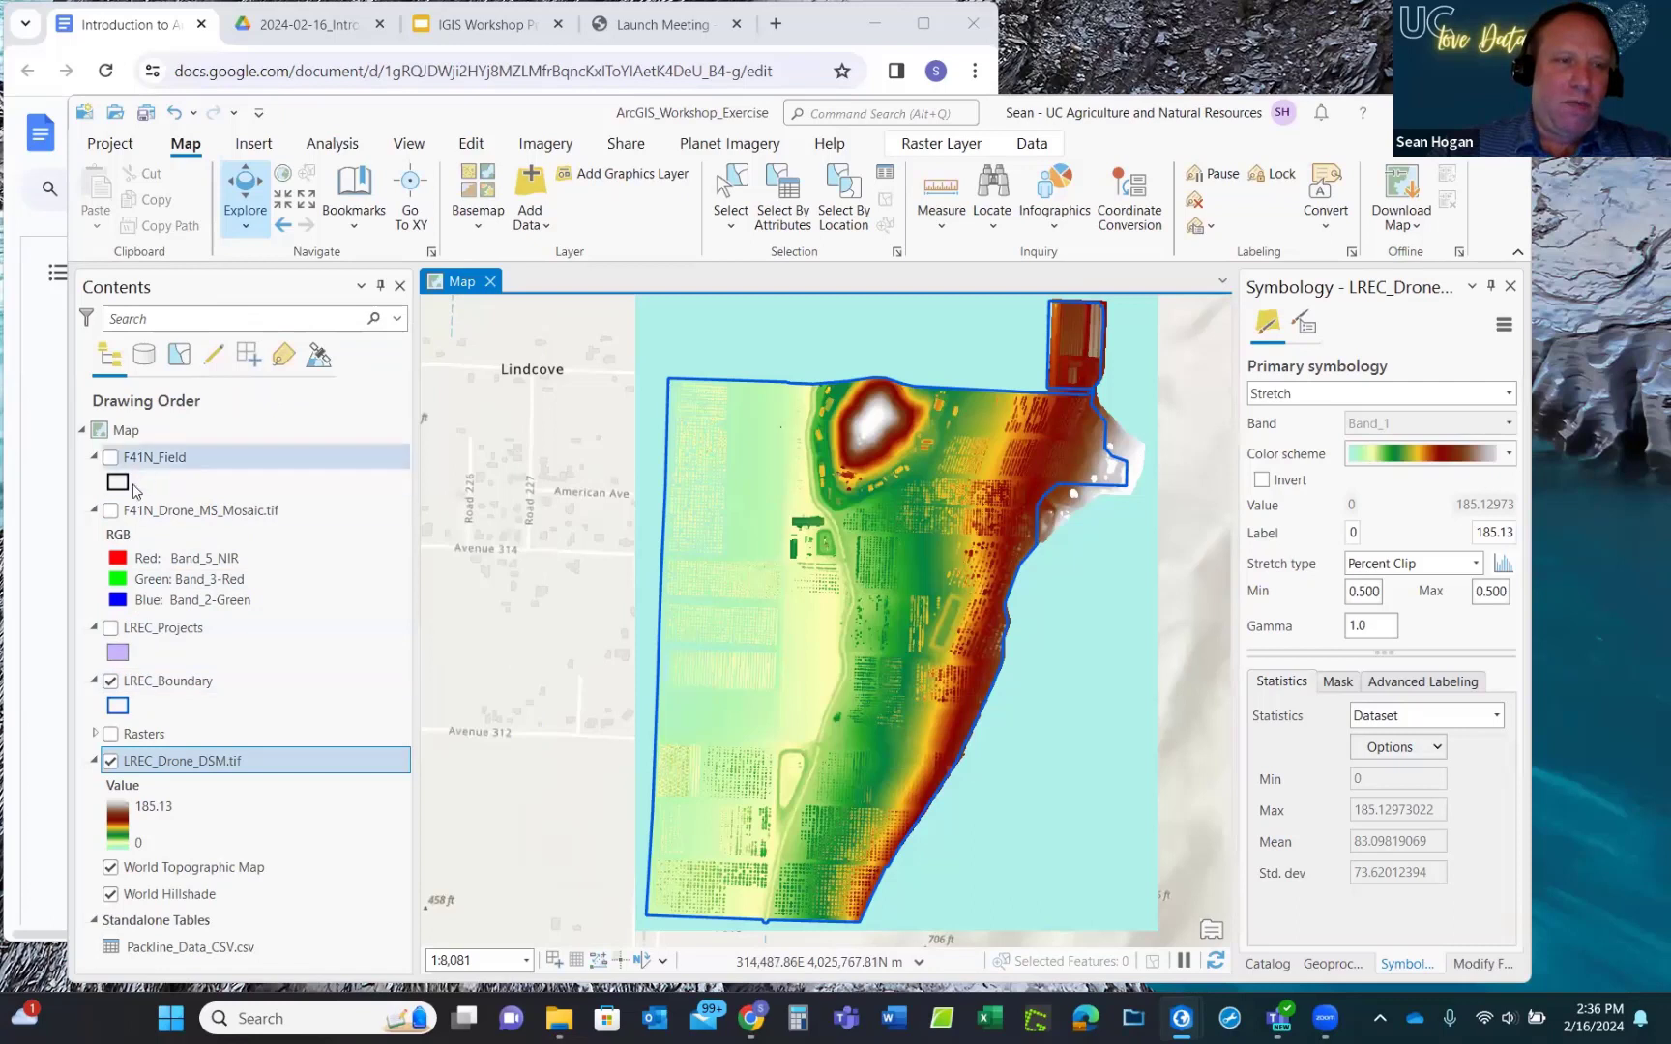
# Switch off LREC_Boundary and check LREC_Drone_DSM.tif pixel values mid-site, on the hill and in the blank background.
pyautogui.click(111, 683)
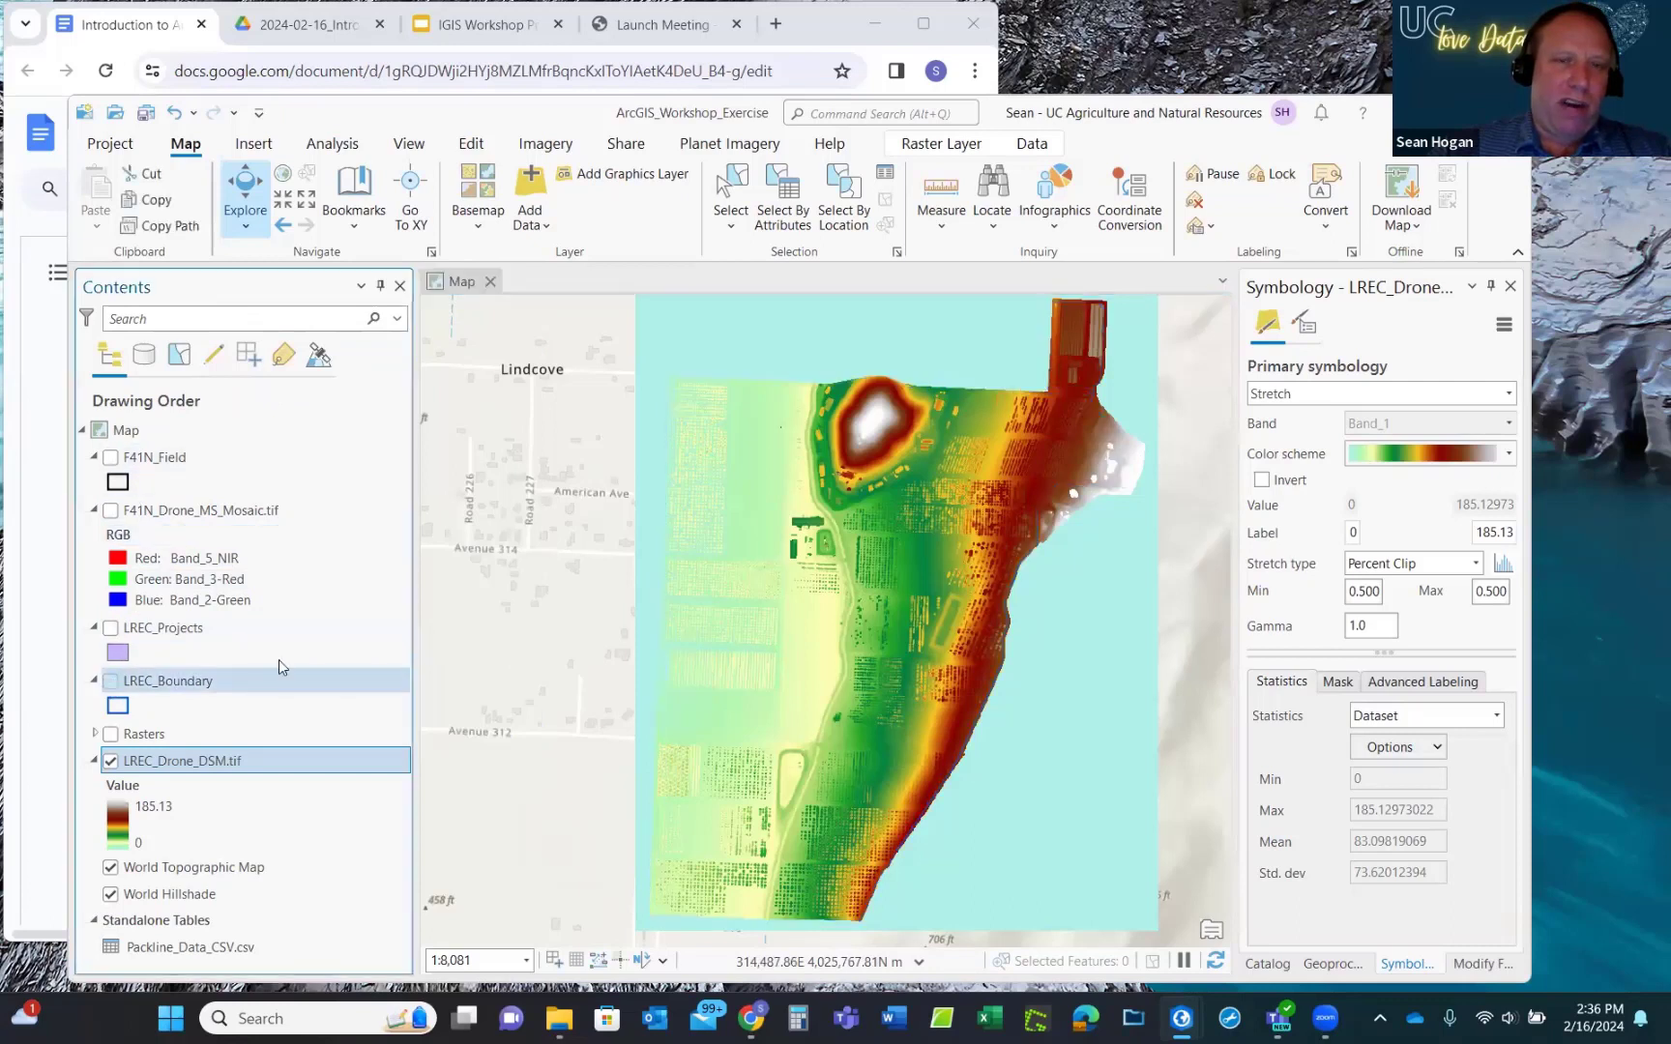
pyautogui.click(830, 553)
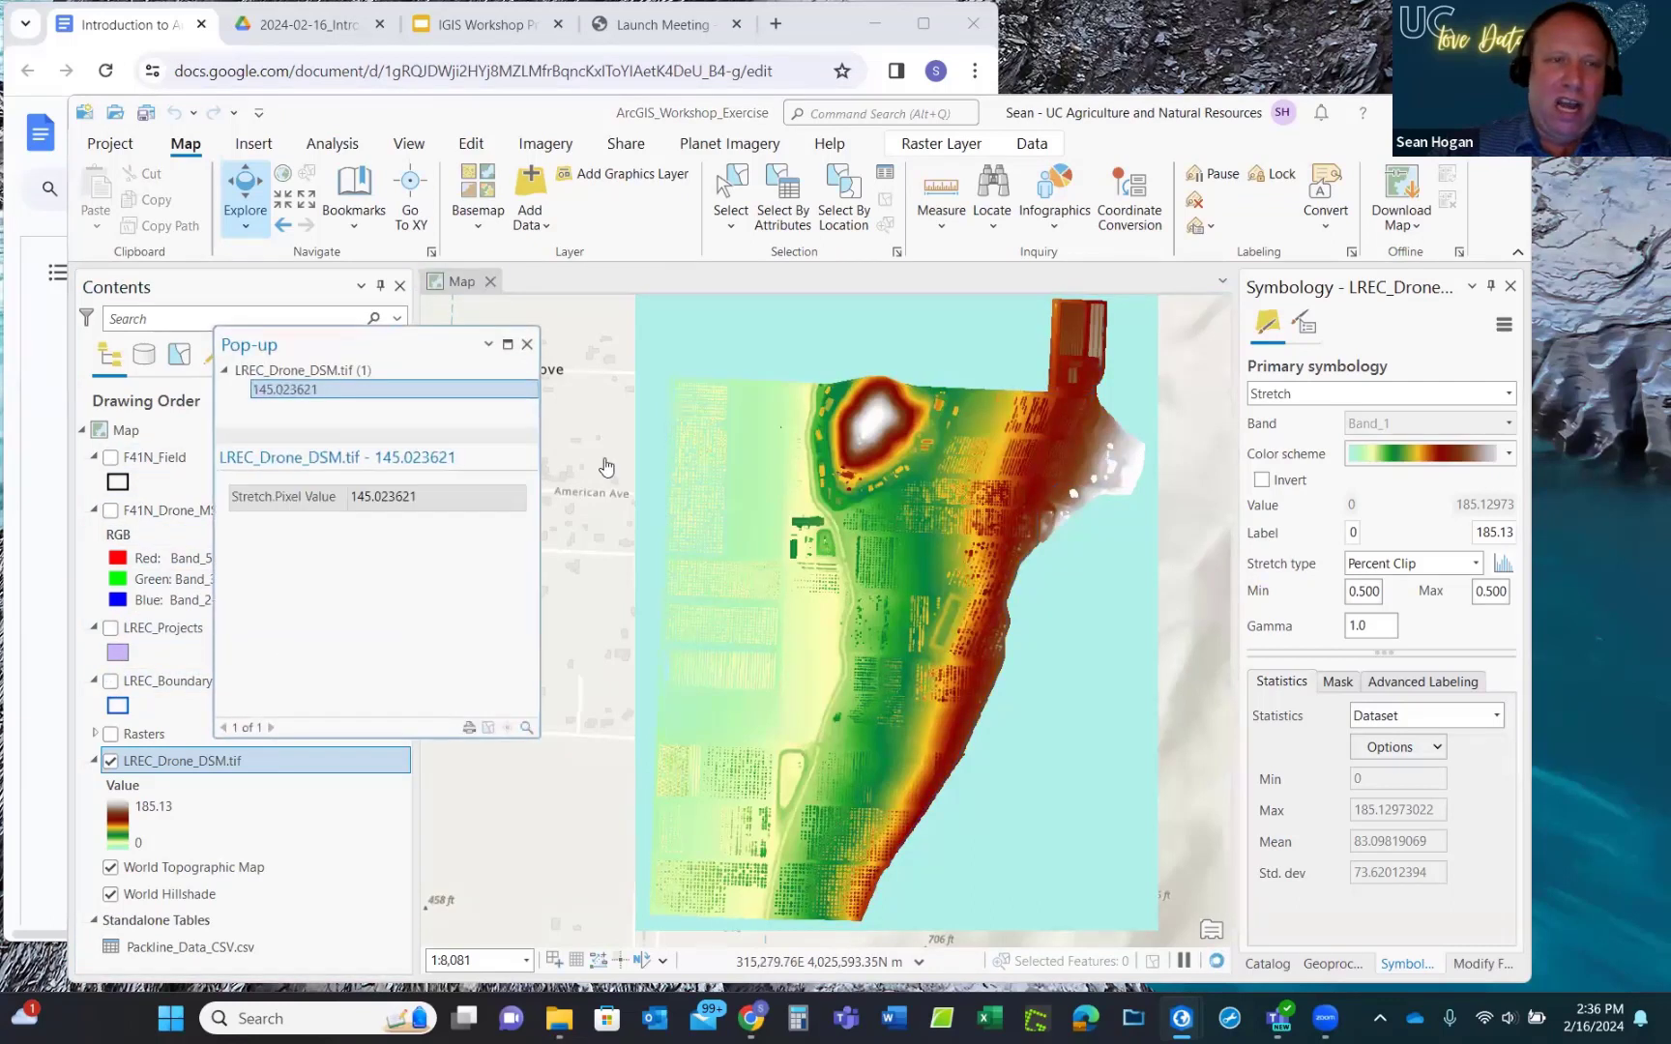
pyautogui.click(874, 426)
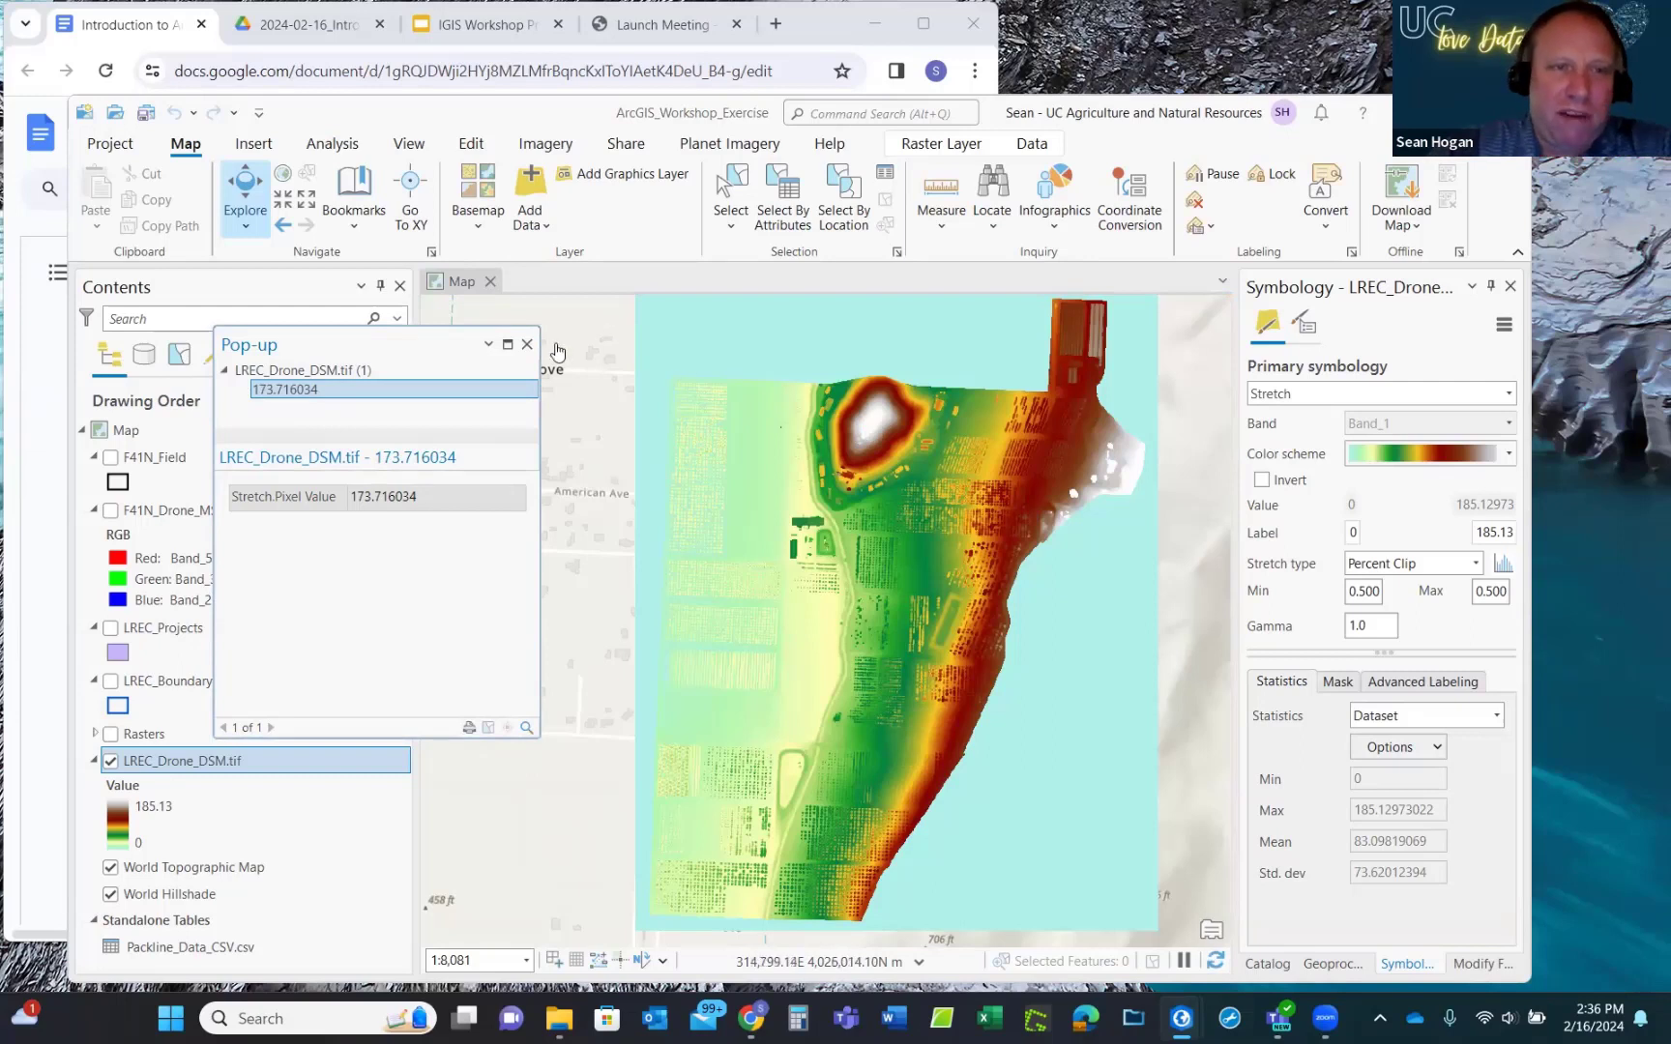
pyautogui.click(528, 344)
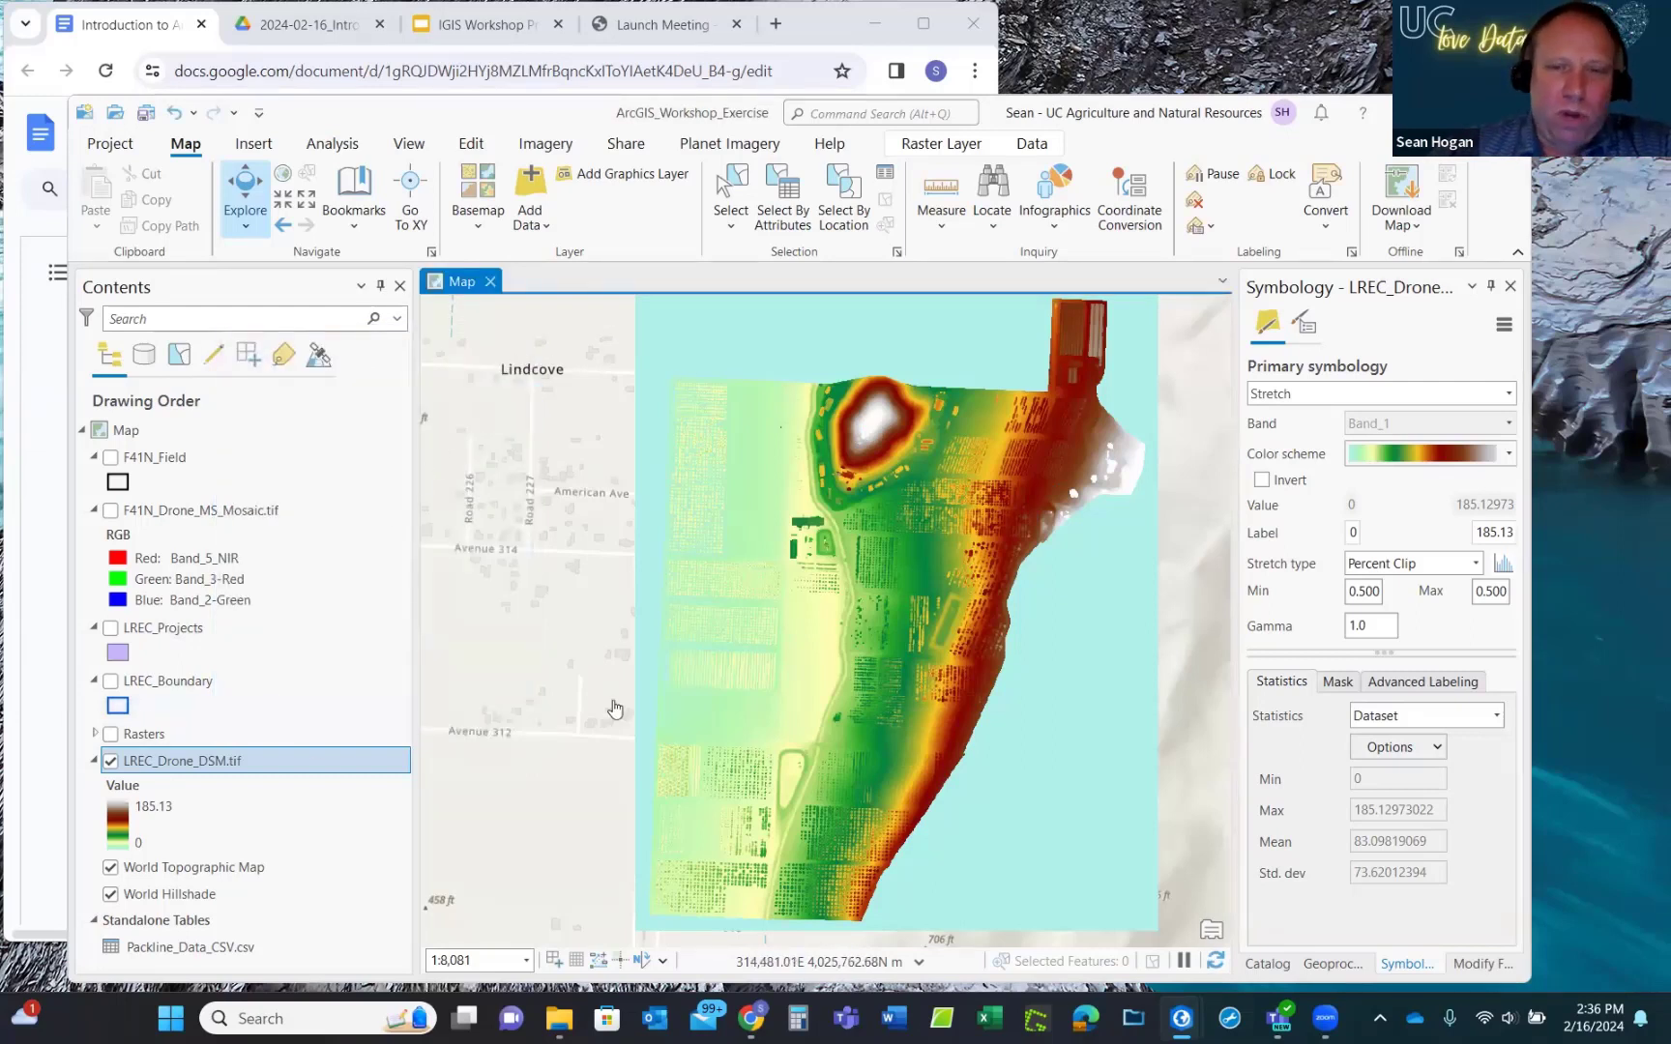
pyautogui.click(873, 338)
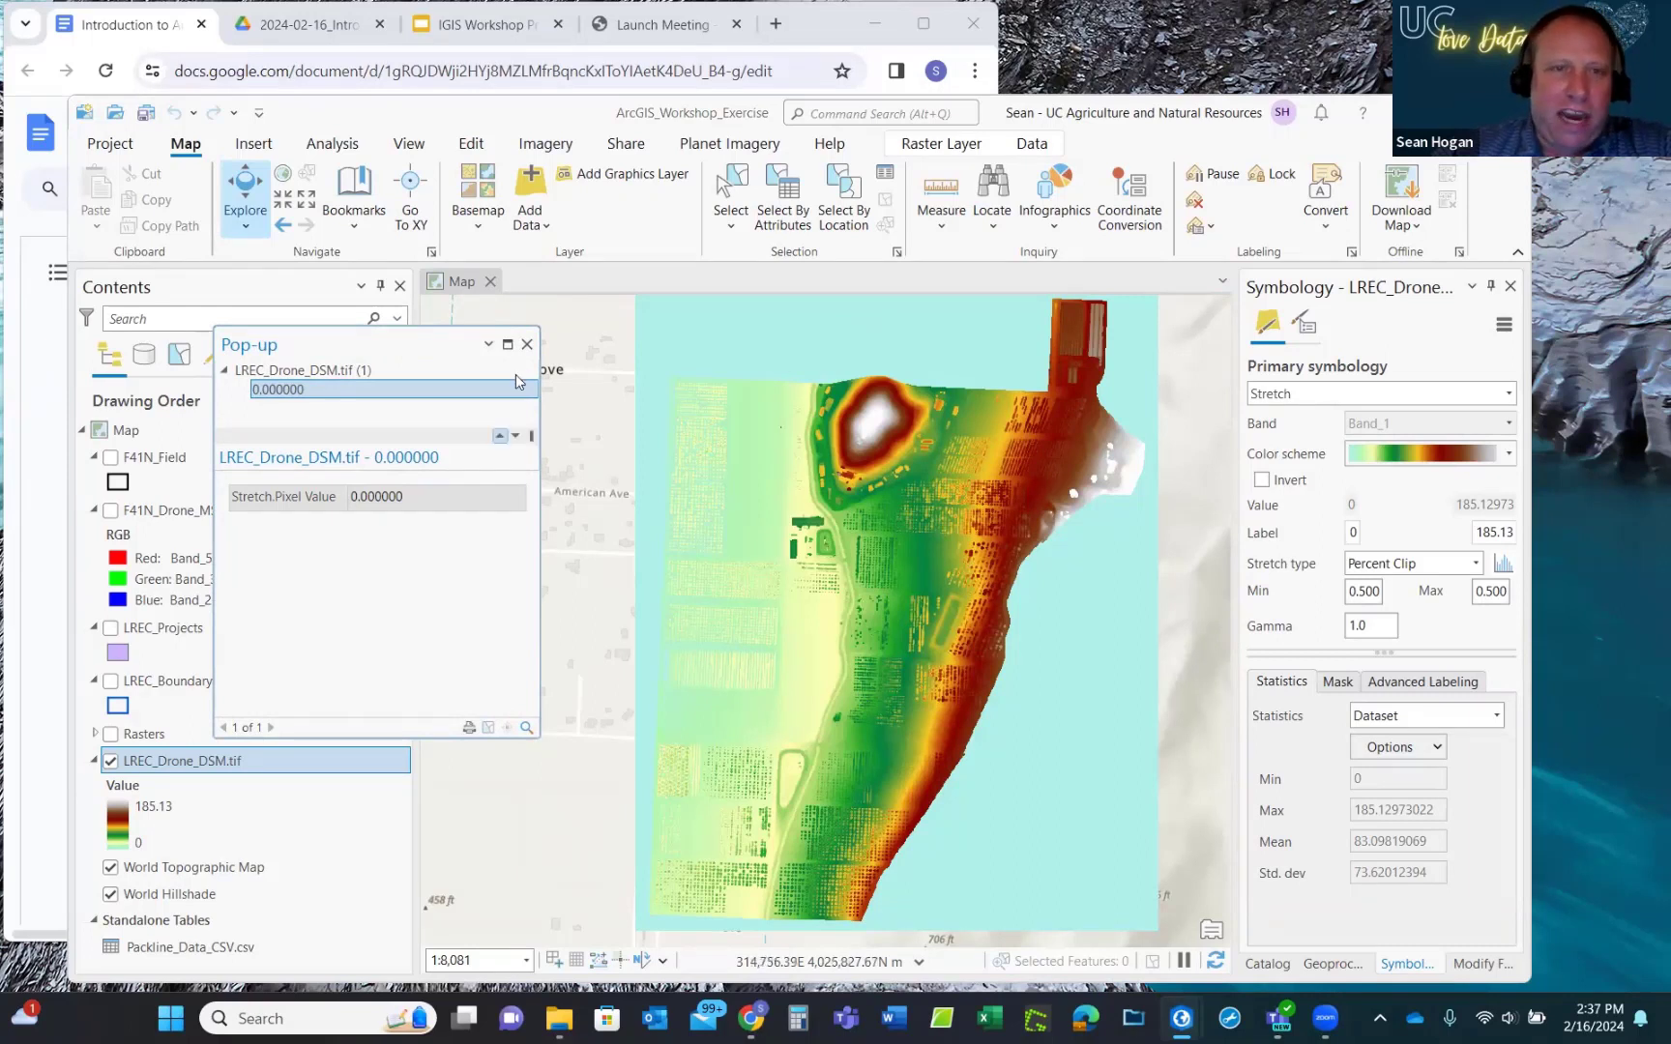
pyautogui.click(527, 344)
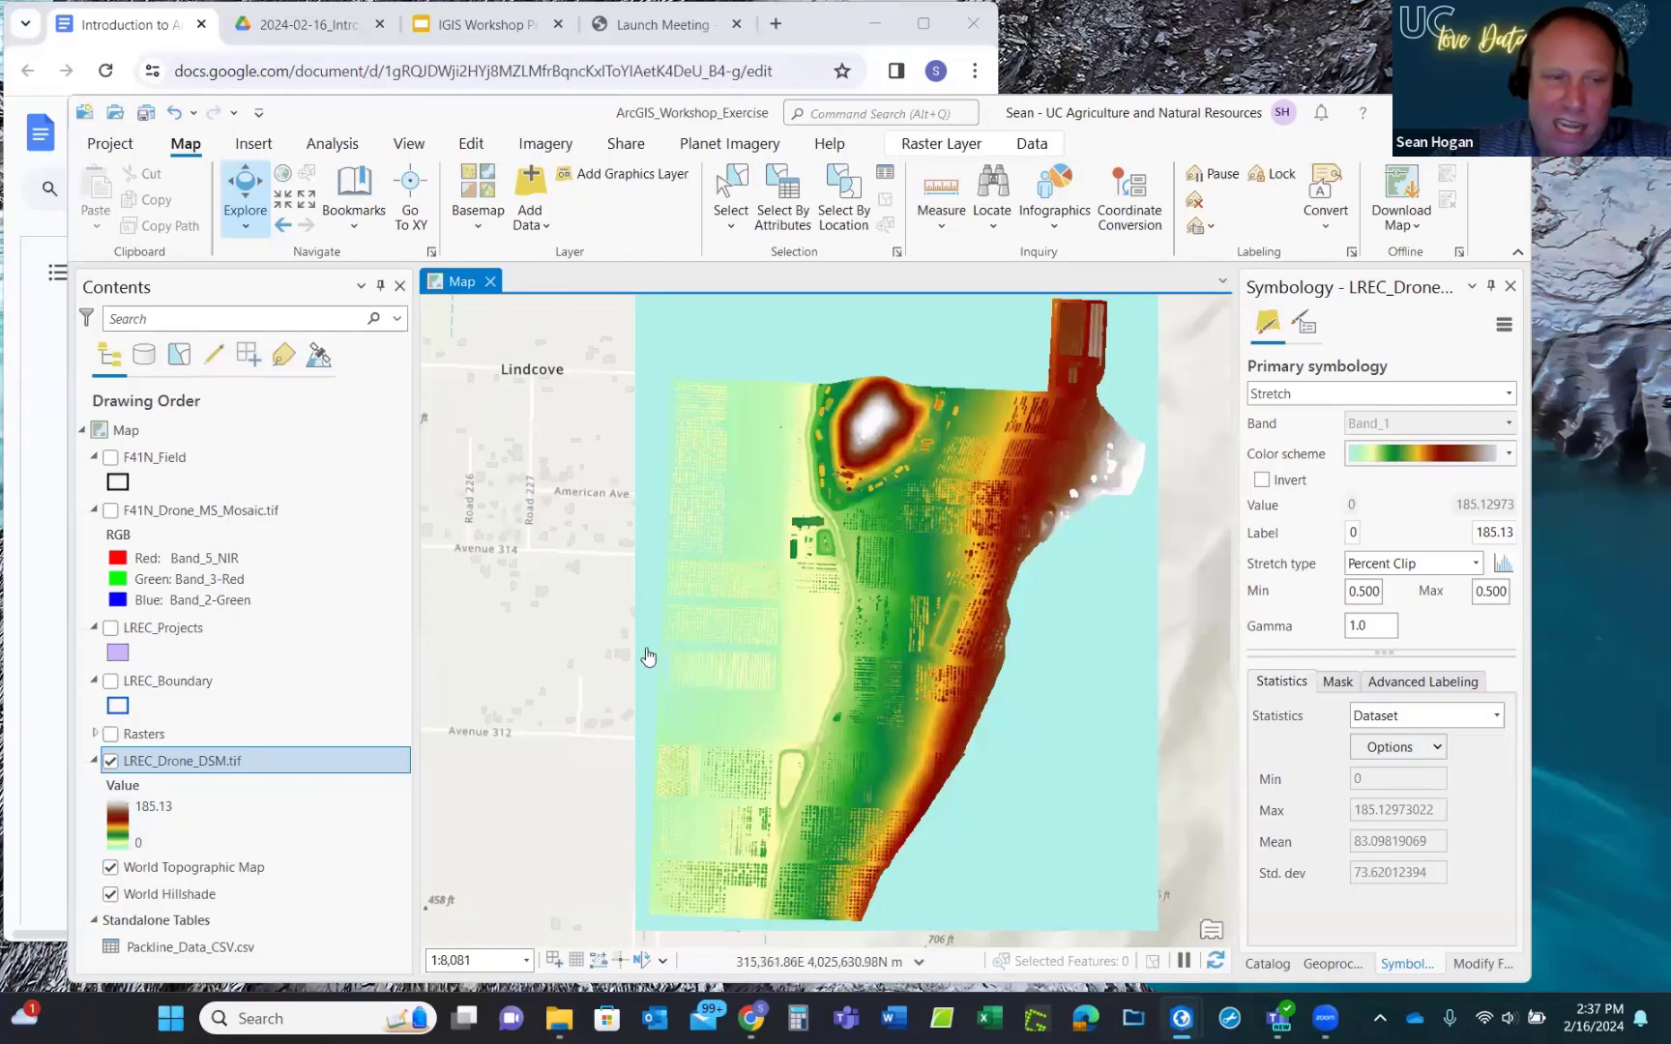
# Mask the background value 0 of LREC_Drone_DSM.tif with no color in its symbology.
pyautogui.click(114, 828)
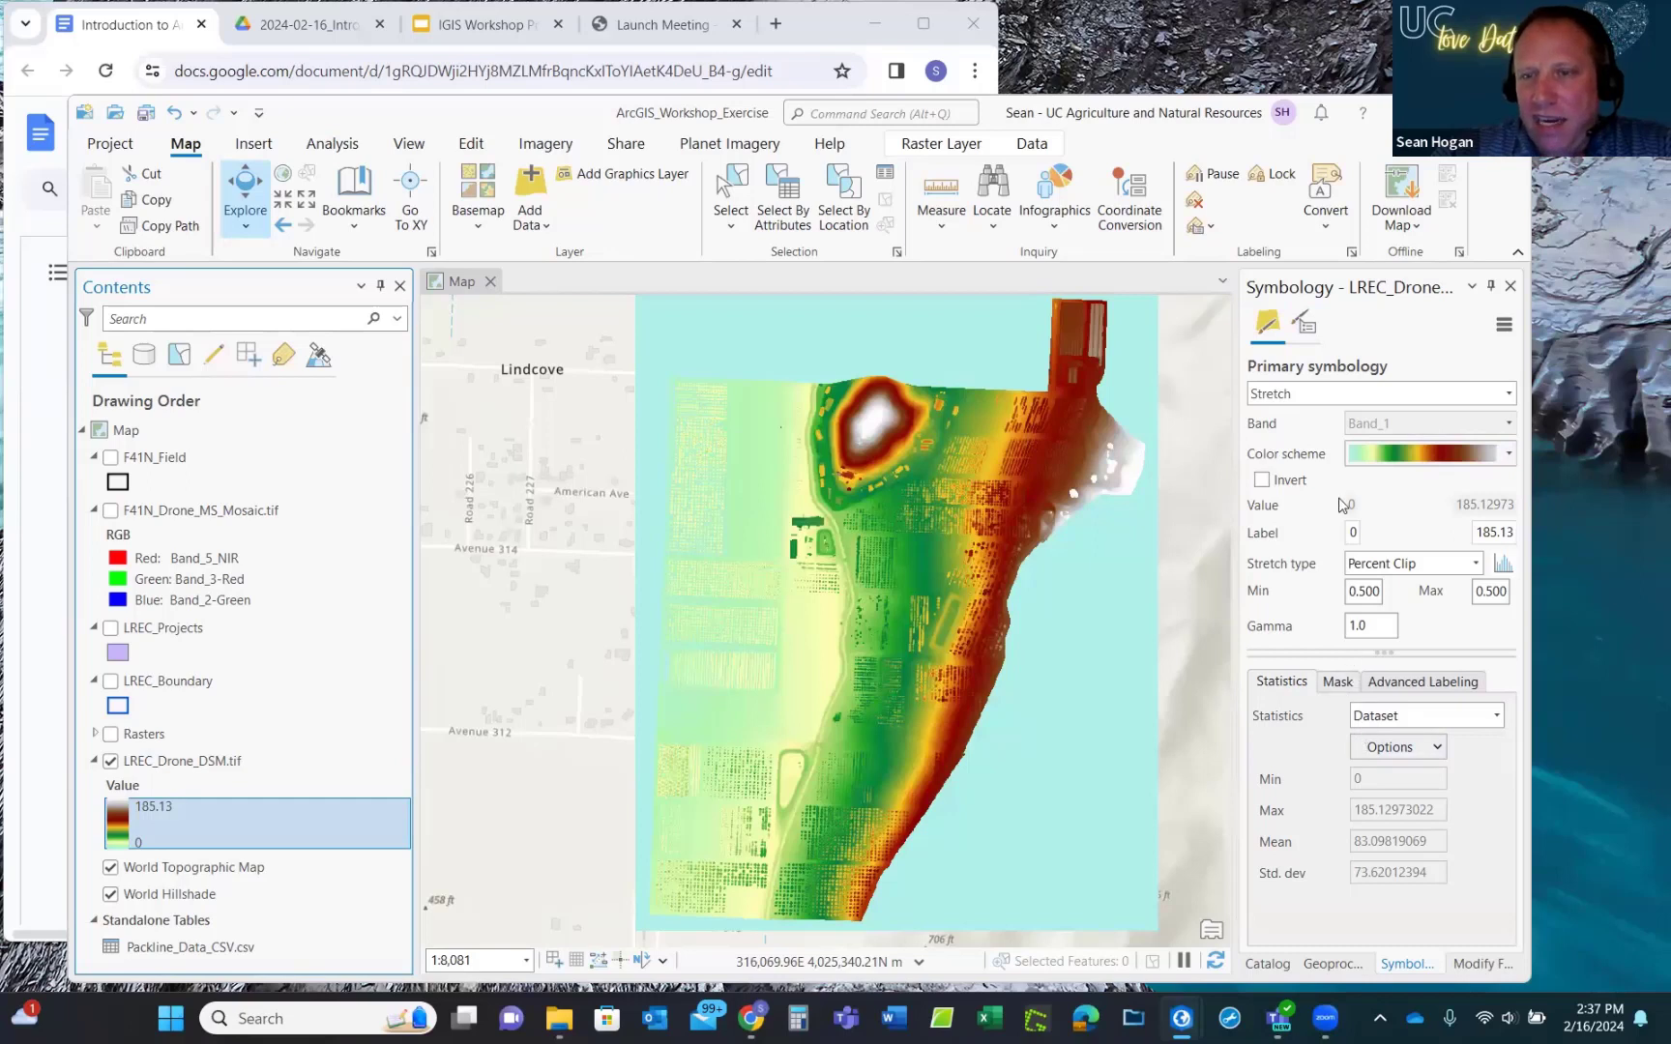
pyautogui.click(1337, 682)
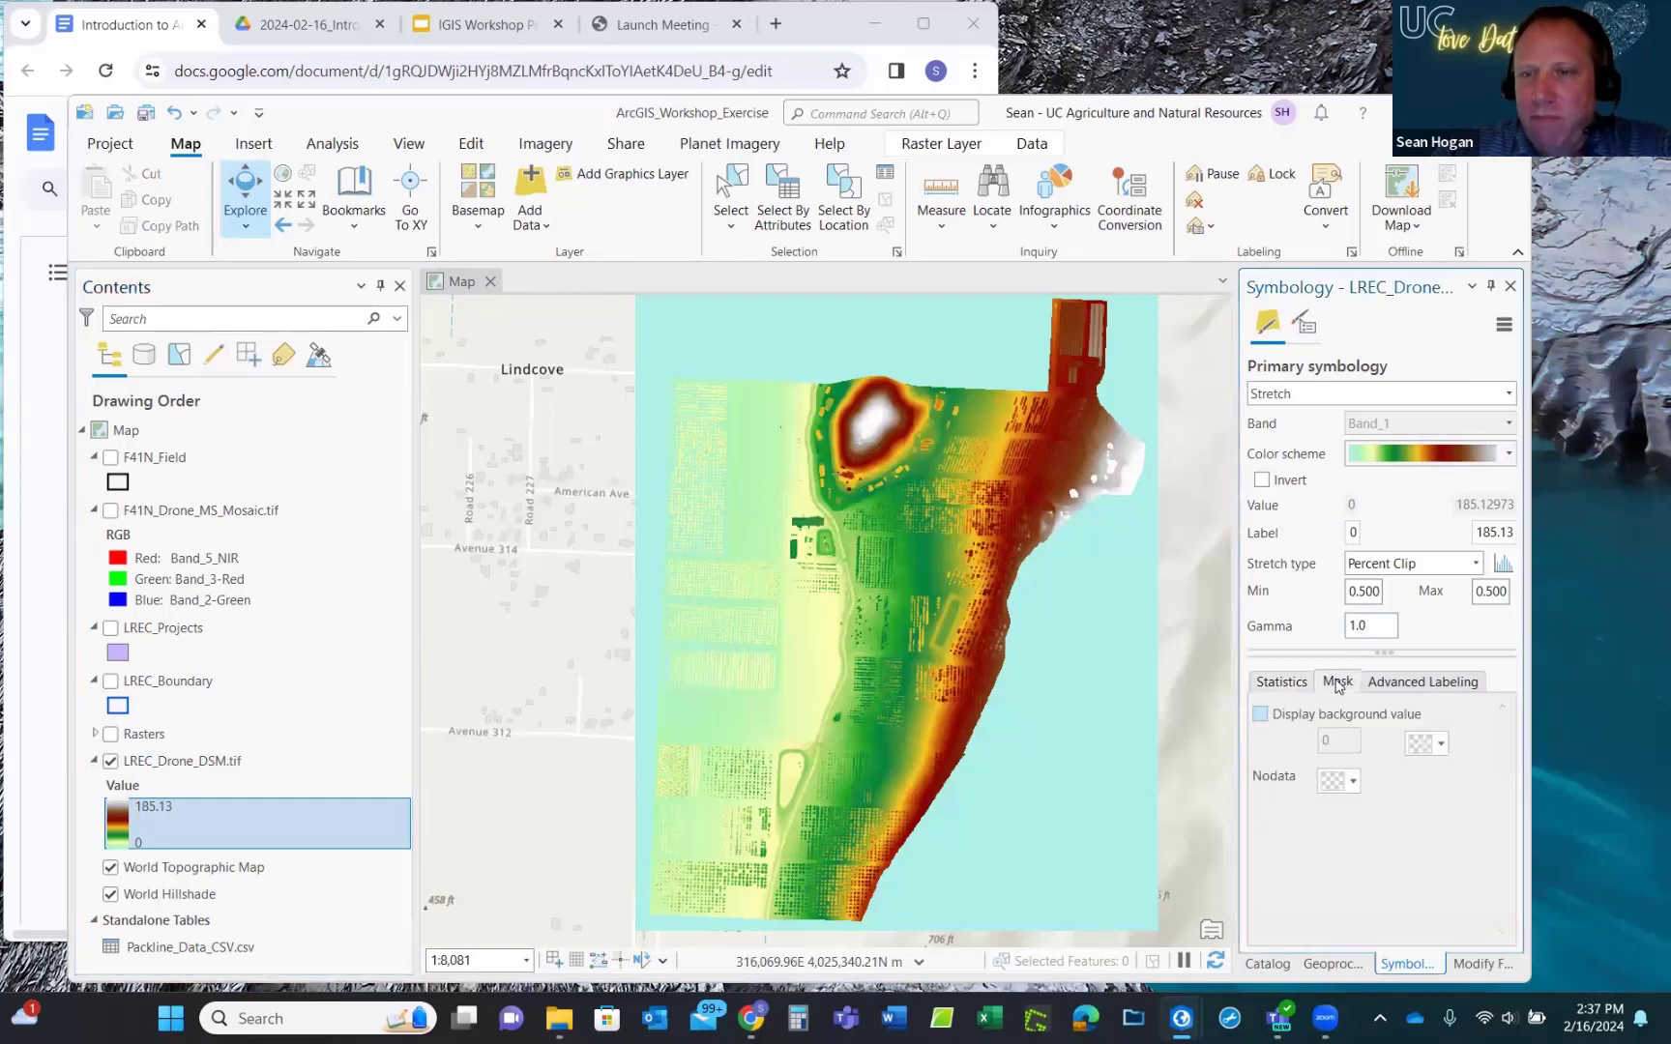
pyautogui.click(1260, 716)
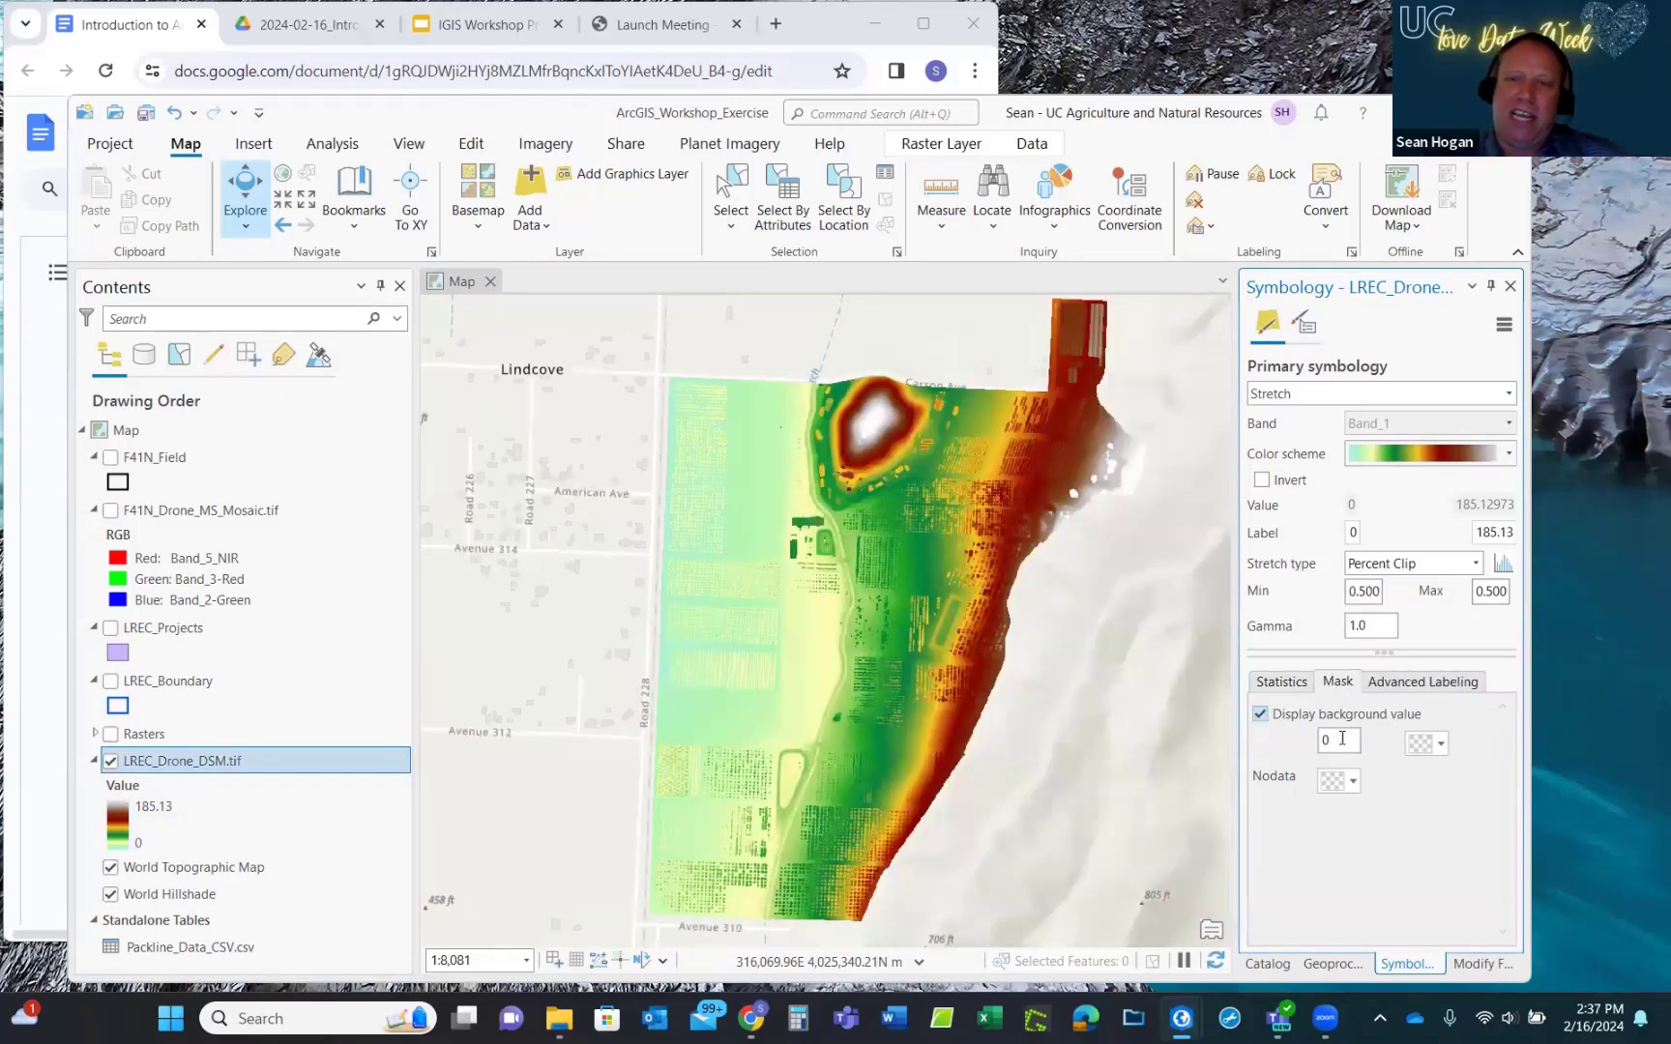
pyautogui.click(1439, 743)
pyautogui.click(1430, 861)
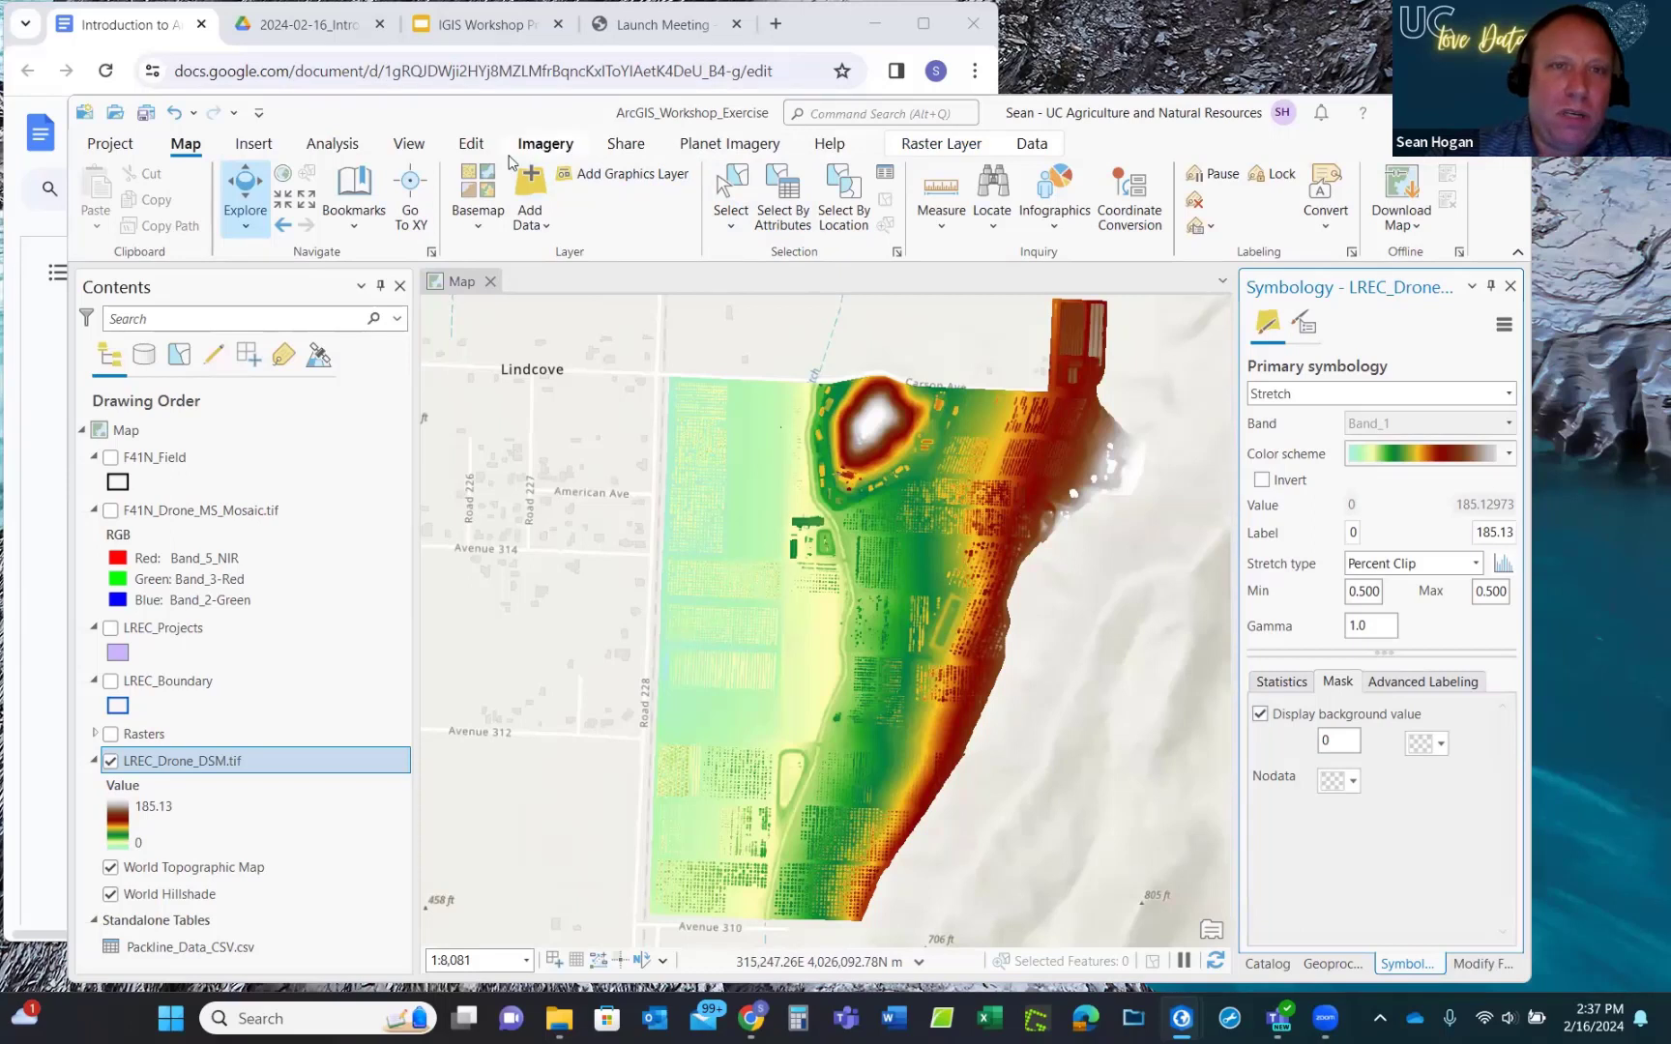
# Search the raster functions for "hillshad" and open the Hillshade function's parameters.
pyautogui.click(547, 144)
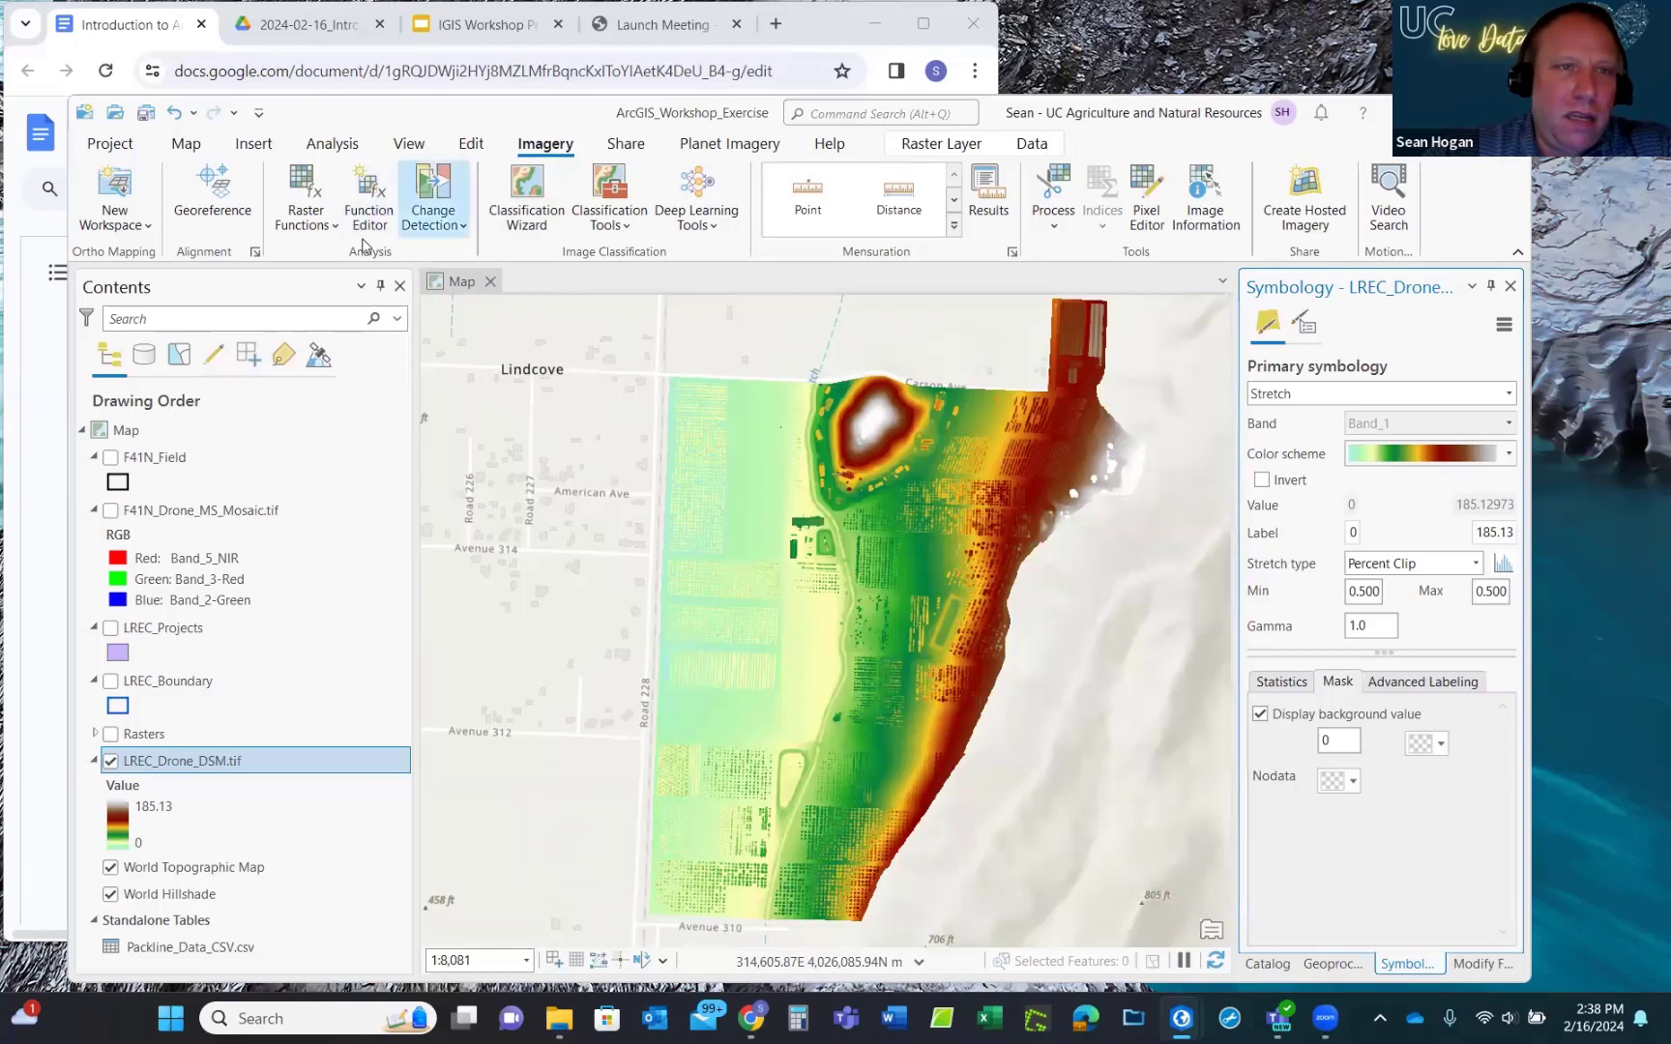
pyautogui.click(334, 227)
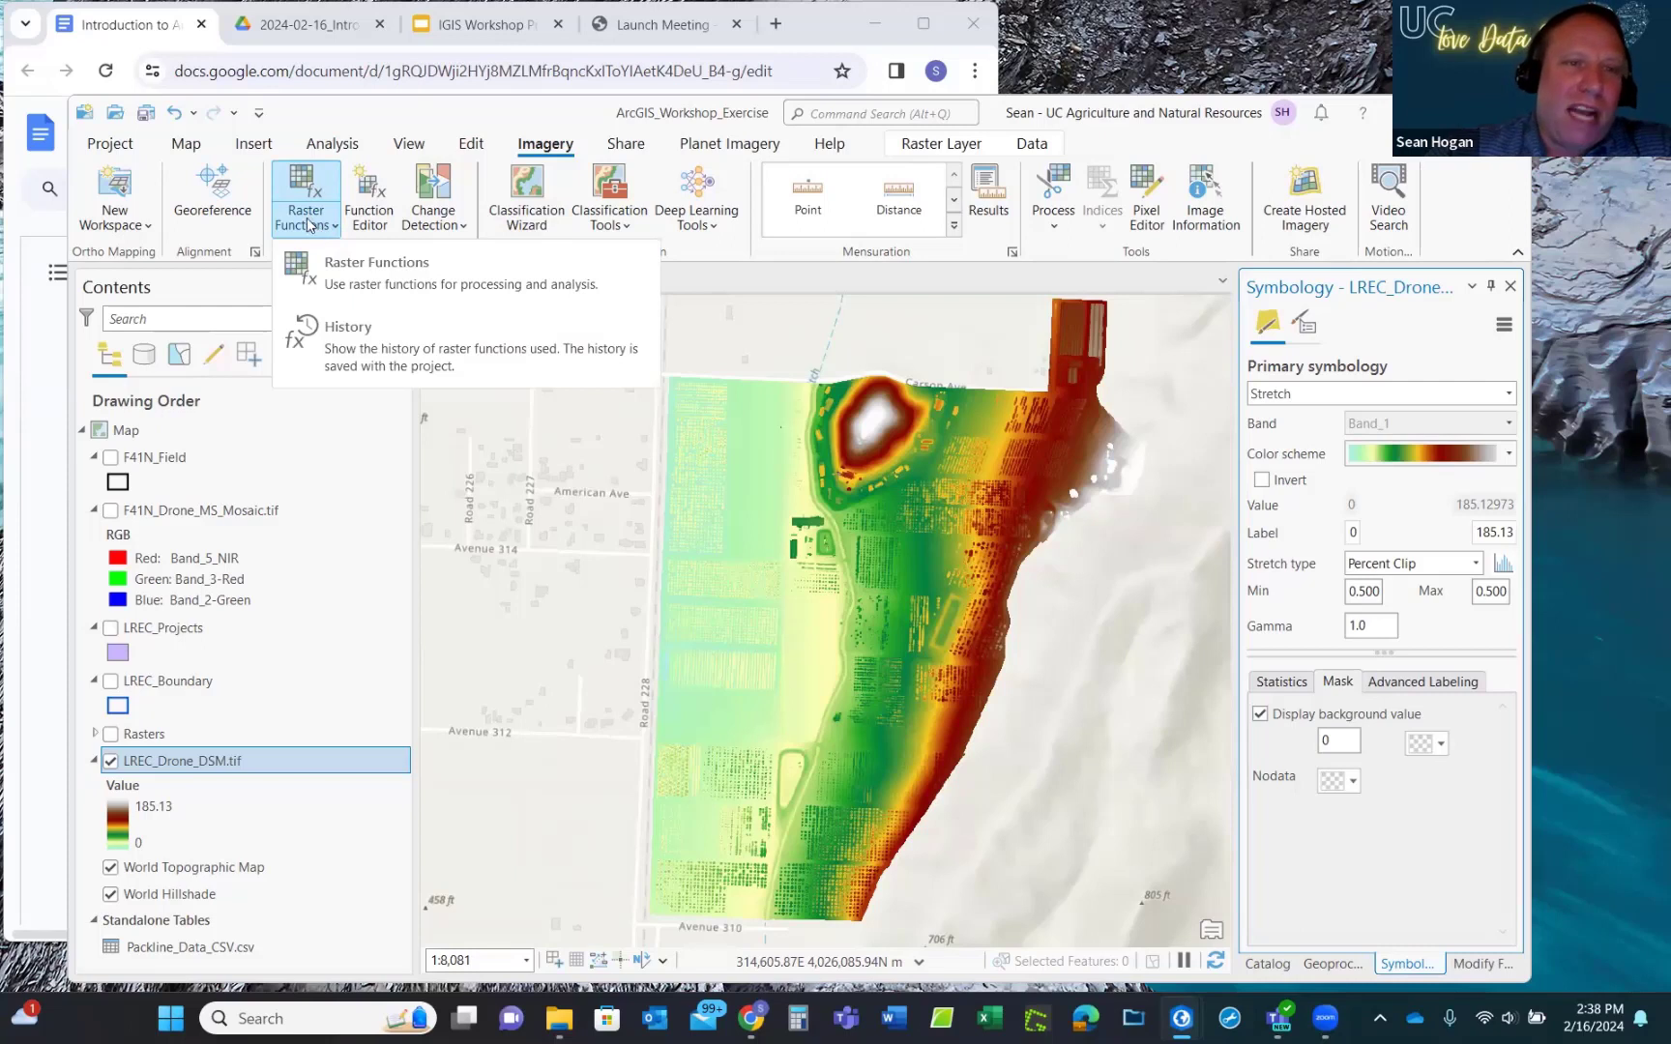
pyautogui.click(306, 198)
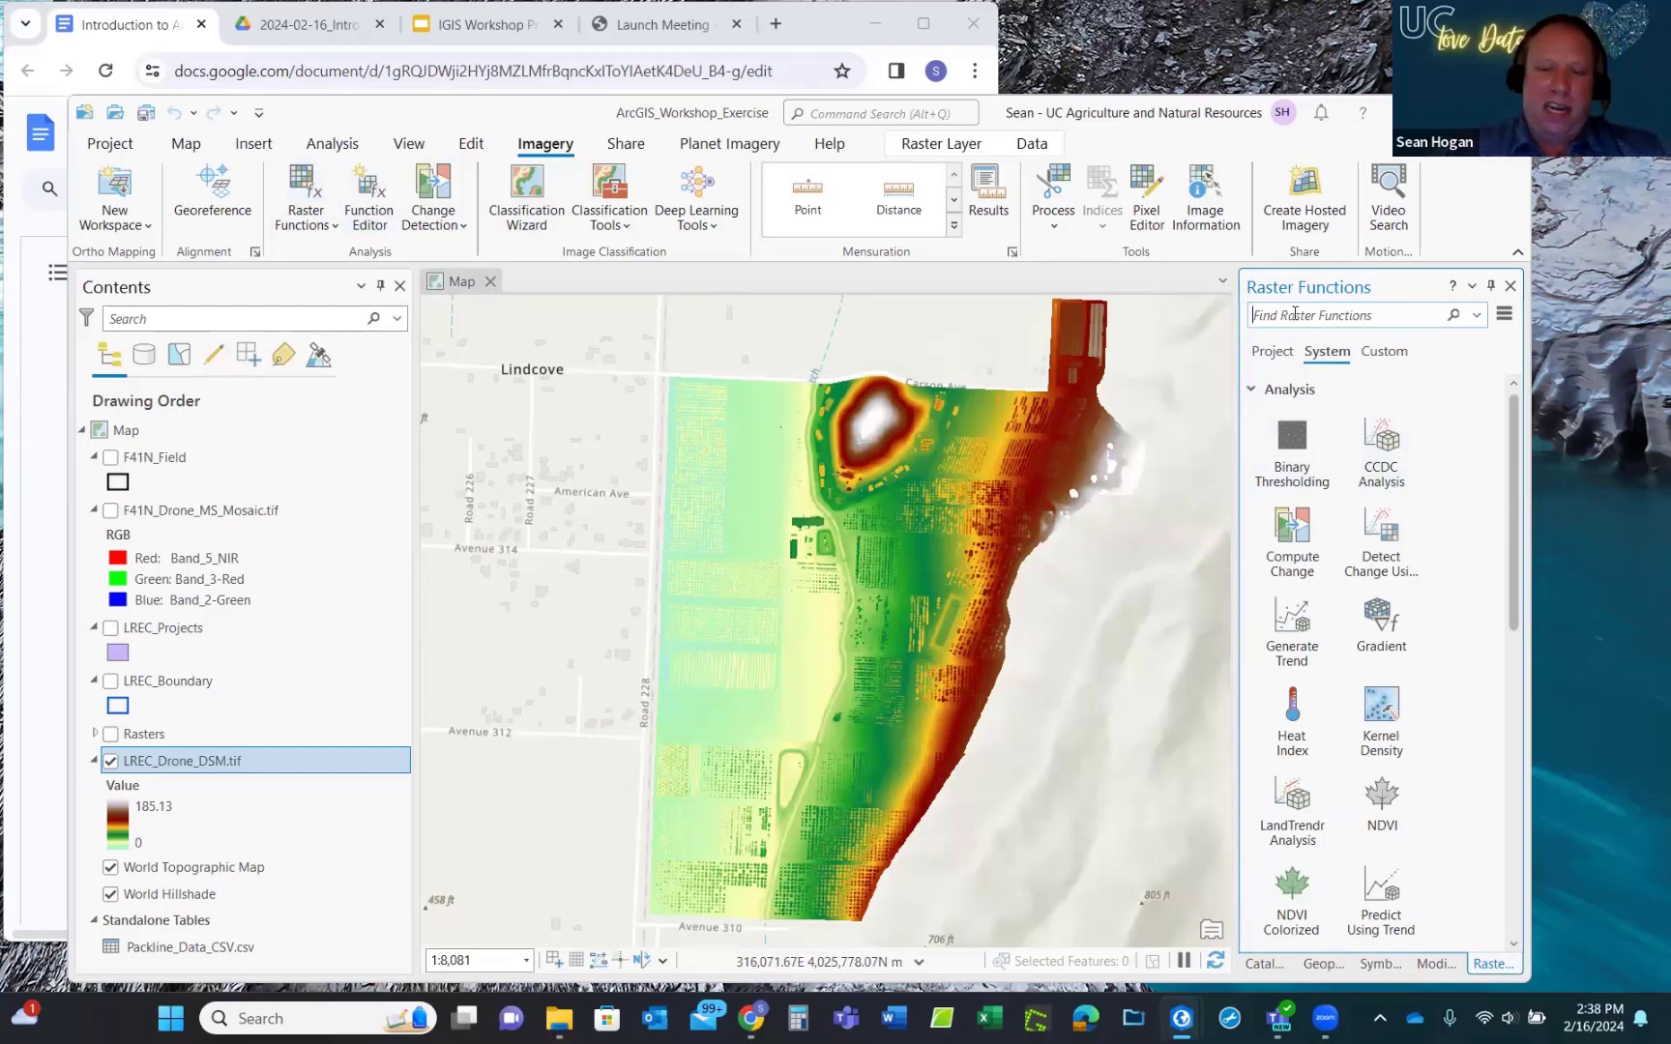
pyautogui.write('hillshad')
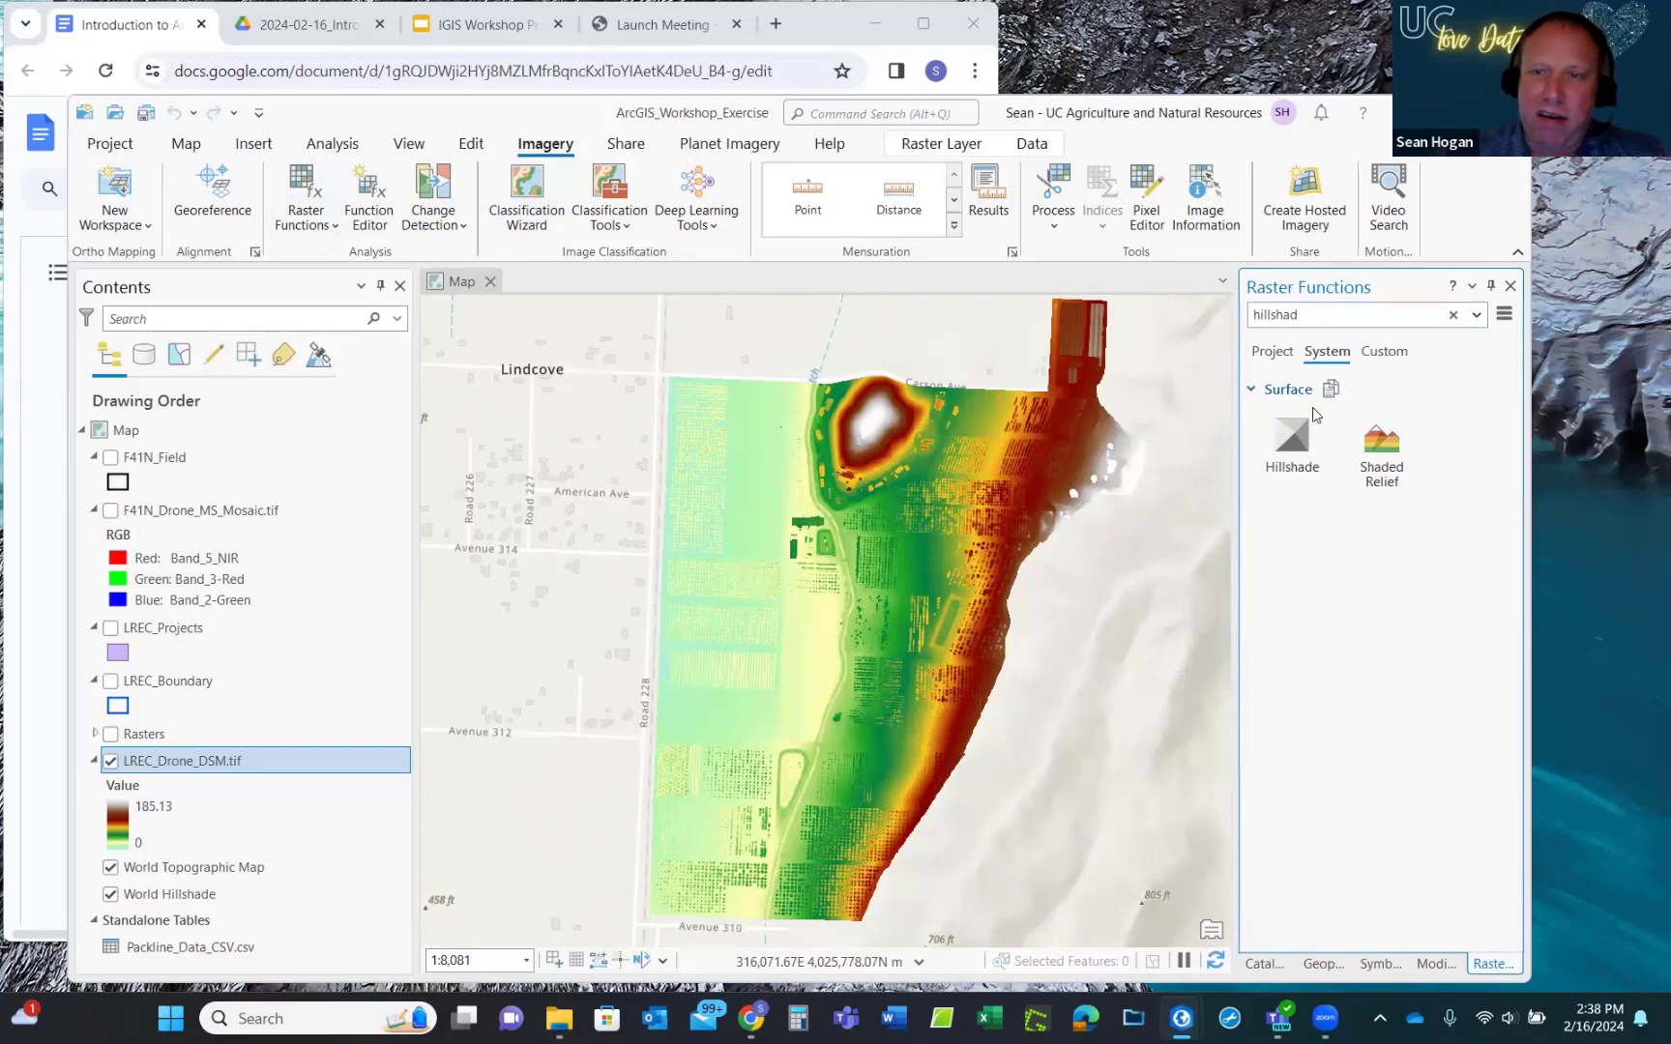
pyautogui.click(1287, 442)
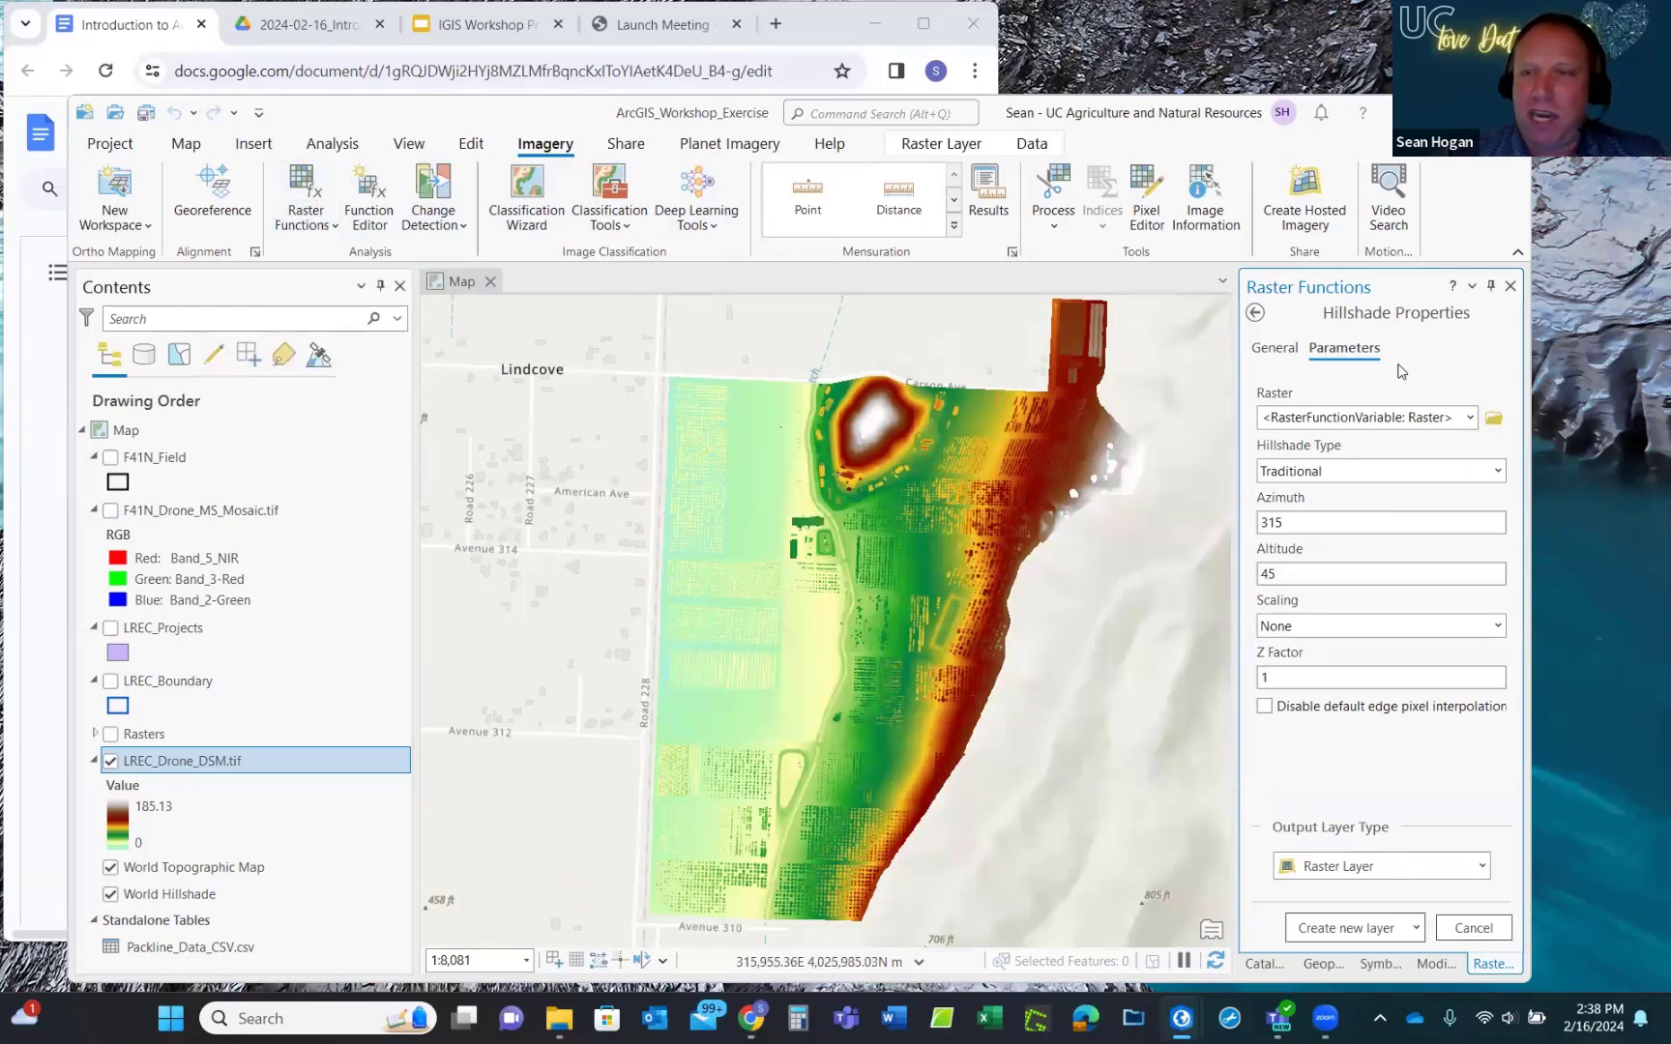
# Create a new Hillshade layer from LREC_Drone_DSM.tif with the hillshade type set to Multidirectional.
pyautogui.click(1470, 418)
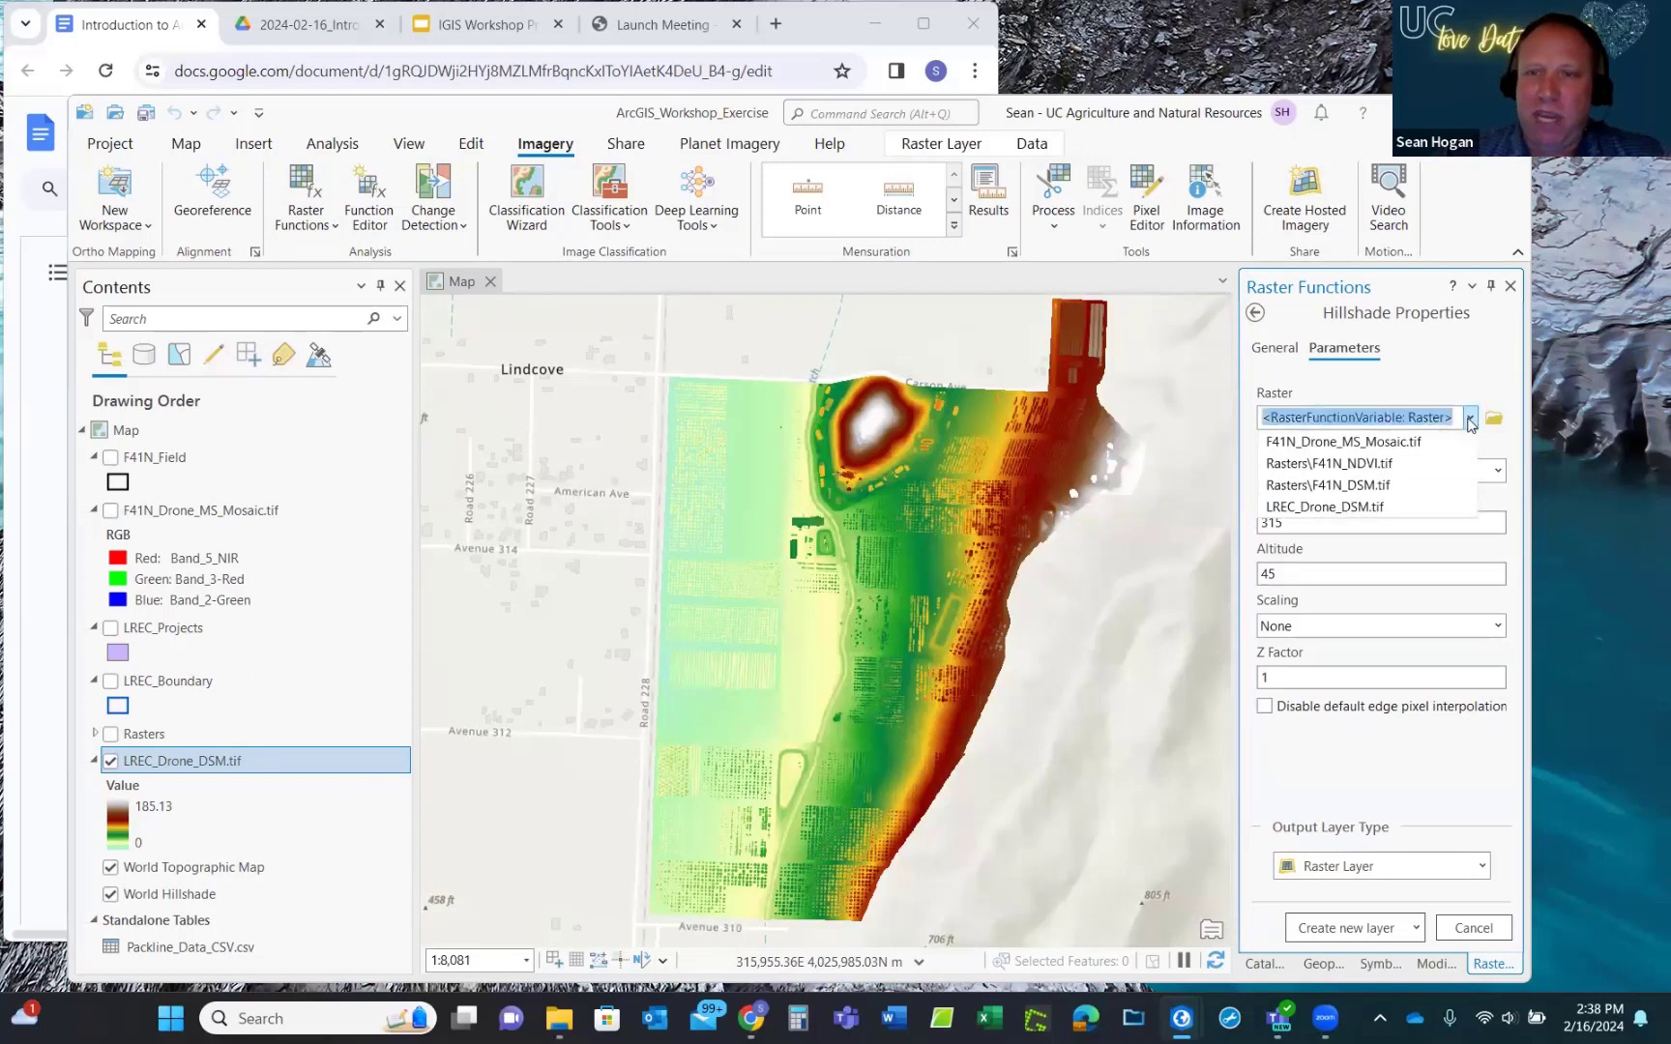
pyautogui.click(1303, 507)
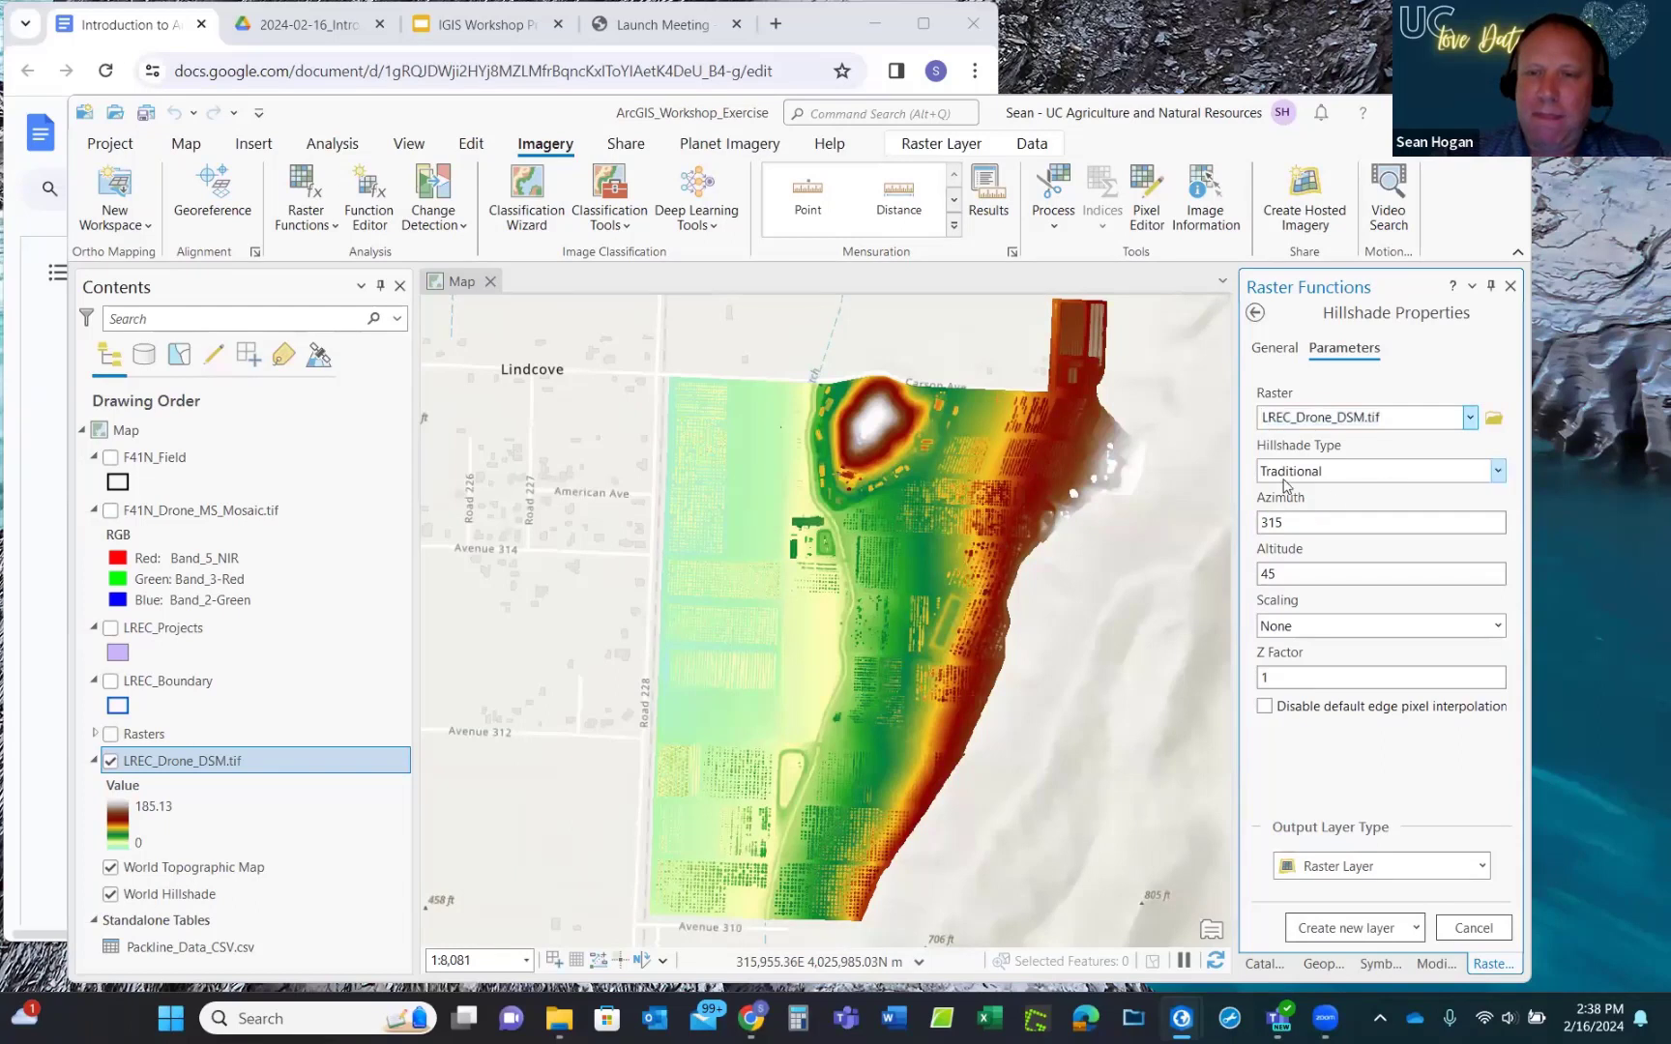
pyautogui.click(1497, 472)
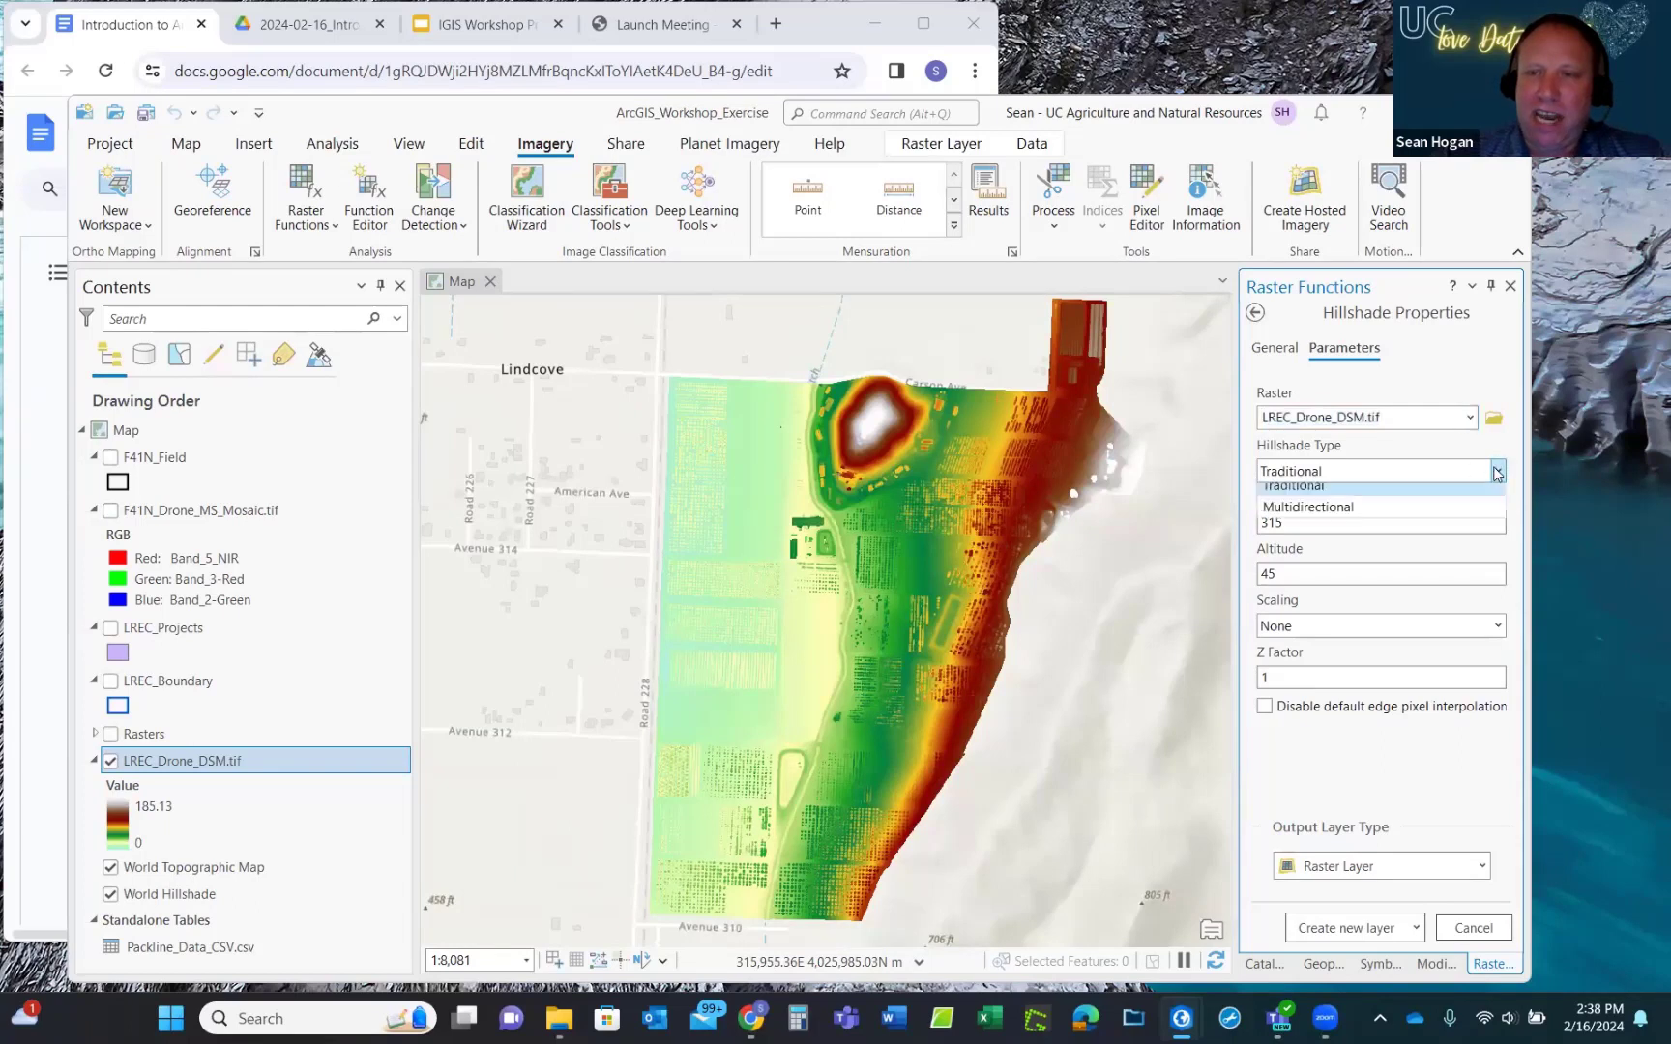
pyautogui.click(1346, 518)
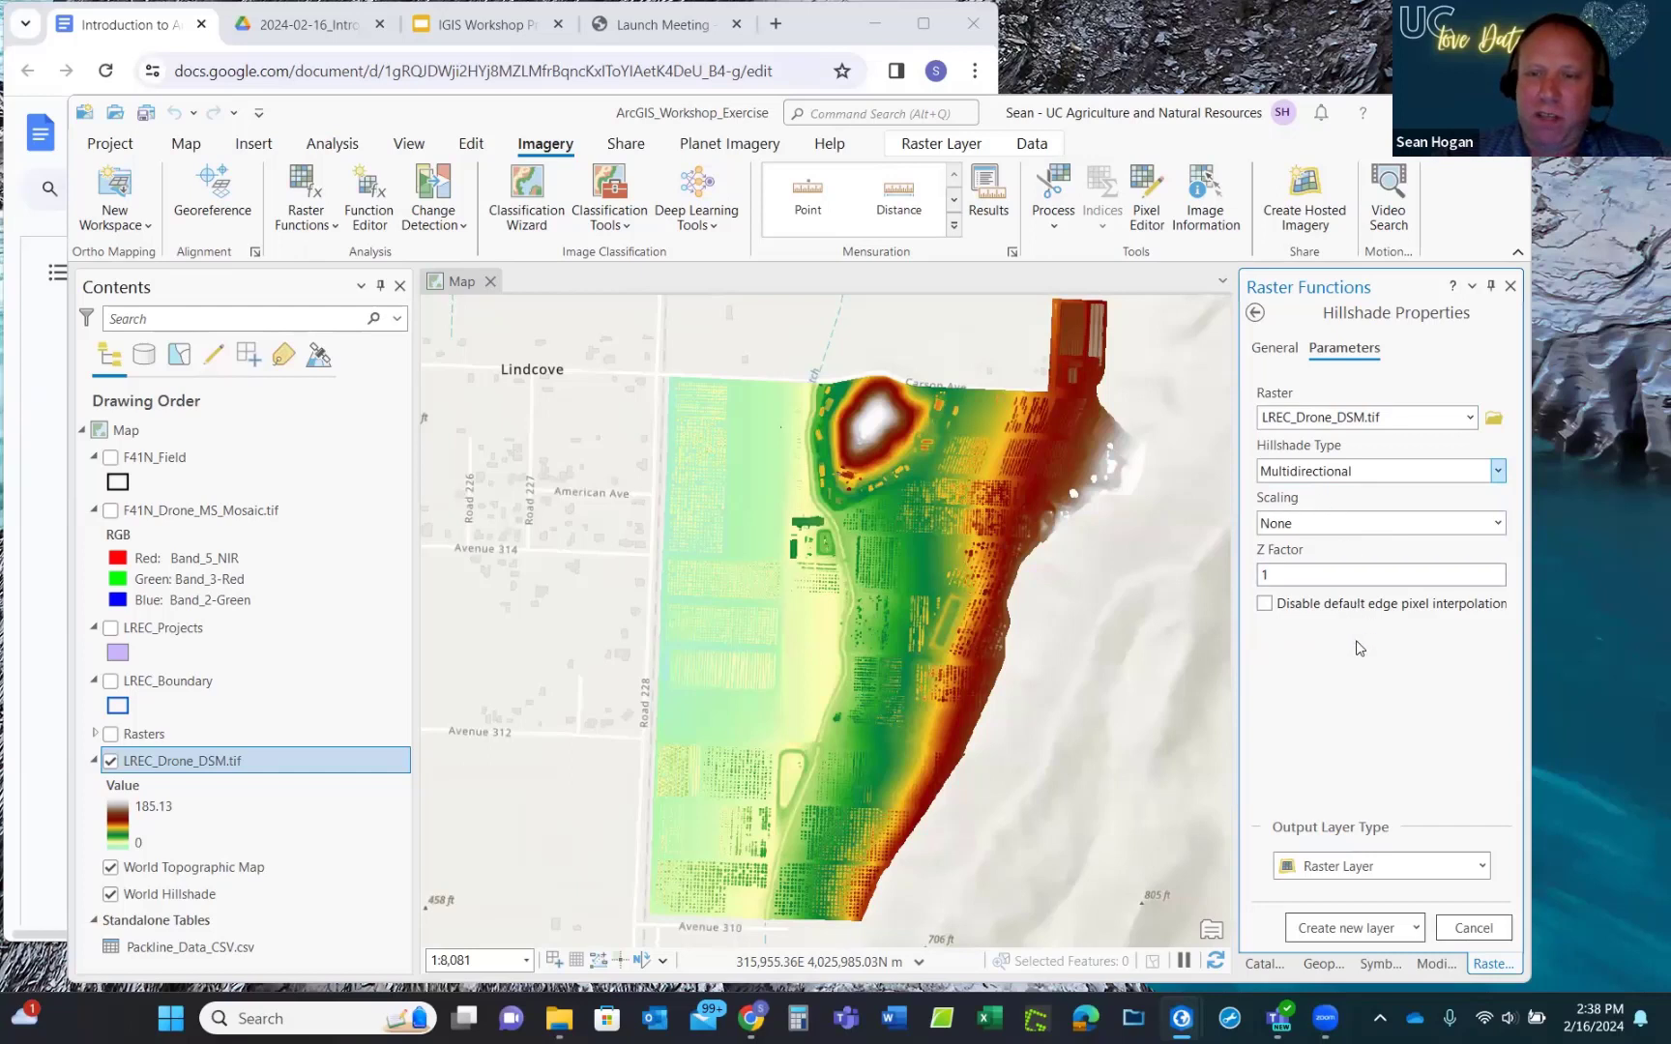
pyautogui.click(1362, 909)
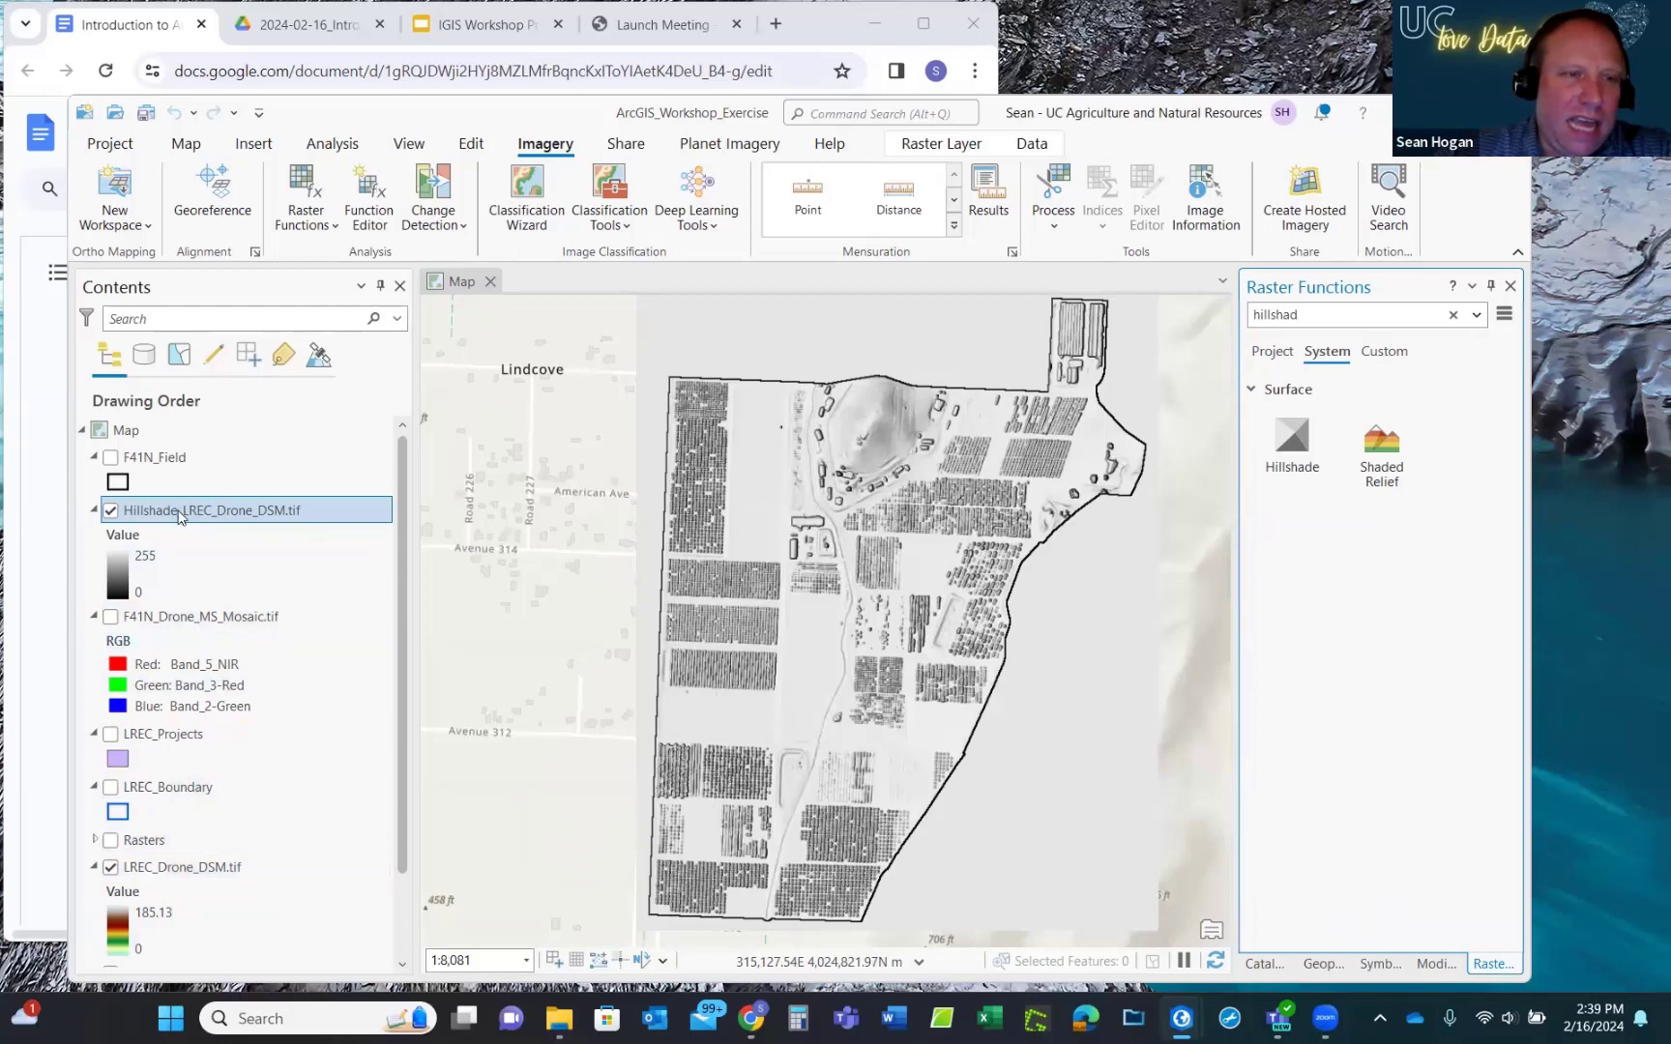
# Move the Hillshade_LREC_Drone_DSM.tif layer directly below LREC_Drone_DSM.tif in the drawing order.
pyautogui.click(178, 513)
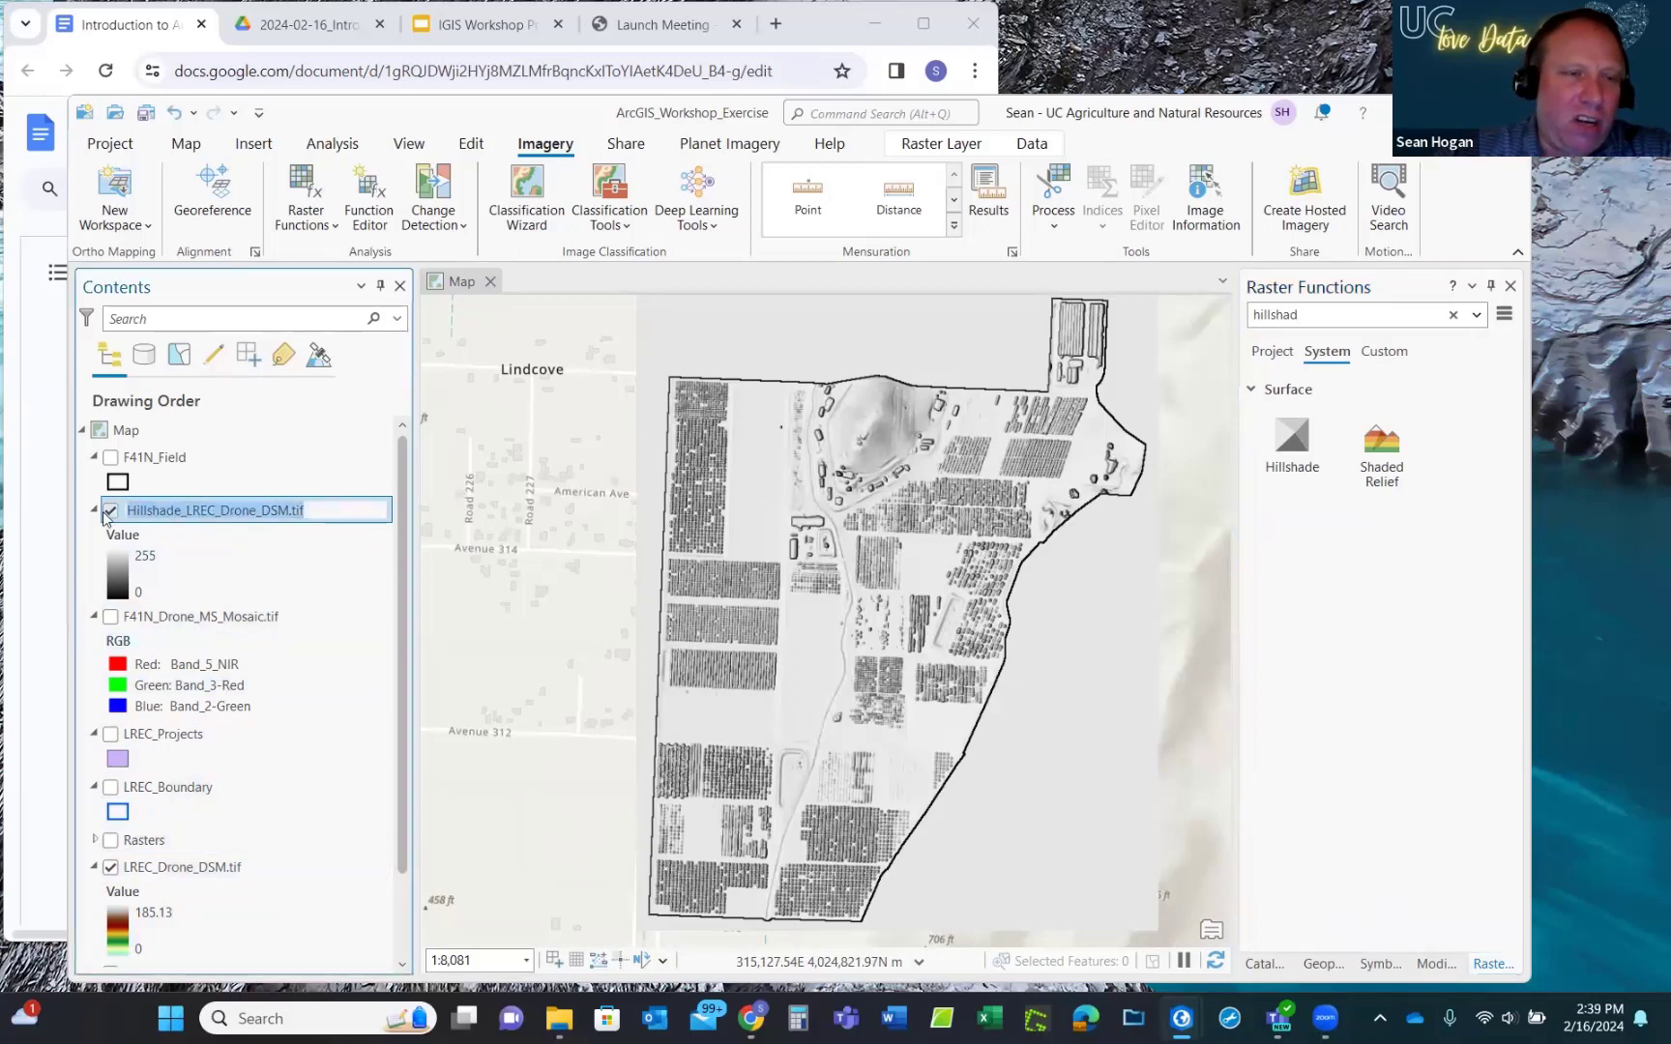
pyautogui.press('Escape')
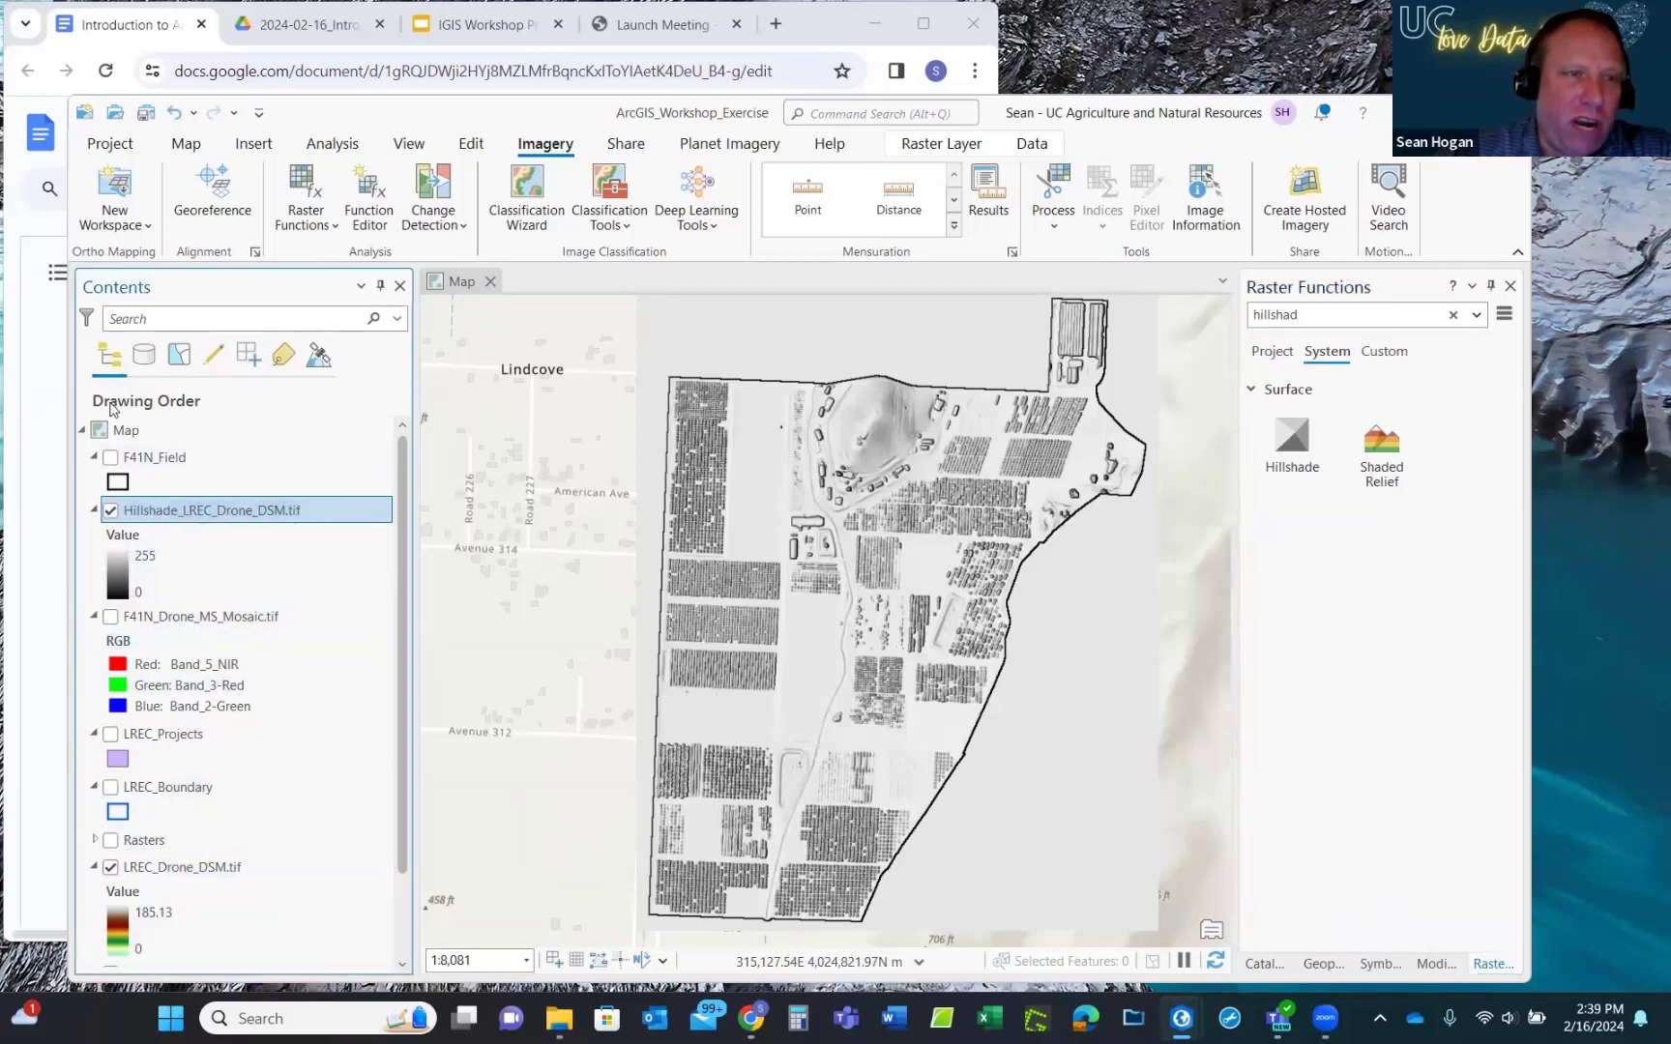
pyautogui.moveTo(160, 517); pyautogui.dragTo(166, 939)
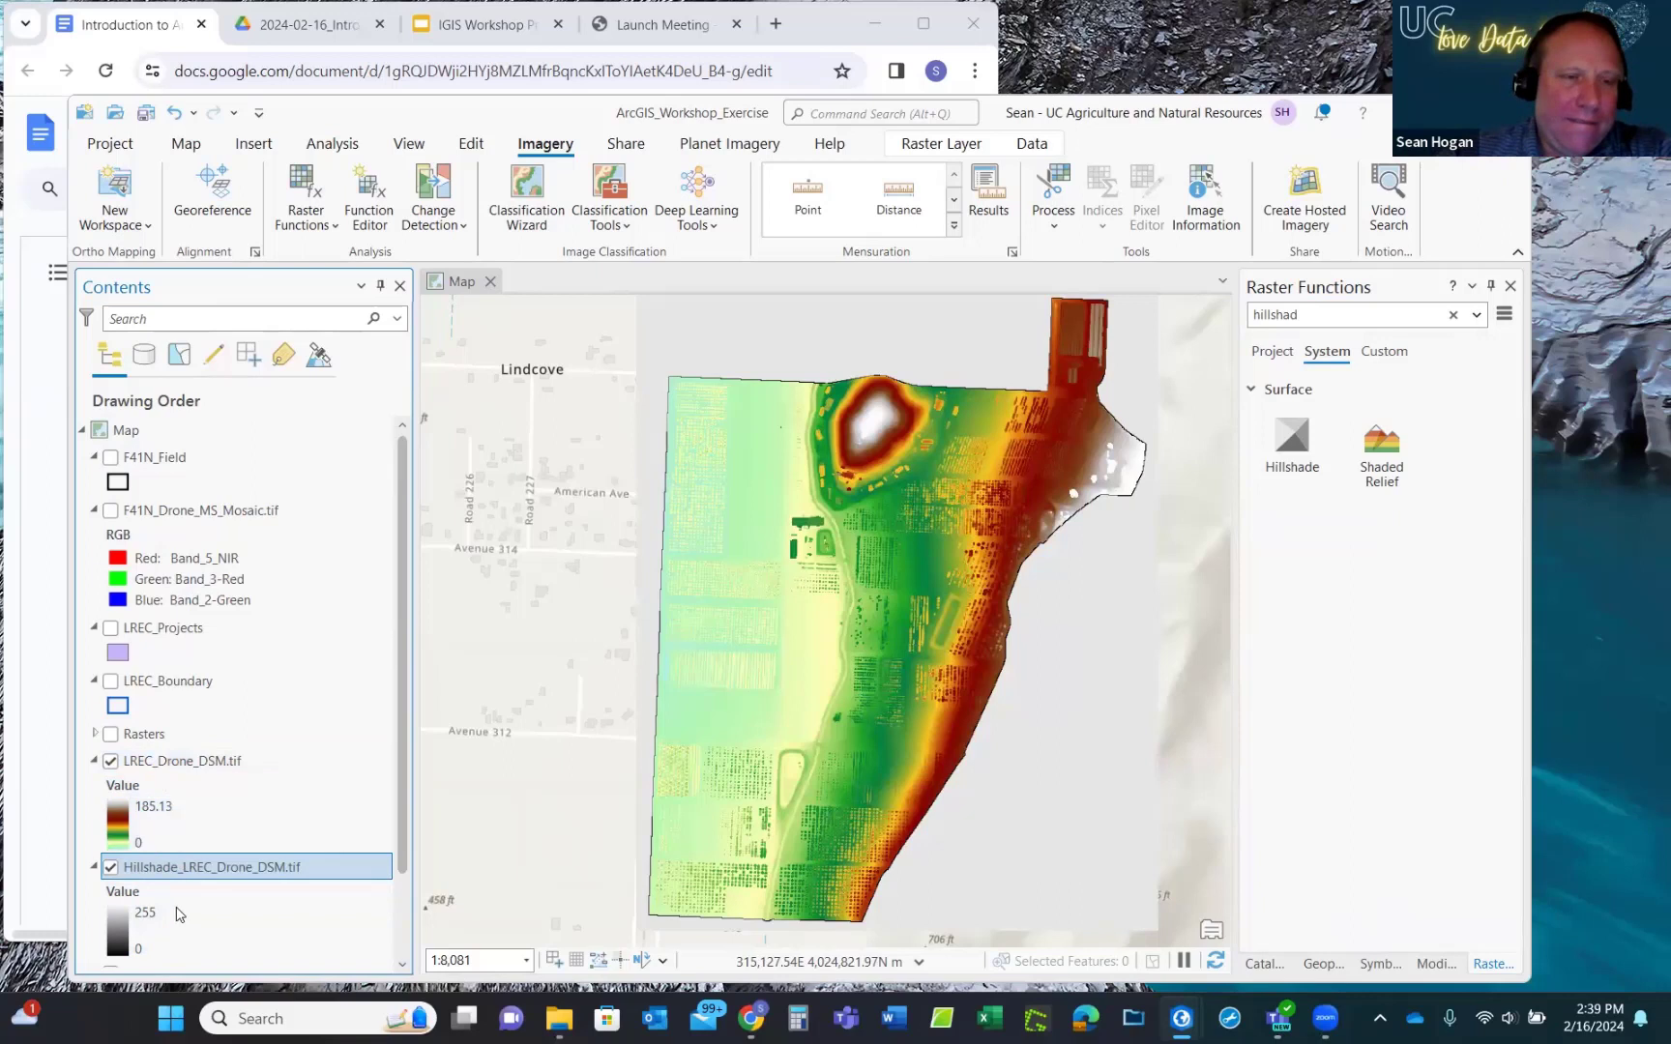
# Set the layer blend of LREC_Drone_DSM.tif to Multiply, and return to the ArcGIS Pro project from the browser.
pyautogui.click(174, 764)
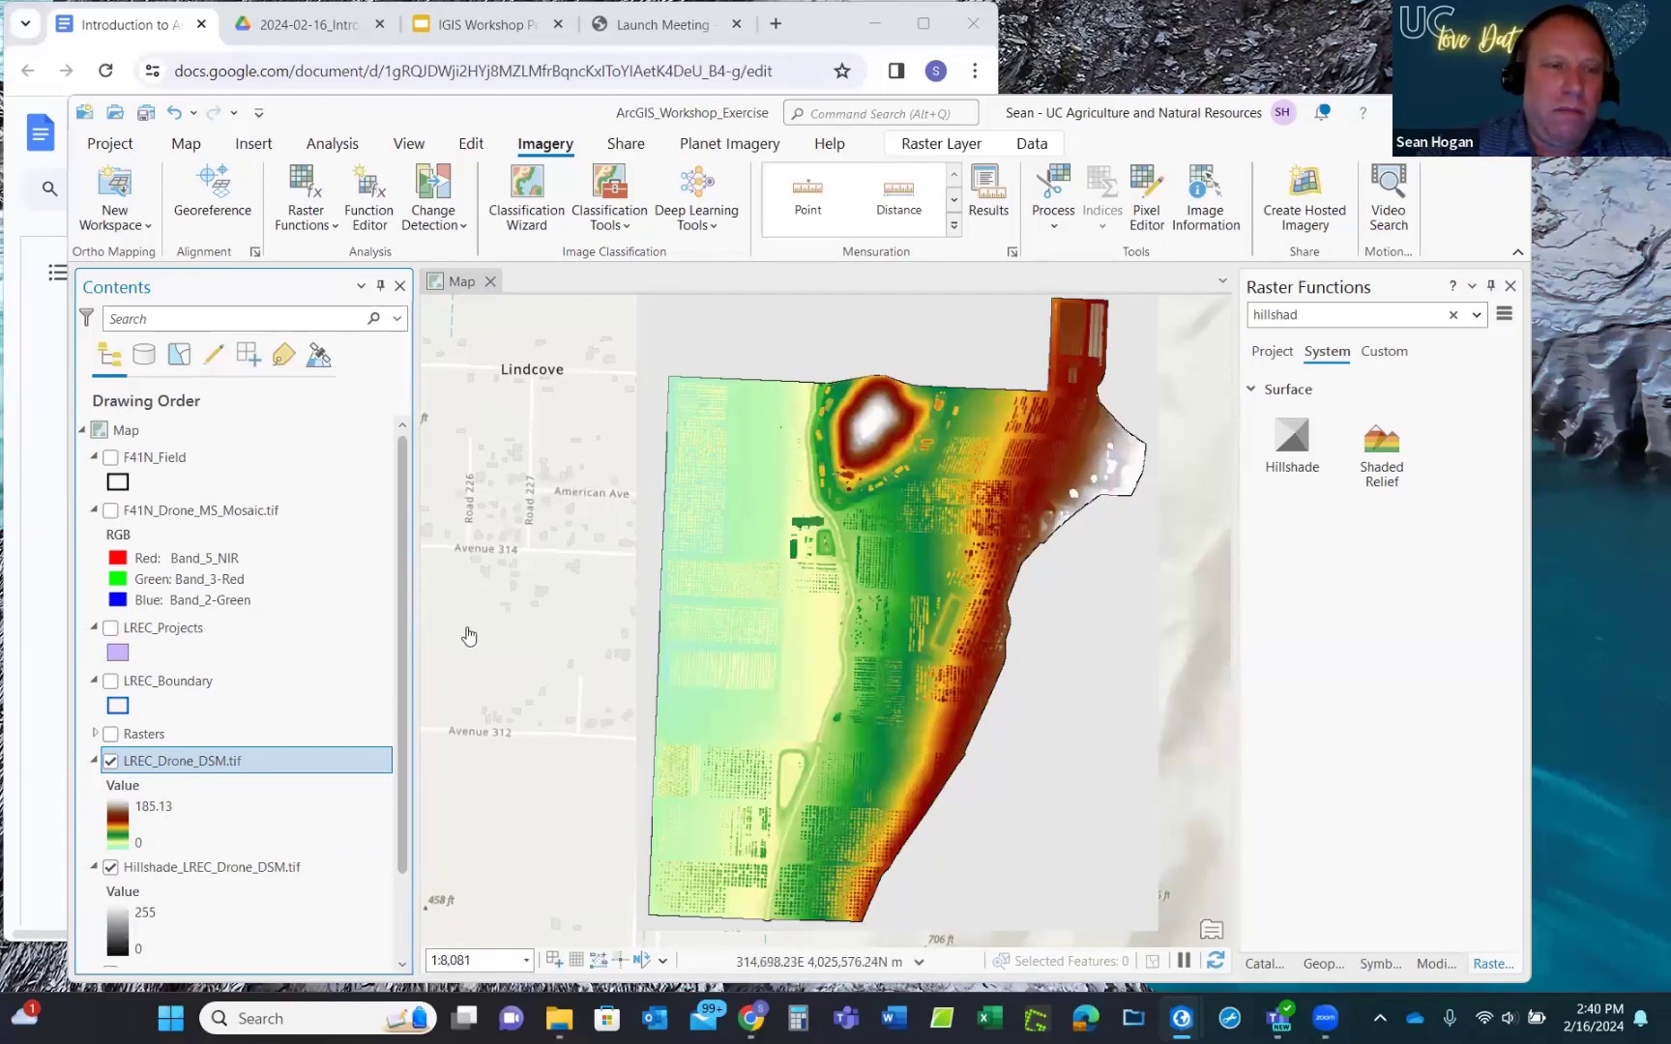
pyautogui.click(942, 144)
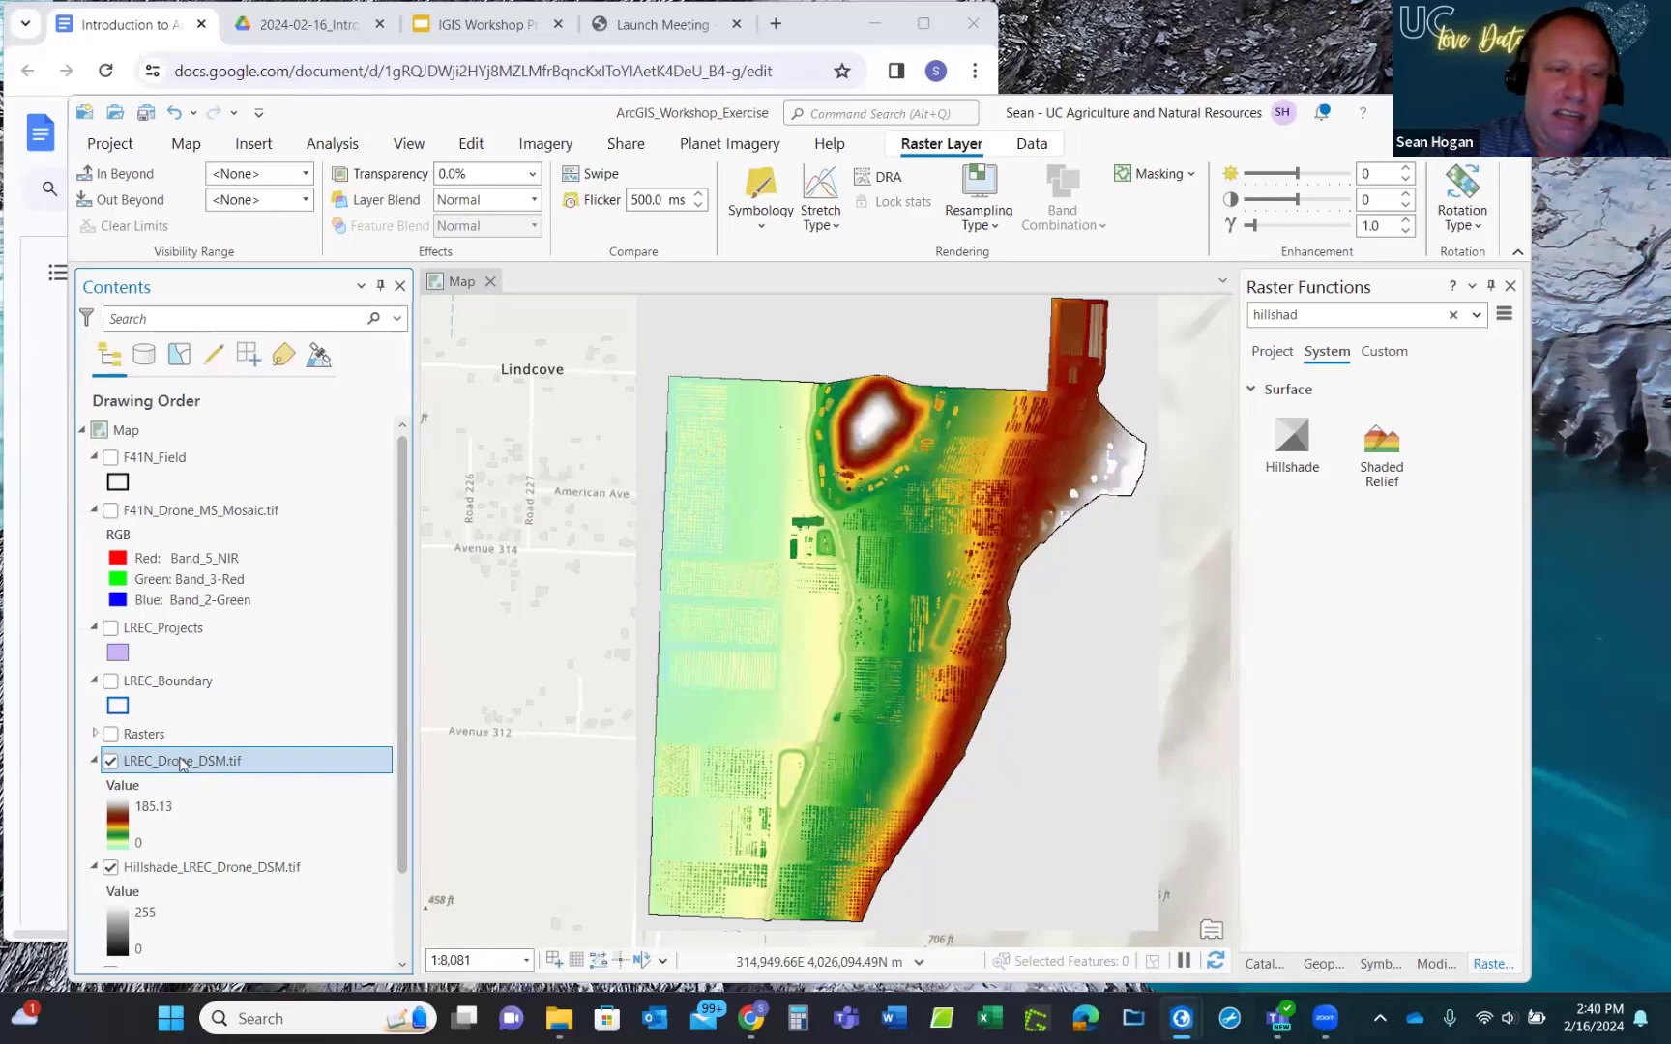
pyautogui.click(196, 867)
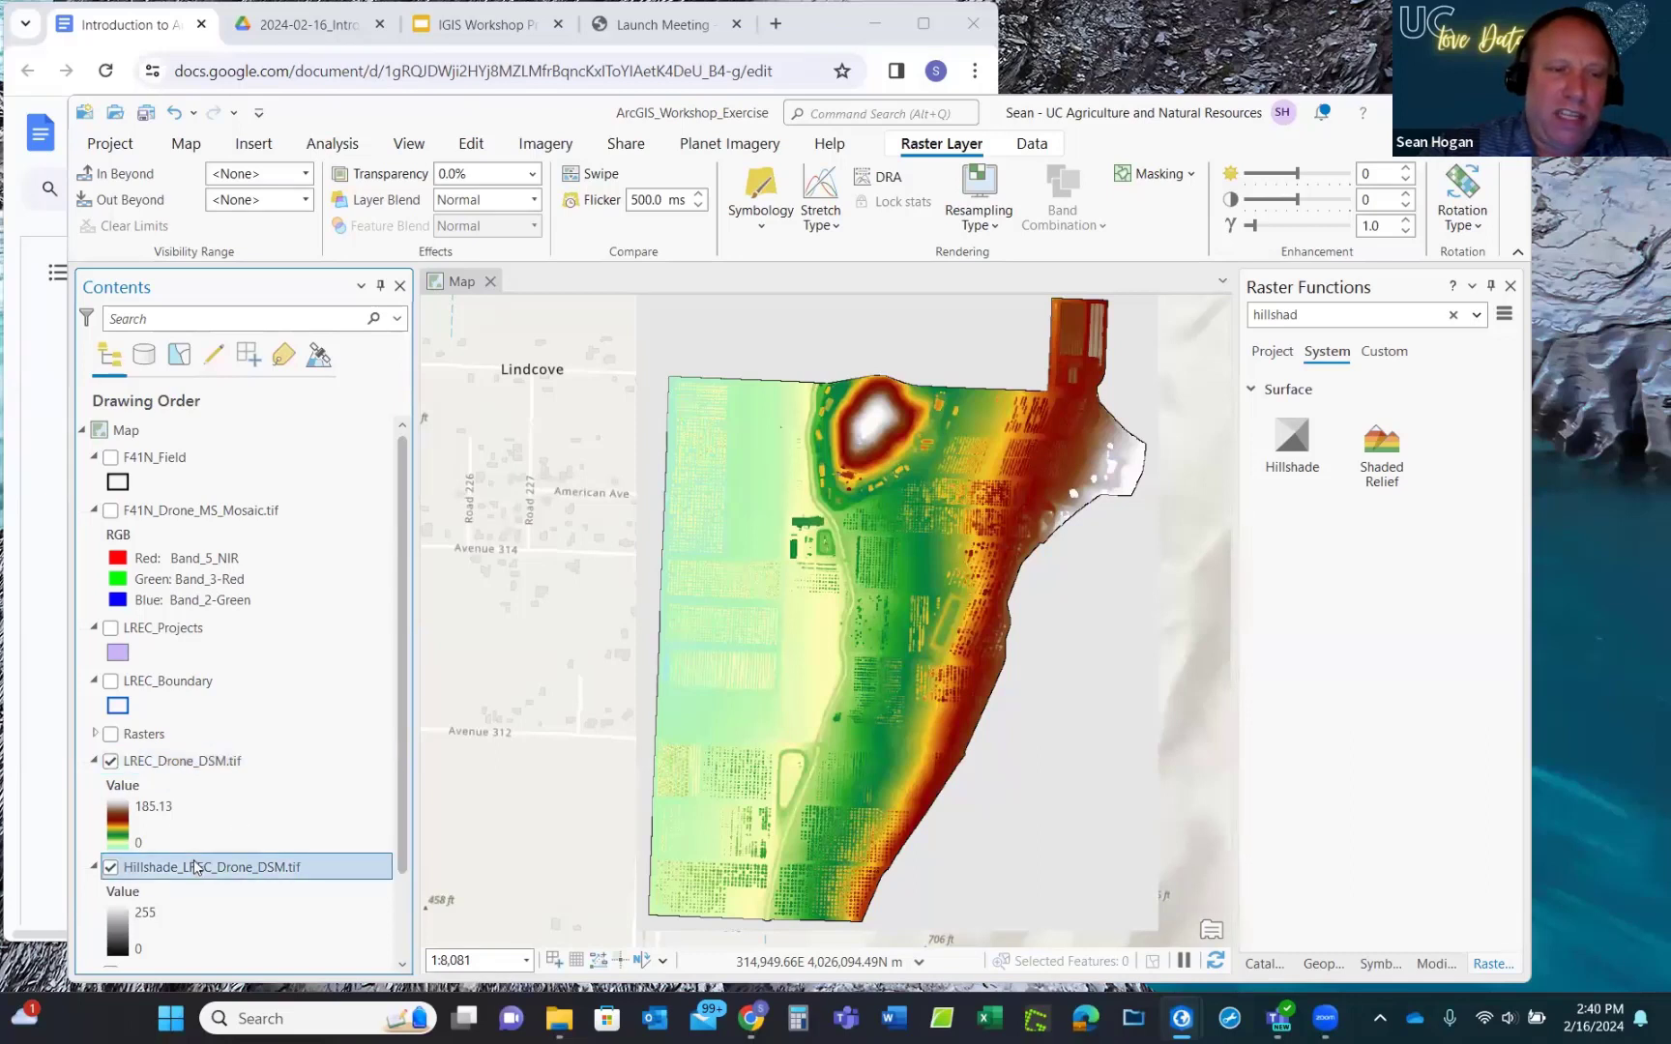
pyautogui.click(196, 763)
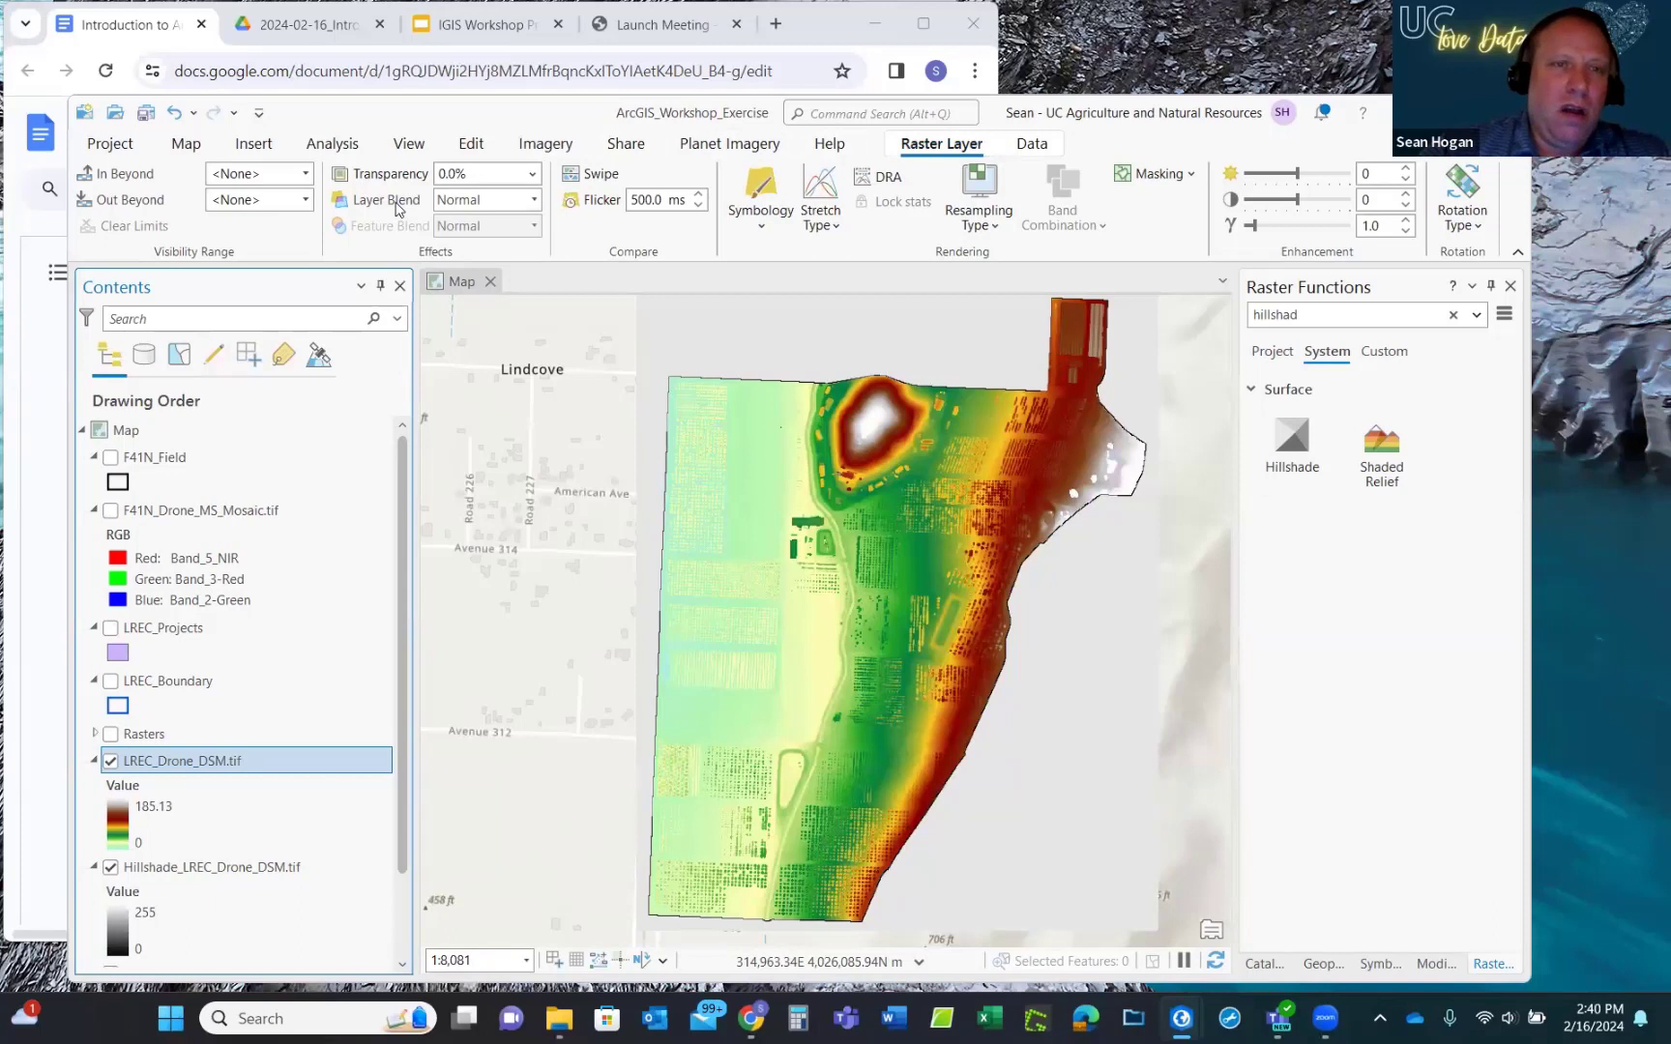
pyautogui.click(534, 202)
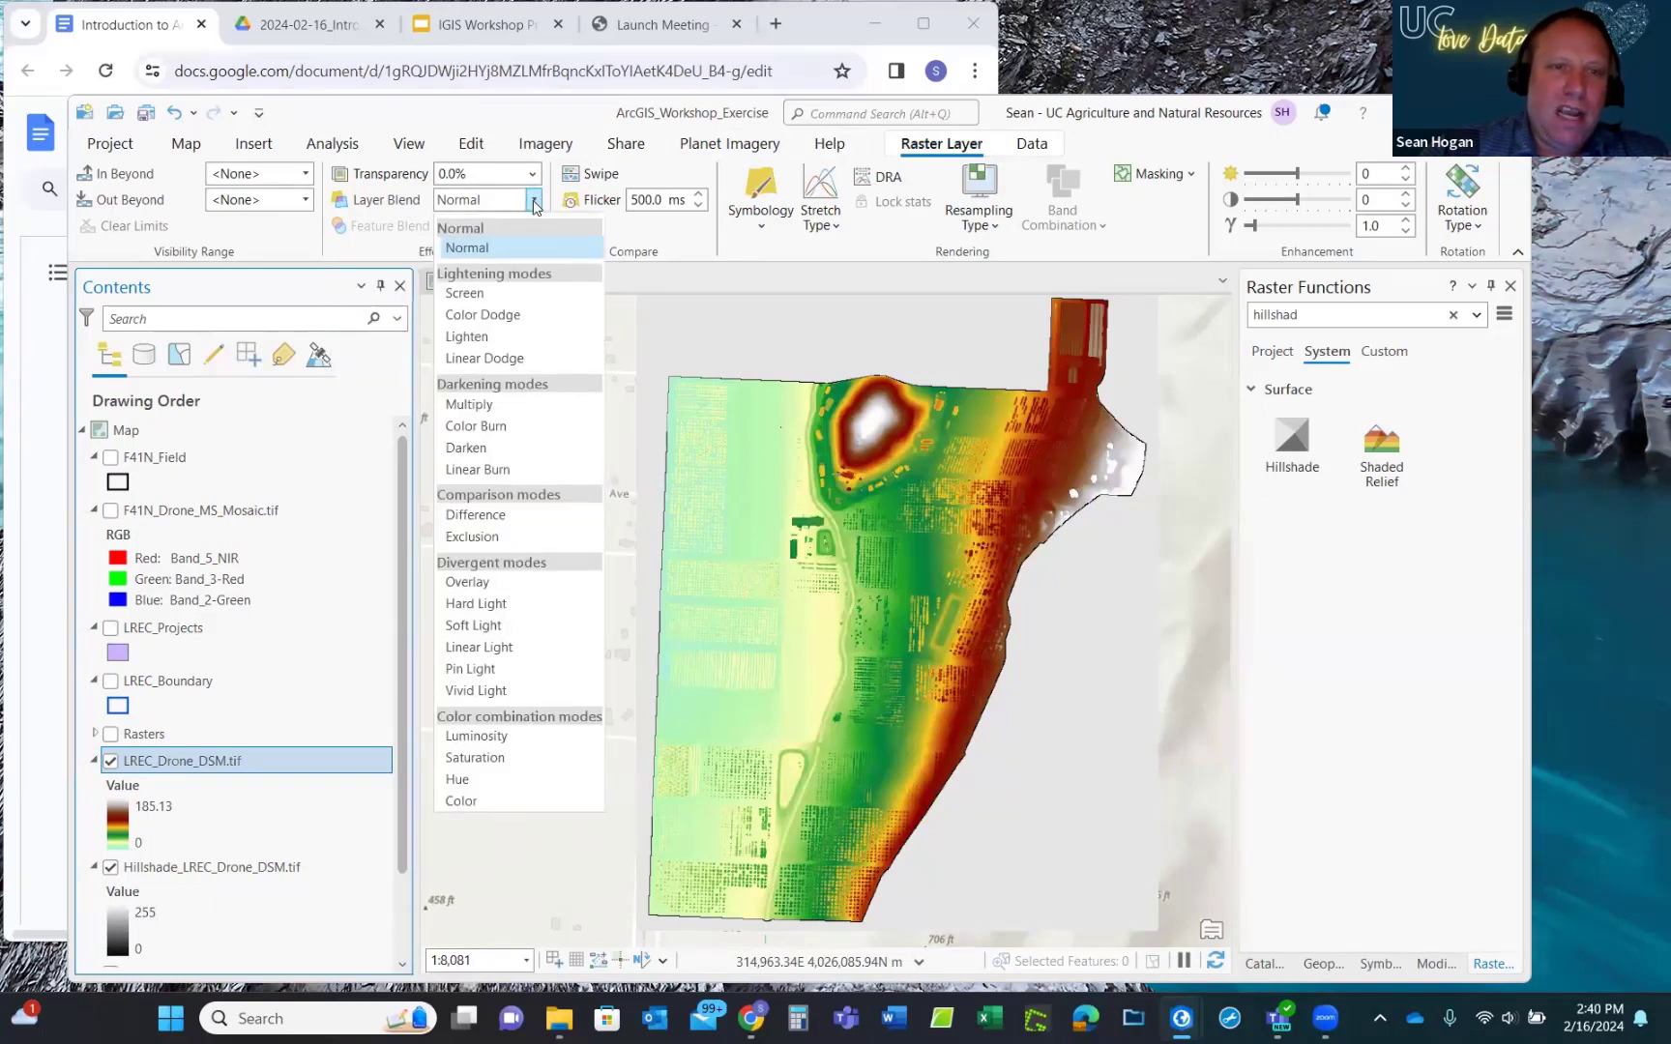
pyautogui.click(467, 406)
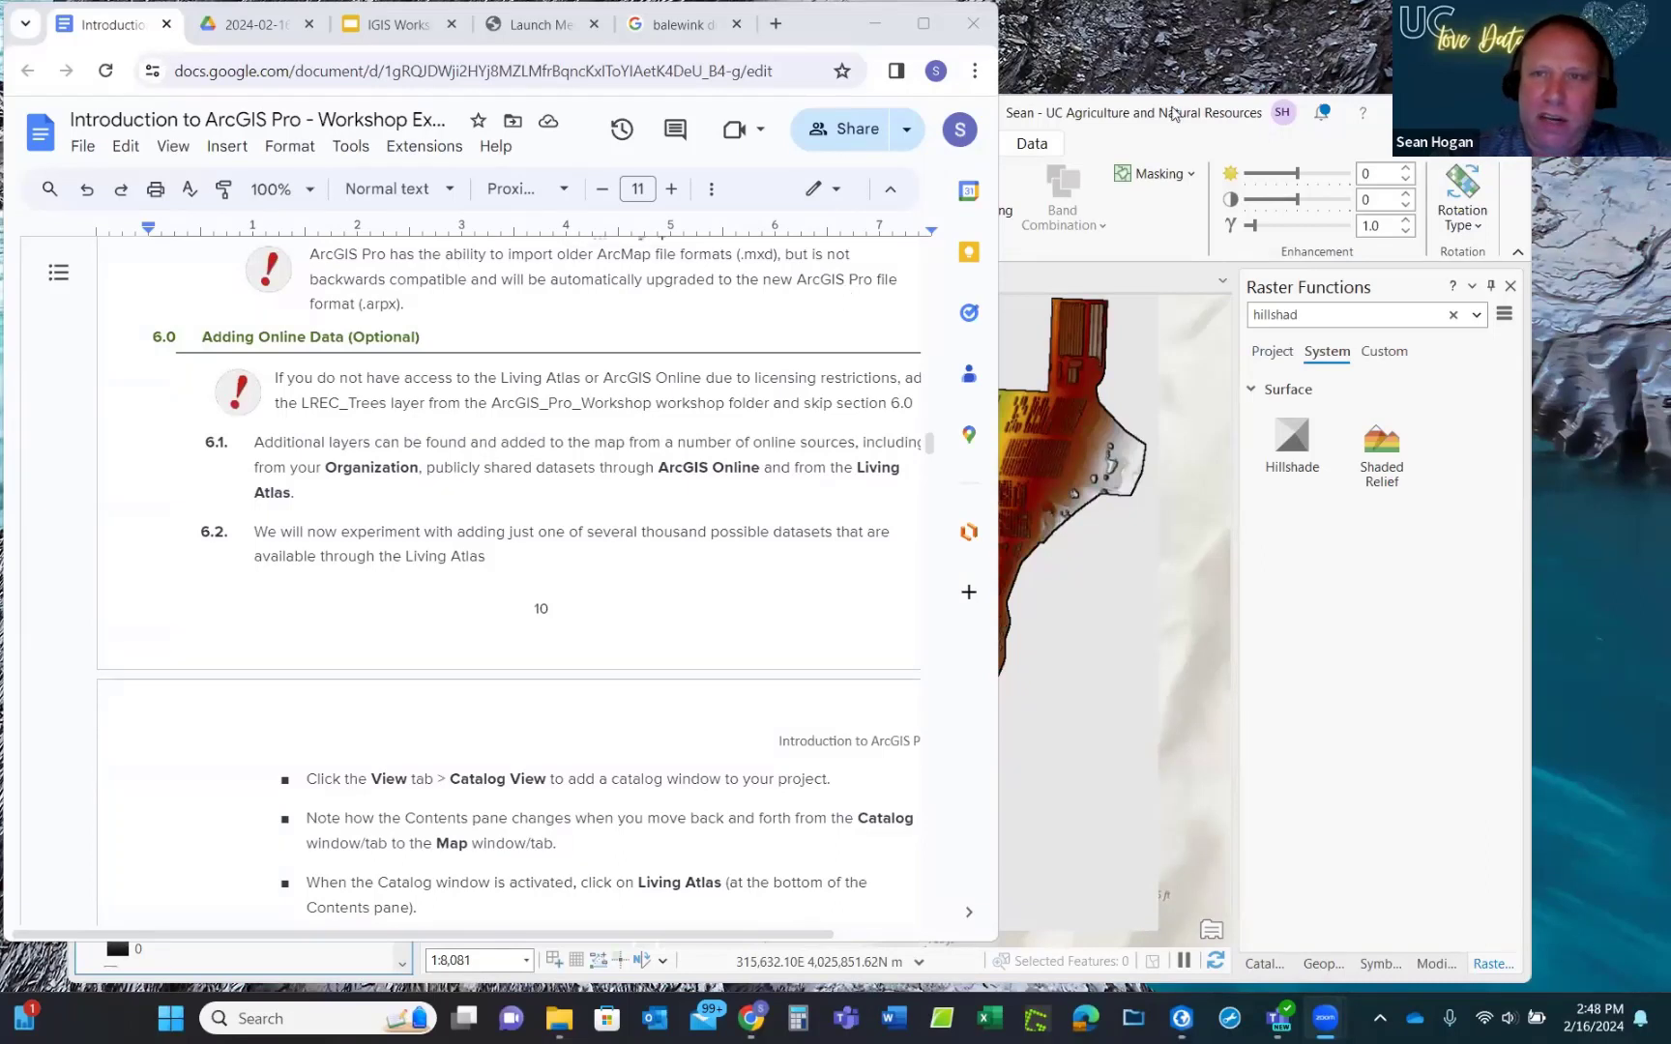
pyautogui.click(1173, 154)
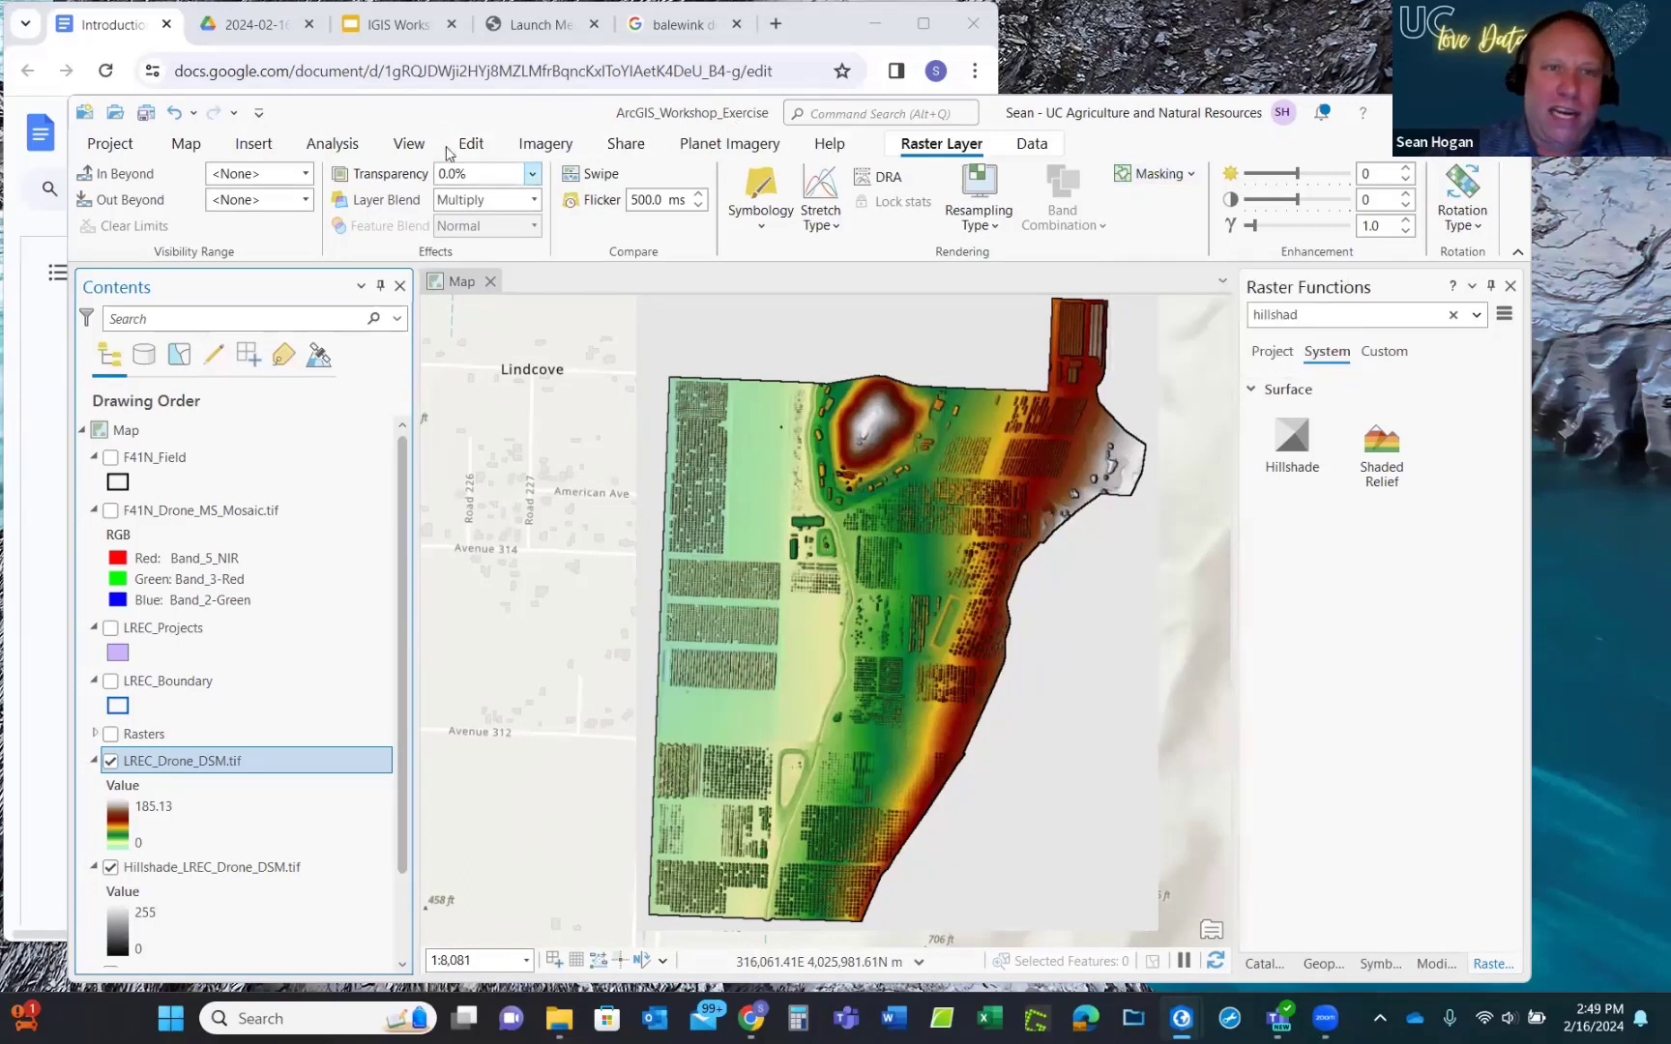
# Show the project's catalog contents and expand the ArcGISPro_Workshop_Data folder to inspect F41N_DSM.tif in its DSM folder.
pyautogui.click(406, 145)
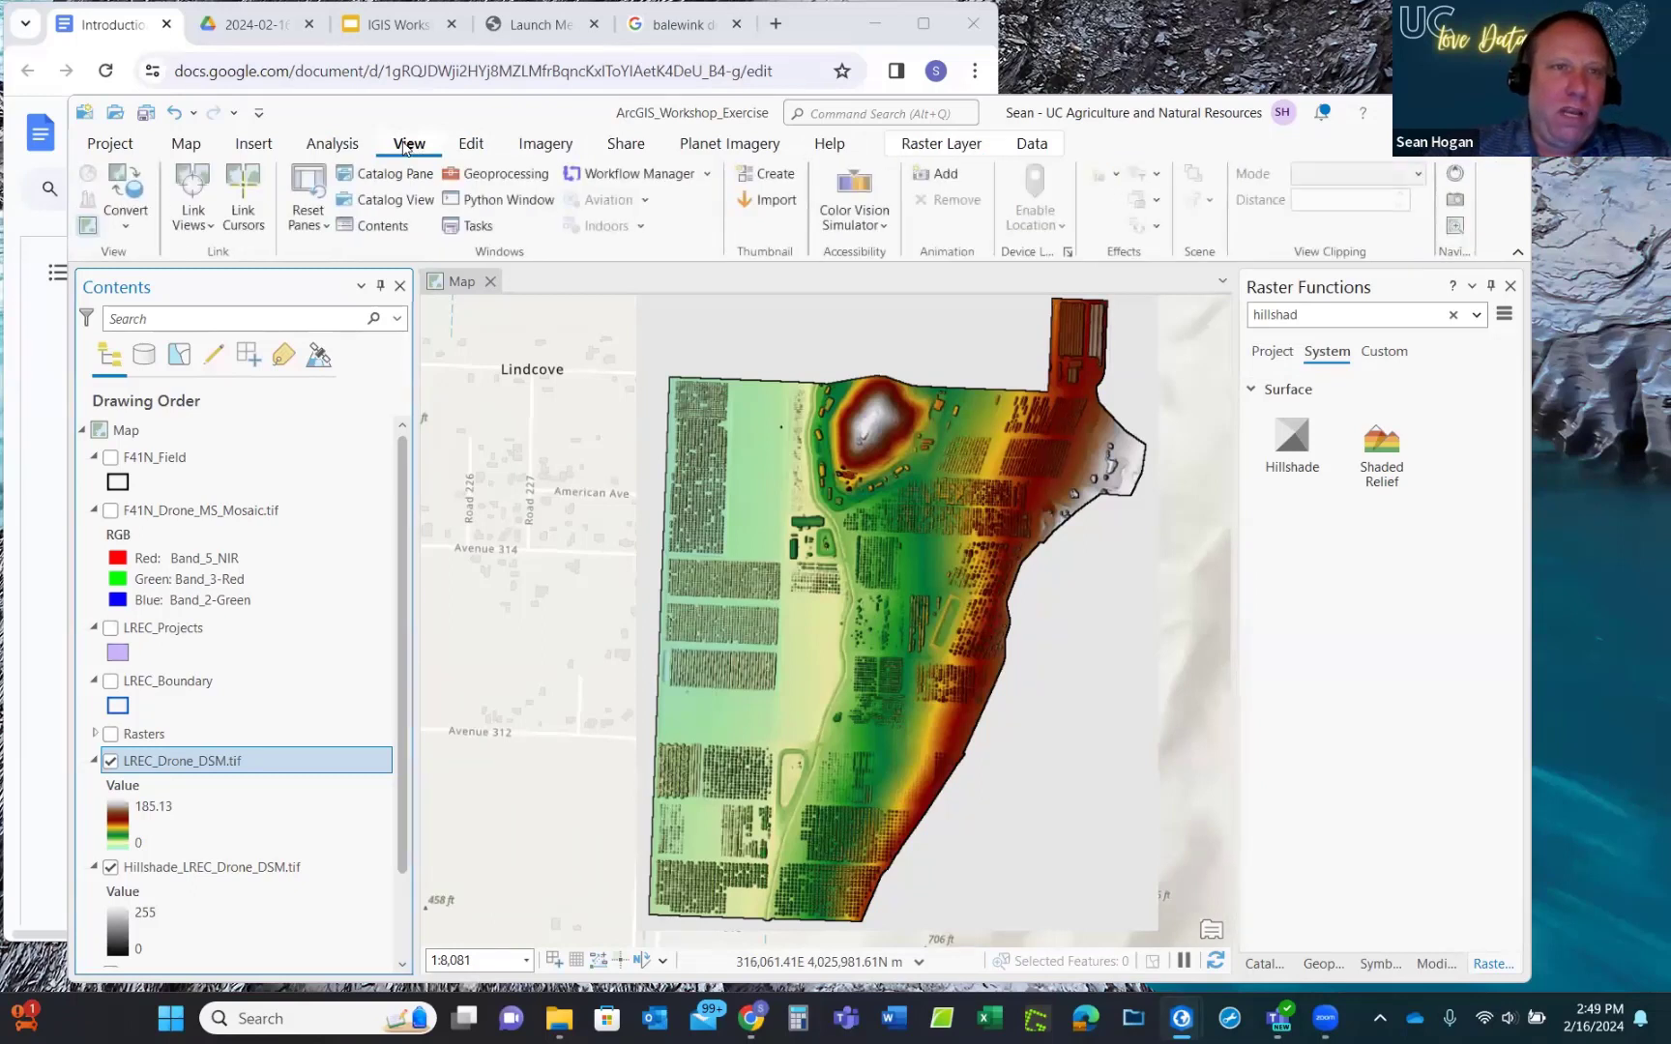
pyautogui.click(382, 174)
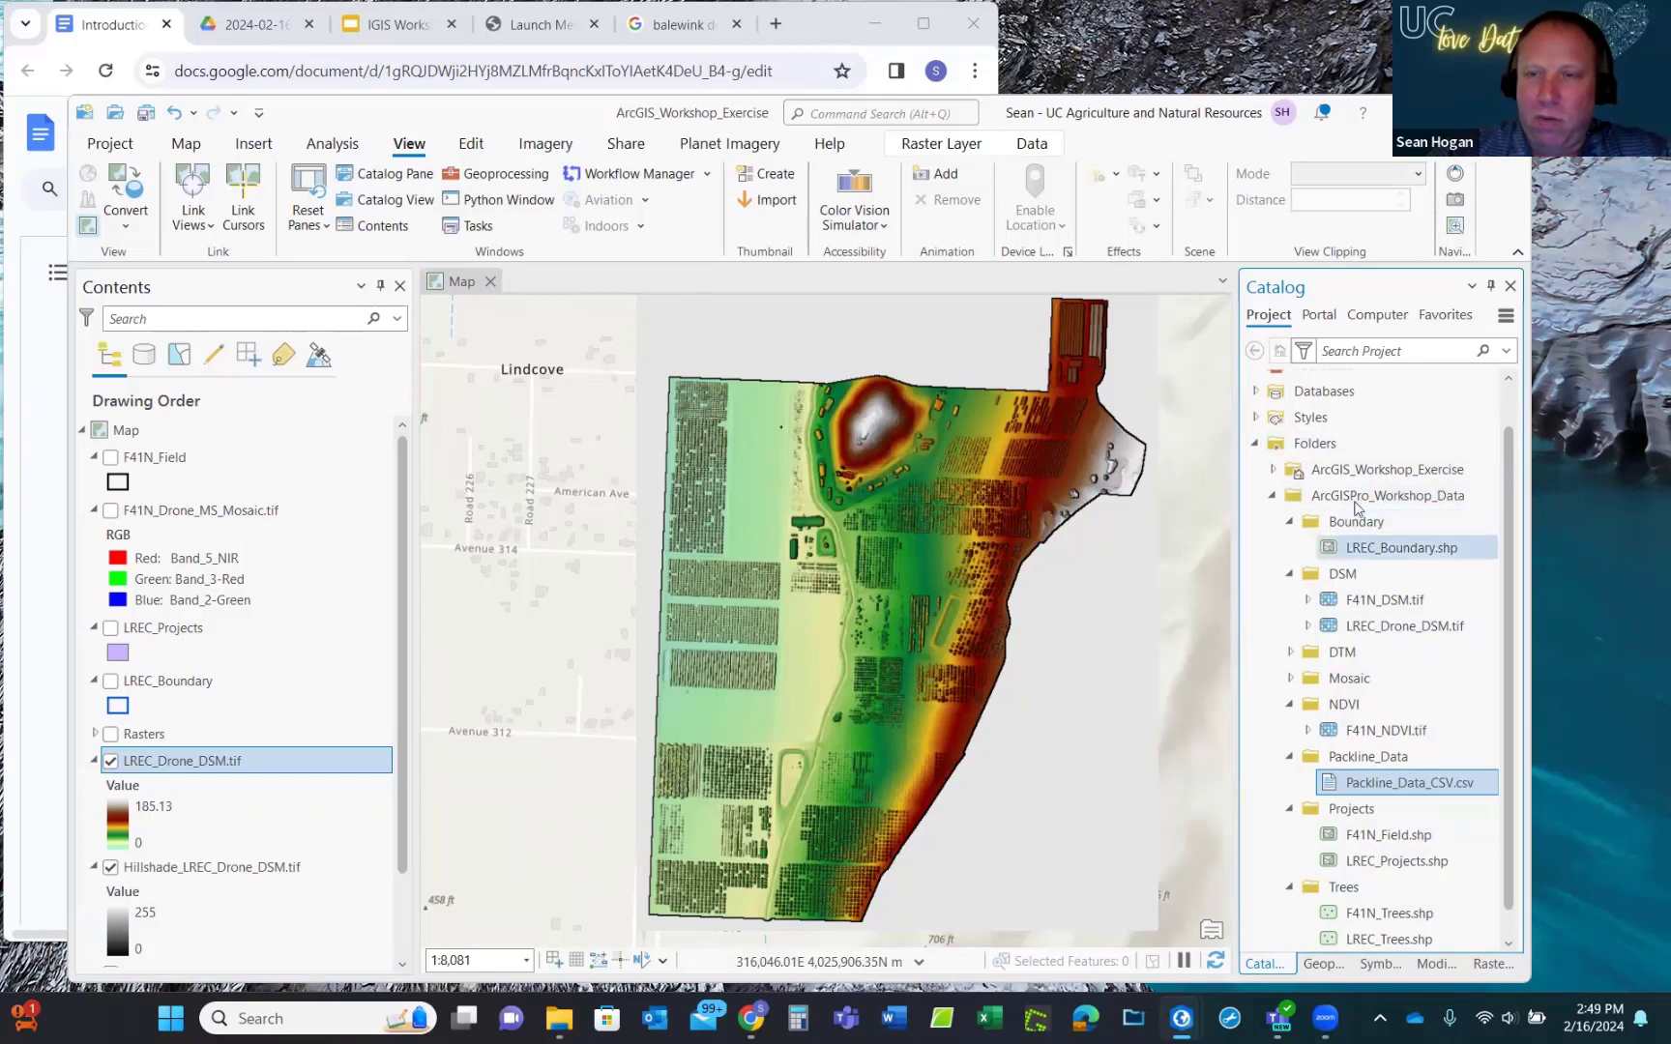
pyautogui.click(1274, 496)
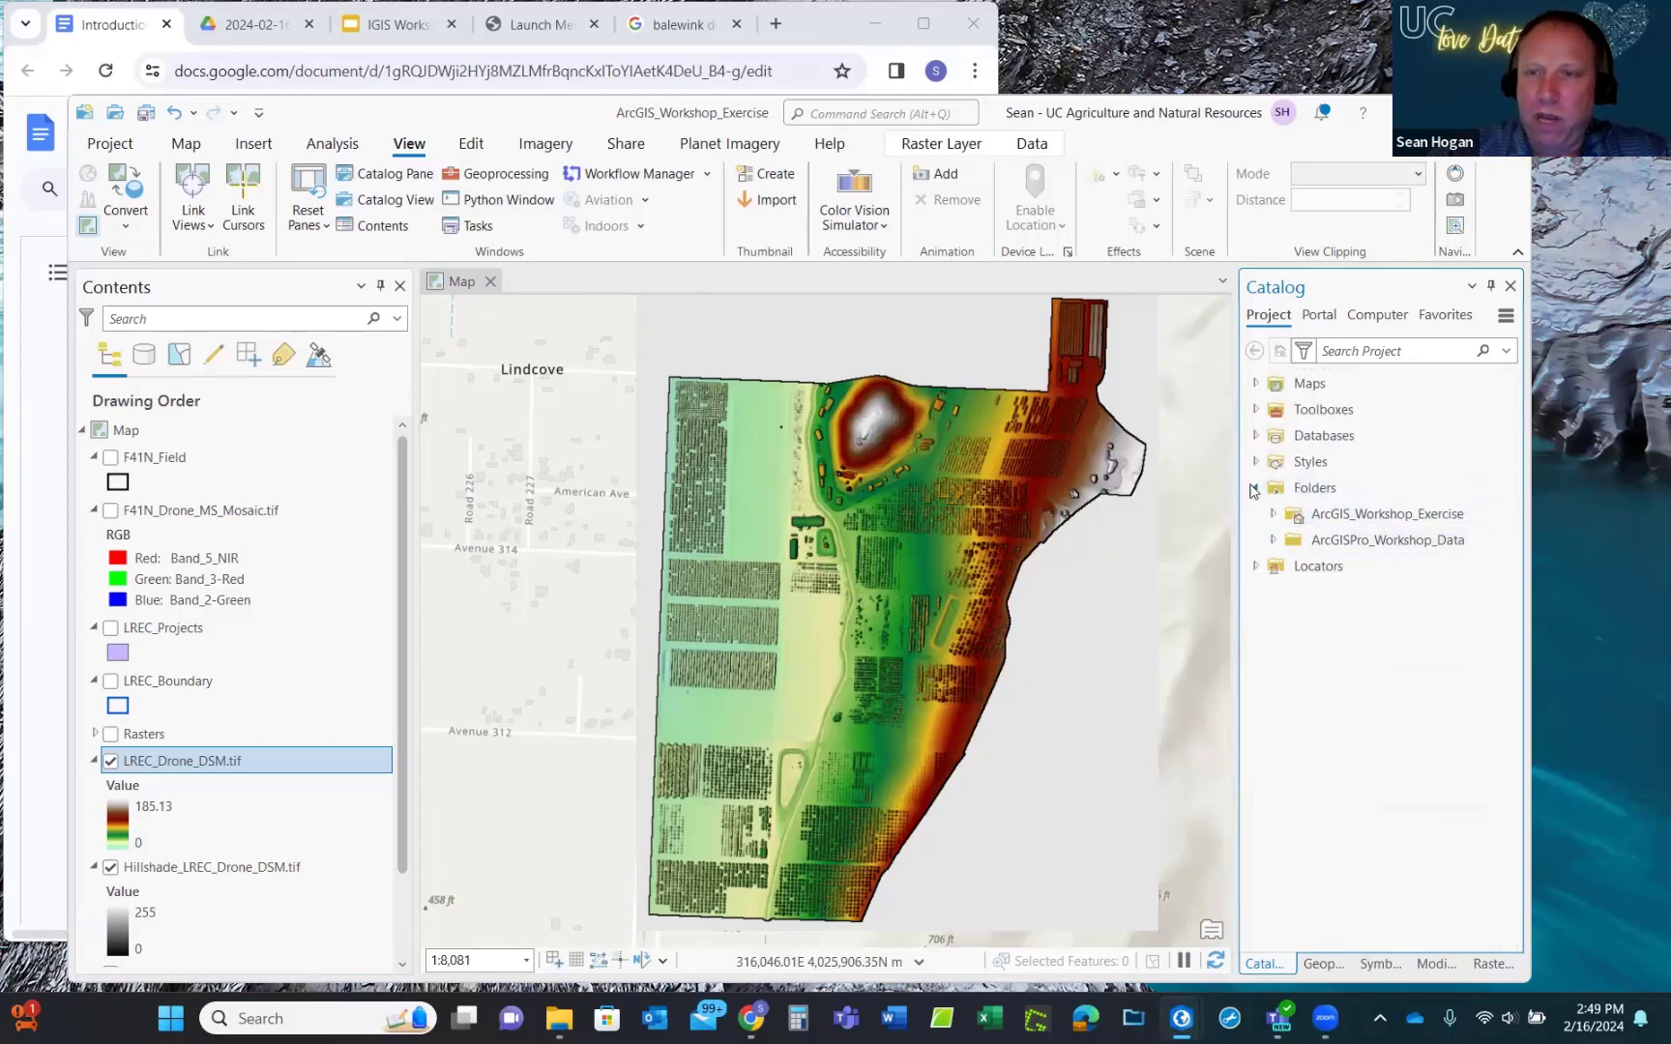
pyautogui.click(1275, 540)
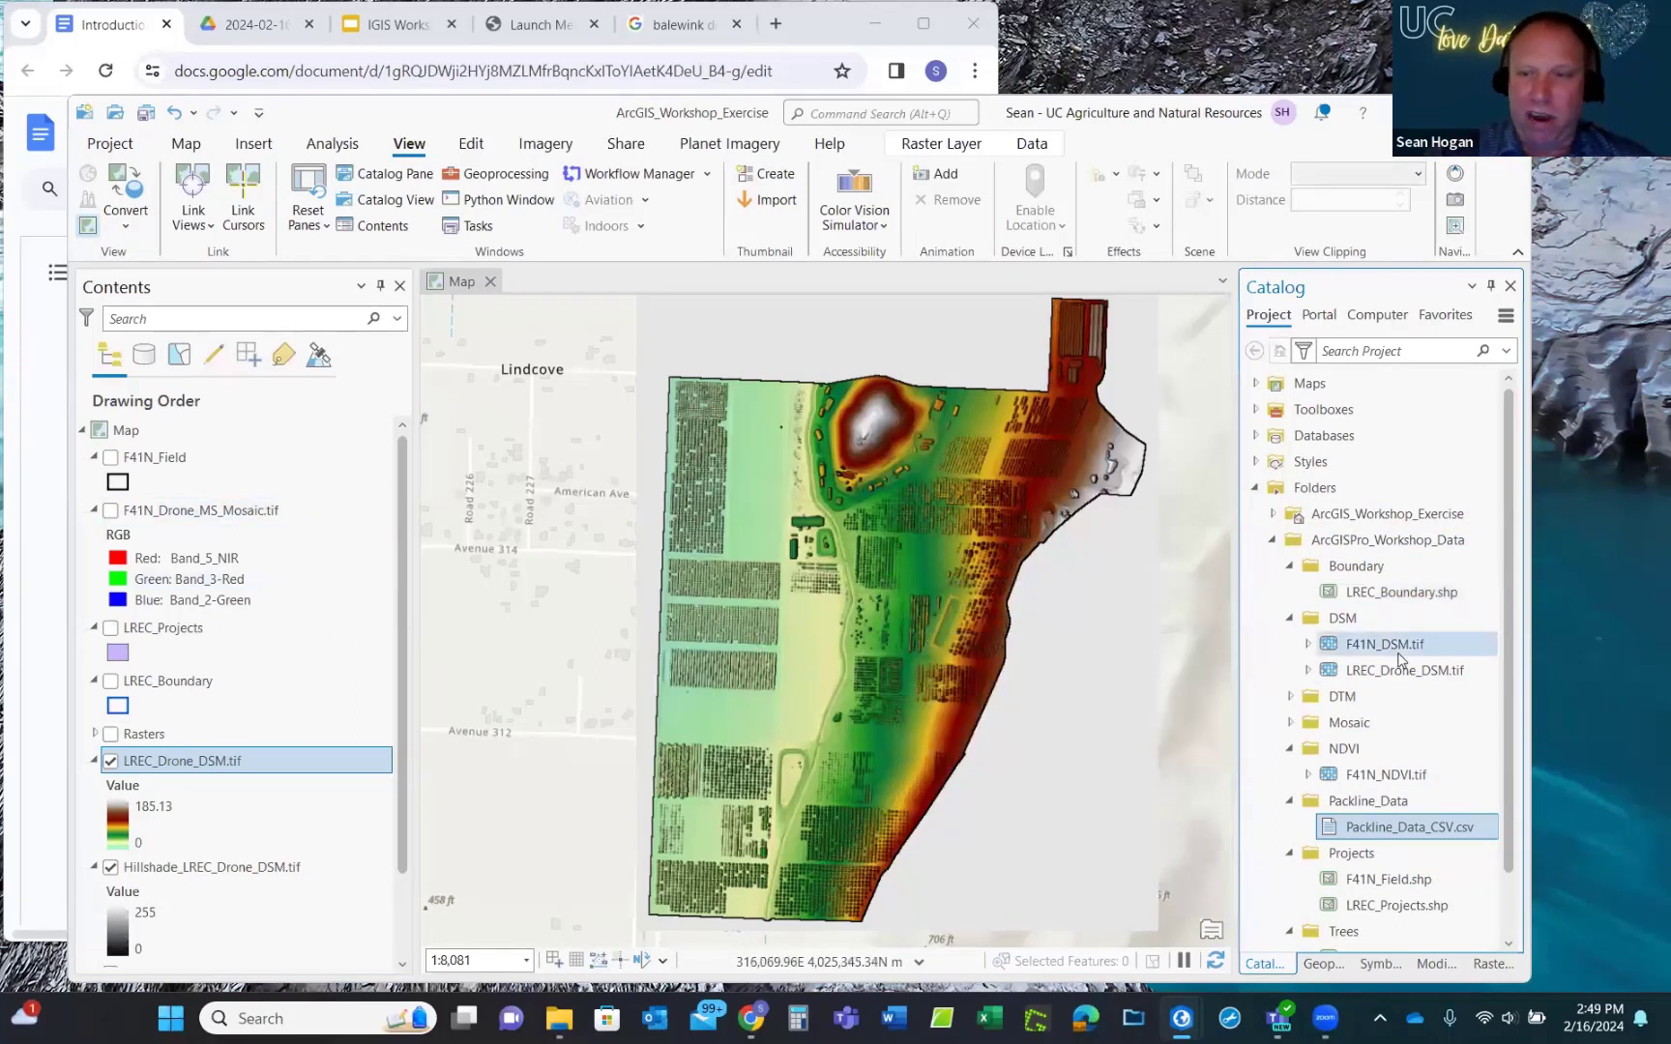
pyautogui.moveTo(1400, 646)
pyautogui.mouseDown()
pyautogui.moveTo(948, 696)
pyautogui.moveTo(416, 595)
pyautogui.moveTo(253, 636)
pyautogui.moveTo(981, 626)
pyautogui.moveTo(1410, 649)
pyautogui.mouseUp()
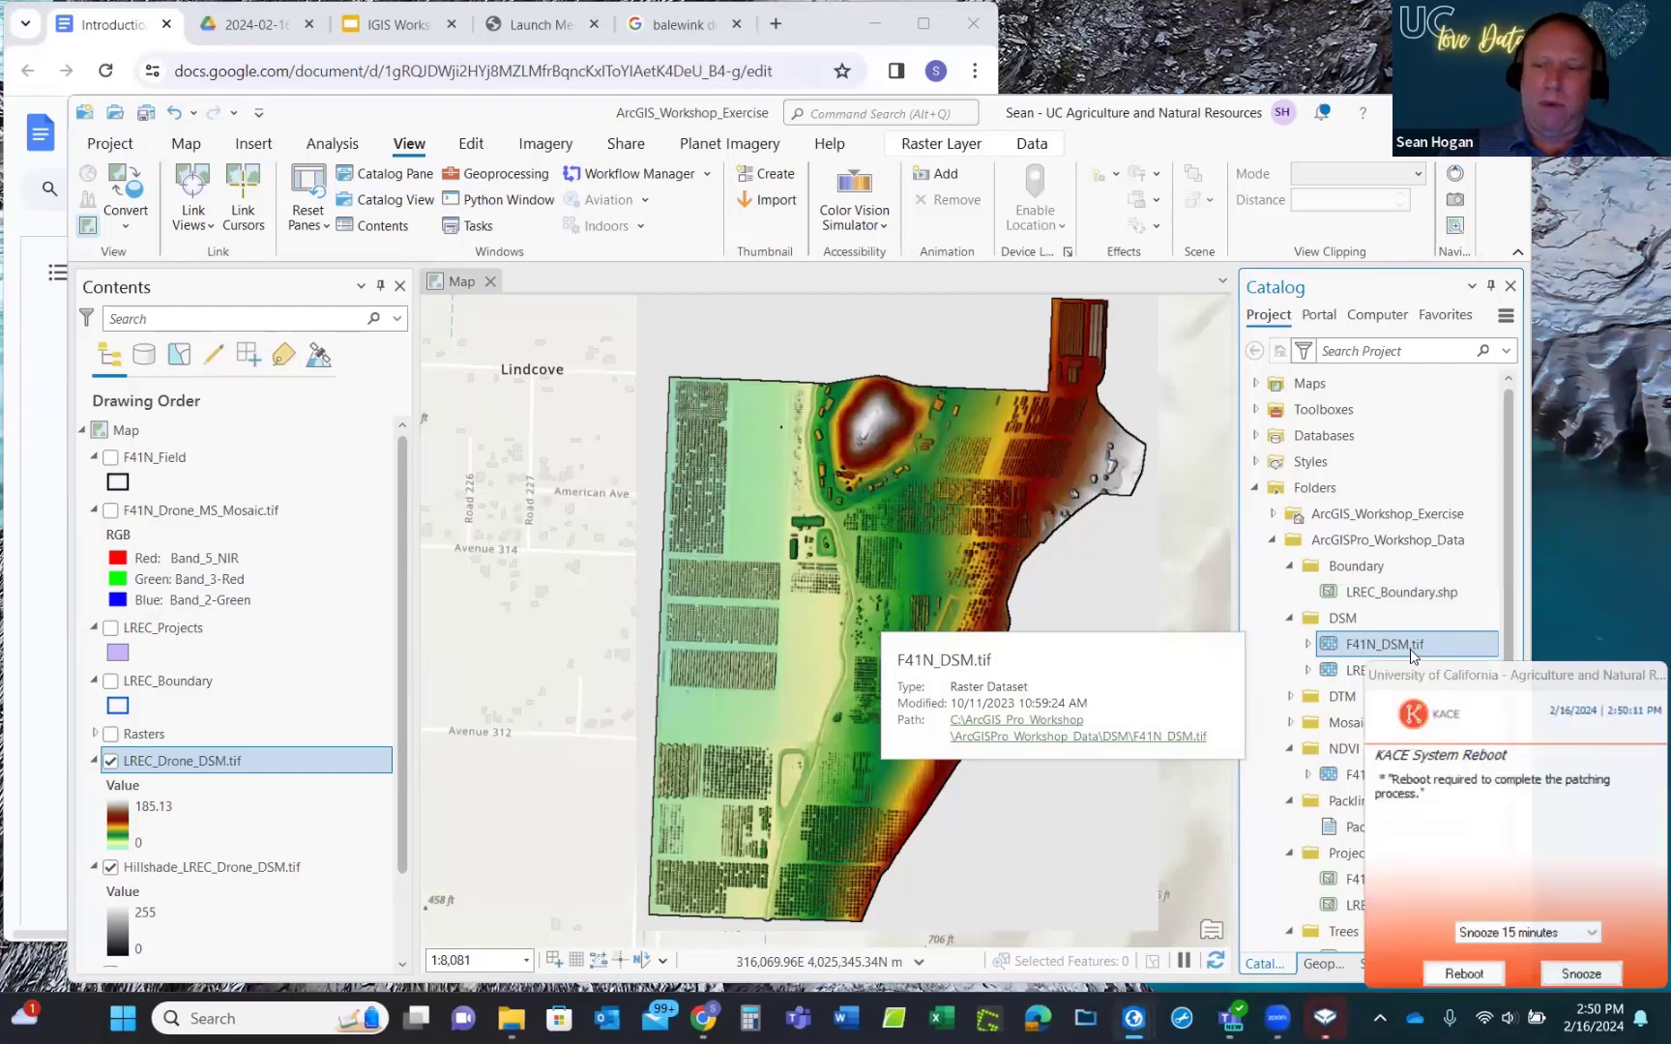
# Snooze the KACE system reboot reminder for 2 hours.
pyautogui.click(1592, 931)
pyautogui.click(1548, 994)
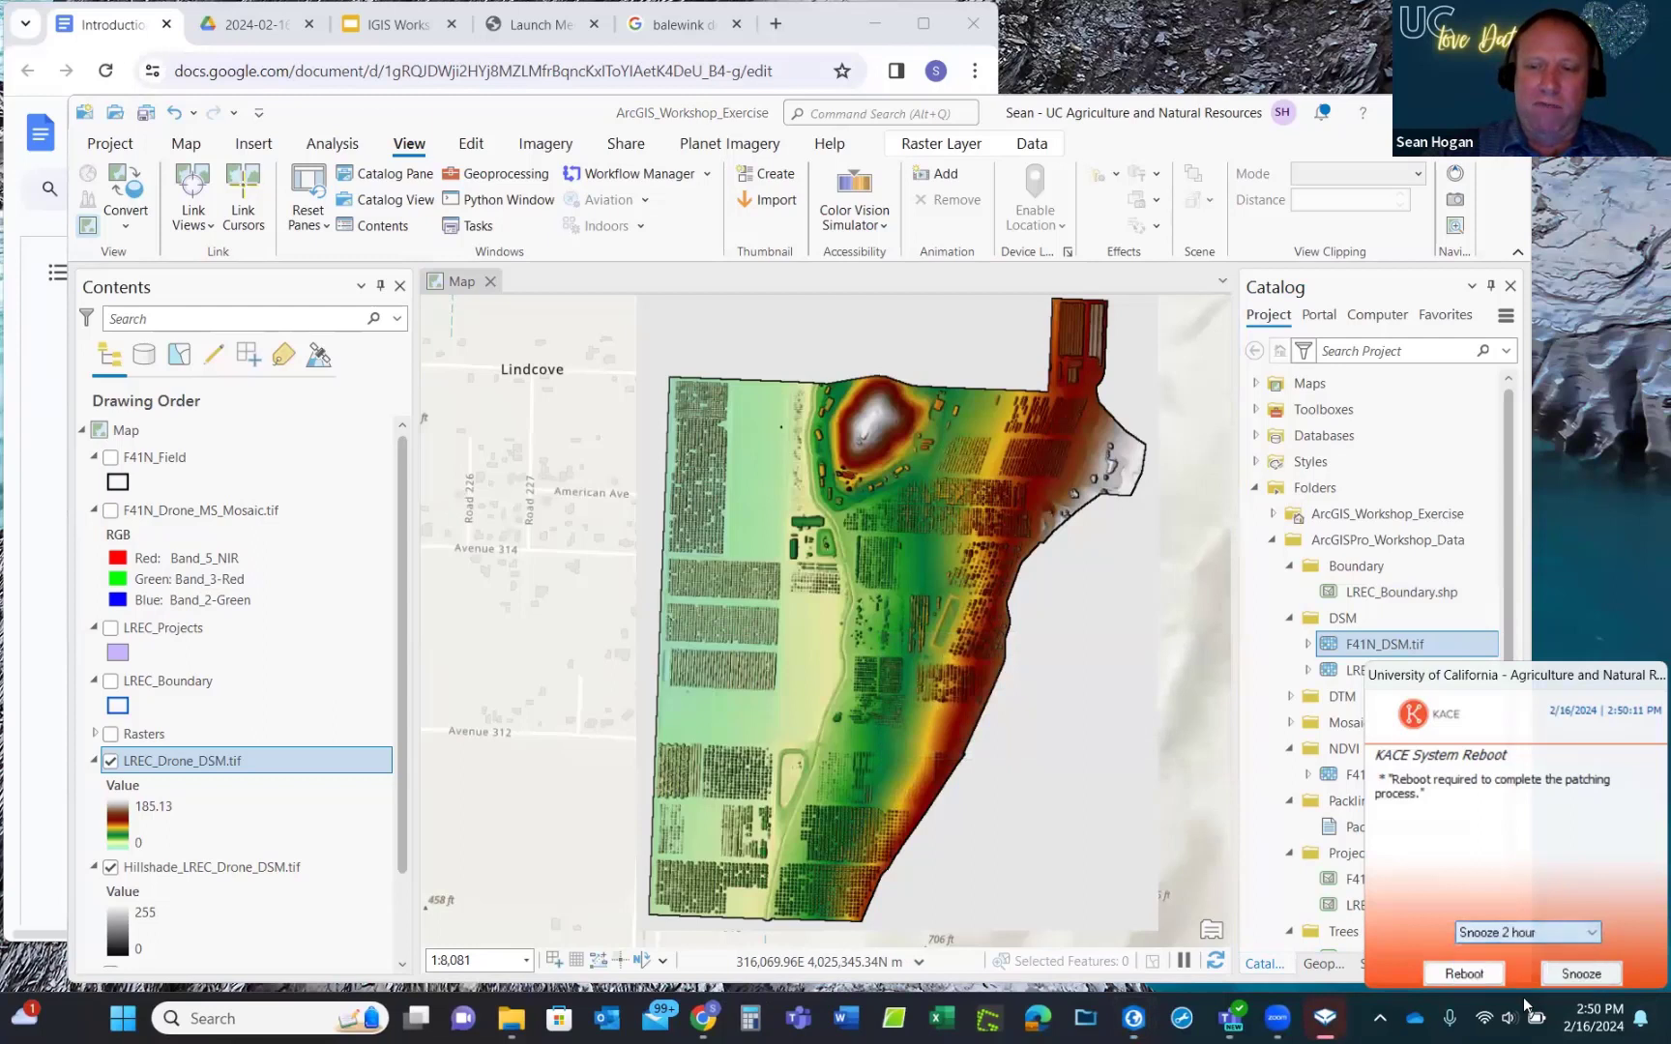
pyautogui.click(1581, 973)
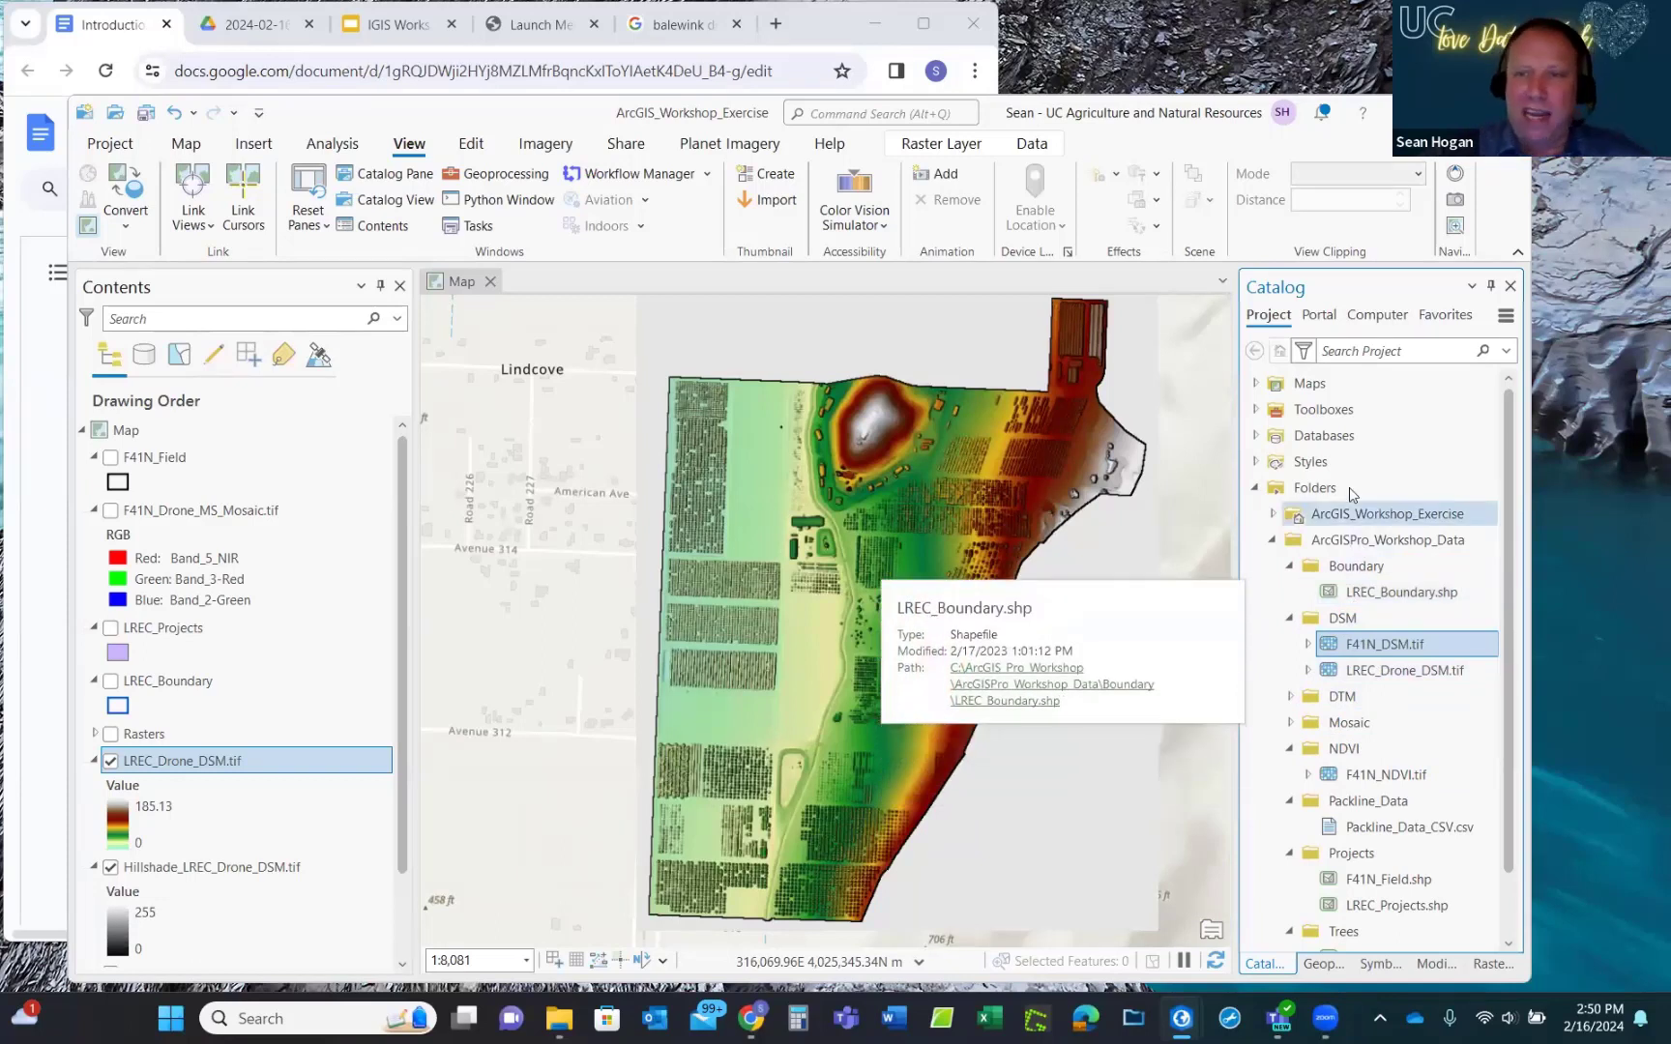
# Show the portal content in the Catalog pane, and open a separate catalog view with the project's Folders item selected.
pyautogui.click(1317, 316)
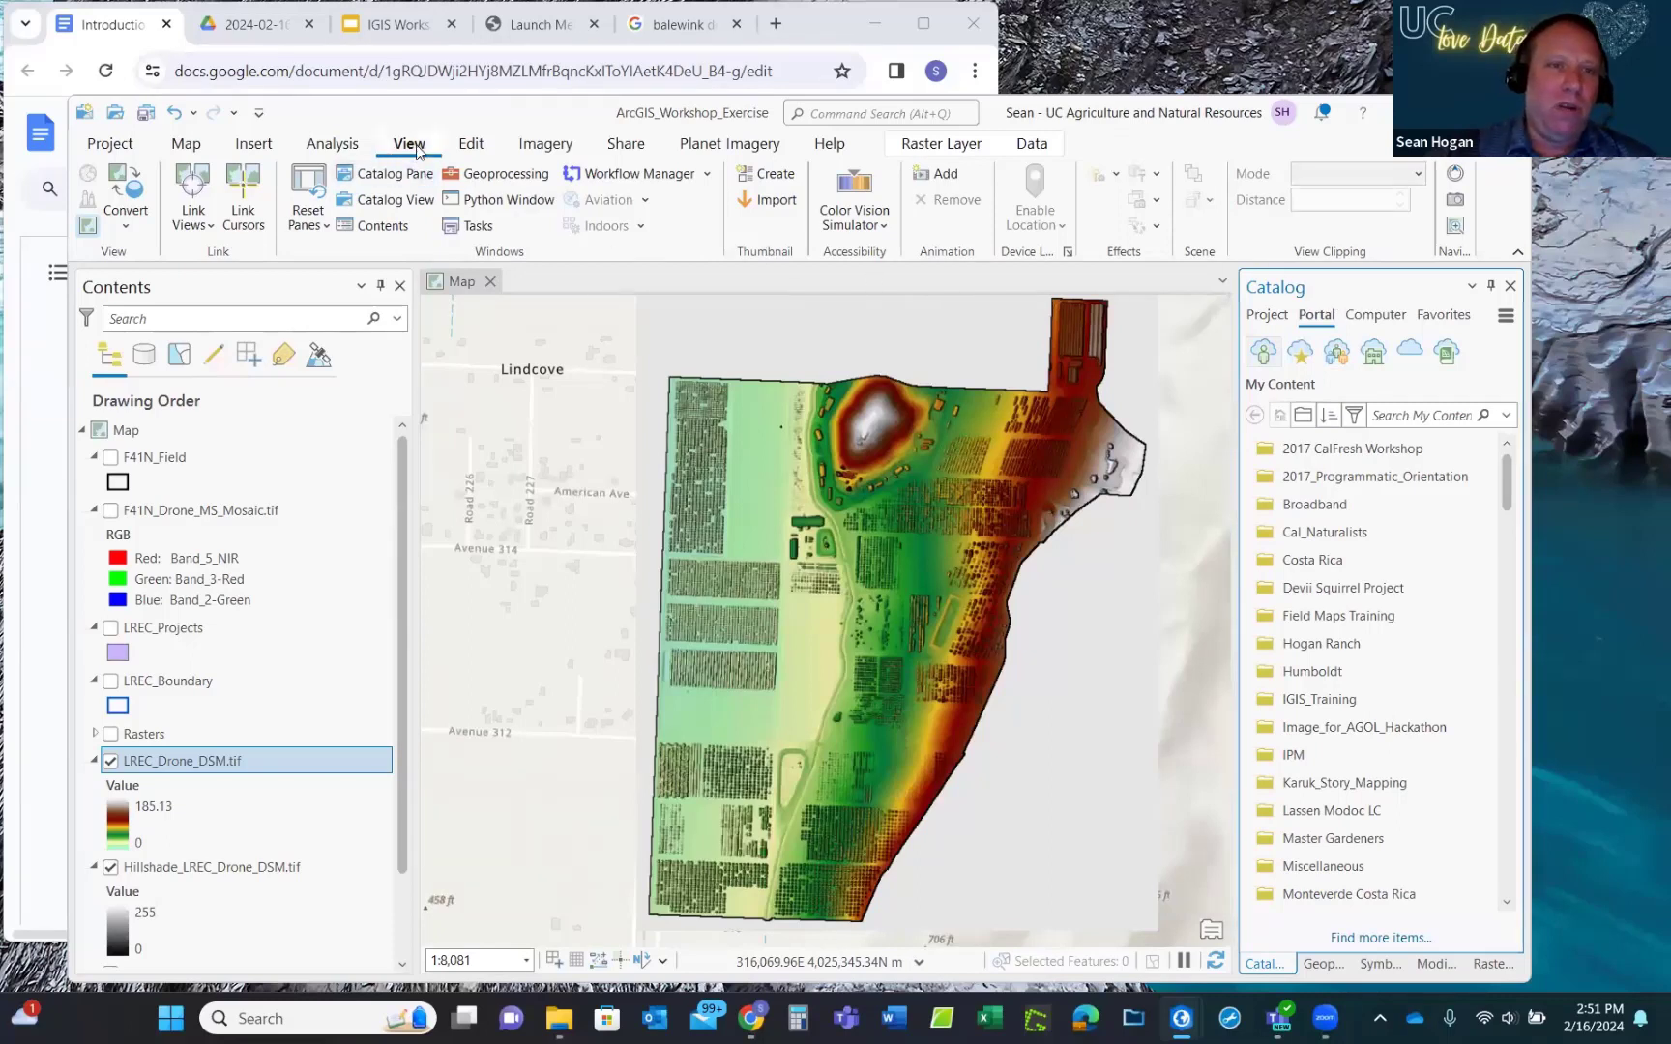
pyautogui.click(383, 205)
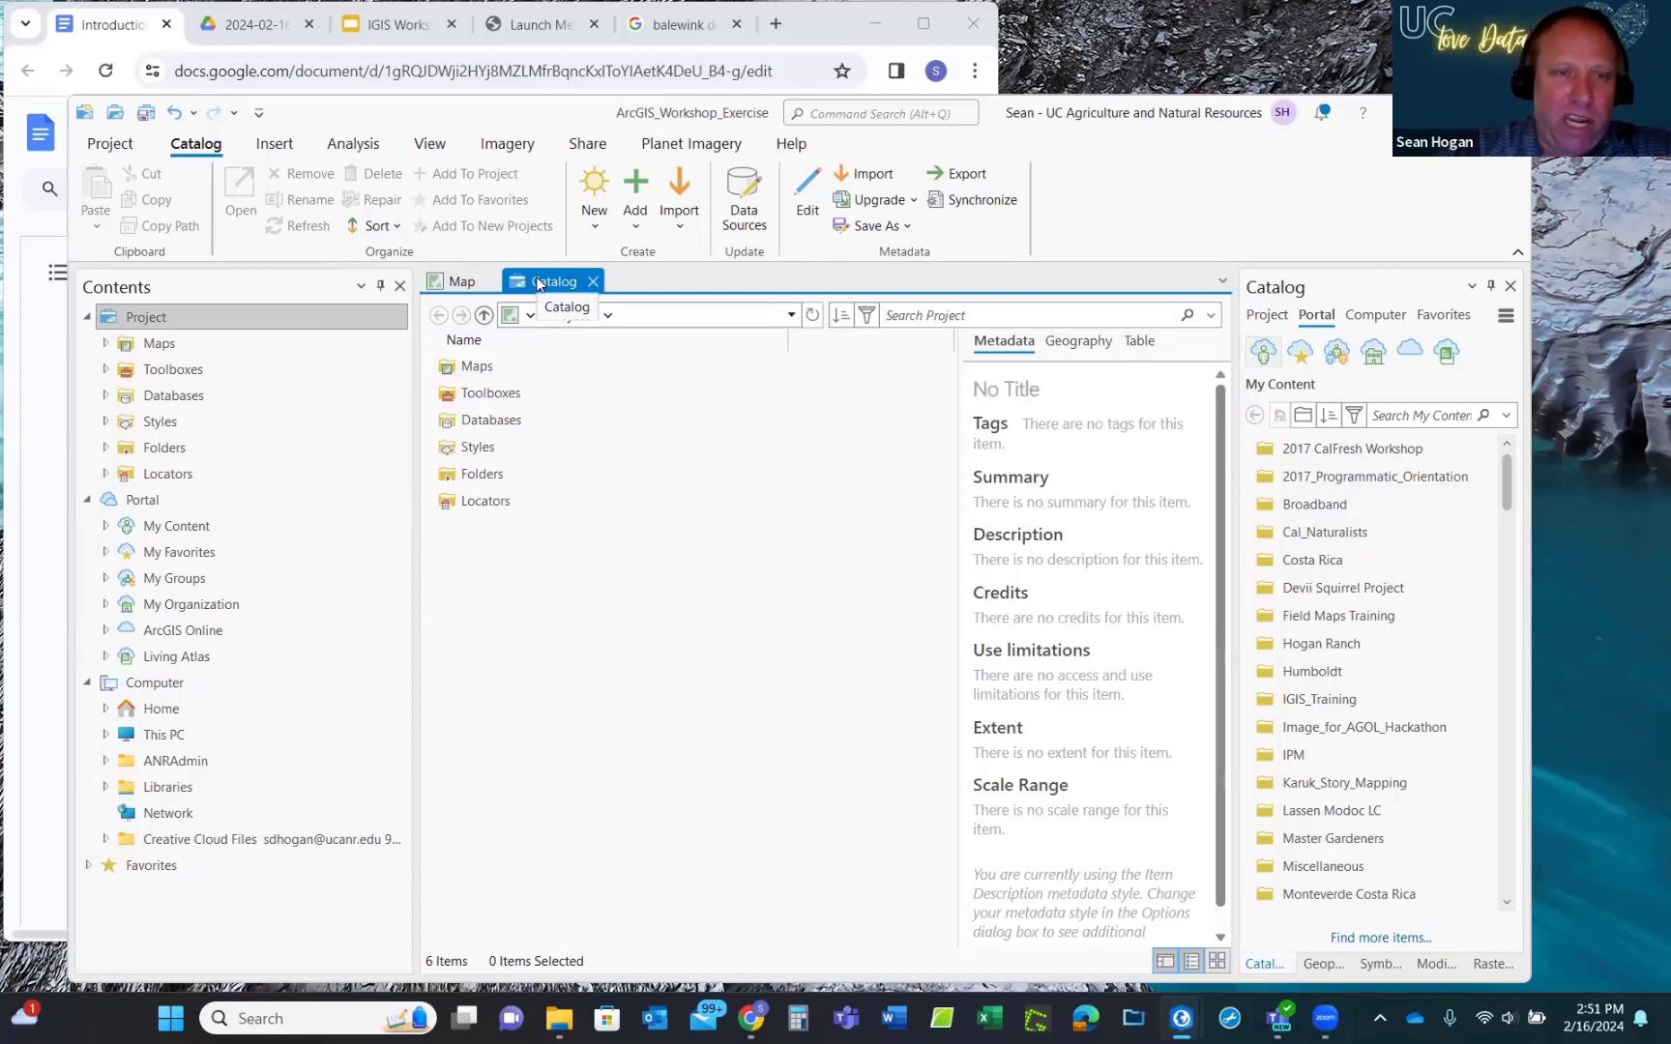
pyautogui.click(474, 479)
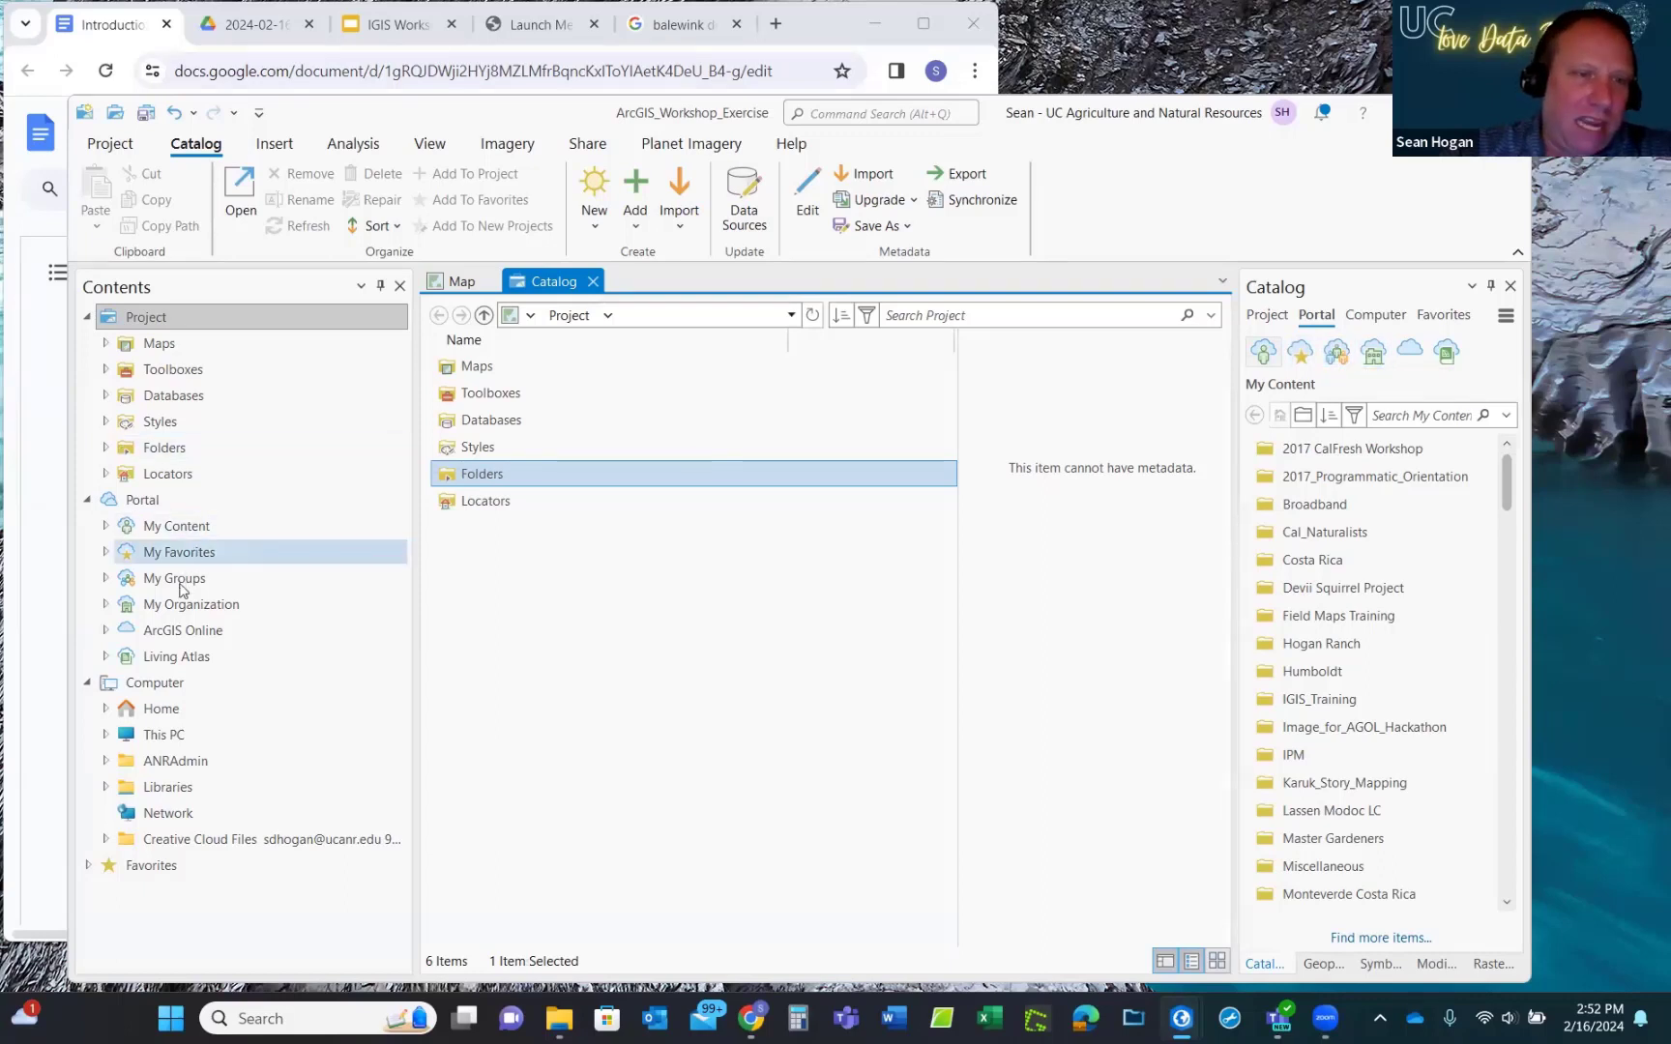
# Search ArcGIS Online for NAIP in the catalog view.
pyautogui.click(167, 634)
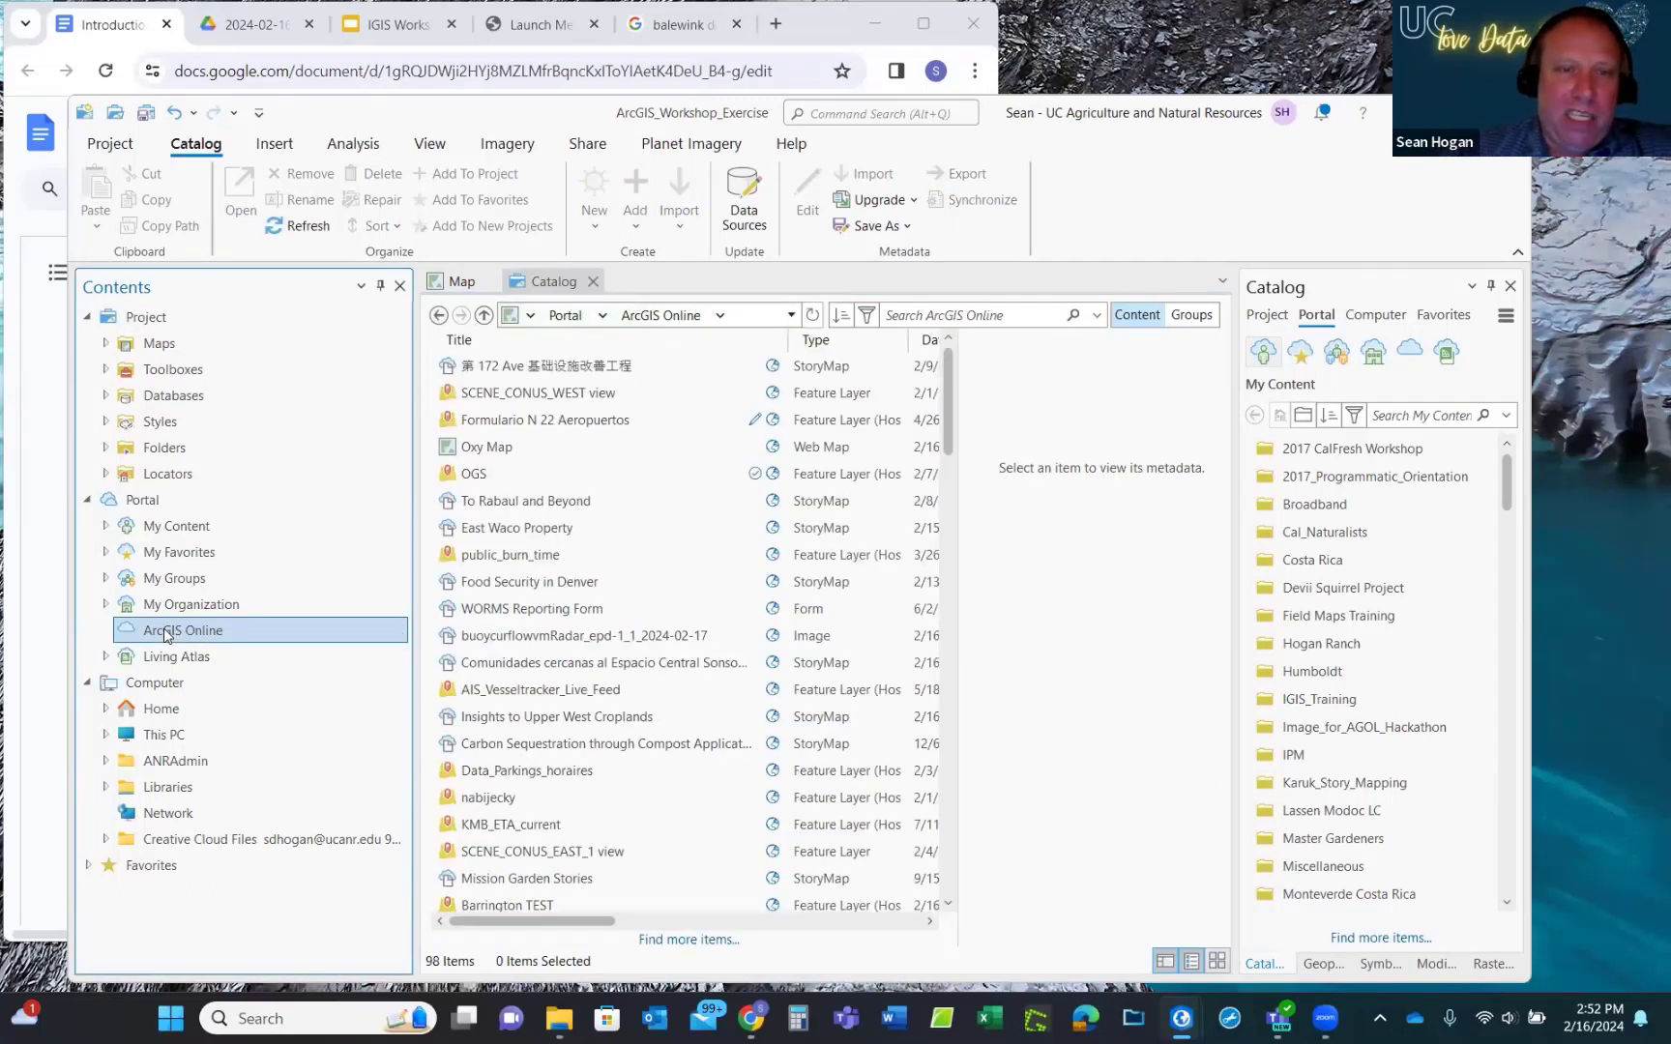
pyautogui.click(930, 315)
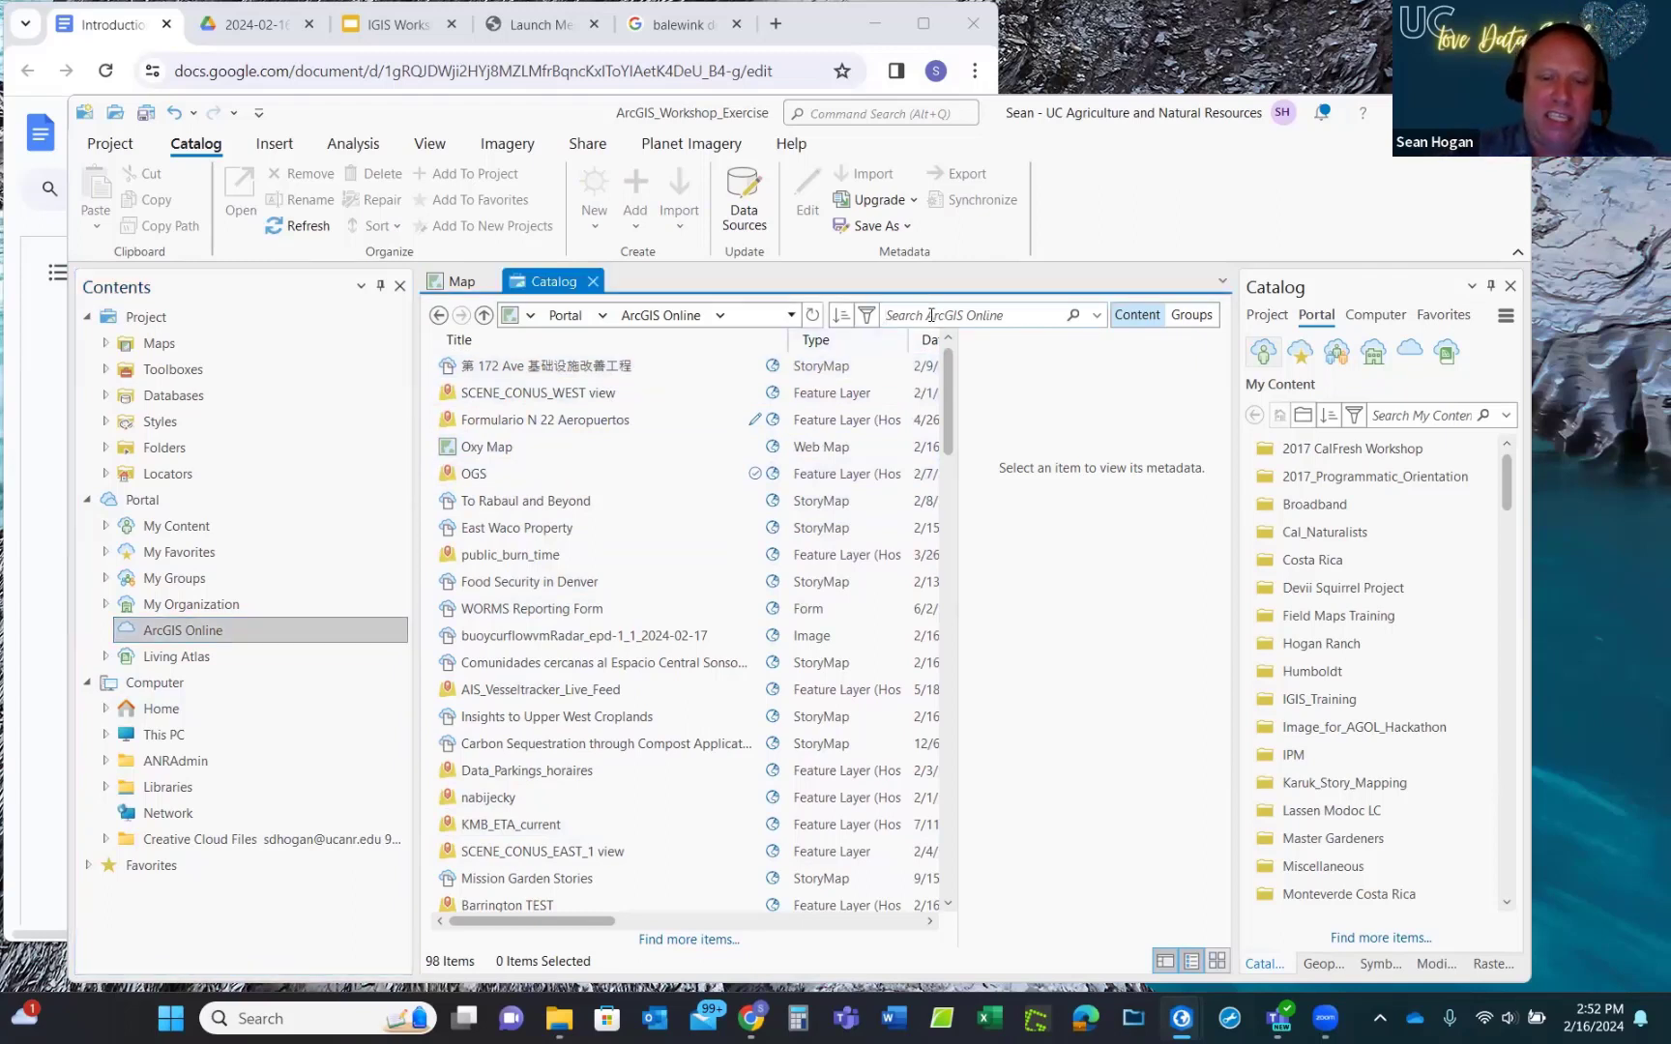
pyautogui.write('NAIP')
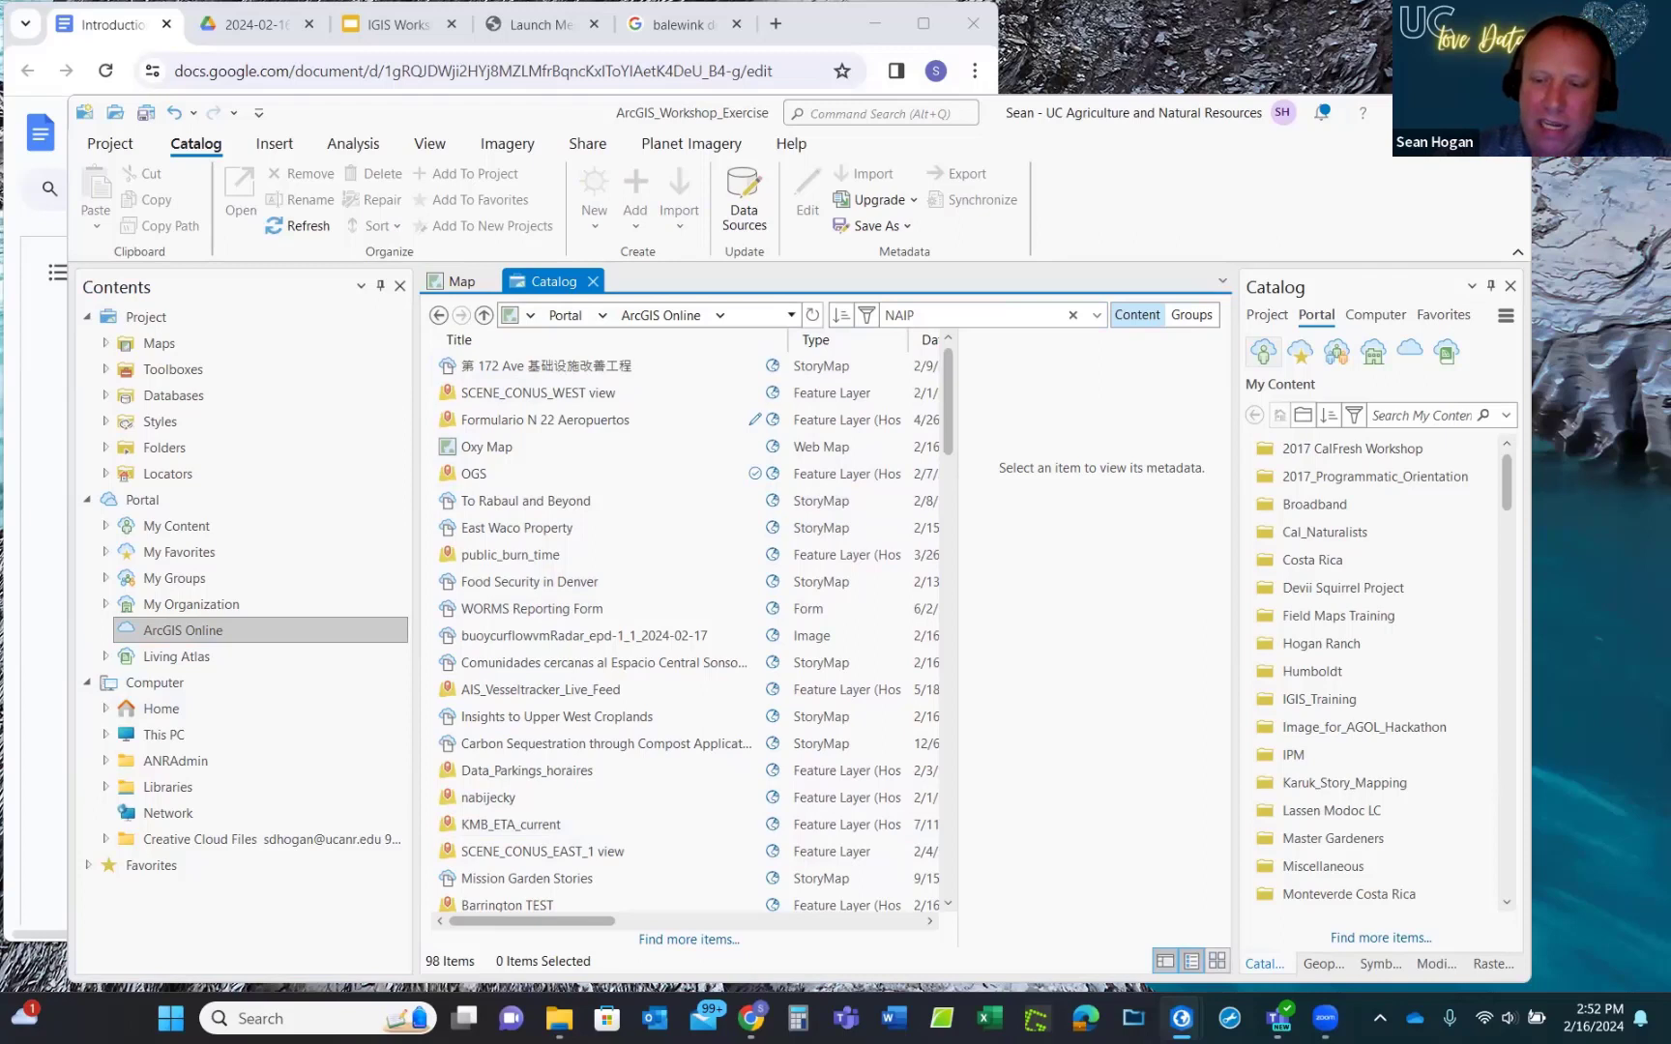
pyautogui.press('Return')
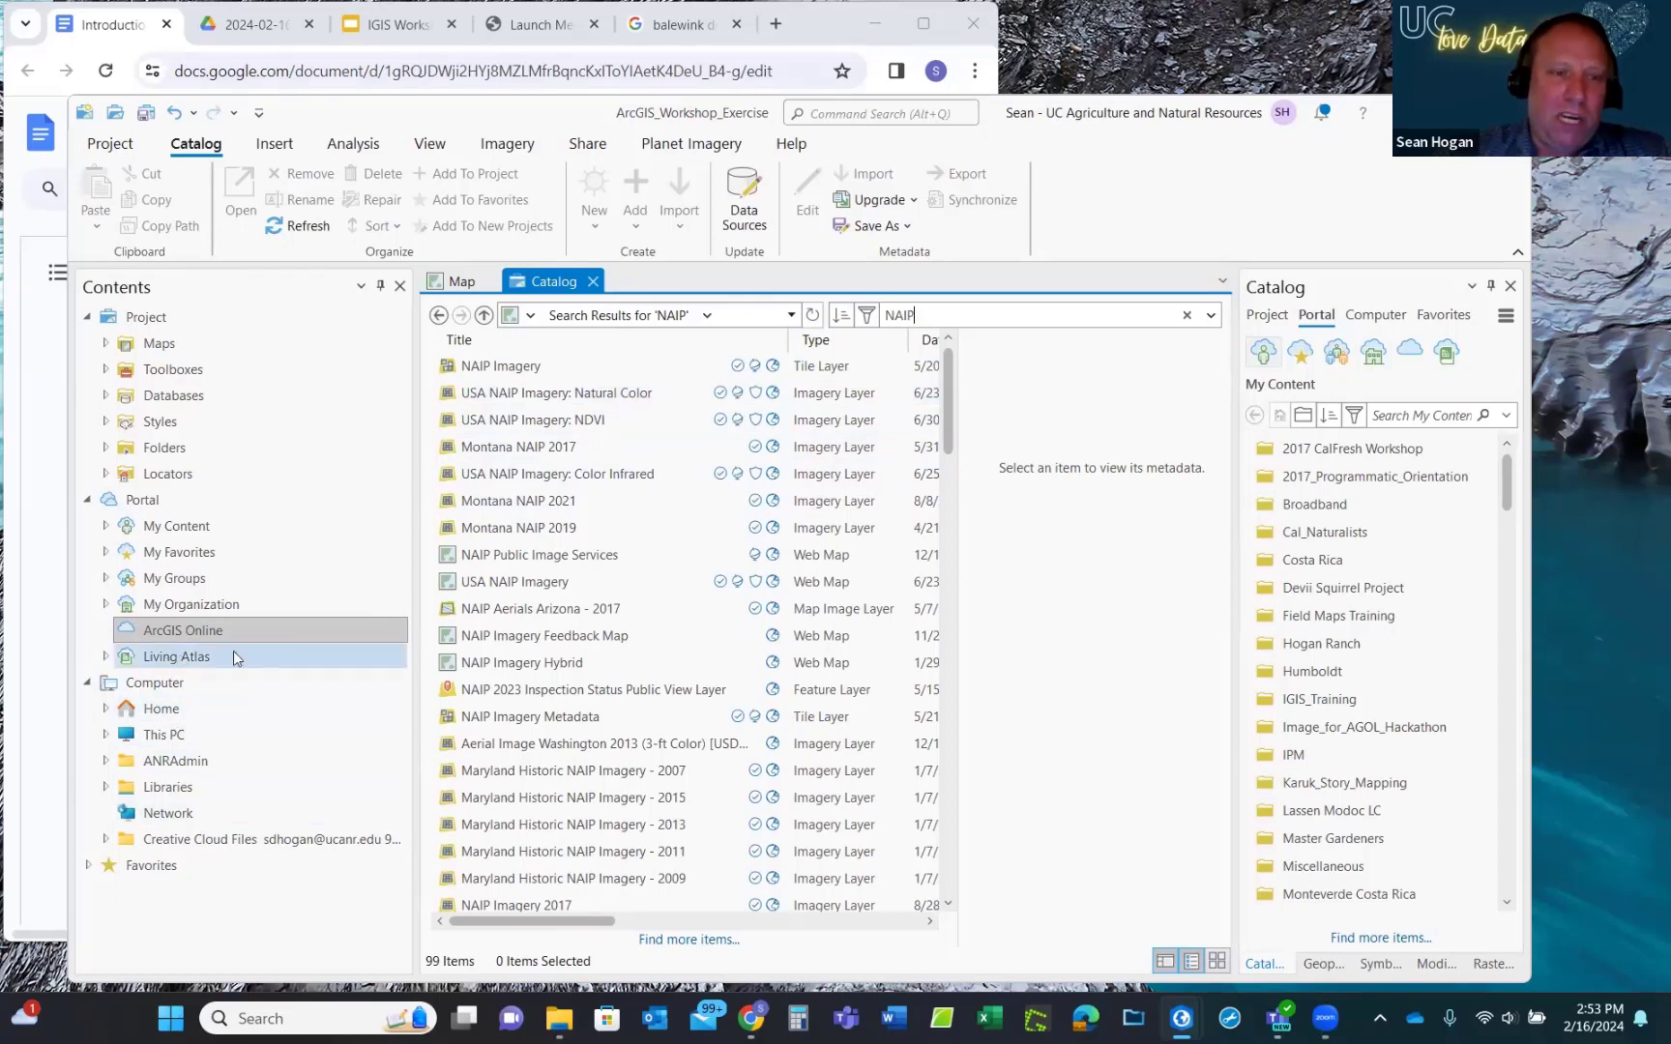
# Review the metadata of USA NAIP Imagery: Natural Color, add that imagery layer to the map, and close the catalog view.
pyautogui.click(529, 397)
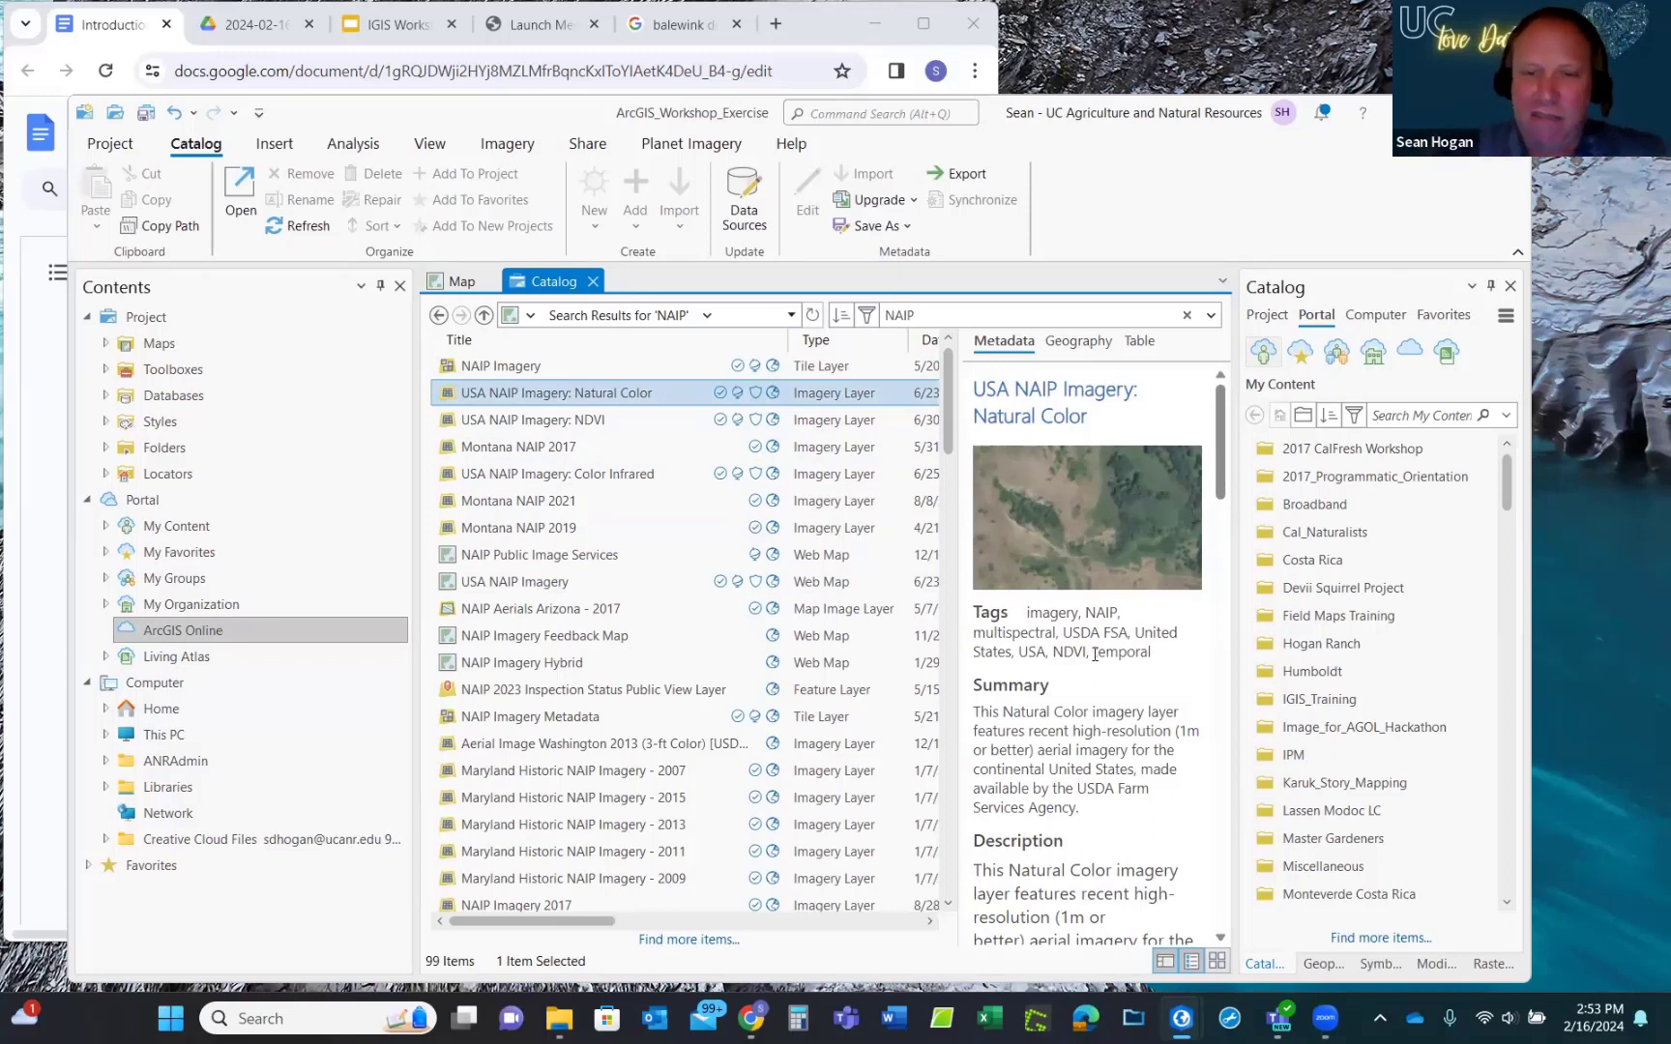
pyautogui.scroll(-5, 1097, 656)
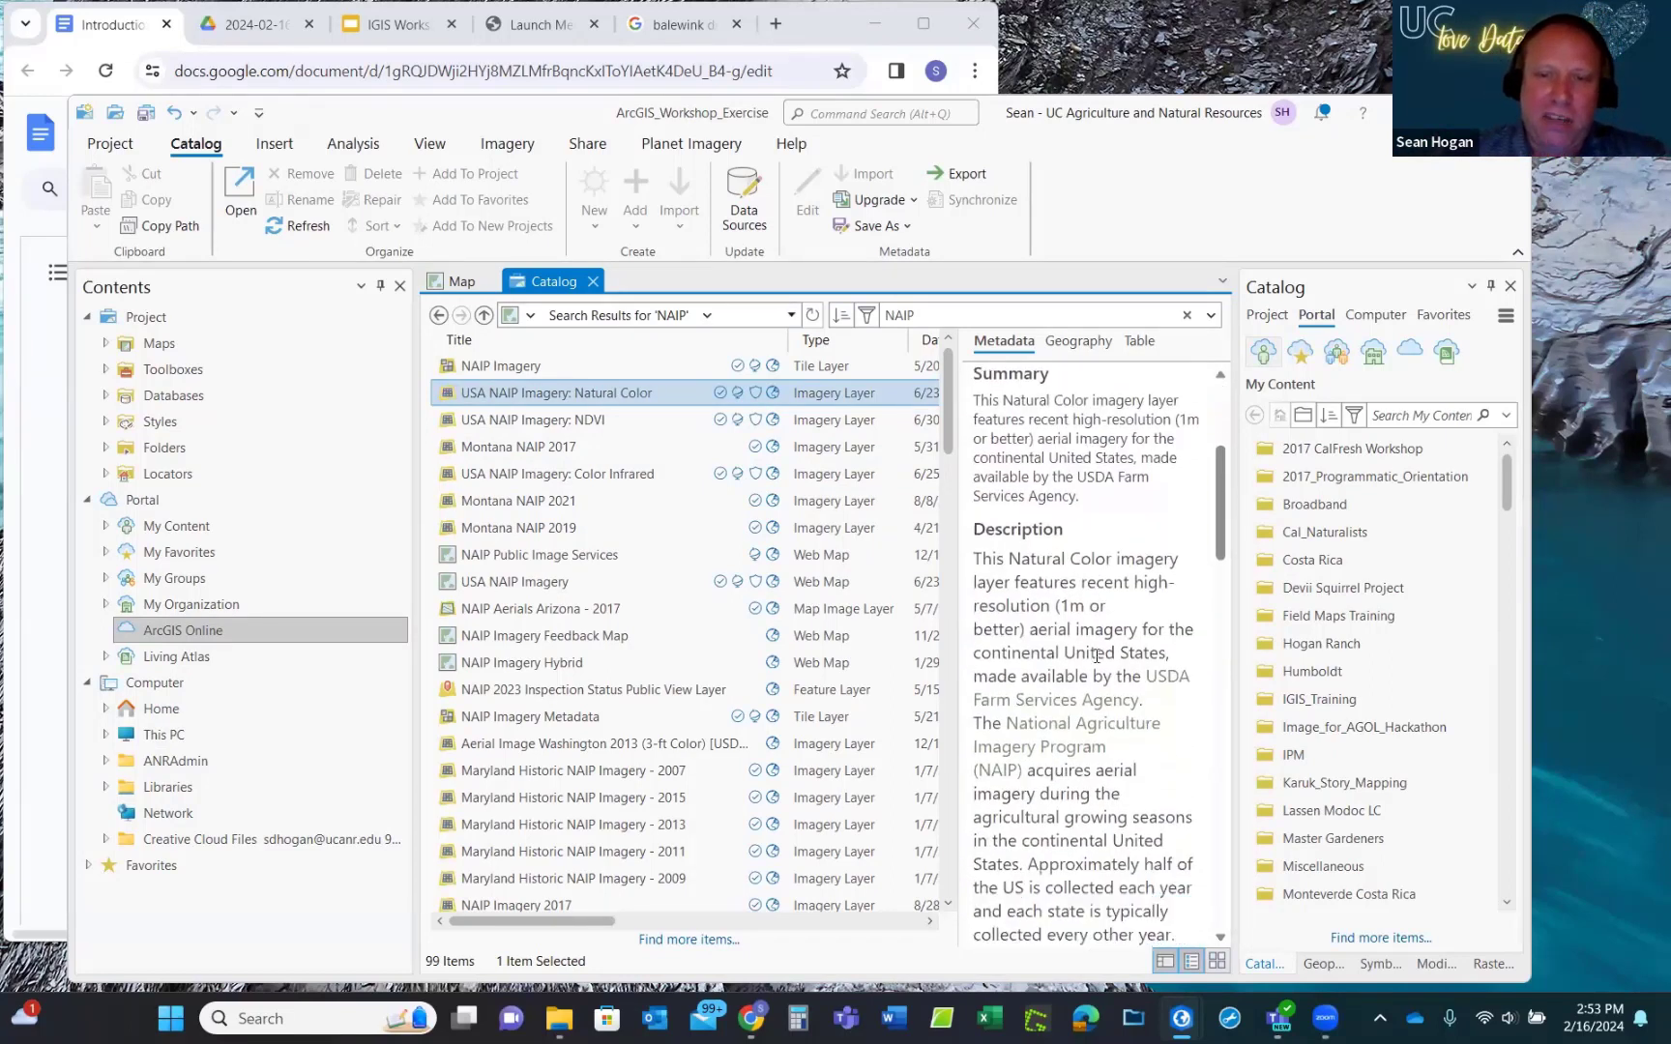
pyautogui.scroll(-8, 1097, 655)
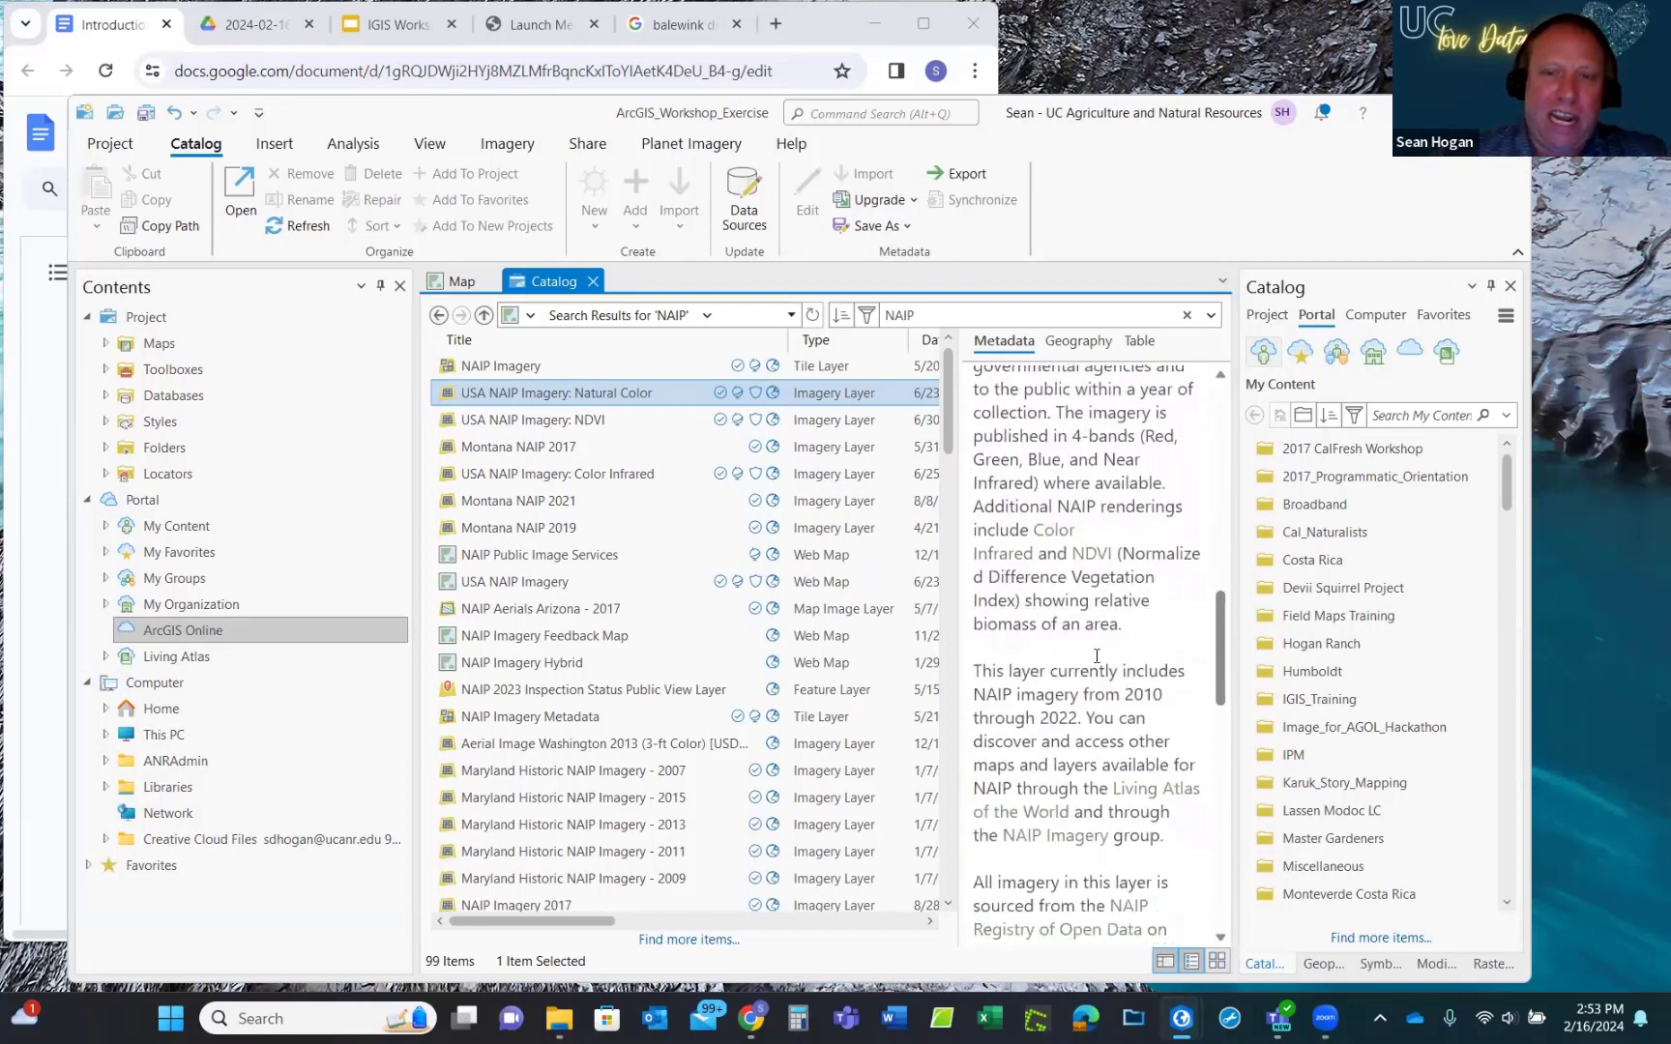
pyautogui.scroll(-5, 1097, 655)
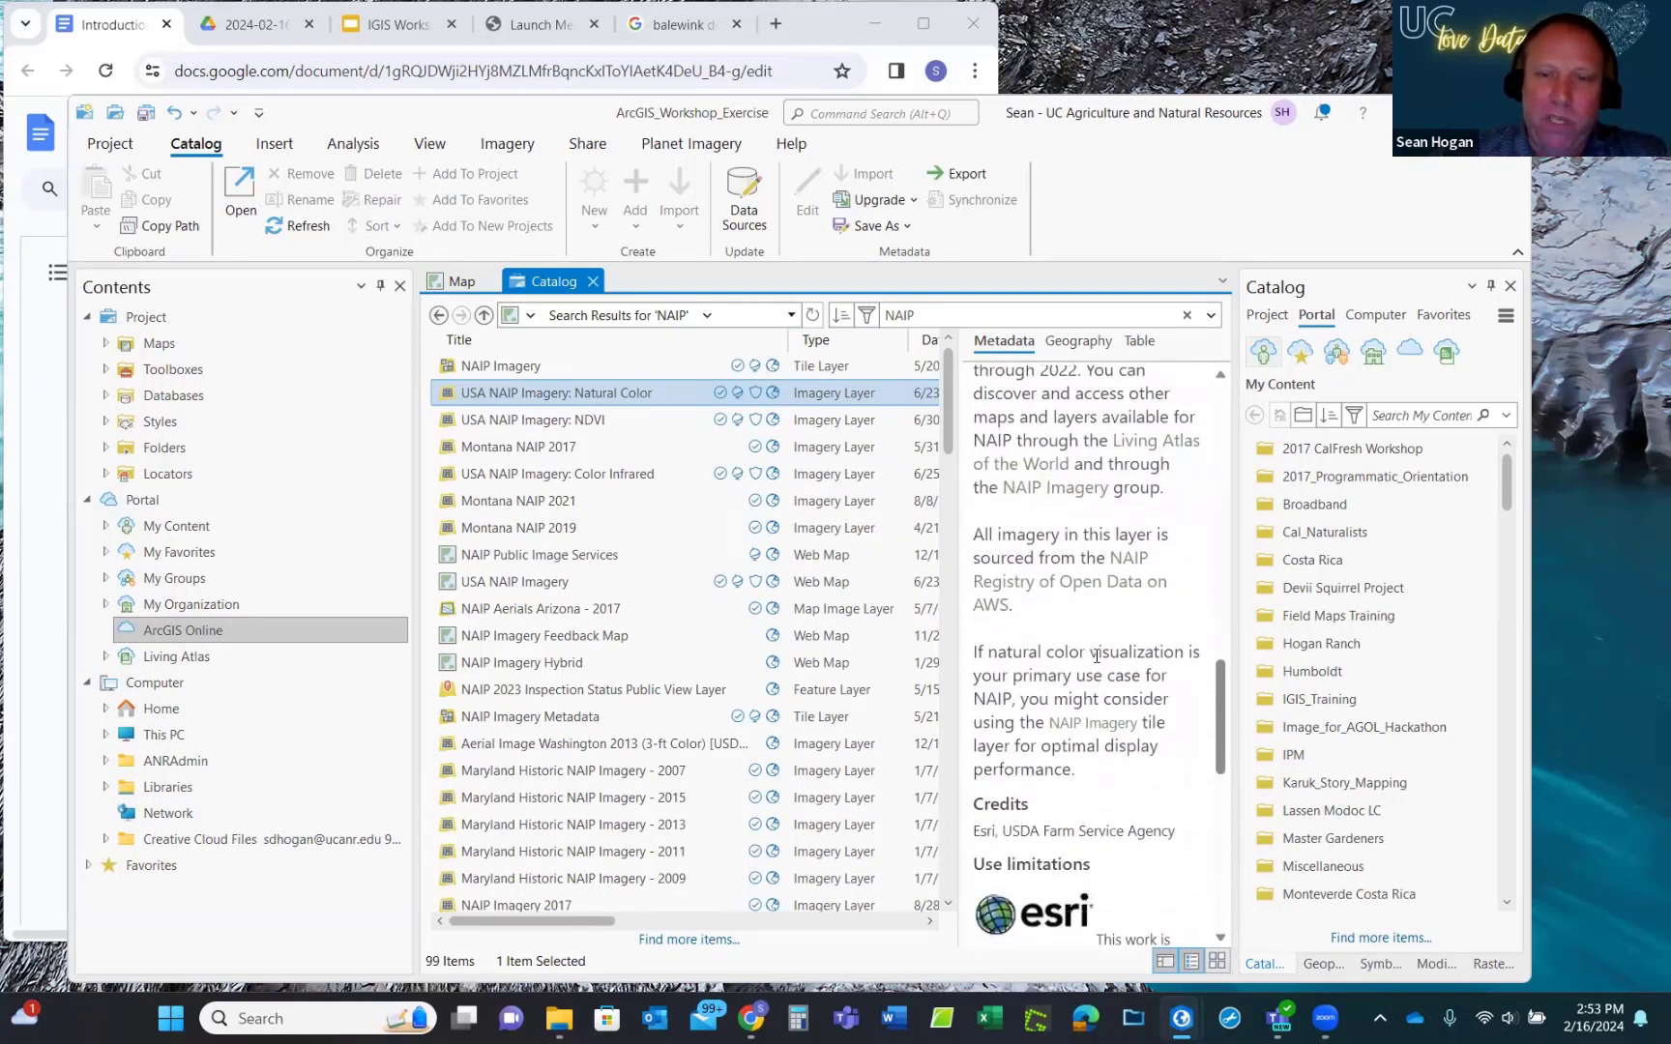
pyautogui.scroll(15, 1096, 655)
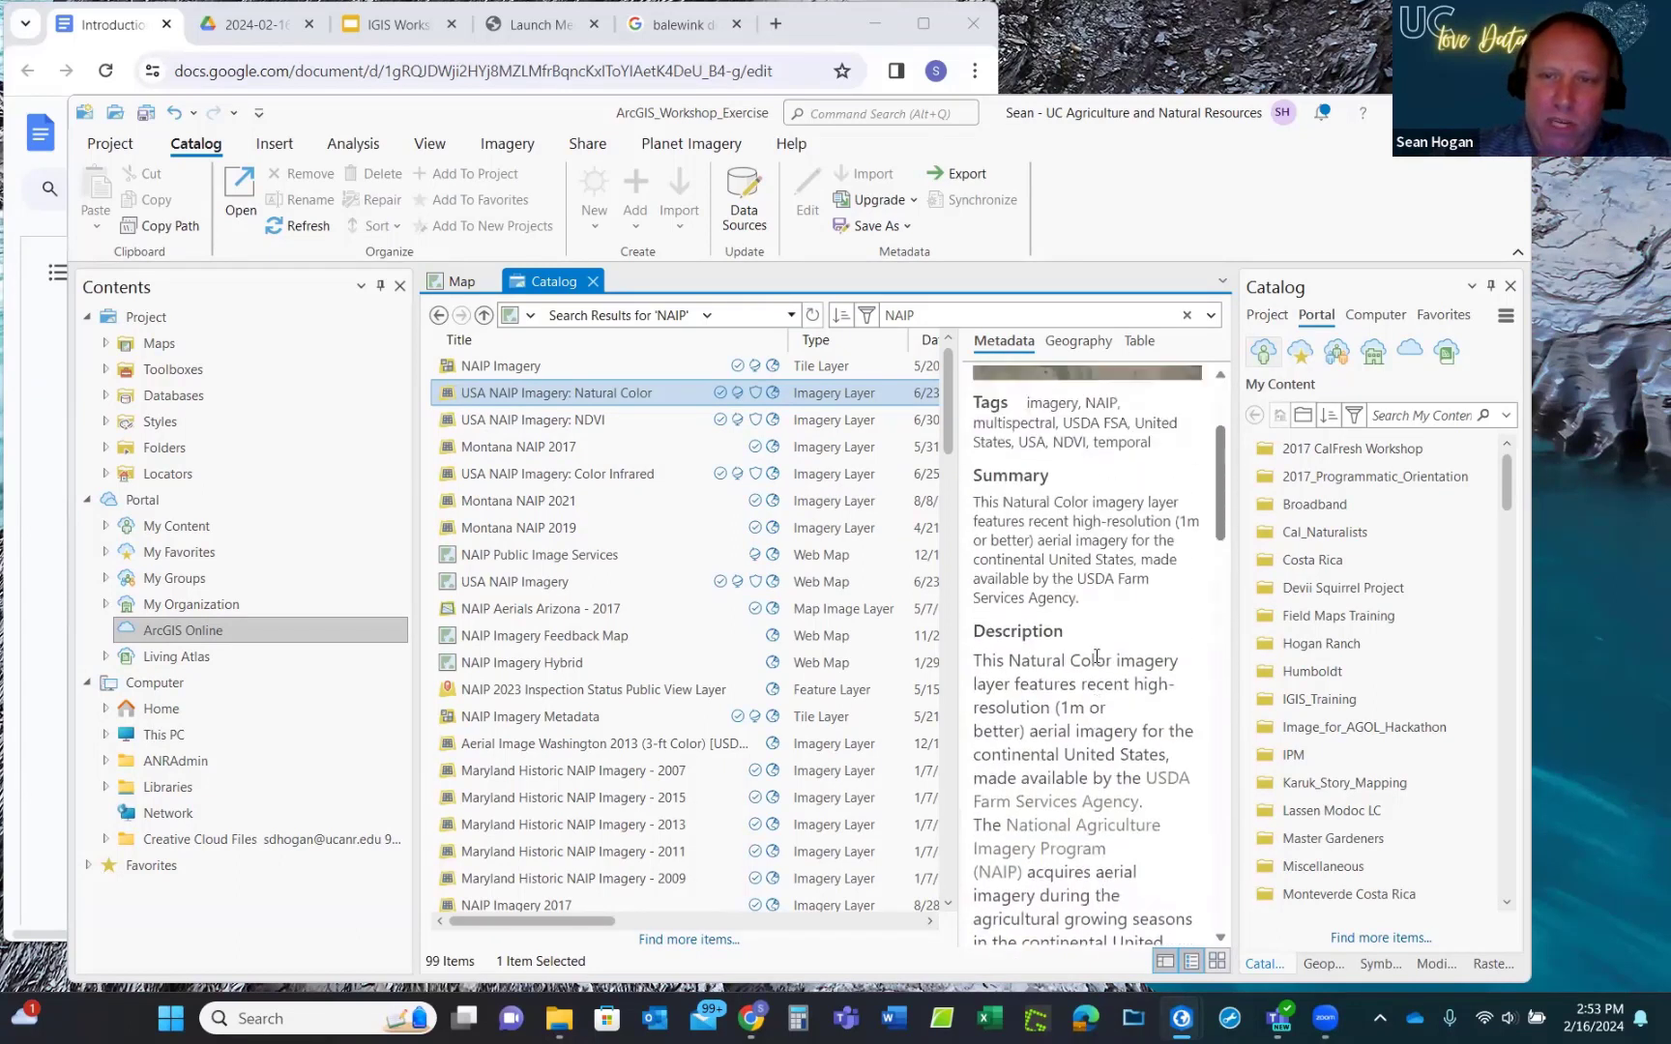
pyautogui.scroll(4, 1097, 656)
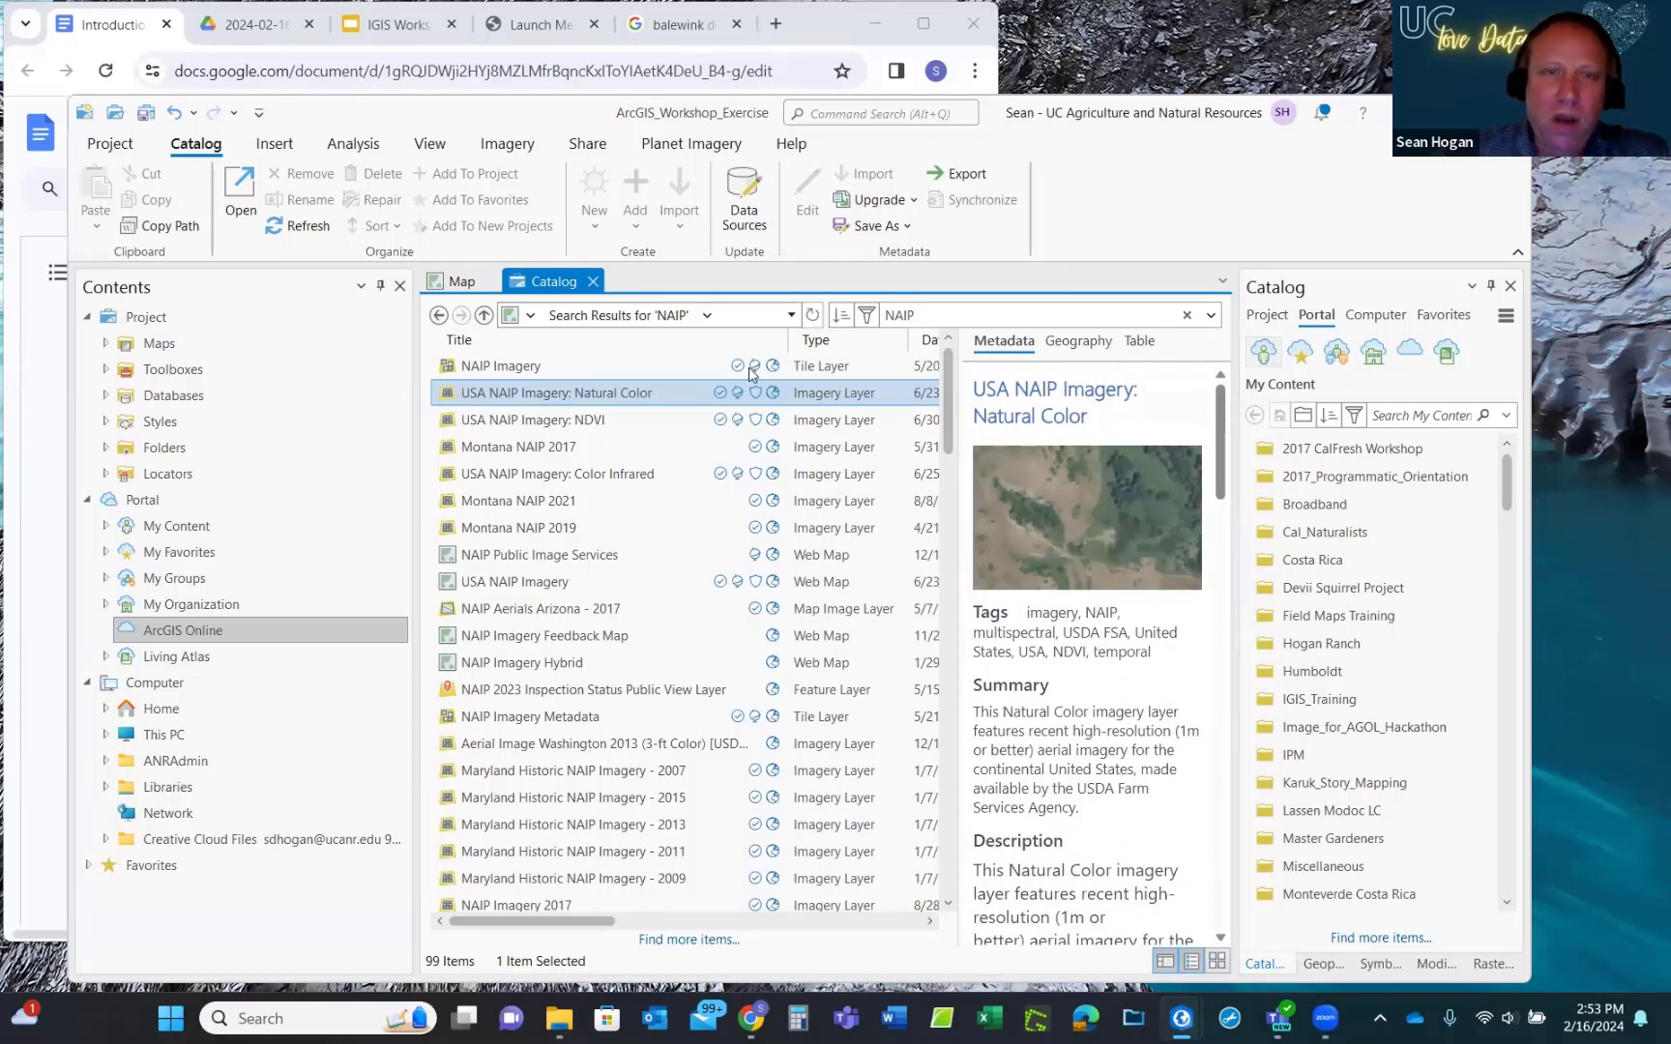
pyautogui.rightClick(508, 401)
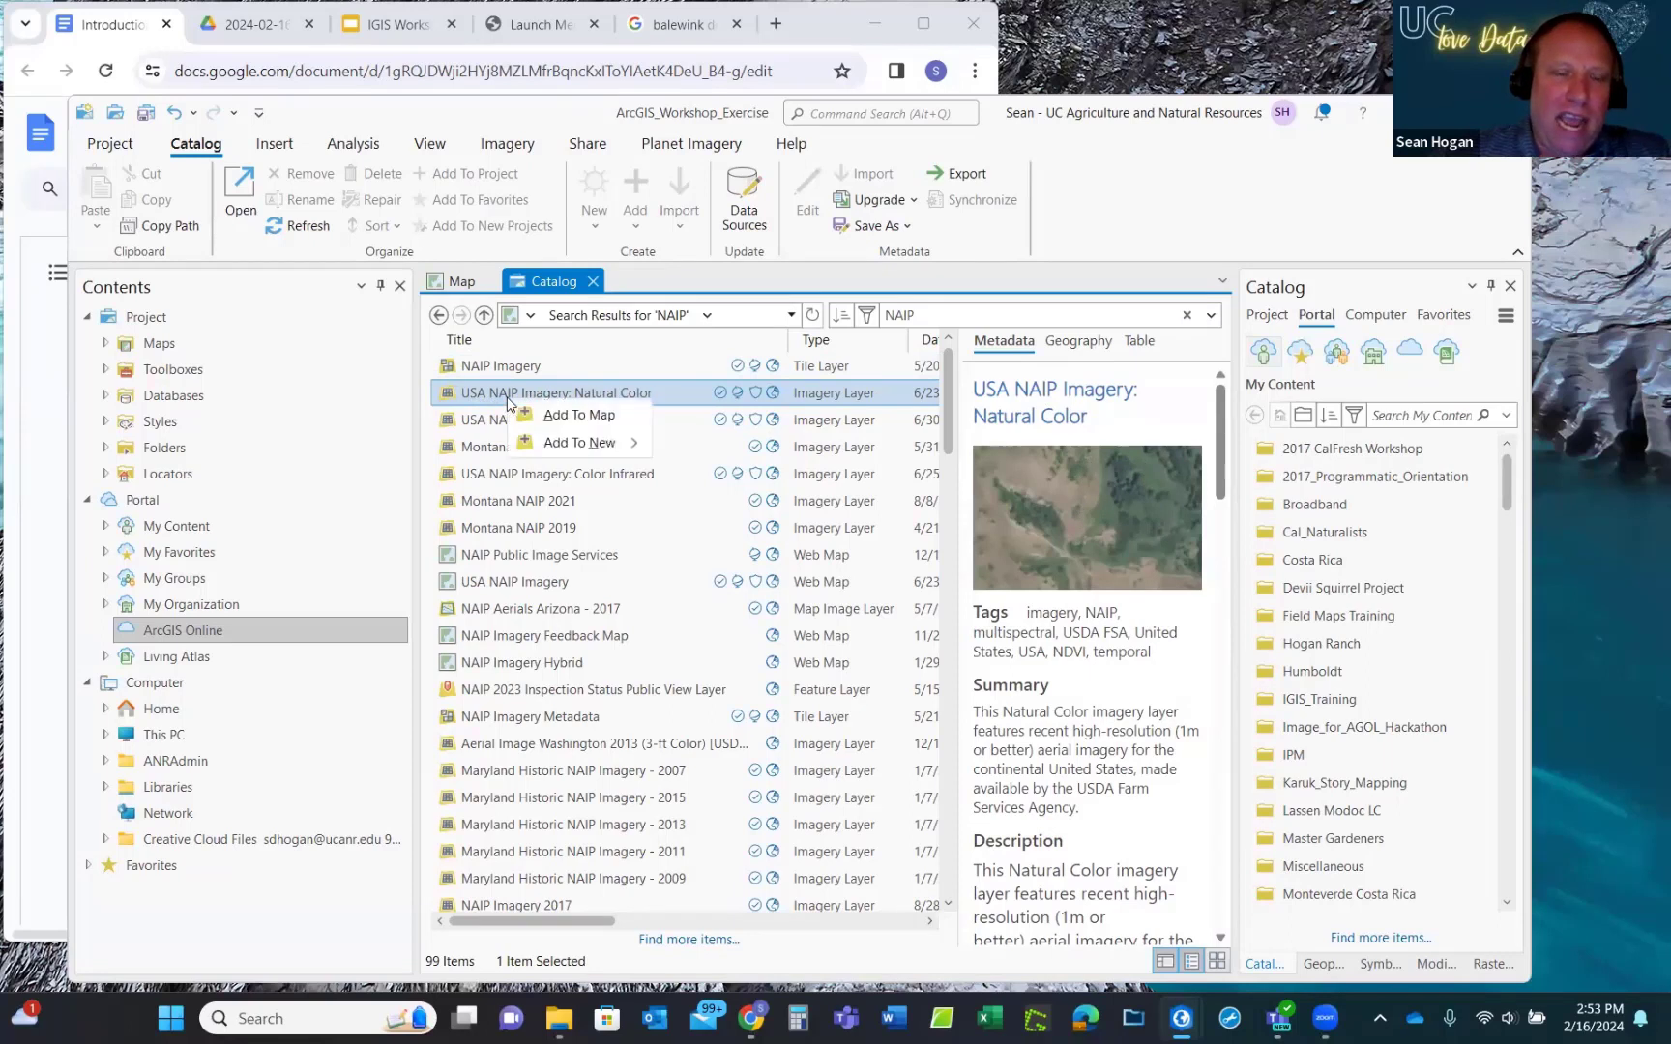
pyautogui.click(578, 415)
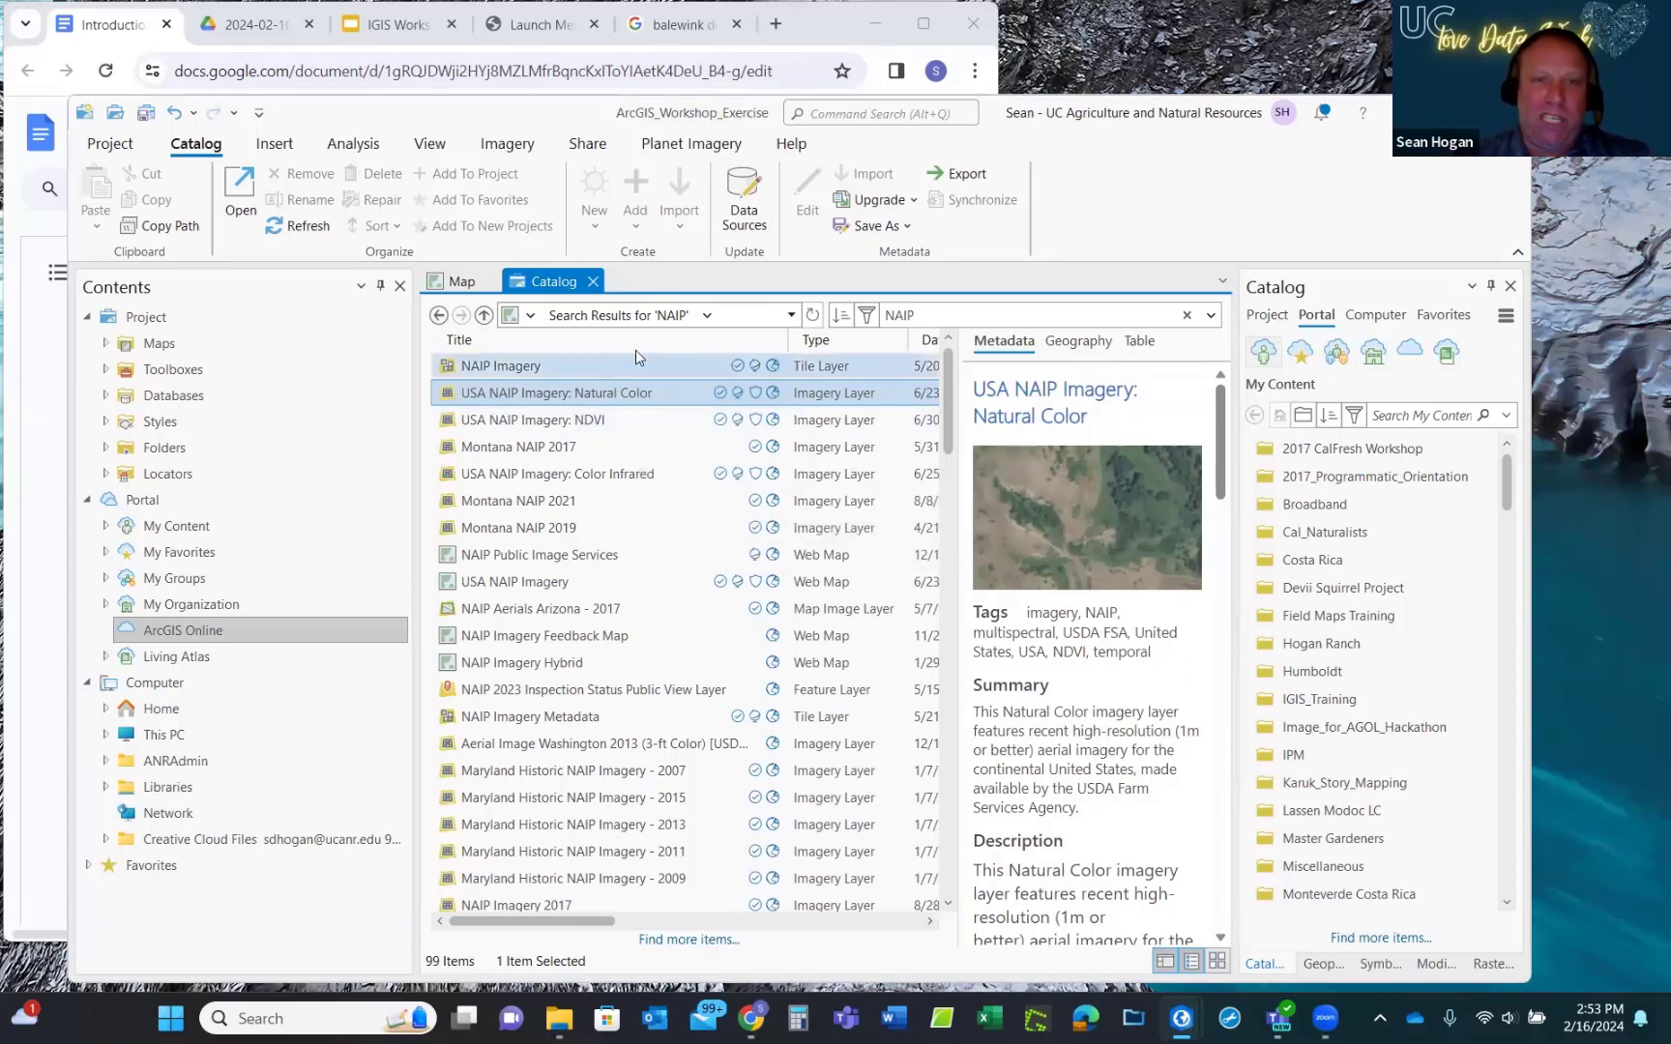
pyautogui.click(593, 282)
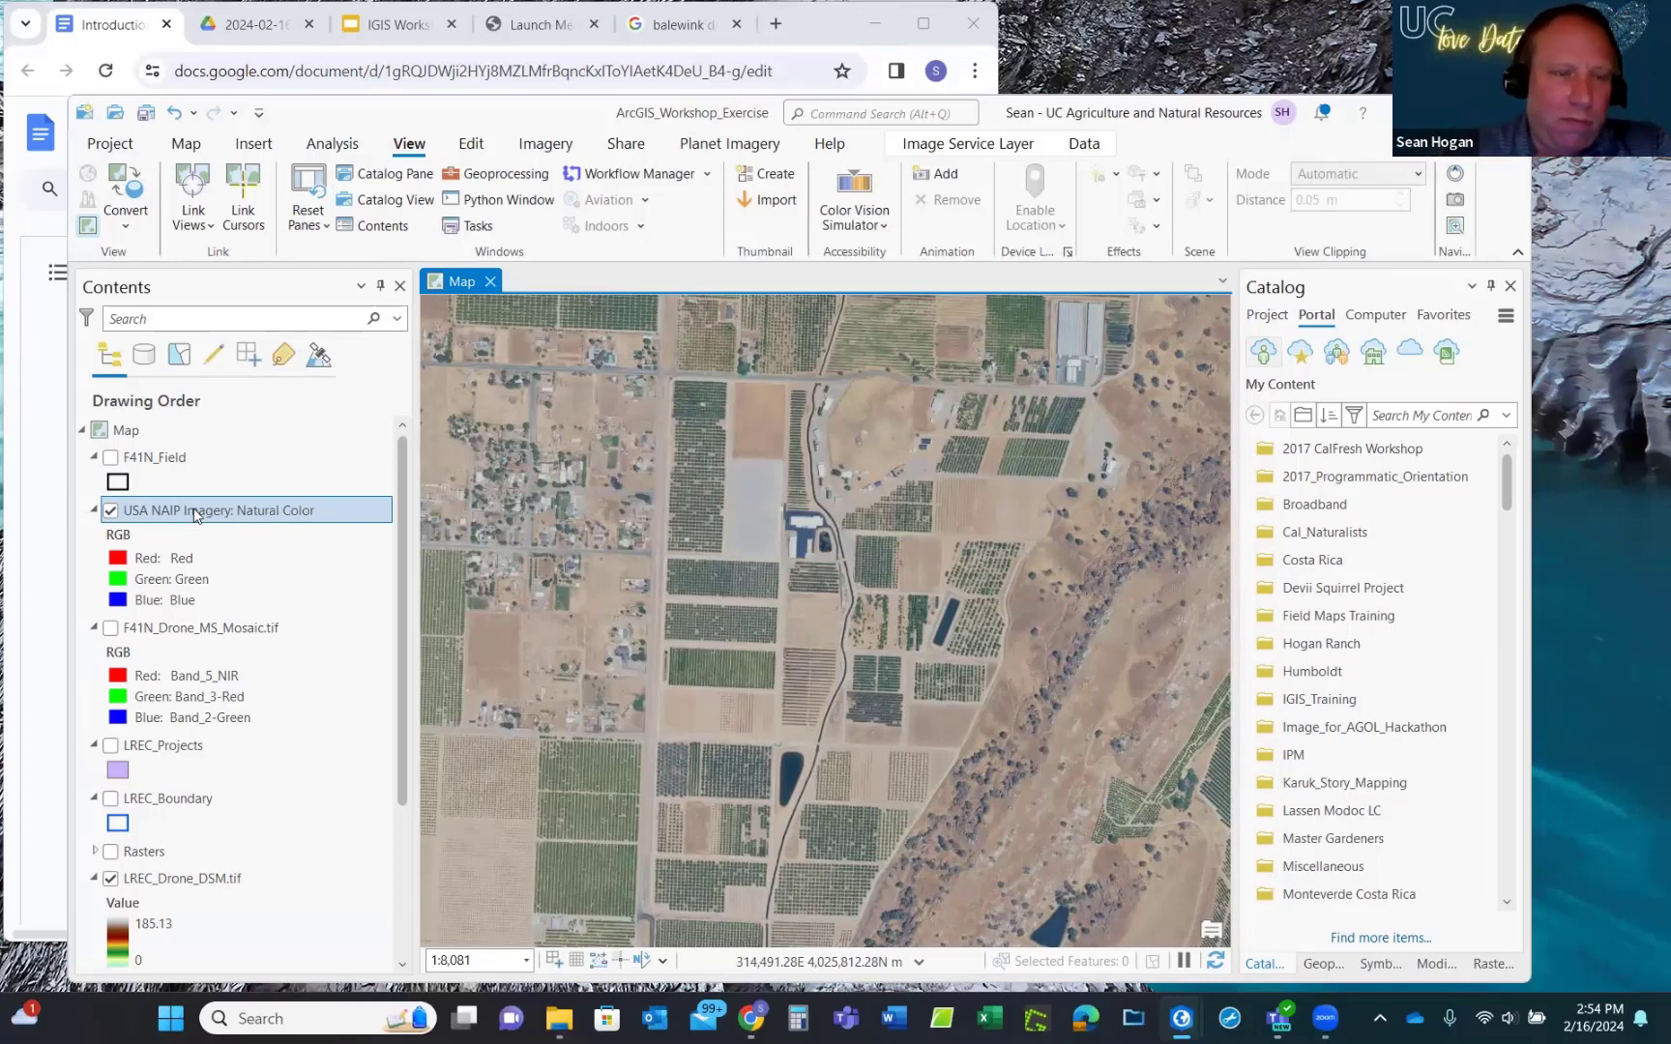
# Compare the map with and without the USA NAIP Imagery: Natural Color layer, and move it directly below Hillshade_LREC_Drone_DSM.tif in the drawing order.
pyautogui.click(110, 510)
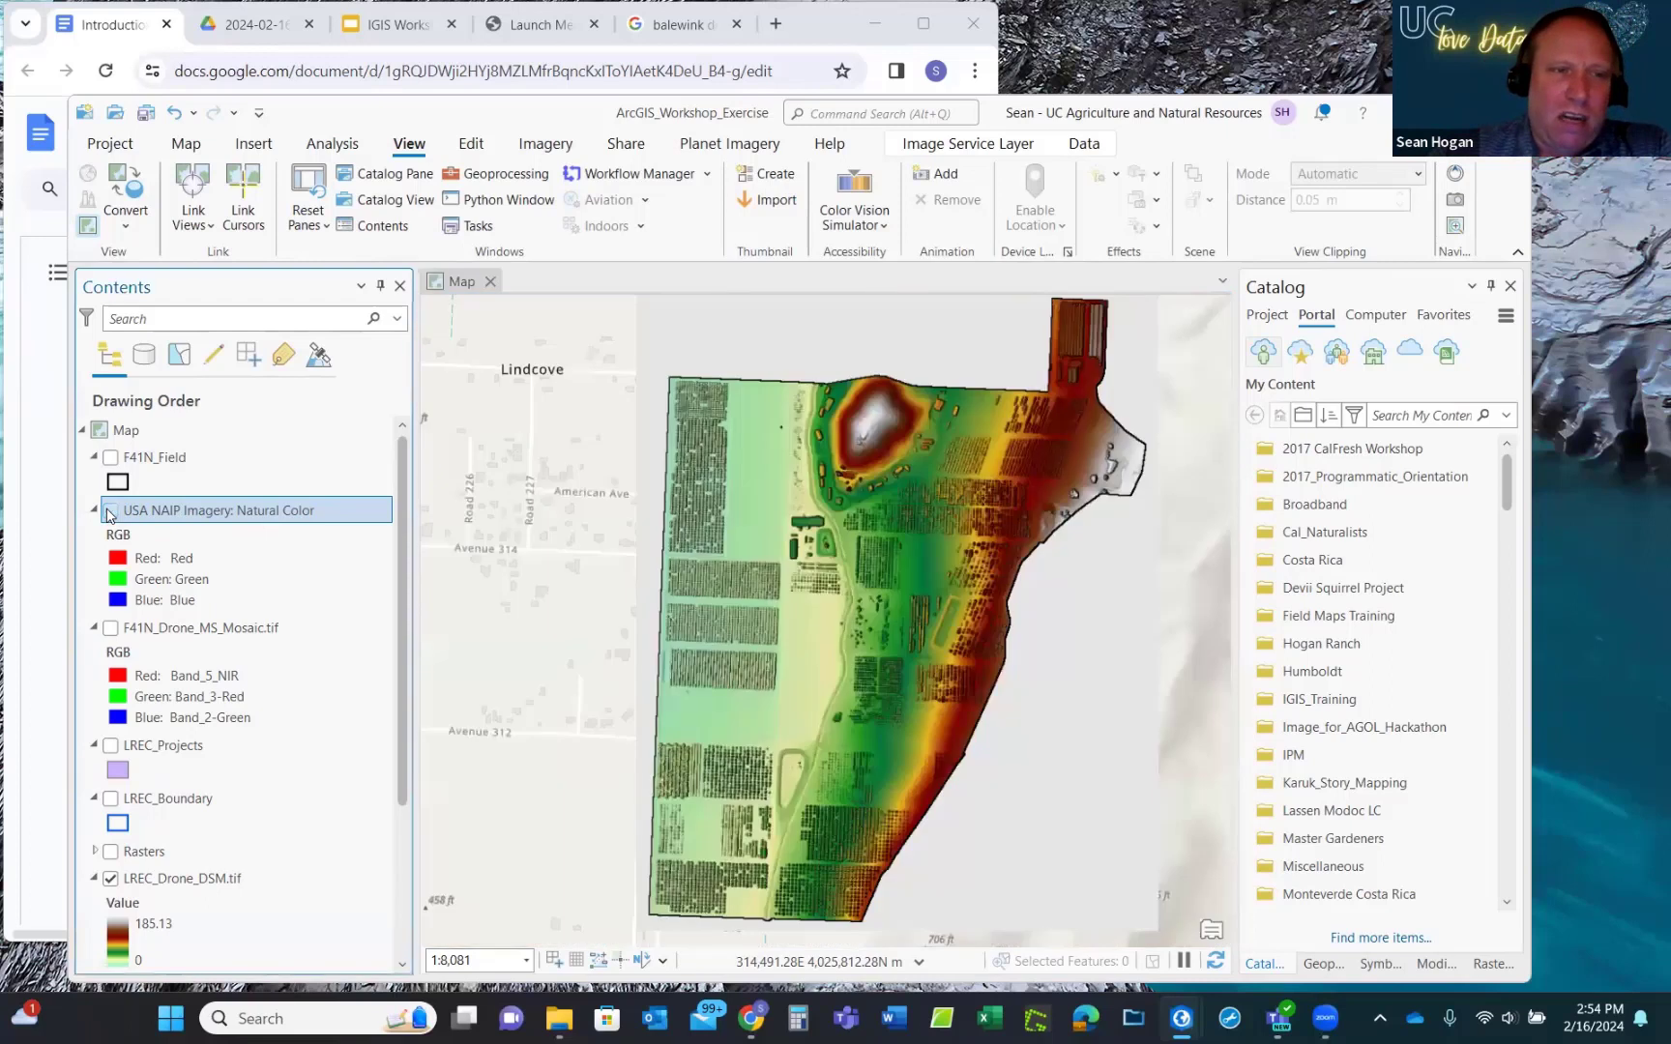
pyautogui.click(110, 510)
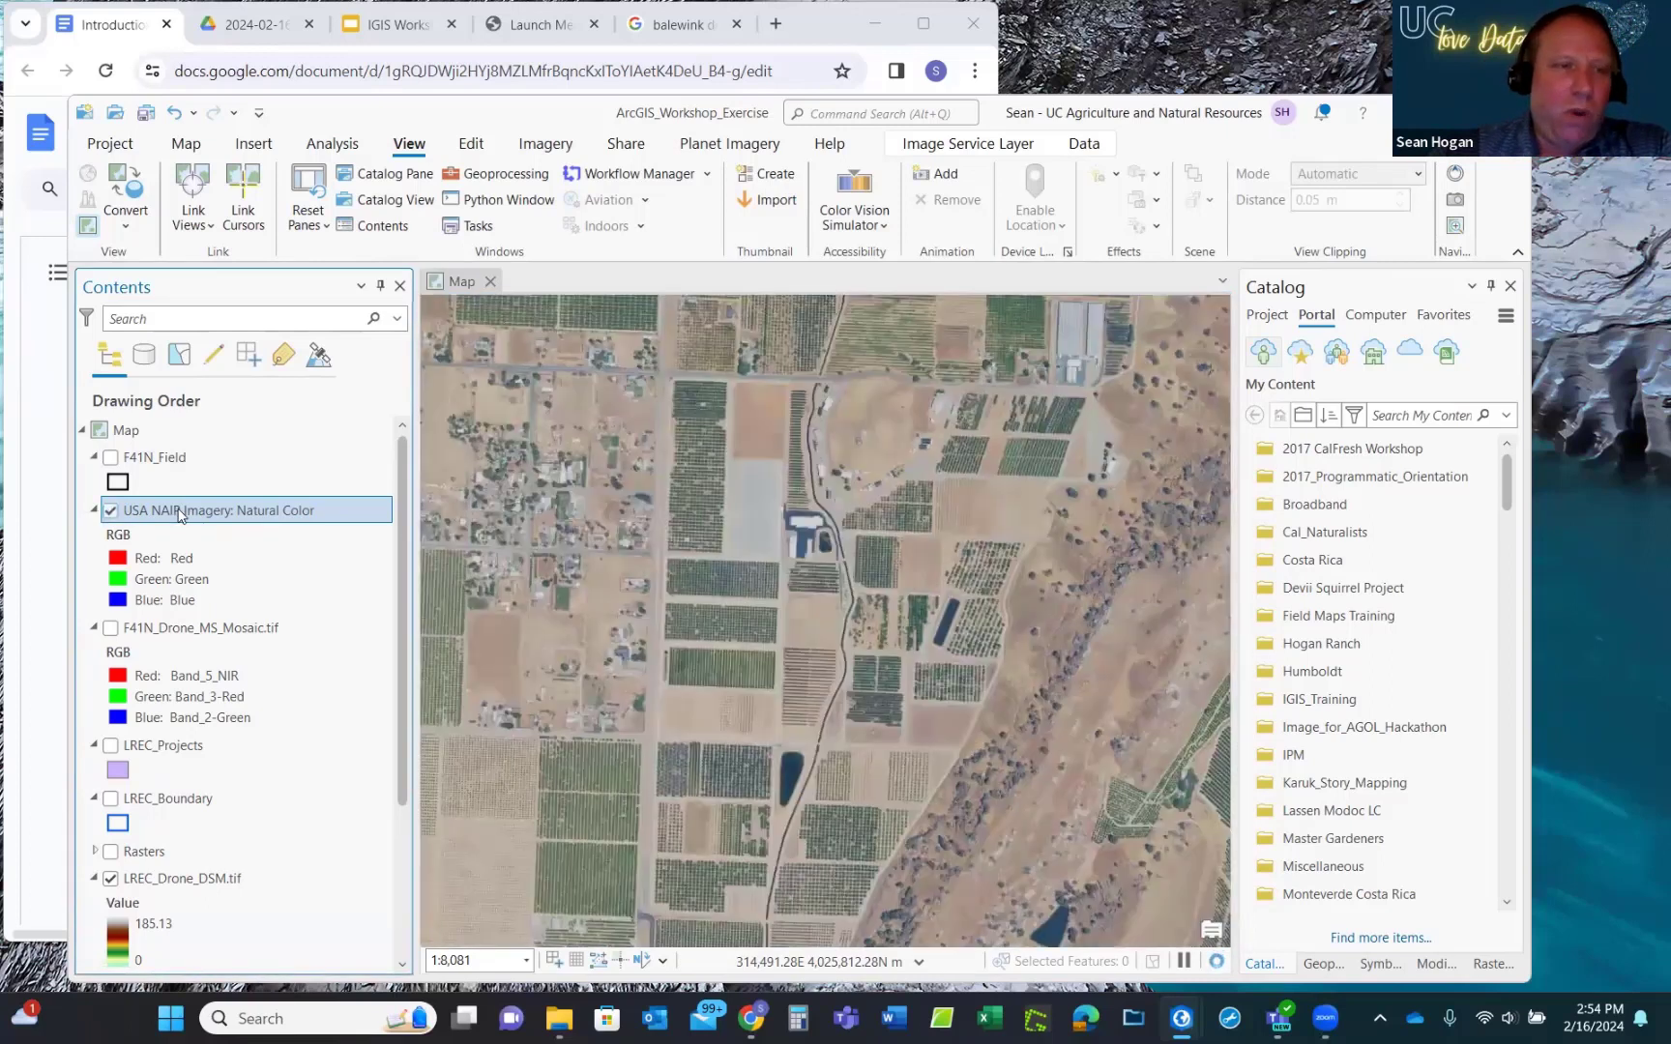
pyautogui.moveTo(180, 514); pyautogui.dragTo(213, 873)
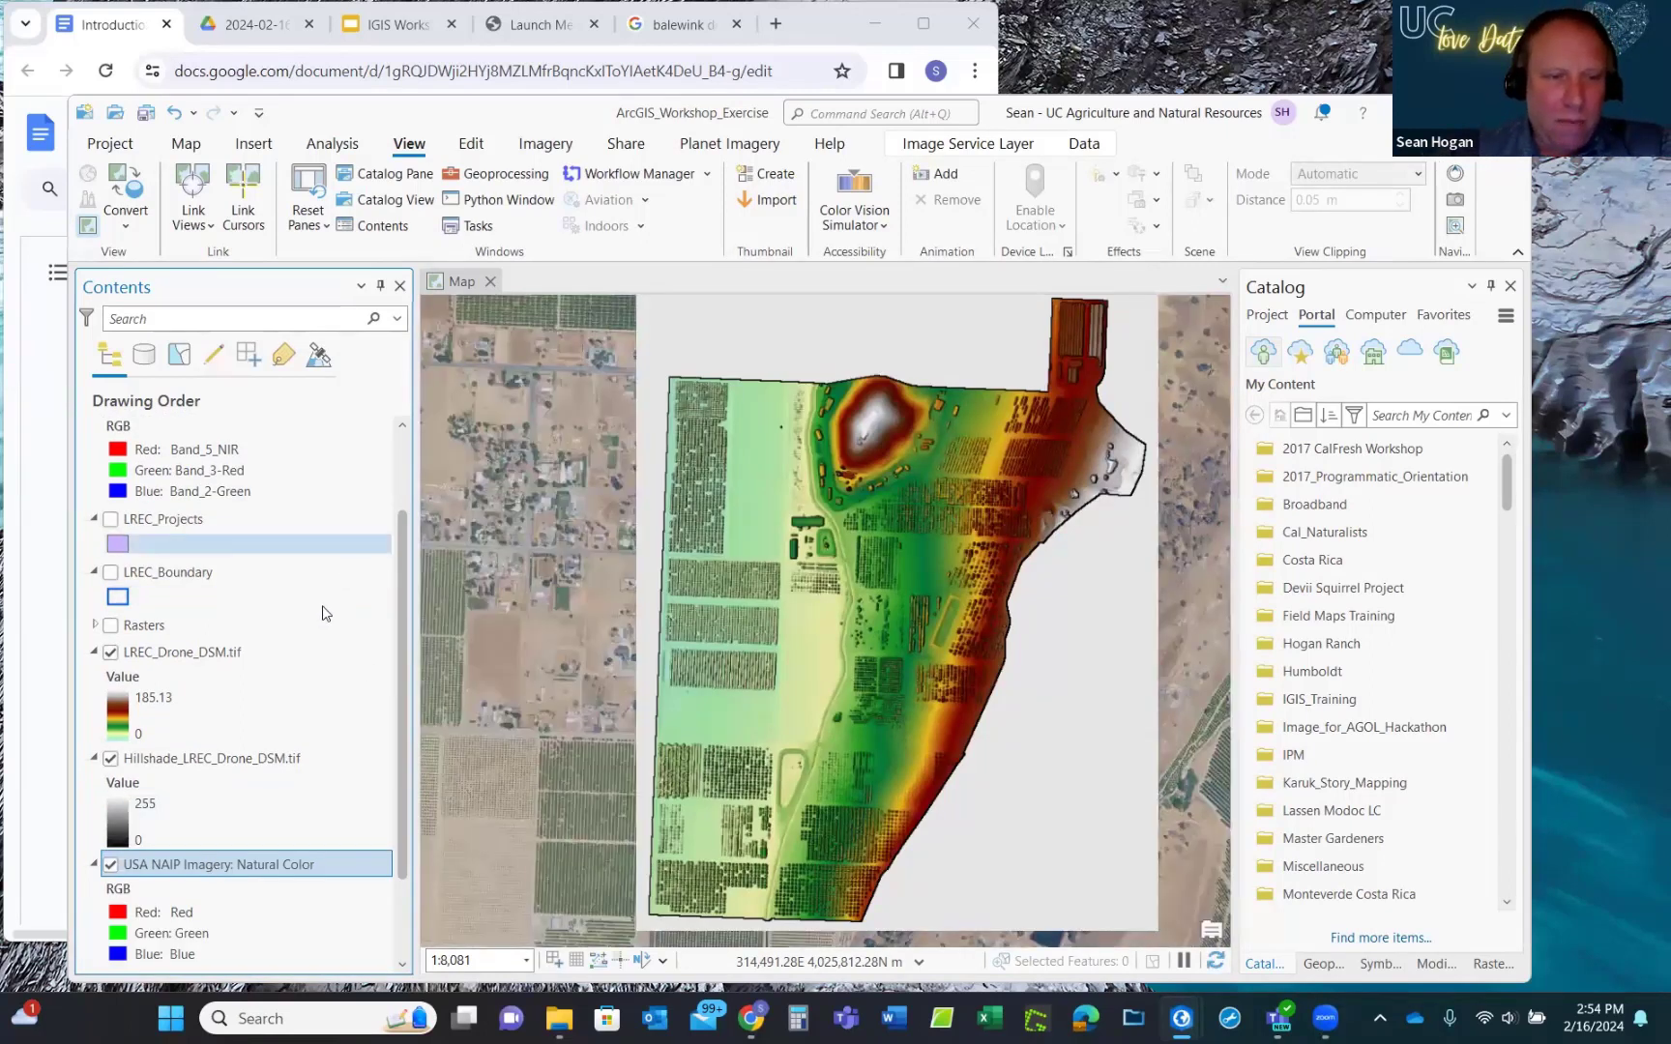
# Turn off the Hillshade_LREC_Drone_DSM.tif, LREC_Drone_DSM.tif and USA NAIP Imagery: Natural Color layers.
pyautogui.click(112, 760)
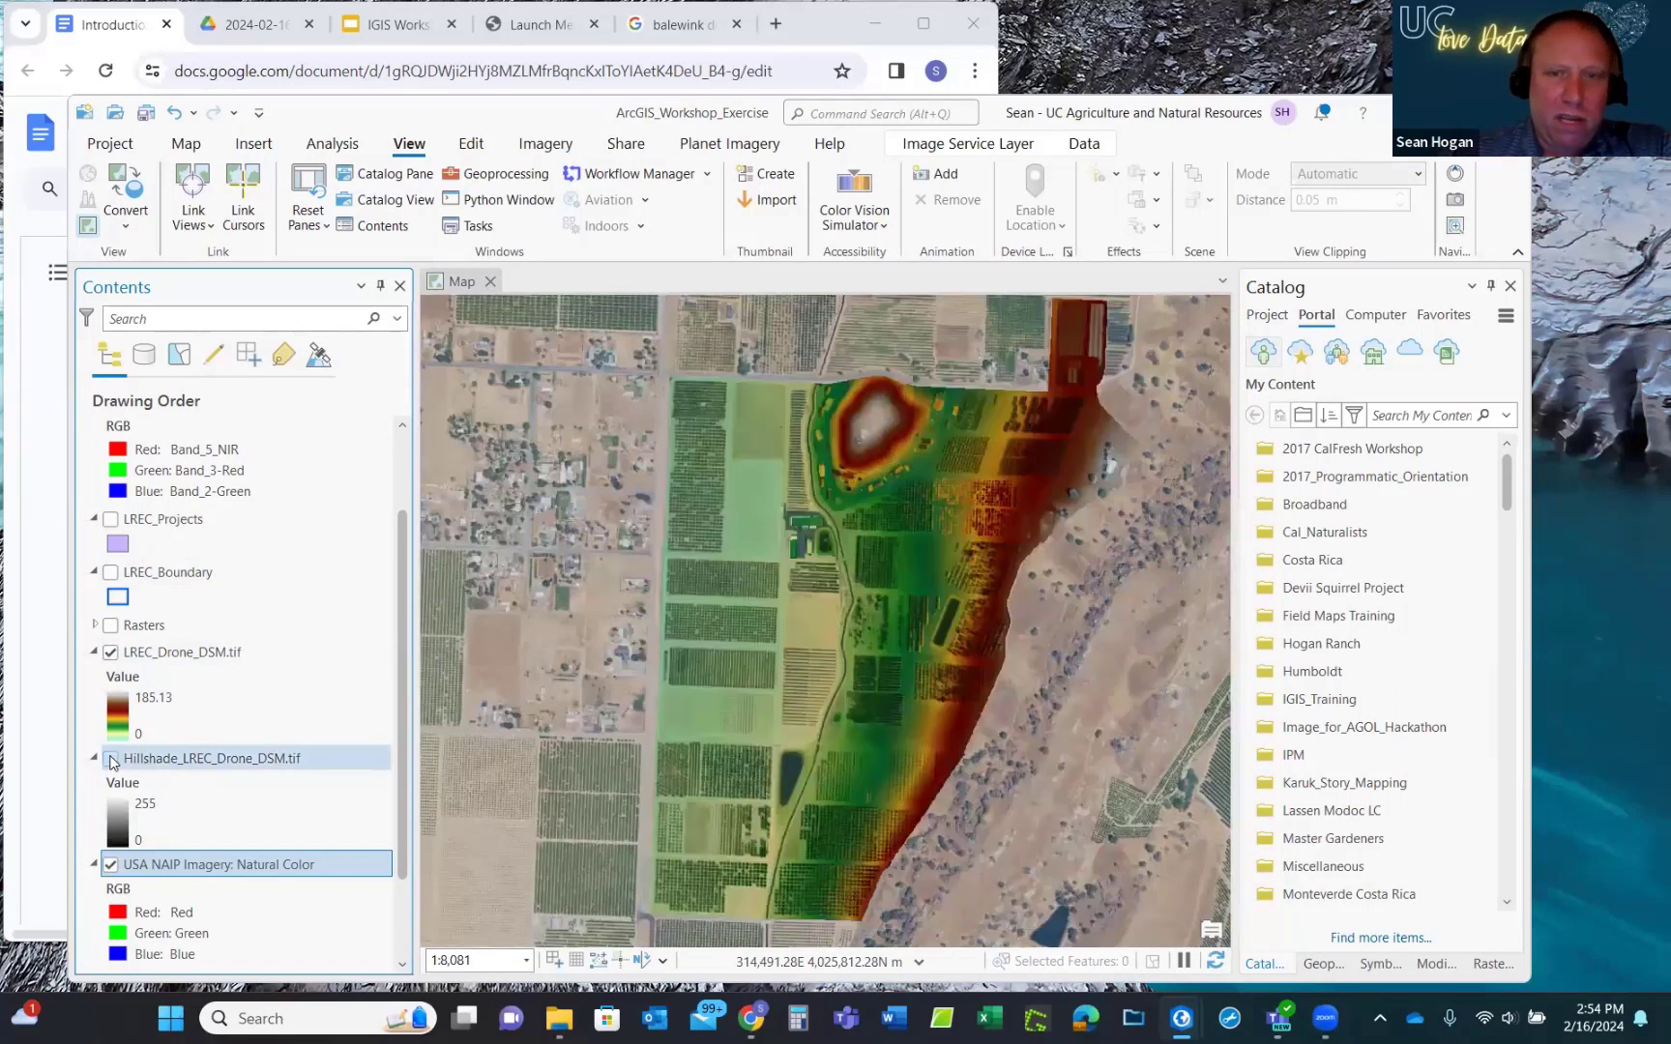
pyautogui.click(111, 653)
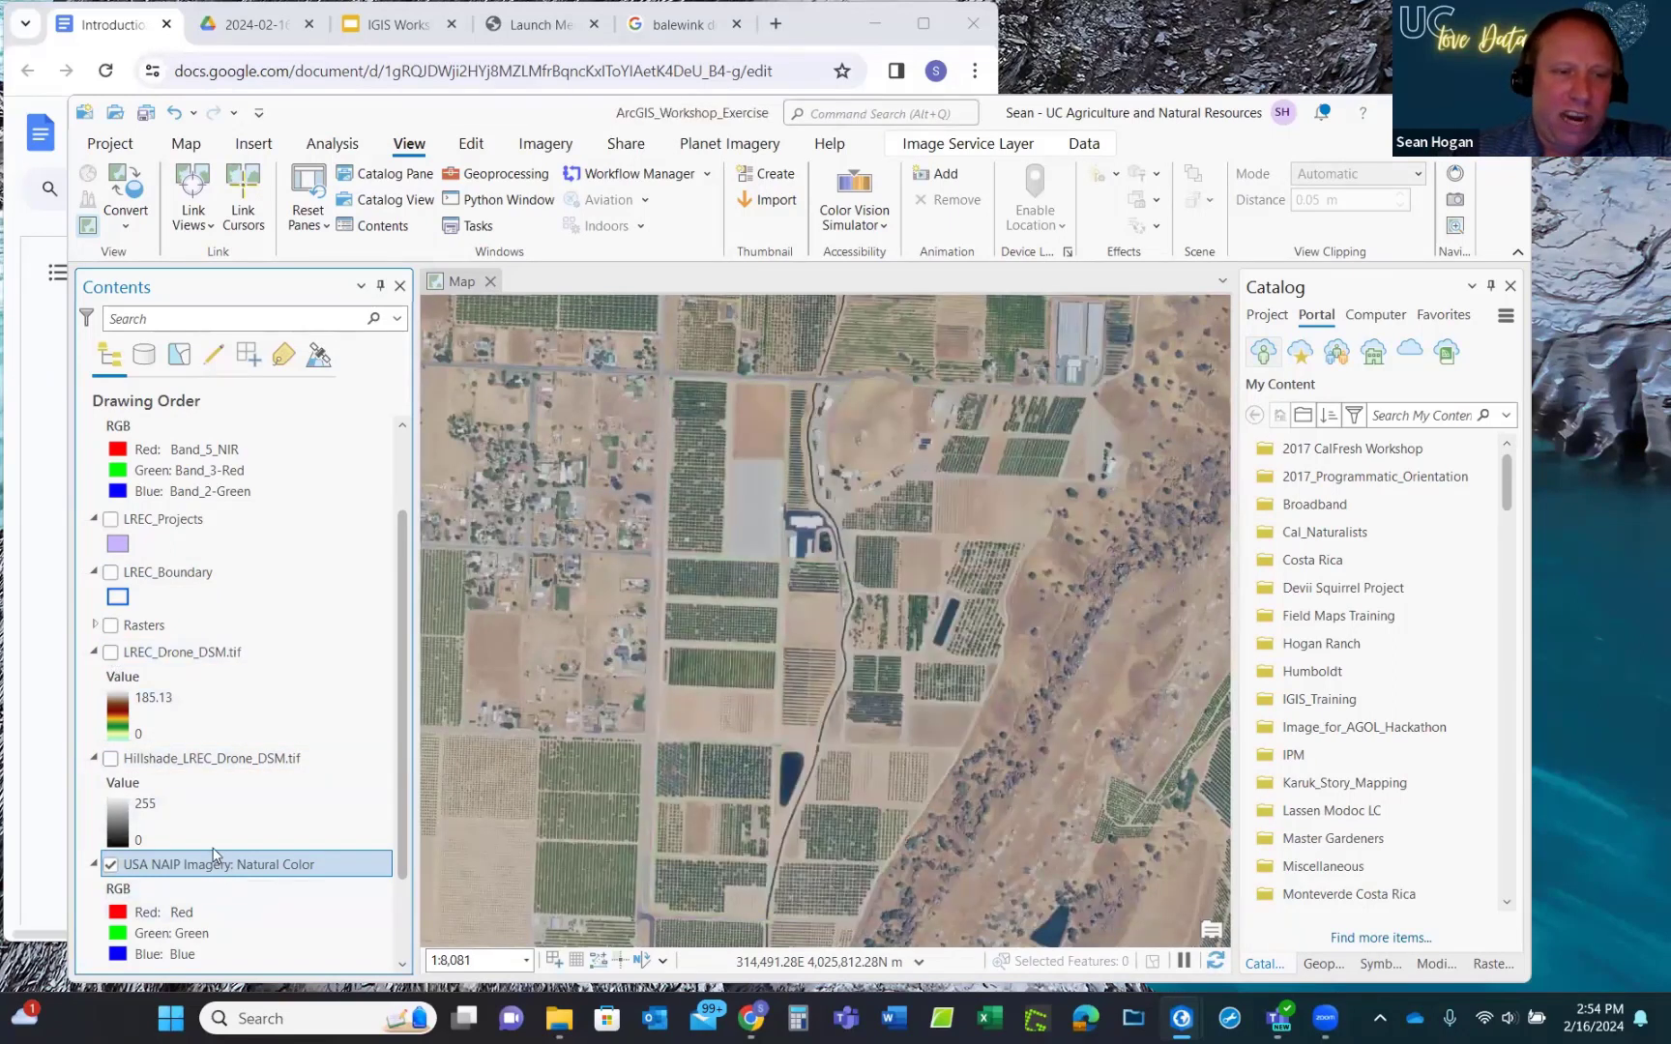
pyautogui.scroll(-2, 228, 780)
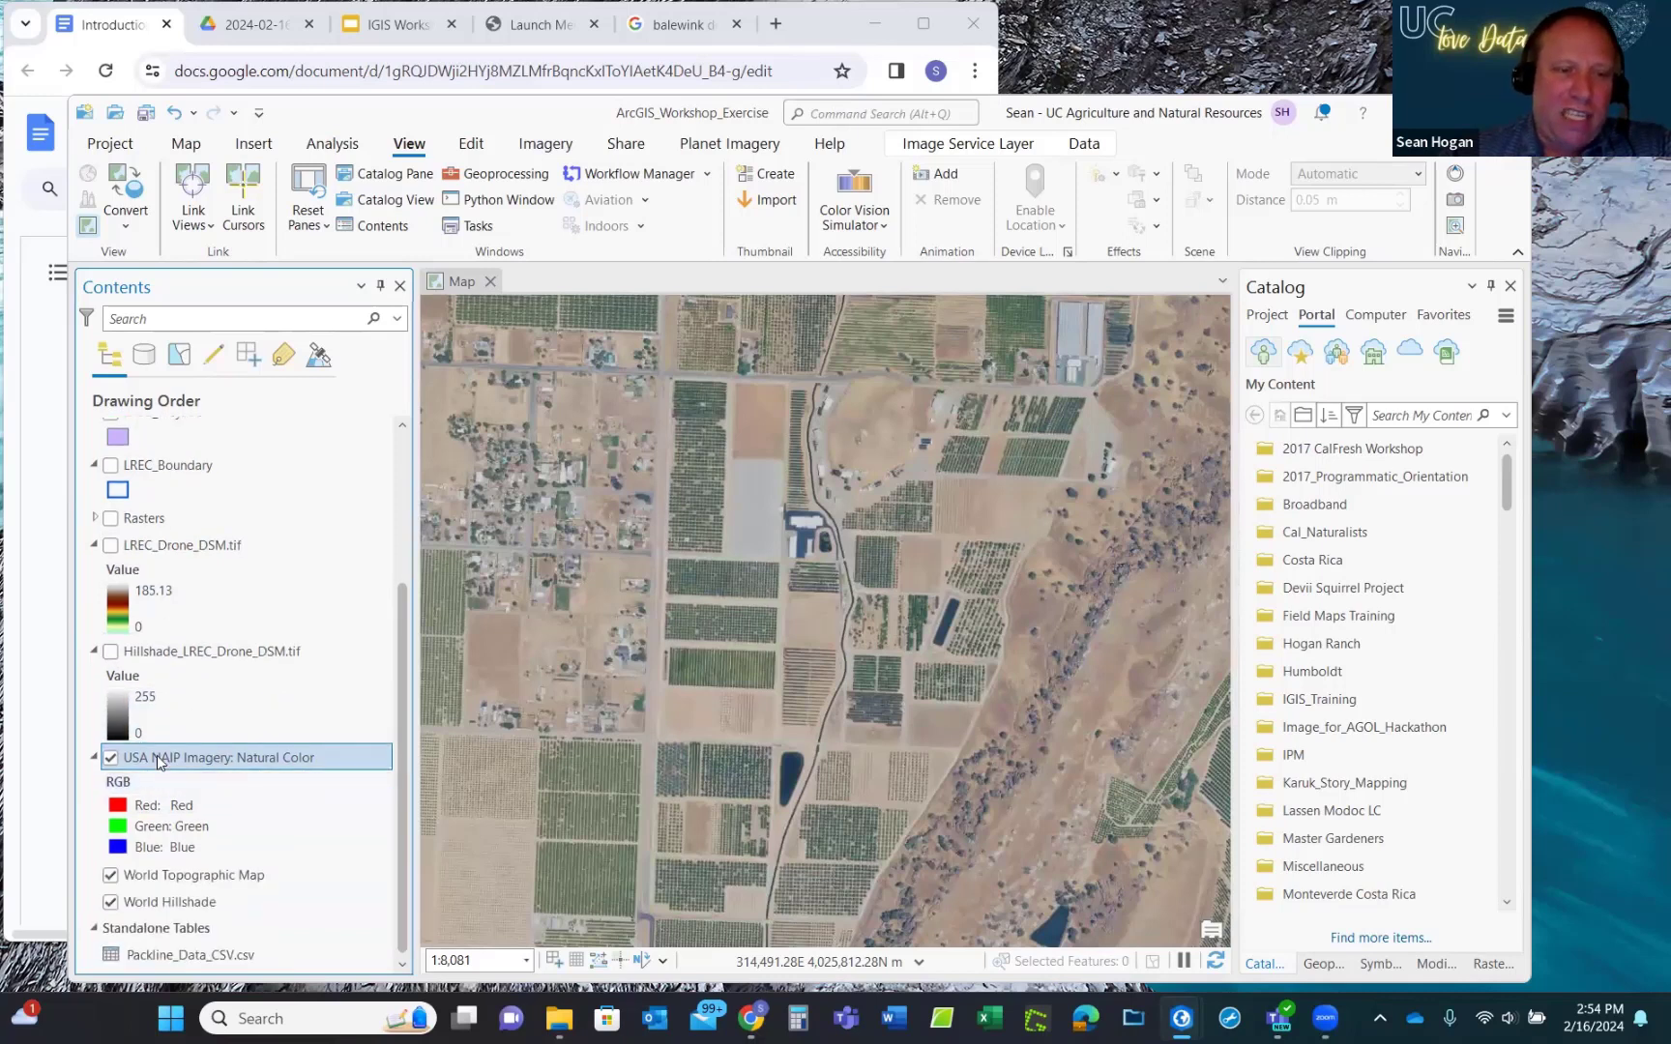
pyautogui.click(111, 759)
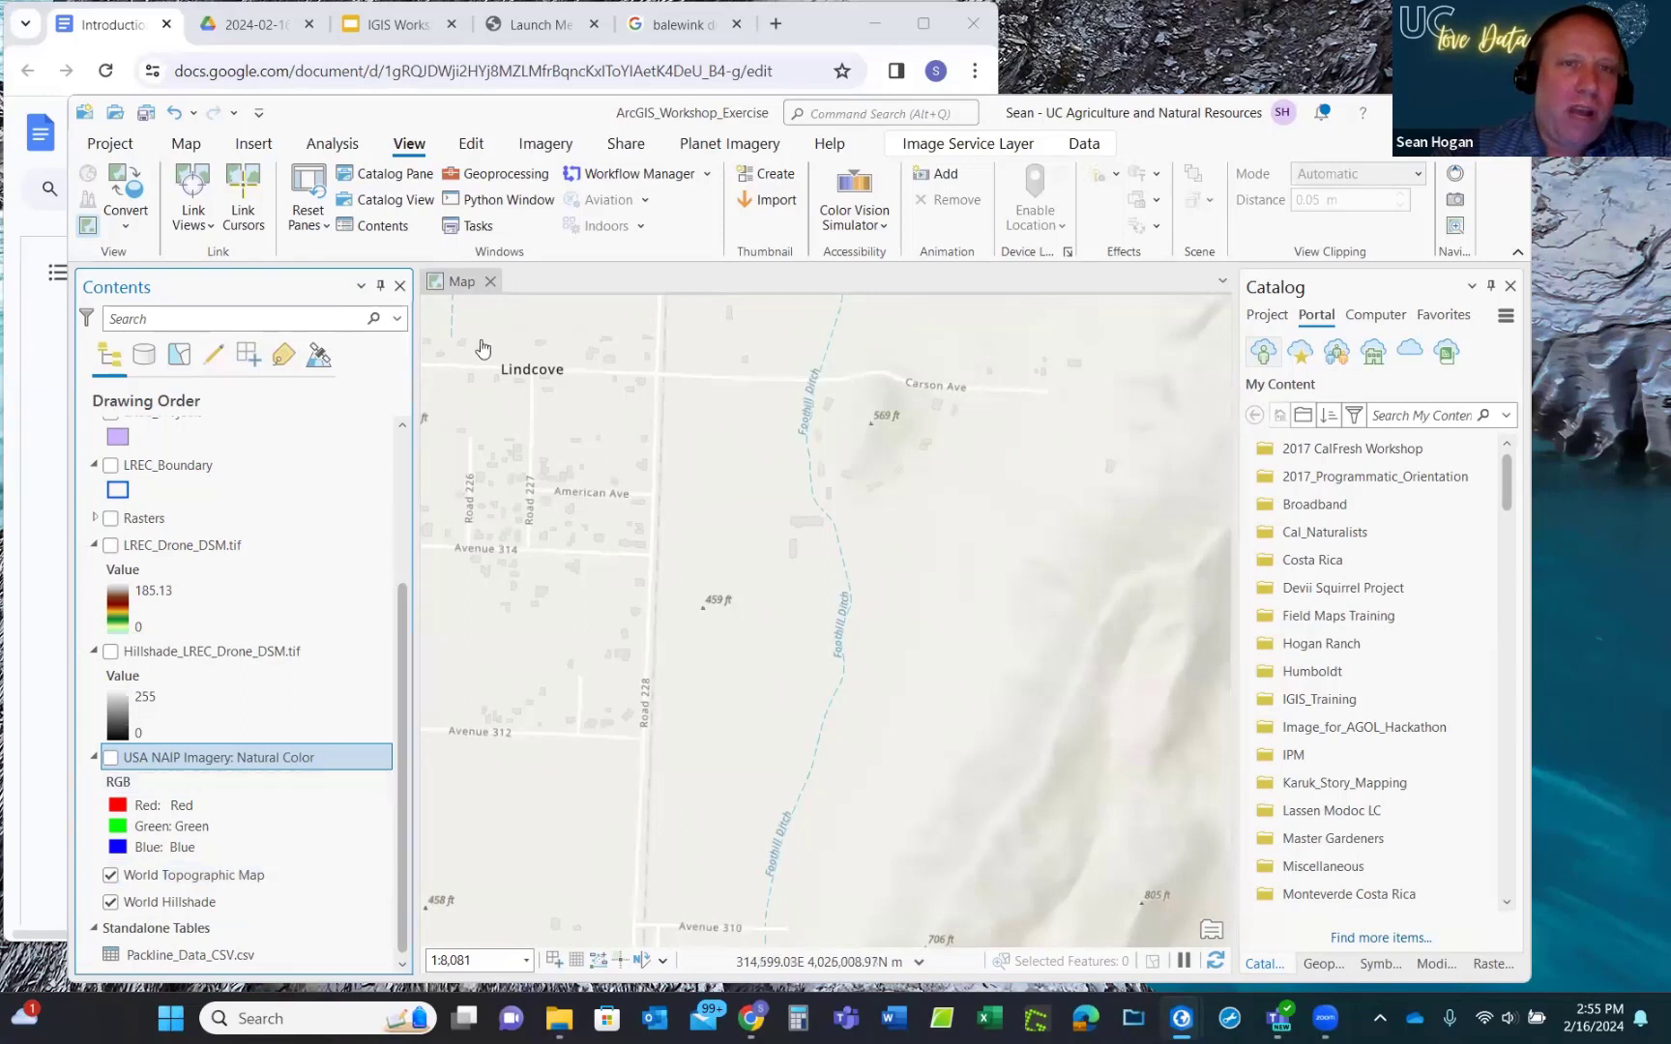
# Change the map's basemap to Imagery Hybrid and check the basemap layers in the drawing order.
pyautogui.click(187, 145)
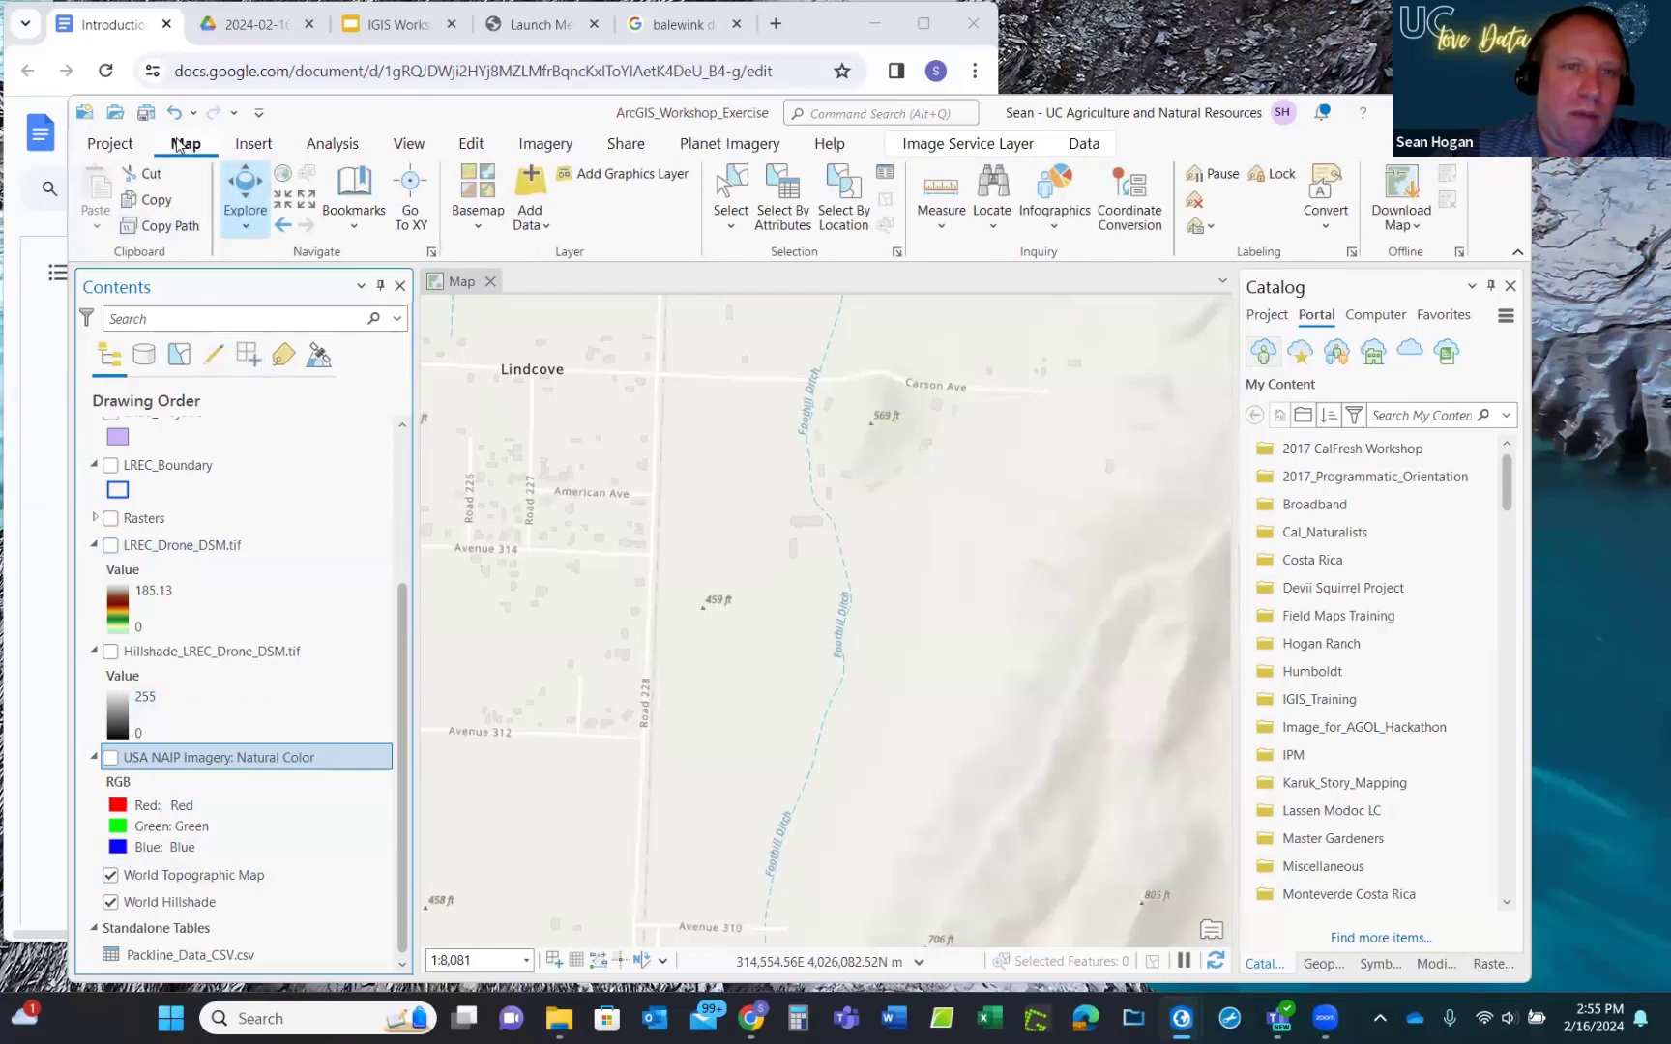
pyautogui.click(477, 231)
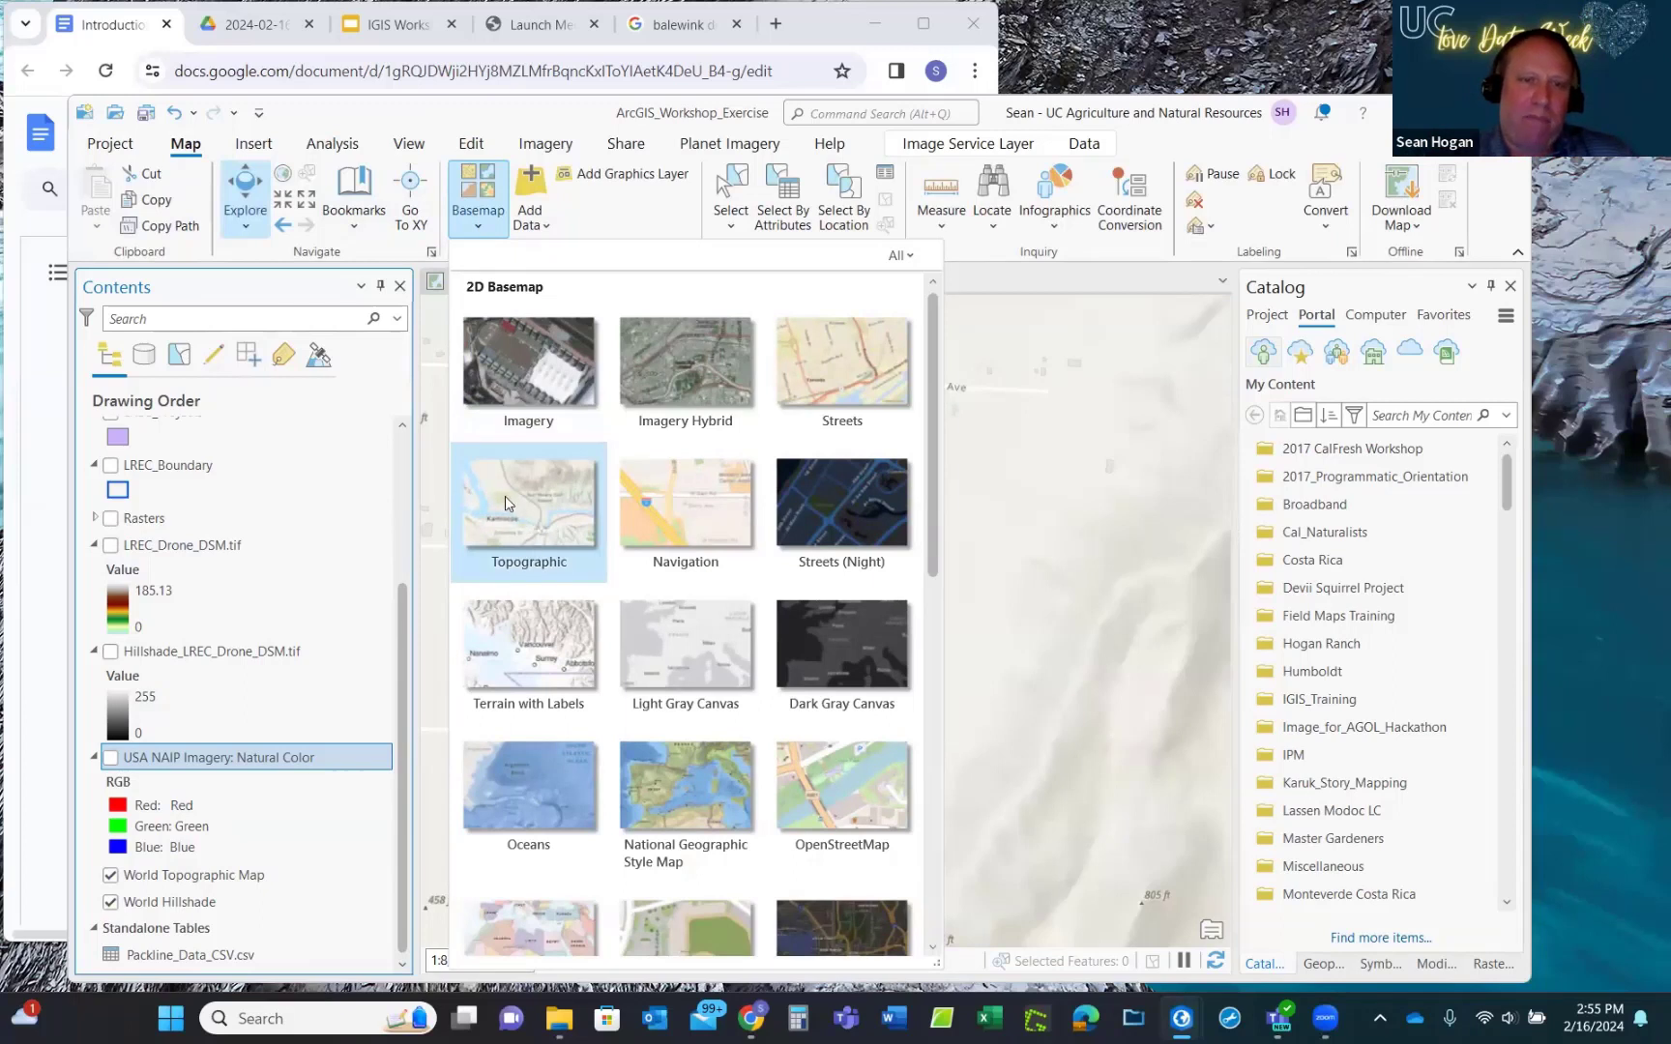
pyautogui.click(683, 346)
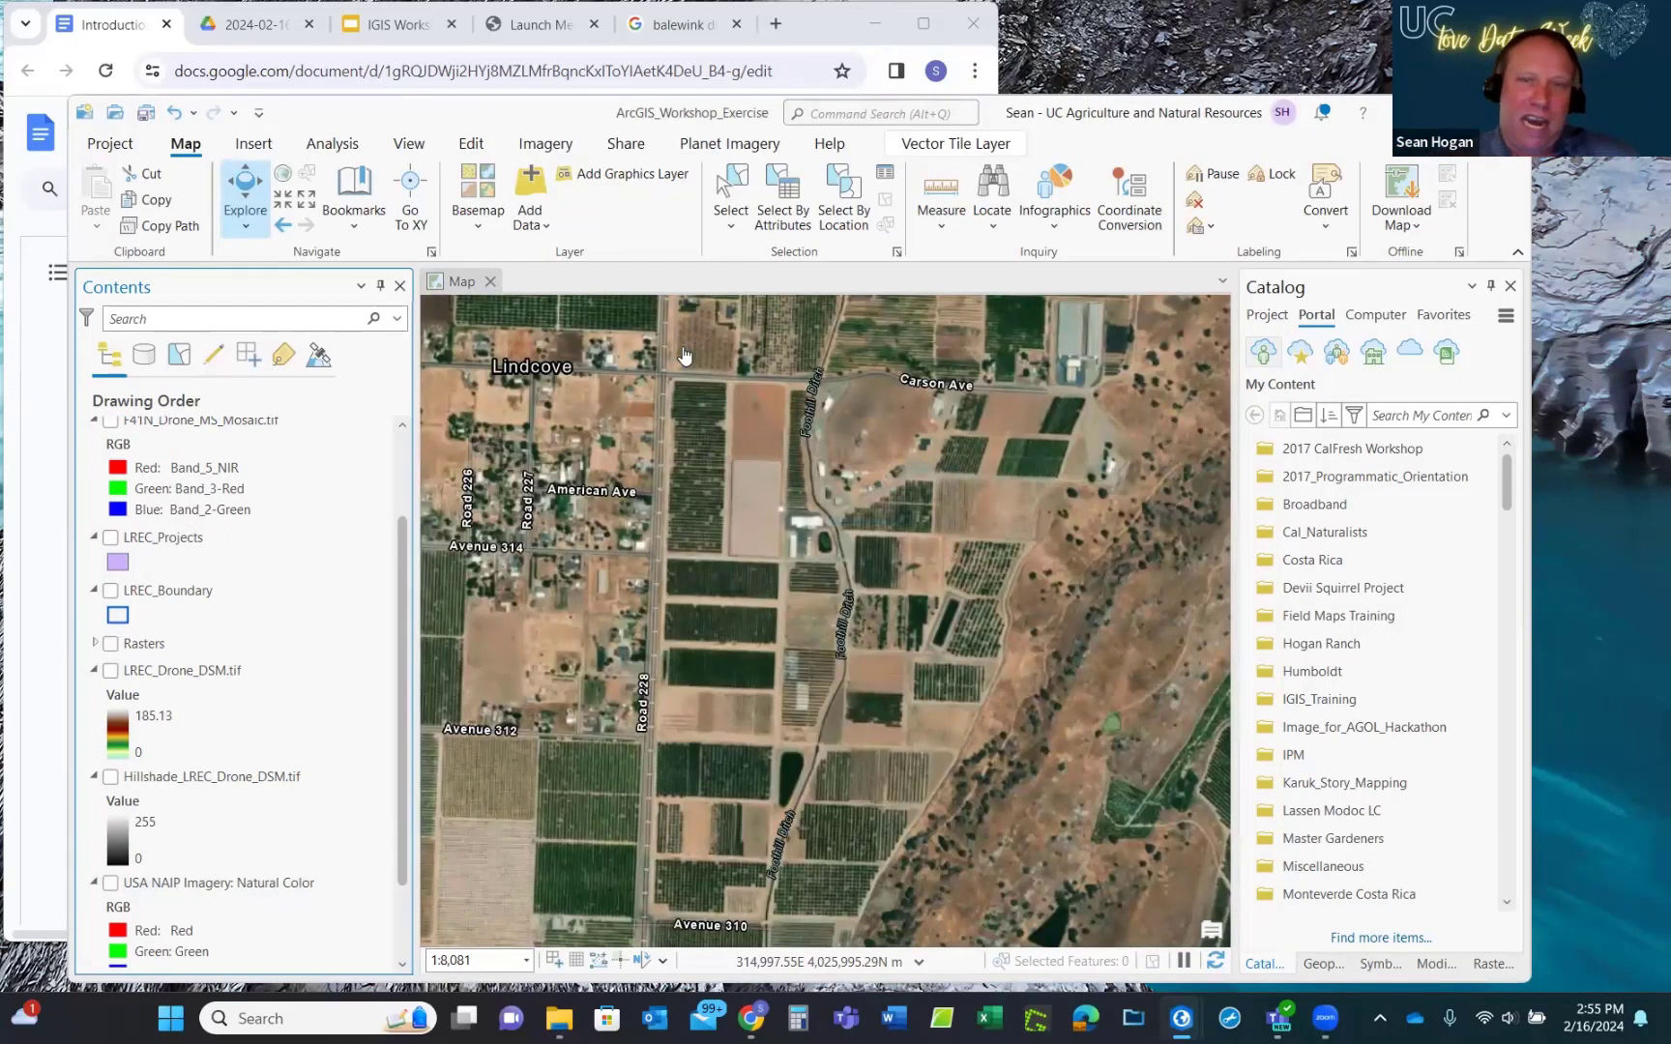
pyautogui.click(323, 599)
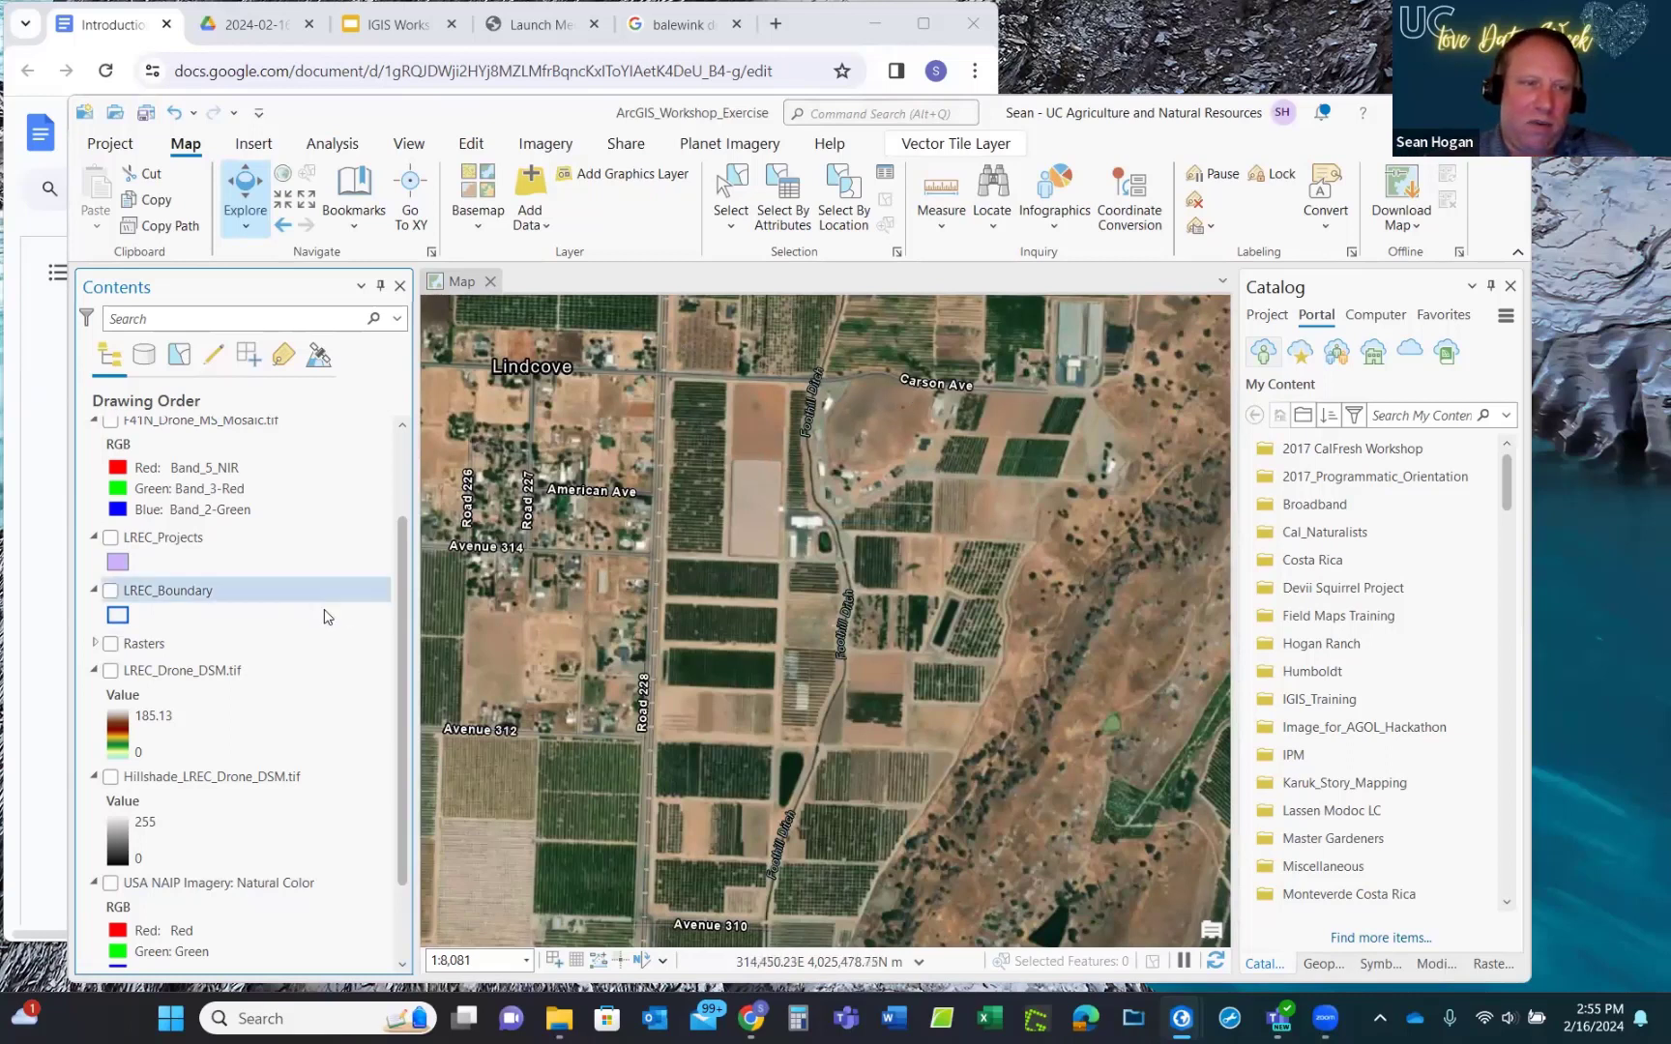
pyautogui.scroll(-2, 325, 618)
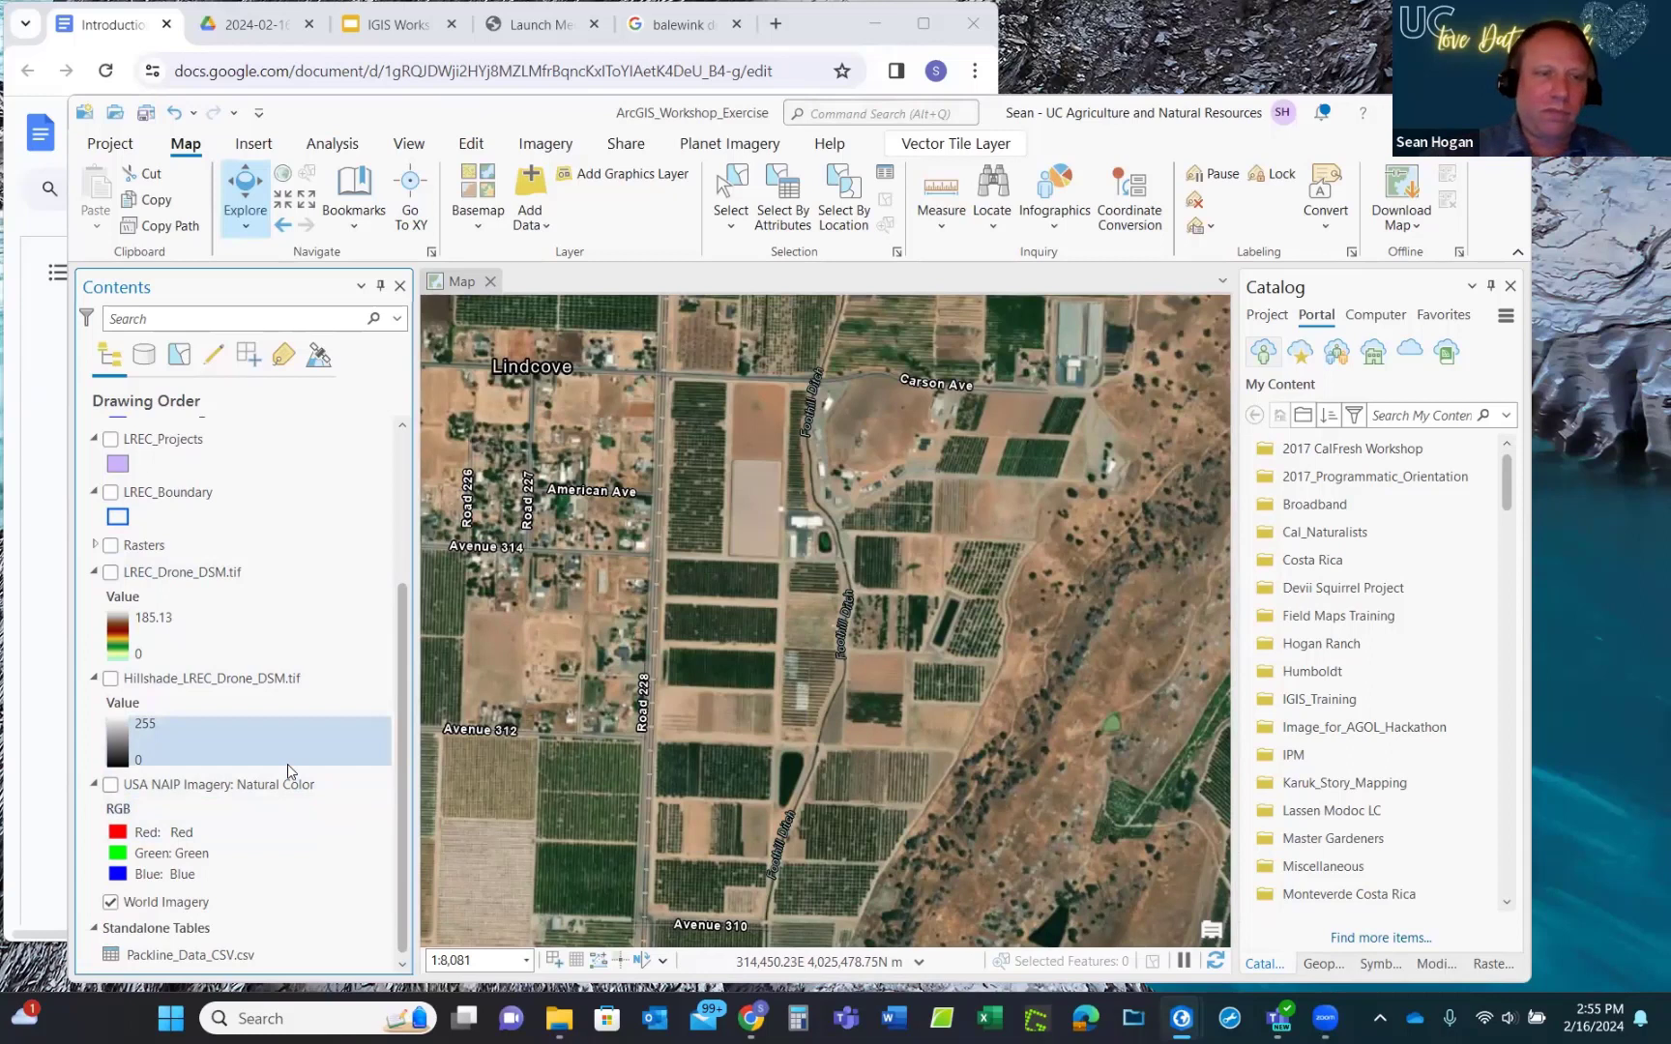
# Toggle the USA NAIP Imagery: Natural Color layer on and off to compare it with the World Imagery basemap.
pyautogui.click(111, 787)
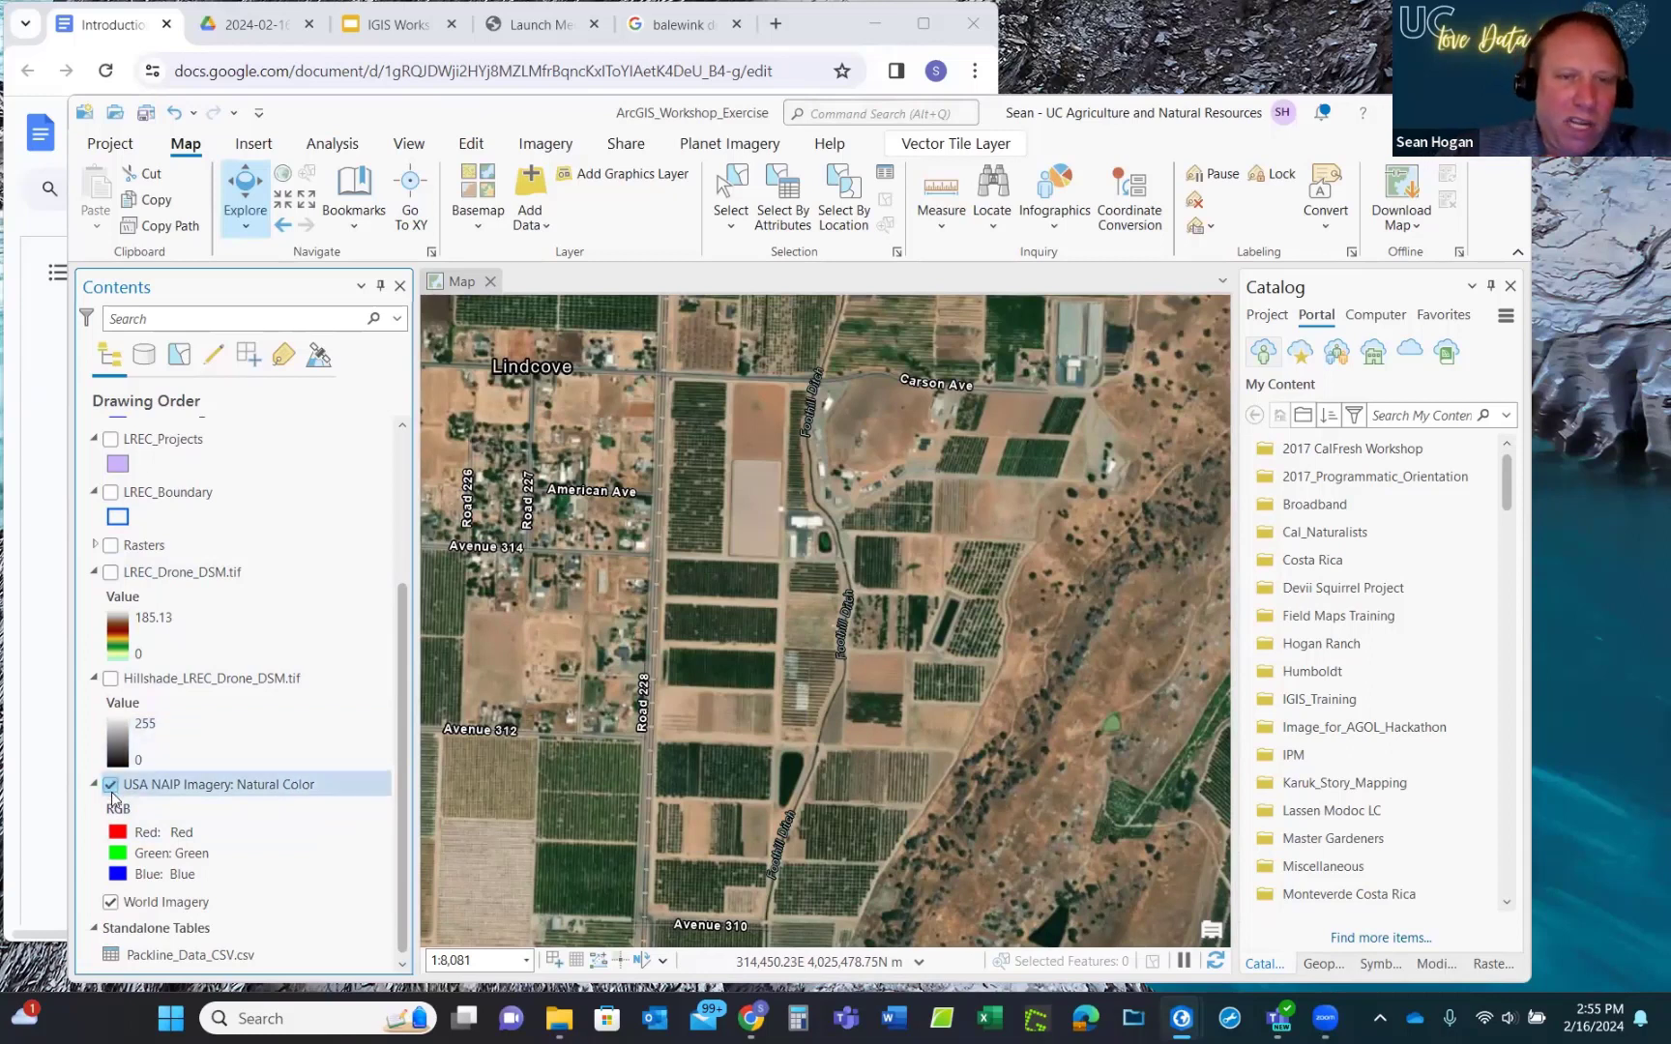
pyautogui.click(111, 787)
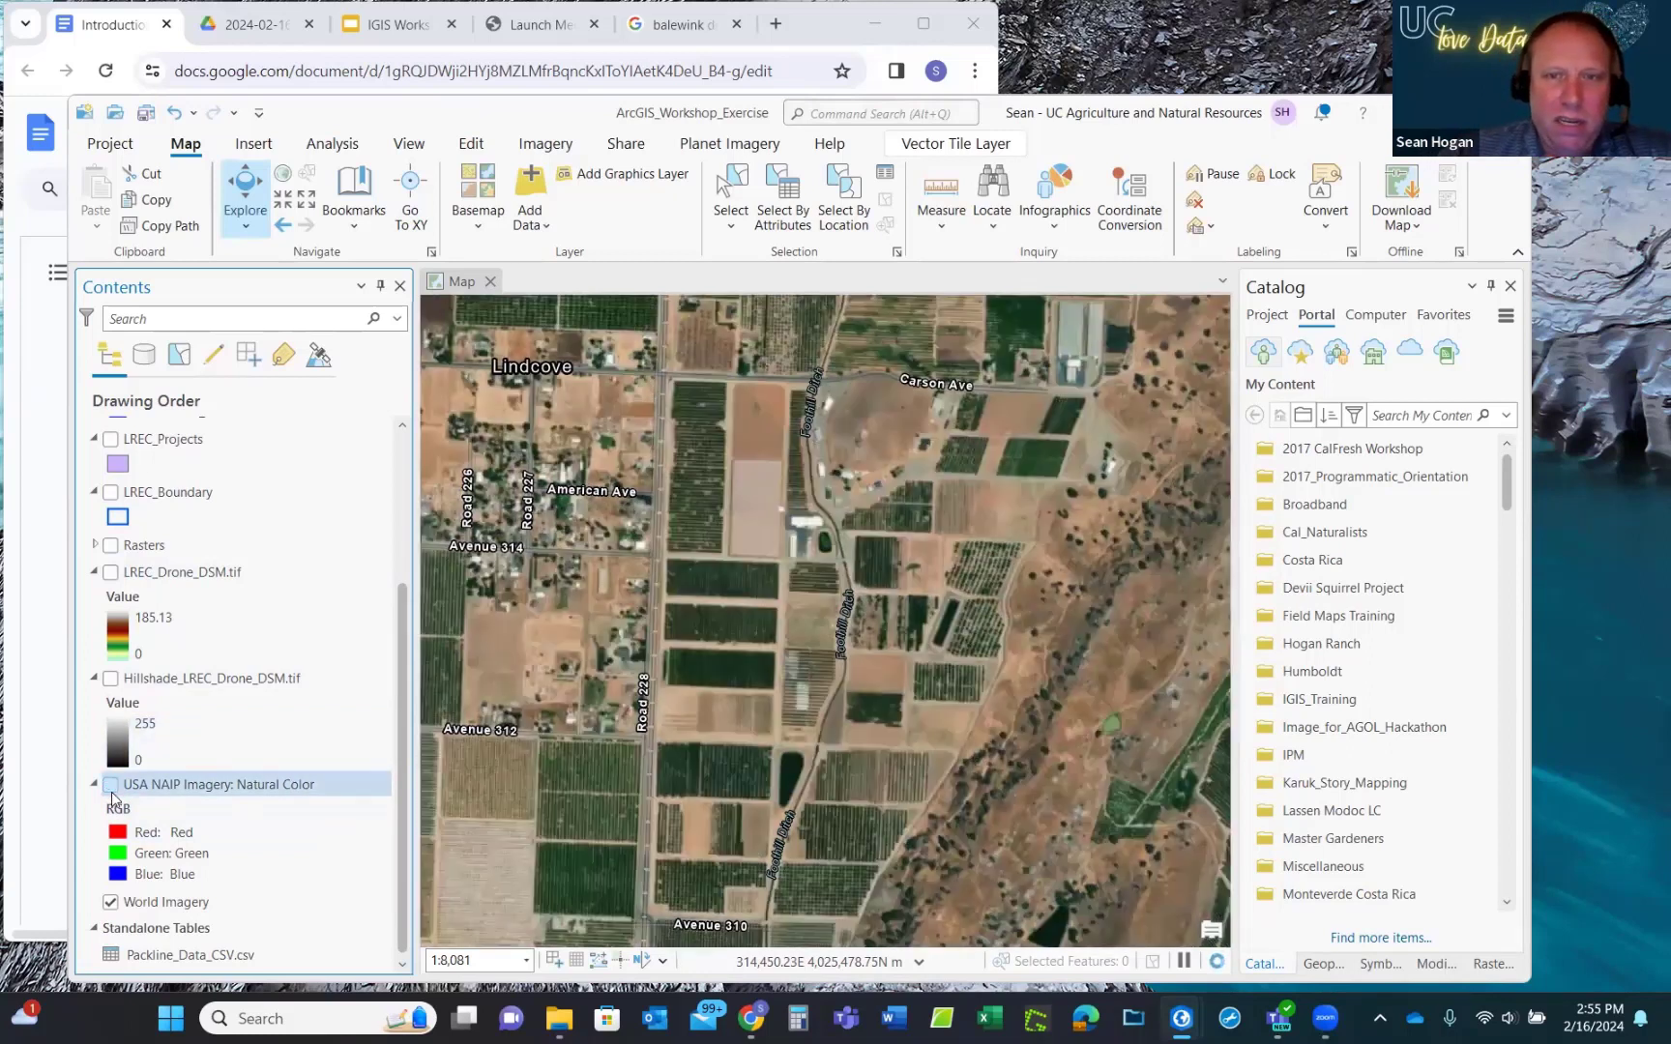
pyautogui.click(111, 786)
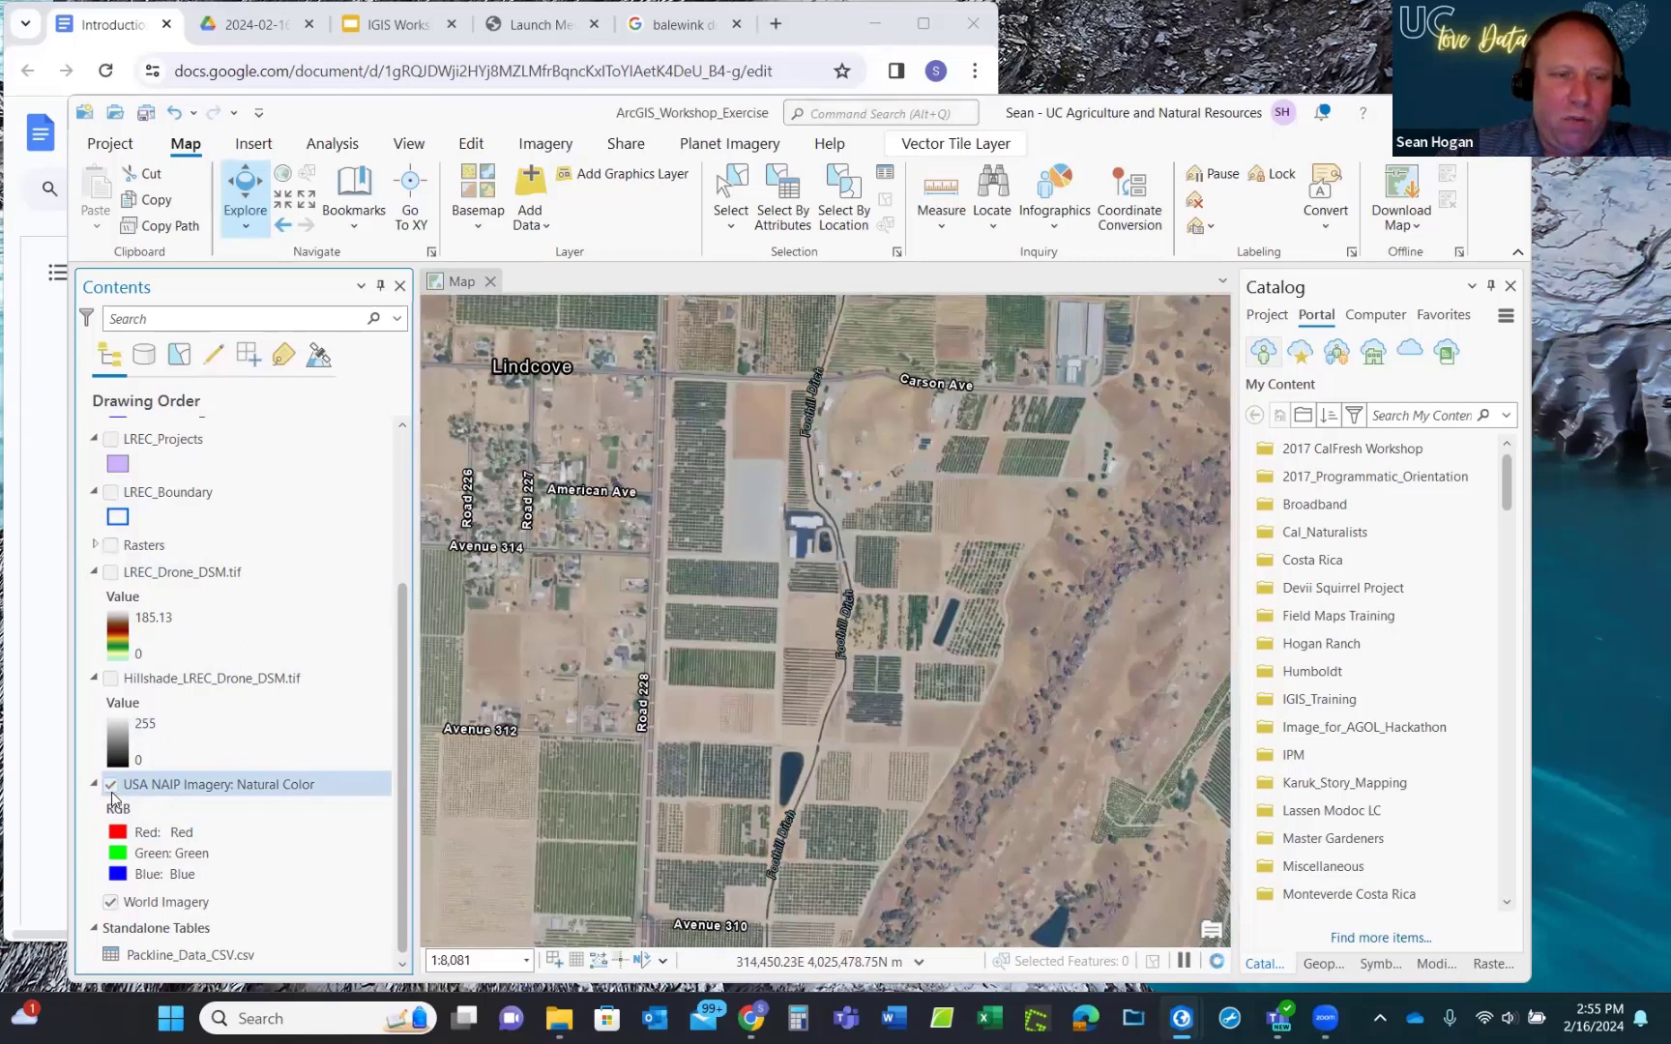
pyautogui.click(111, 783)
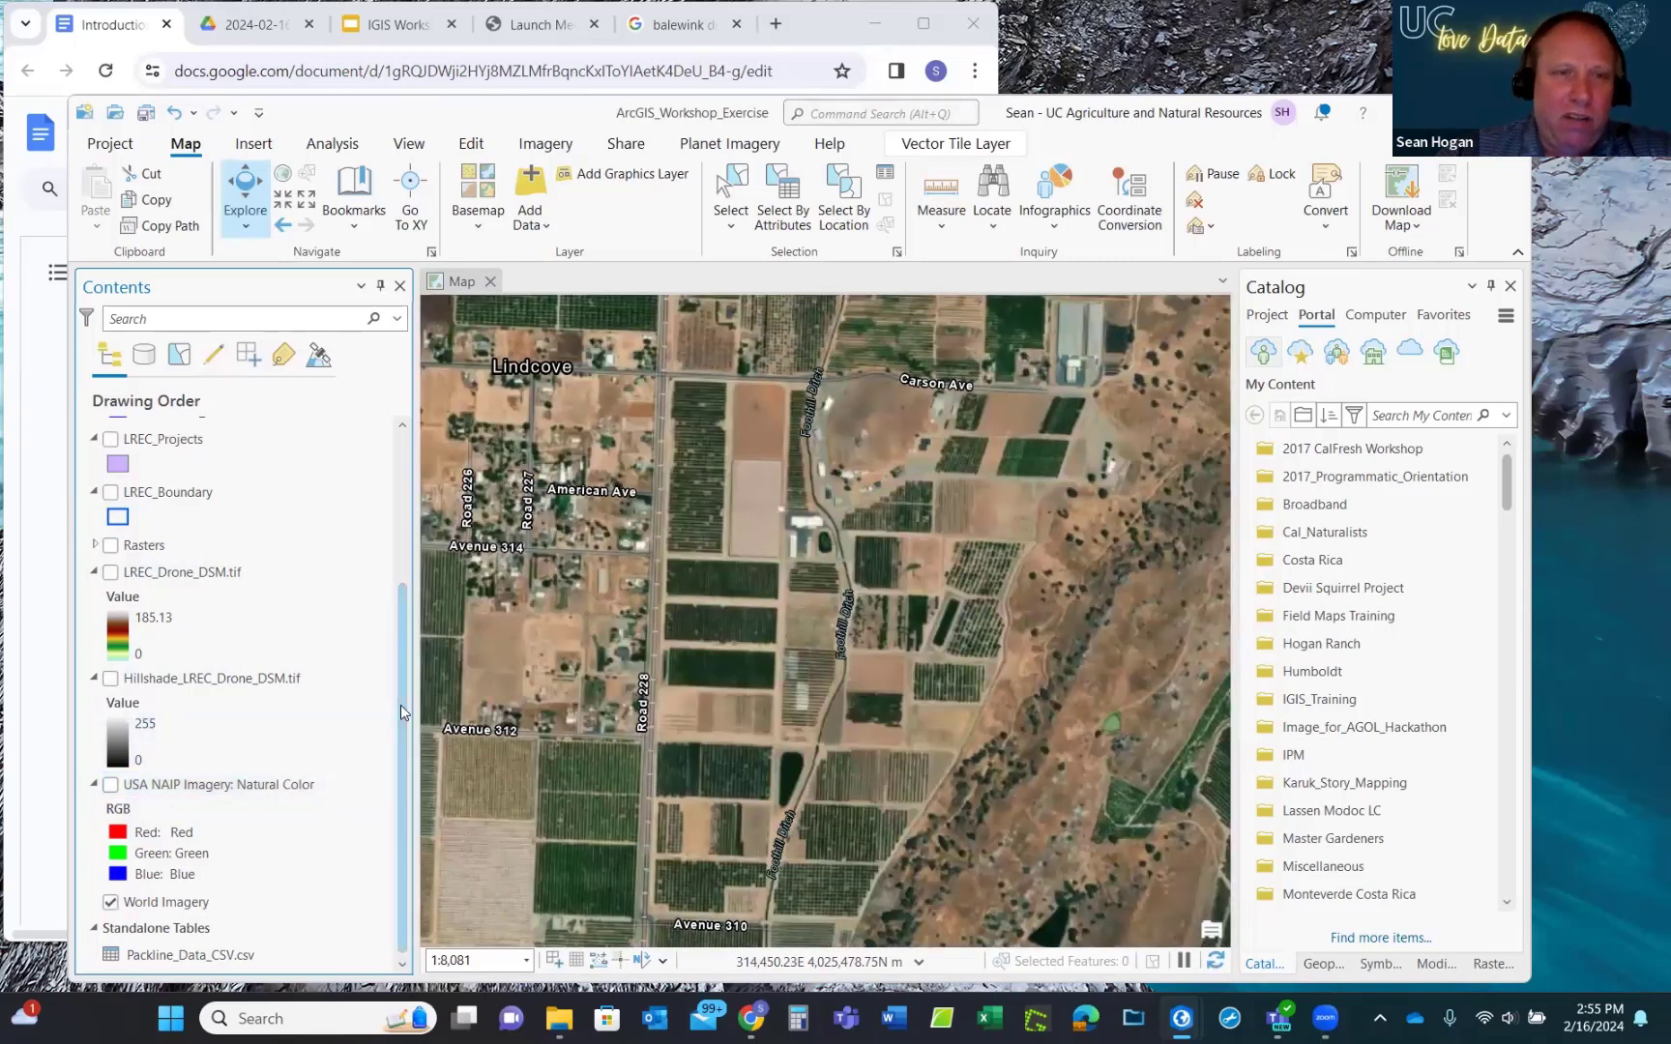
# Switch the Hybrid Reference Layer off and back on to check what it contributes to the map.
pyautogui.scroll(5, 400, 713)
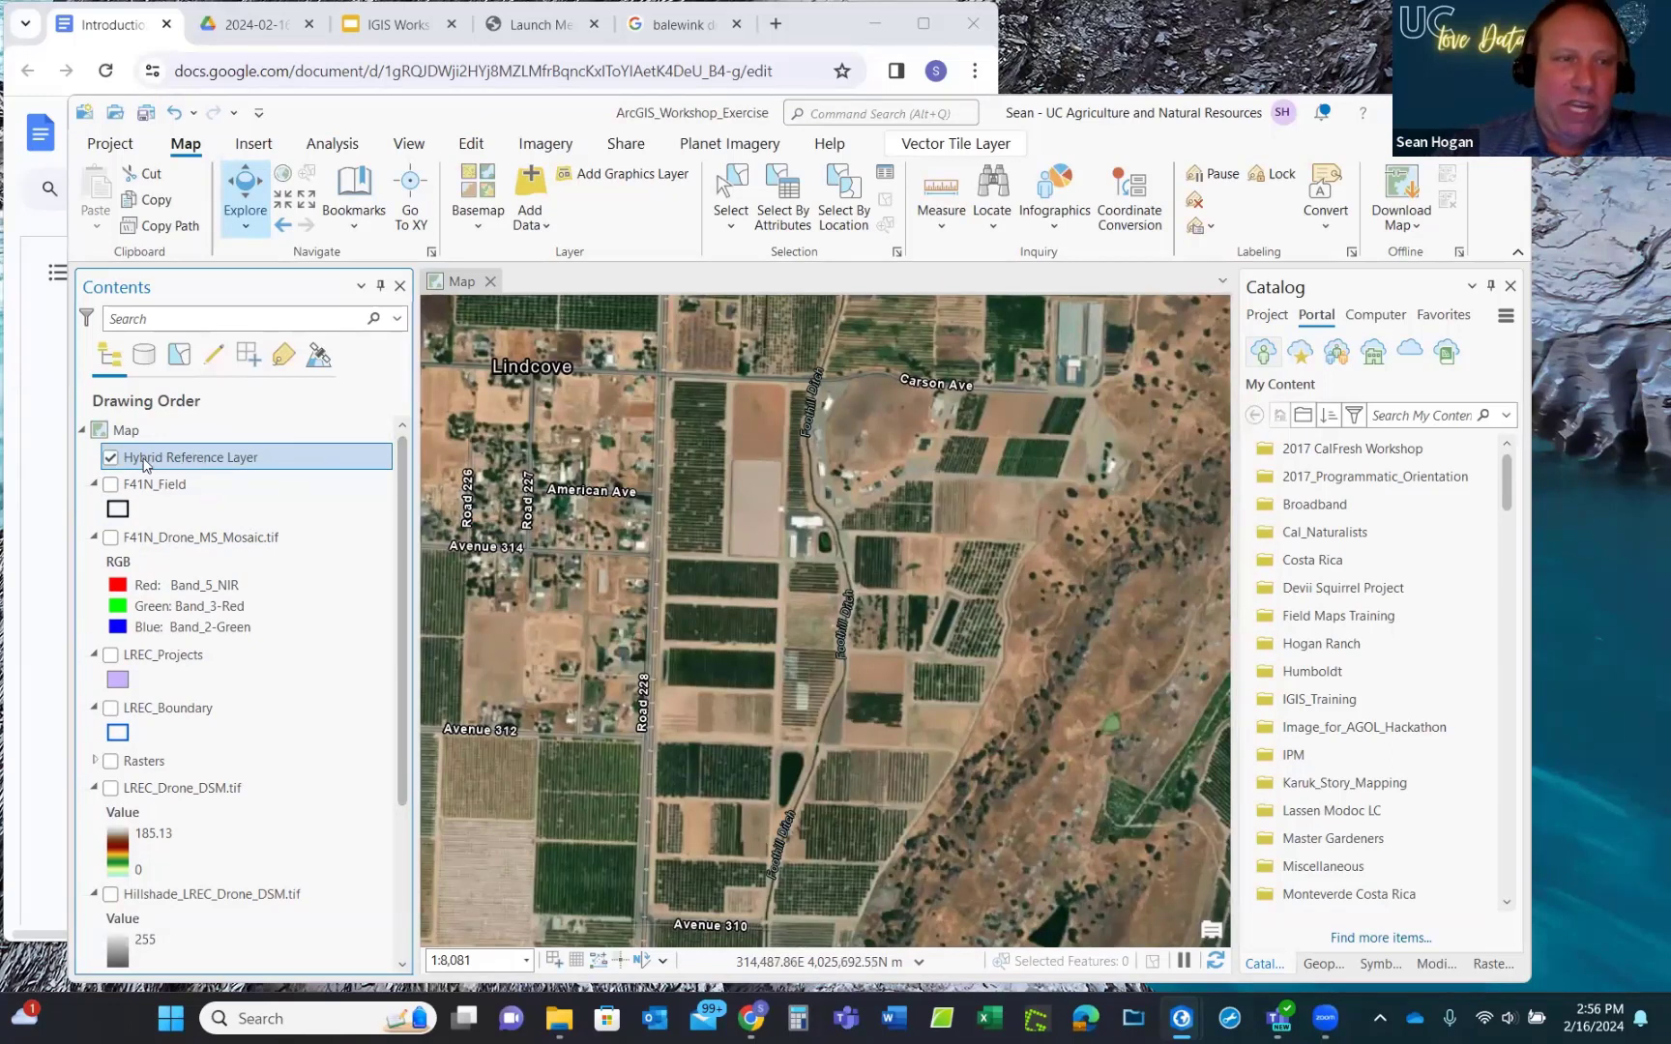
pyautogui.click(111, 458)
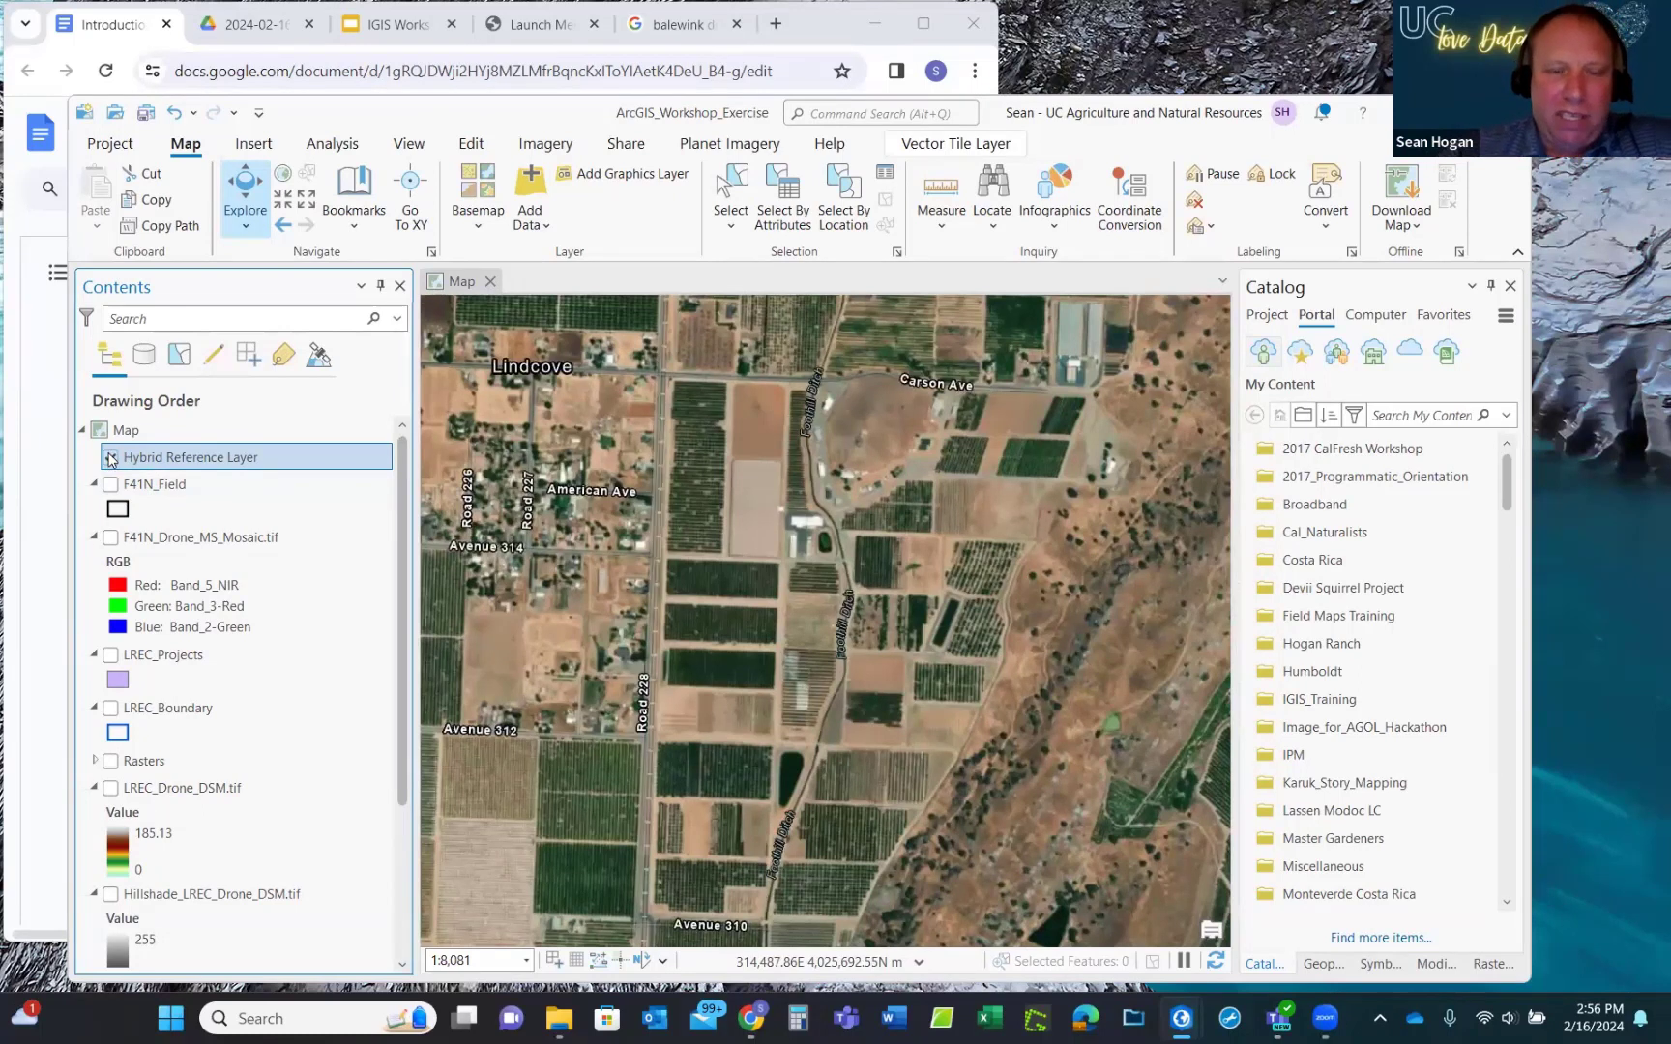
pyautogui.click(111, 458)
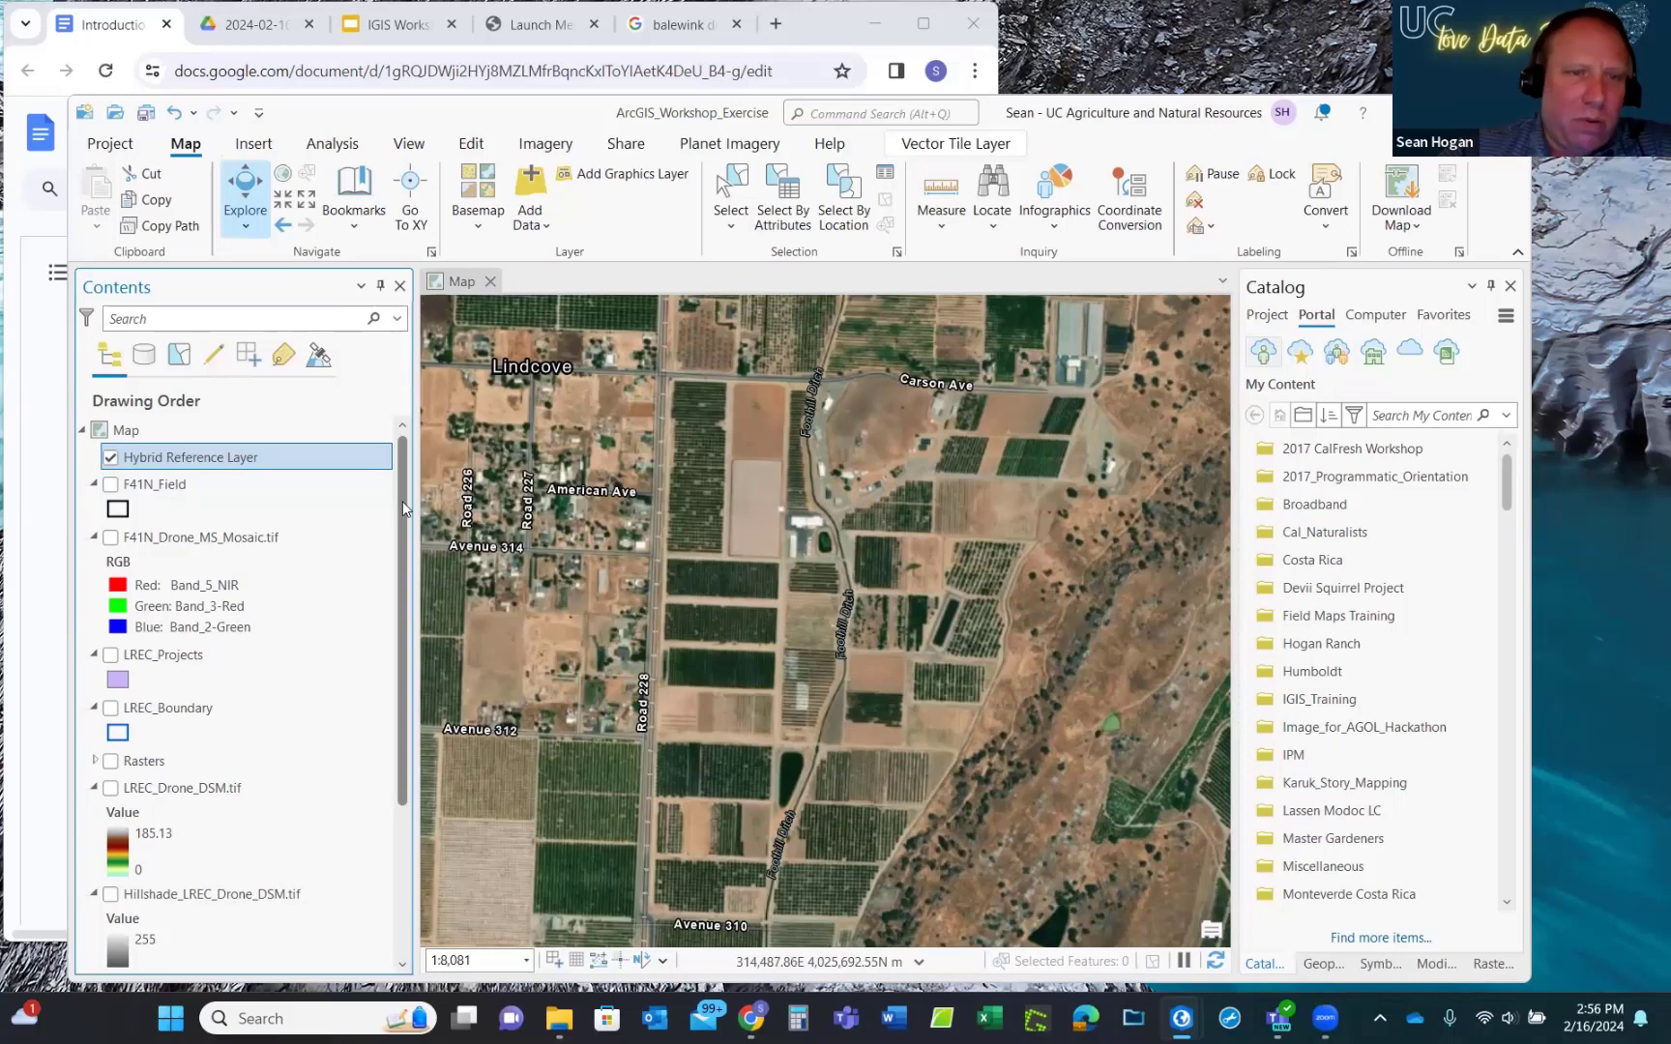
# Move the Hybrid Reference Layer below USA NAIP Imagery: Natural Color and directly above World Imagery in the drawing order.
pyautogui.moveTo(402, 501); pyautogui.dragTo(396, 575)
pyautogui.scroll(3, 272, 498)
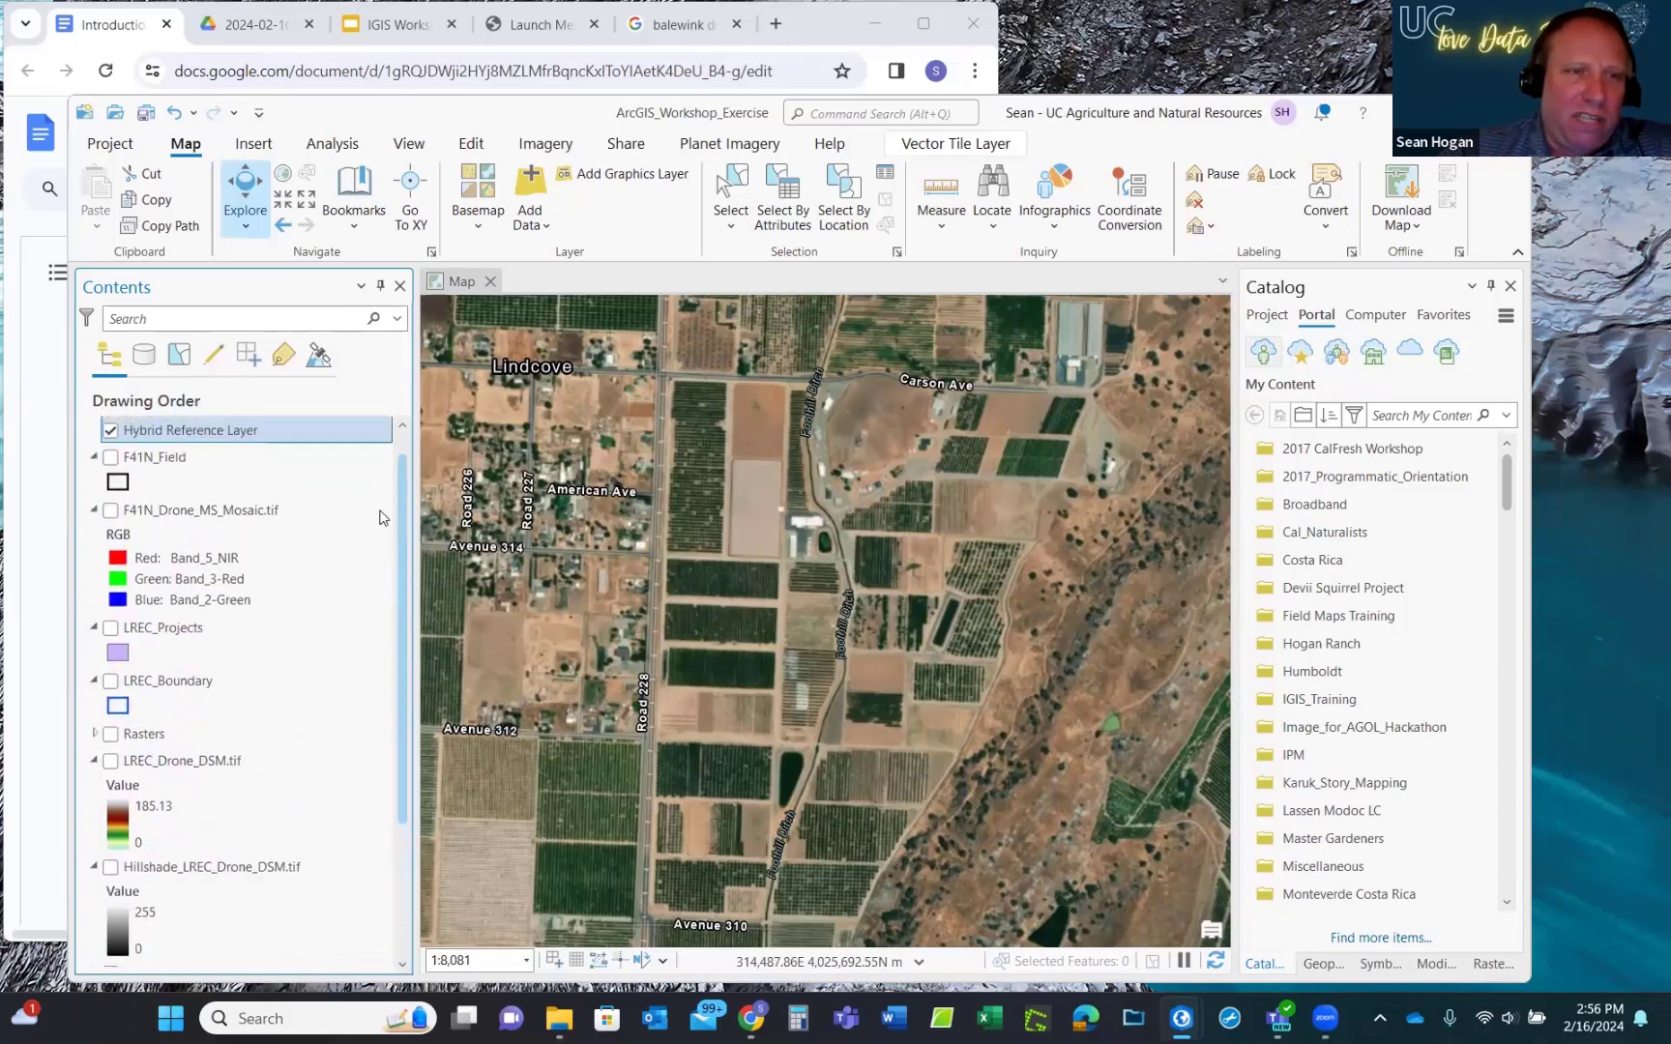
pyautogui.moveTo(162, 462); pyautogui.dragTo(160, 900)
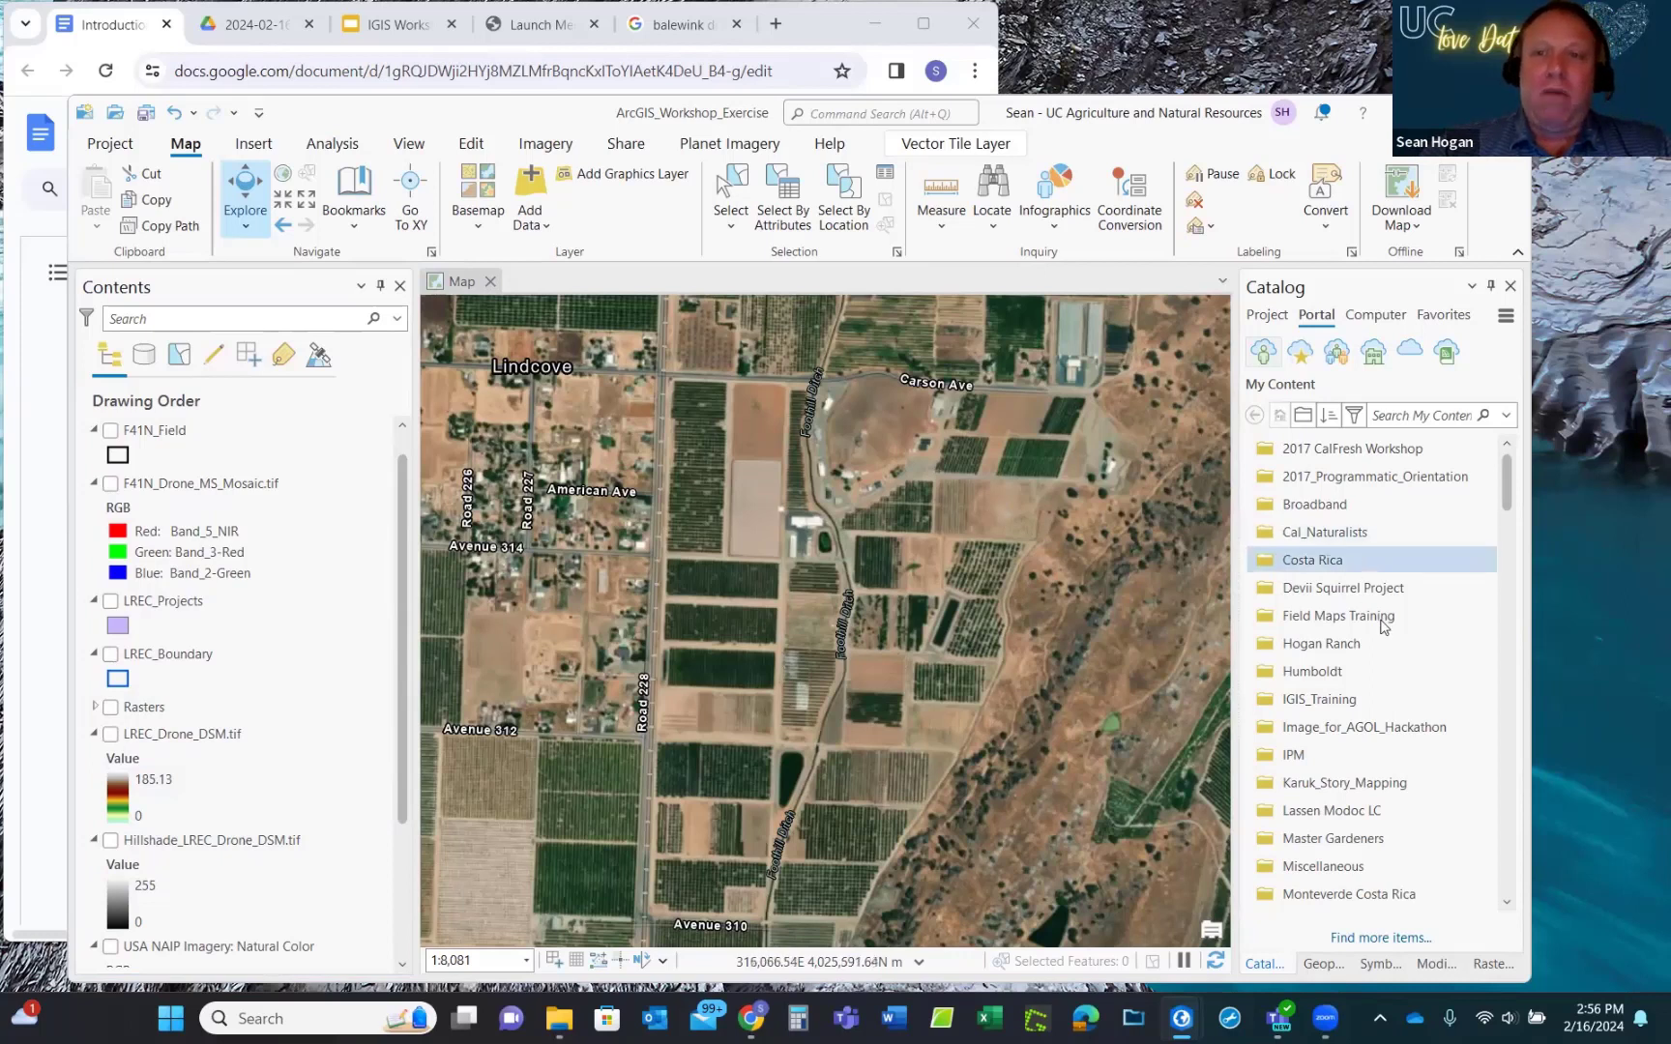
pyautogui.moveTo(1394, 677)
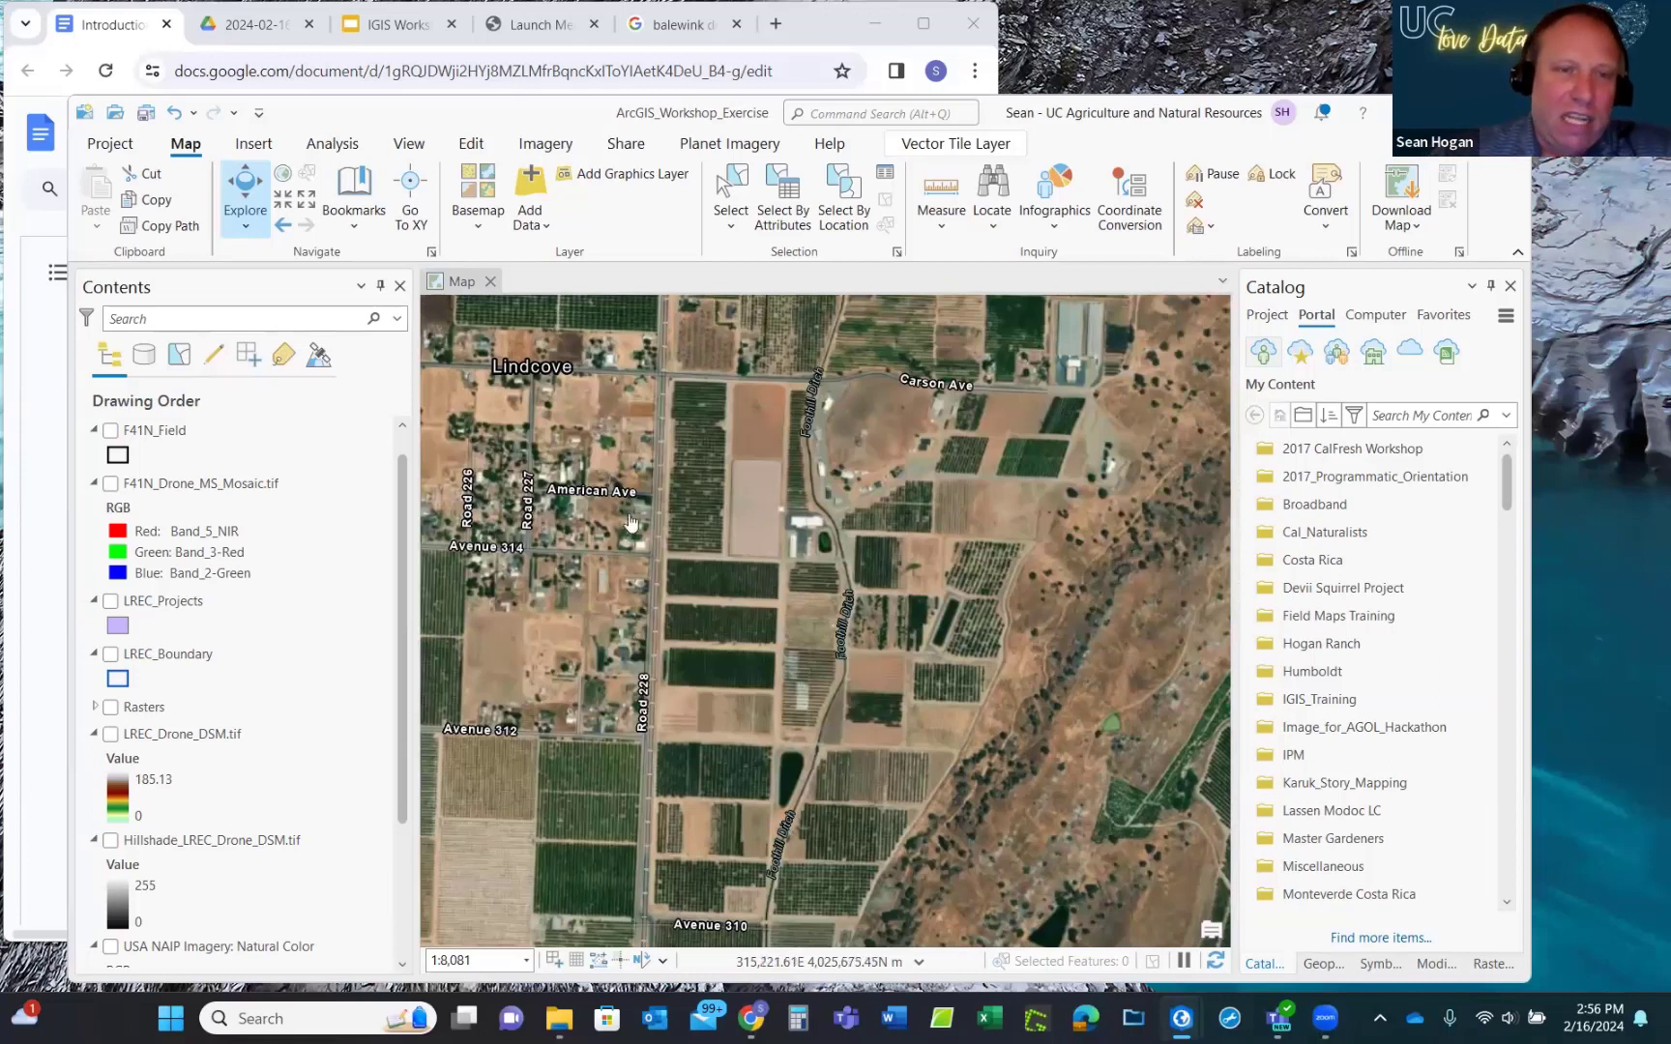
# Show the USA NAIP Imagery: Natural Color and LREC_Boundary layers on the map.
pyautogui.moveTo(402, 527); pyautogui.dragTo(399, 701)
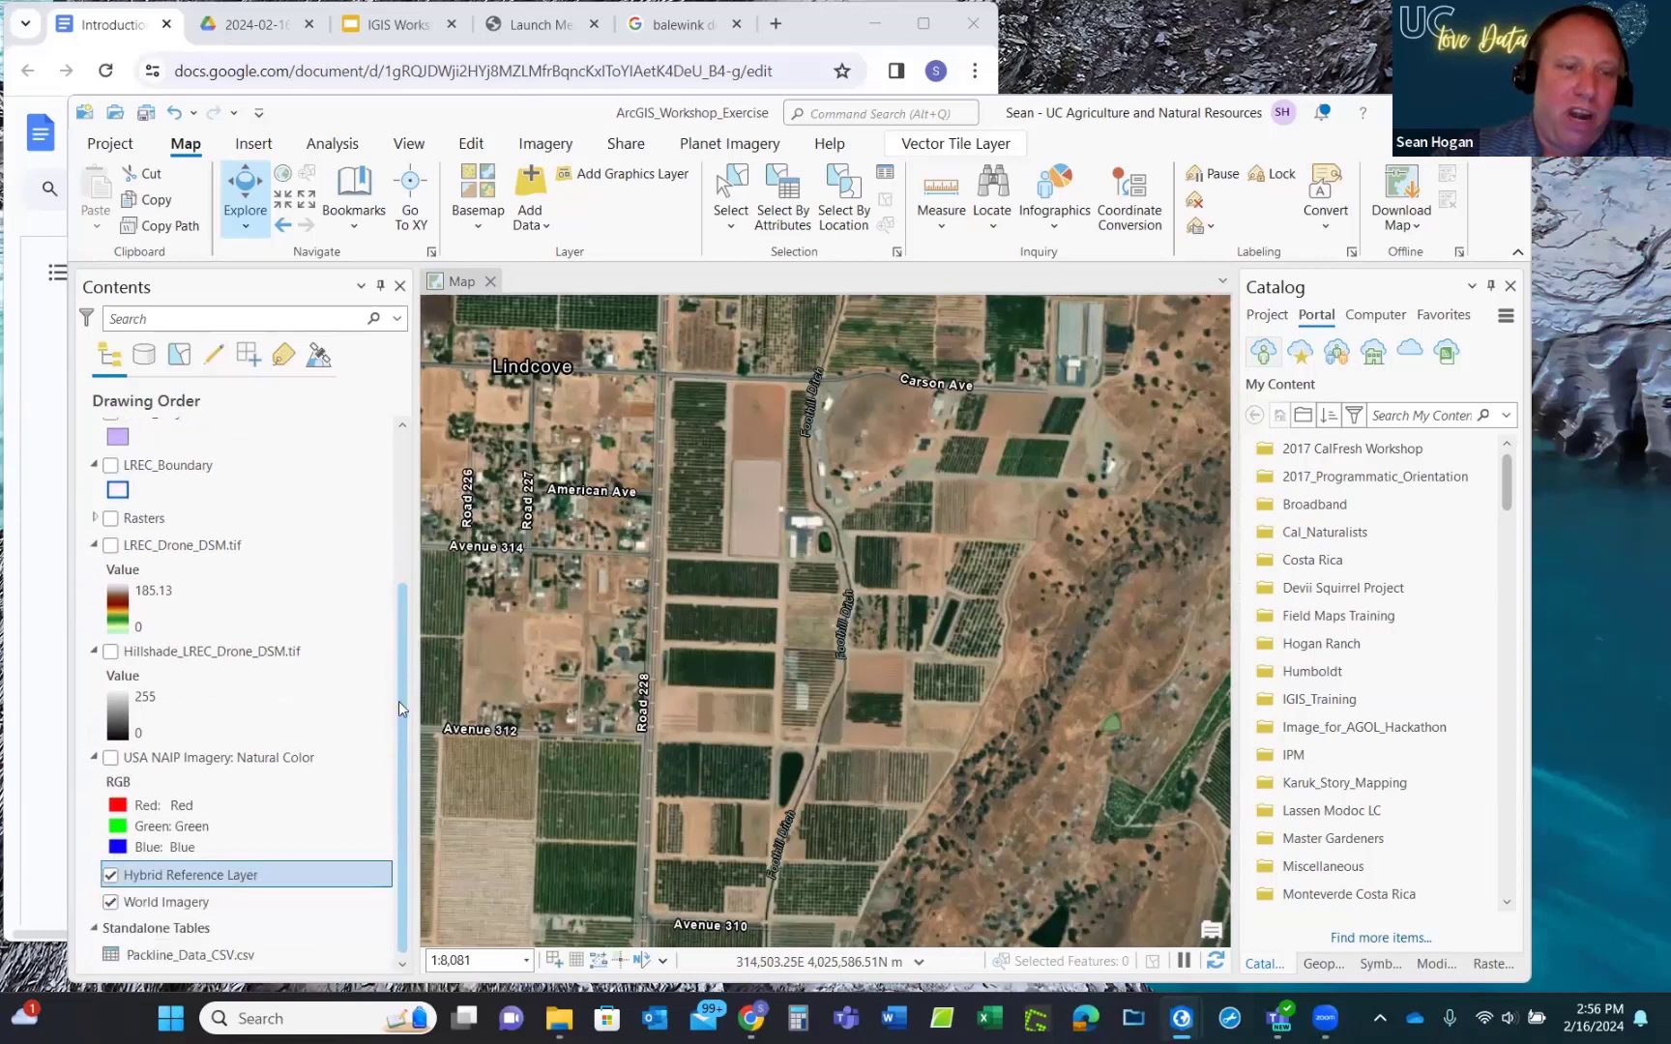
pyautogui.click(111, 759)
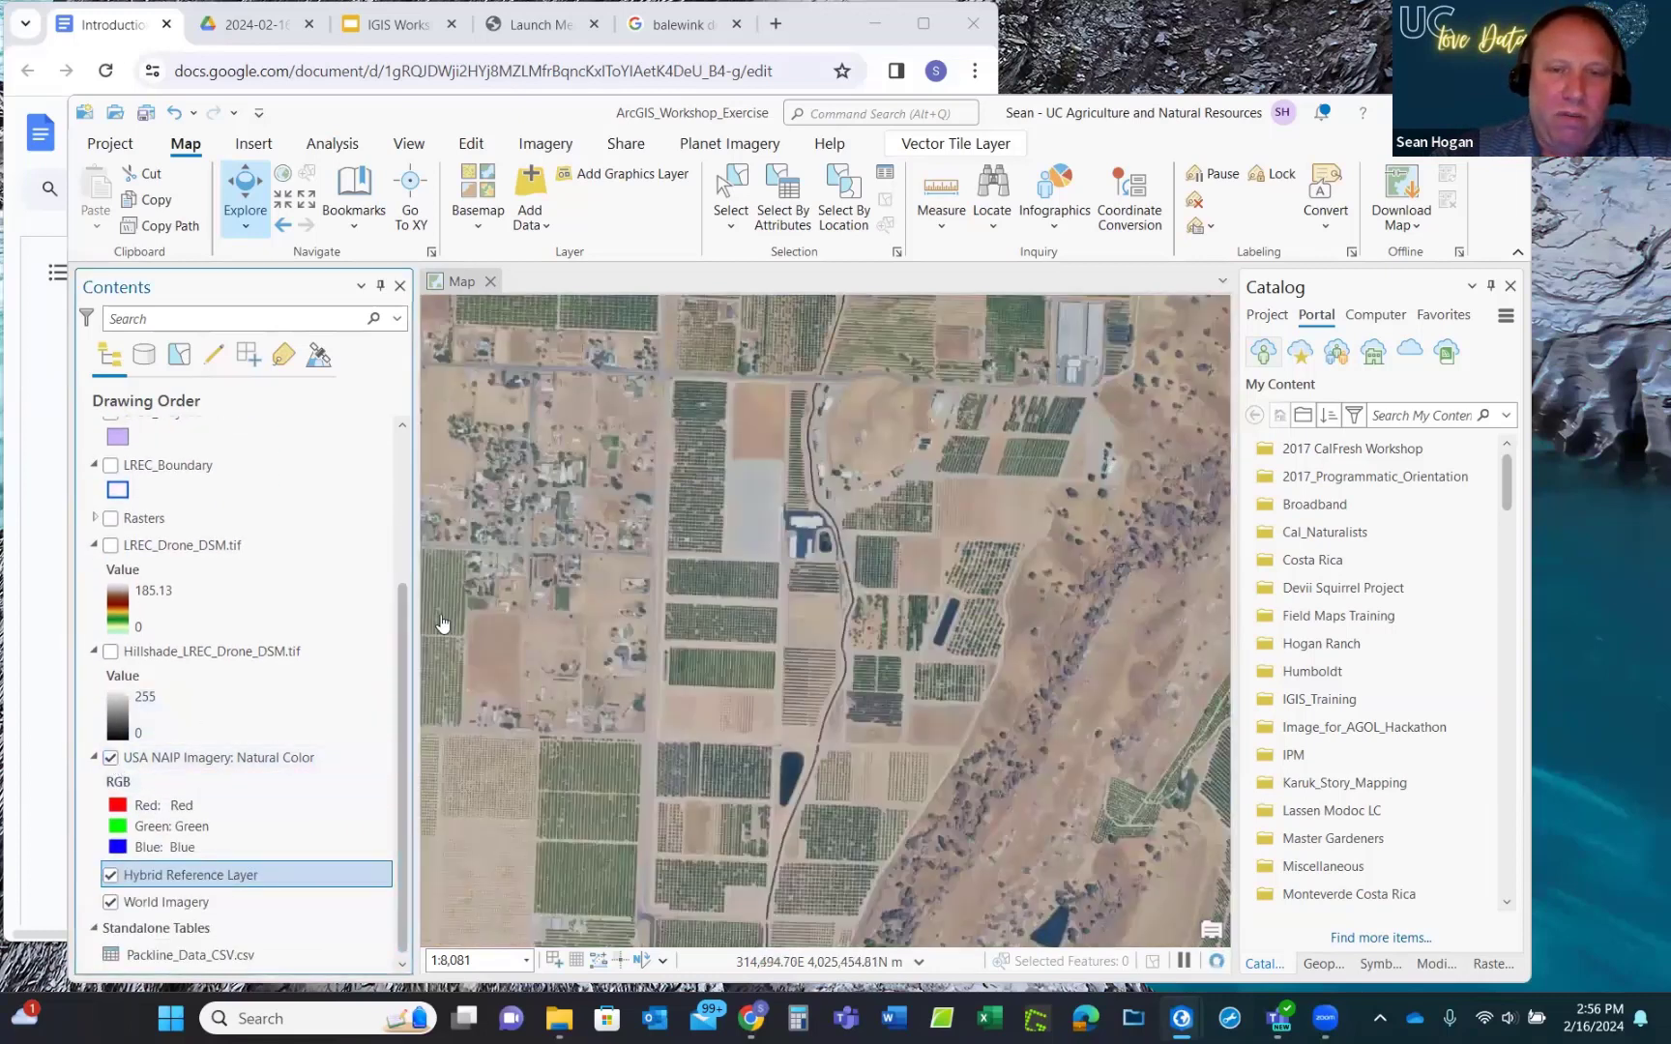
pyautogui.click(111, 465)
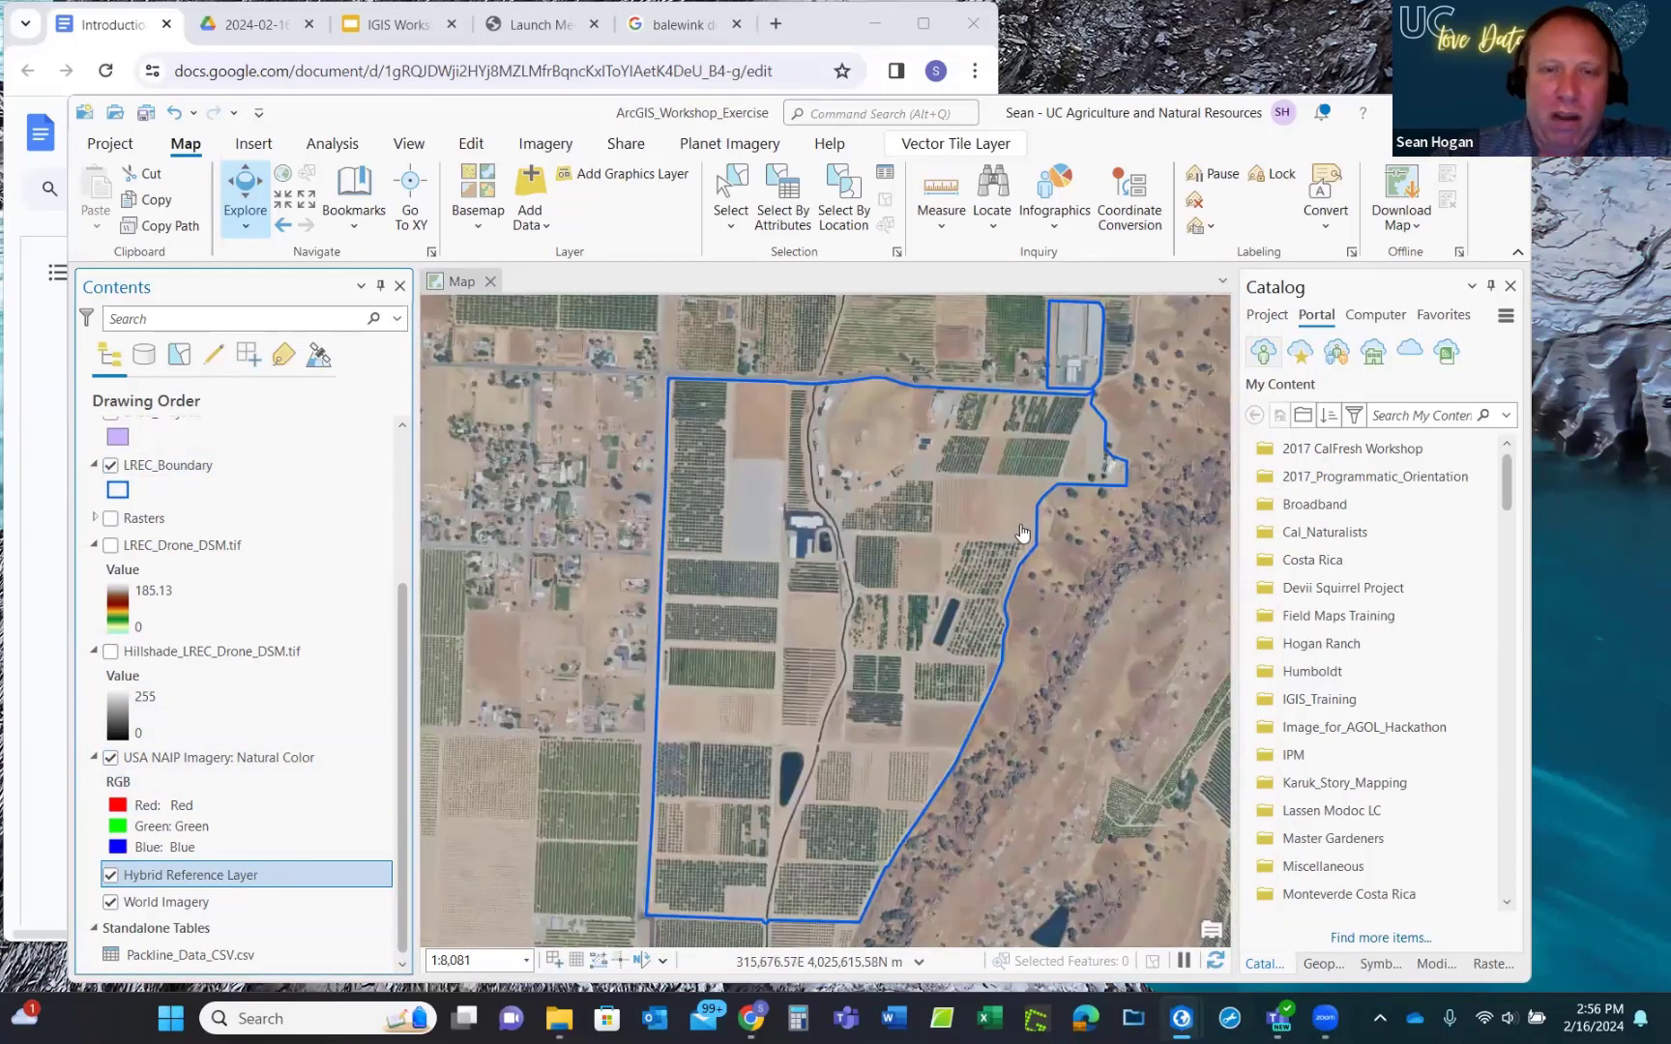
pyautogui.scroll(-1, 870, 477)
pyautogui.scroll(-2, 870, 478)
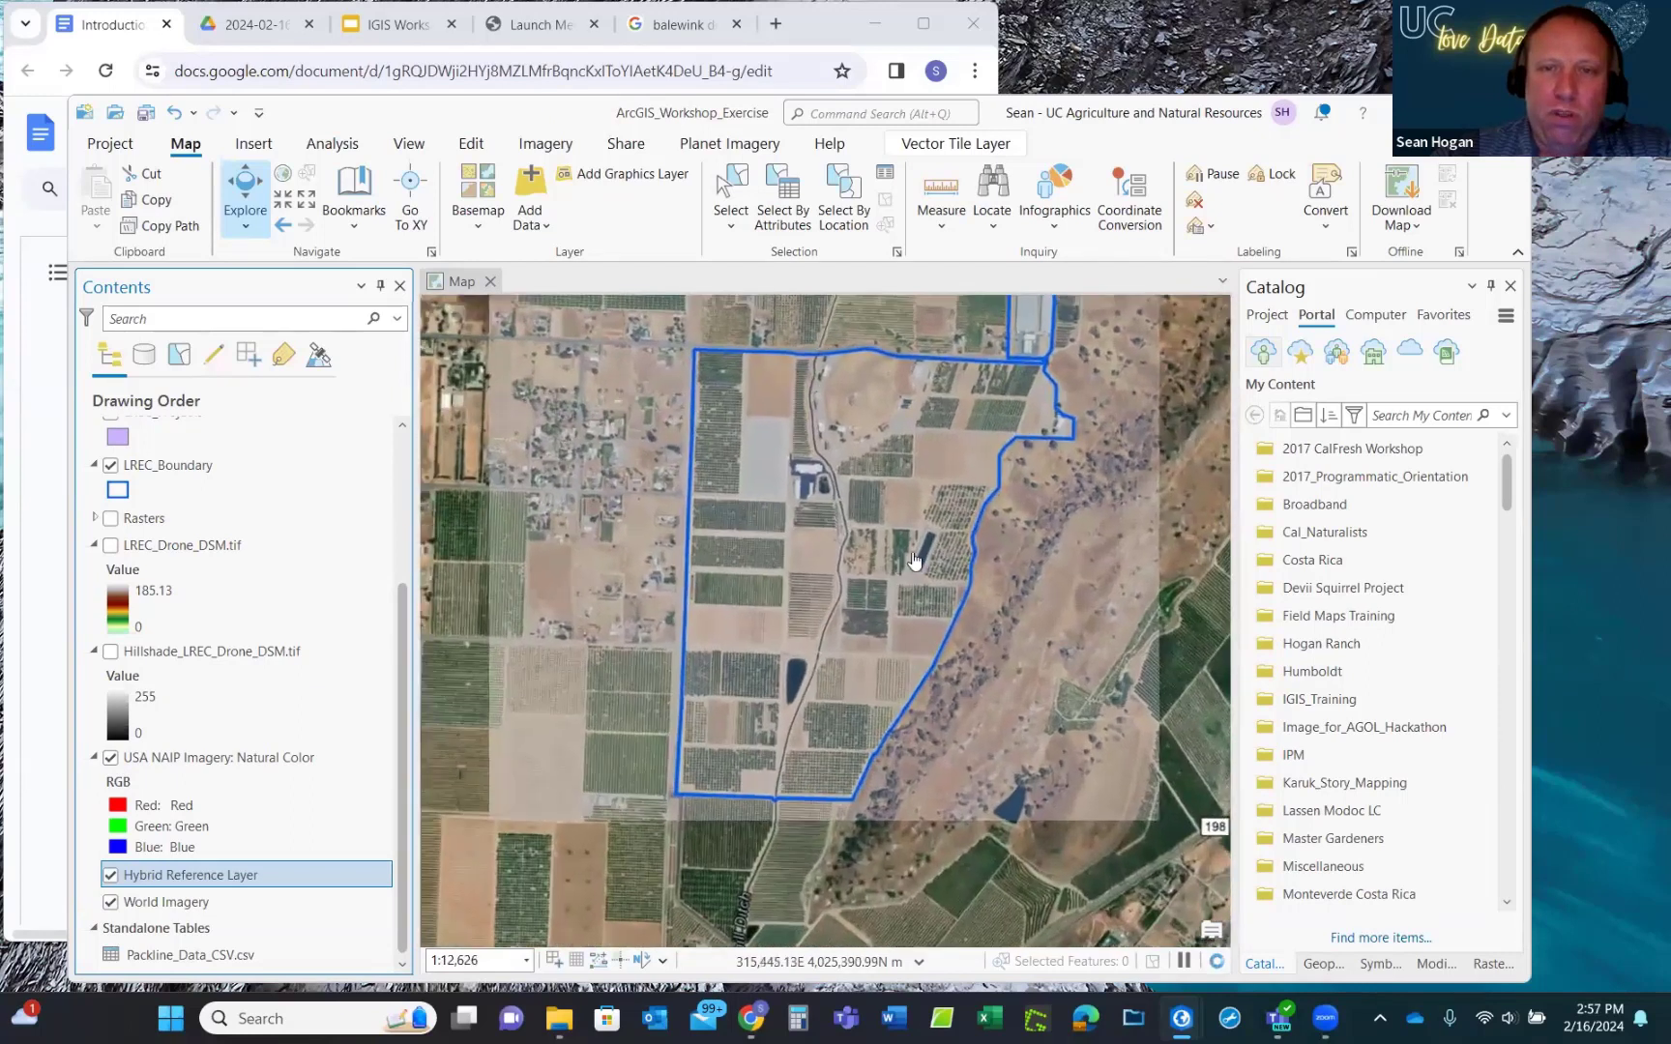
pyautogui.scroll(2, 976, 463)
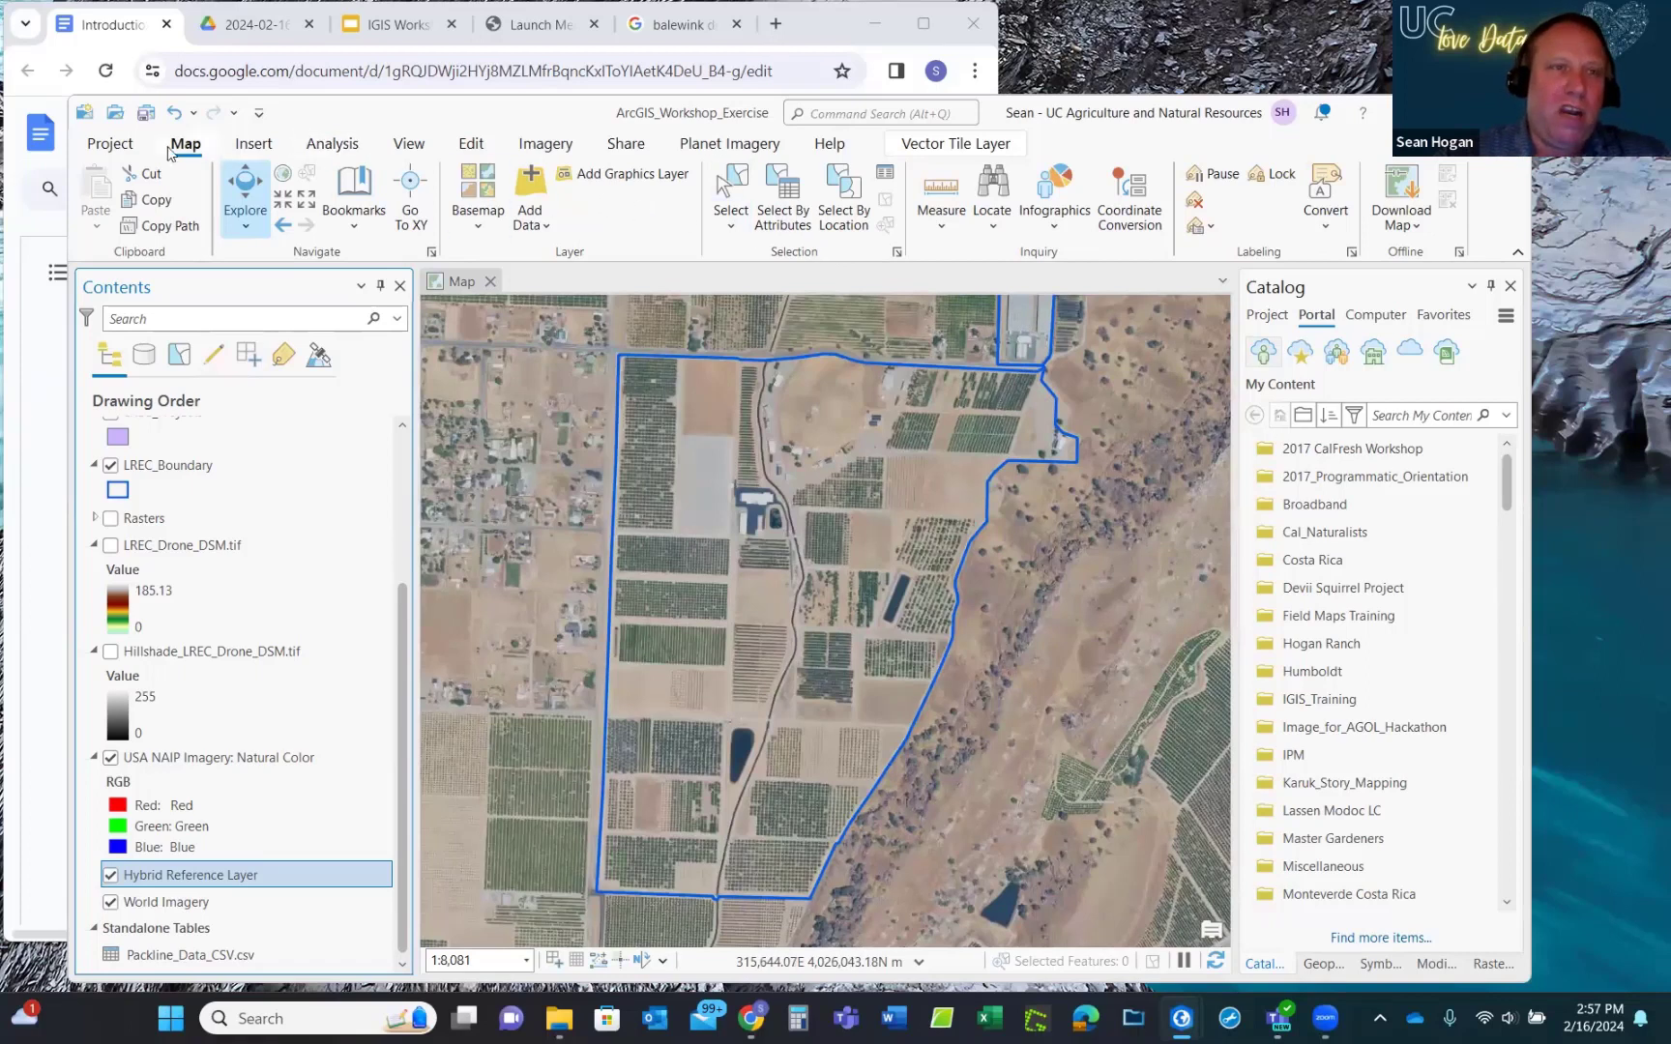
# Search the geoprocessing tools for "clip raster".
pyautogui.click(329, 148)
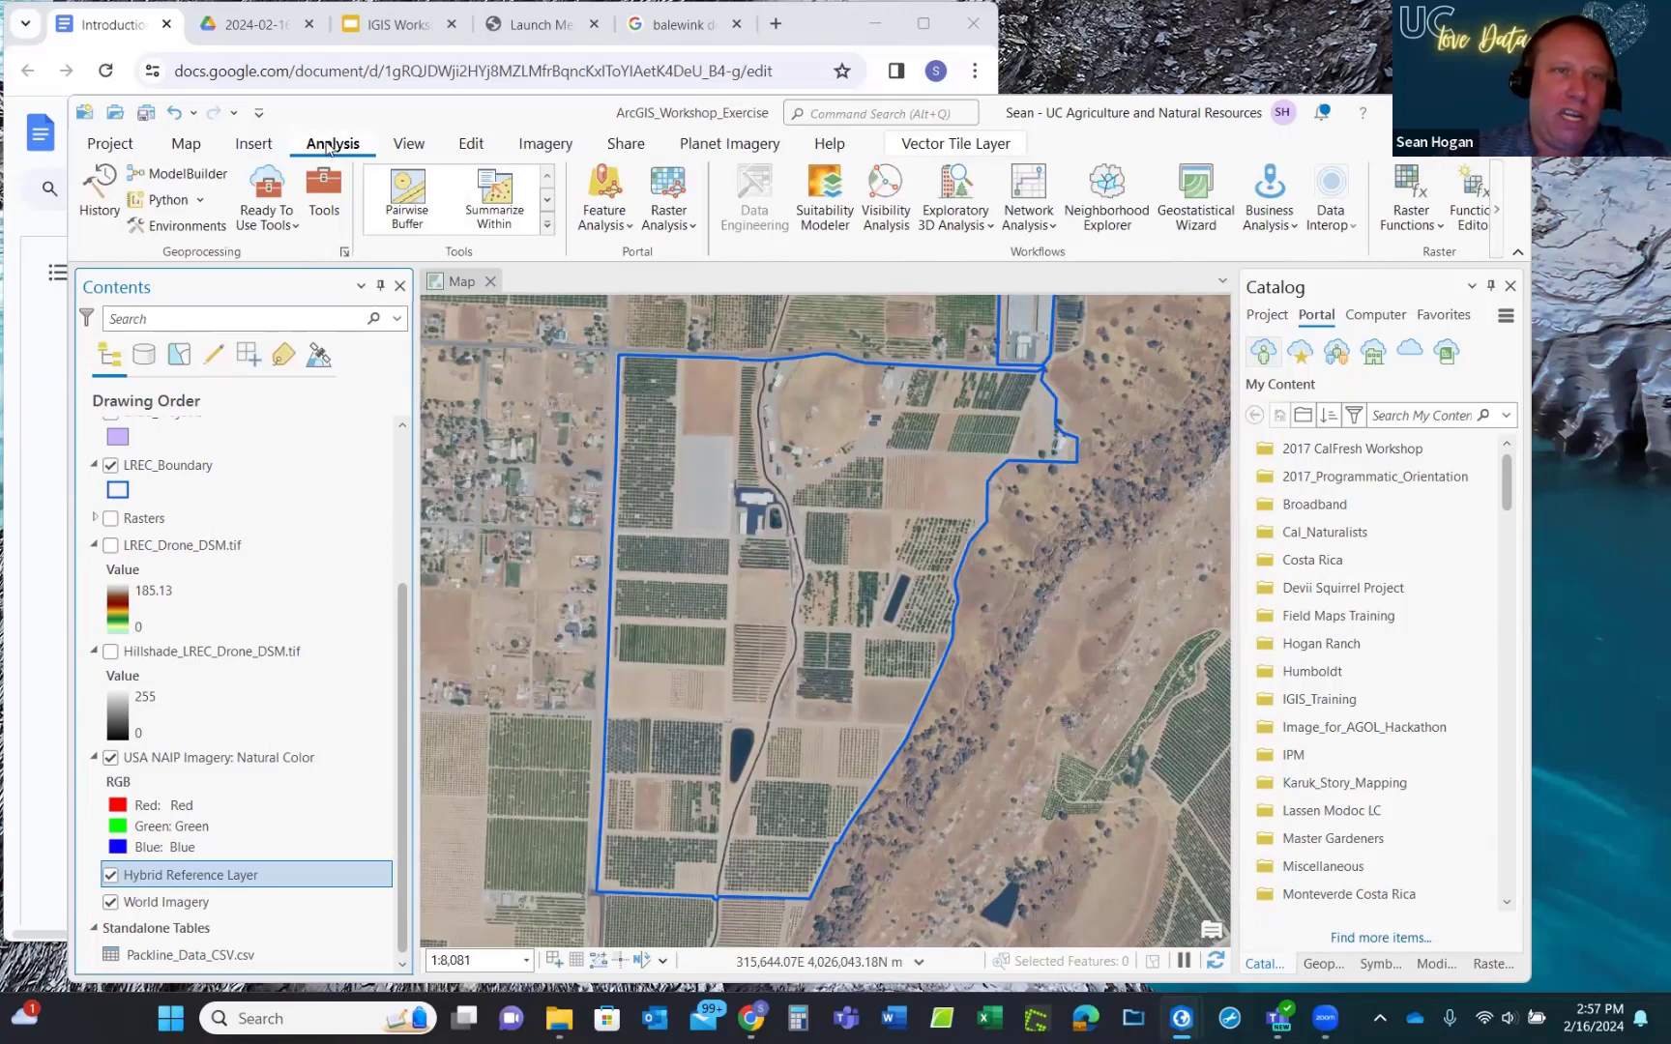
pyautogui.click(324, 198)
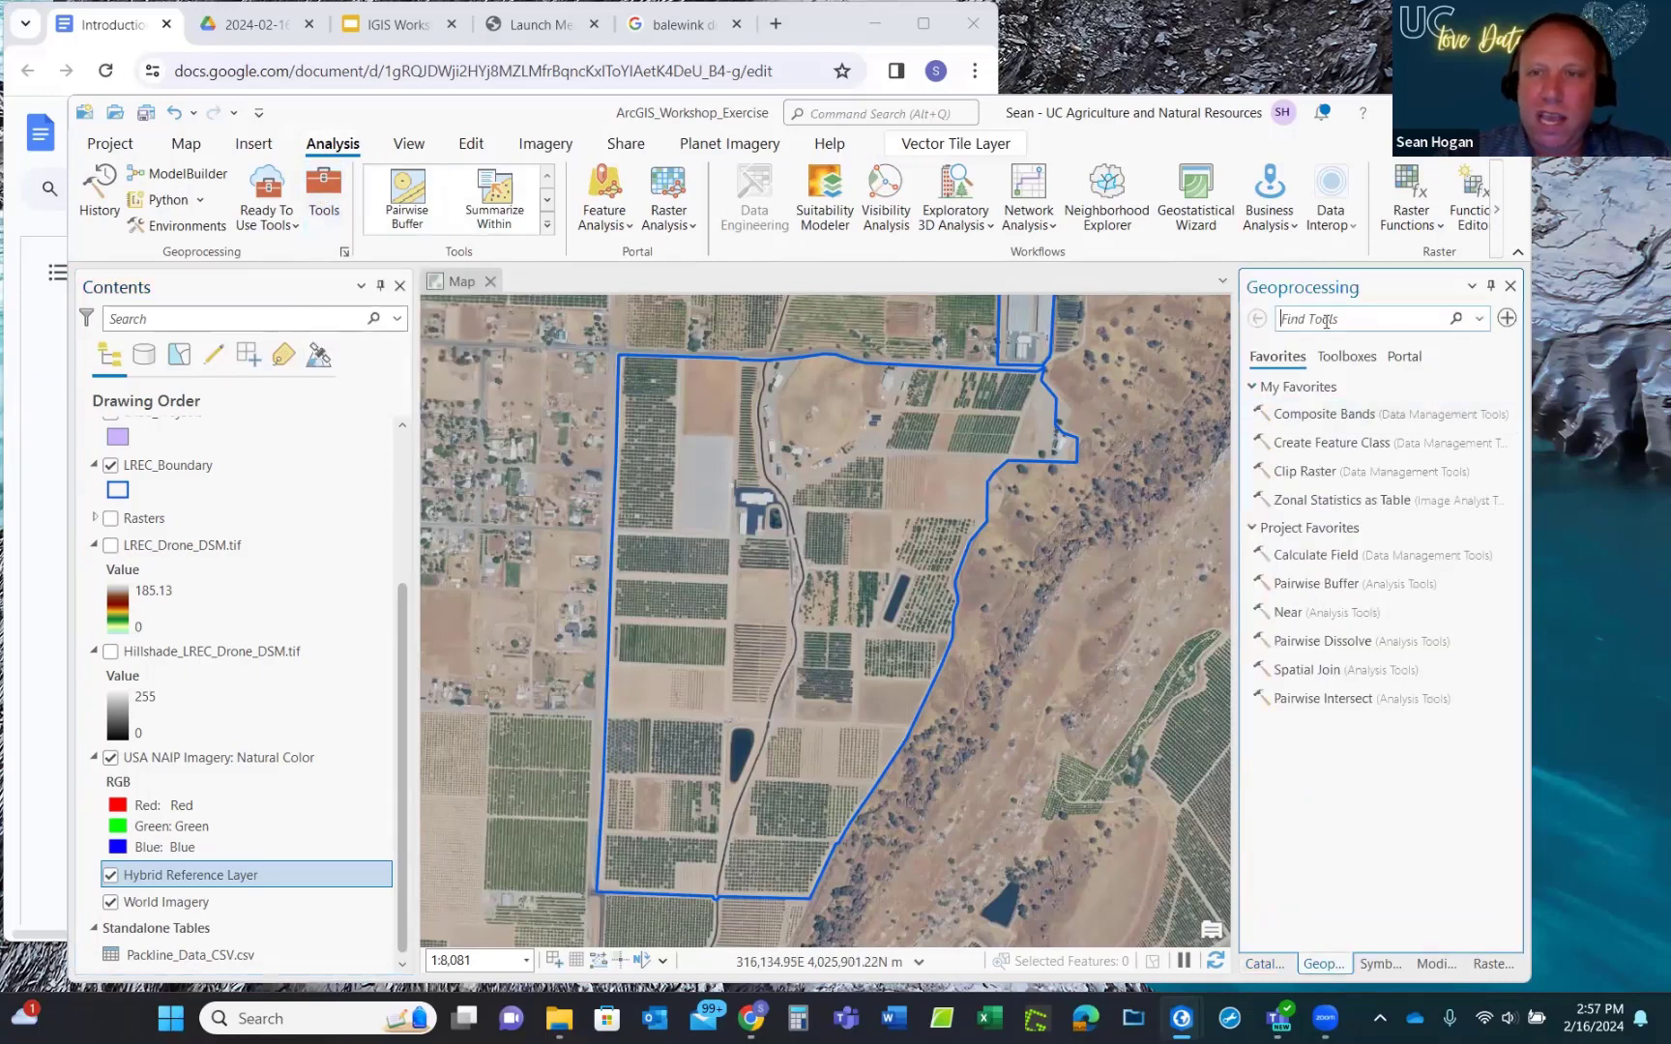
pyautogui.write('cli')
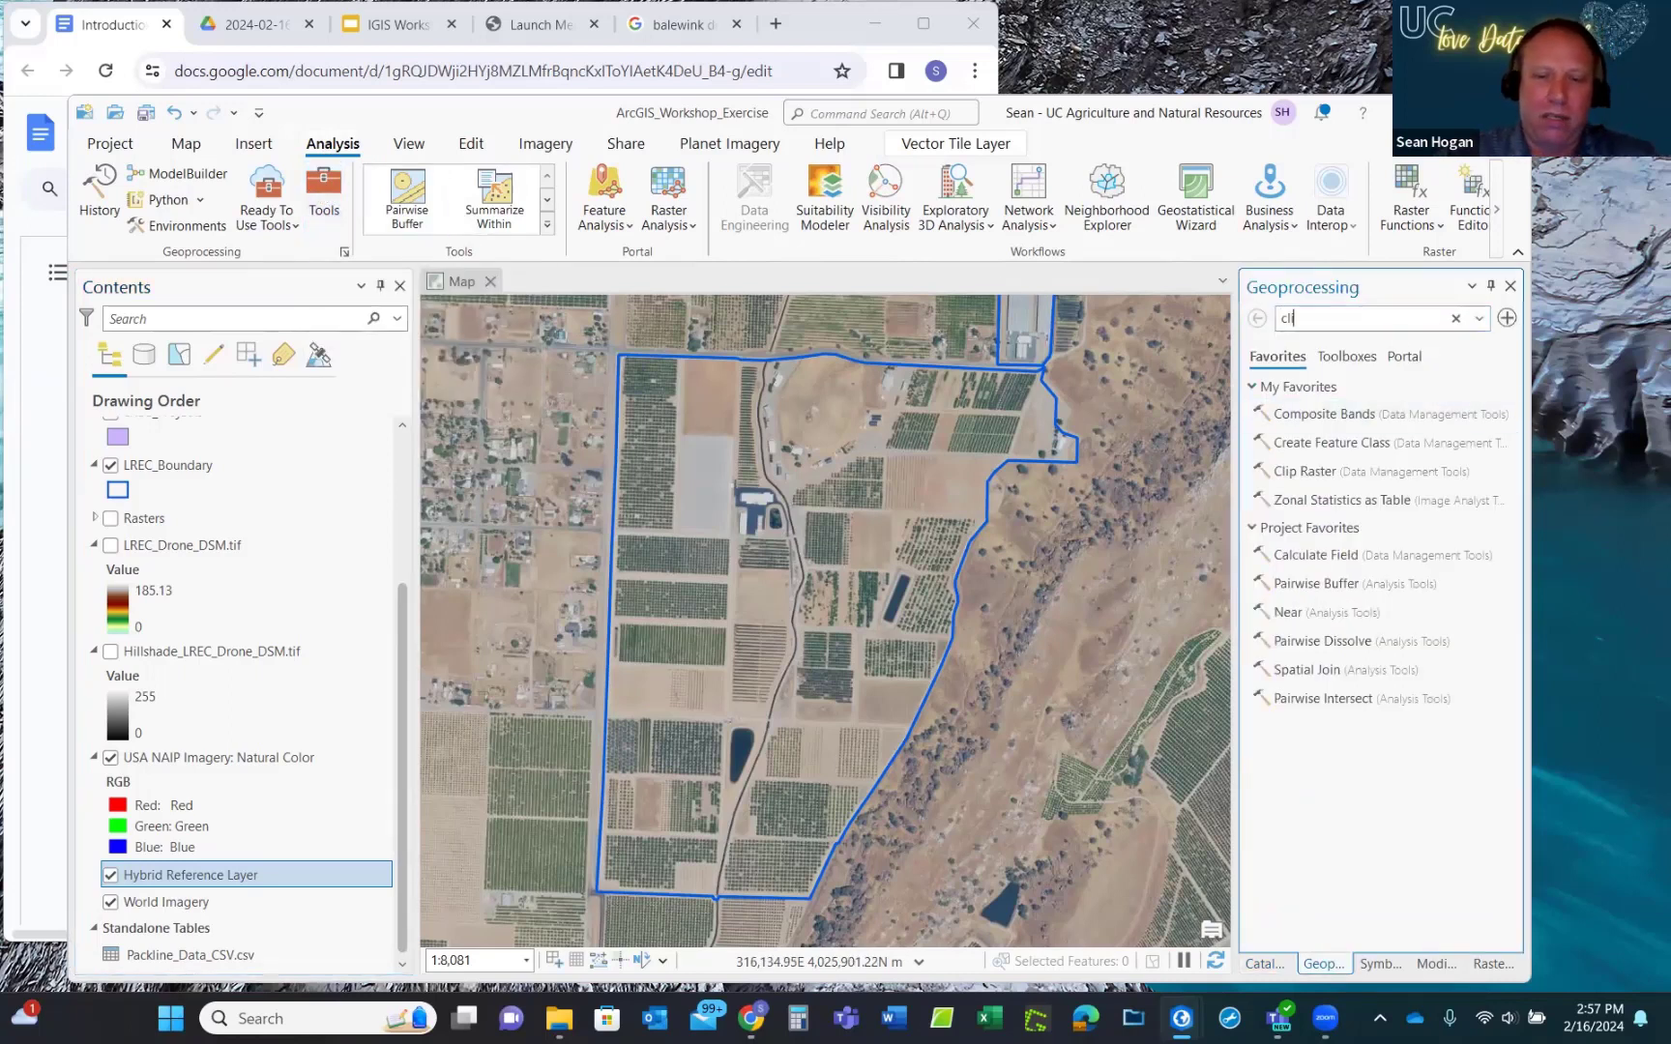
pyautogui.write('p raste')
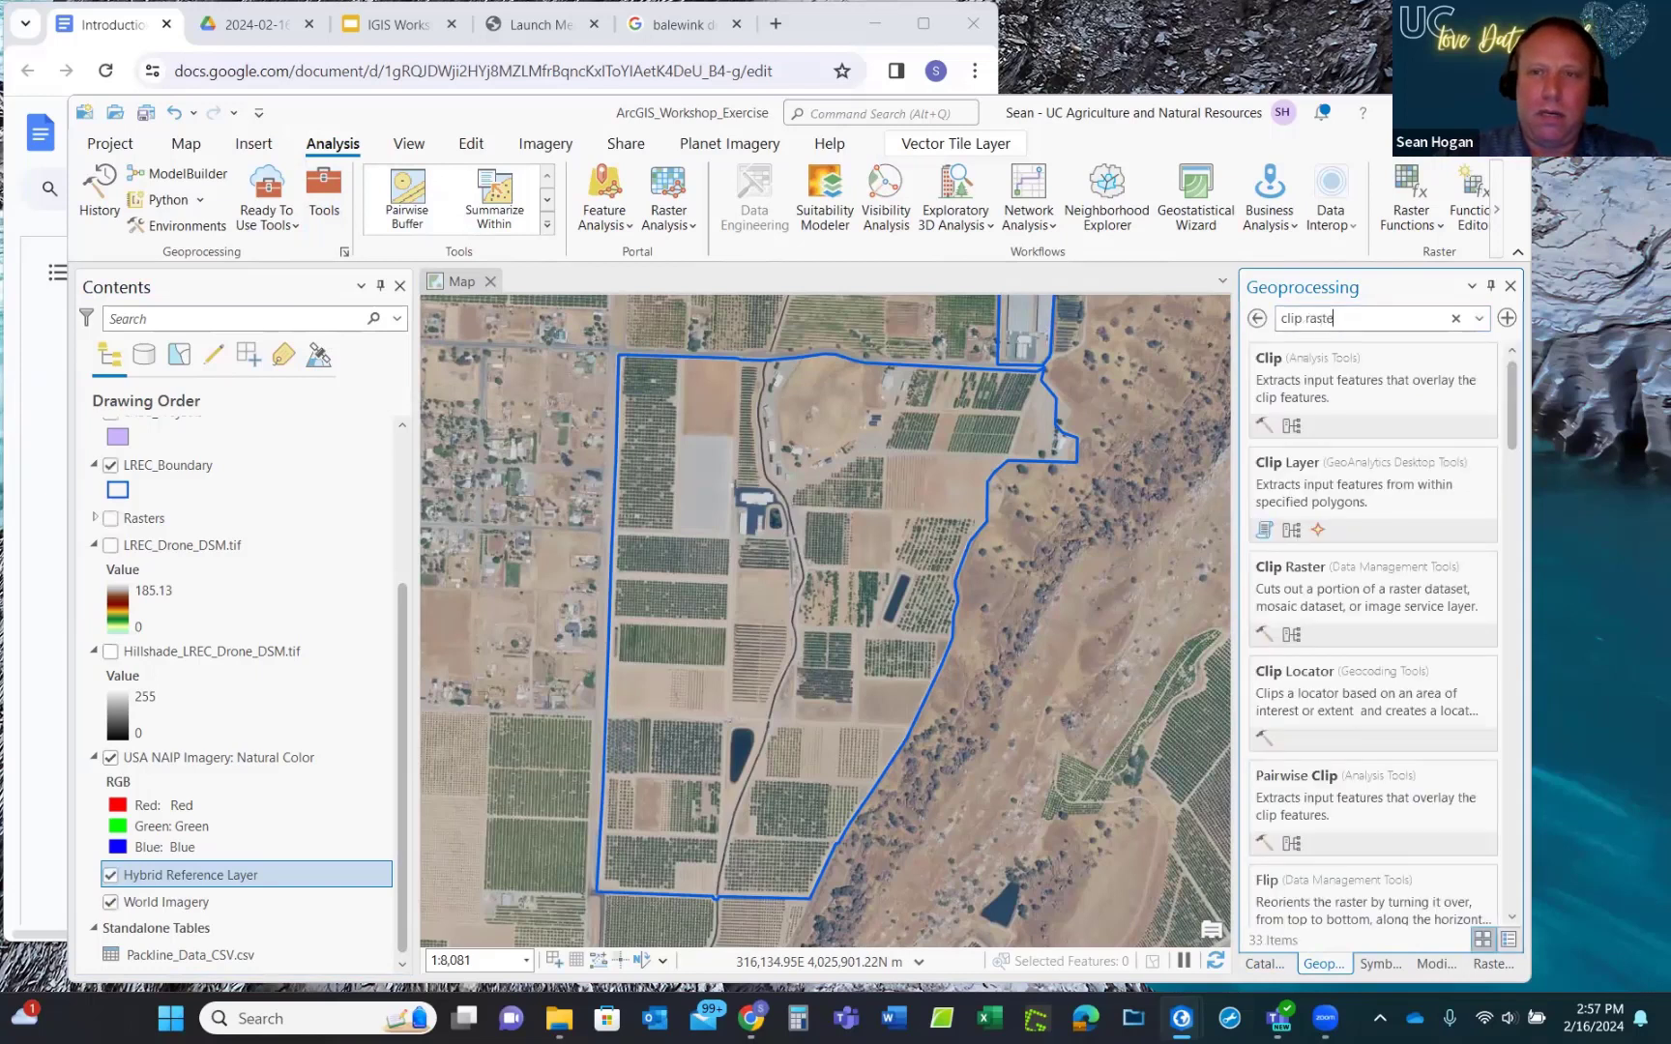
pyautogui.write('r')
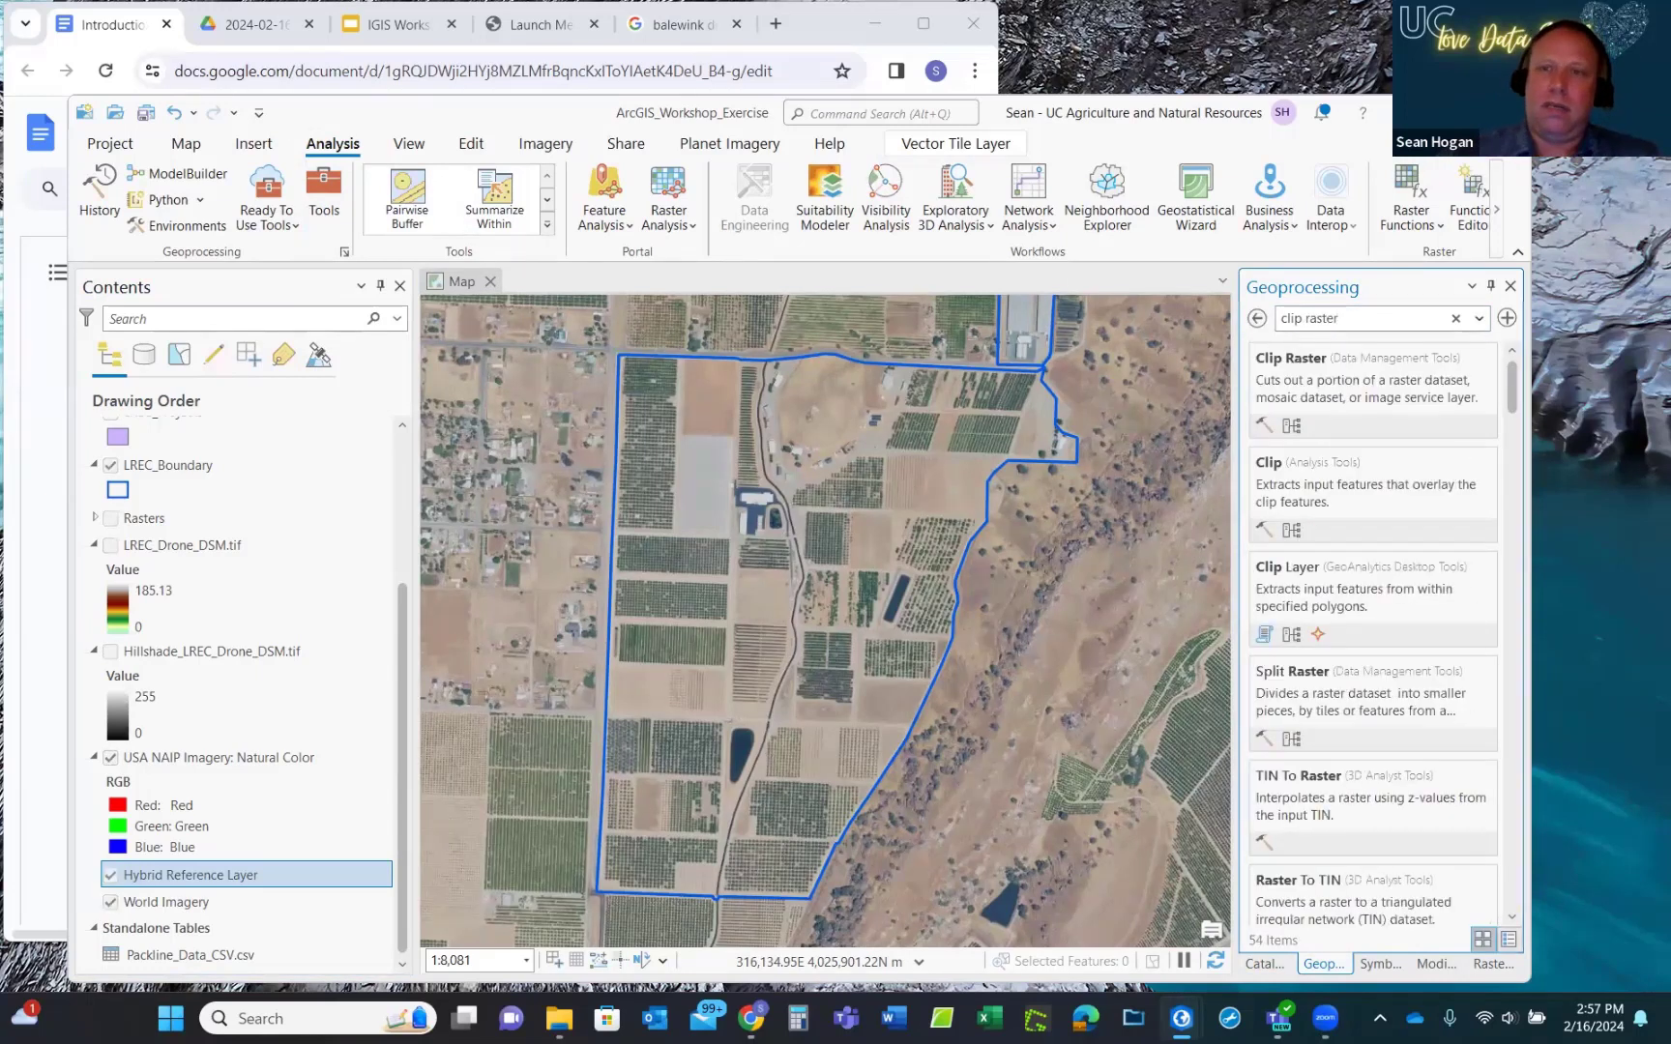
# Inspect the Clip Raster tool's input raster choices and return to the tool search results.
pyautogui.click(1292, 365)
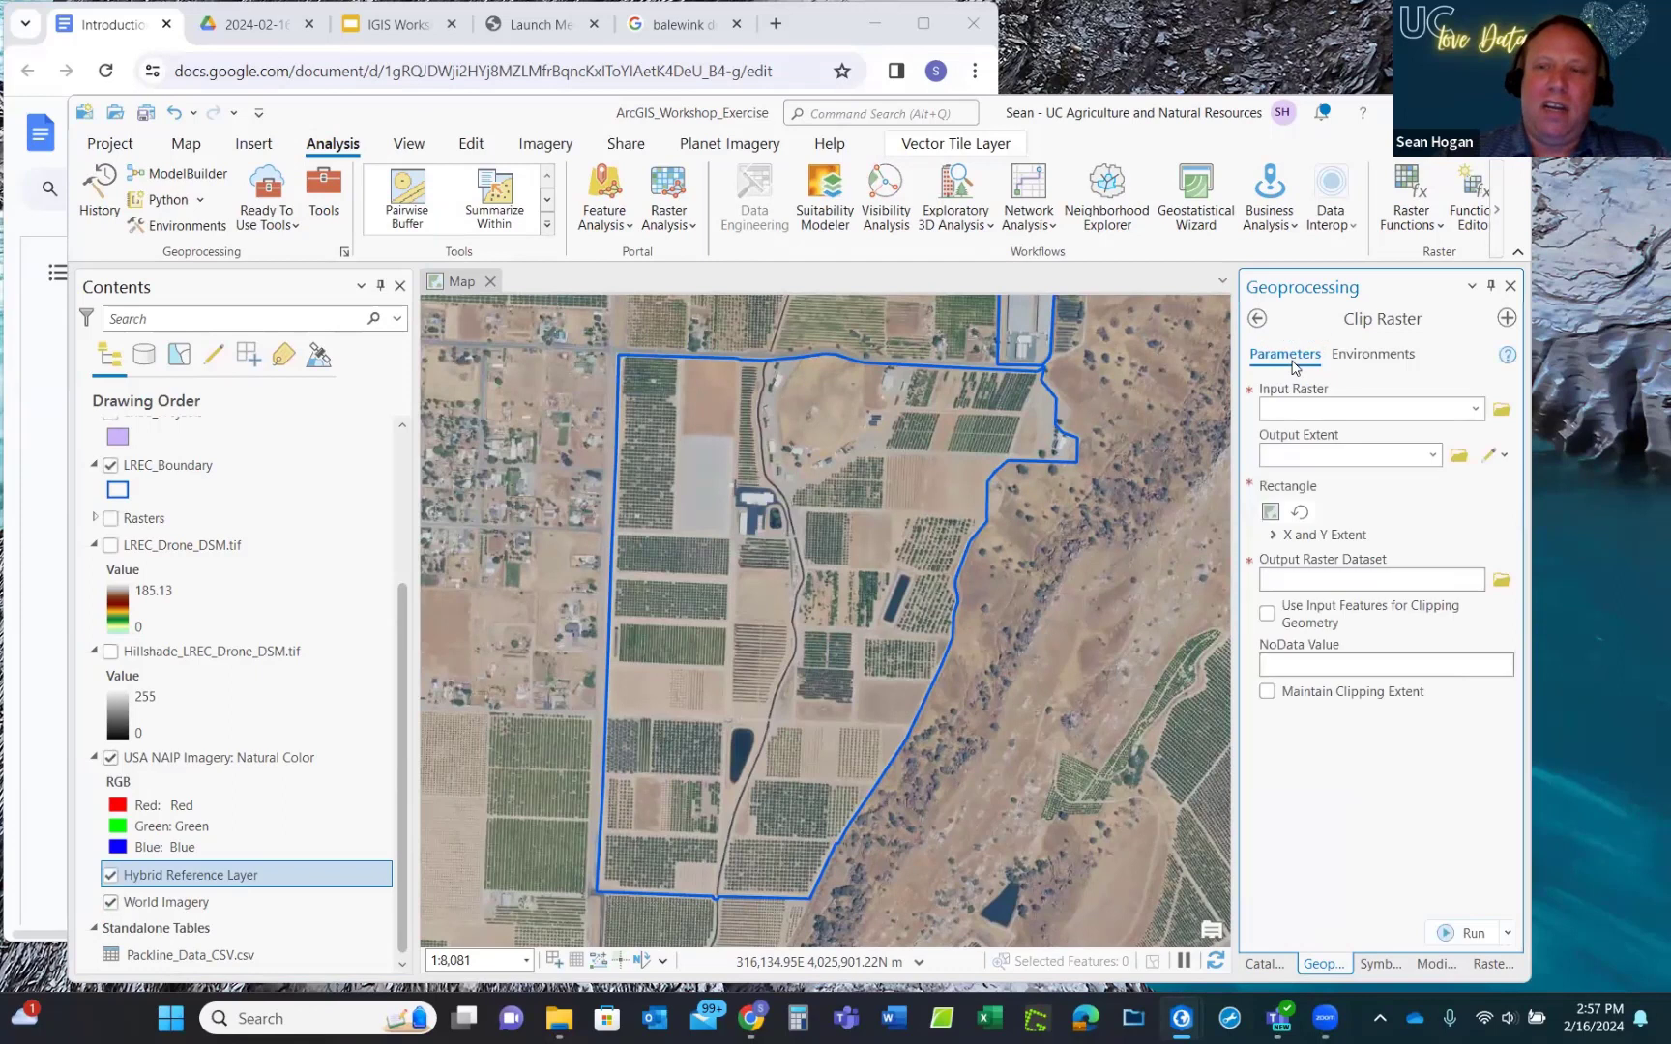
pyautogui.click(1475, 410)
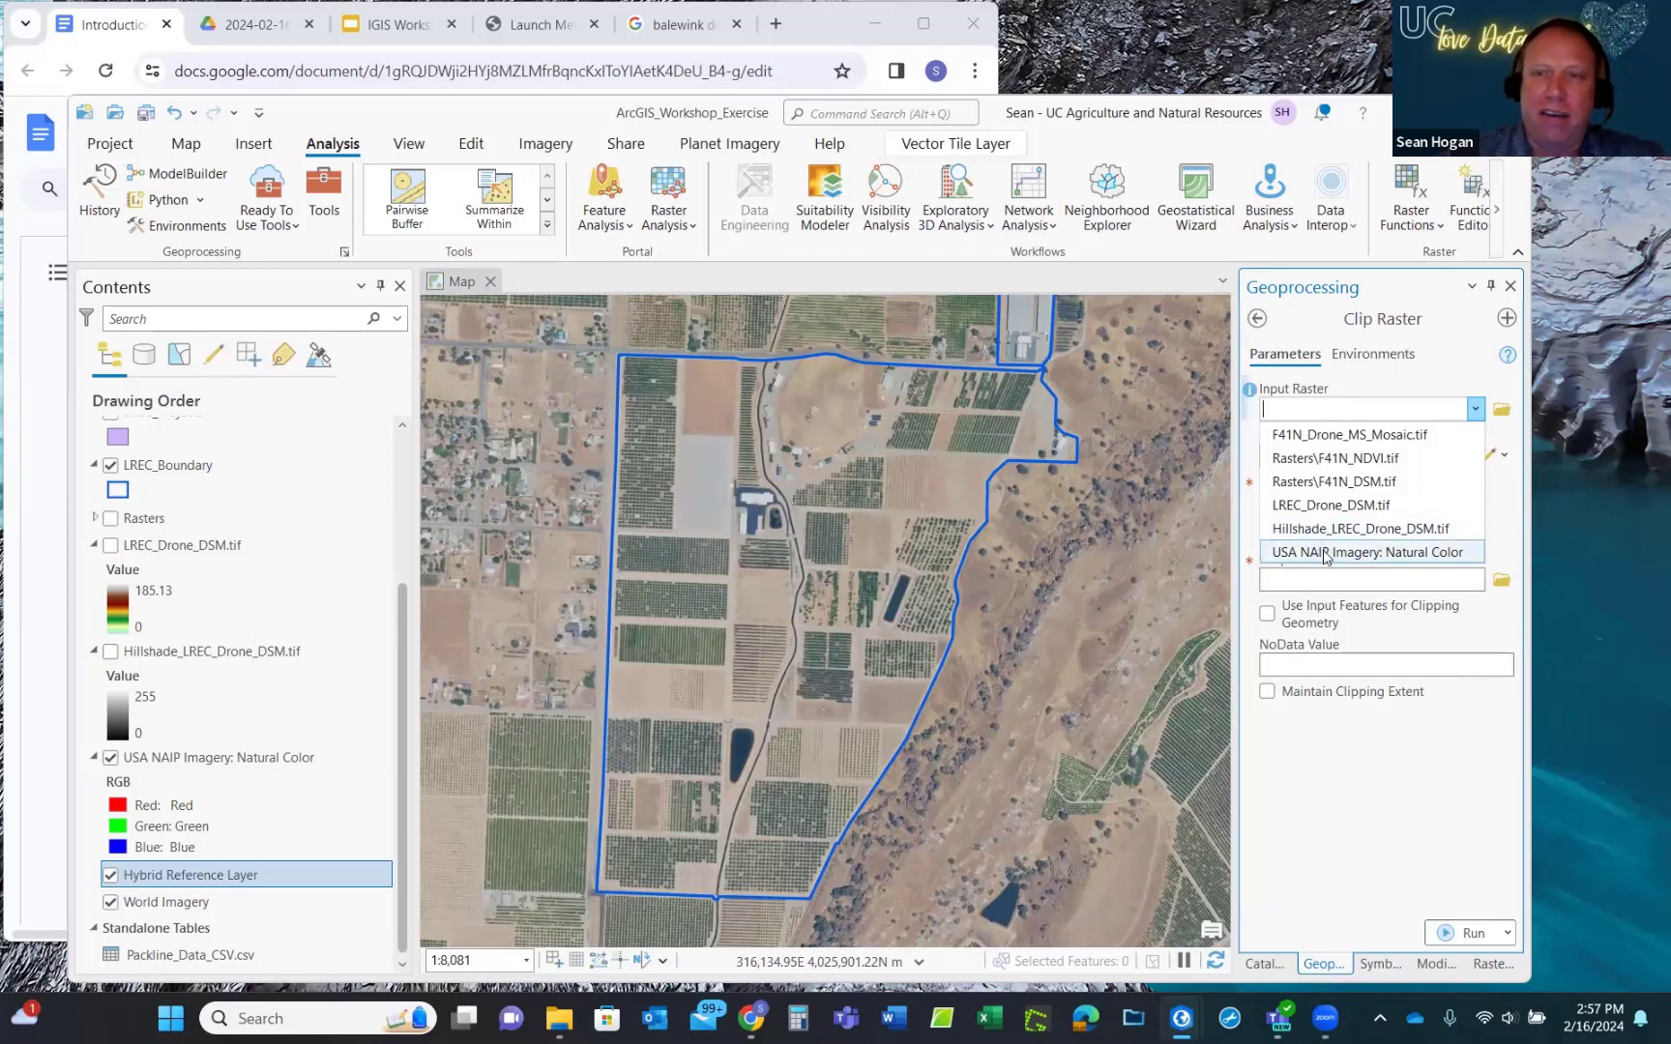
pyautogui.click(1257, 322)
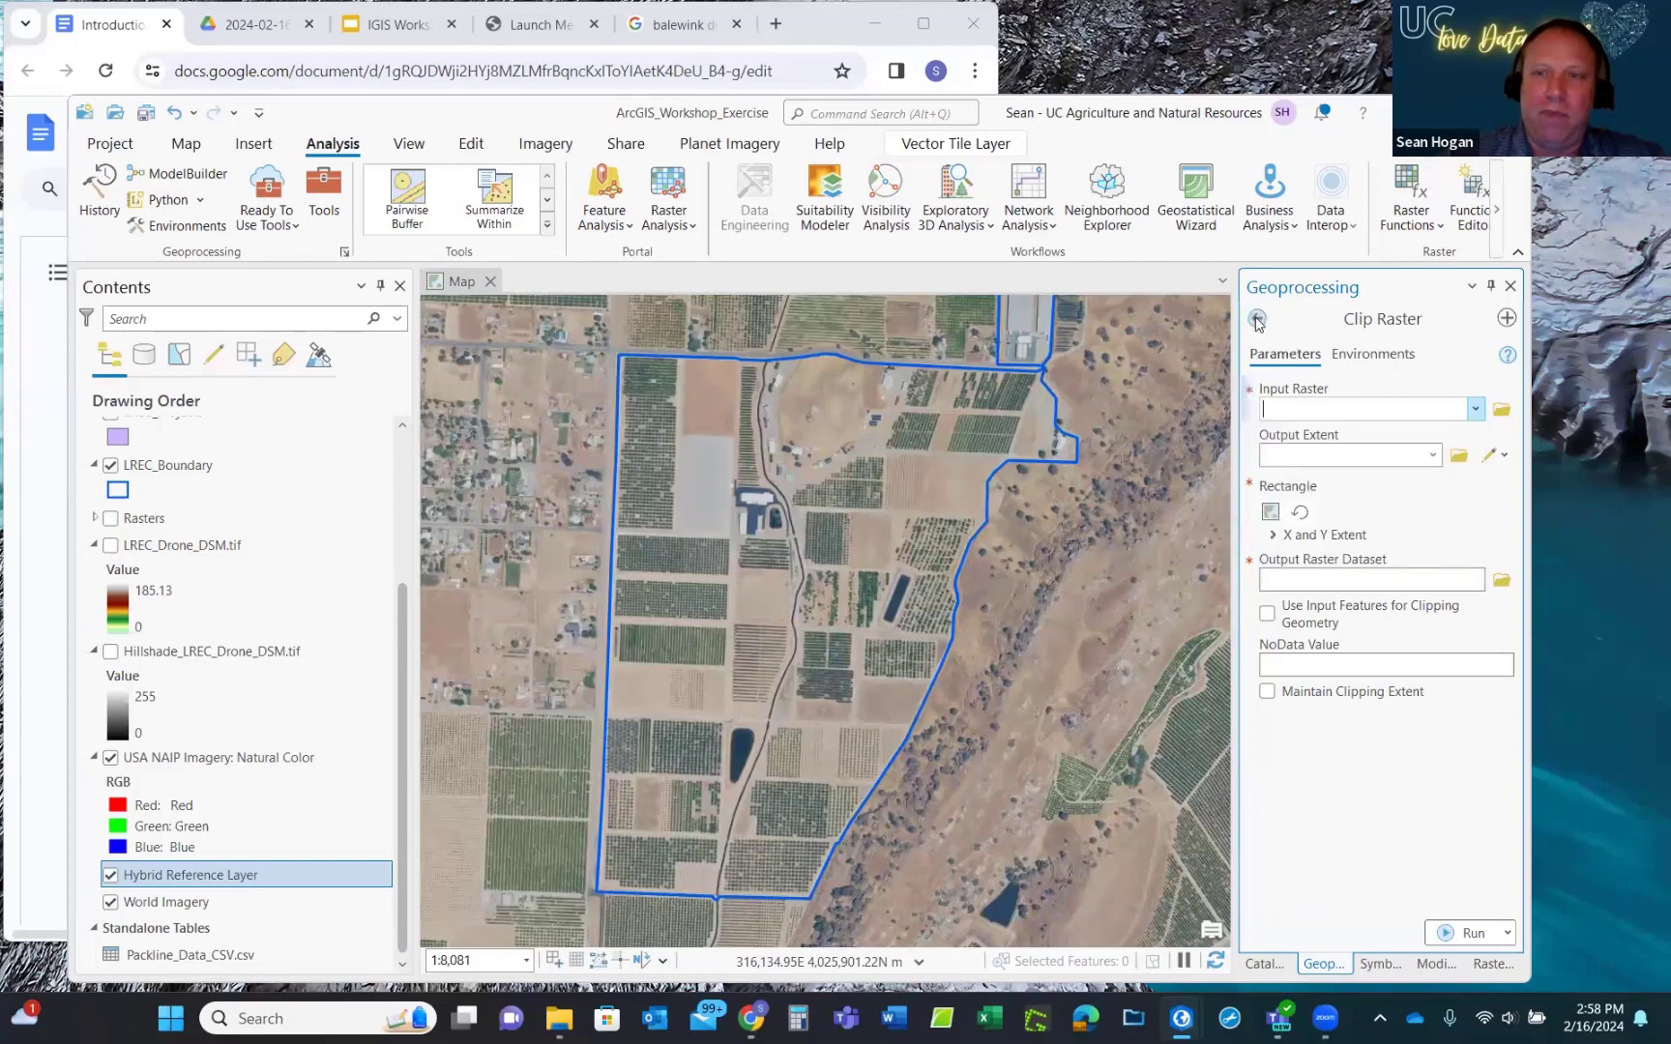
pyautogui.click(1257, 320)
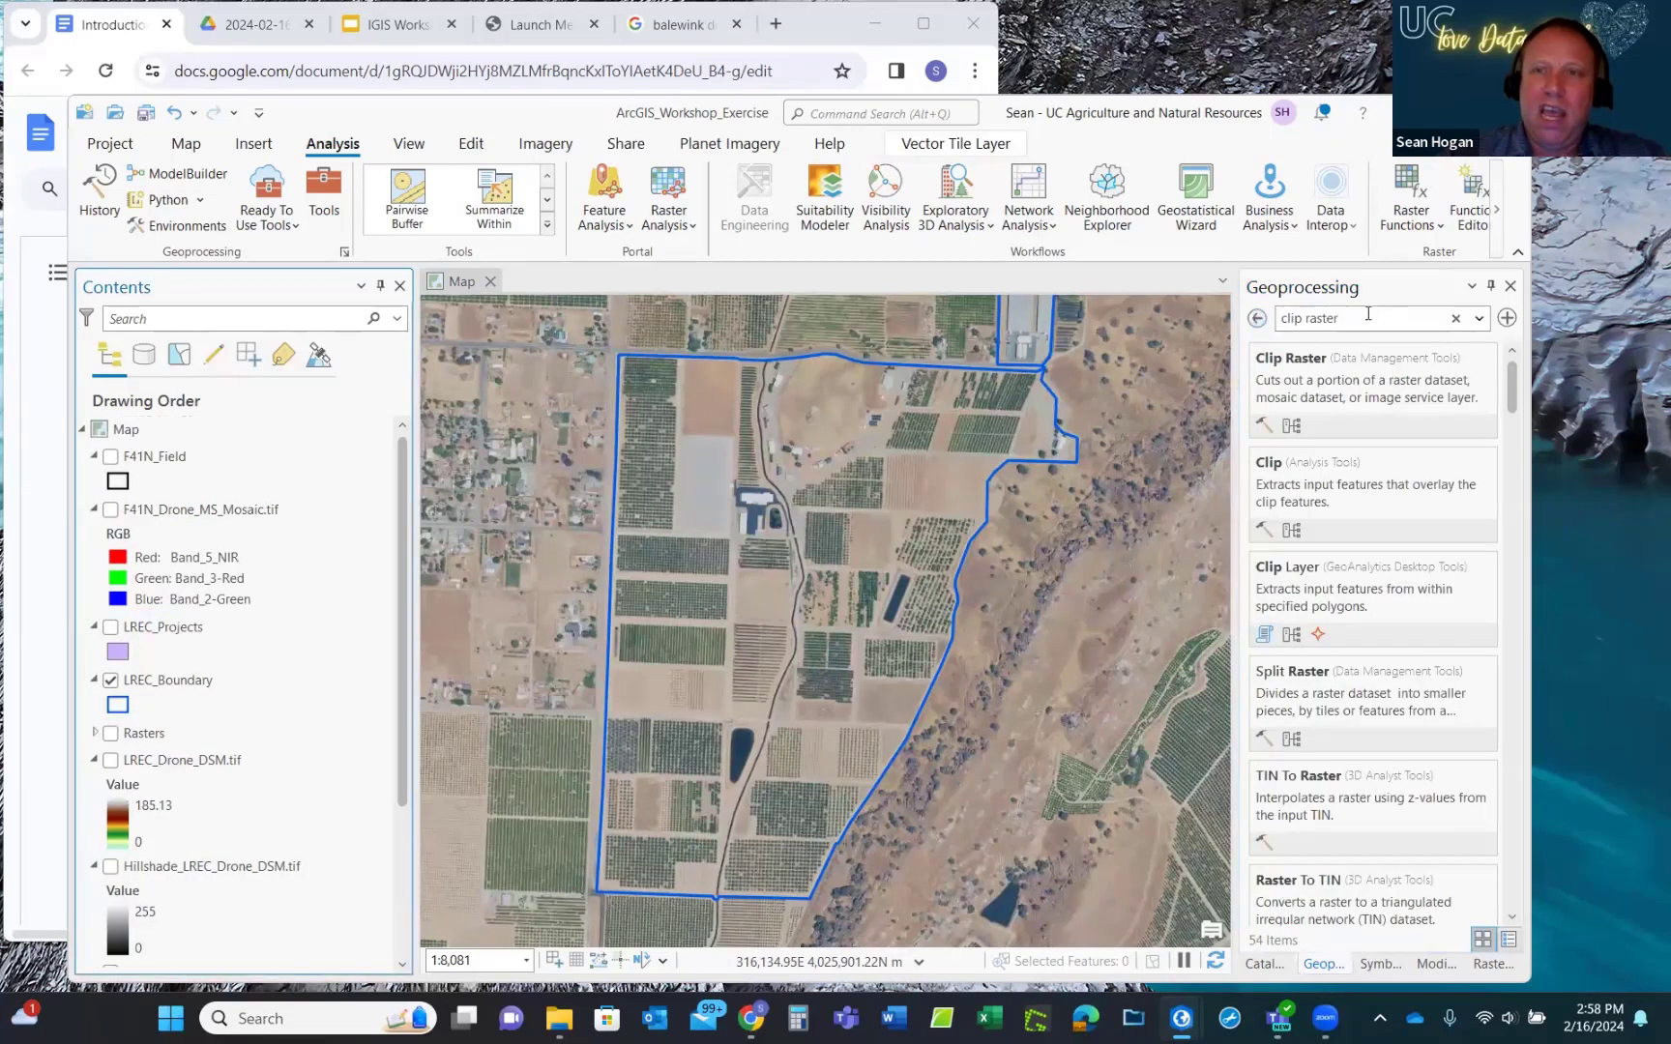
# Add the Clip Raster tool to My Favorites.
pyautogui.rightClick(1289, 361)
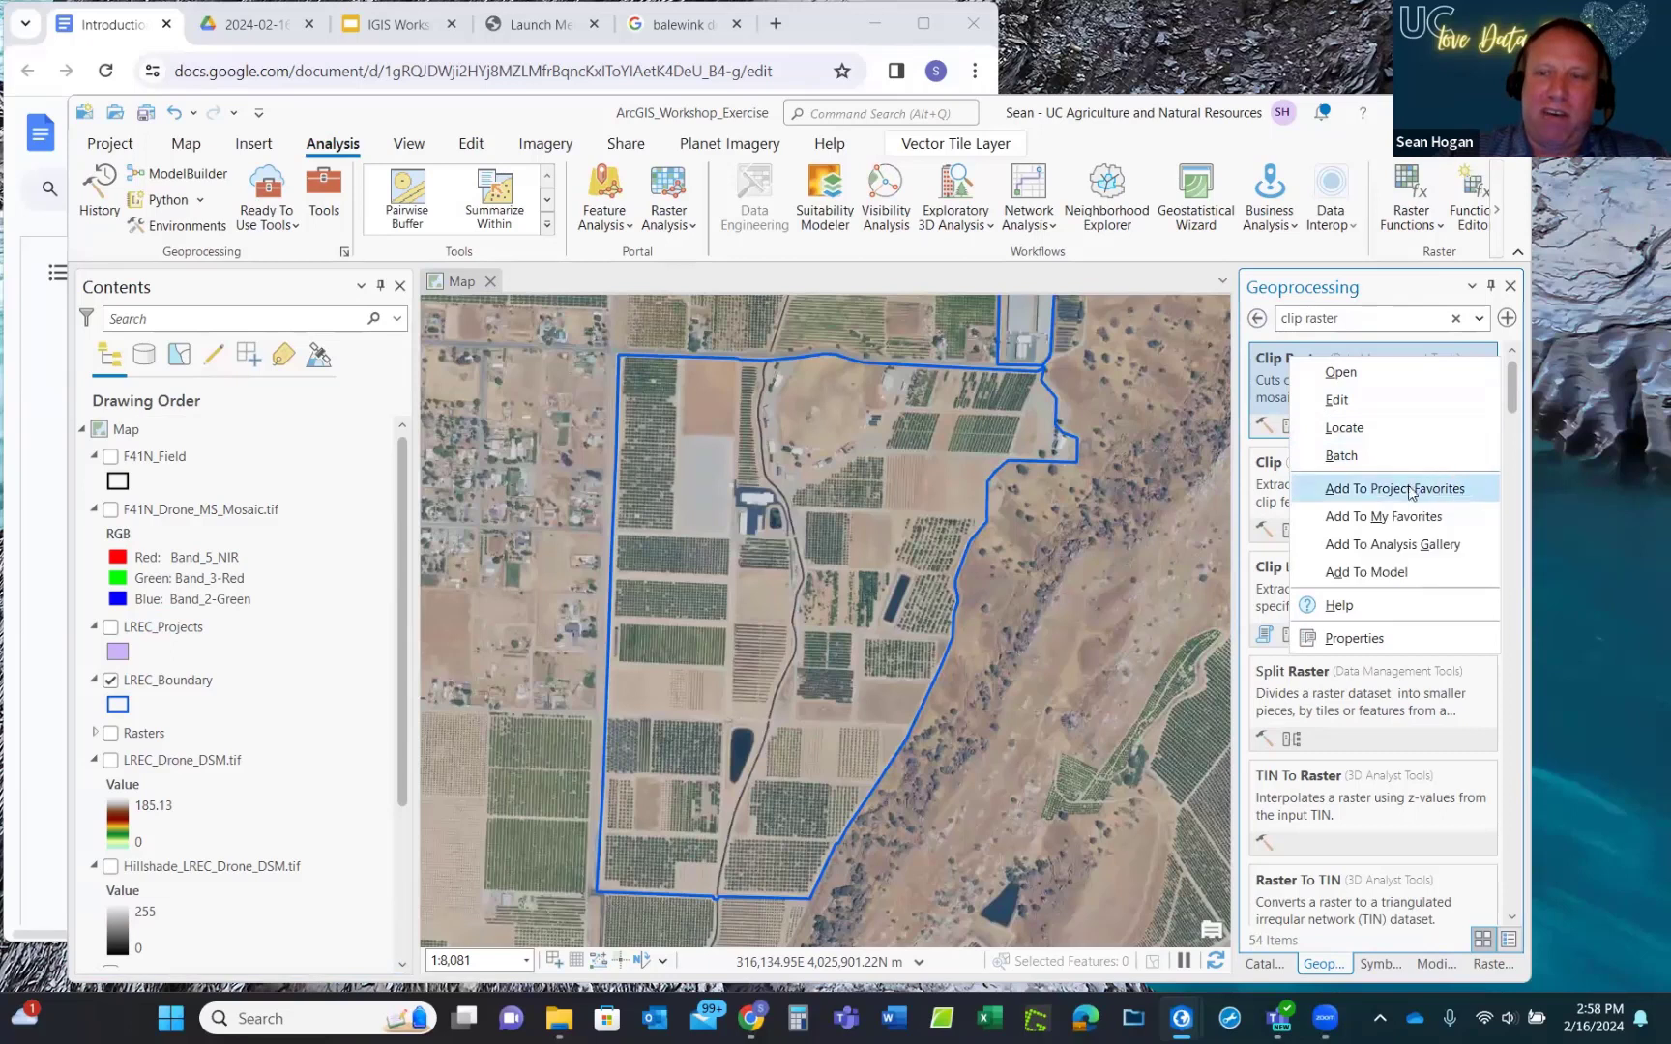
pyautogui.click(1365, 520)
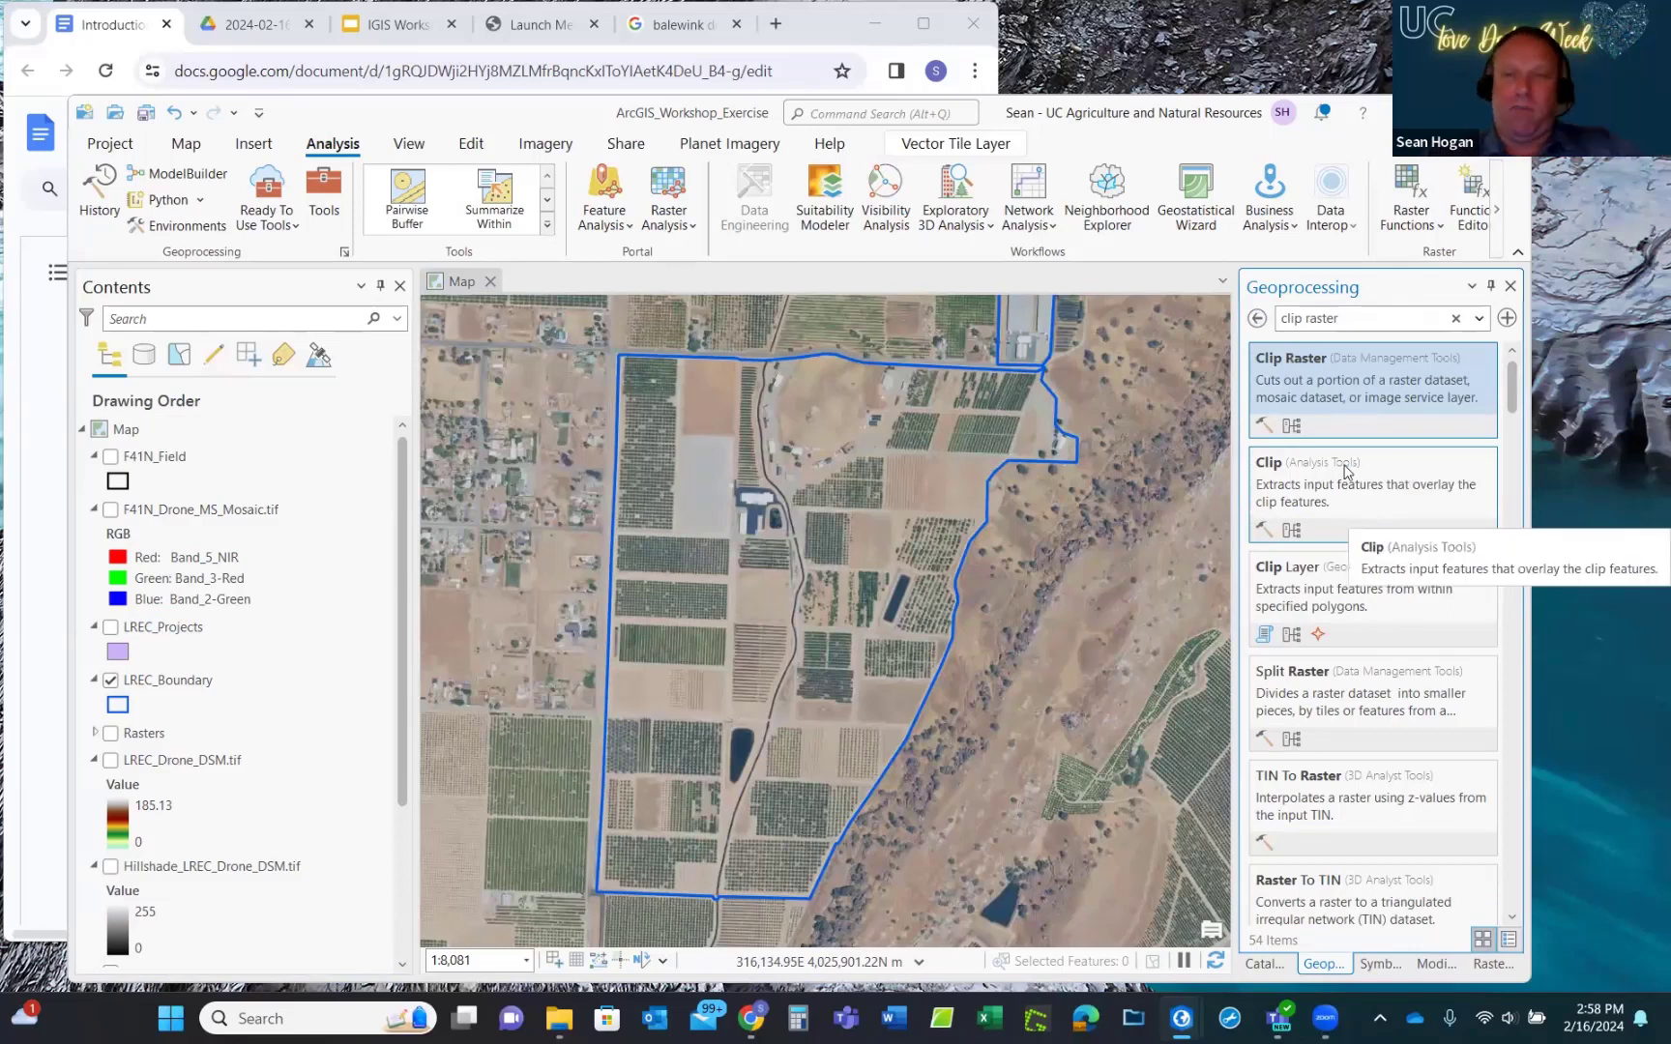
pyautogui.rightClick(1286, 363)
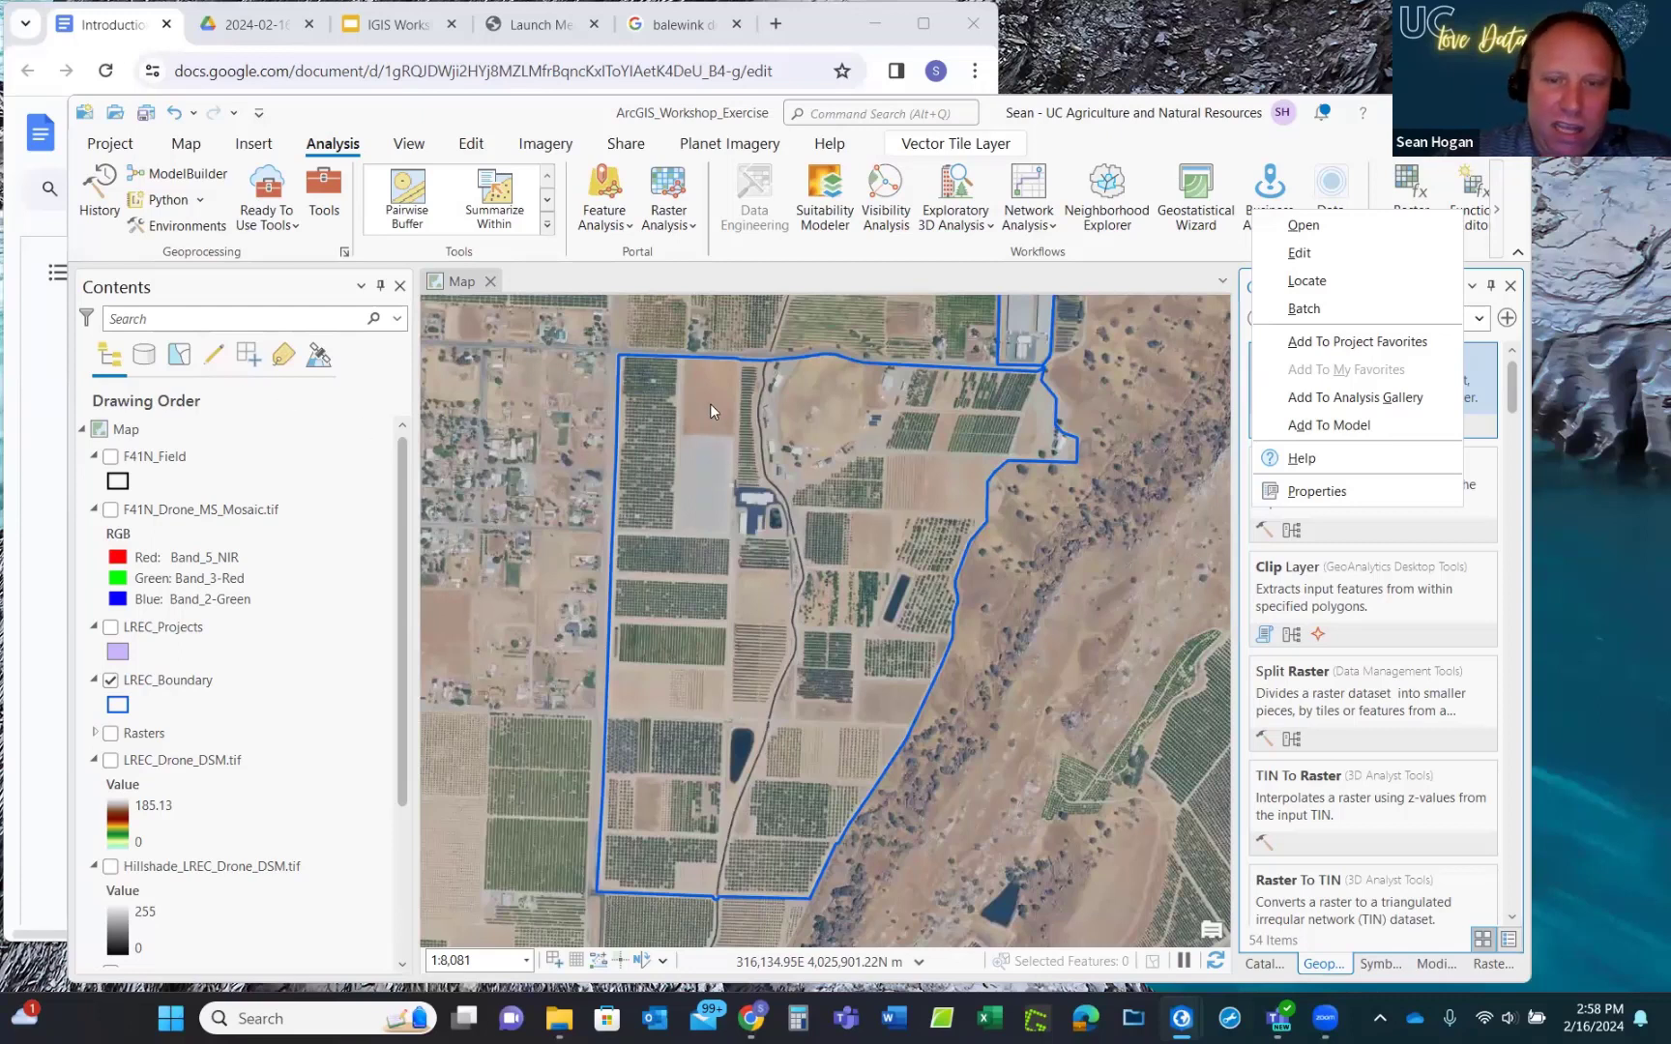
pyautogui.click(758, 897)
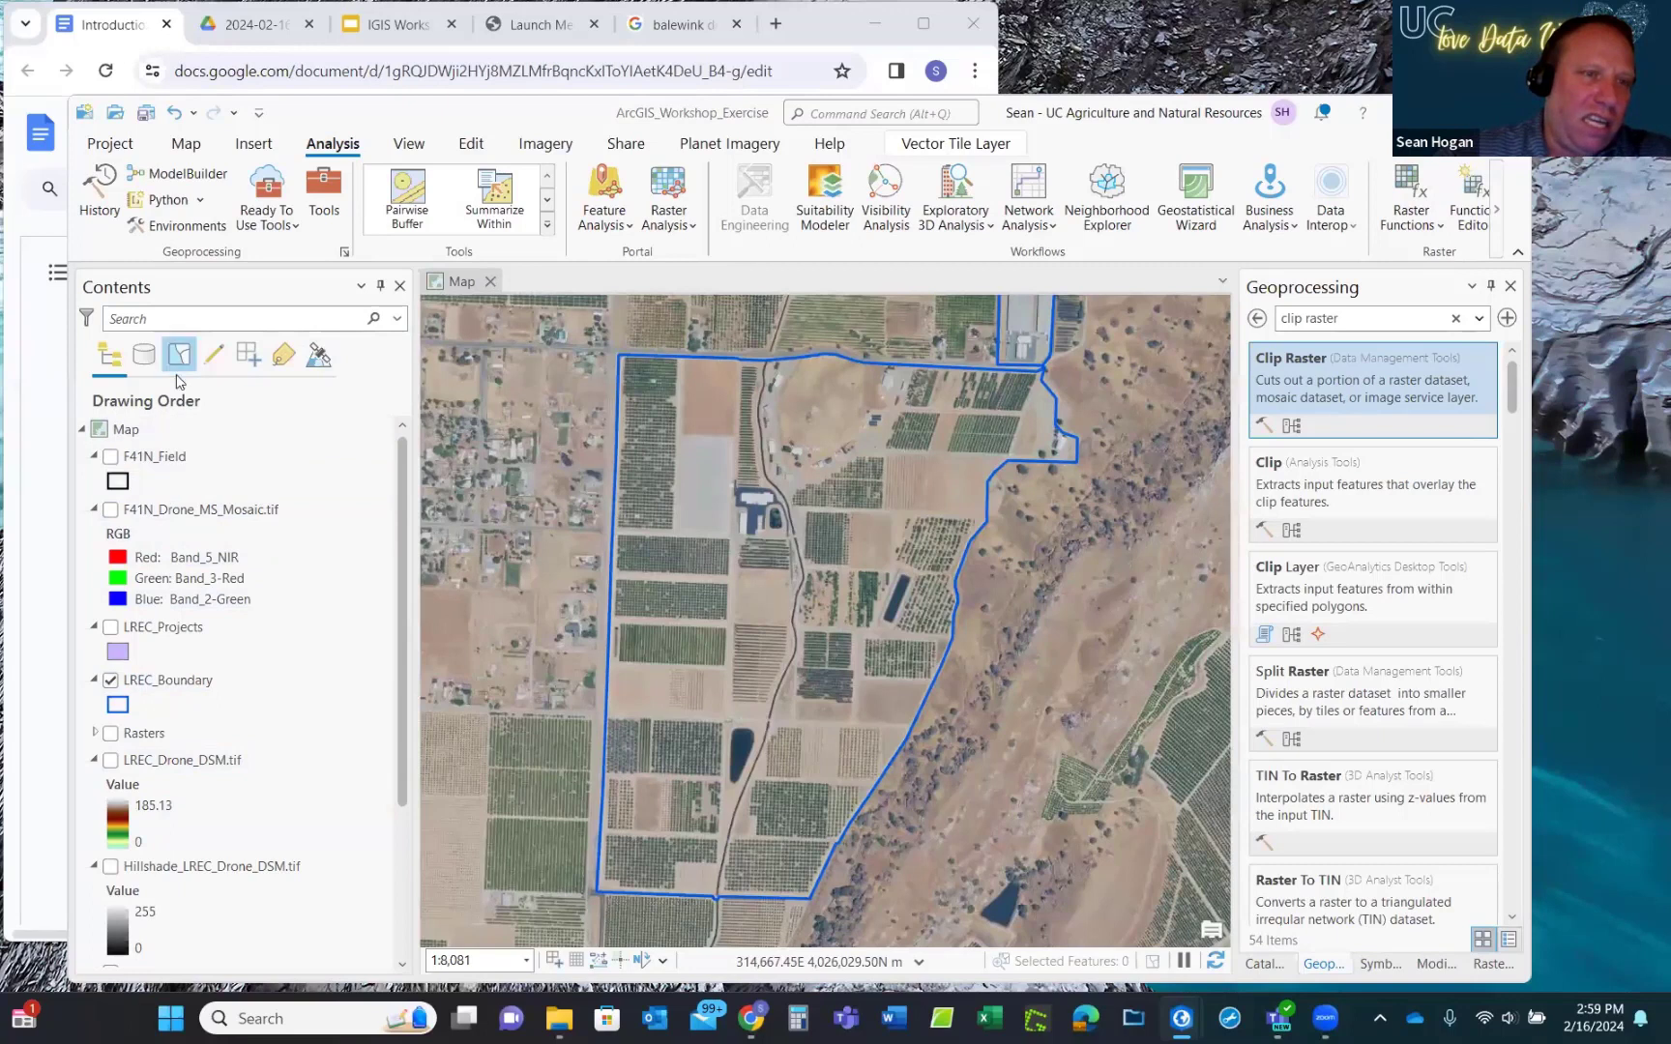
# List the map layers by data source in a widened Contents pane and examine the source paths down to the NAIP image service.
pyautogui.scroll(-3, 163, 447)
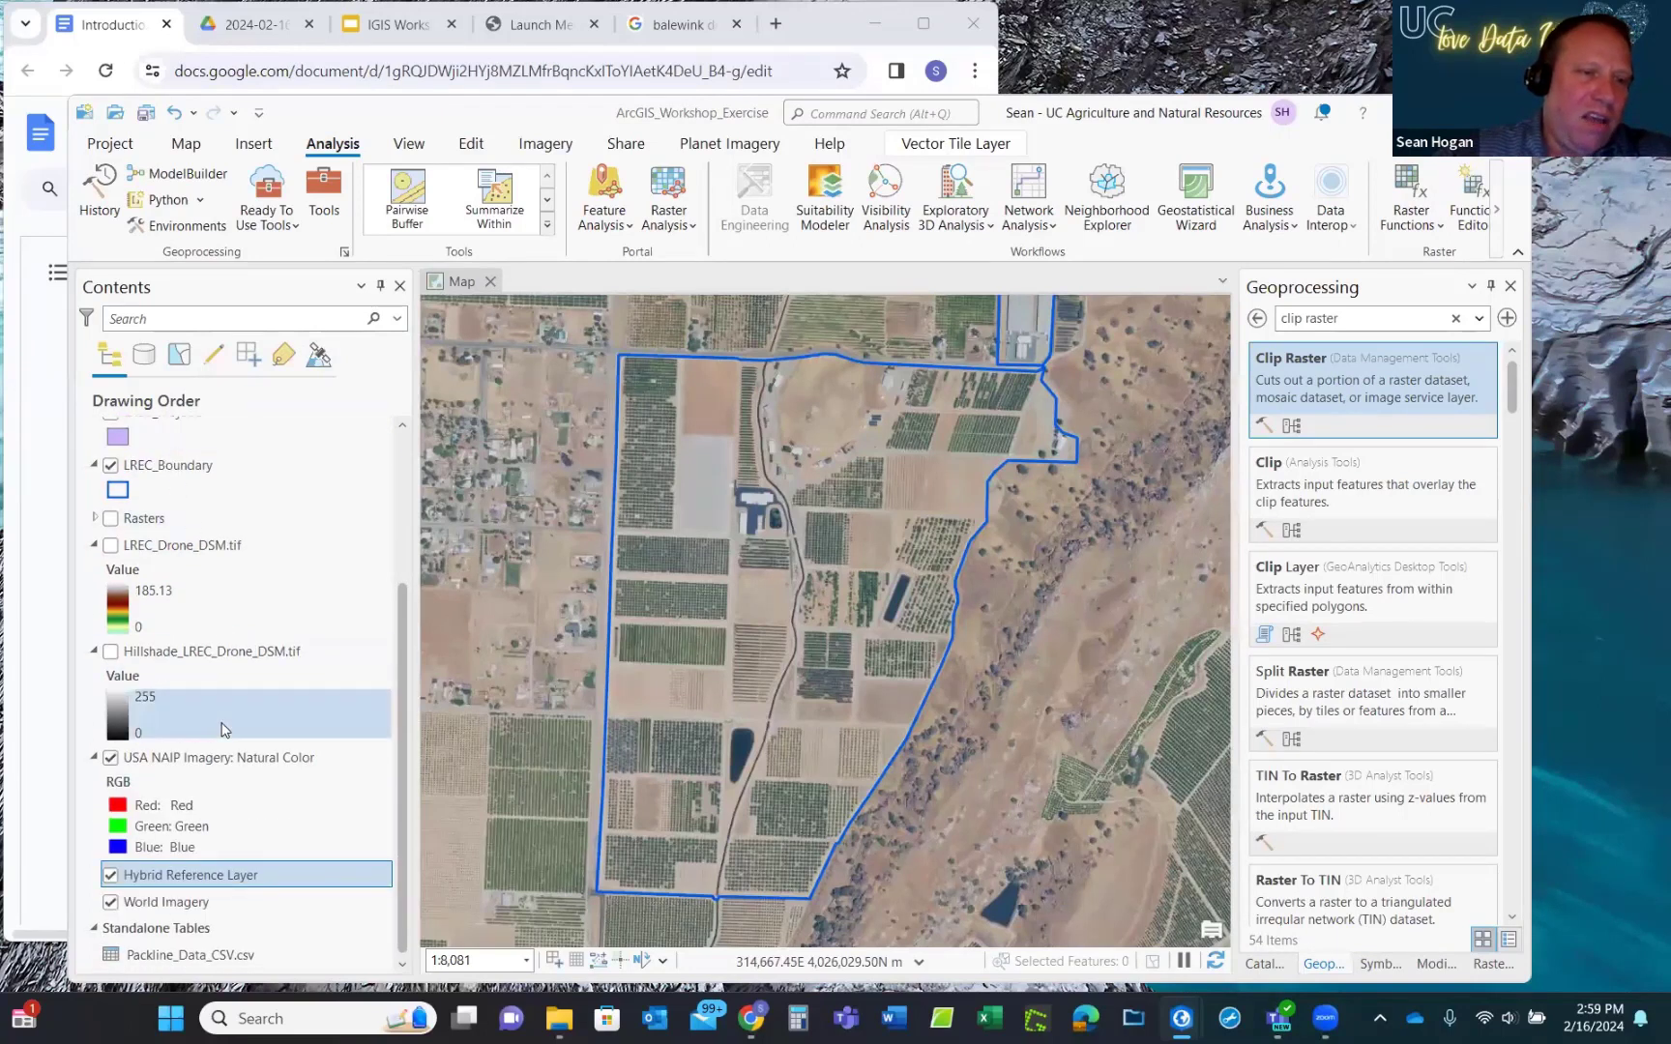
pyautogui.scroll(3, 222, 730)
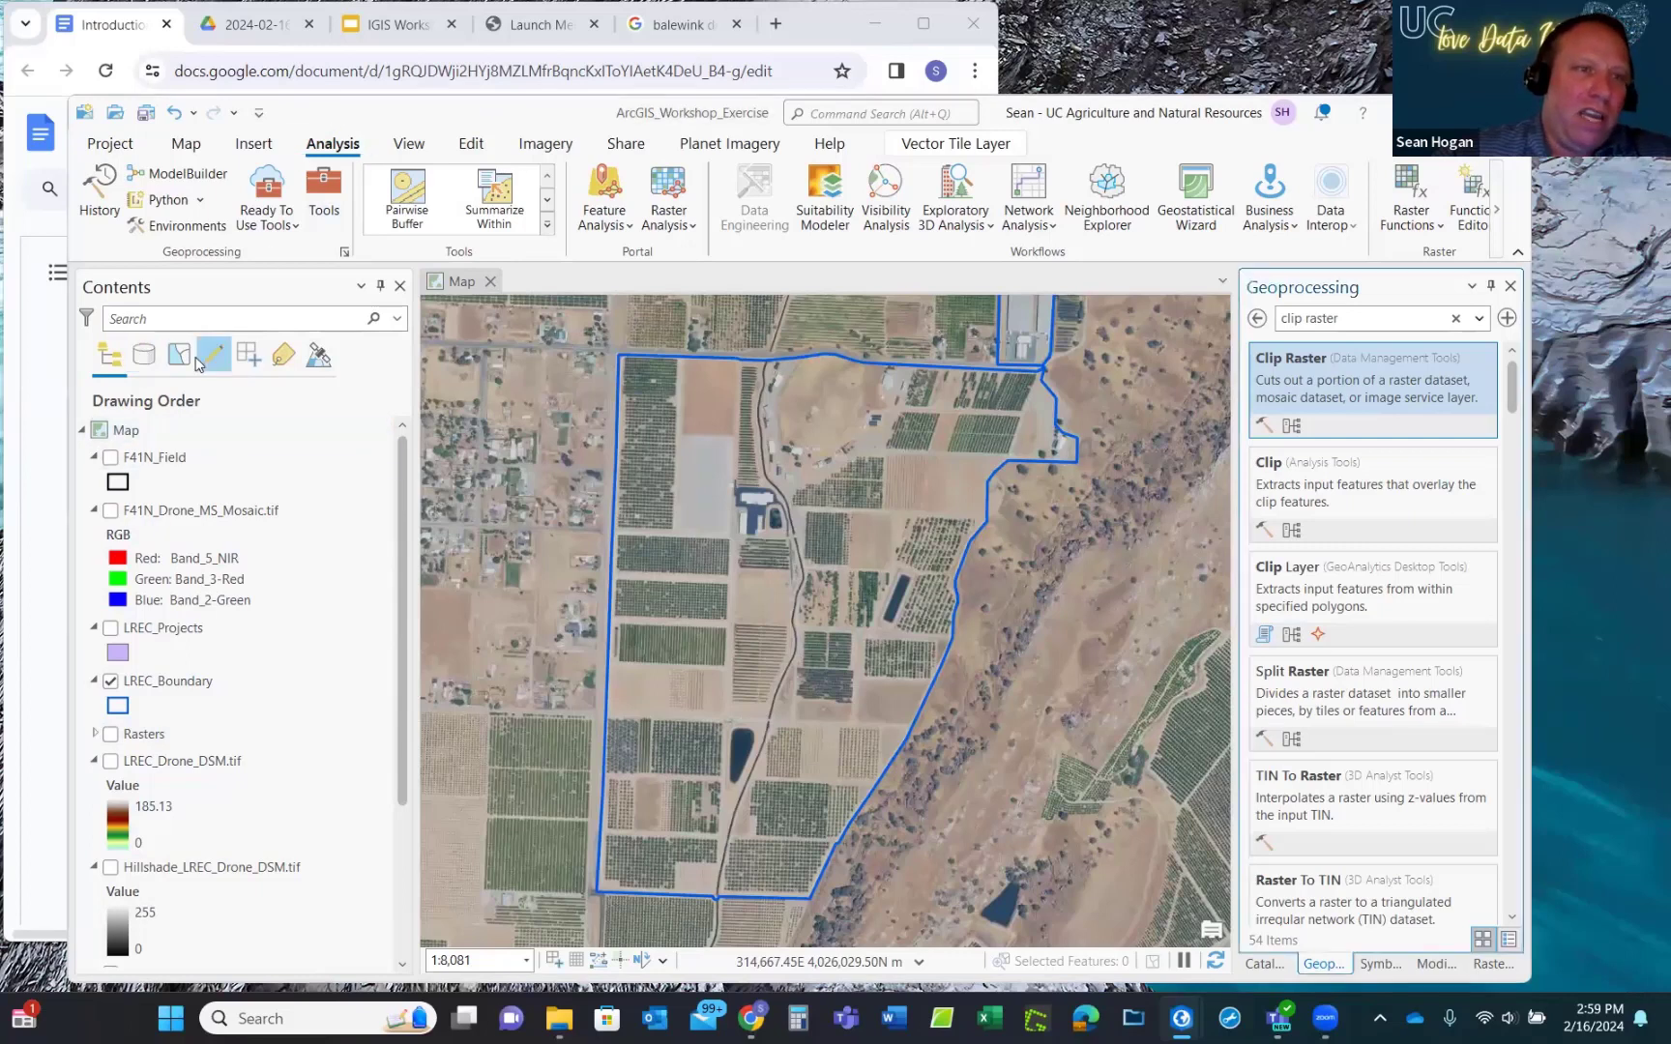
pyautogui.click(143, 354)
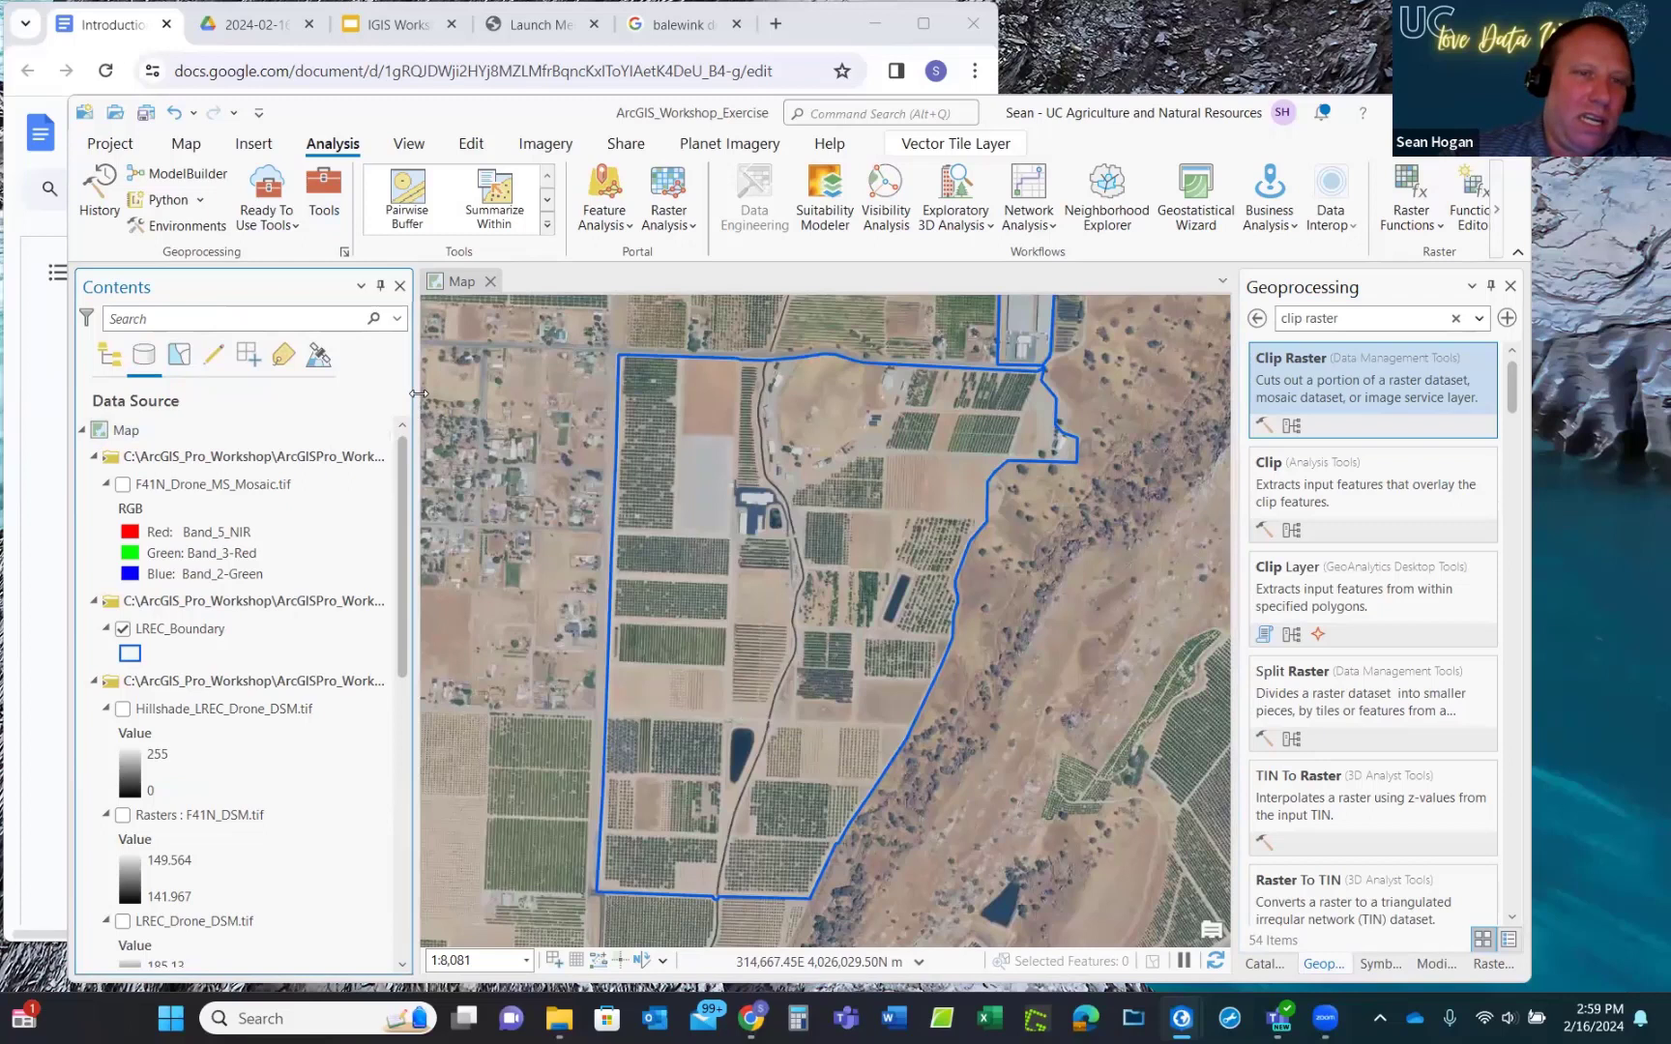
pyautogui.moveTo(417, 397); pyautogui.dragTo(600, 413)
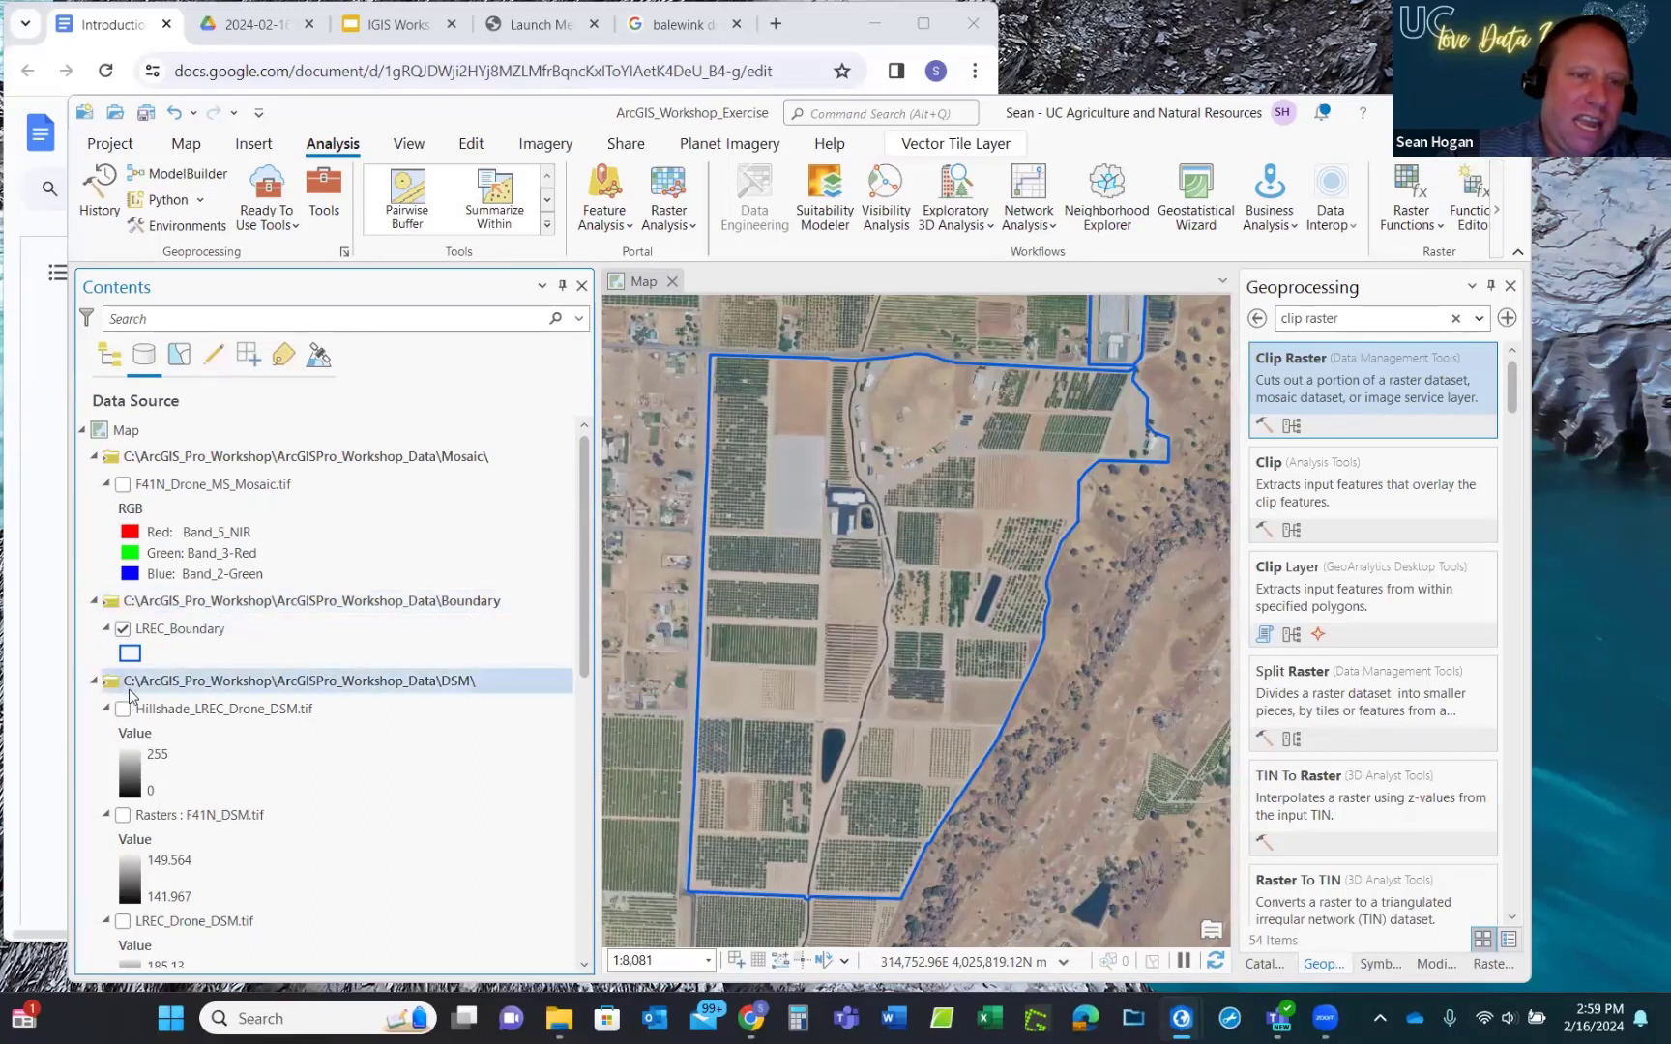
pyautogui.scroll(-6, 416, 684)
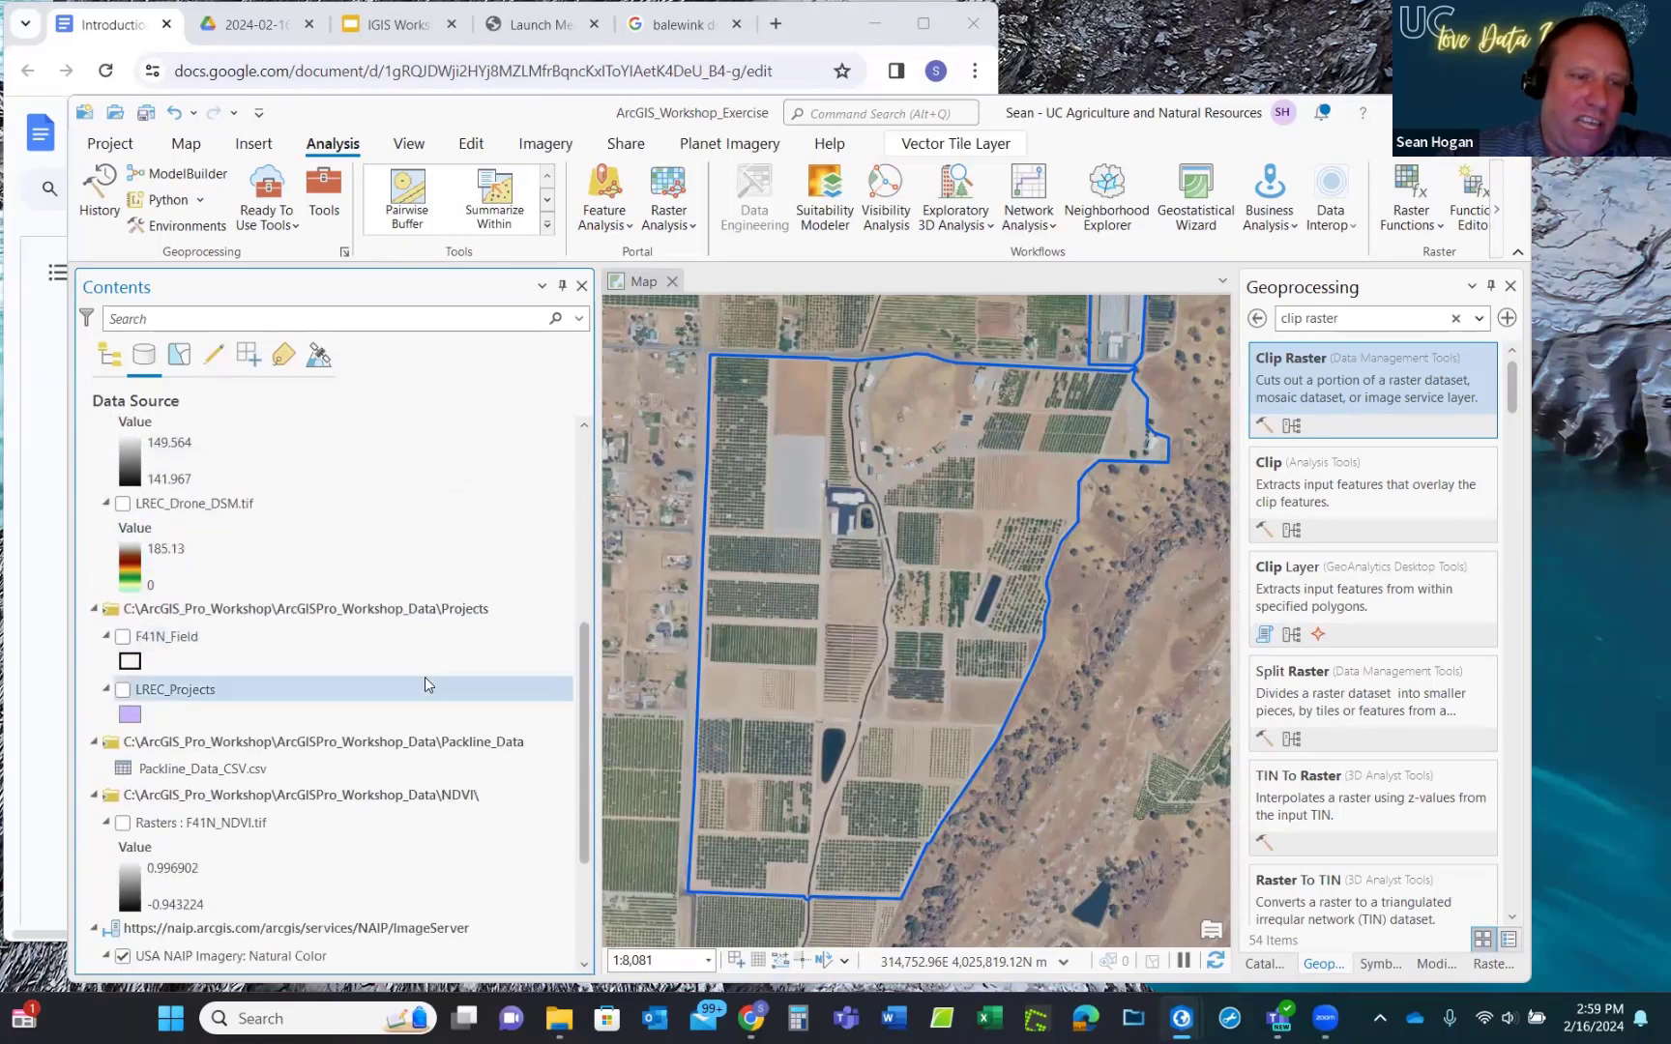
pyautogui.scroll(-4, 425, 678)
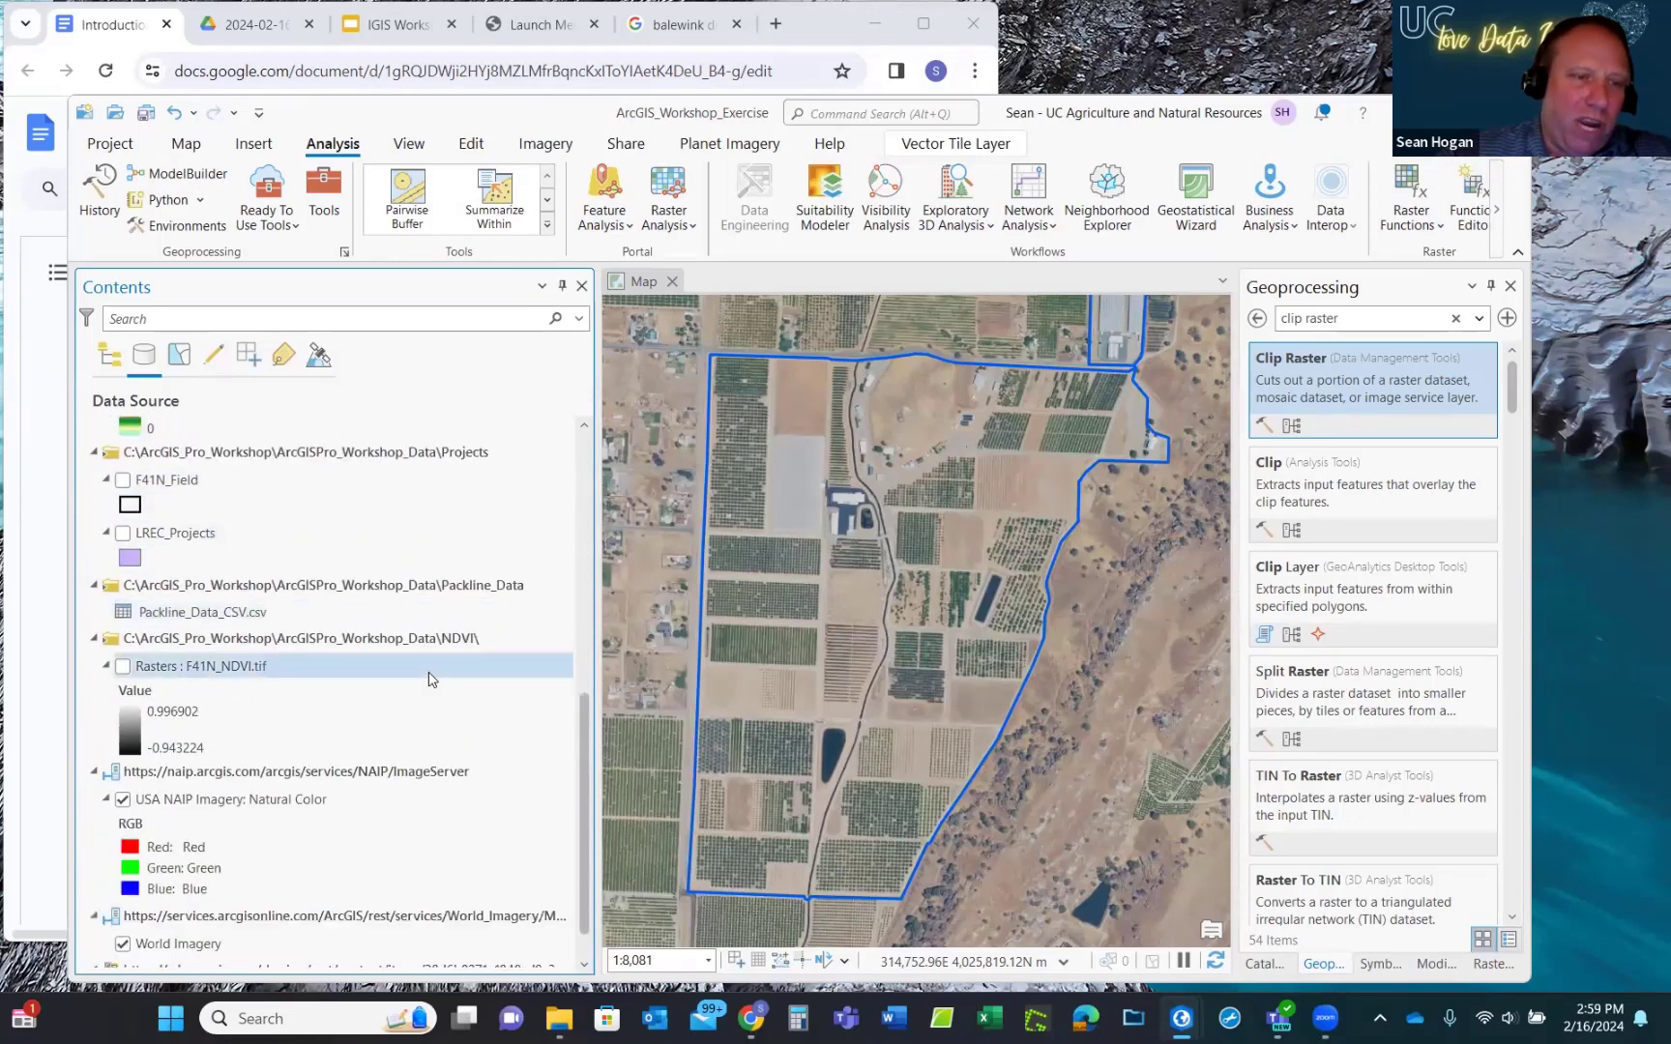
pyautogui.scroll(-2, 430, 675)
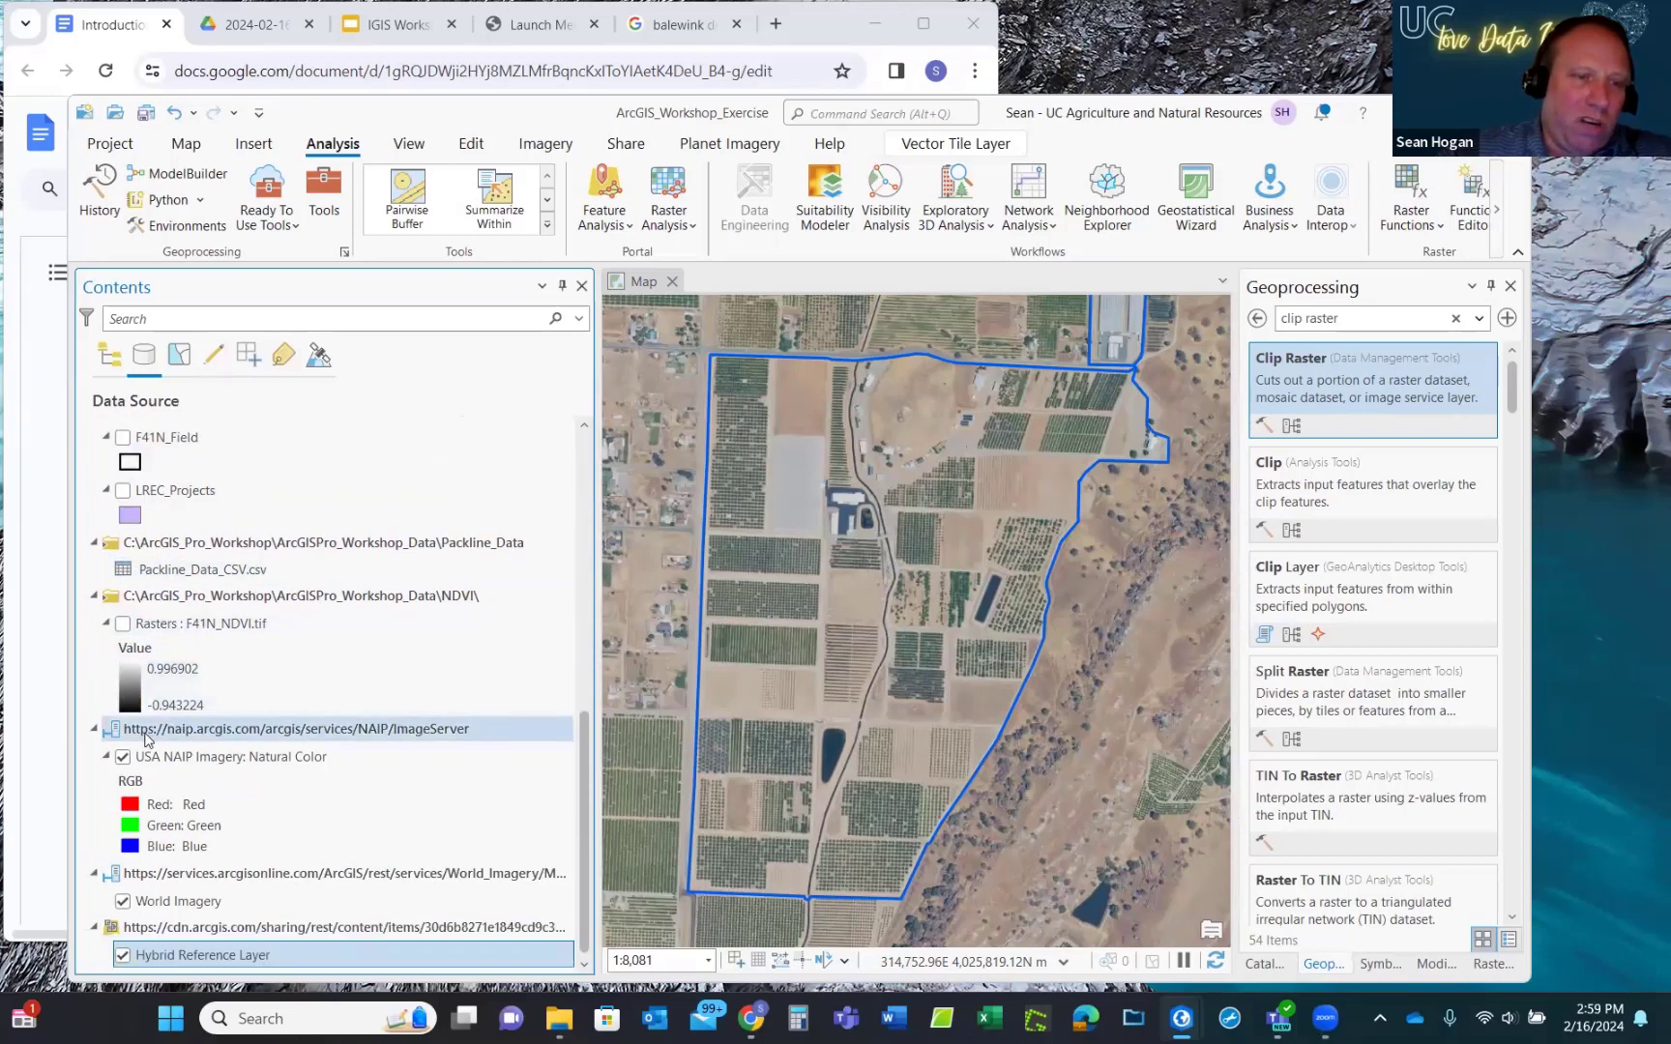
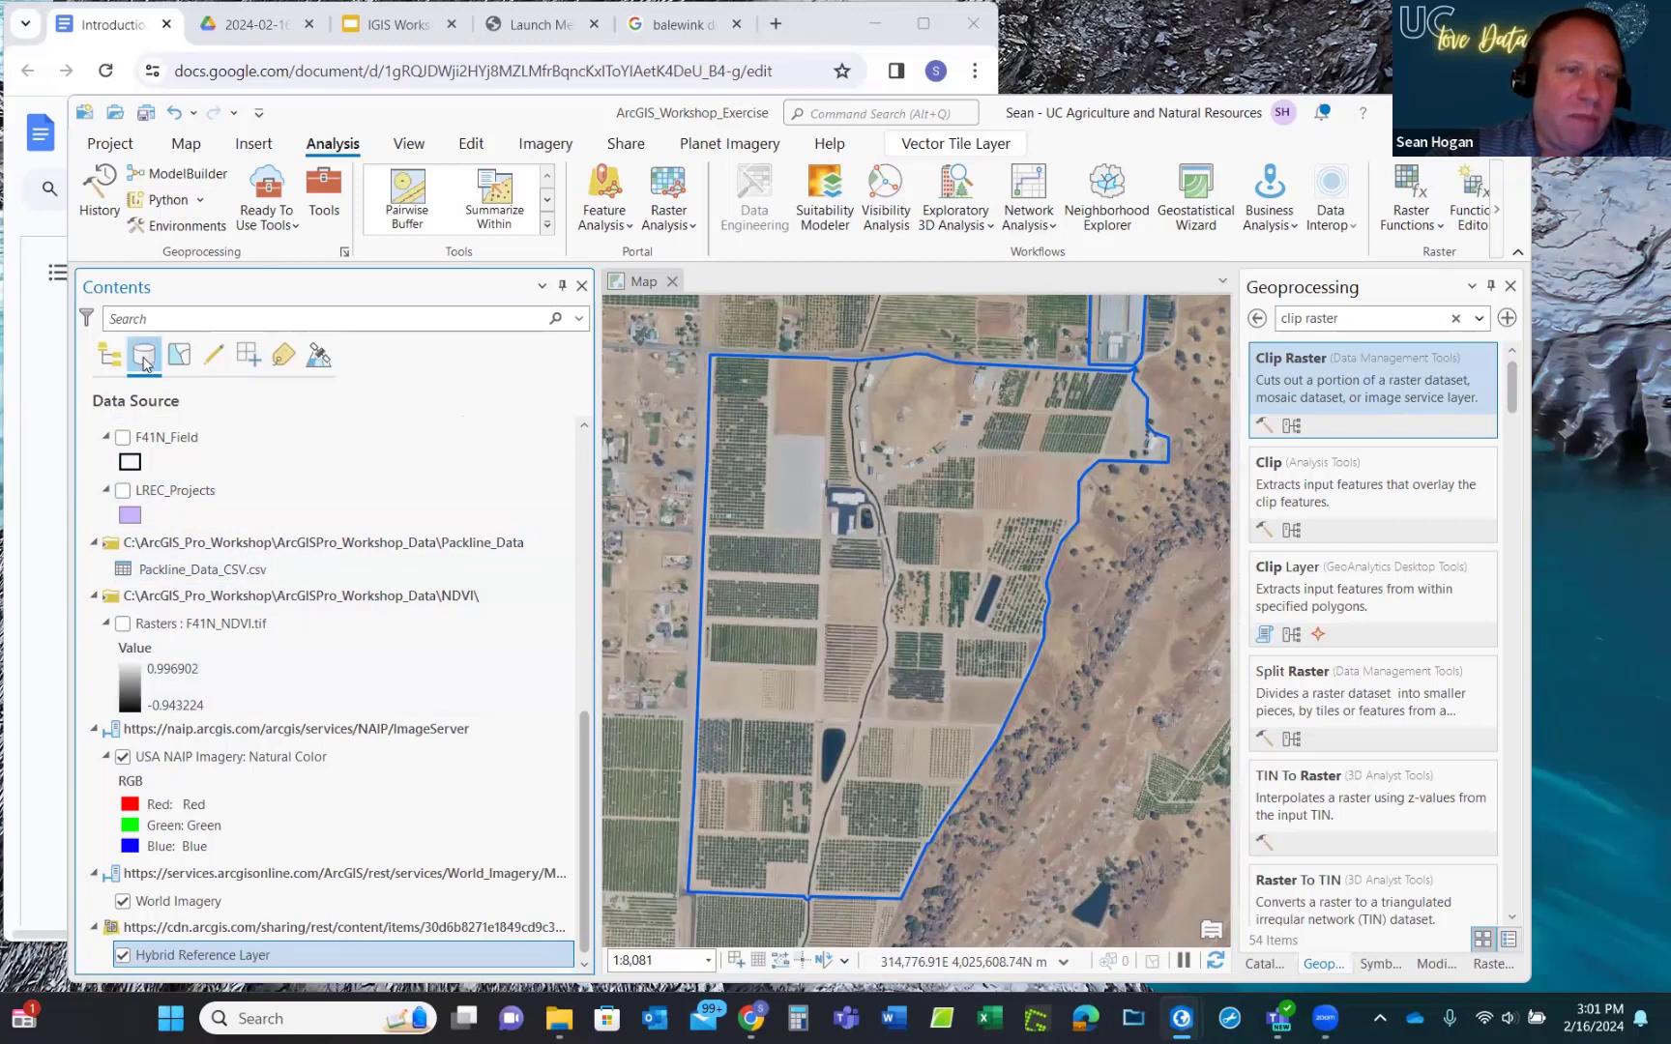
# List the map layers by drawing order again, review the layer list and narrow the Contents pane.
pyautogui.click(109, 356)
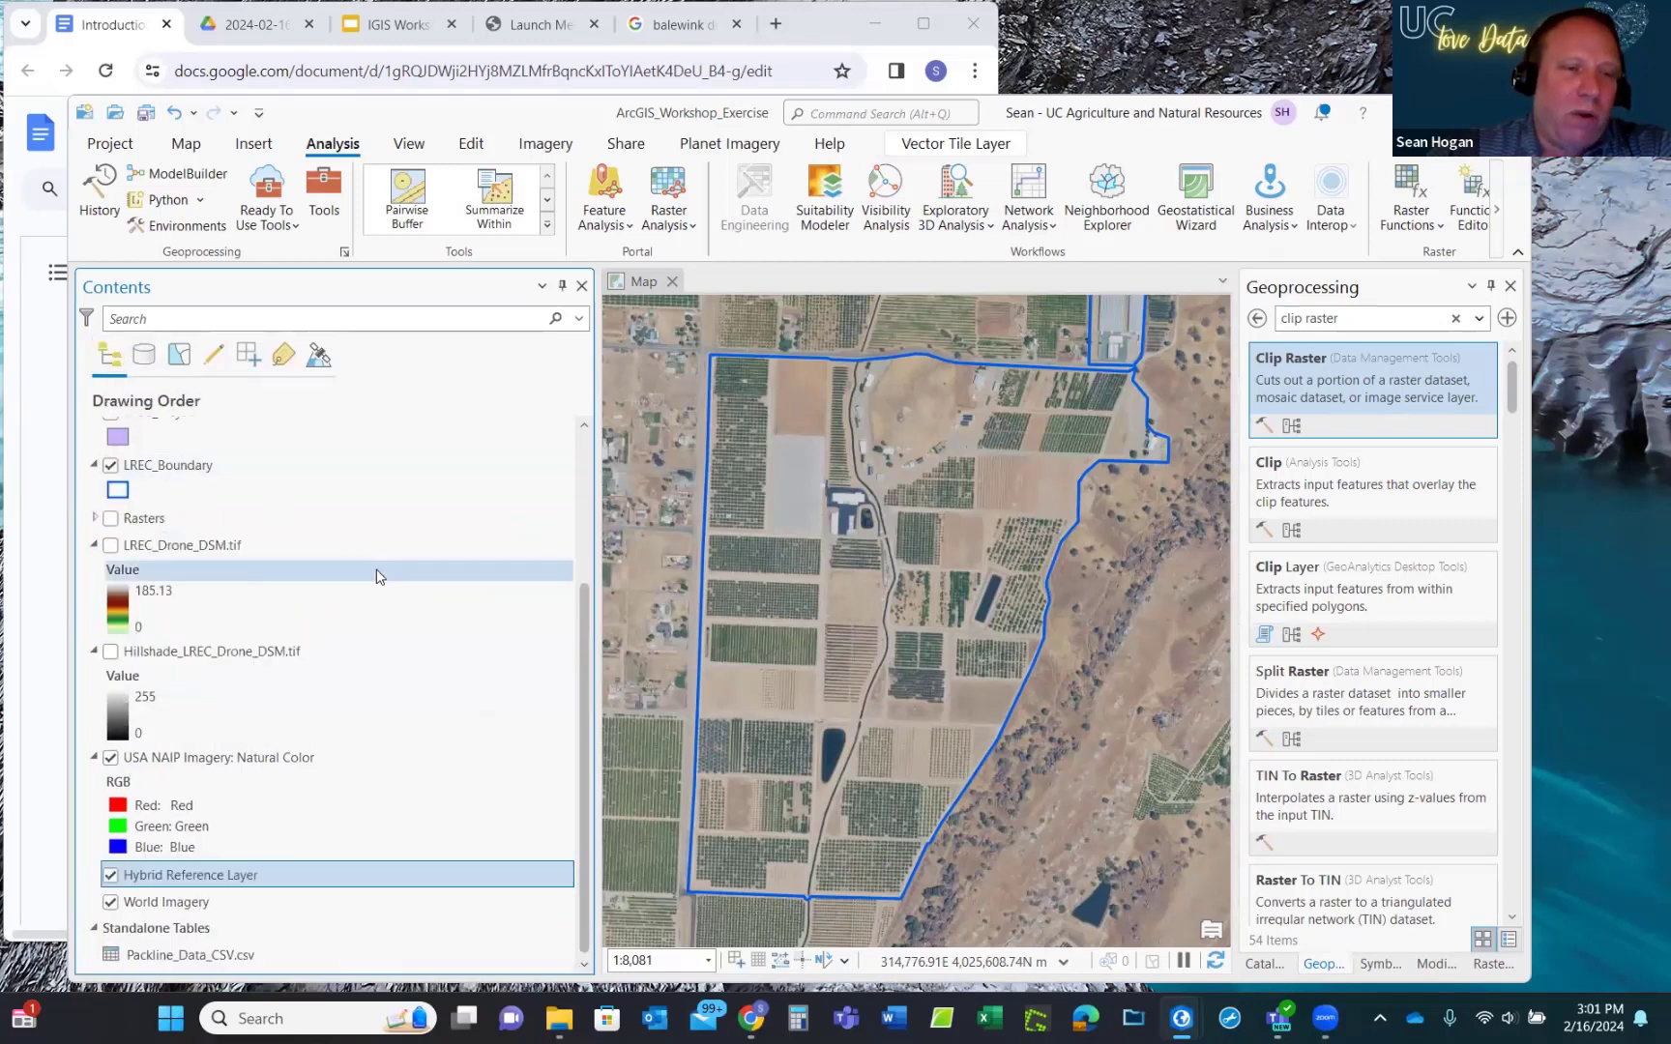
pyautogui.moveTo(588, 633); pyautogui.dragTo(592, 427)
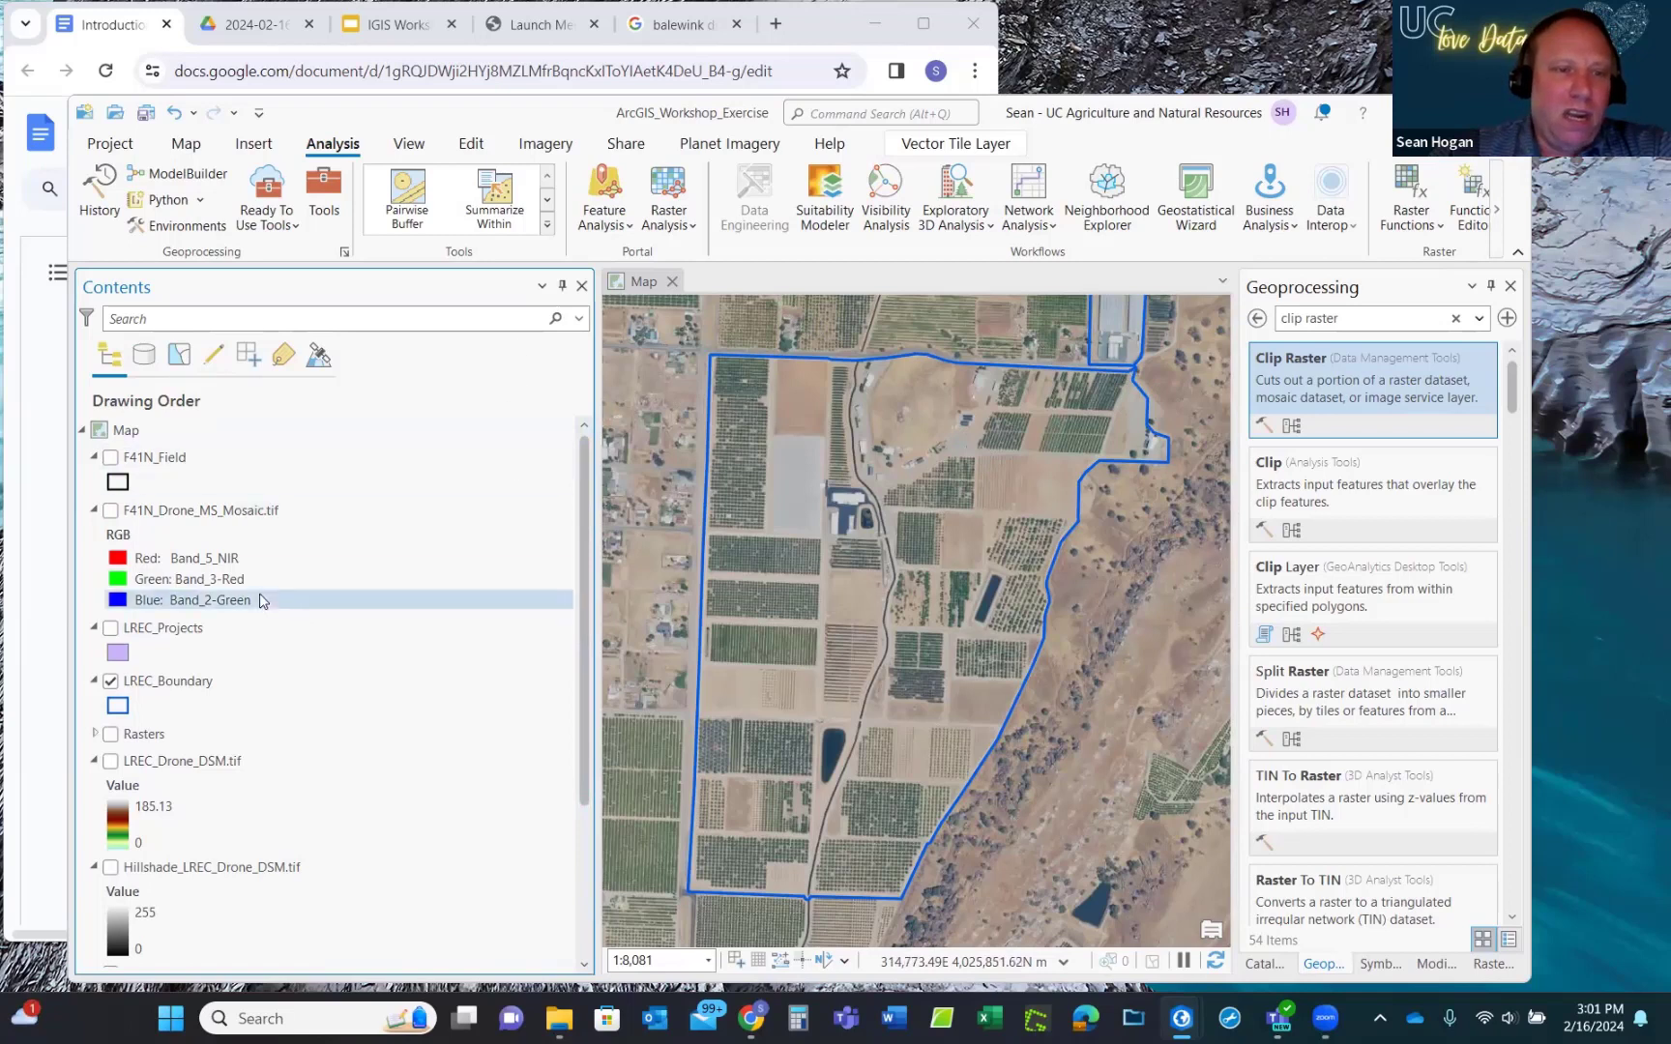
pyautogui.scroll(-4, 204, 755)
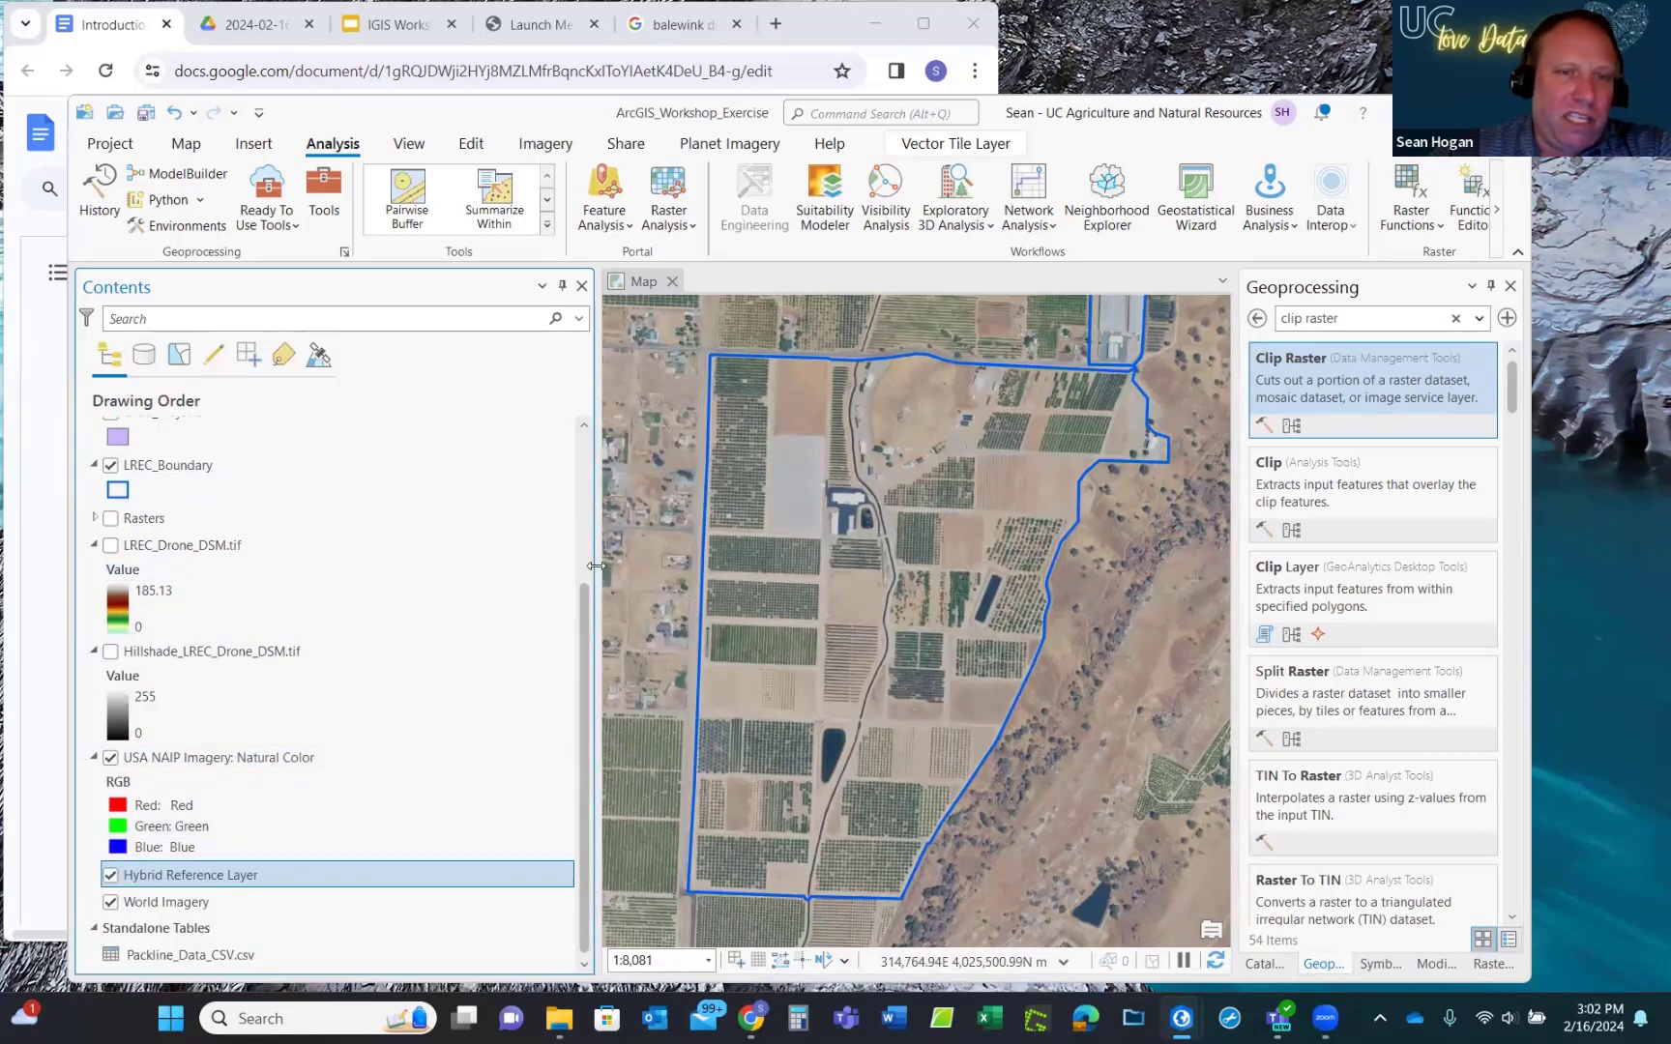
pyautogui.moveTo(594, 567); pyautogui.dragTo(409, 585)
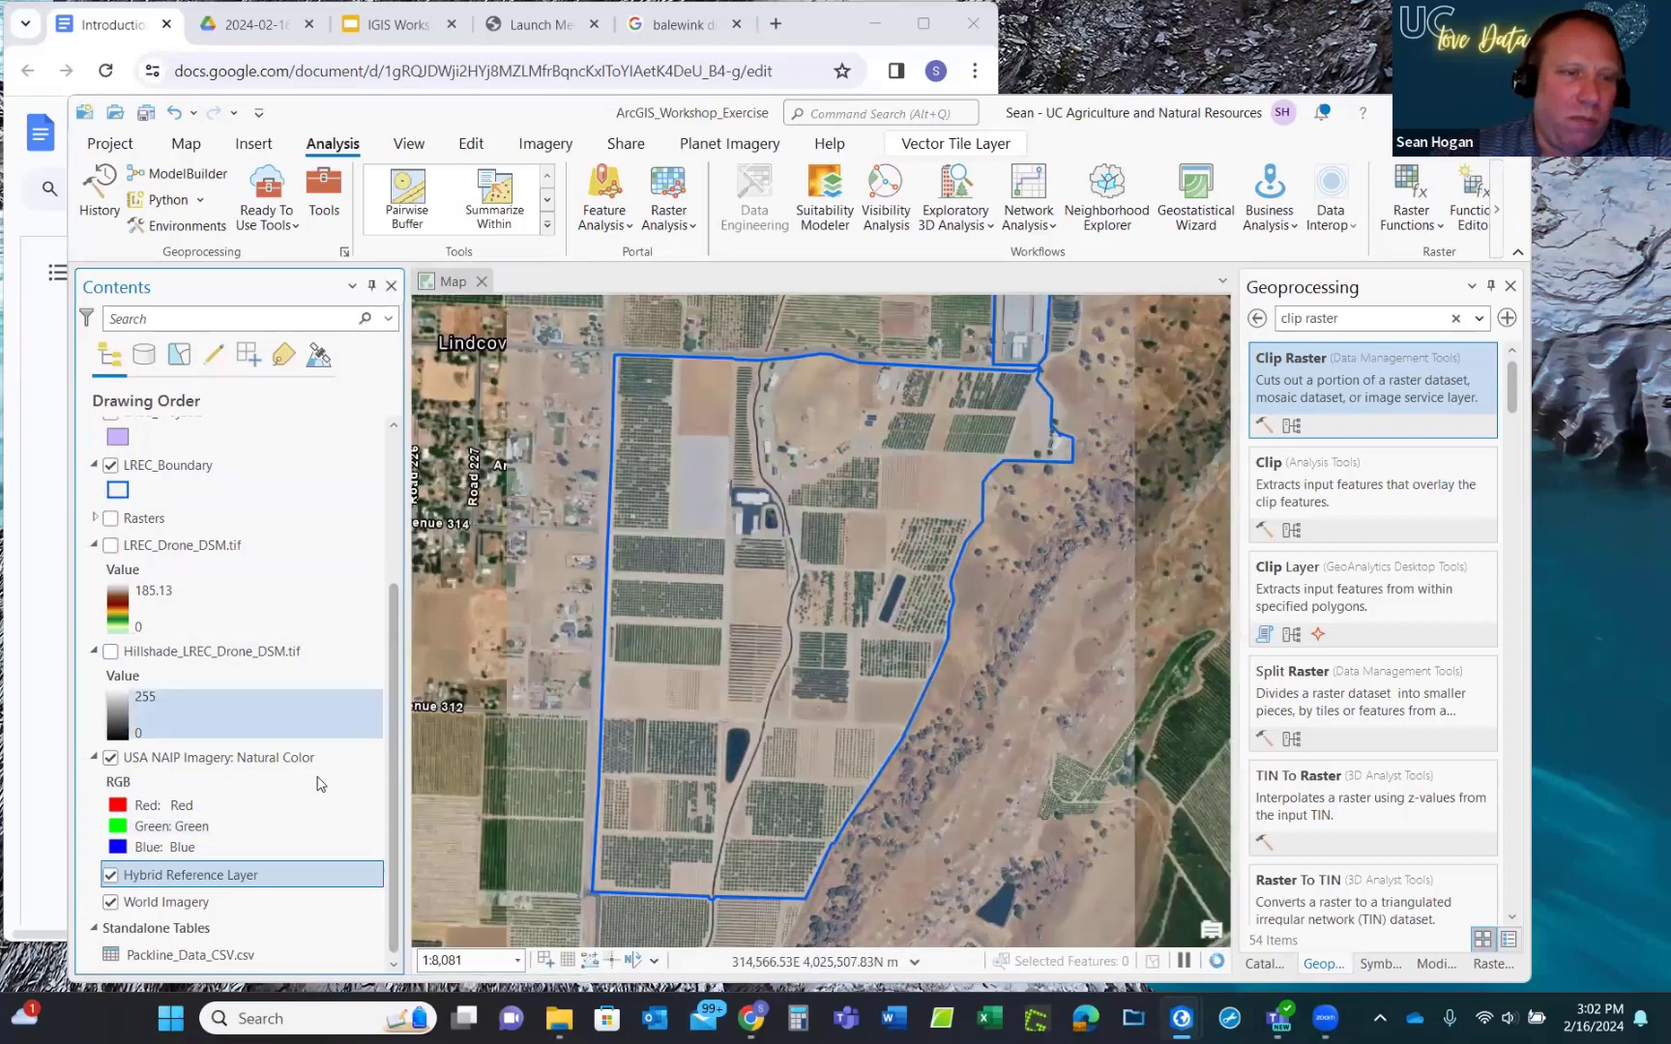
# Hide the USA NAIP Imagery, Hybrid Reference Layer and World Imagery layers and show the LREC_Projects layer.
pyautogui.click(110, 758)
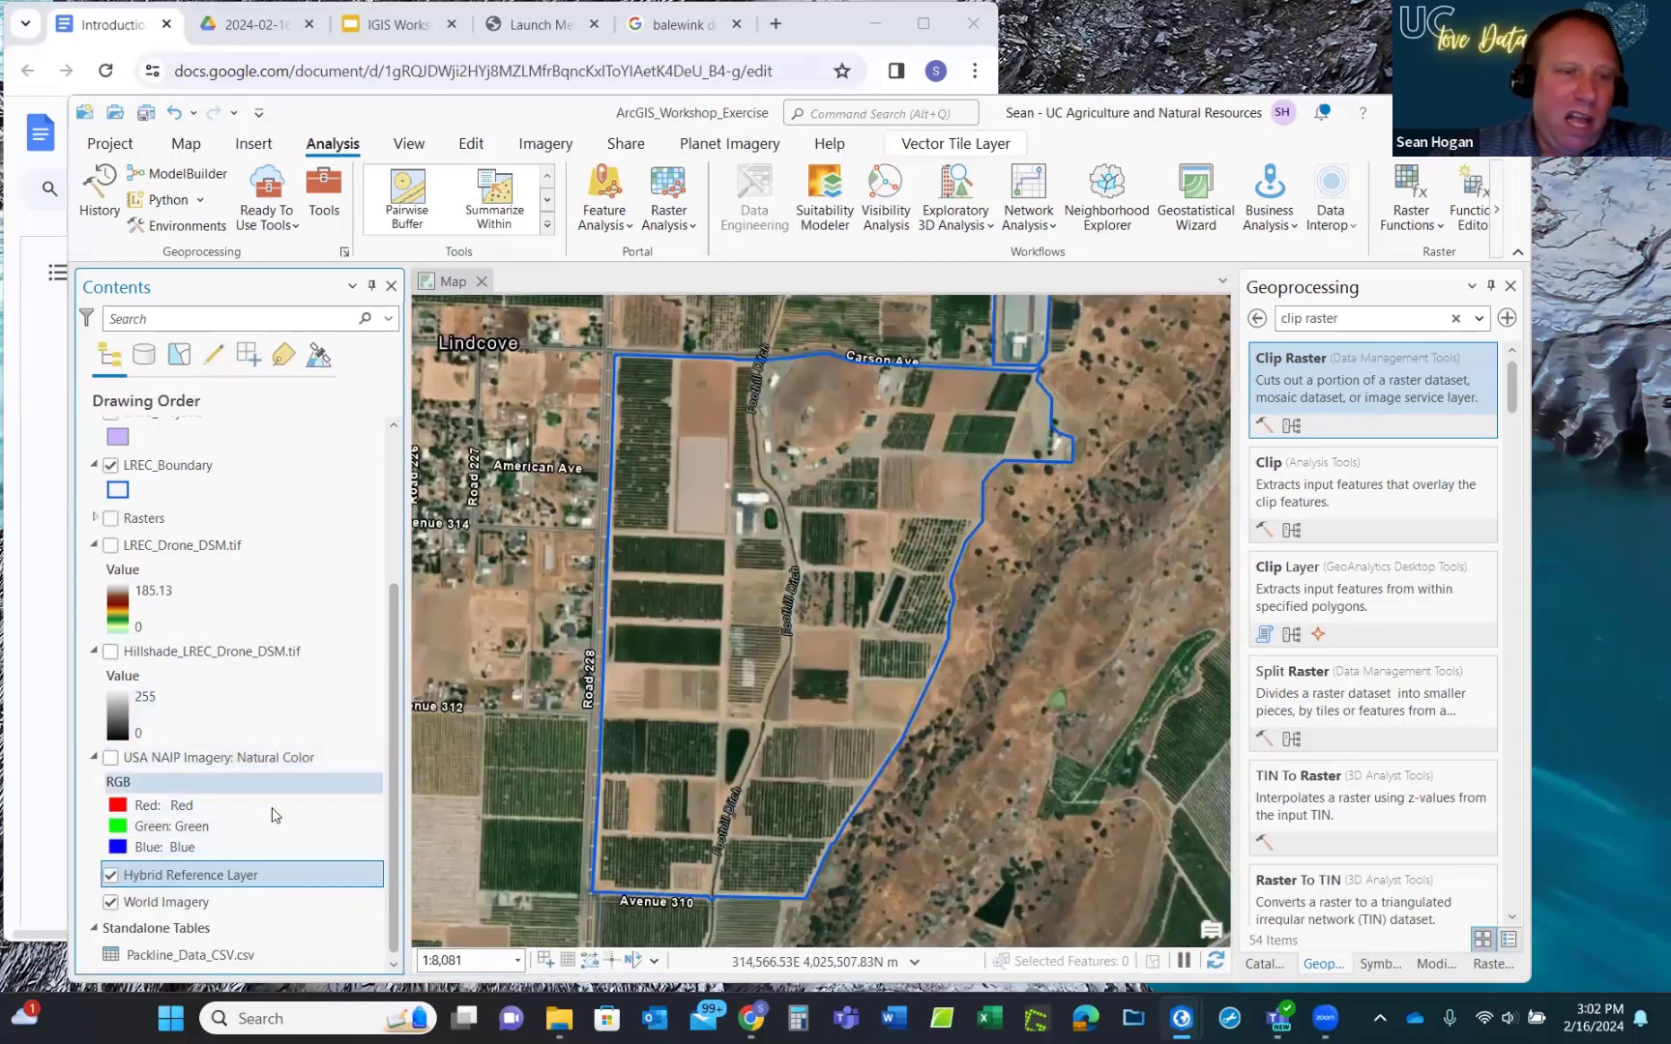
pyautogui.click(110, 876)
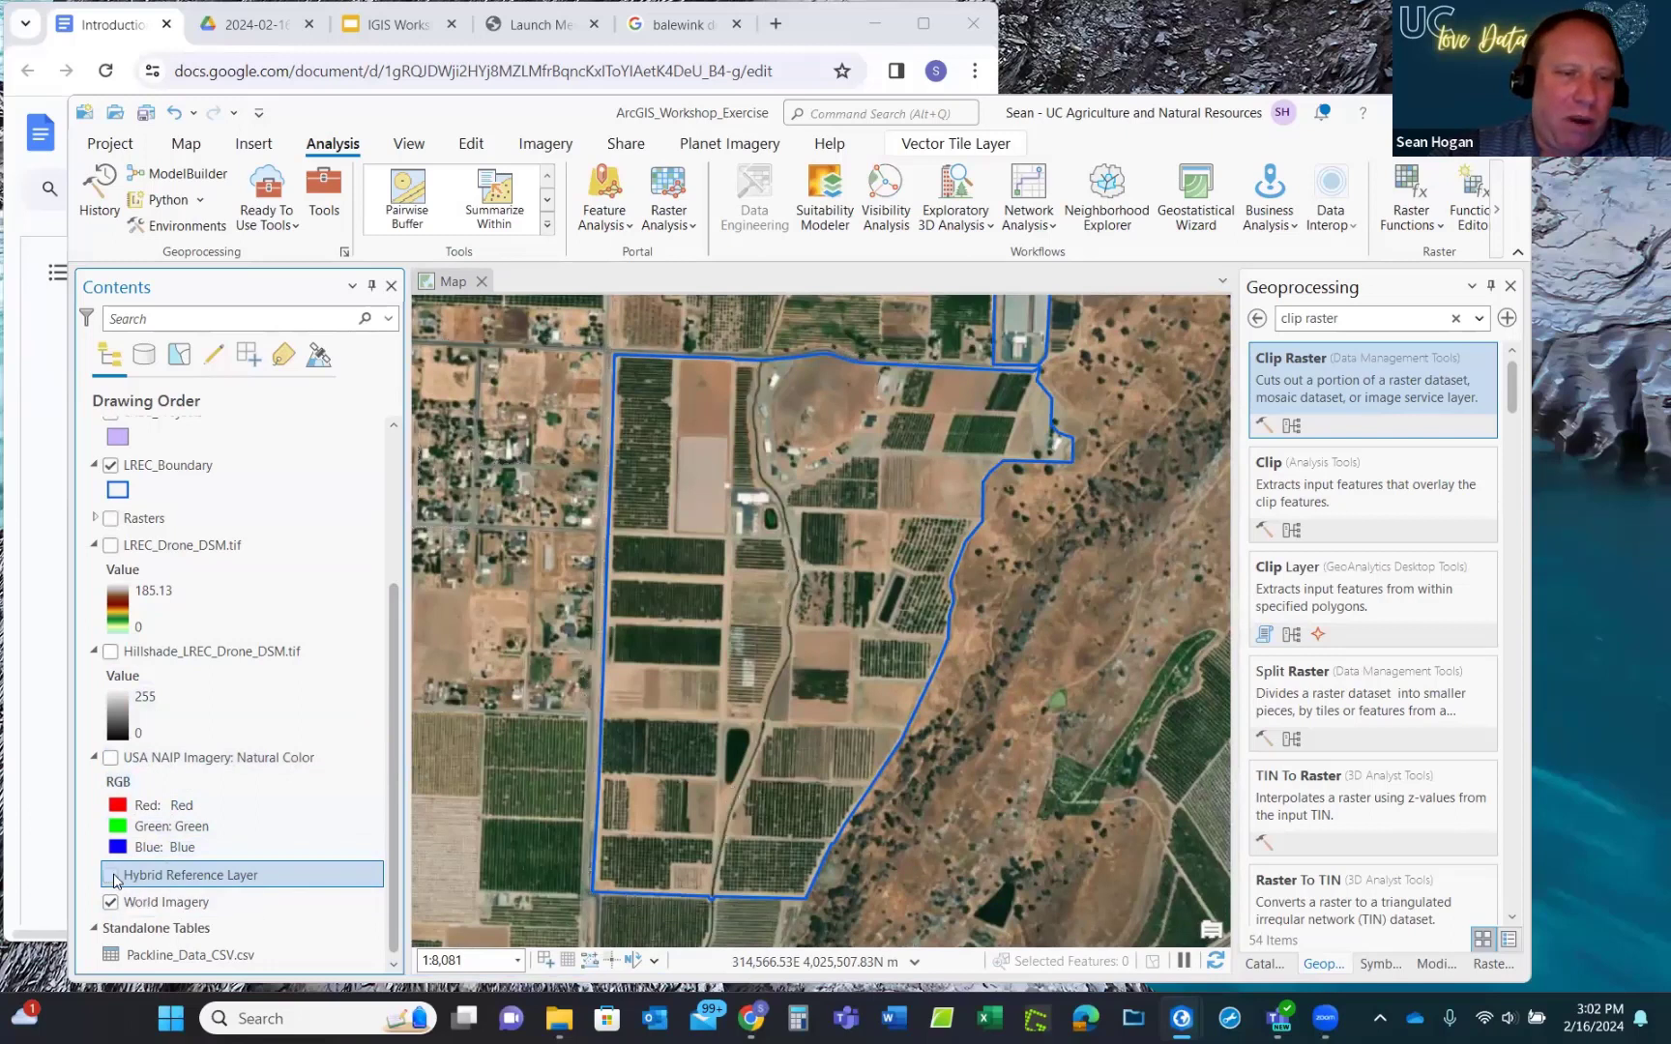
pyautogui.click(110, 903)
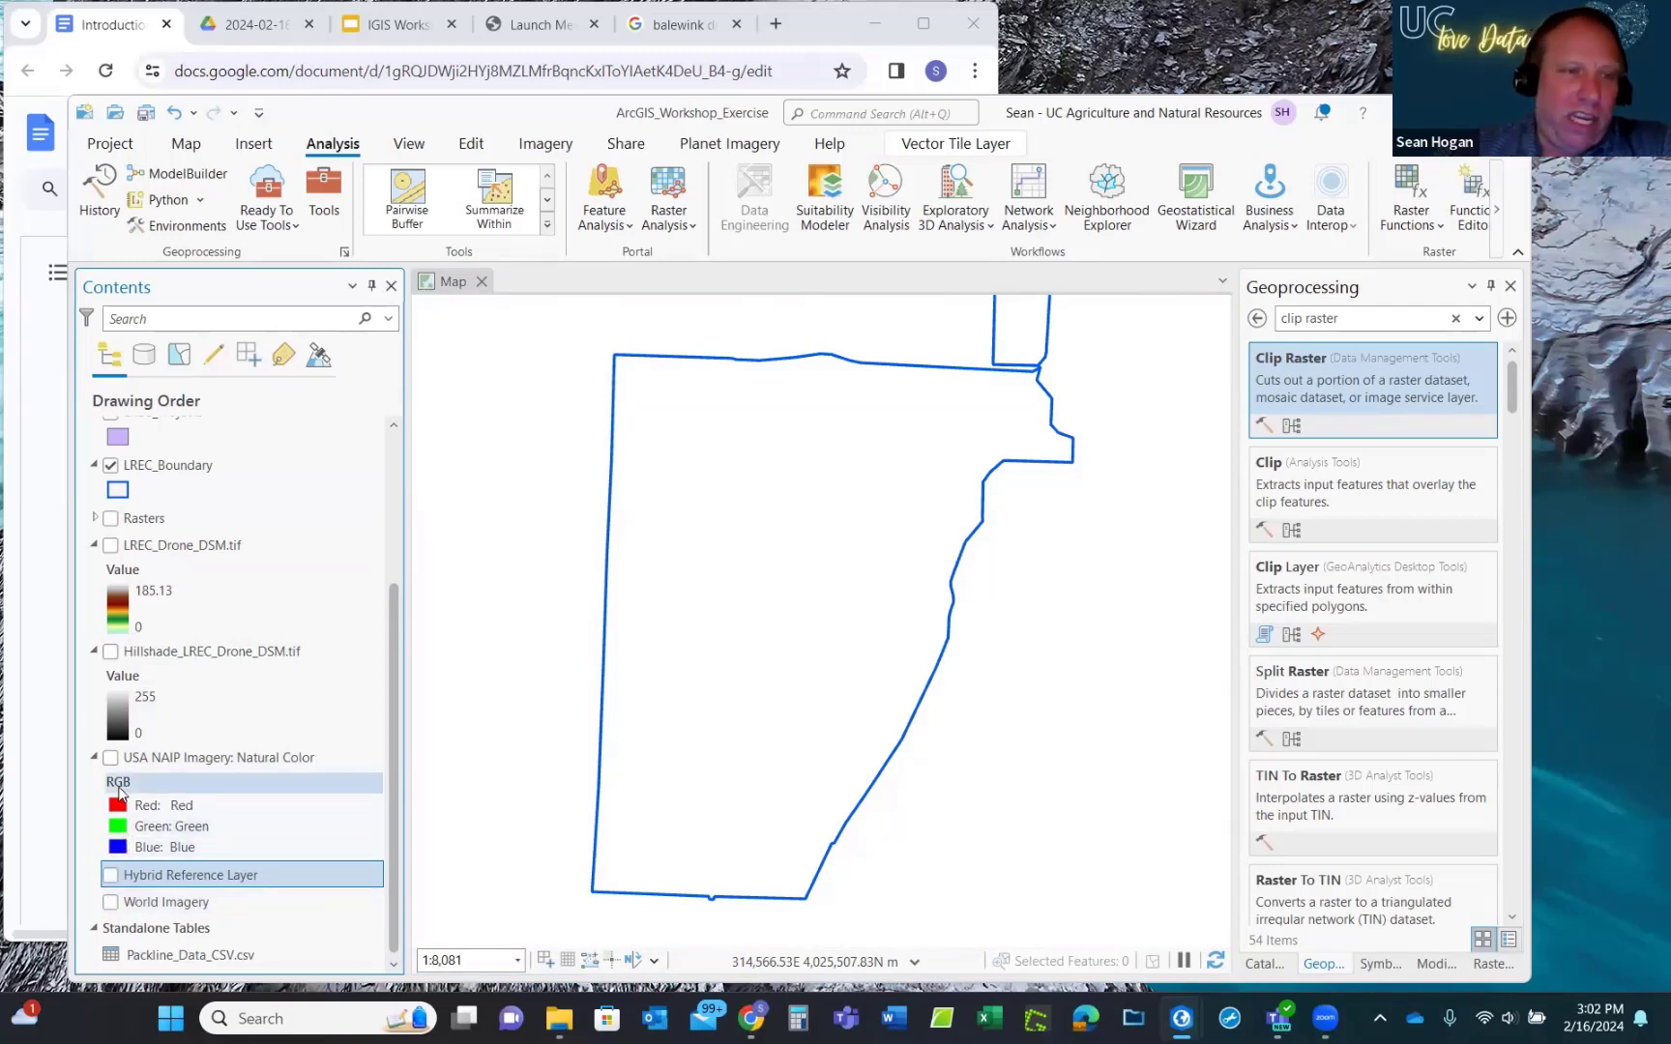
pyautogui.moveTo(391, 670); pyautogui.dragTo(383, 508)
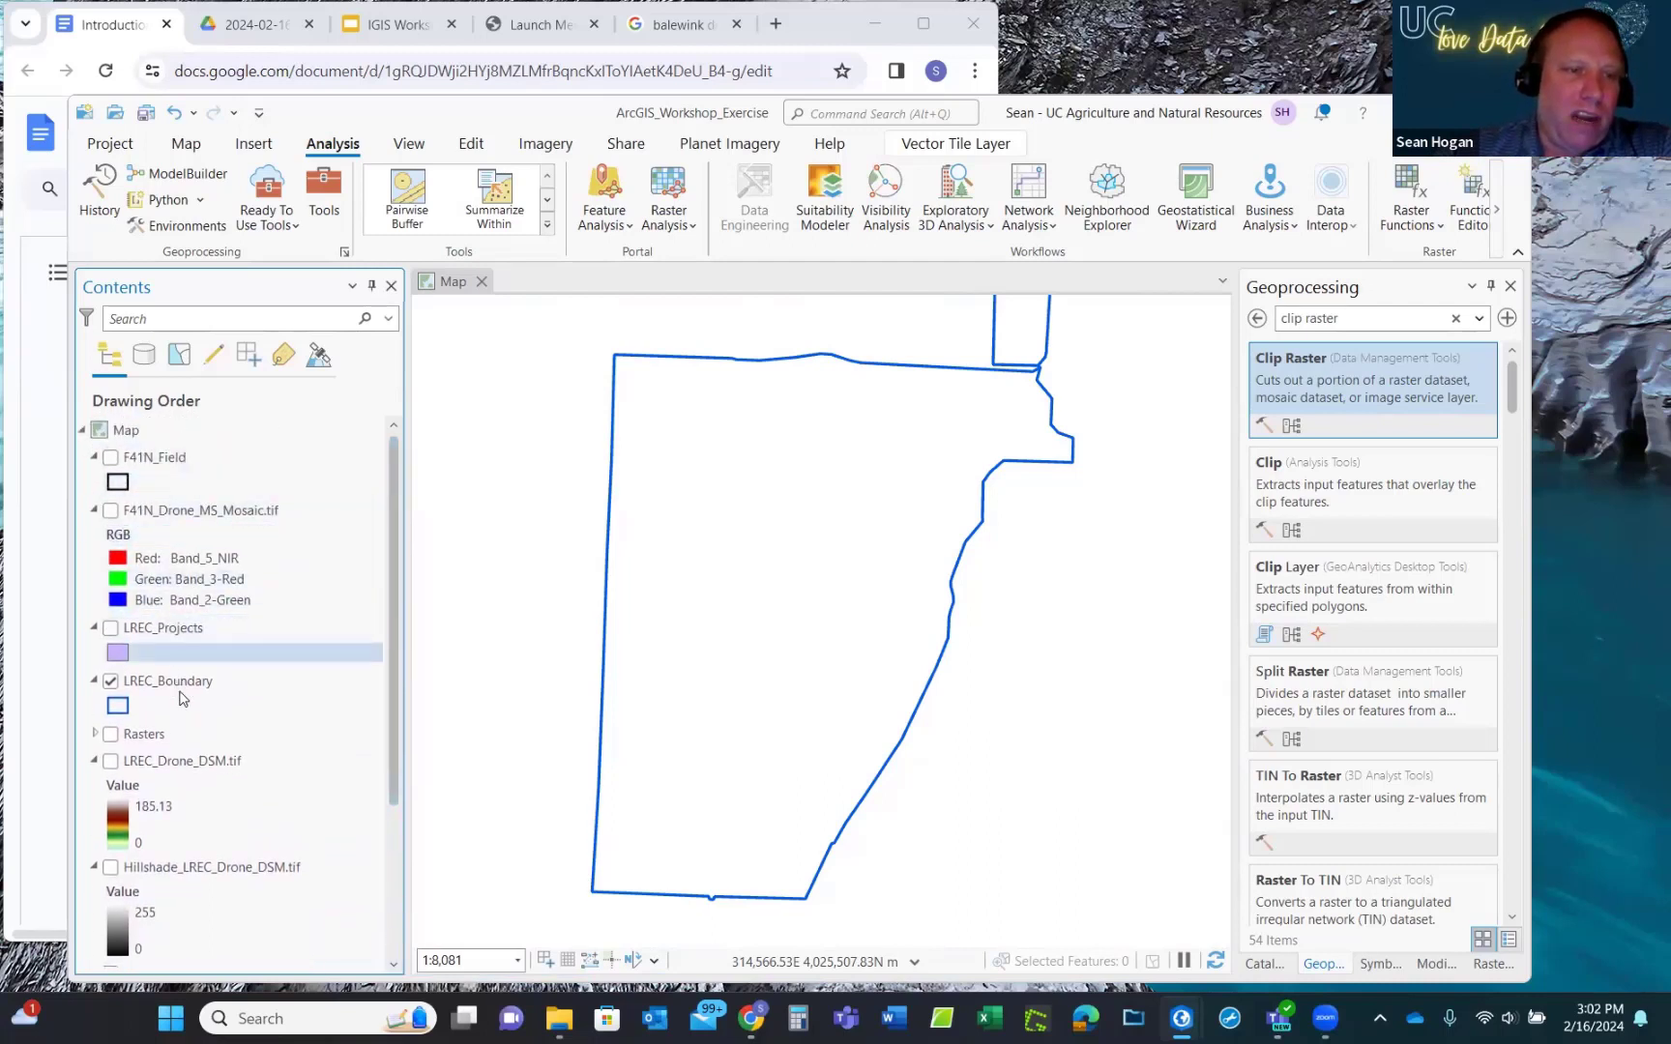
pyautogui.click(109, 633)
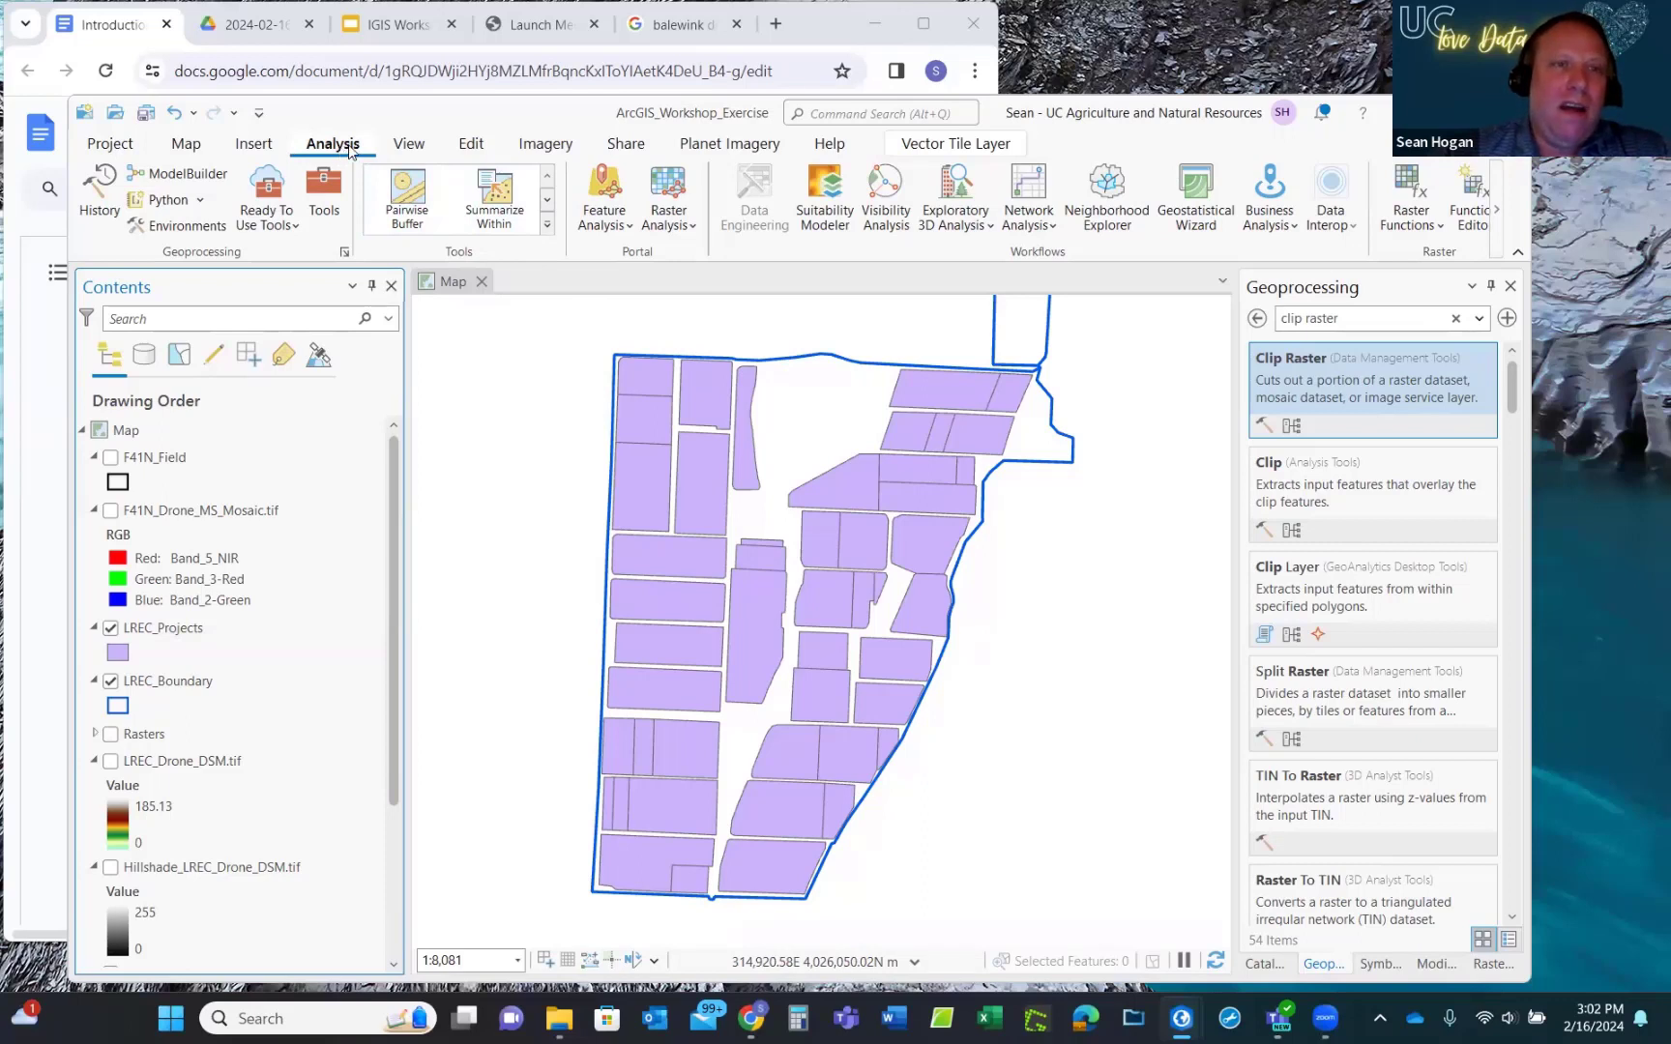
# Open the Catalog pane and search the ArcGIS Online portal content for "LREC_Trees".
pyautogui.click(422, 147)
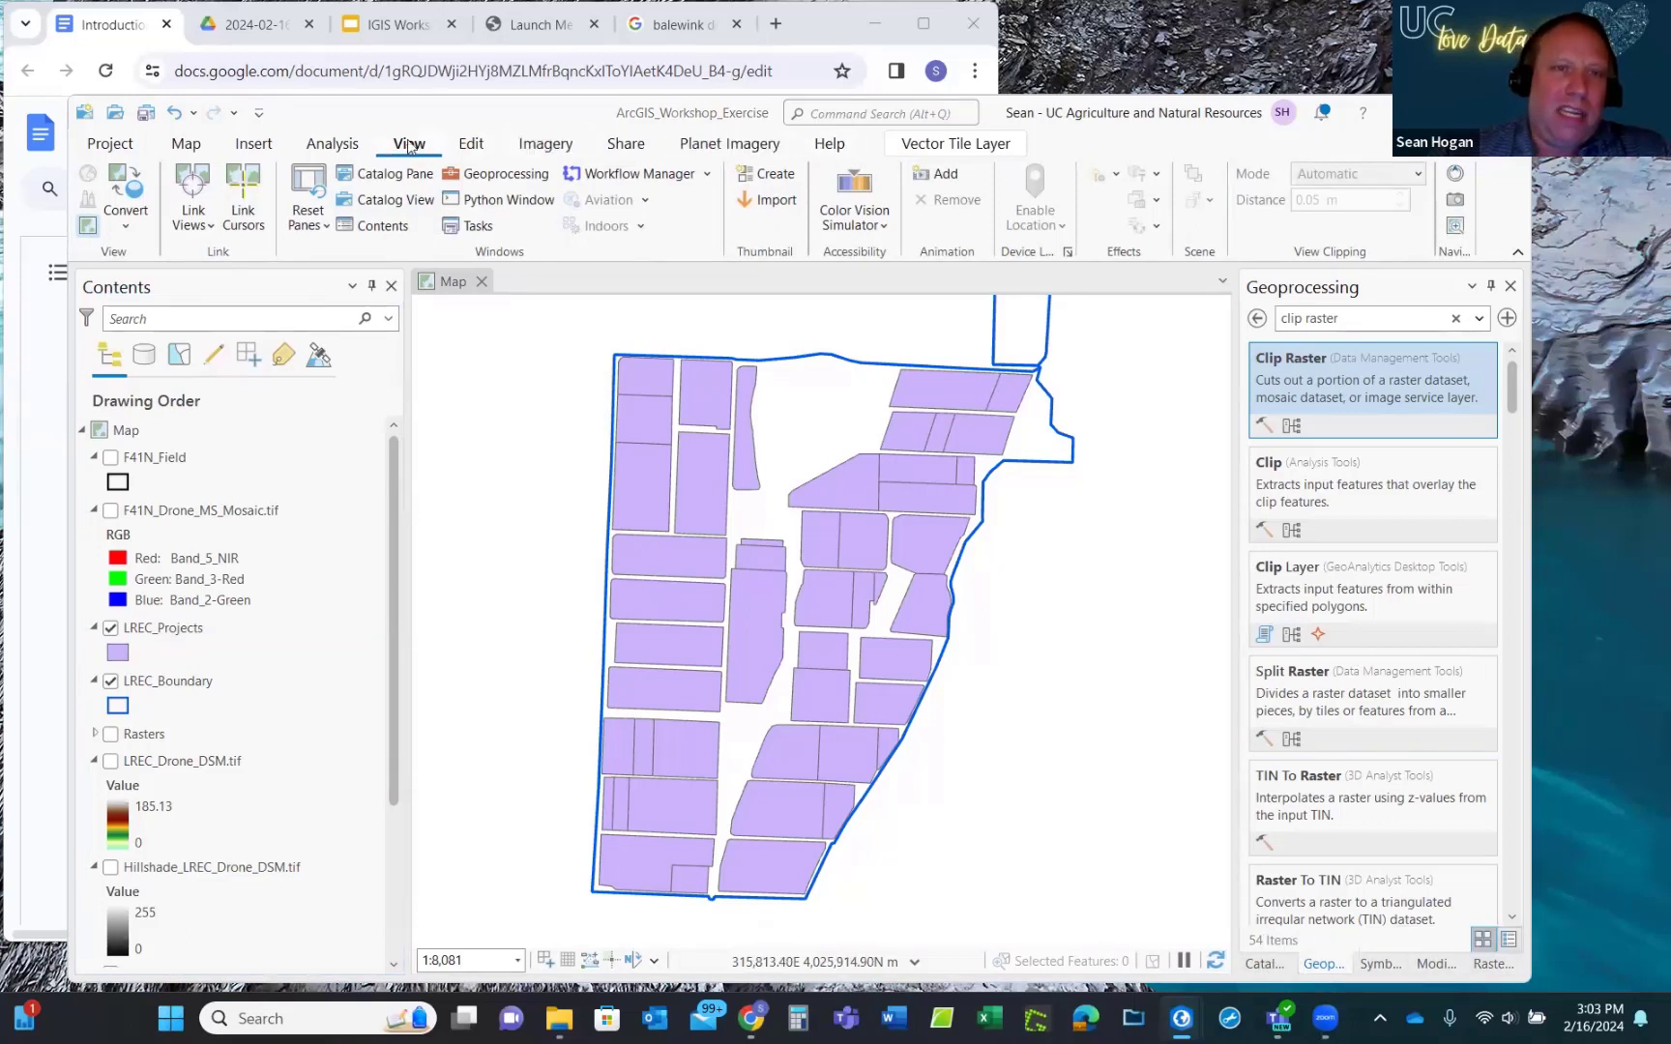
pyautogui.click(391, 178)
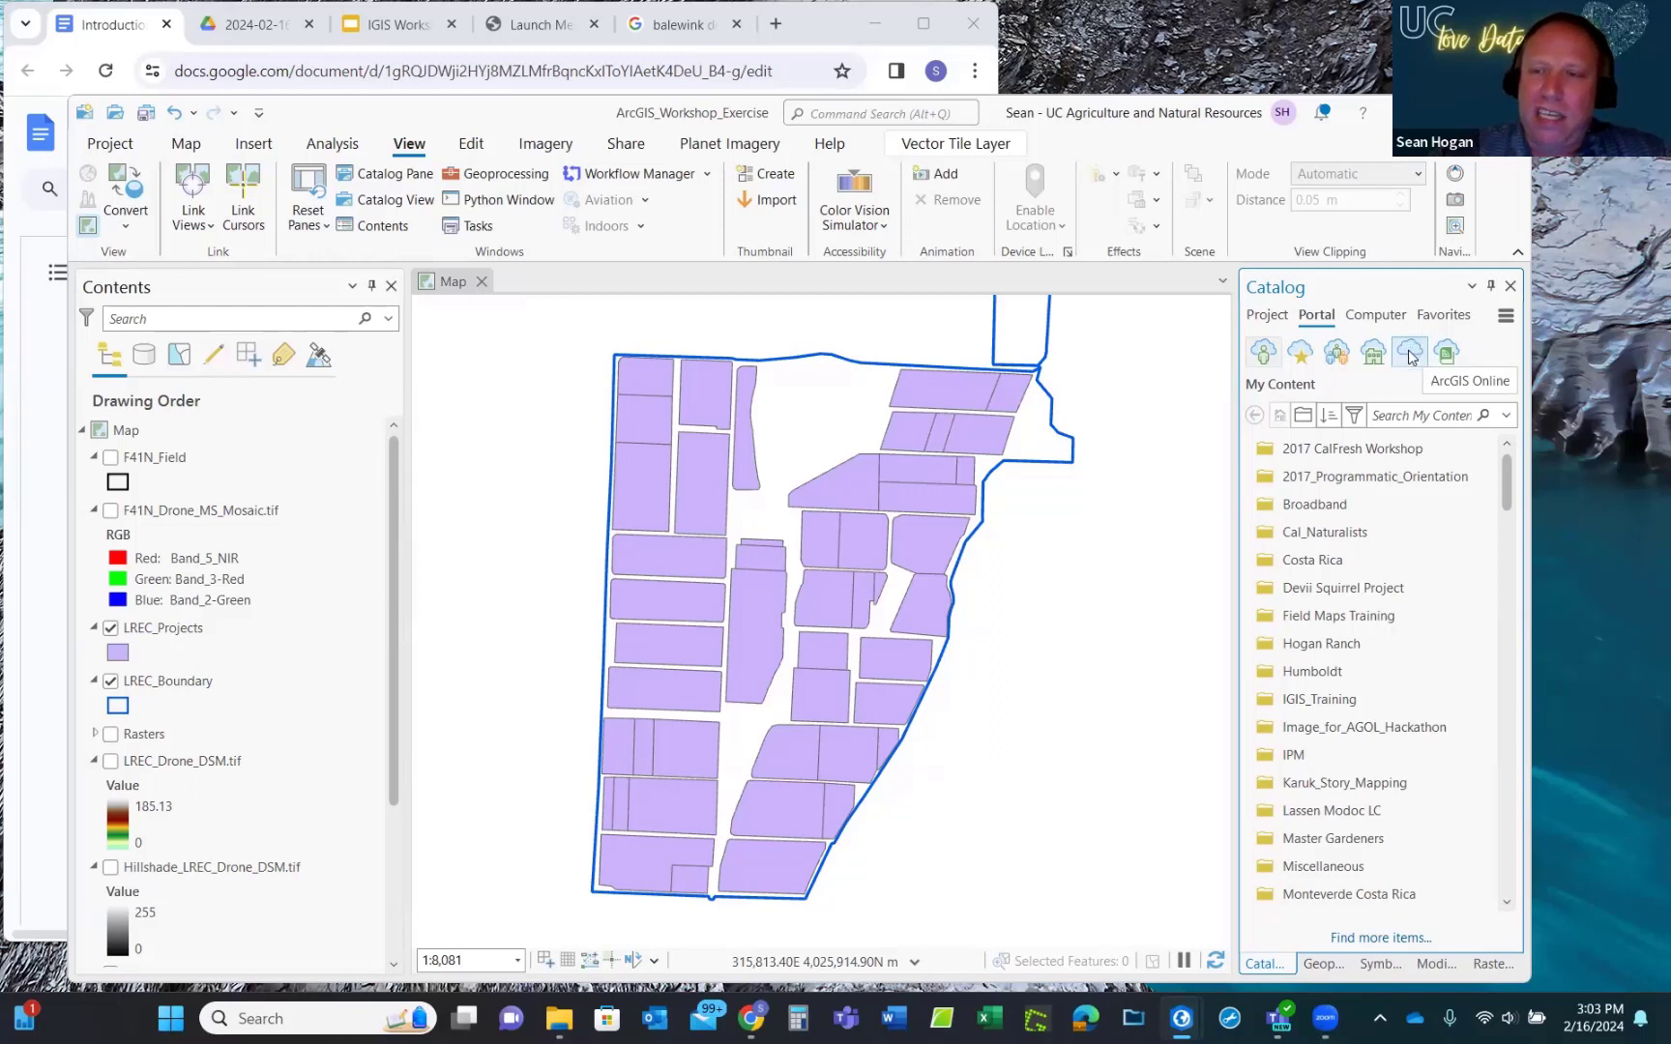
pyautogui.click(1410, 357)
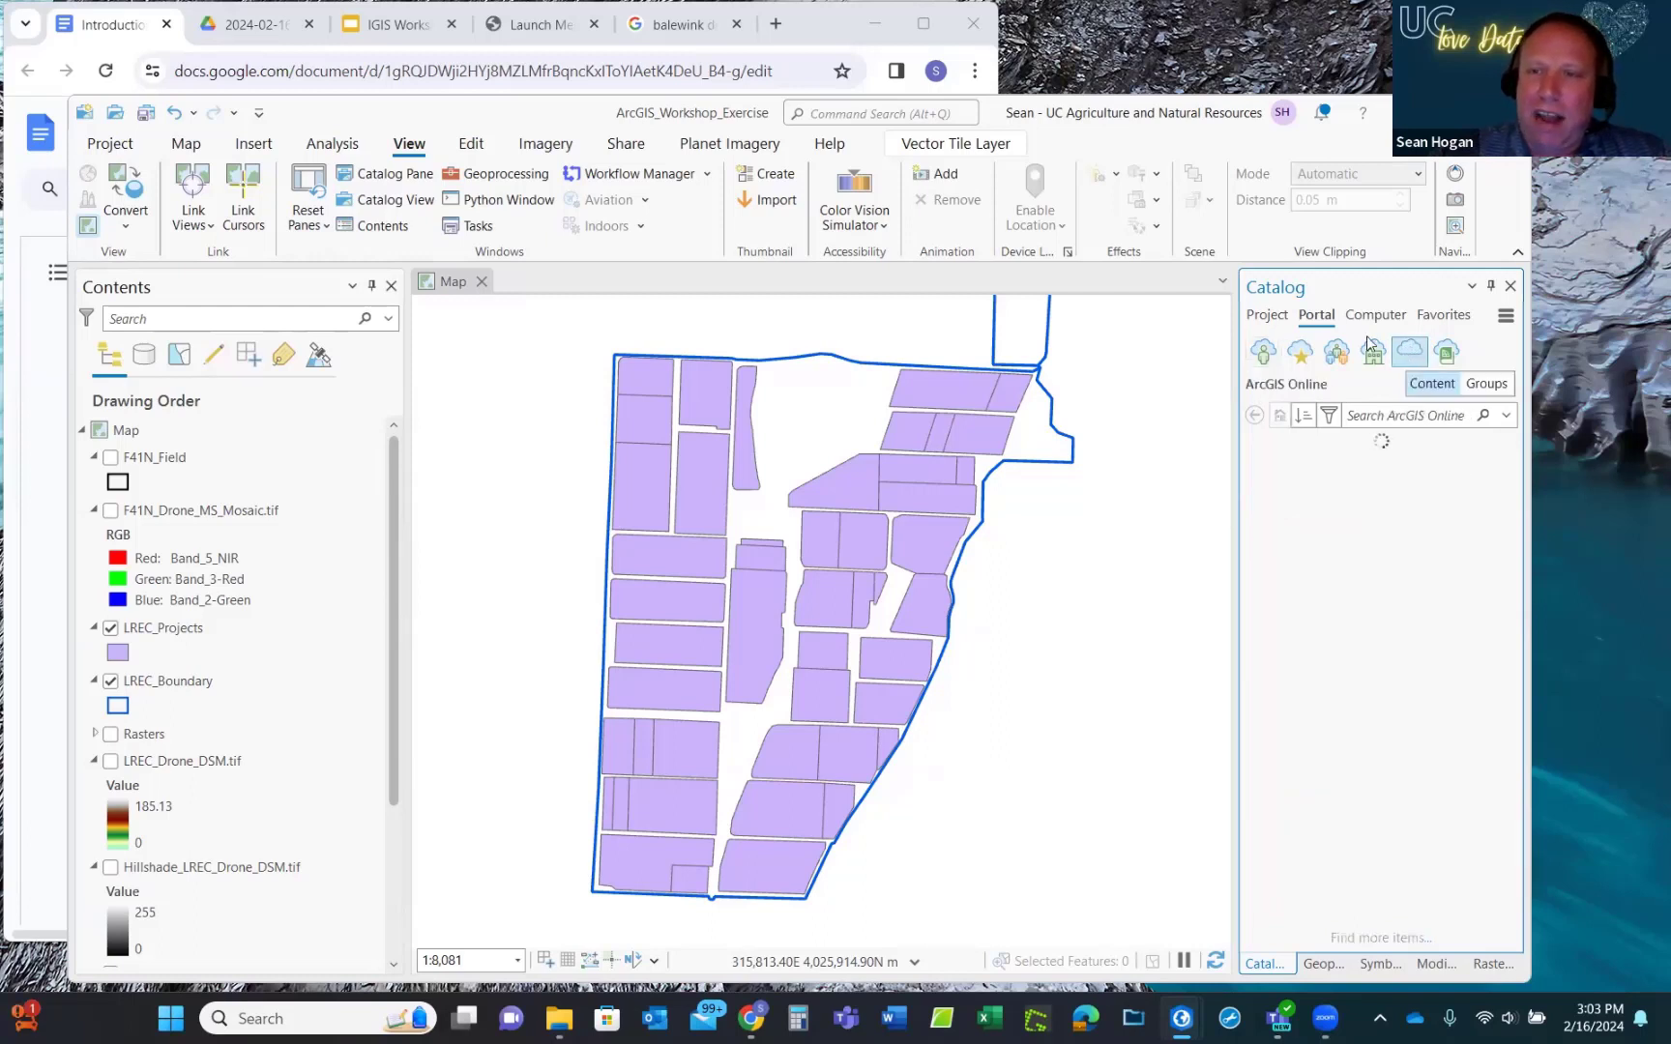
pyautogui.click(1369, 415)
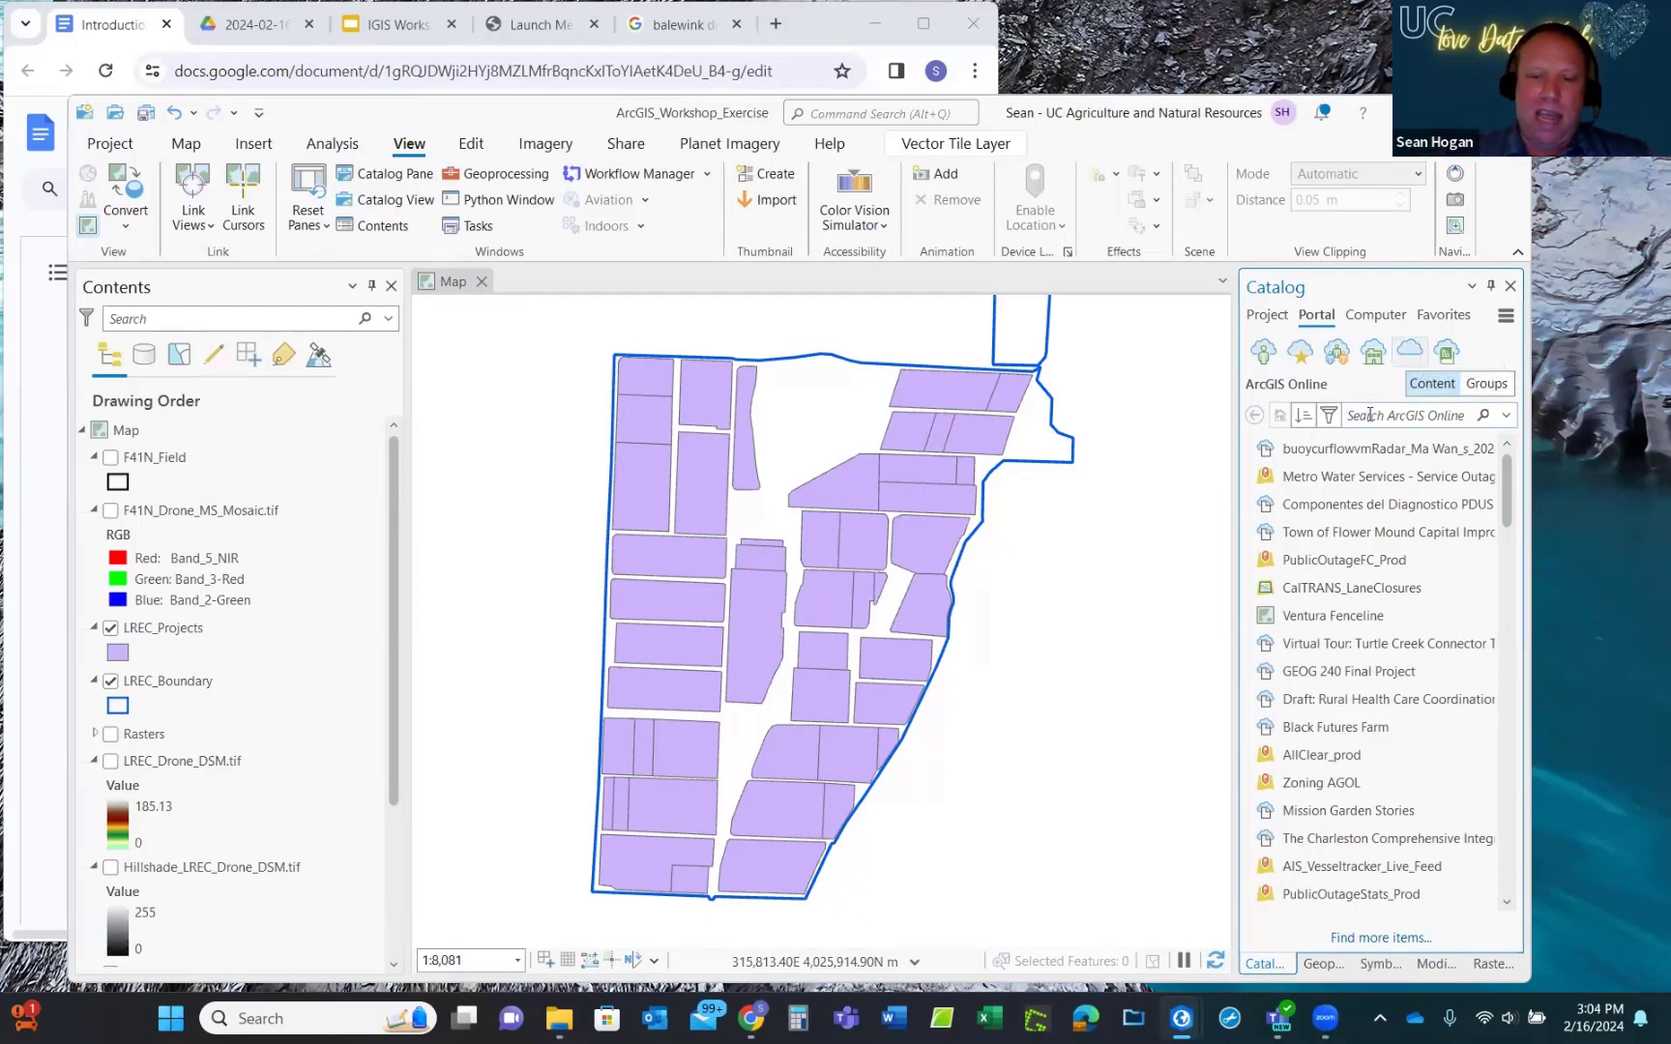
pyautogui.write('LREC')
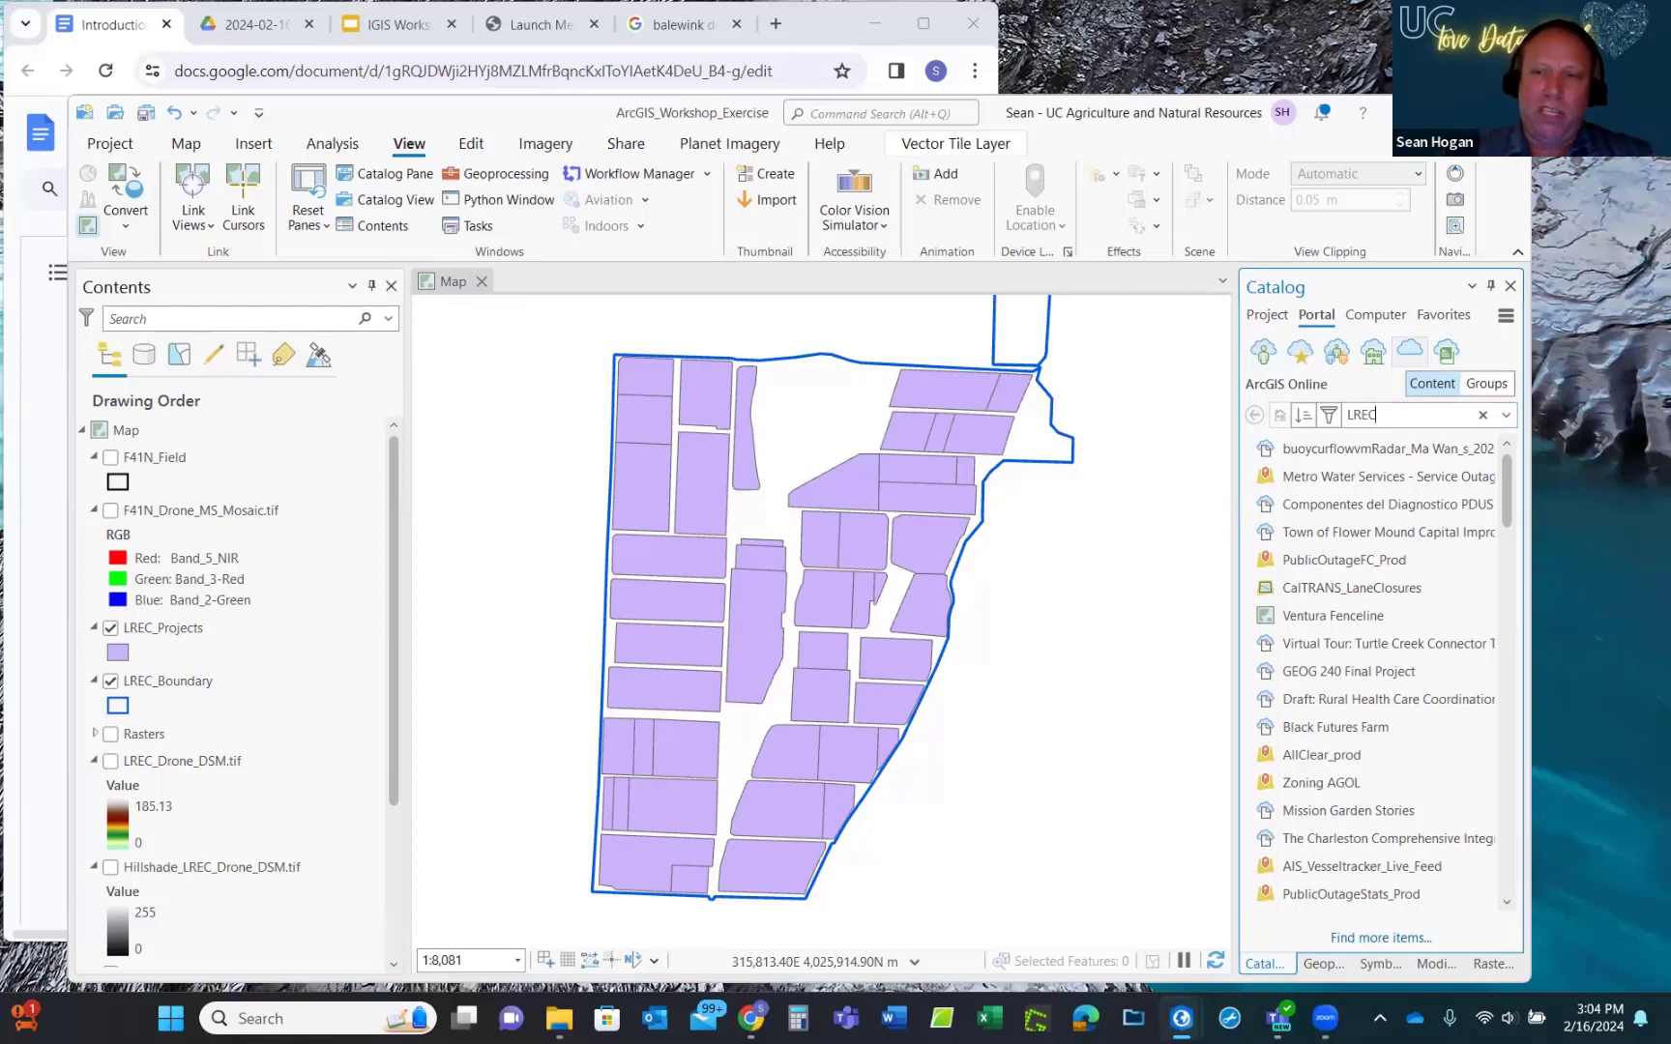
pyautogui.write('_')
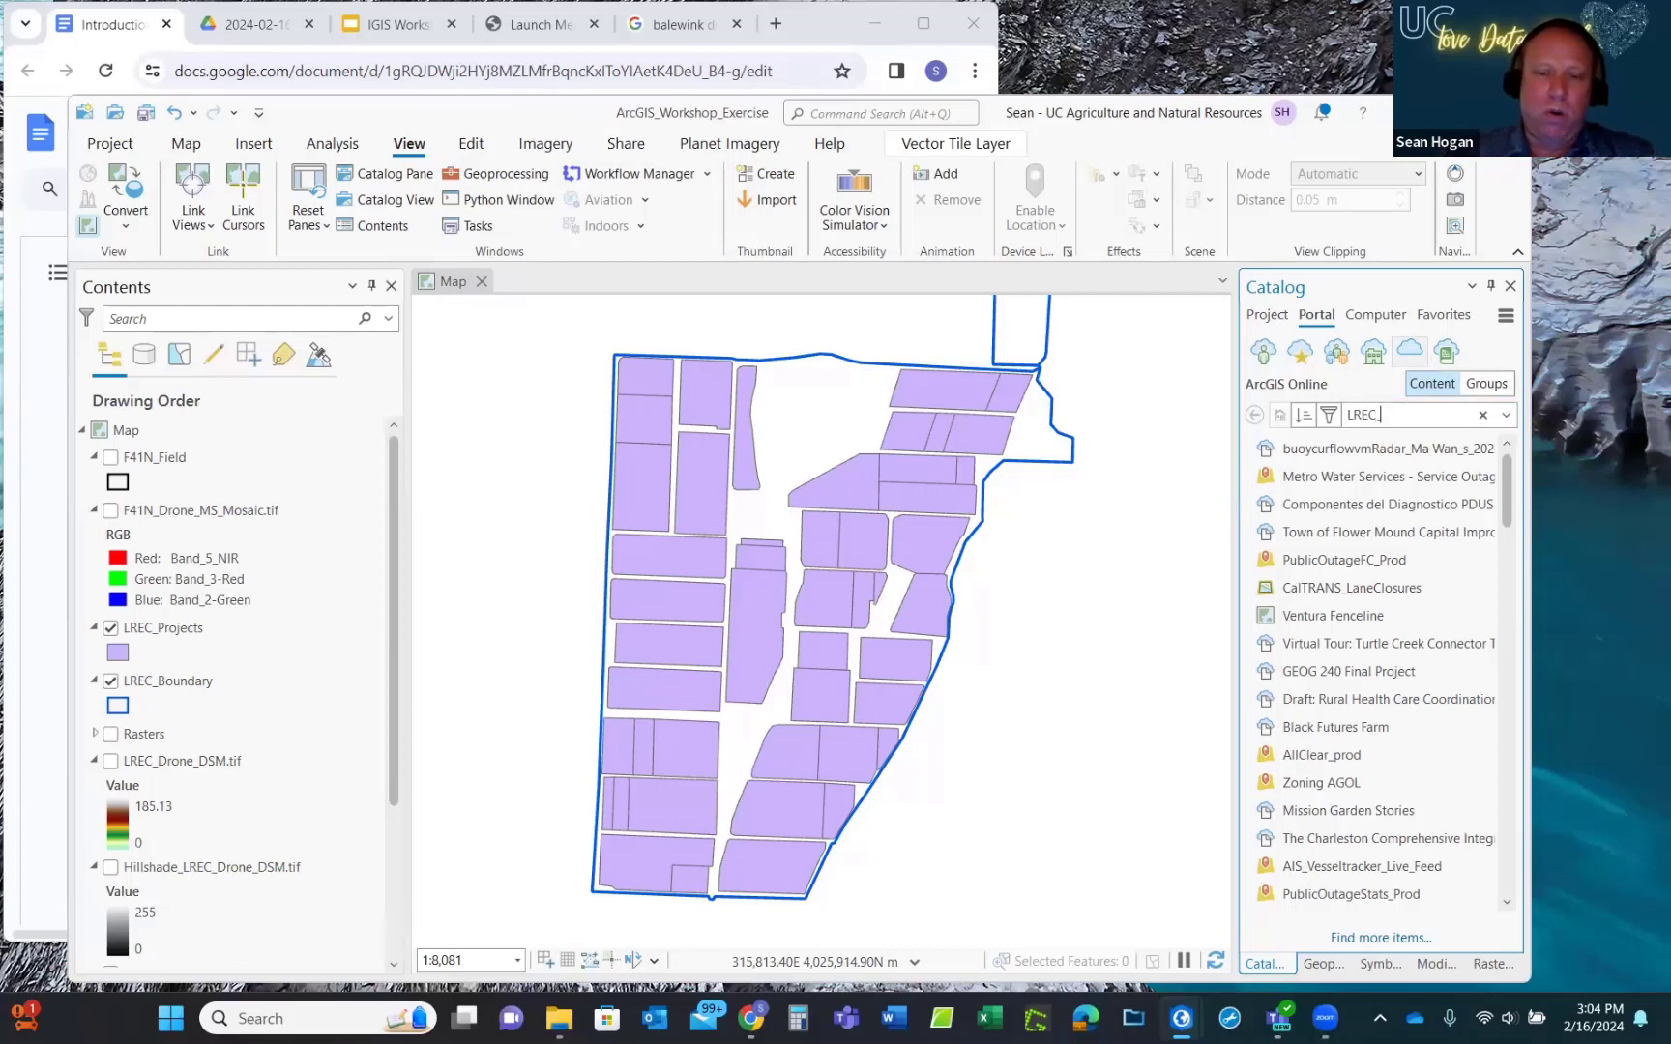
pyautogui.write('Trees')
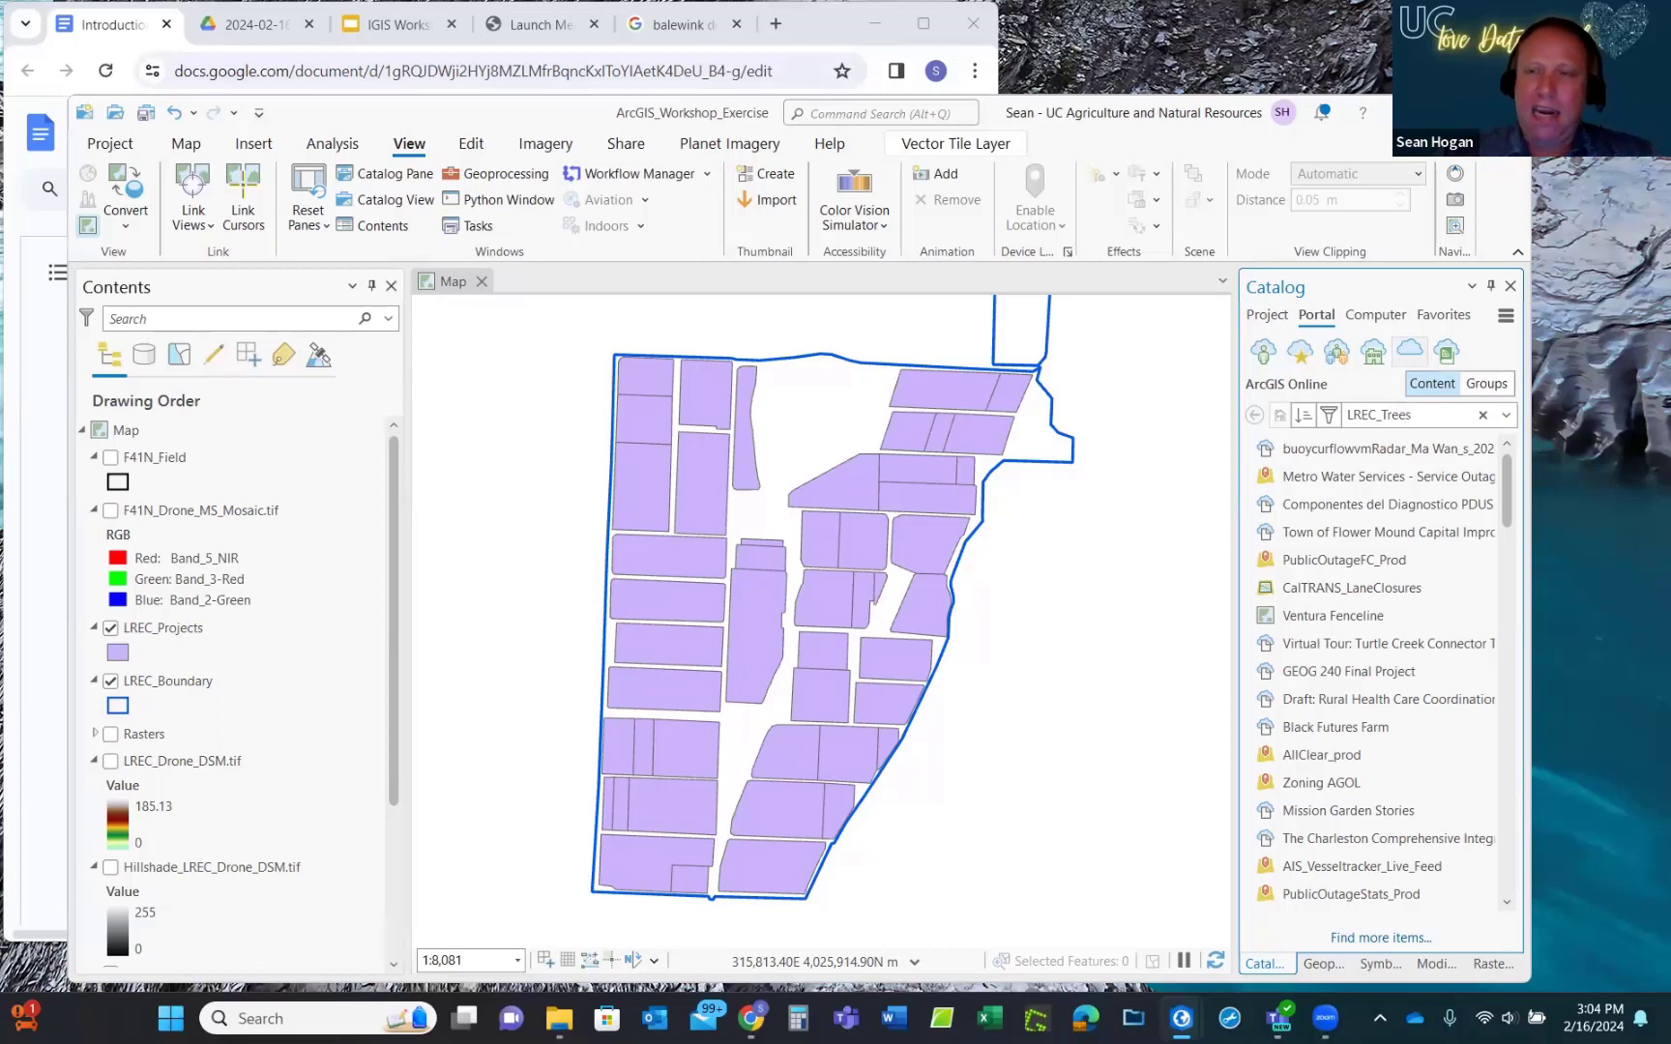
pyautogui.press('Return')
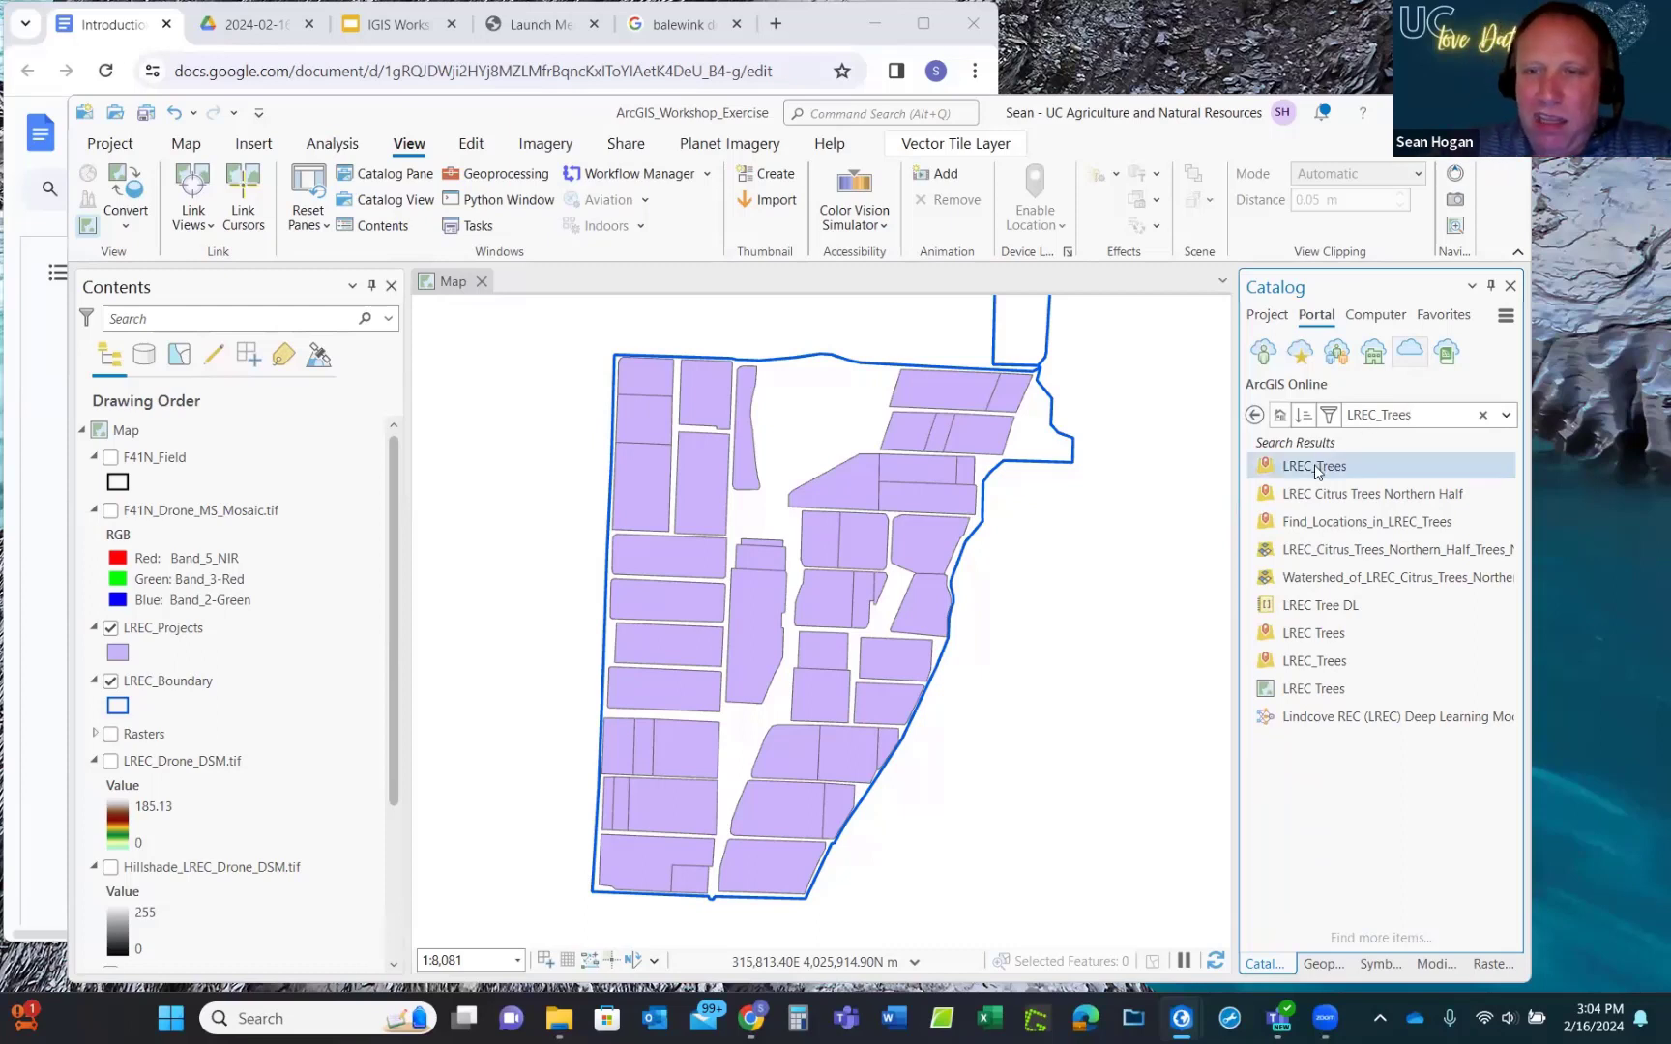
# Check the item details of the first LREC_Trees hosted feature layer and add it to the current map.
pyautogui.moveTo(1315, 471)
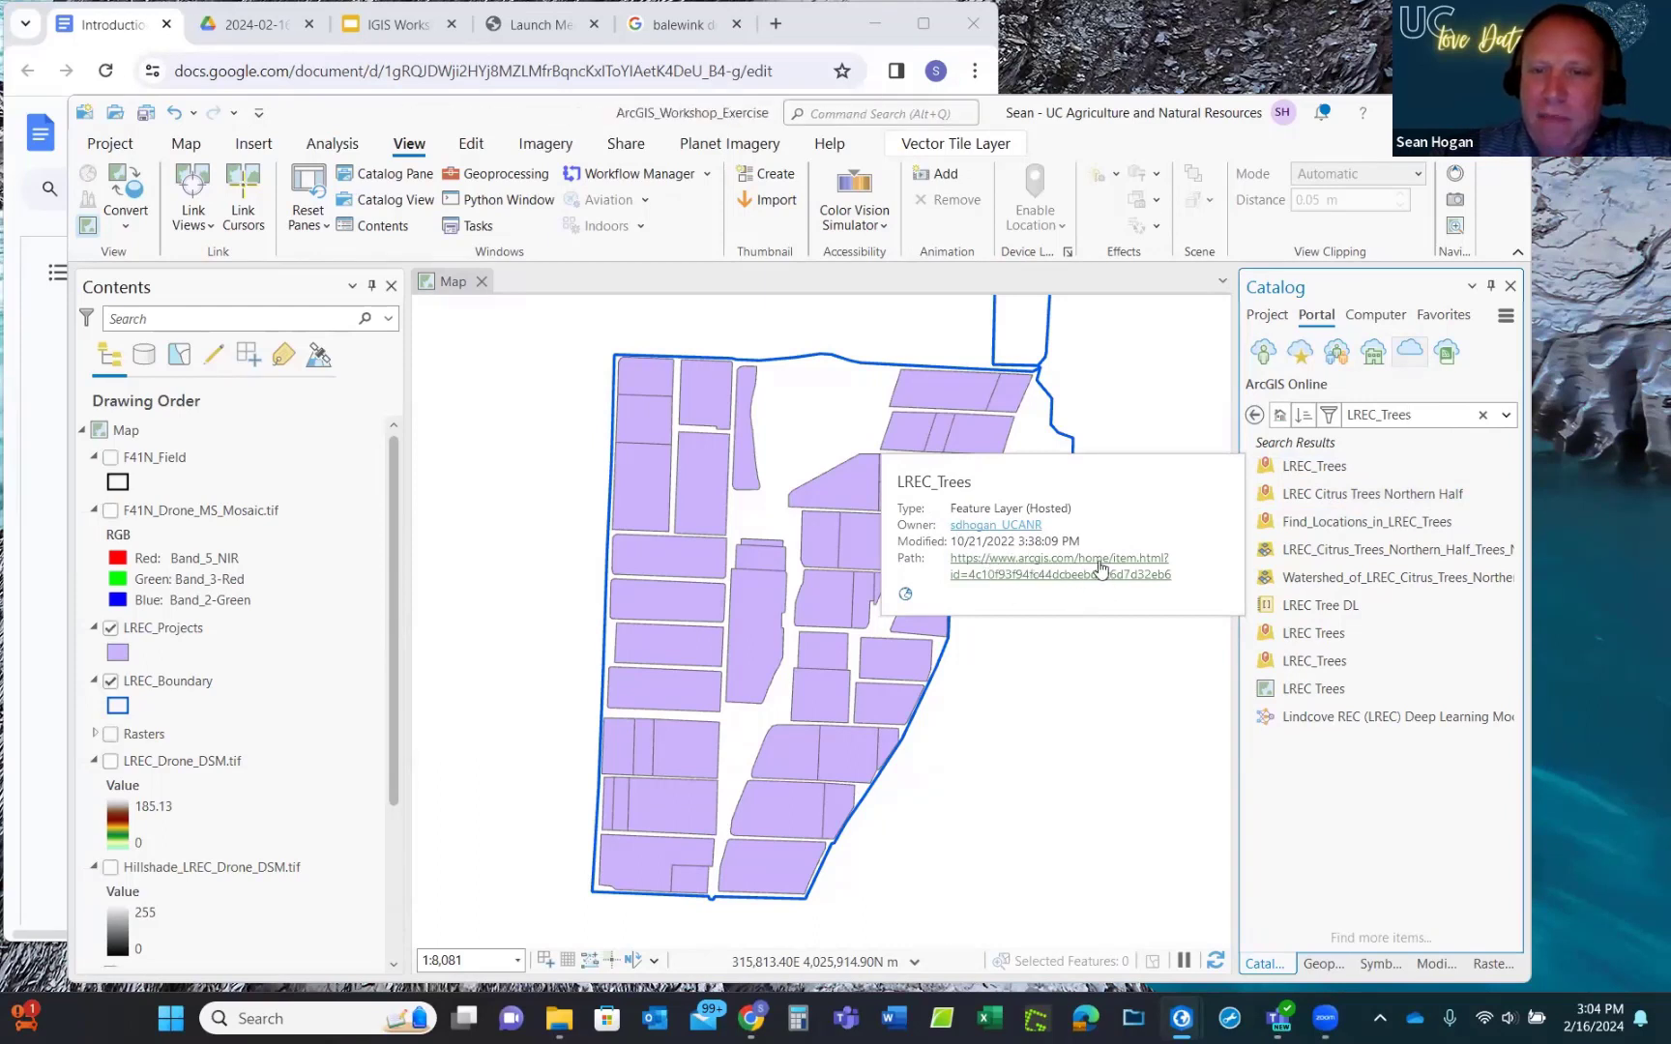
pyautogui.click(1311, 468)
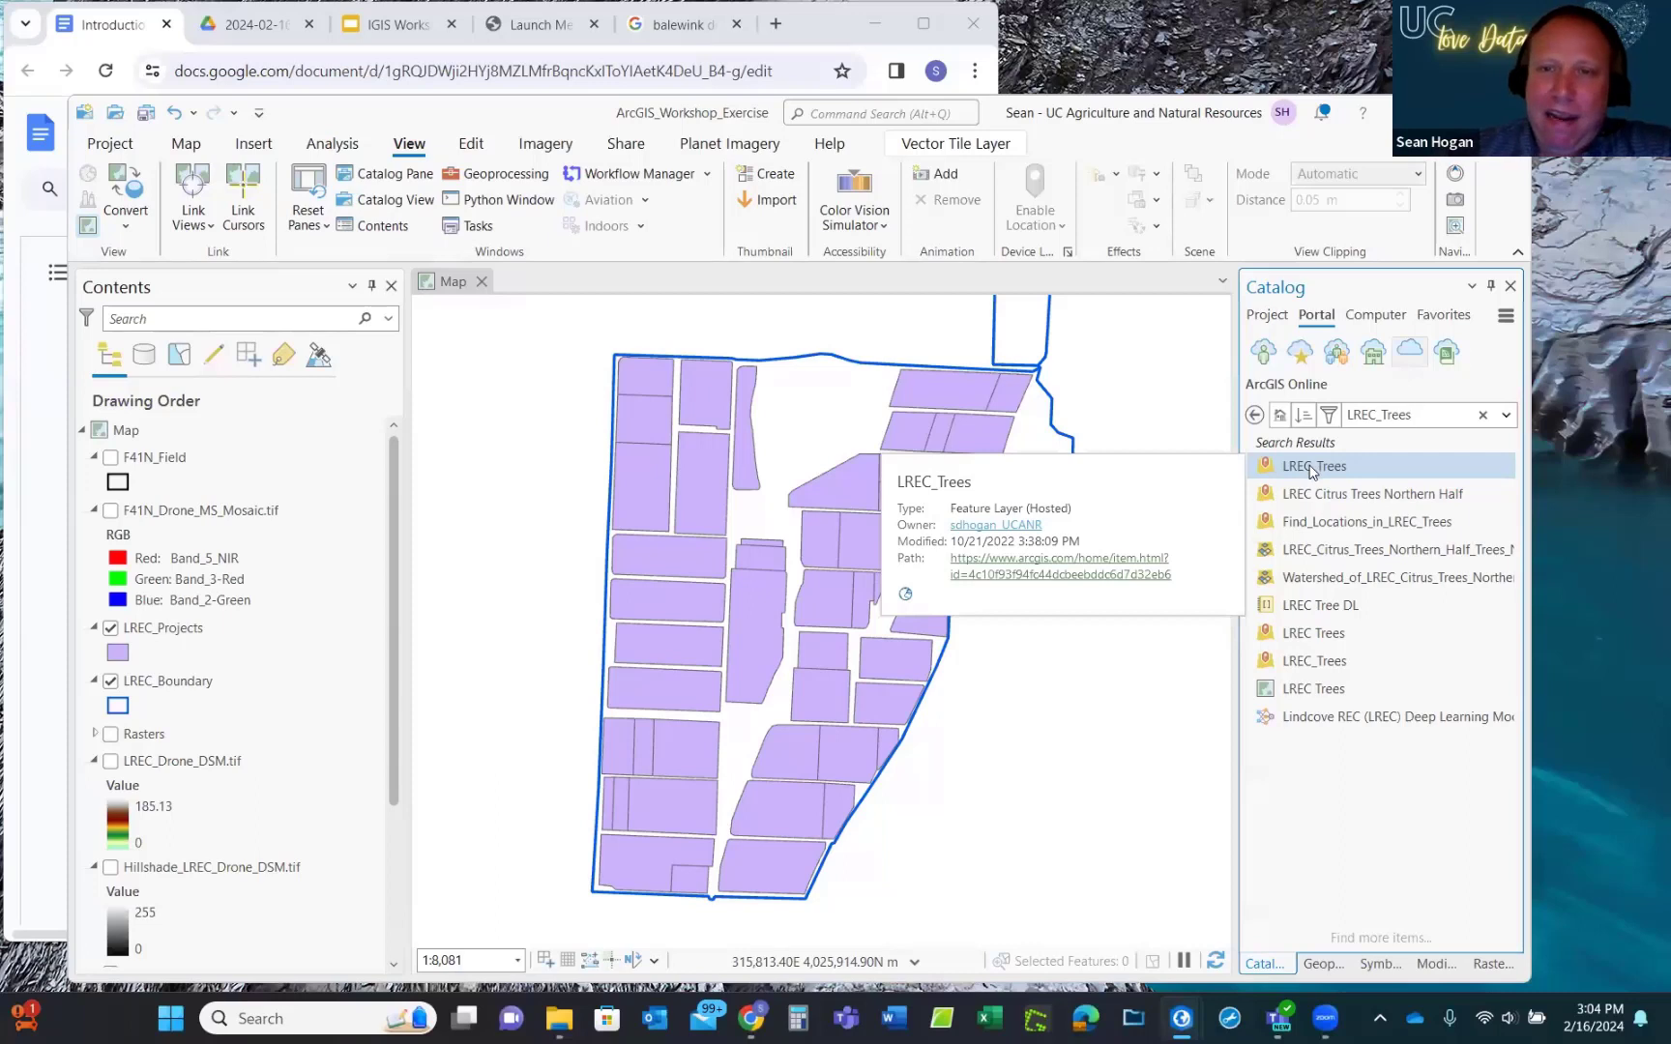
pyautogui.rightClick(1311, 471)
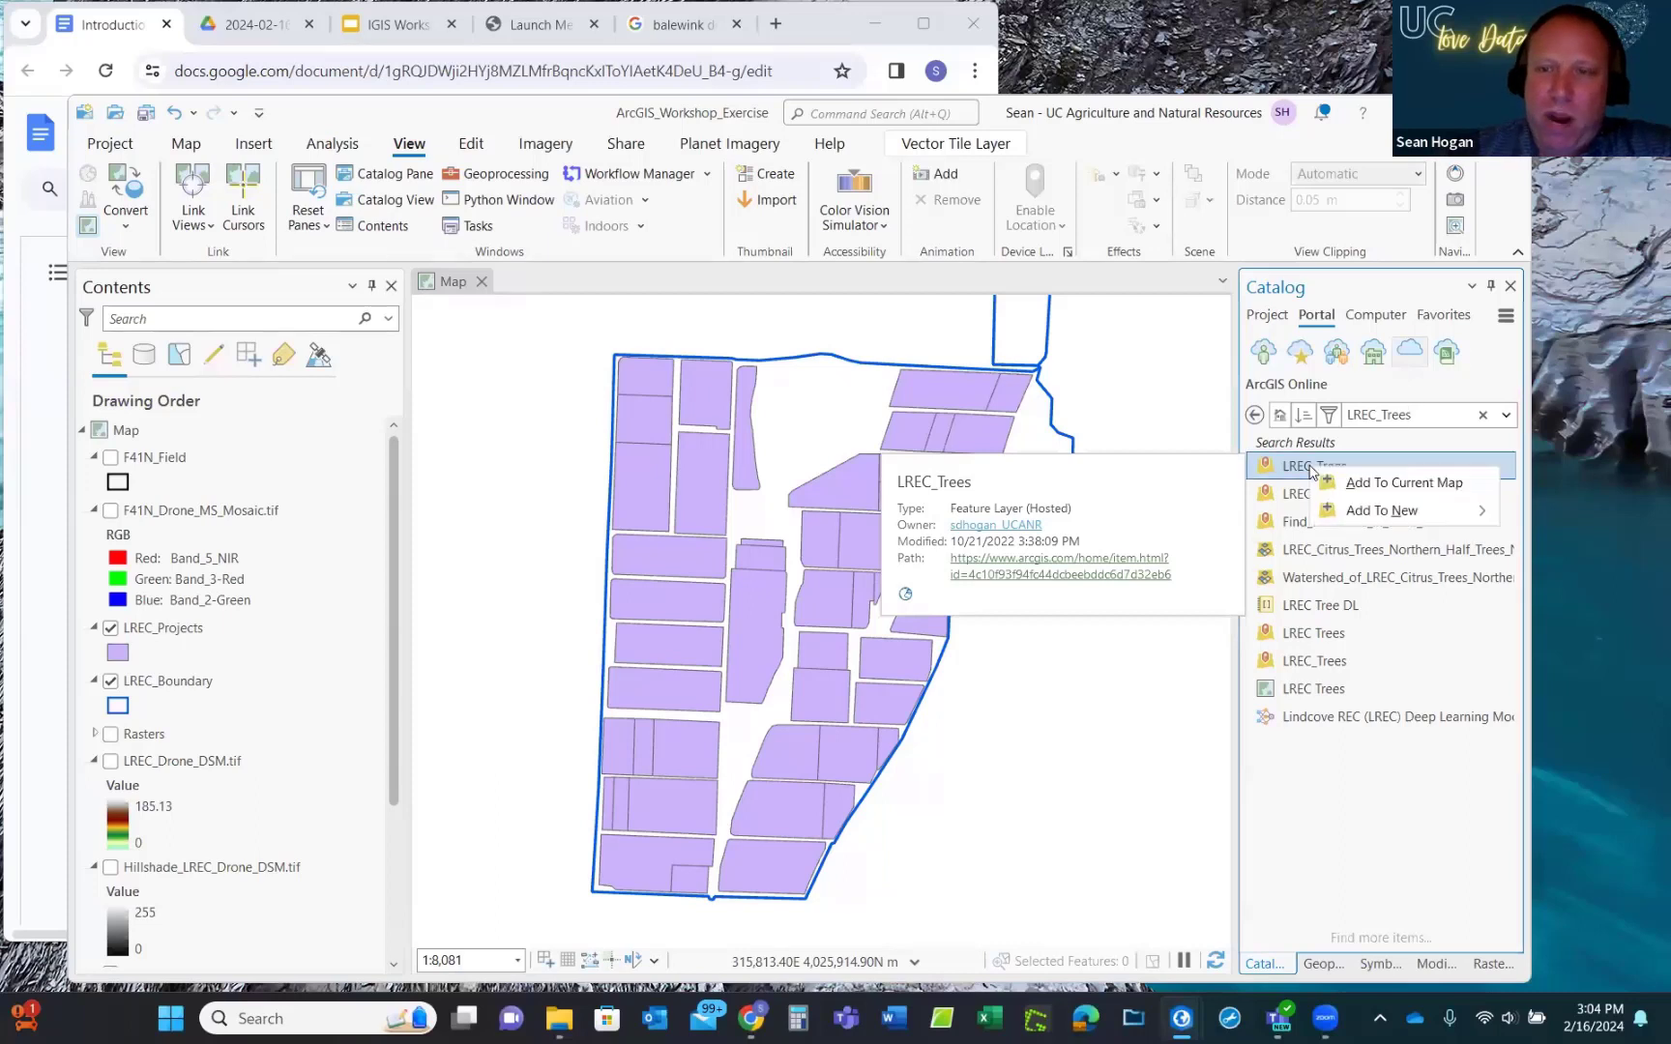
pyautogui.click(1365, 484)
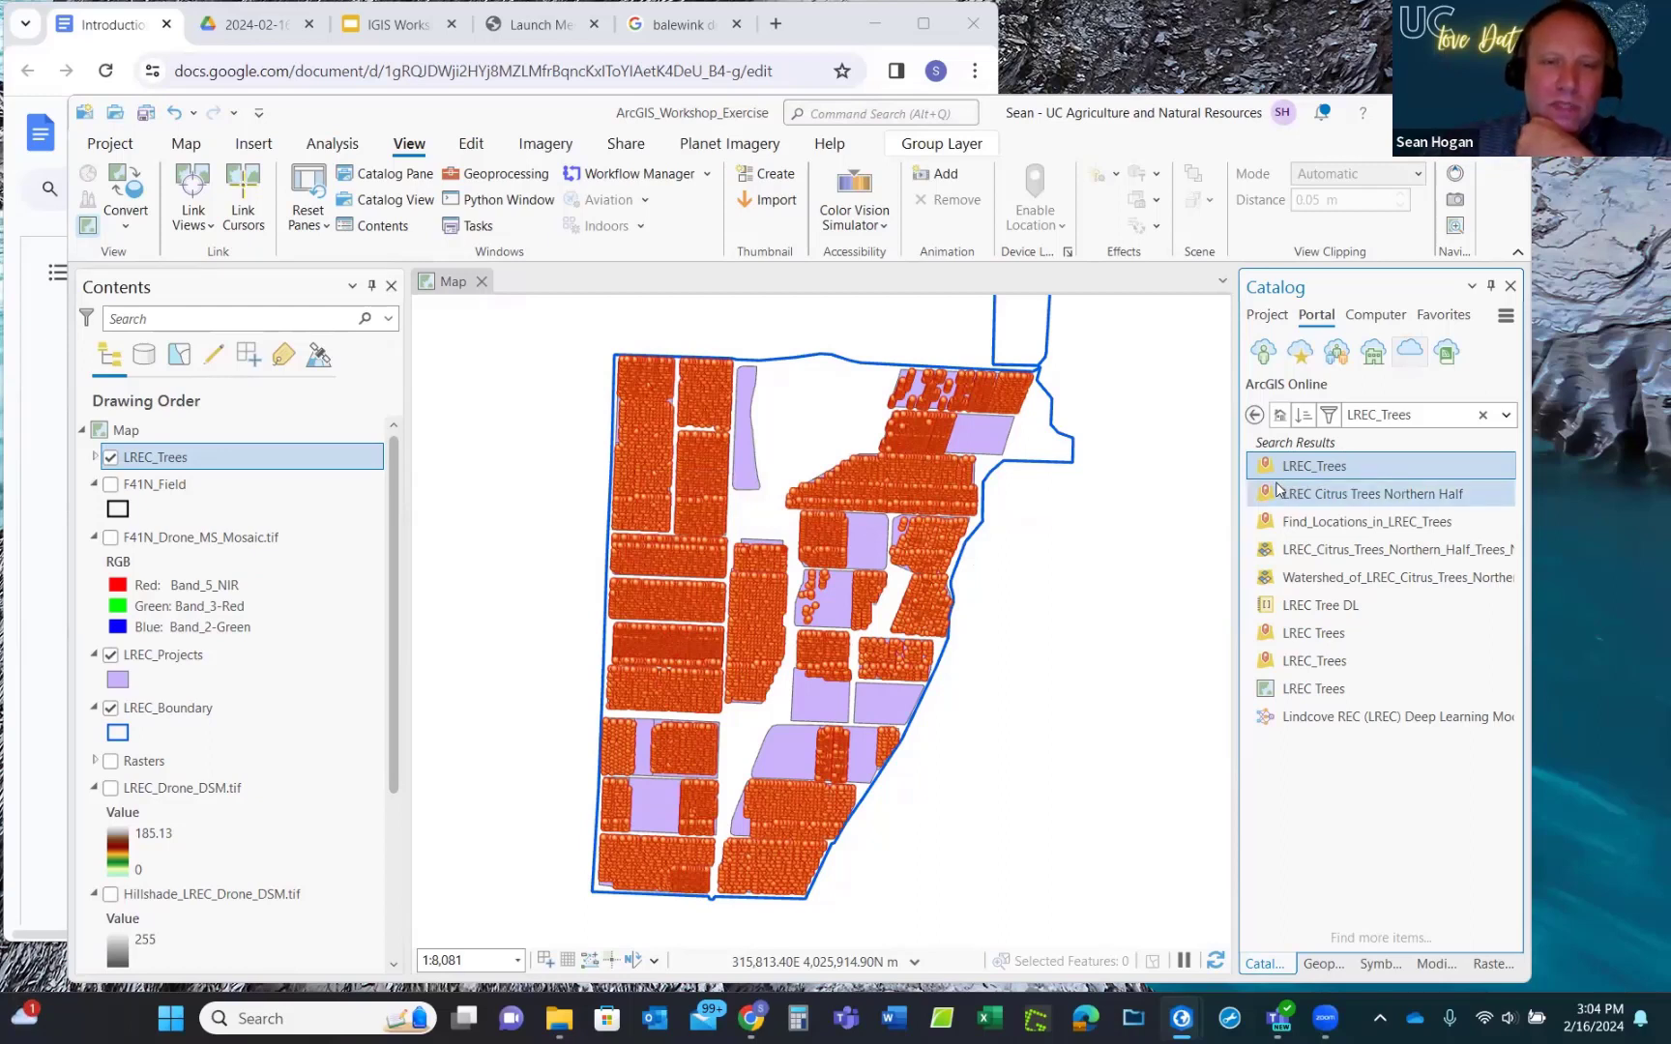
# Move the LREC_Trees point layer out of its group layer and remove the emptied LREC_Trees group.
pyautogui.moveTo(1274, 490)
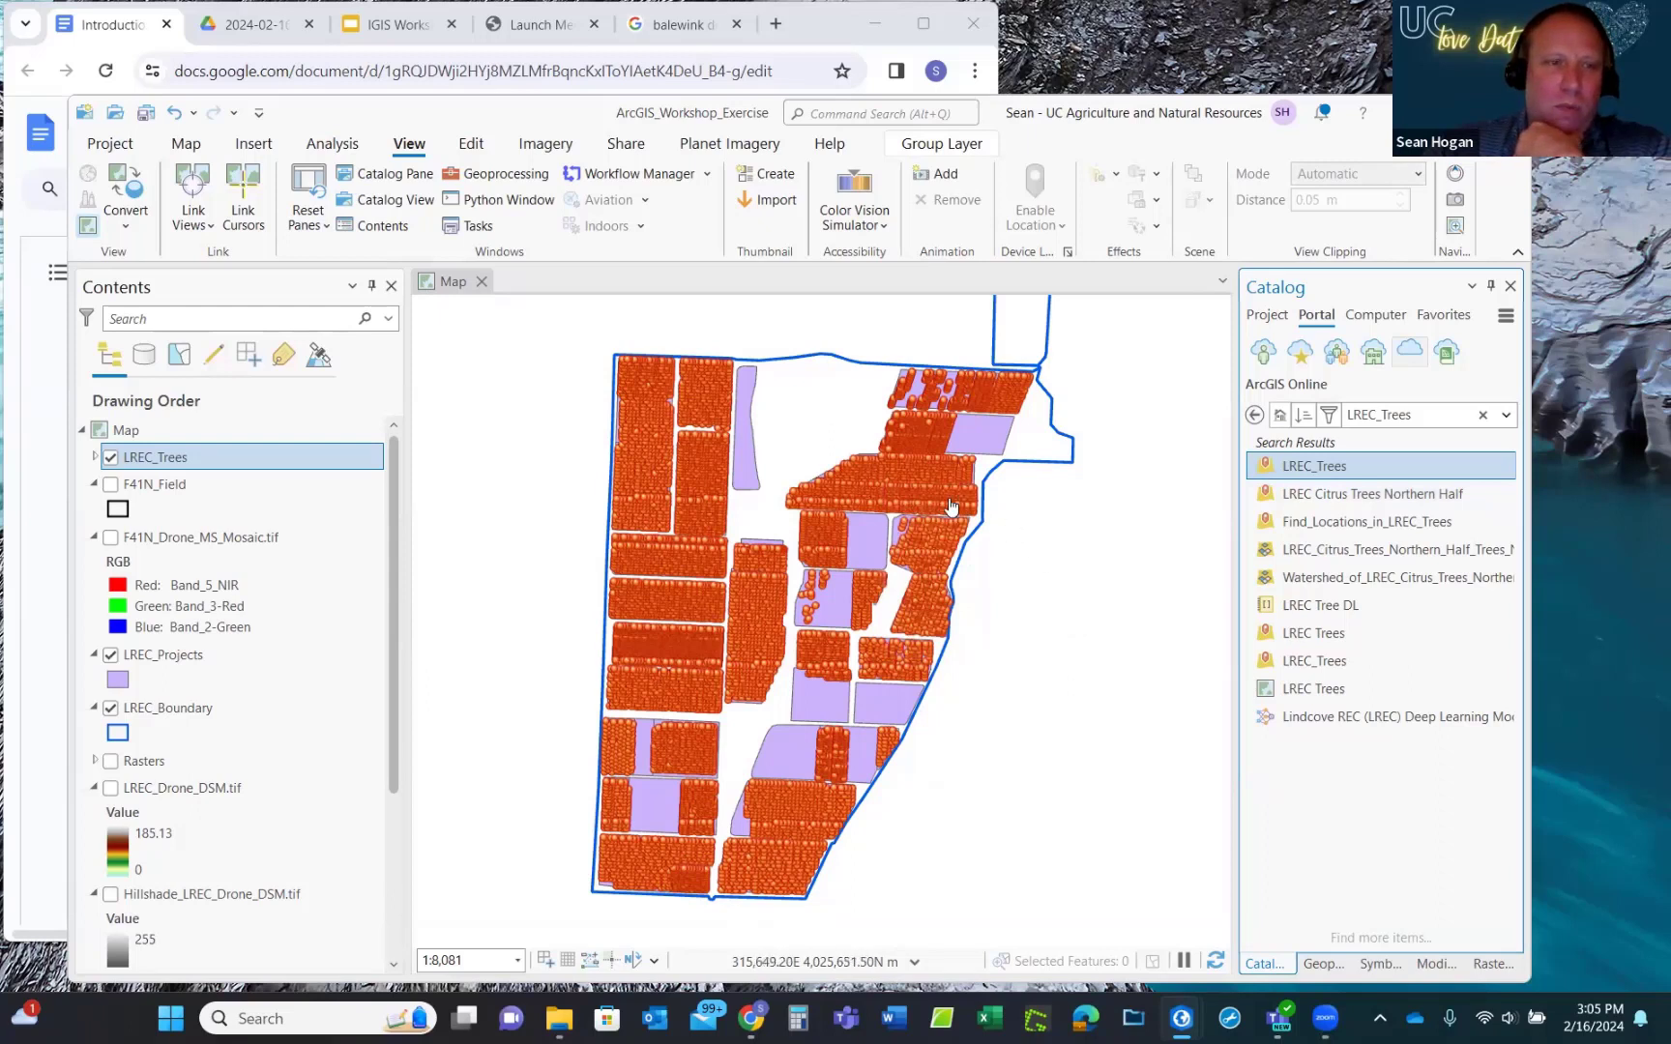
pyautogui.click(95, 457)
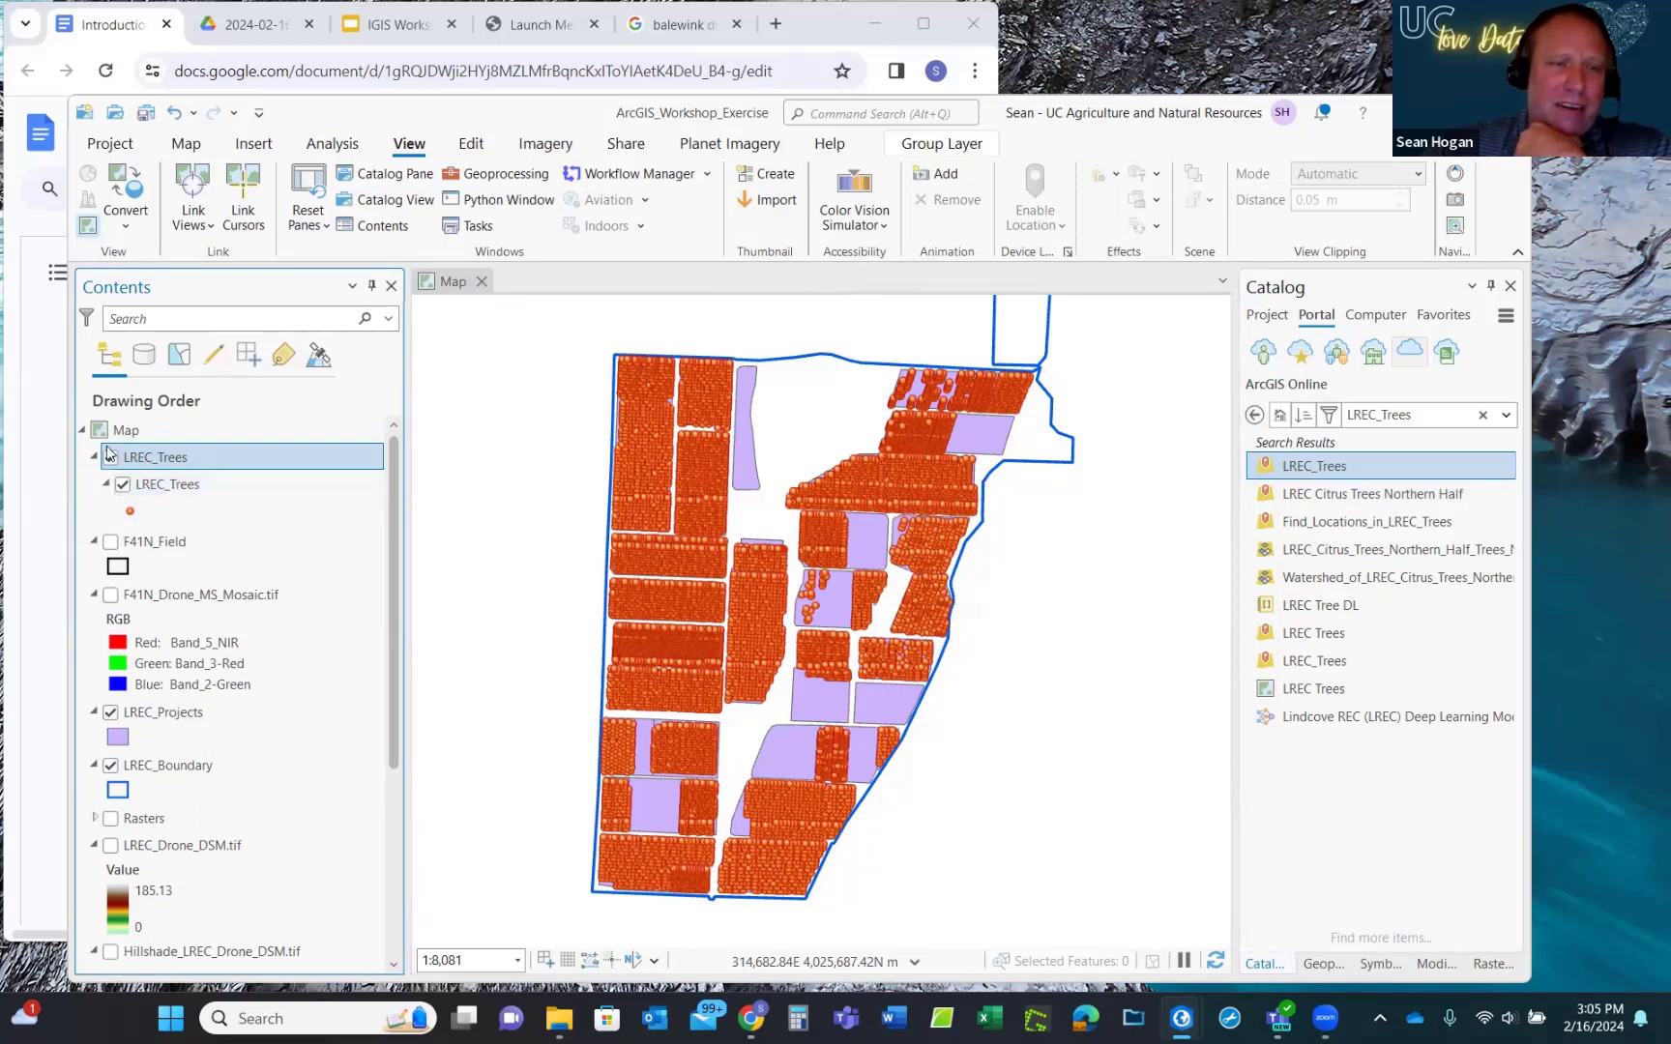
pyautogui.click(162, 487)
pyautogui.moveTo(140, 458); pyautogui.dragTo(143, 462)
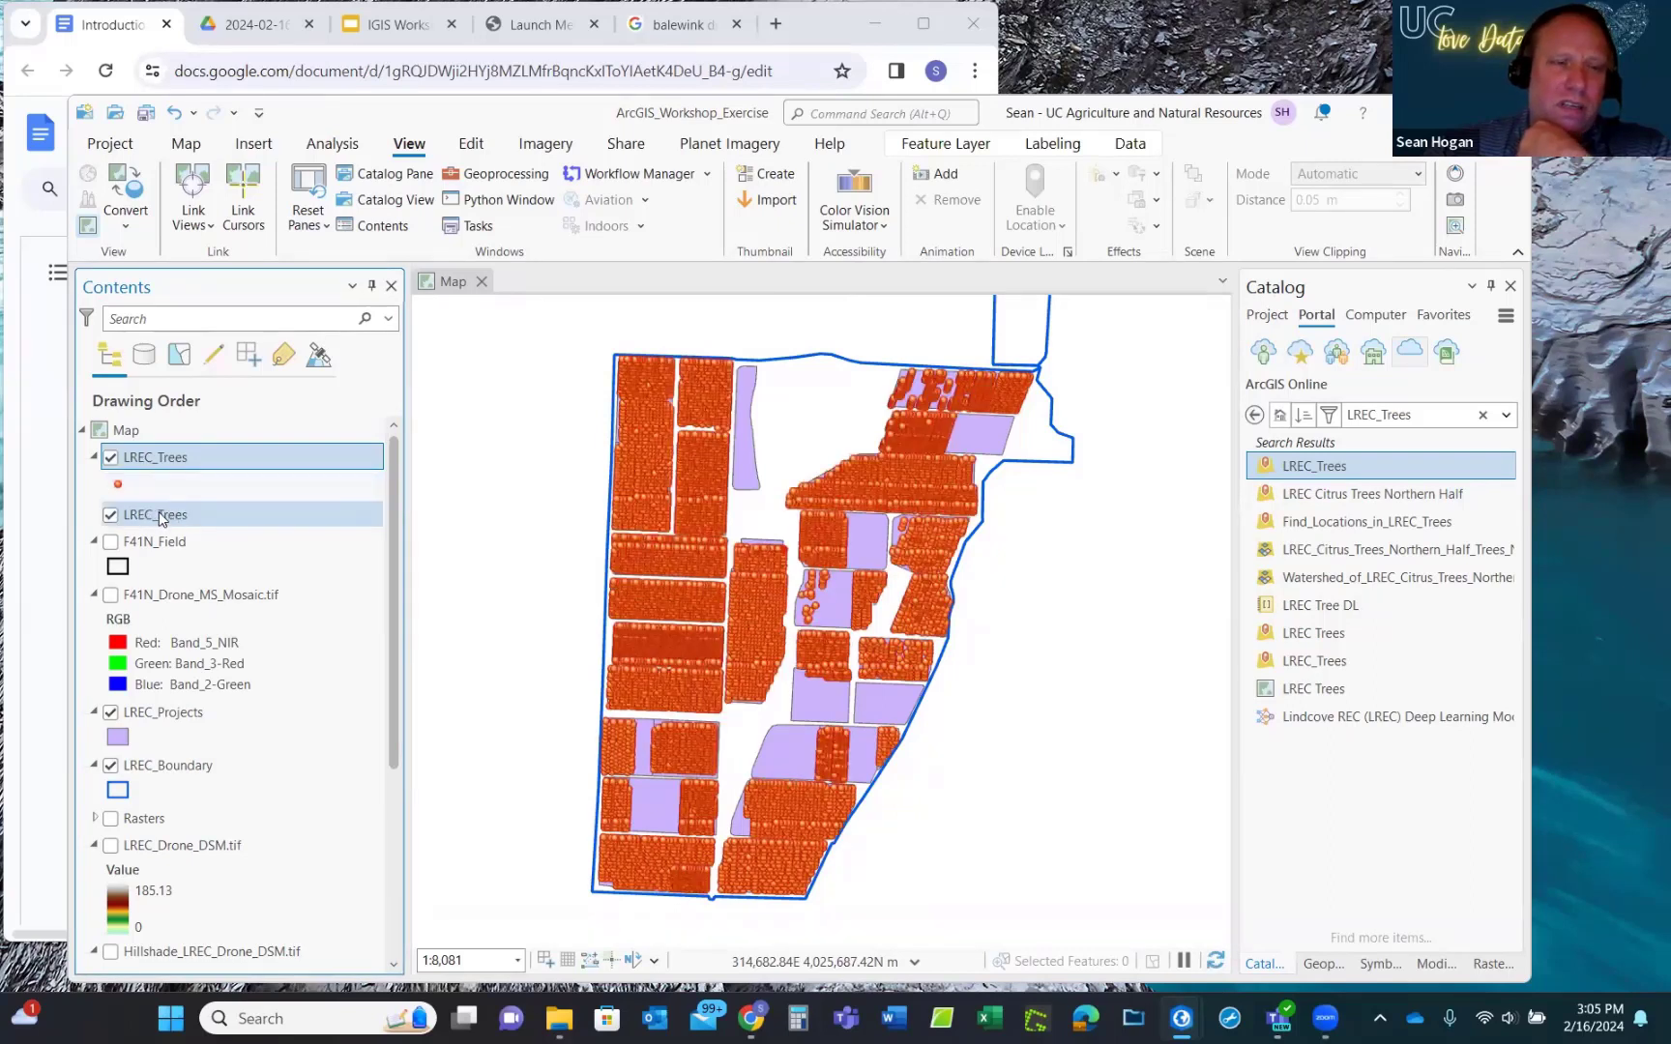
pyautogui.click(183, 495)
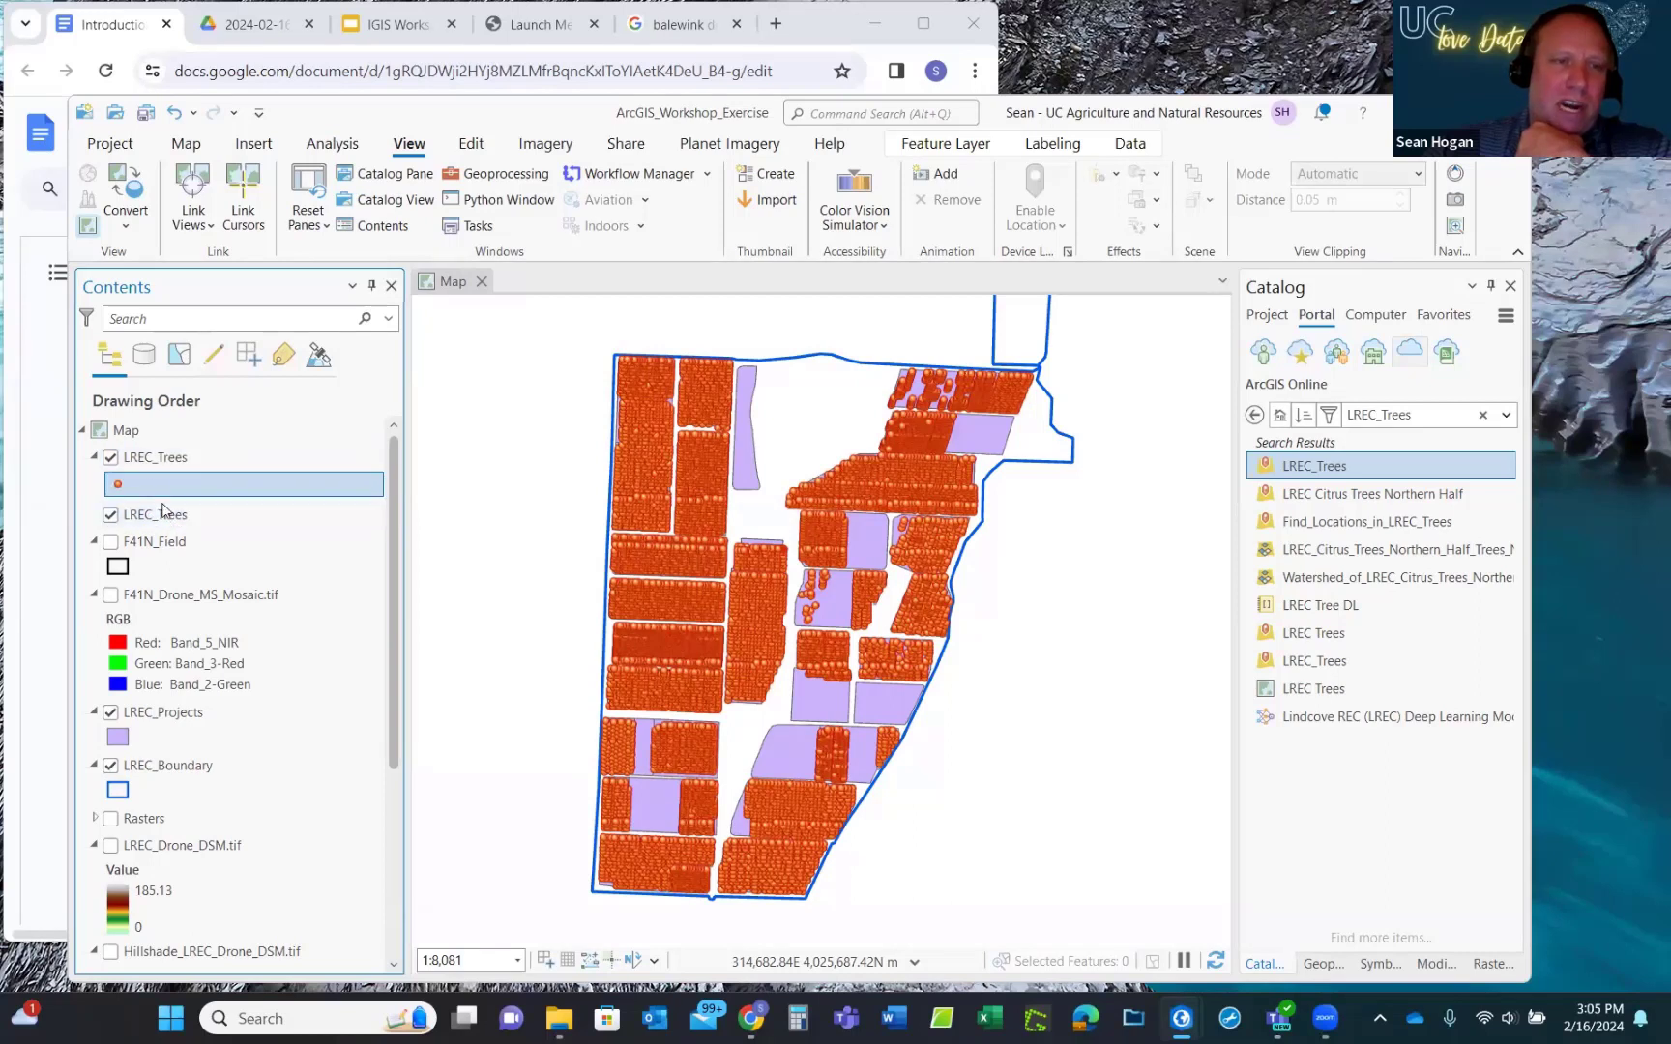
pyautogui.click(160, 523)
pyautogui.rightClick(159, 523)
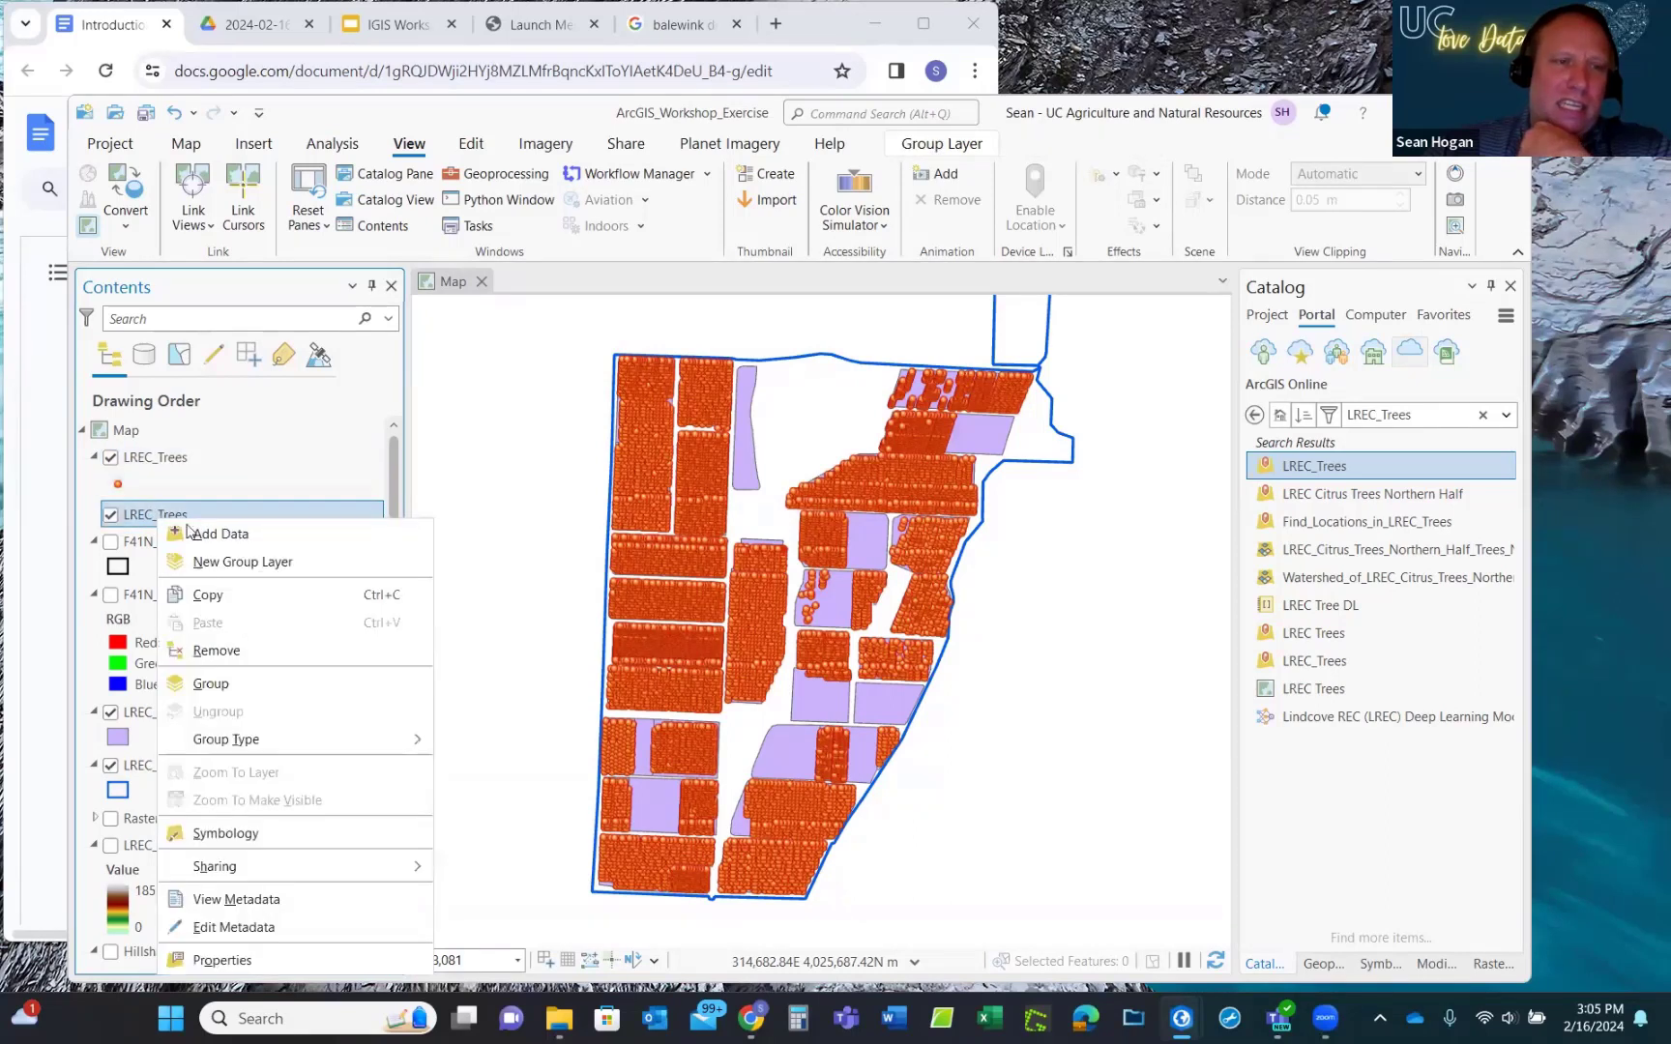
pyautogui.click(235, 648)
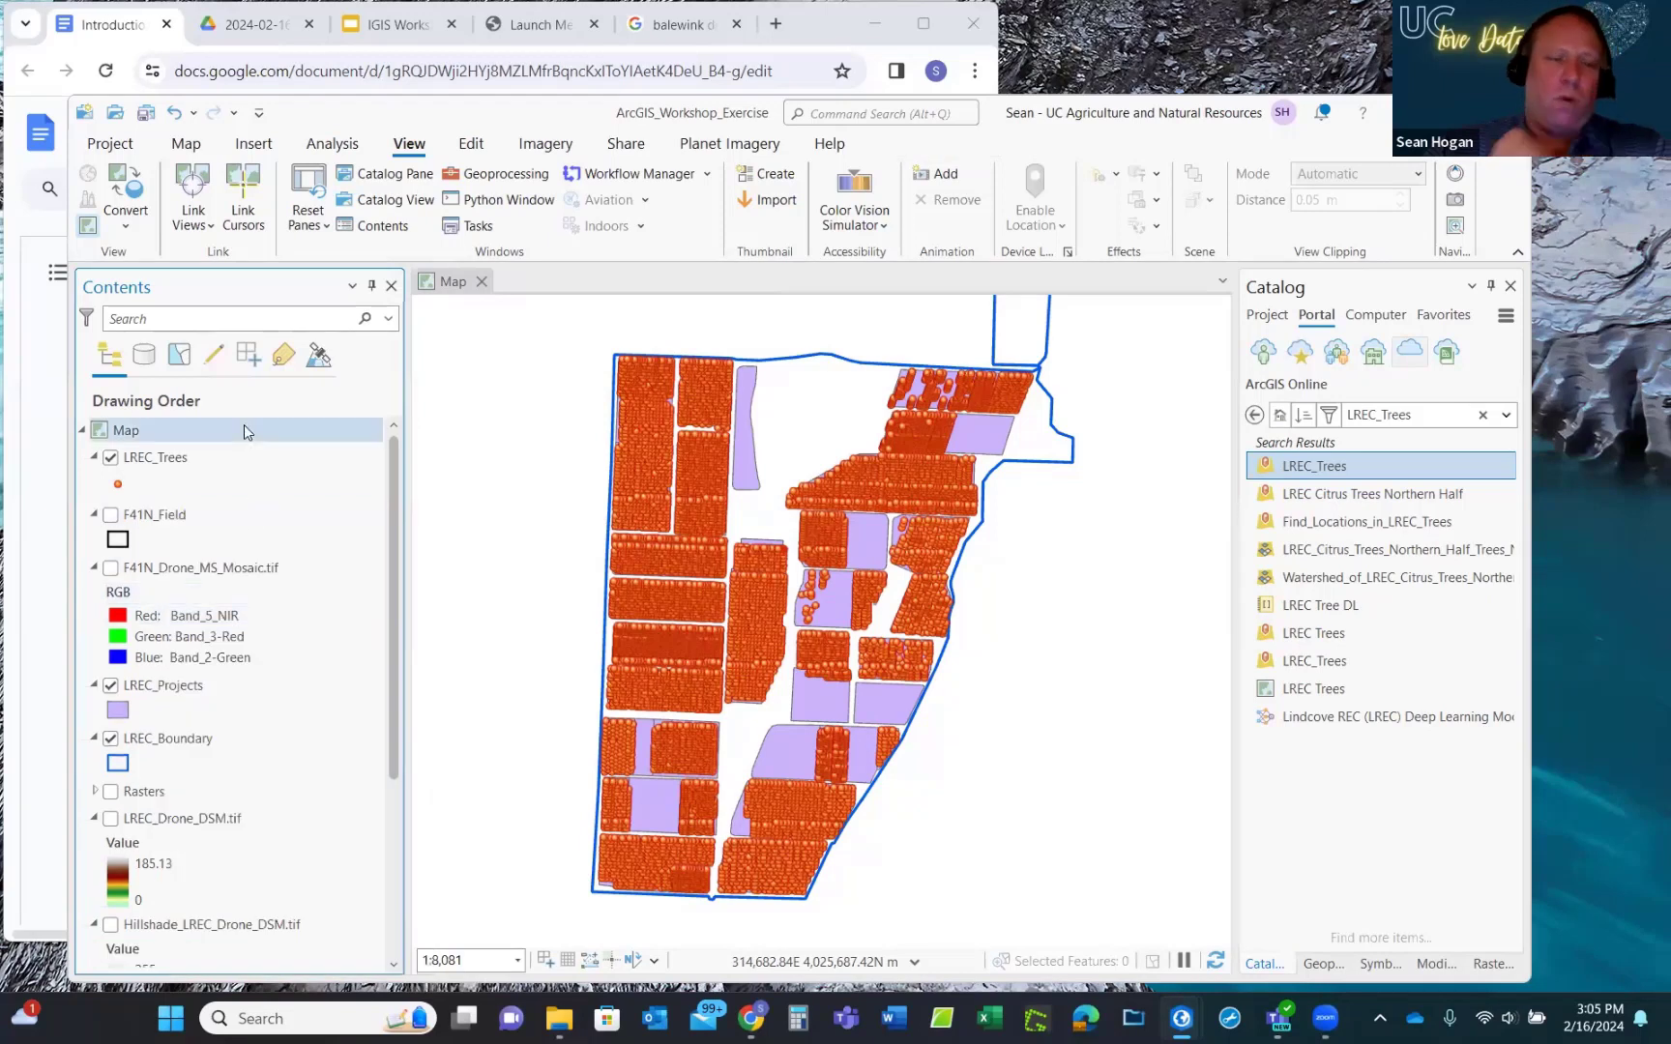
# Open the attribute table of the LREC_Trees point layer and examine its fields, such as FID_L0LREC and Row.
pyautogui.click(164, 460)
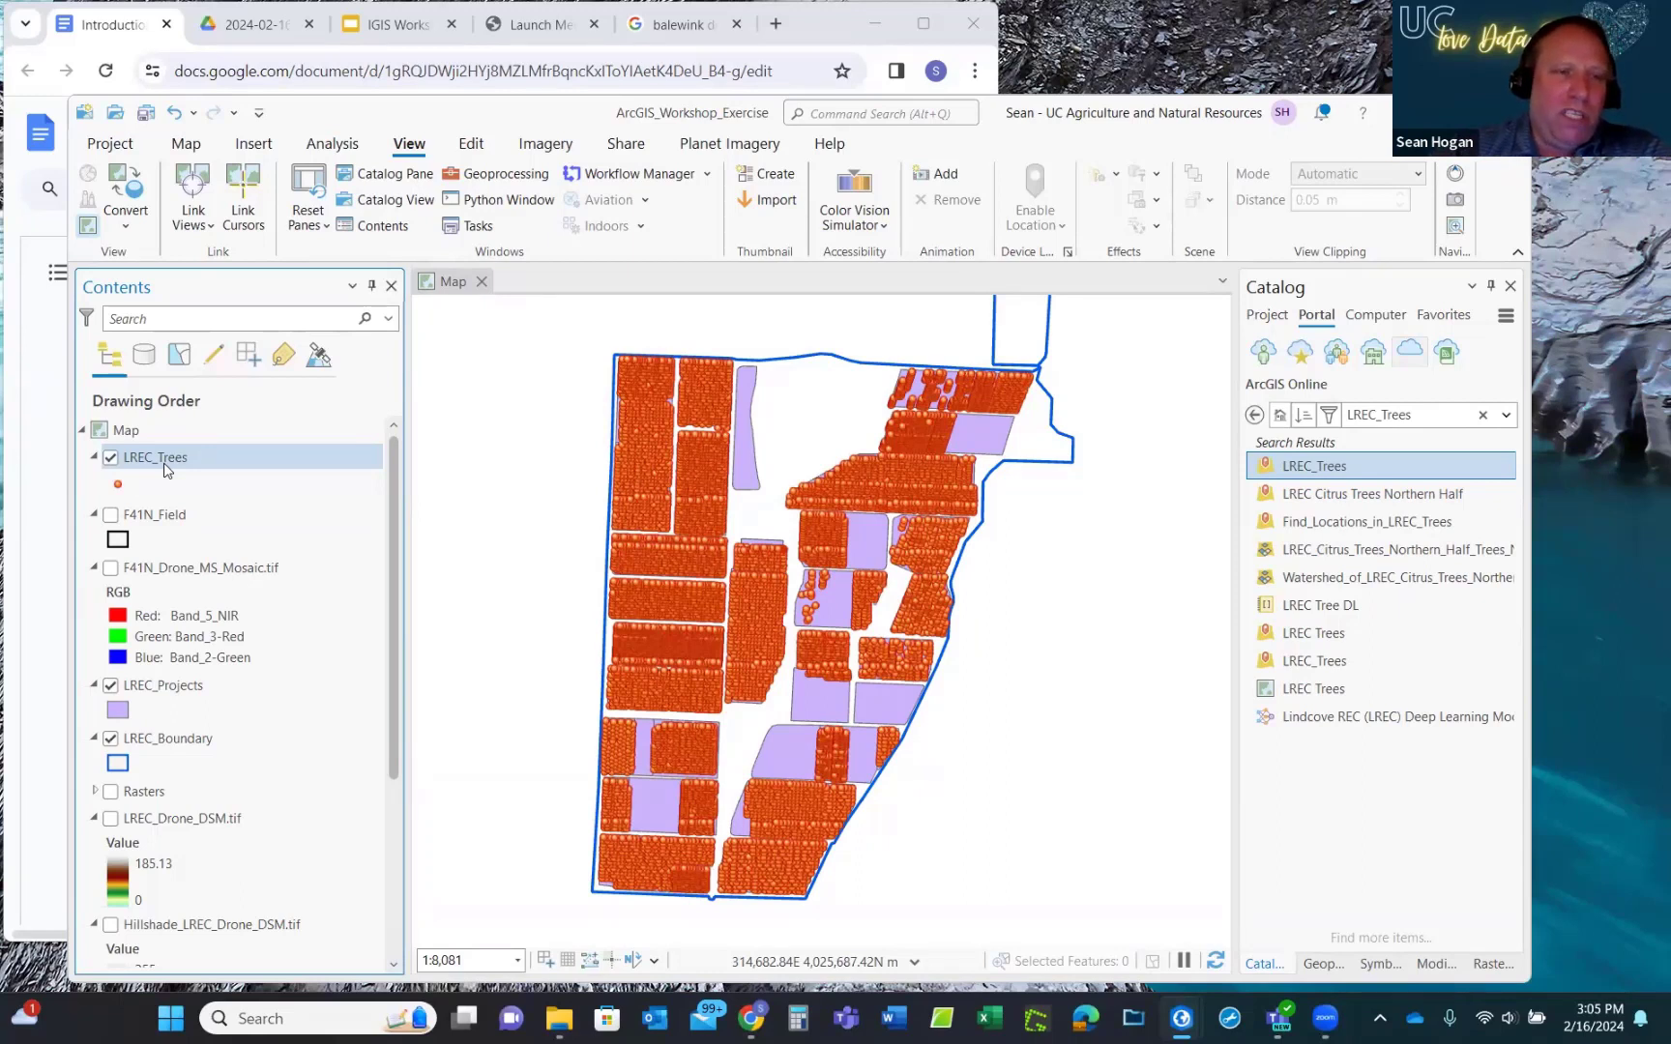
pyautogui.click(154, 468)
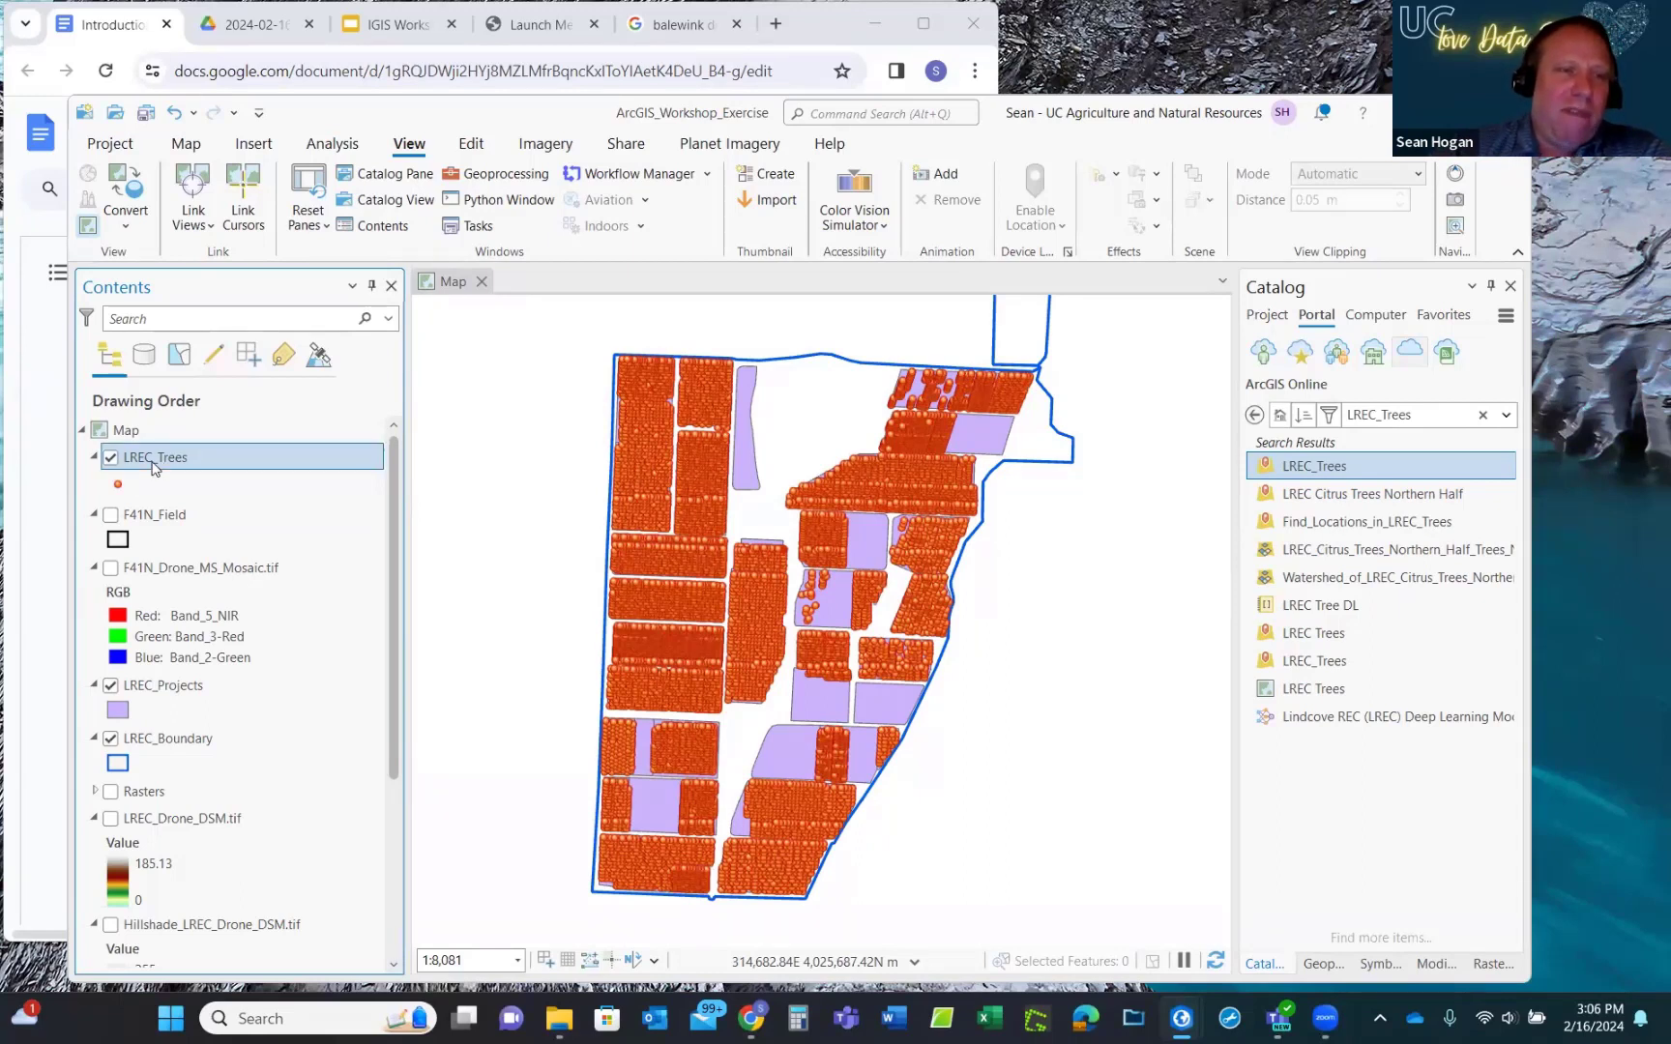
pyautogui.rightClick(155, 468)
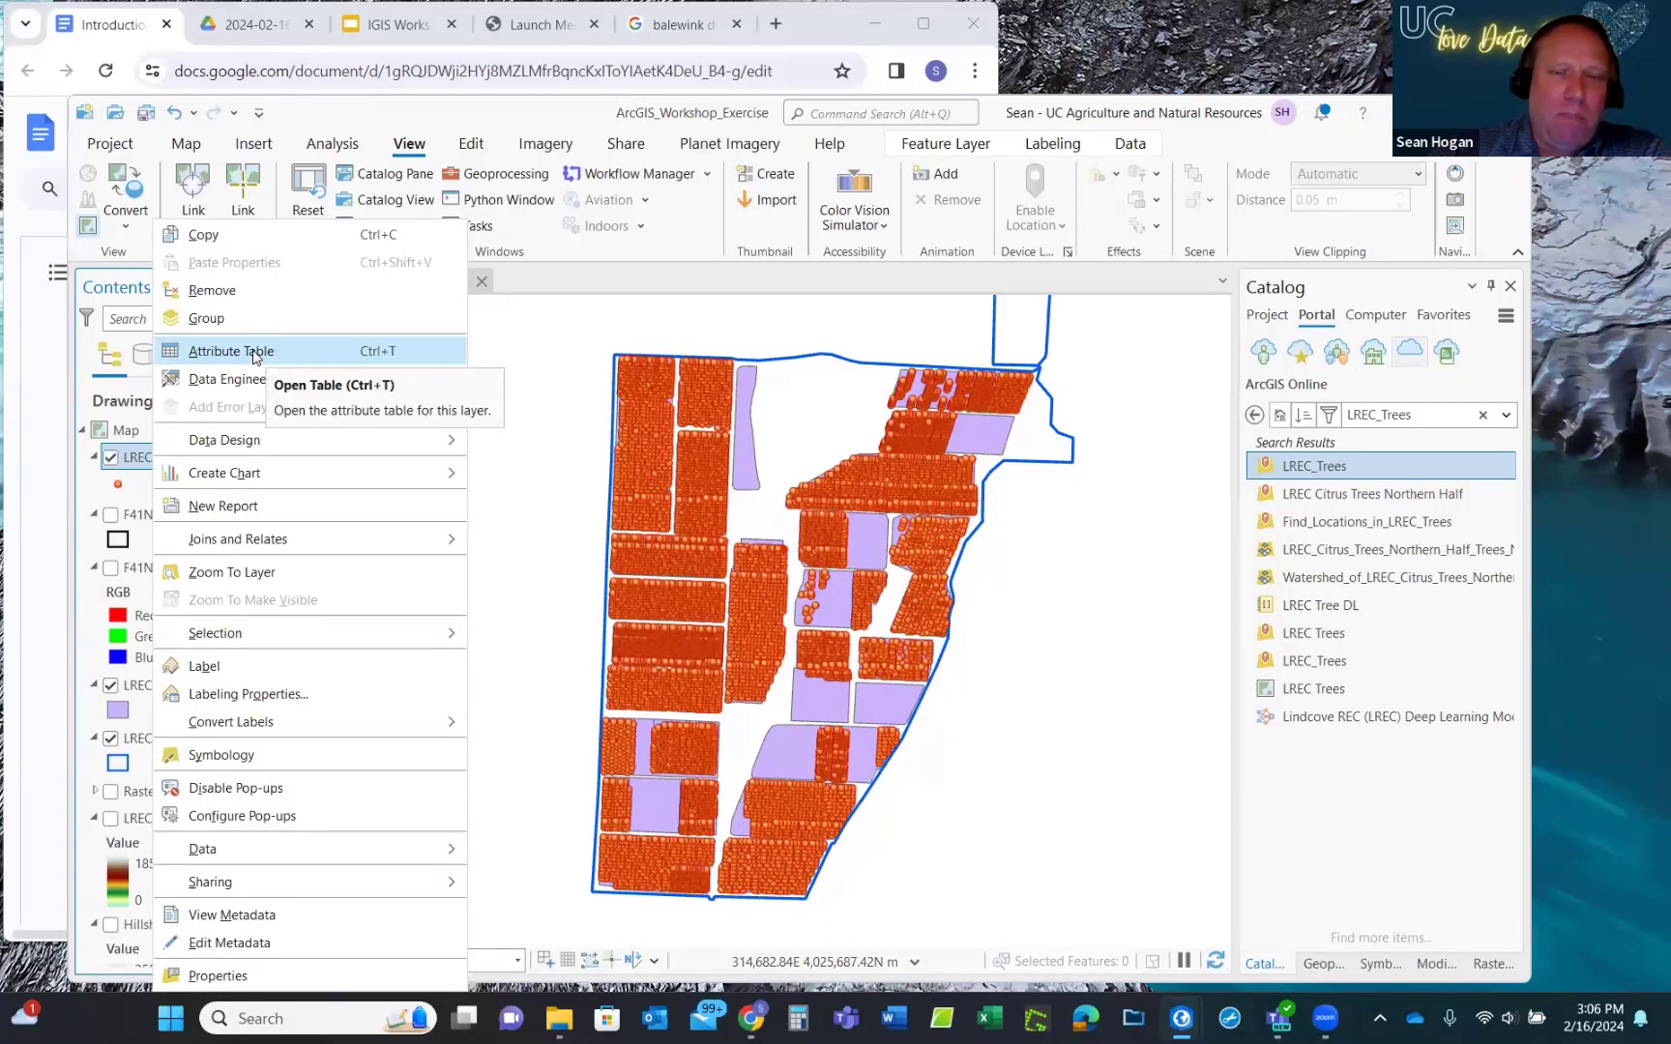
pyautogui.click(254, 358)
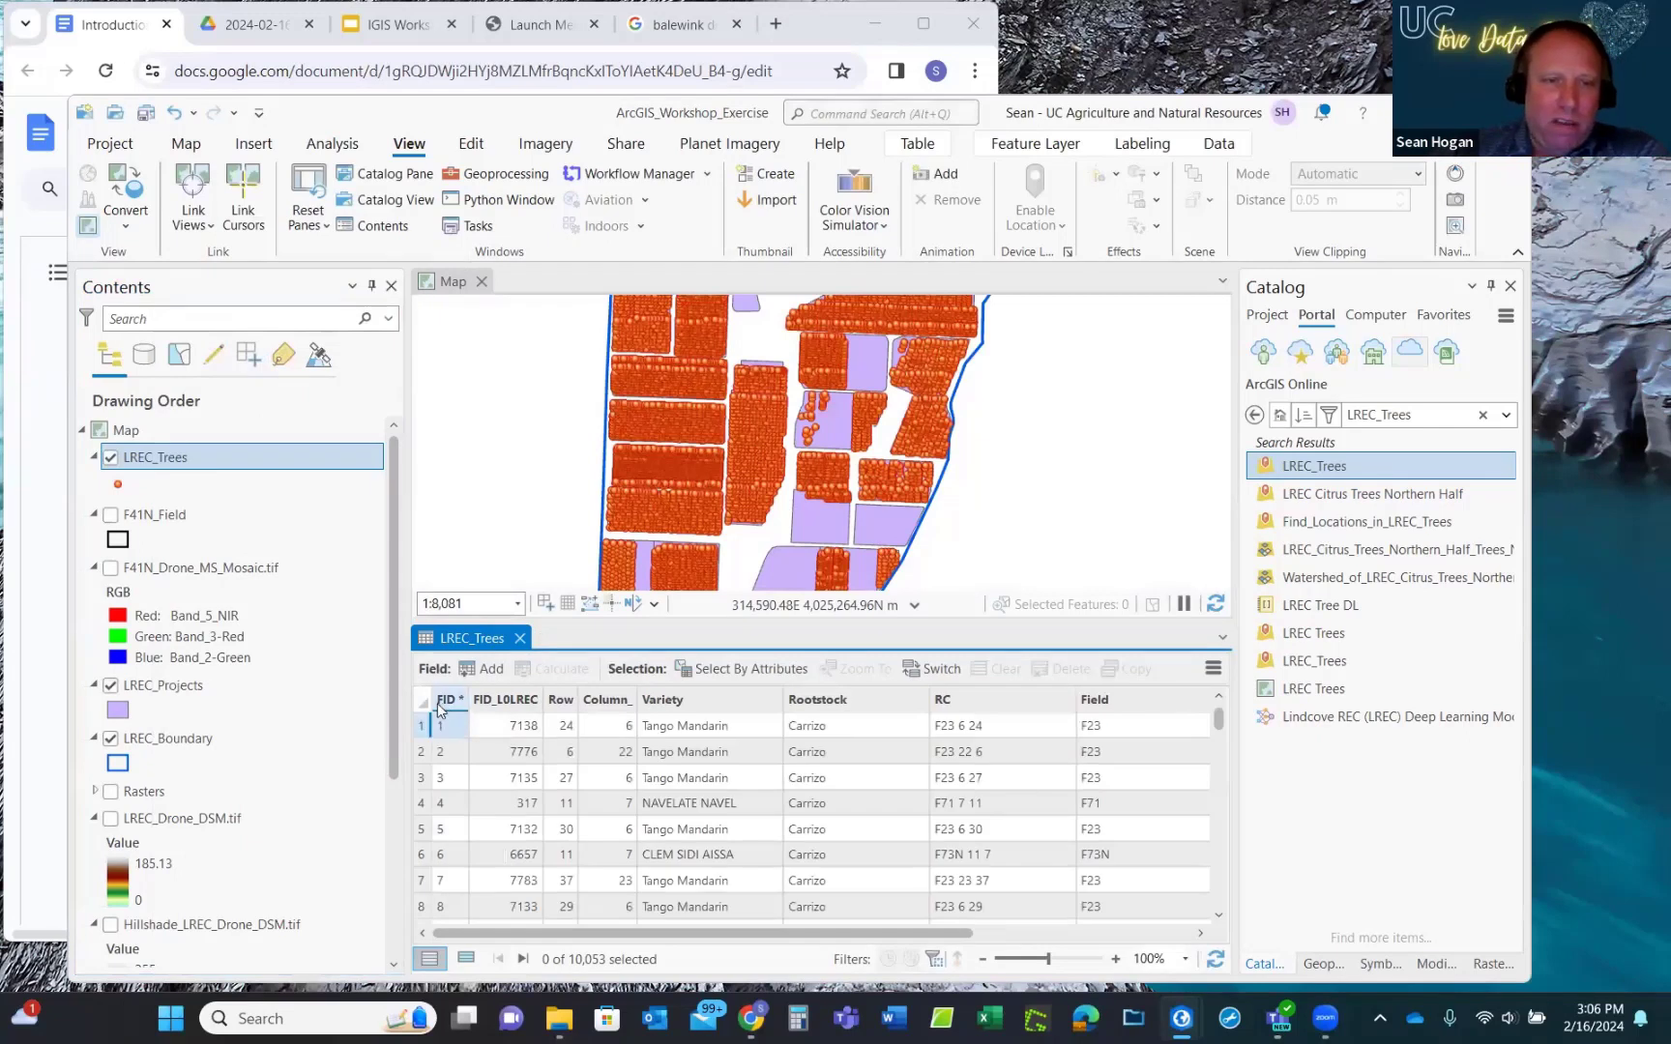
pyautogui.moveTo(450, 711)
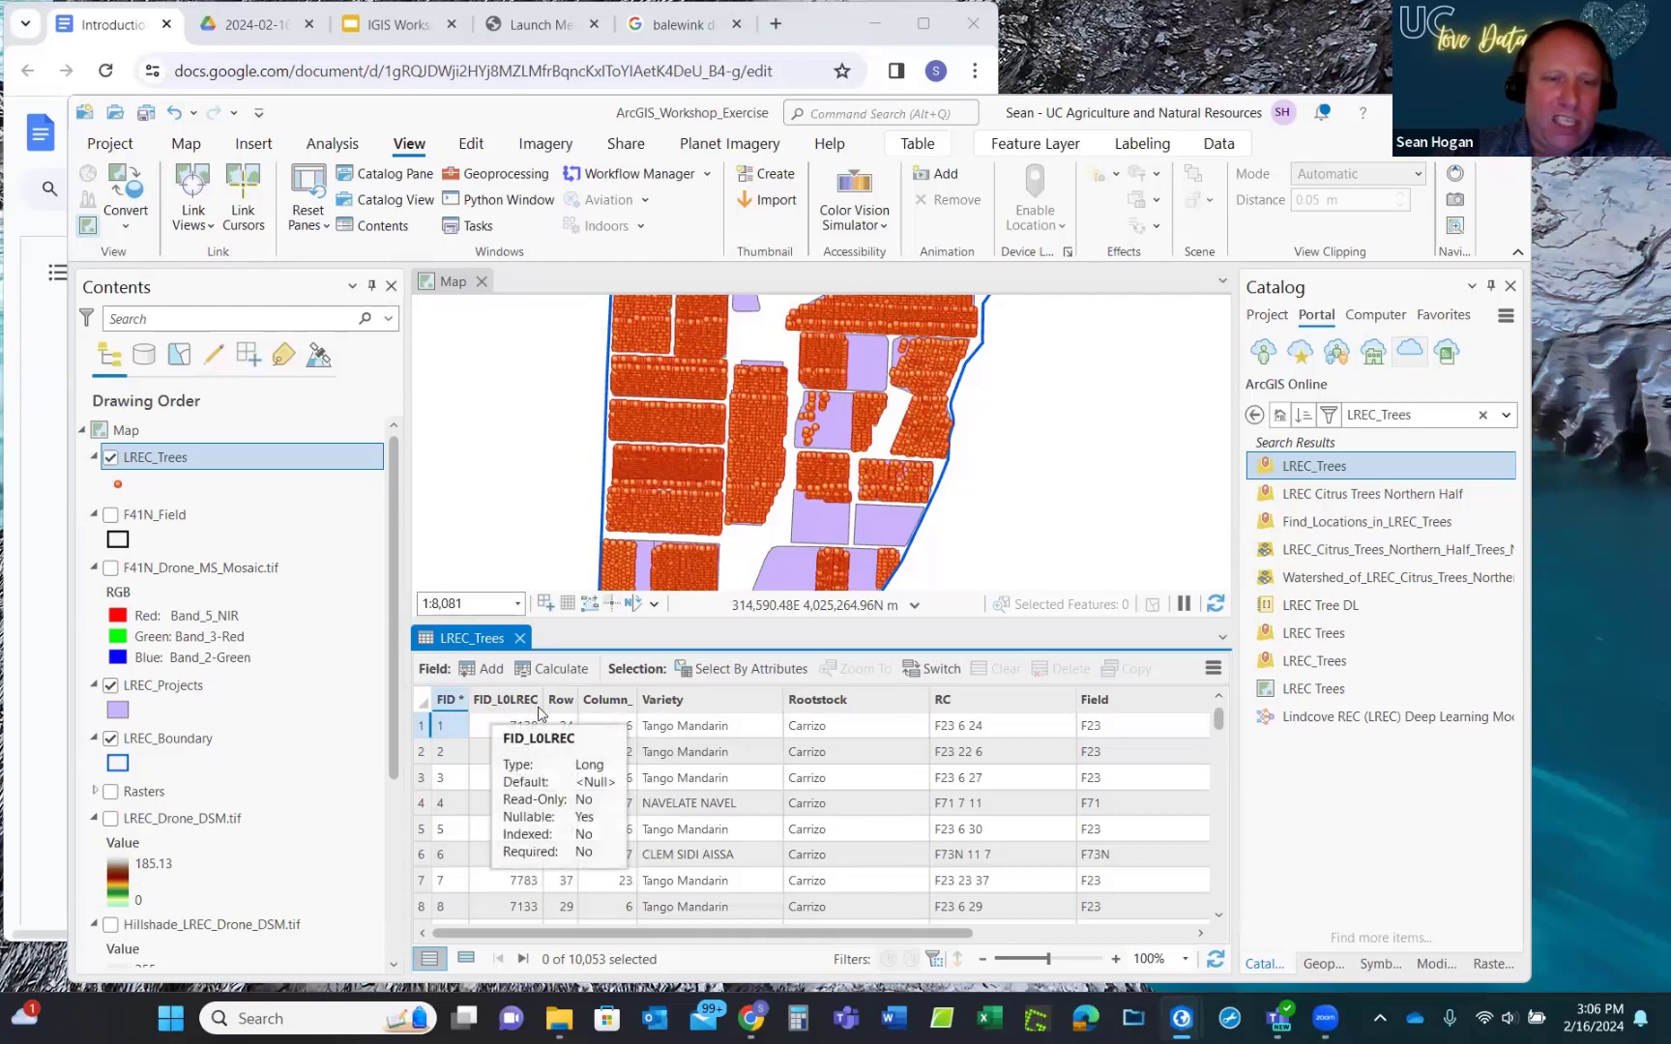
pyautogui.moveTo(561, 717)
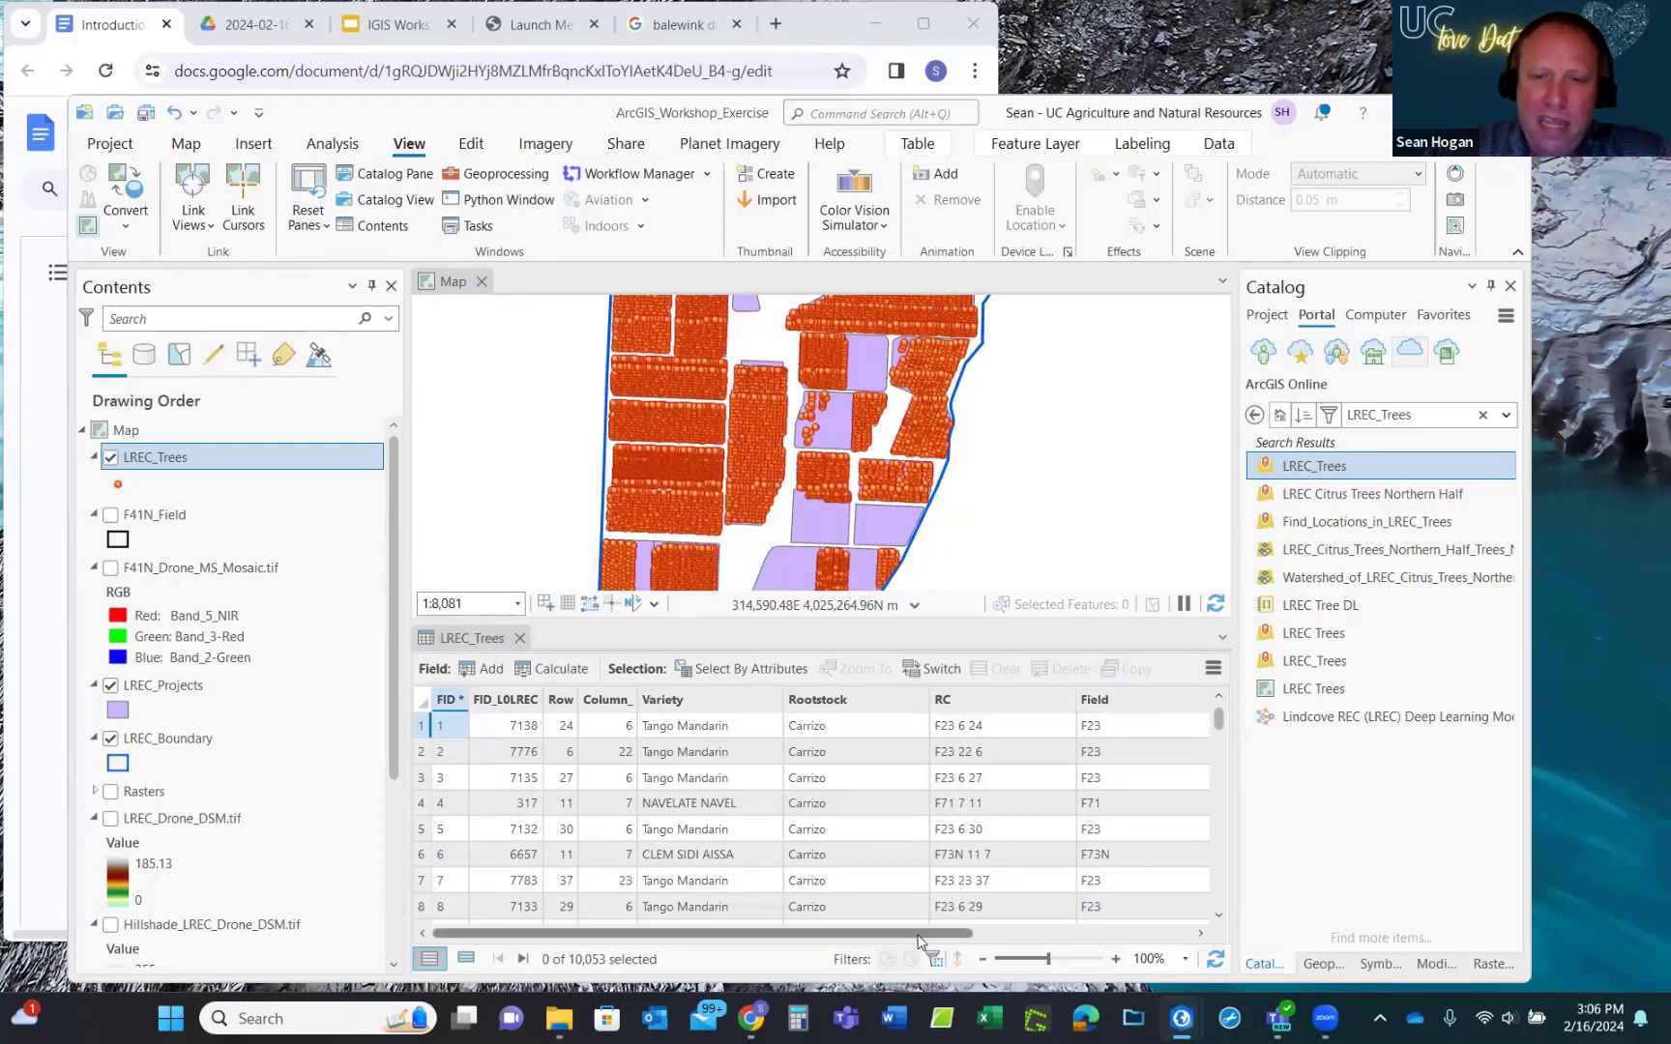
pyautogui.moveTo(921, 936)
pyautogui.mouseDown()
pyautogui.moveTo(1128, 936)
pyautogui.moveTo(909, 938)
pyautogui.mouseUp()
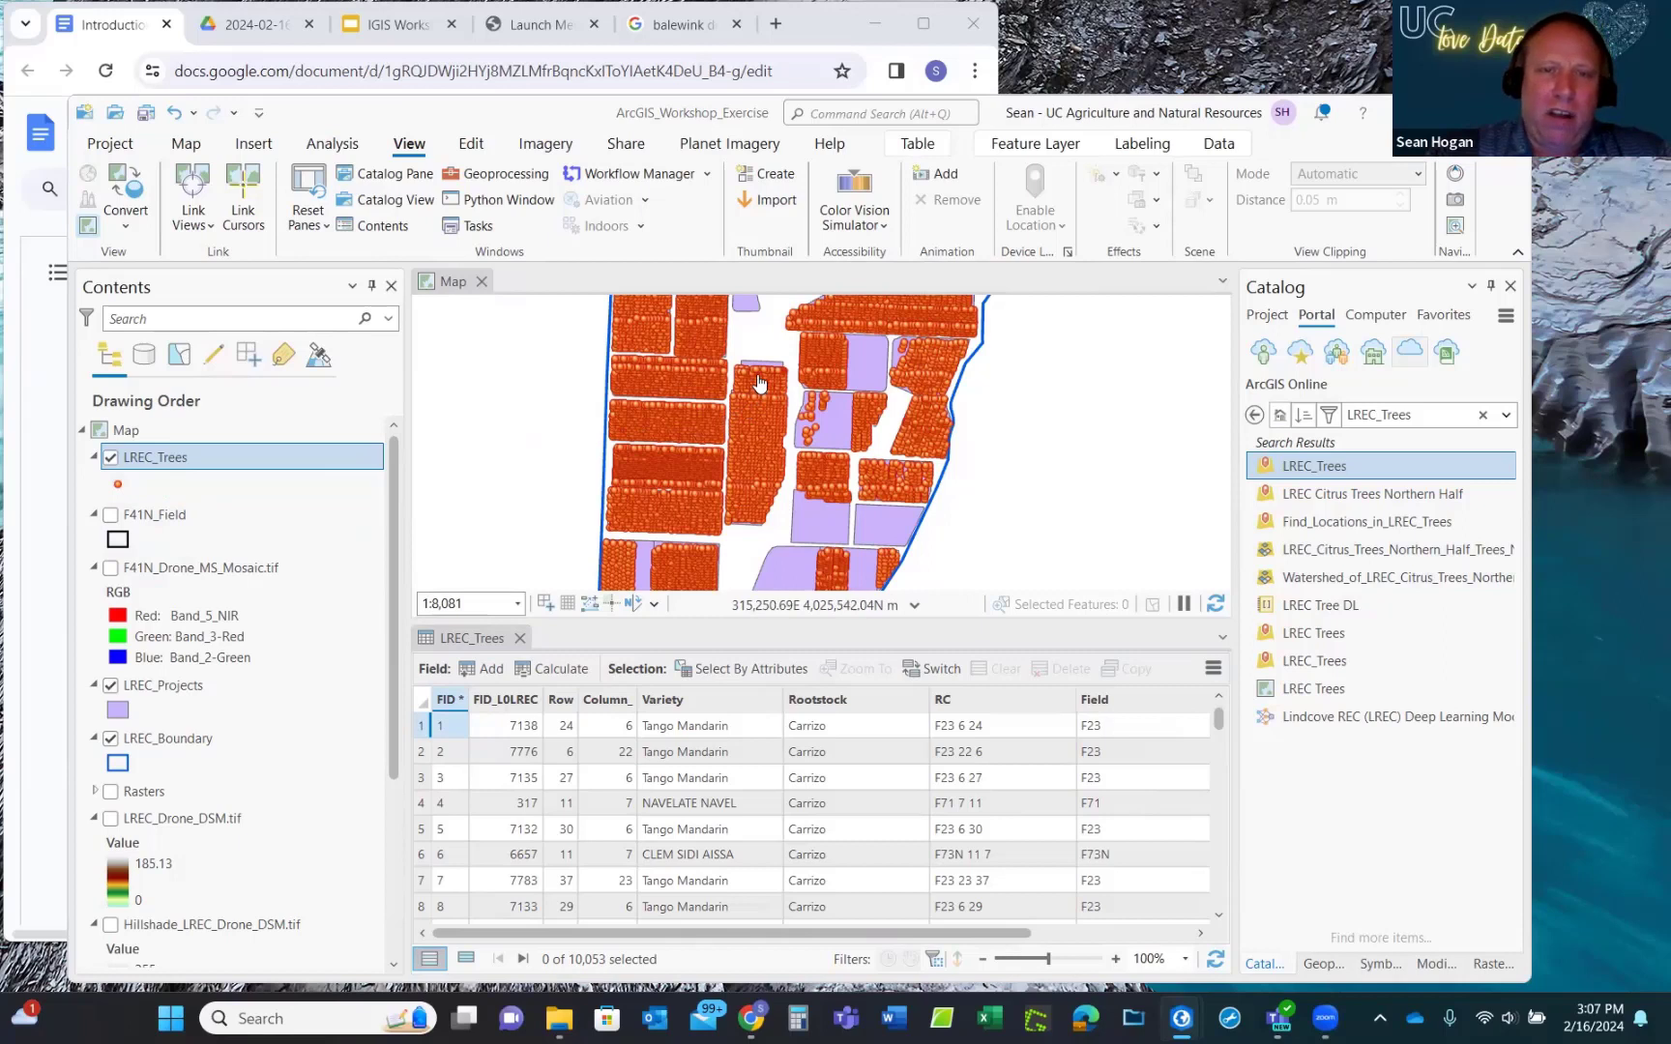
# Inspect the attributes of a tree in the small F41N block through its map pop-up.
pyautogui.click(186, 144)
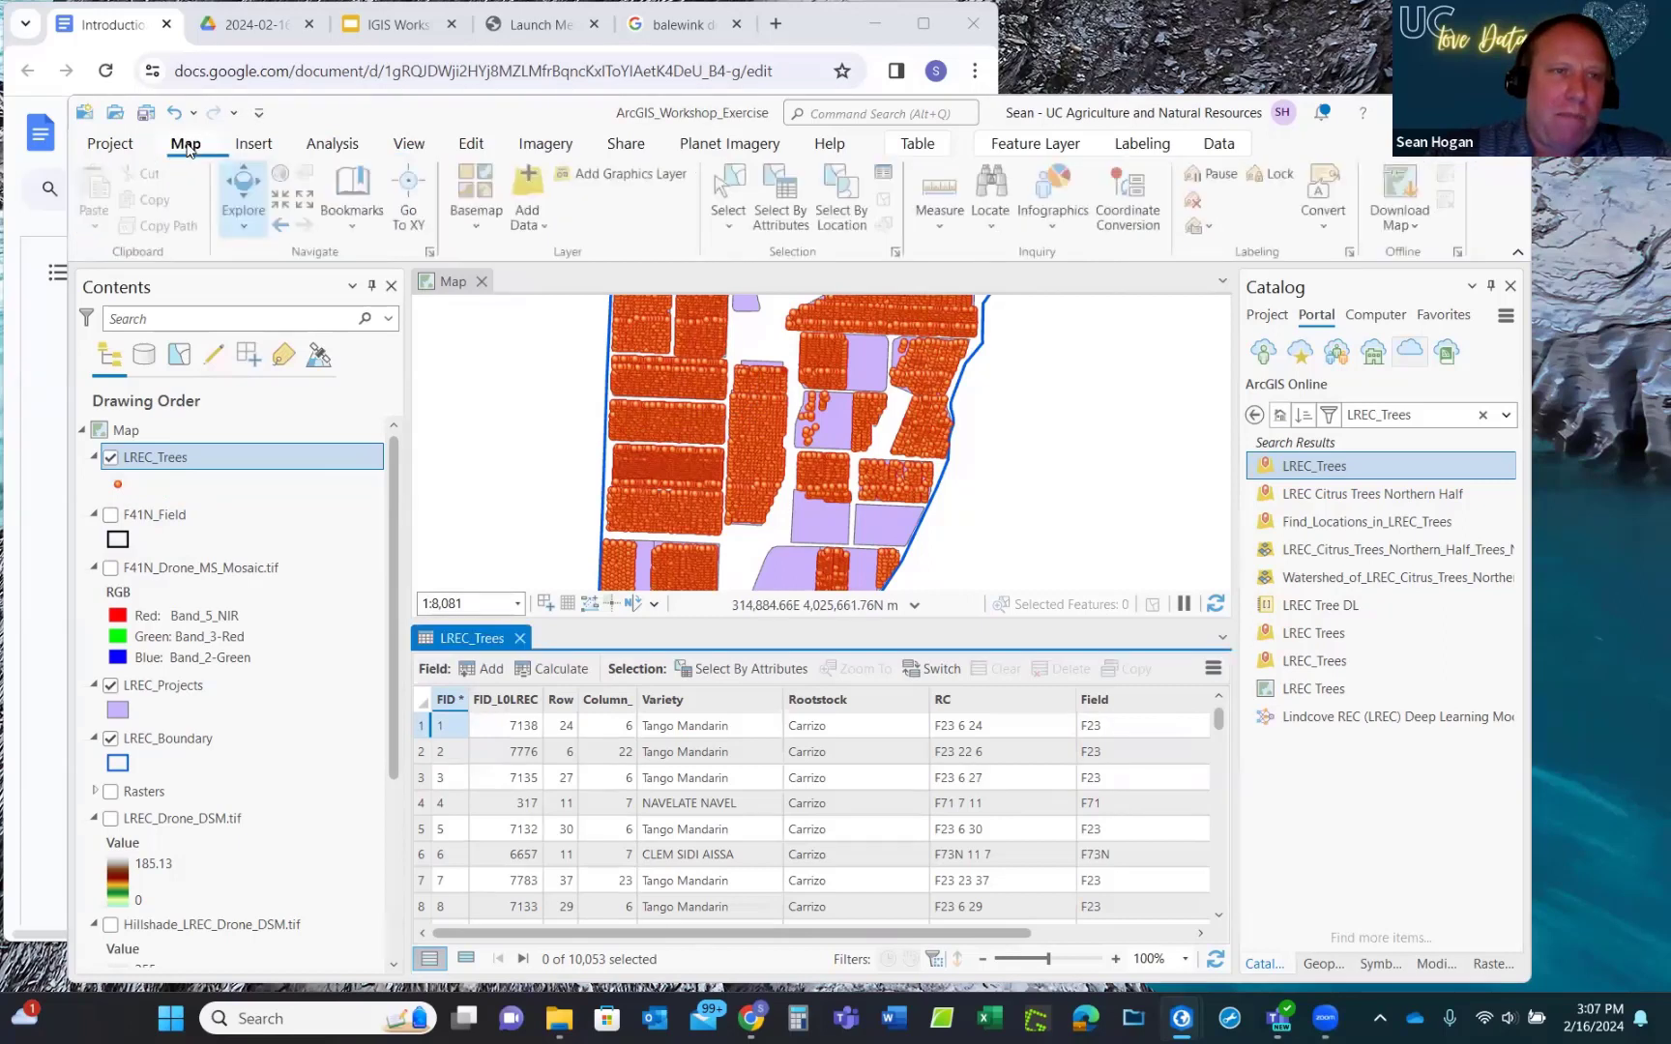
pyautogui.click(754, 379)
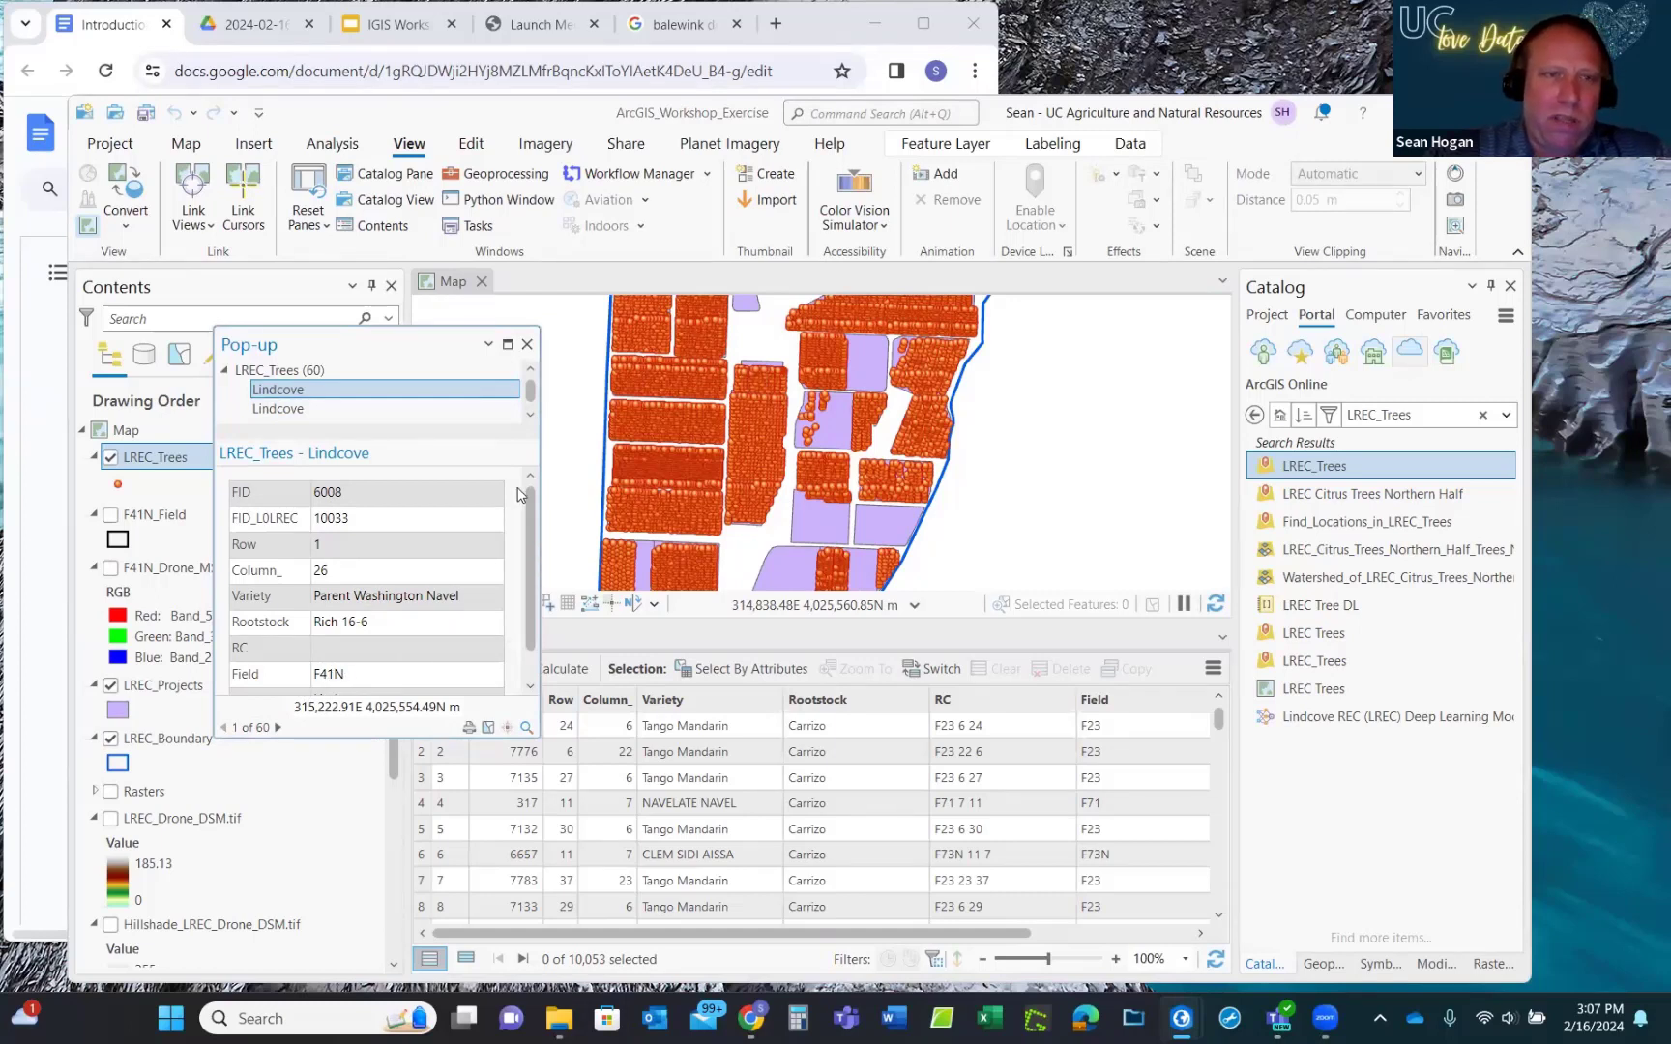
pyautogui.click(527, 345)
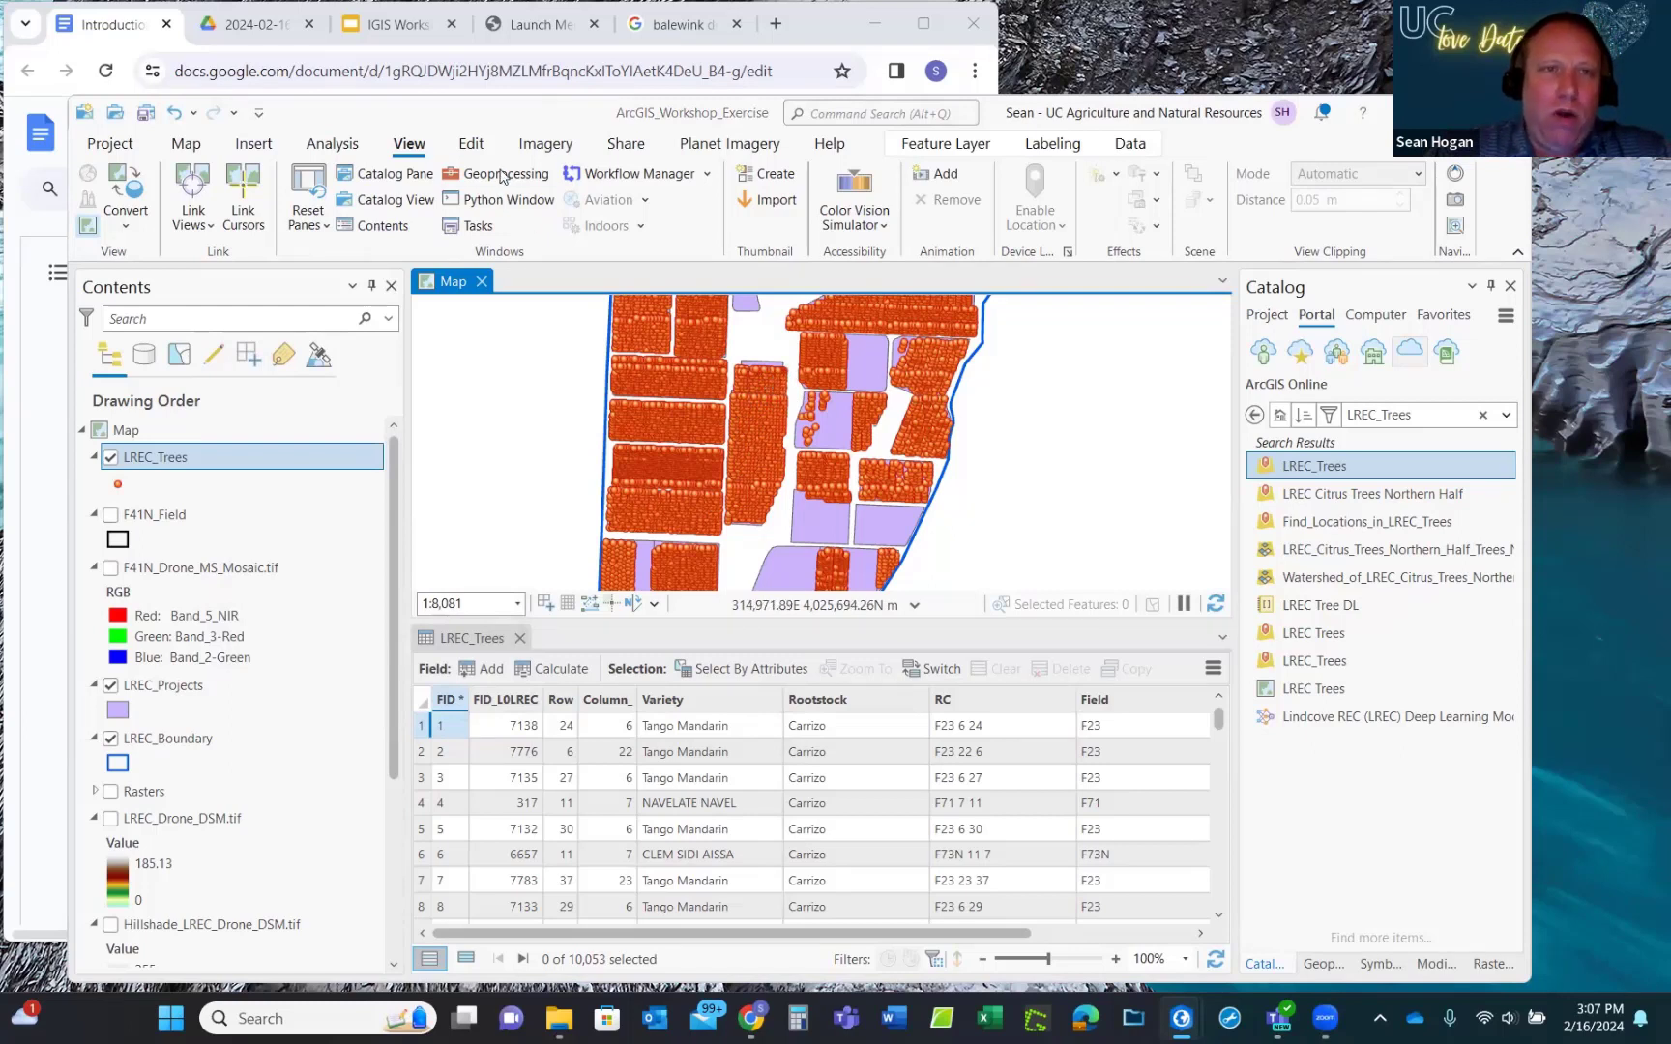
# Select the trees of the F41N block by rectangle, replace that with a group in the neighbouring block, and clear the selection.
pyautogui.click(184, 145)
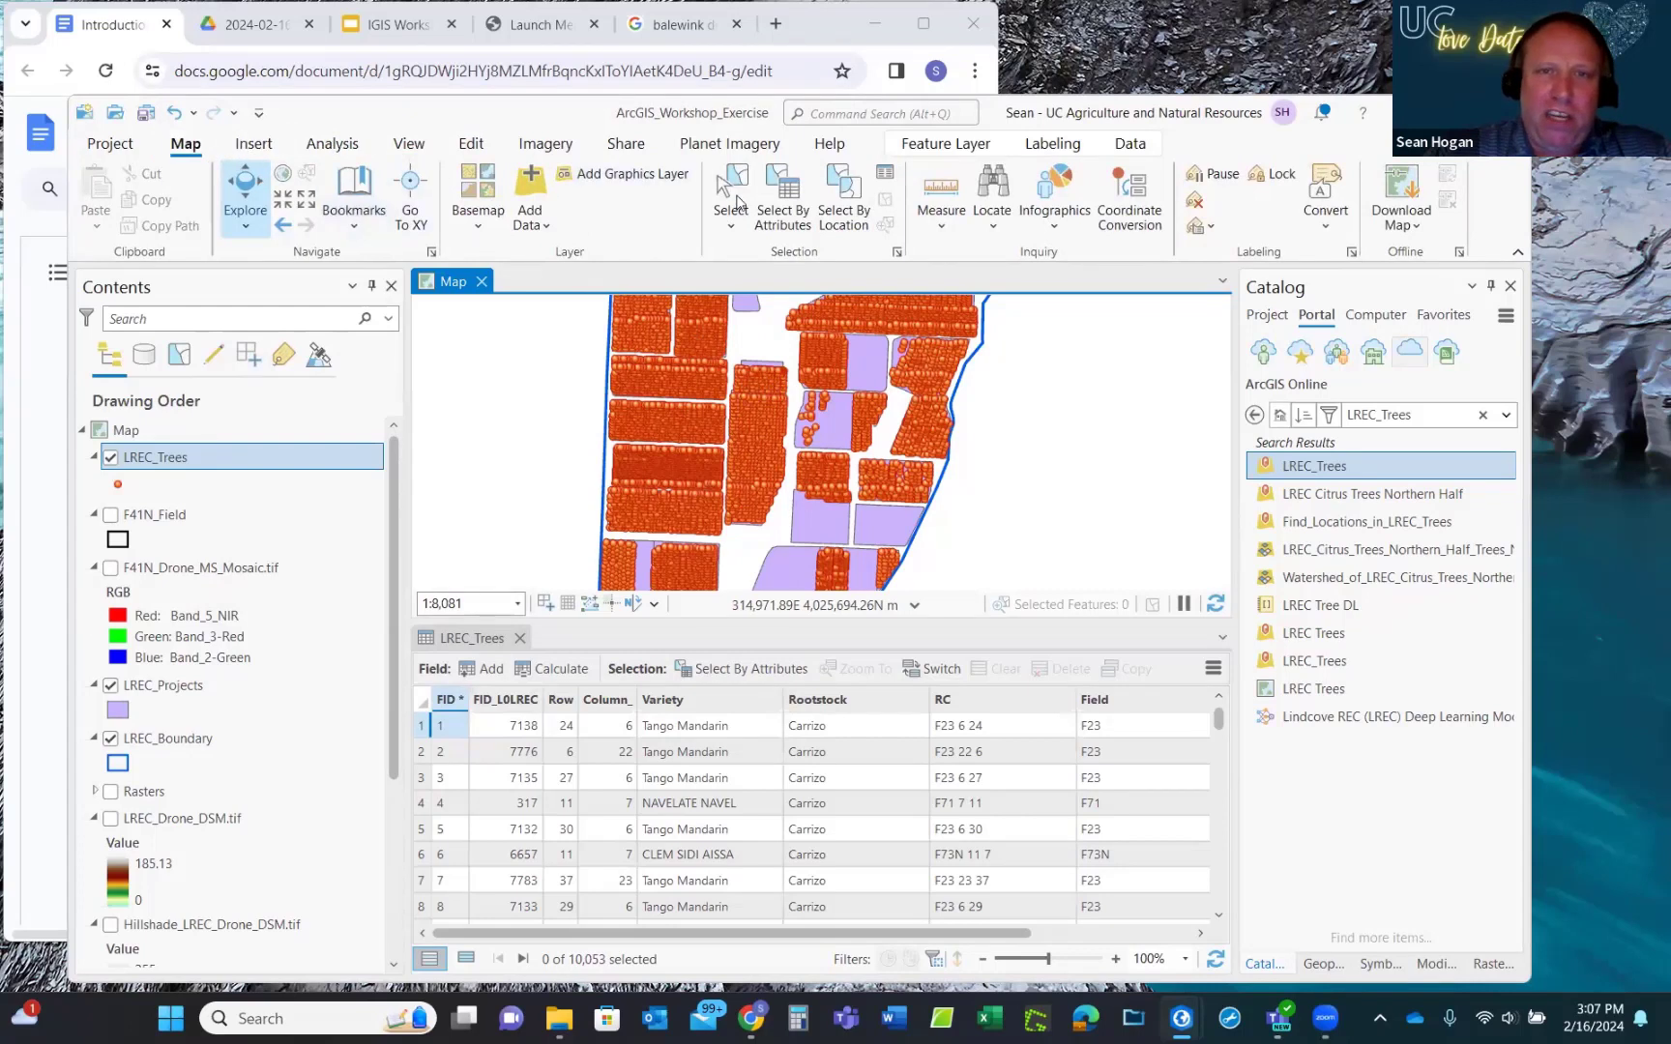
pyautogui.click(731, 189)
pyautogui.moveTo(736, 357); pyautogui.dragTo(776, 381)
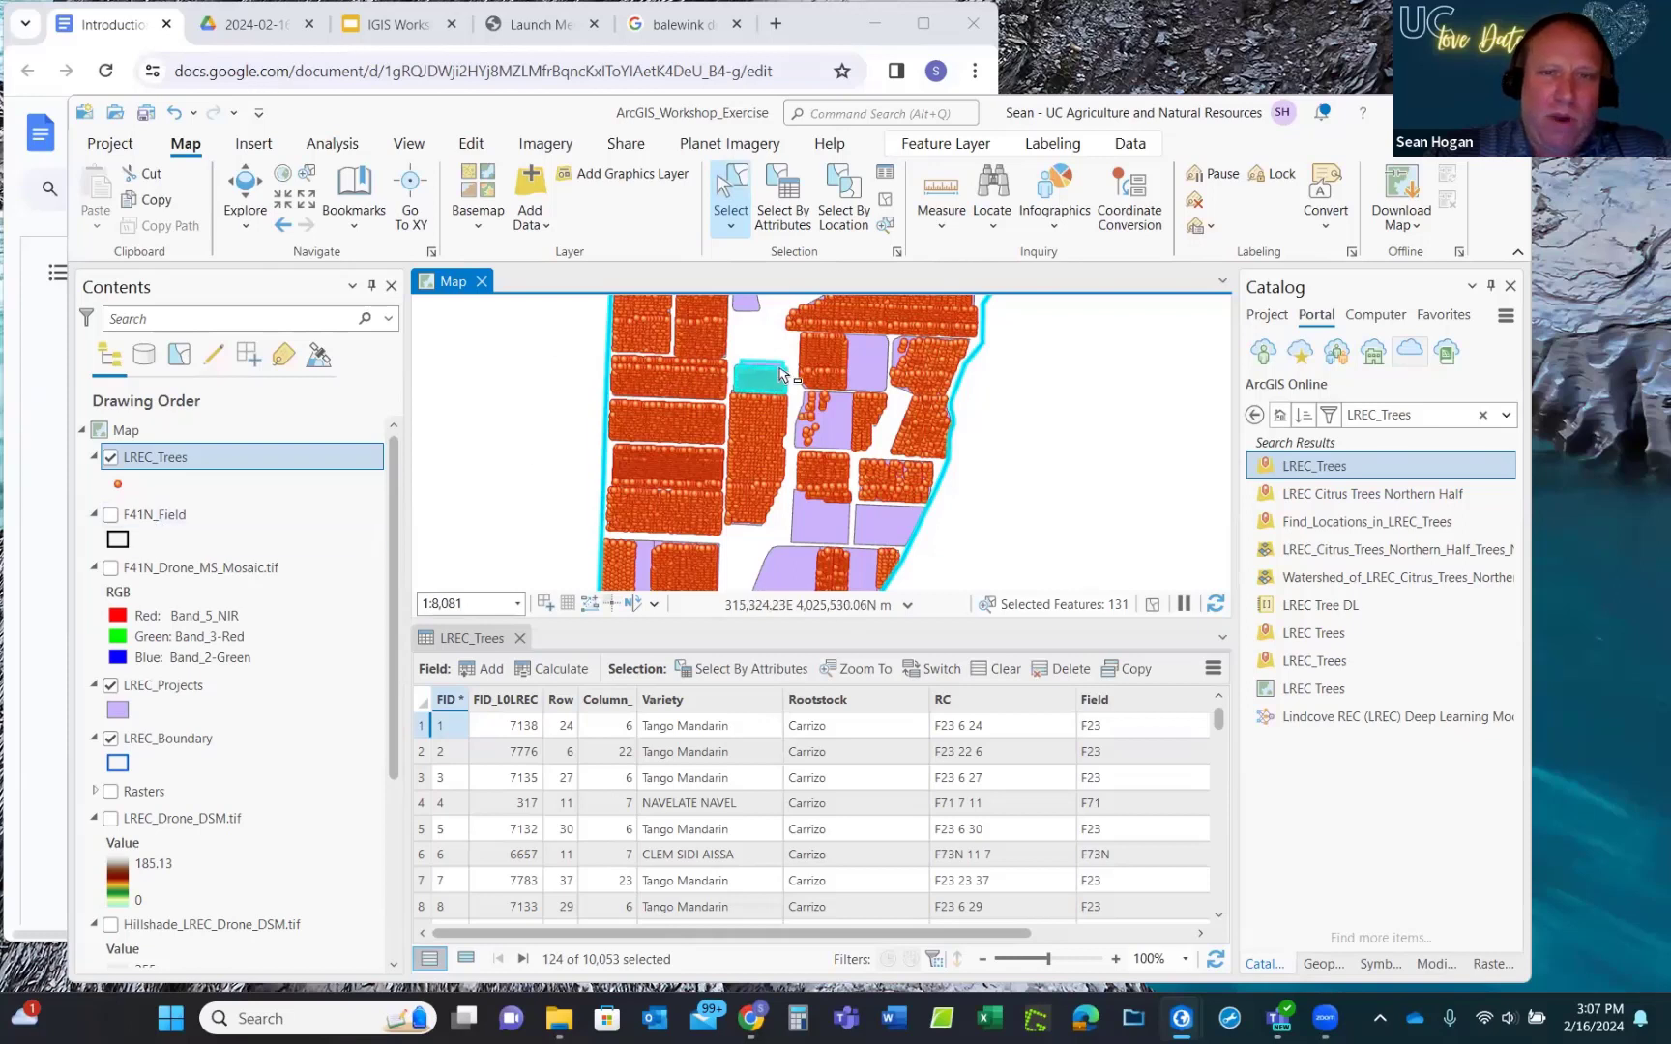
pyautogui.scroll(5, 773, 372)
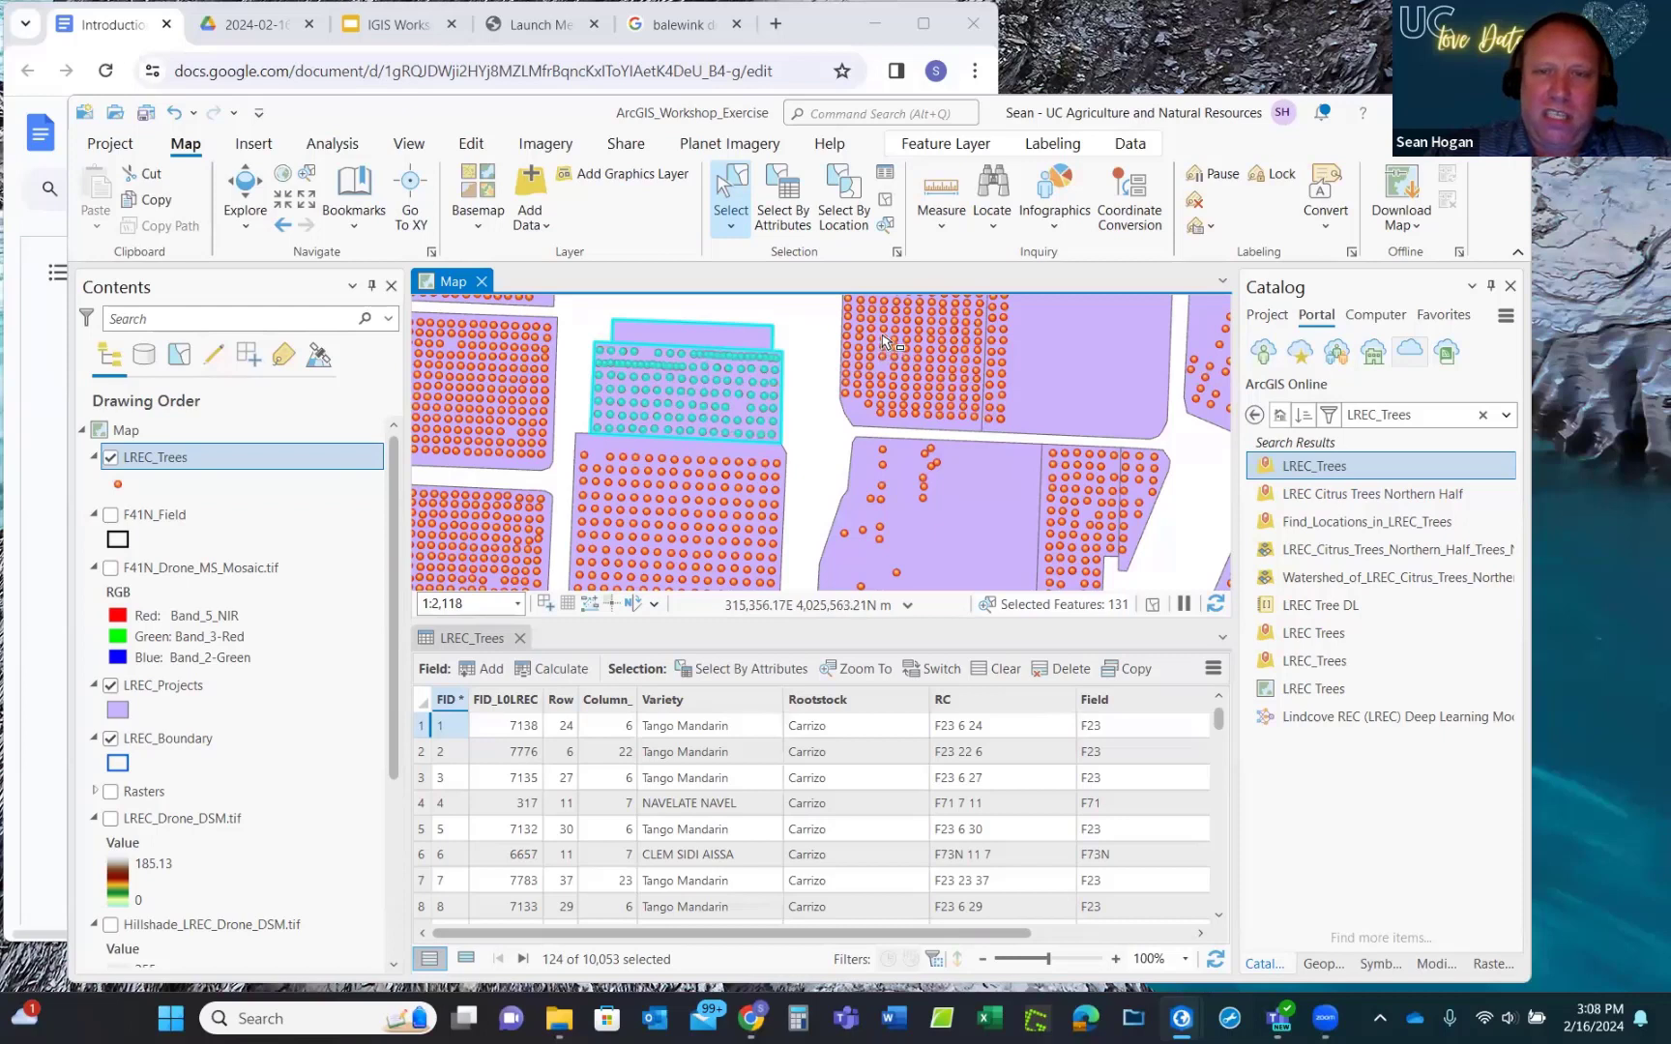
pyautogui.moveTo(870, 328); pyautogui.dragTo(935, 381)
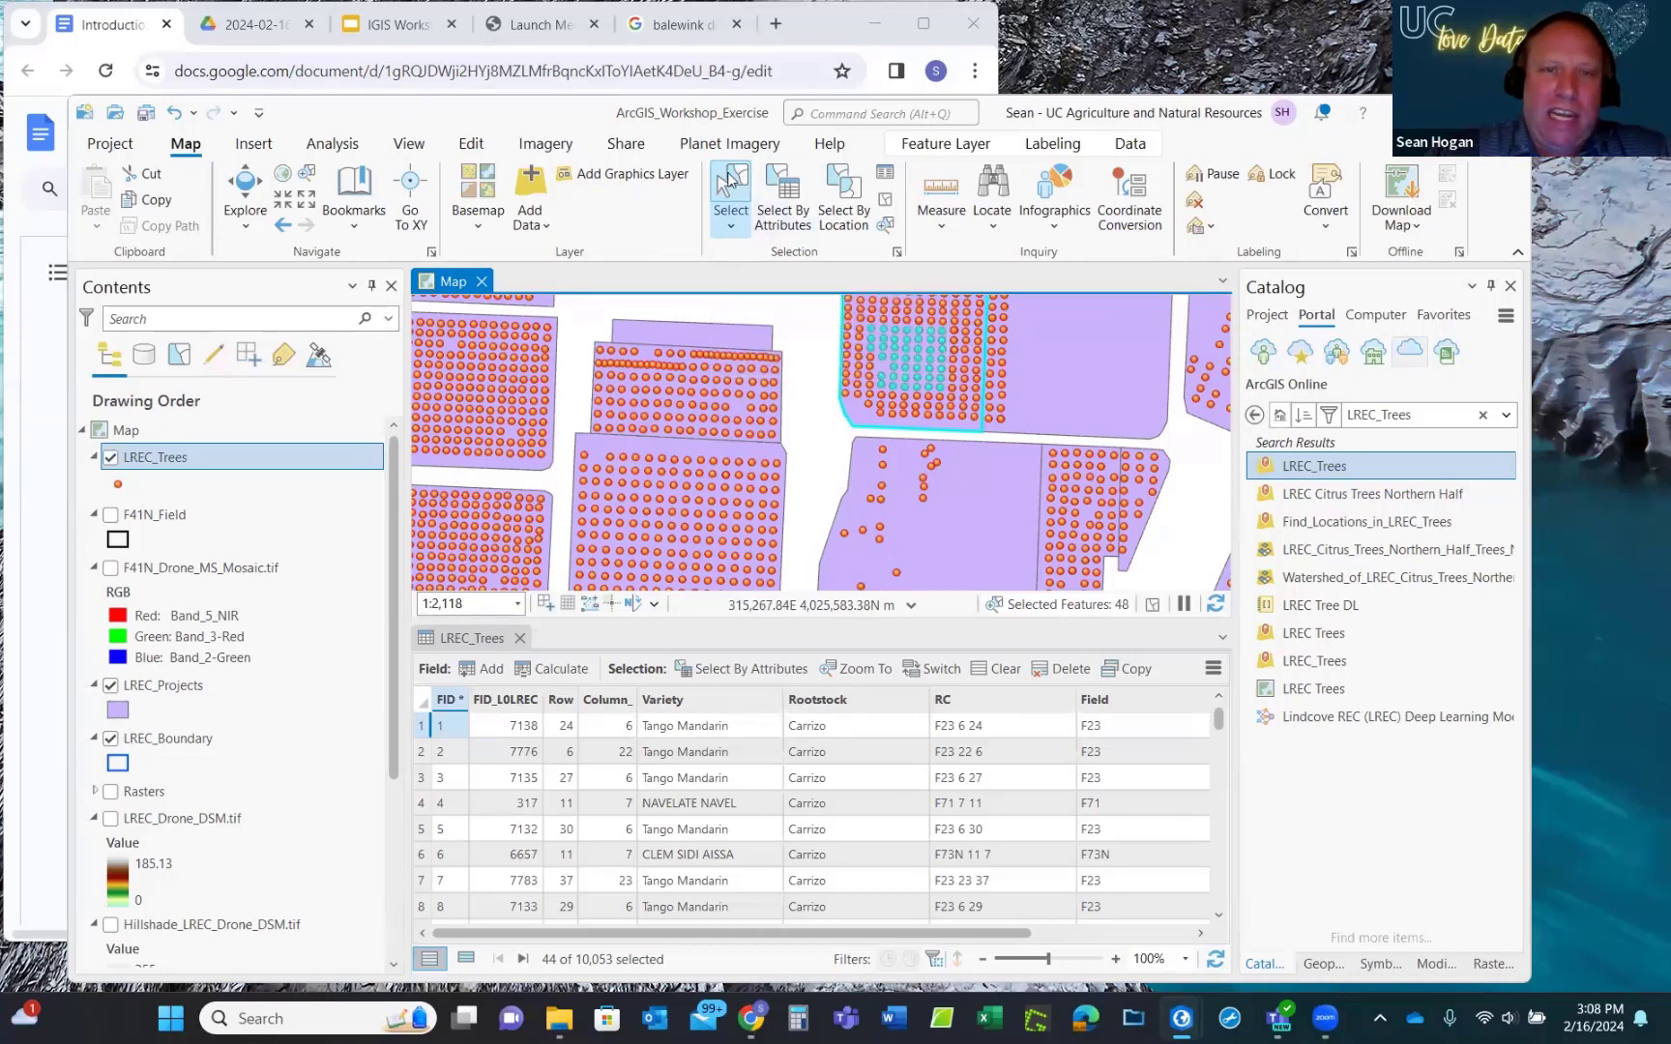
pyautogui.click(243, 190)
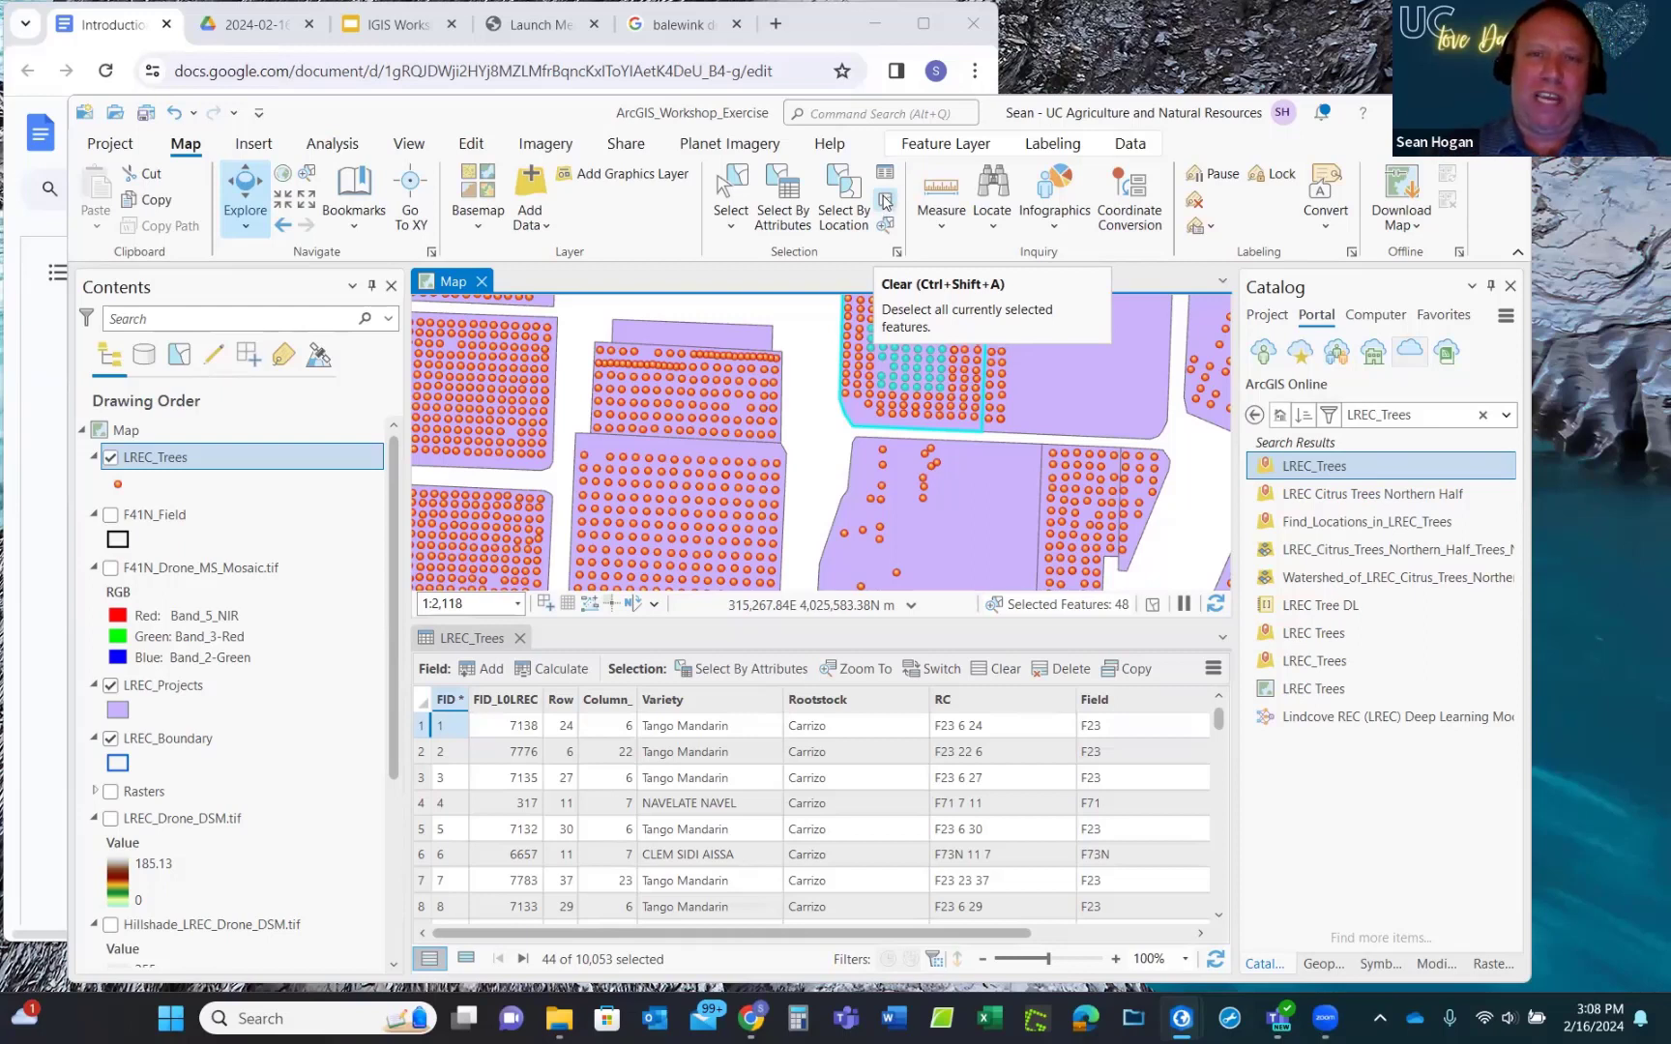
pyautogui.click(886, 205)
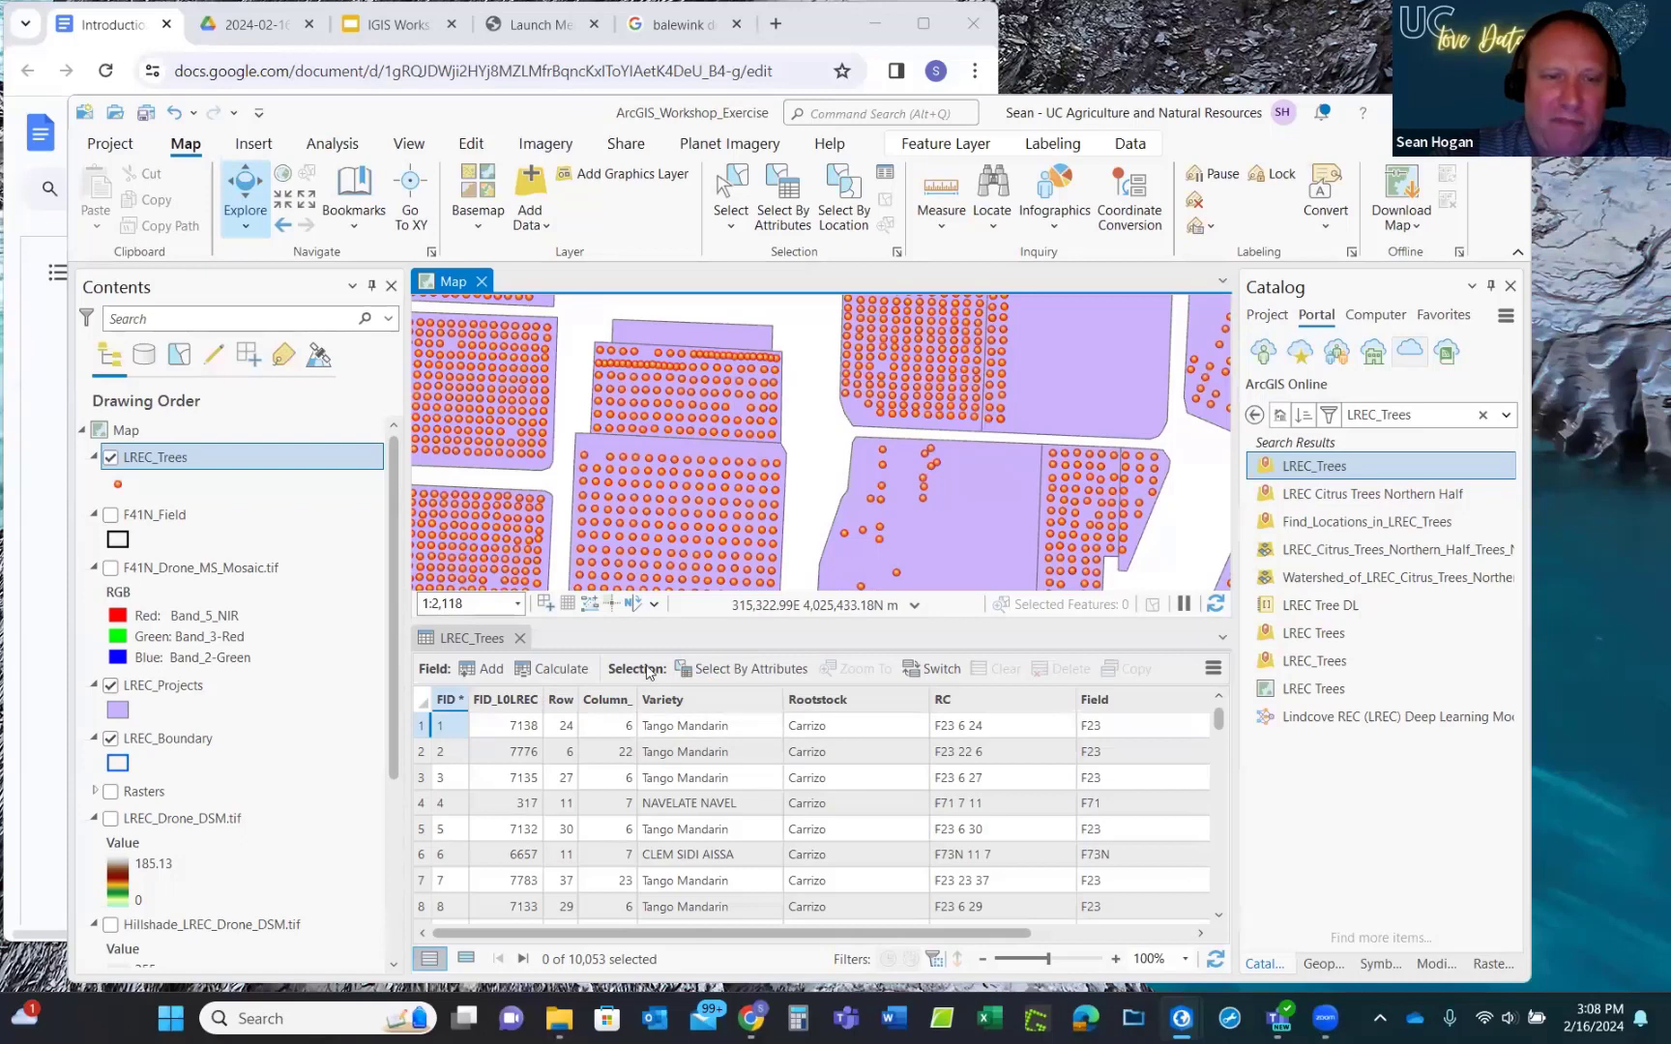
pyautogui.rightClick(148, 460)
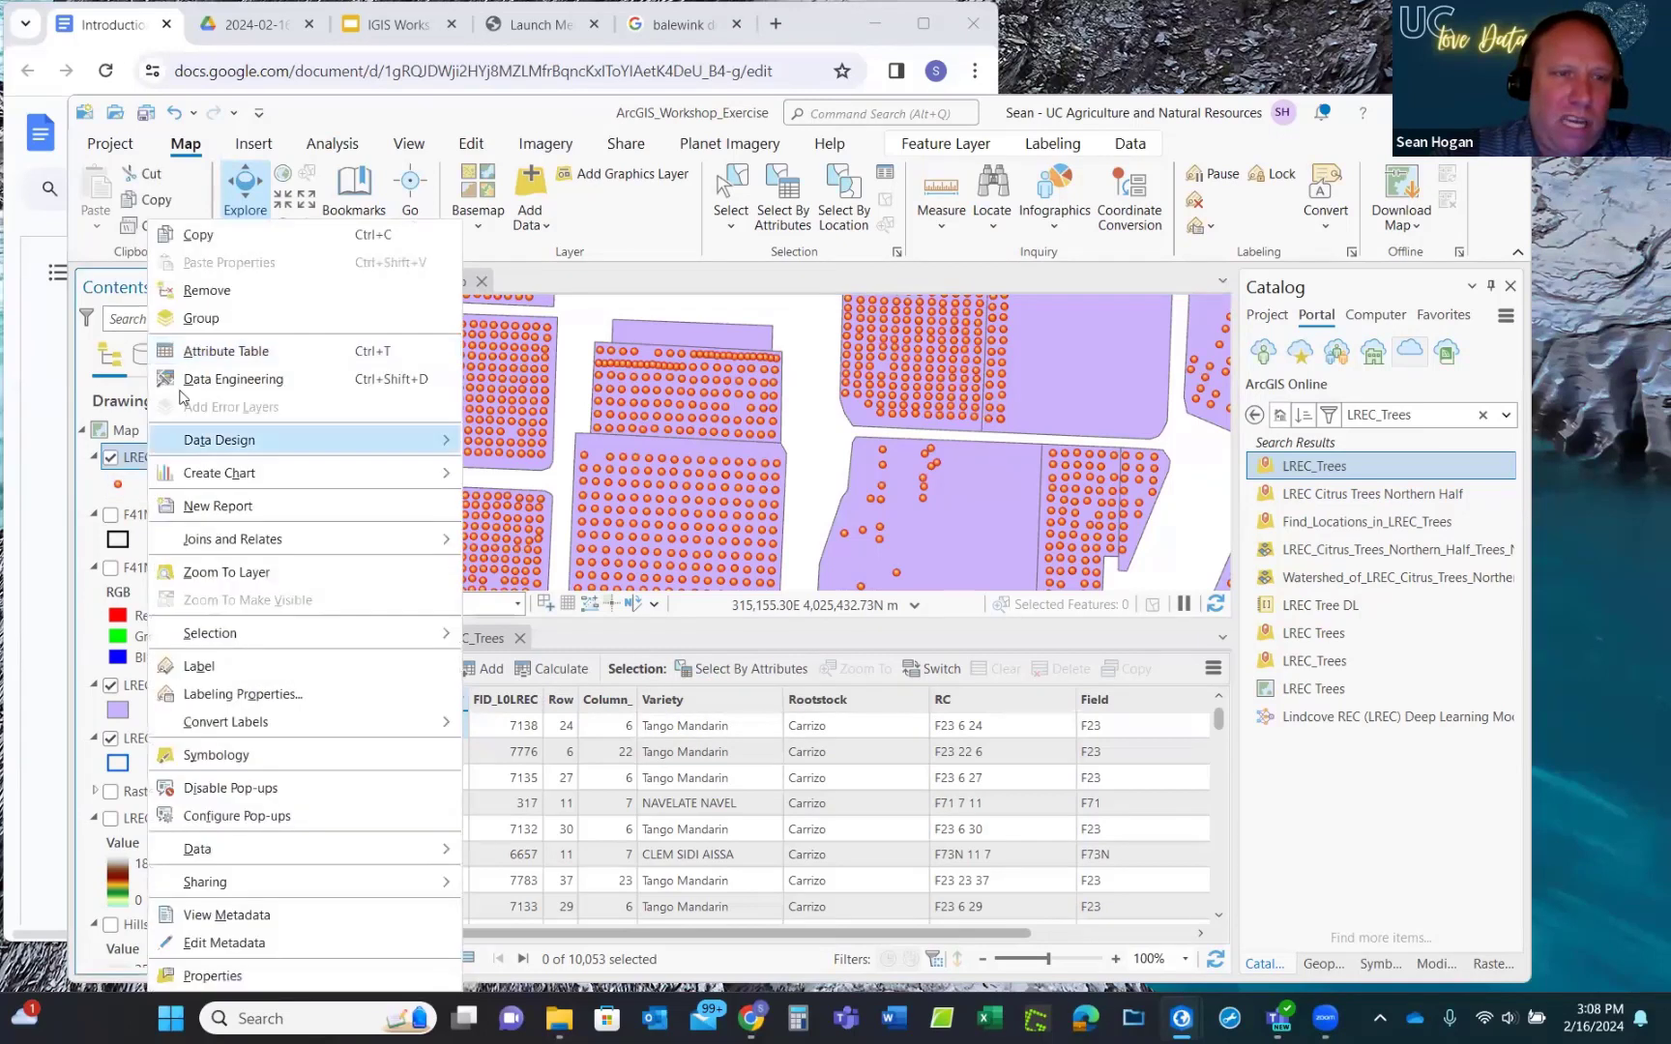
pyautogui.click(126, 460)
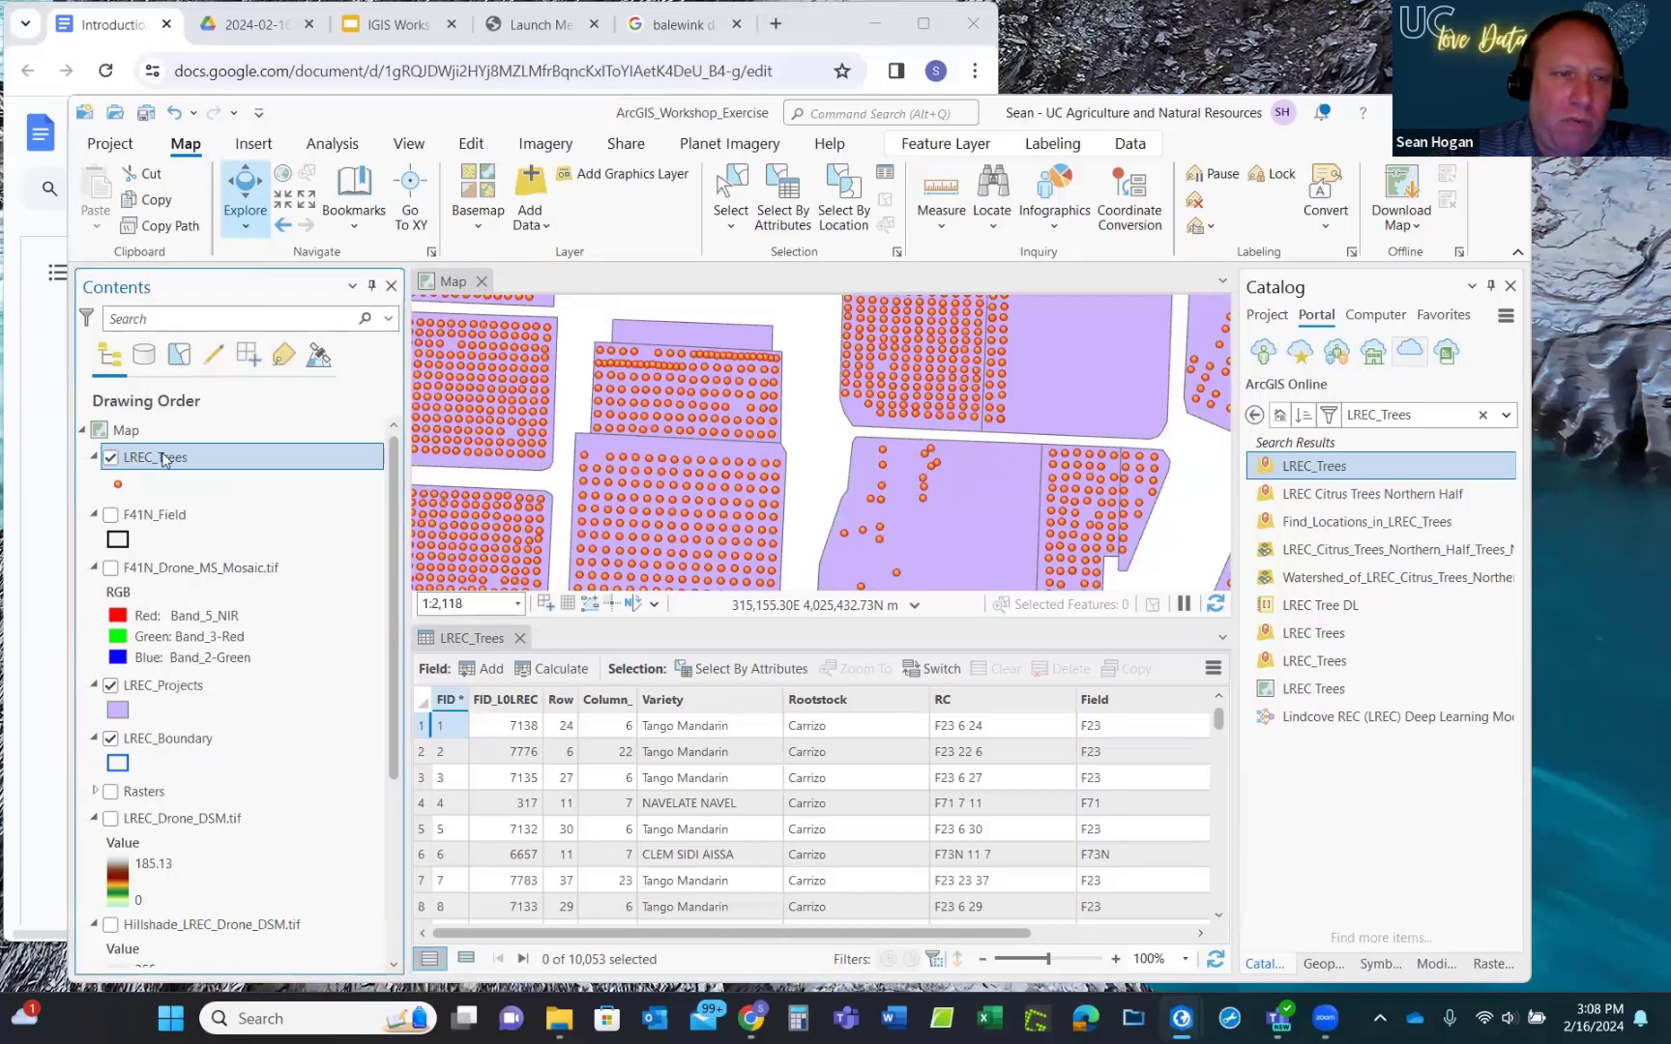
pyautogui.click(159, 462)
pyautogui.rightClick(160, 462)
pyautogui.press('Escape')
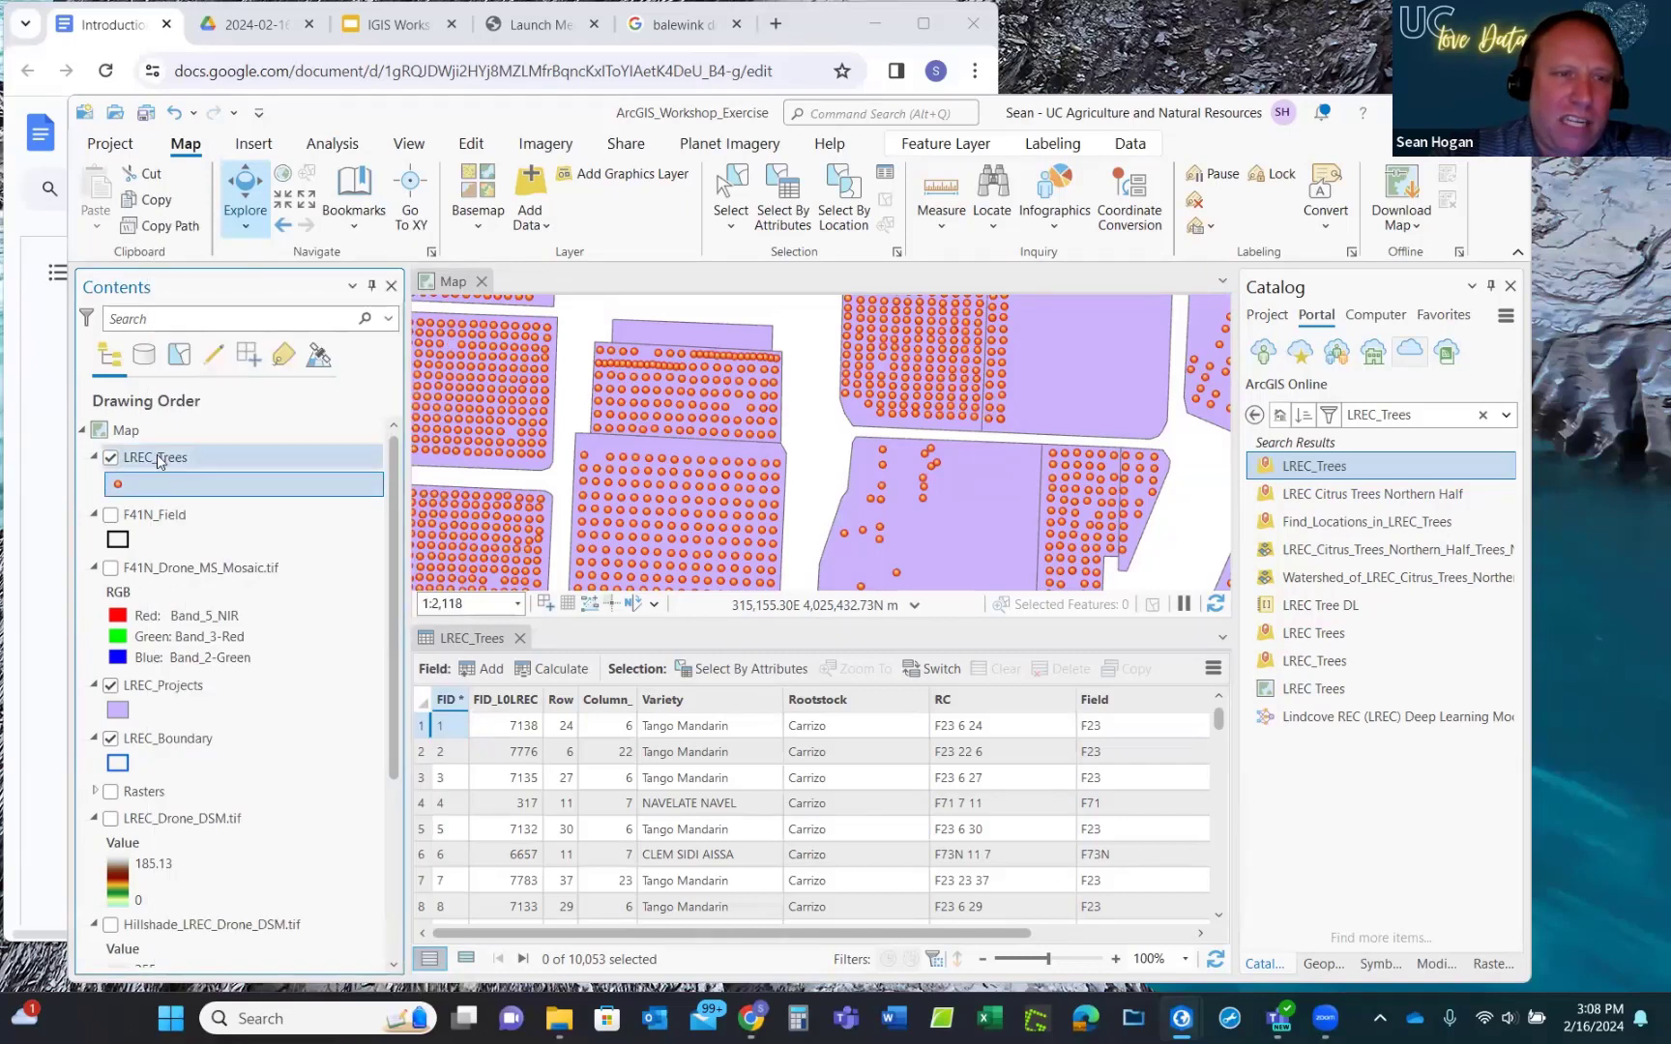
pyautogui.rightClick(152, 462)
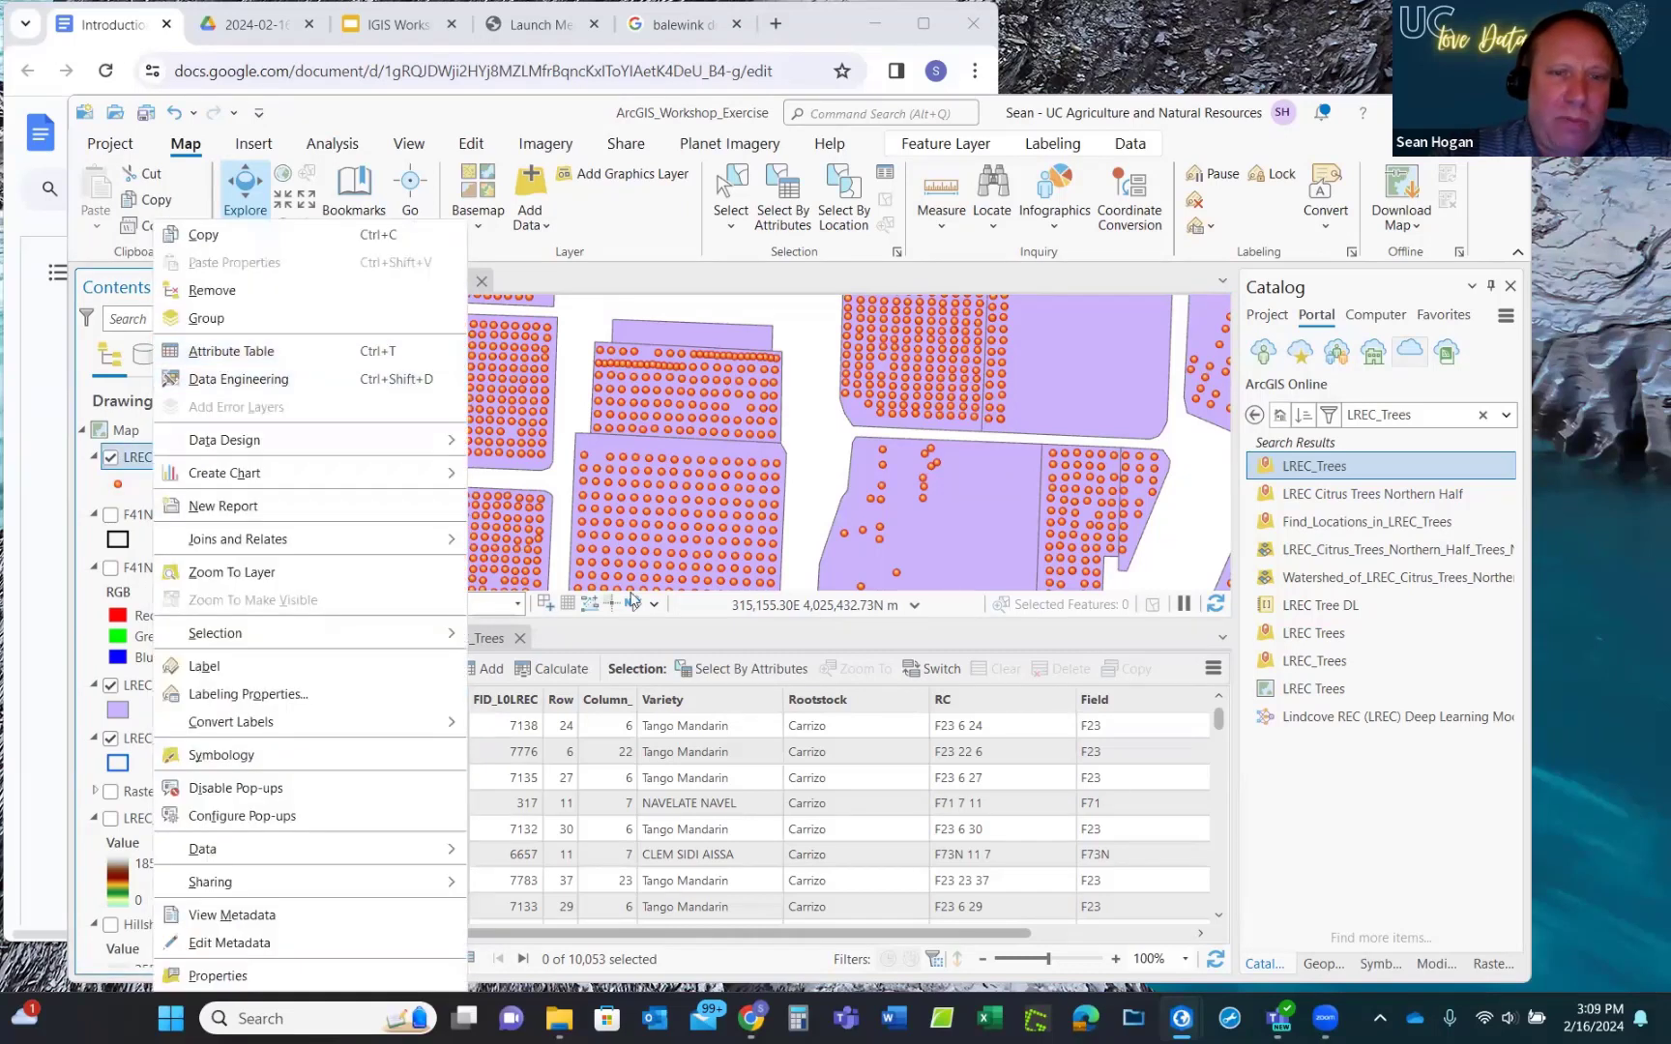
pyautogui.click(677, 645)
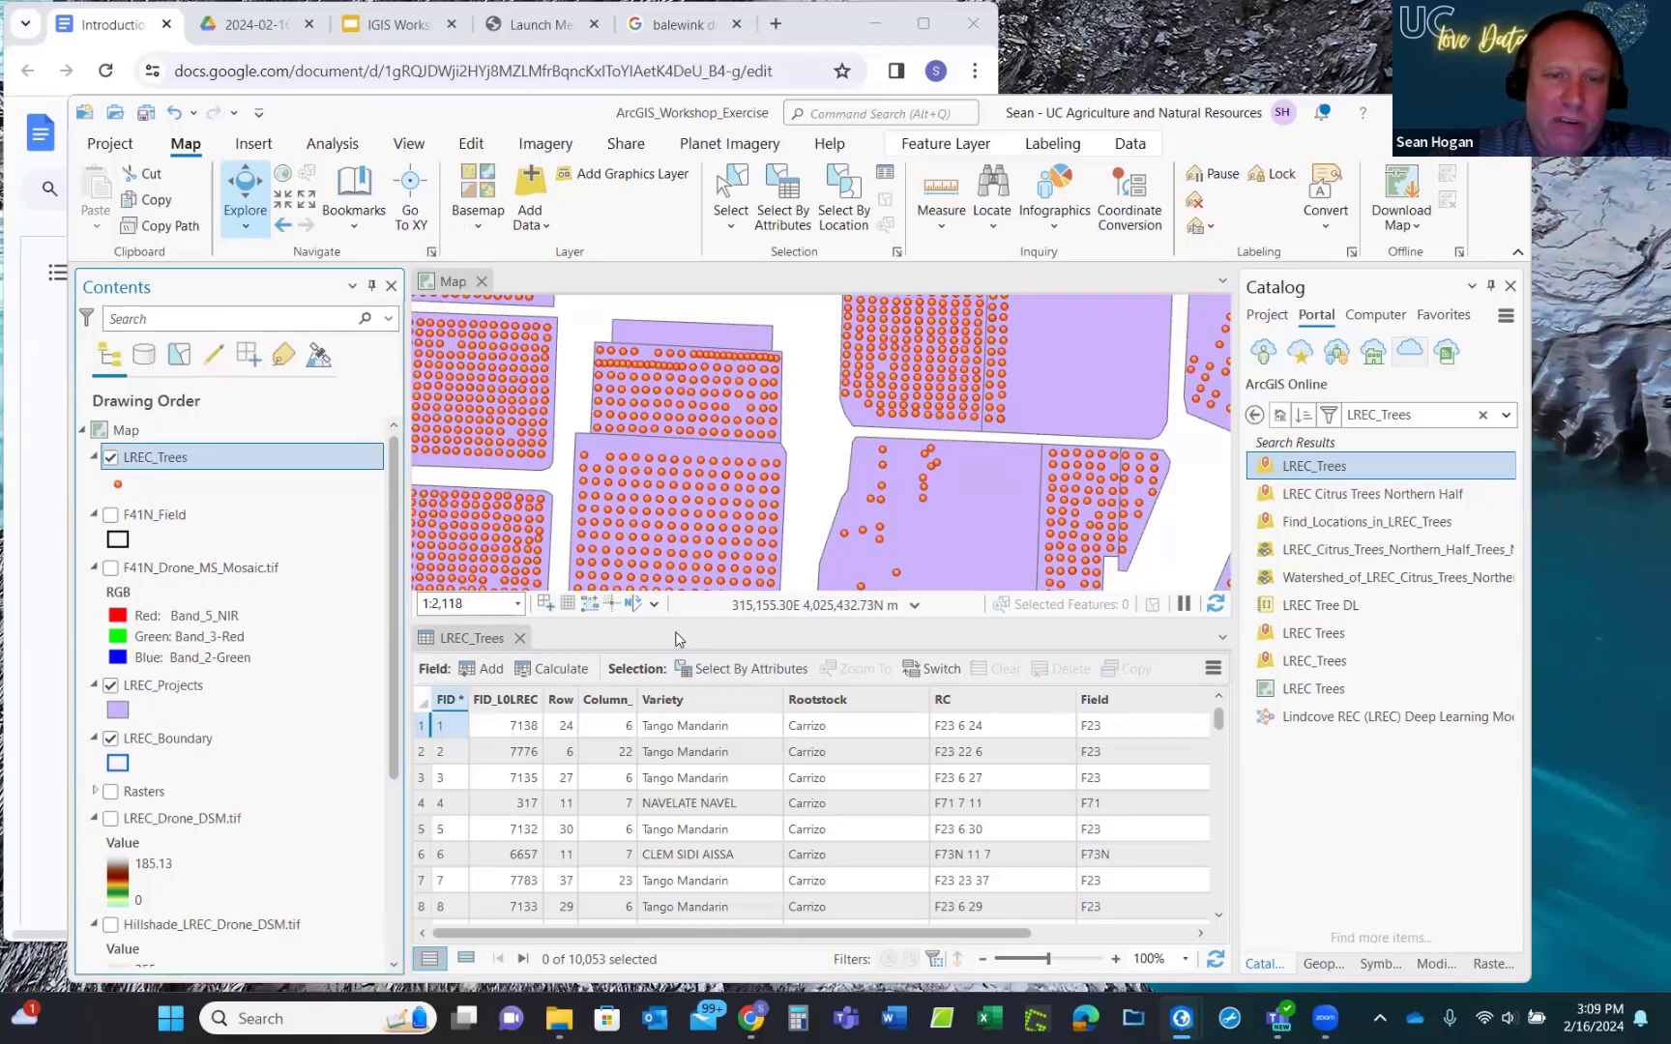
# Start a Select By Attributes query on LREC_Trees as a new selection, with Field as the attribute queried.
pyautogui.click(748, 669)
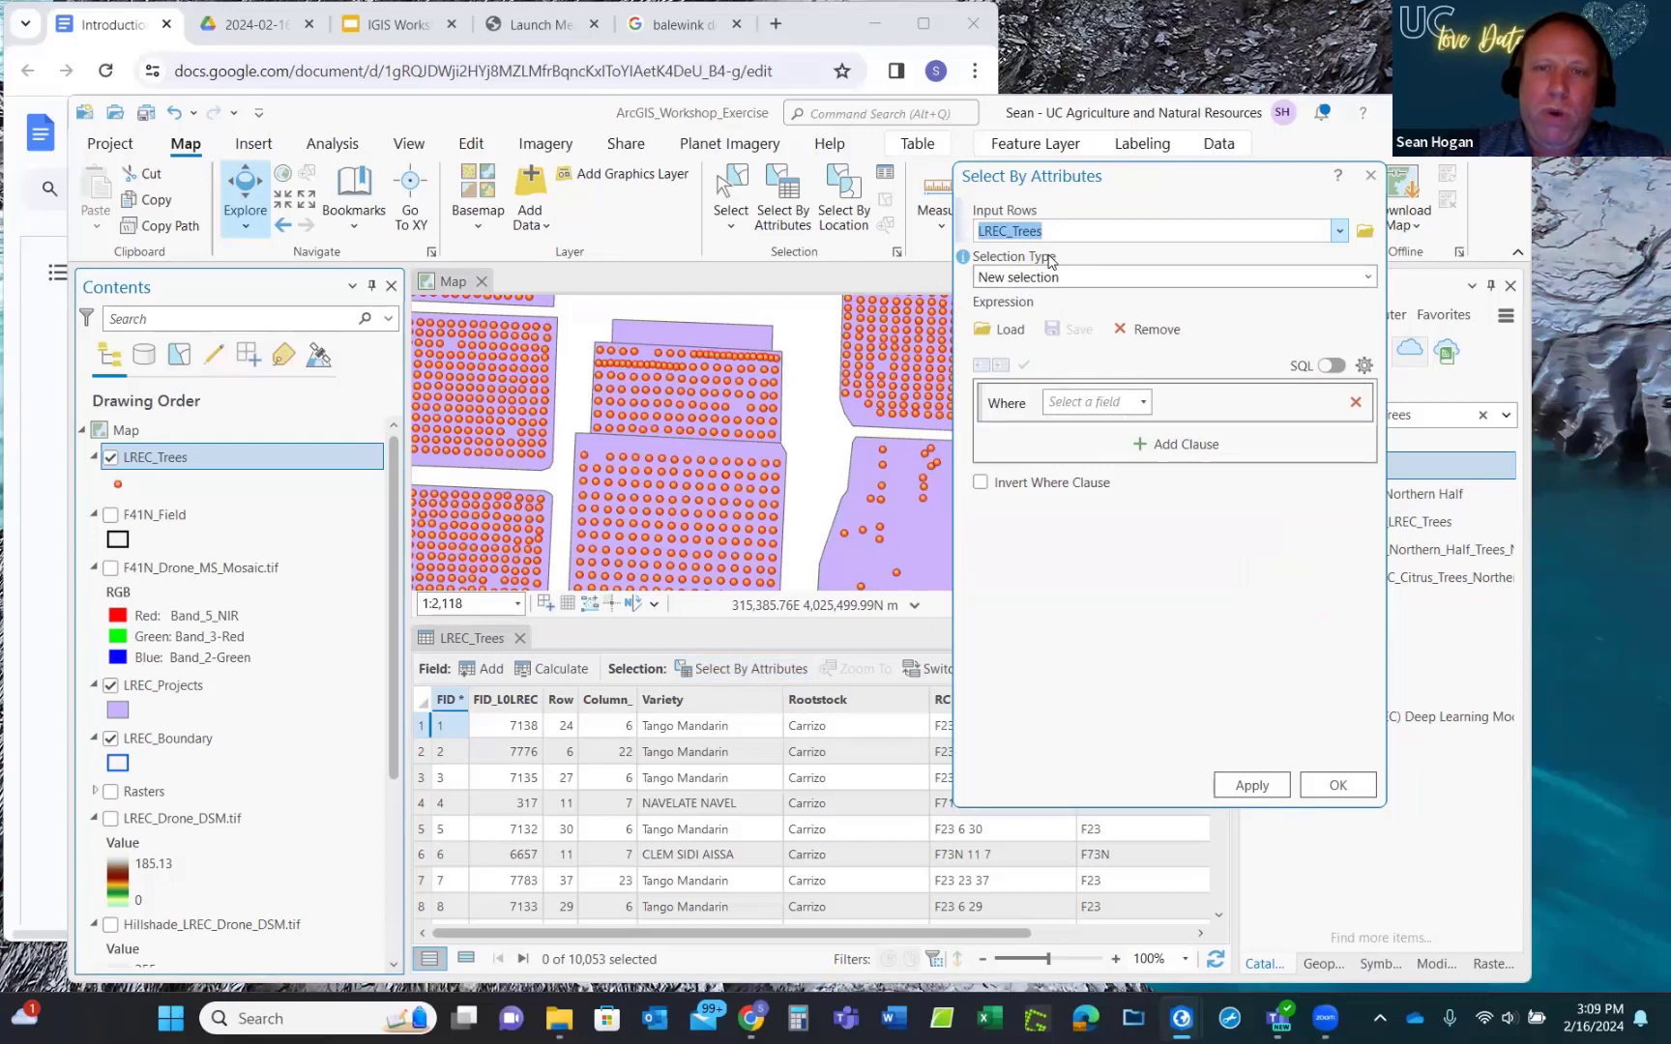
pyautogui.click(1370, 277)
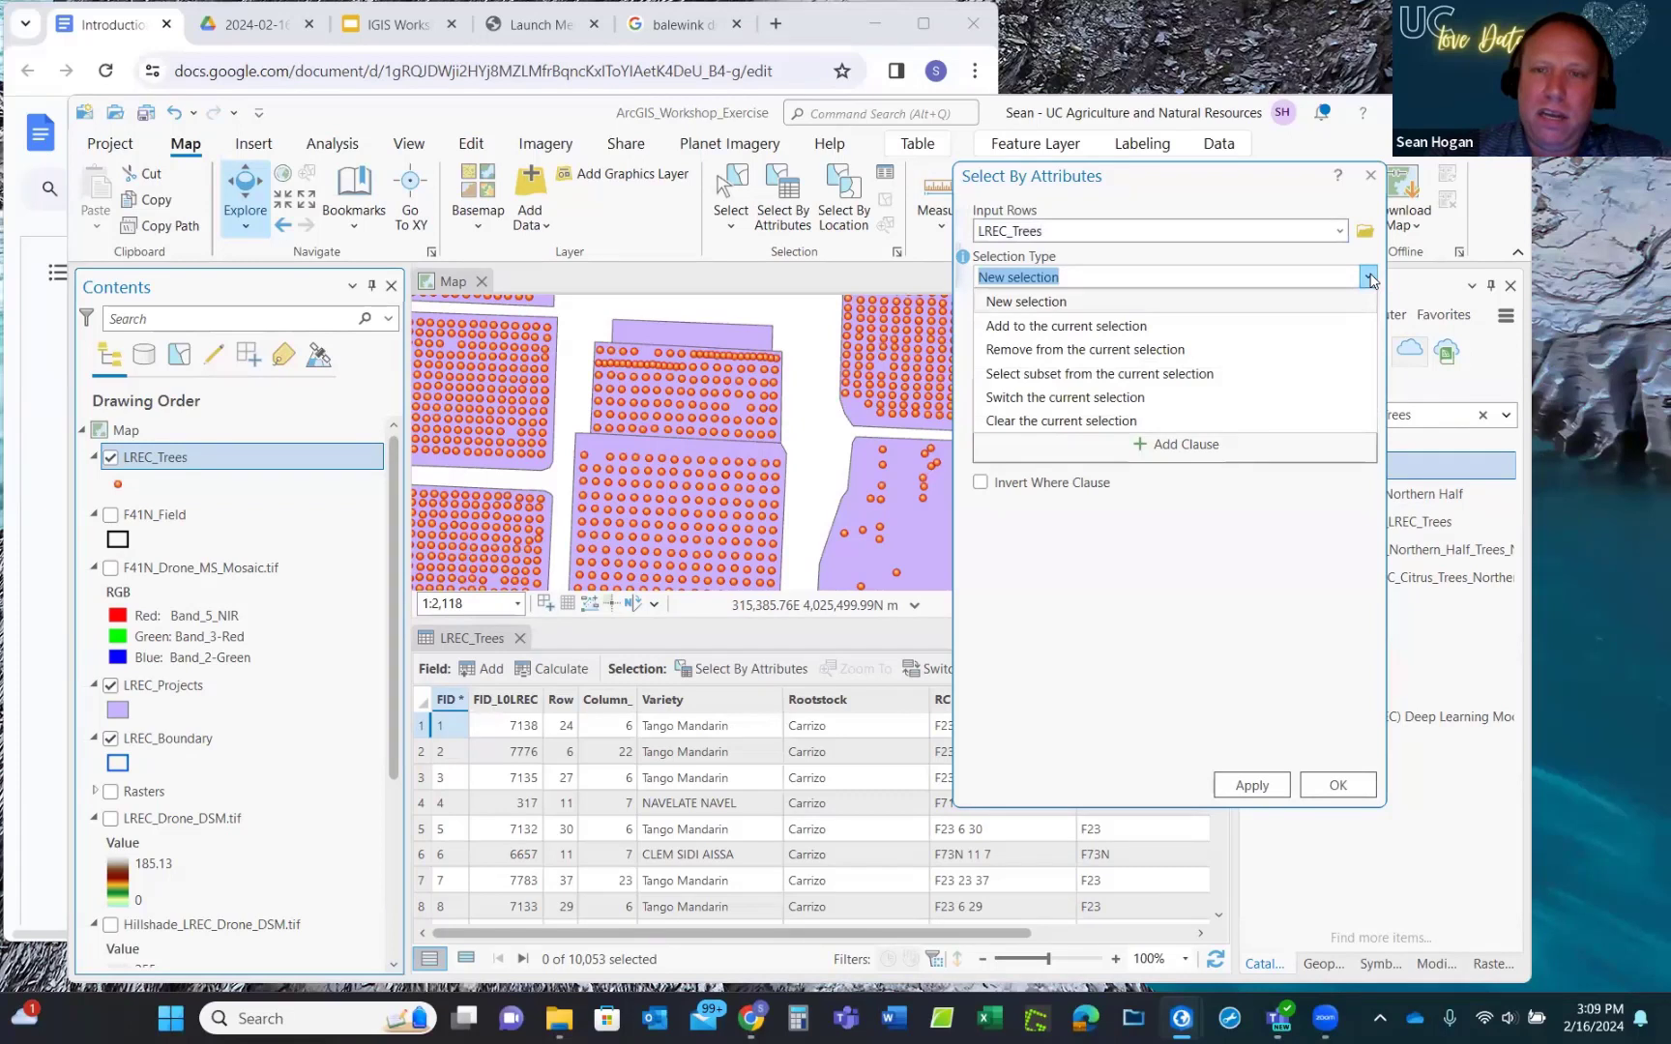
pyautogui.click(1369, 278)
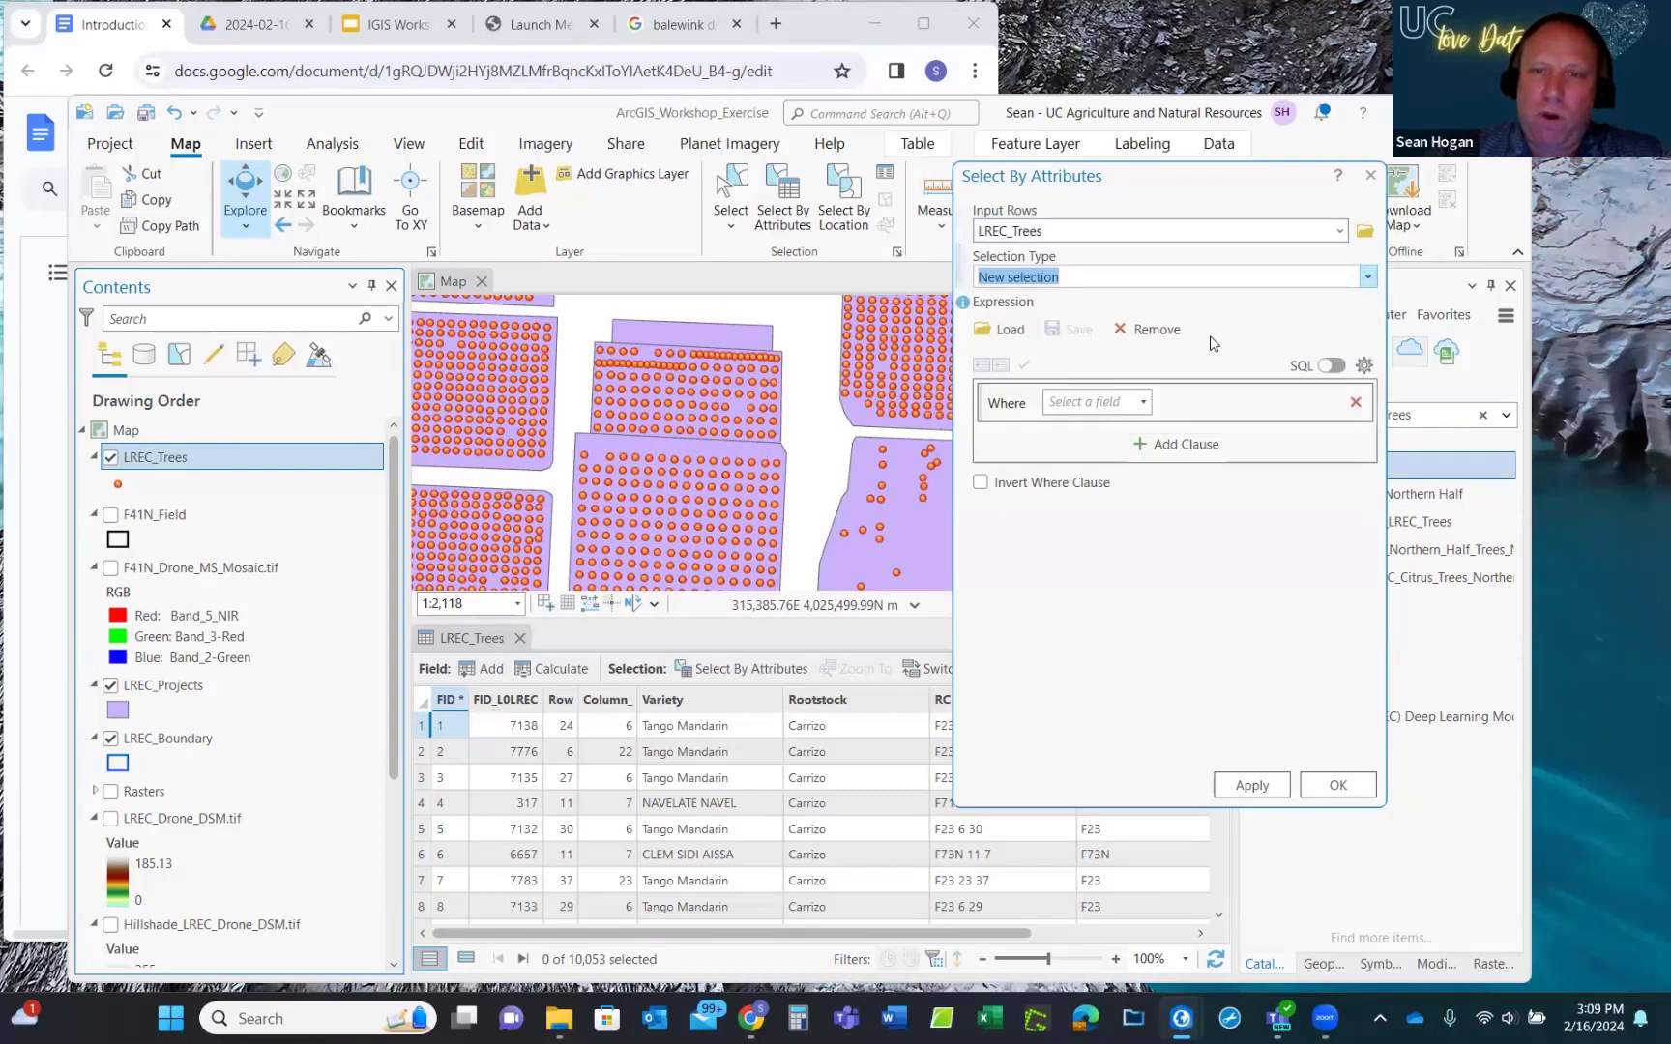
pyautogui.click(1143, 402)
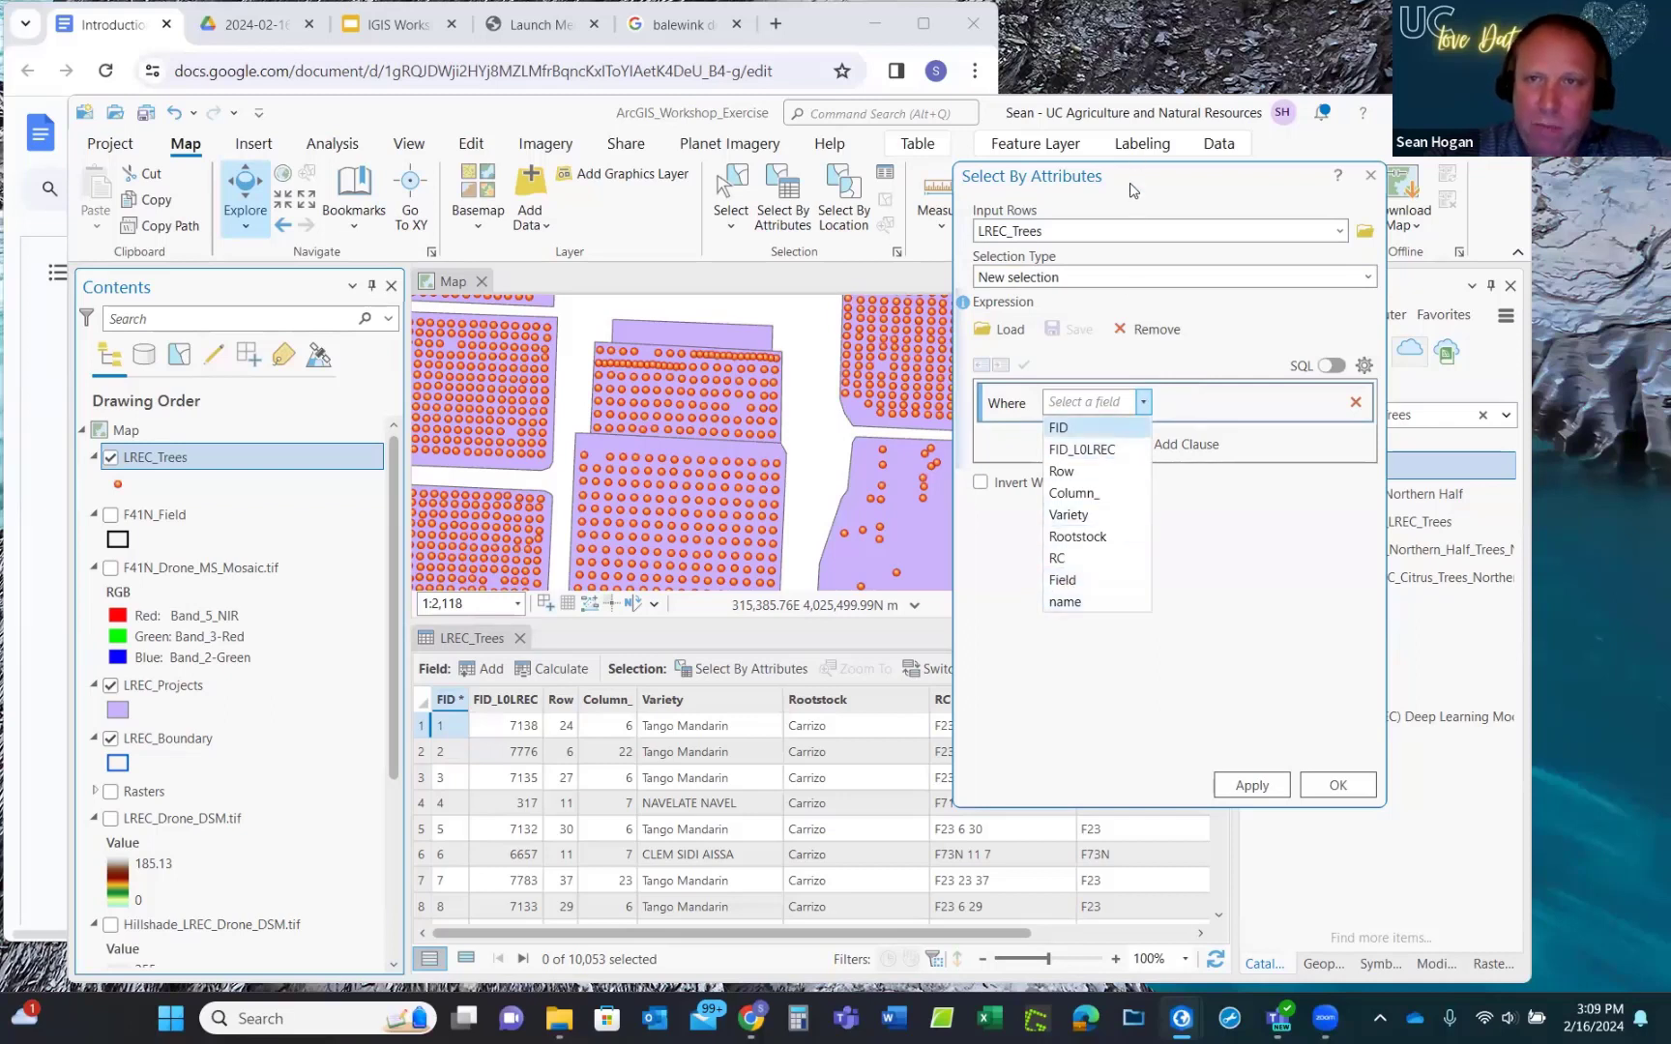
pyautogui.click(1131, 215)
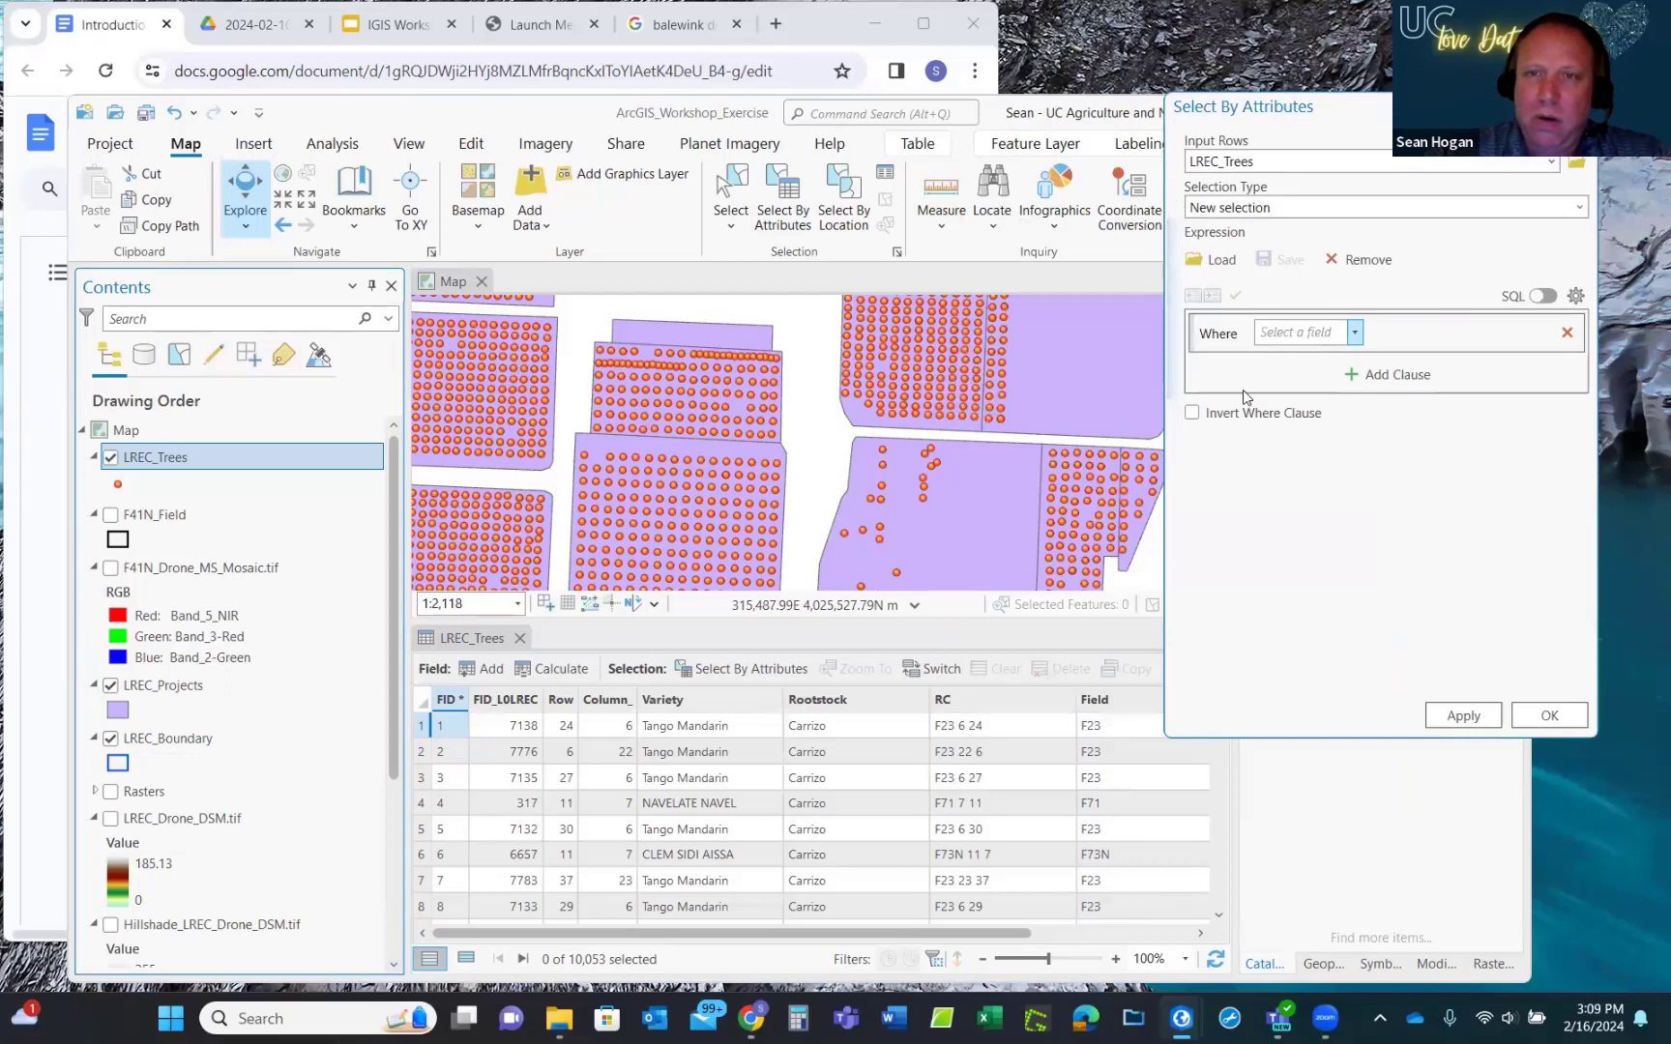
pyautogui.click(1239, 359)
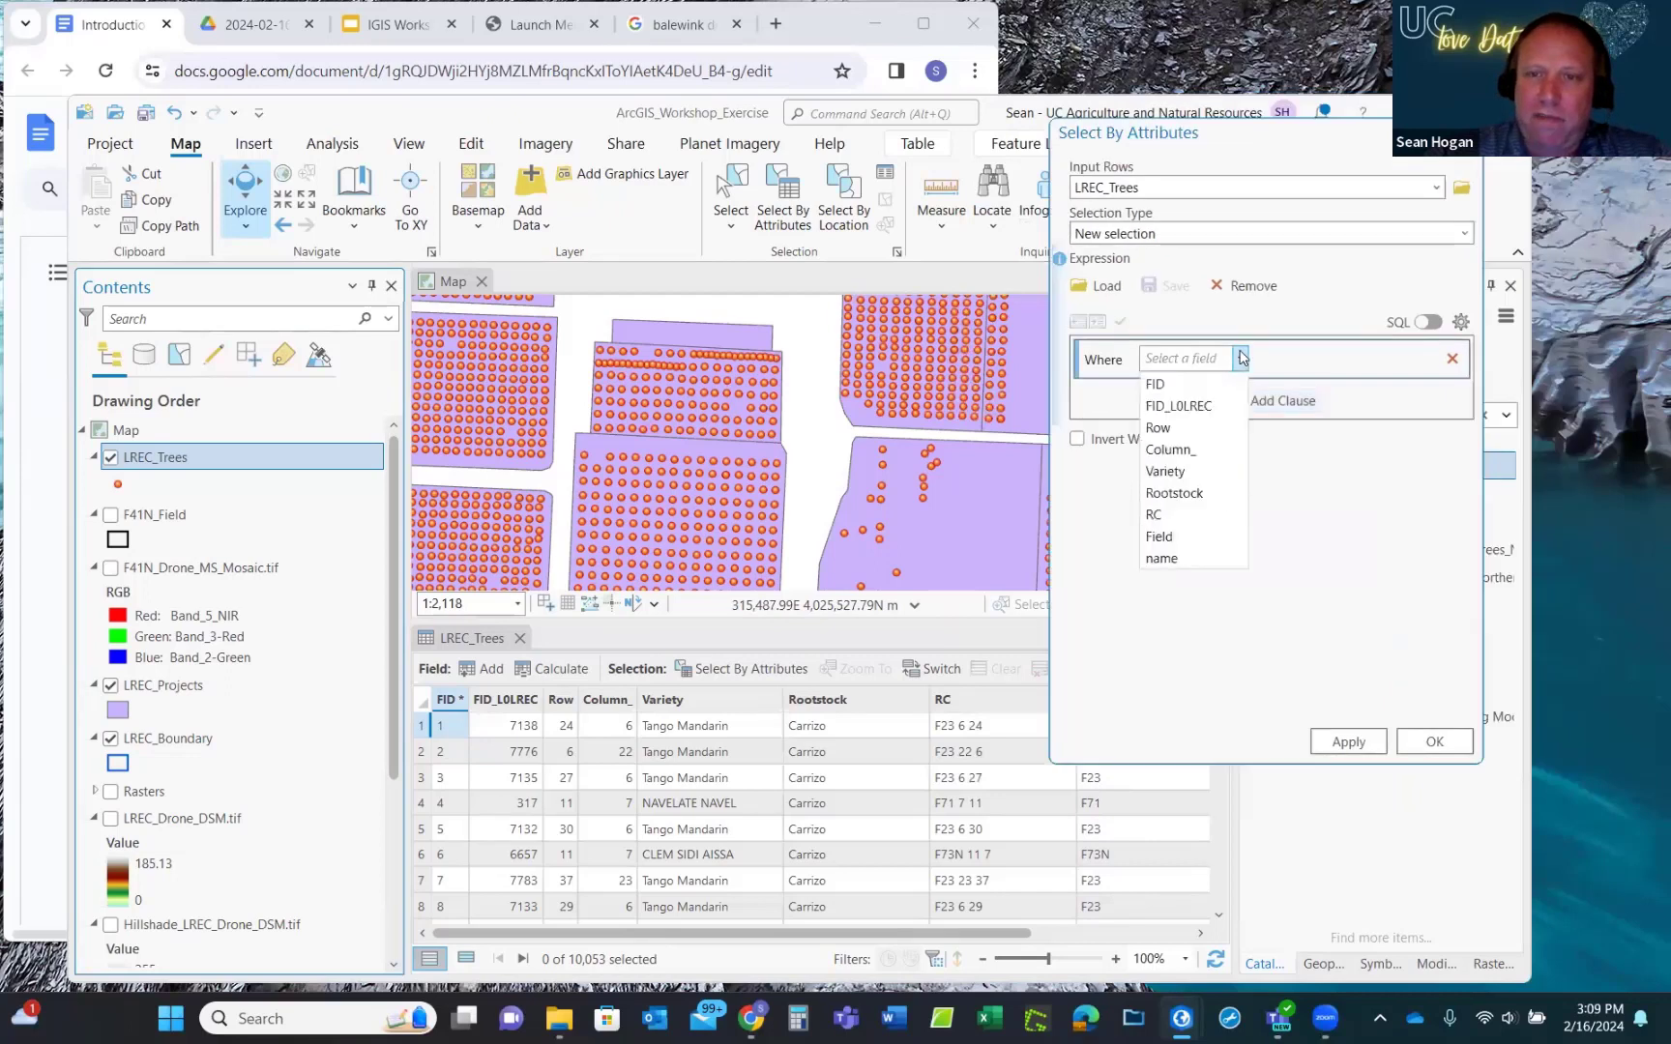
pyautogui.click(1170, 545)
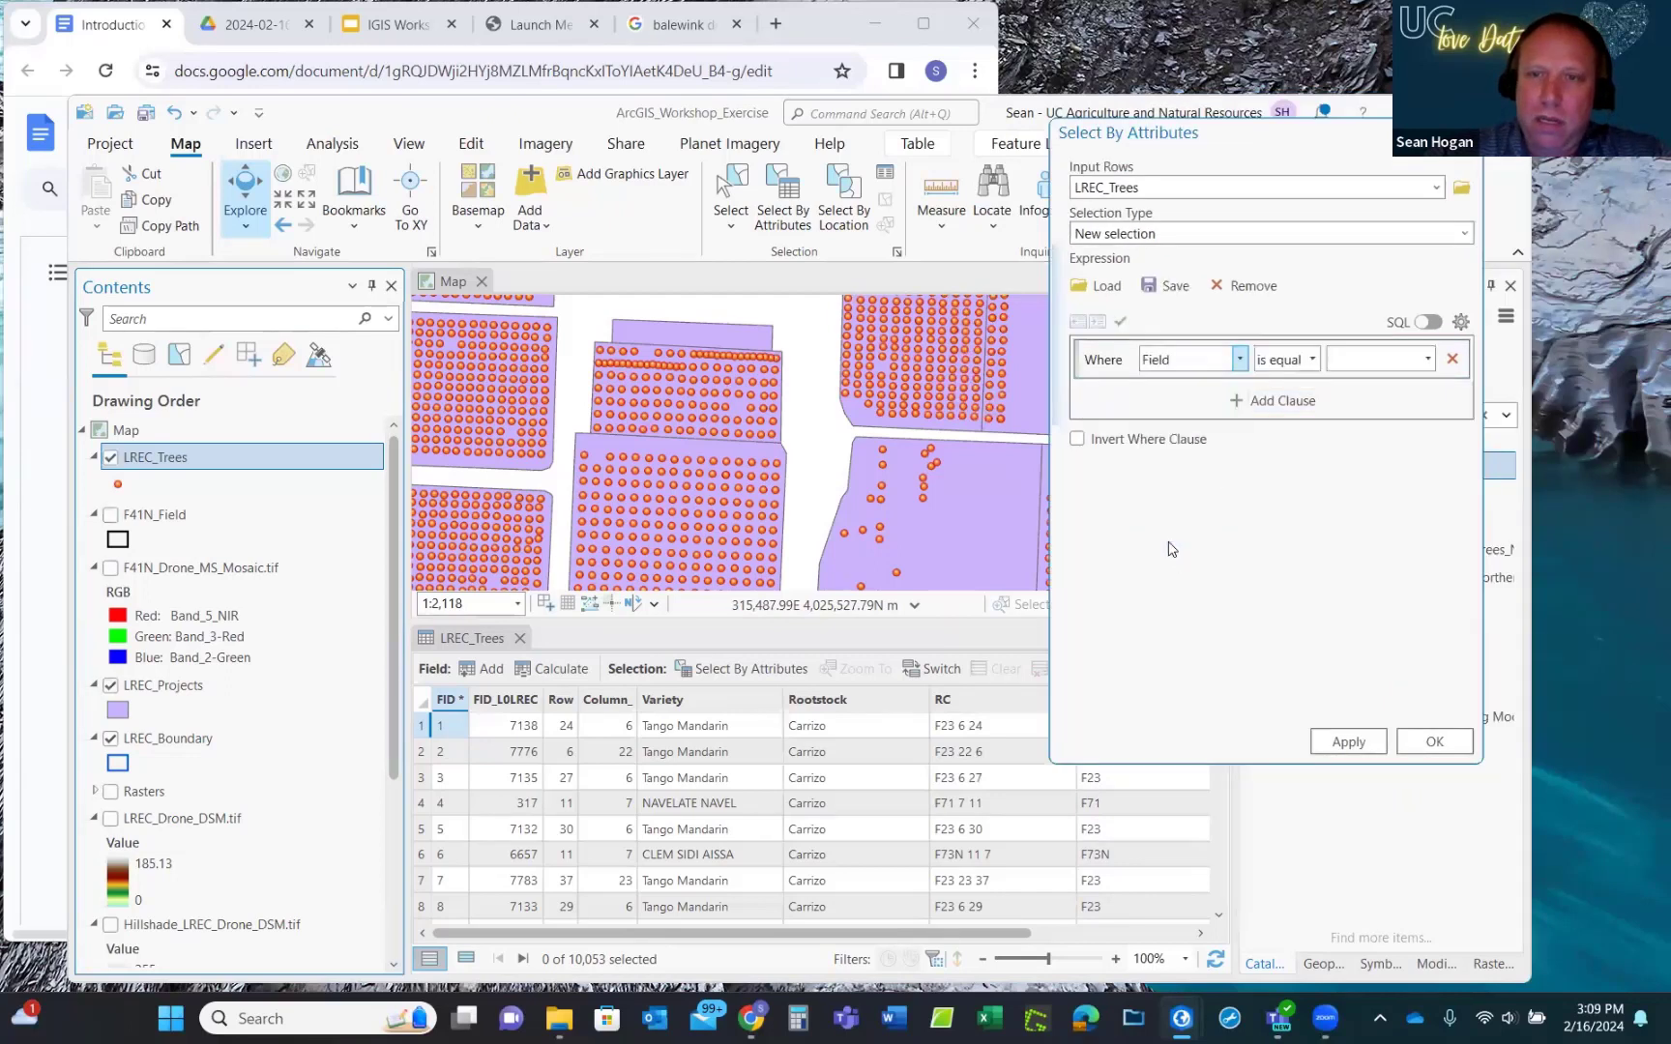
# Complete the query clause with "begins with" F41N and apply it to select the matching trees.
pyautogui.click(1313, 360)
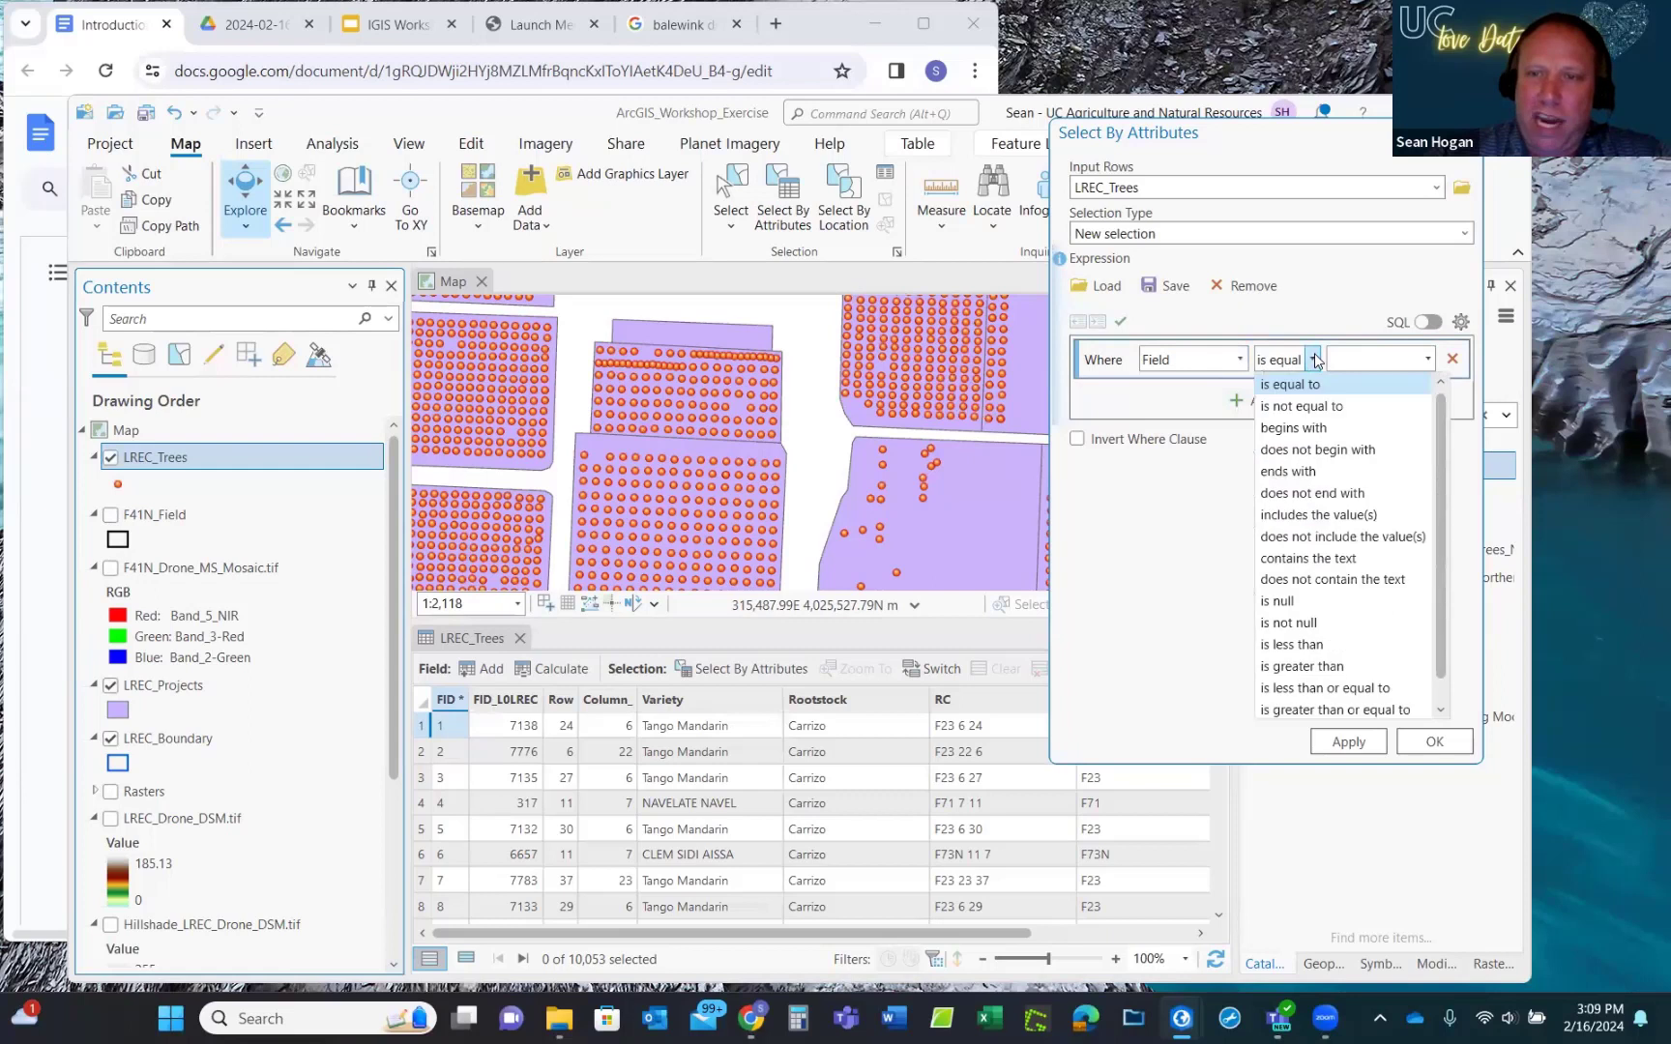
pyautogui.click(1277, 427)
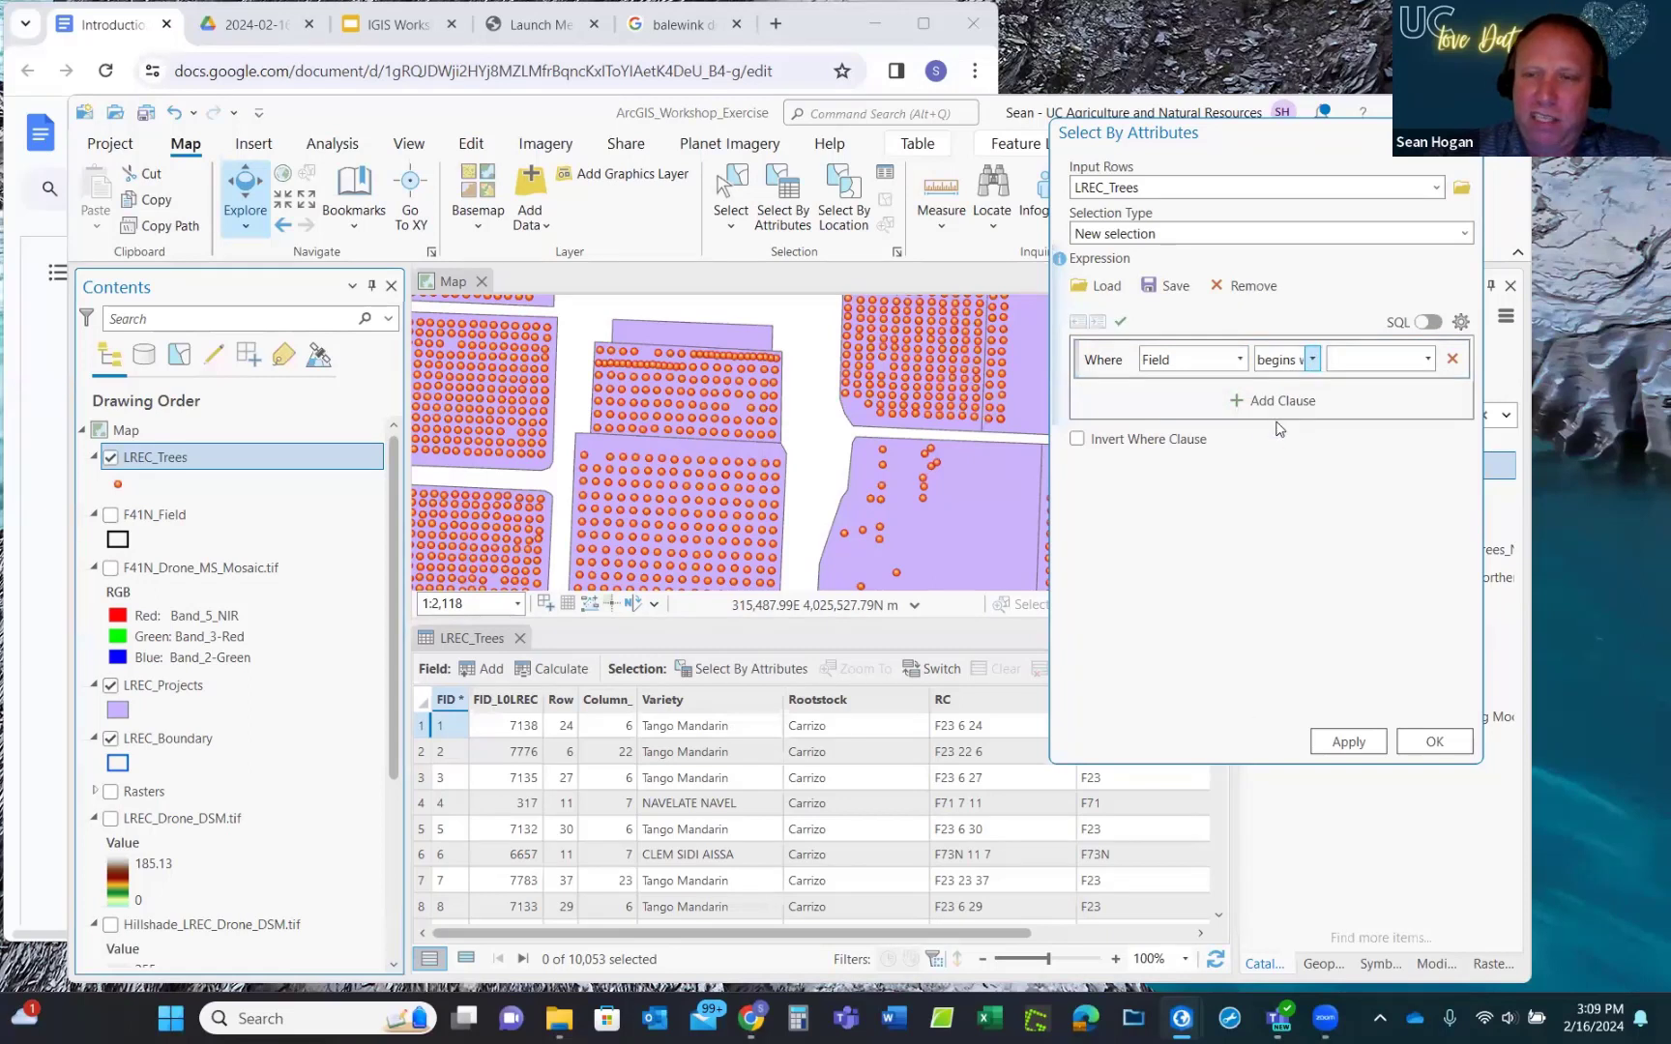
pyautogui.click(1430, 360)
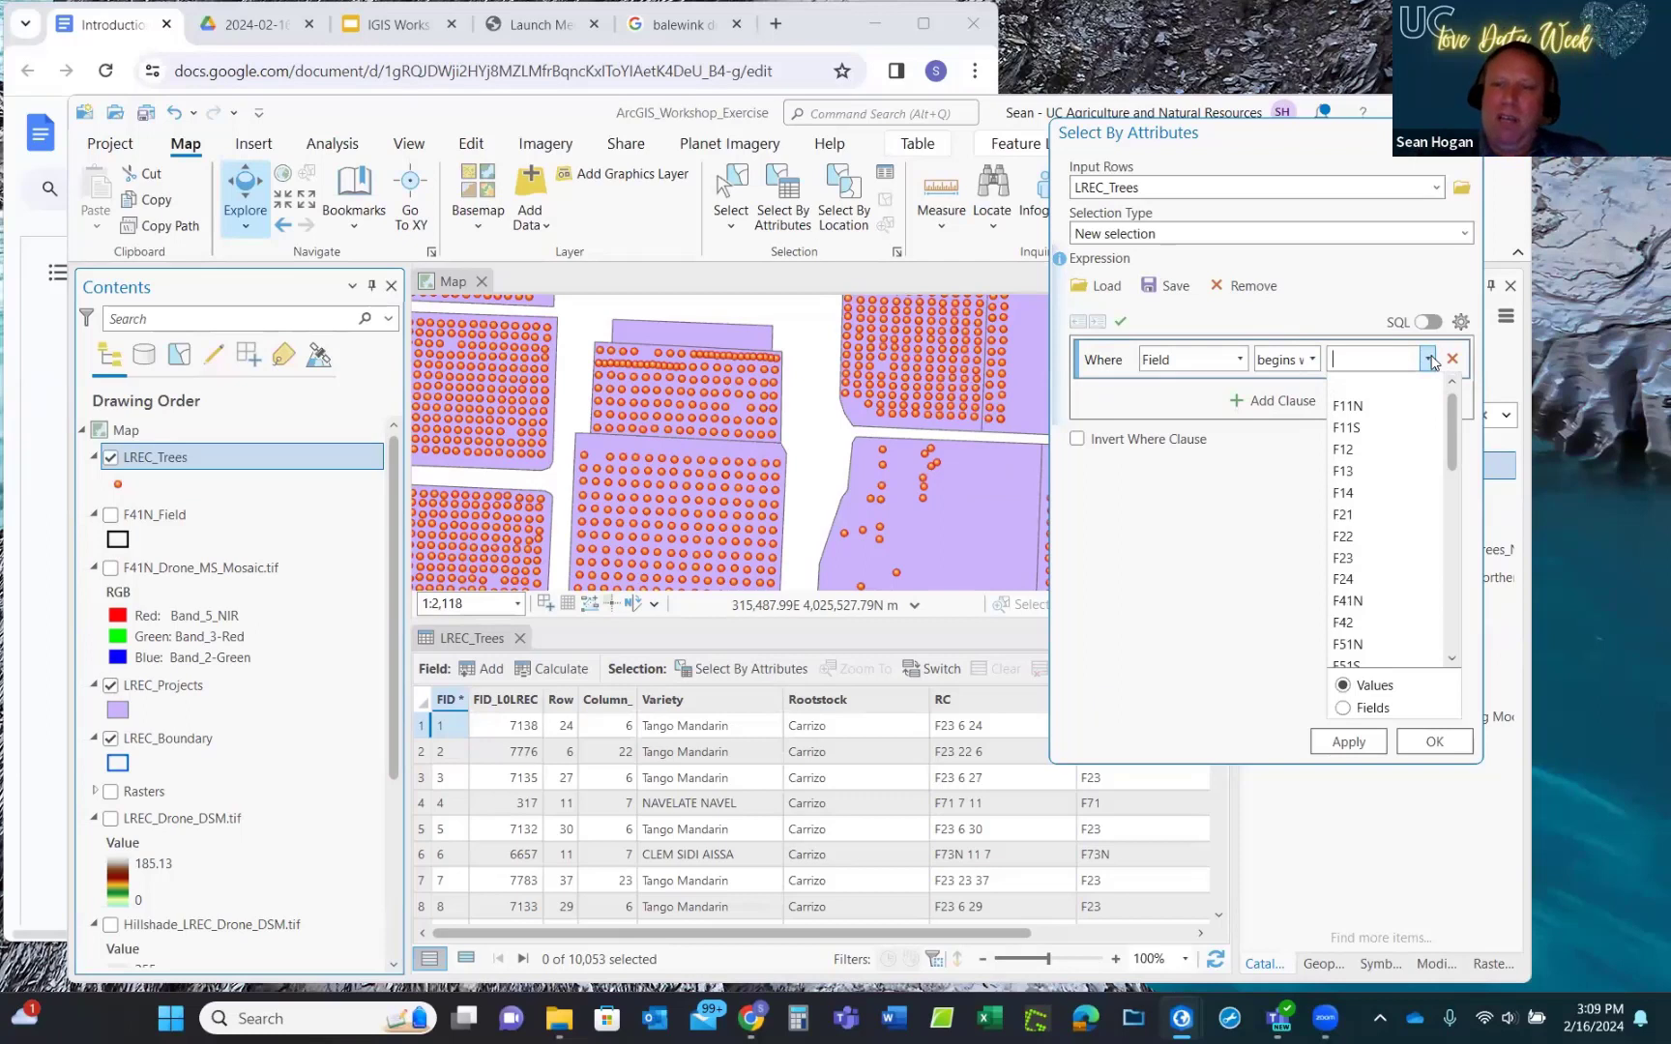
pyautogui.click(1346, 601)
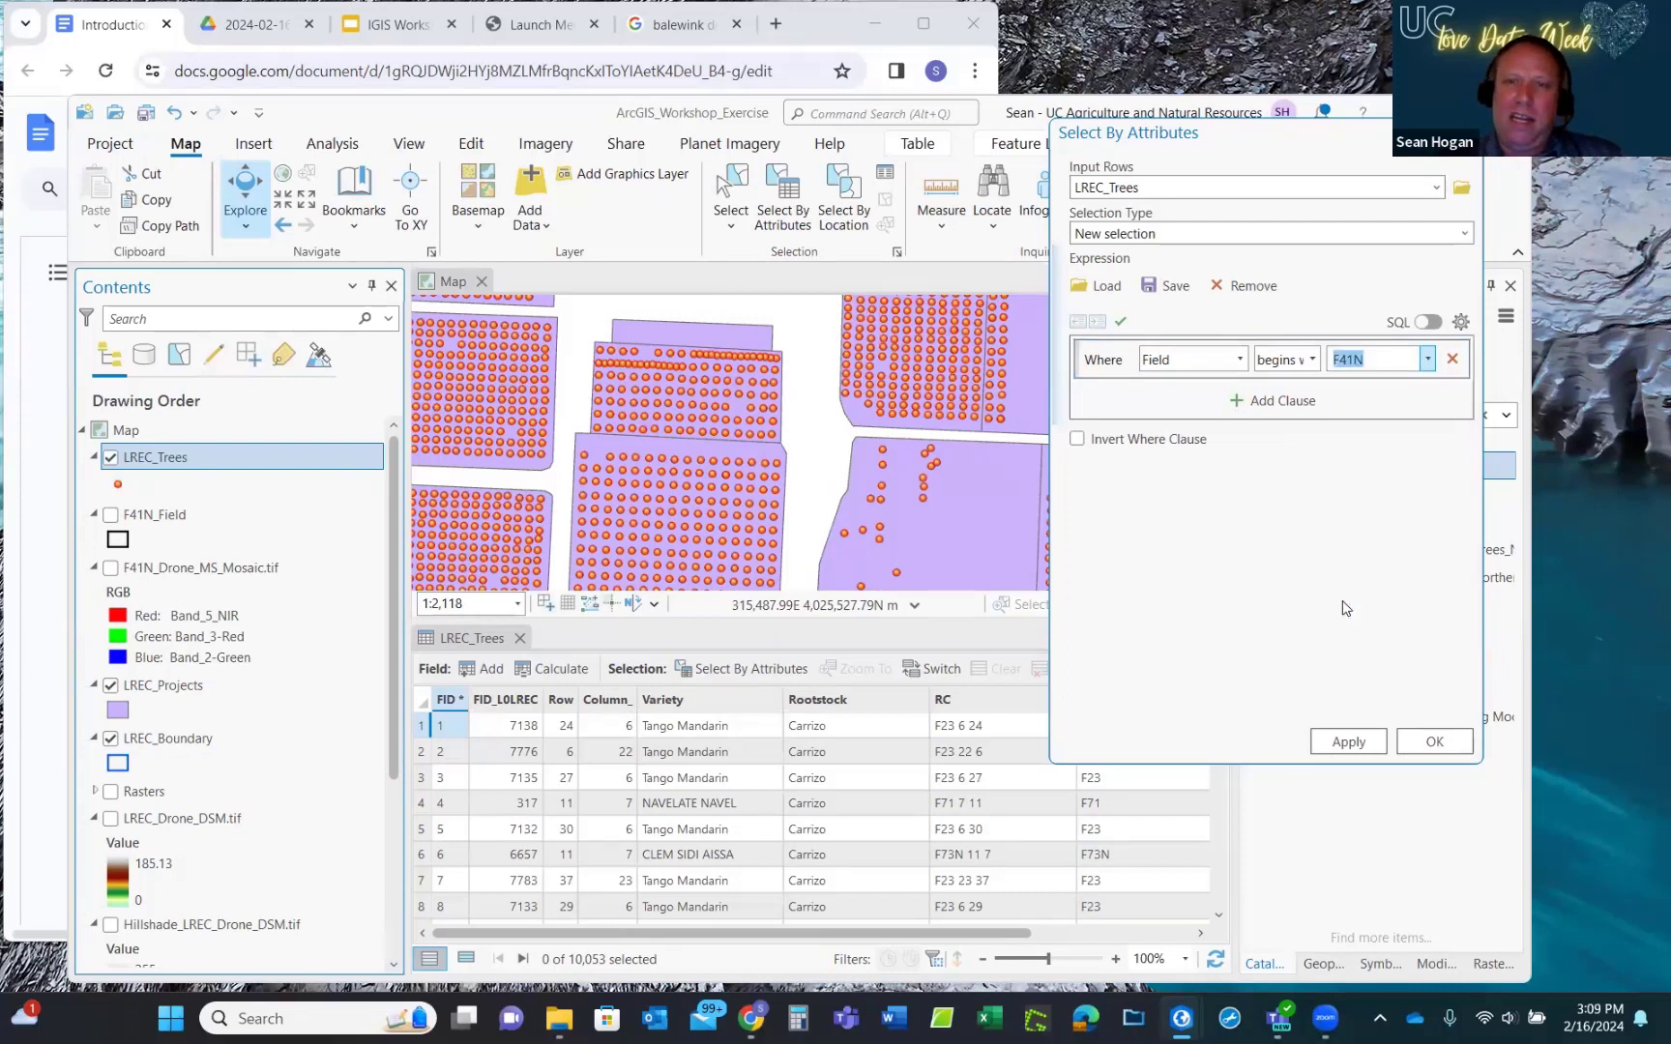
pyautogui.click(1353, 748)
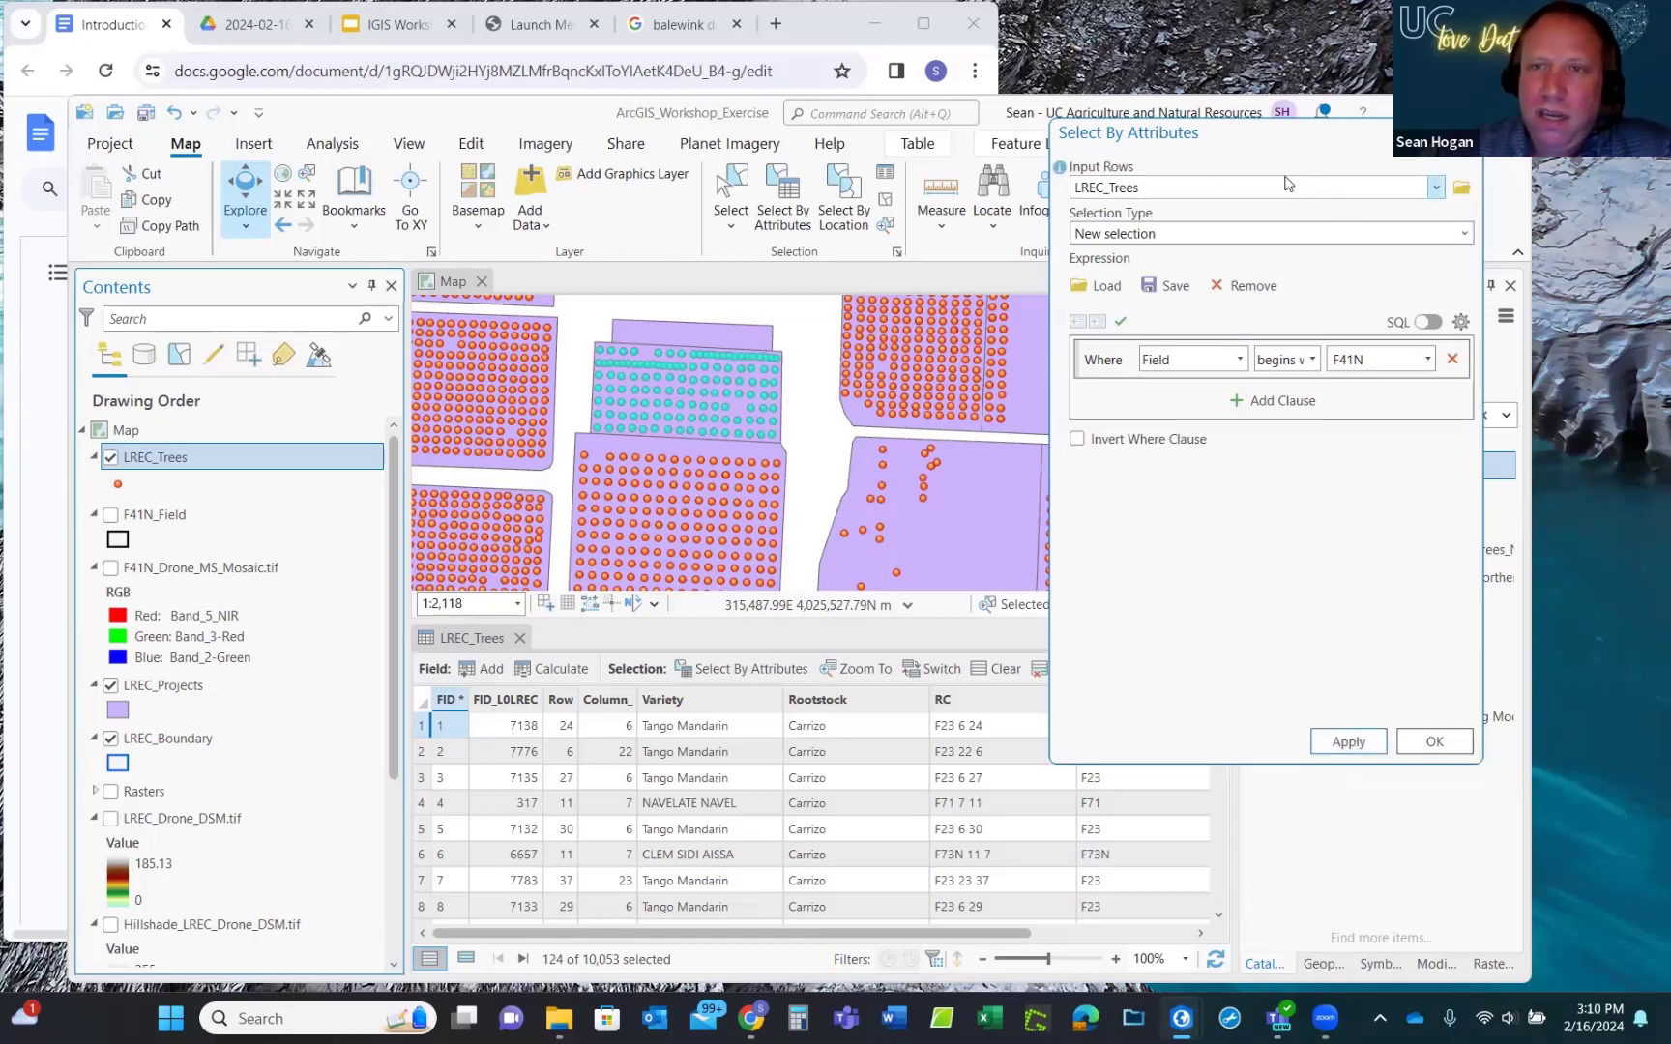
pyautogui.moveTo(1255, 148); pyautogui.dragTo(1210, 156)
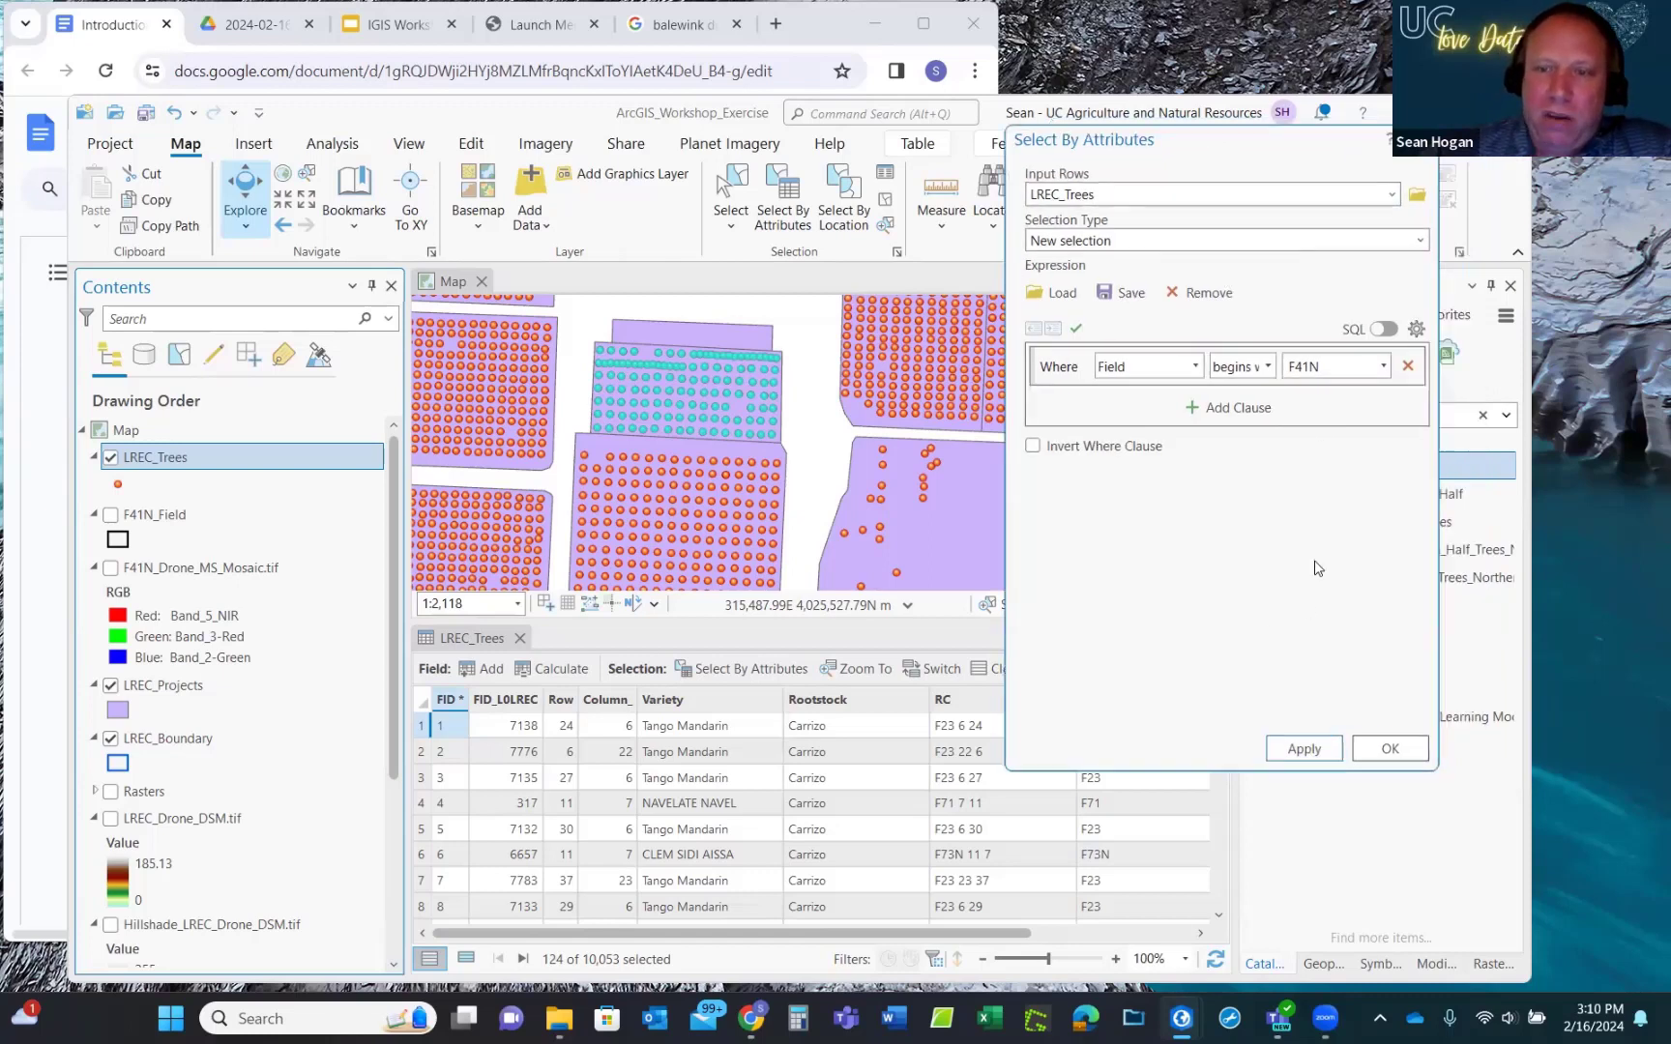
pyautogui.click(1389, 750)
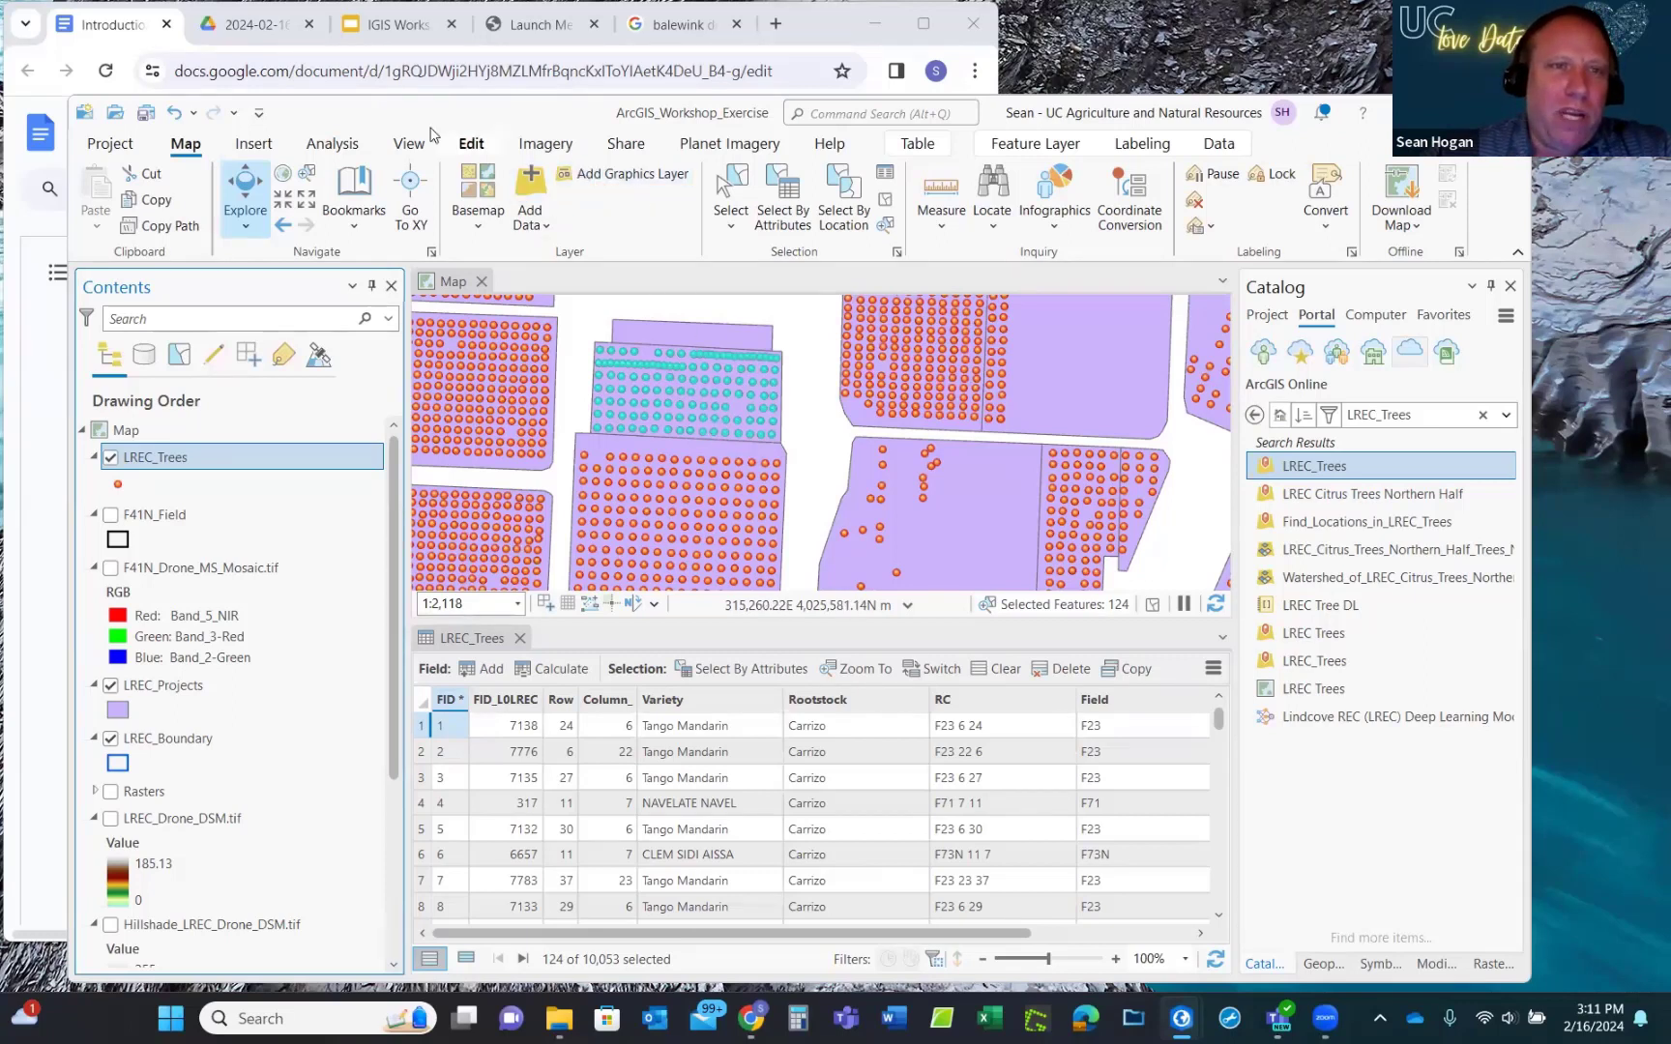
# Open the geoprocessing tools and clear the earlier "clip raster" search.
pyautogui.click(329, 148)
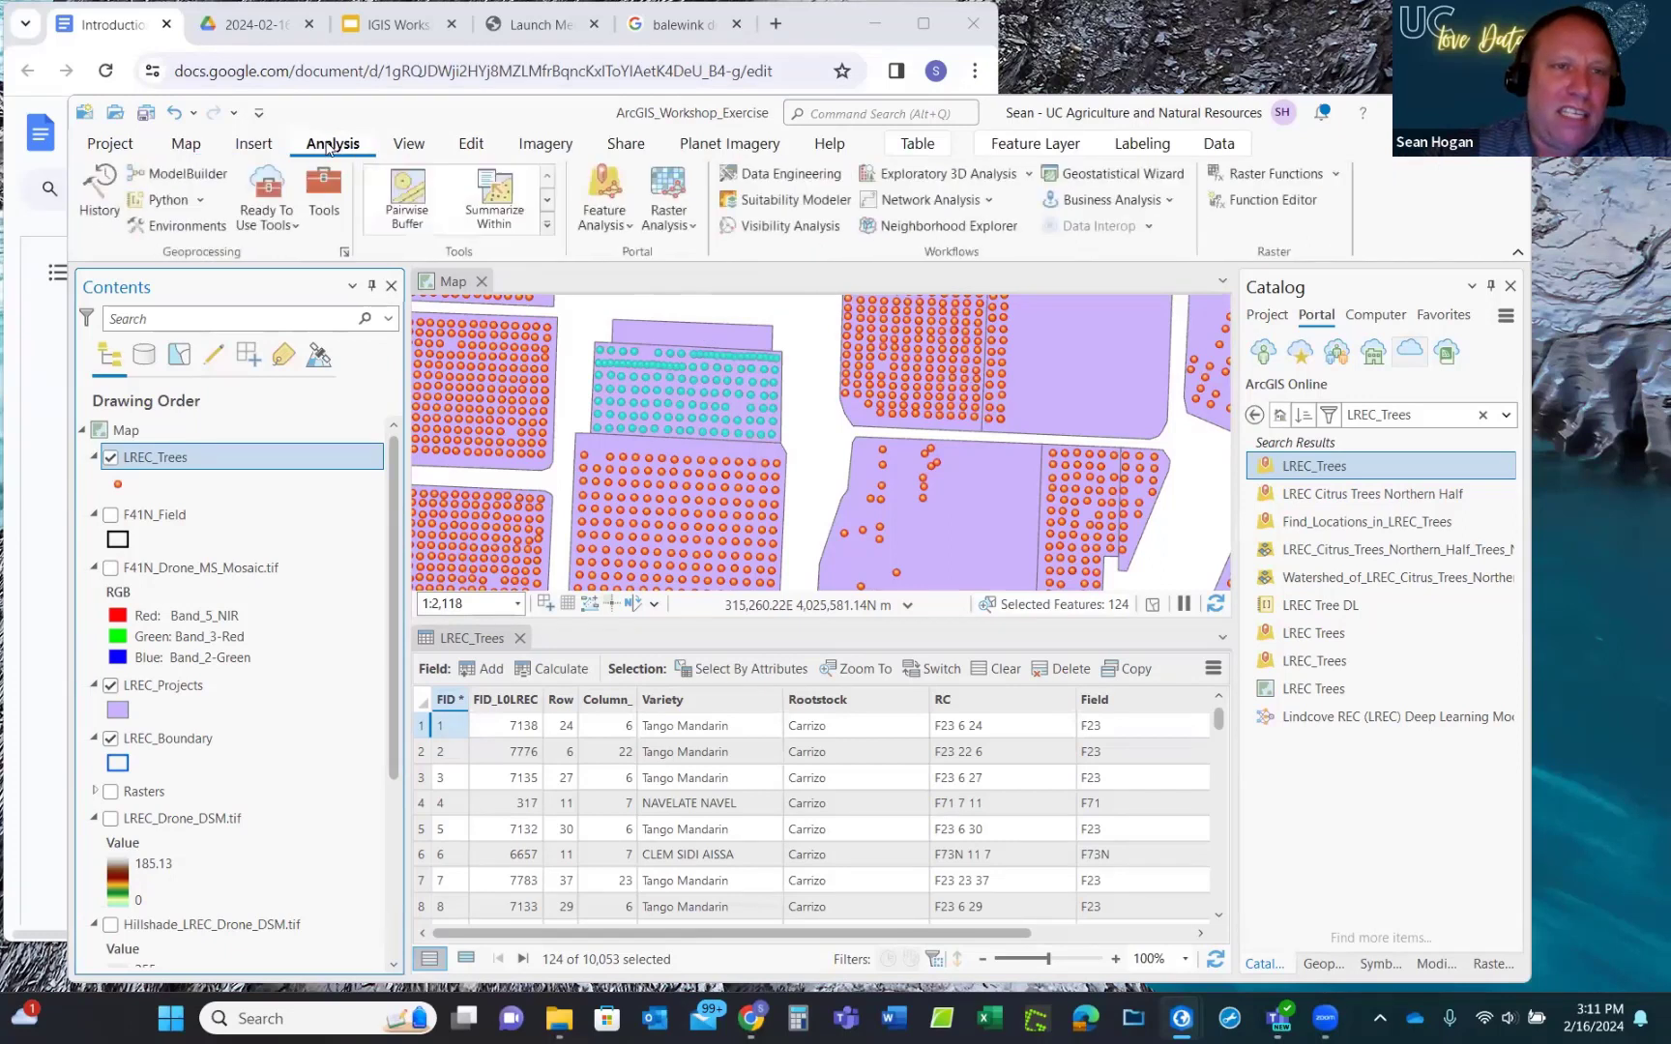
pyautogui.click(323, 193)
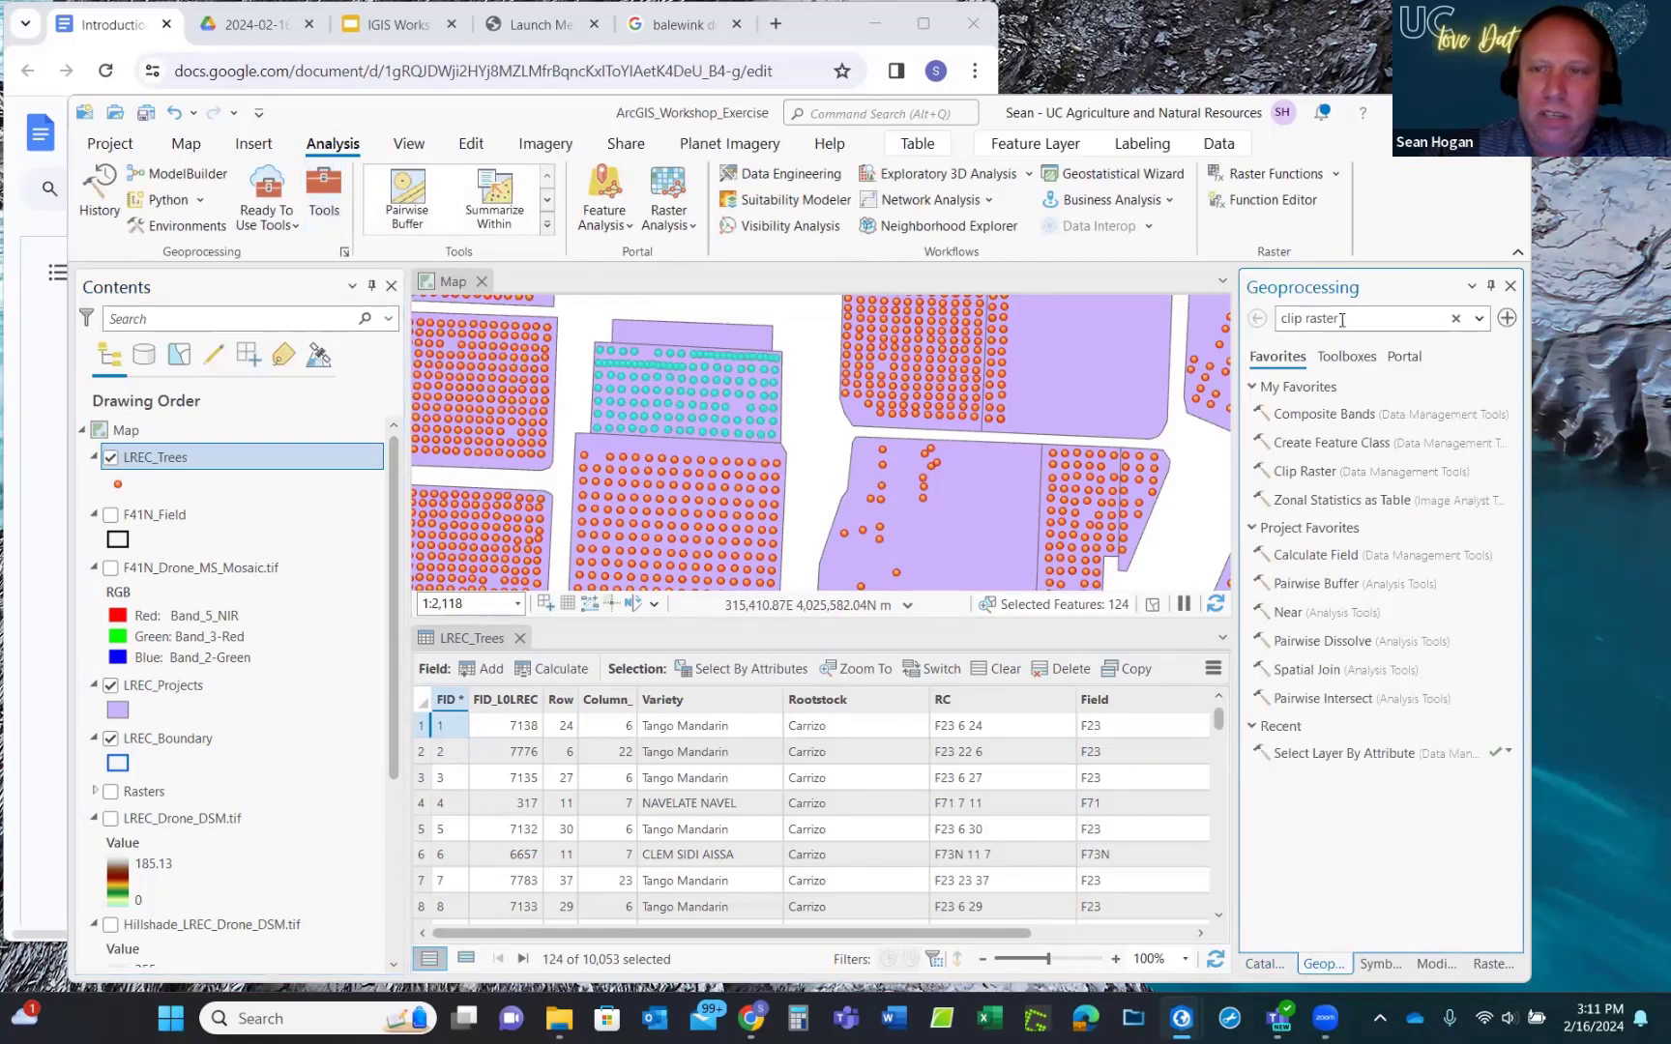
pyautogui.click(1455, 318)
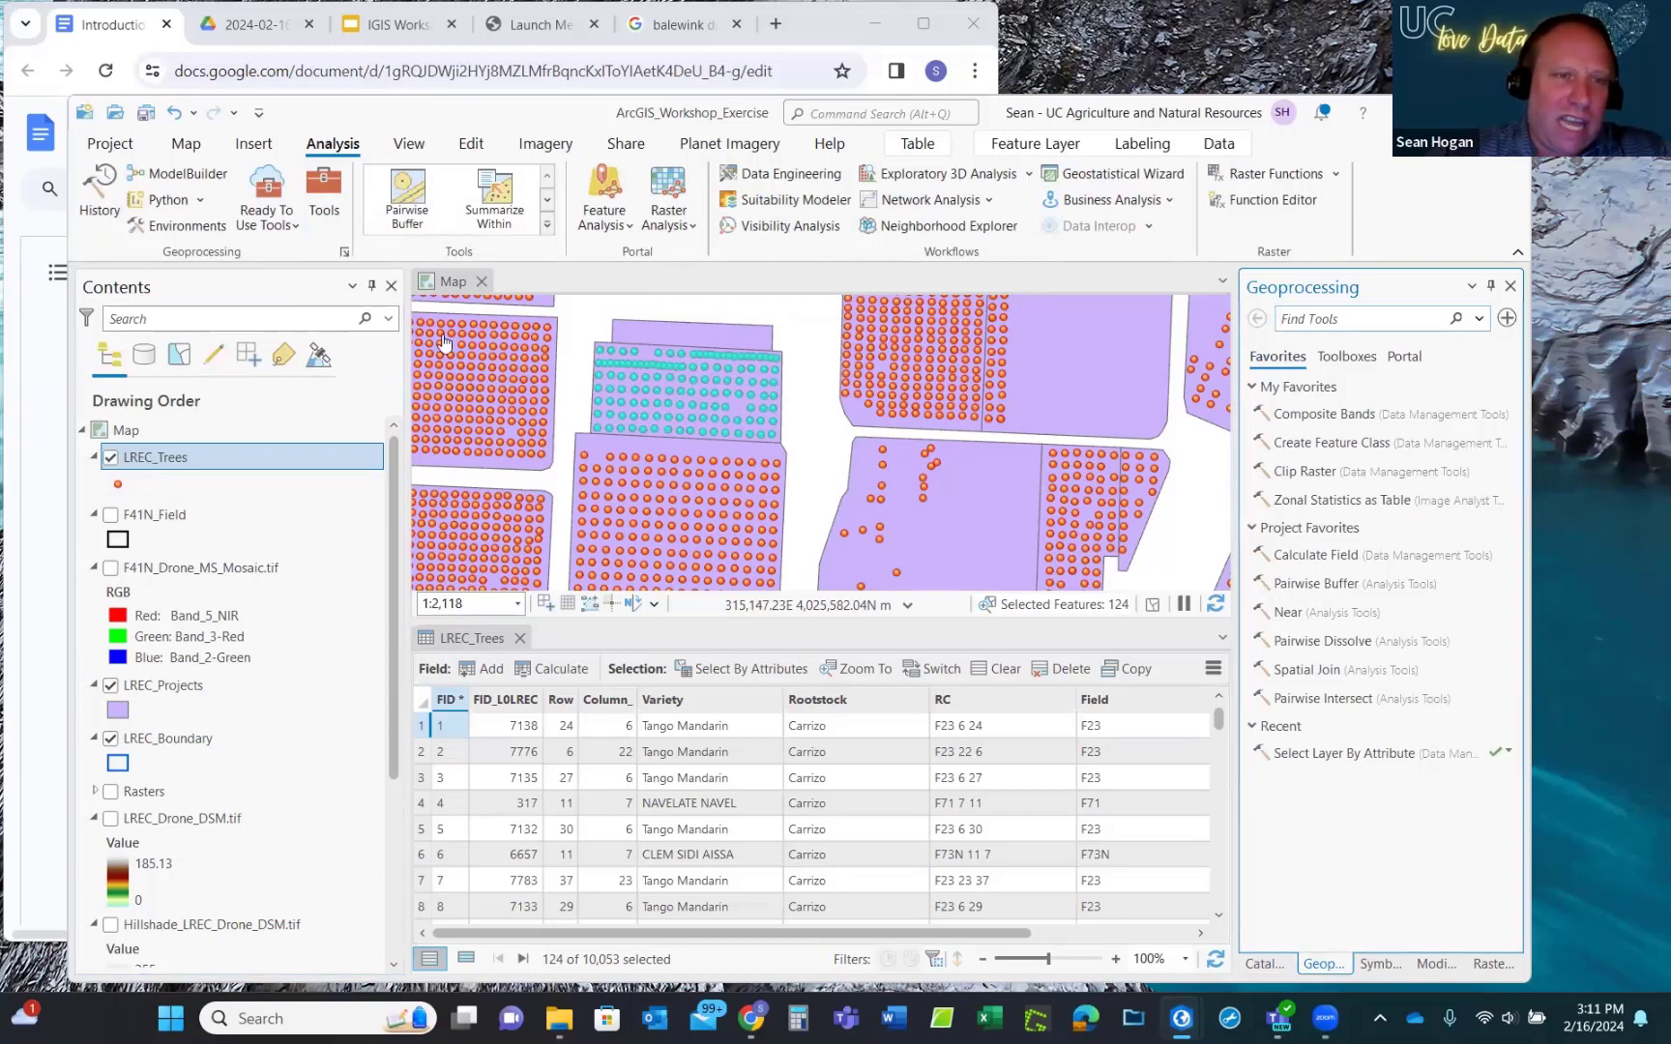
# Start a feature export of the selected LREC_Trees records and name the output feature class F41N_Trees_UTM in the workshop geodatabase.
pyautogui.rightClick(147, 460)
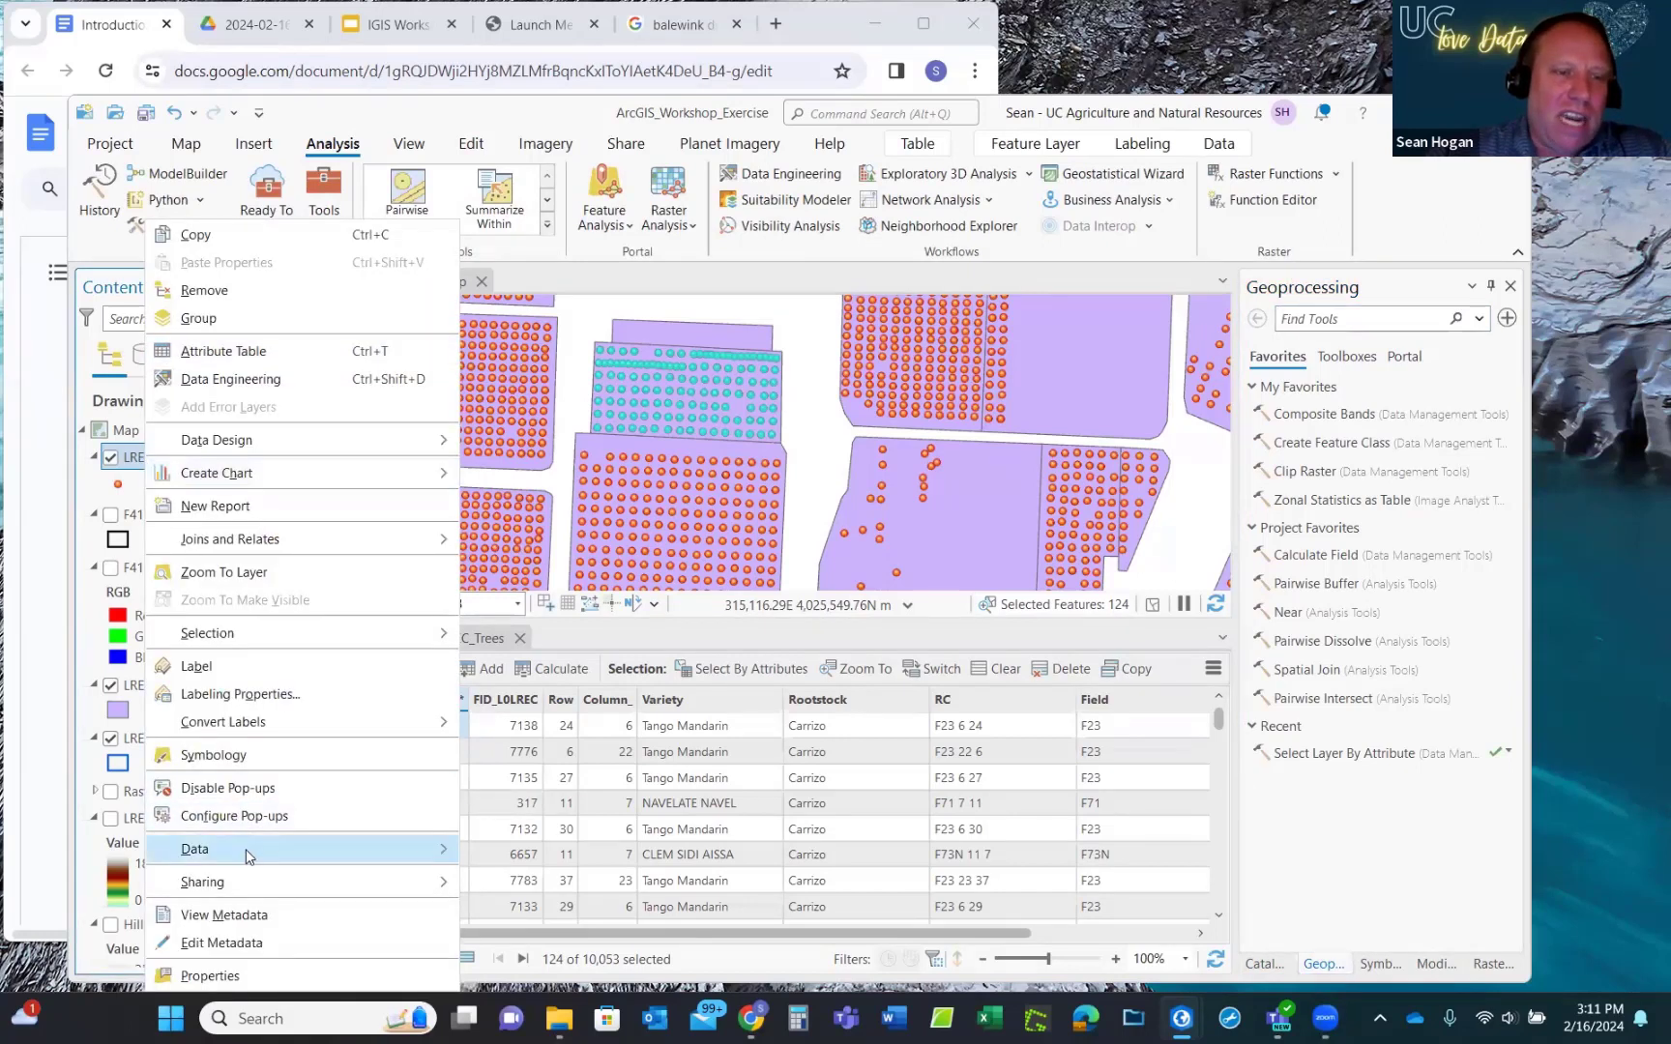
pyautogui.moveTo(246, 849)
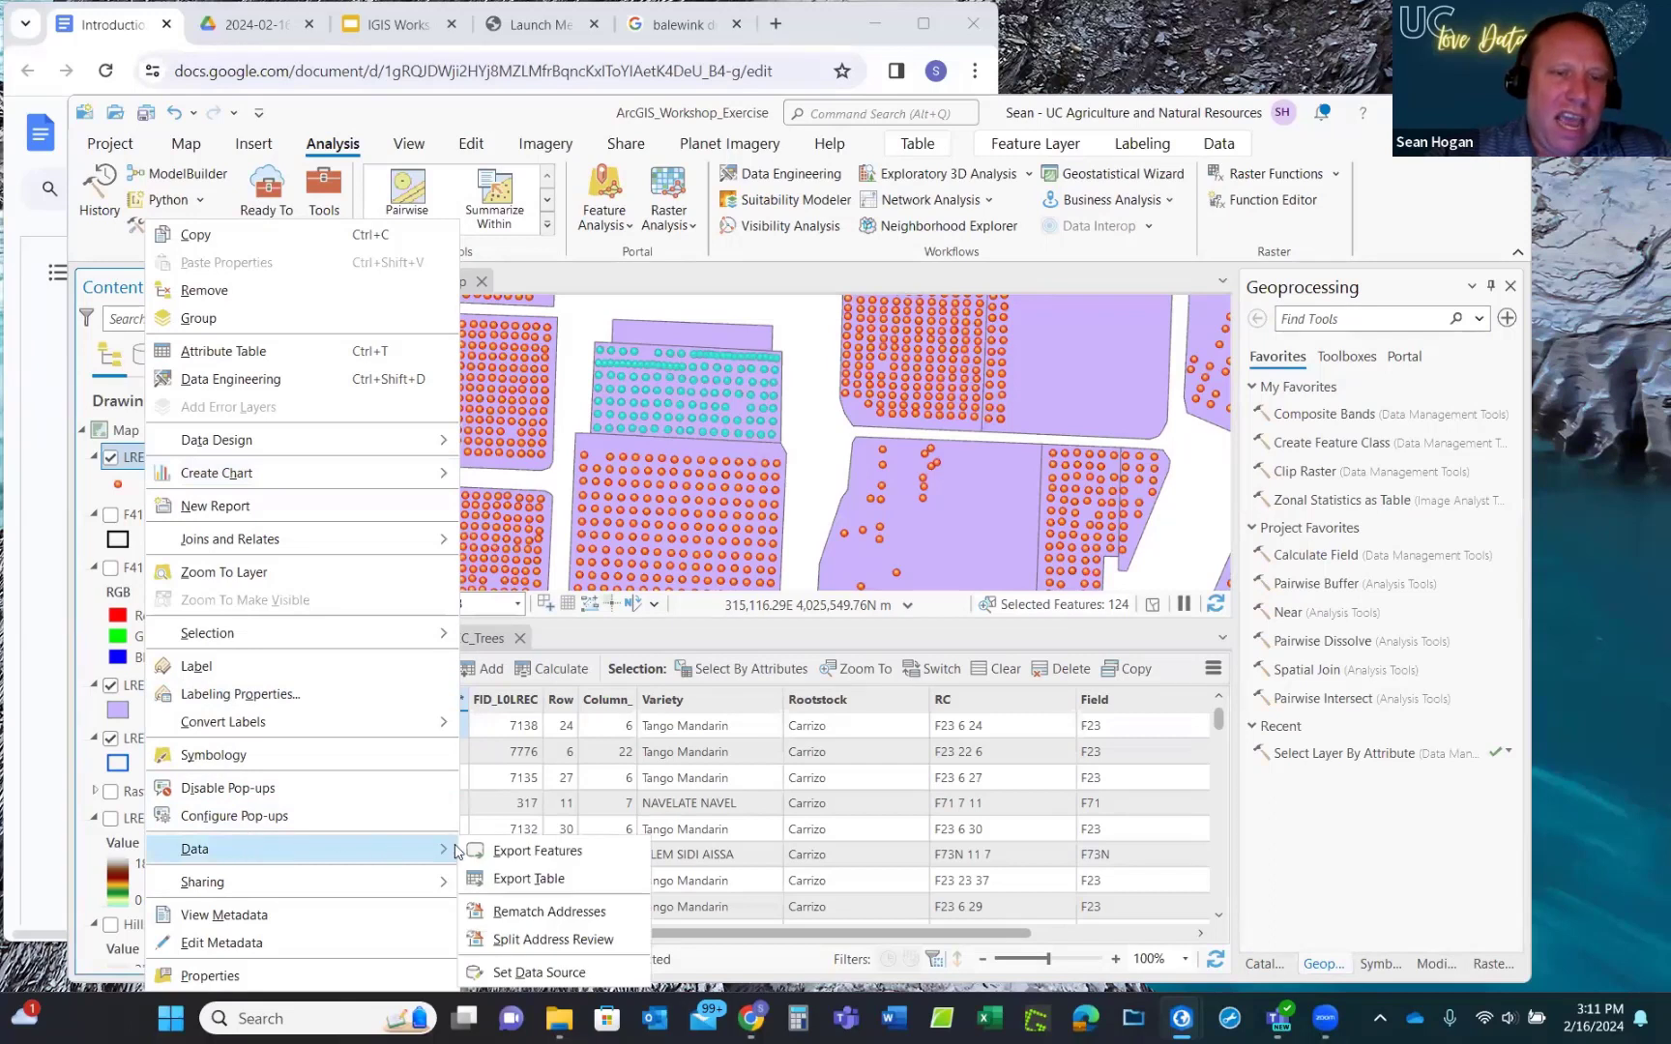
pyautogui.click(532, 852)
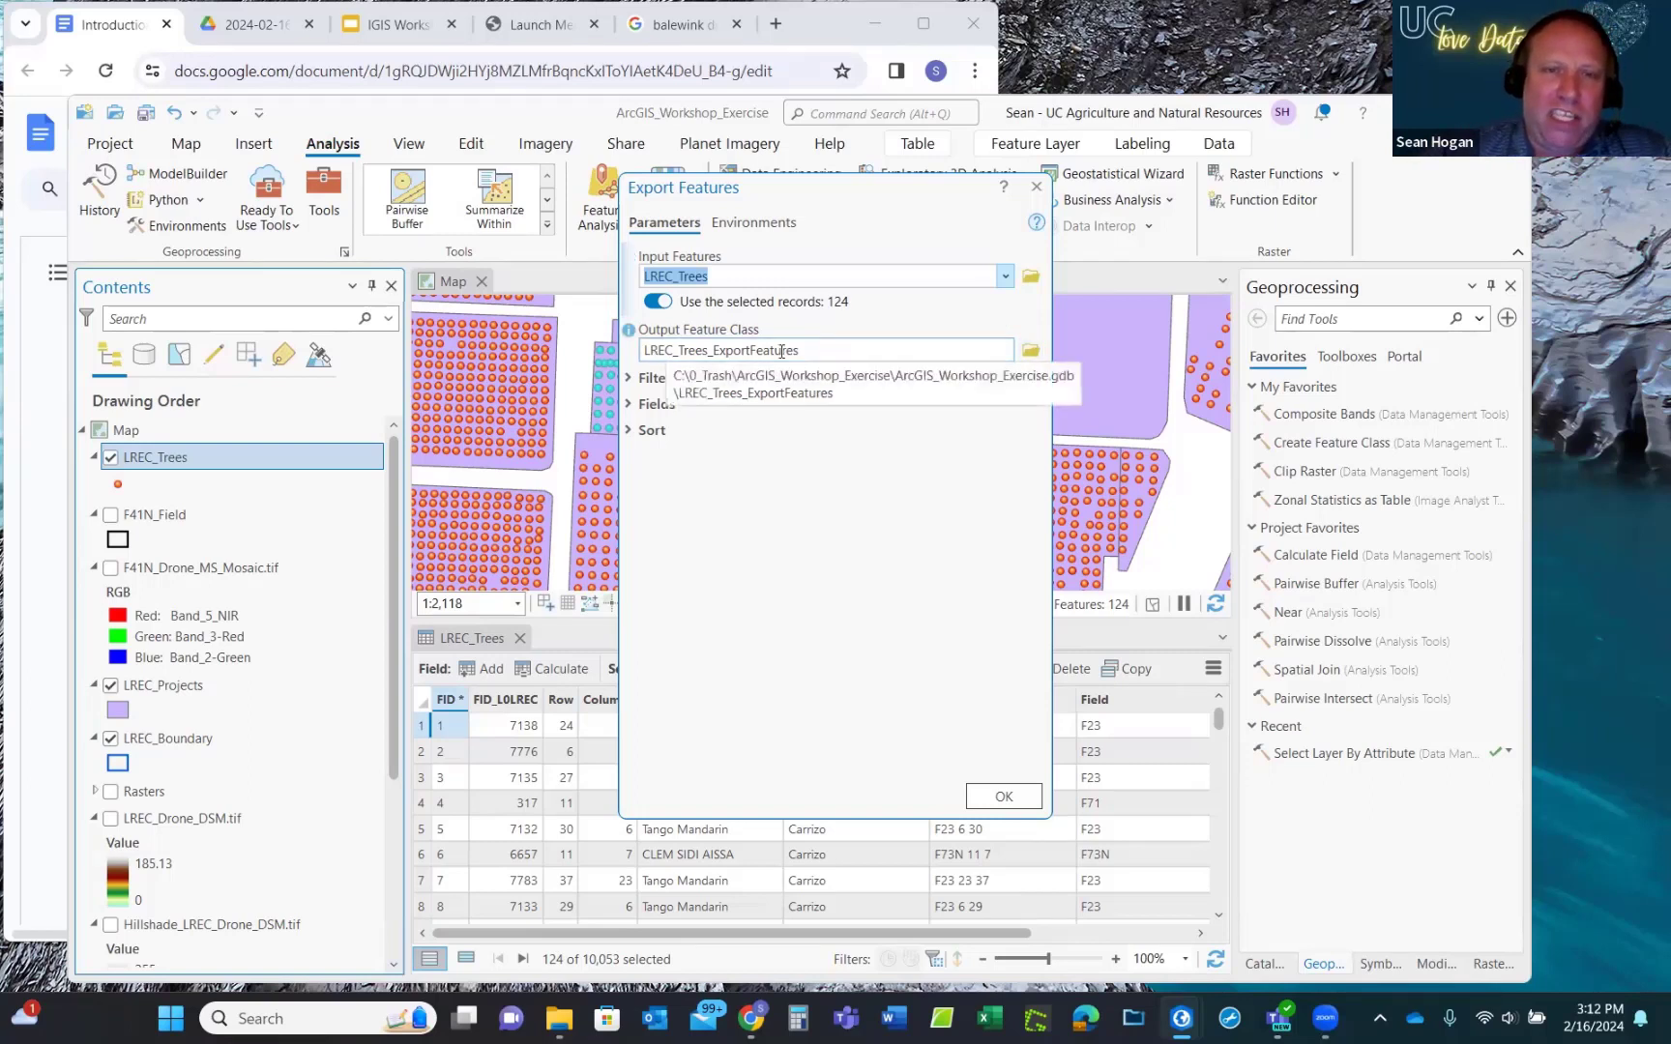
pyautogui.moveTo(821, 349); pyautogui.dragTo(796, 350)
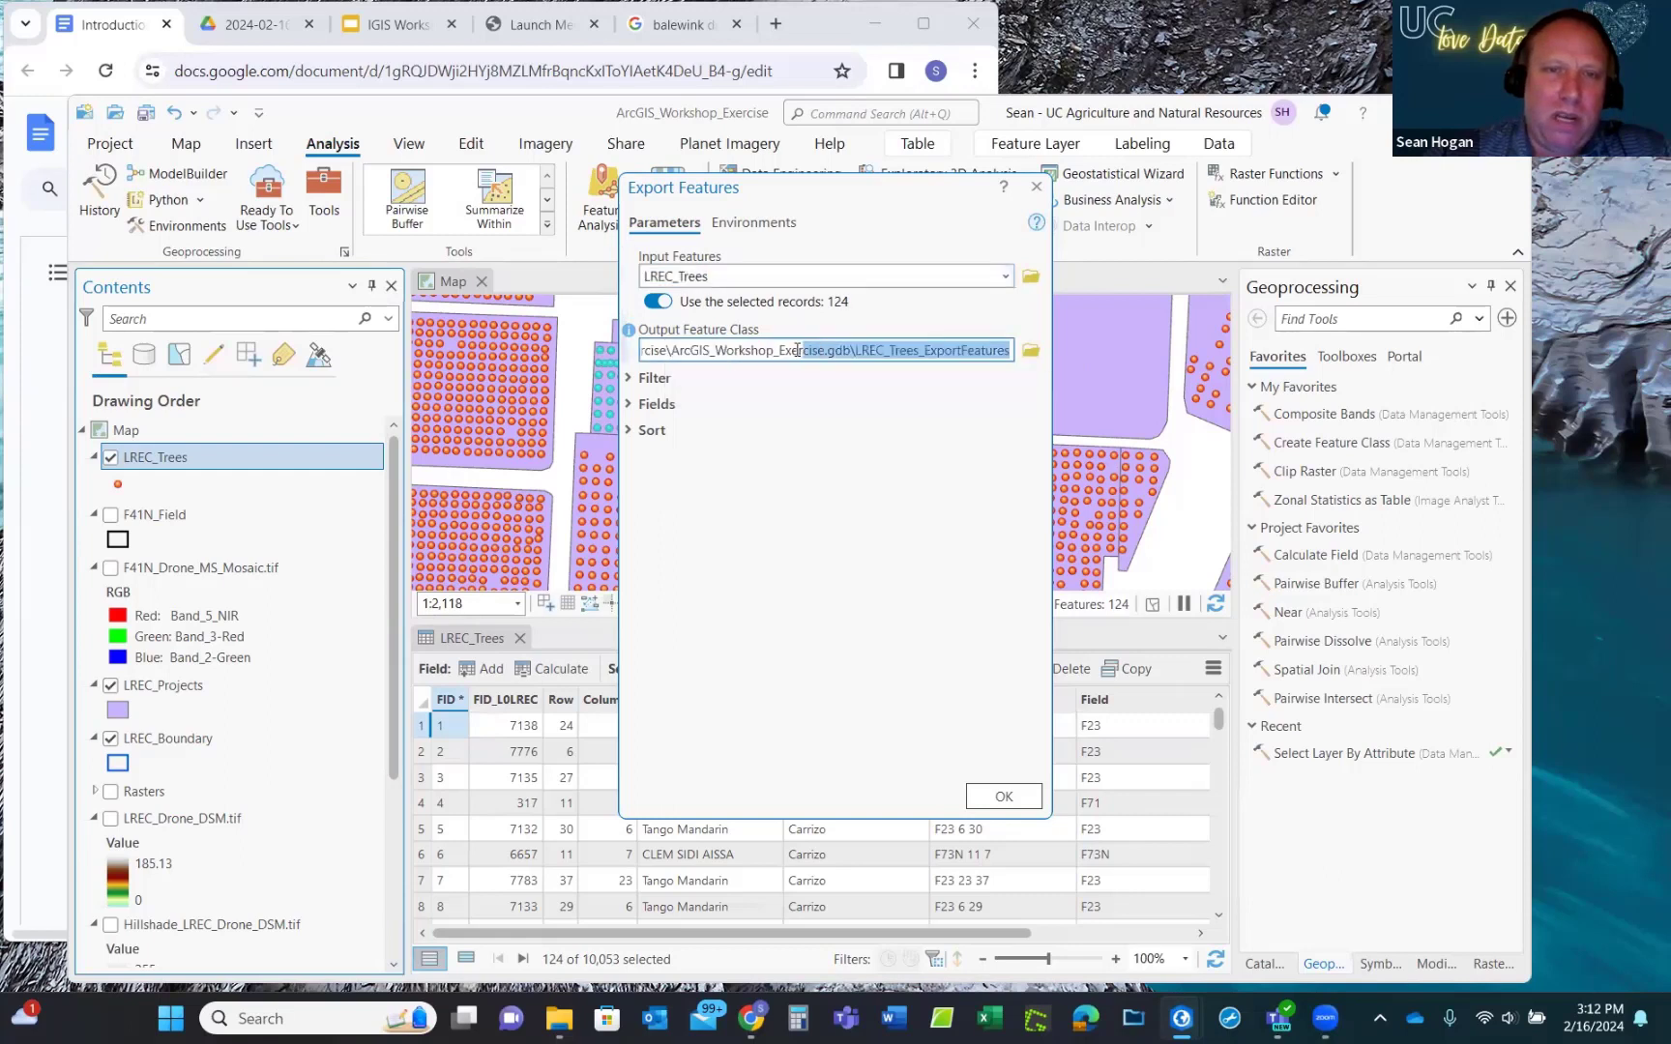
pyautogui.click(928, 350)
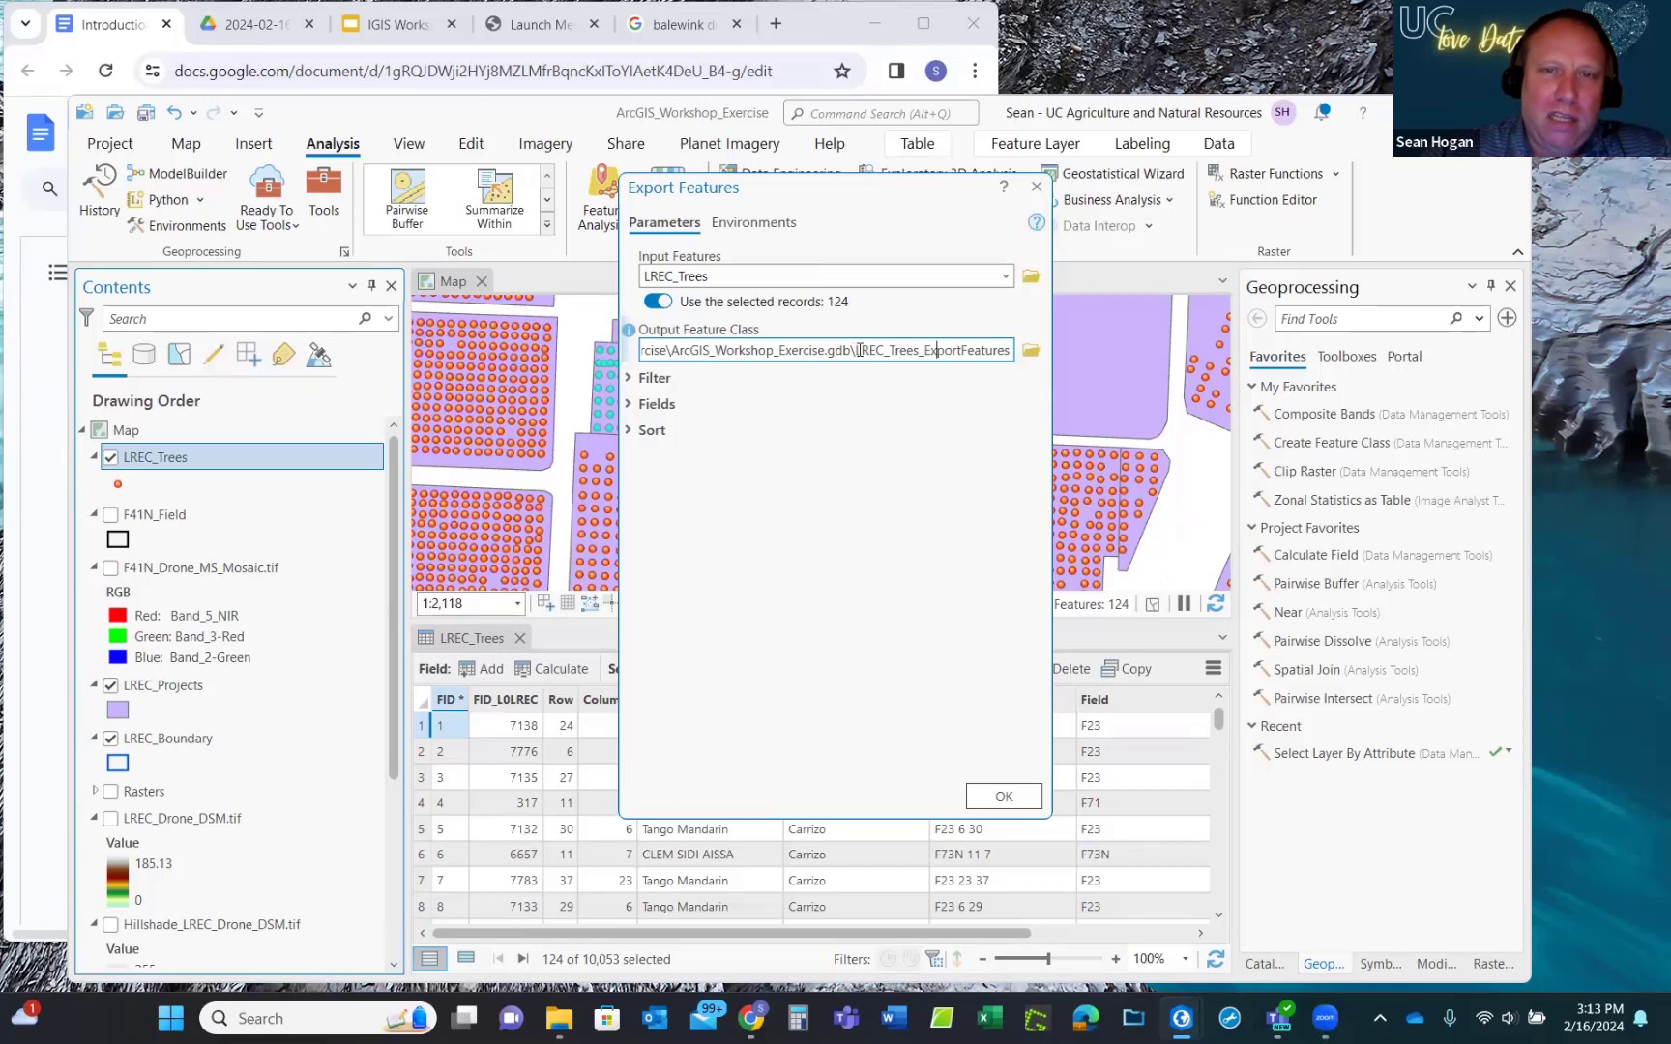
pyautogui.moveTo(858, 350); pyautogui.dragTo(1022, 358)
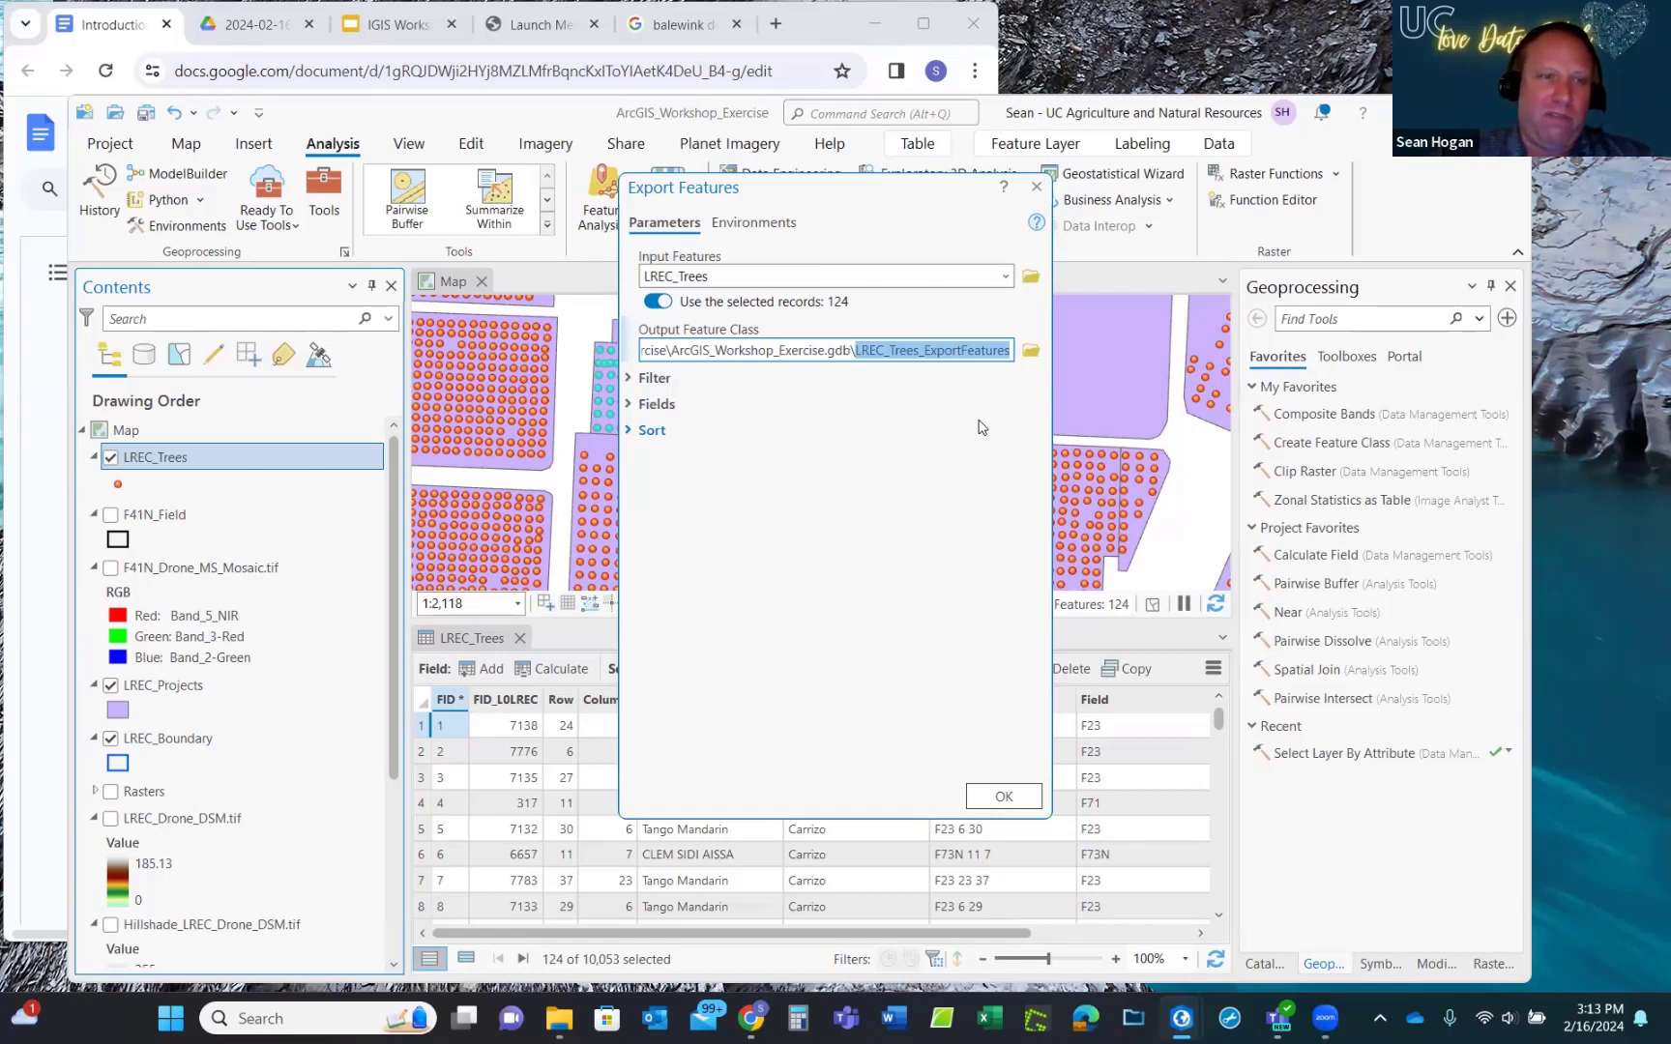
pyautogui.write('F')
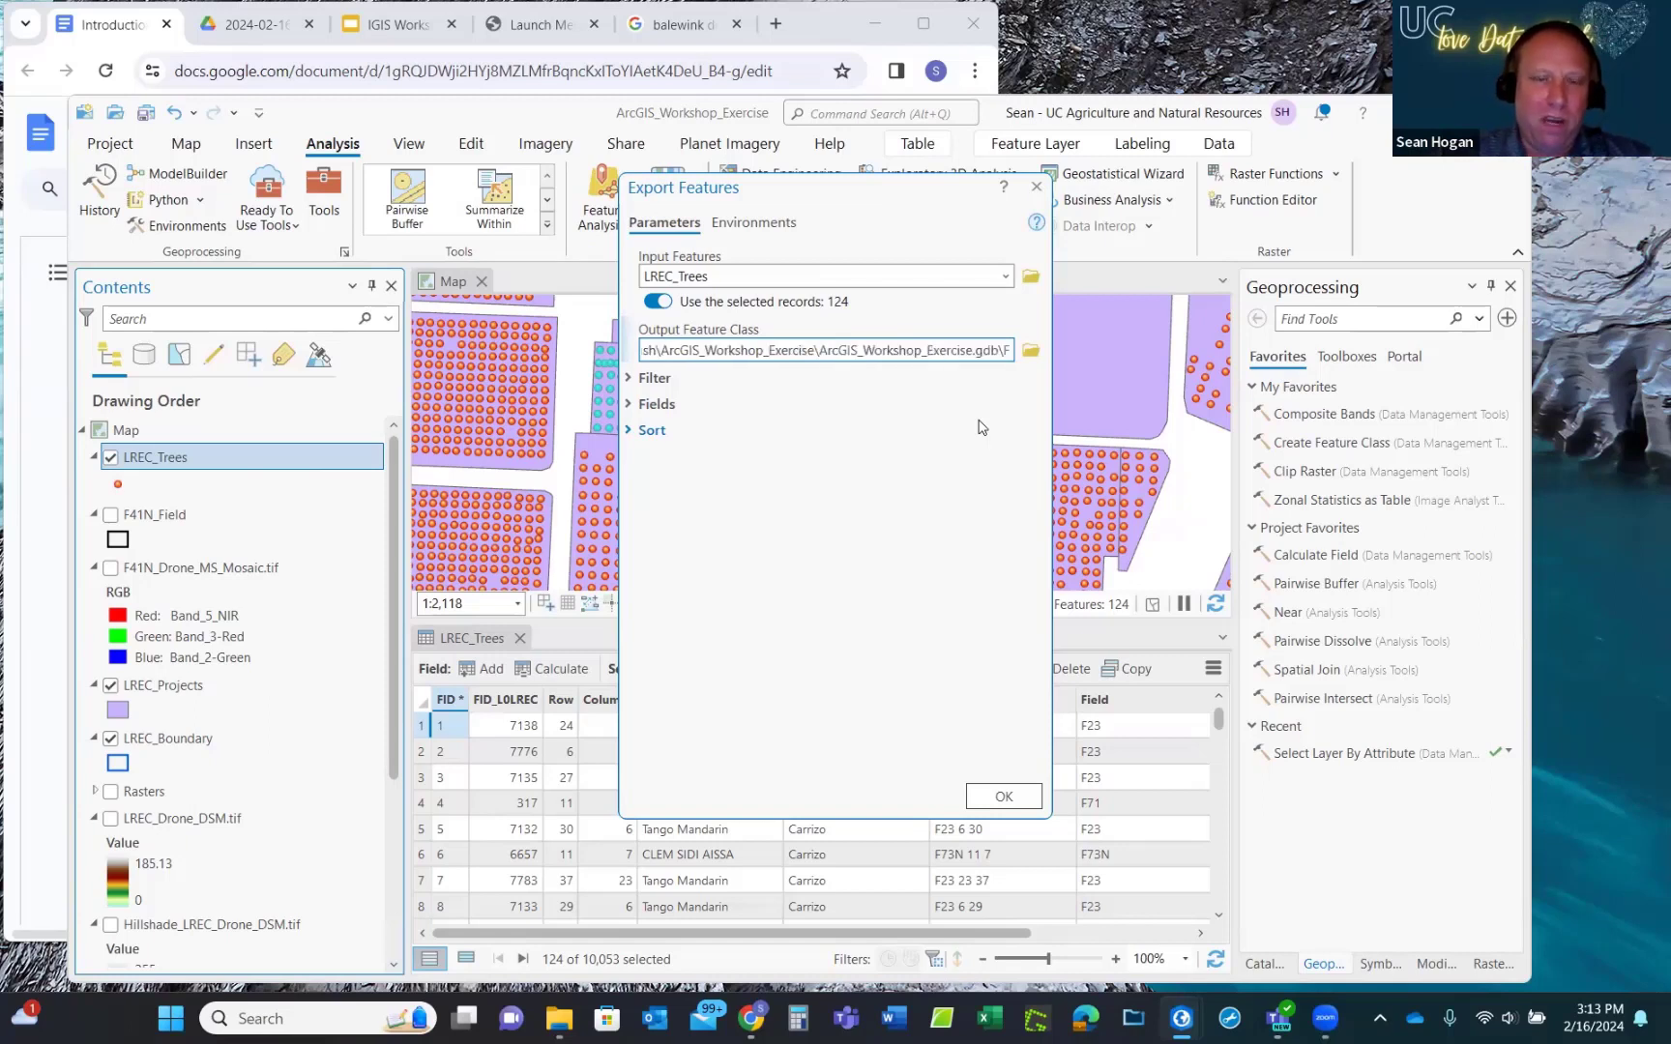
pyautogui.write('41')
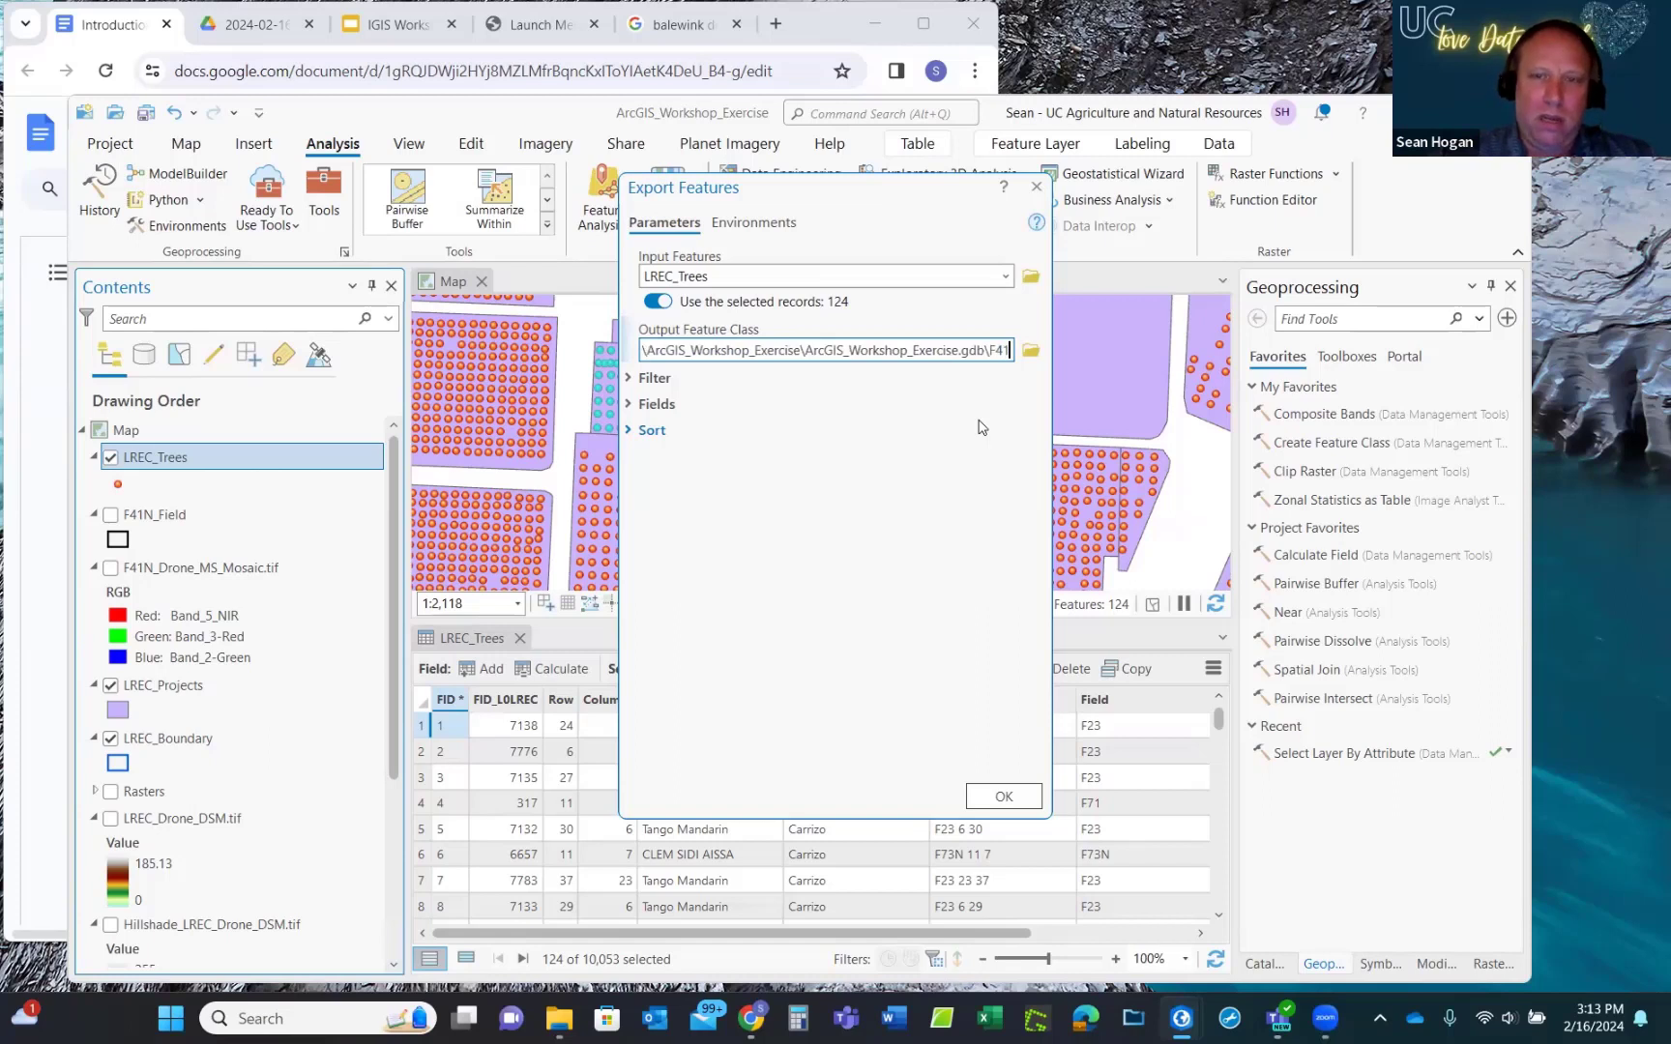
pyautogui.write('N')
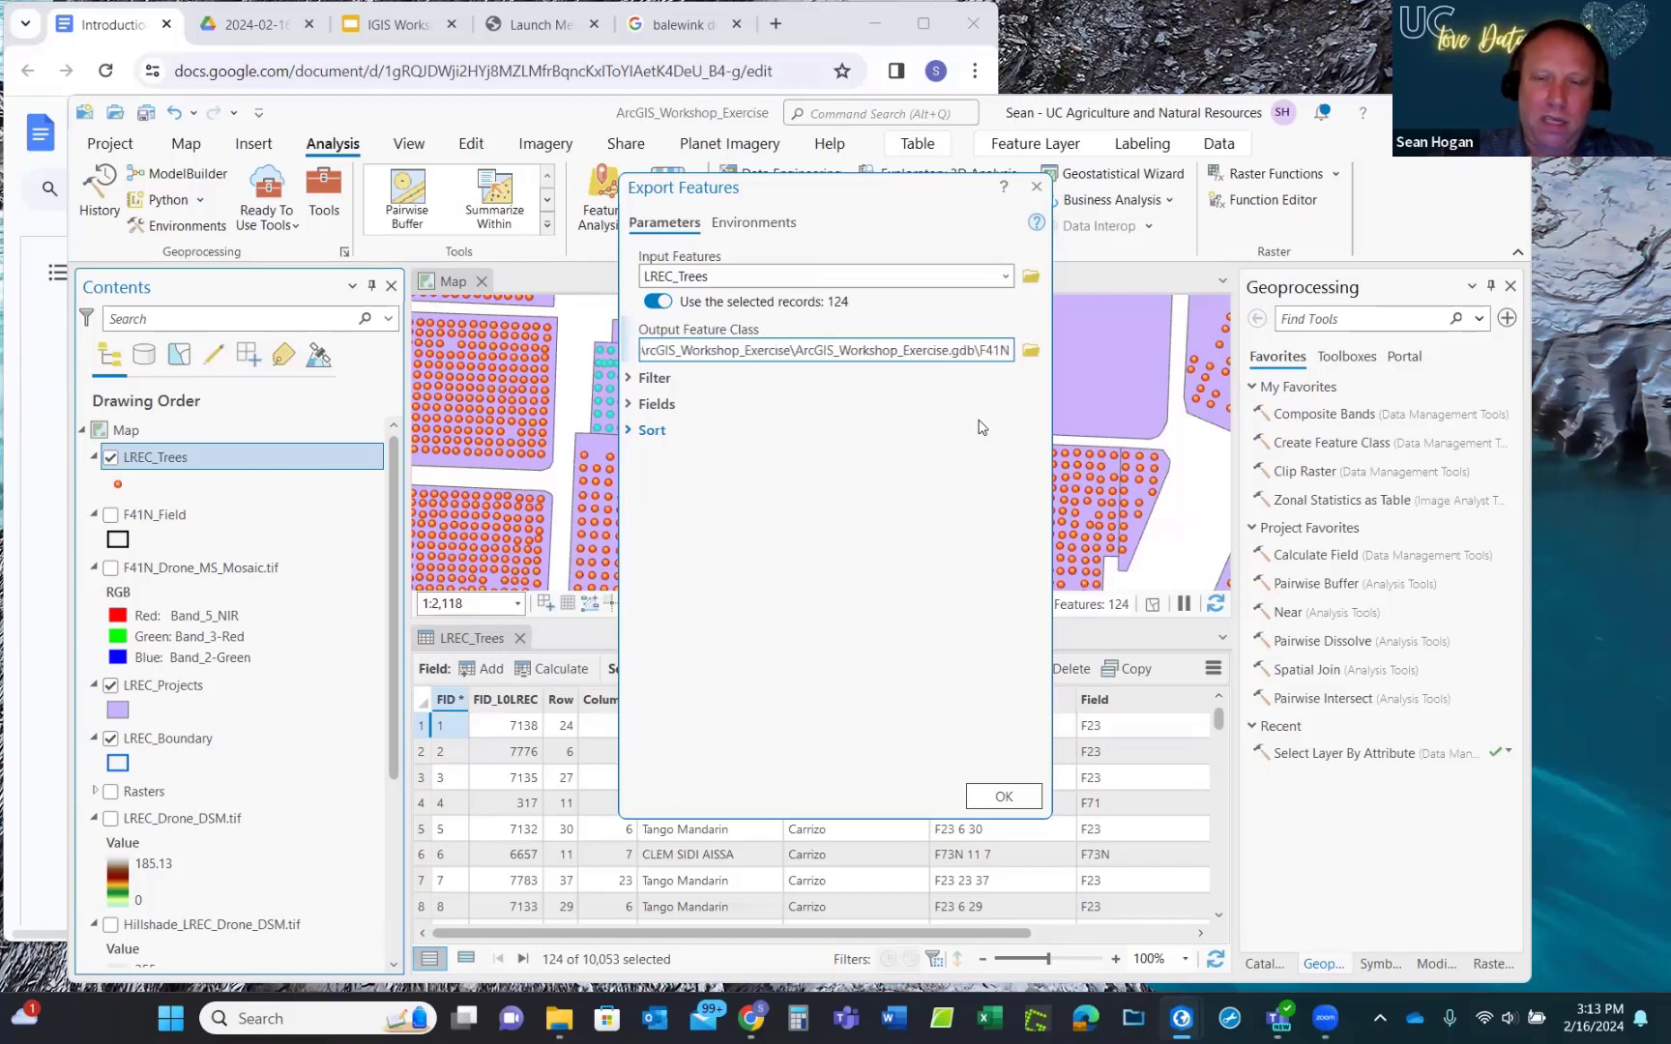
pyautogui.write('_')
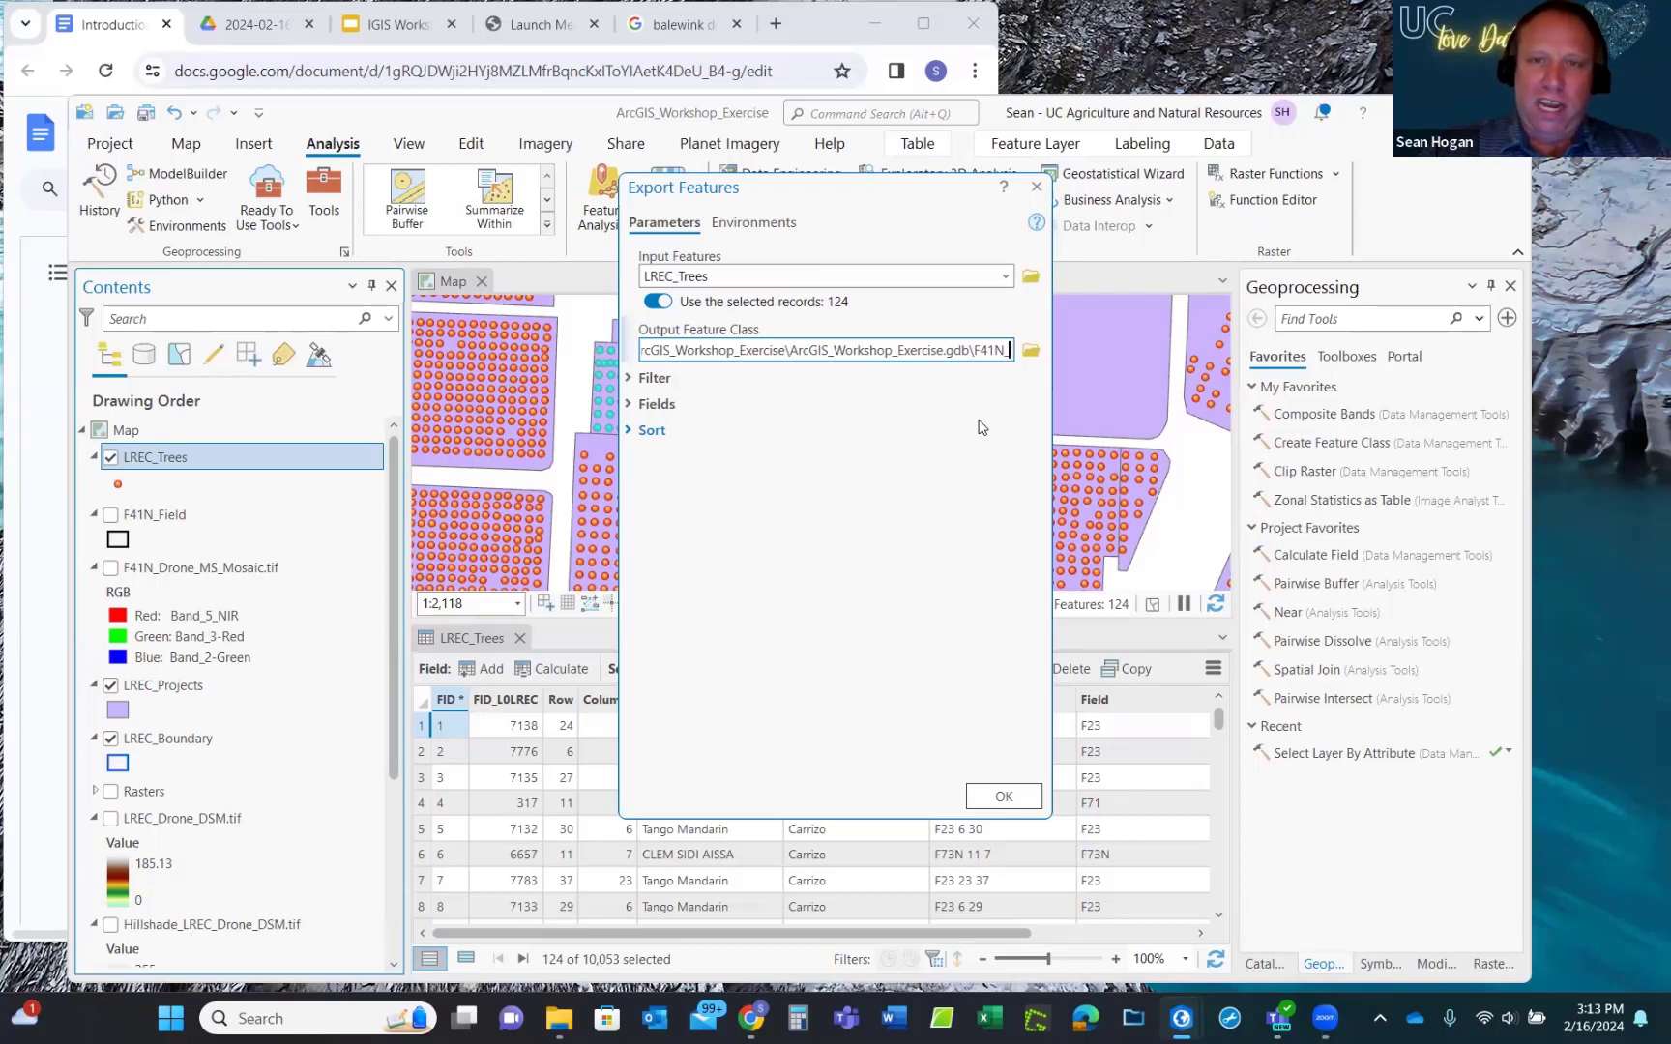
pyautogui.write('T')
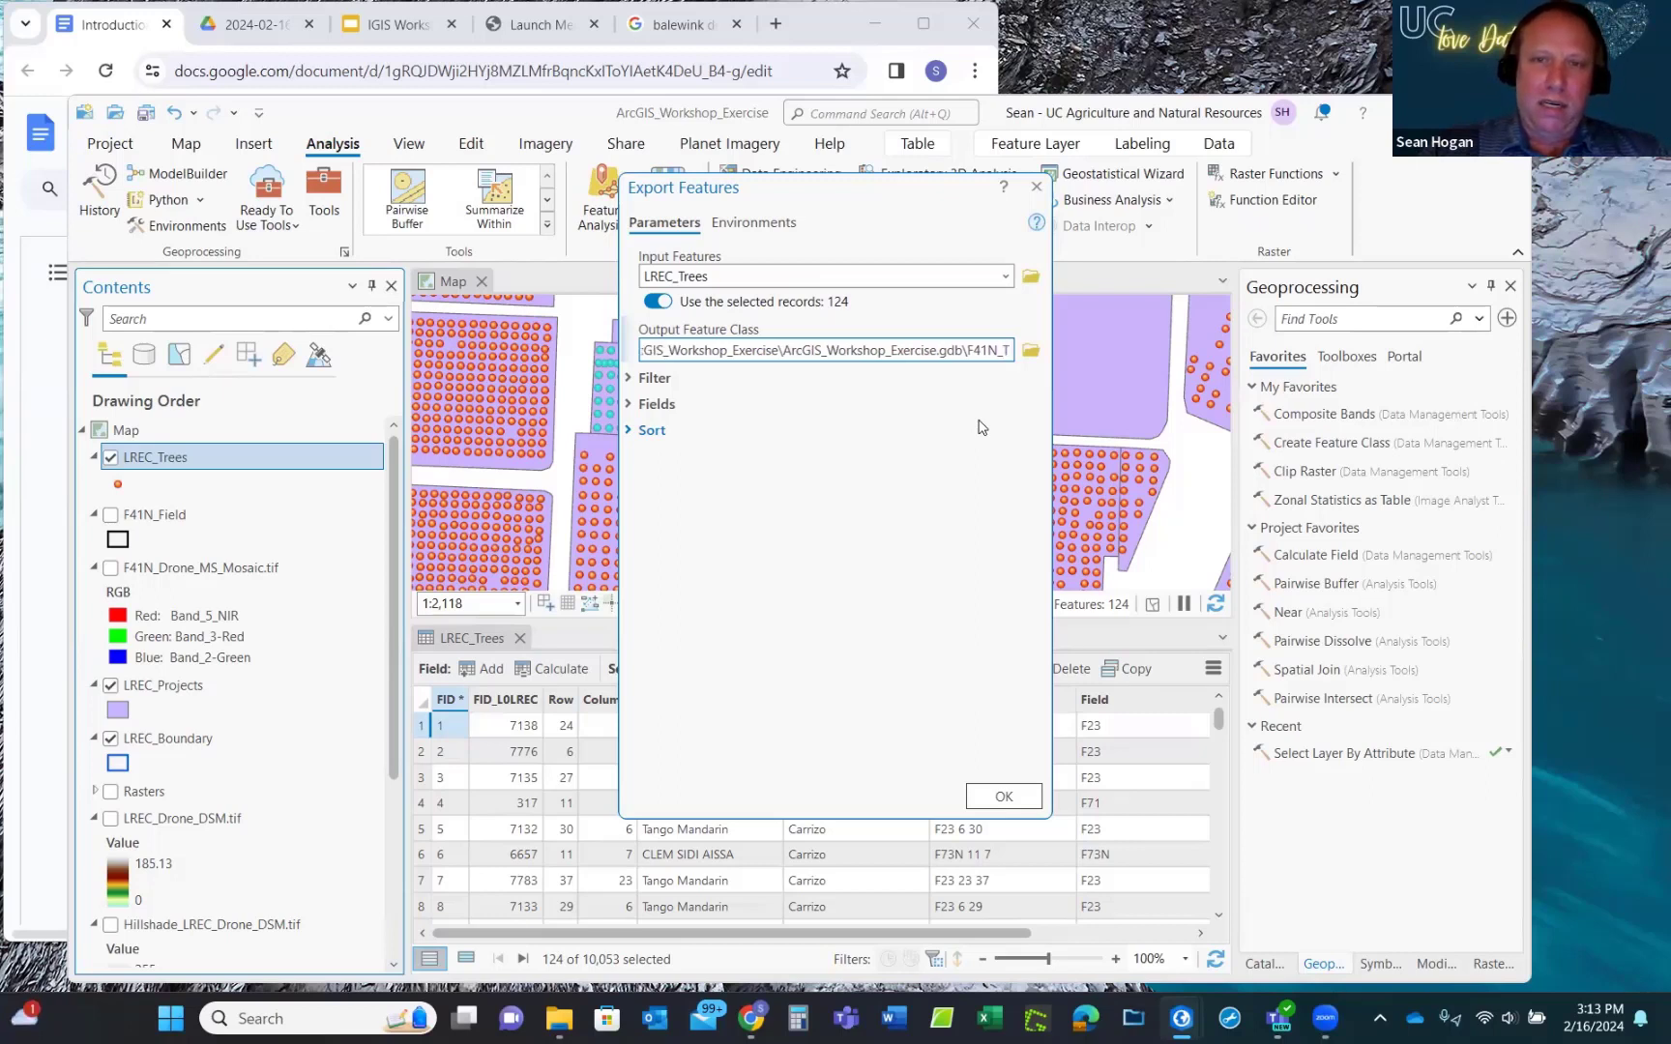
pyautogui.write('rees')
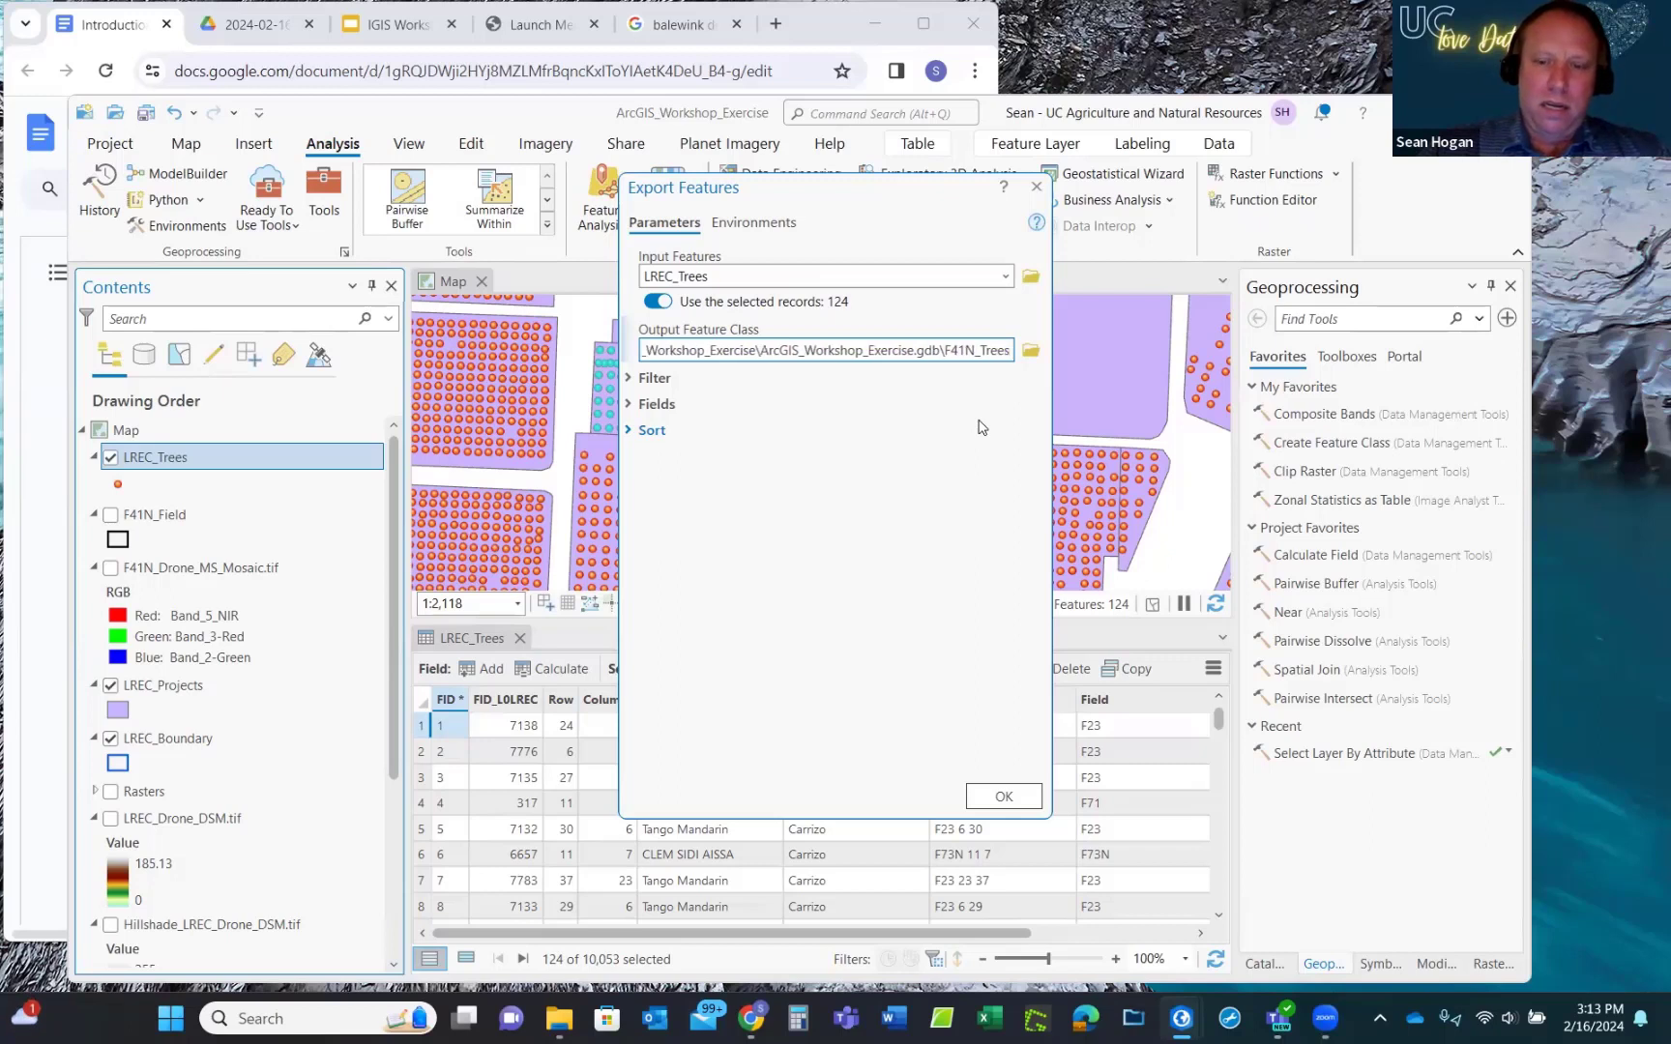
pyautogui.write('_UT')
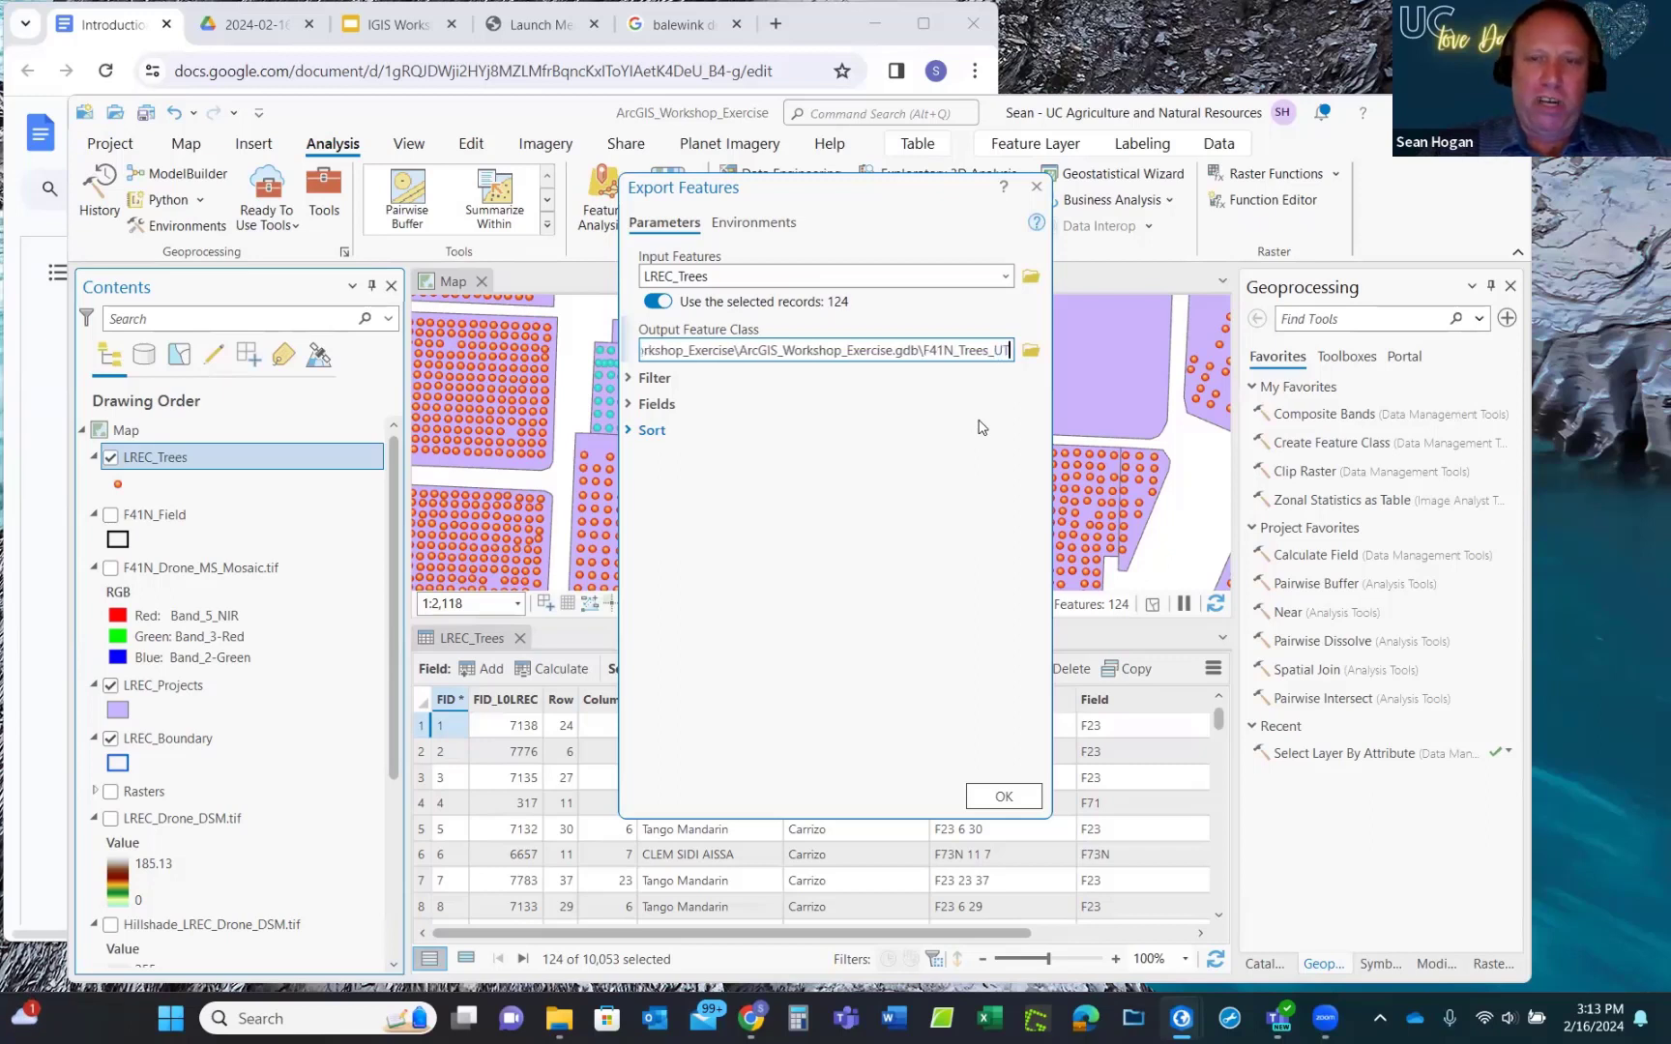
pyautogui.write('M')
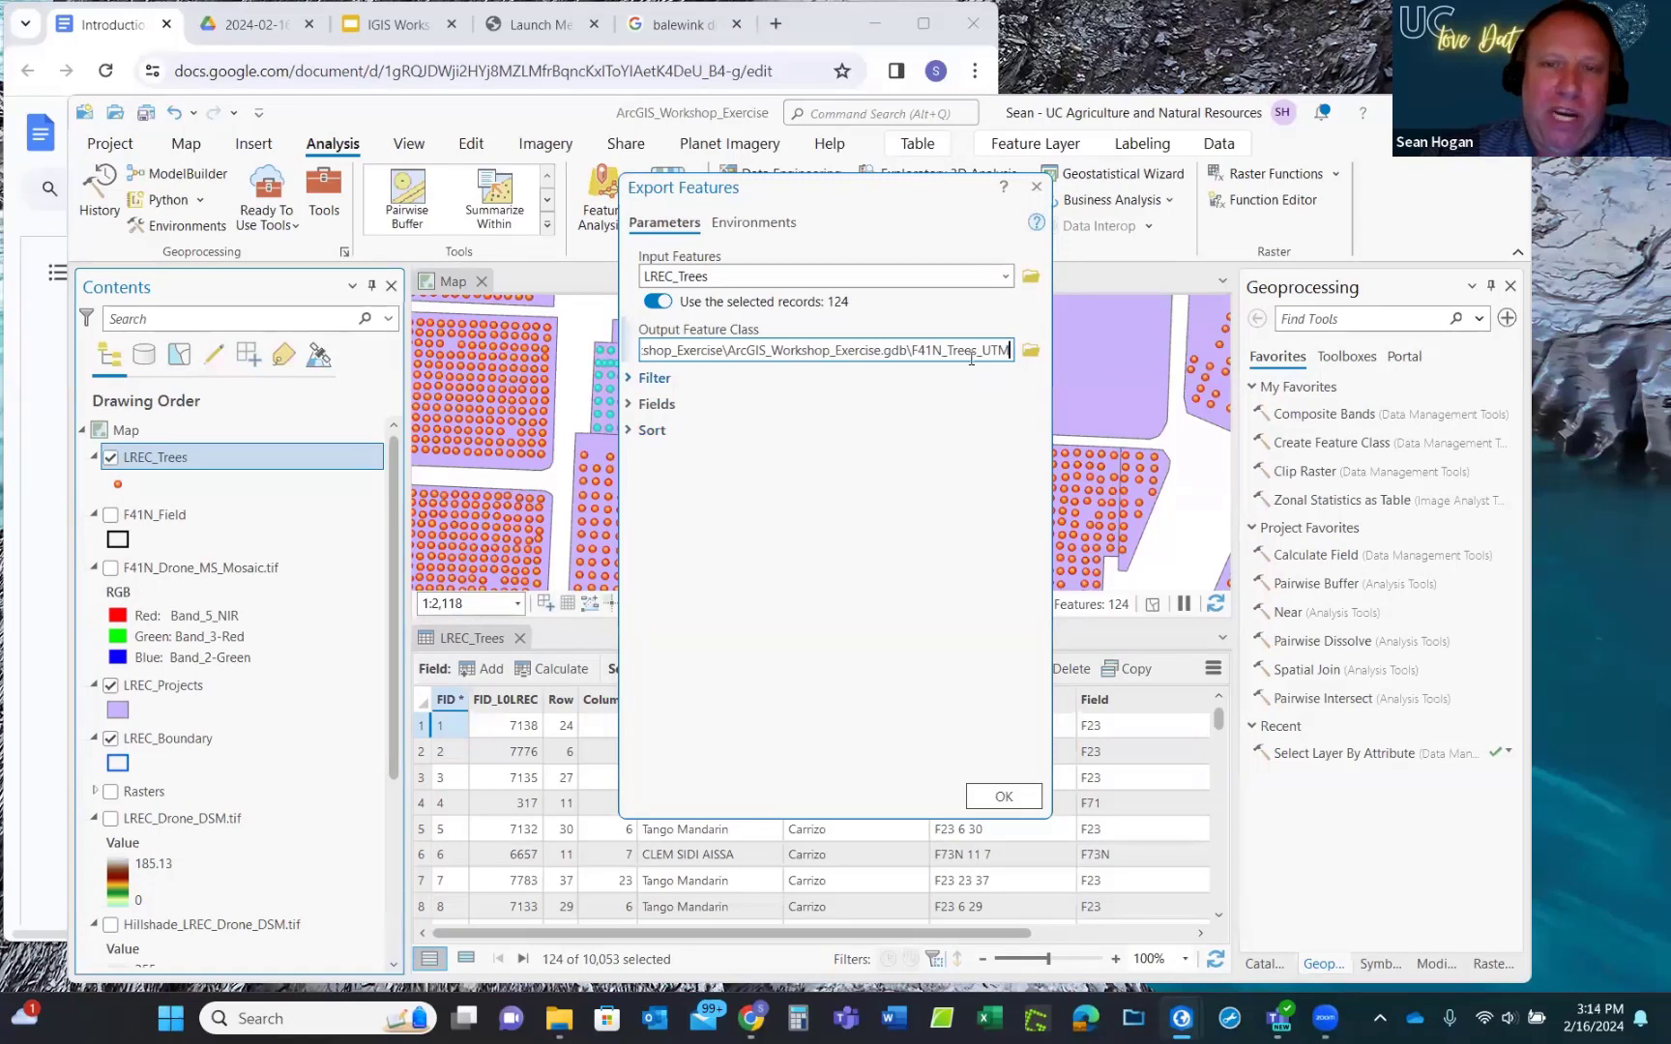
pyautogui.moveTo(914, 354); pyautogui.dragTo(1022, 356)
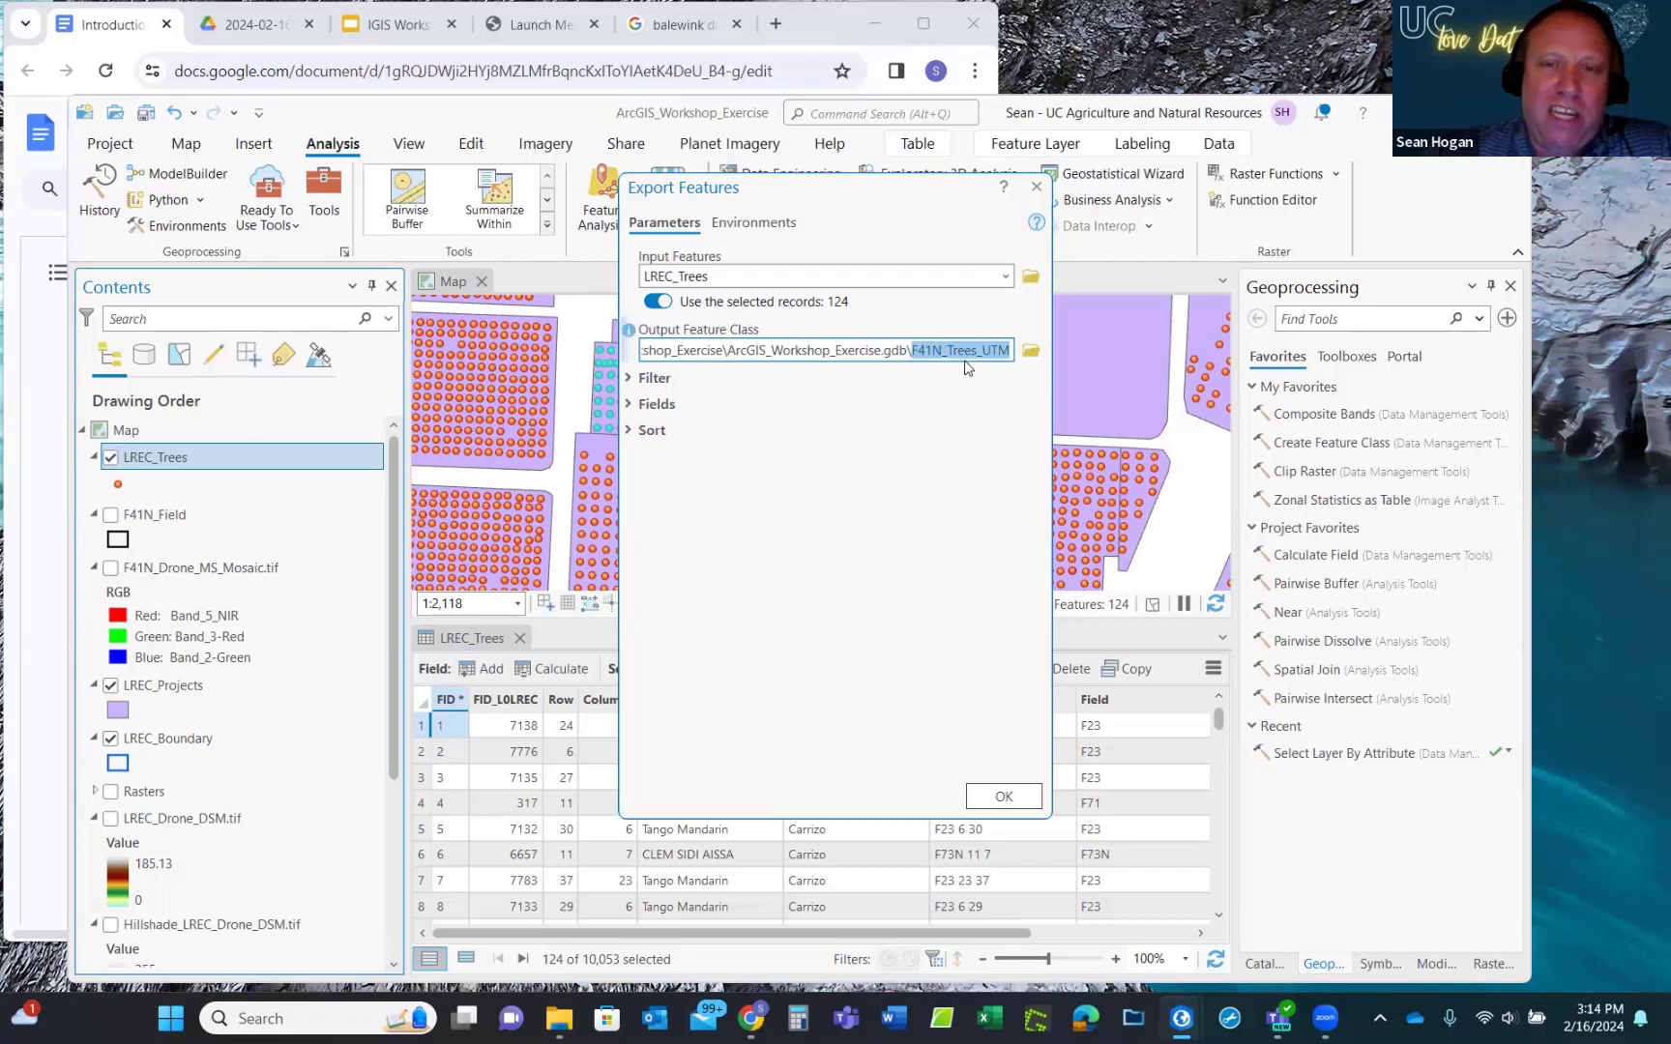
# Set the export's output coordinate system to that of the current map, WGS_1984_UTM_Zone_11N.
pyautogui.click(753, 224)
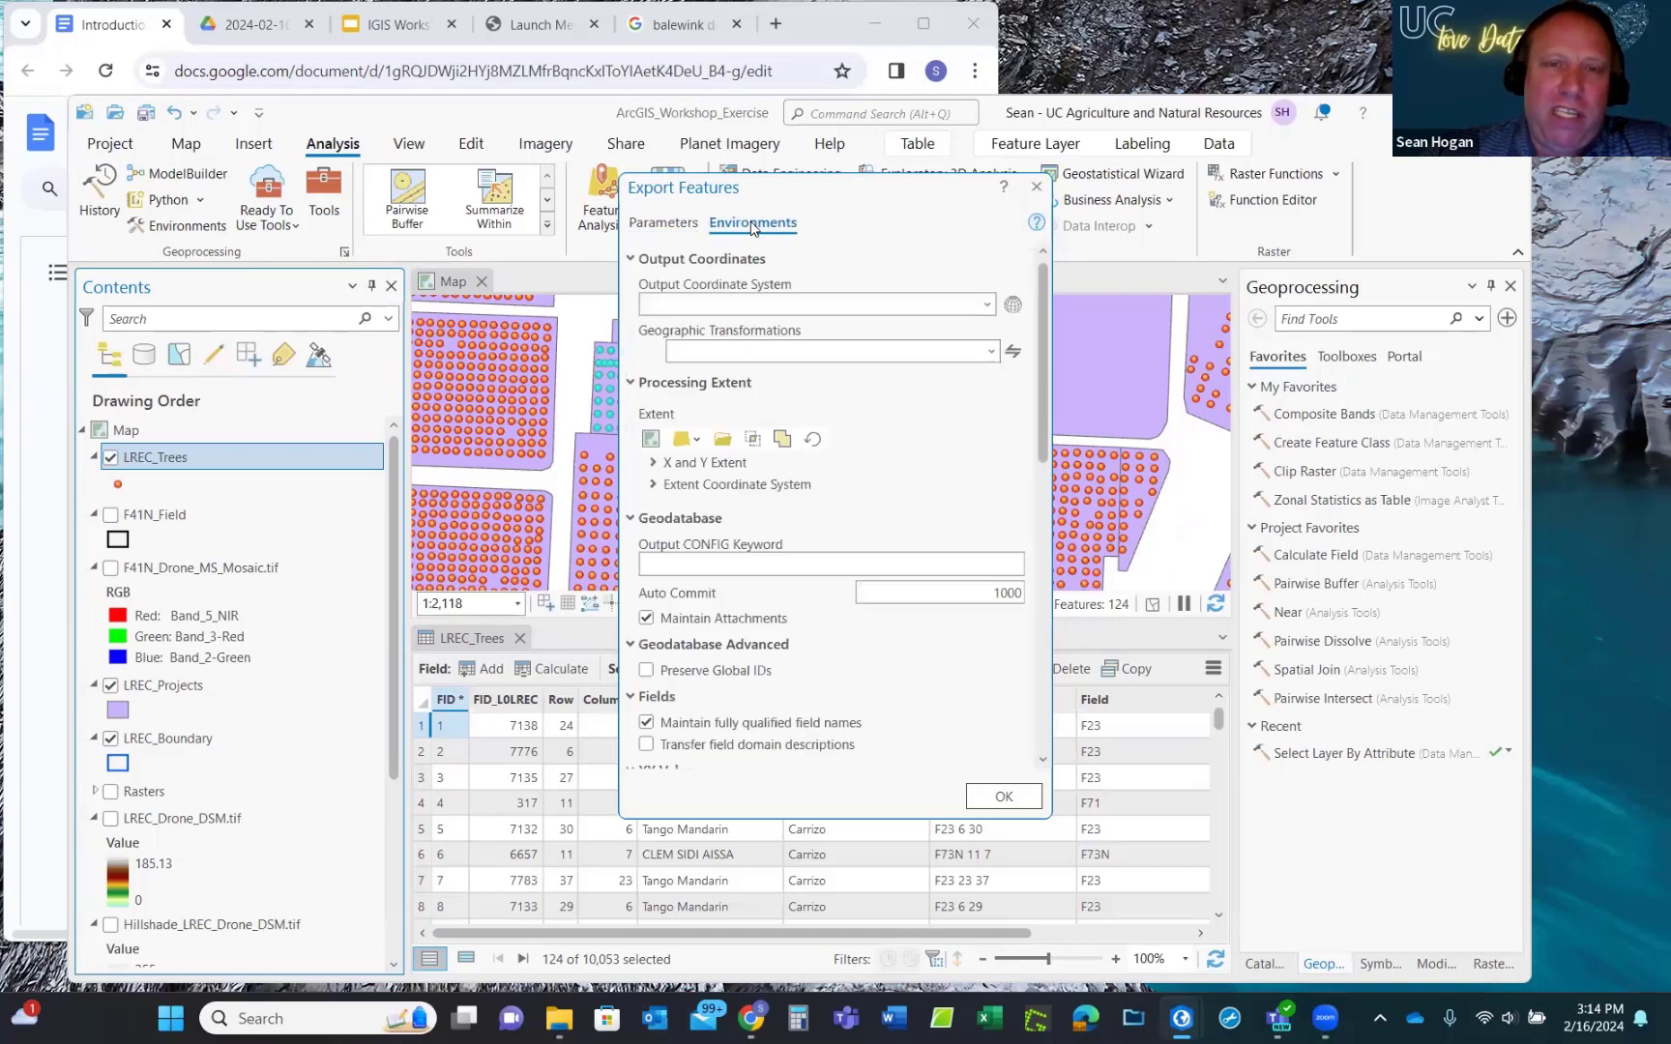
pyautogui.click(986, 305)
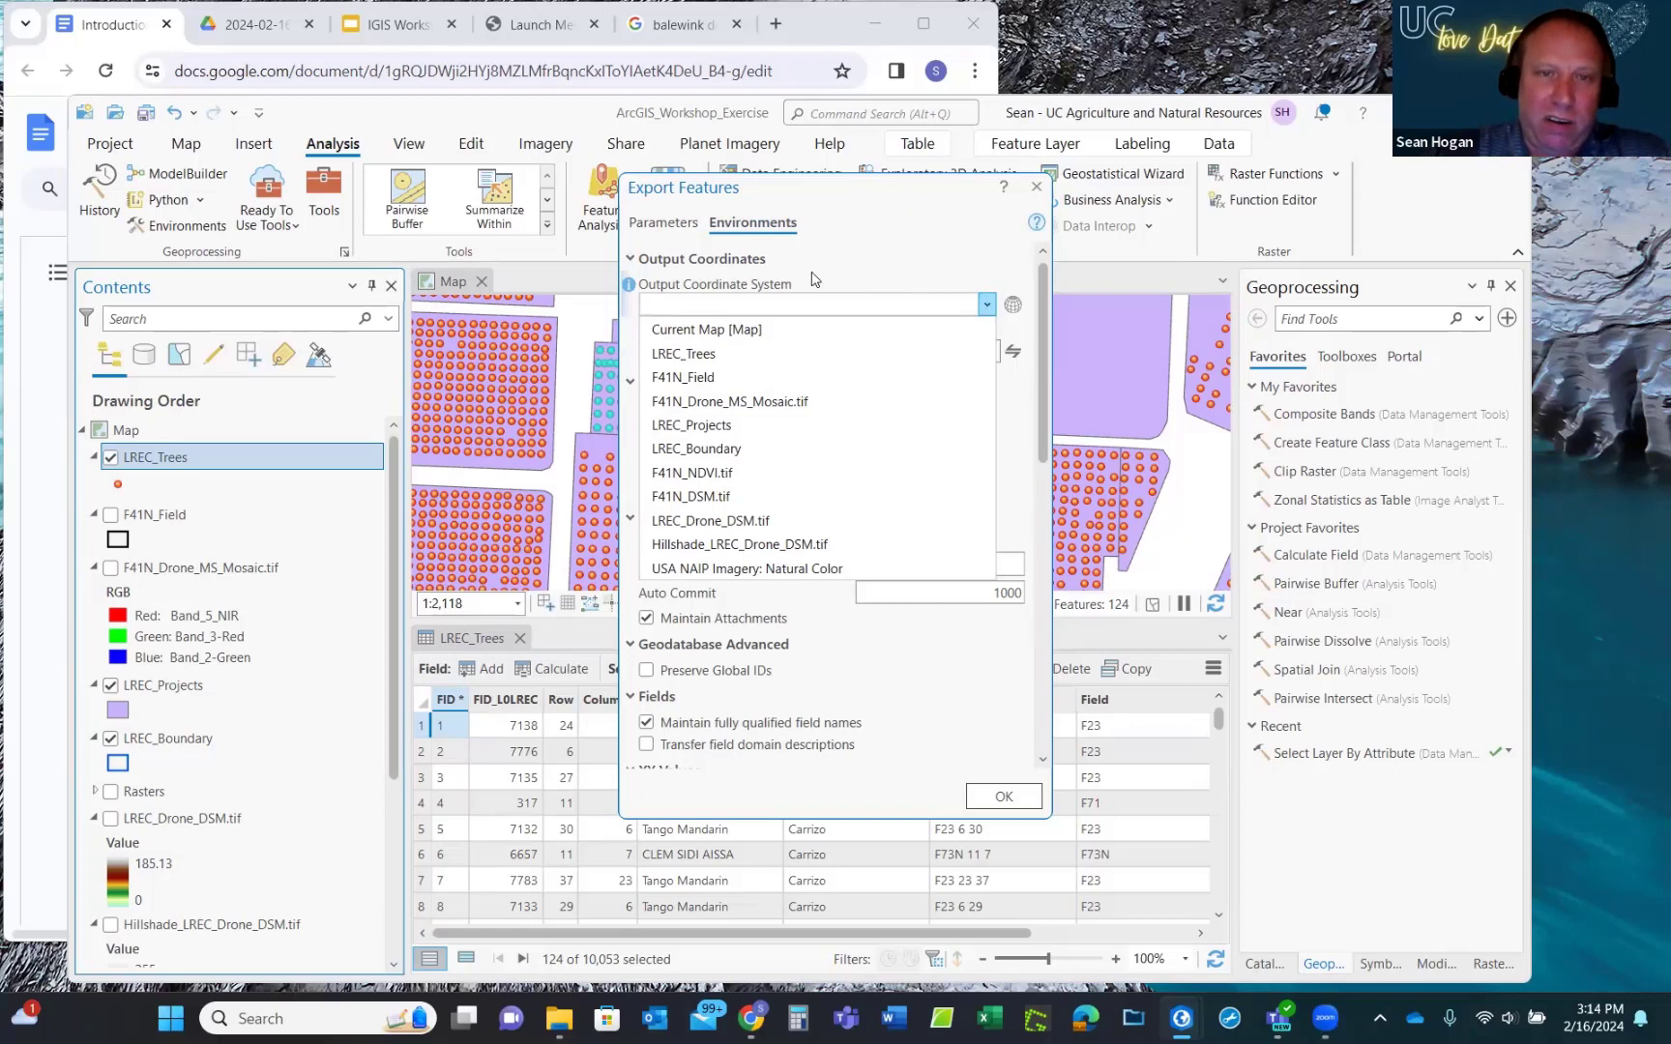
pyautogui.click(774, 331)
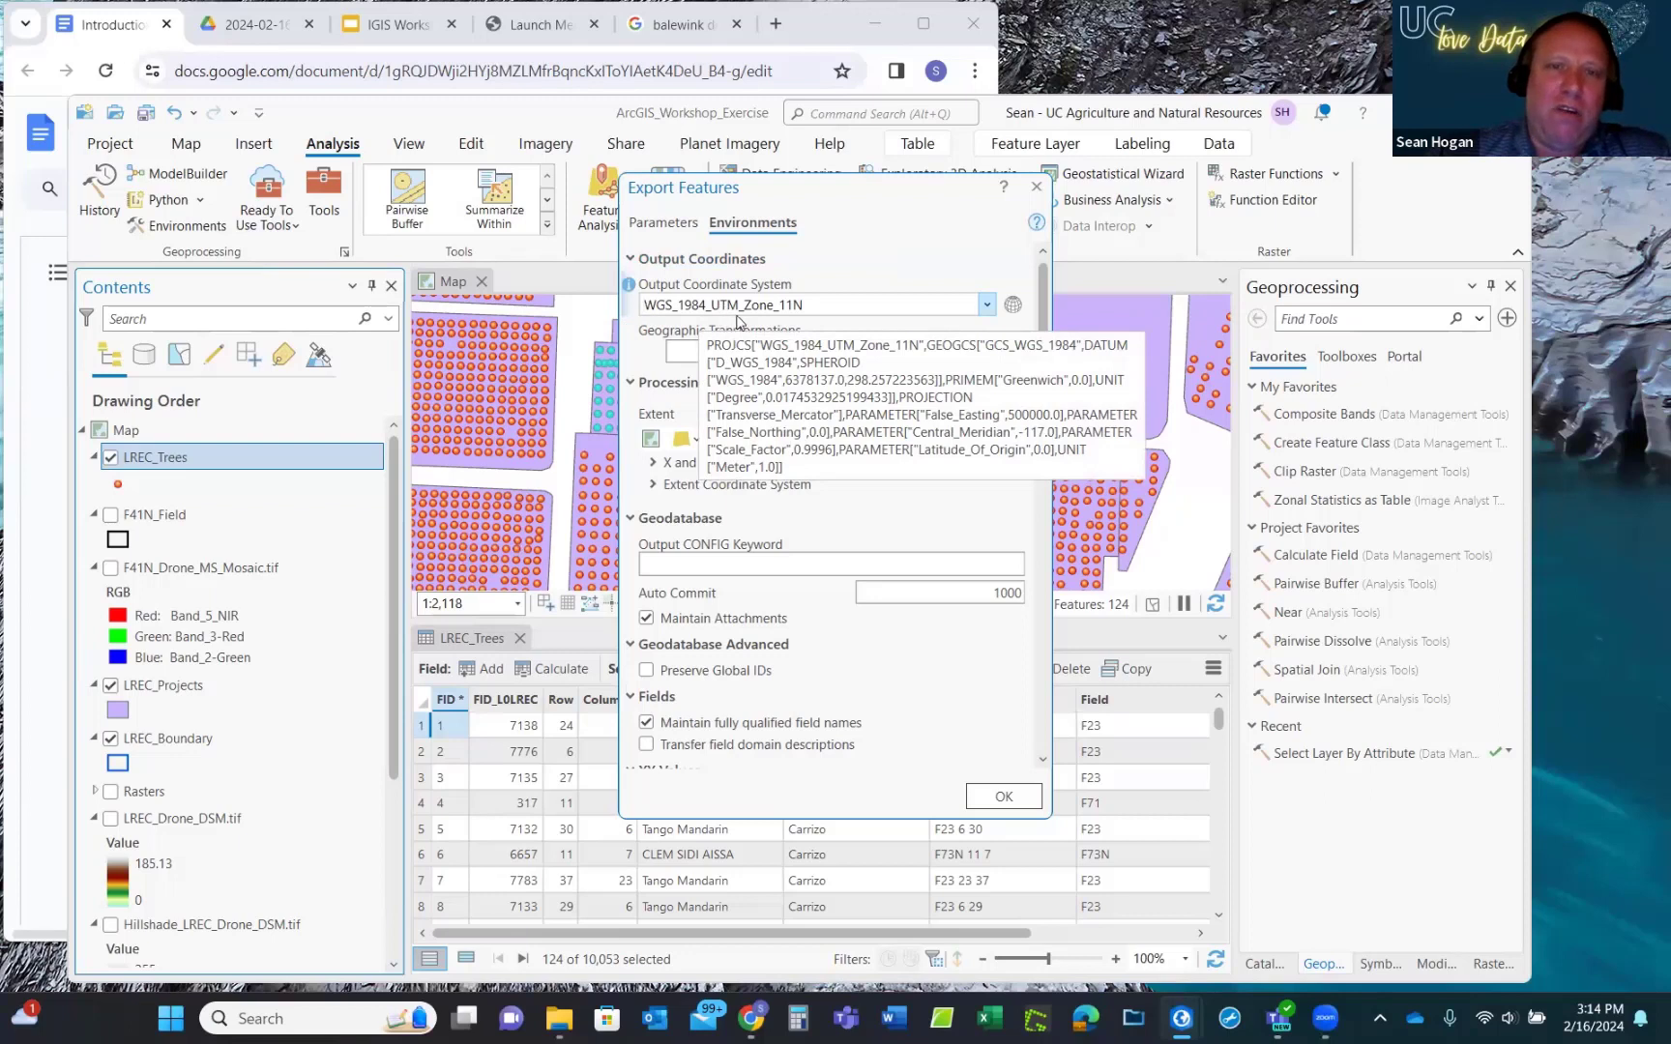
pyautogui.click(945, 261)
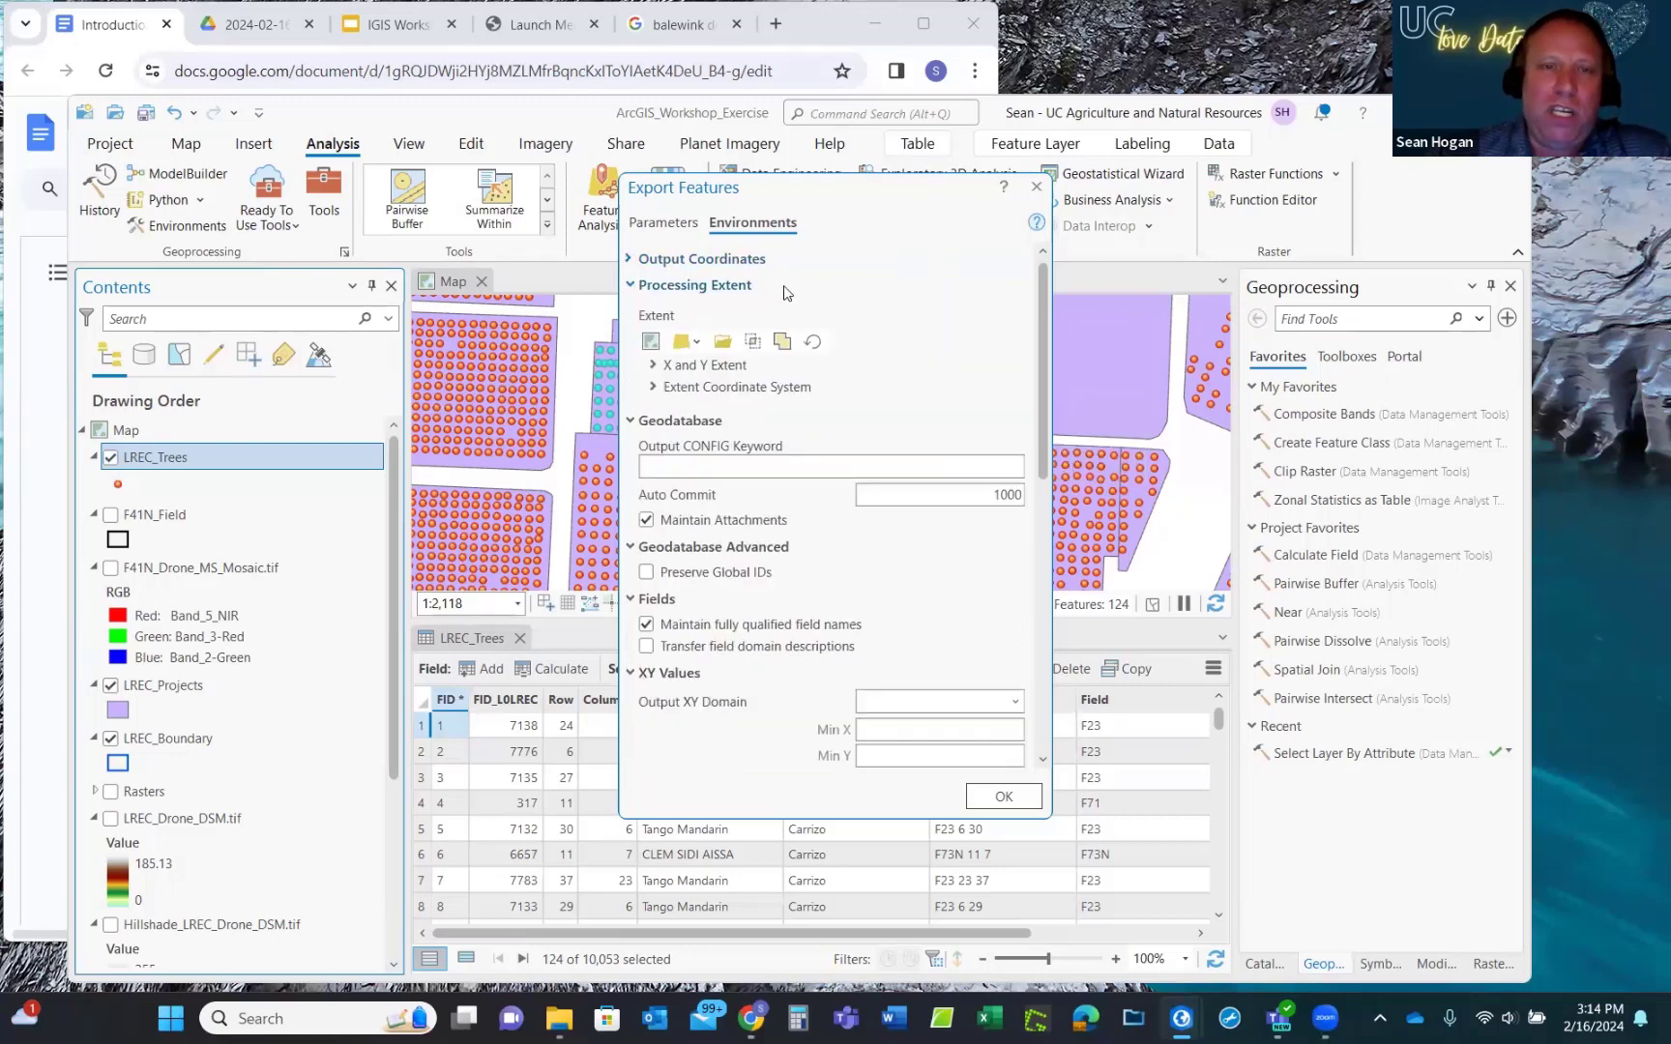
pyautogui.click(630, 263)
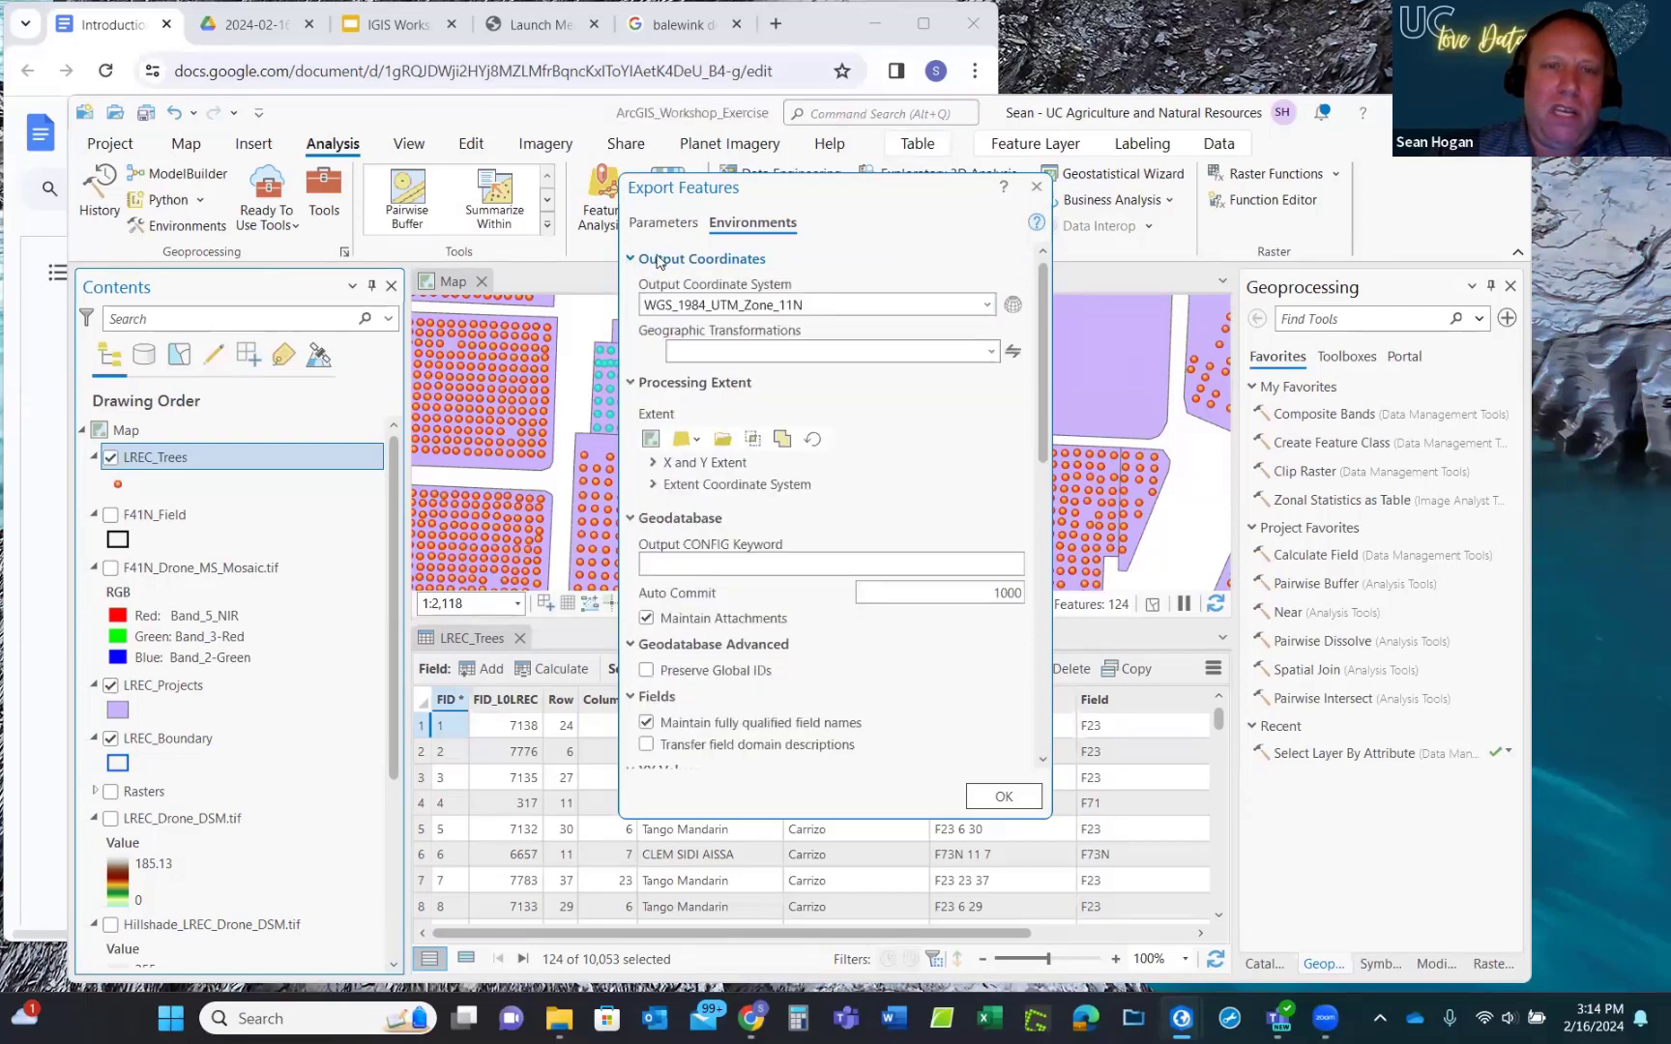
# Examine the projected UTM systems for the WGS 1984 Northern Hemisphere down to Zone 11N, leaving the coordinate system choice as is.
pyautogui.click(1013, 309)
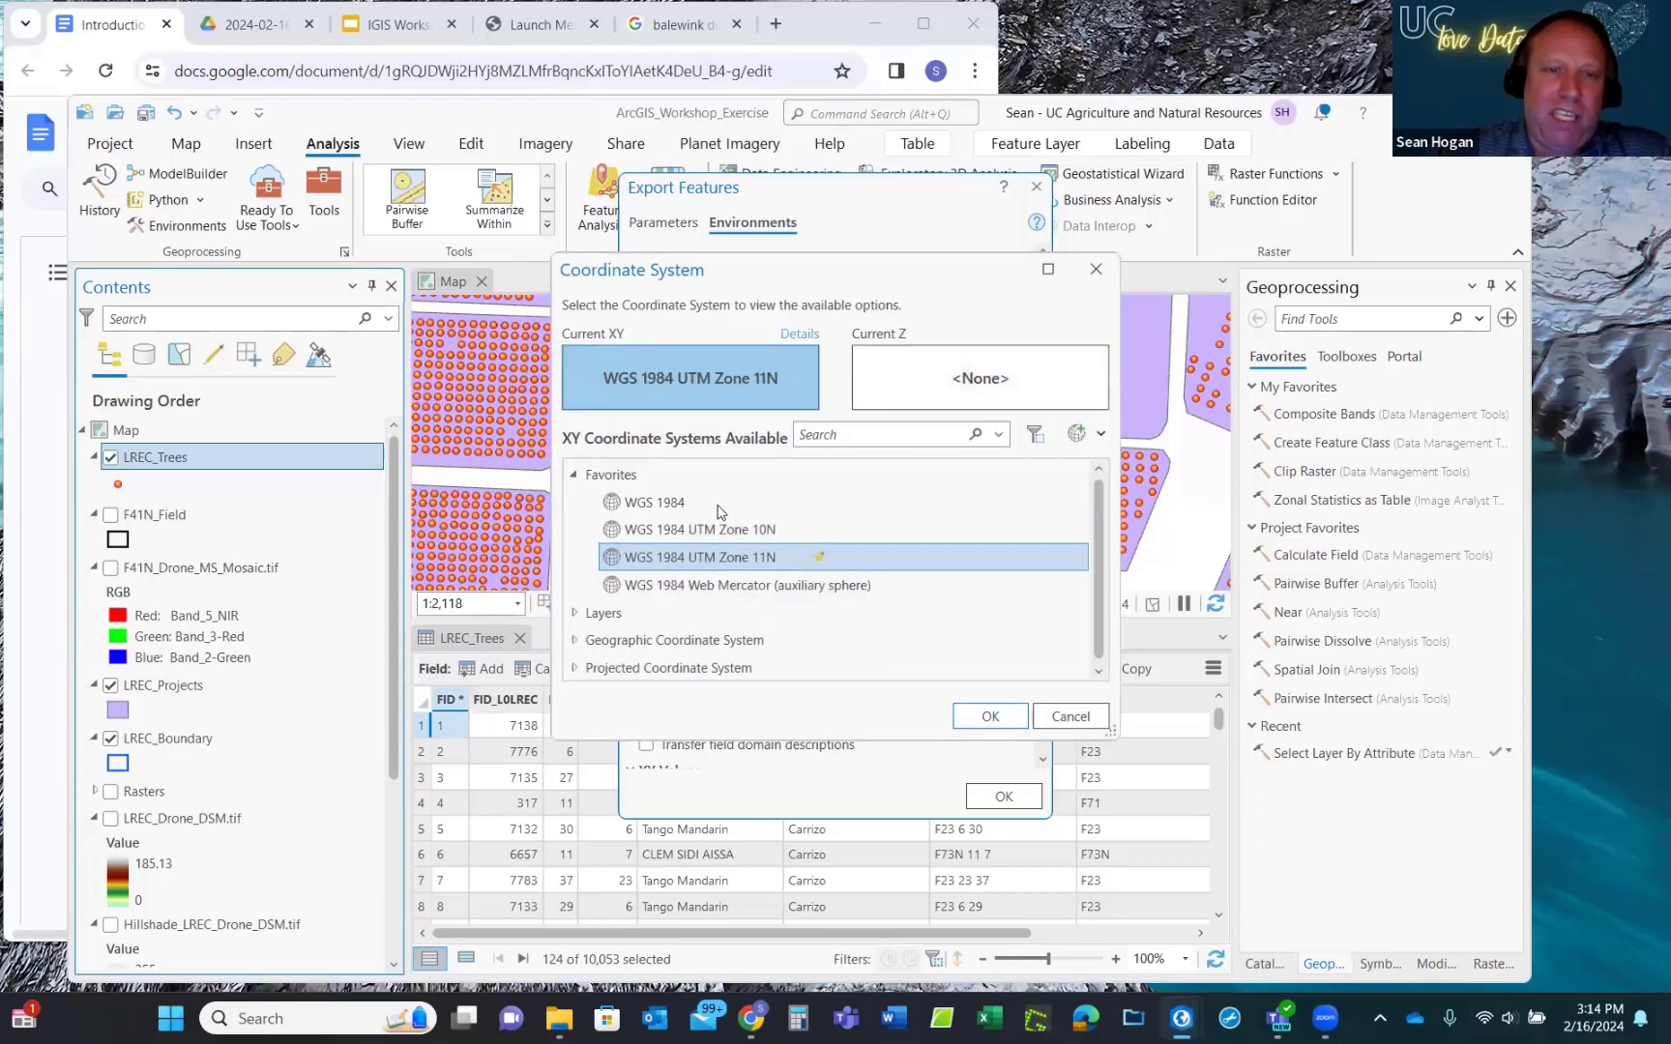
pyautogui.click(575, 668)
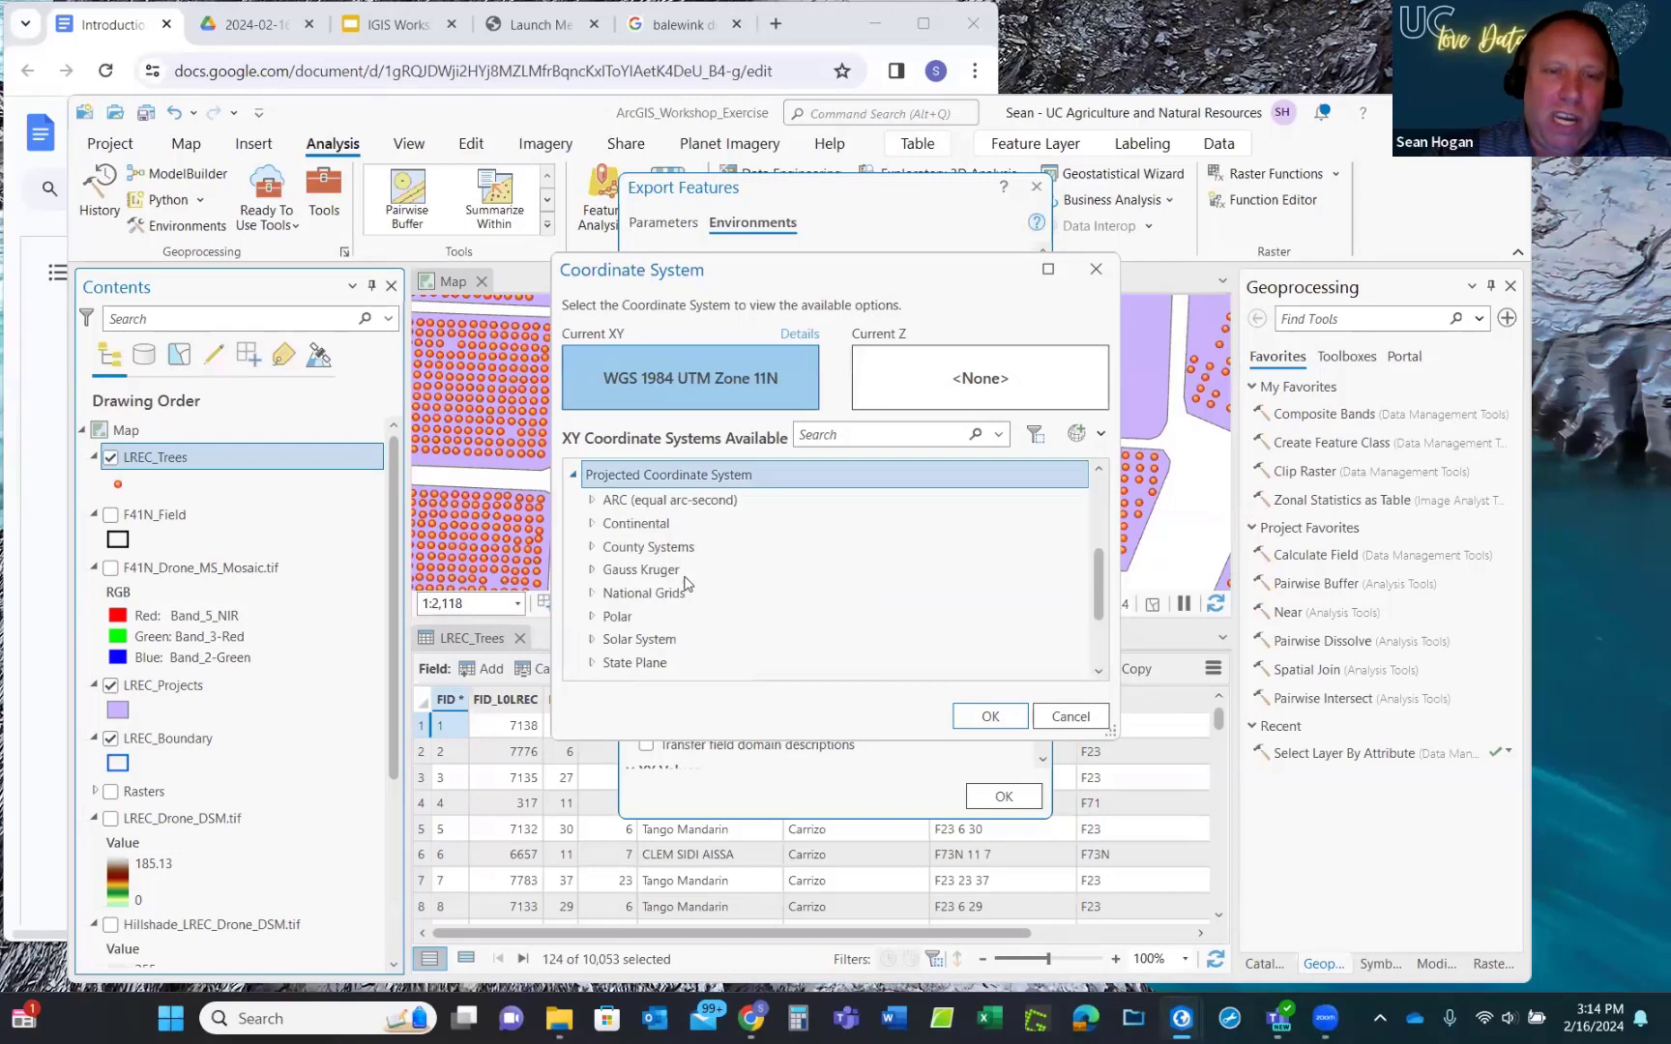
pyautogui.scroll(-2, 692, 568)
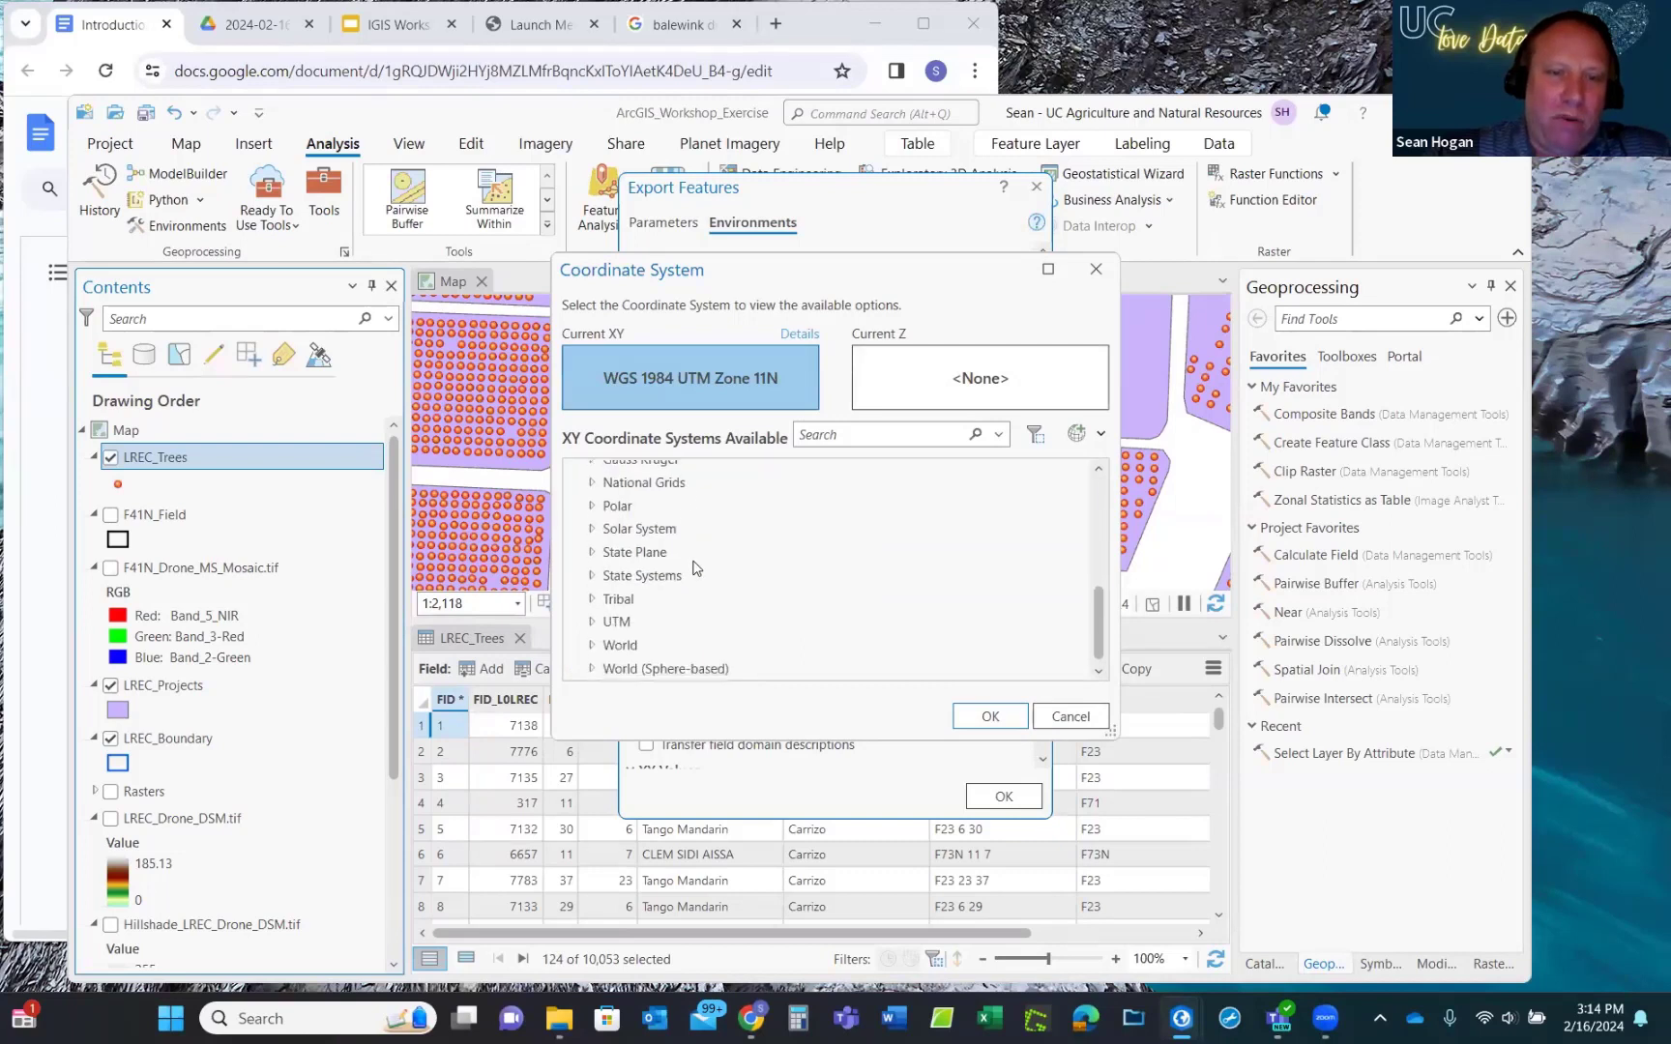
pyautogui.click(592, 623)
pyautogui.scroll(-5, 738, 573)
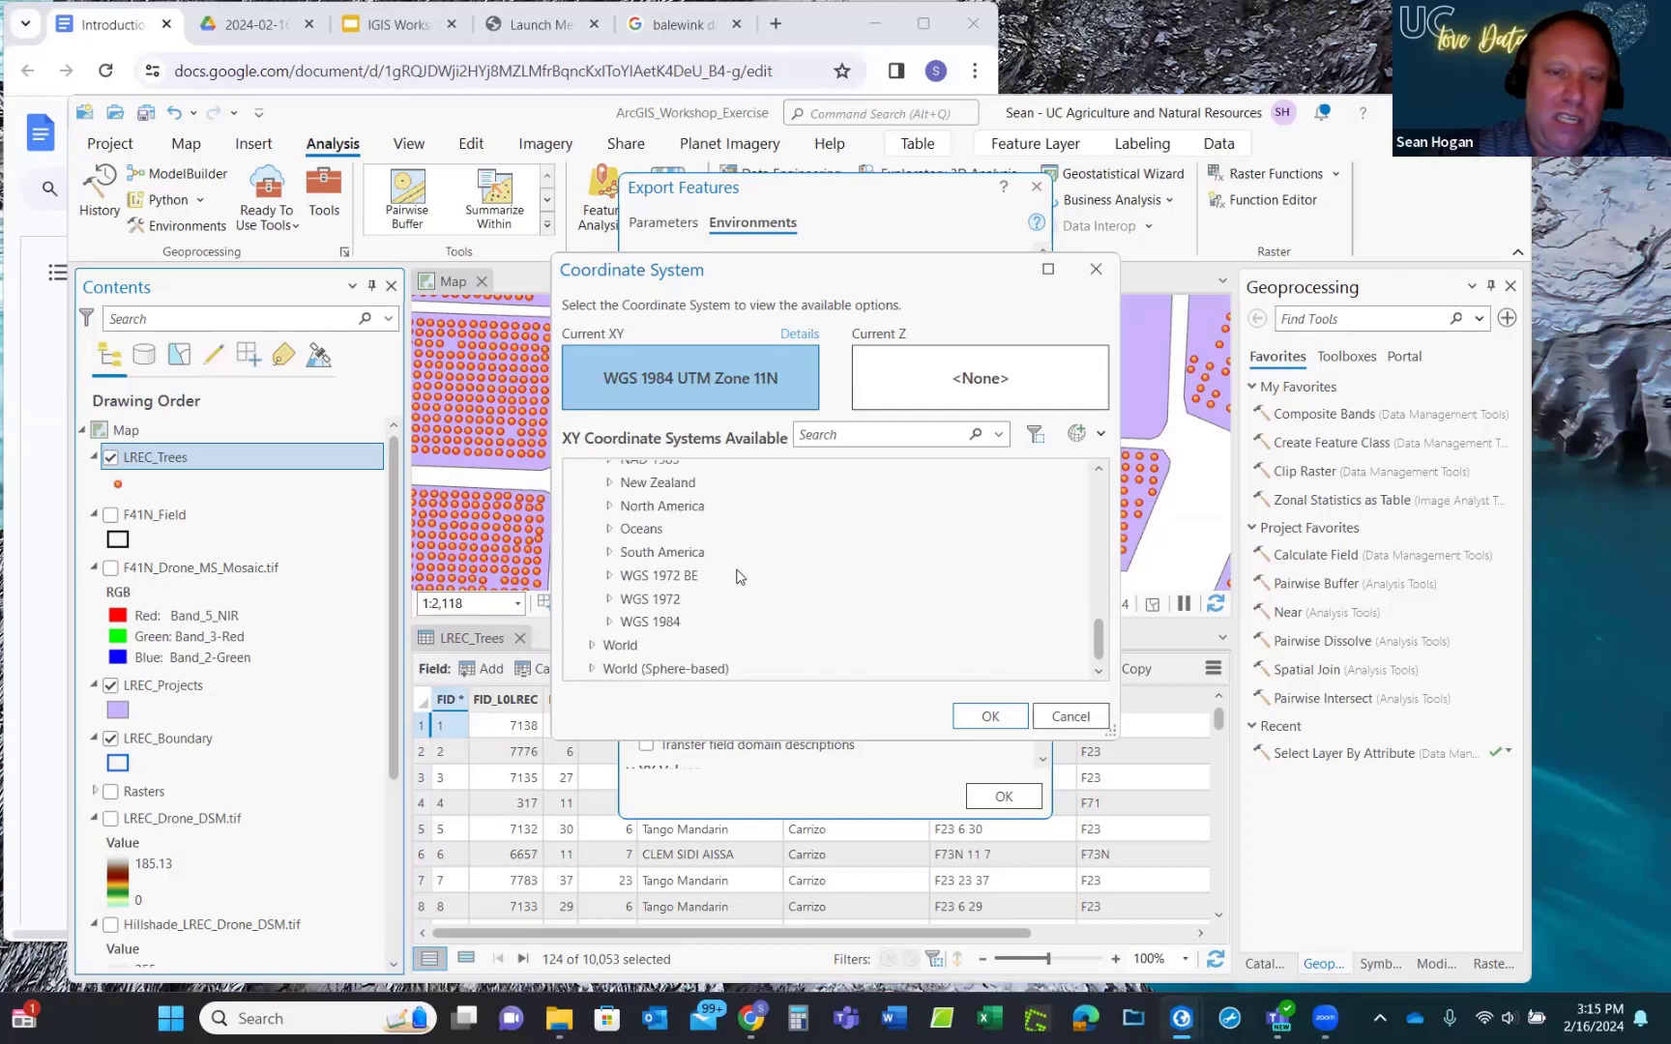
pyautogui.click(610, 622)
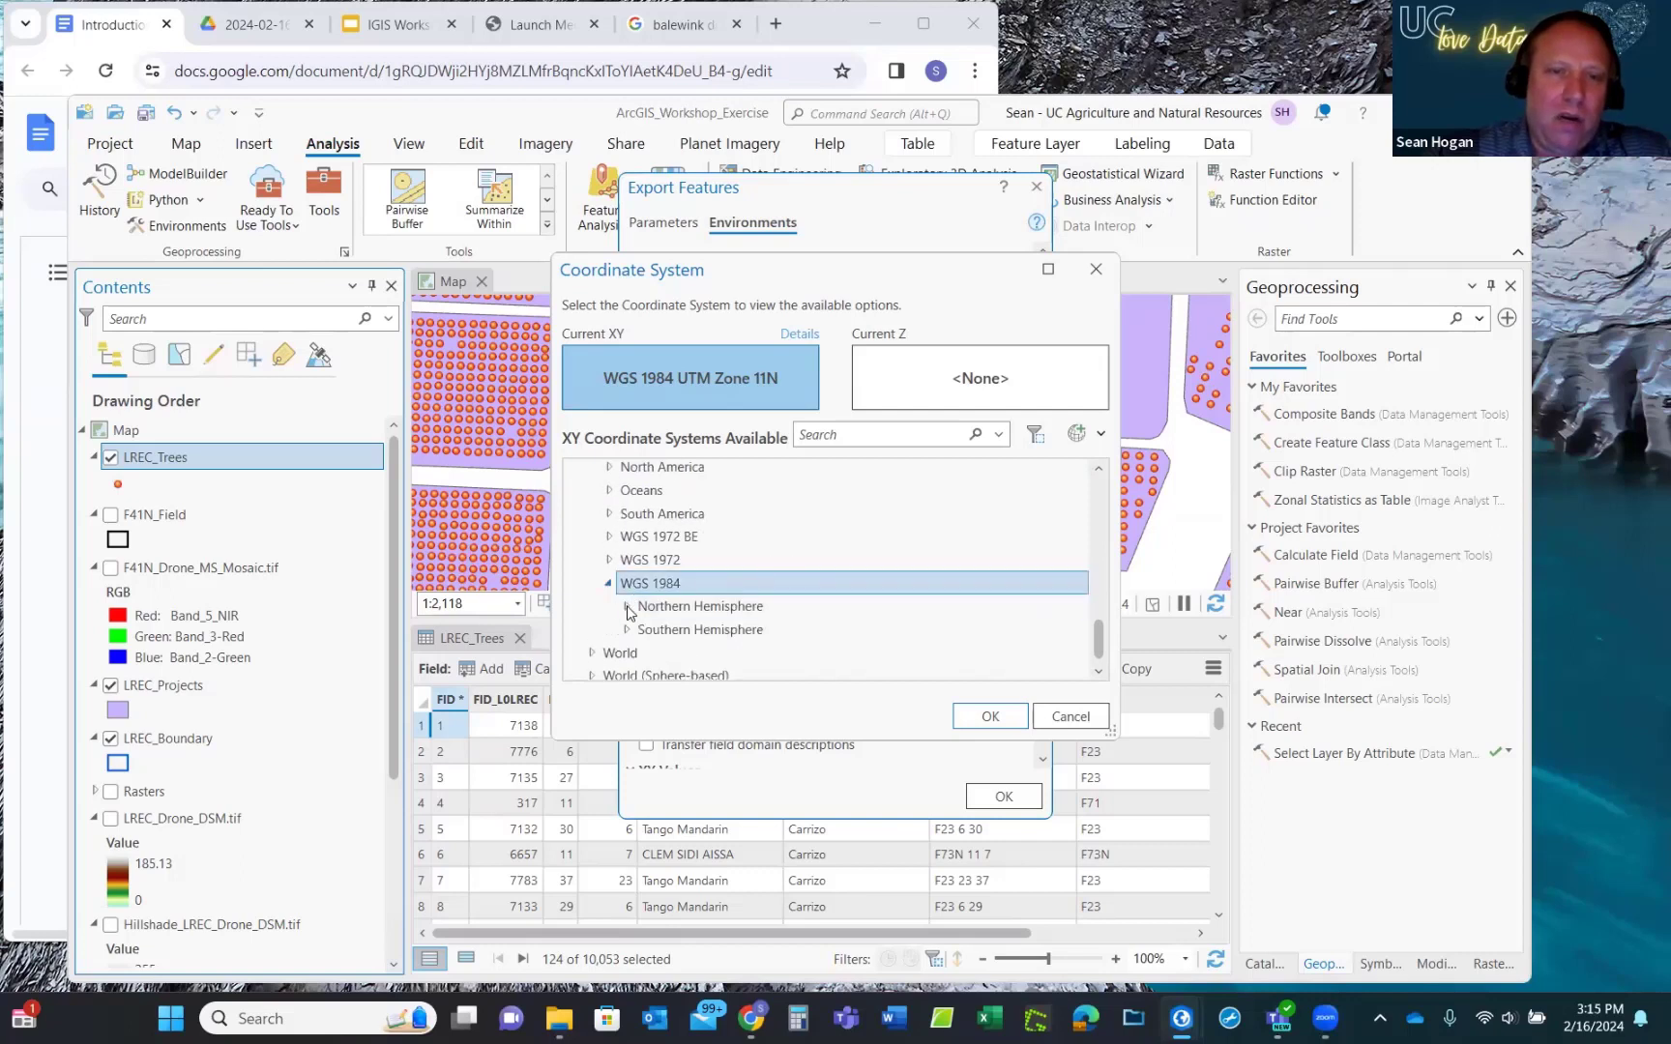
pyautogui.click(625, 607)
pyautogui.scroll(-6, 813, 559)
pyautogui.scroll(-1, 814, 559)
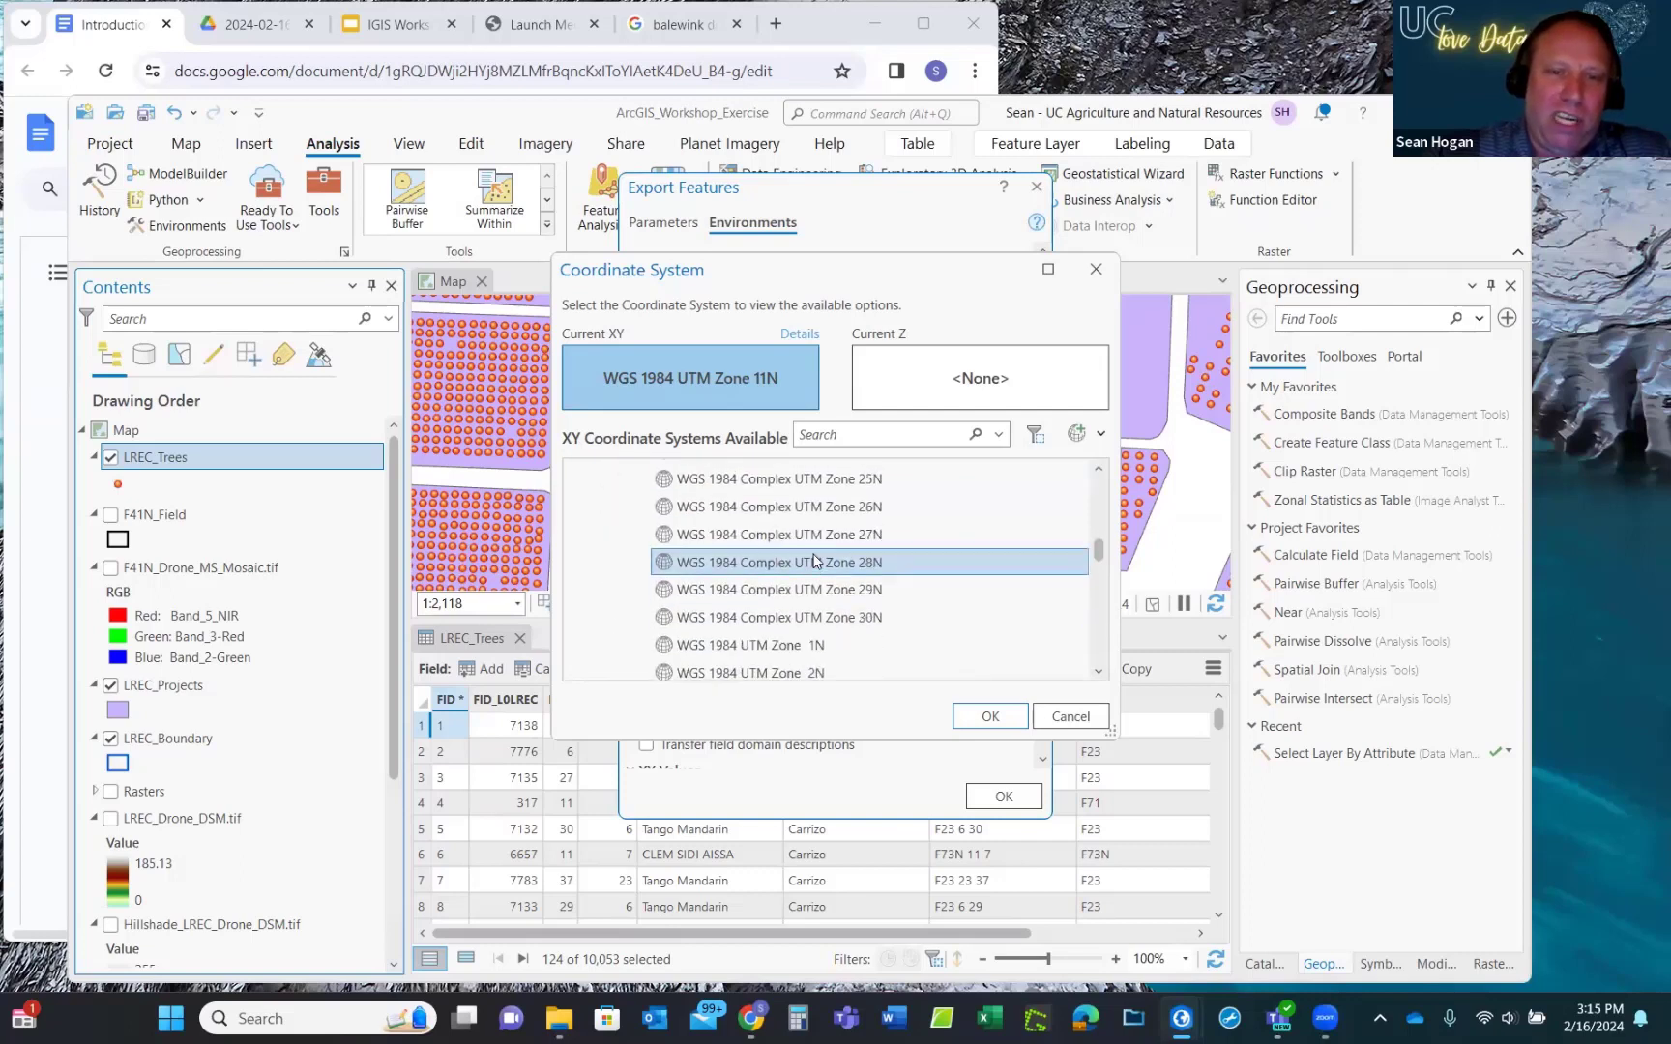
pyautogui.scroll(-4, 813, 559)
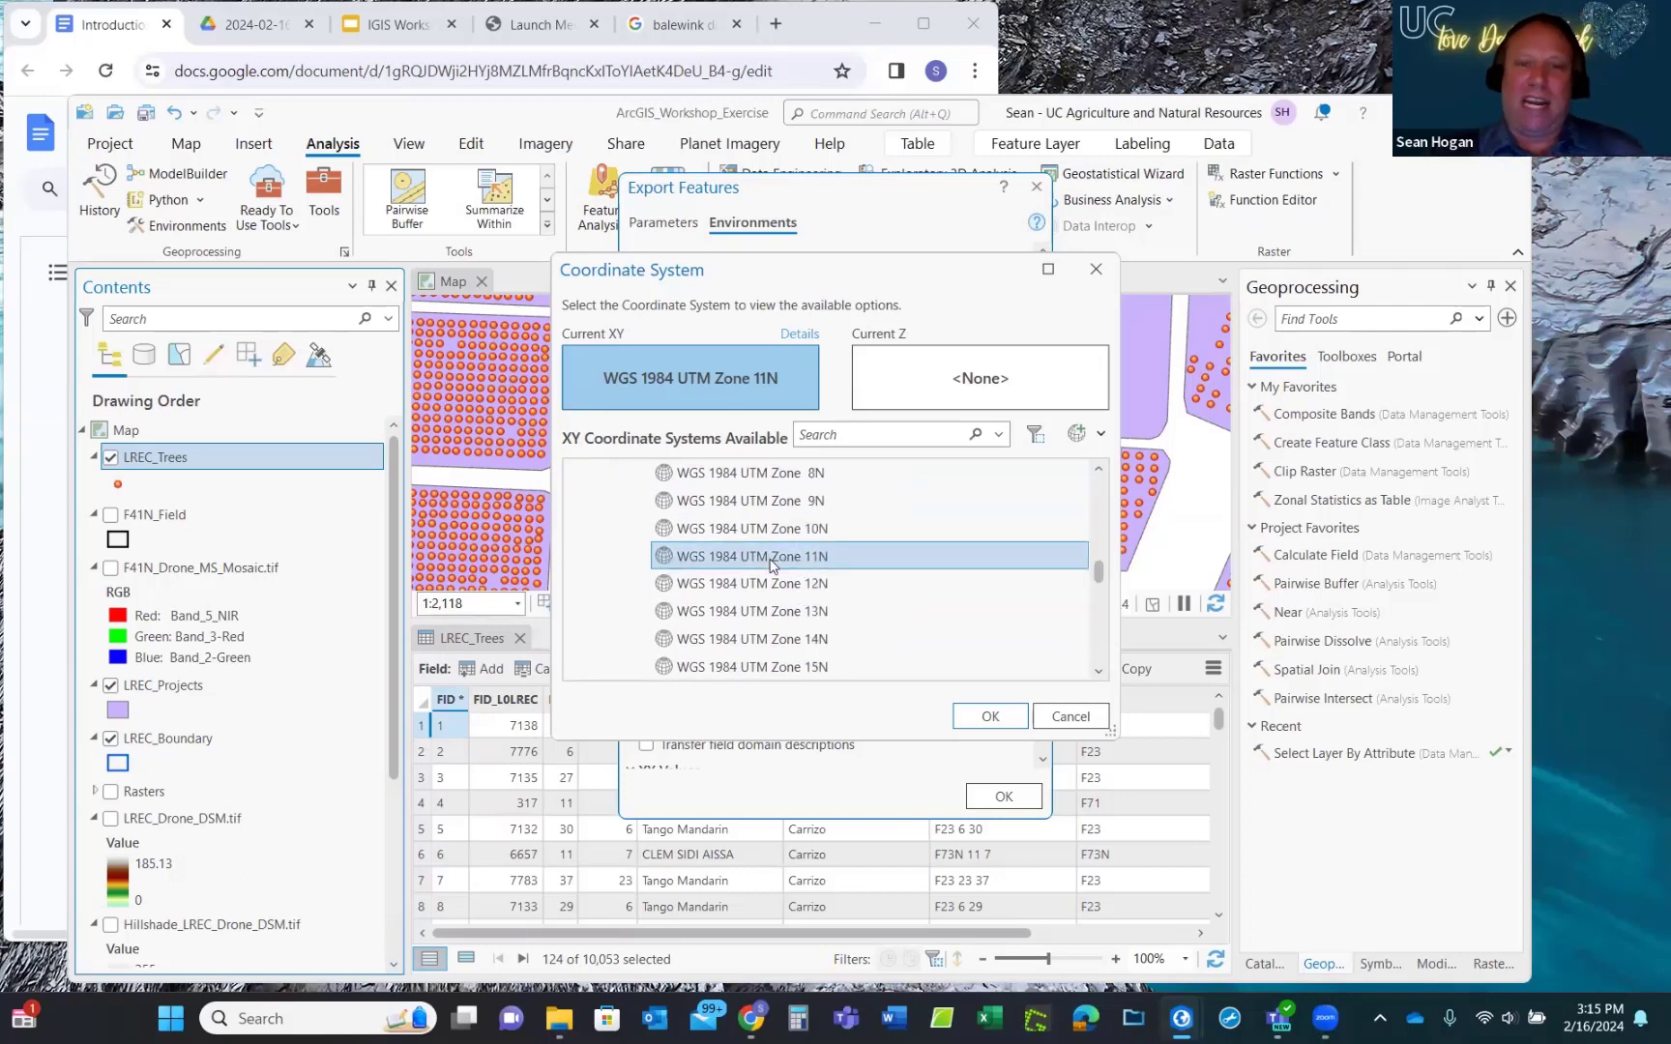
pyautogui.click(1093, 270)
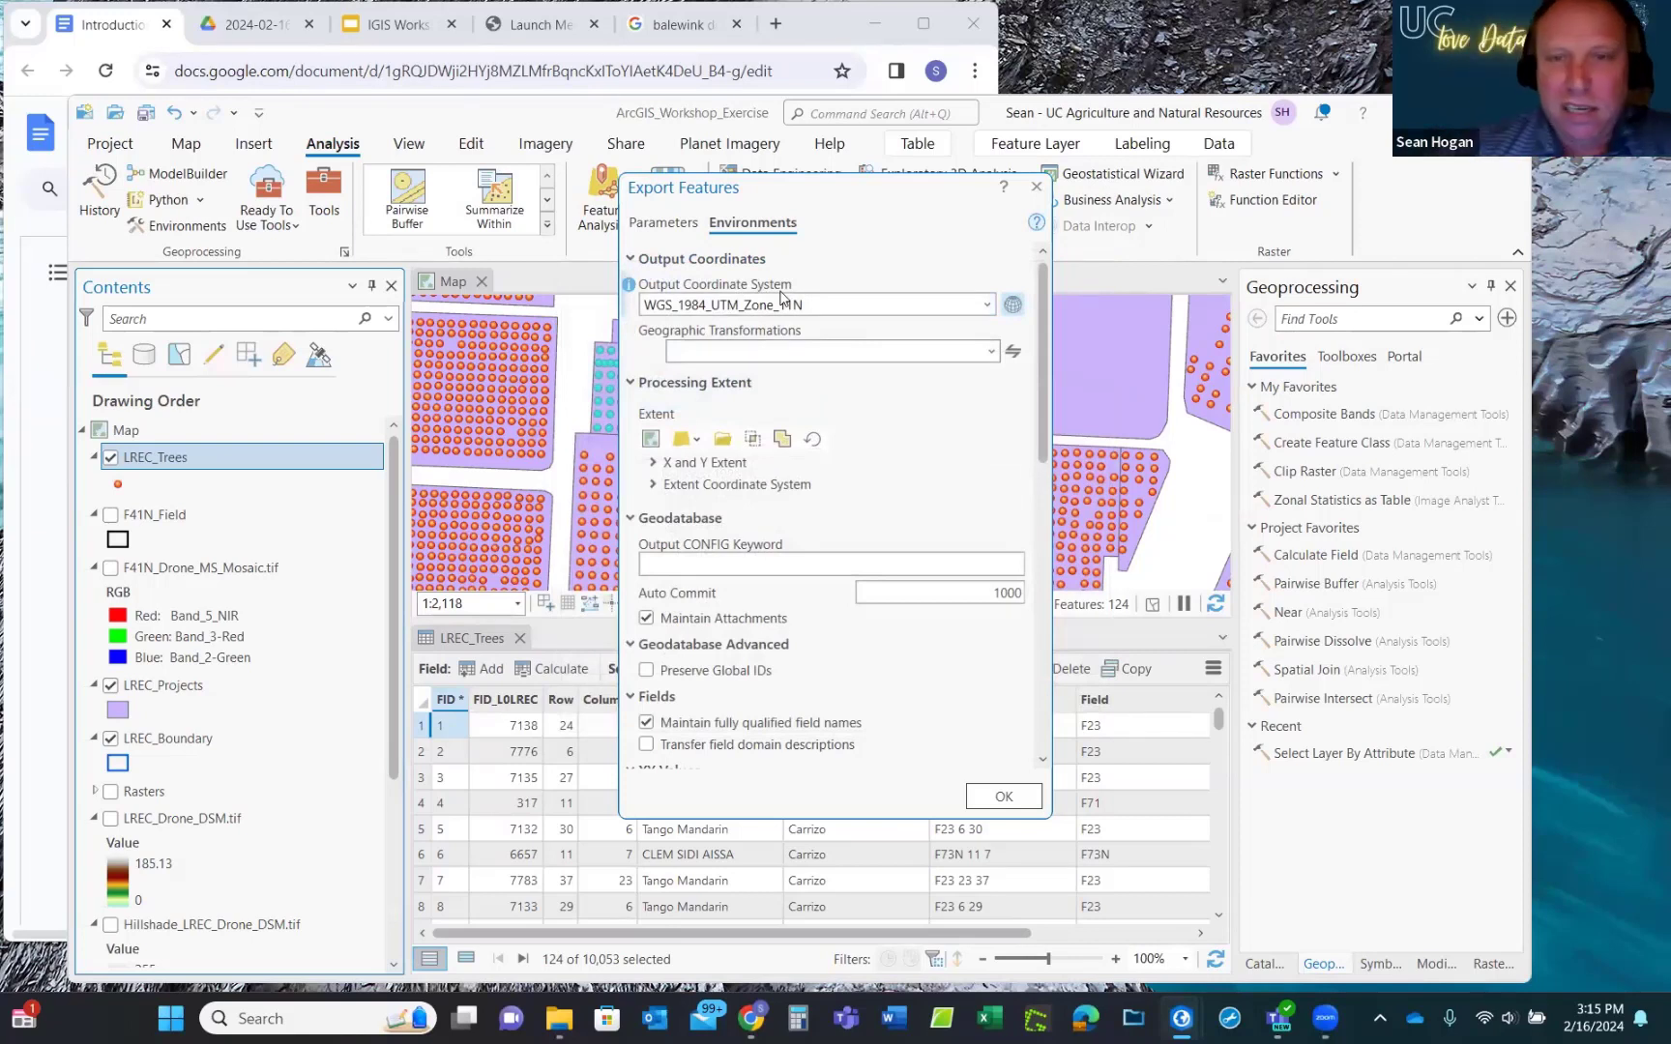
# Keep the output coordinate system and run the export of the selected trees to F41N_Trees_UTM.
pyautogui.click(987, 305)
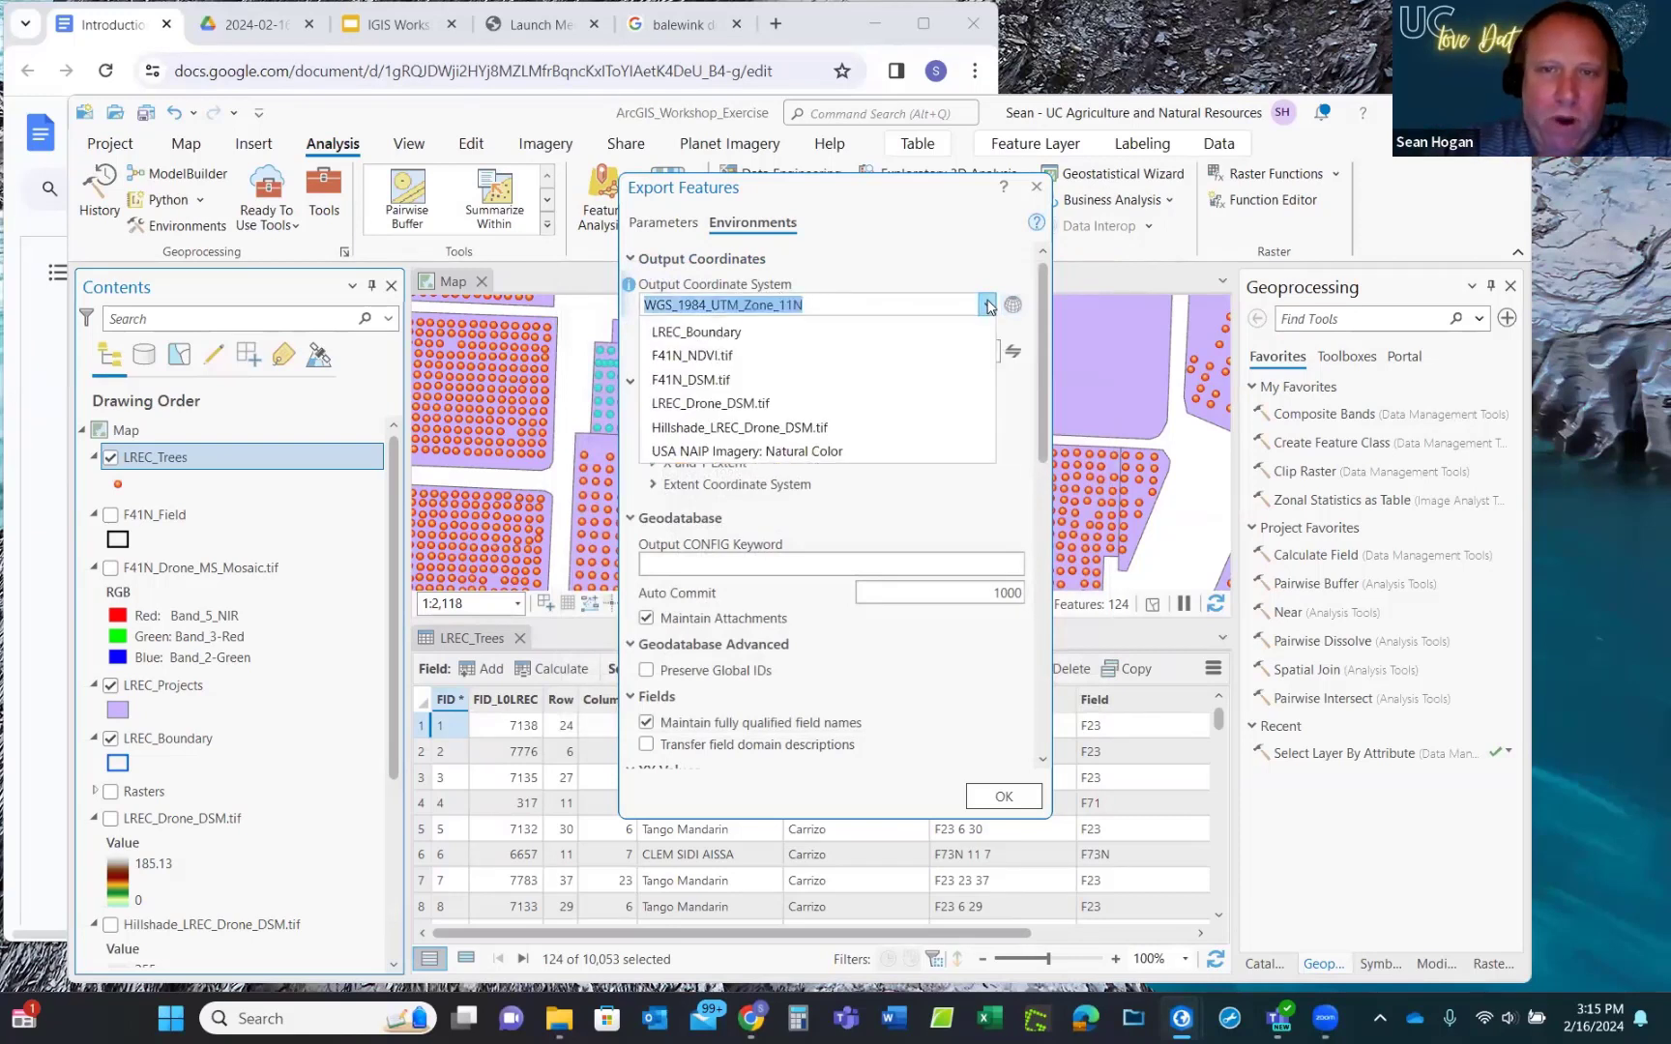
pyautogui.click(926, 254)
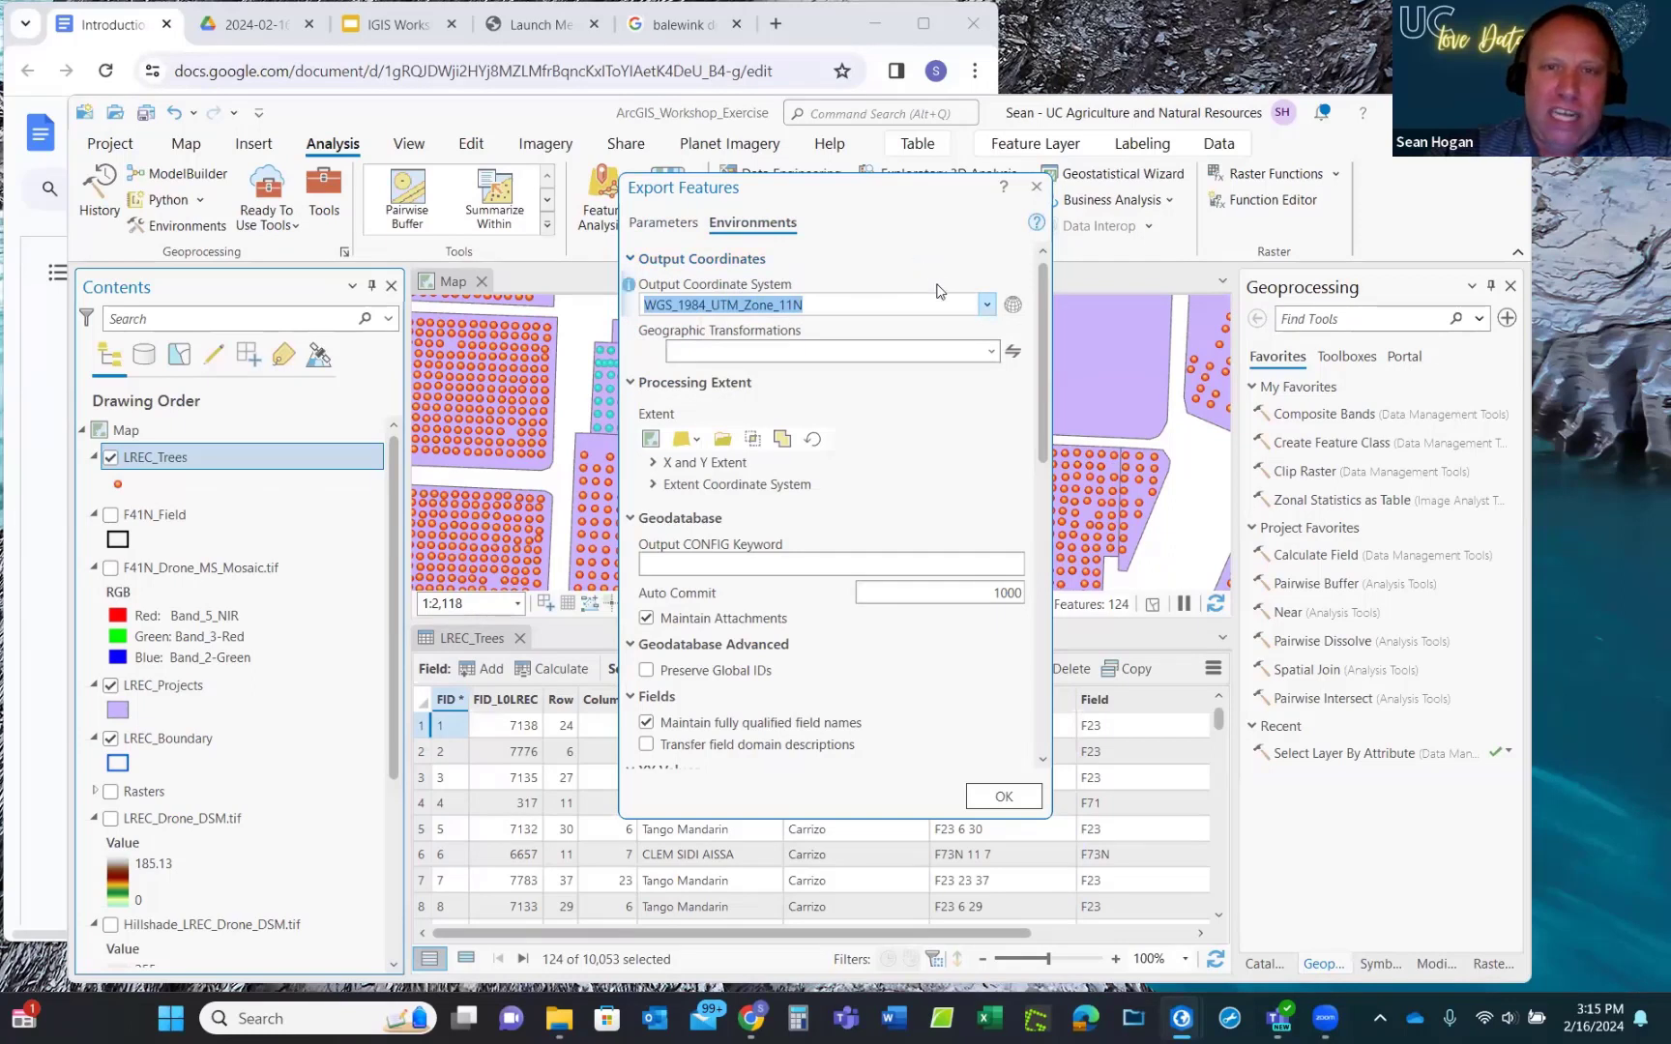
pyautogui.click(666, 225)
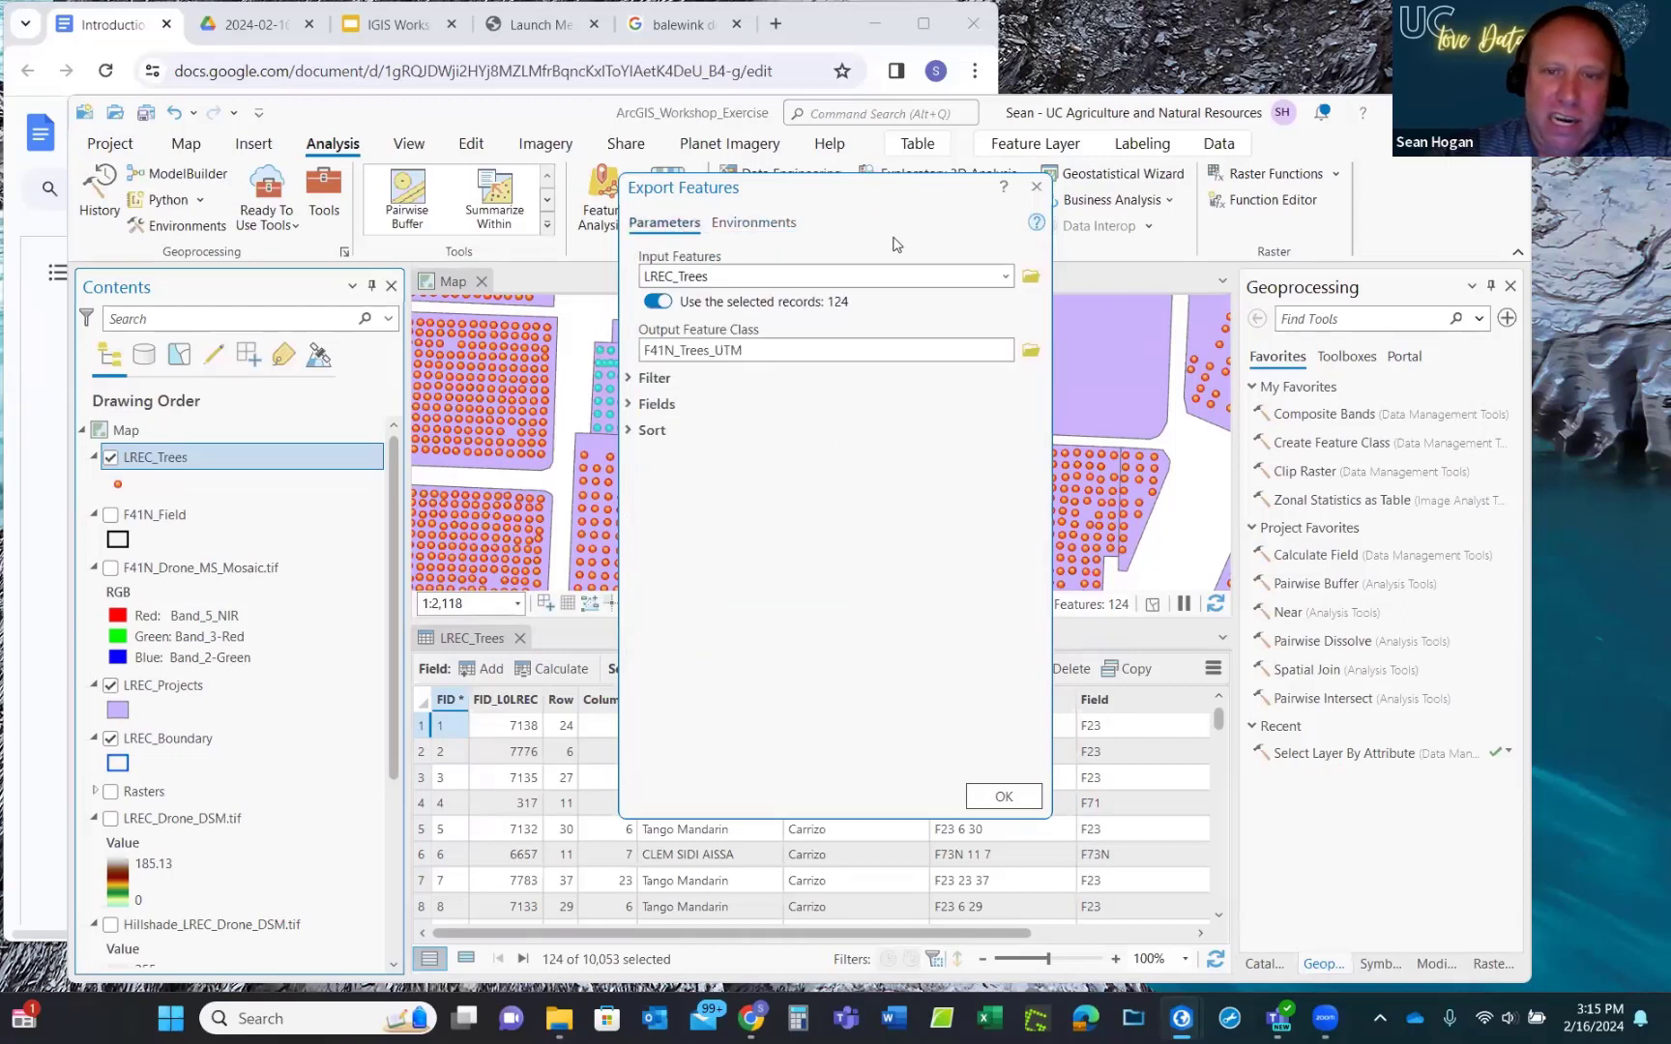
pyautogui.click(1004, 795)
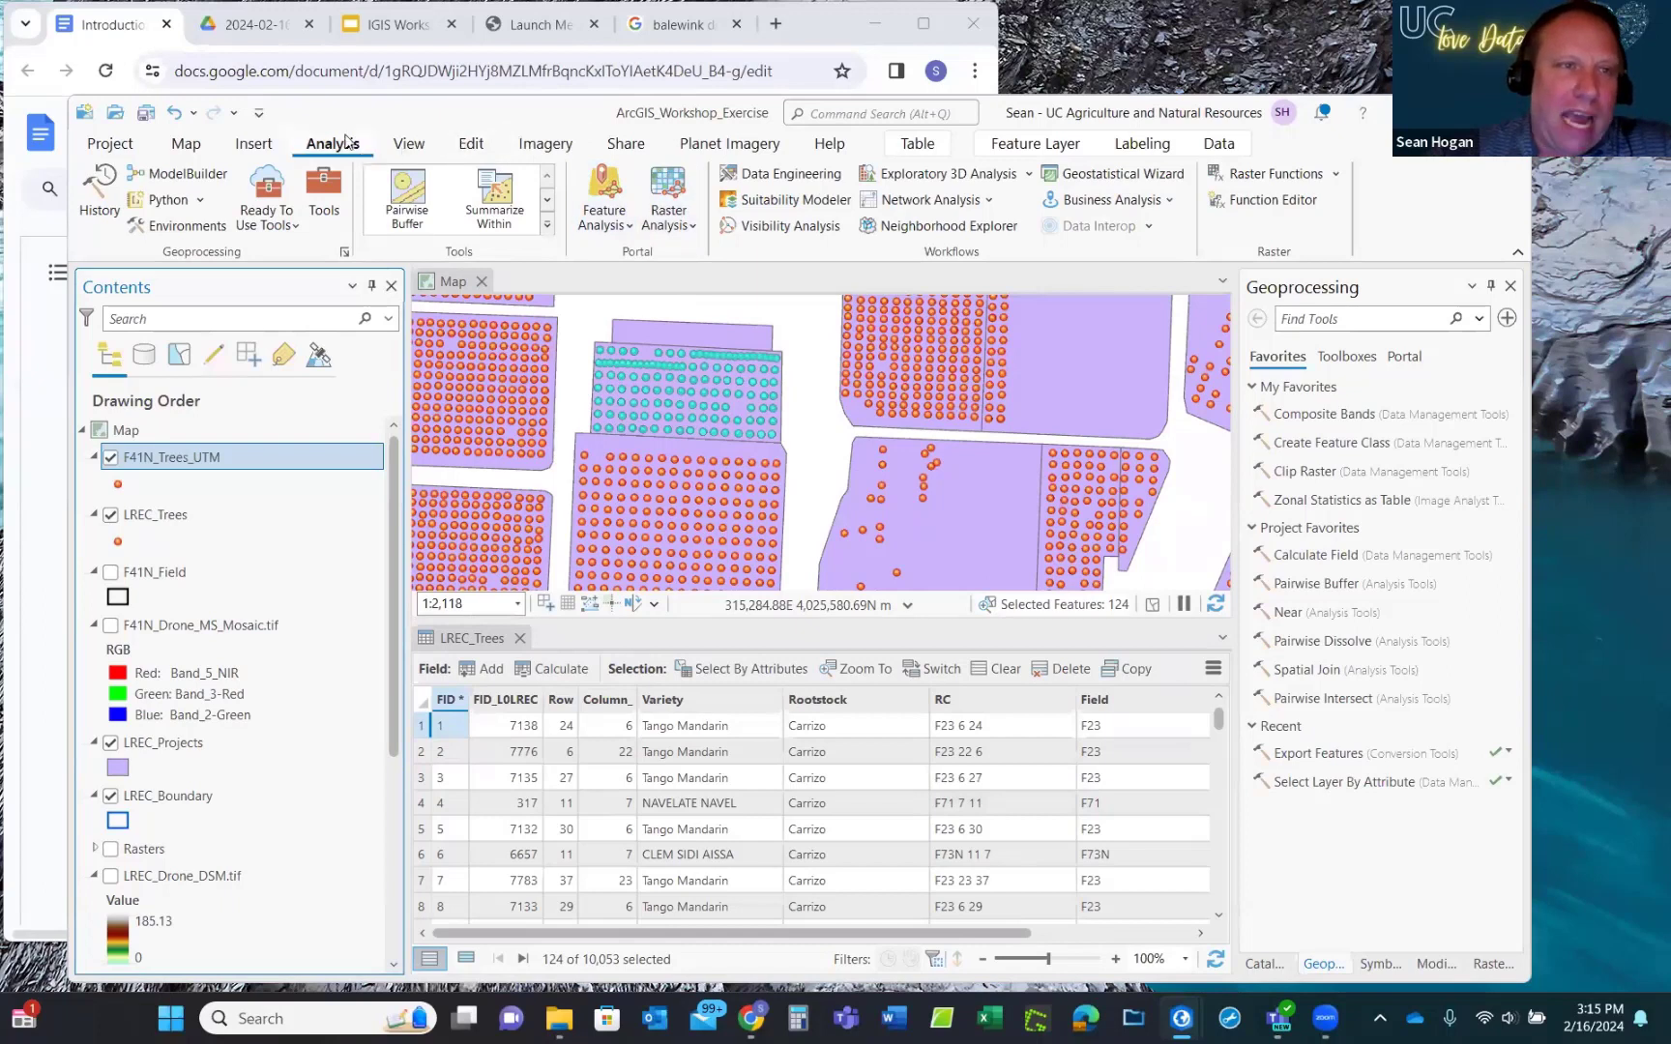
# Clear the selection in LREC_Trees and hide that layer so only the exported F41N trees are drawn.
pyautogui.click(186, 145)
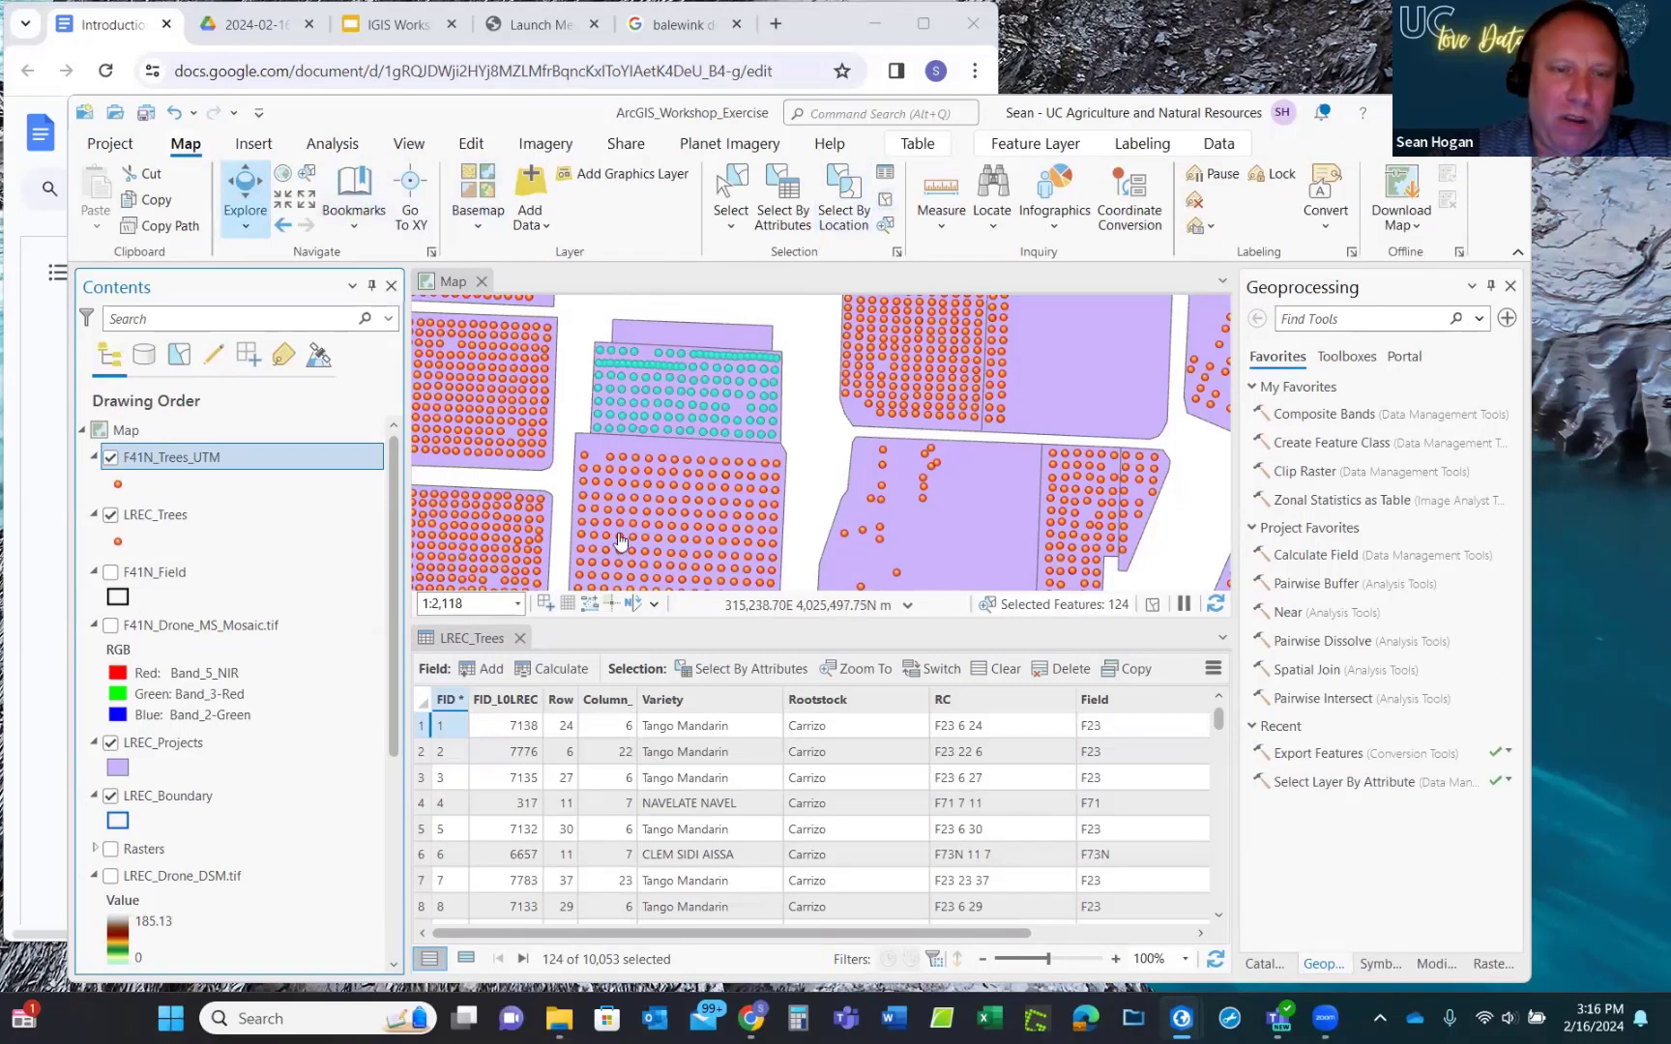
pyautogui.click(425, 705)
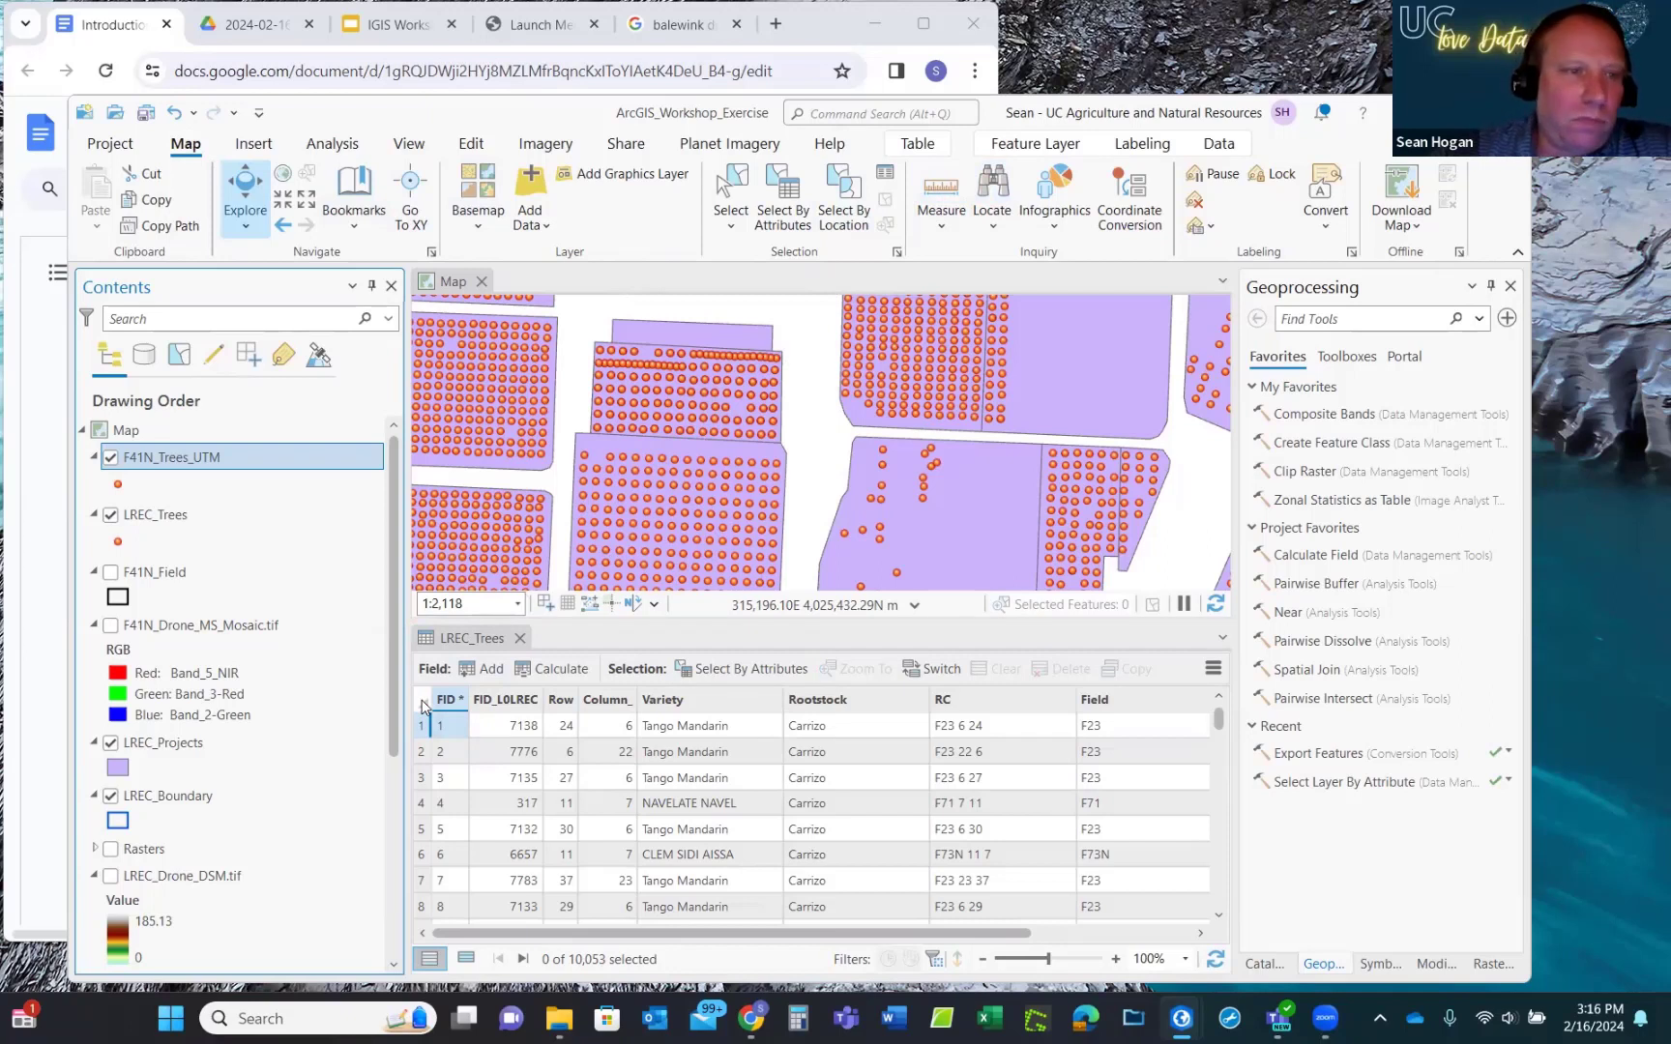
pyautogui.click(110, 517)
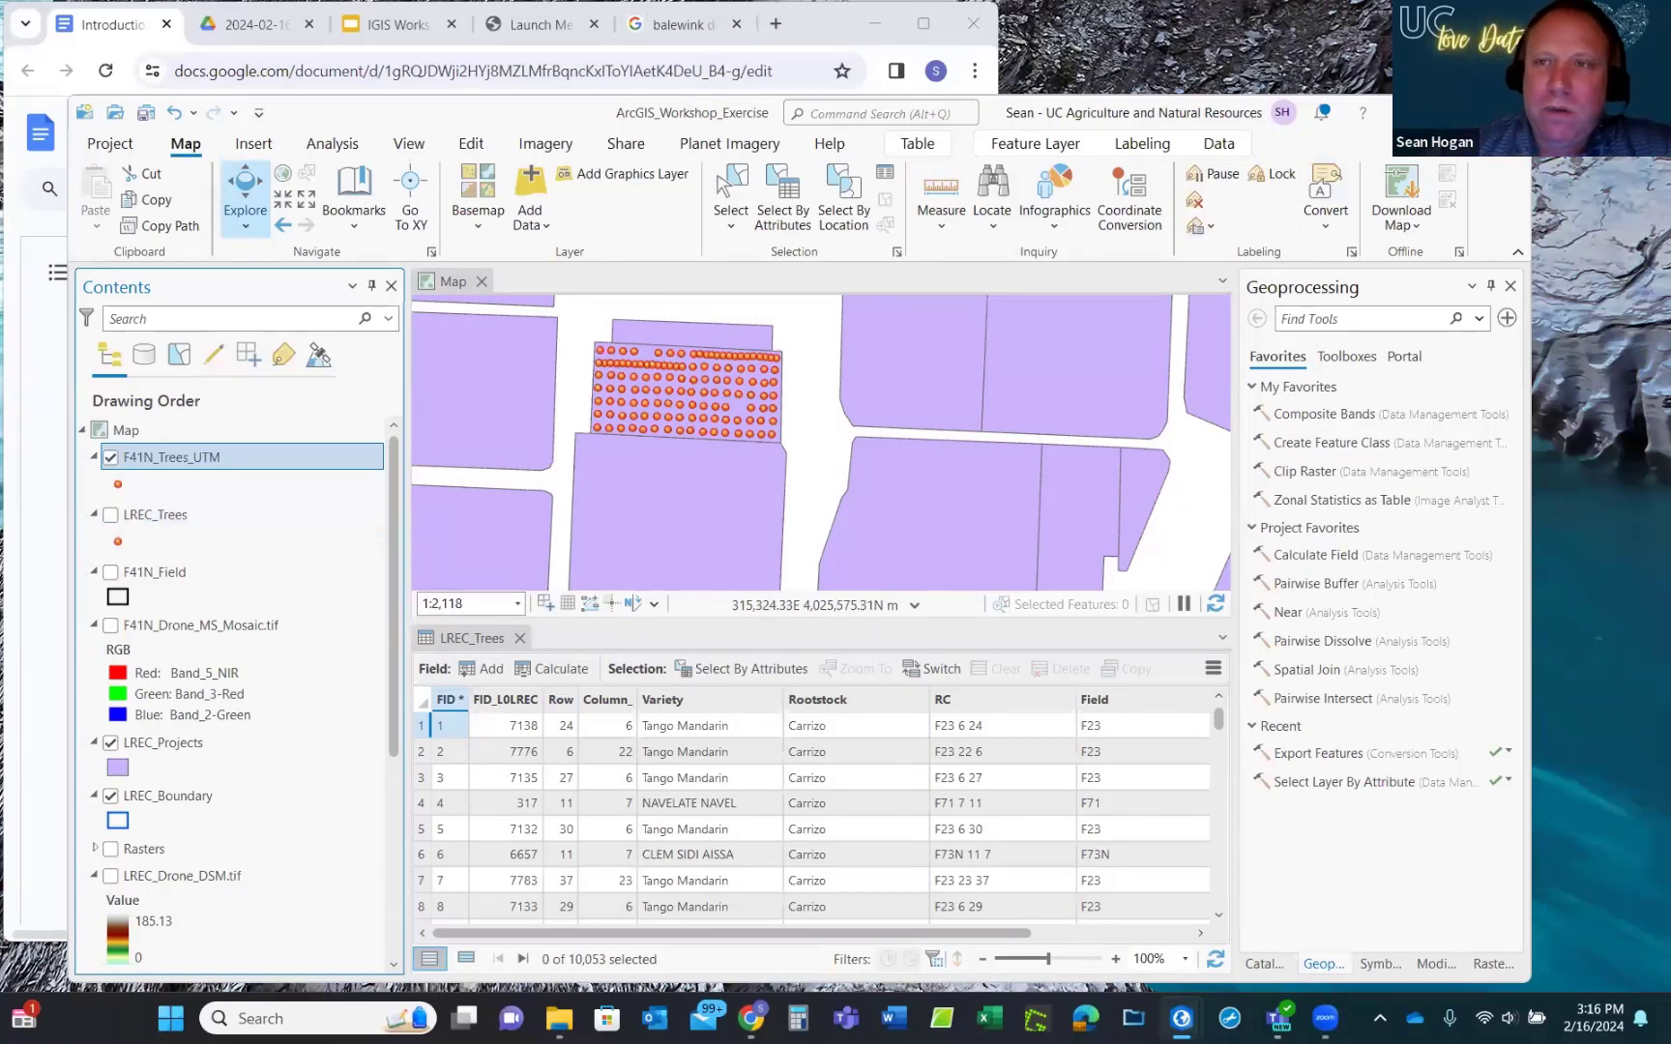
# Close the LREC_Trees attribute table and open the attribute table of the exported F41N_Trees_UTM layer.
pyautogui.moveTo(1460, 112)
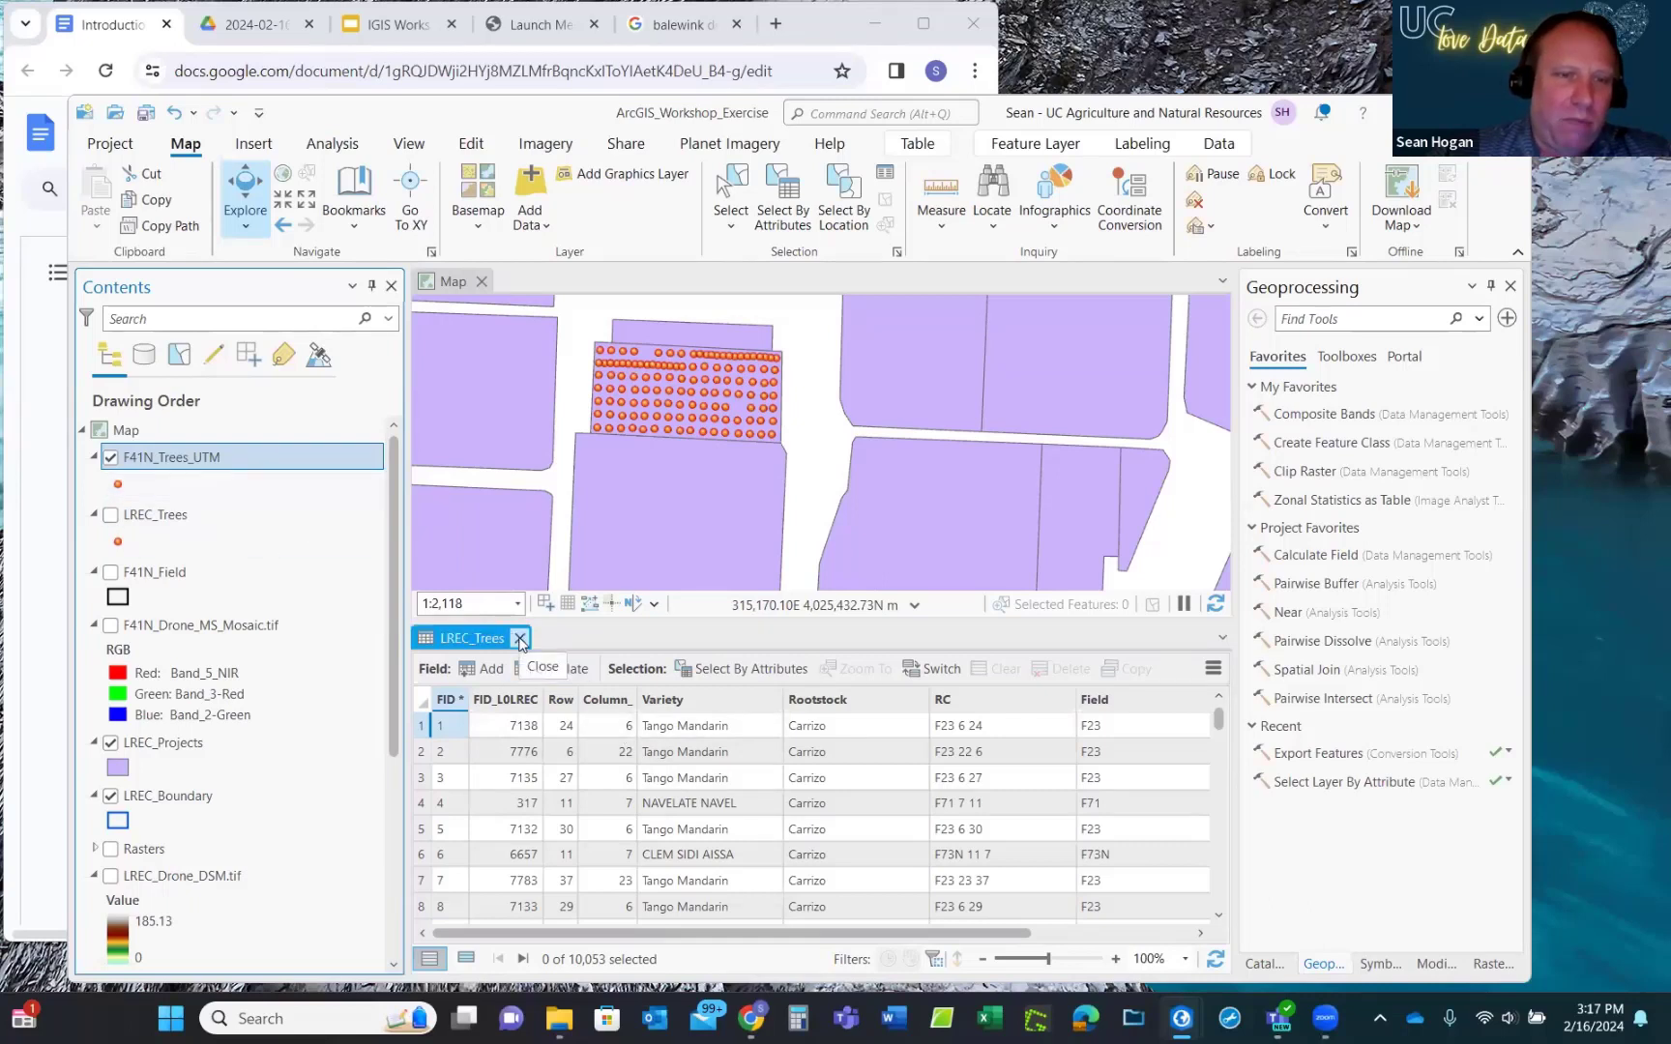
pyautogui.click(521, 639)
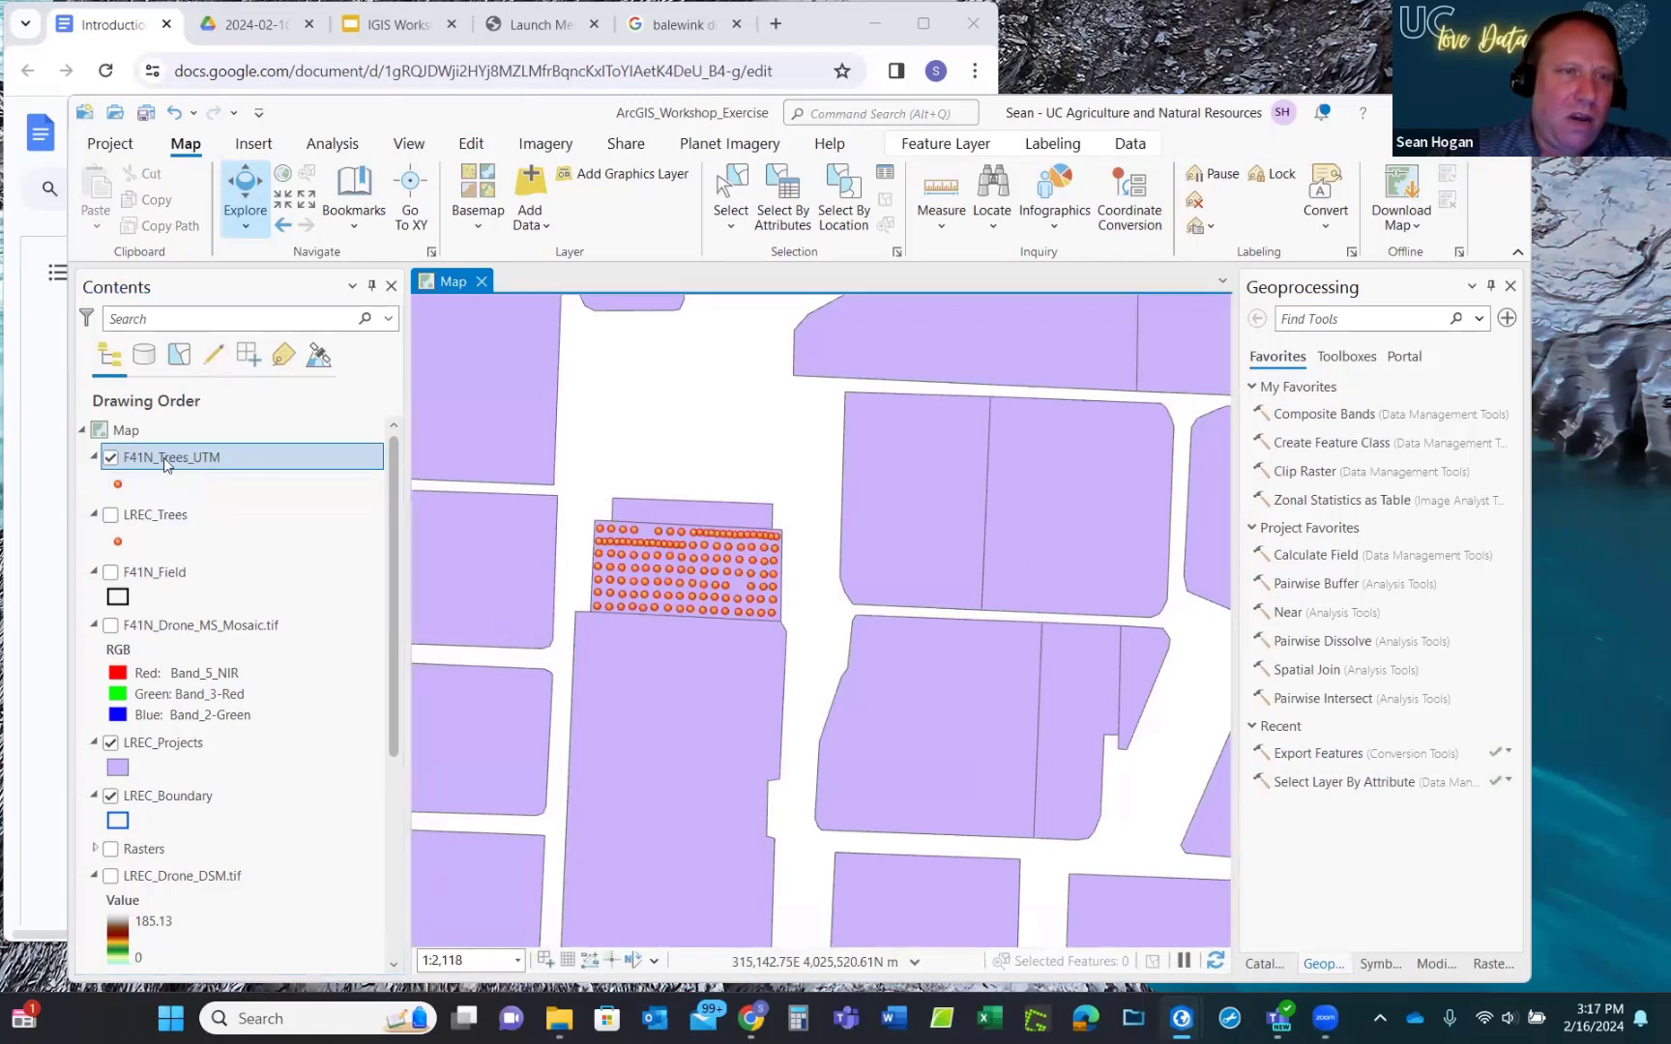
pyautogui.click(164, 457)
pyautogui.rightClick(163, 457)
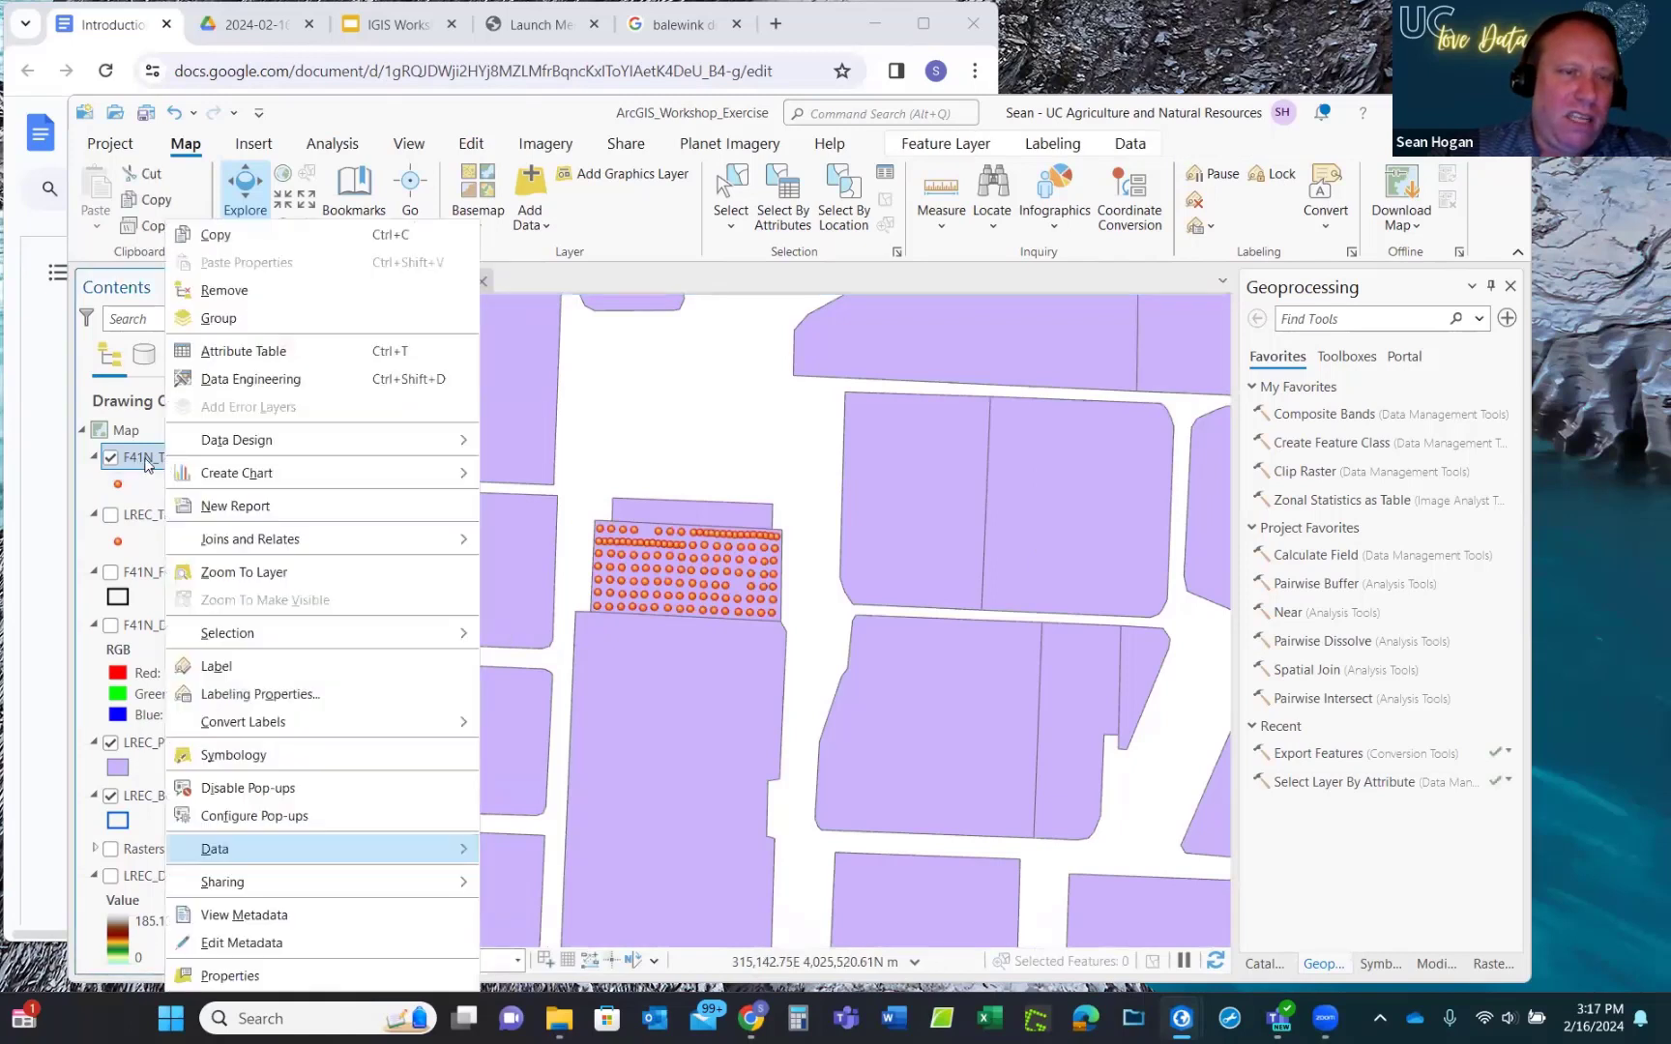
pyautogui.click(267, 354)
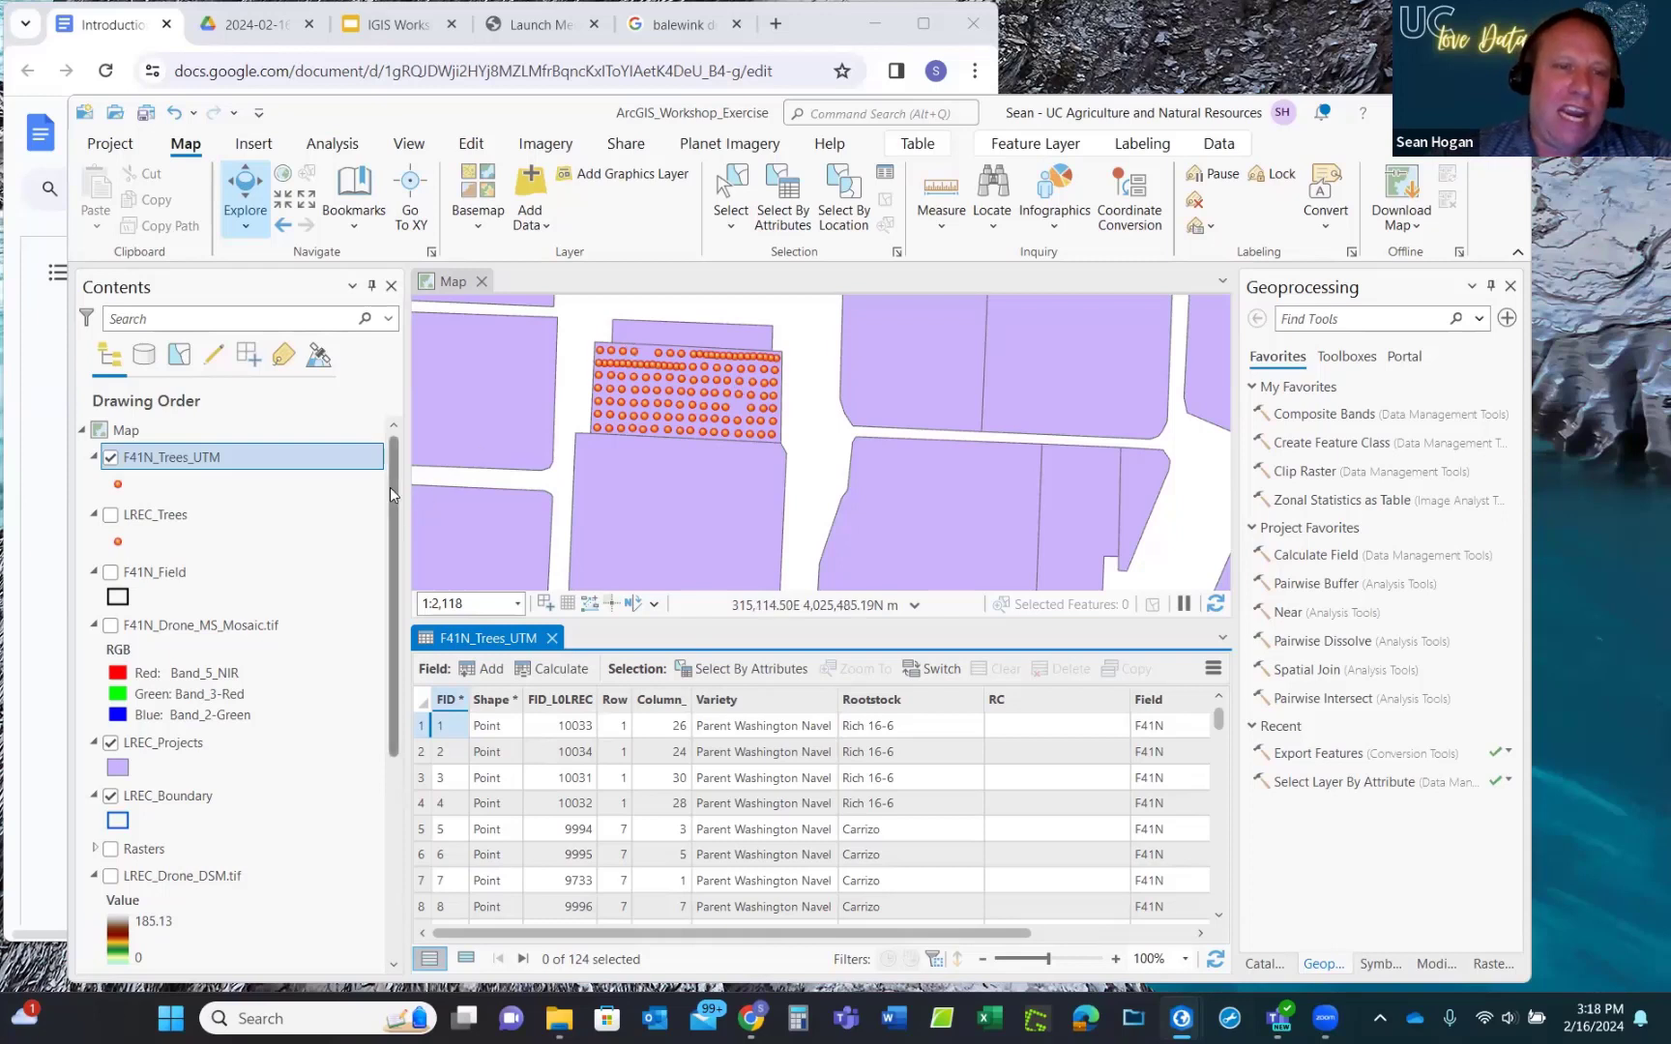
# Open the standalone table Packline_Data_CSV.csv and examine its fields from FID_L0LREC to Overall_Roundness.
pyautogui.scroll(-2, 387, 609)
pyautogui.scroll(-4, 387, 609)
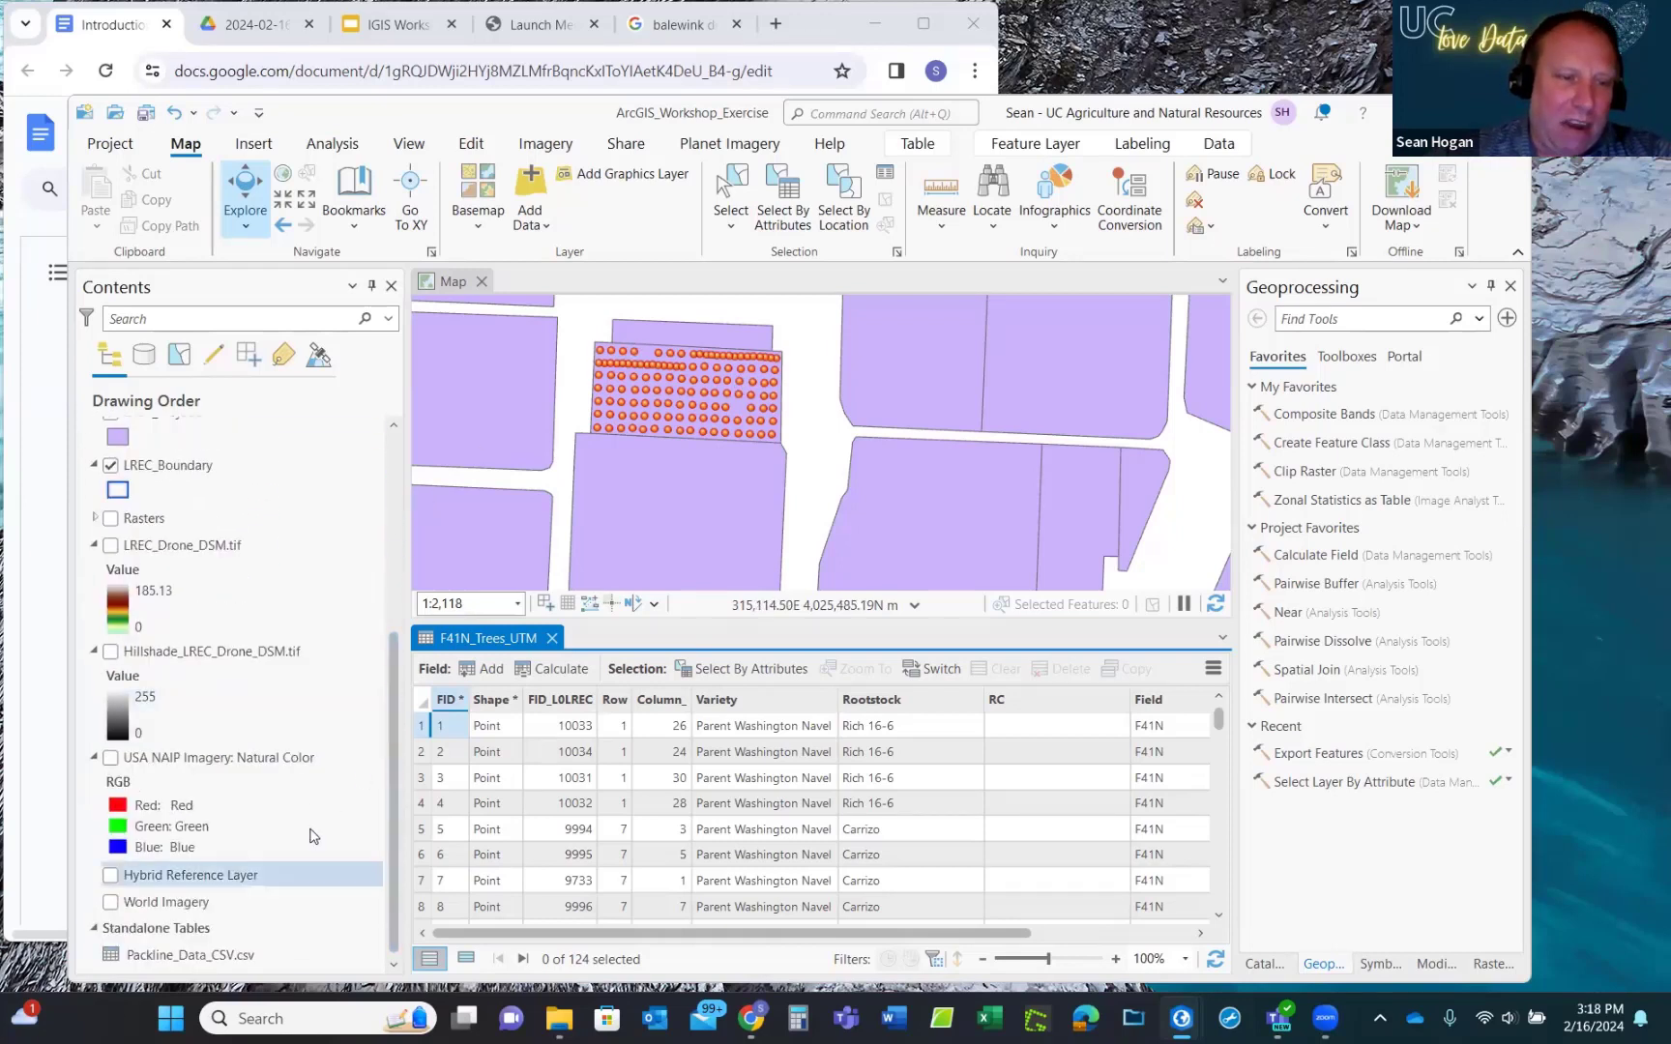
pyautogui.rightClick(172, 954)
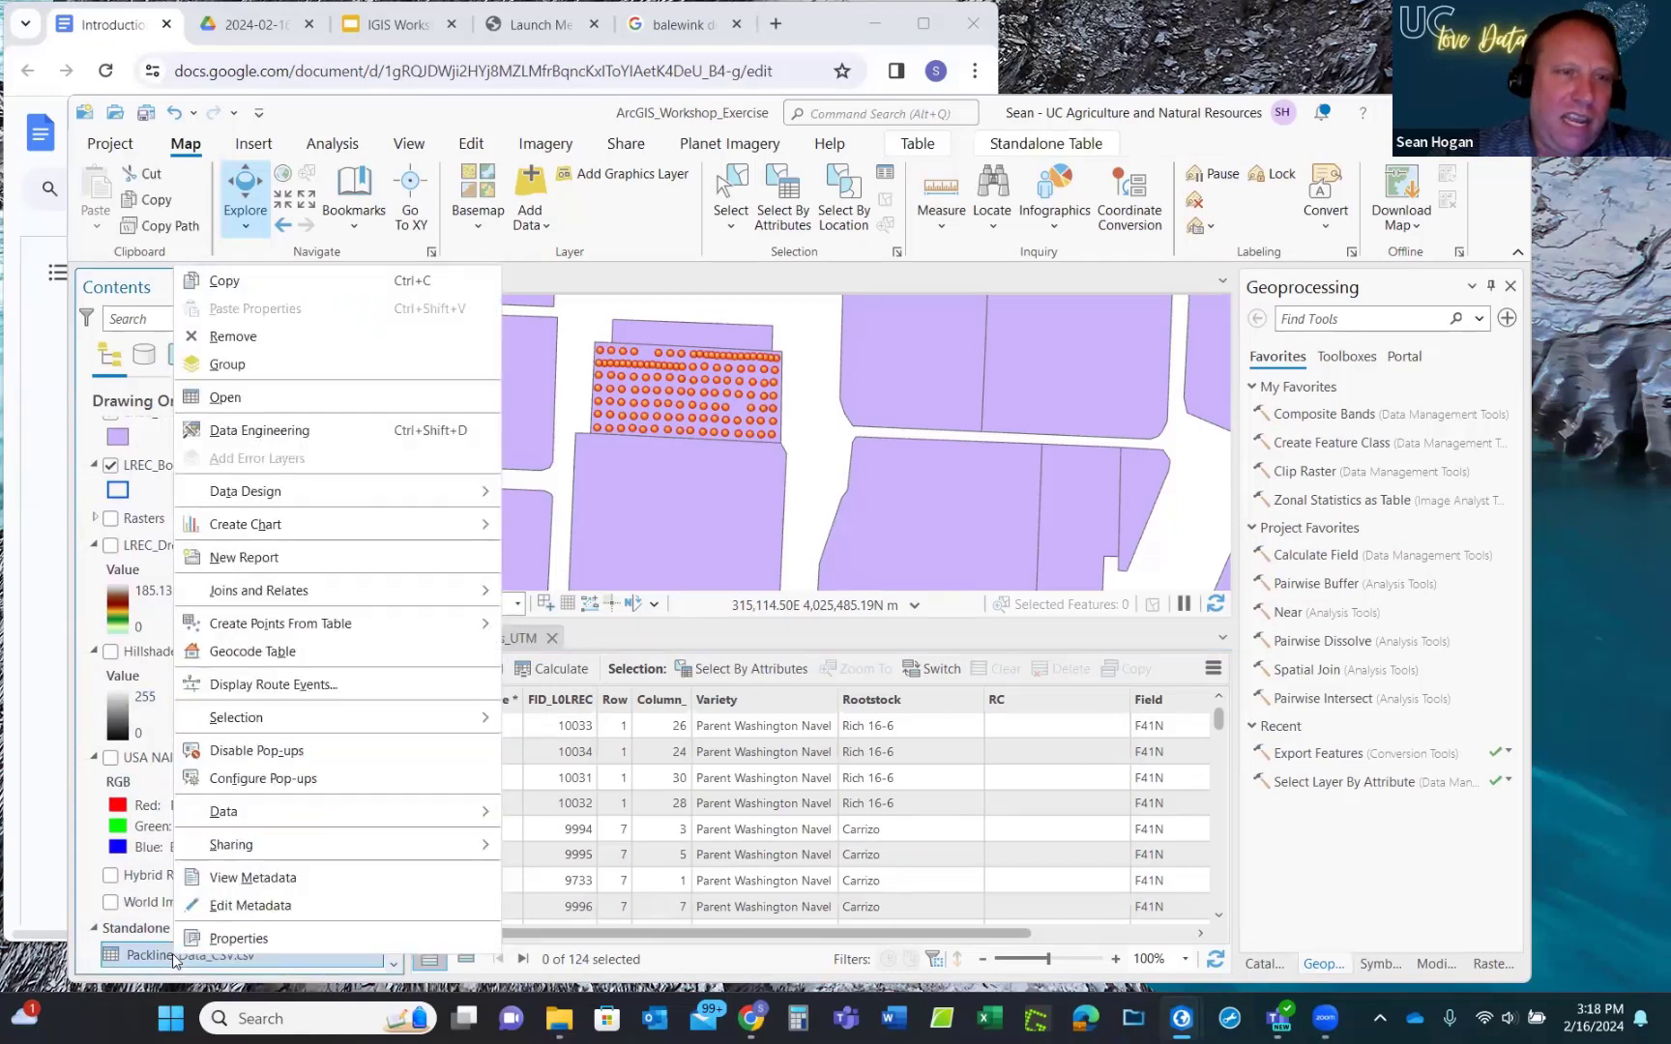
pyautogui.click(254, 398)
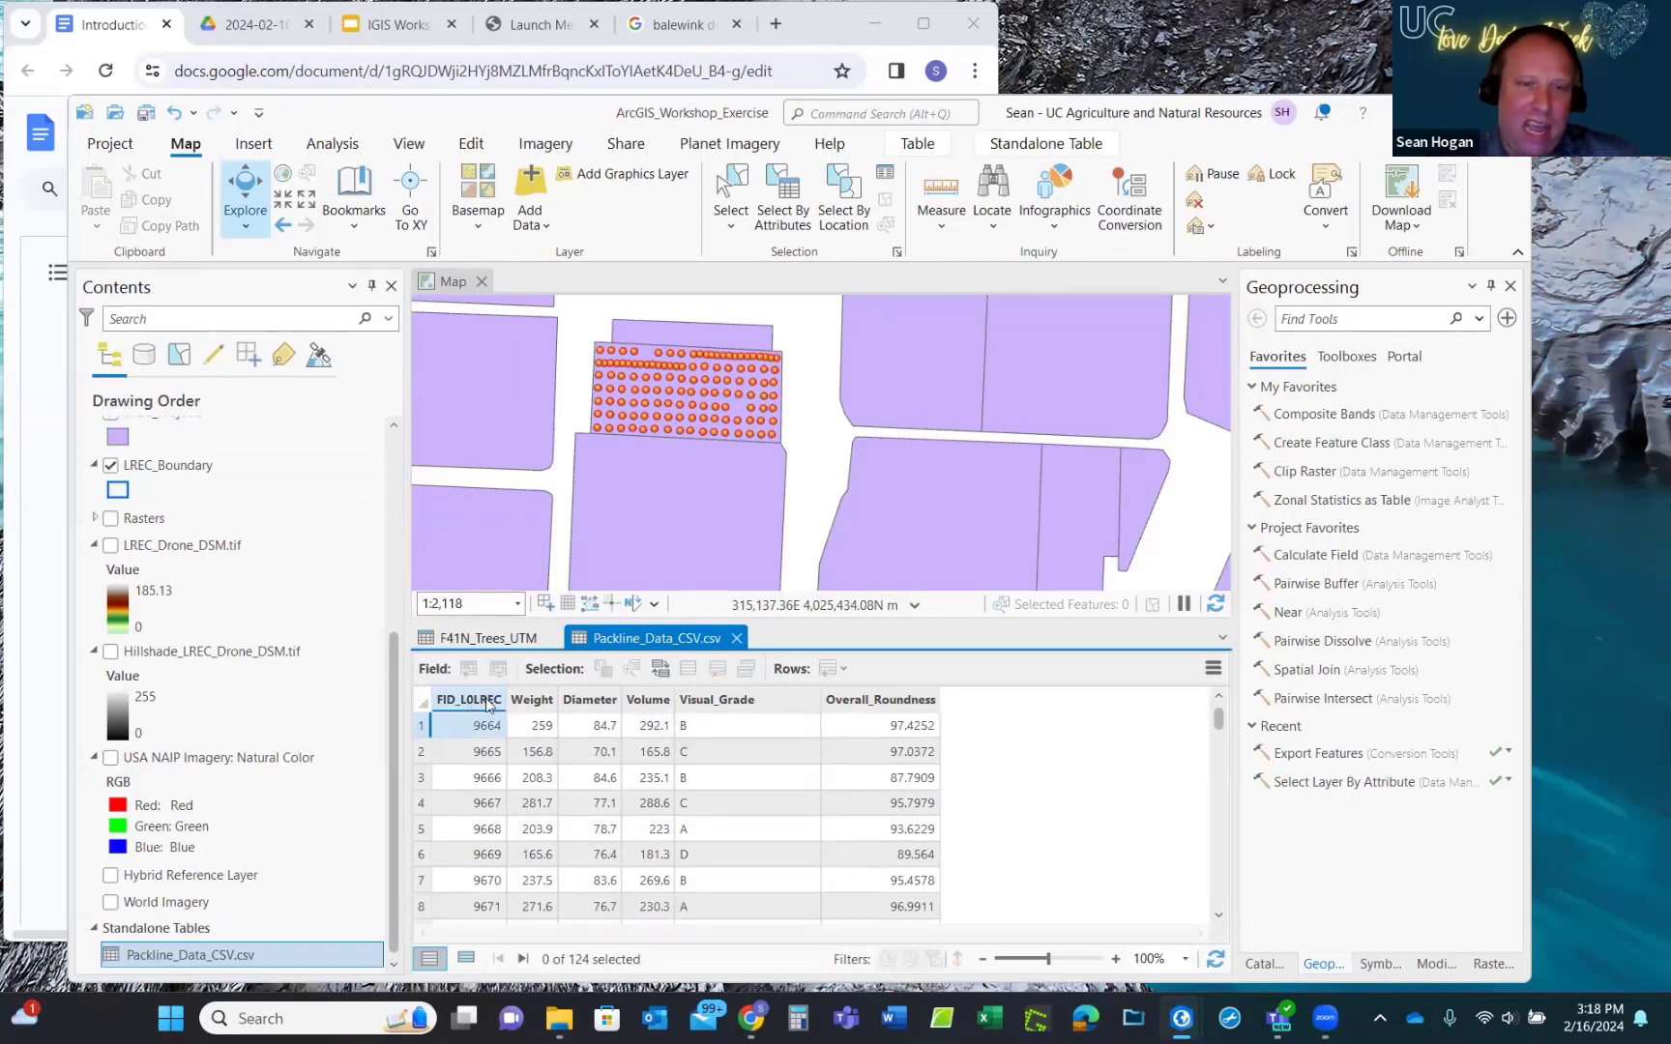
pyautogui.moveTo(479, 709)
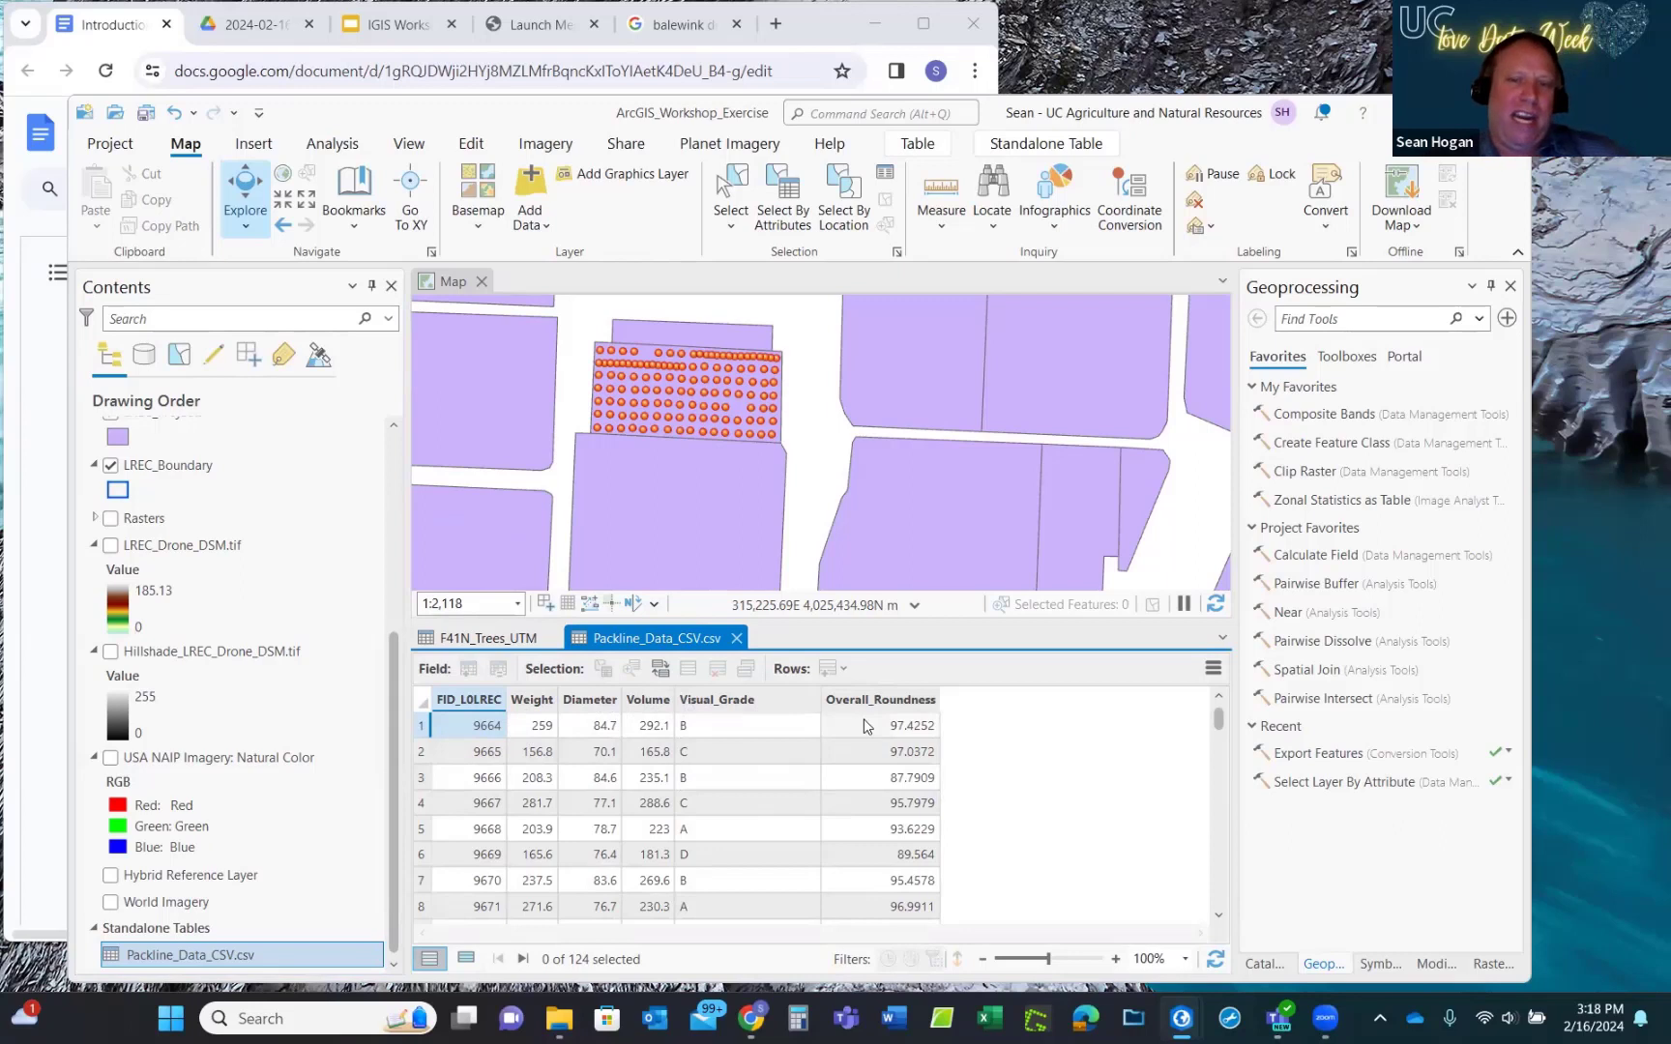
pyautogui.moveTo(871, 708)
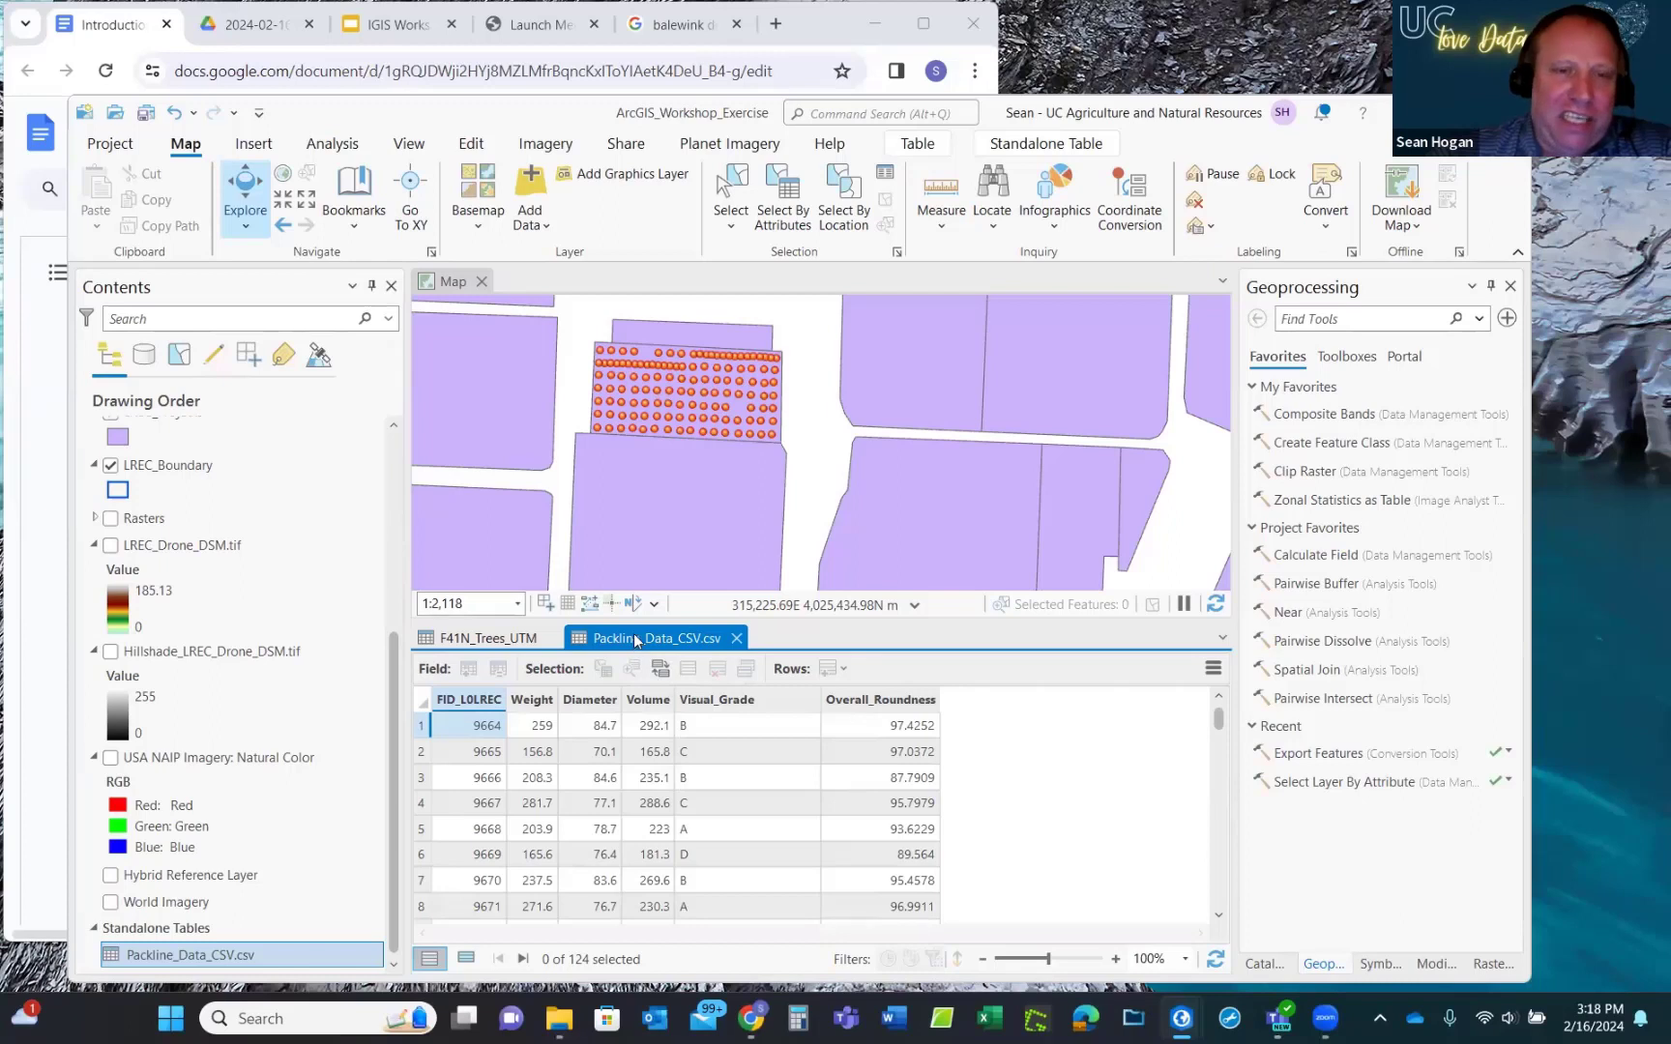
# Return to the F41N_Trees_UTM attribute table and shrink the table area to give the map more room.
pyautogui.click(465, 647)
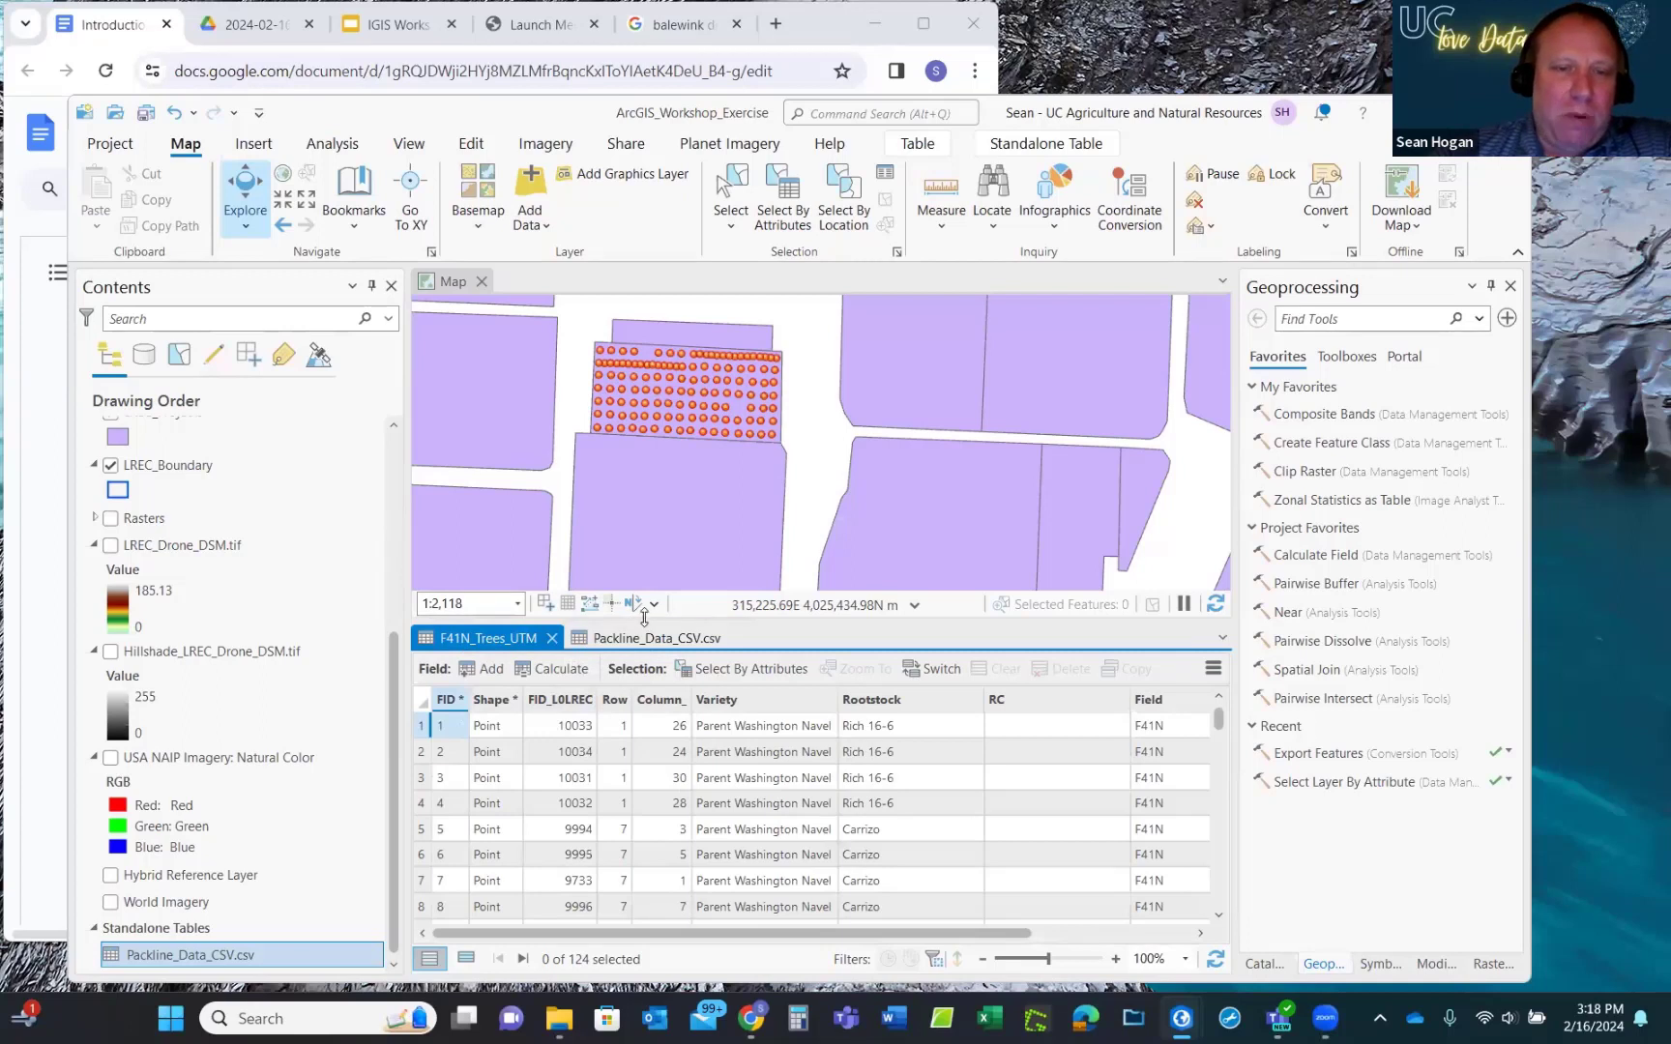
pyautogui.moveTo(642, 619); pyautogui.dragTo(642, 789)
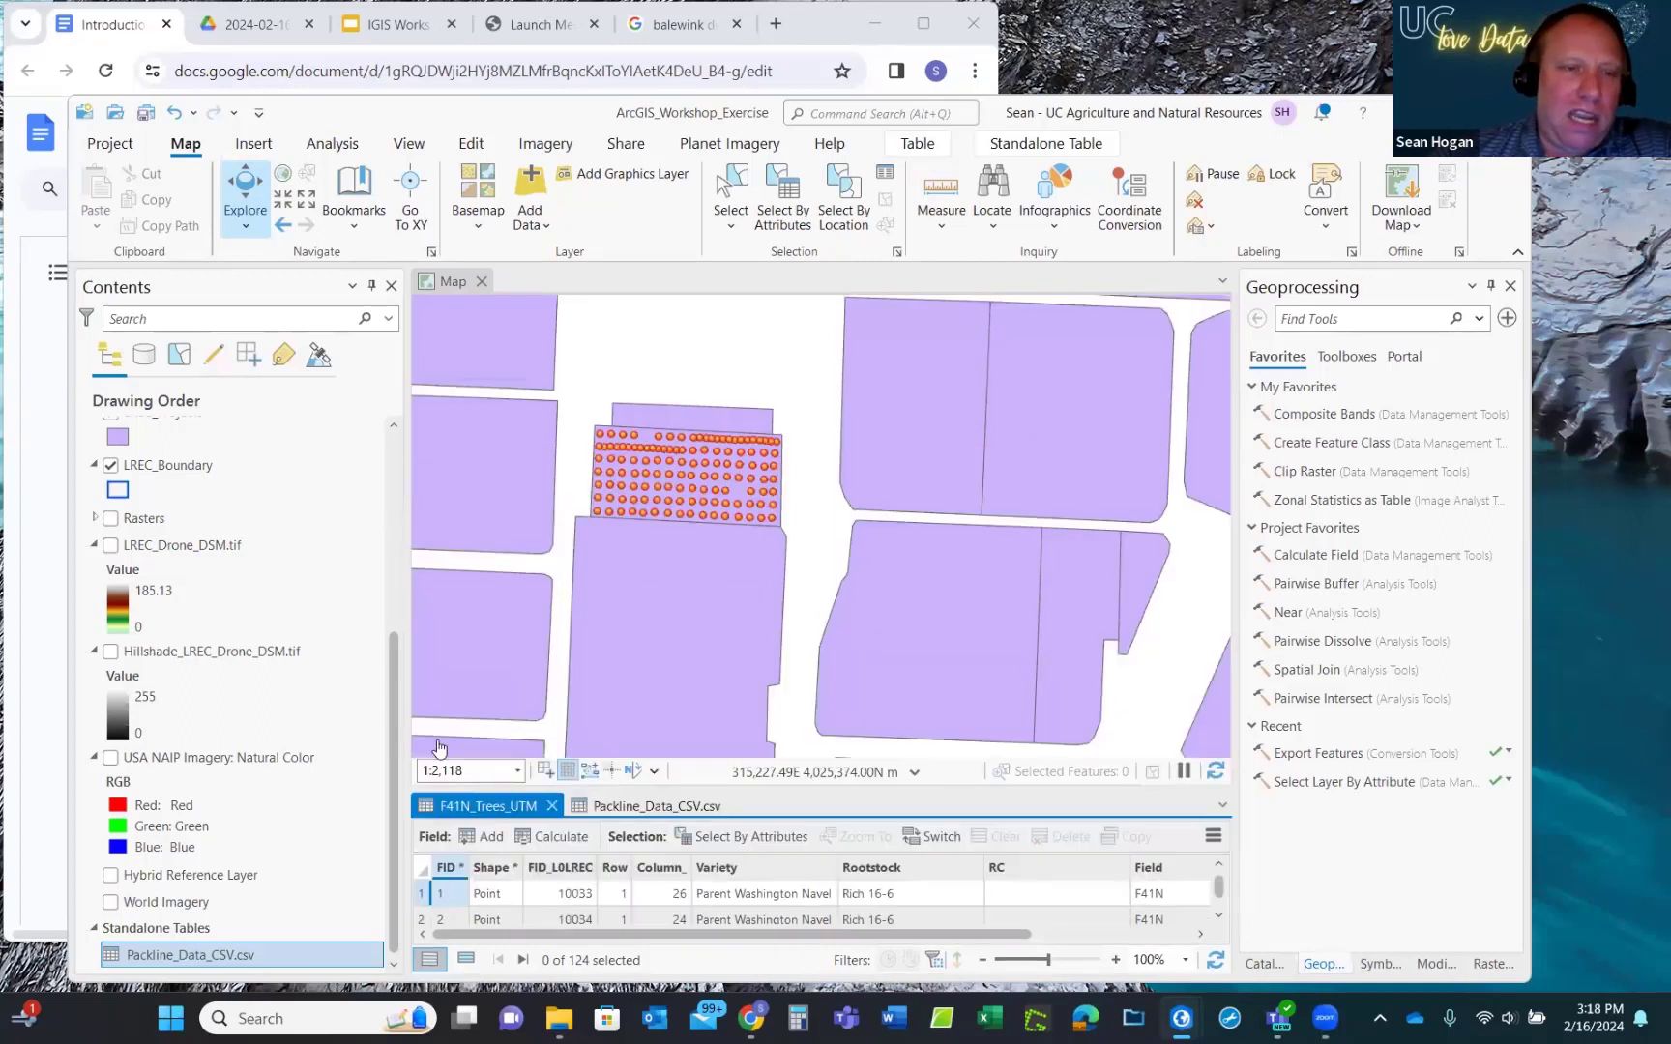
pyautogui.scroll(5, 224, 668)
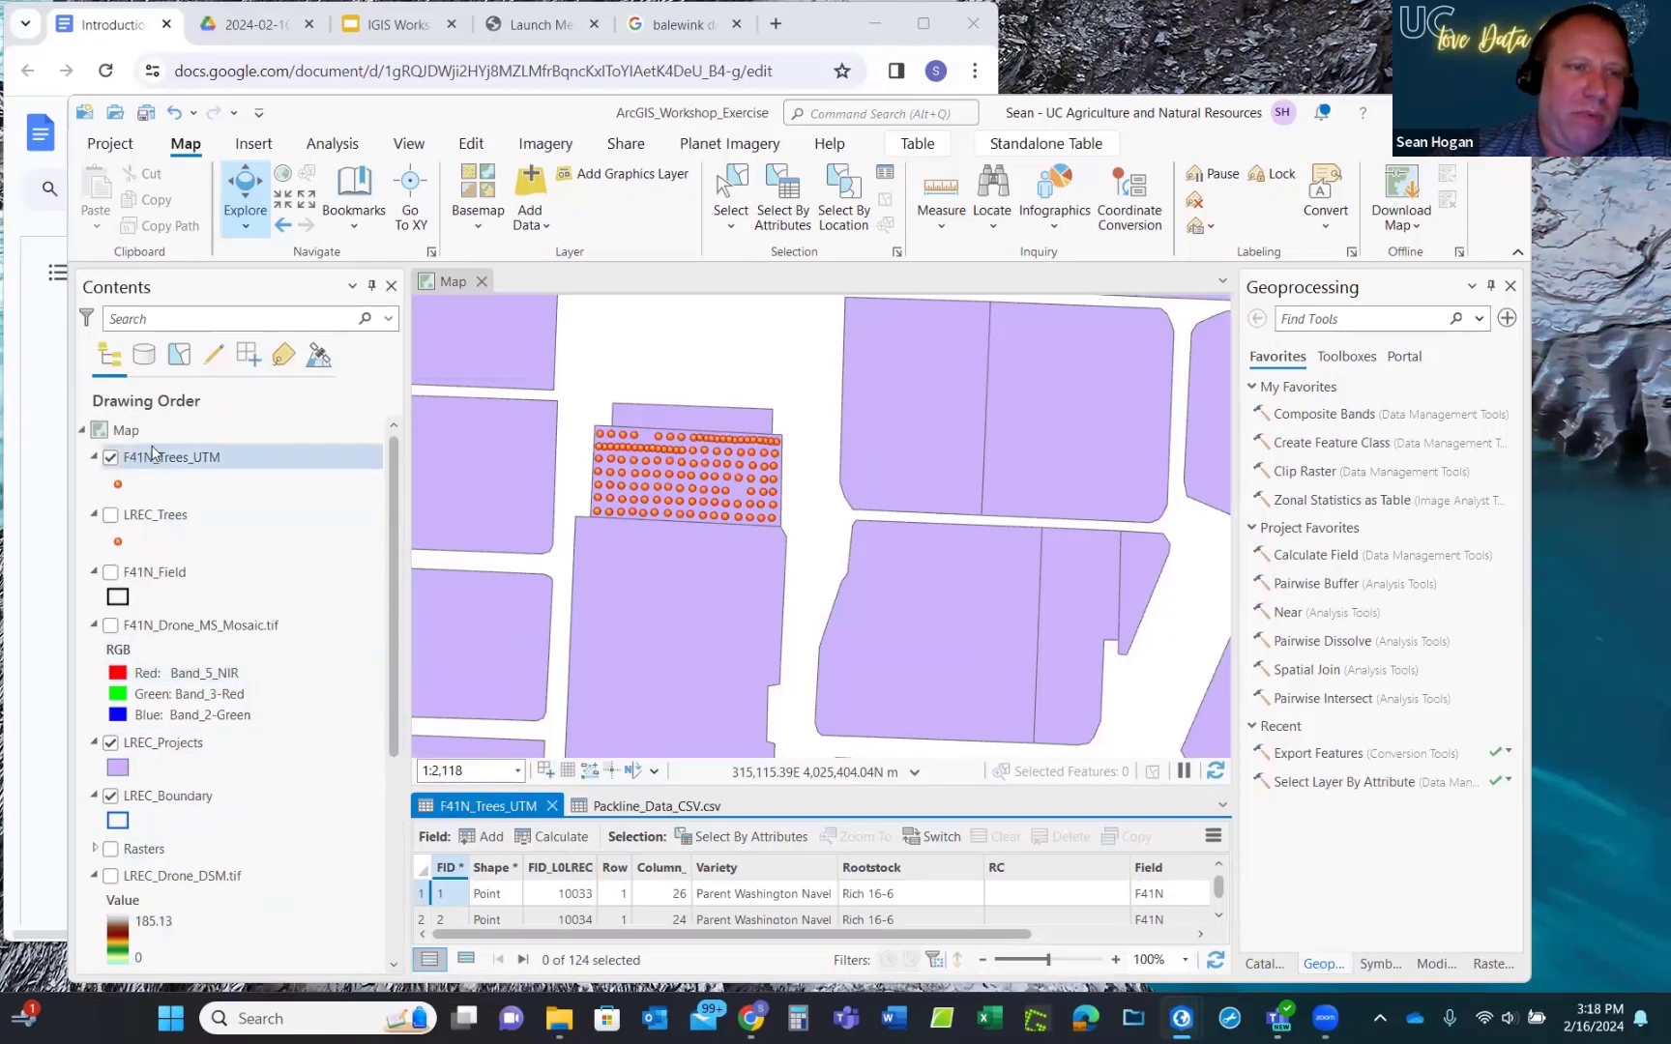
pyautogui.rightClick(149, 463)
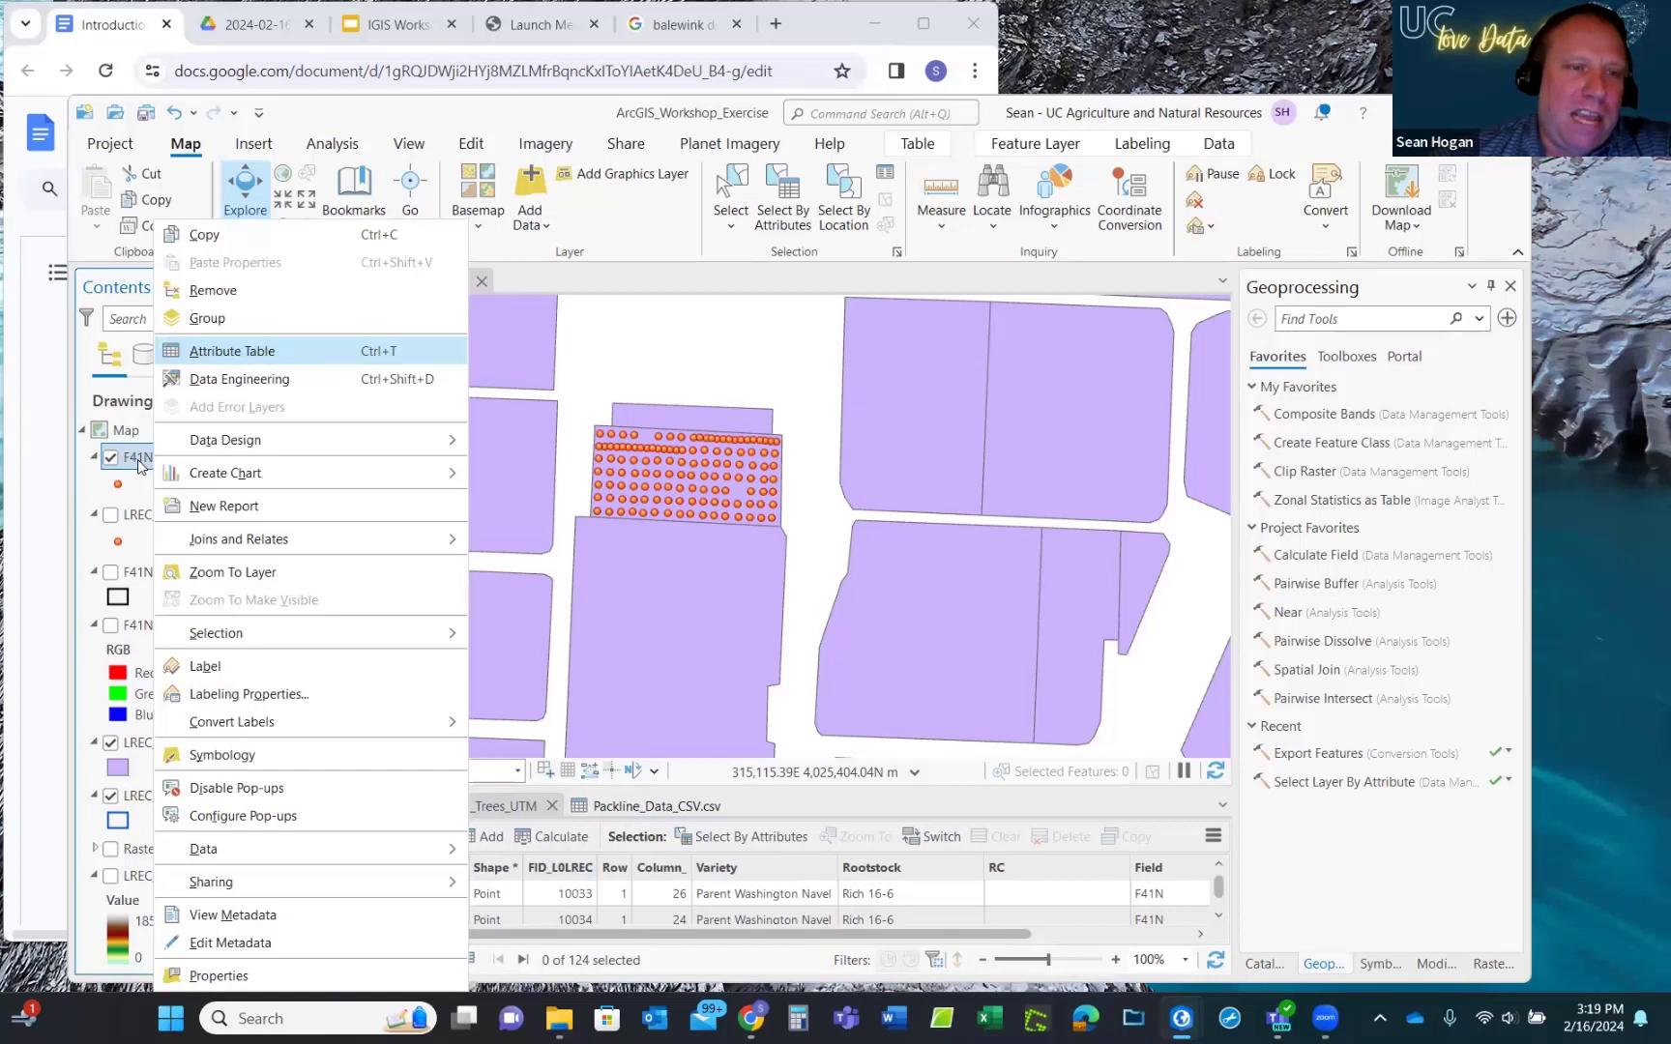
pyautogui.moveTo(203, 541)
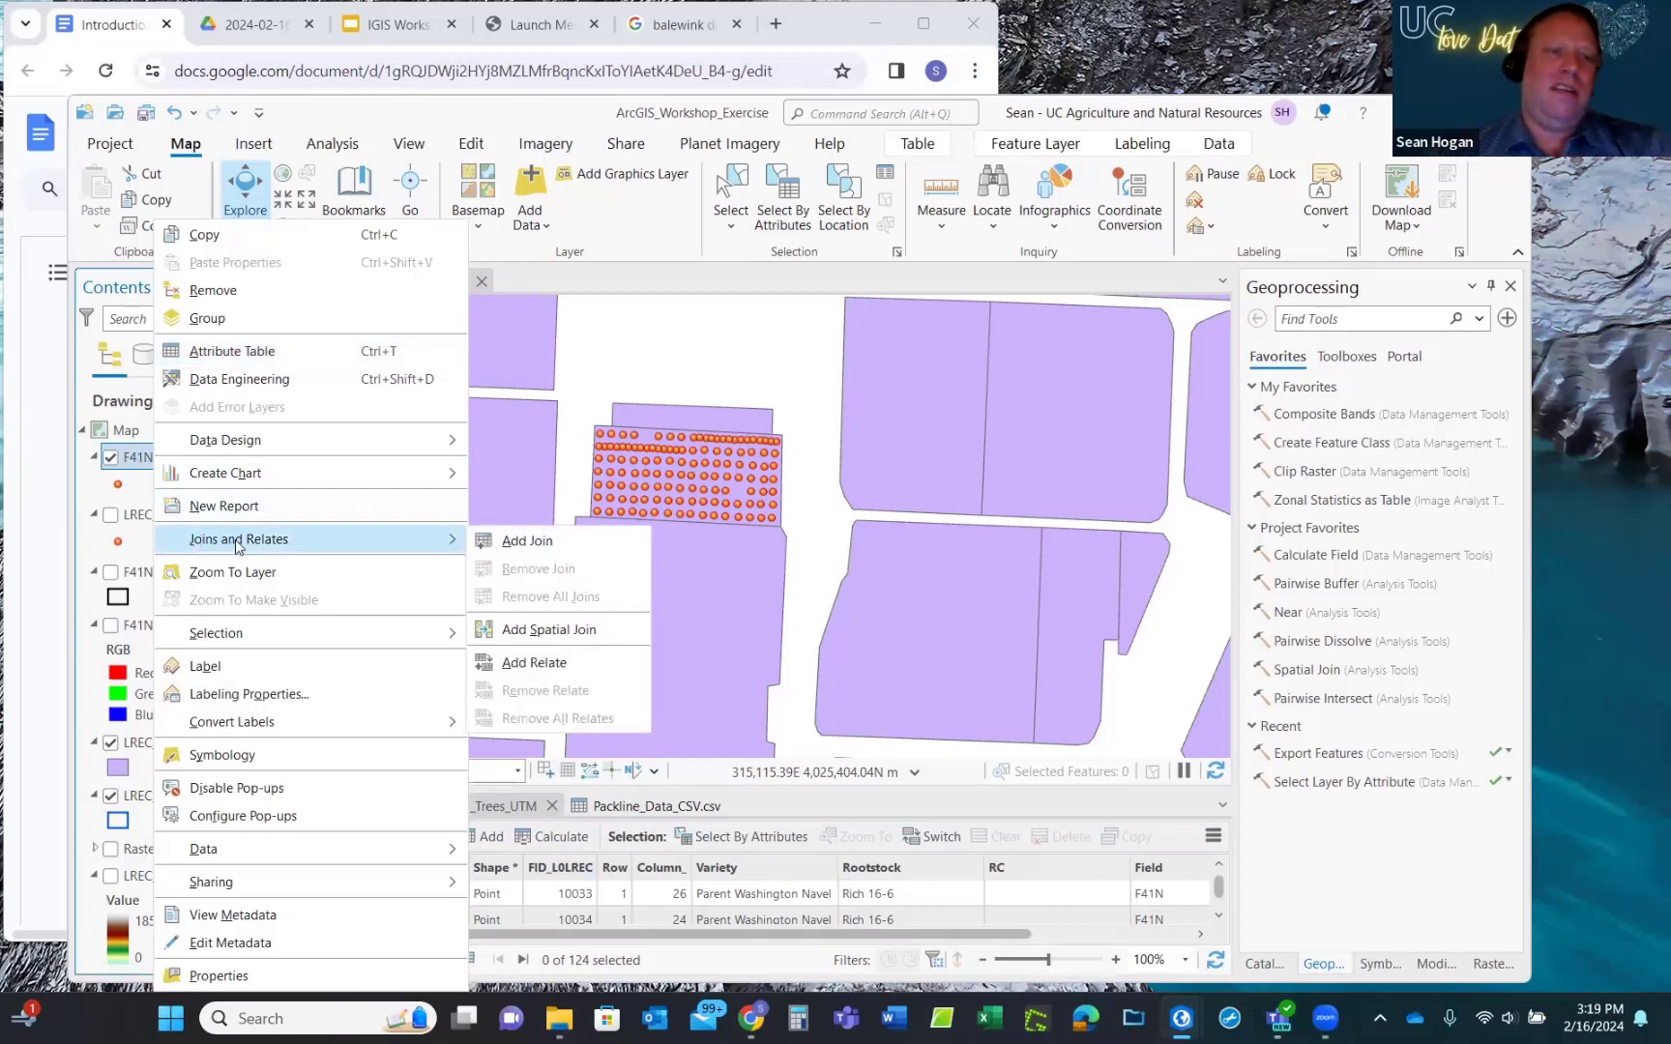
pyautogui.click(141, 469)
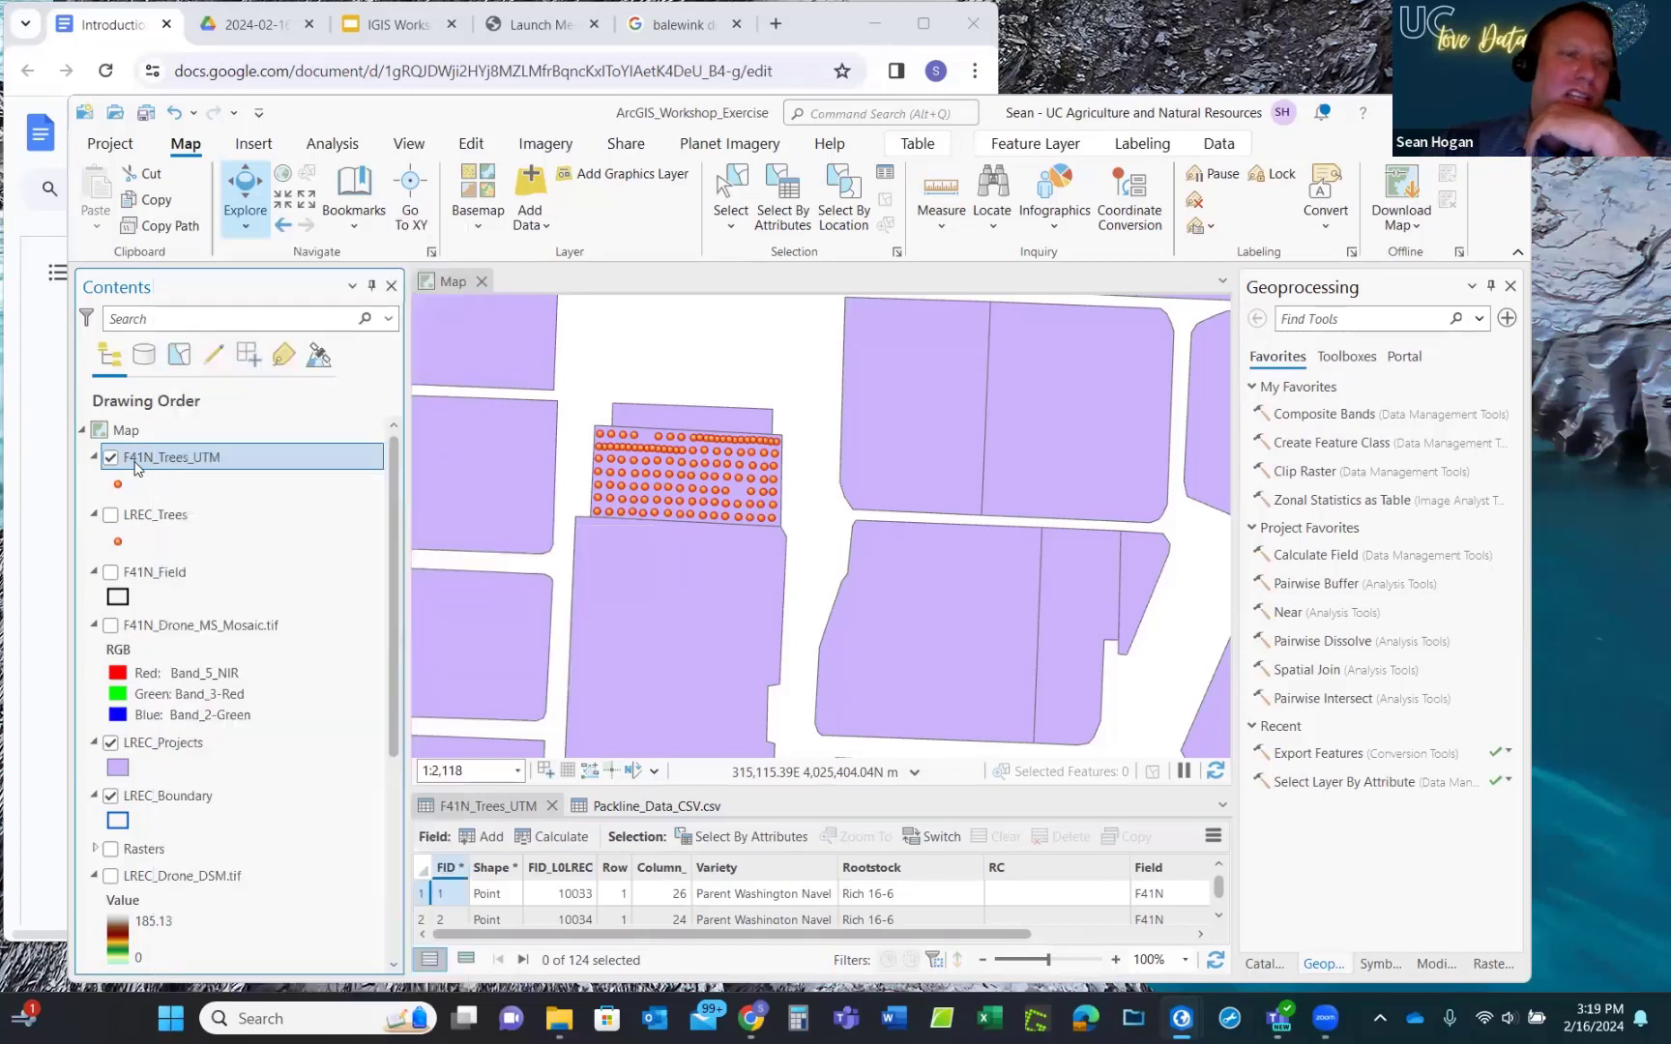
pyautogui.click(166, 479)
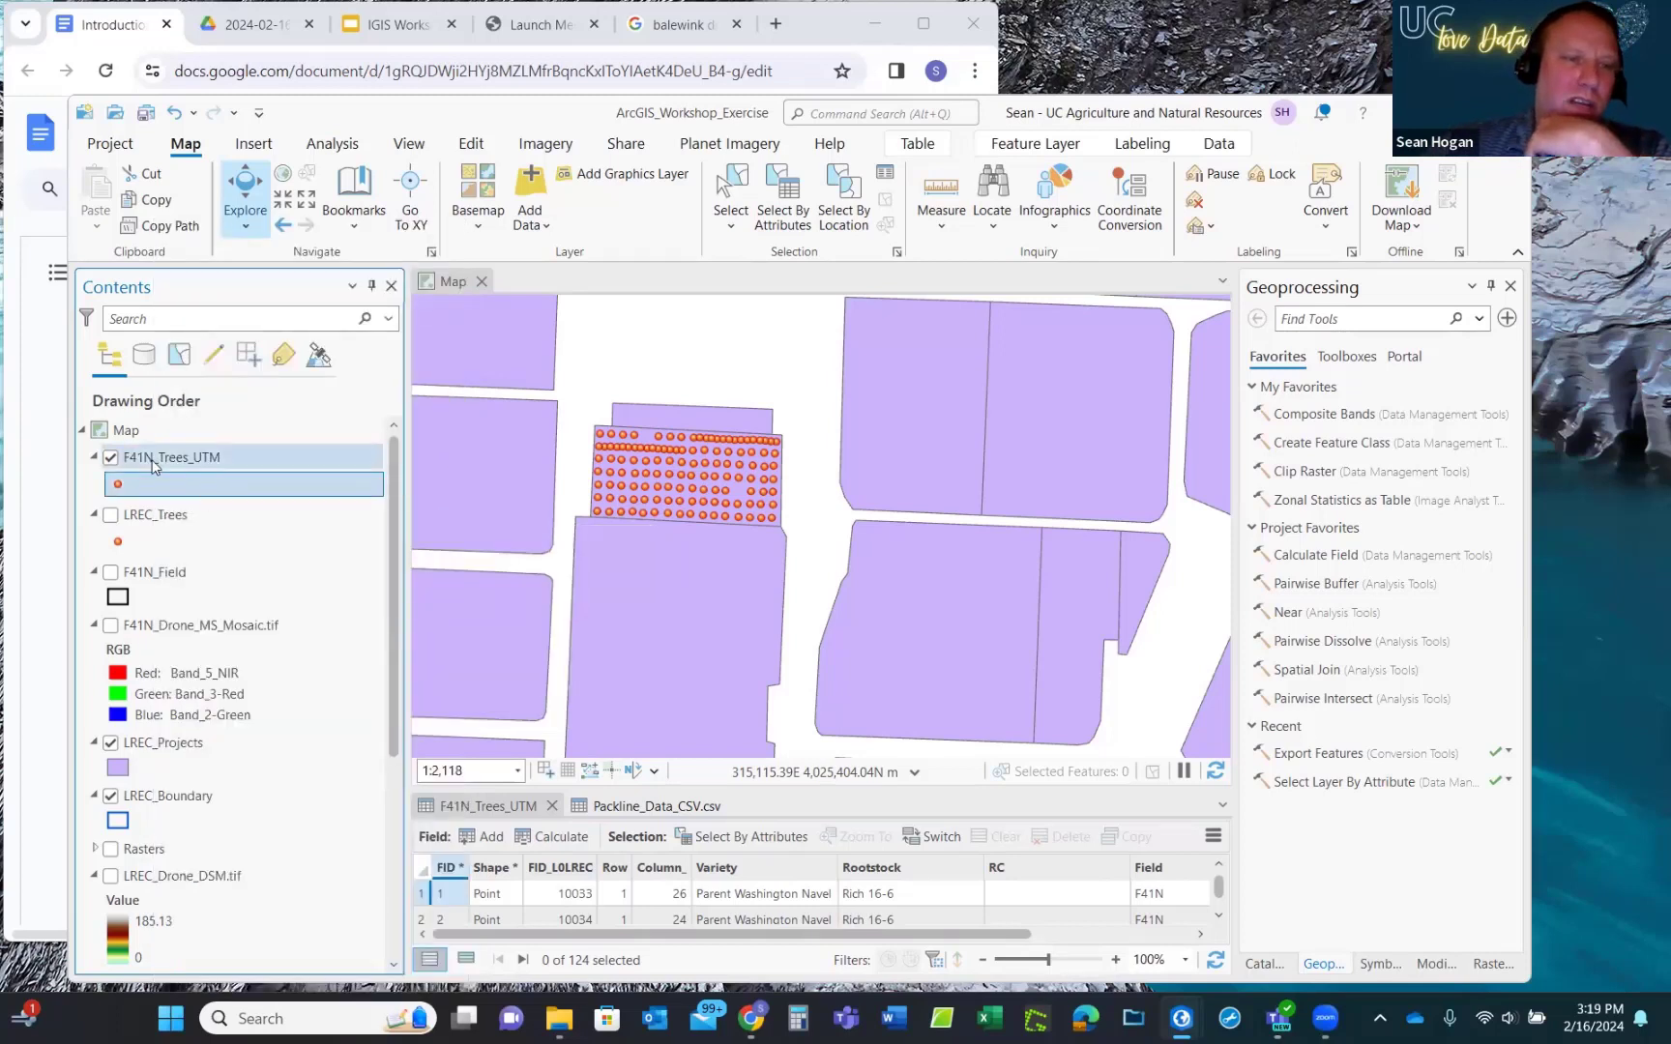
# Join Packline_Data_CSV.csv to F41N_Trees_UTM using FID_L0LREC as both the input field and the join field, keeping all input records.
pyautogui.rightClick(151, 466)
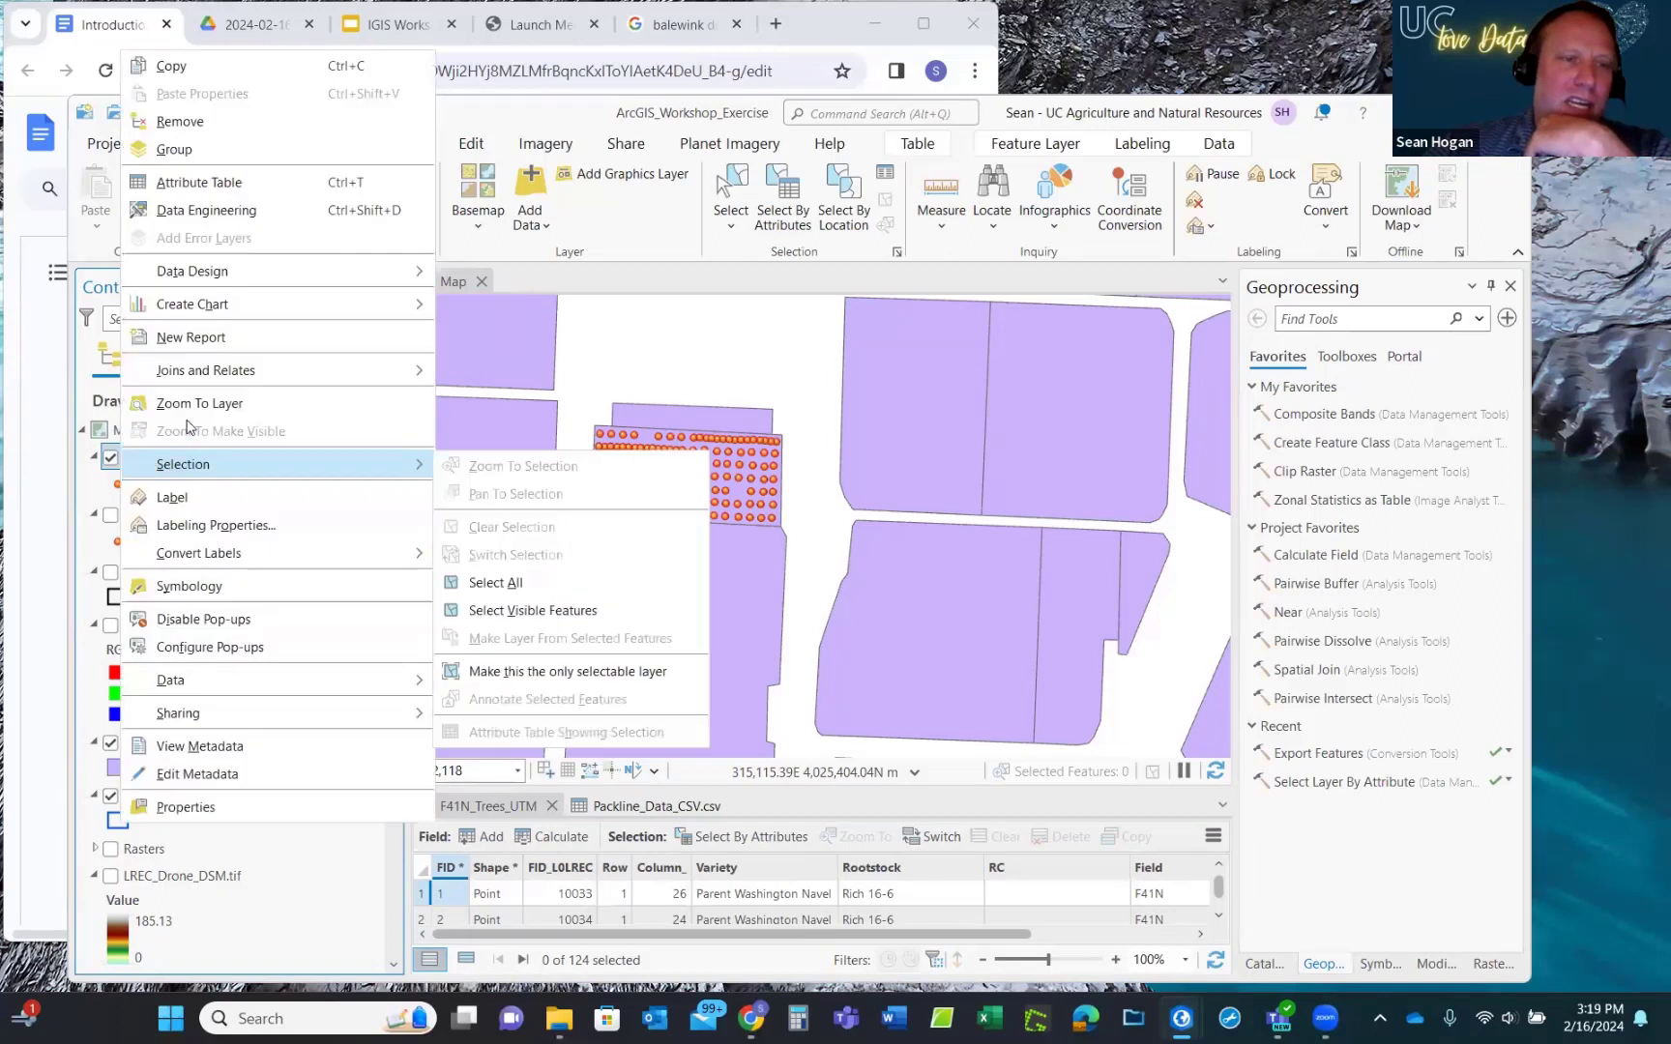
pyautogui.moveTo(210, 375)
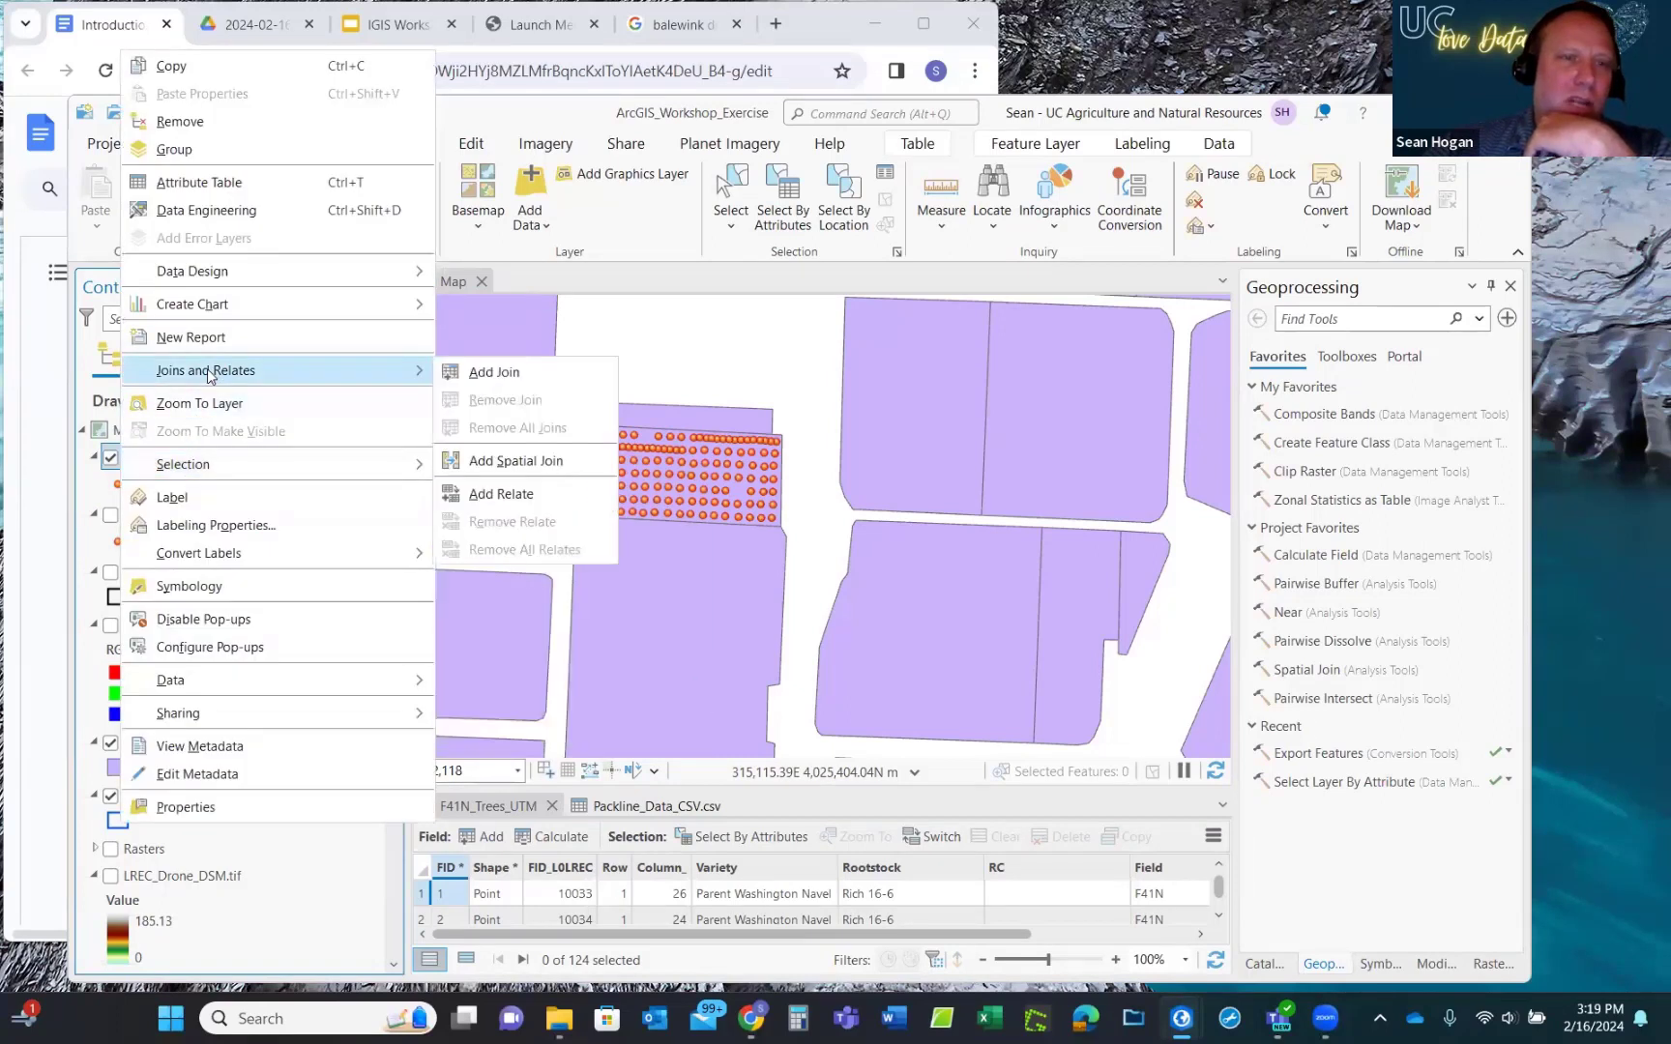
pyautogui.click(489, 371)
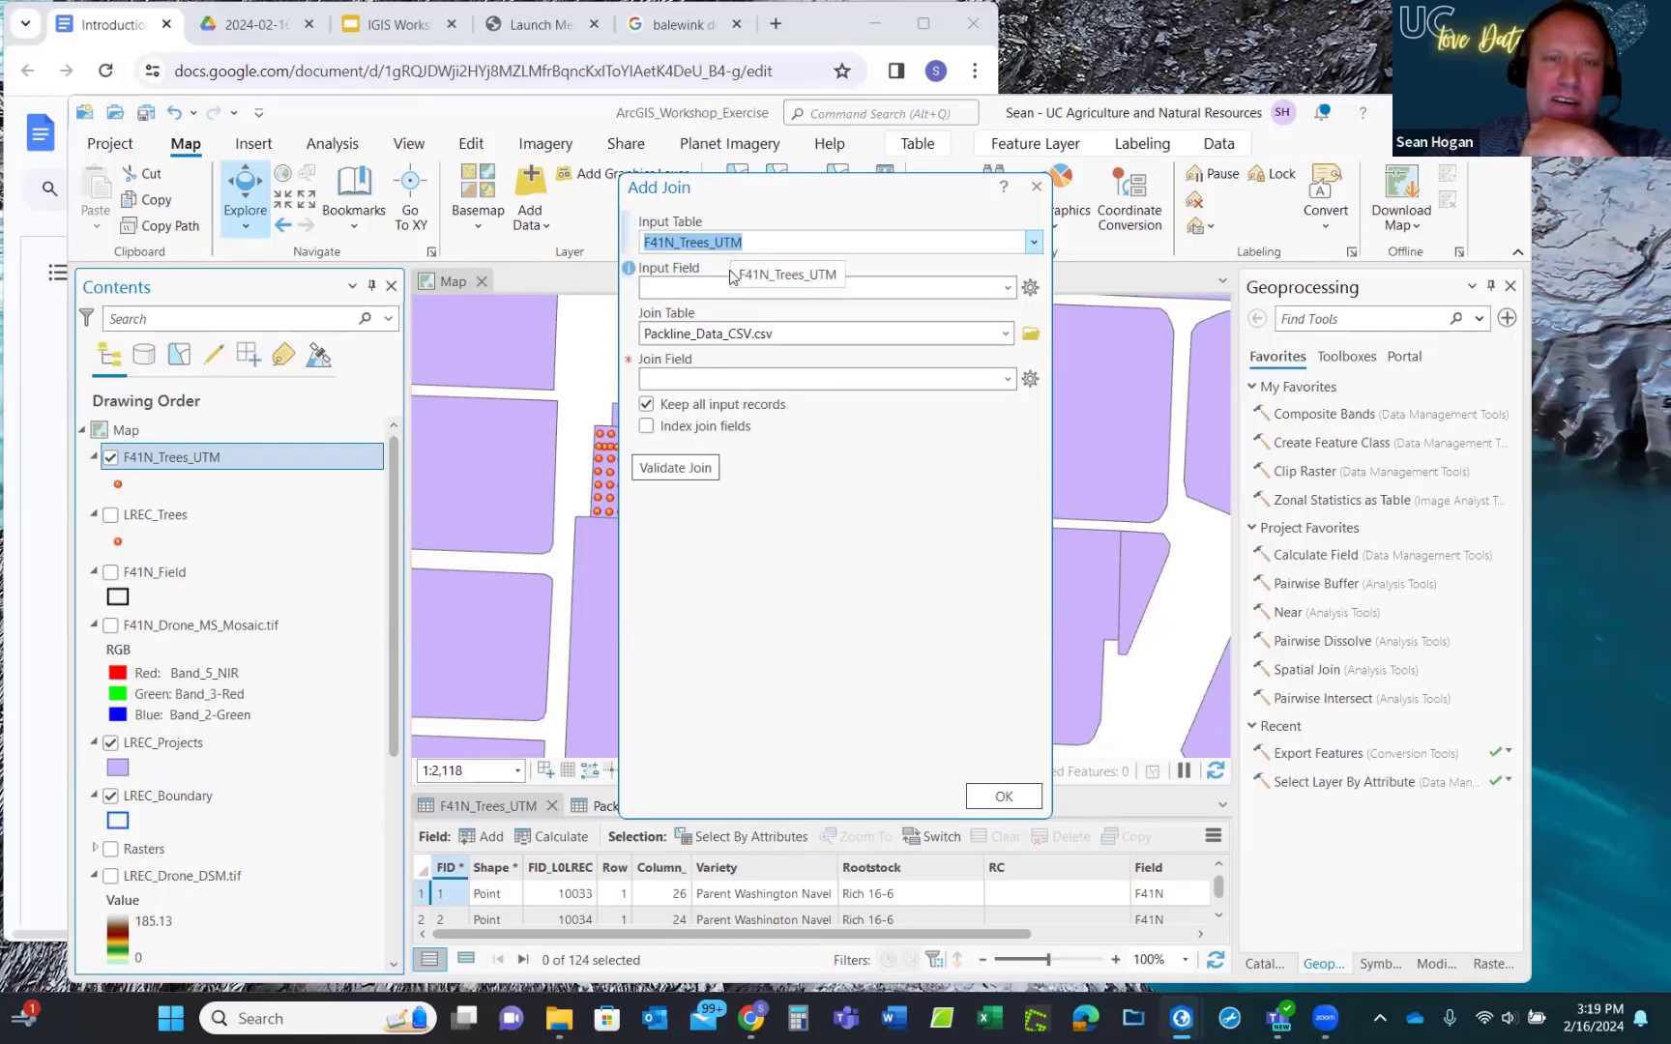
pyautogui.click(1008, 288)
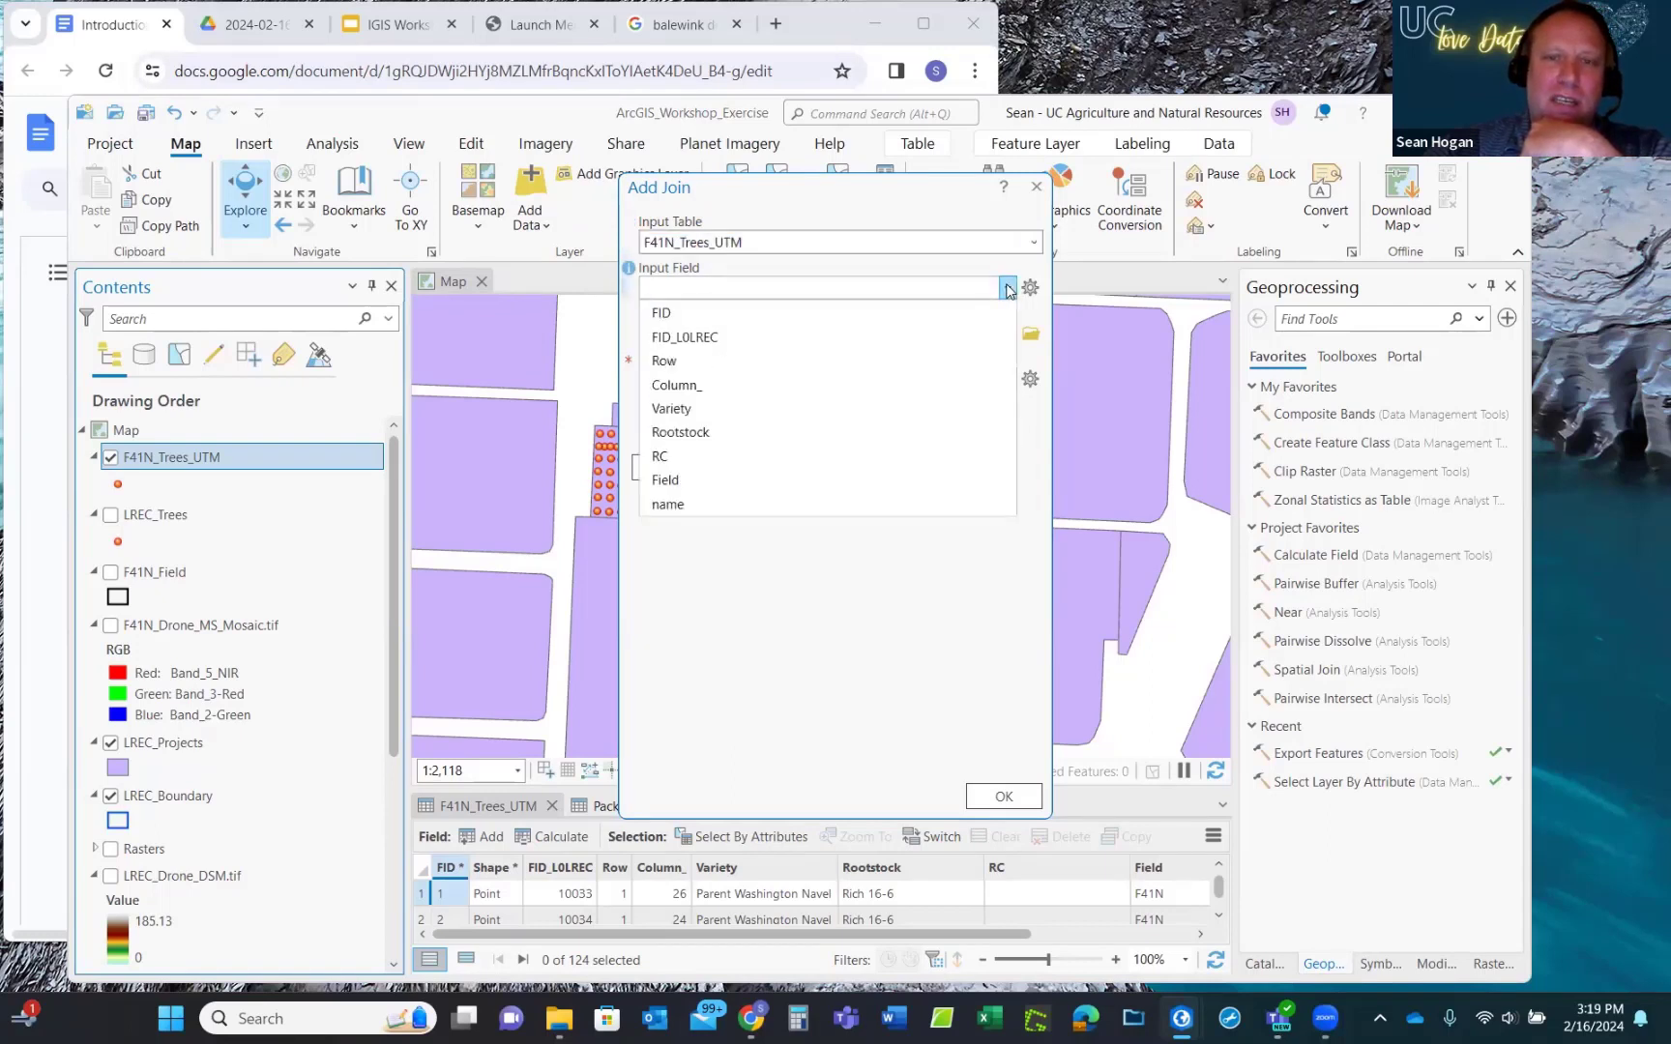
pyautogui.click(680, 337)
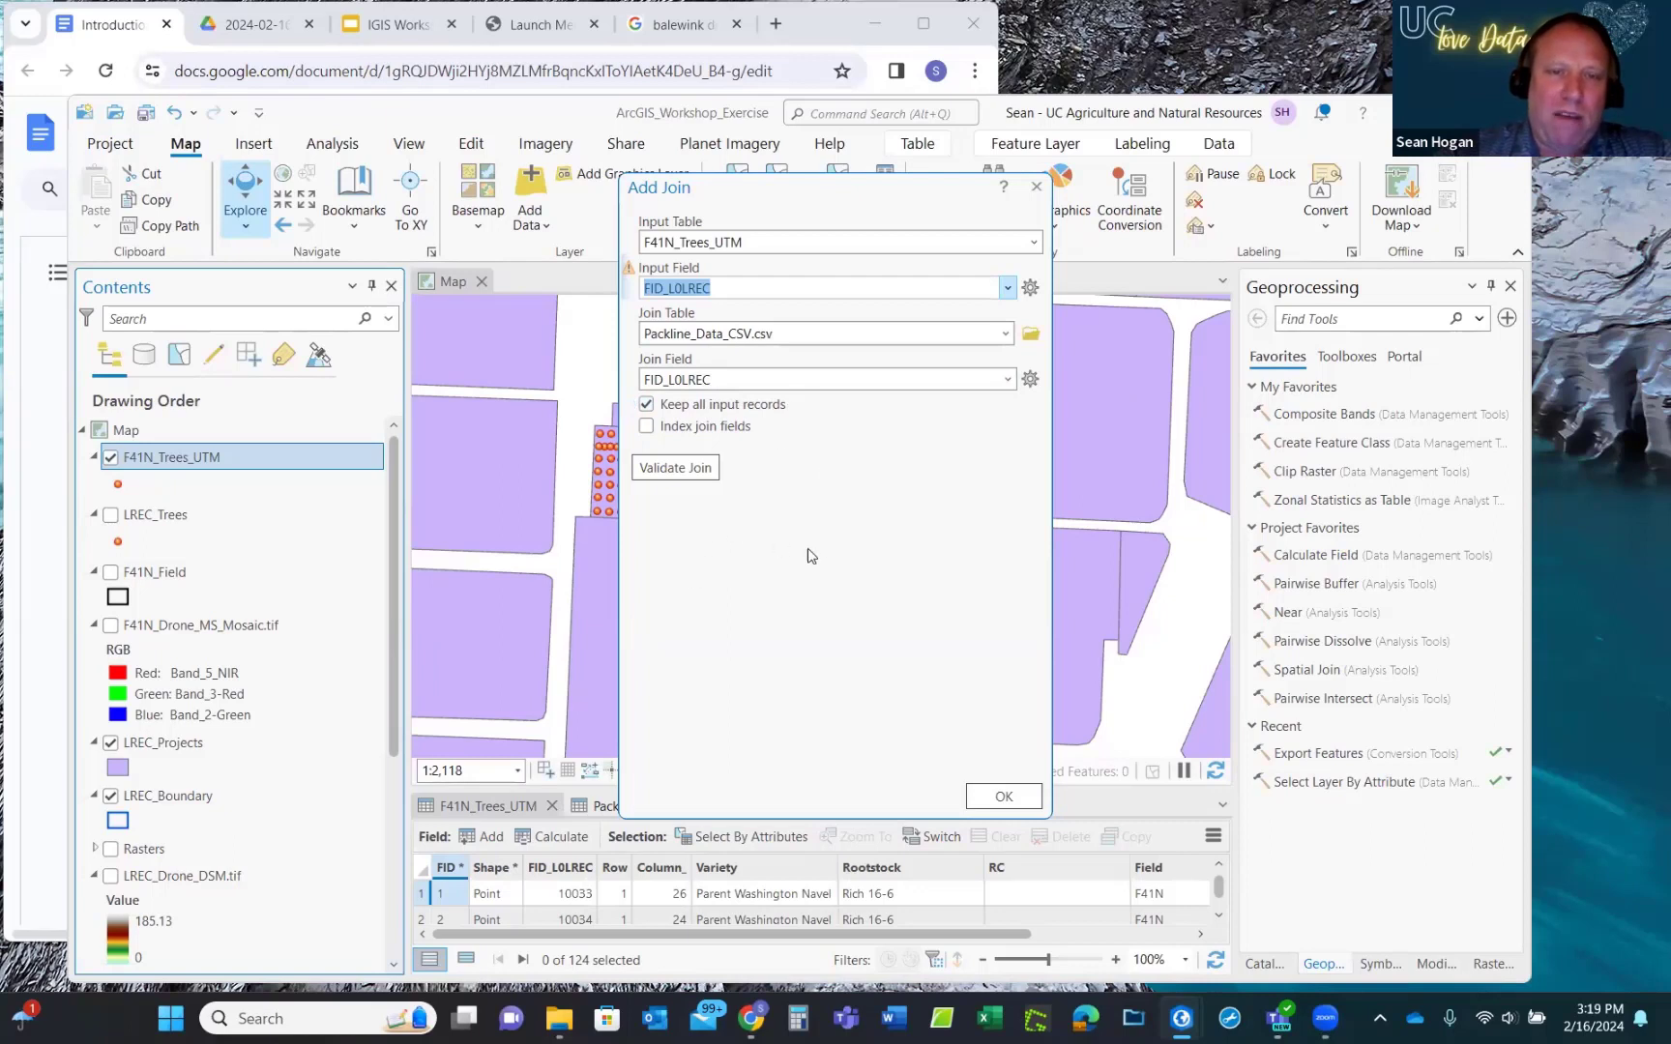
pyautogui.click(1002, 798)
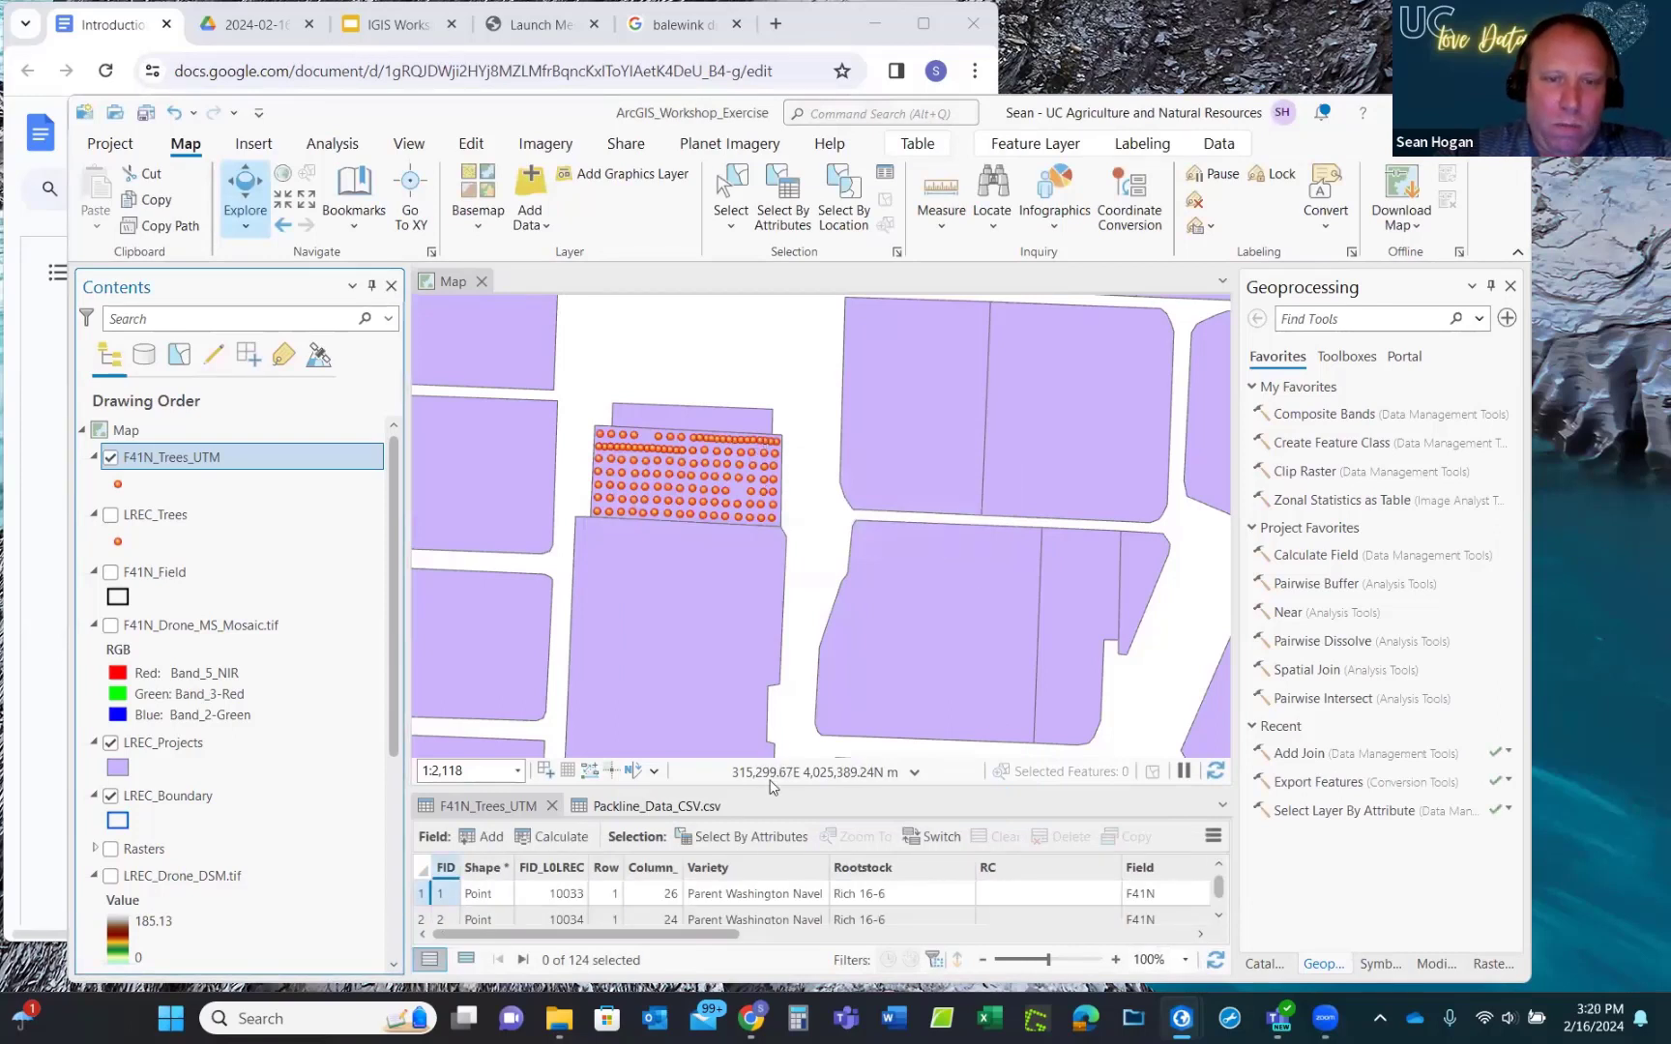
# Enlarge the F41N_Trees_UTM attribute table and examine the joined packline fields across its full width.
pyautogui.moveTo(737, 790); pyautogui.dragTo(735, 565)
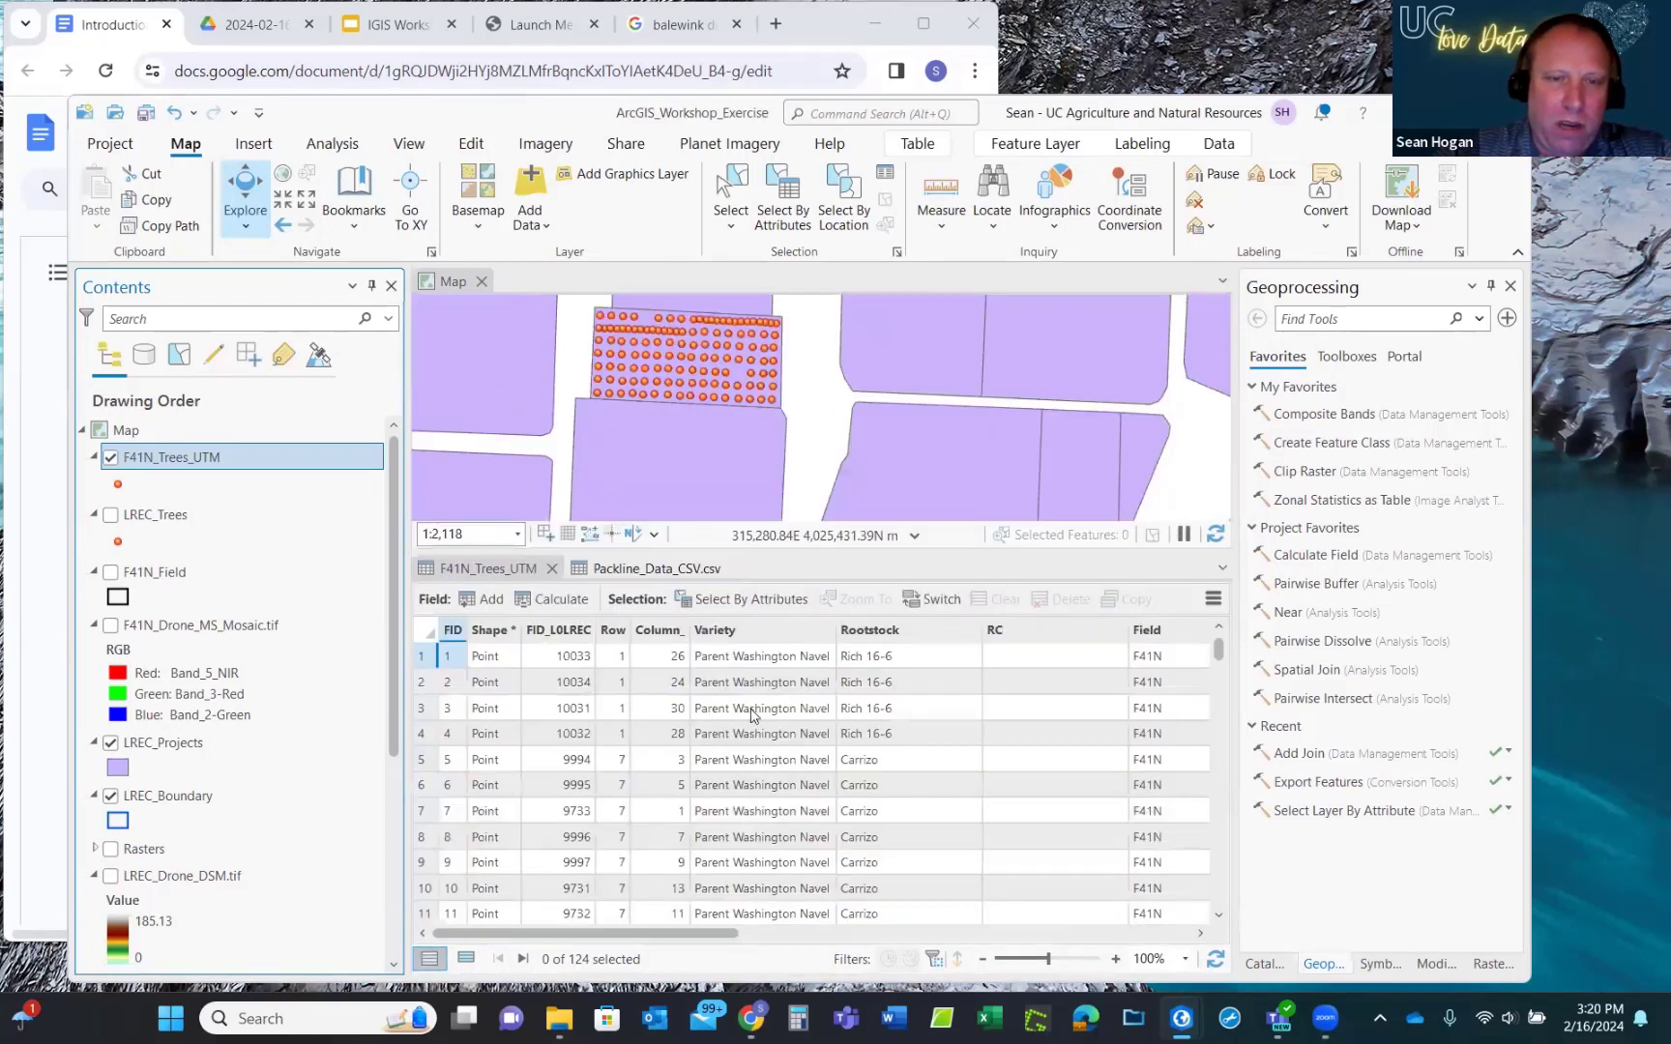
pyautogui.click(458, 569)
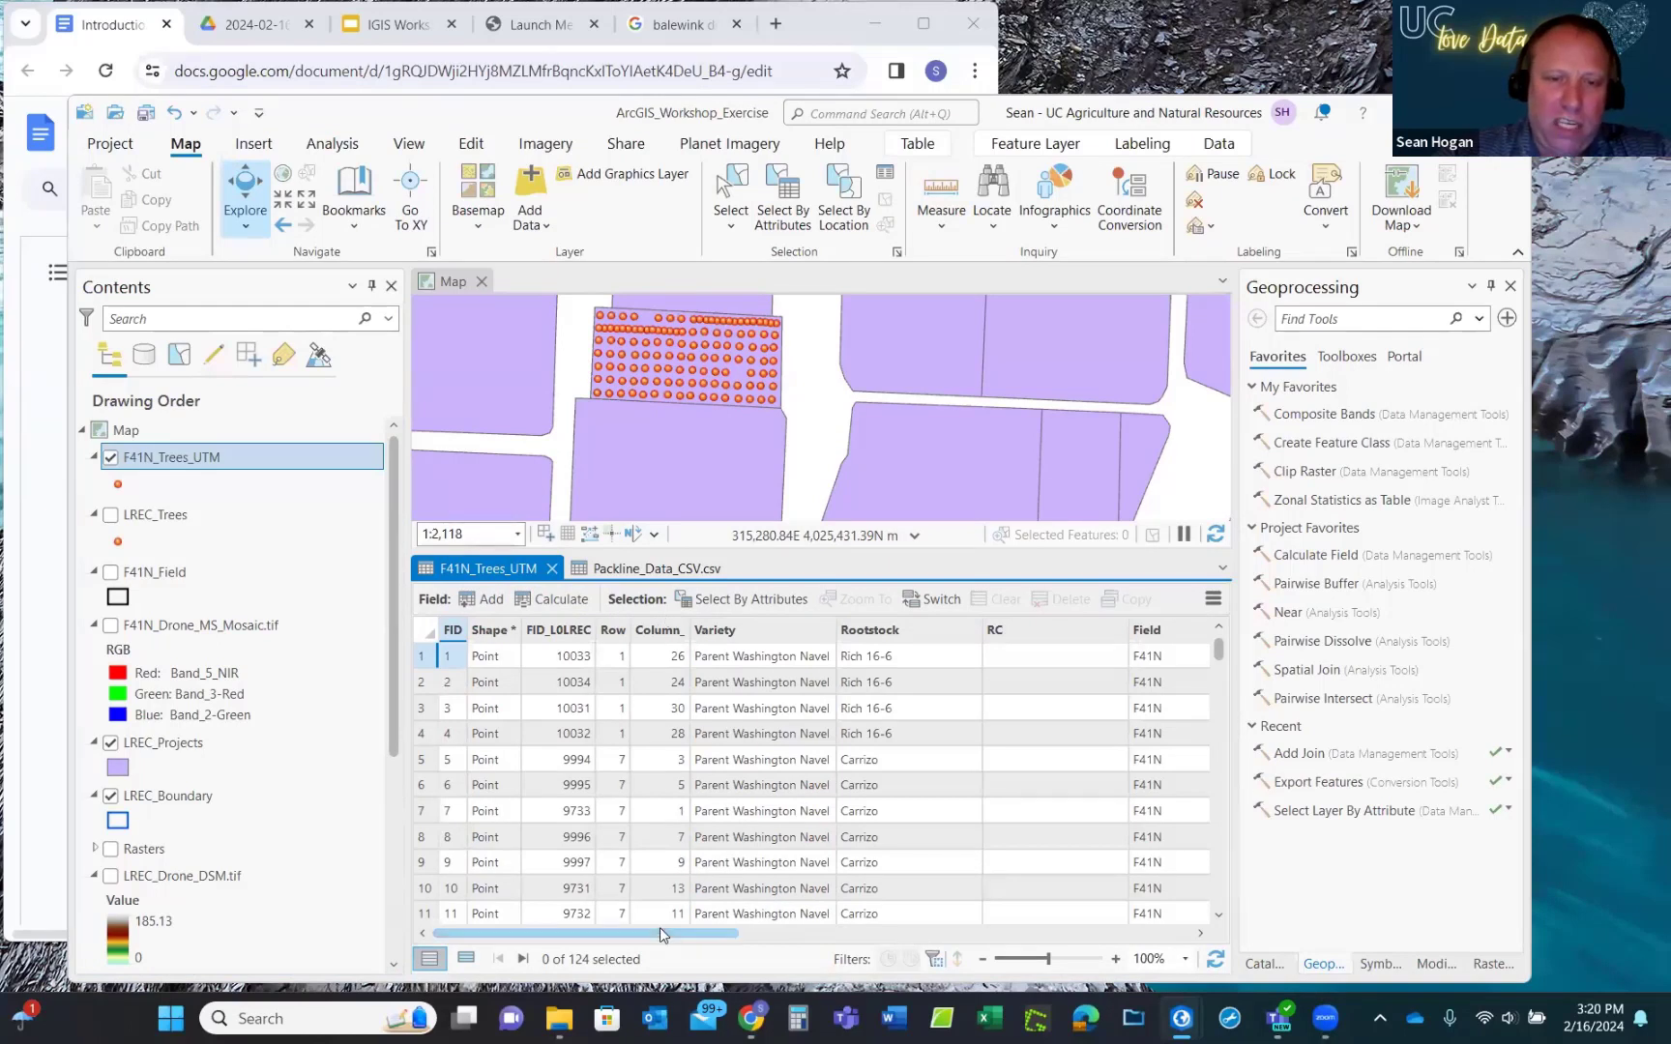
pyautogui.moveTo(665, 935); pyautogui.dragTo(1062, 994)
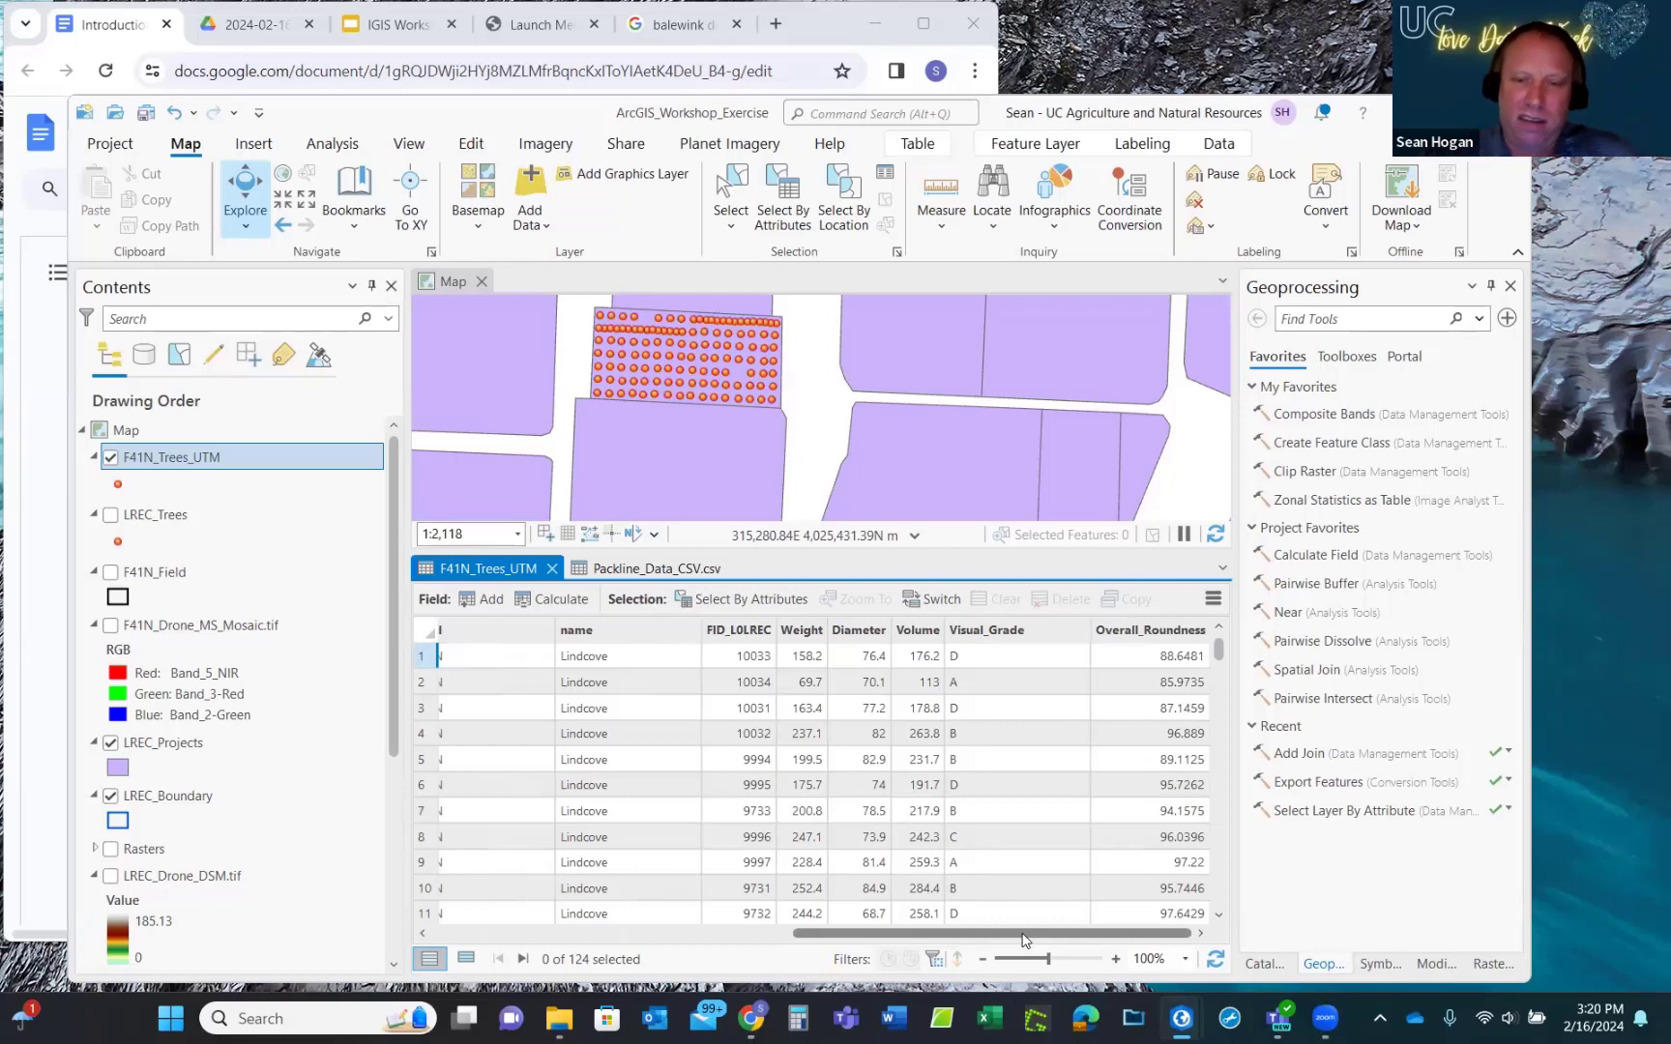
pyautogui.moveTo(1013, 937); pyautogui.dragTo(611, 919)
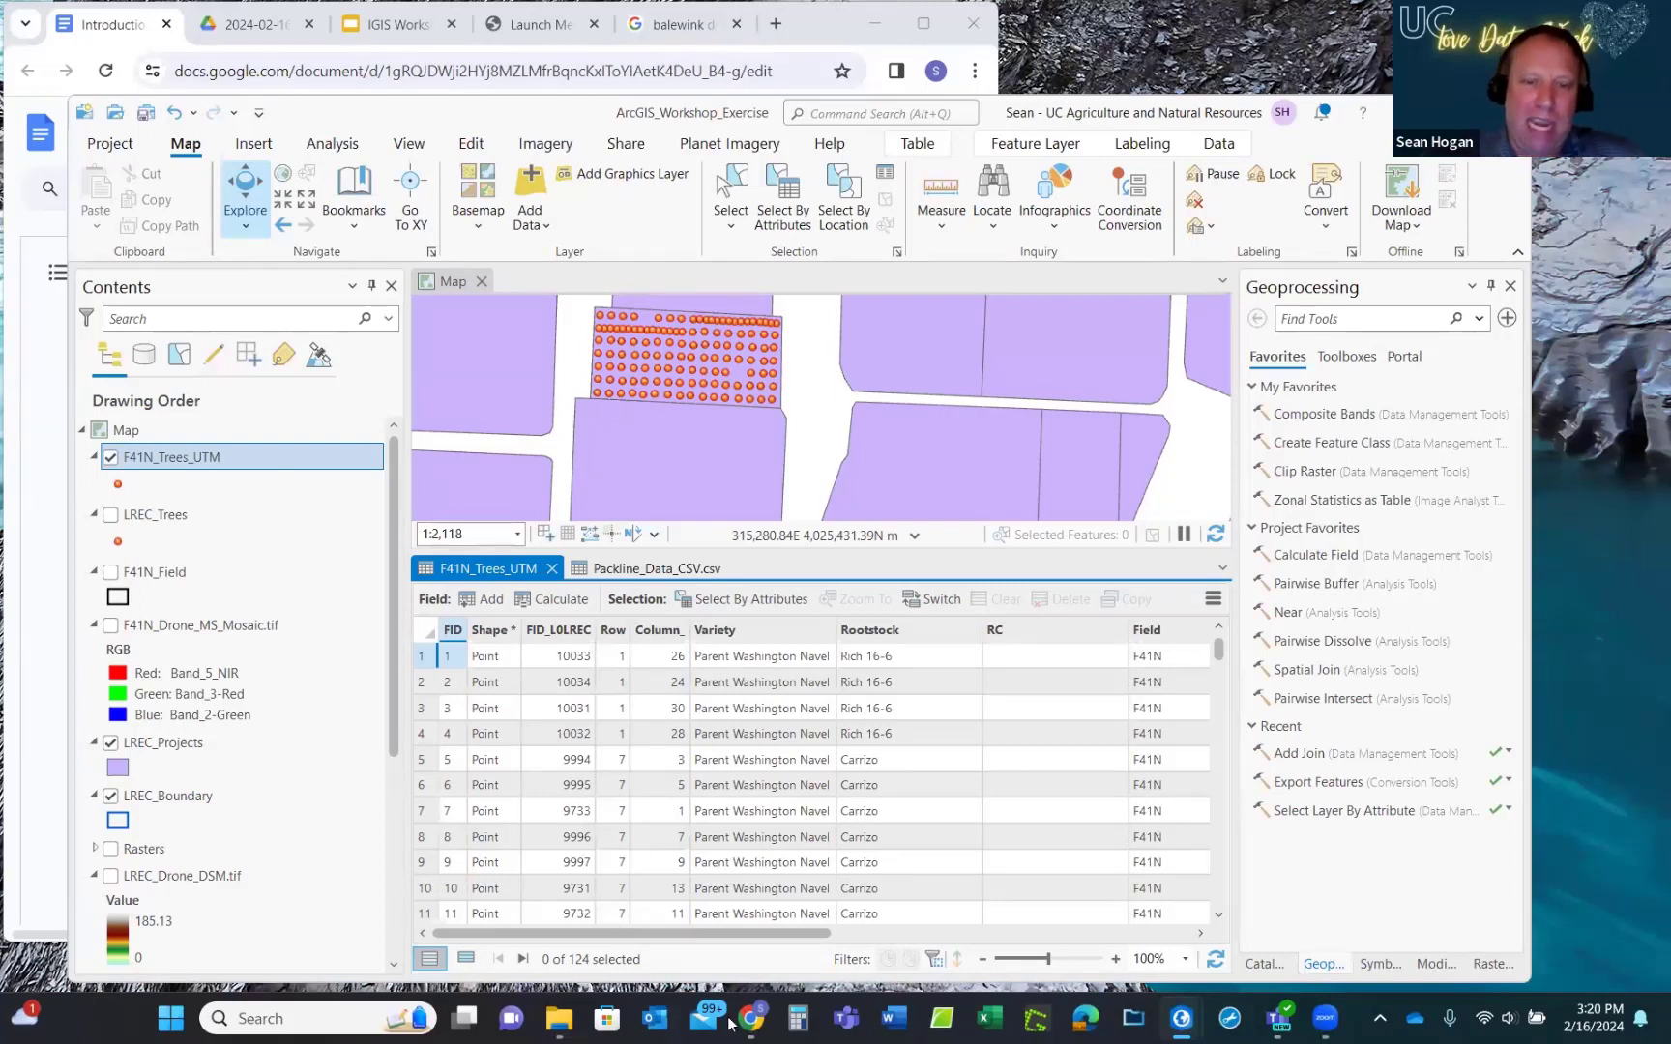
# Switch to the ArcGISPro_Exercise2 project and view its Final Layout.
pyautogui.moveTo(1181, 1018)
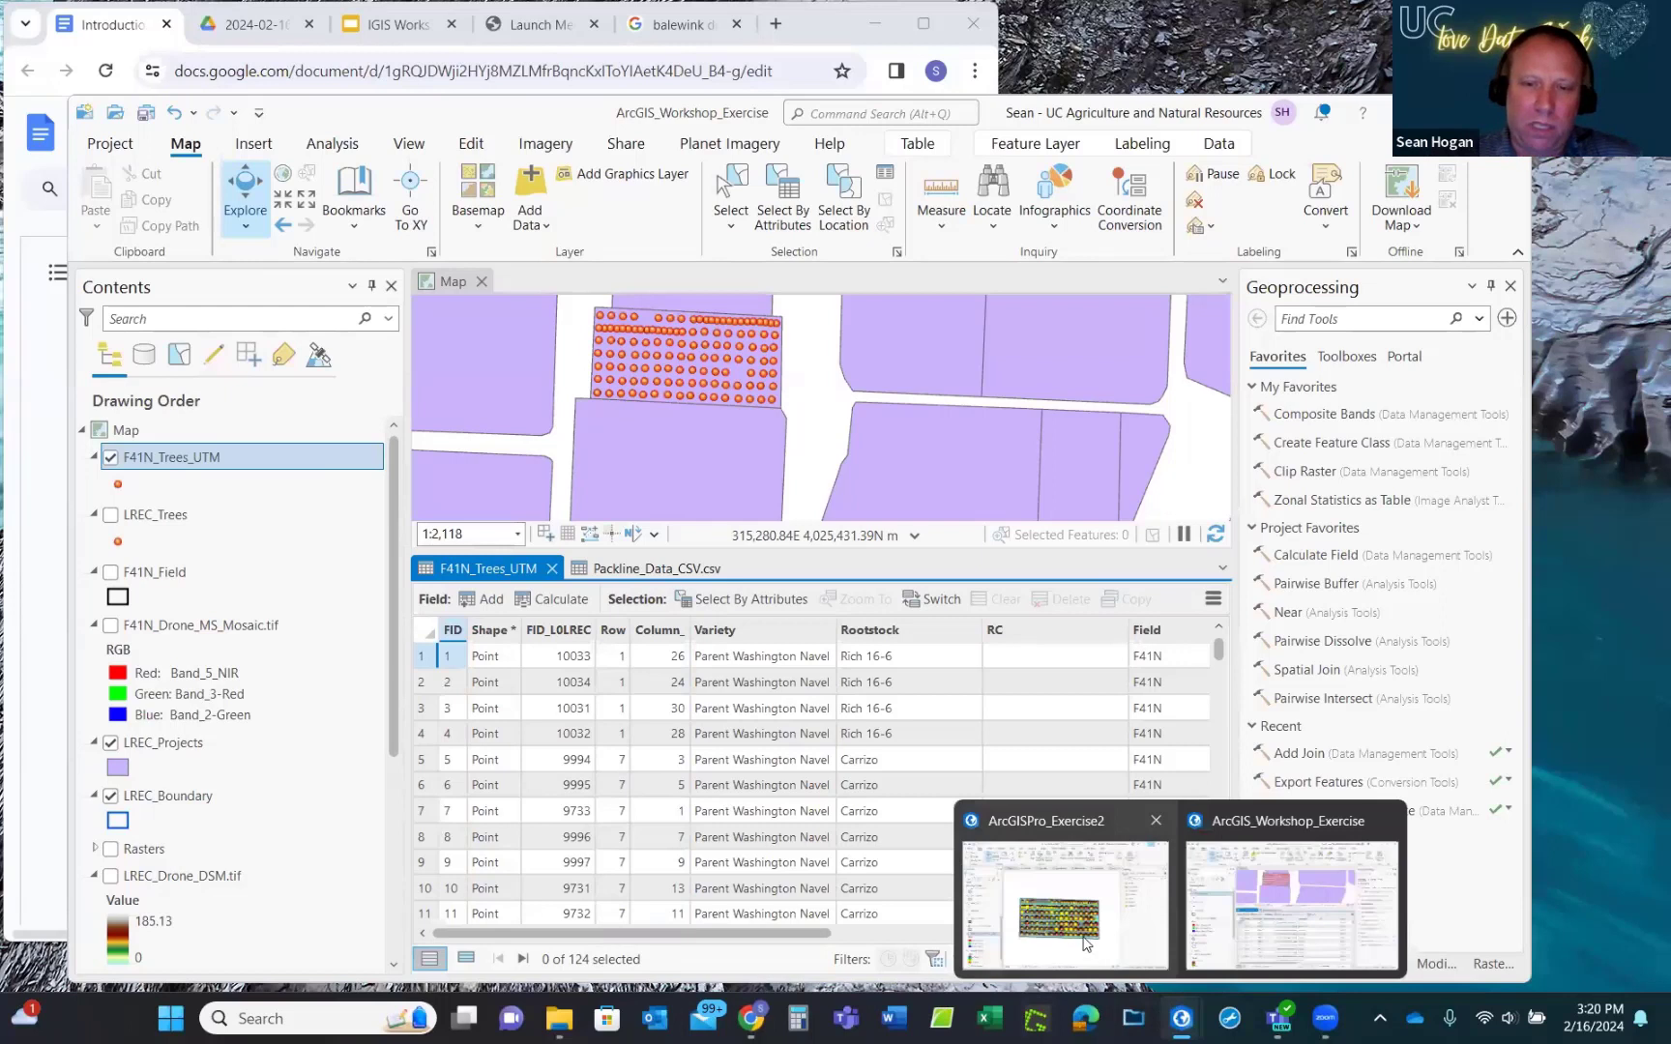
pyautogui.click(1085, 938)
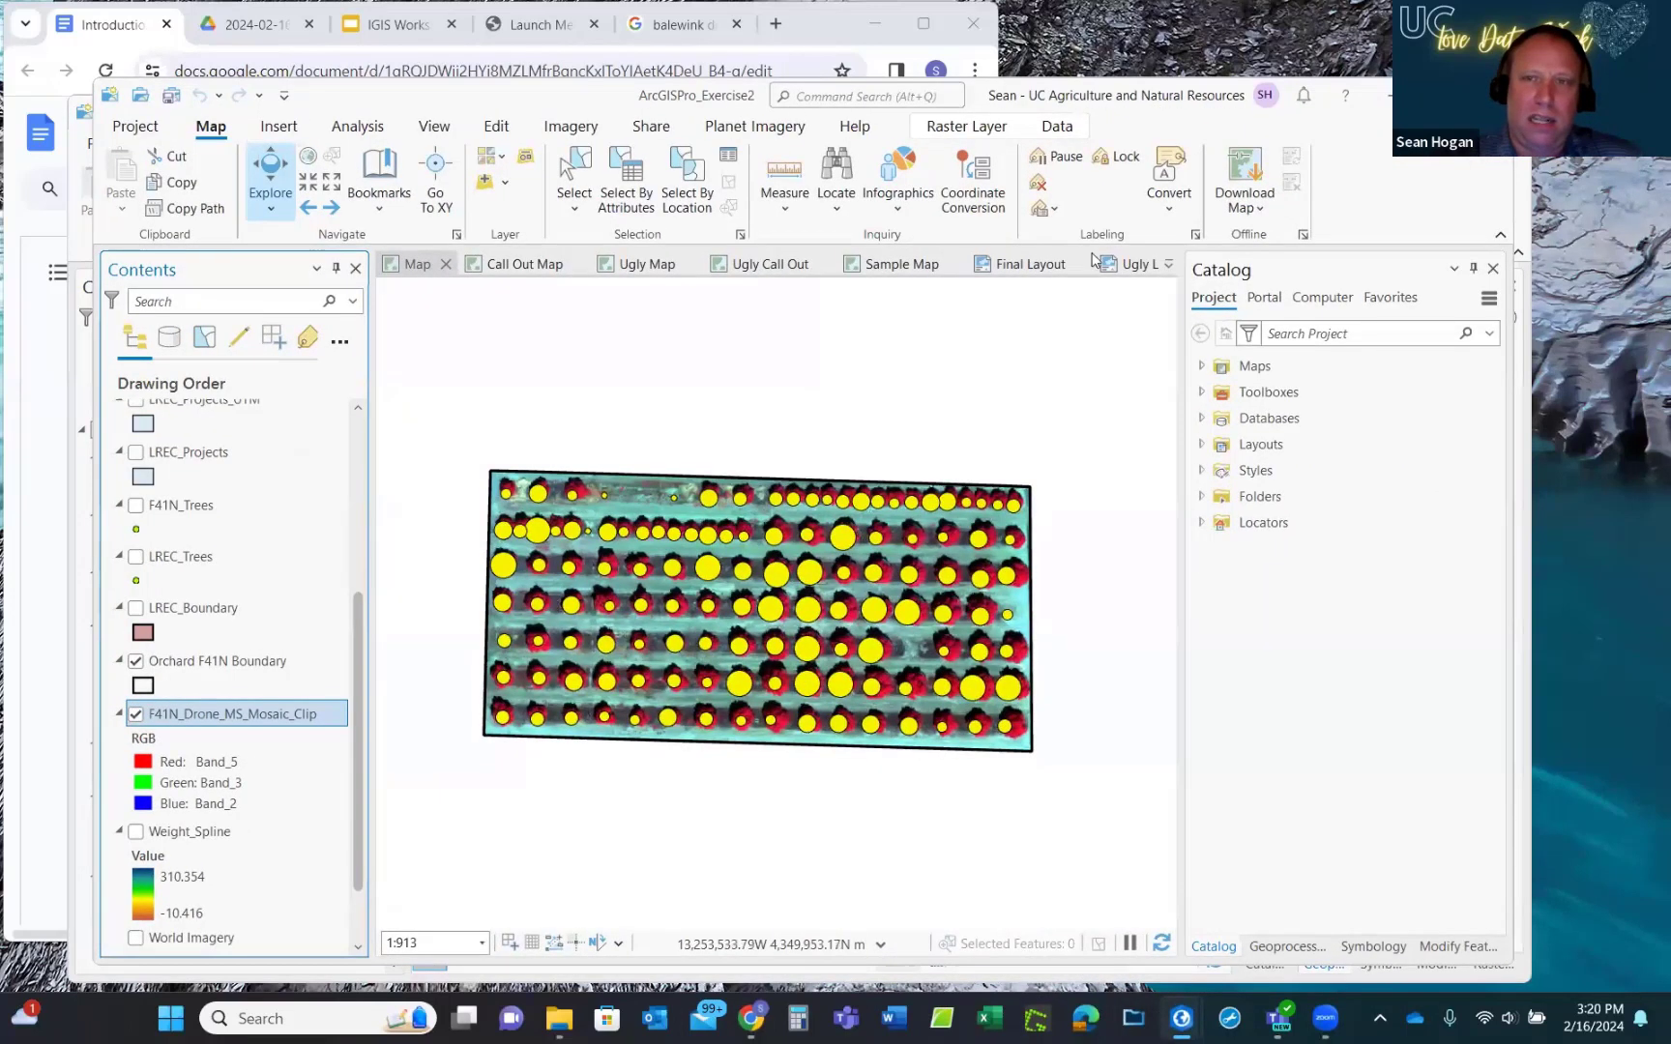
pyautogui.click(1017, 265)
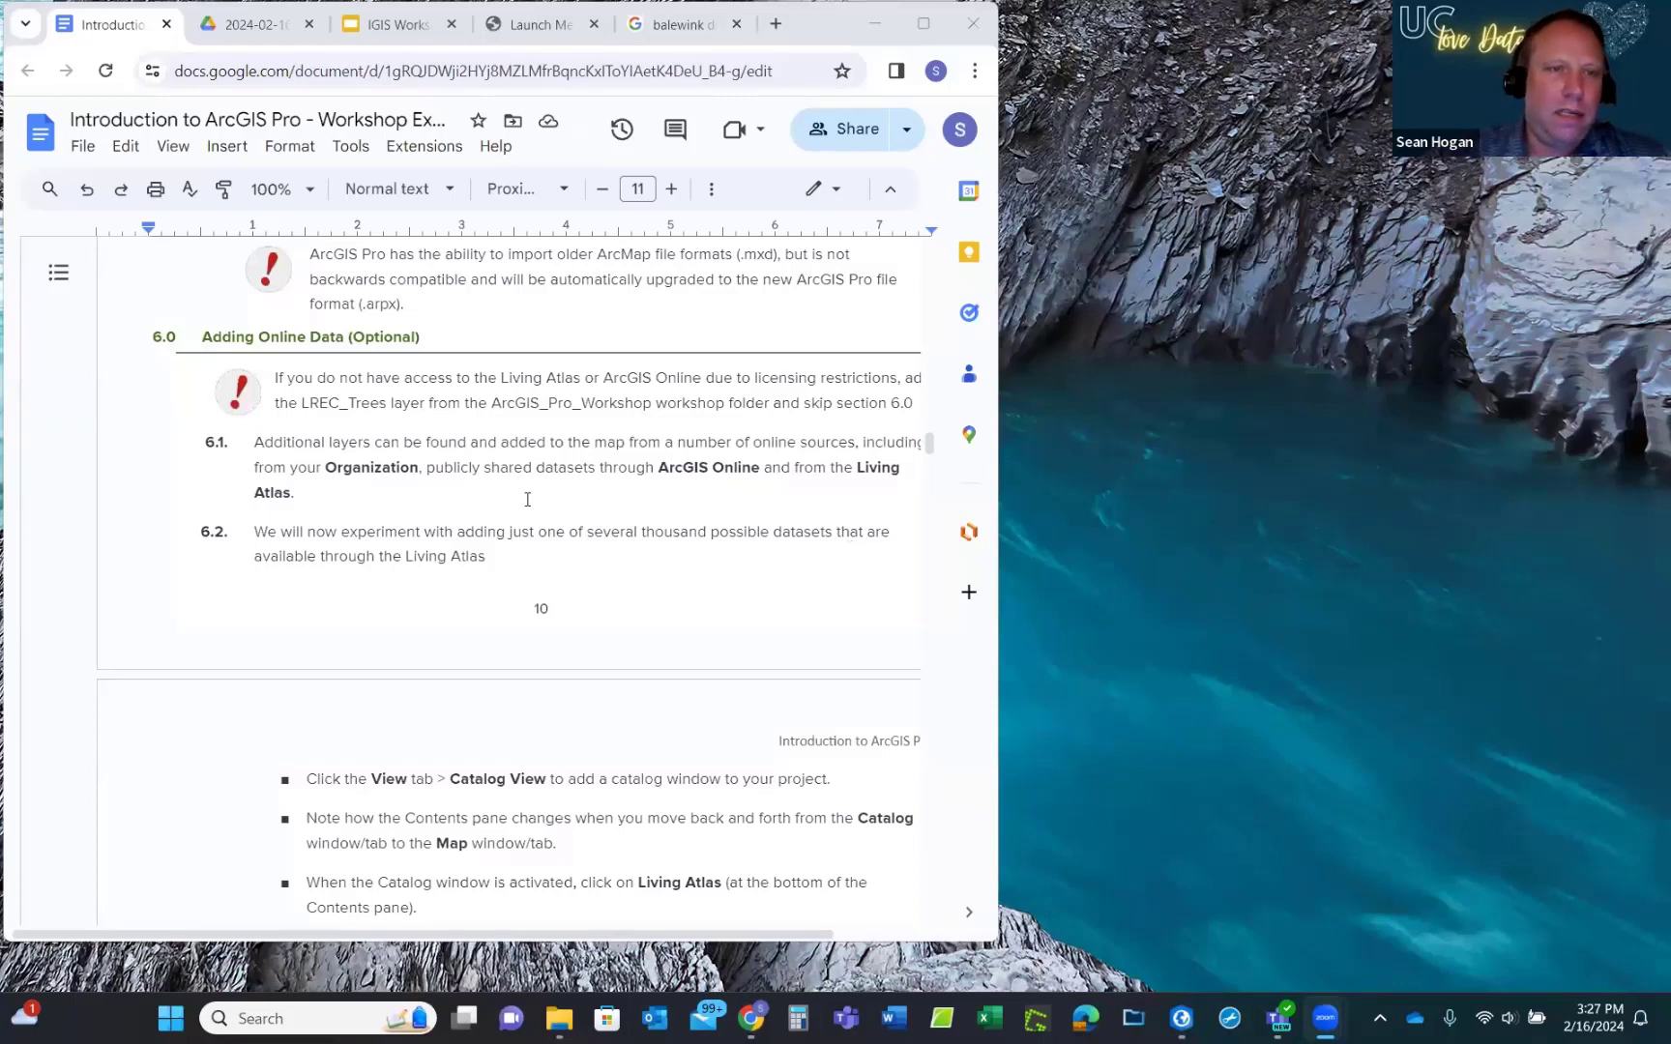
# Read through the workshop exercise document in Google Docs from section 6.0 on adding online data to step 7.4 on raster visualization options.
pyautogui.scroll(-10, 527, 499)
pyautogui.scroll(-5, 527, 499)
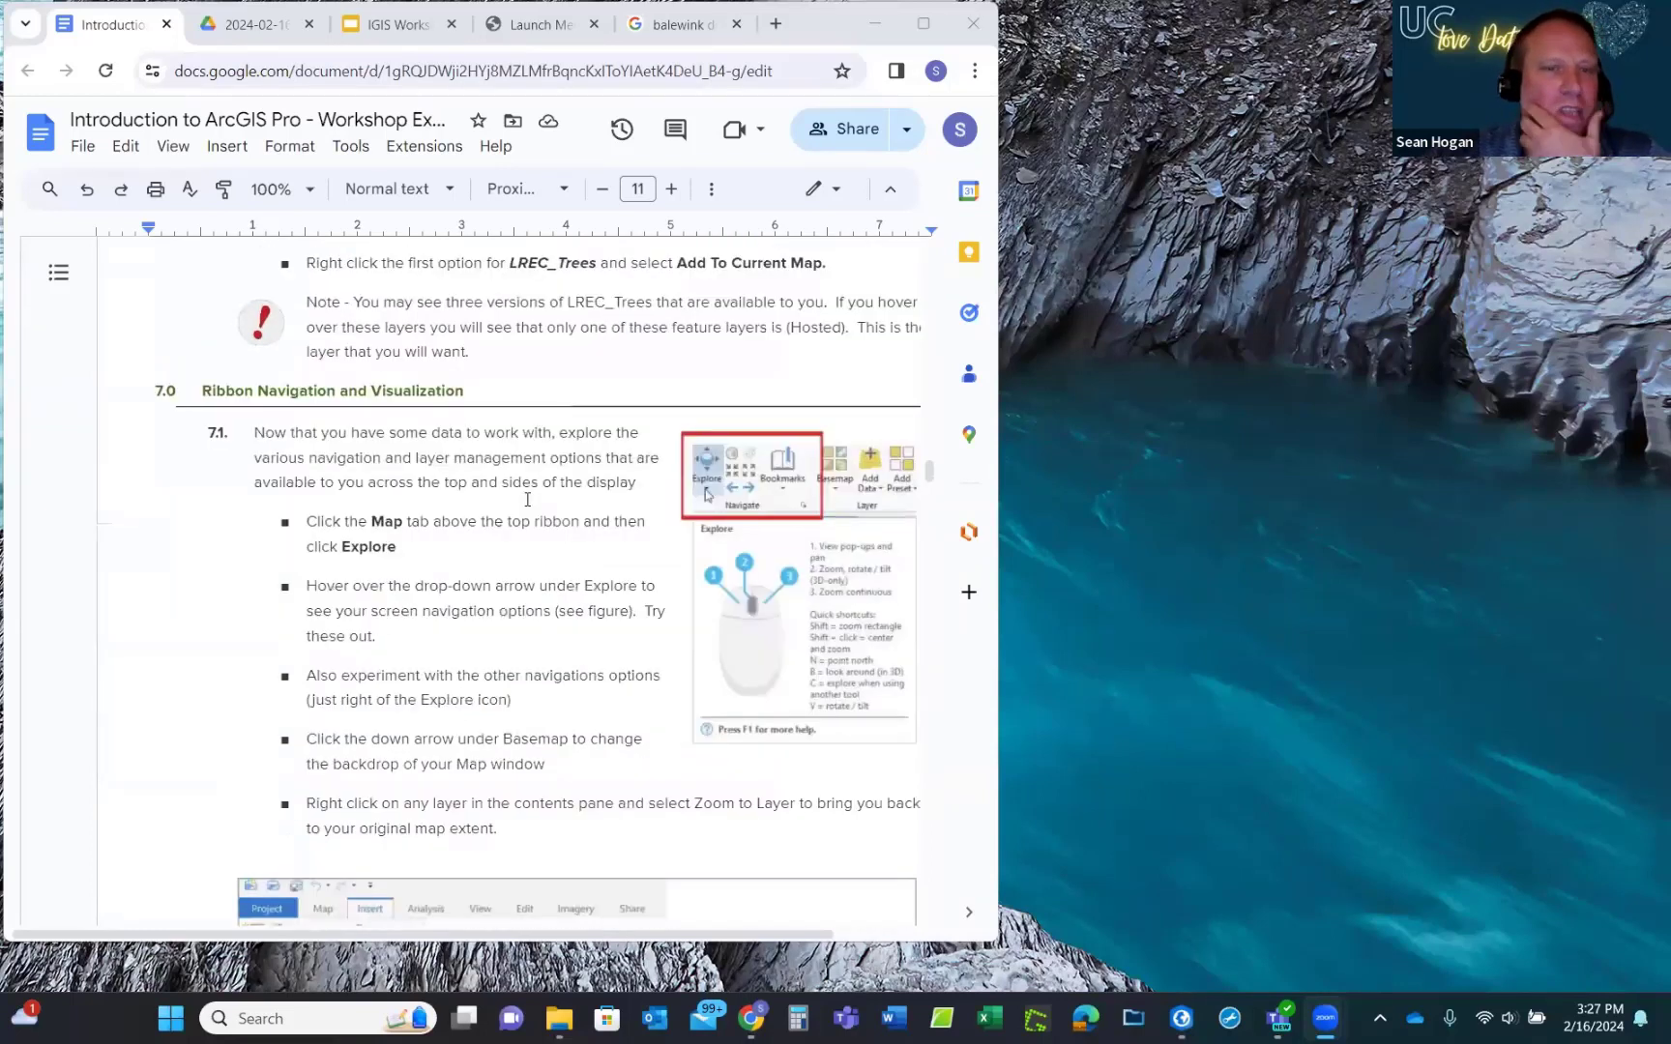
pyautogui.scroll(-10, 527, 500)
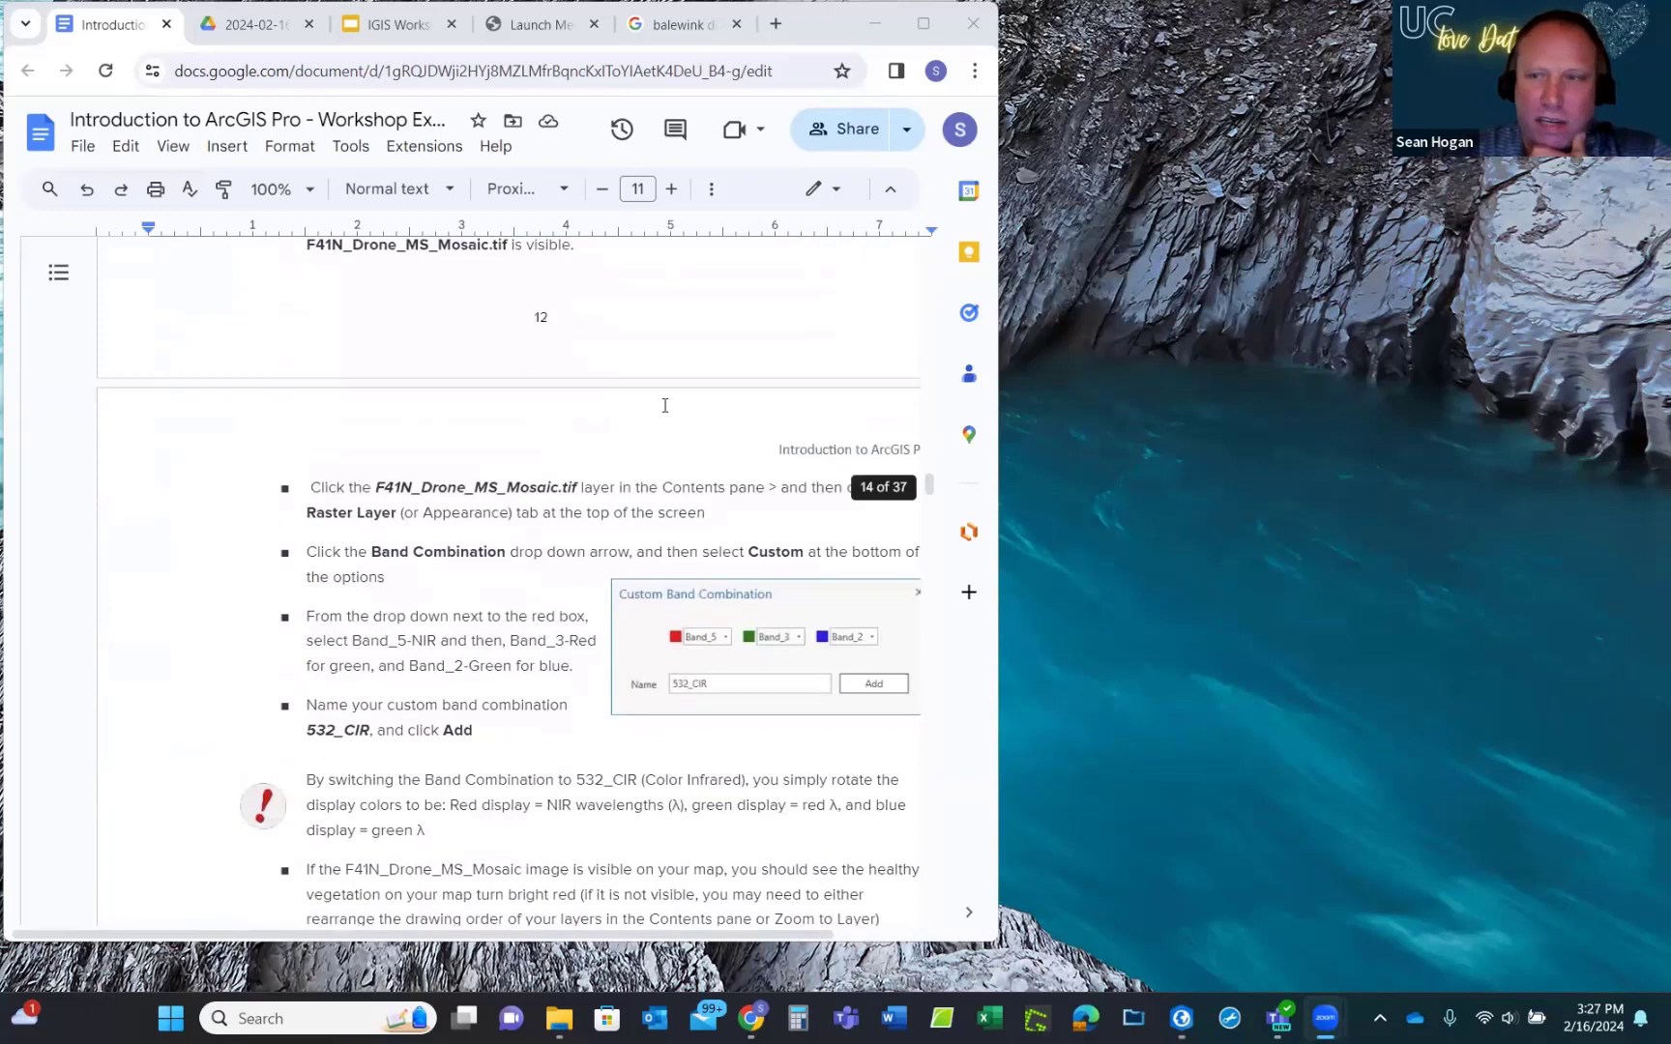
pyautogui.scroll(-5, 653, 337)
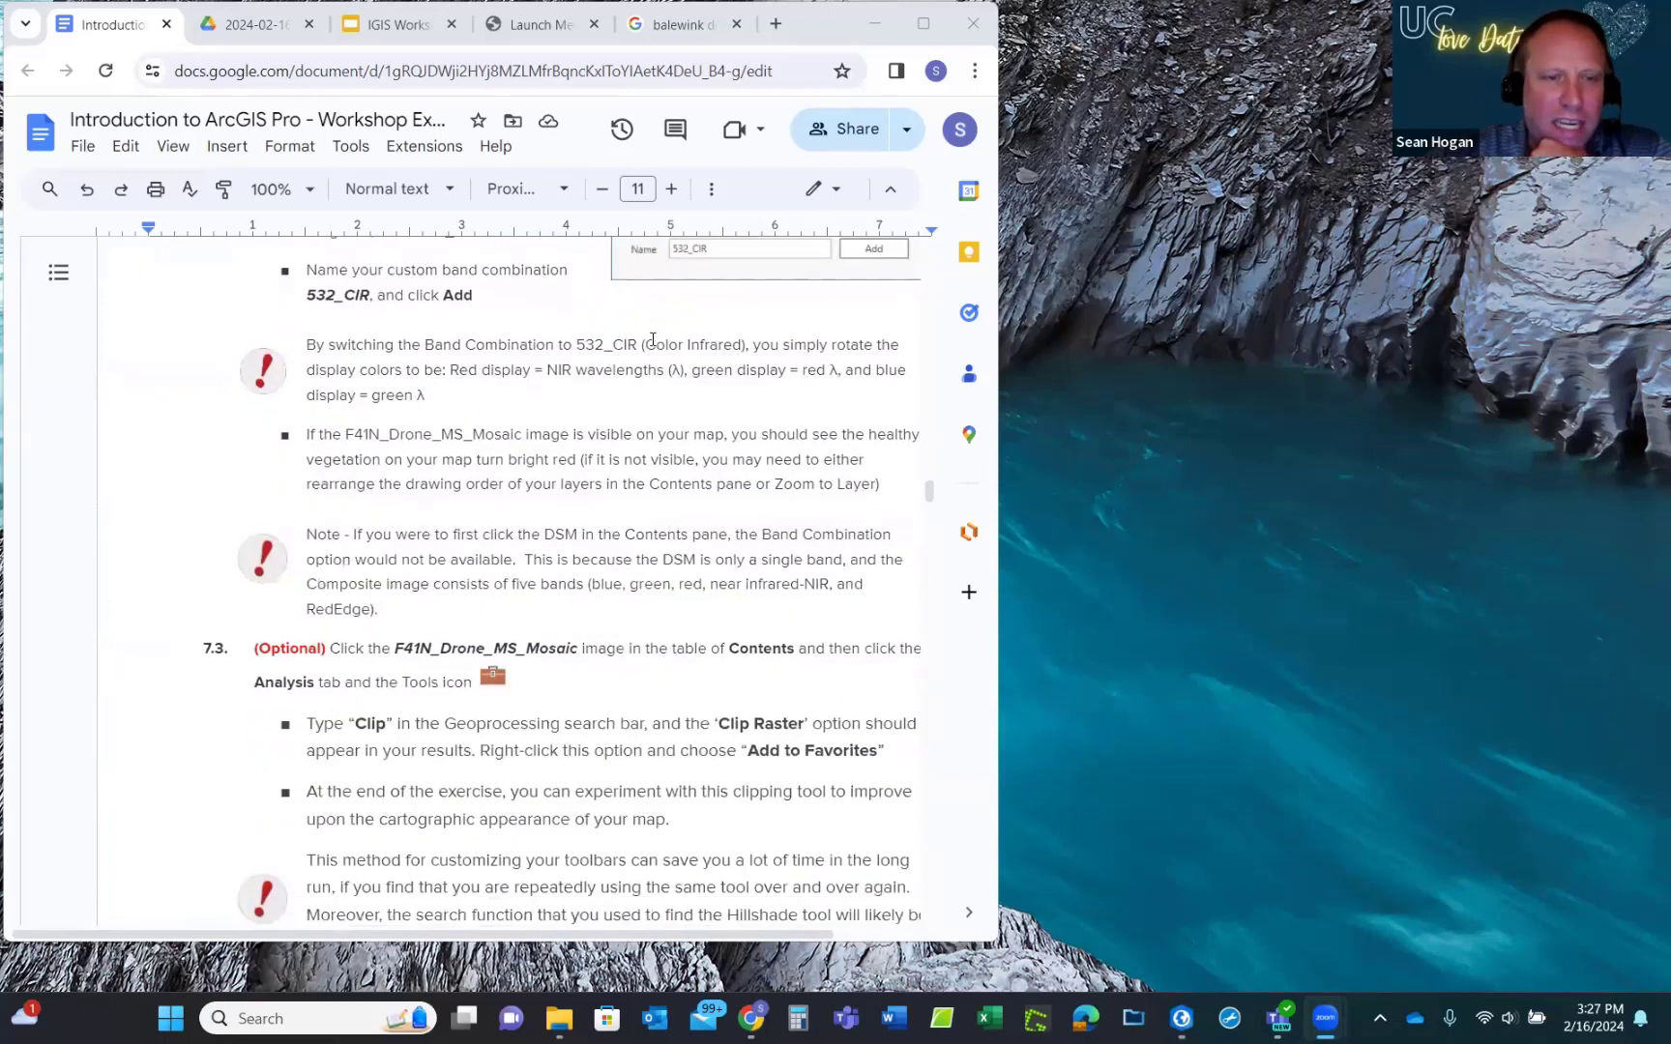
pyautogui.scroll(-10, 652, 339)
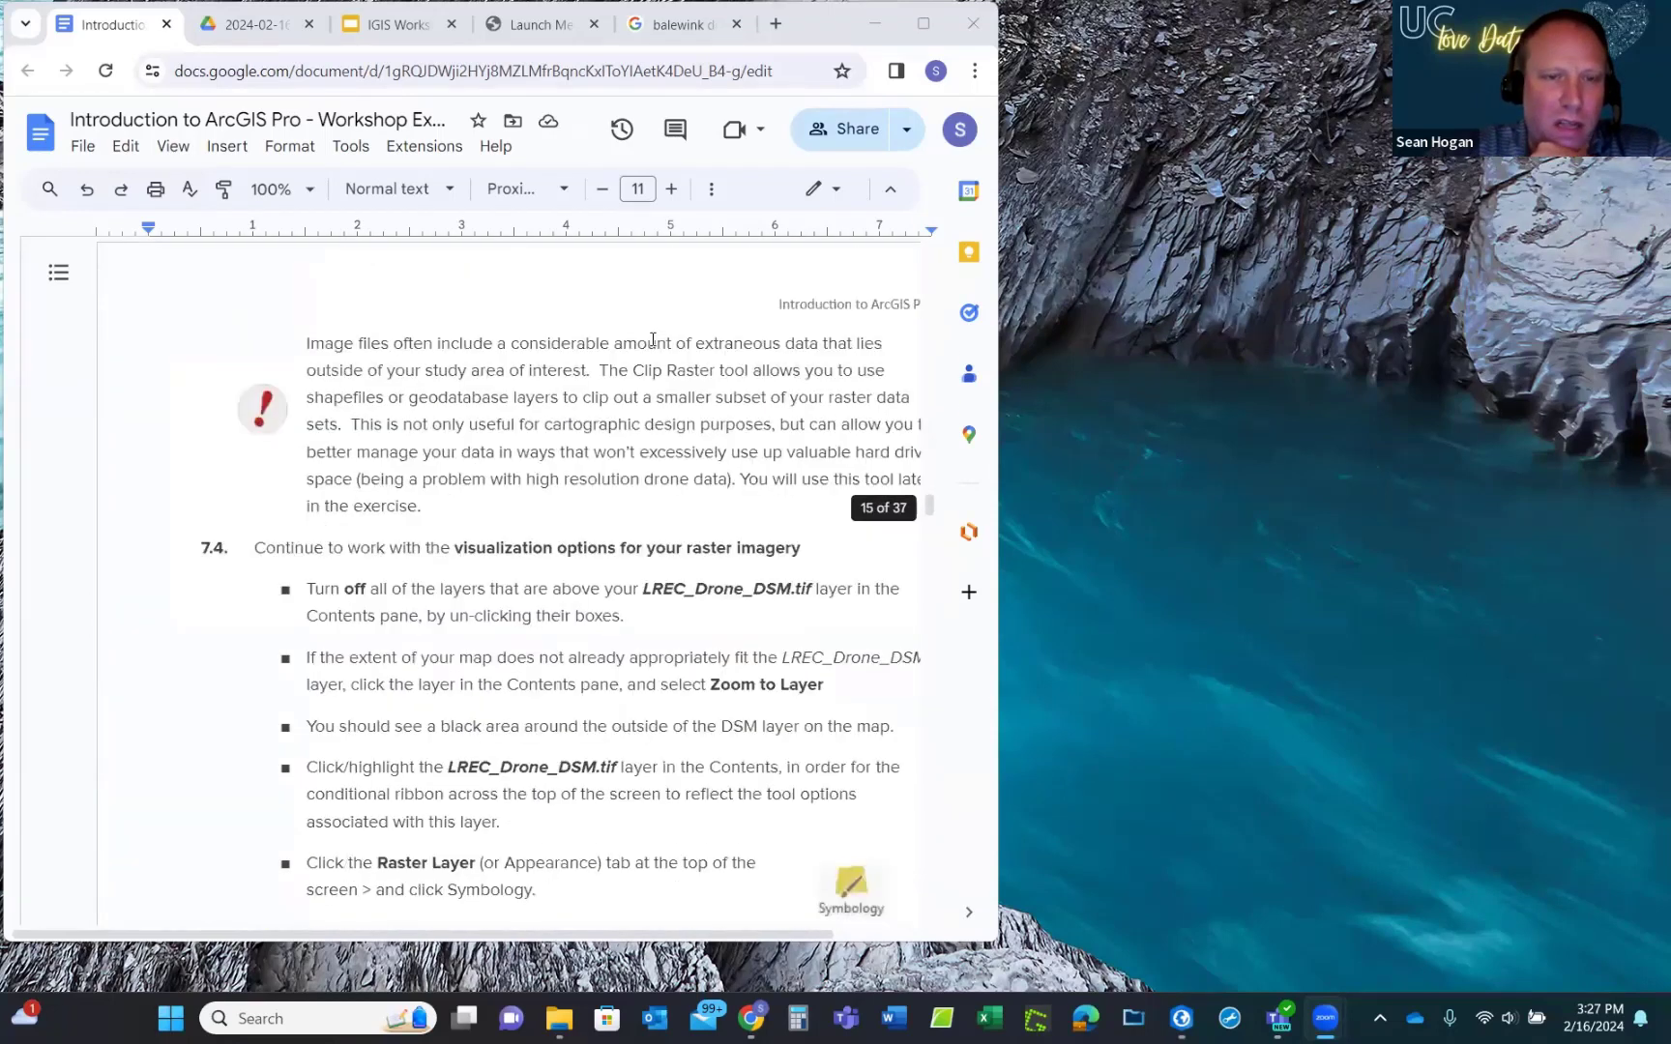
pyautogui.scroll(-1, 653, 339)
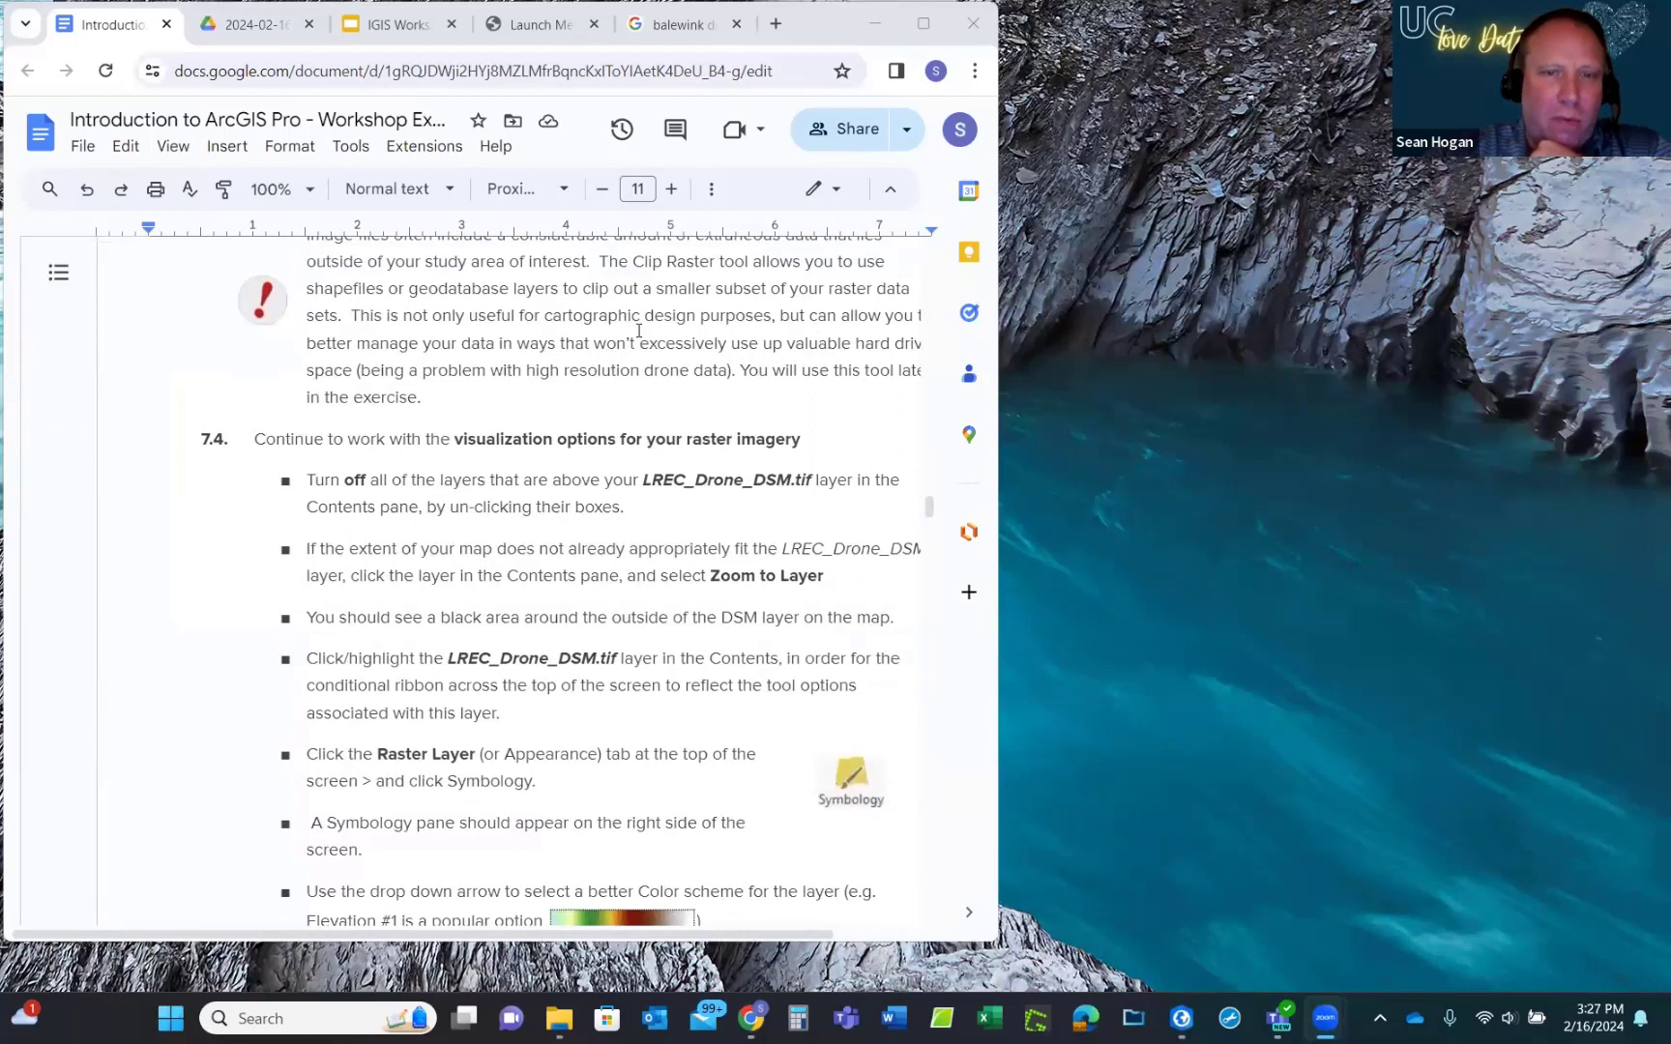
pyautogui.scroll(-4, 638, 331)
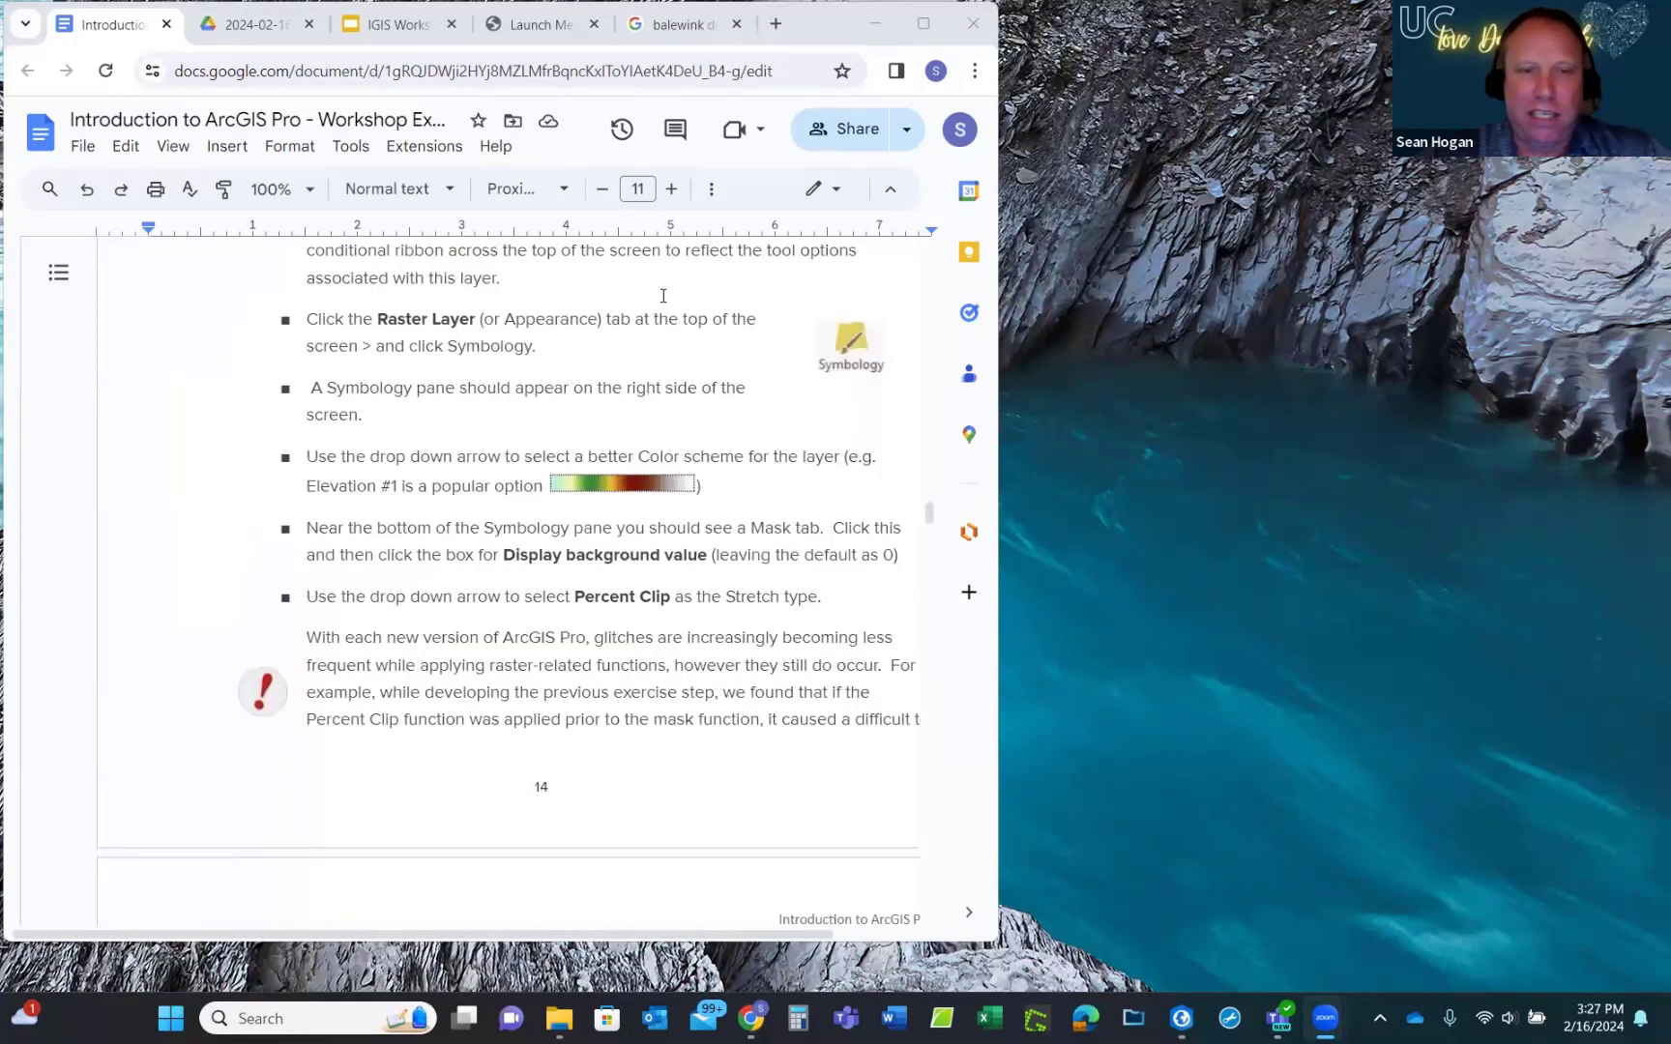
# Read step 7.5 of the workshop document on visualization and geoprocessing options, then view the Final Layout in the ArcGISPro_Exercise2 project.
pyautogui.scroll(-4, 602, 503)
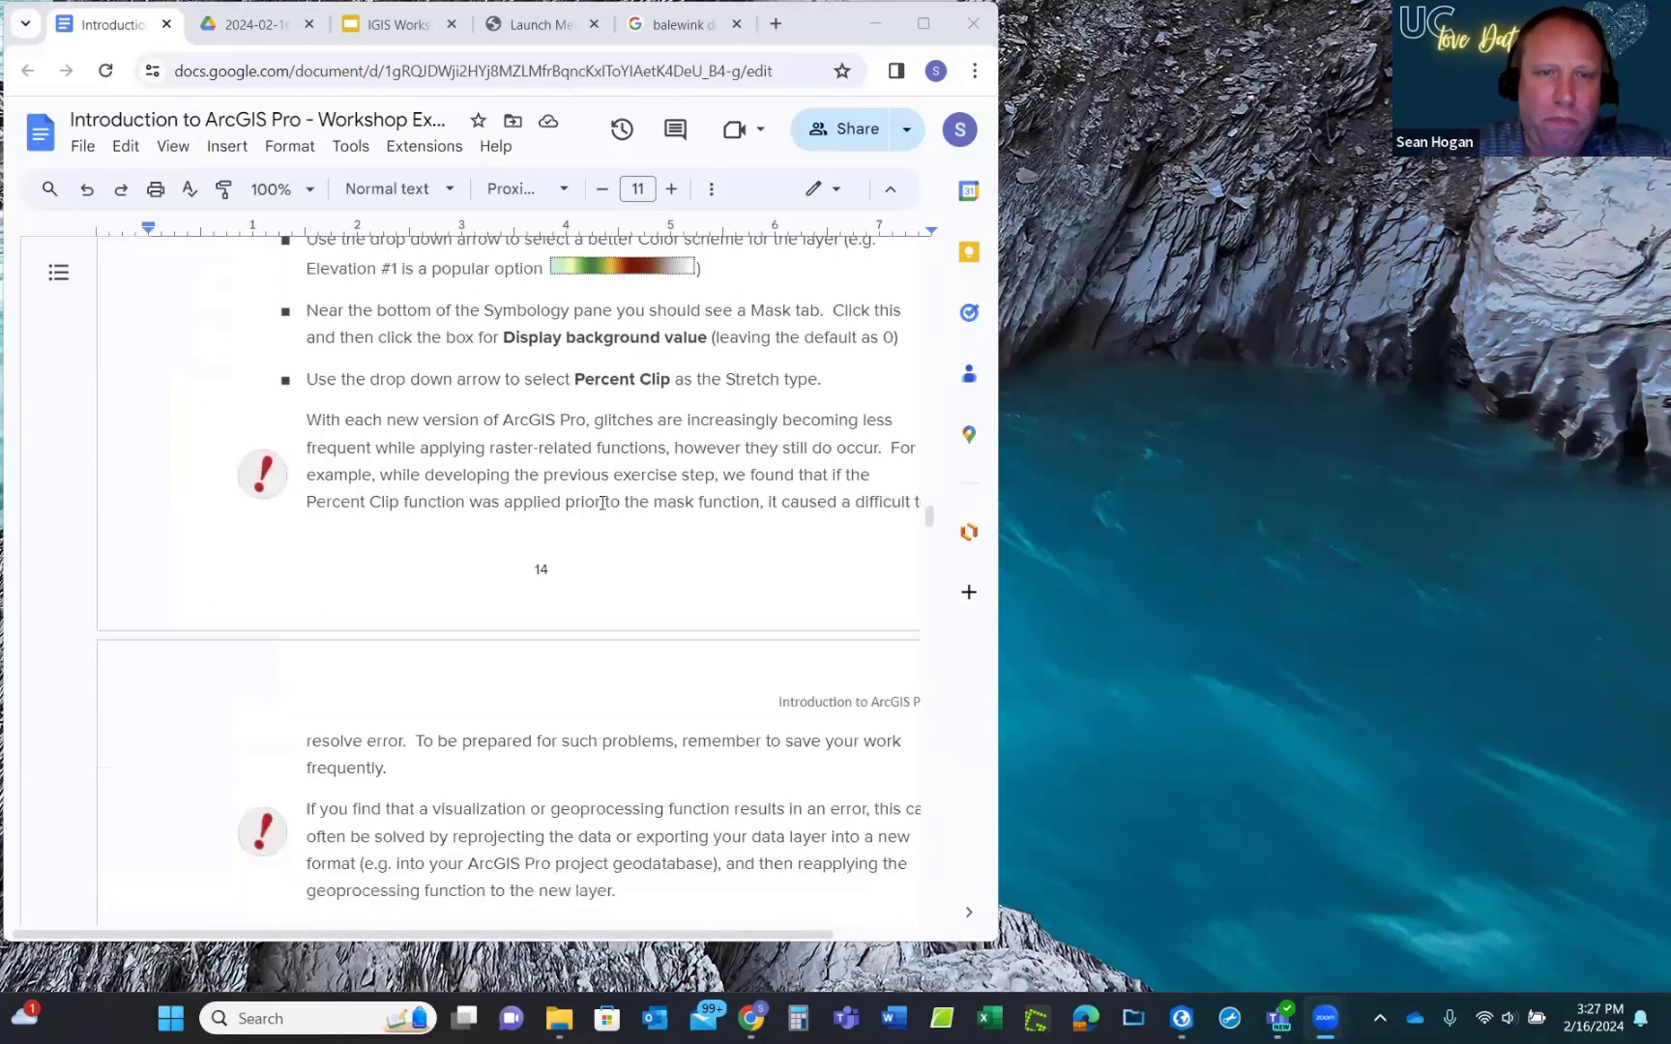
pyautogui.scroll(-3, 638, 566)
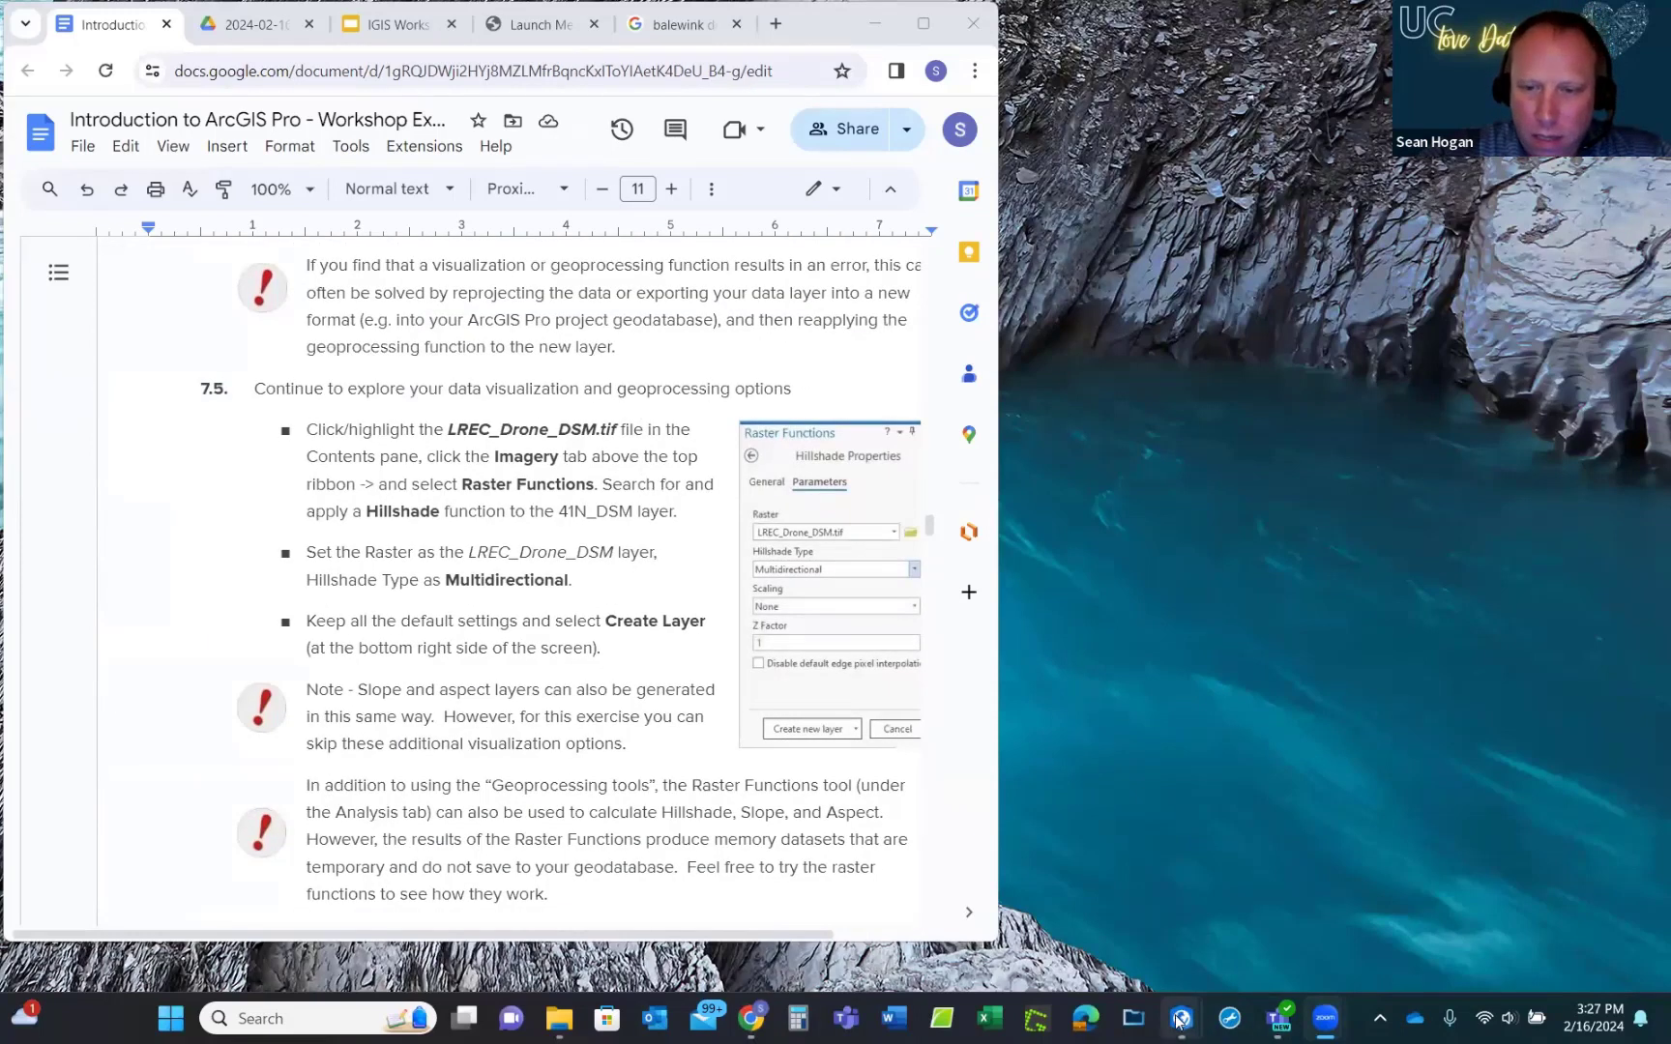
pyautogui.moveTo(1181, 1023)
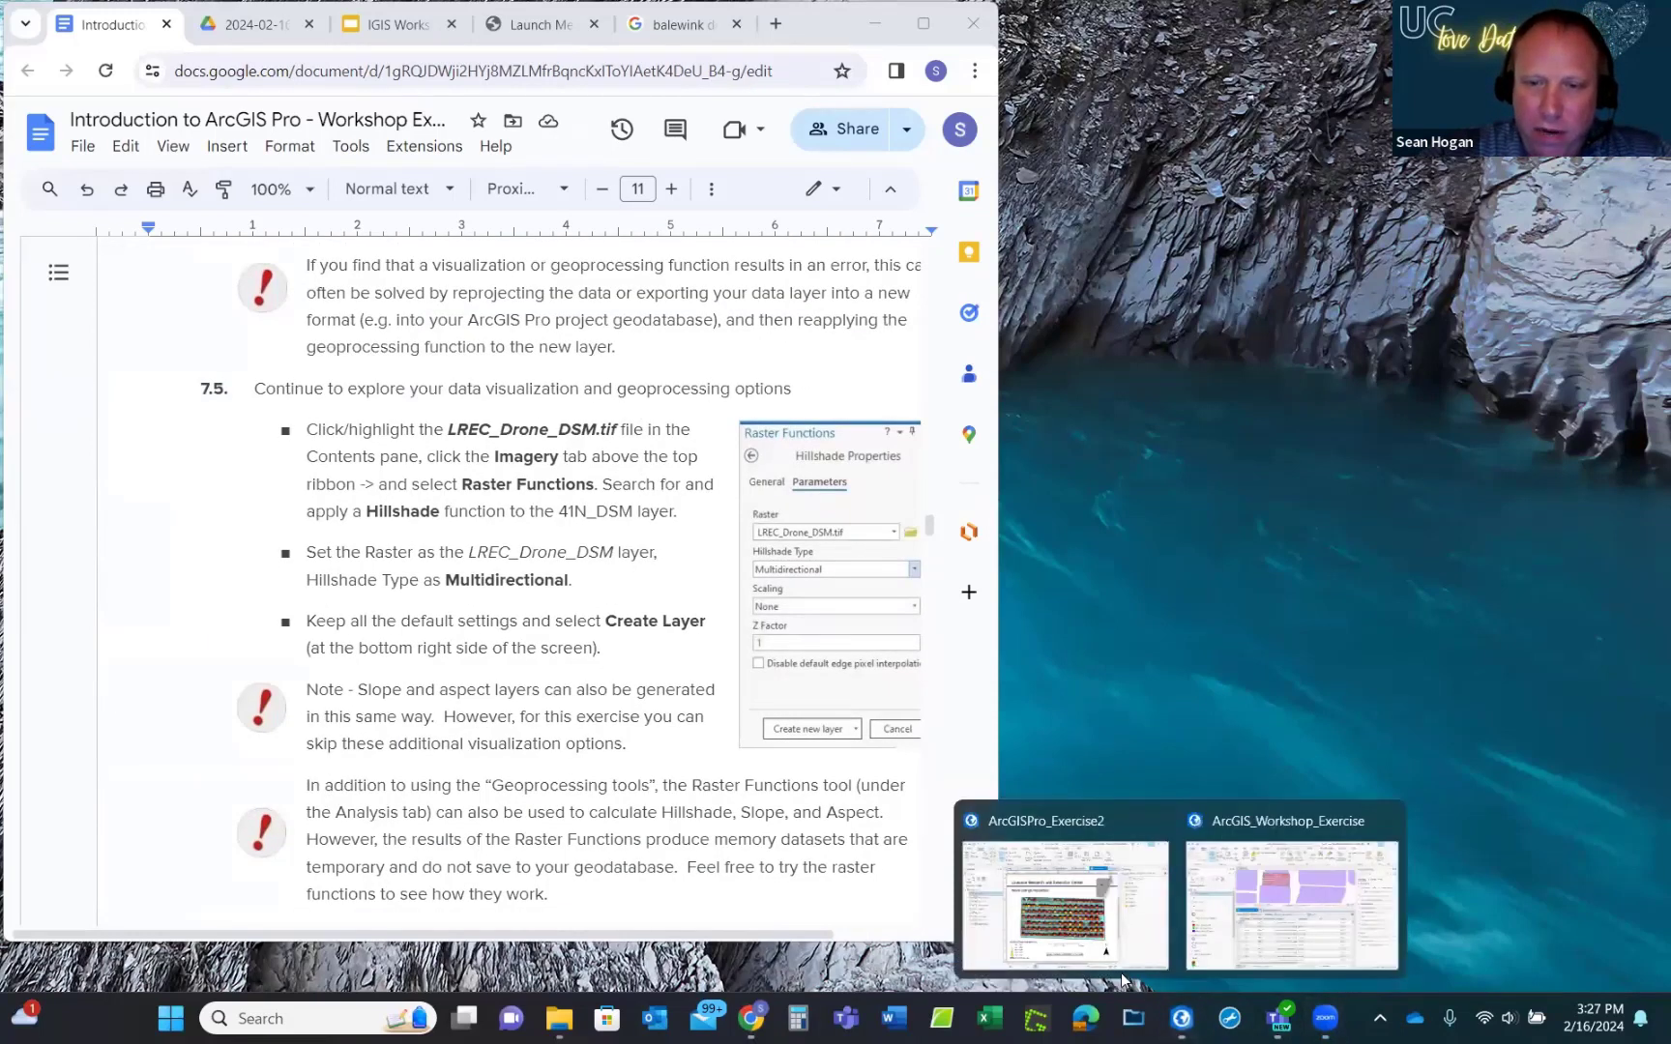
pyautogui.click(1064, 929)
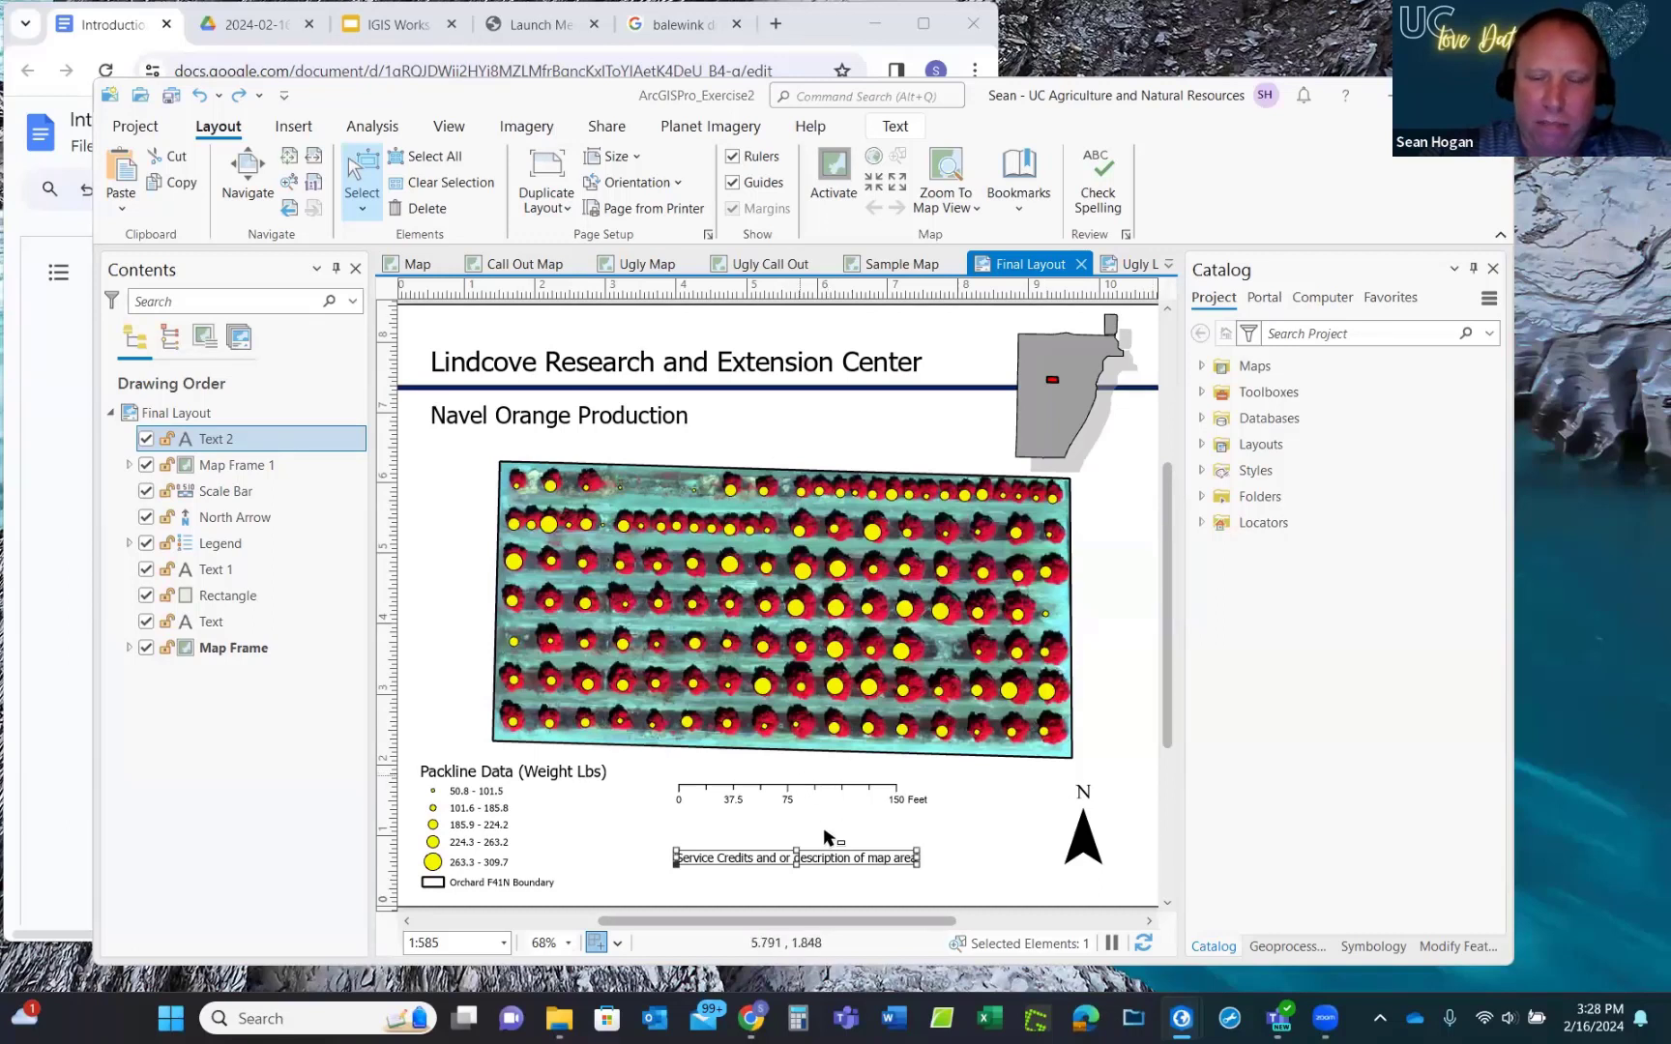
# Switch to the ArcGIS_Workshop_Exercise project and close the F41N_Trees_UTM and Packline_Data_CSV.csv tables after checking the joined fields.
pyautogui.moveTo(1183, 1020)
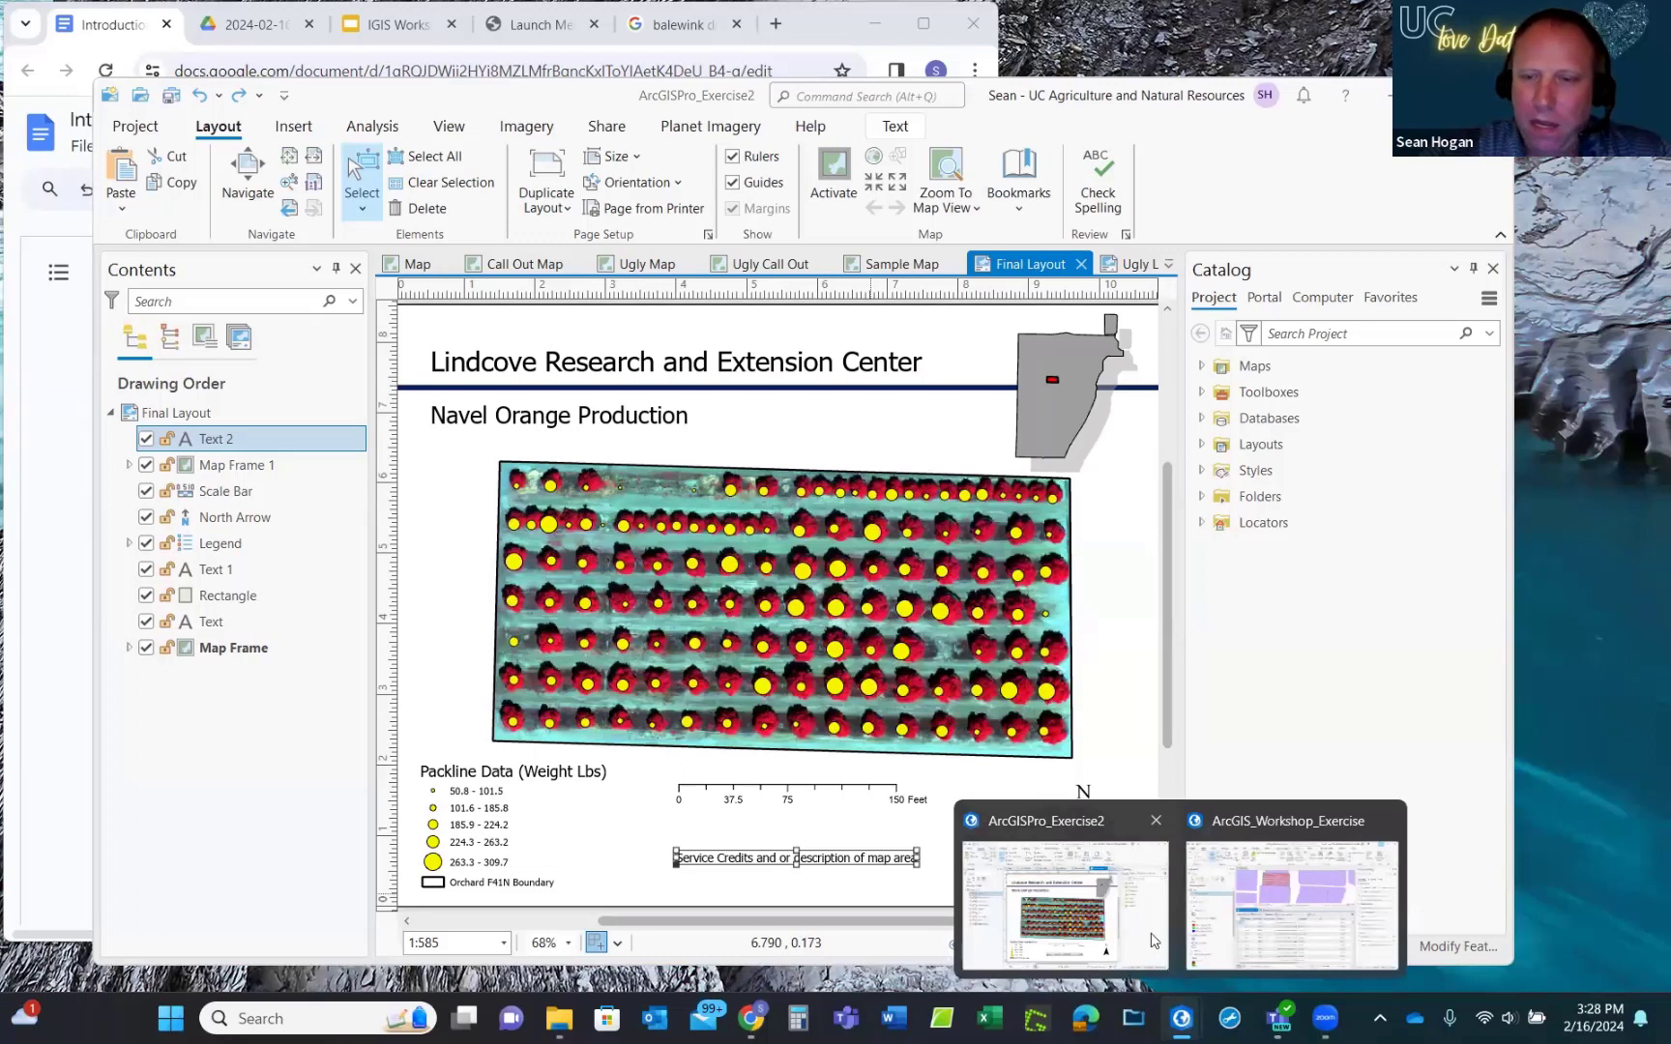
pyautogui.click(1260, 931)
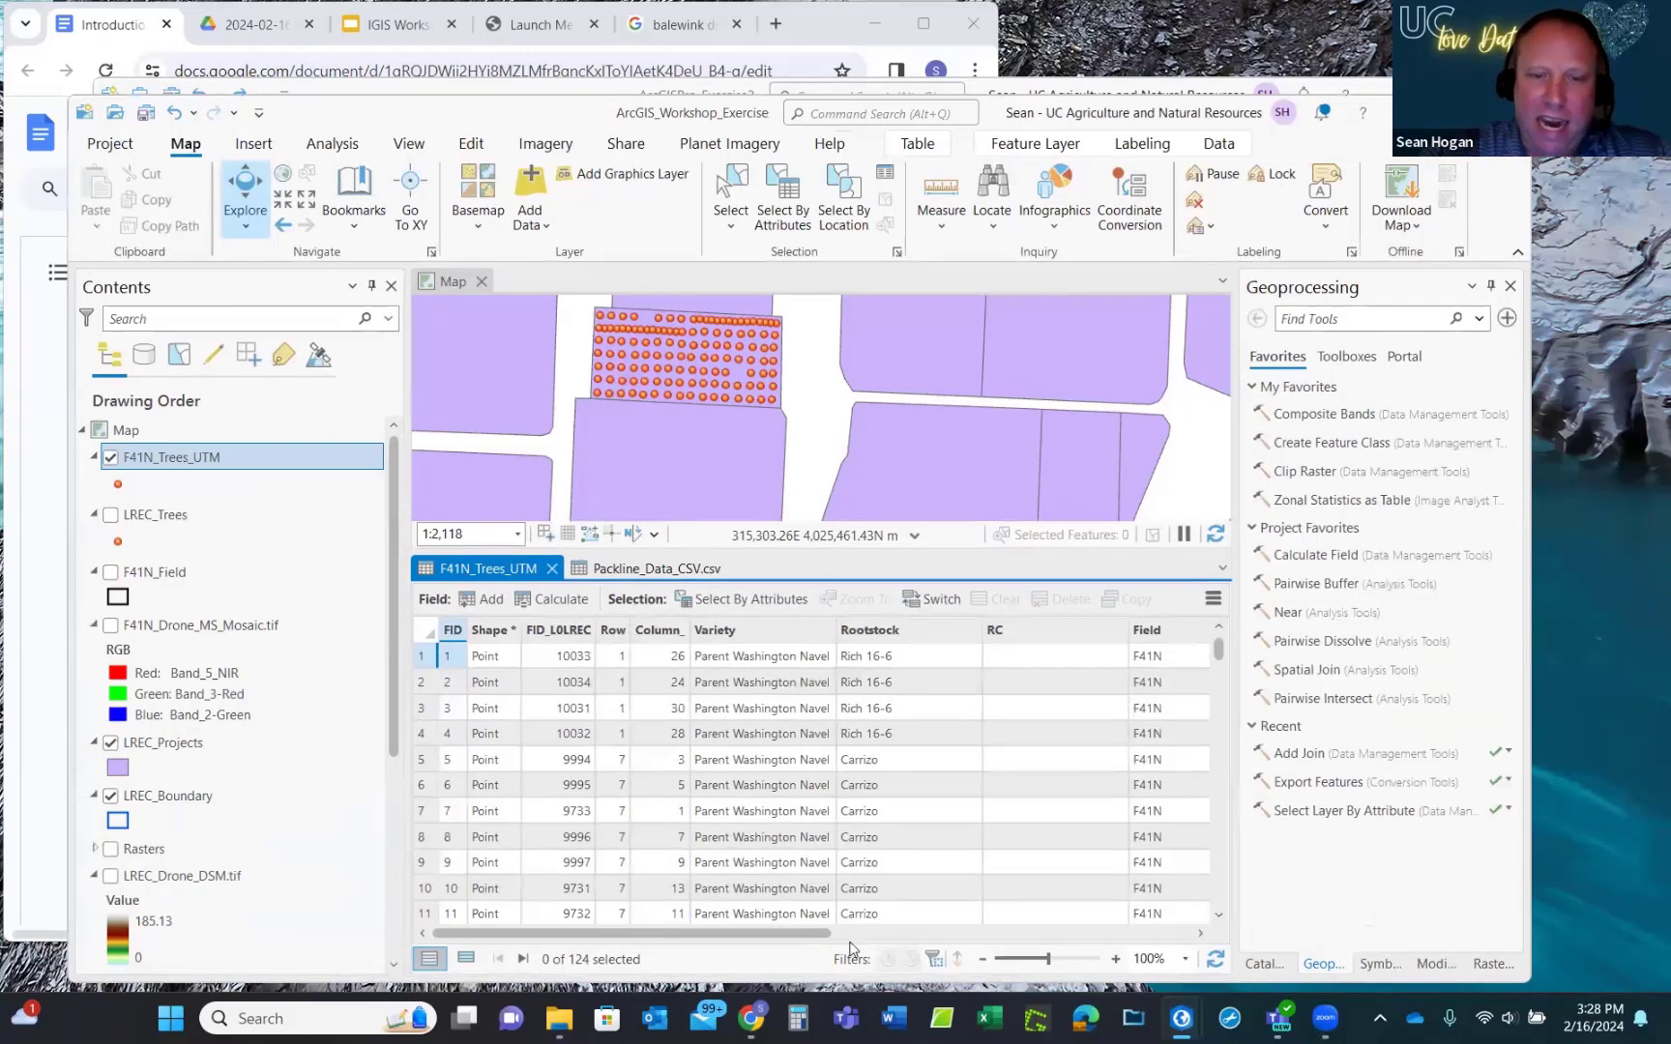
pyautogui.moveTo(763, 944); pyautogui.dragTo(1124, 938)
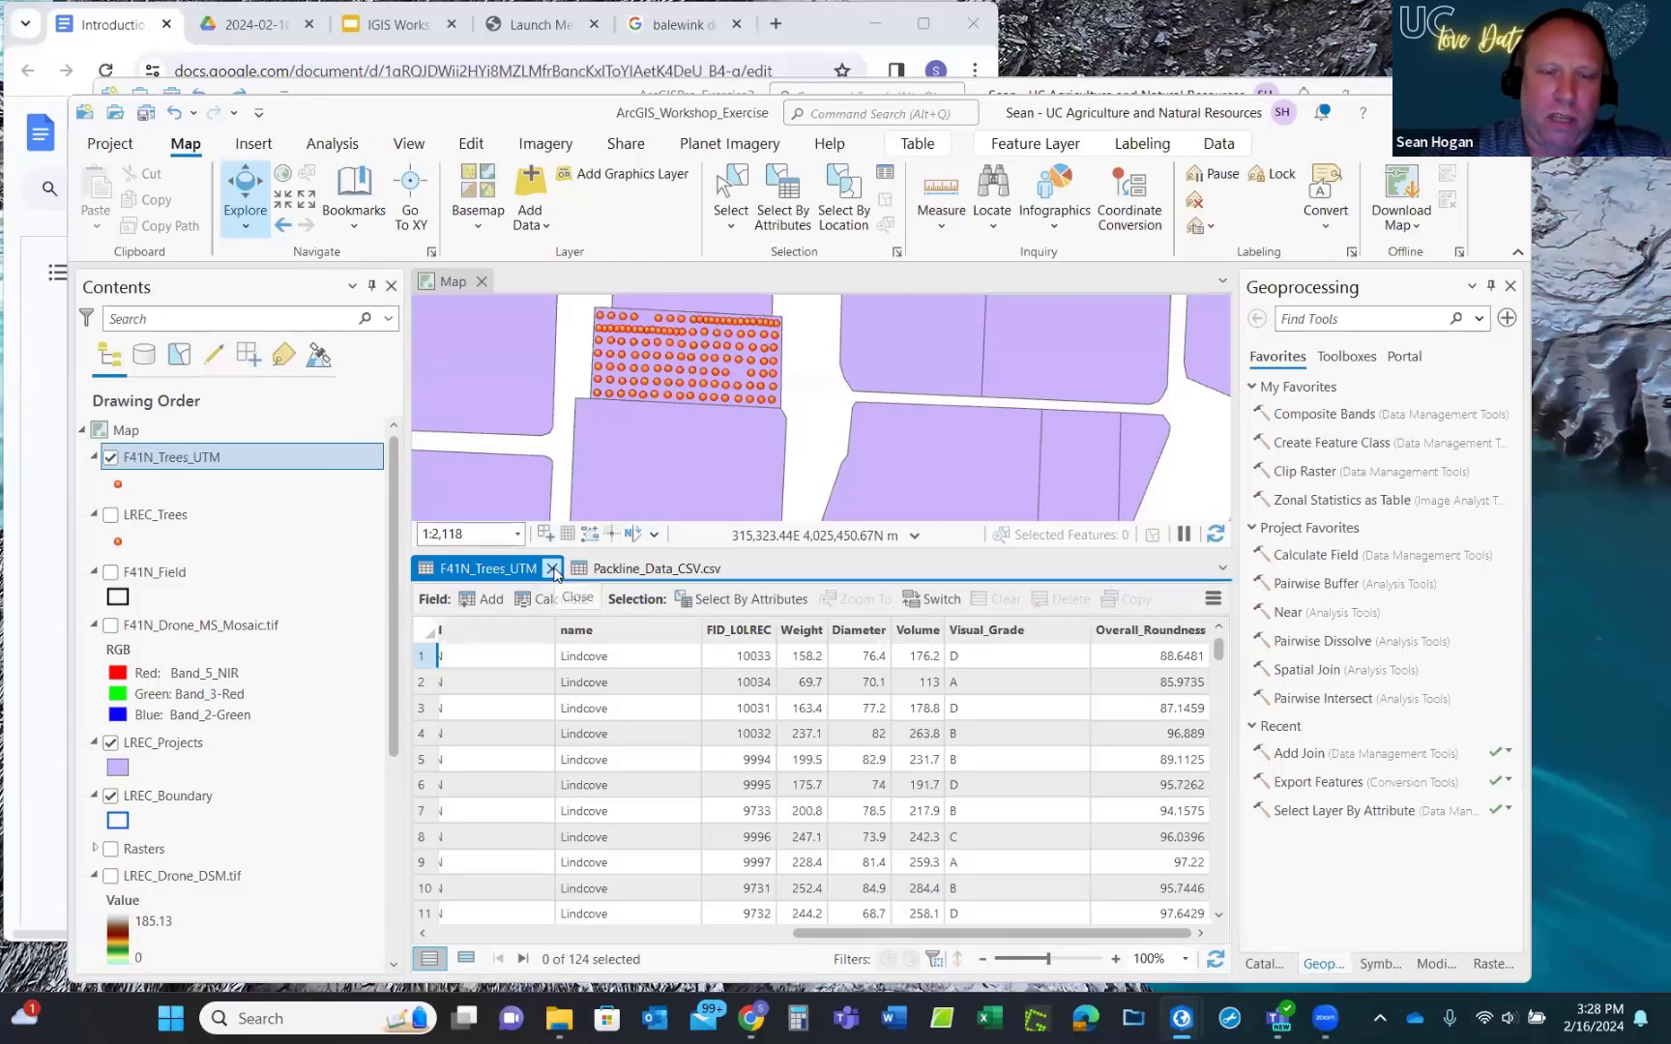
pyautogui.click(552, 568)
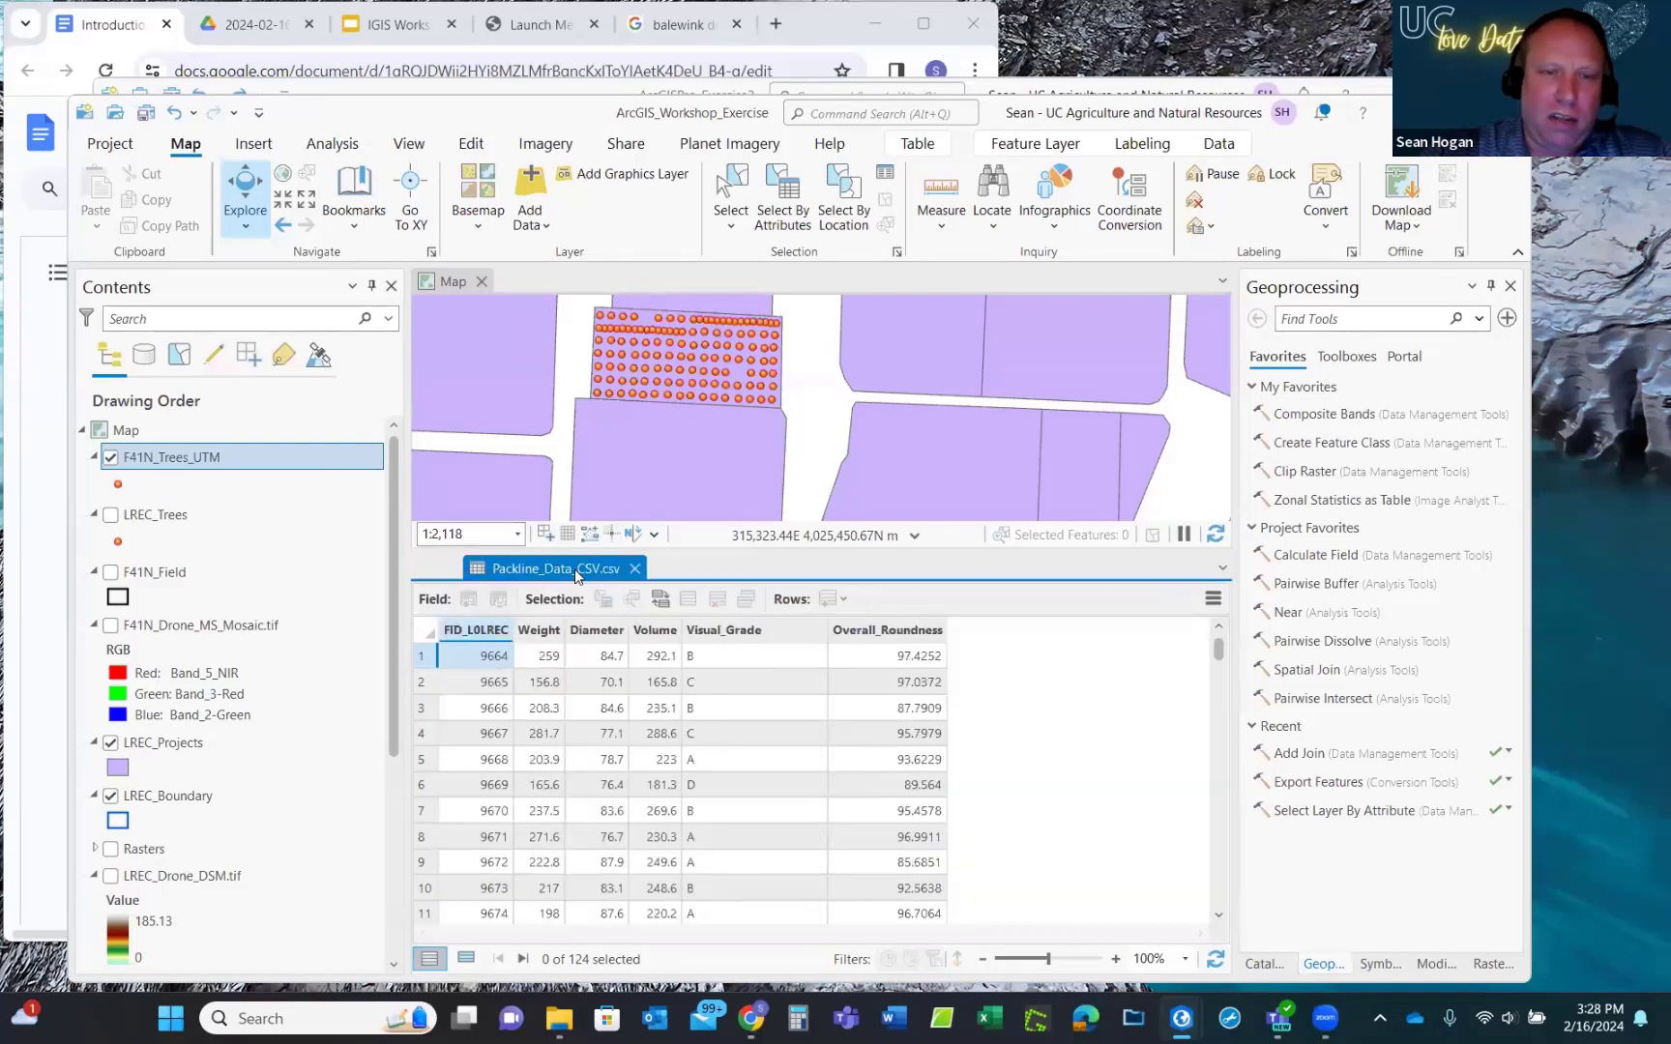
pyautogui.click(580, 568)
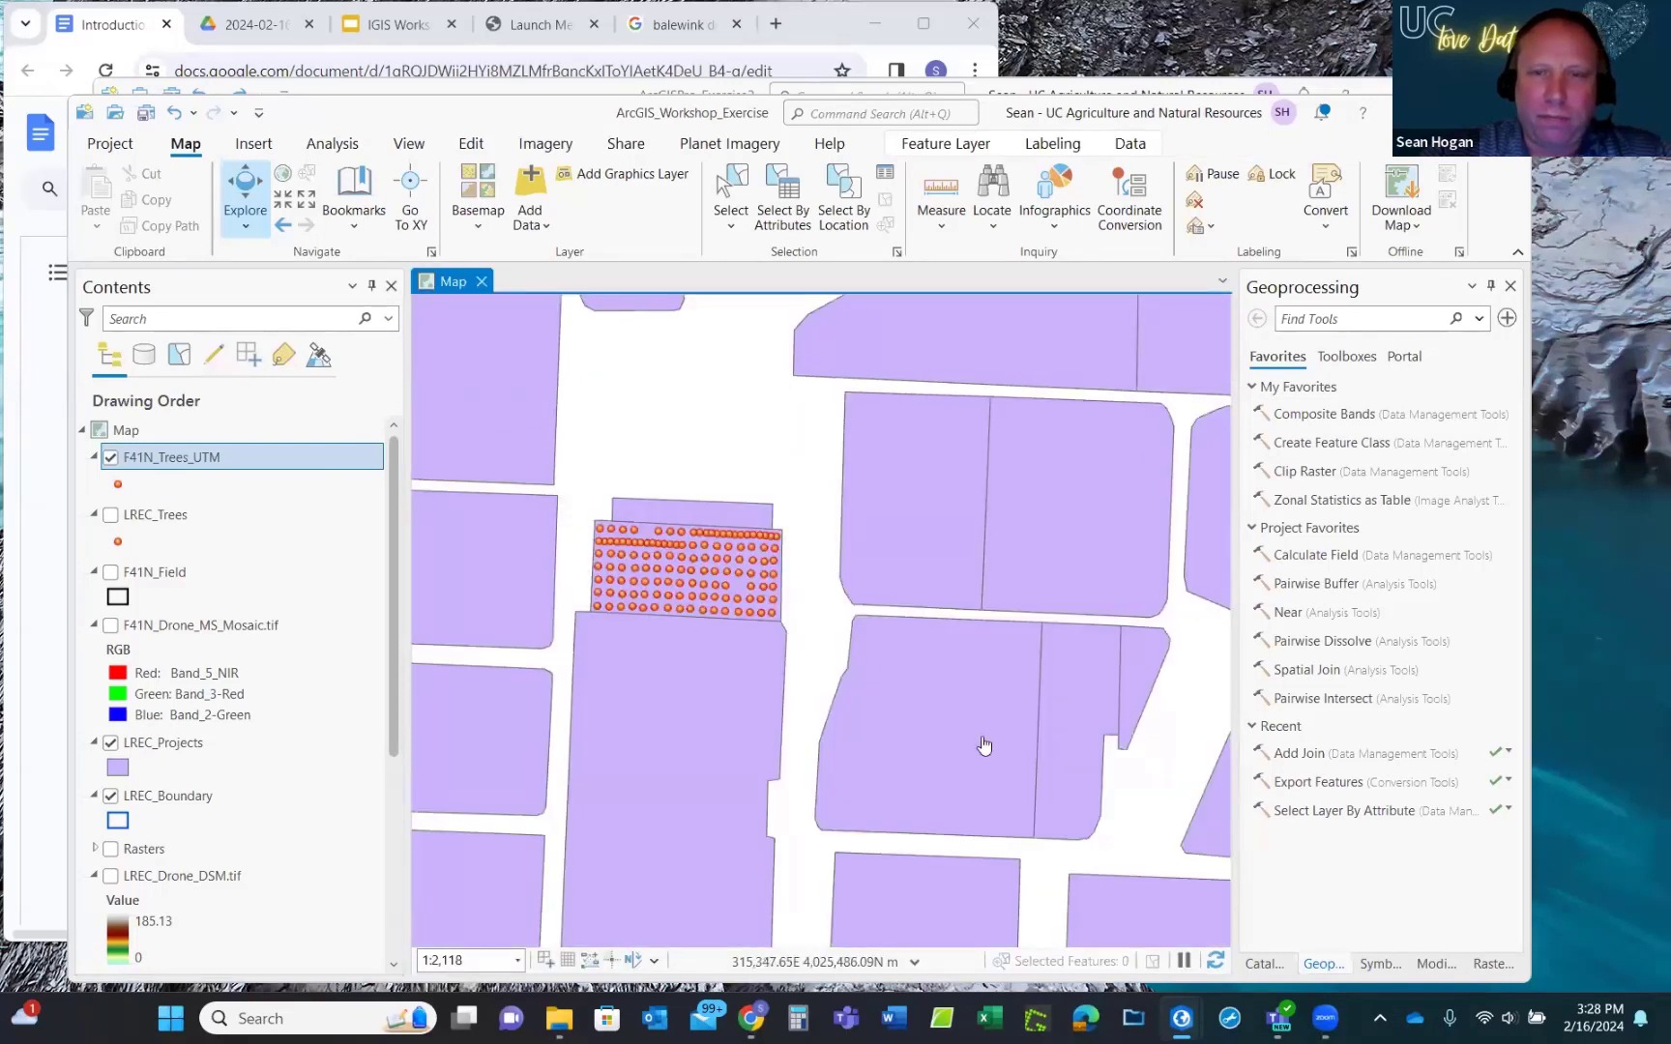
# Turn on the F41N_Field boundary and the F41N_Drone_MS_Mosaic.tif imagery in the map.
pyautogui.scroll(-3, 968, 593)
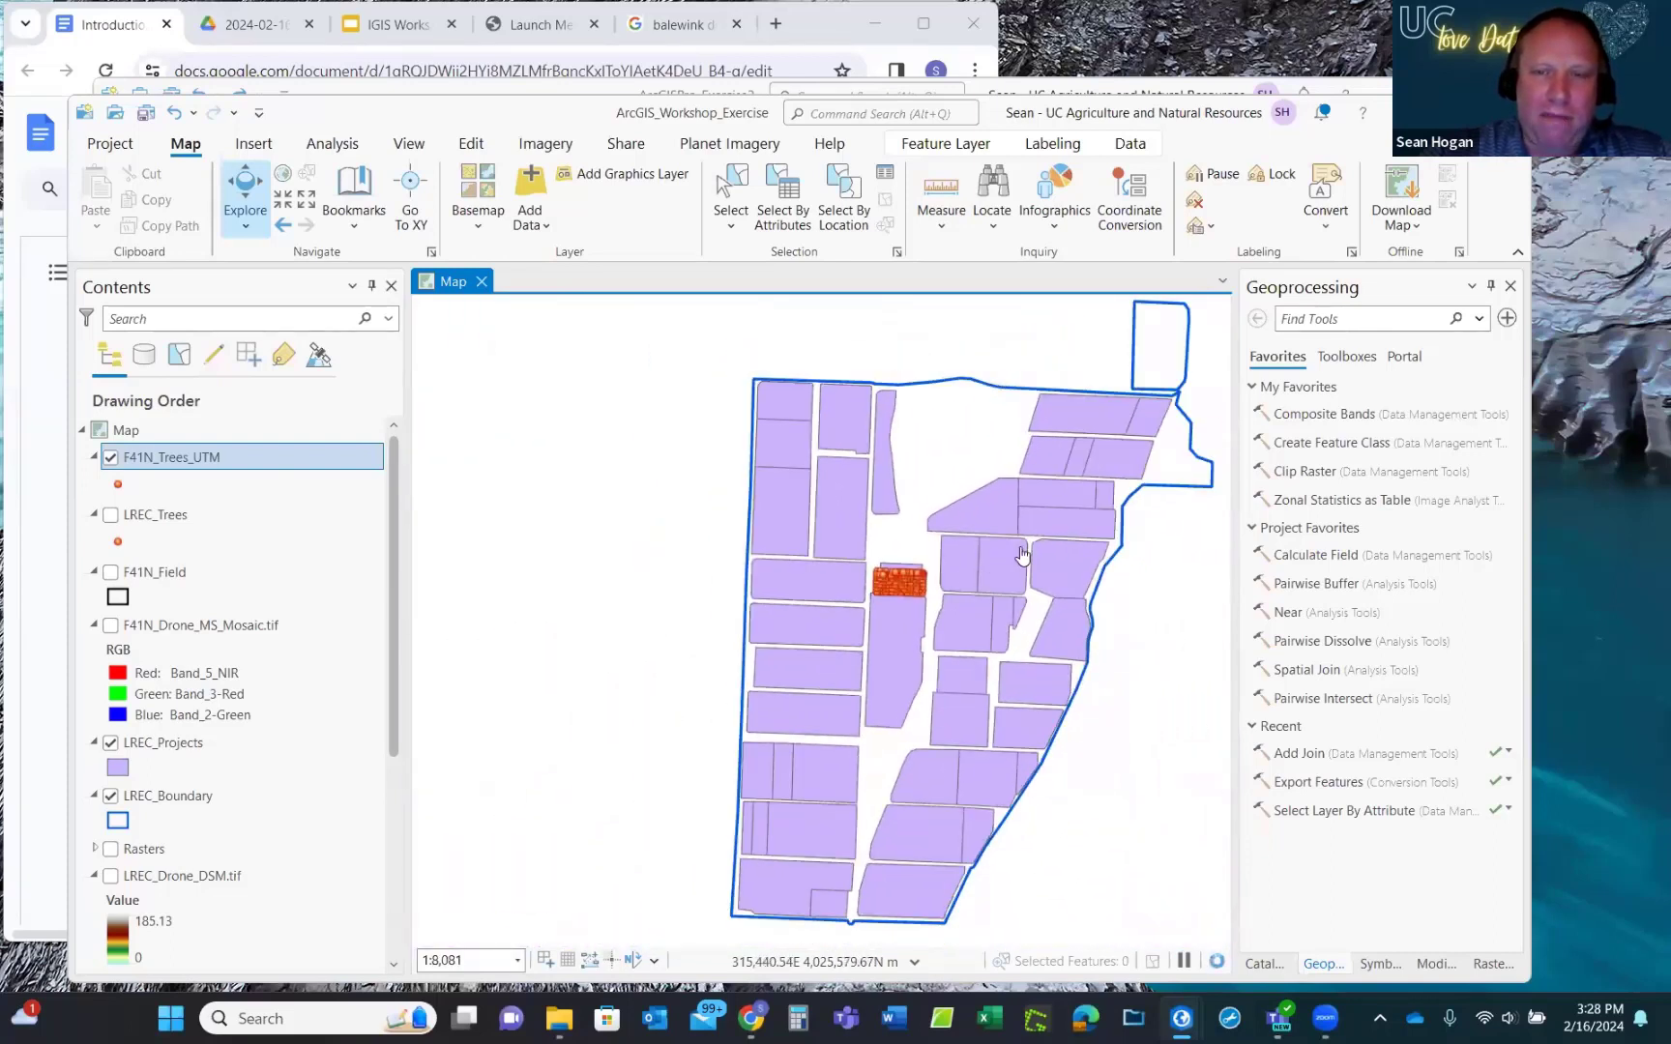
pyautogui.scroll(2, 980, 571)
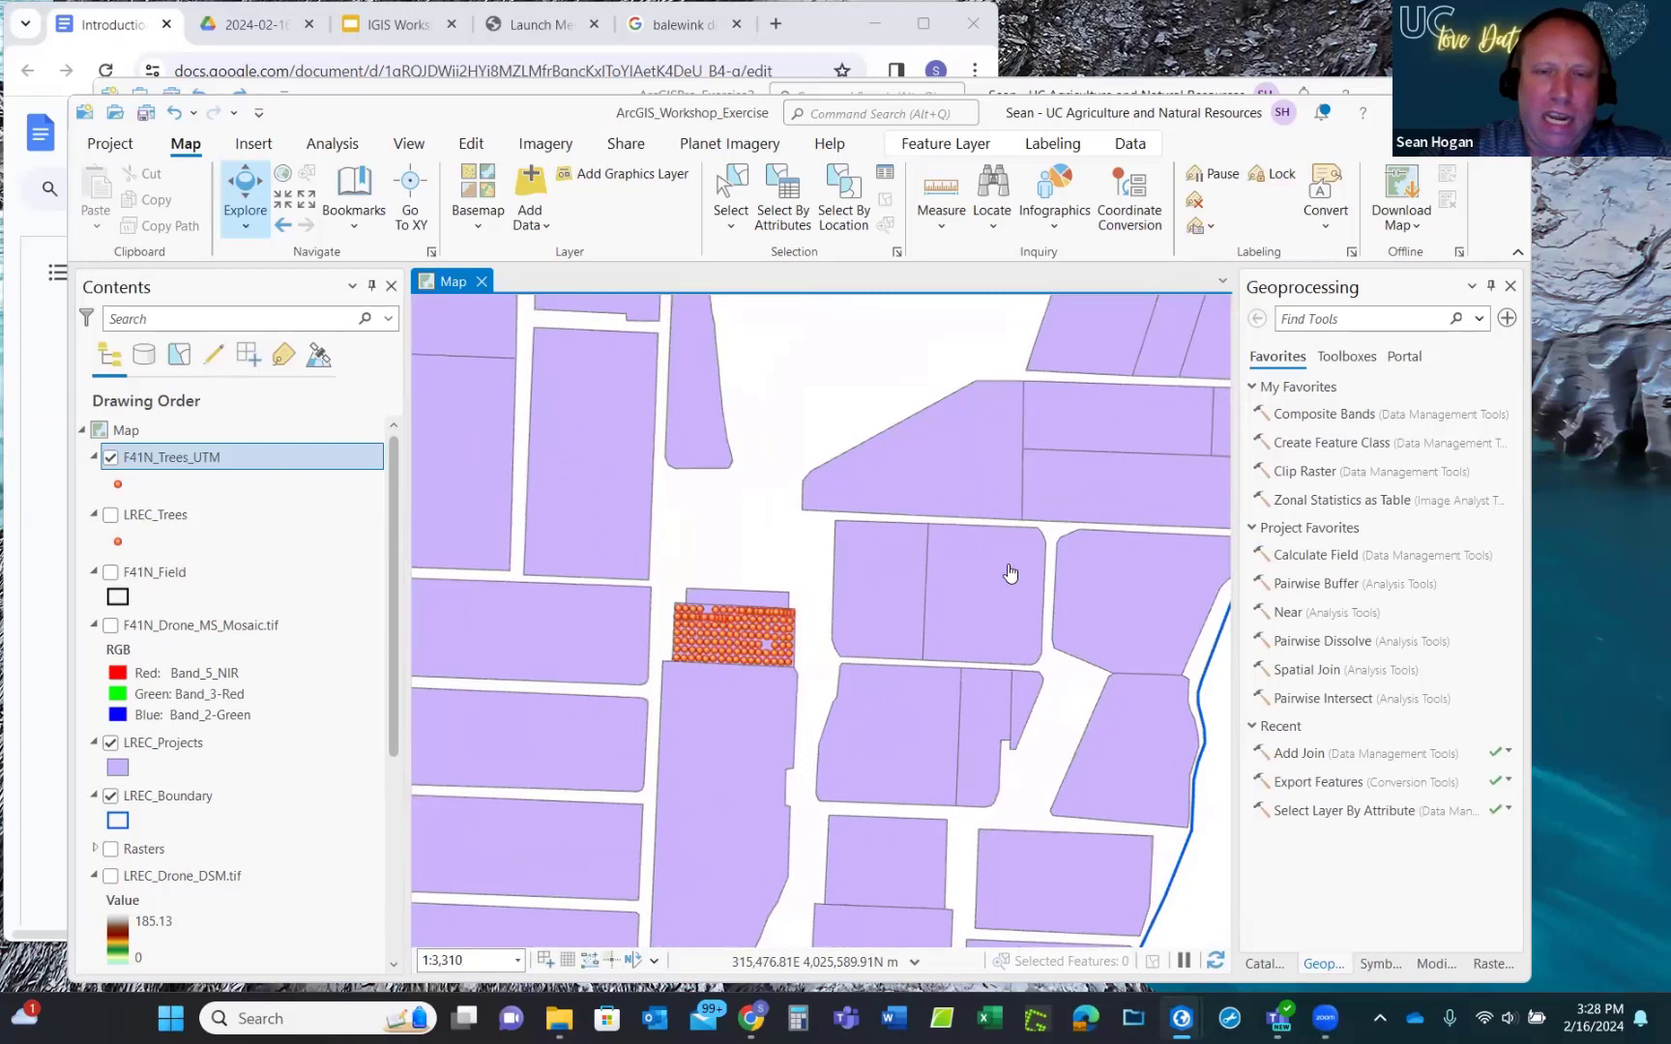
pyautogui.scroll(-3, 1007, 570)
pyautogui.scroll(3, 803, 561)
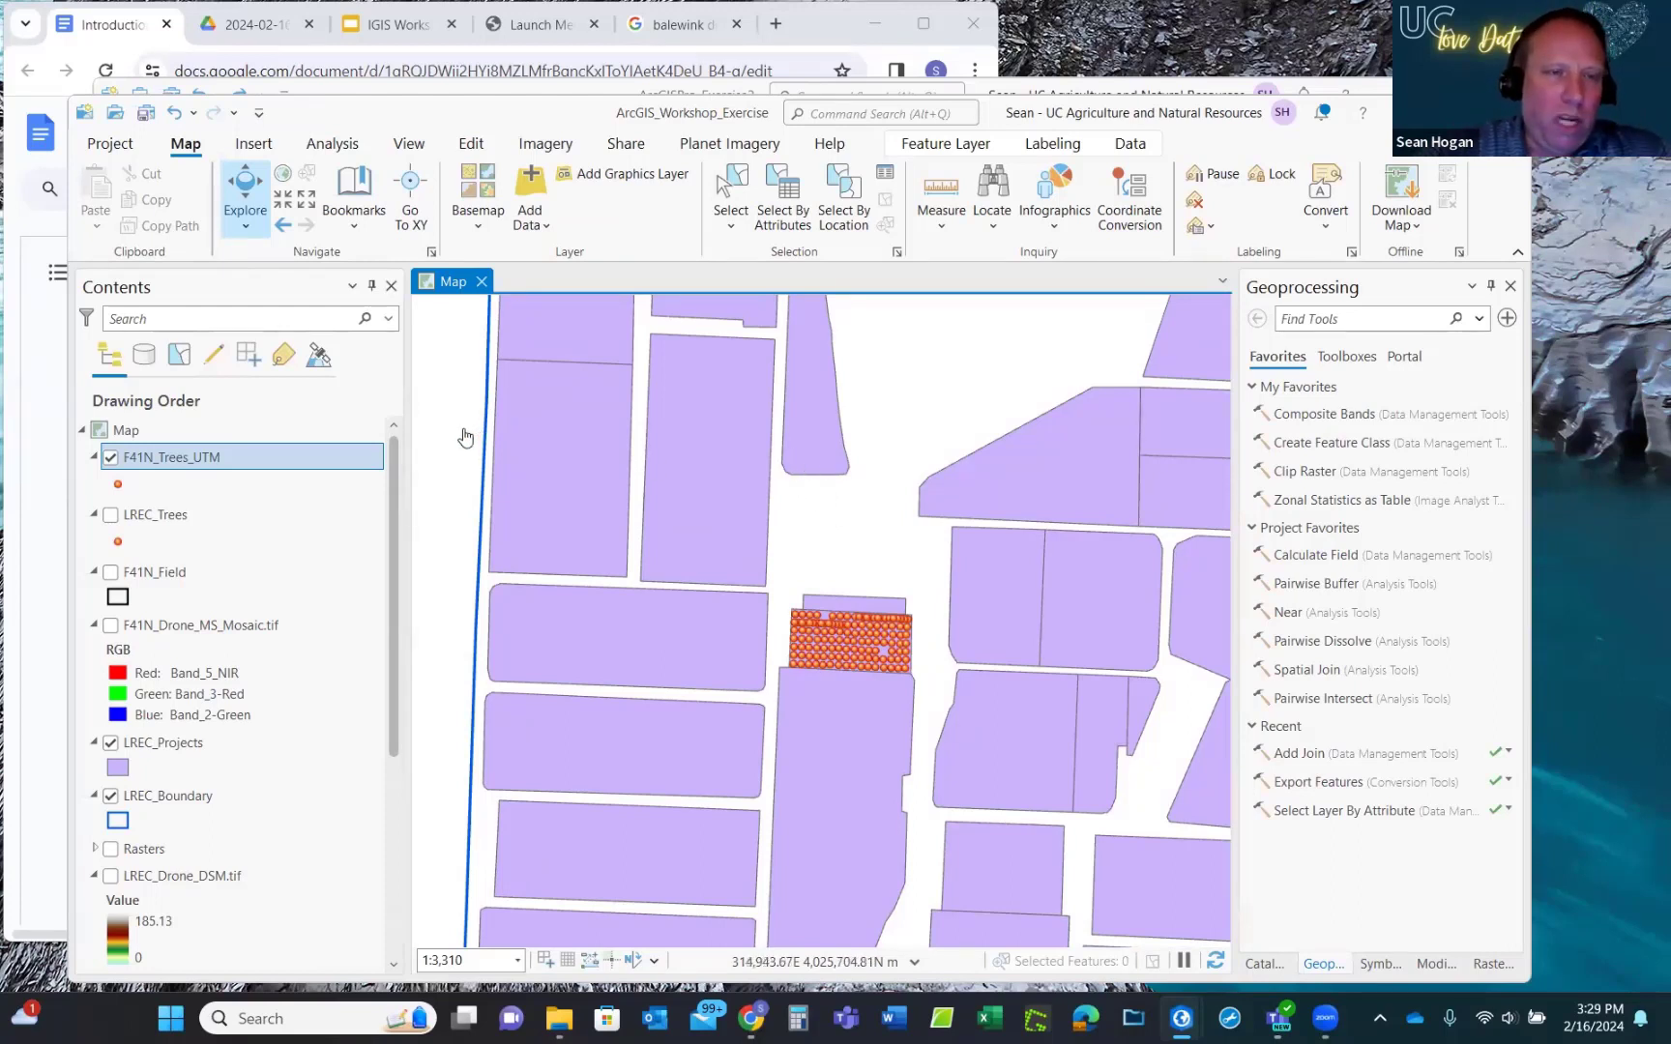
pyautogui.click(111, 571)
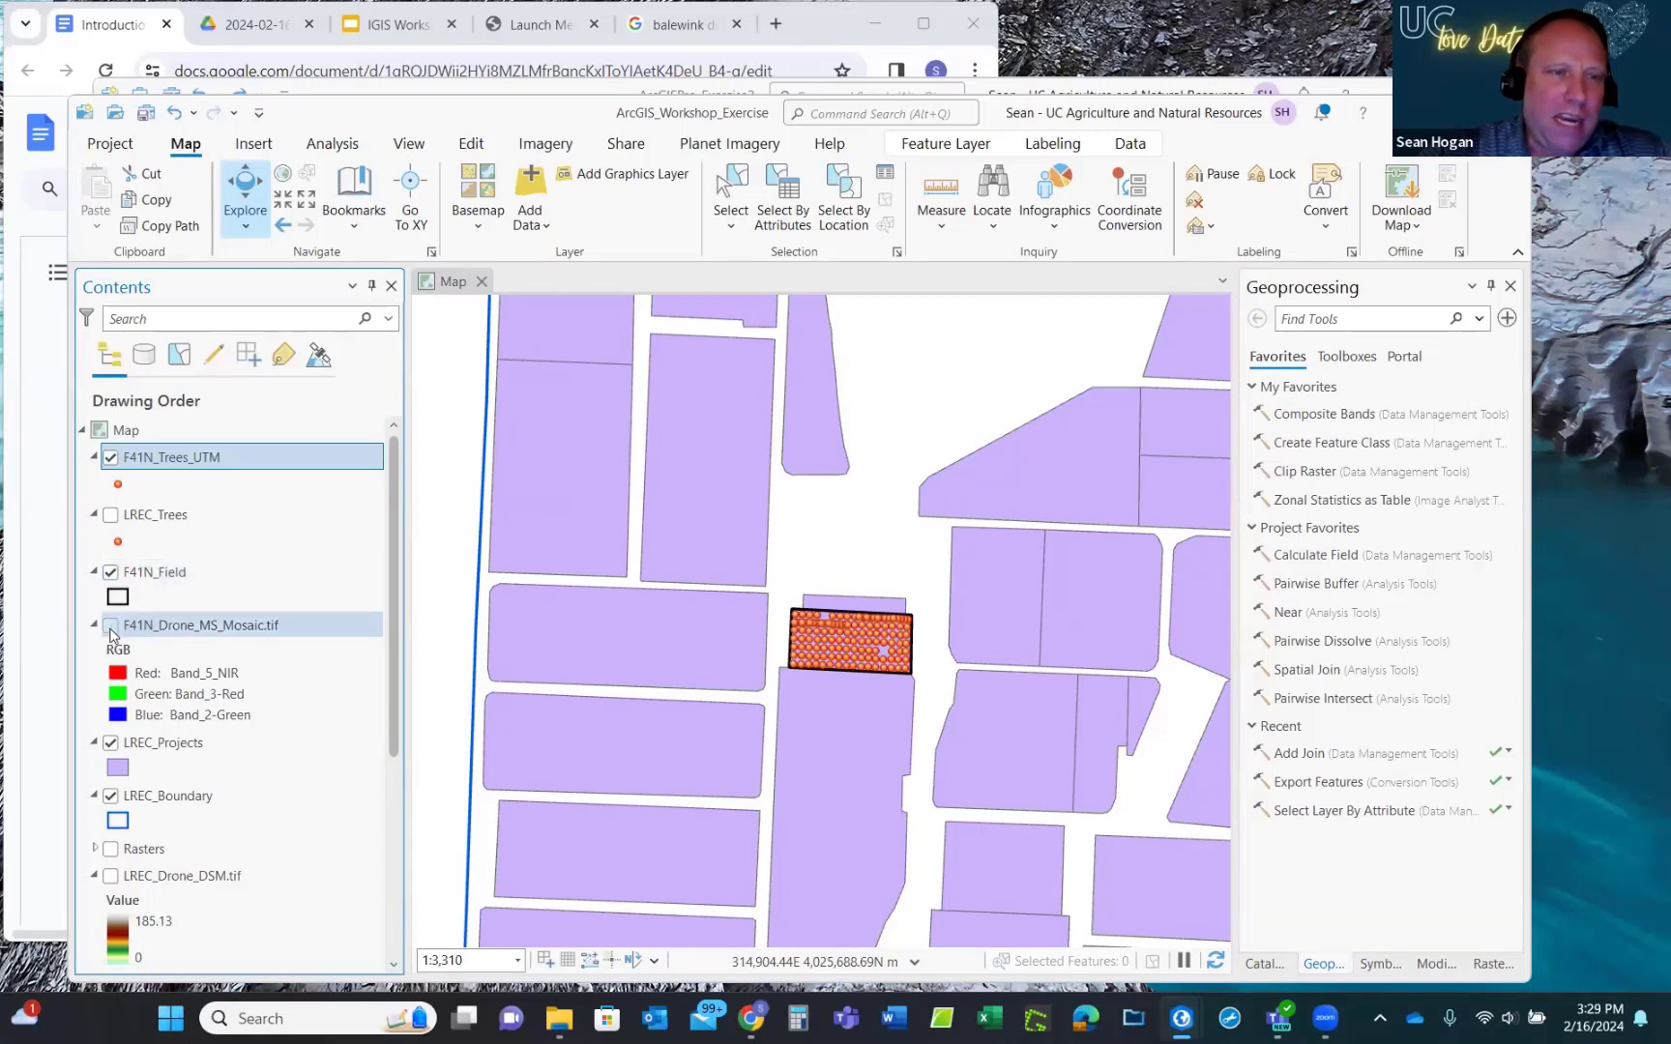
pyautogui.click(111, 626)
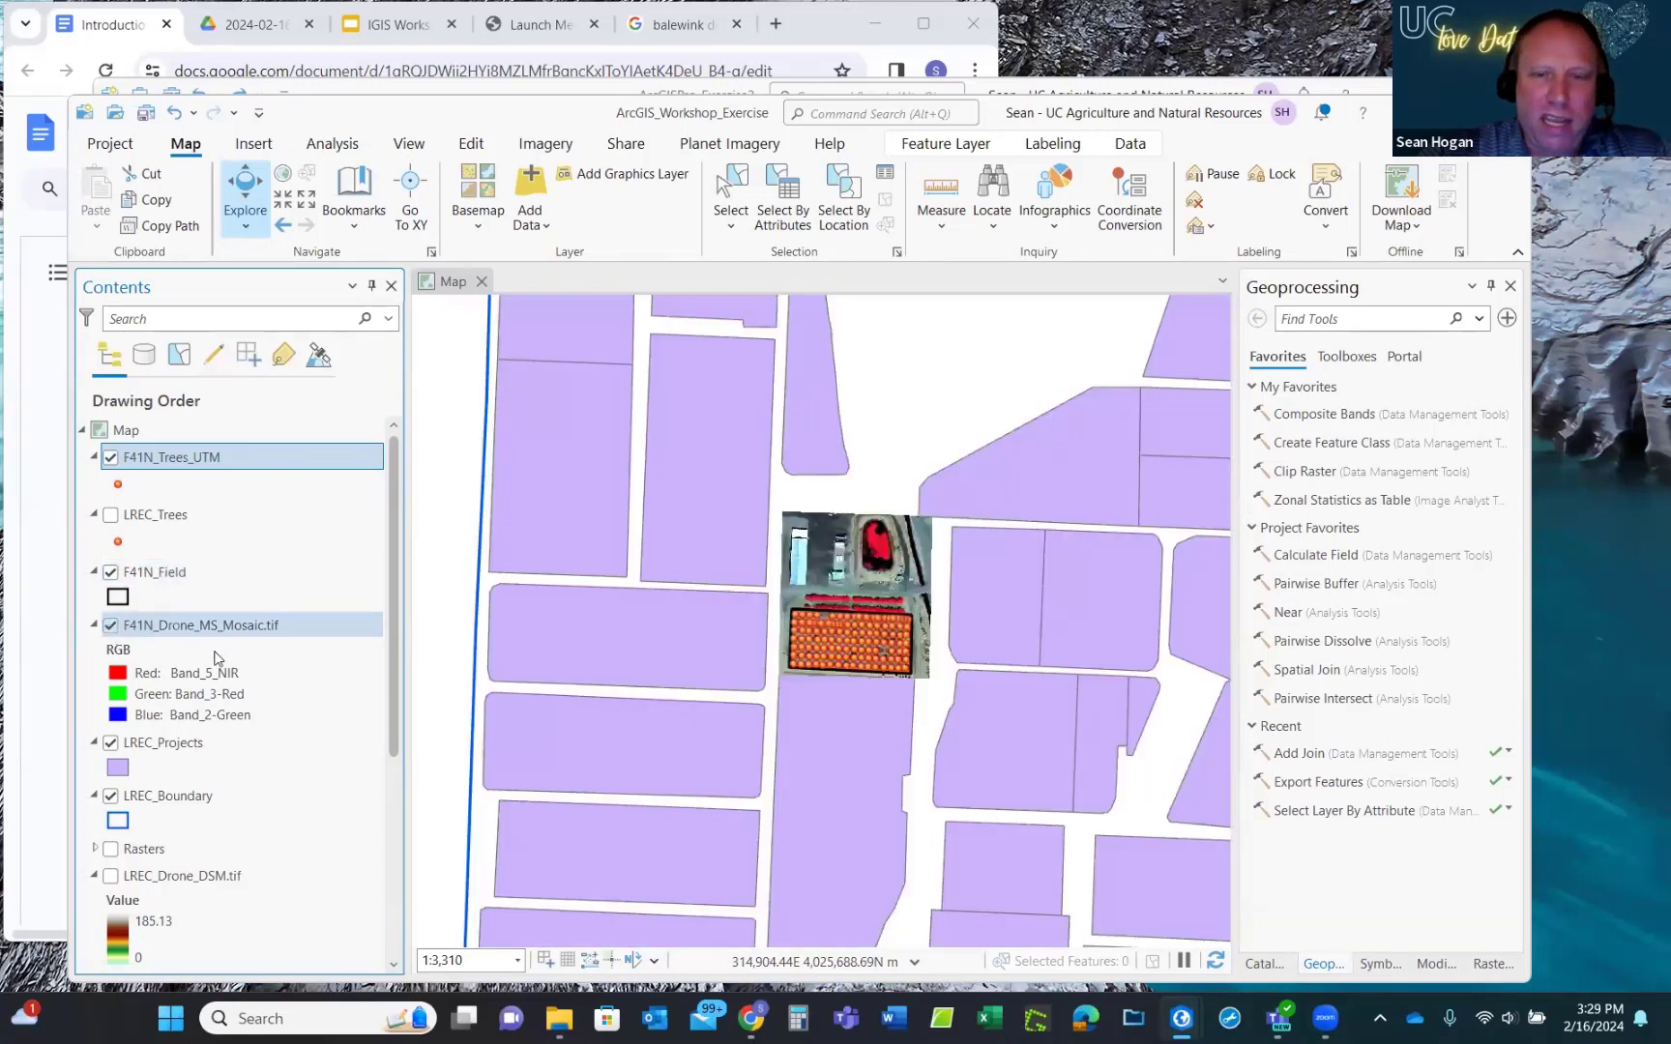
pyautogui.scroll(2, 799, 585)
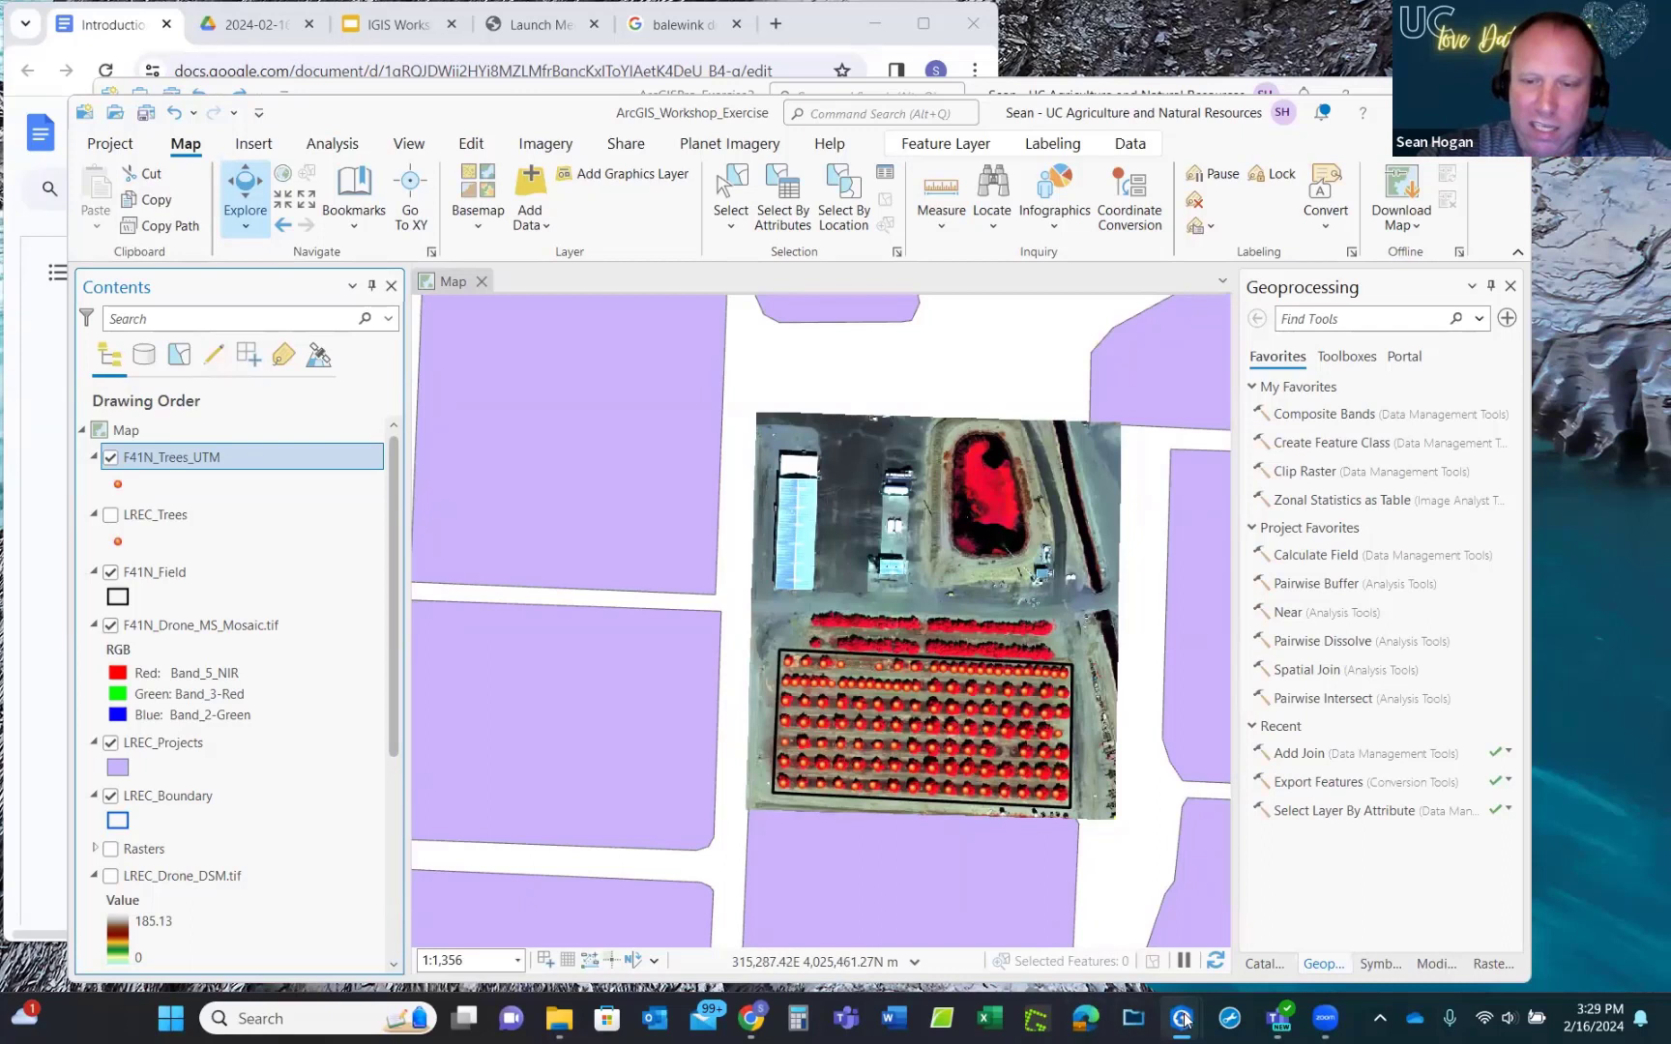
# Compare the orchard imagery with the ArcGISPro_Exercise2 Final Layout and return to the ArcGIS_Workshop_Exercise map.
pyautogui.moveTo(1186, 1020)
pyautogui.click(1105, 938)
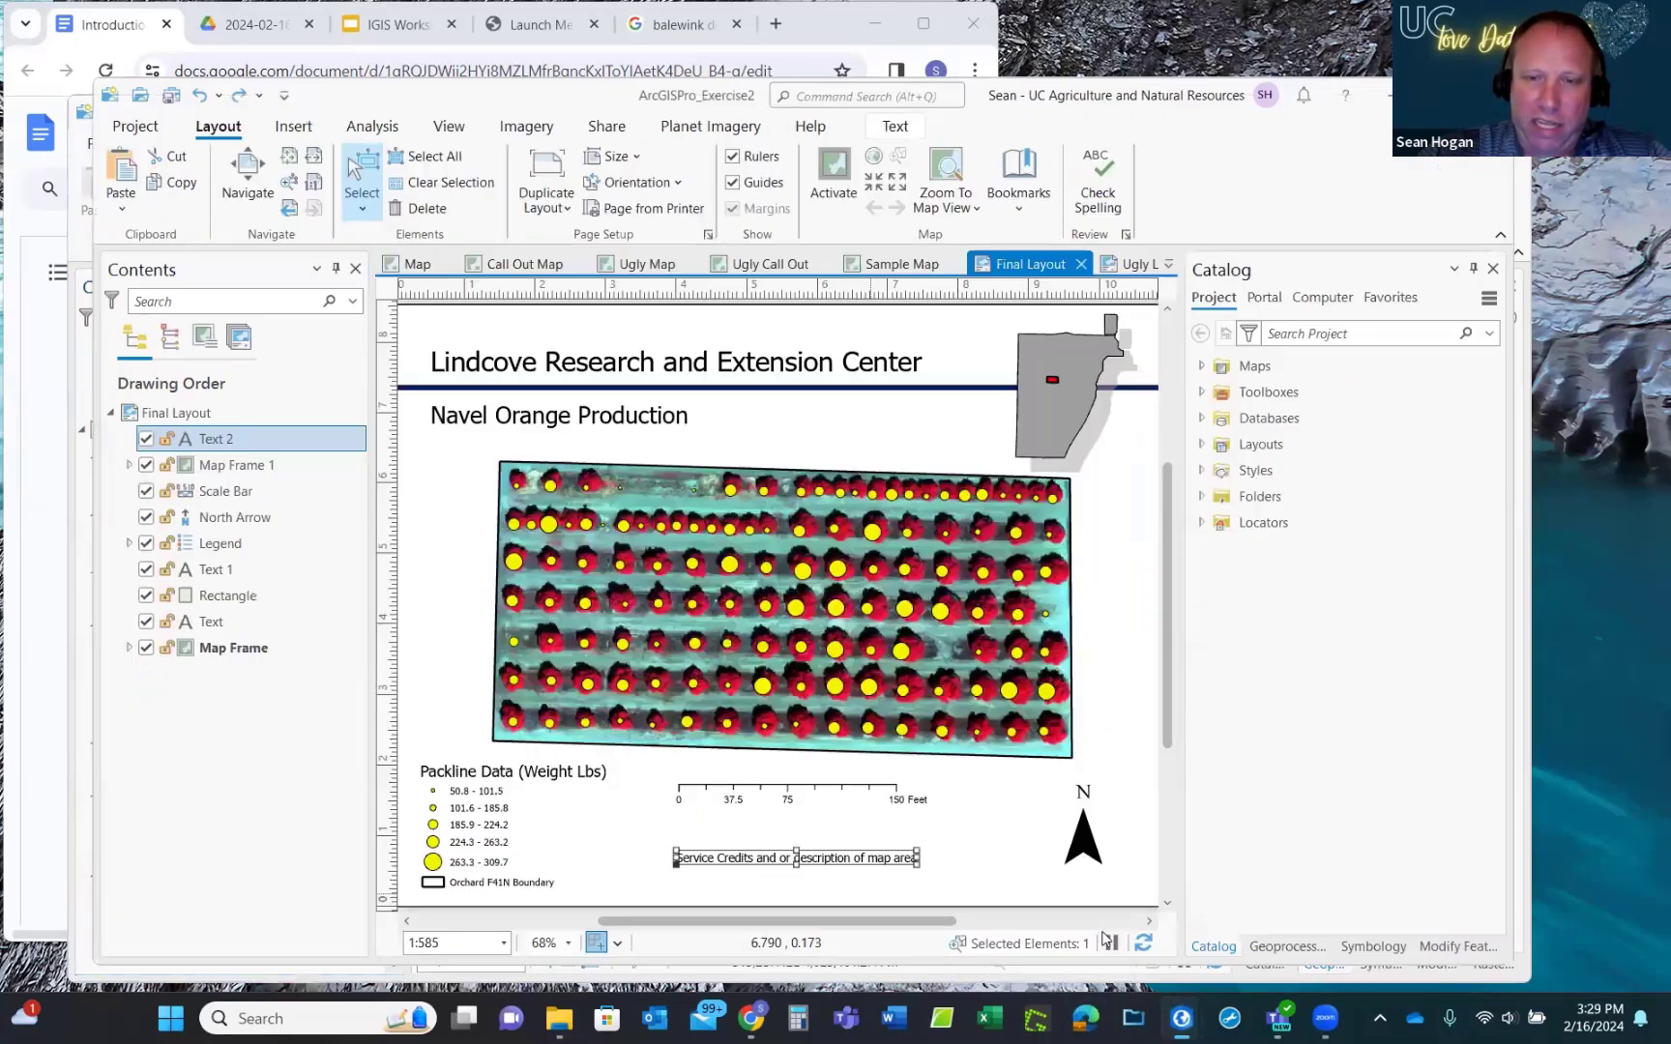
pyautogui.click(1288, 903)
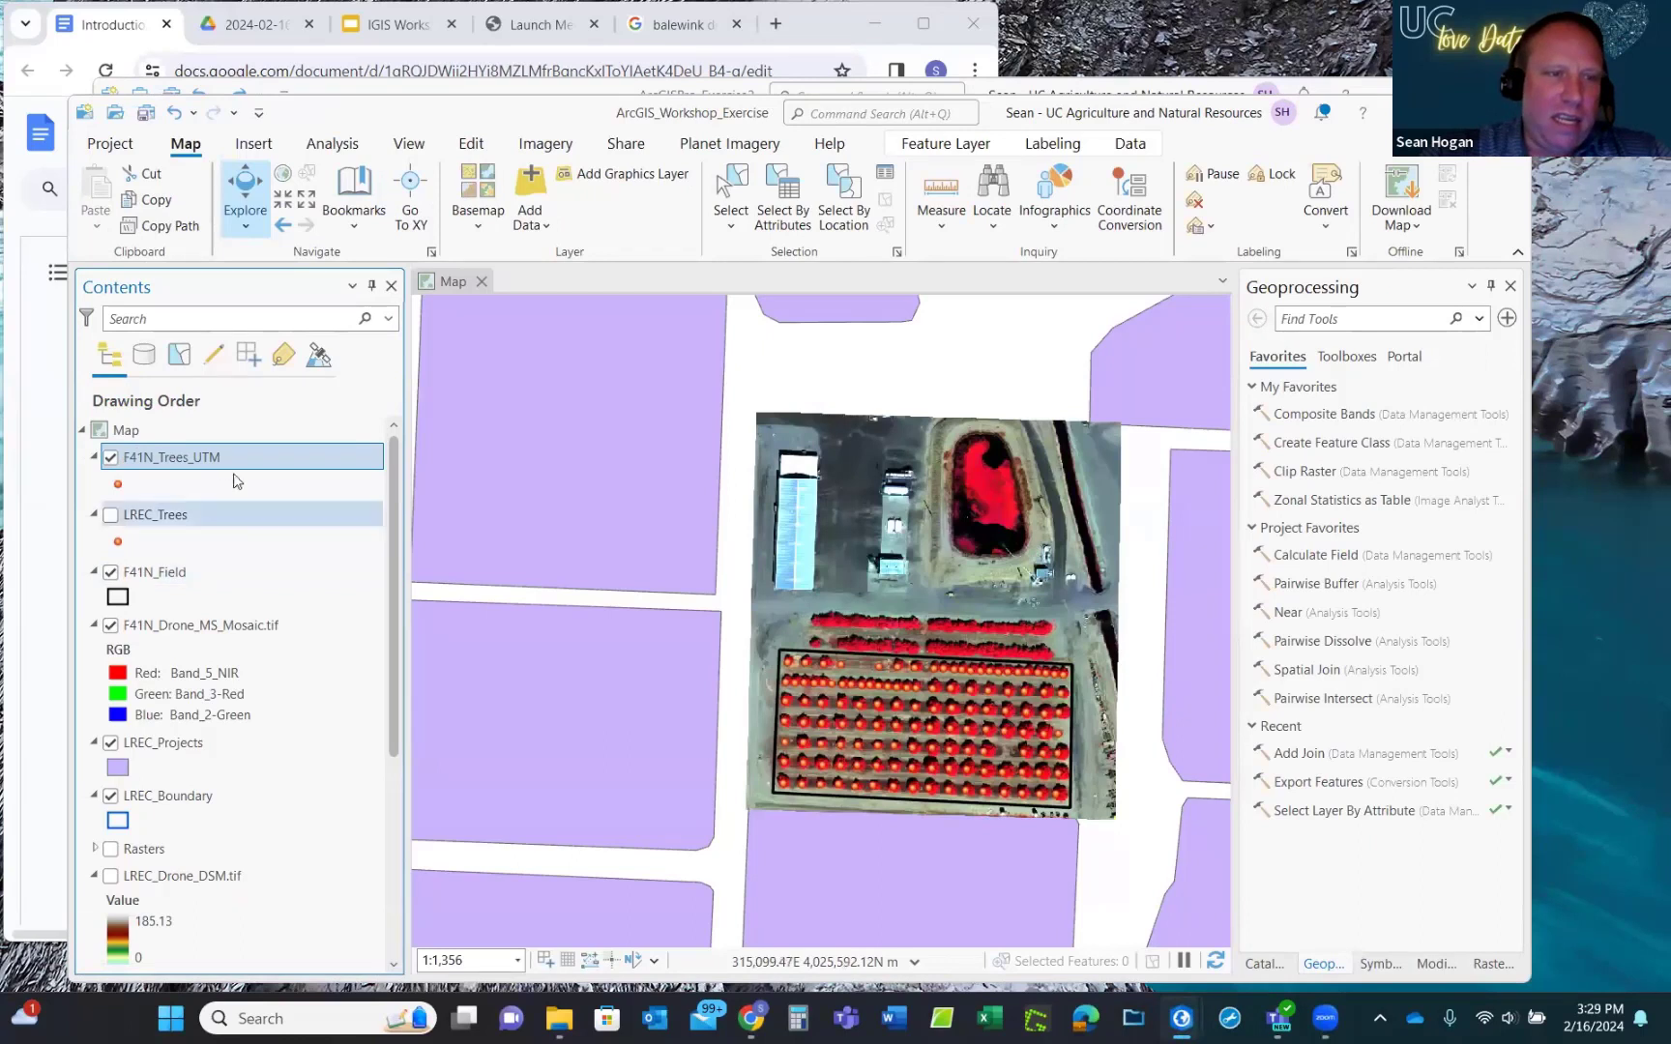
# Select the F41N_Drone_MS_Mosaic.tif layer, search the geoprocessing tools for "clip" and open the Clip Raster tool.
pyautogui.click(177, 624)
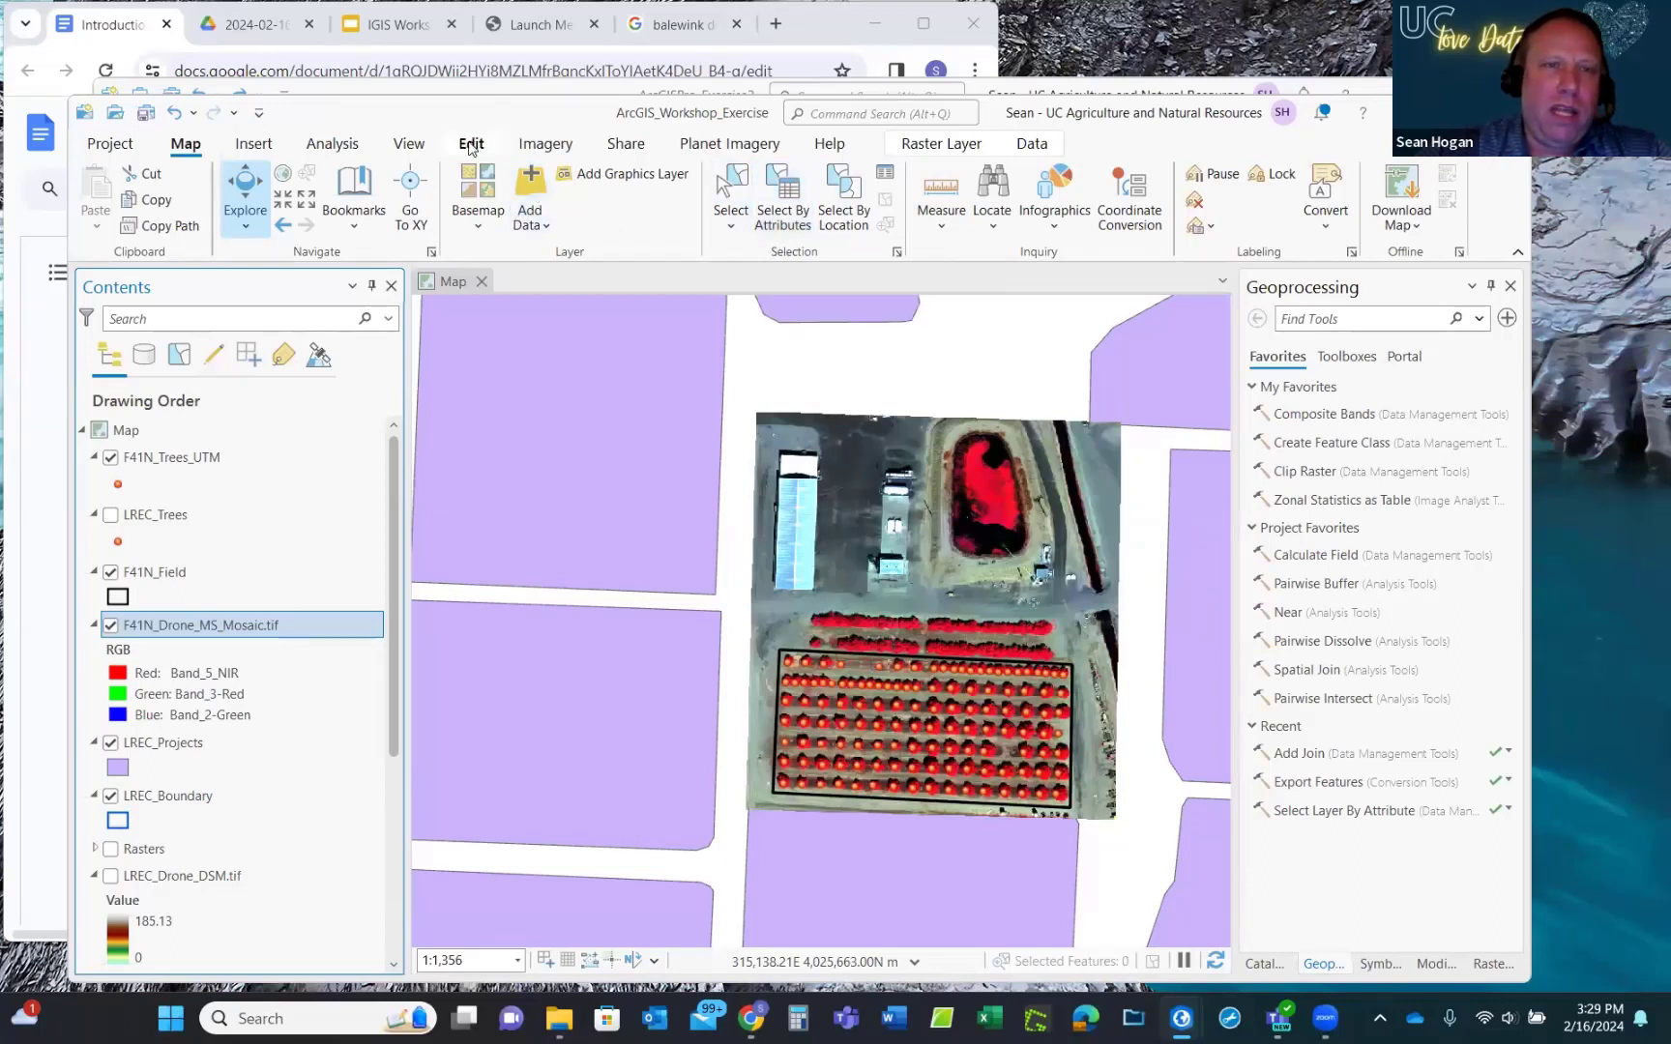
pyautogui.click(341, 145)
pyautogui.click(319, 199)
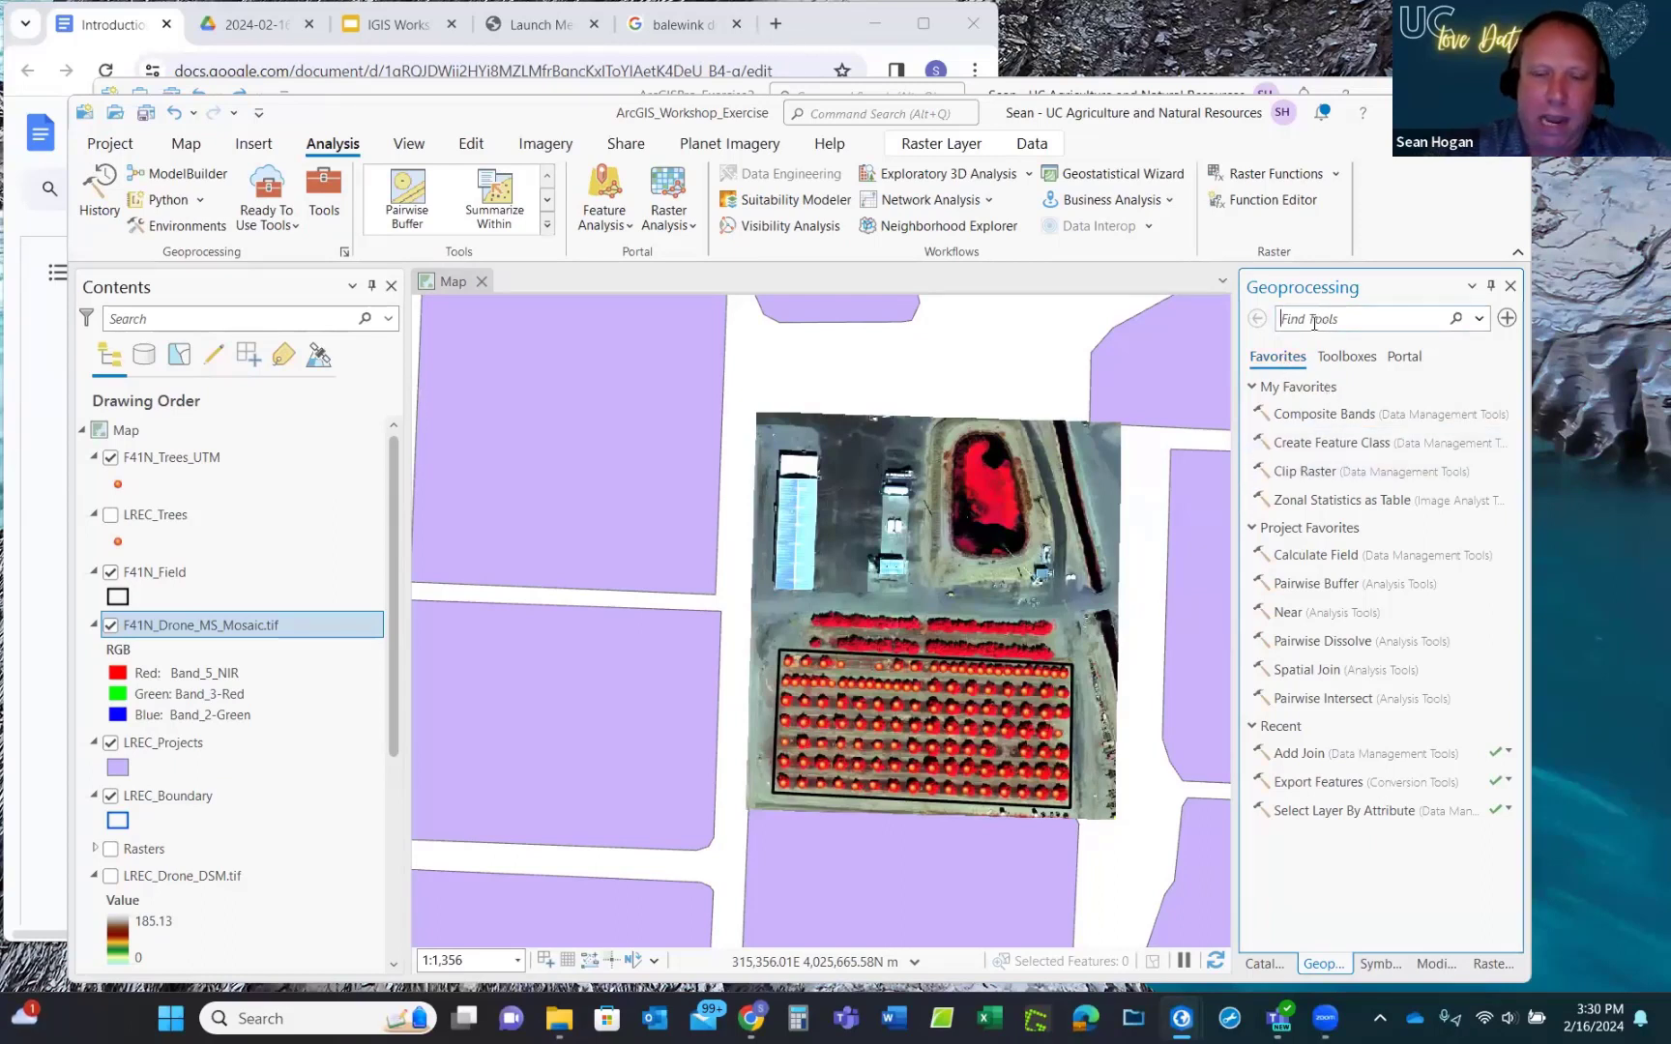
pyautogui.click(1314, 319)
pyautogui.write('c')
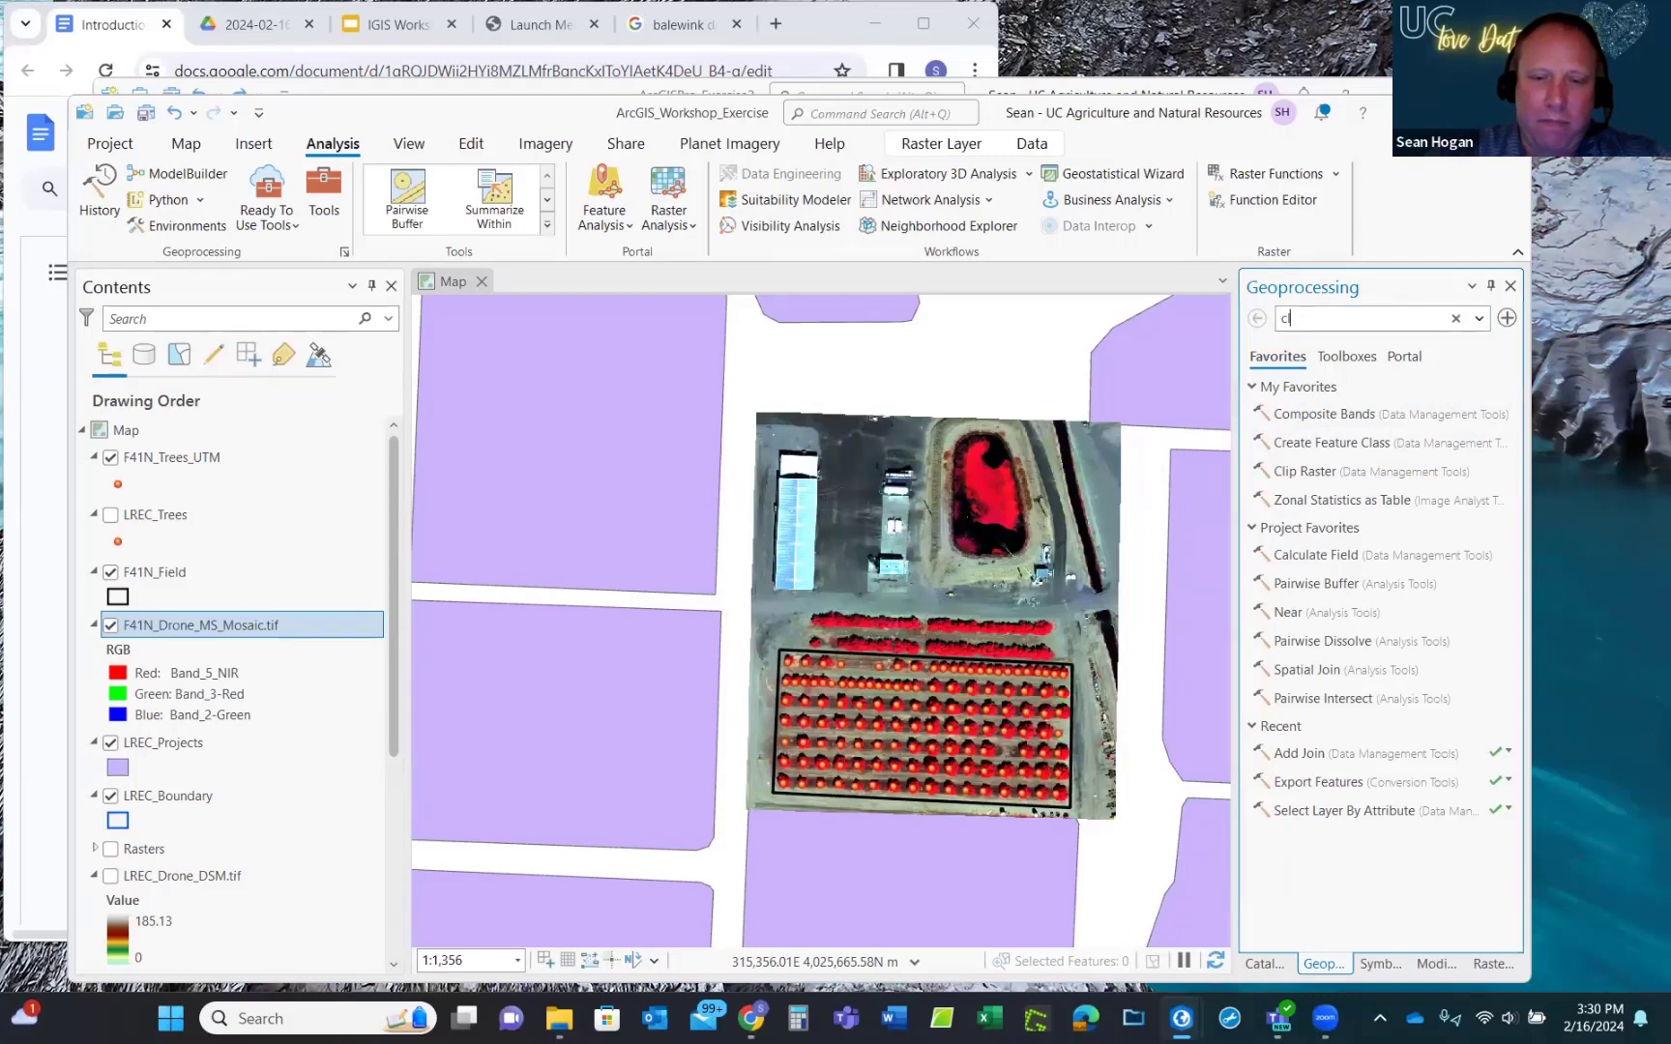
pyautogui.write('lip')
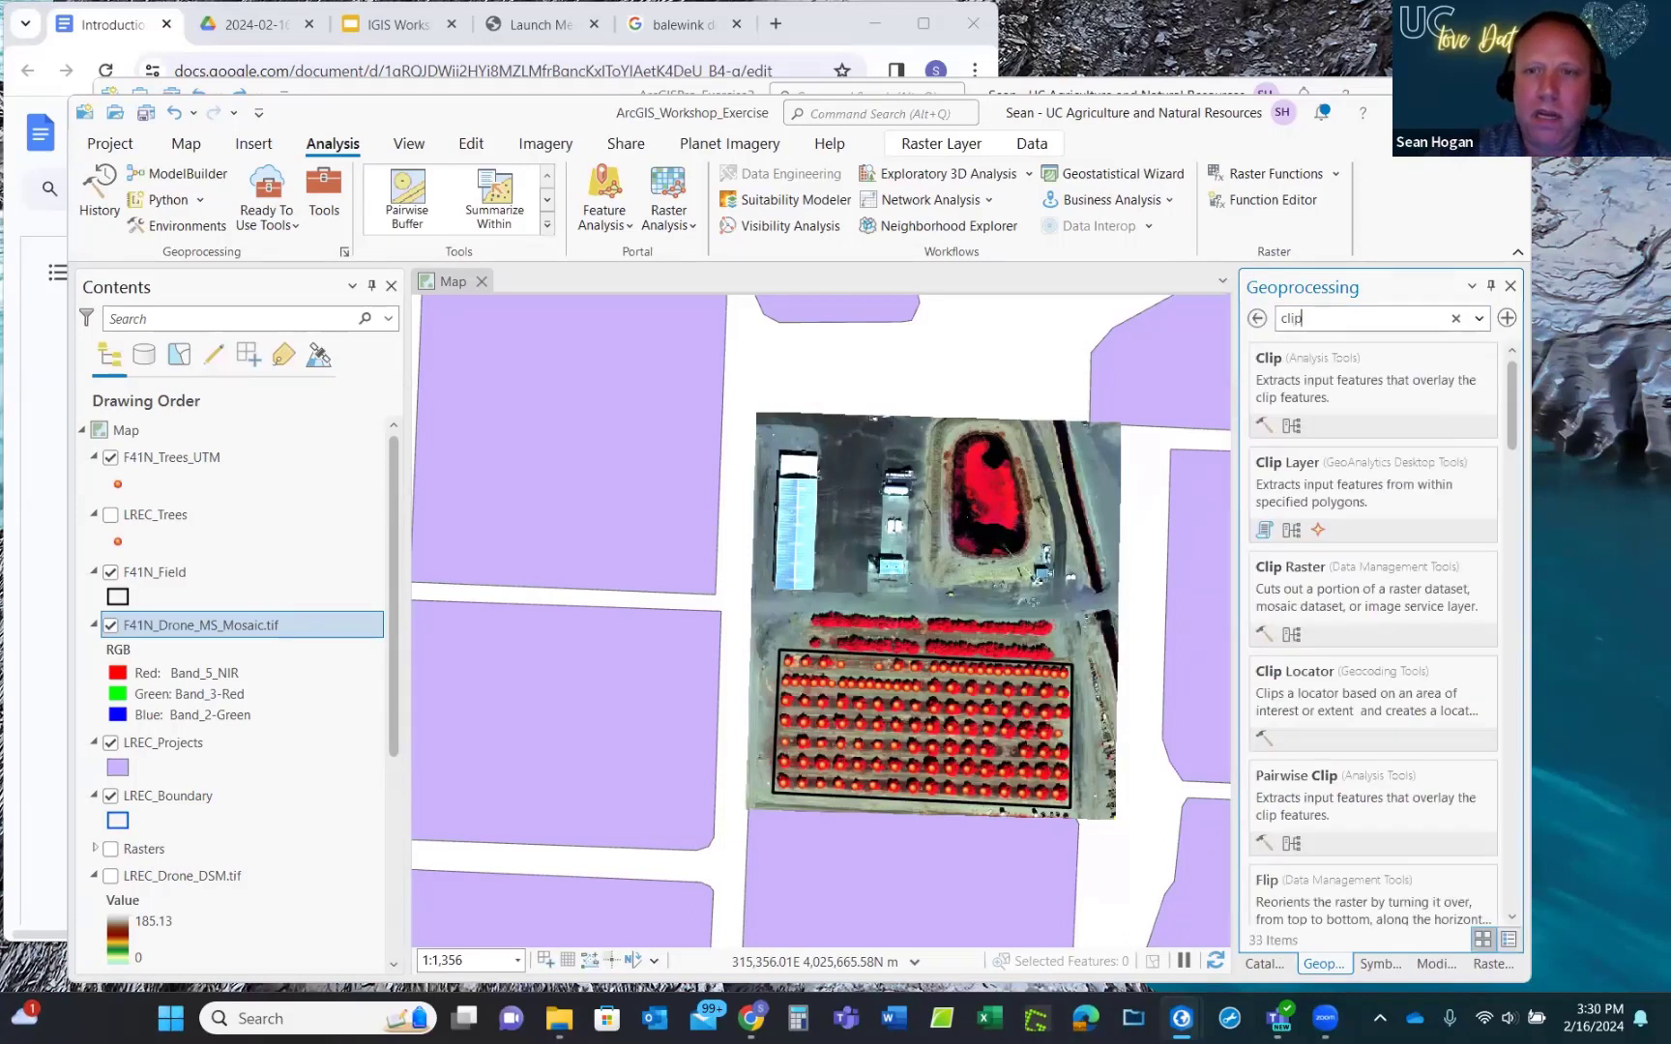
pyautogui.click(1274, 570)
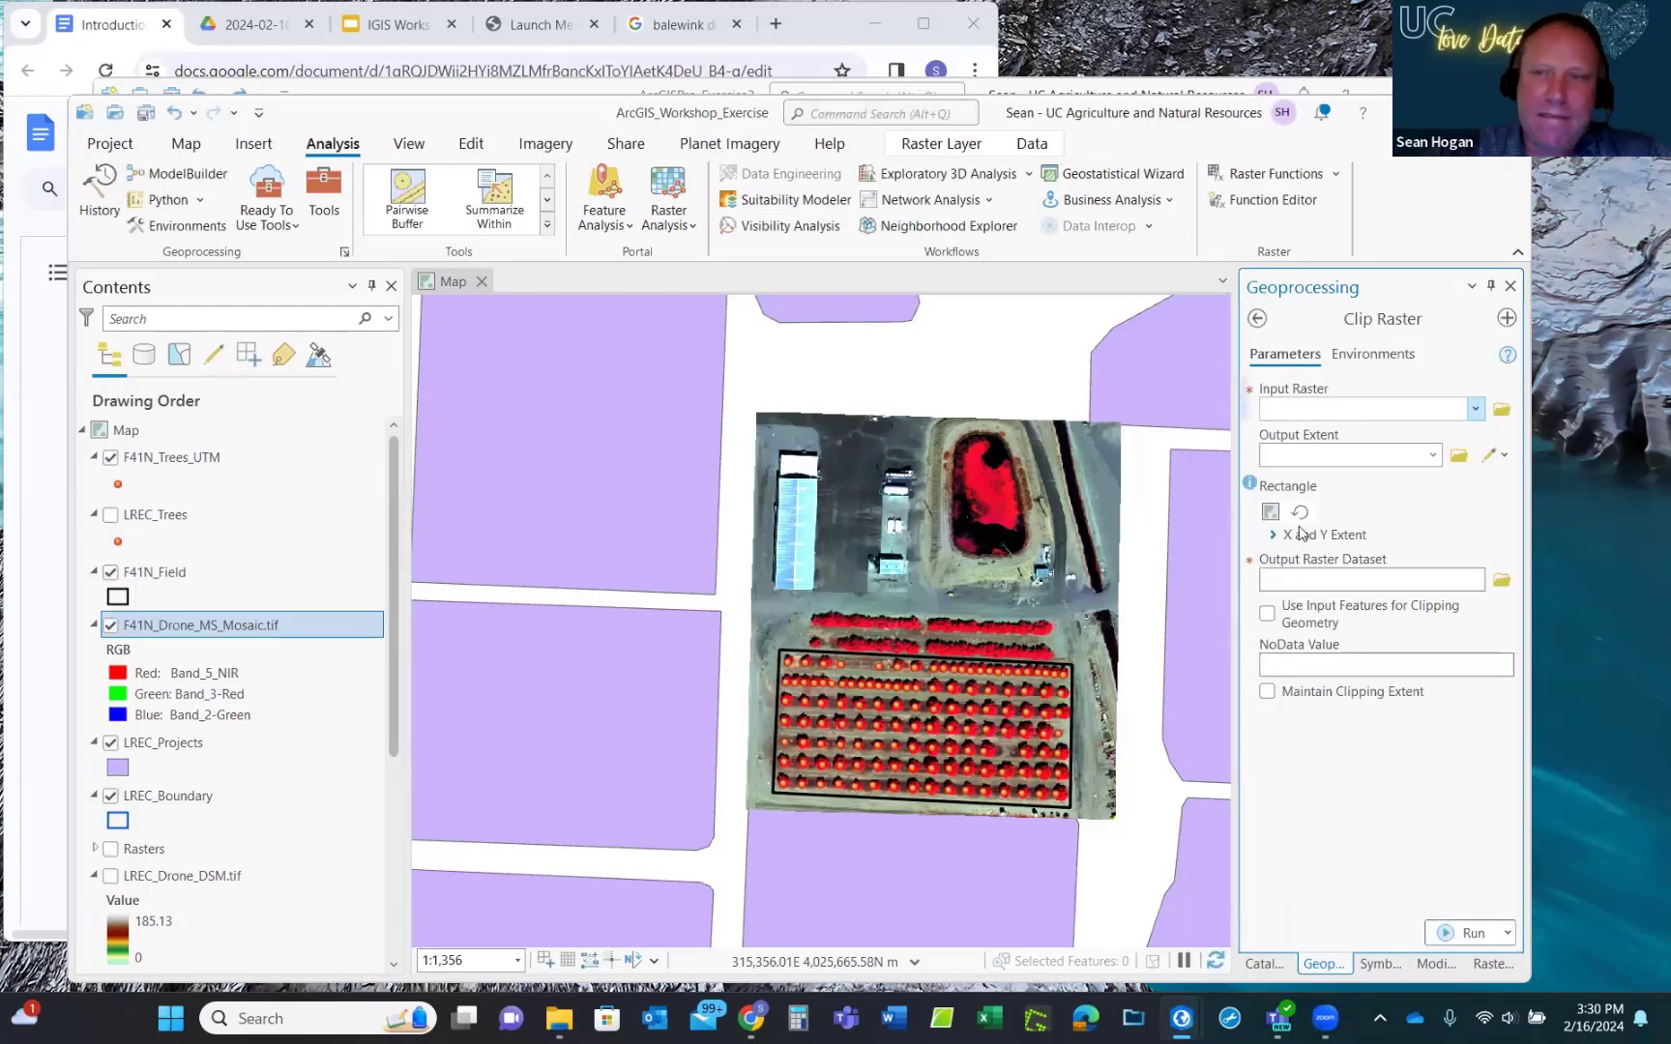
# Clip F41N_Drone_MS_Mosaic.tif to the F41N_Field extent, using the input features for clipping geometry, with F41N_Drone_MS_Mosaic_Clip as output.
pyautogui.click(1475, 410)
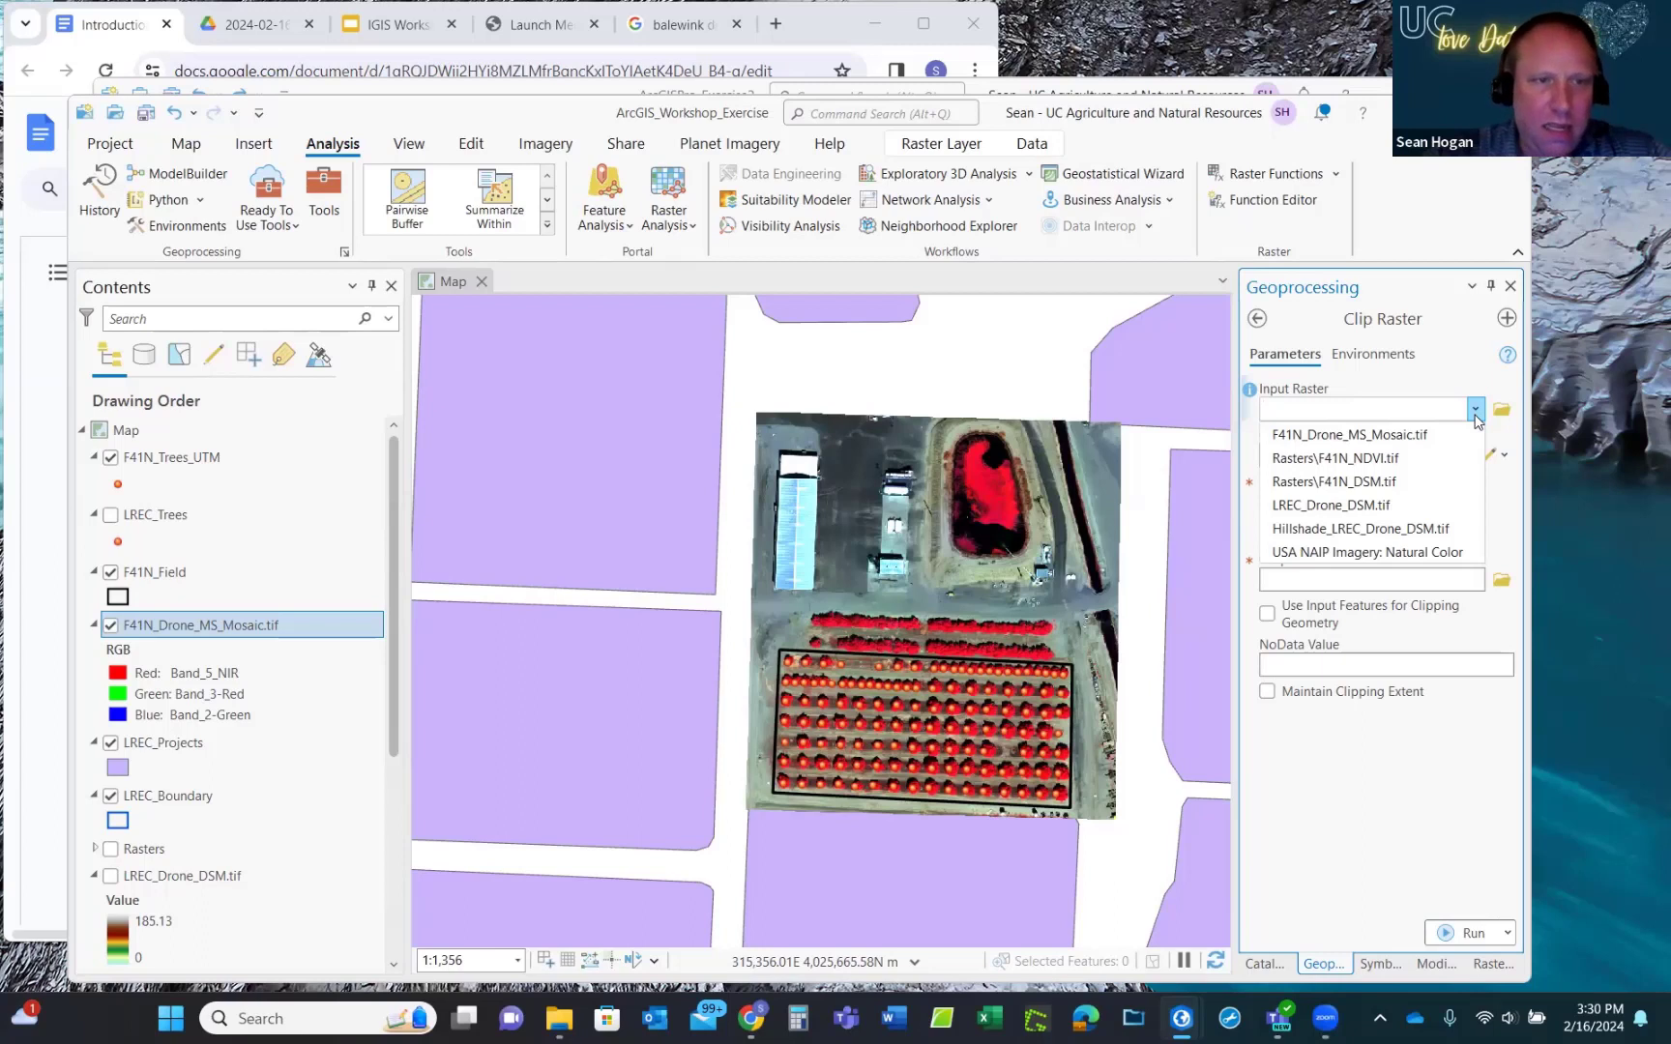
pyautogui.click(1369, 437)
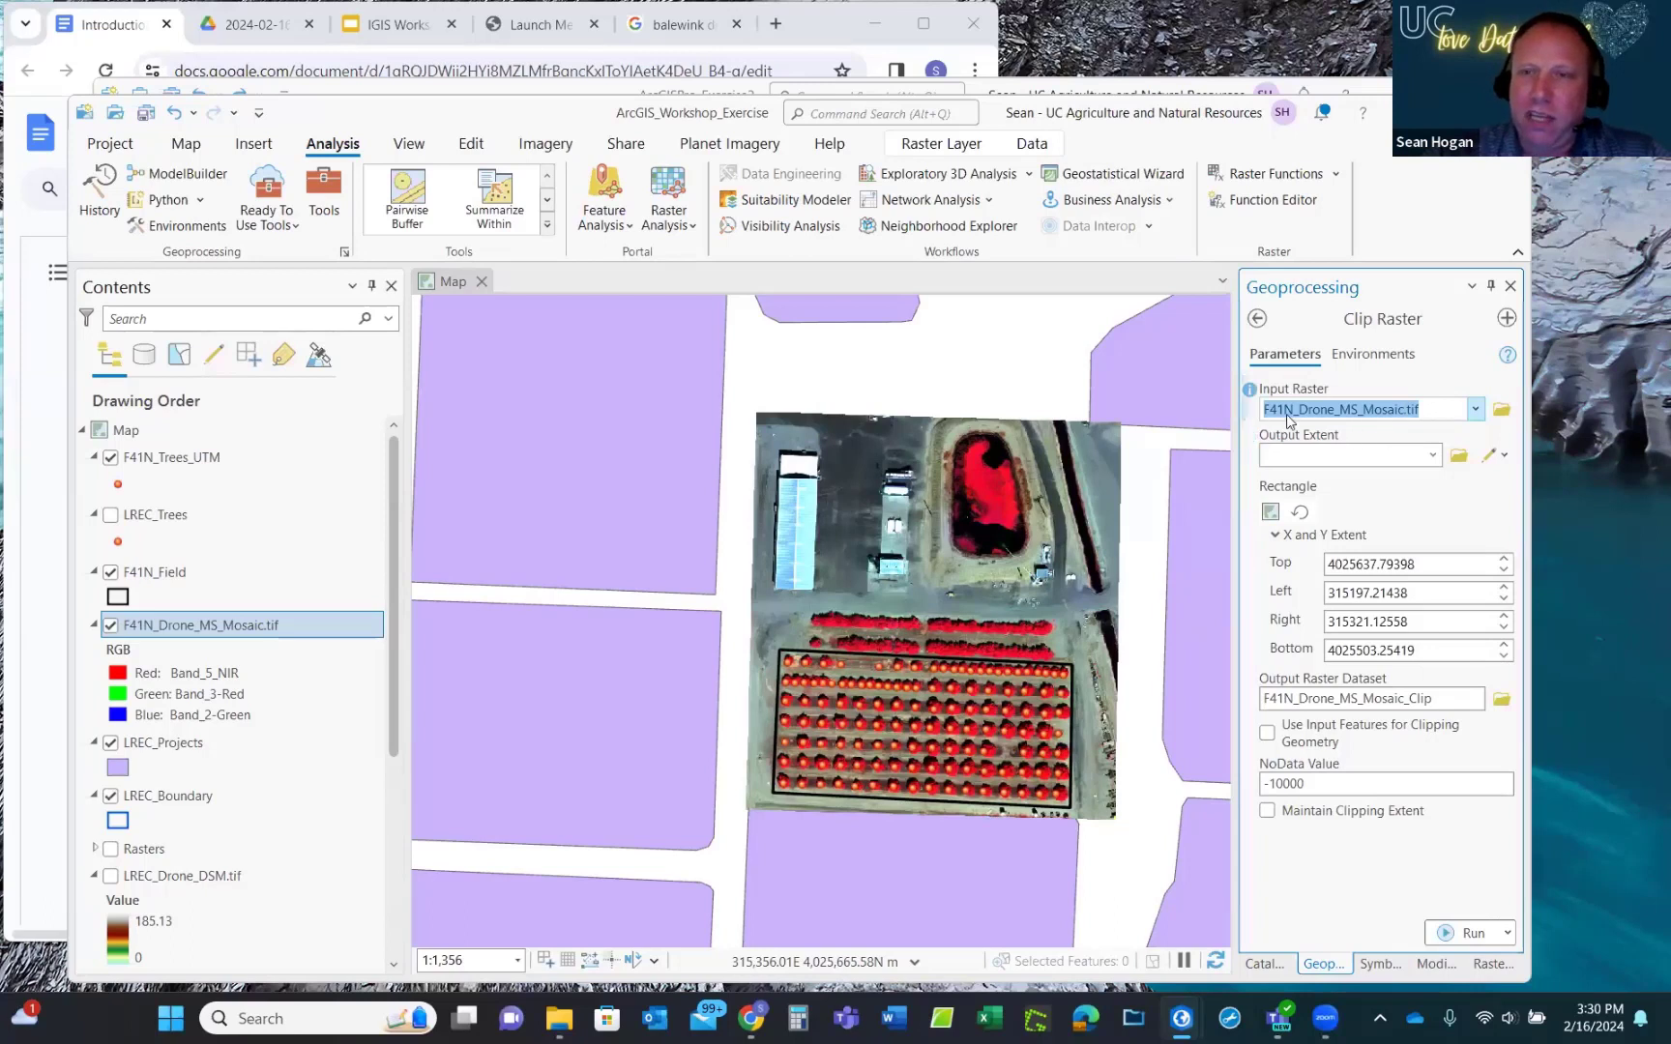
pyautogui.click(1433, 455)
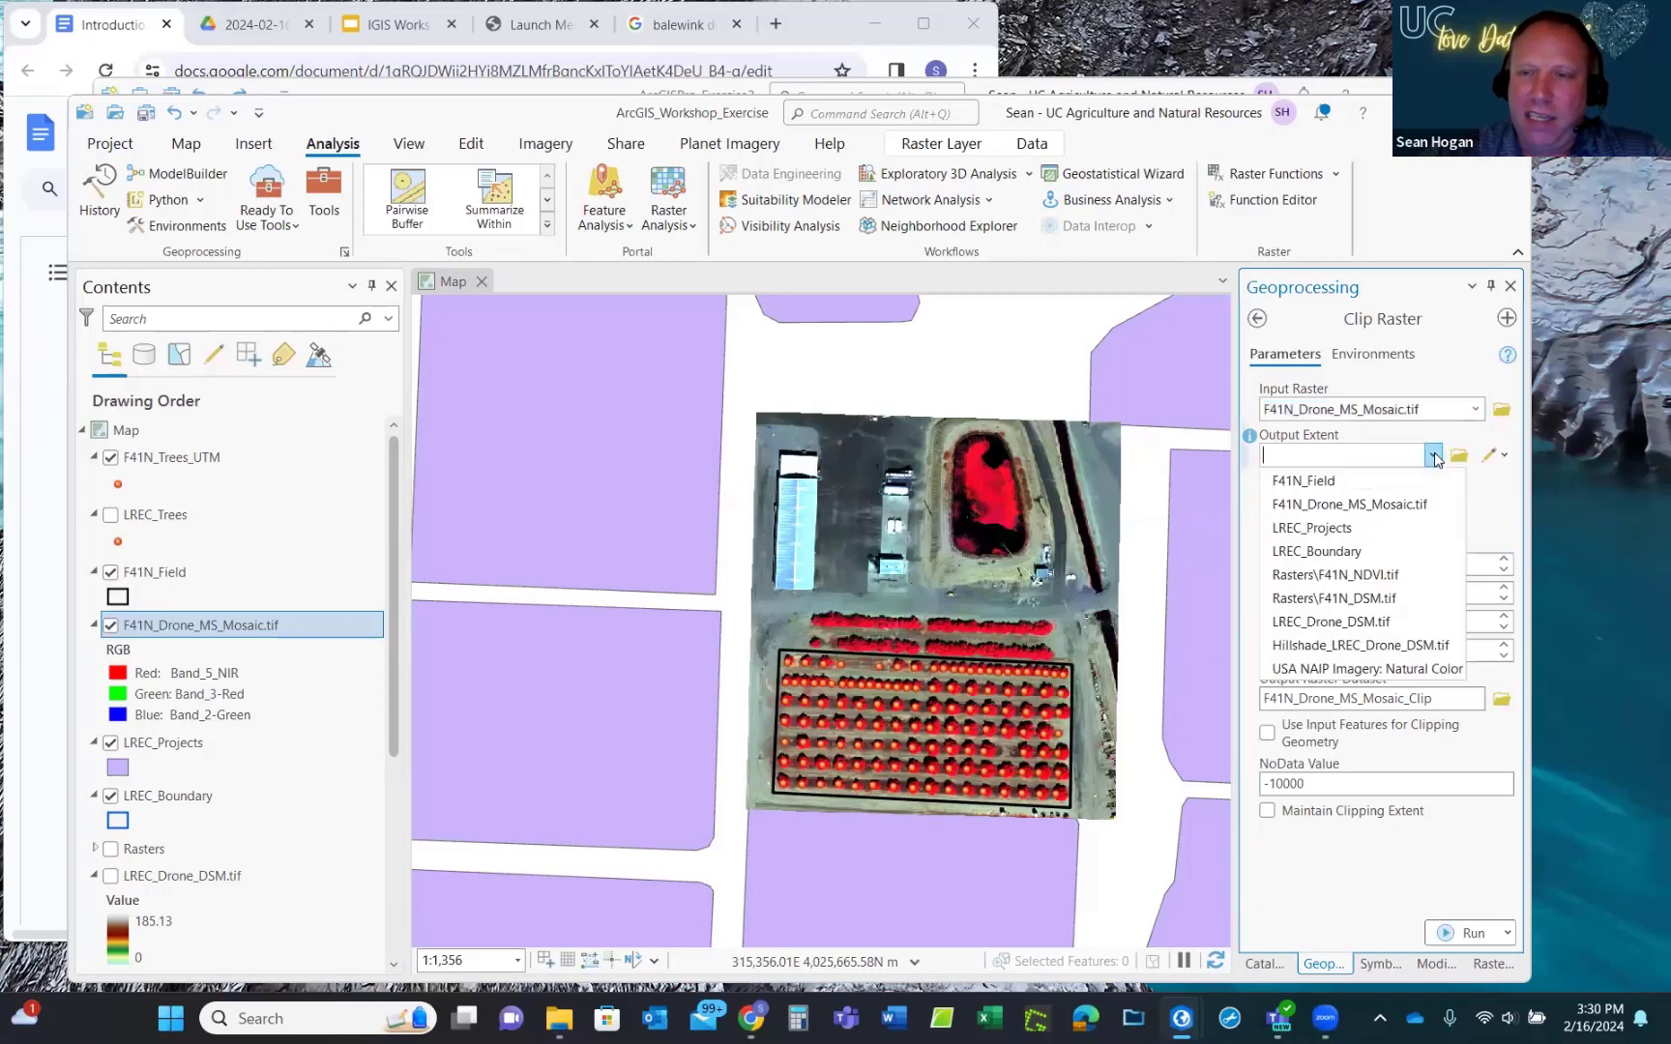
pyautogui.click(1305, 481)
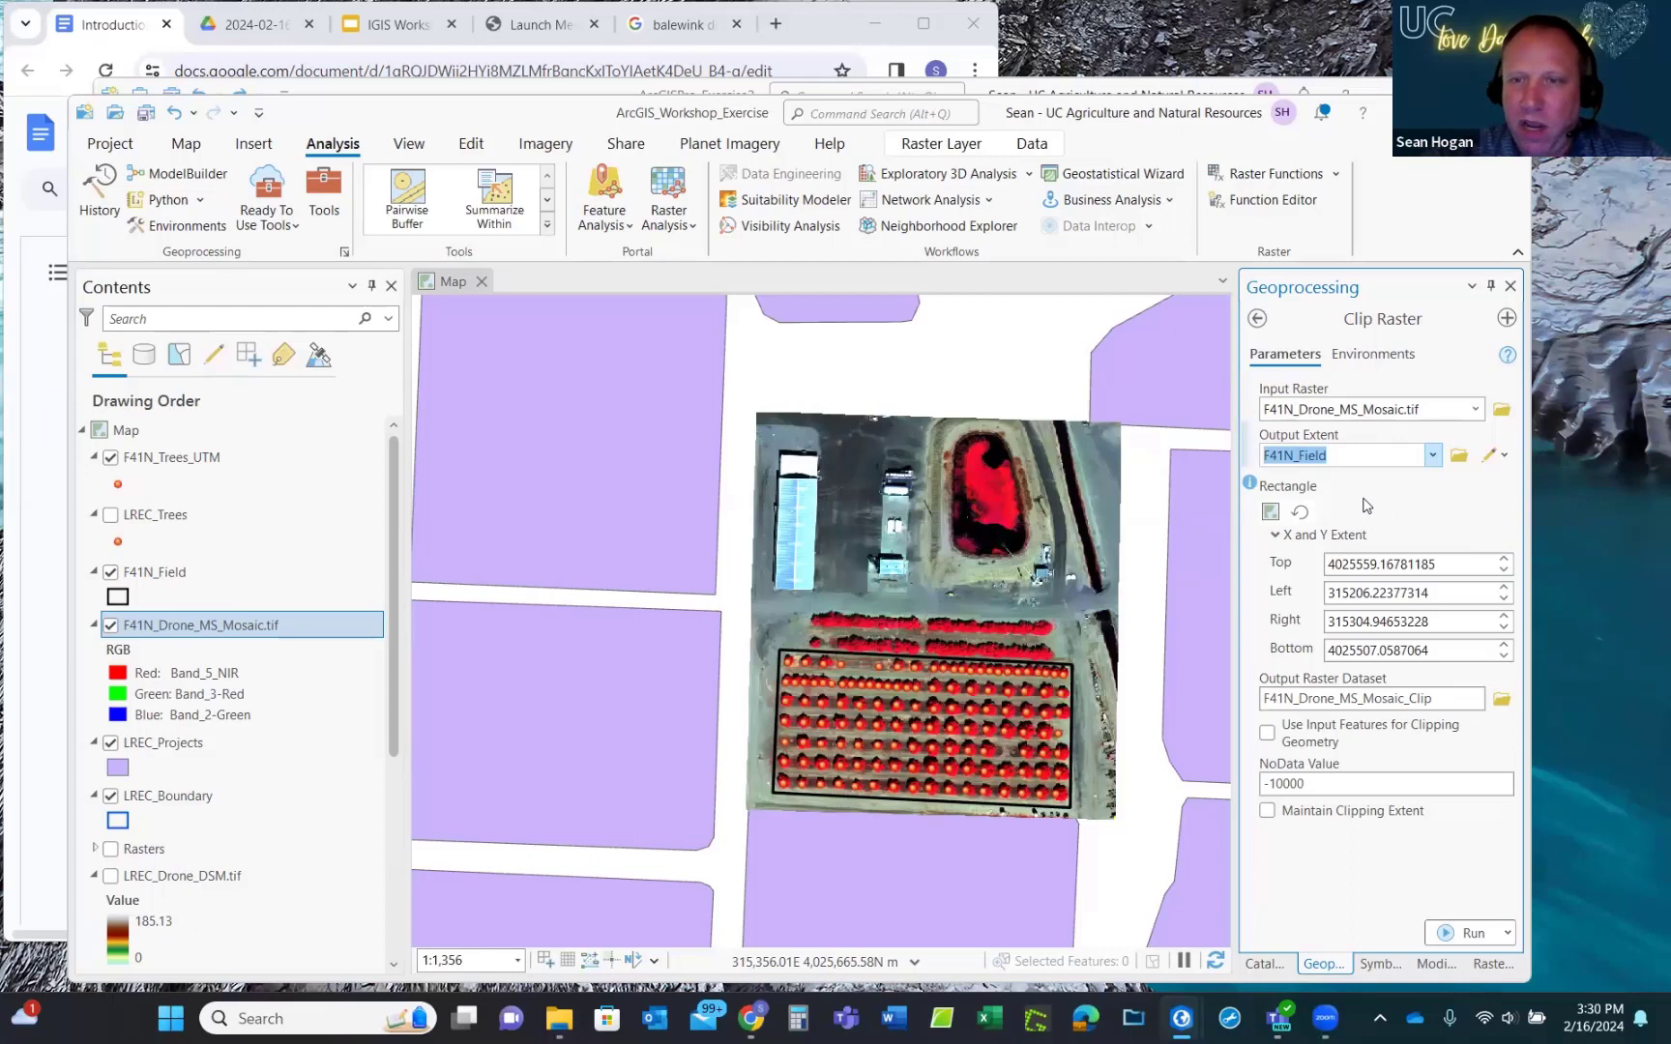
pyautogui.click(1268, 733)
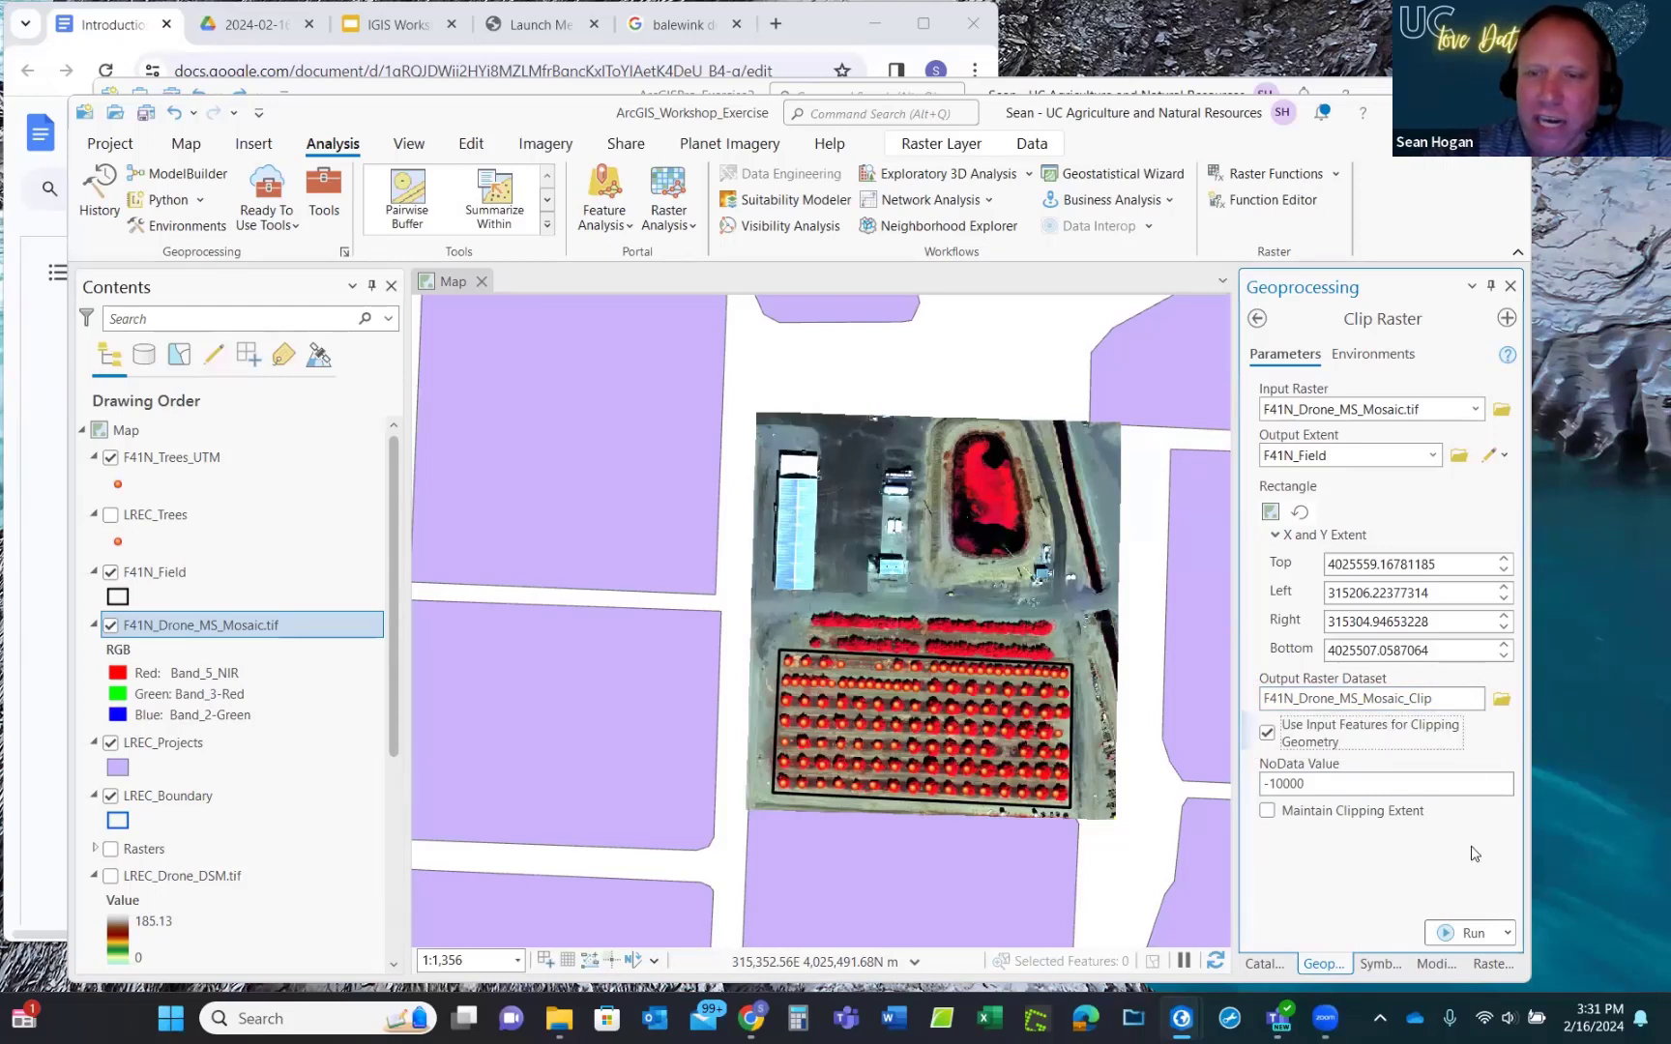
pyautogui.click(1455, 929)
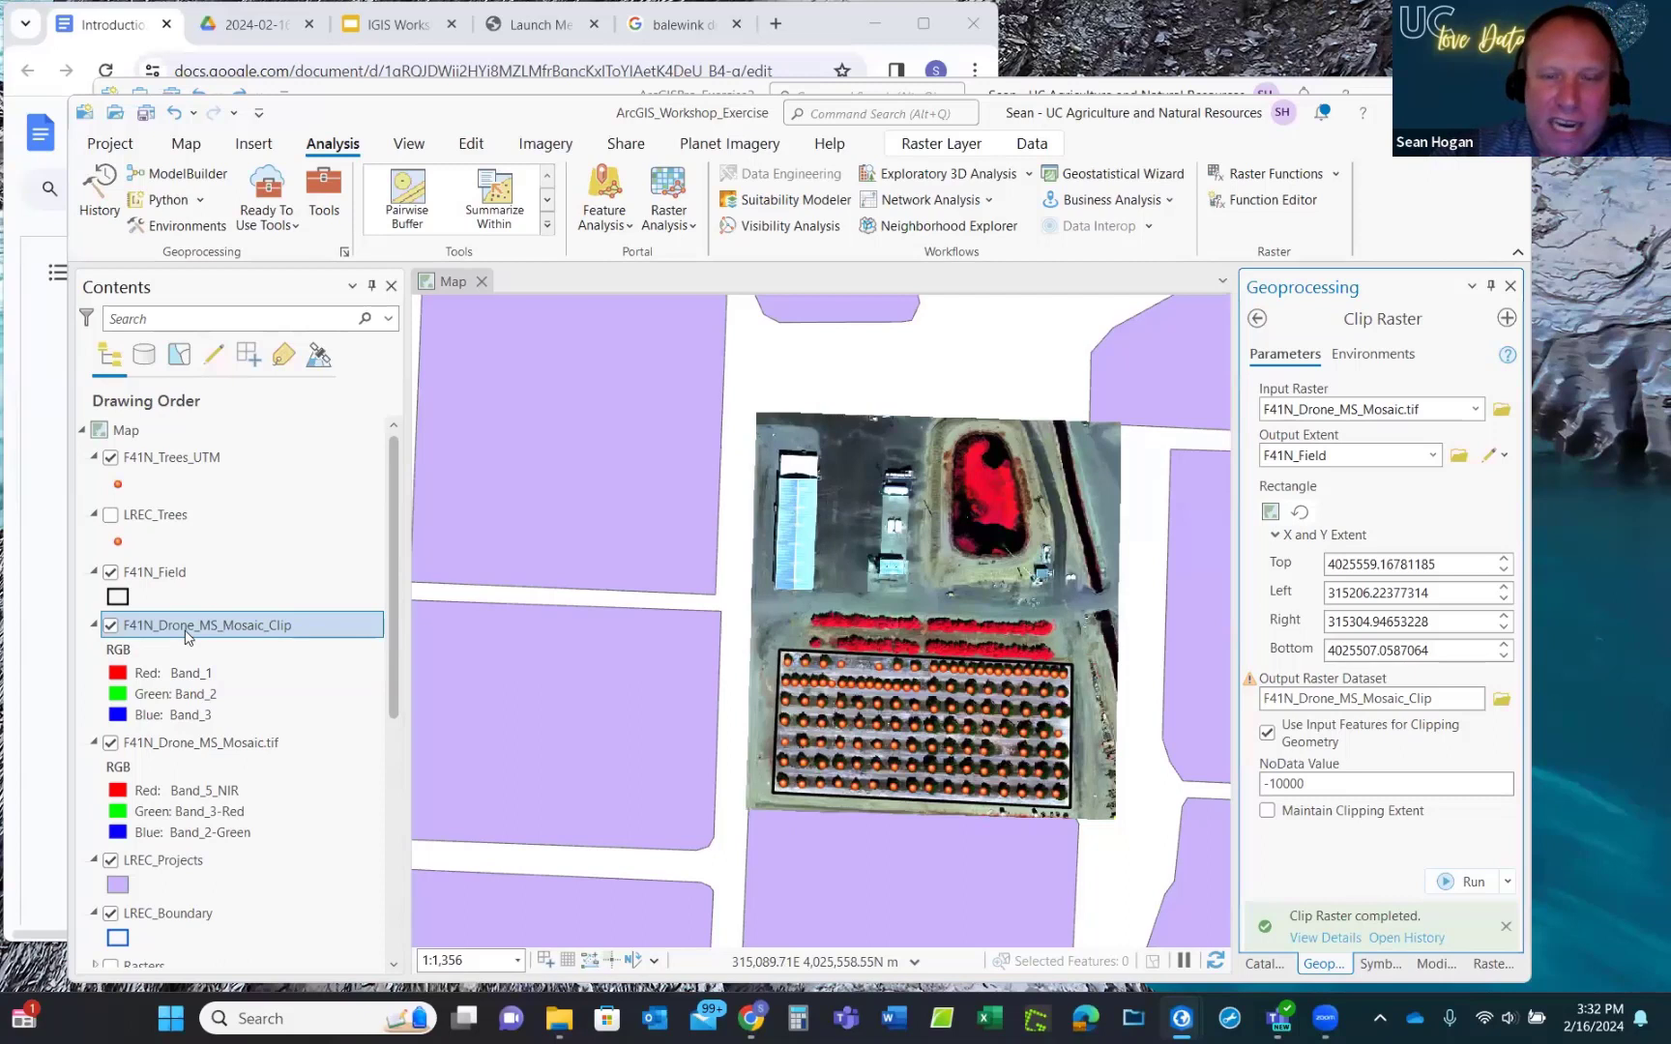
# Set the clipped mosaic's red, green and blue channels to Band_5, Band_3 and Band_2, and hide the original F41N_Drone_MS_Mosaic.tif layer.
pyautogui.click(170, 677)
pyautogui.click(172, 677)
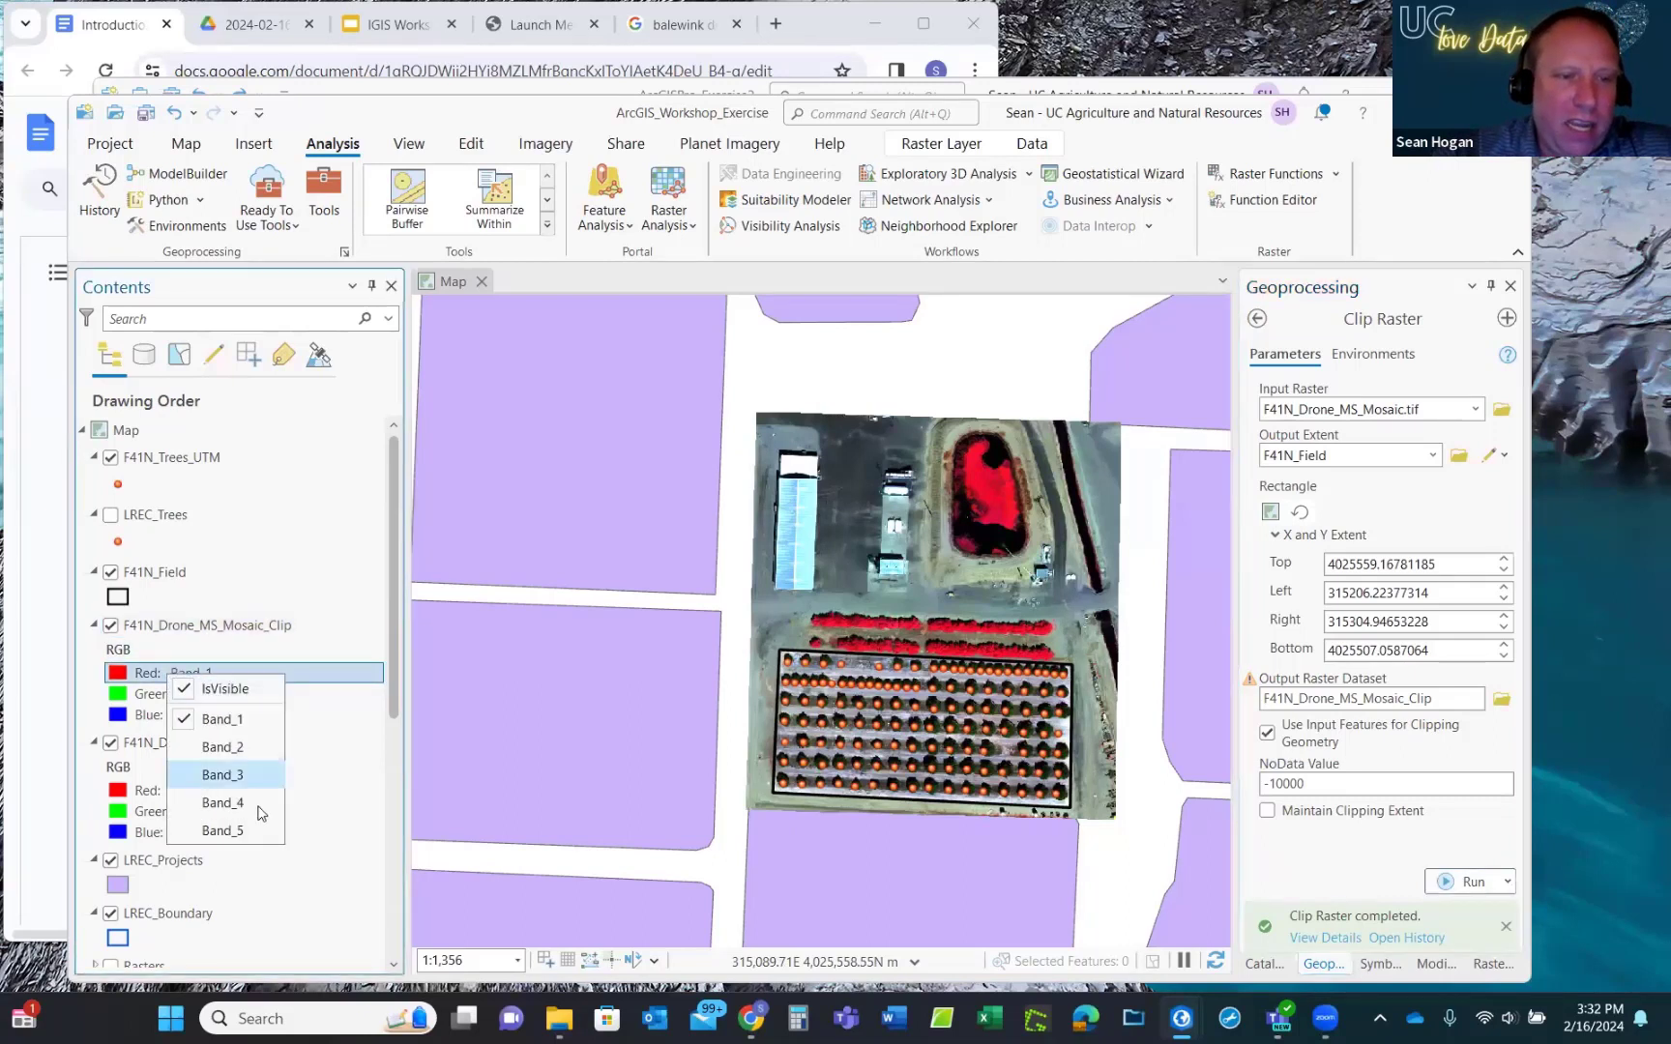
pyautogui.click(229, 832)
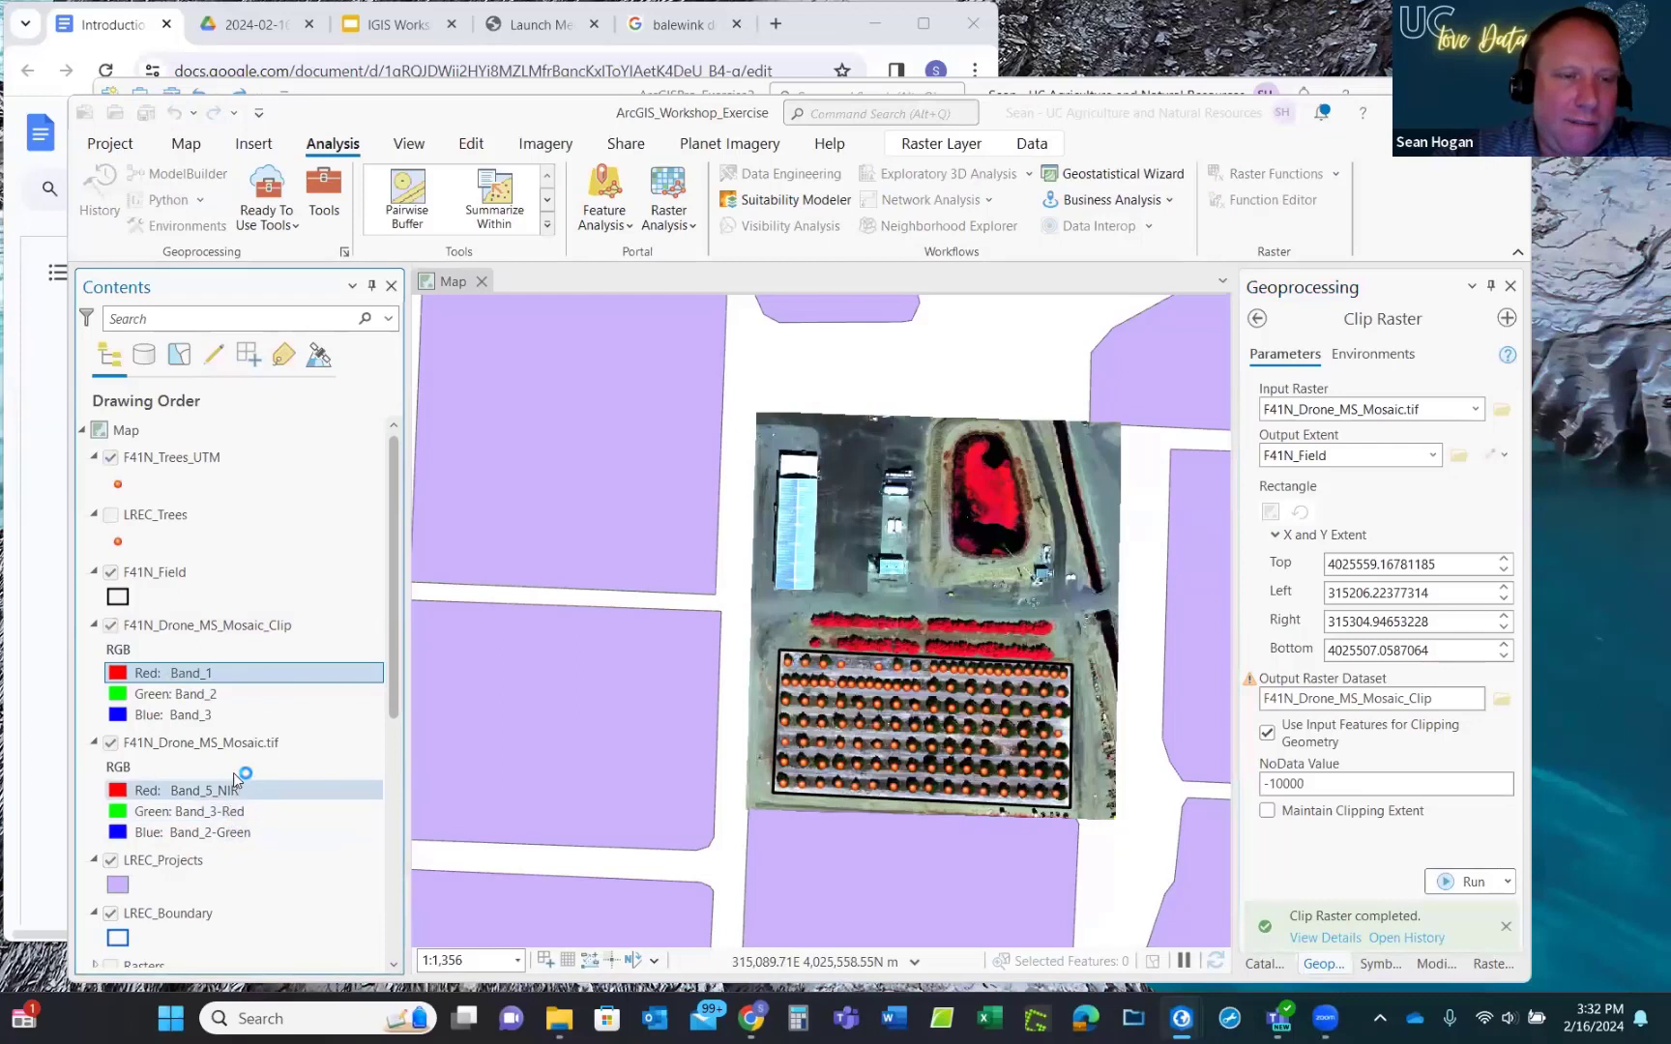
pyautogui.click(186, 701)
pyautogui.click(187, 699)
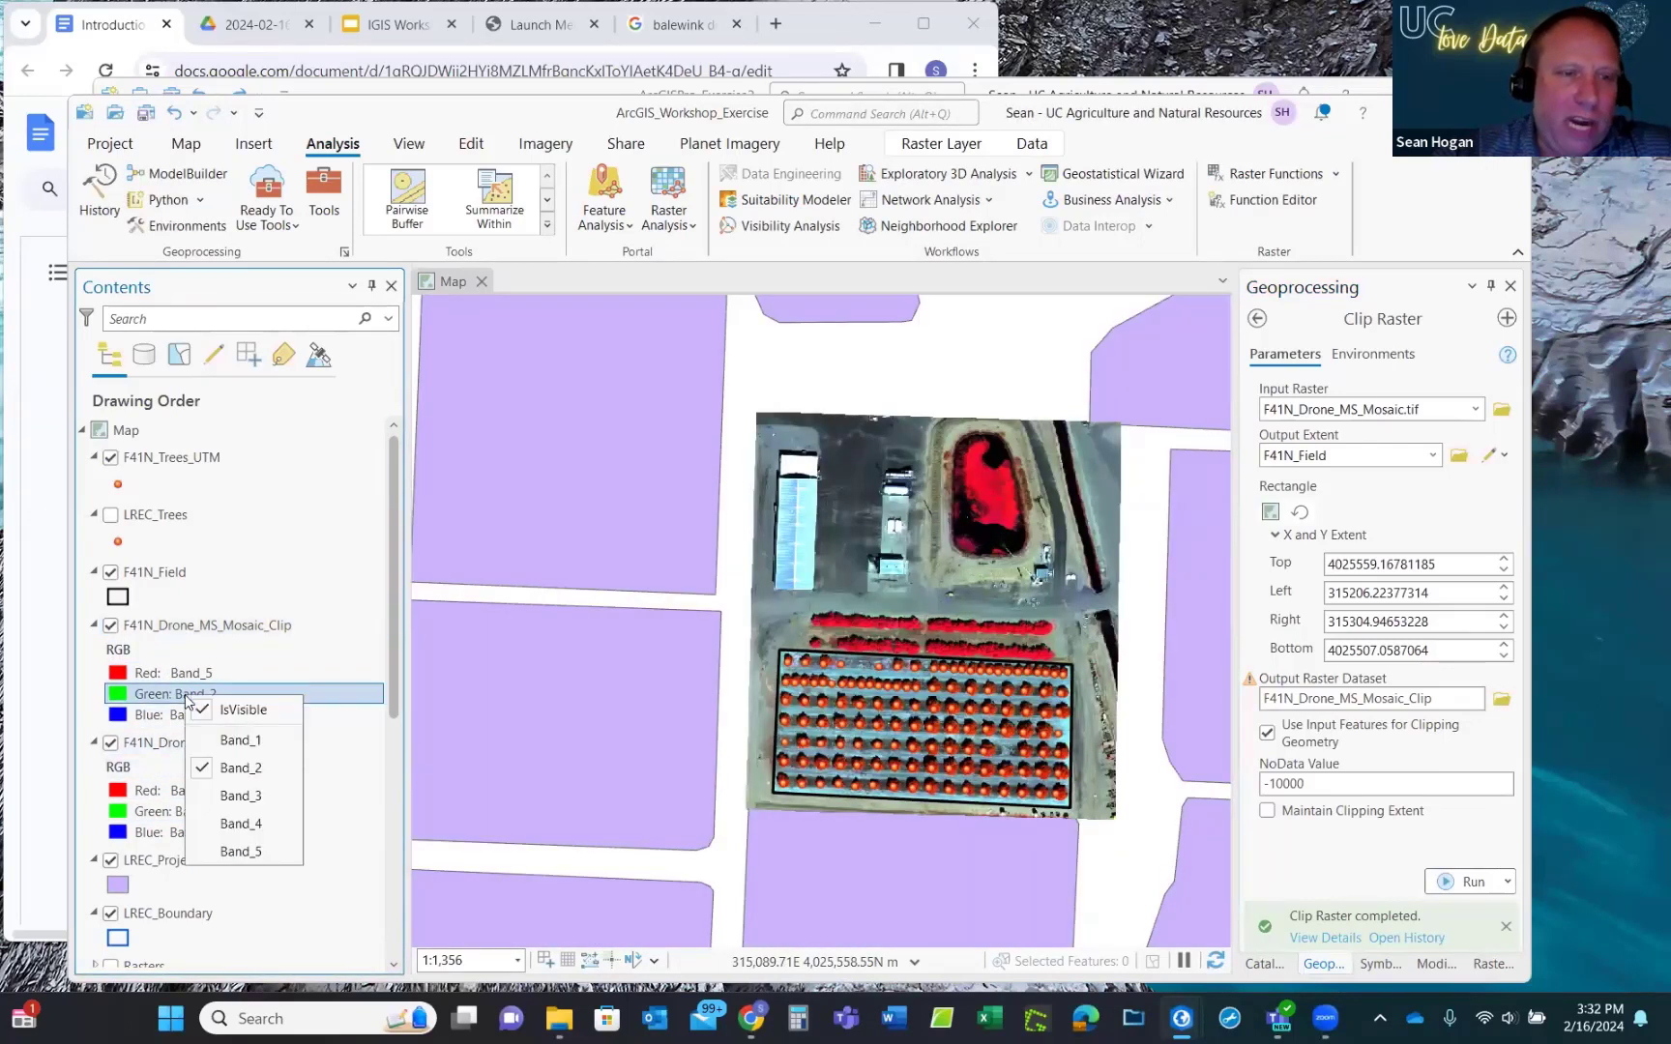
pyautogui.click(249, 797)
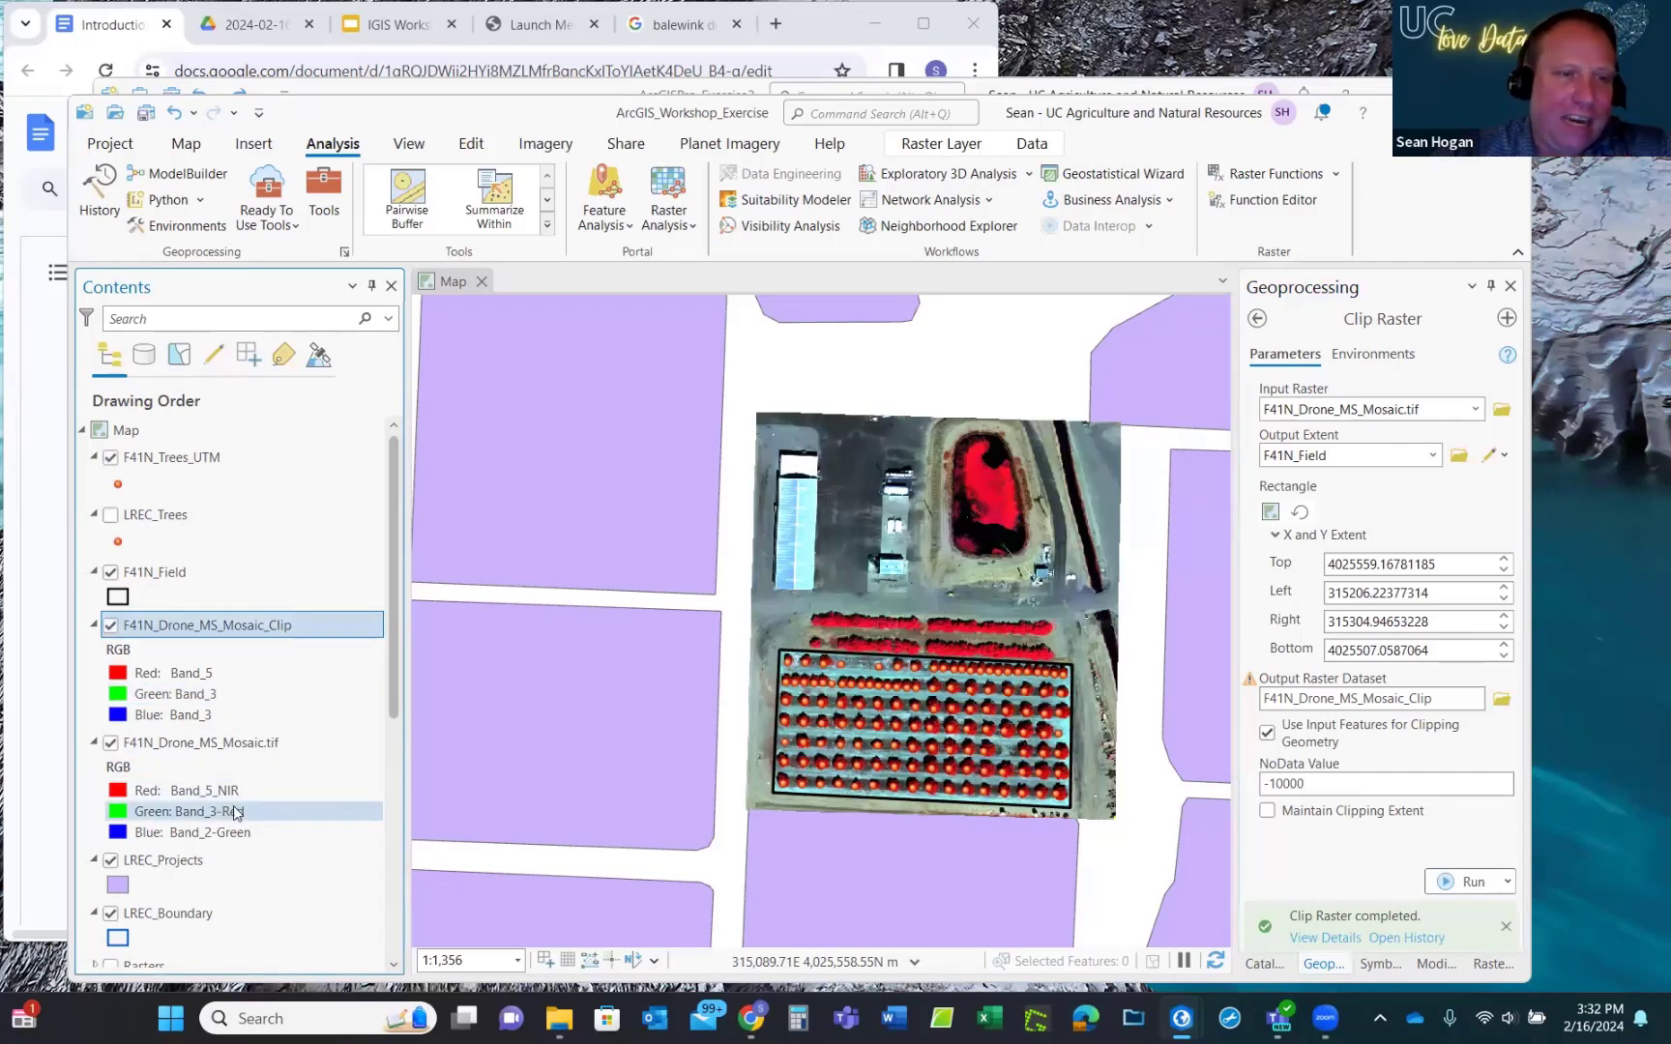
pyautogui.click(181, 717)
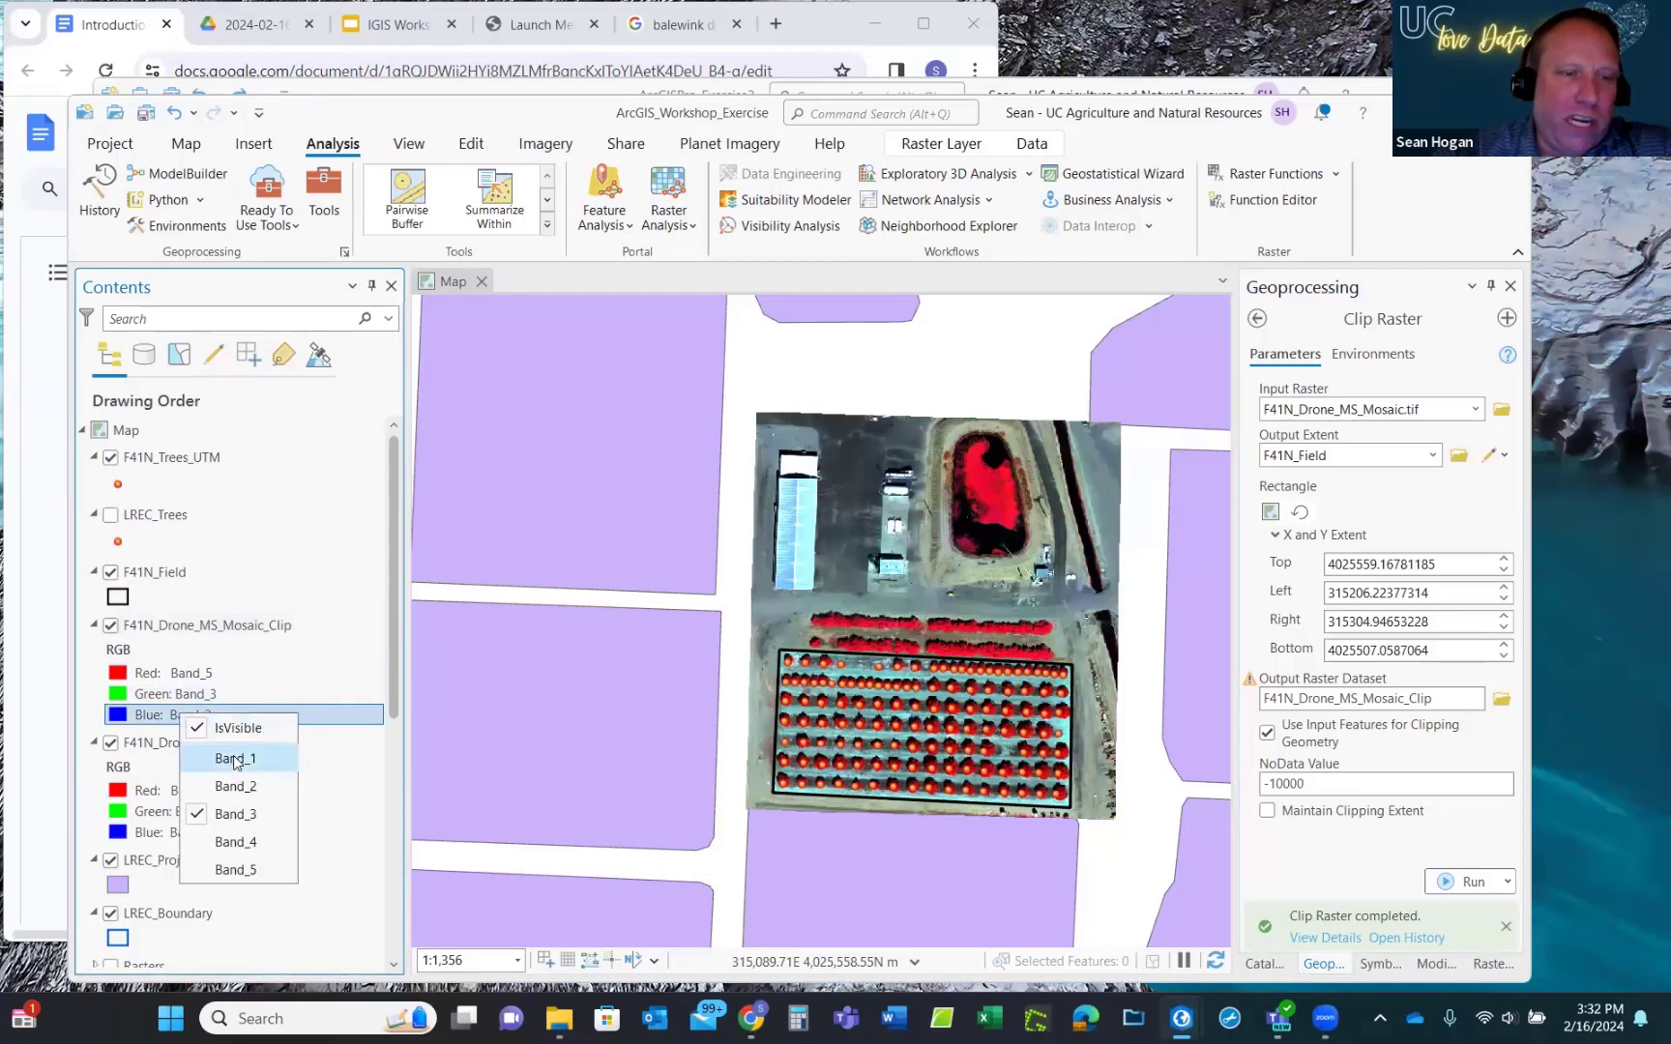
pyautogui.click(234, 788)
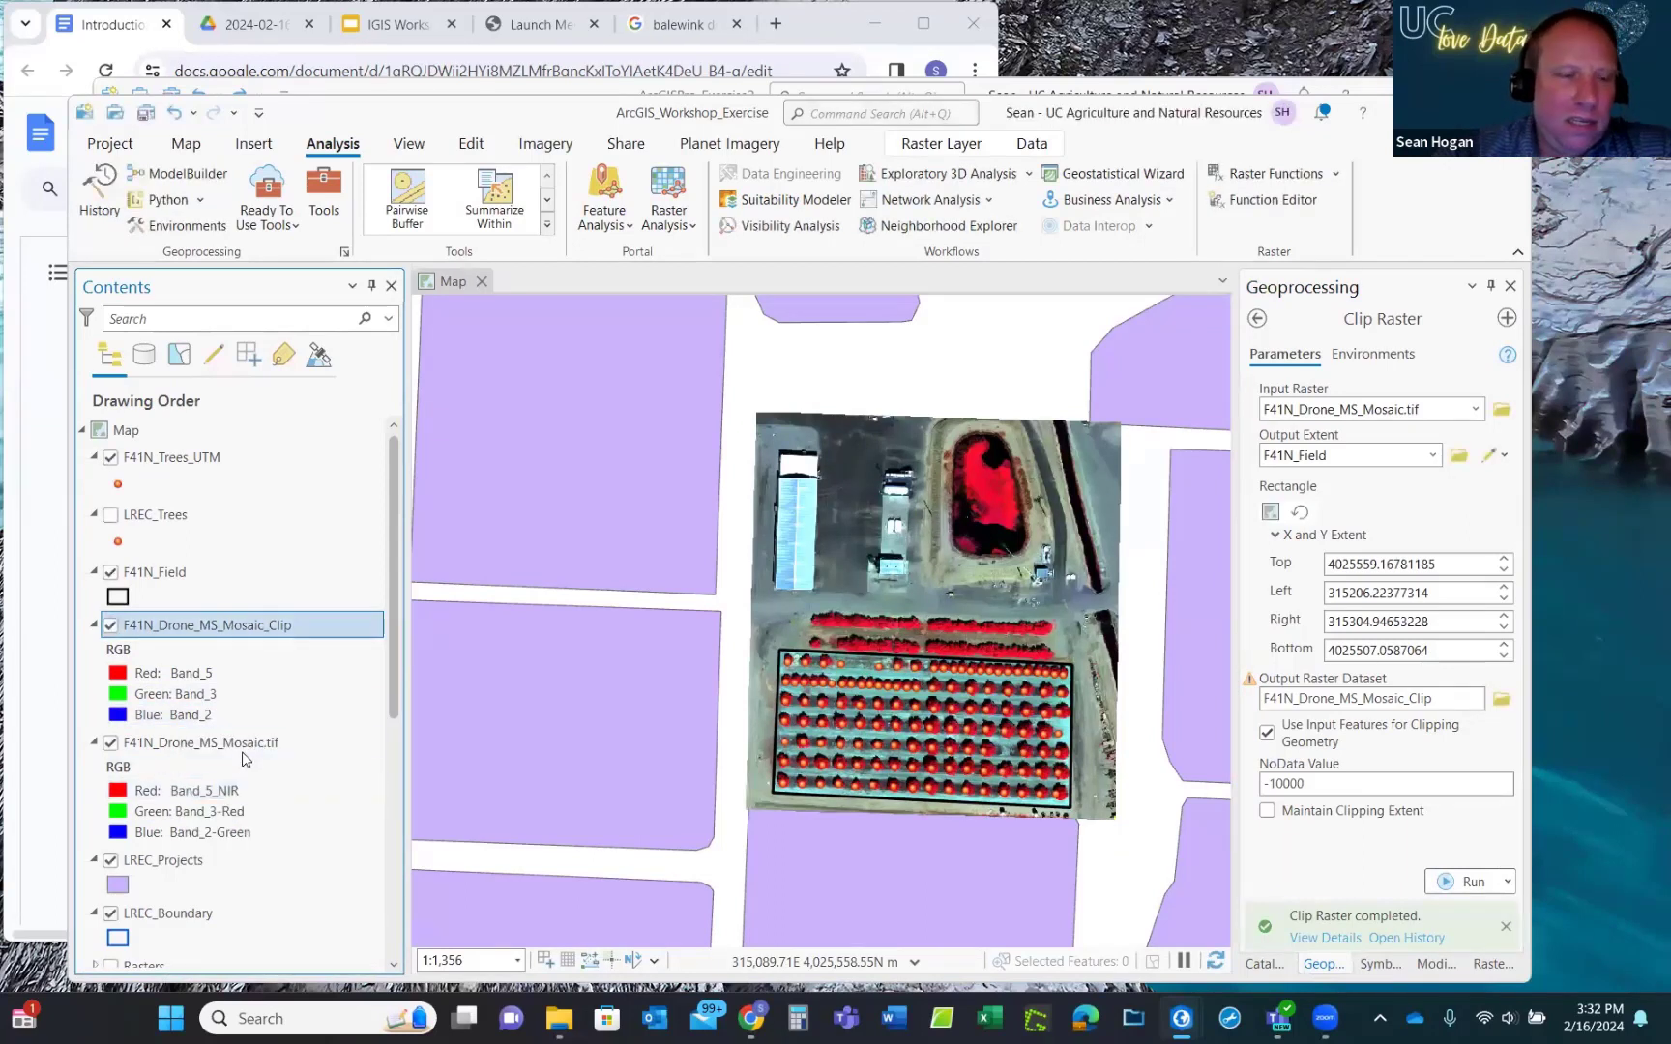
pyautogui.click(111, 743)
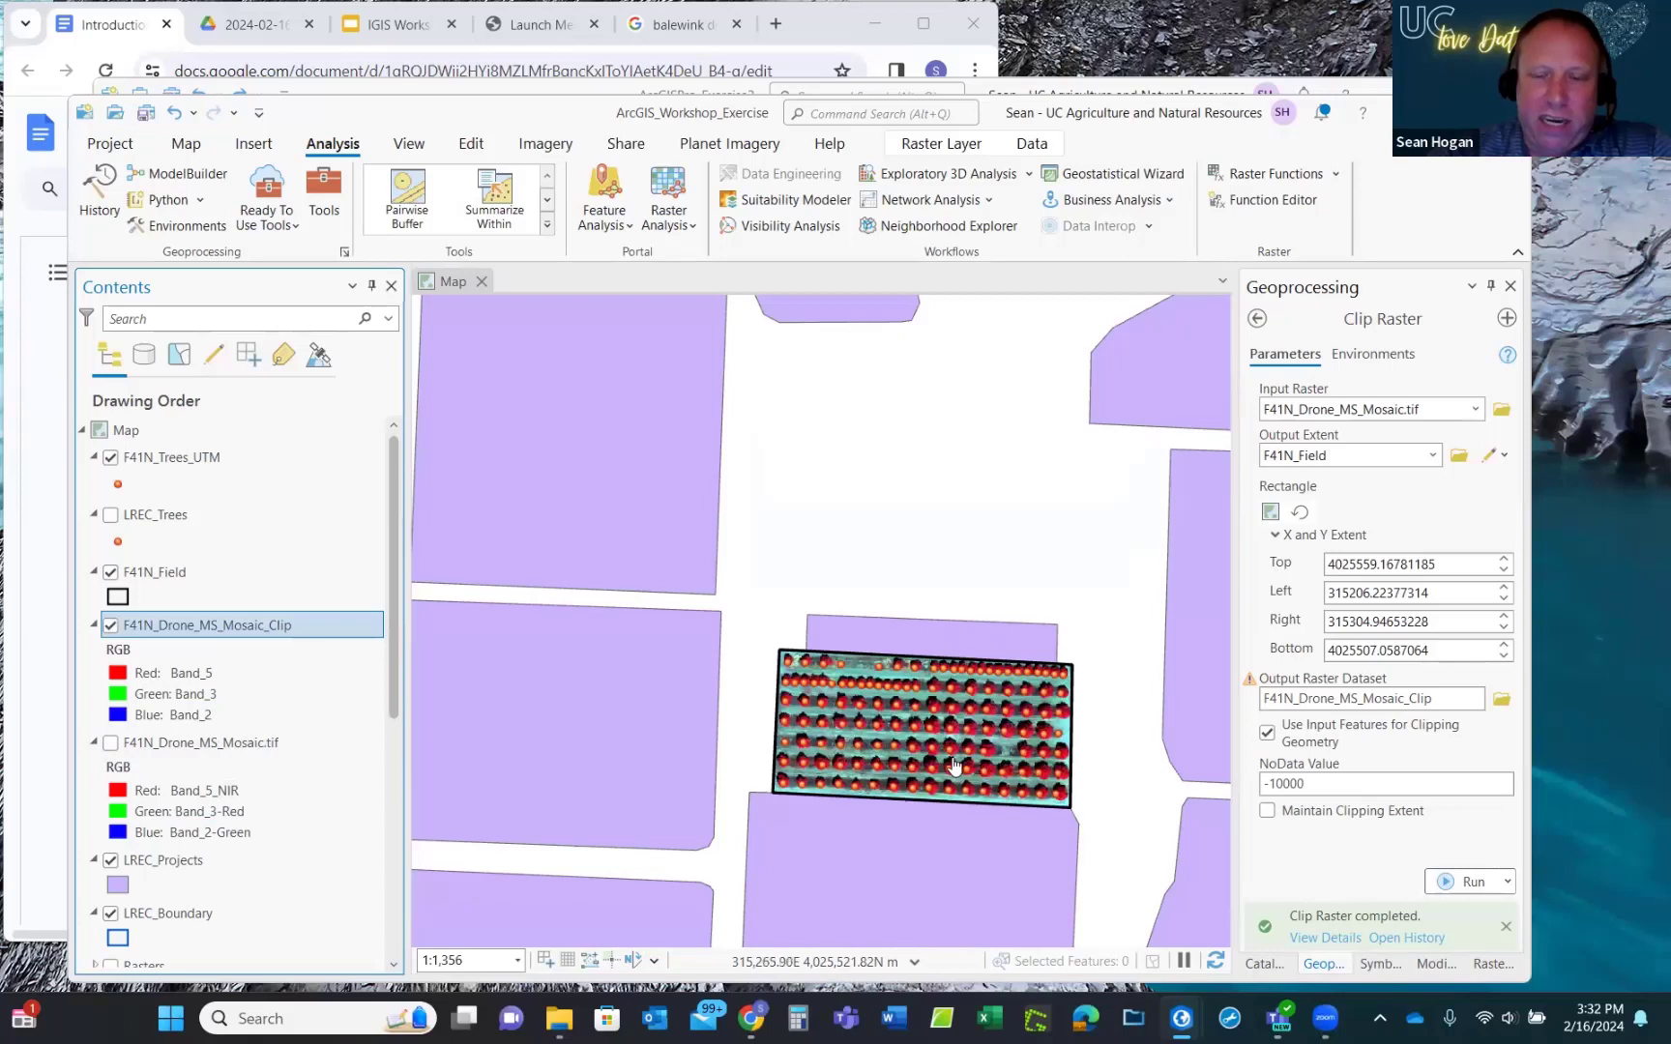
# Apply a Standard Deviation stretch to the F41N_Drone_MS_Mosaic_Clip layer and hide the LREC_Projects layer.
pyautogui.scroll(3, 961, 759)
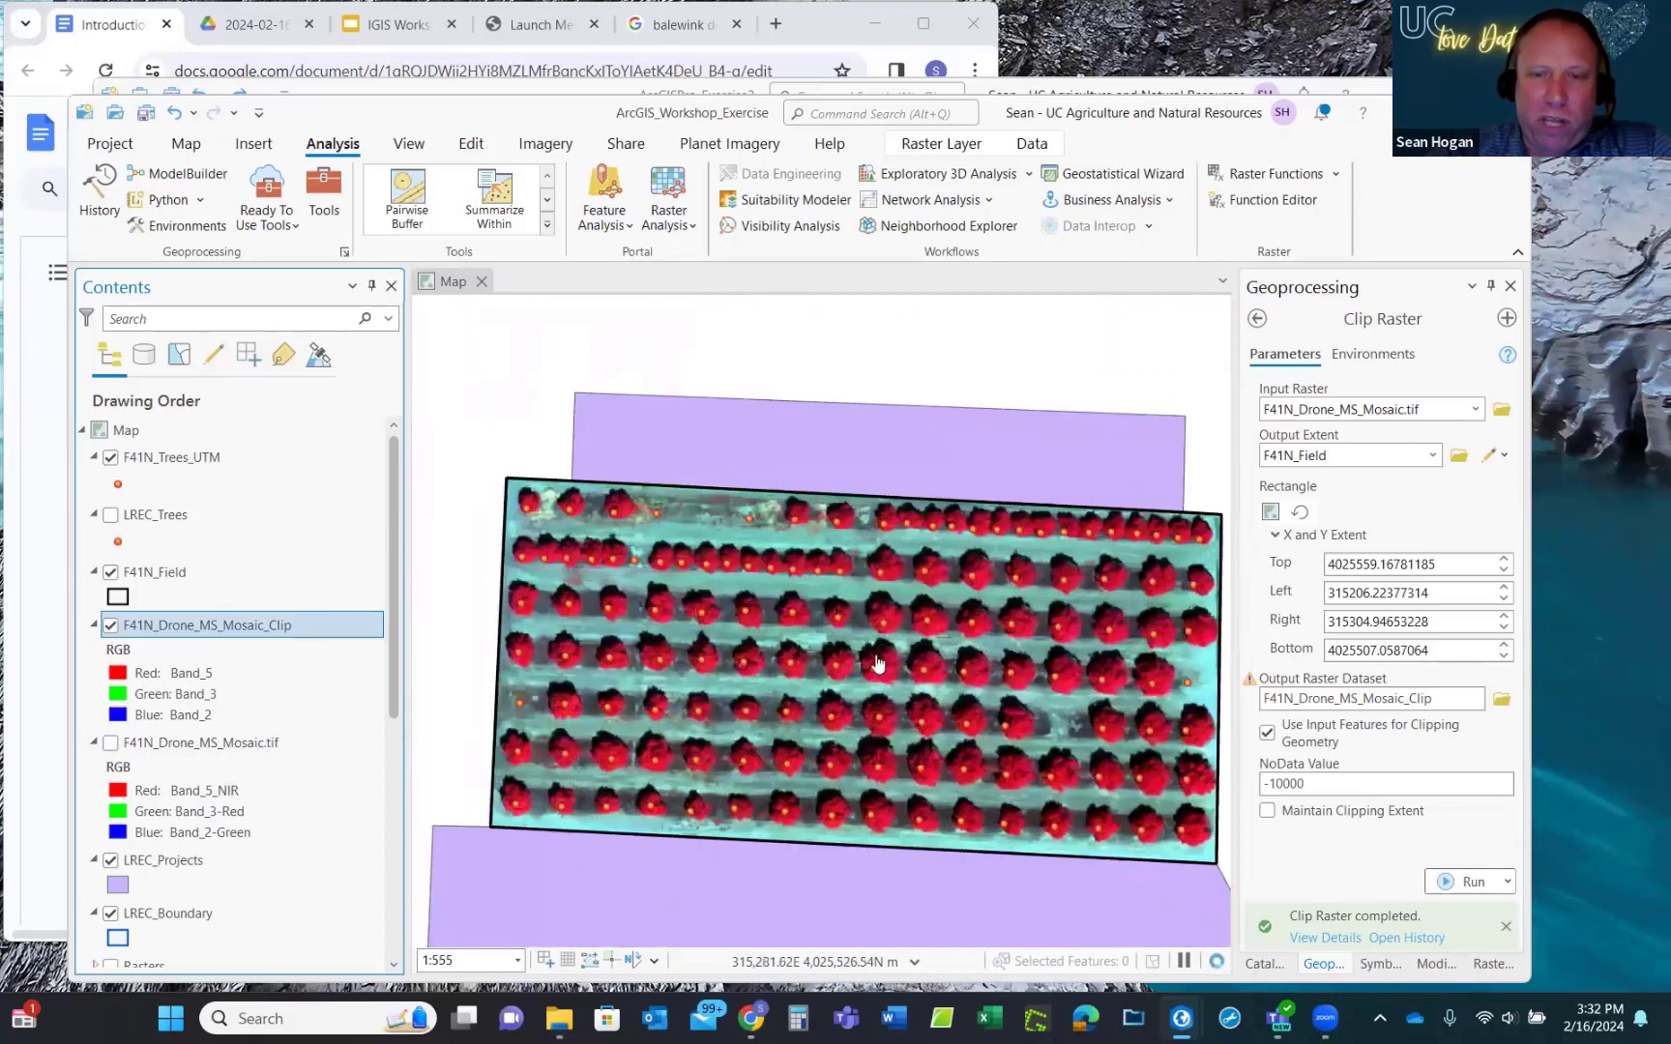
pyautogui.scroll(-2, 851, 656)
pyautogui.scroll(2, 933, 665)
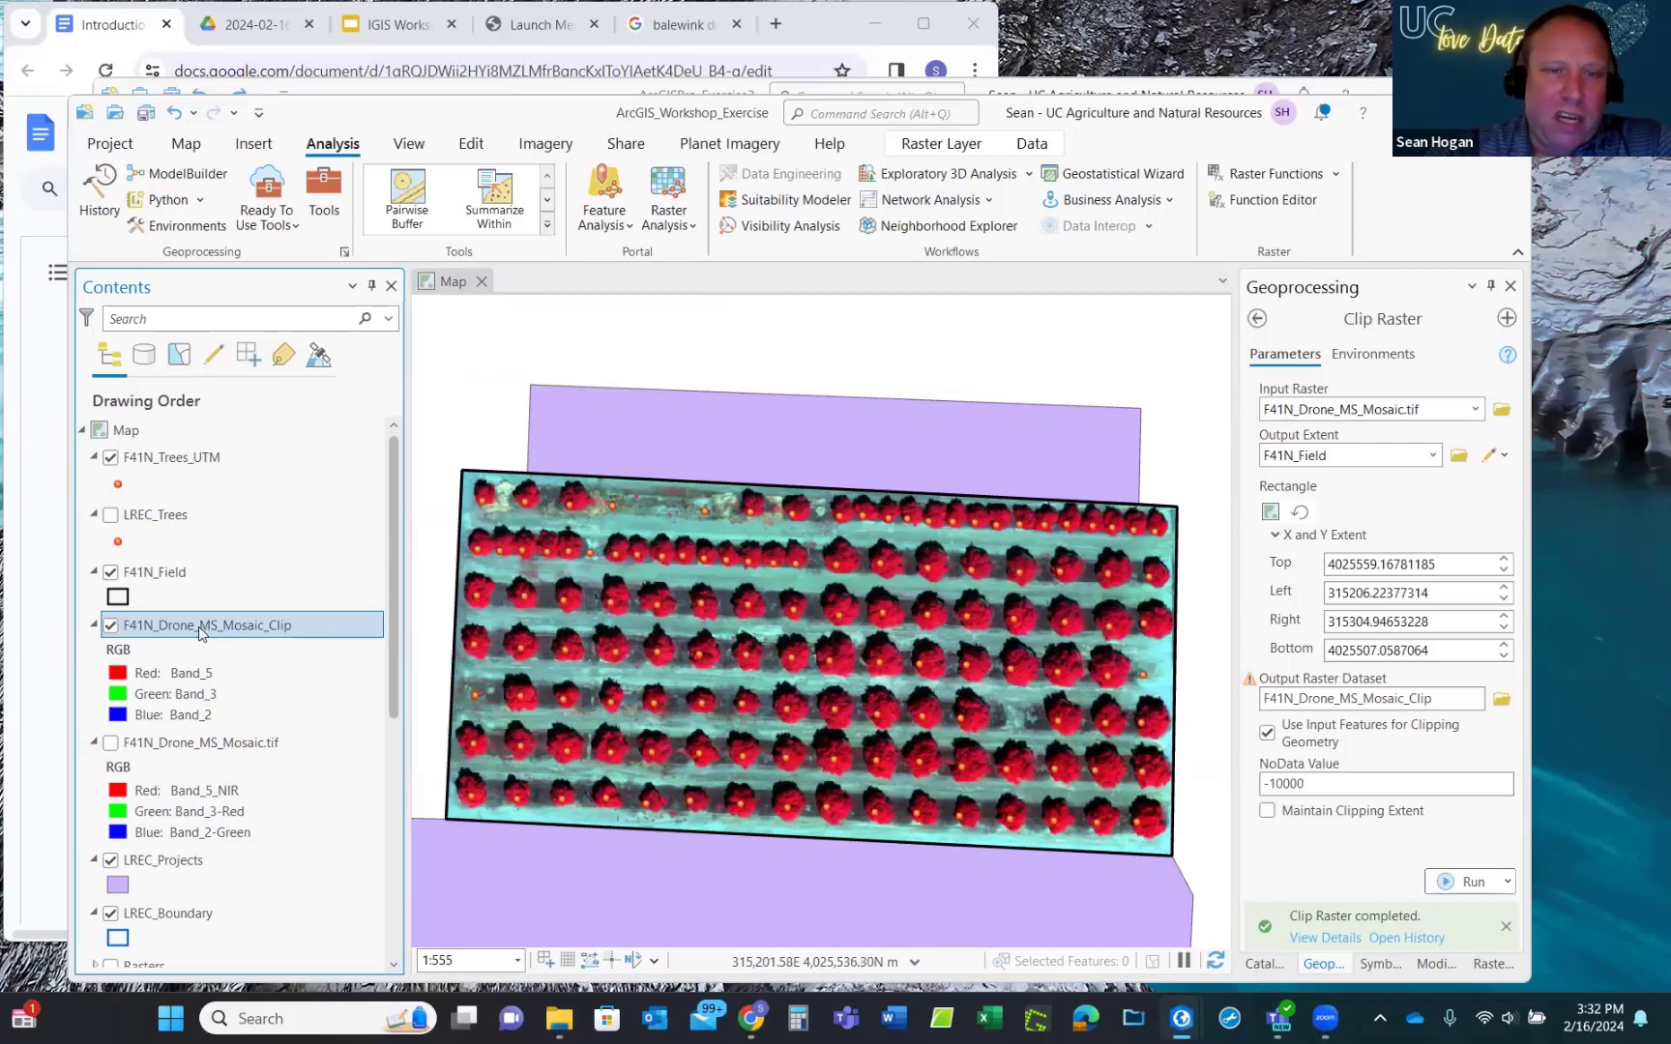
pyautogui.click(232, 694)
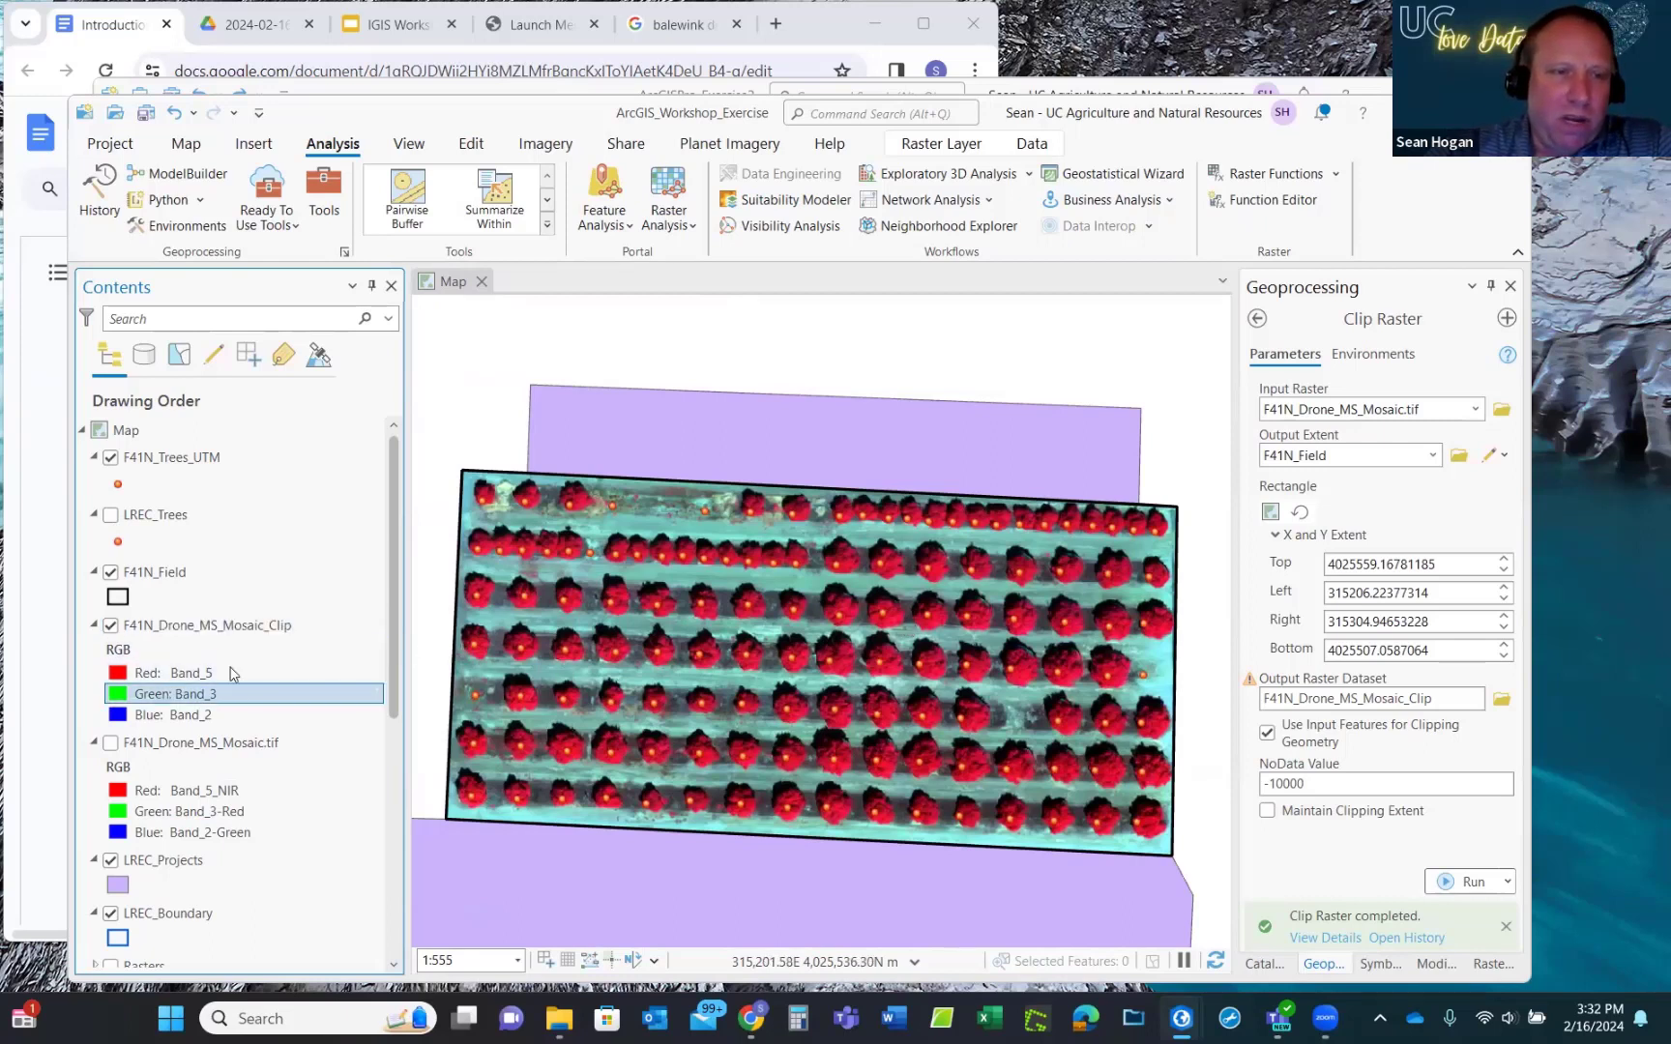
pyautogui.click(228, 625)
pyautogui.click(938, 144)
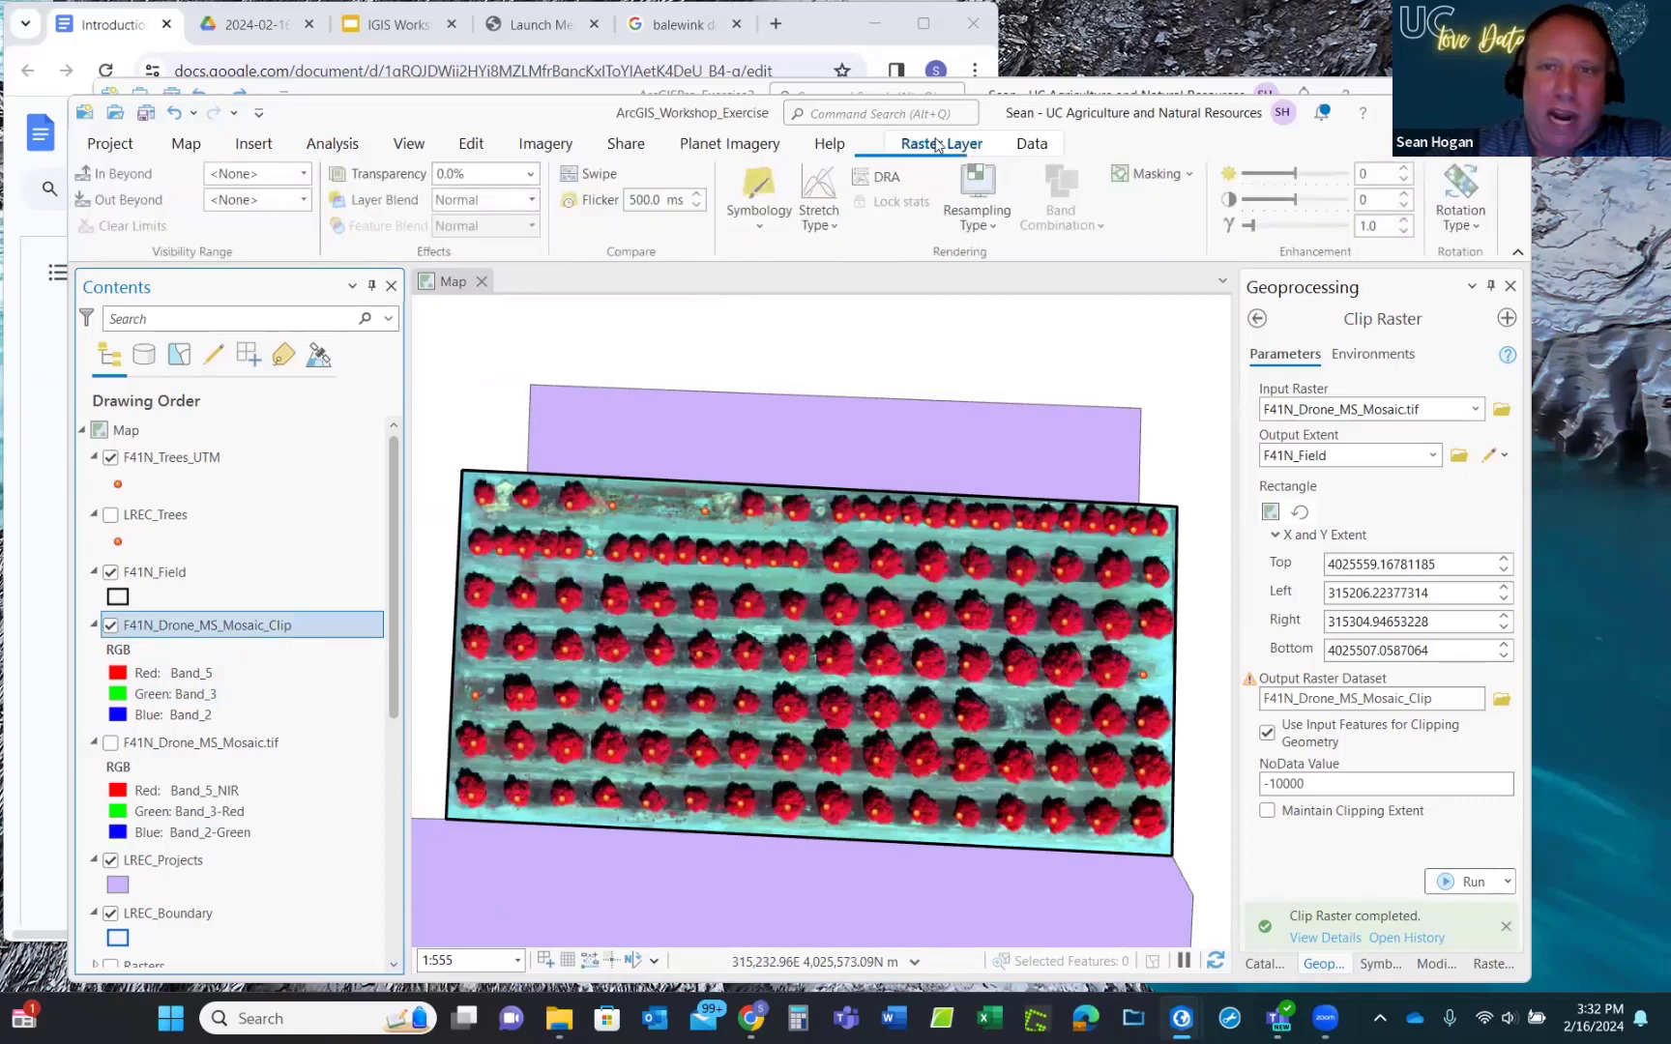
pyautogui.click(837, 227)
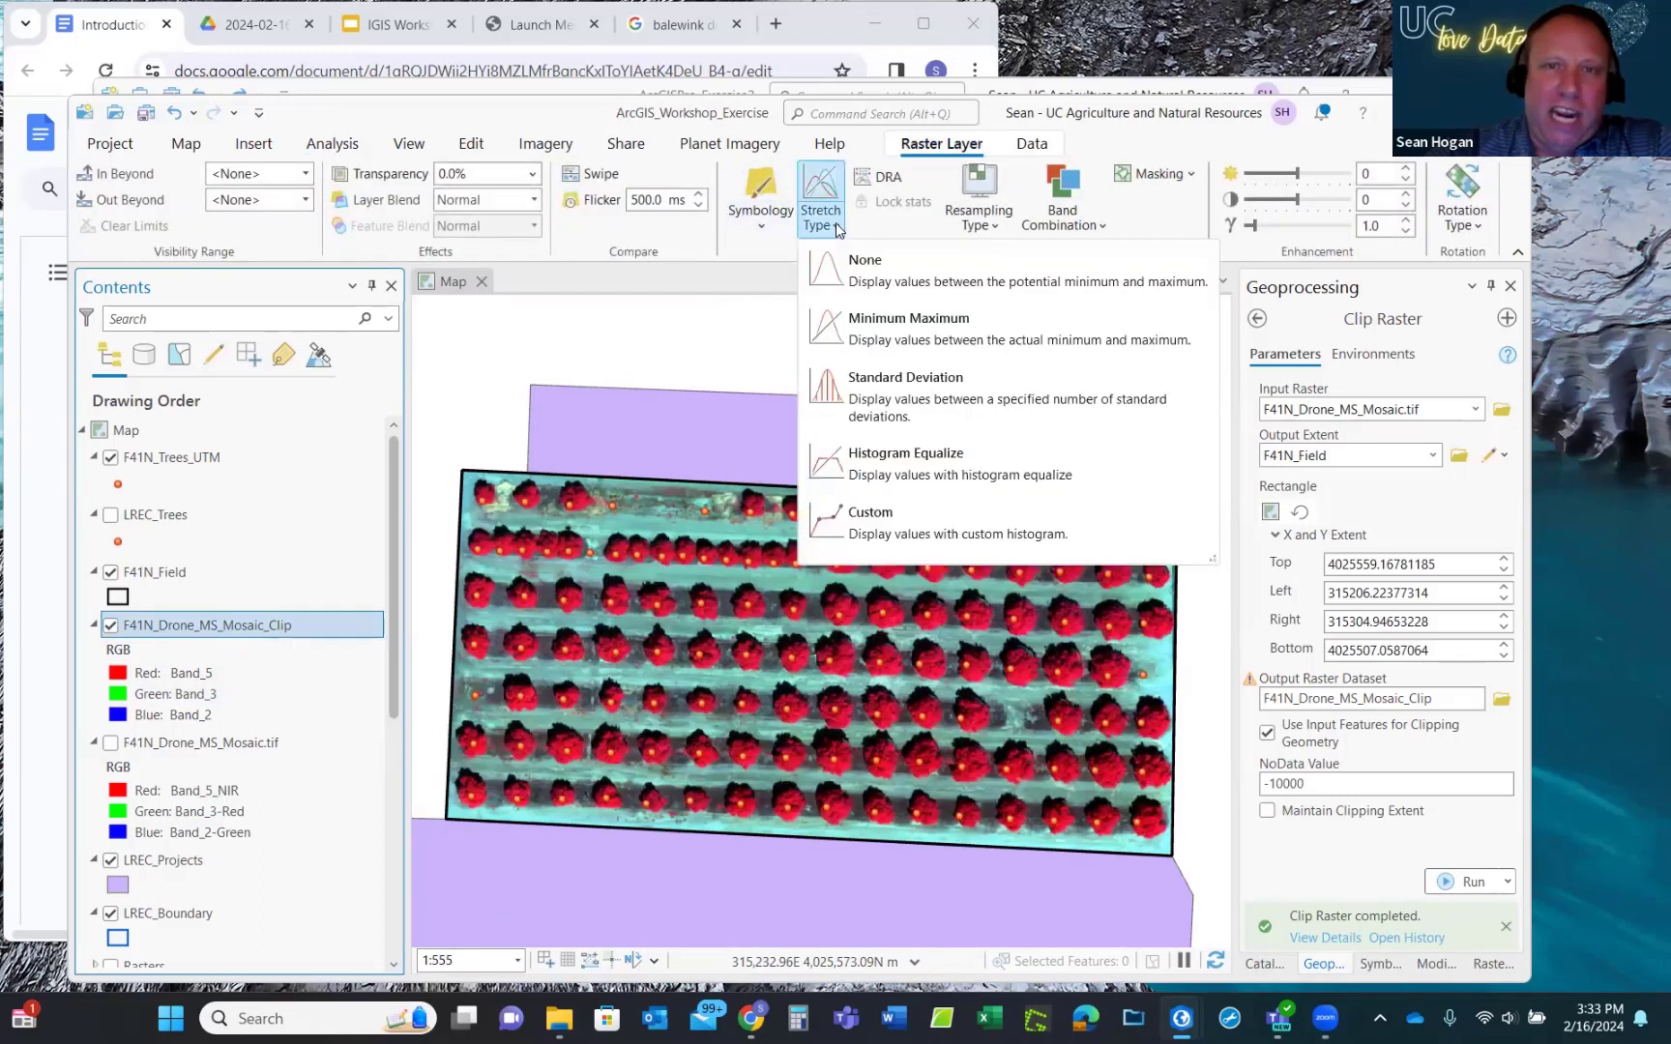
pyautogui.click(869, 377)
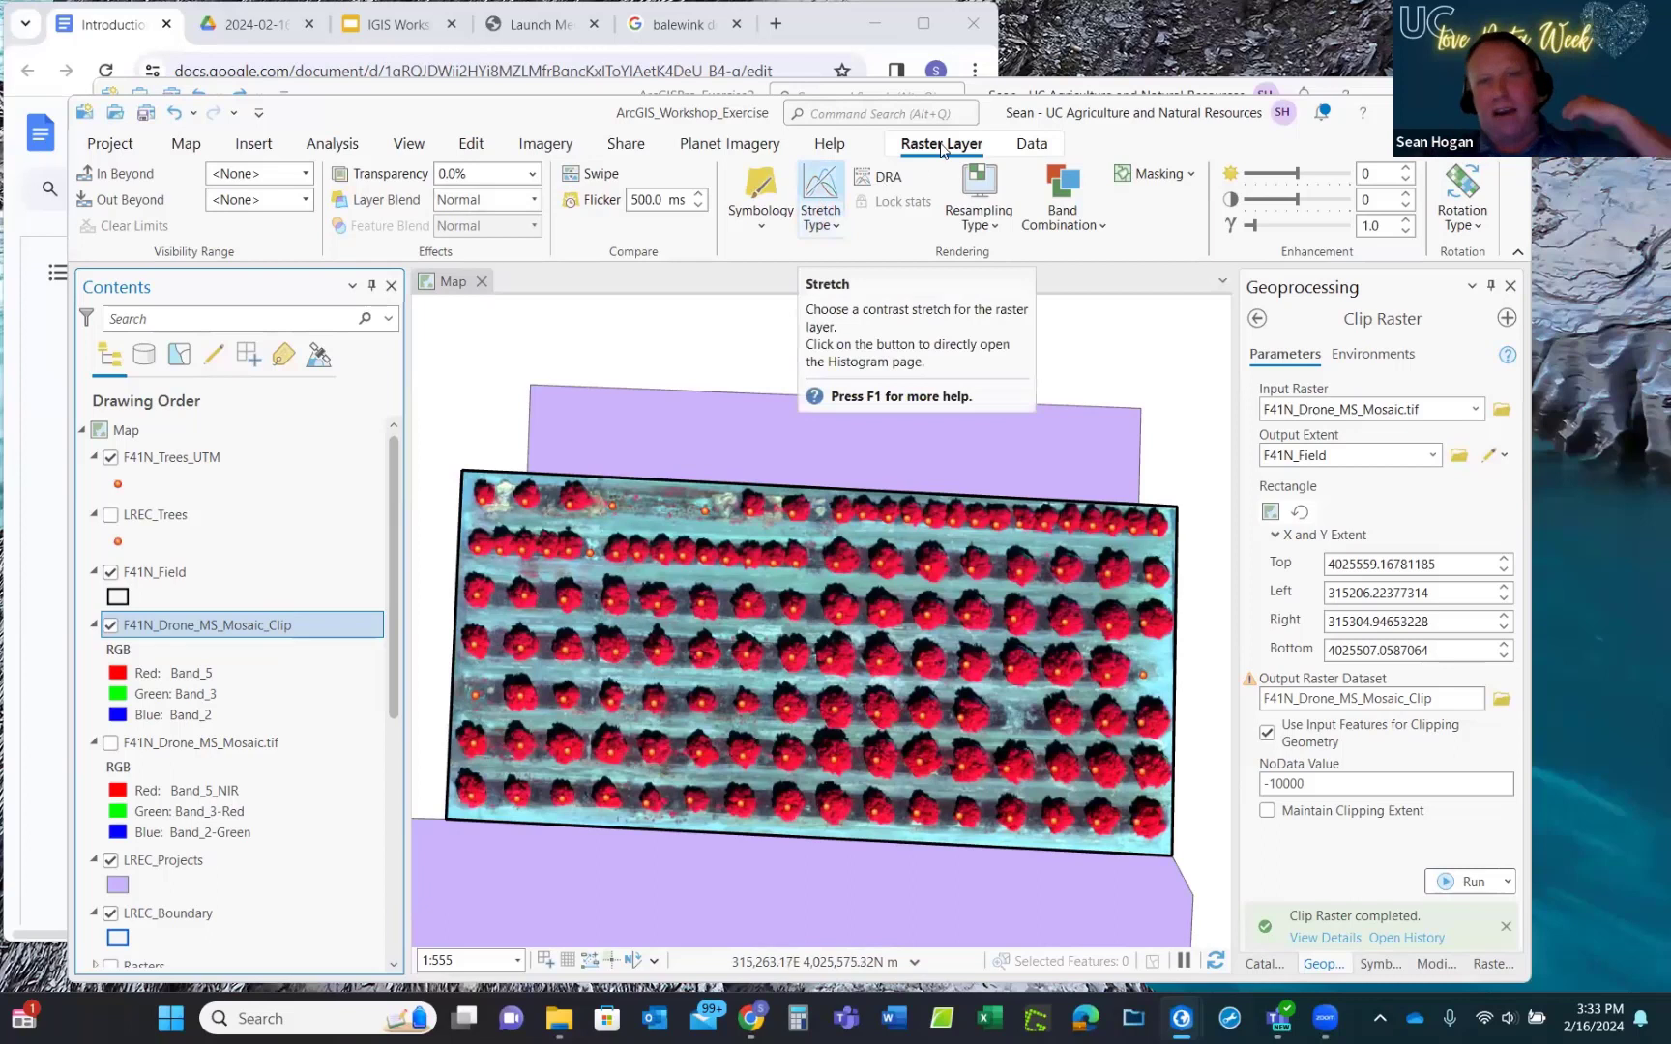
pyautogui.click(827, 229)
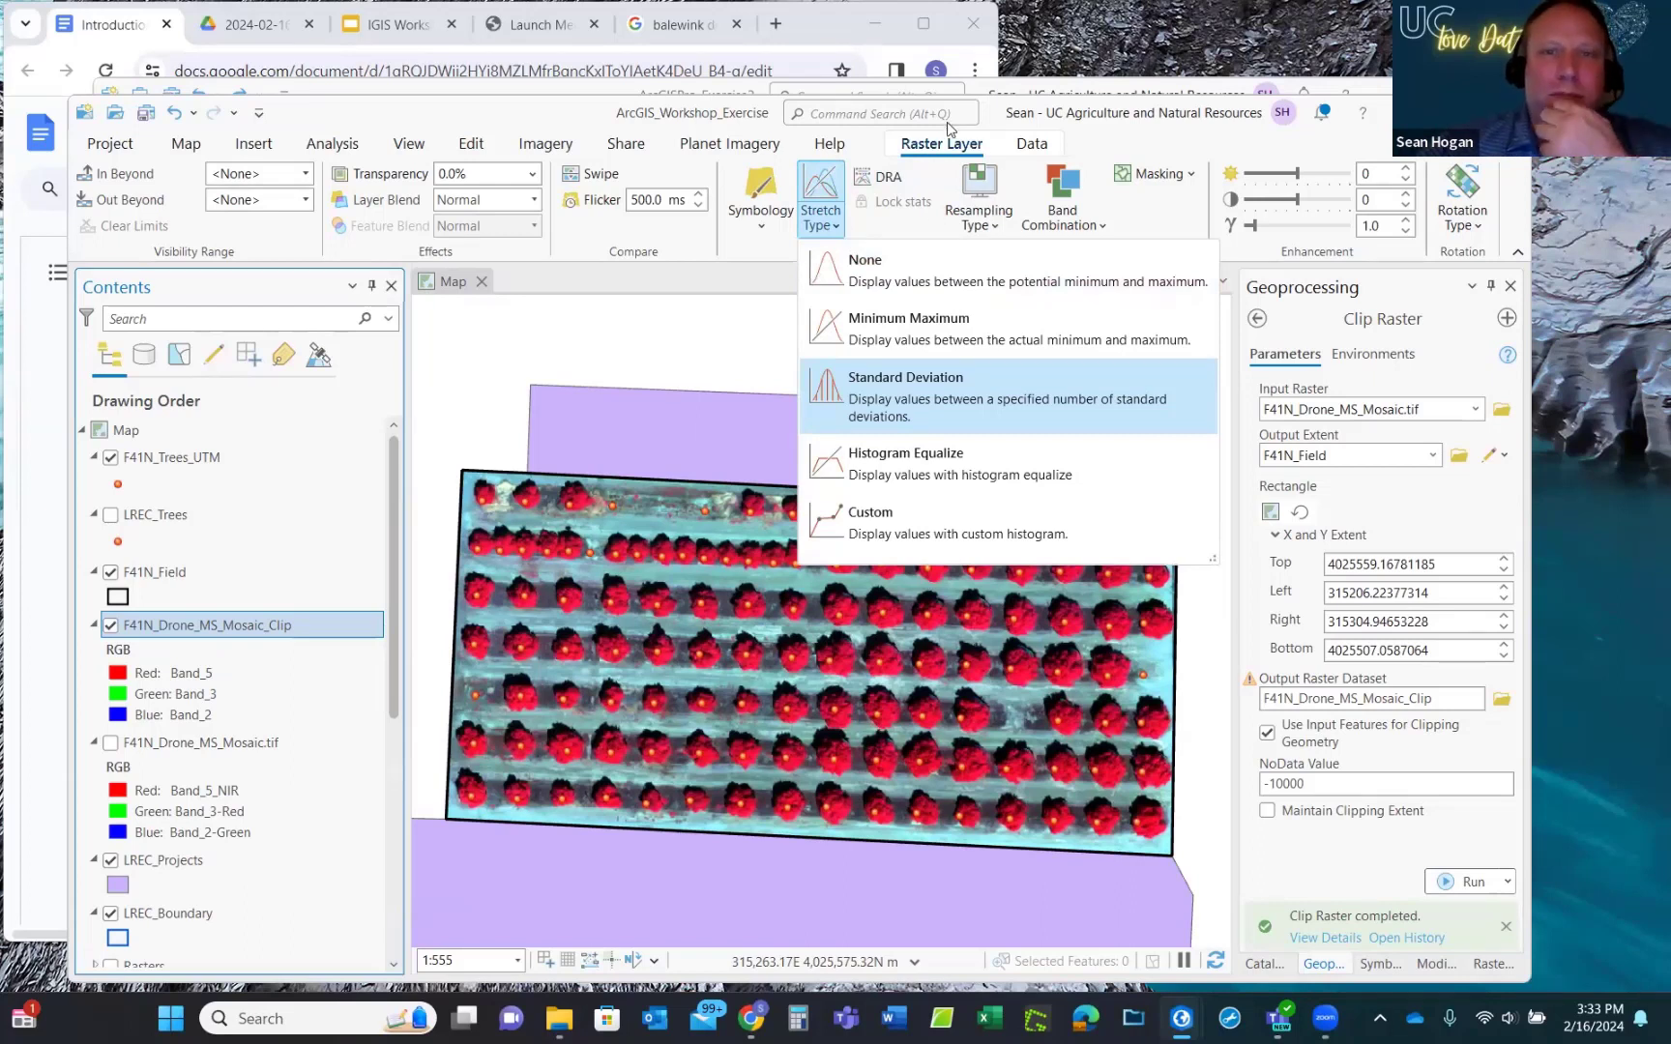
pyautogui.click(987, 116)
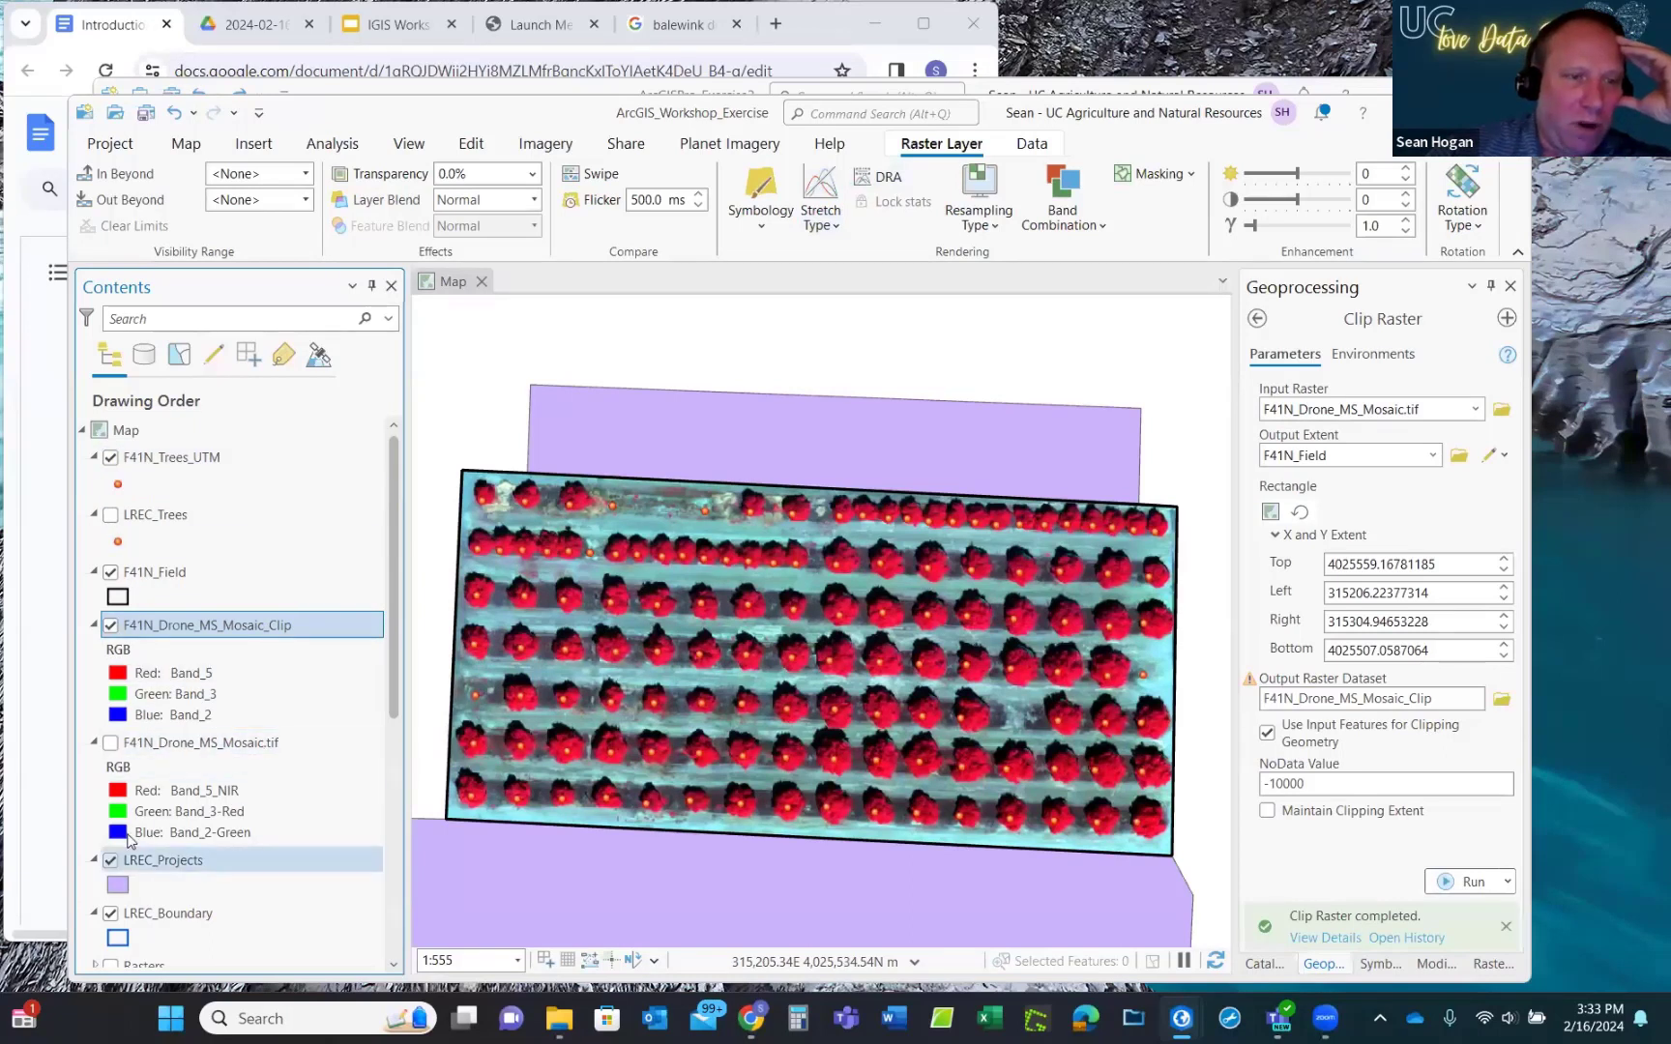
pyautogui.click(110, 860)
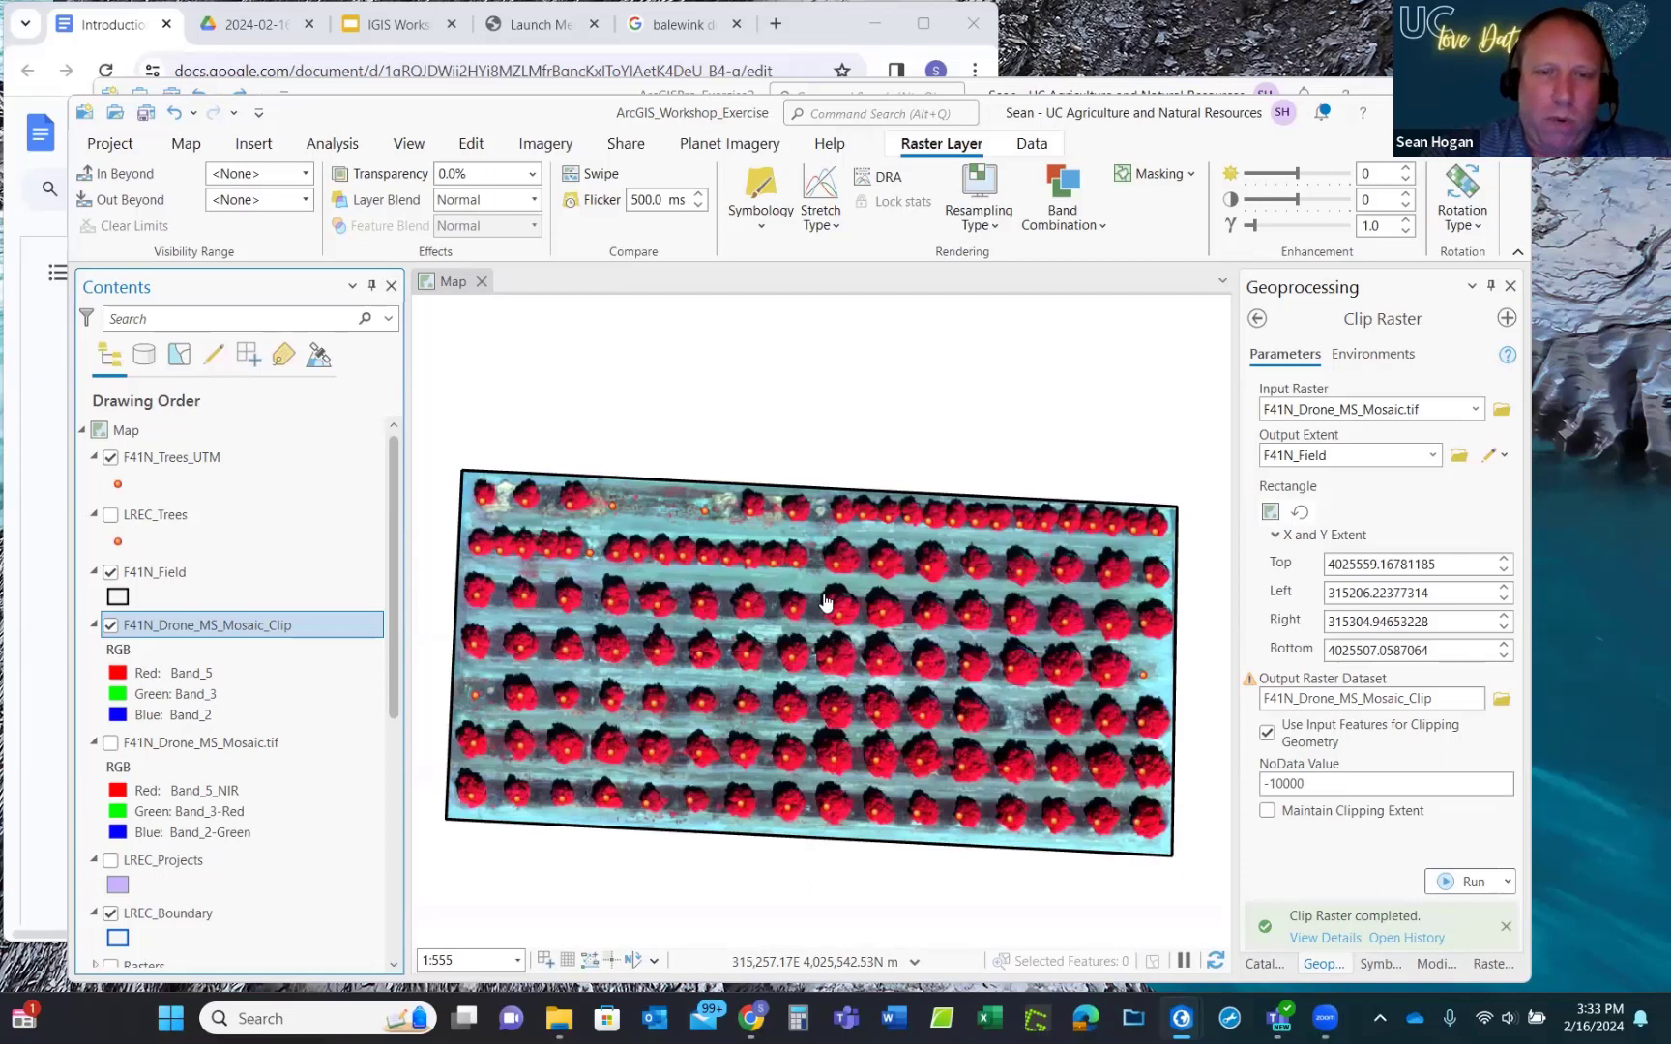
# Symbolize the F41N_Trees_UTM layer with graduated symbols based on the Weight field.
pyautogui.click(172, 459)
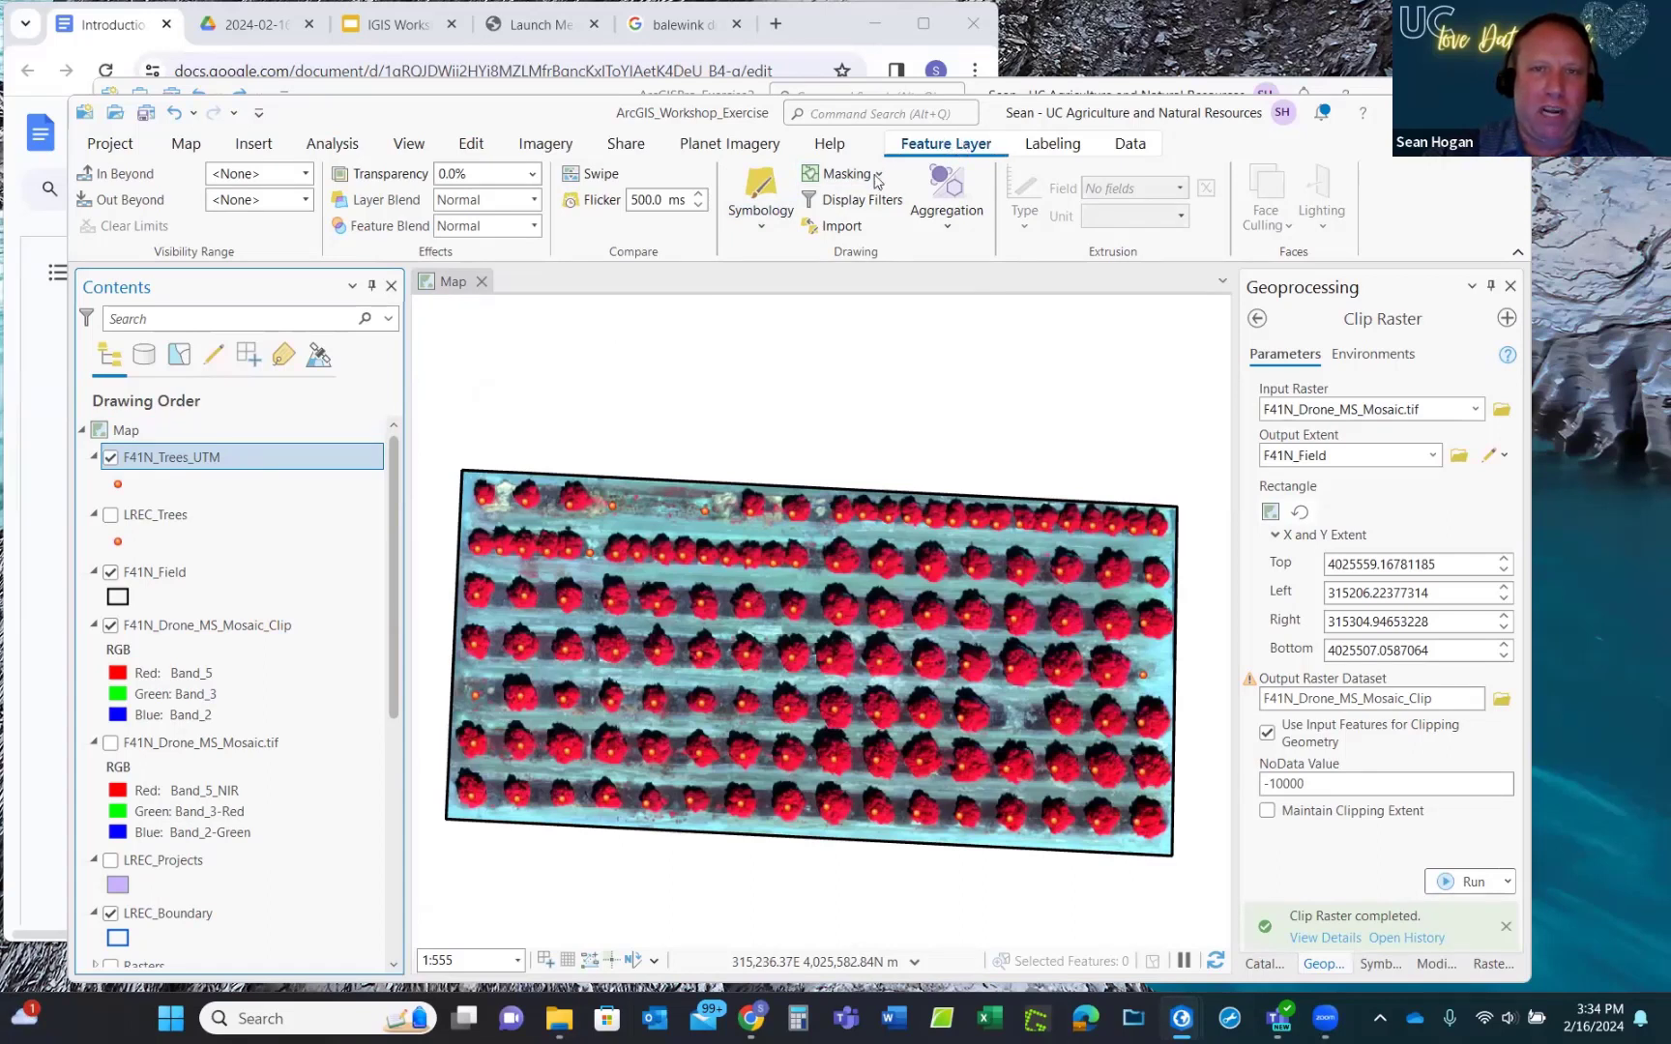
pyautogui.click(759, 229)
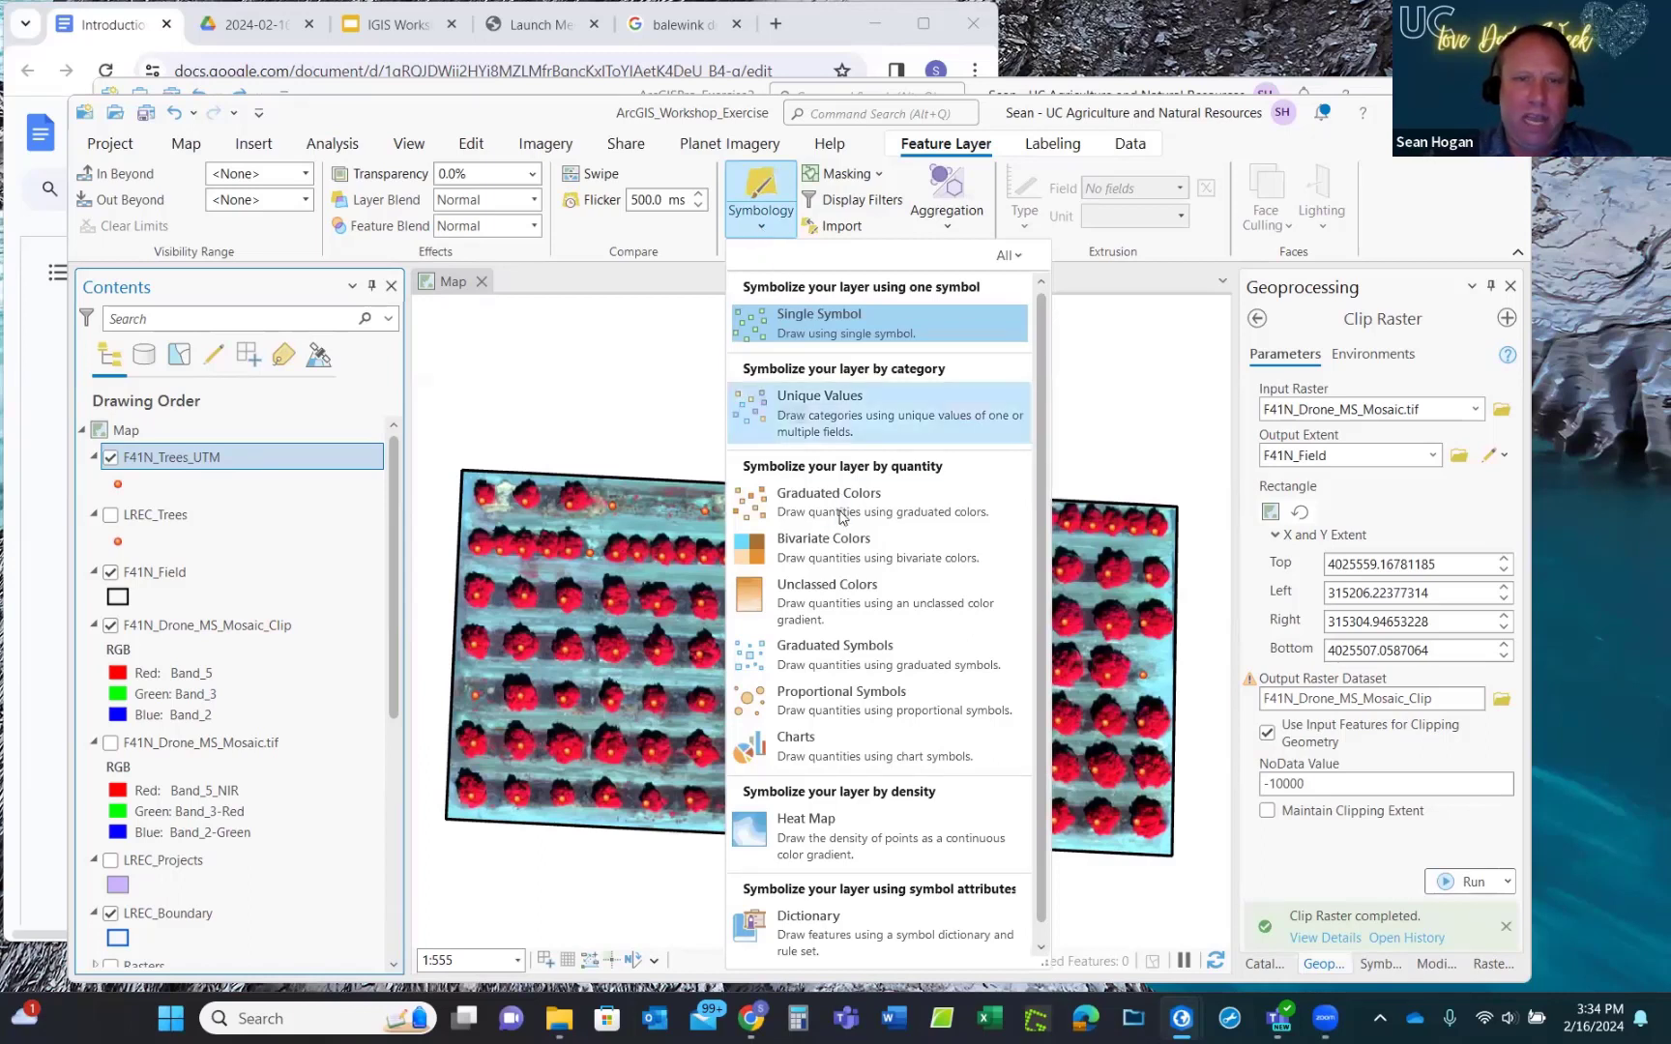
pyautogui.click(834, 704)
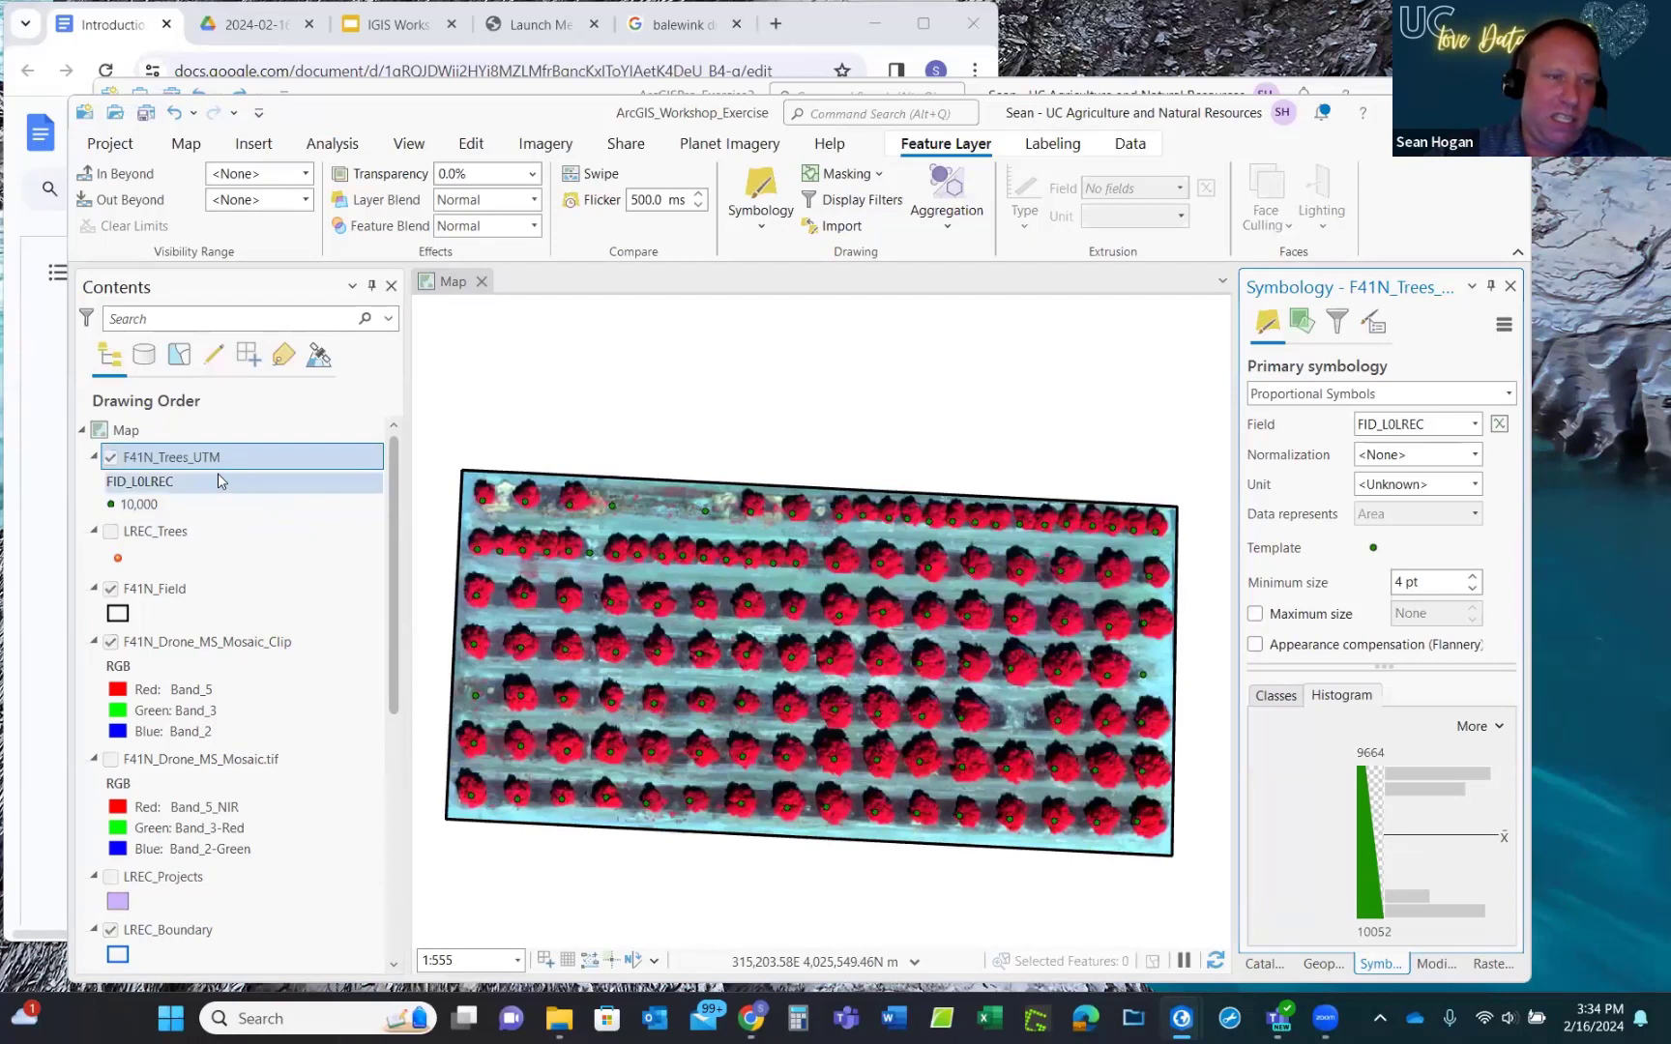
pyautogui.click(763, 230)
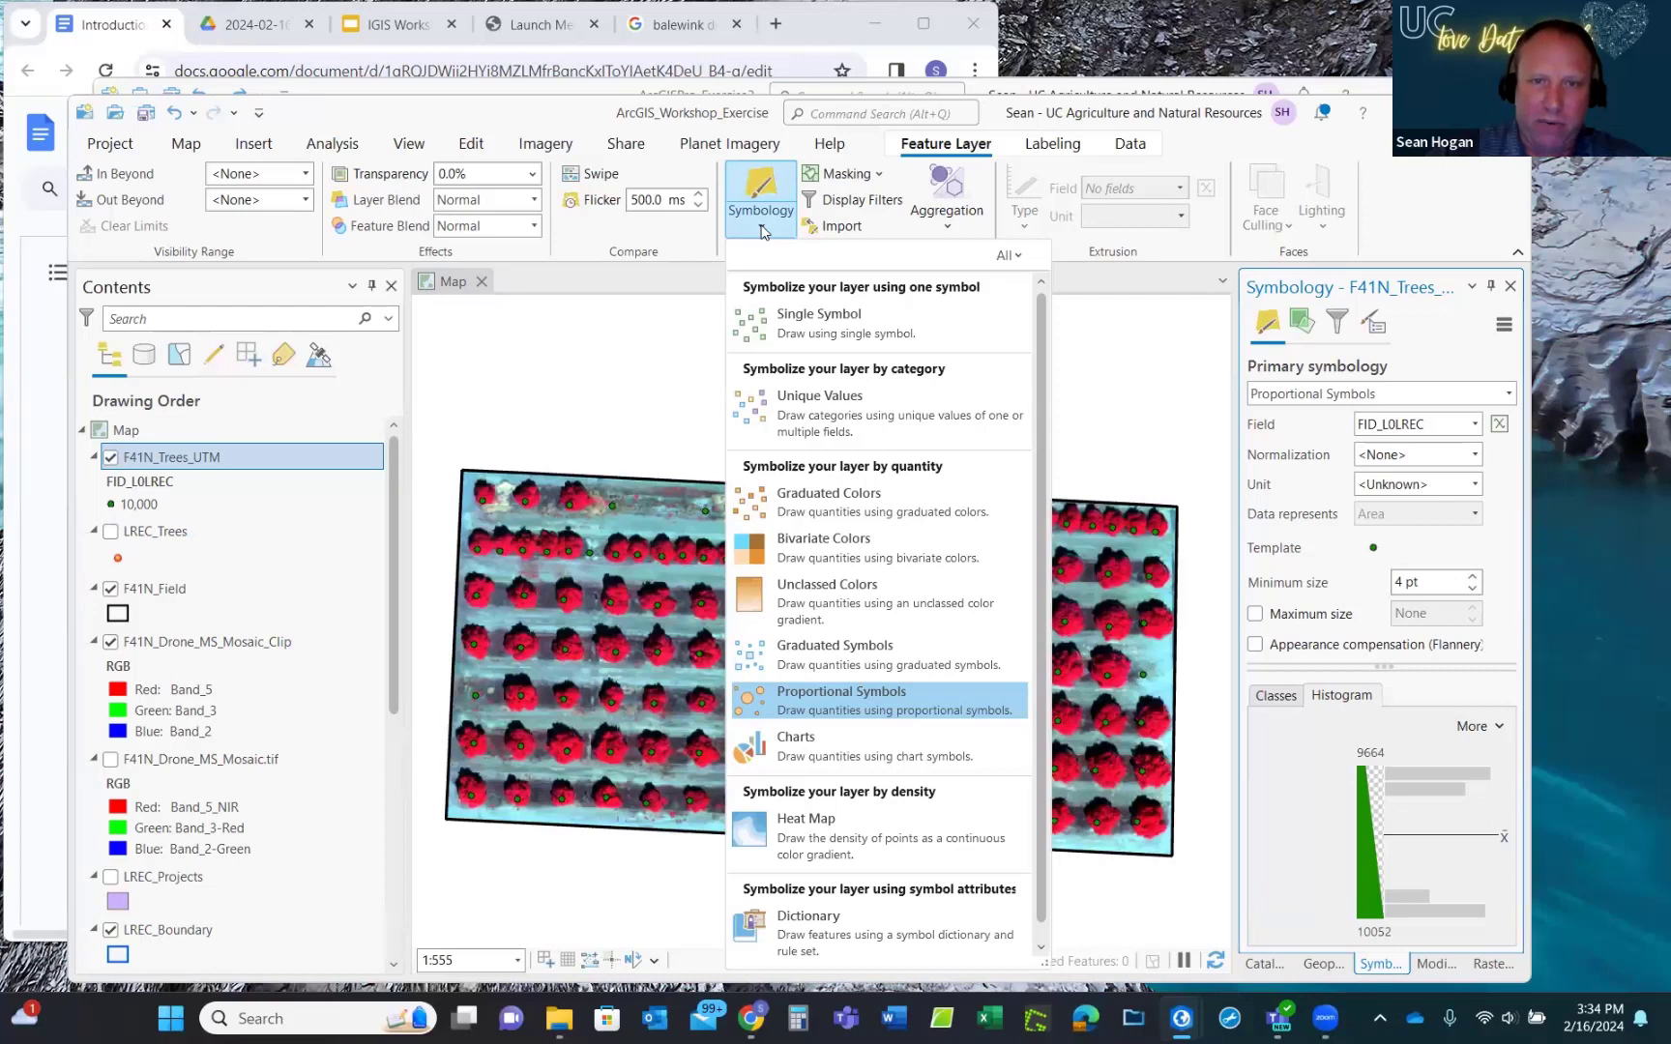
pyautogui.click(832, 650)
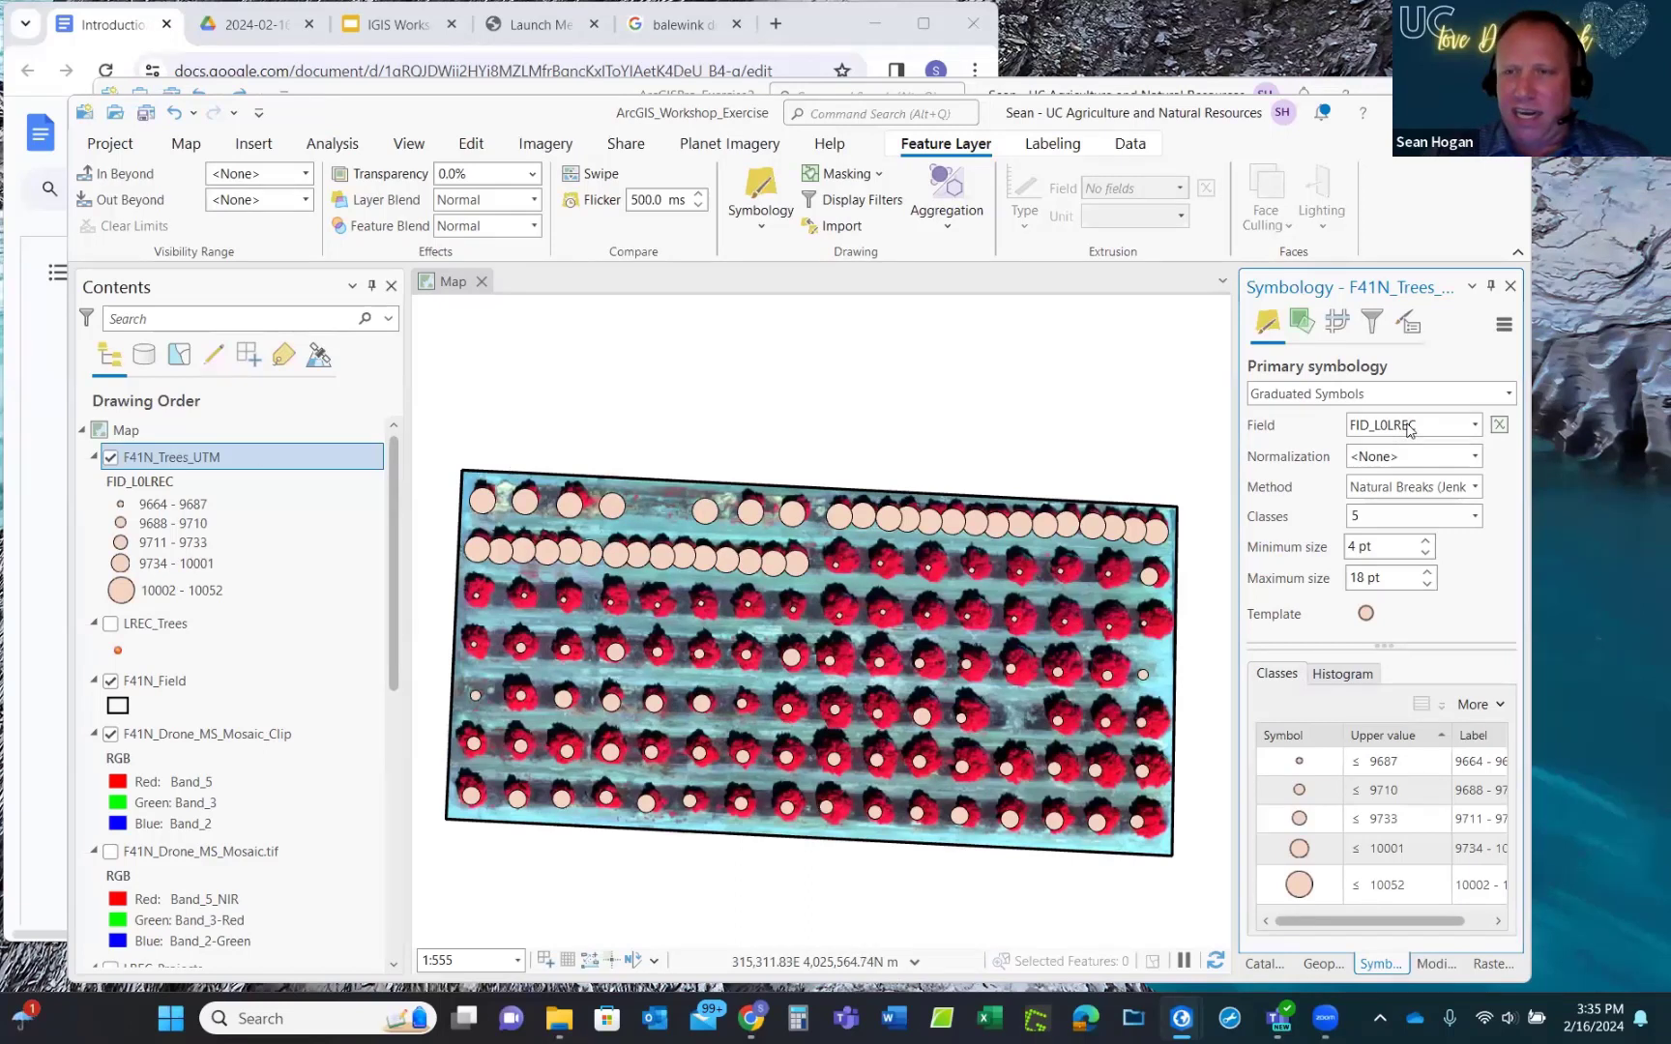
pyautogui.click(1474, 426)
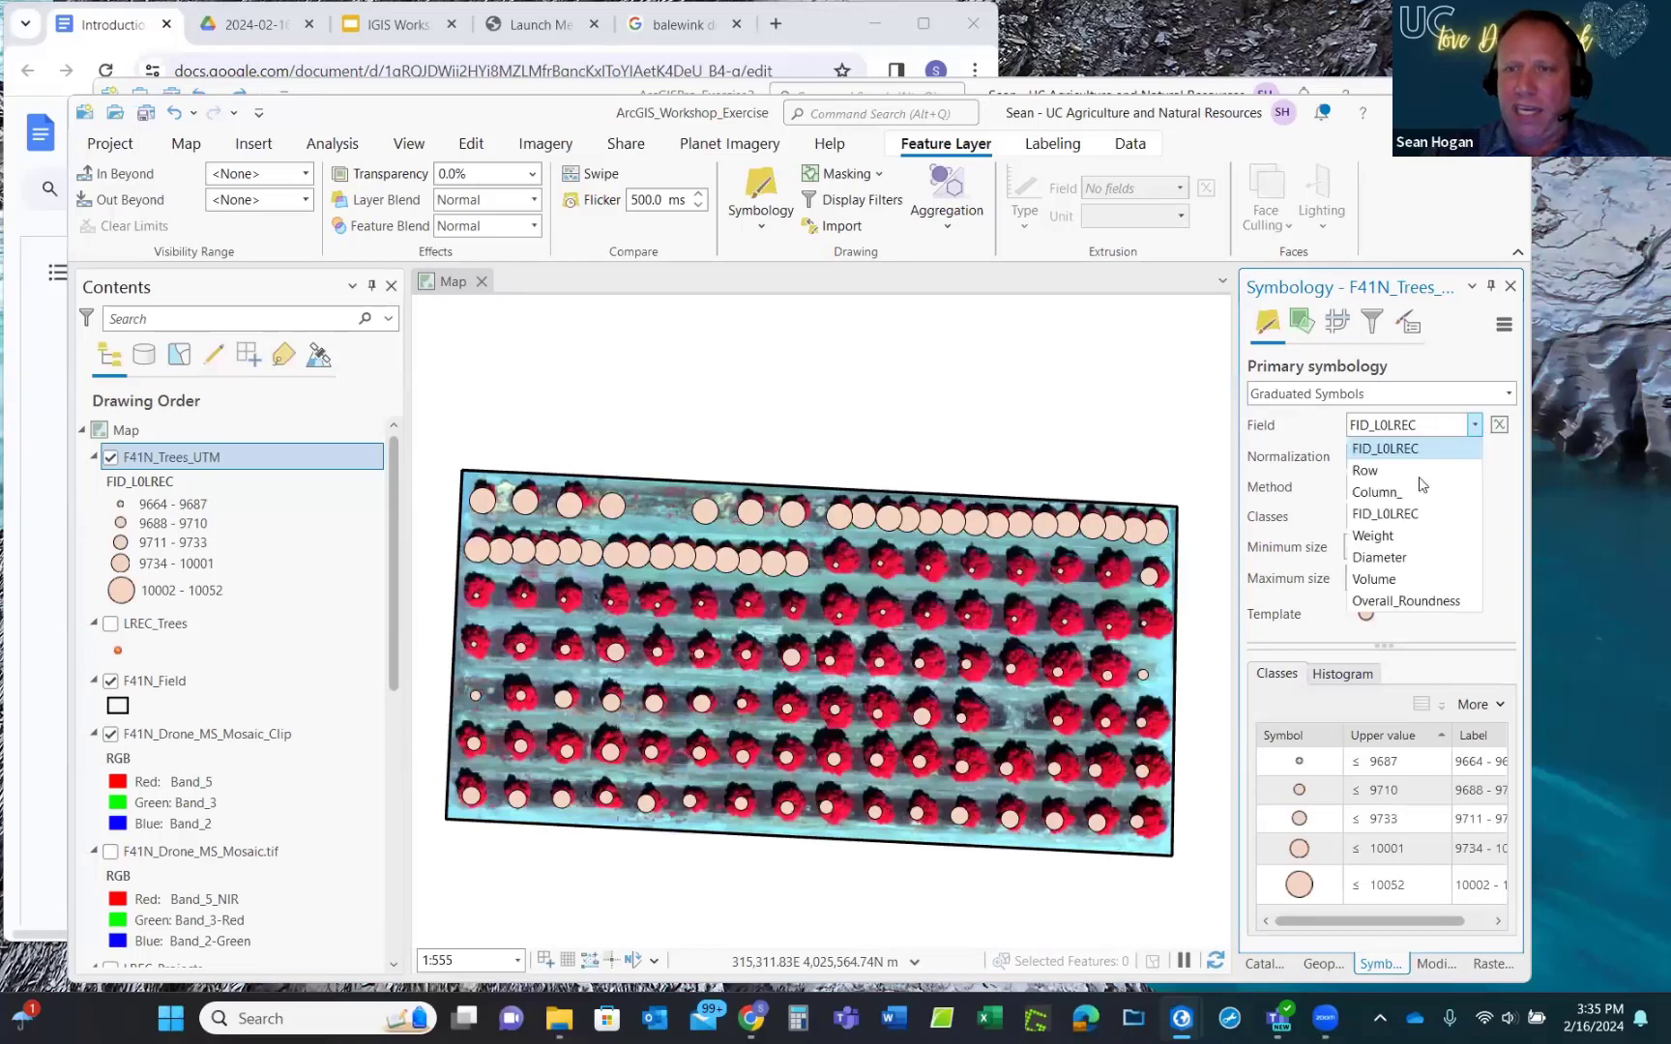
pyautogui.click(1307, 436)
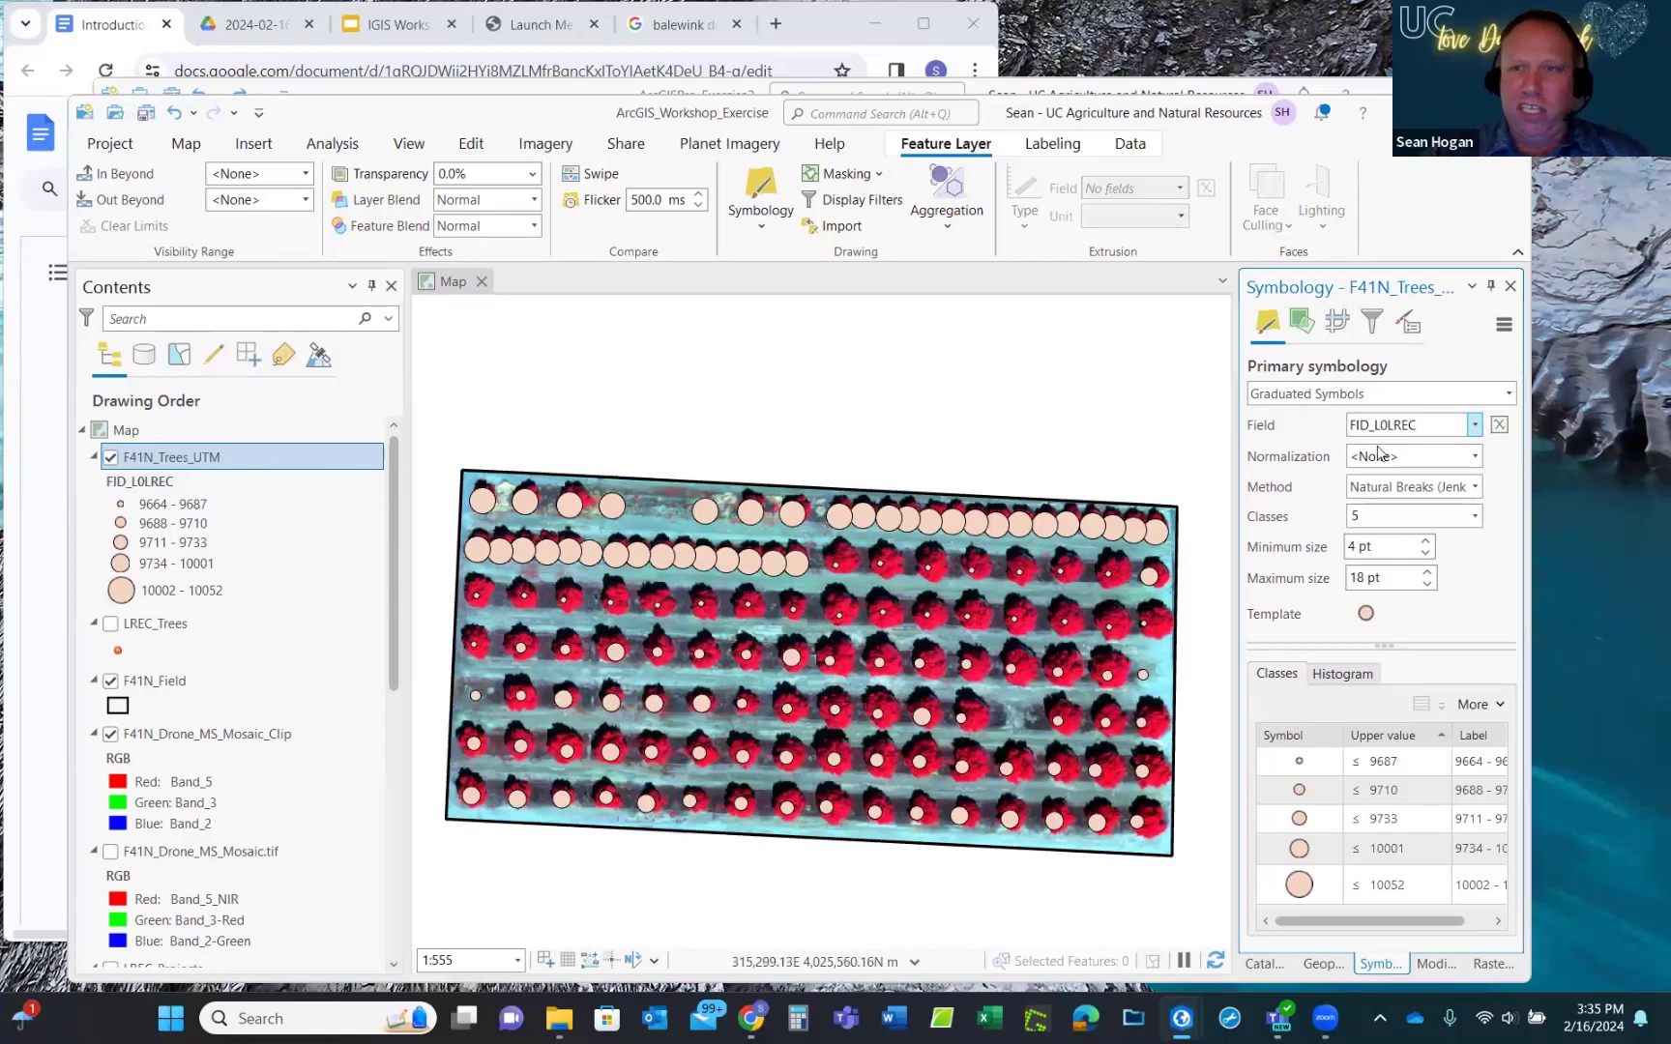
pyautogui.click(1475, 426)
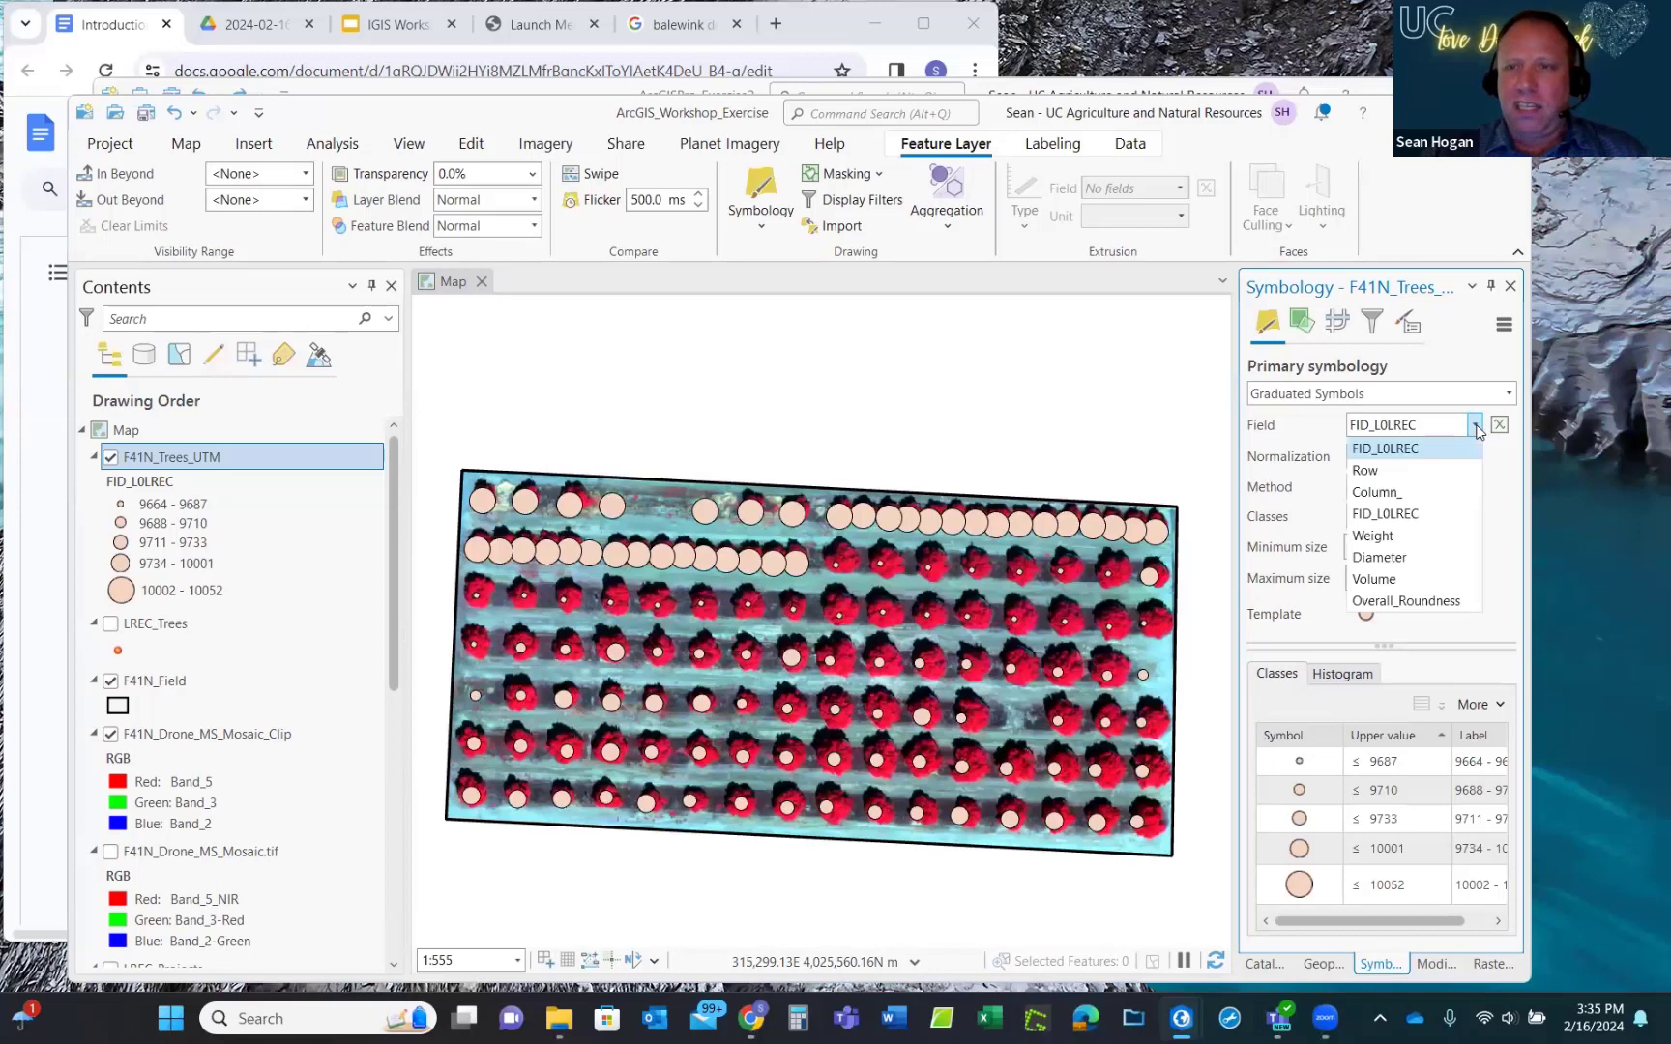
pyautogui.click(1376, 536)
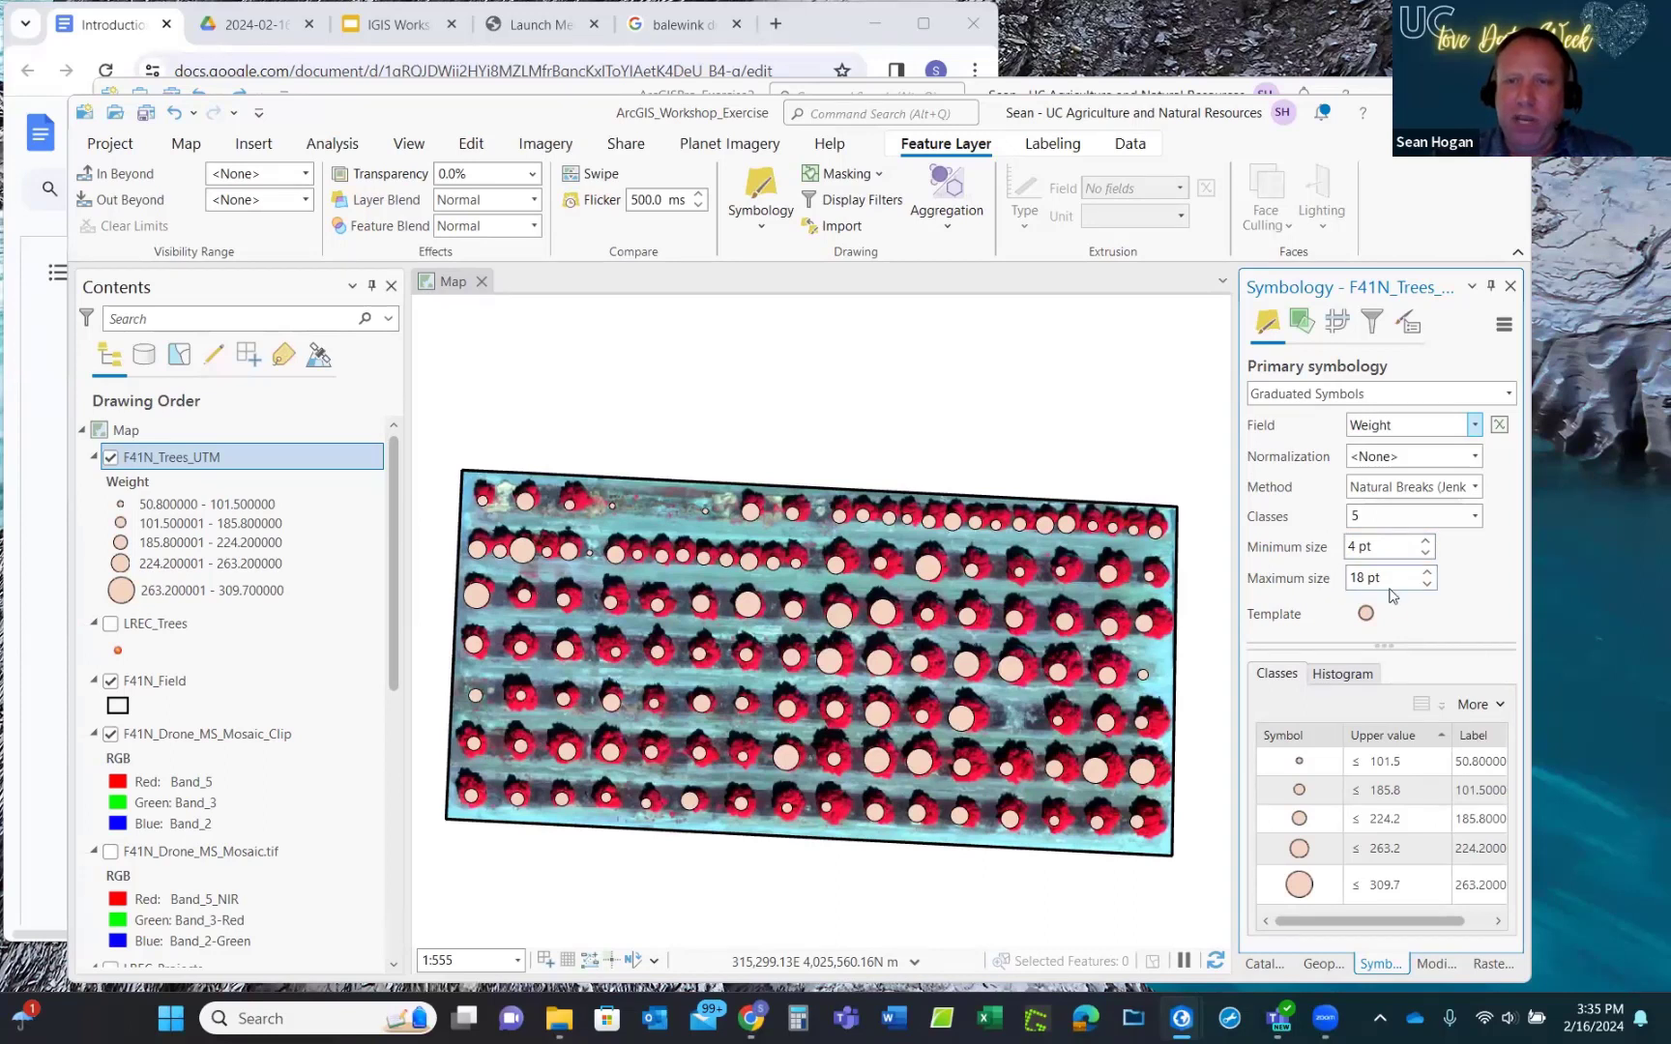
# Set the tree symbols' maximum size to 20 pt and change the template symbol's fill color to yellow.
pyautogui.click(1428, 575)
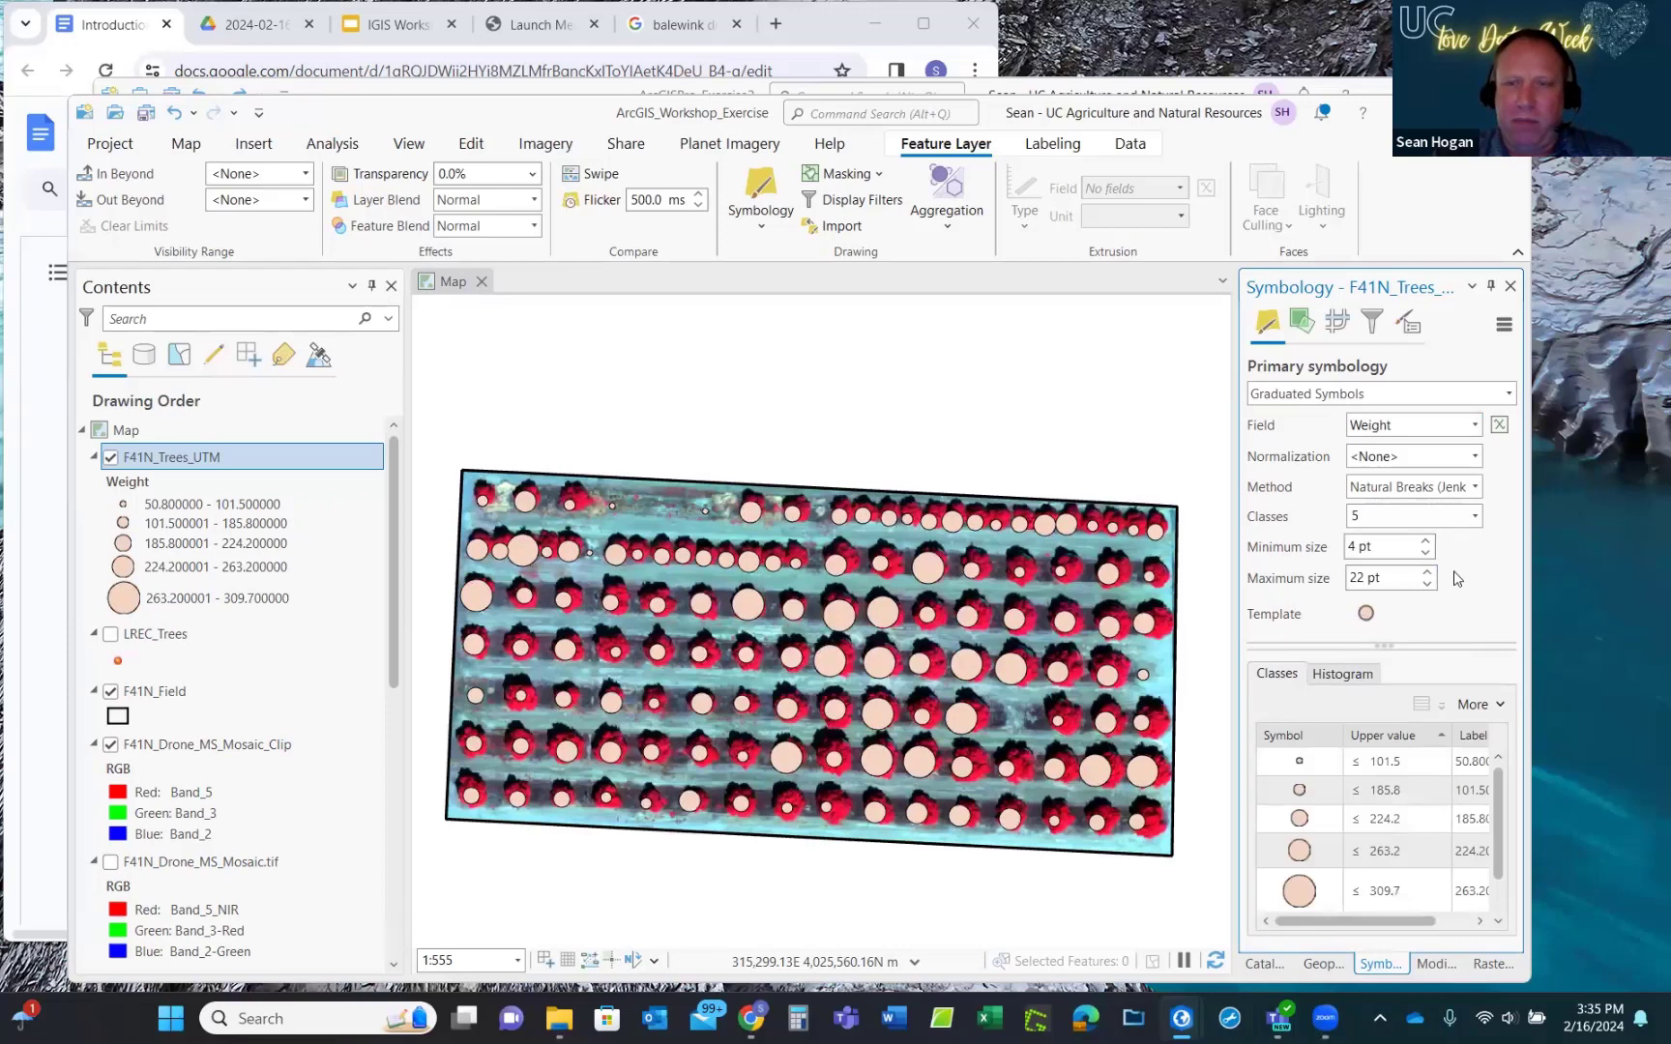
pyautogui.click(1427, 586)
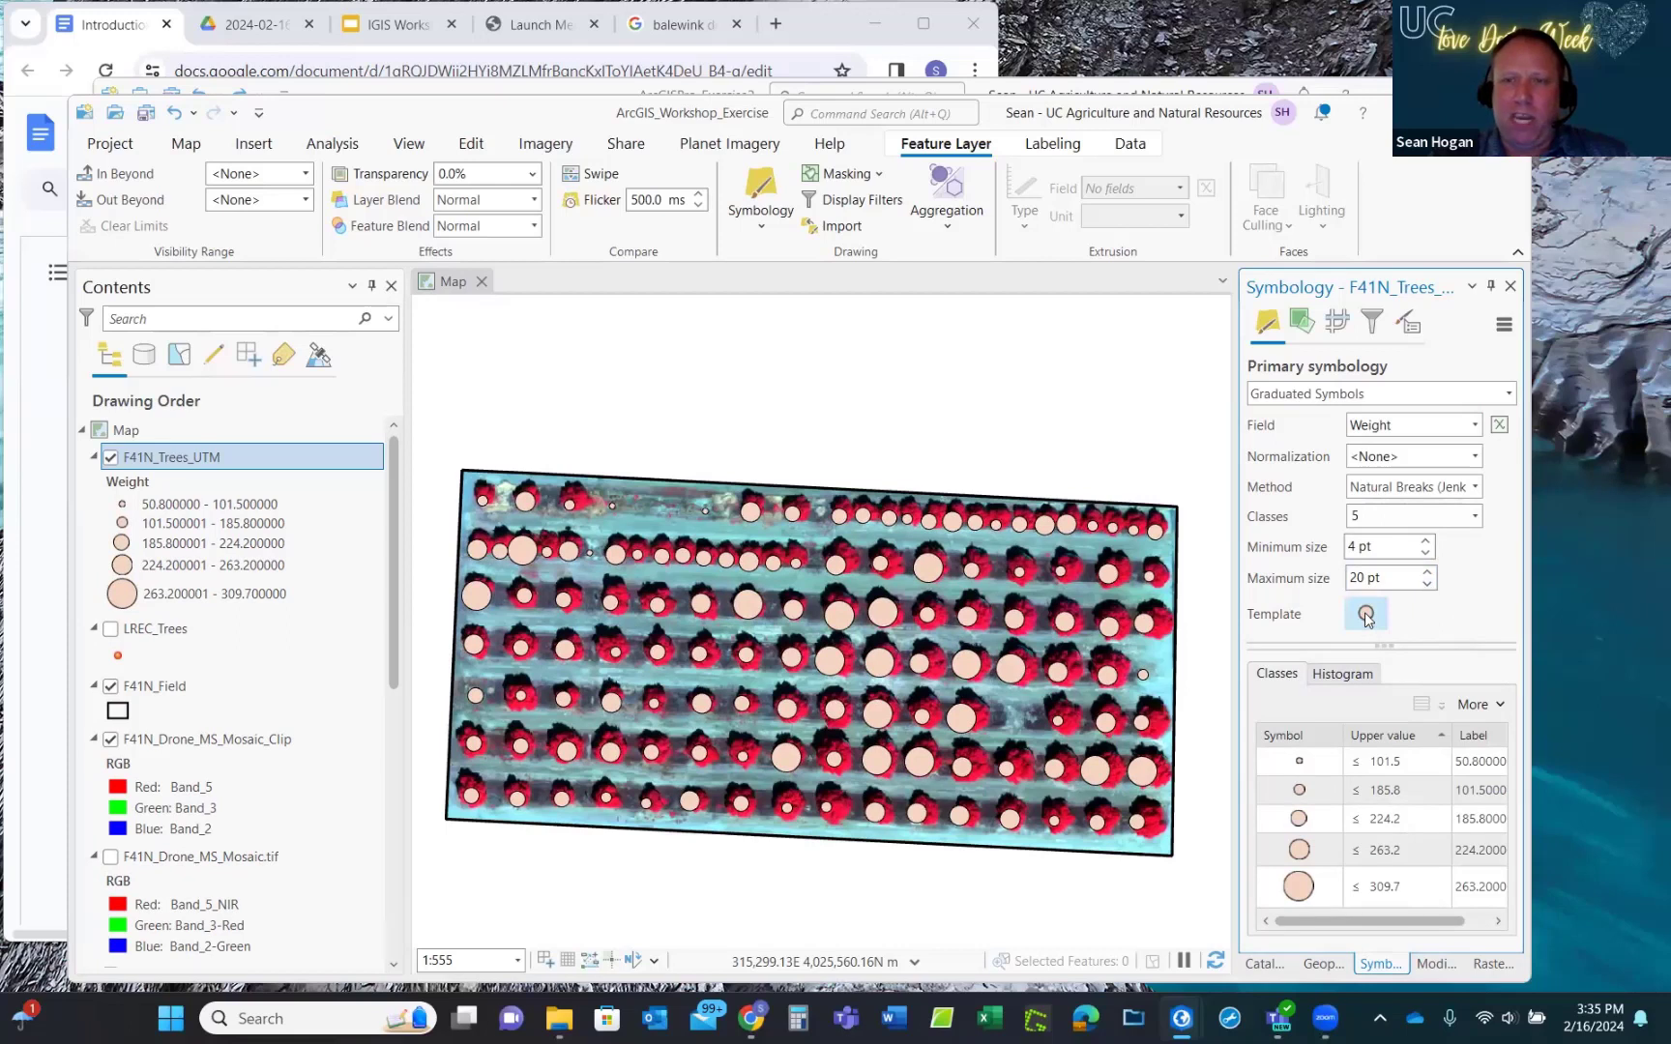
pyautogui.click(1365, 615)
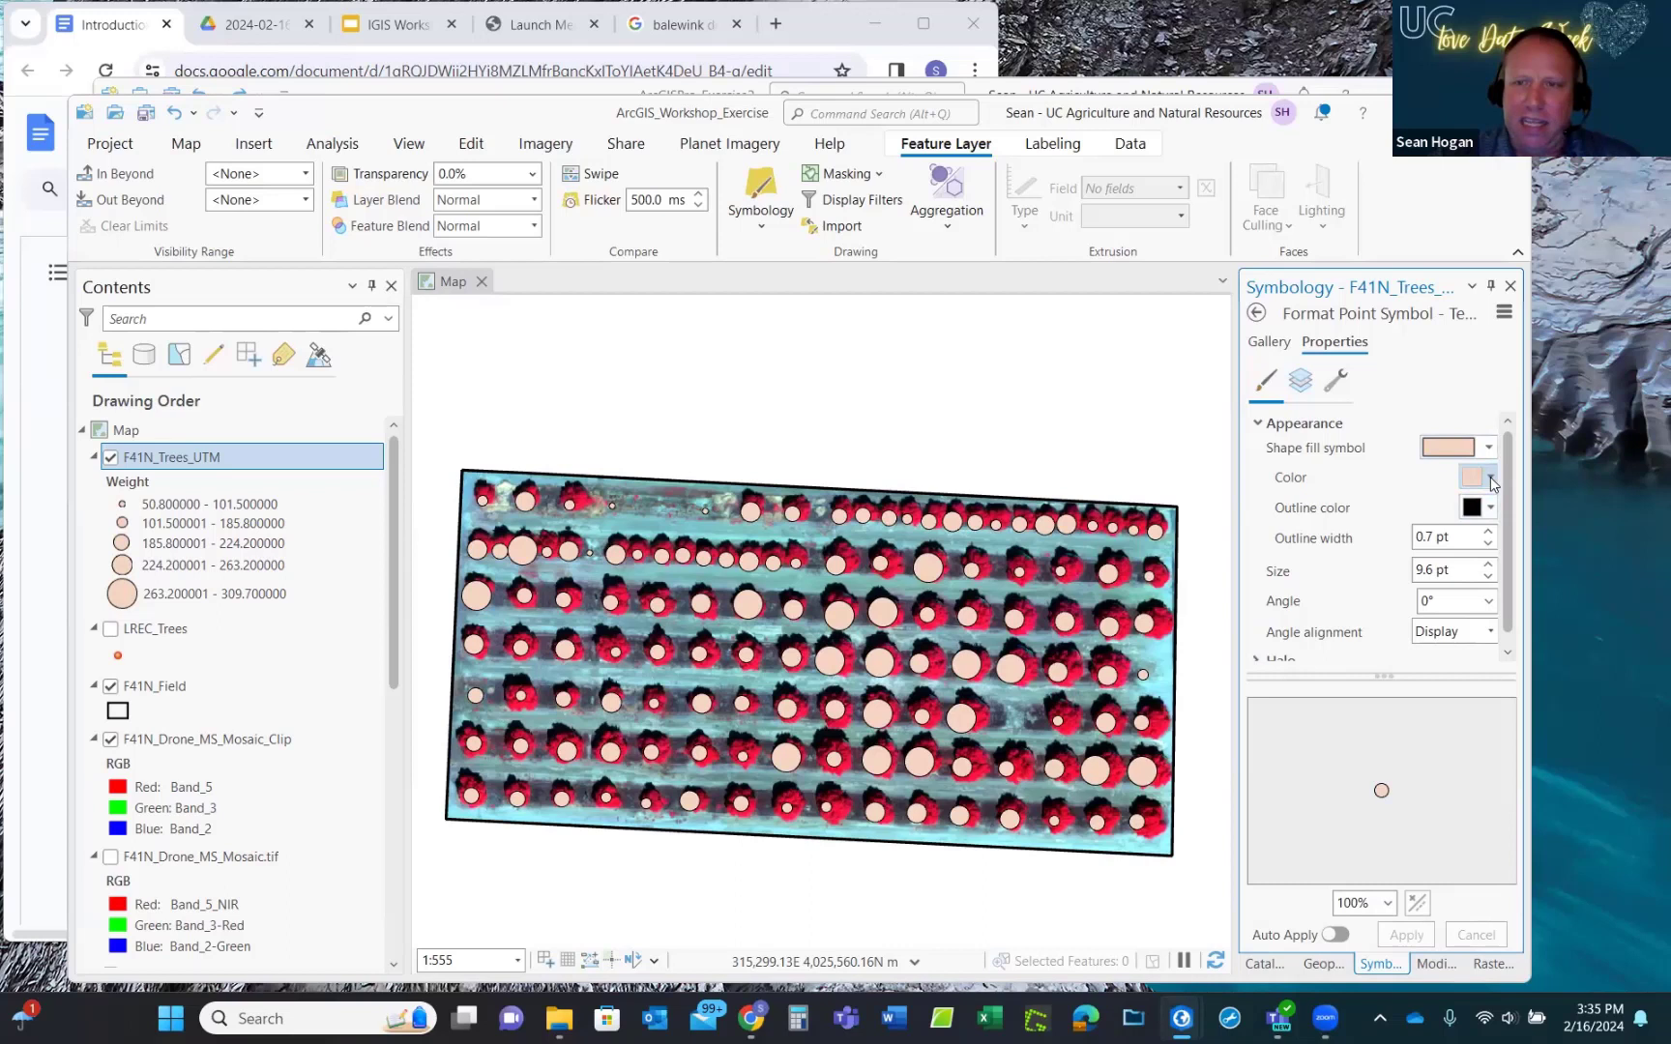
pyautogui.click(1491, 481)
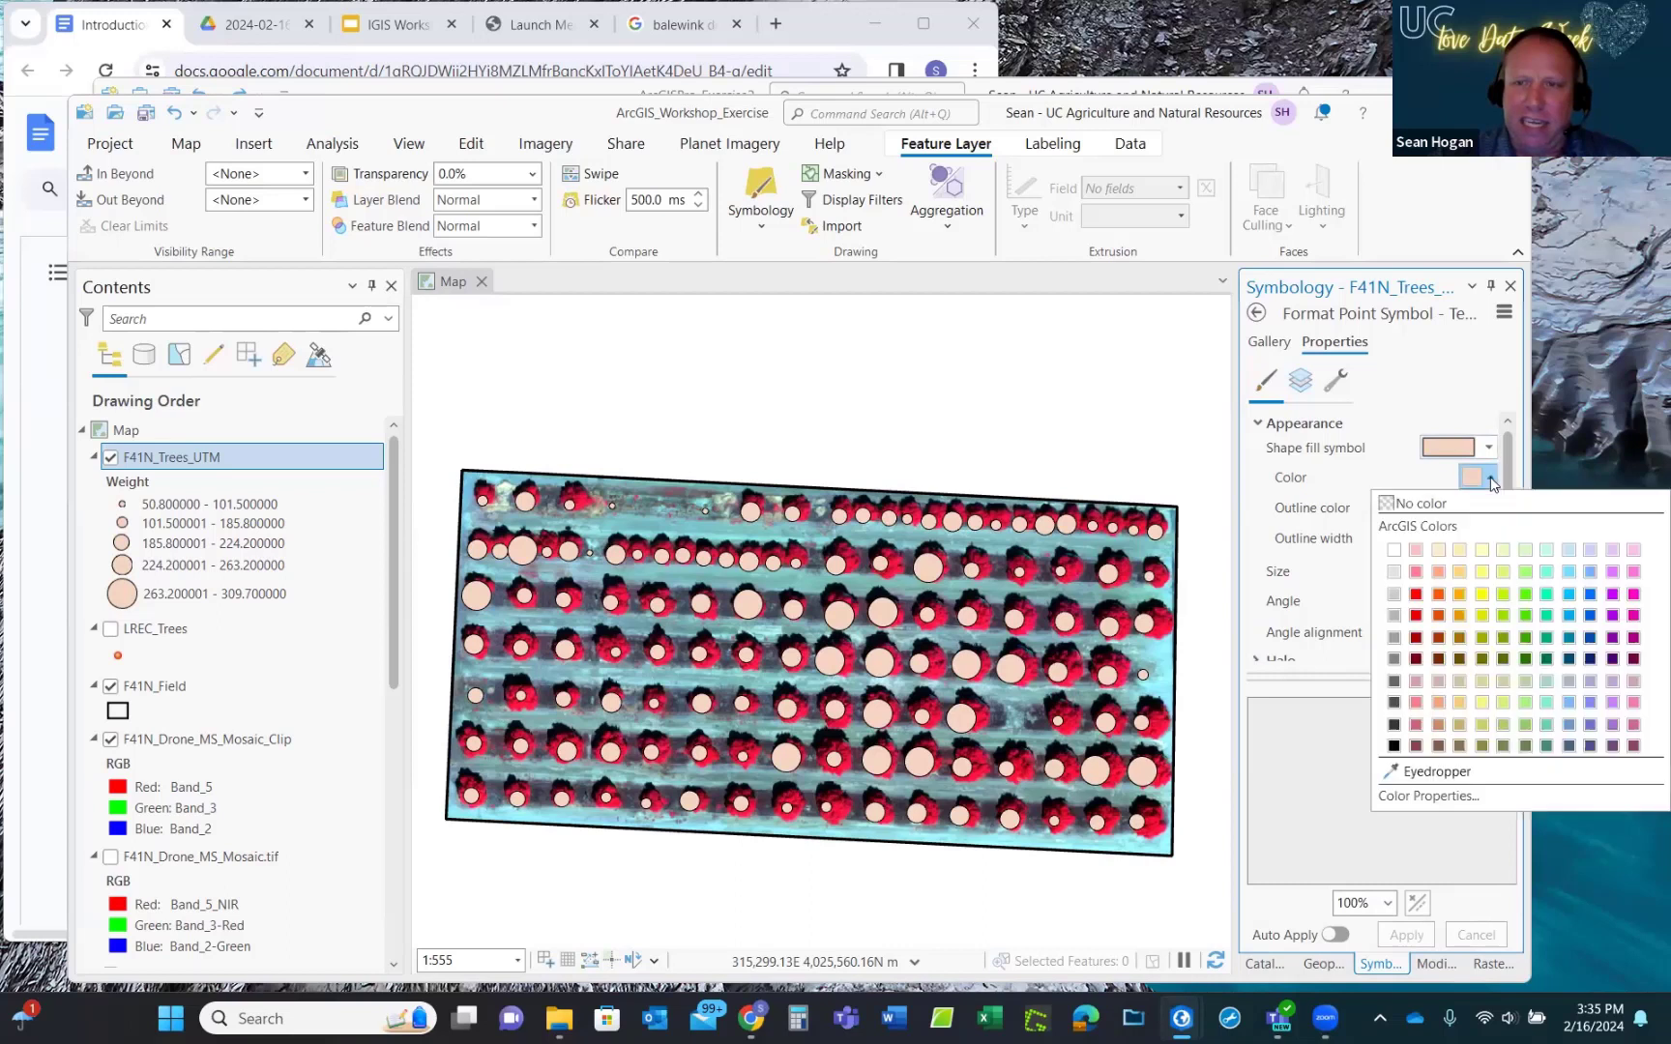
pyautogui.click(1483, 596)
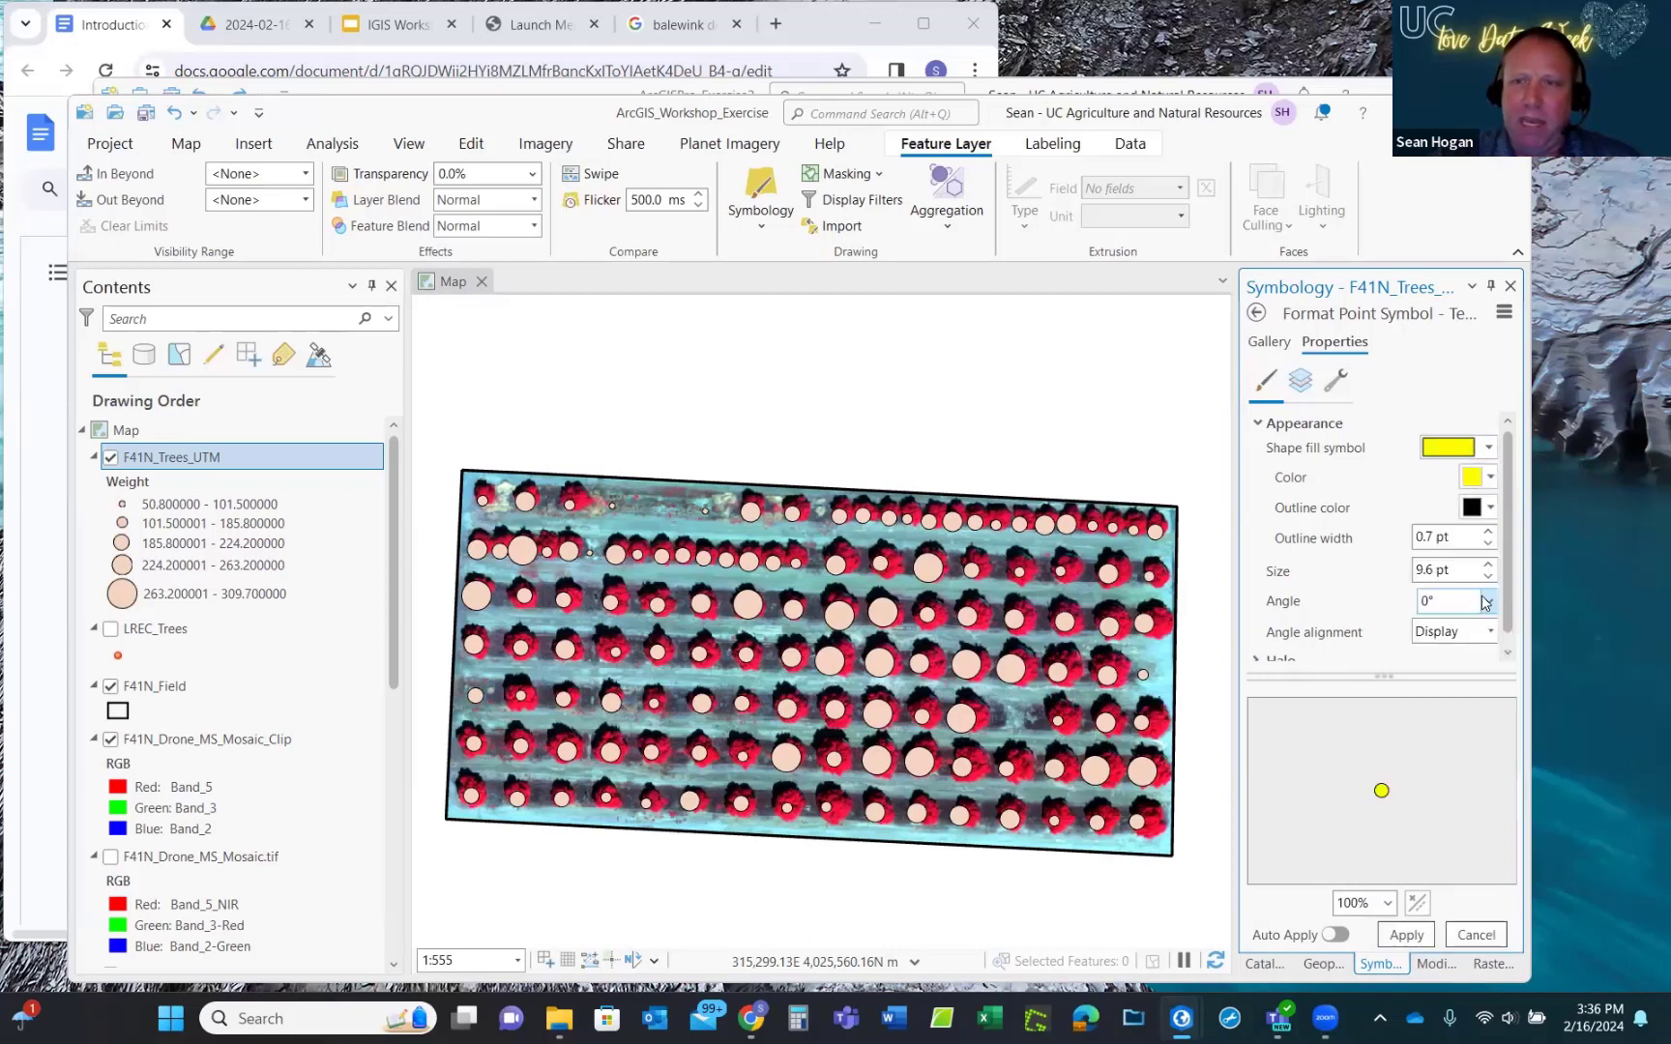
pyautogui.click(1410, 934)
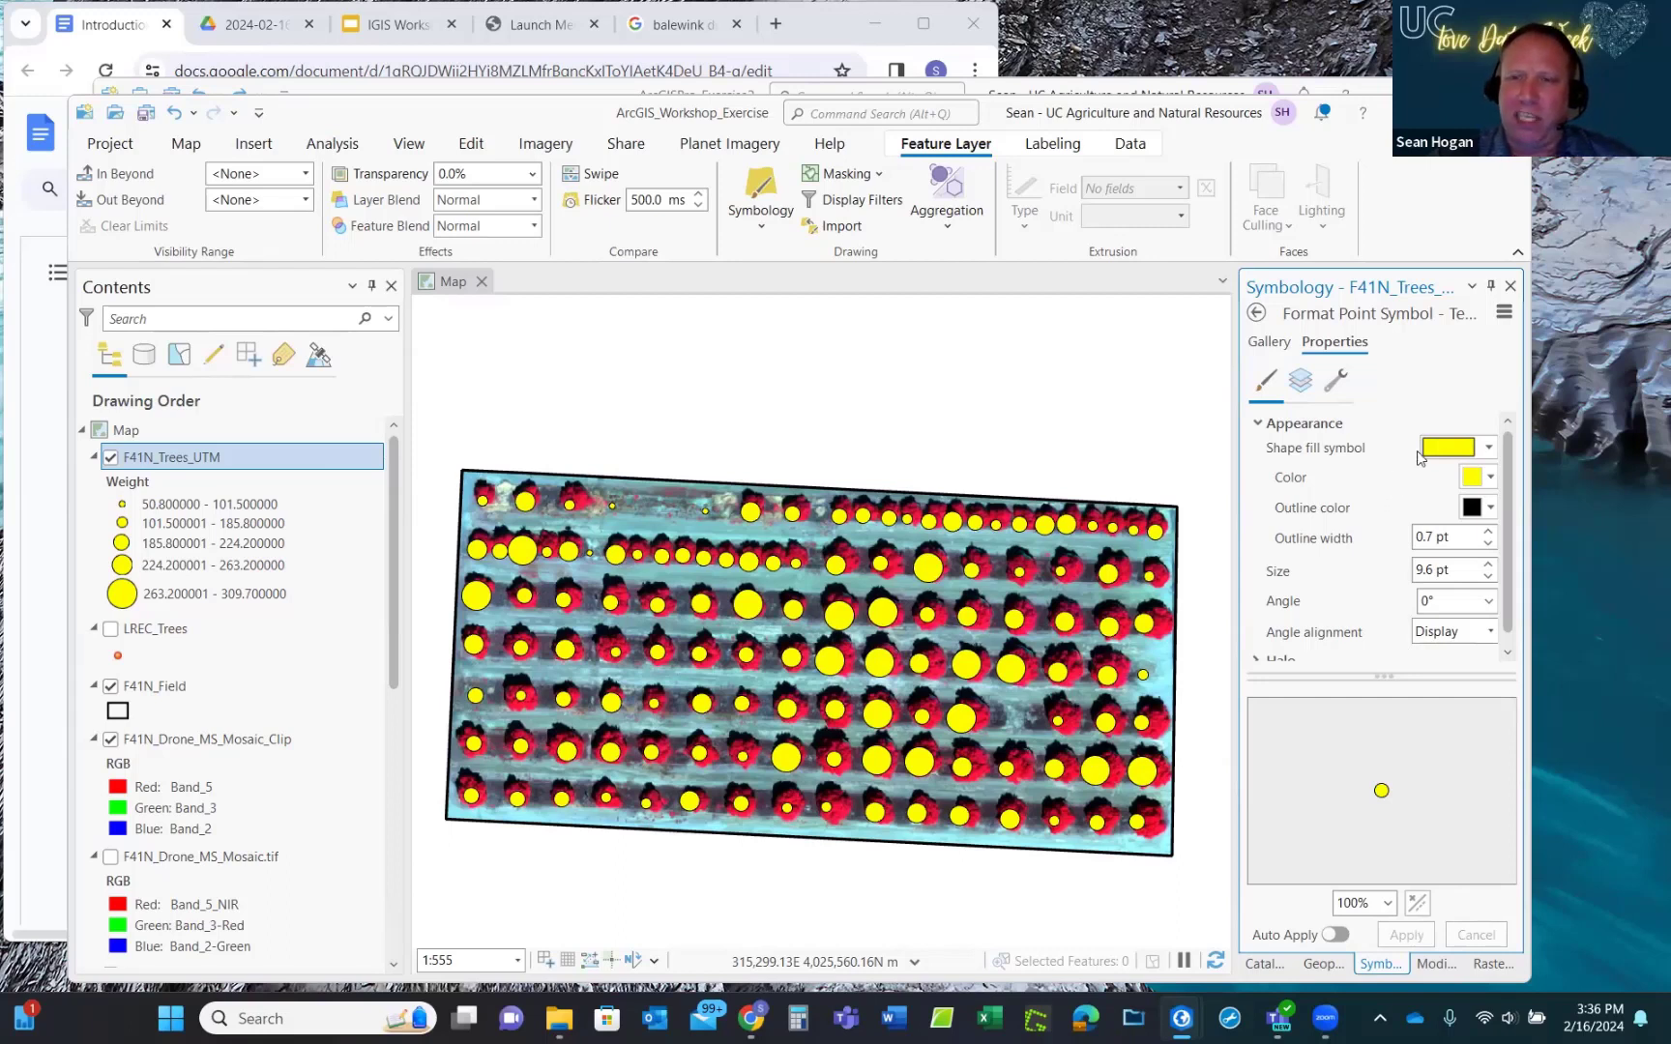
pyautogui.click(1490, 479)
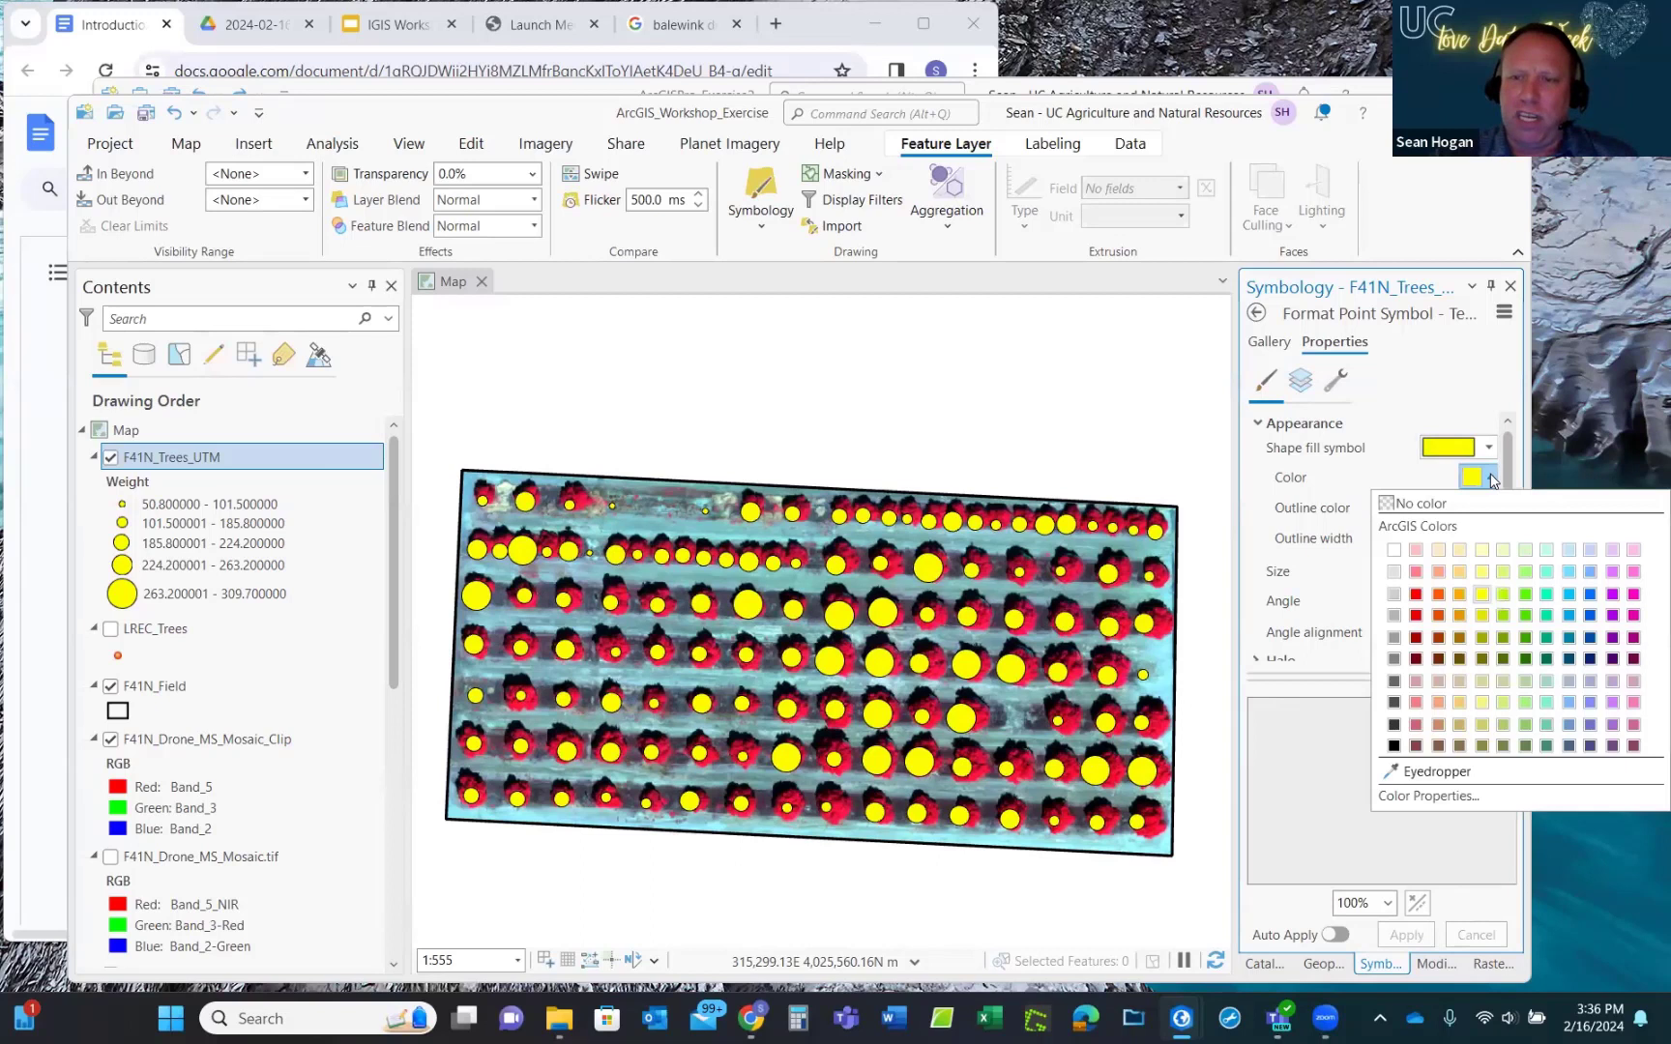
pyautogui.click(1442, 798)
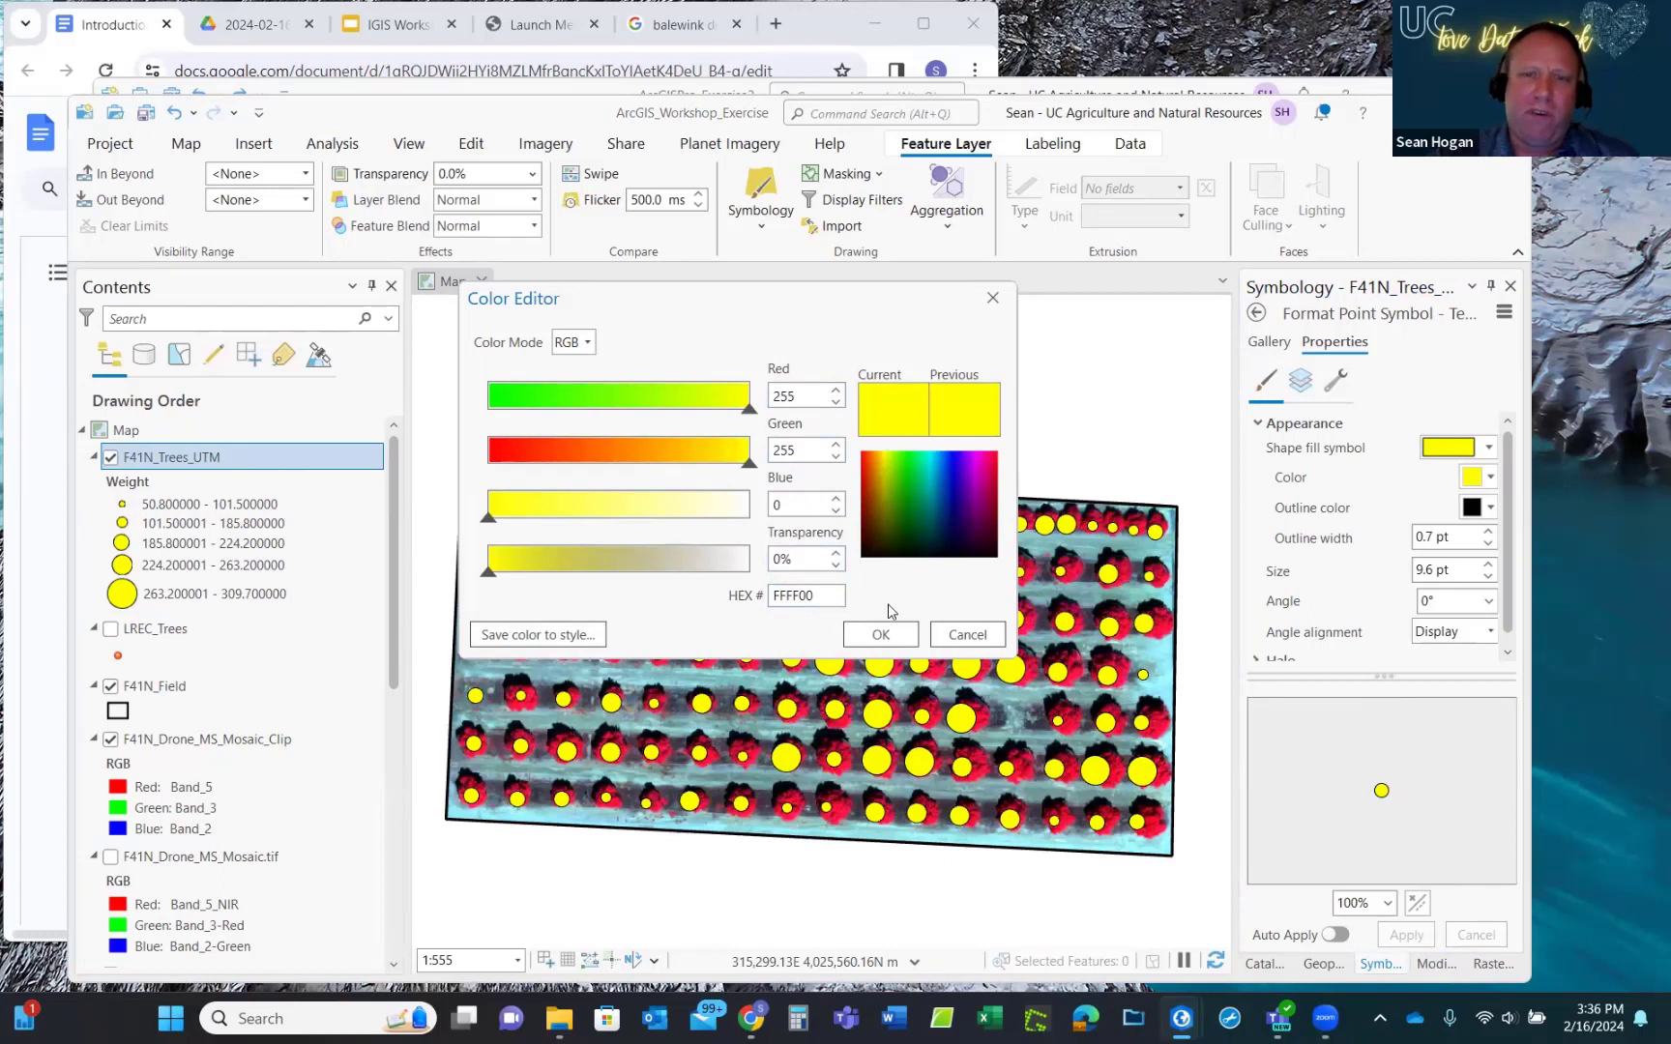
pyautogui.click(968, 635)
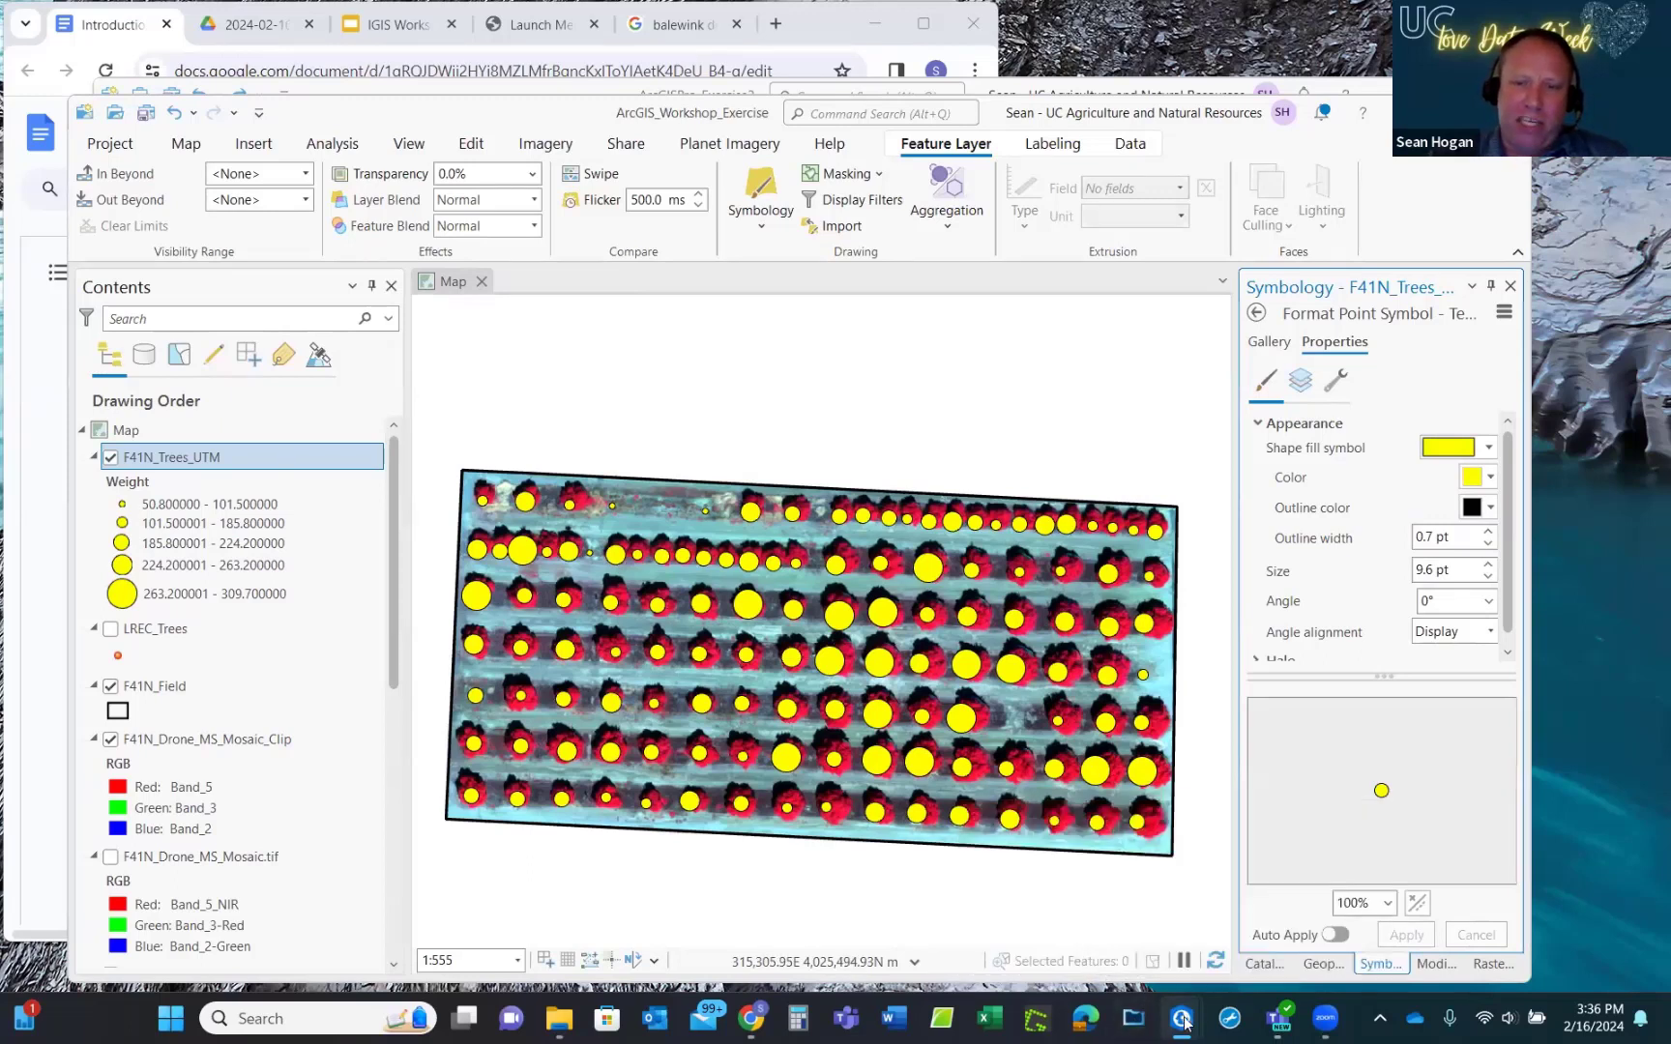
# Compare the yellow tree symbols with the ArcGISPro_Exercise2 Final Layout and return to the ArcGIS_Workshop_Exercise map.
pyautogui.moveTo(1182, 1018)
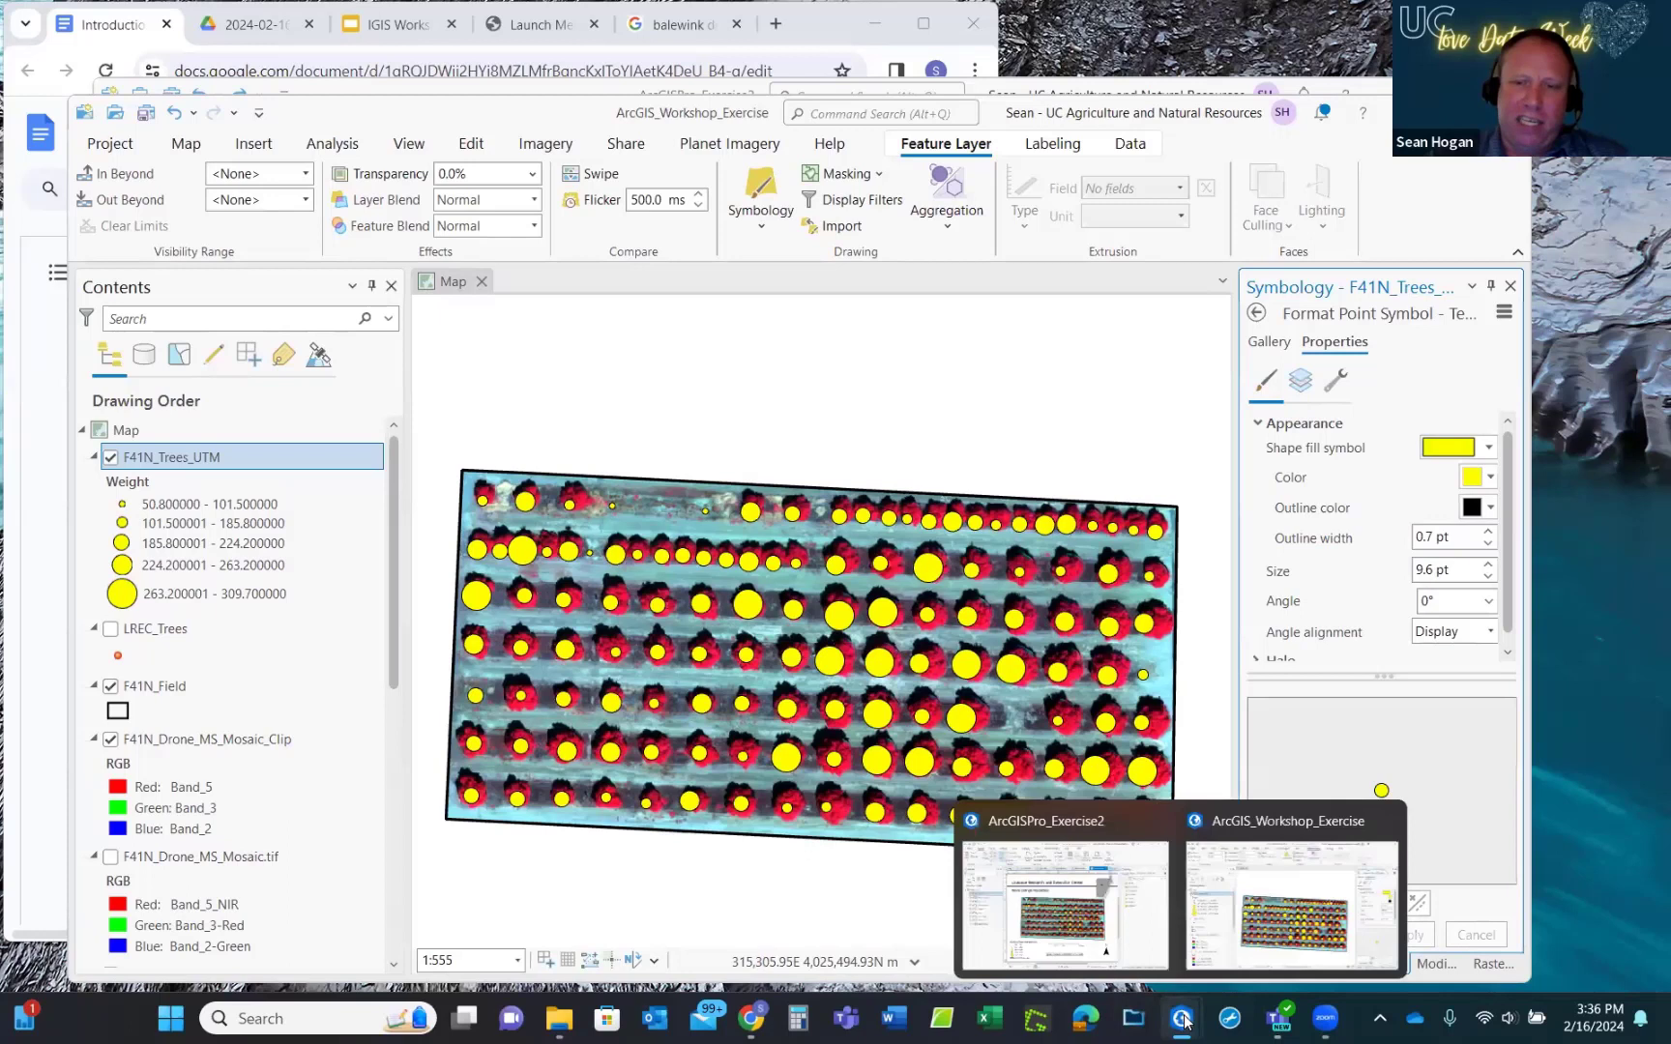
pyautogui.click(1081, 938)
pyautogui.moveTo(1185, 1021)
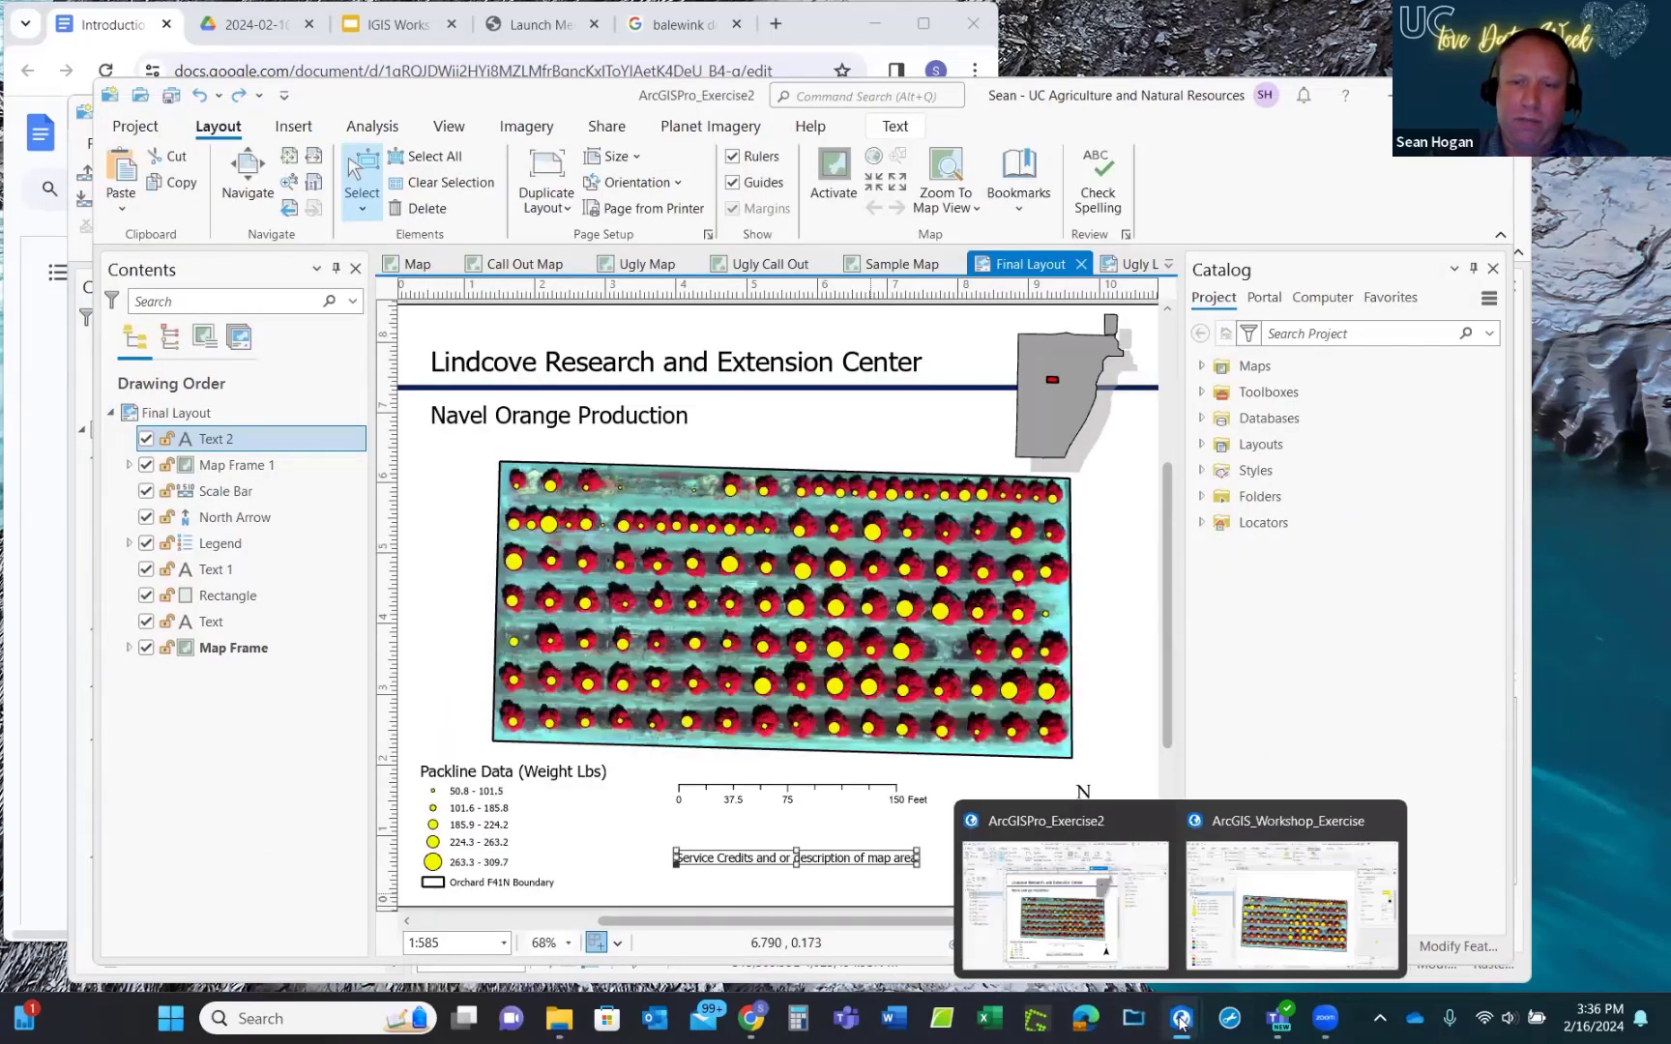
pyautogui.click(1286, 914)
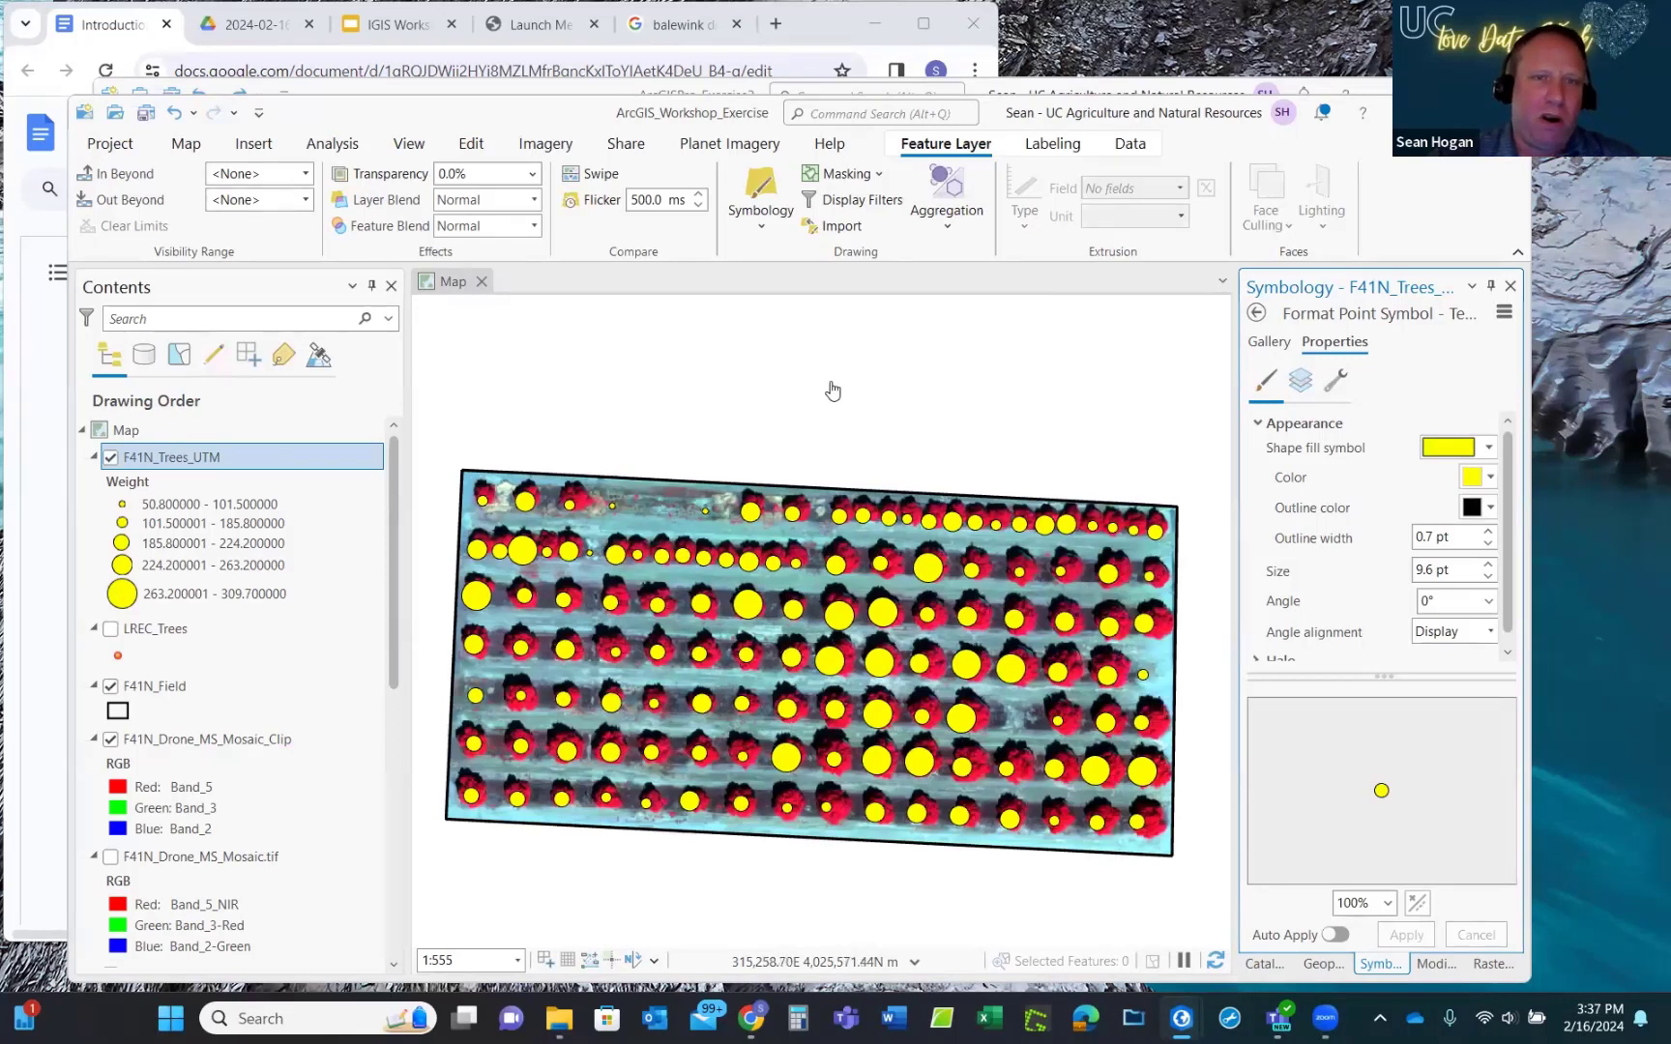
pyautogui.click(180, 462)
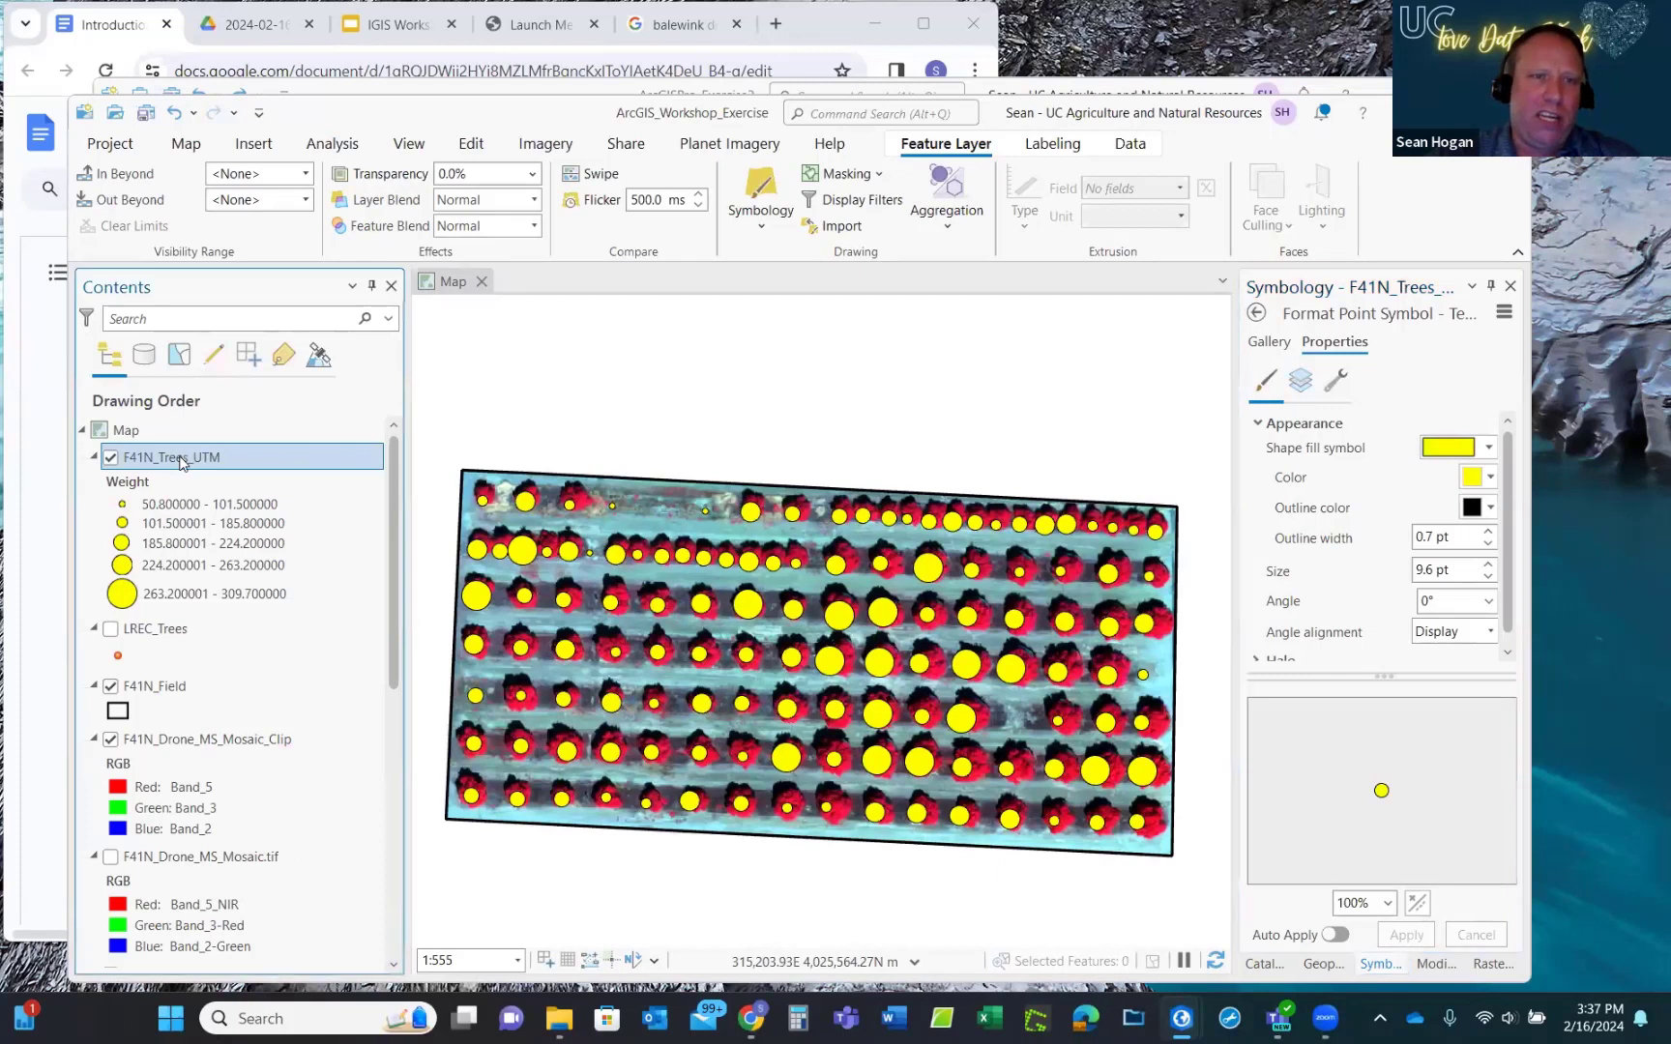
pyautogui.click(180, 462)
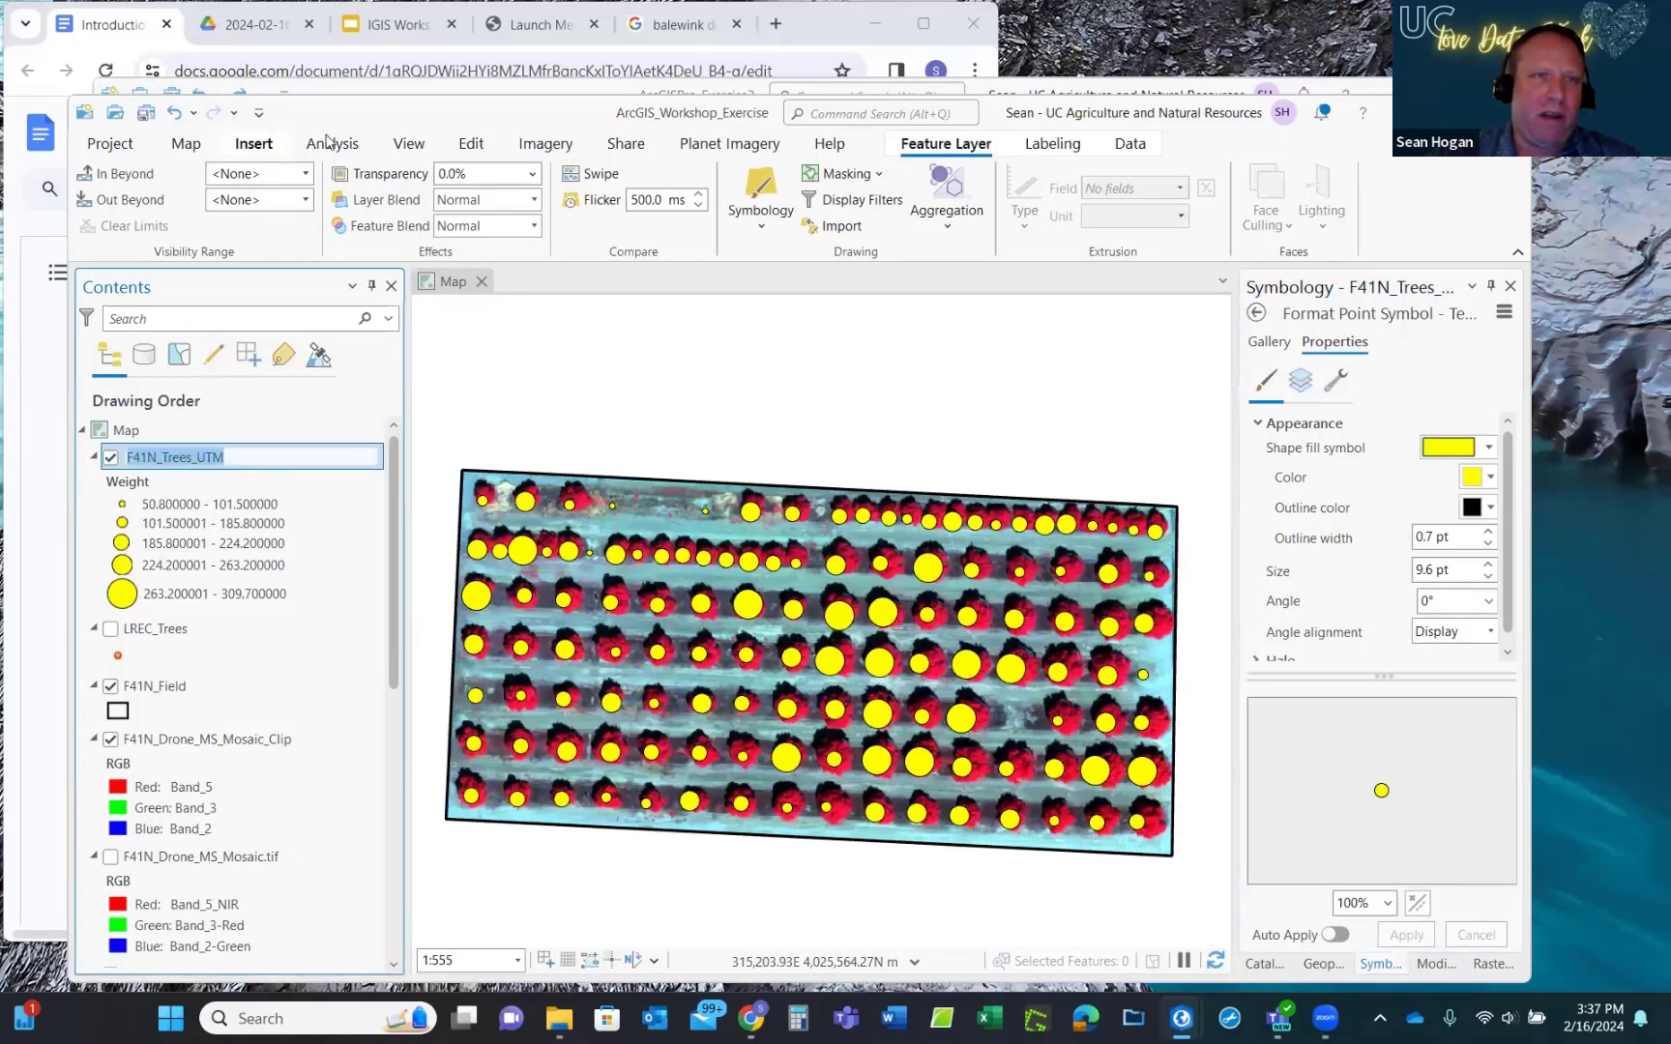
pyautogui.click(471, 145)
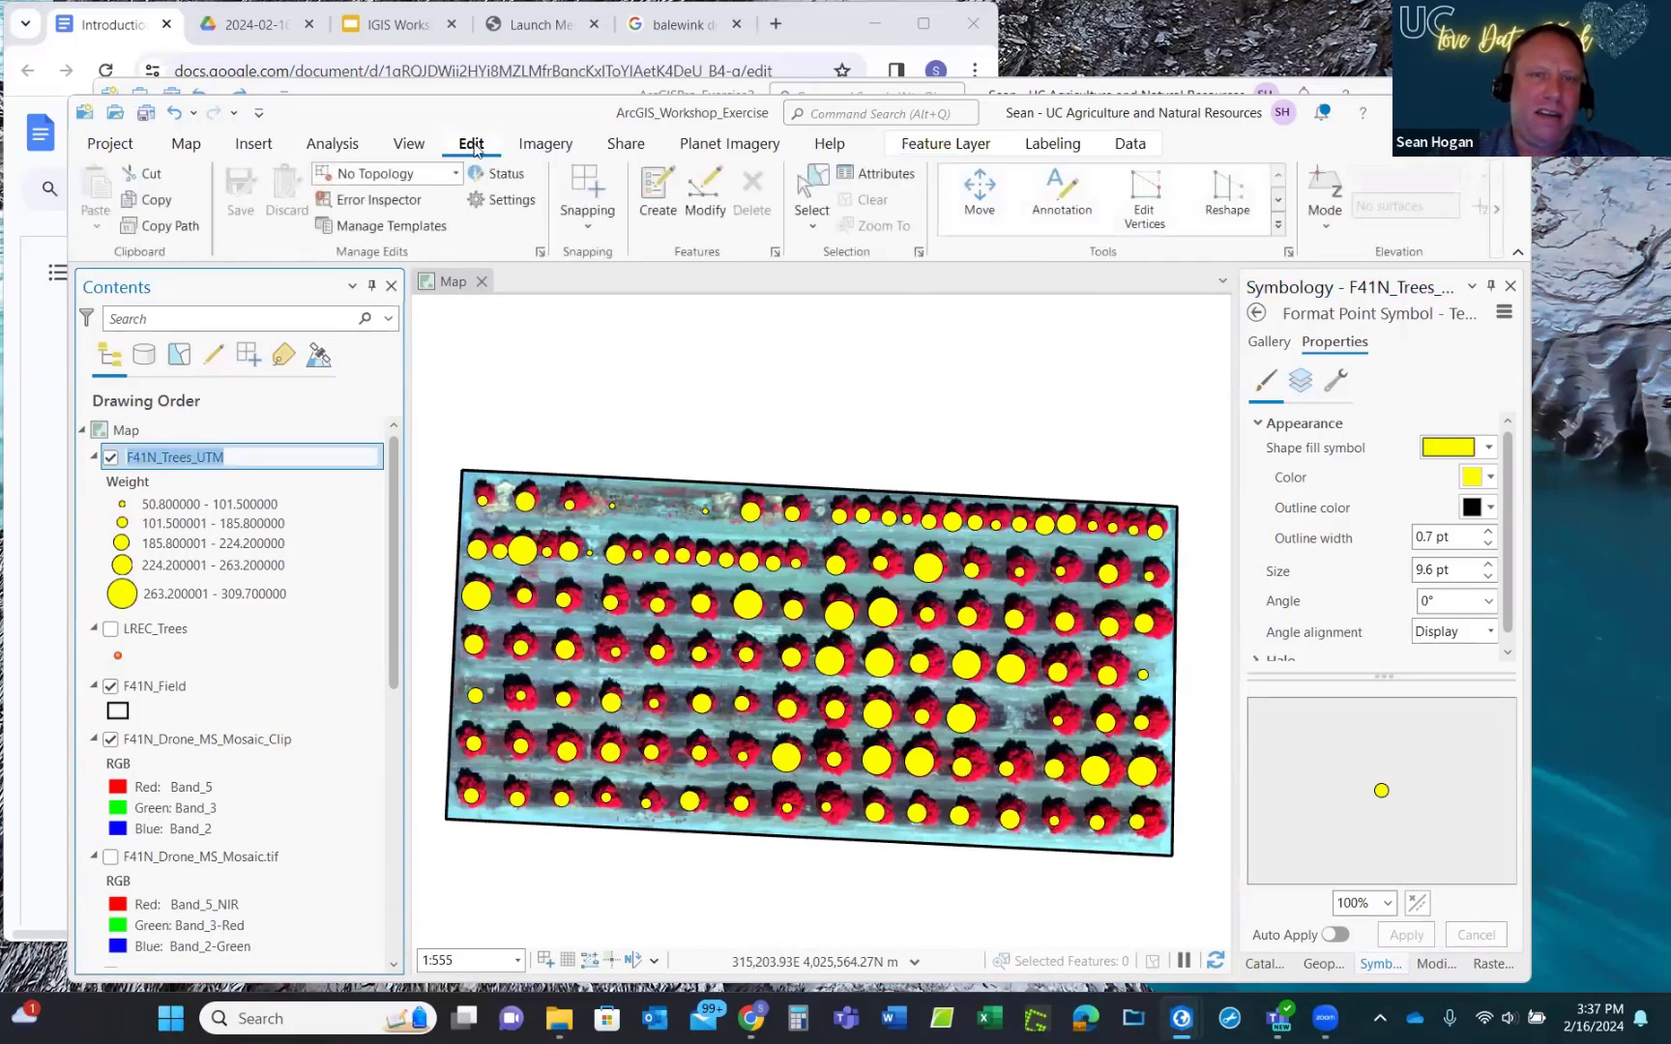
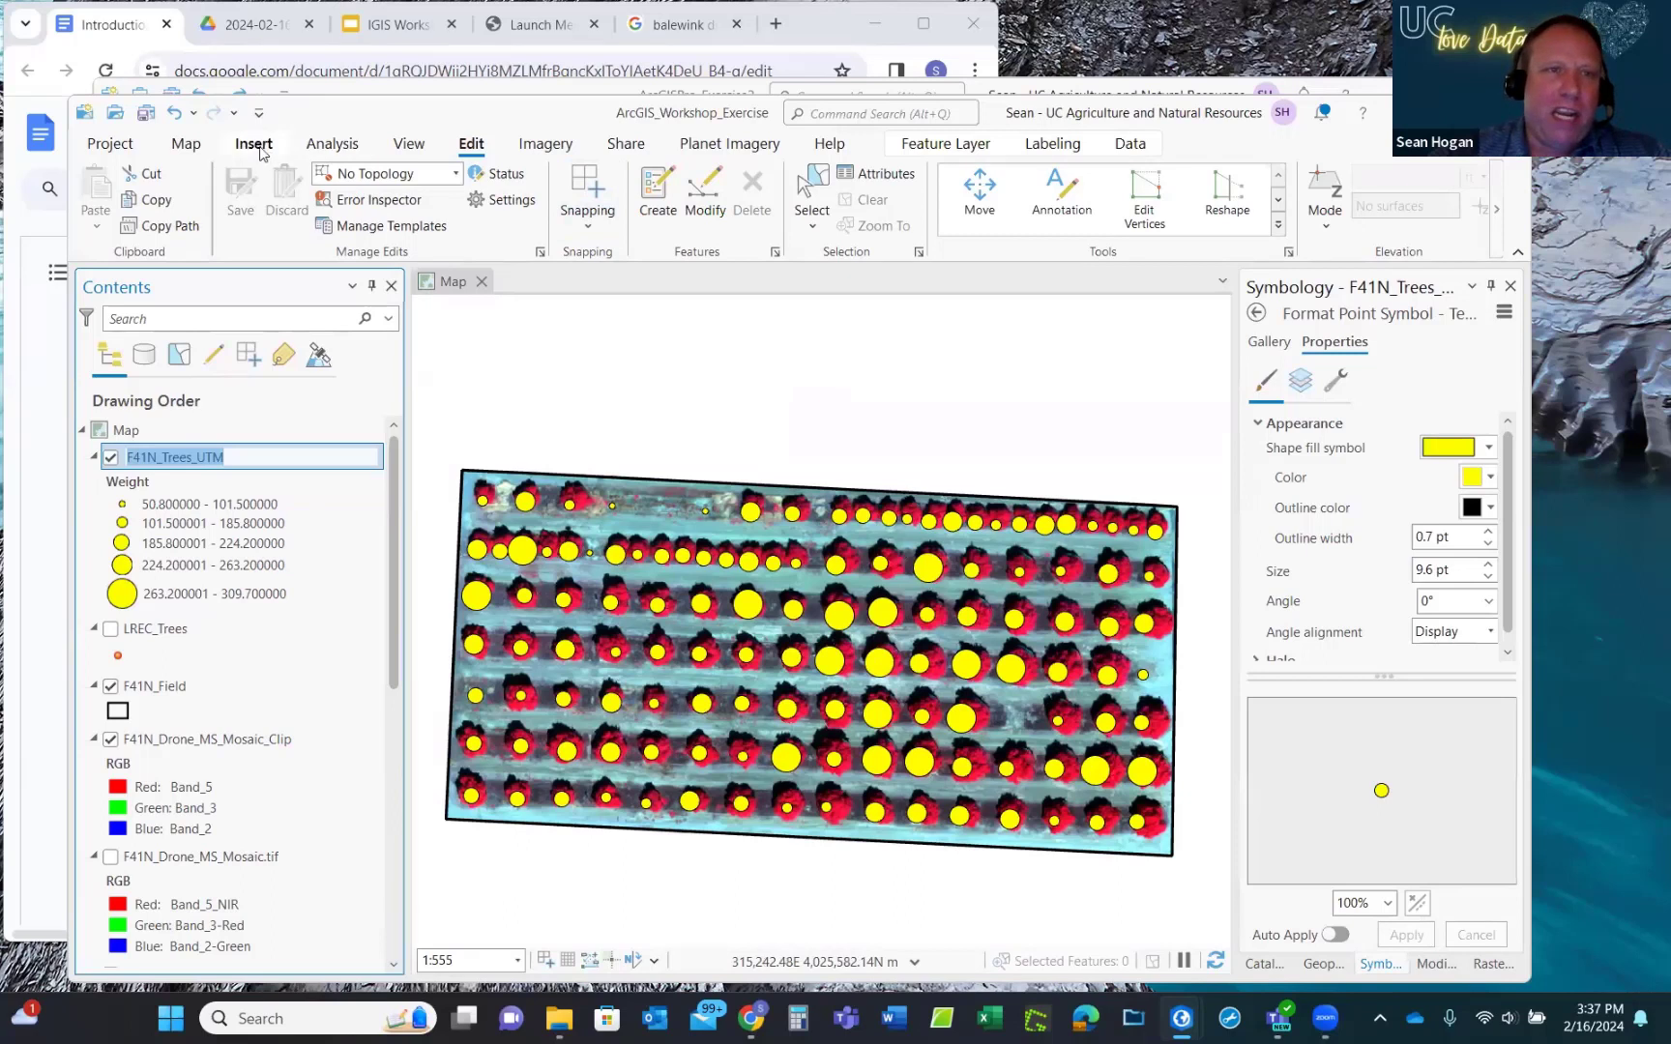
# Interpolate a raster from F41N_Trees_UTM with the 3D Analyst Spline tool, using Weight as the Z value field, and hide the output layer.
pyautogui.click(333, 145)
pyautogui.click(324, 193)
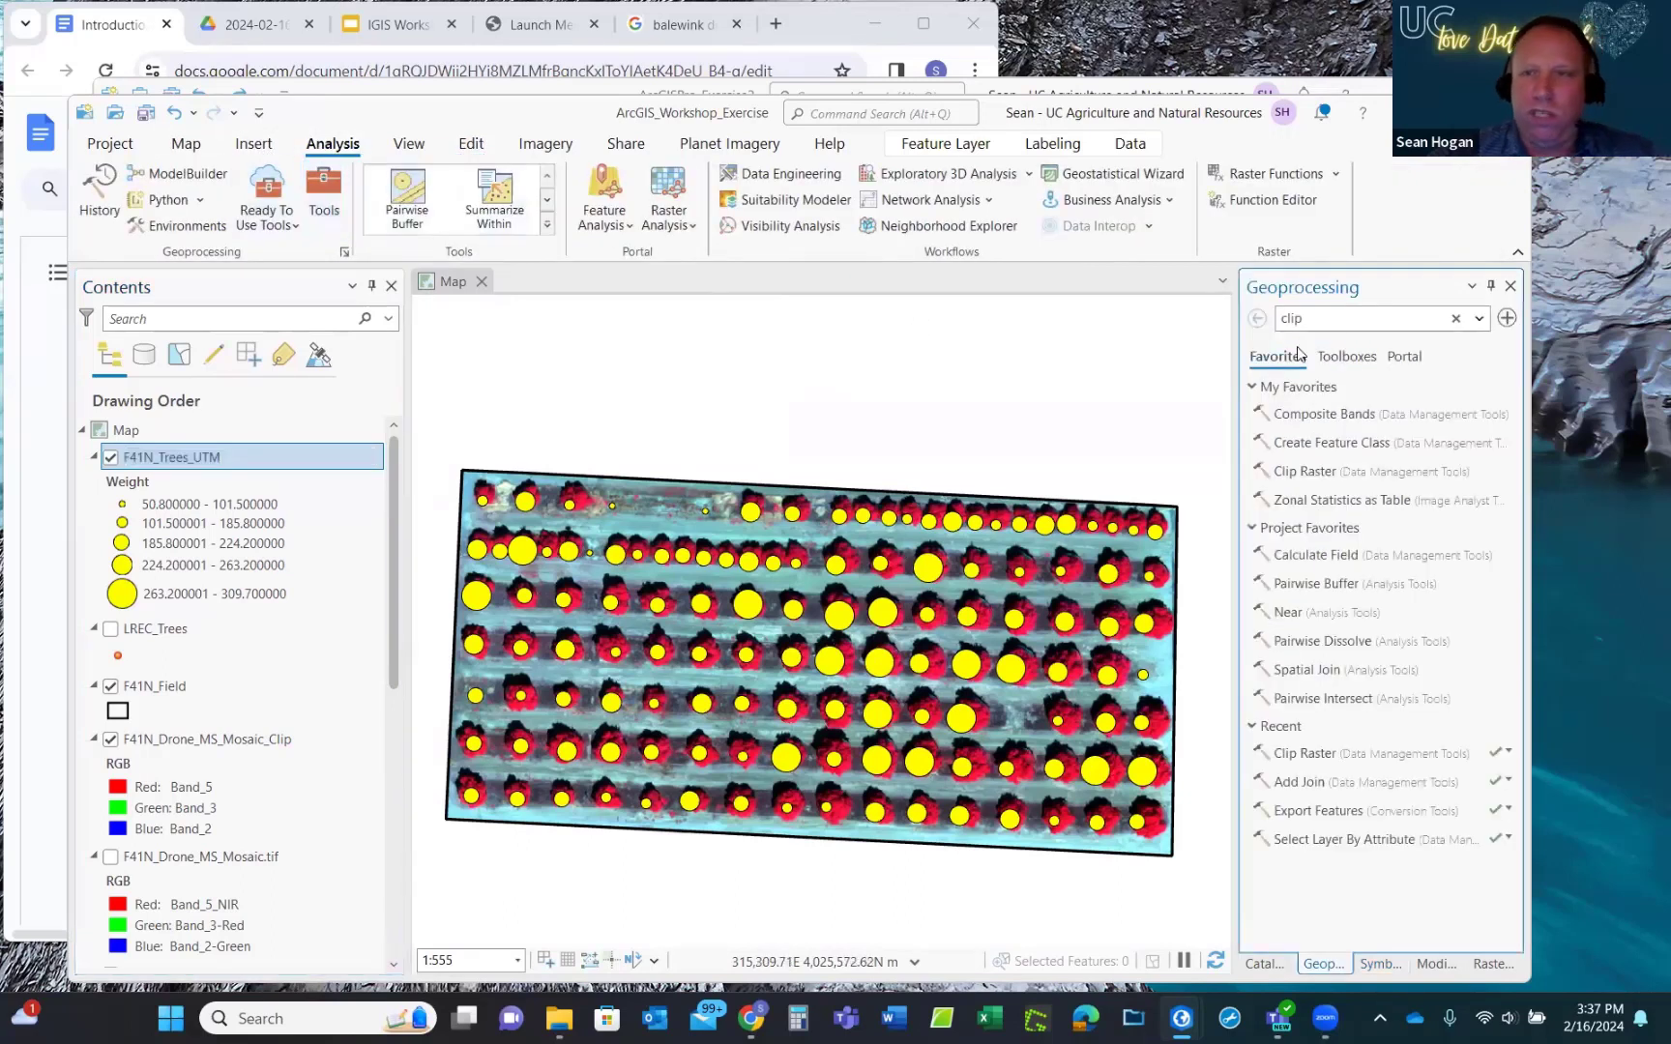
pyautogui.click(1284, 322)
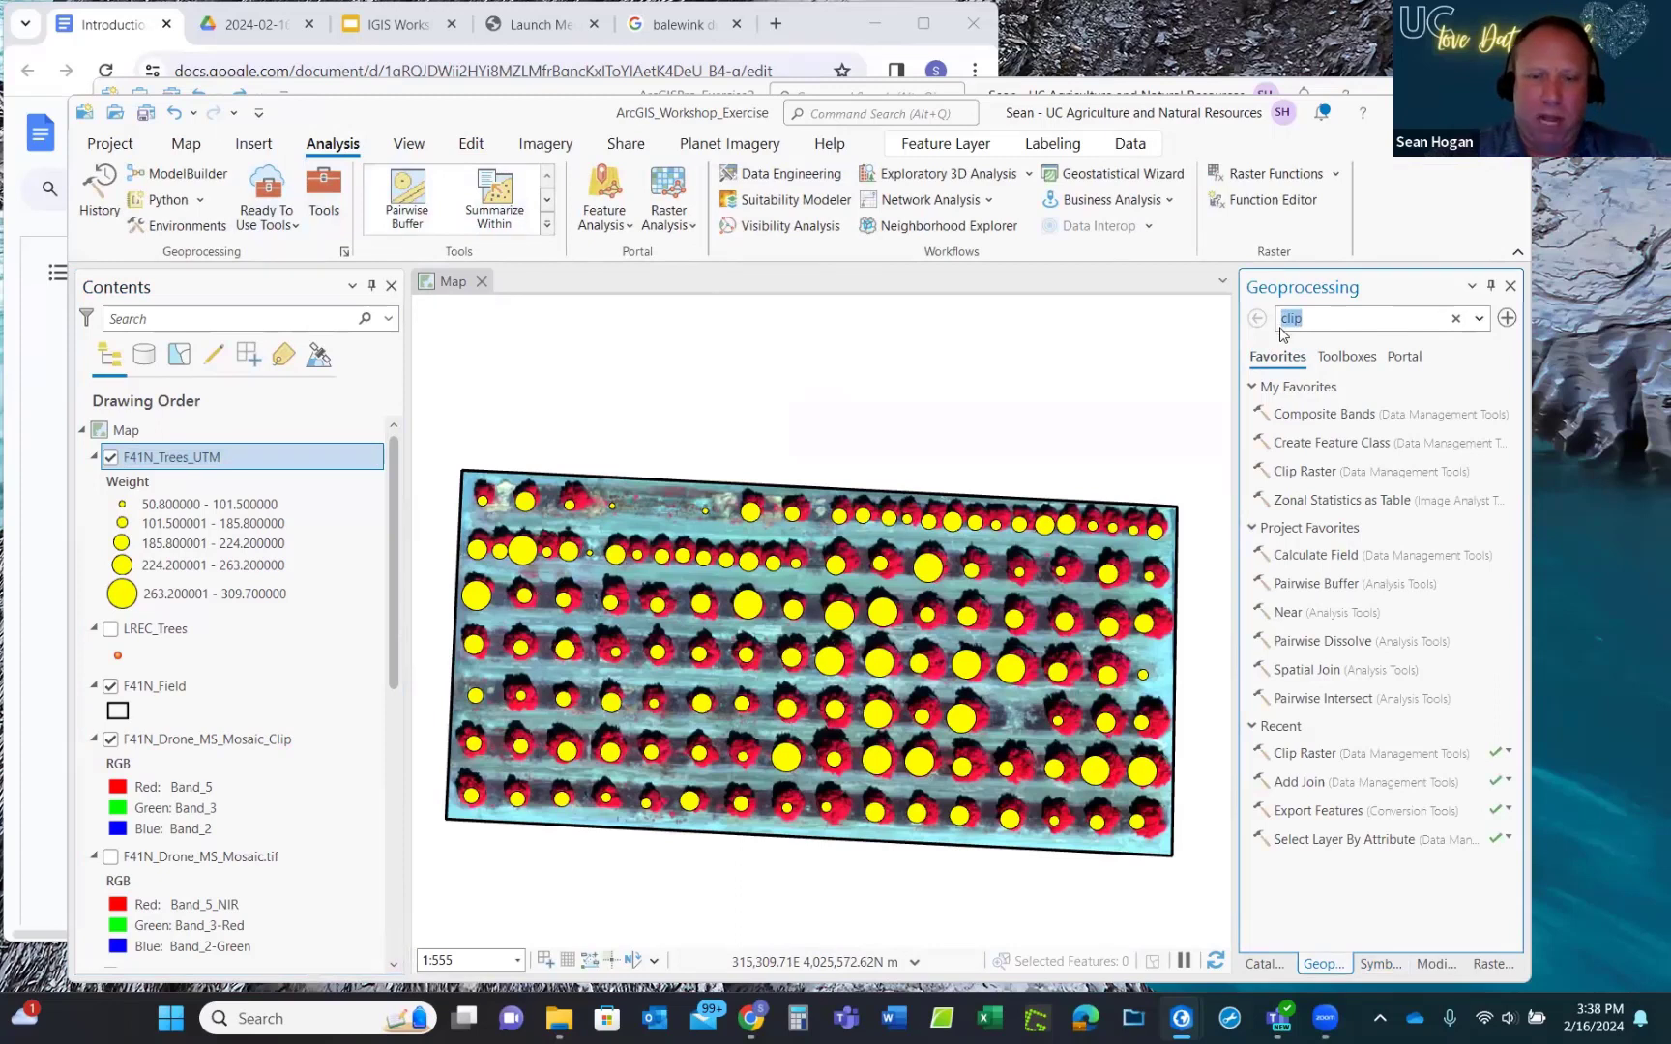
pyautogui.write('spline')
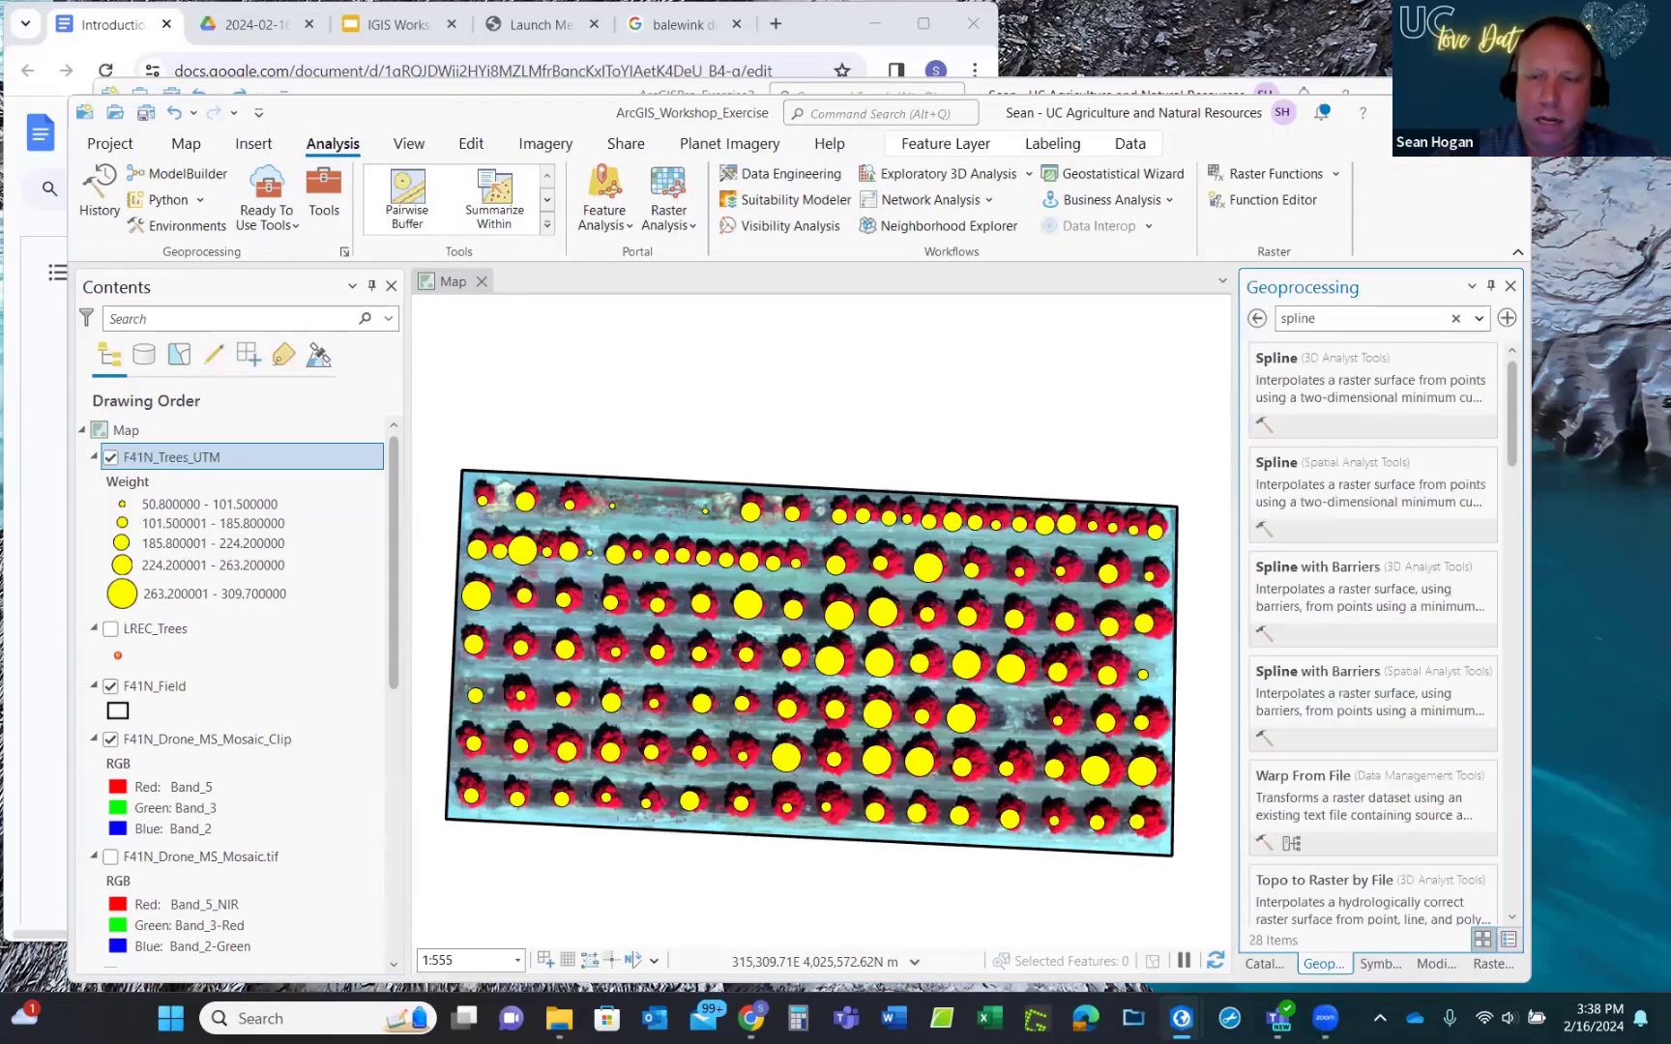
pyautogui.click(1284, 372)
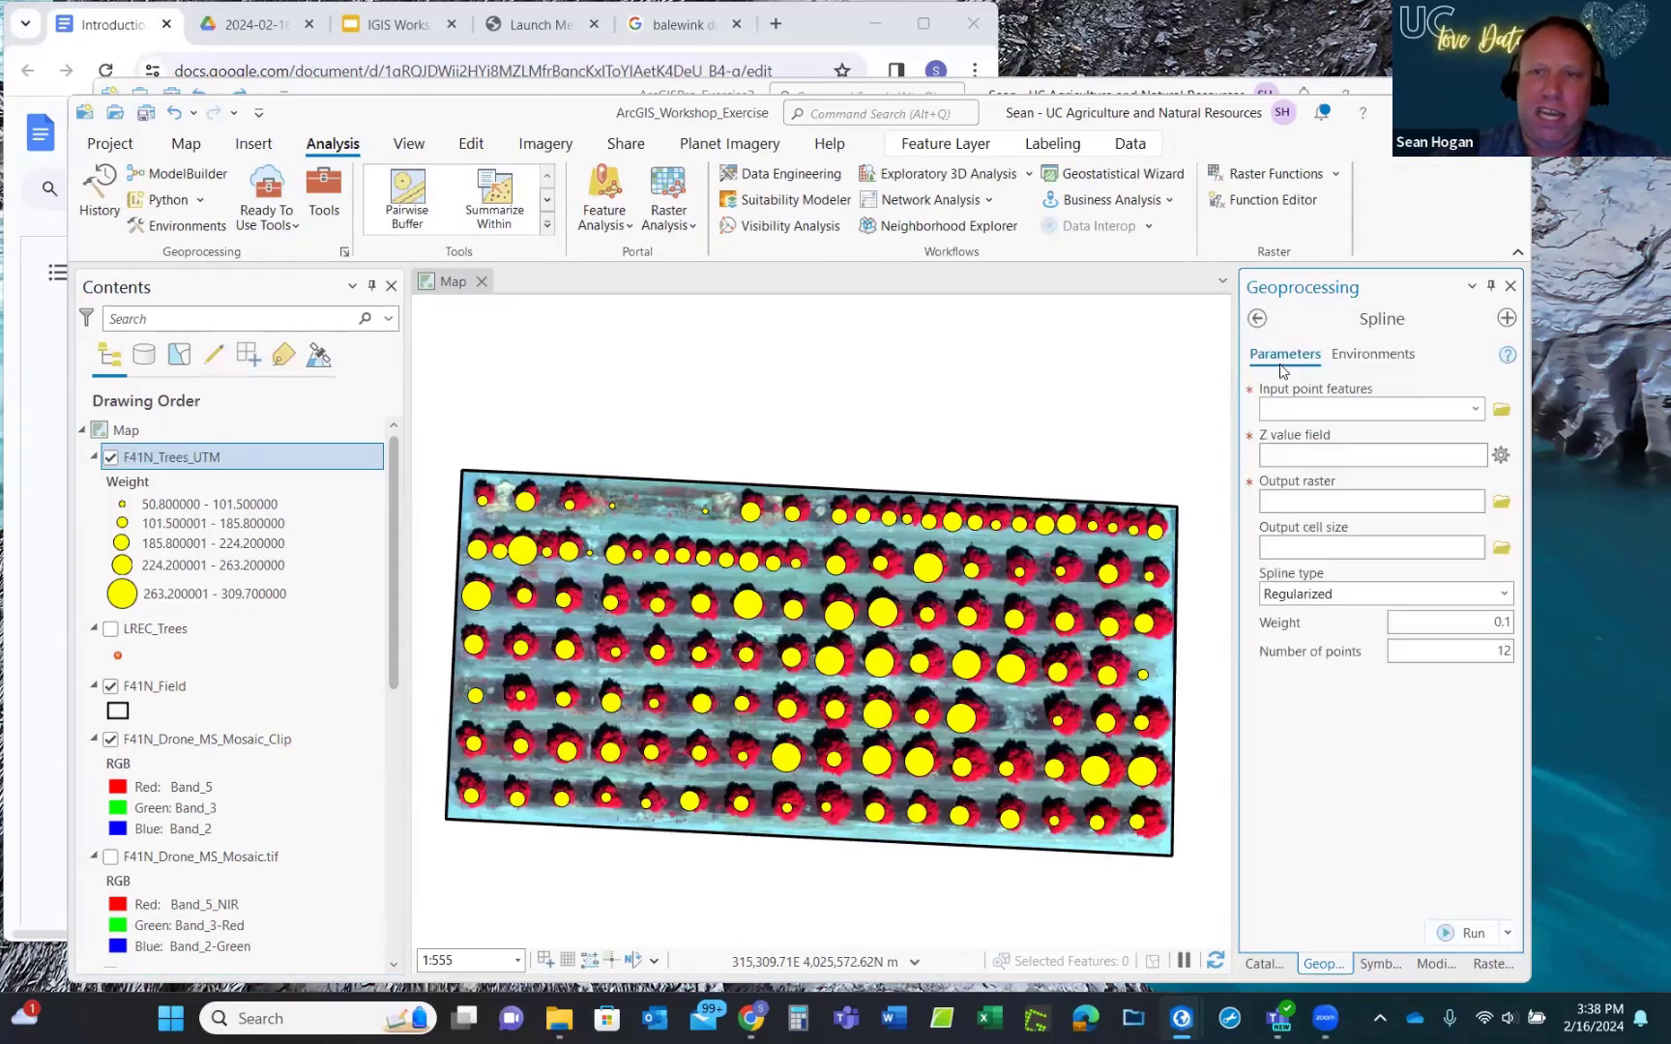
pyautogui.click(1473, 409)
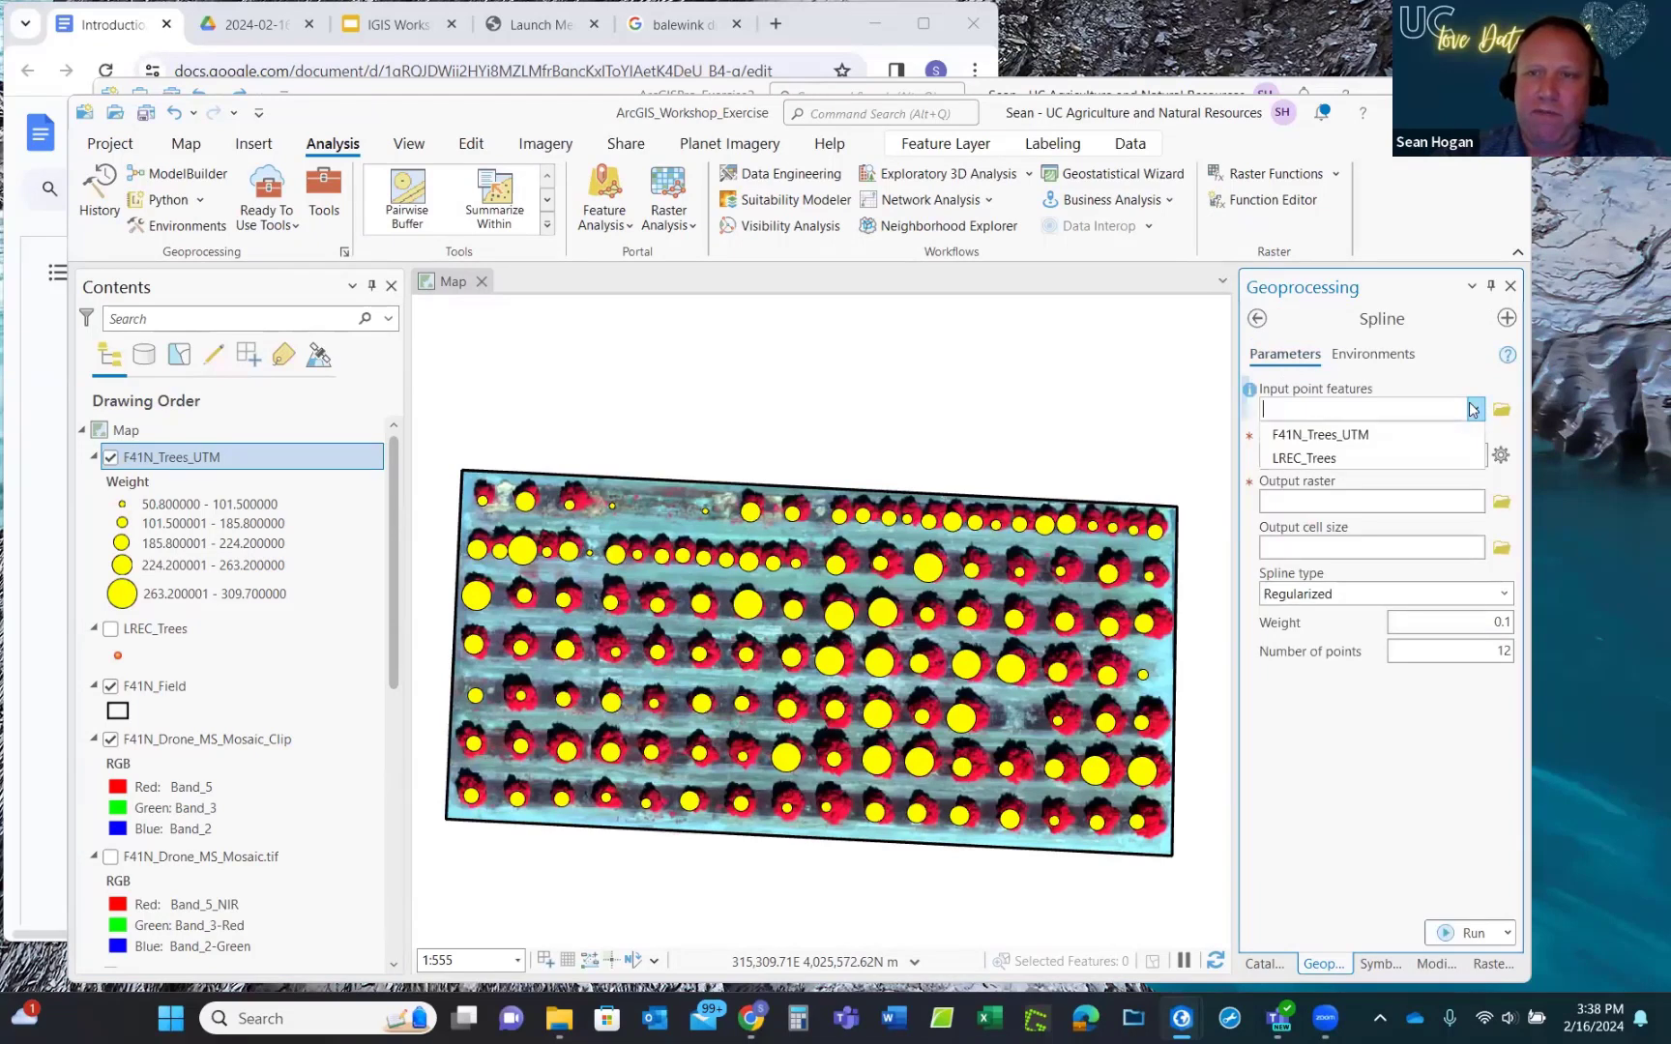
pyautogui.click(1318, 437)
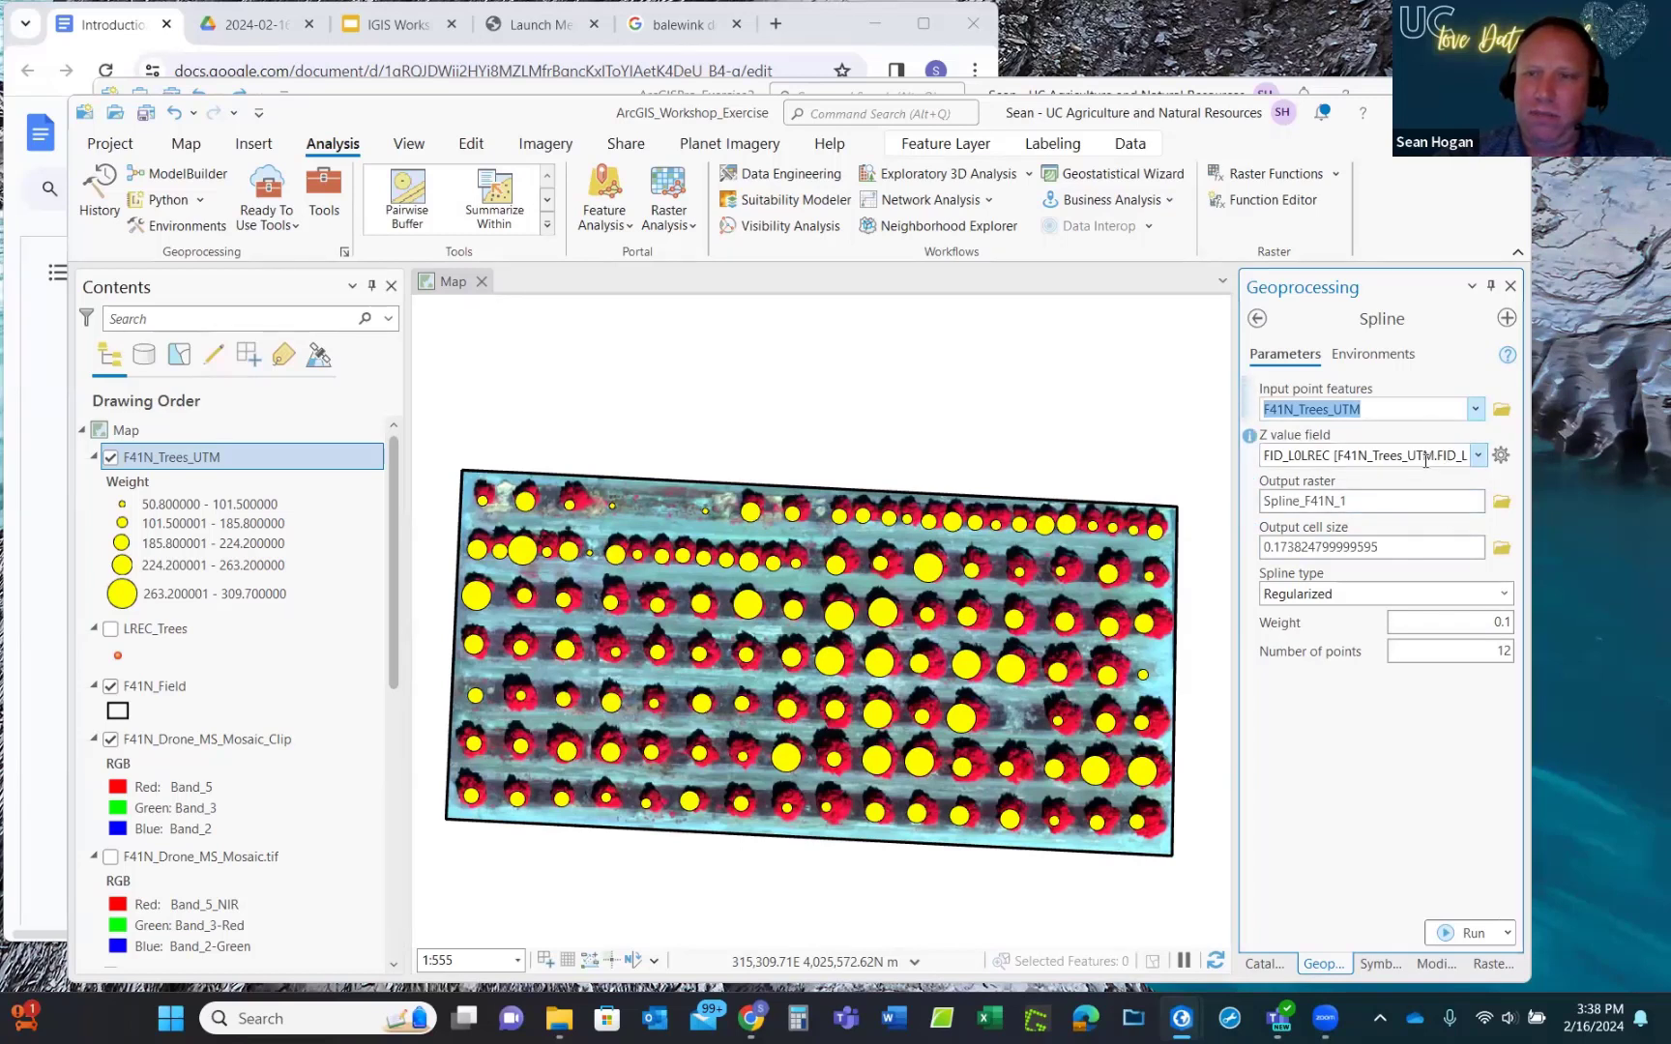
pyautogui.click(1479, 456)
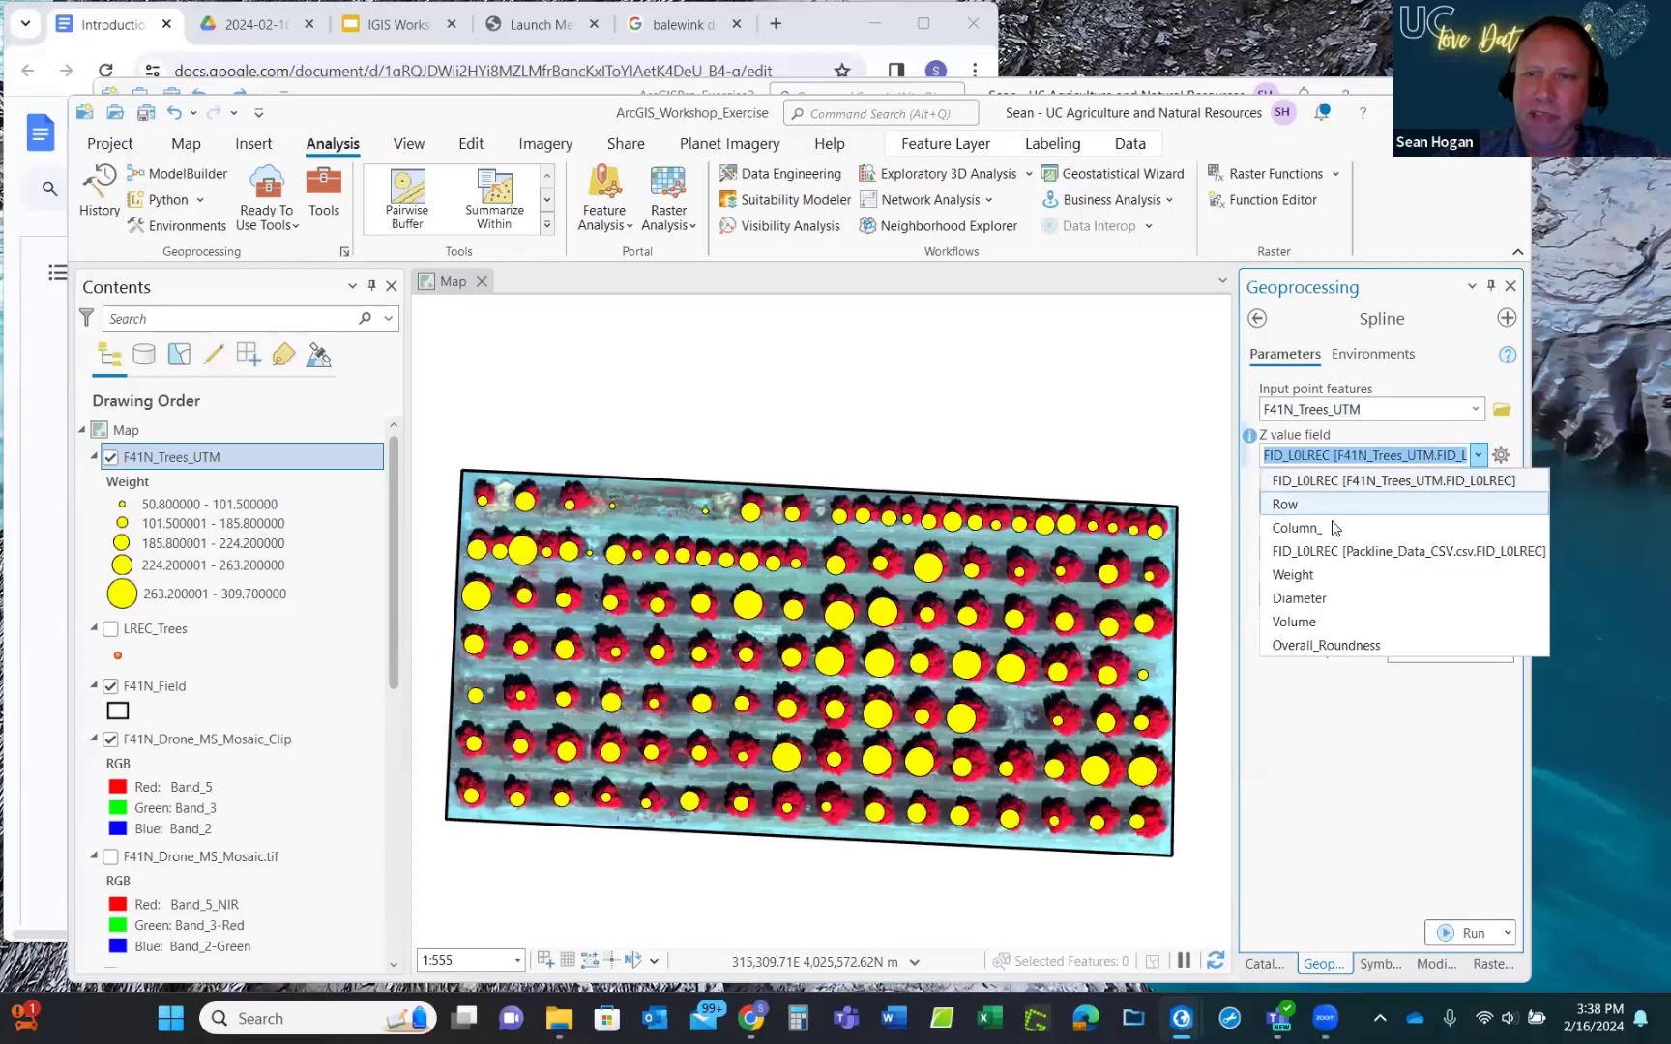
pyautogui.click(1296, 575)
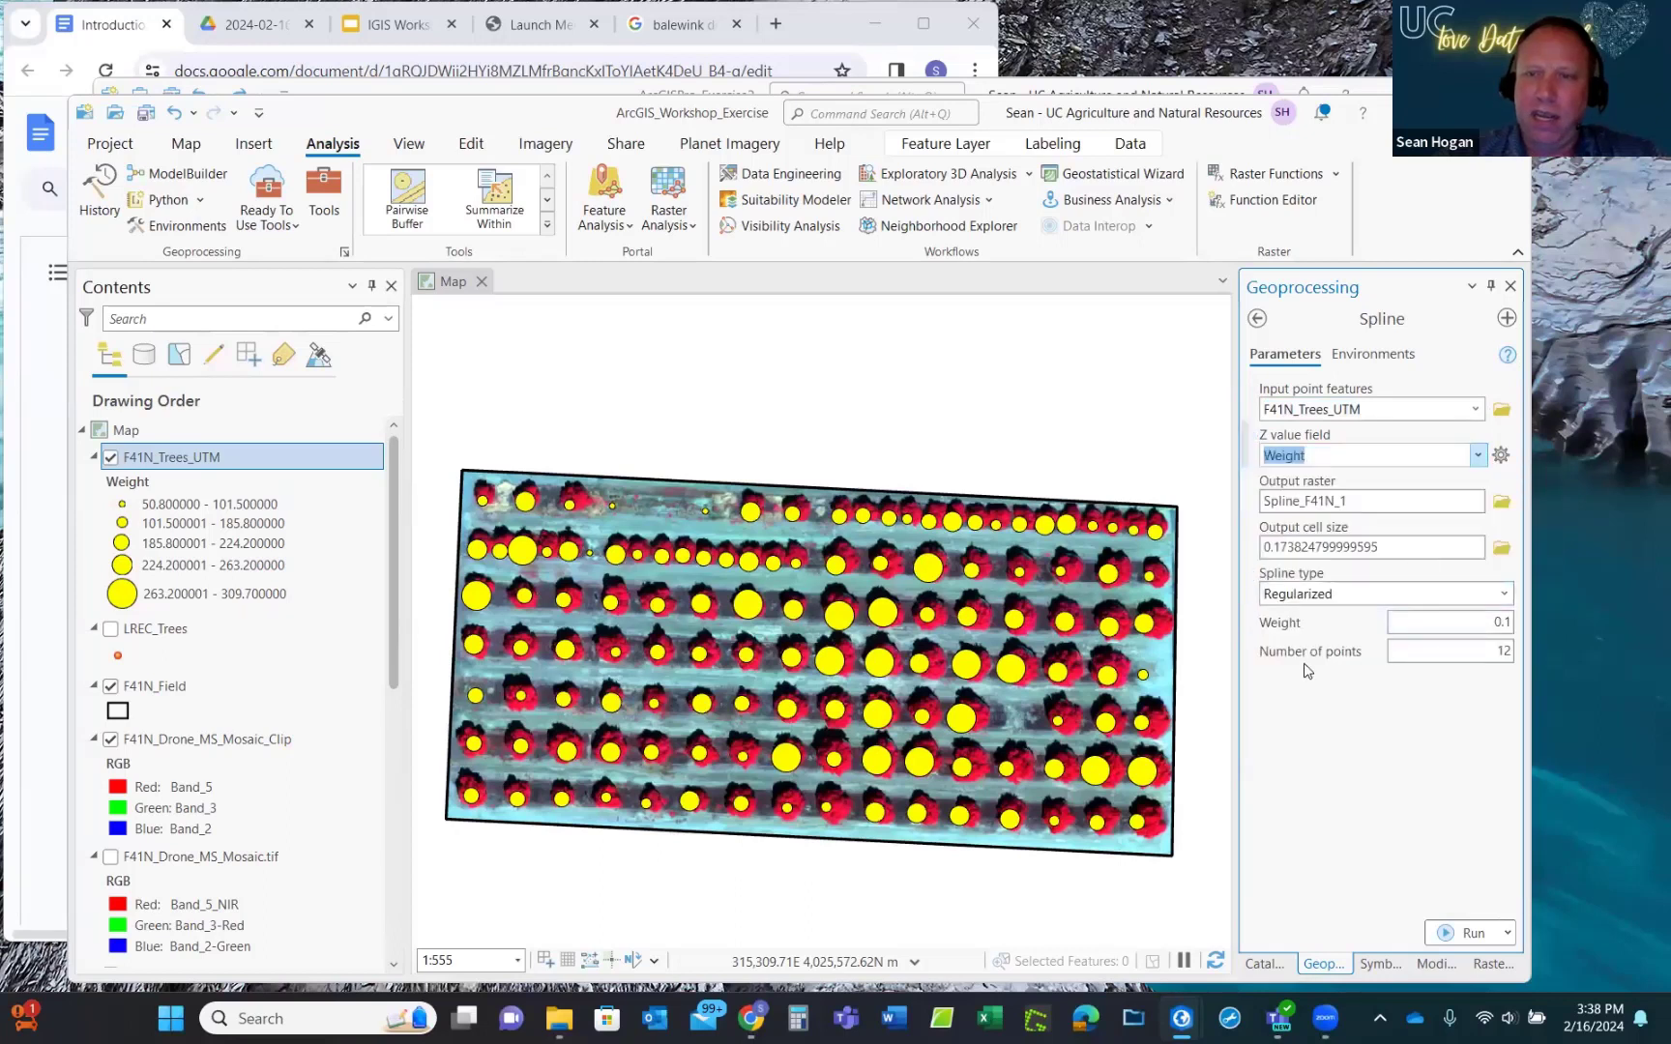
pyautogui.click(1472, 934)
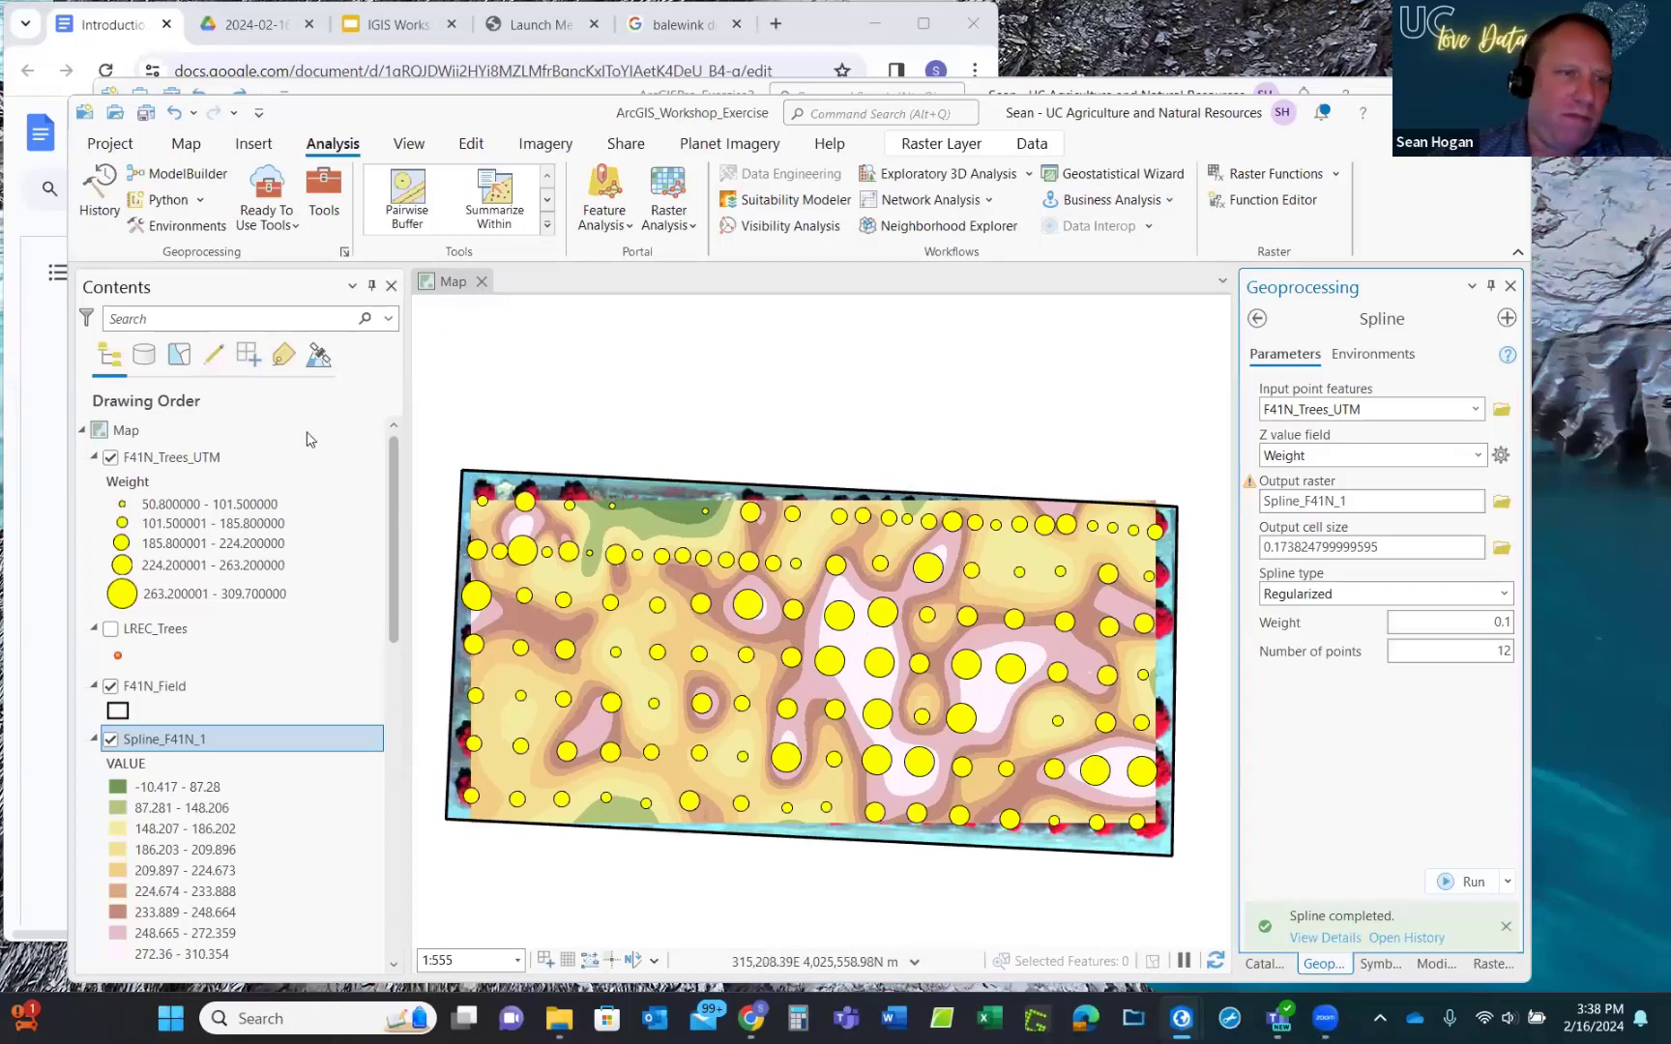
pyautogui.click(111, 740)
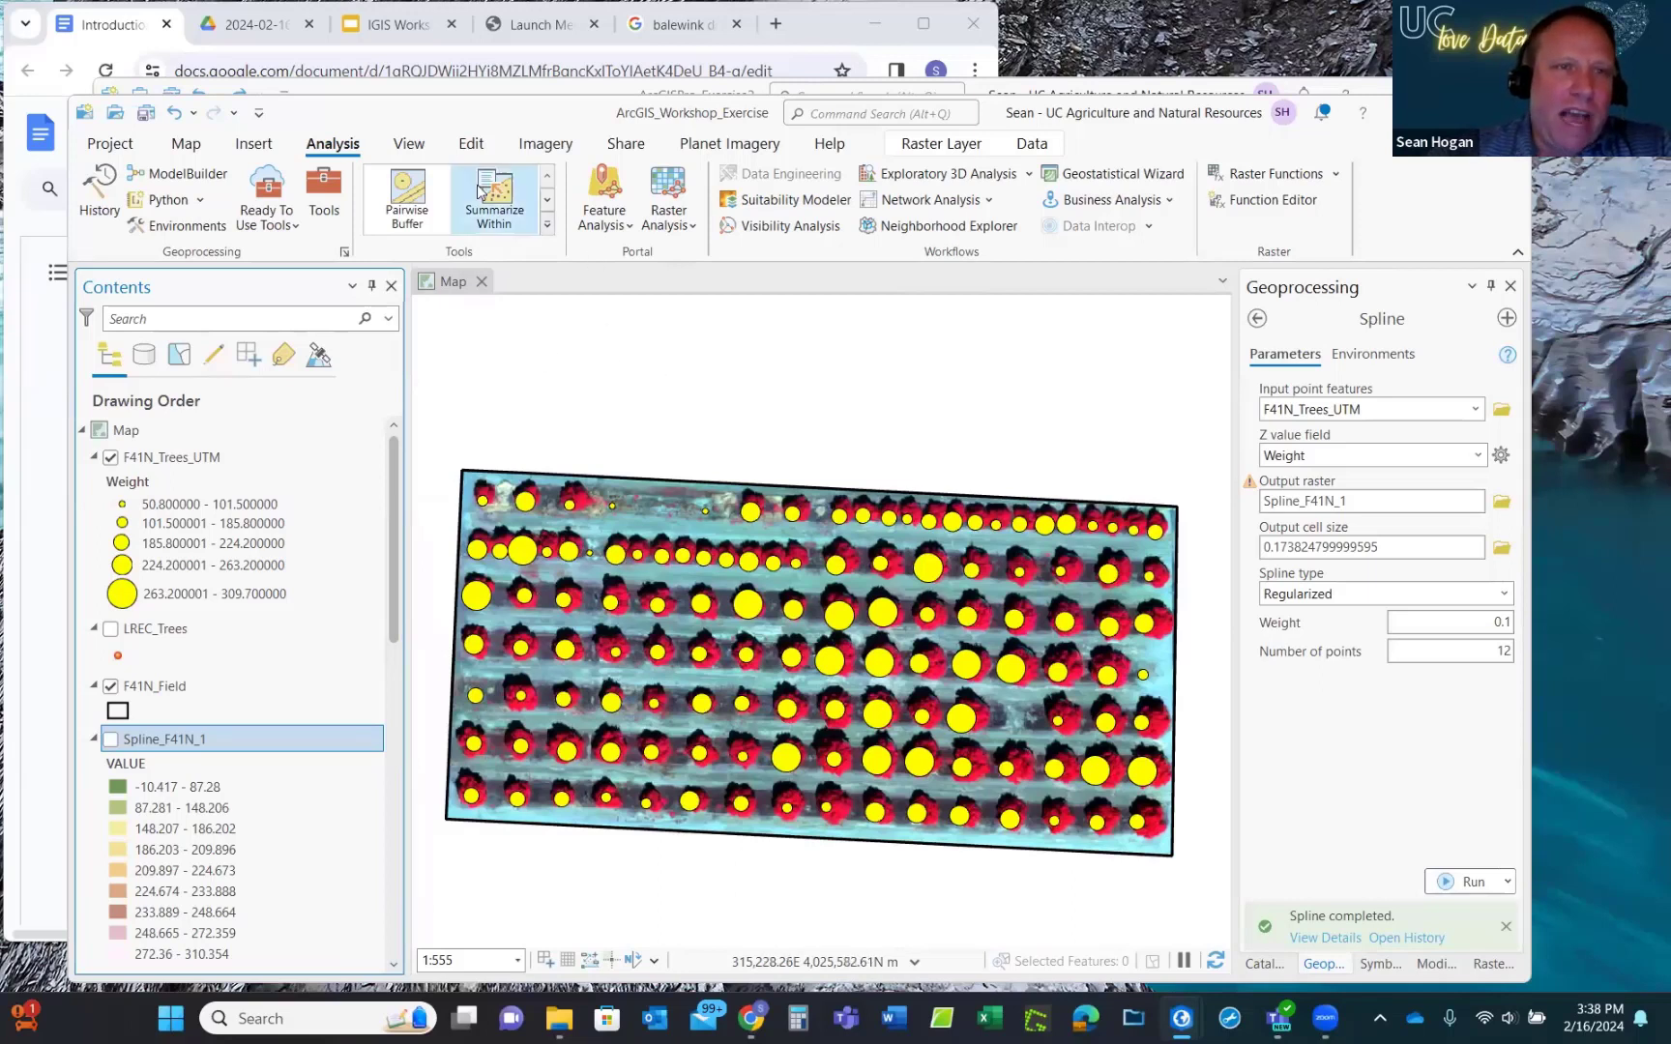
# Create a new layout with the ANSI Landscape Letter page size, 8.5" x 11".
pyautogui.click(411, 147)
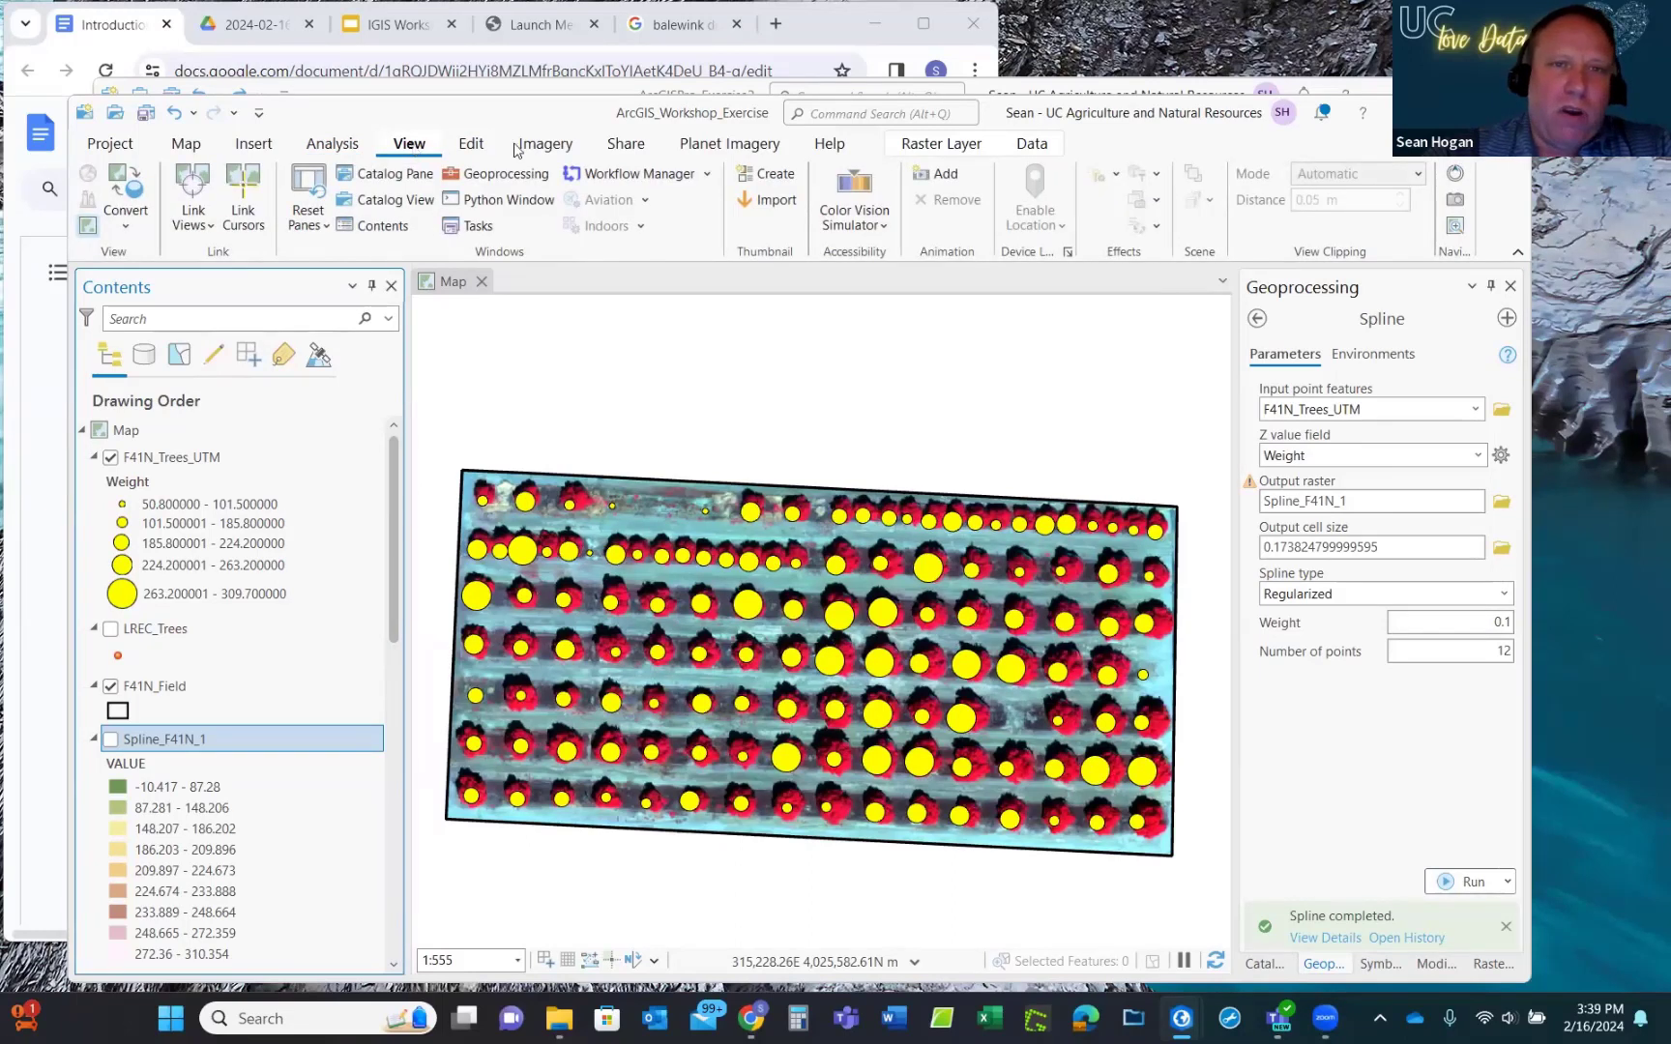
pyautogui.click(243, 147)
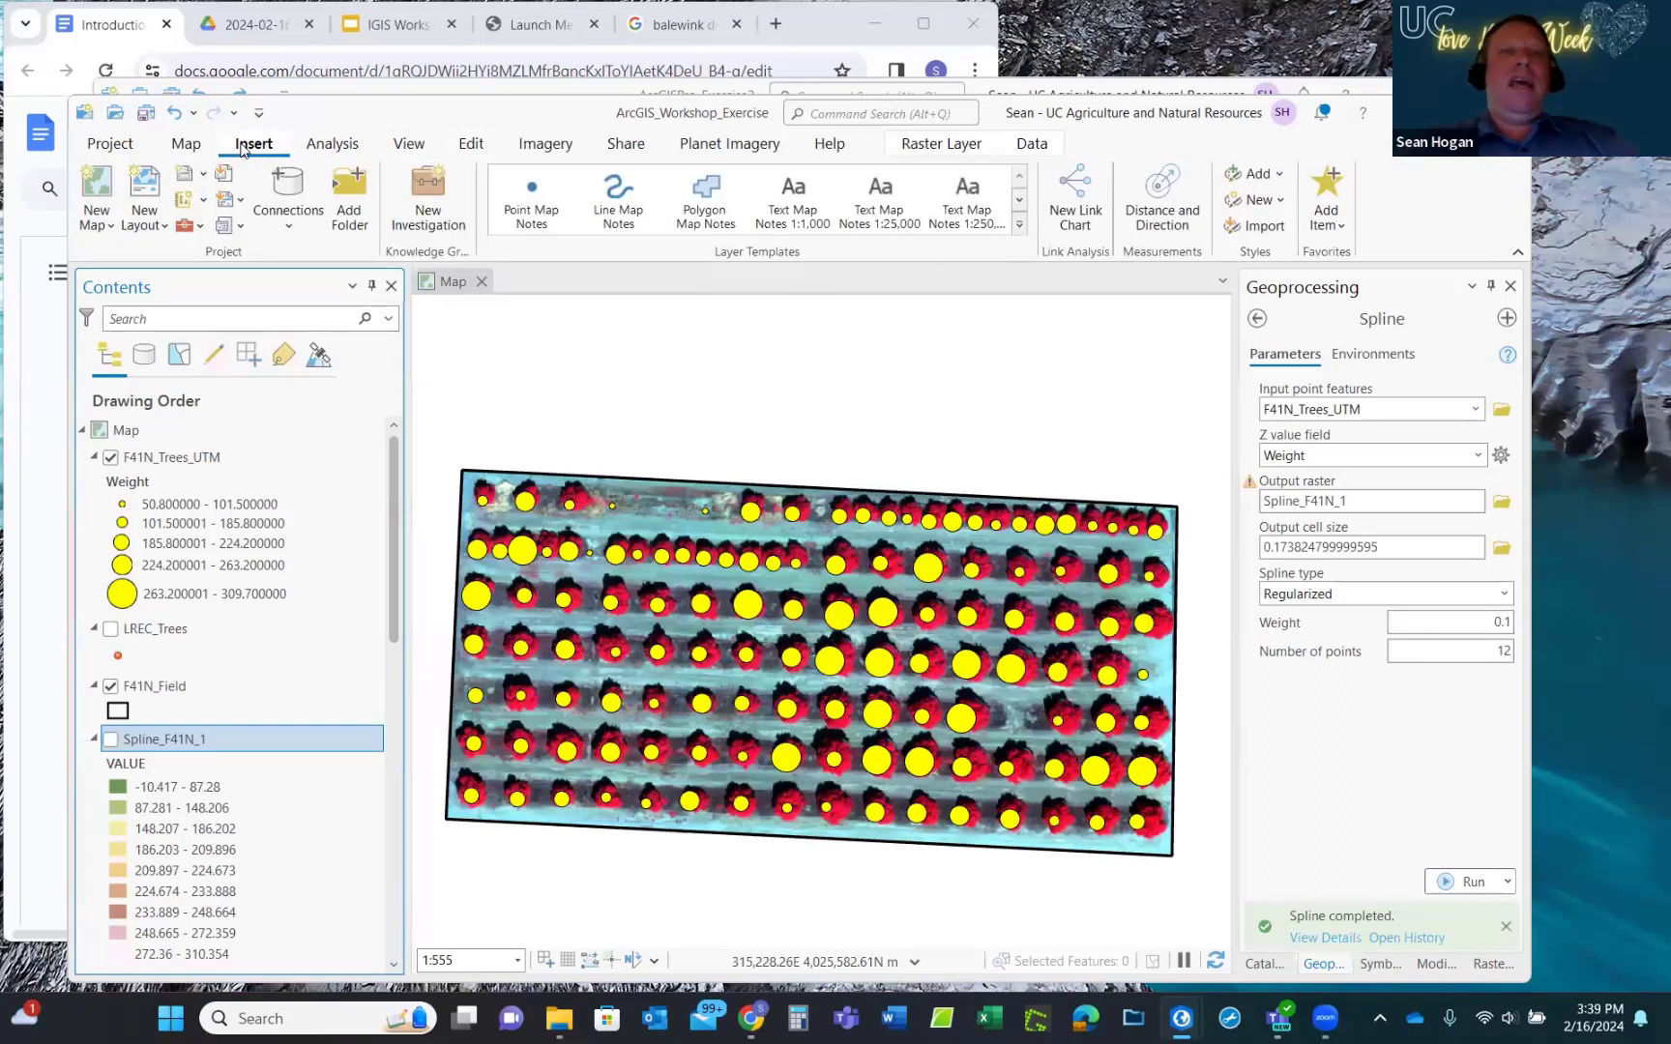
pyautogui.click(150, 188)
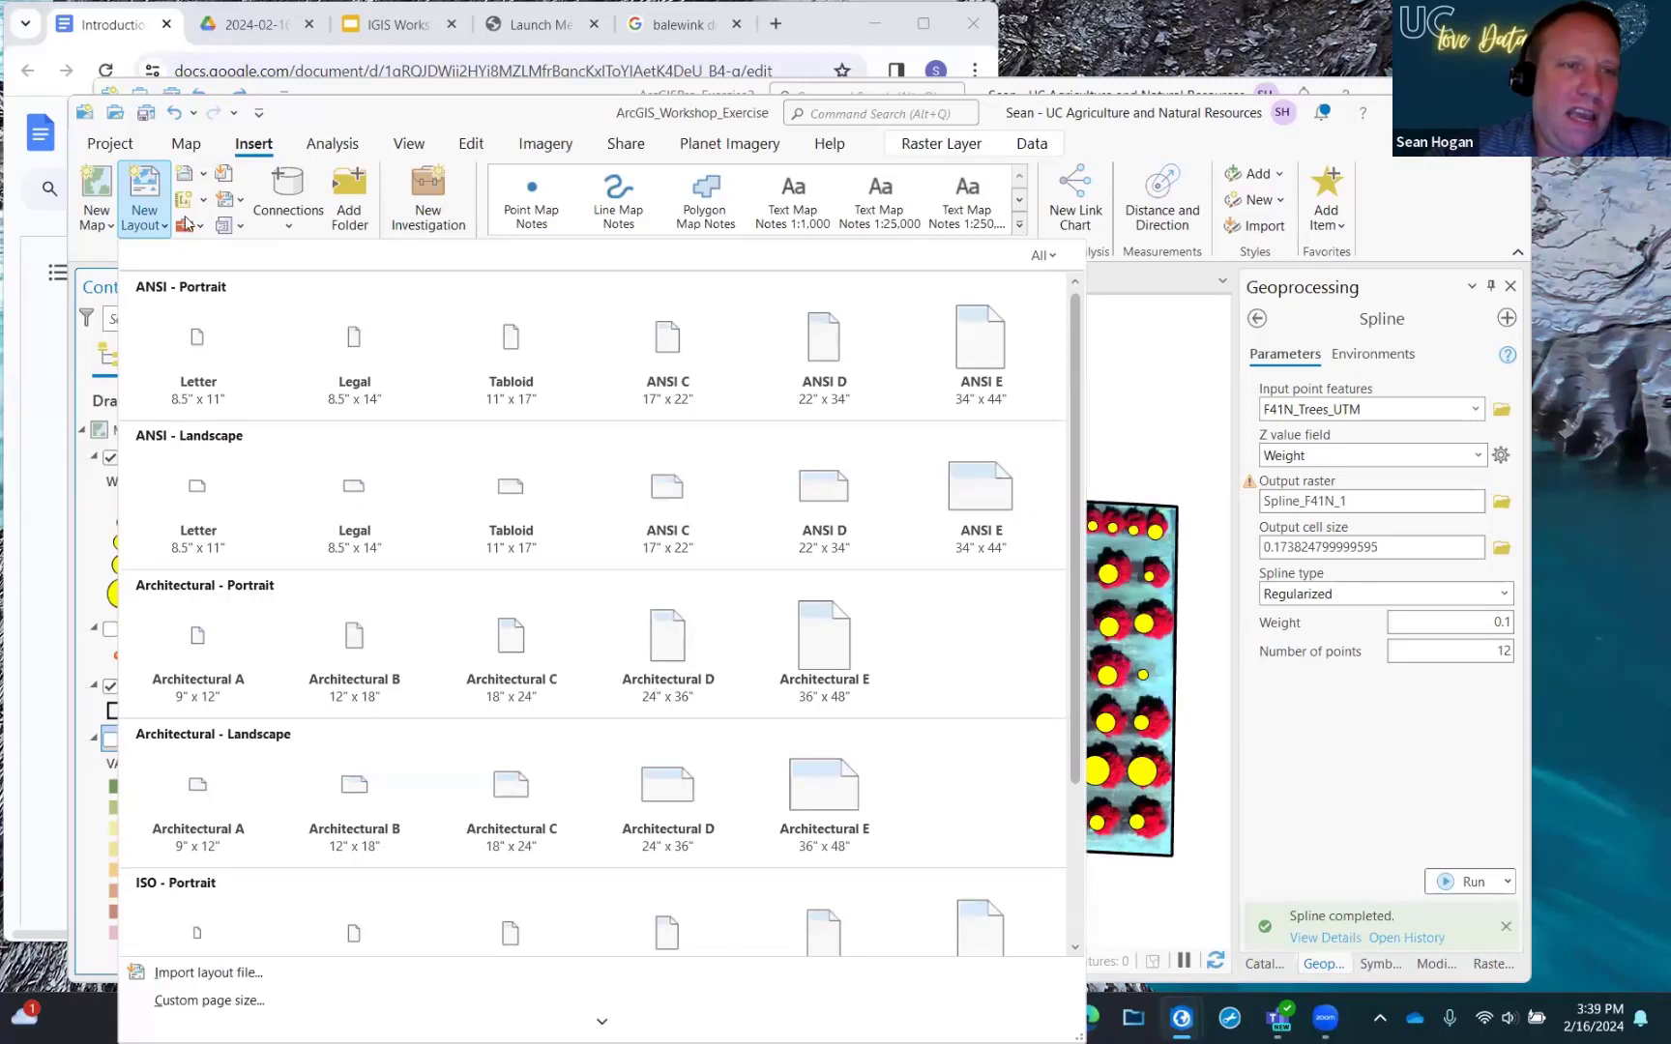
pyautogui.click(189, 483)
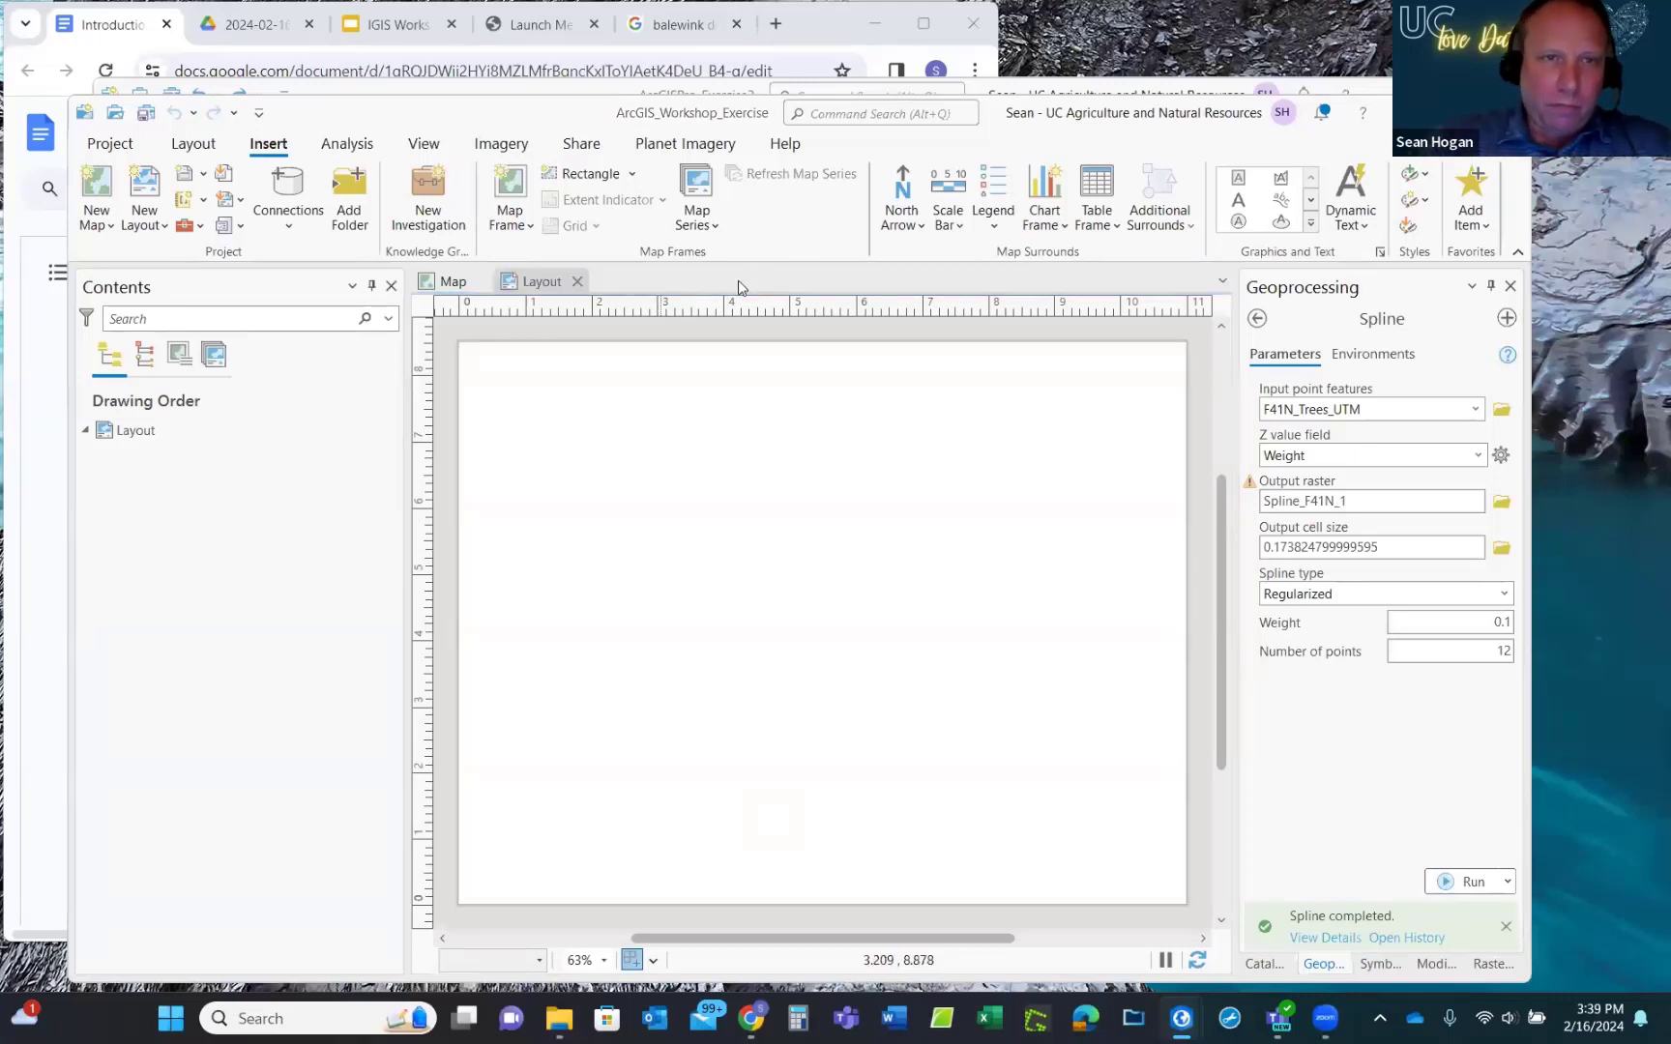
# Insert a map frame showing the Map view at 1:555 so that it fills the layout page.
pyautogui.click(509, 215)
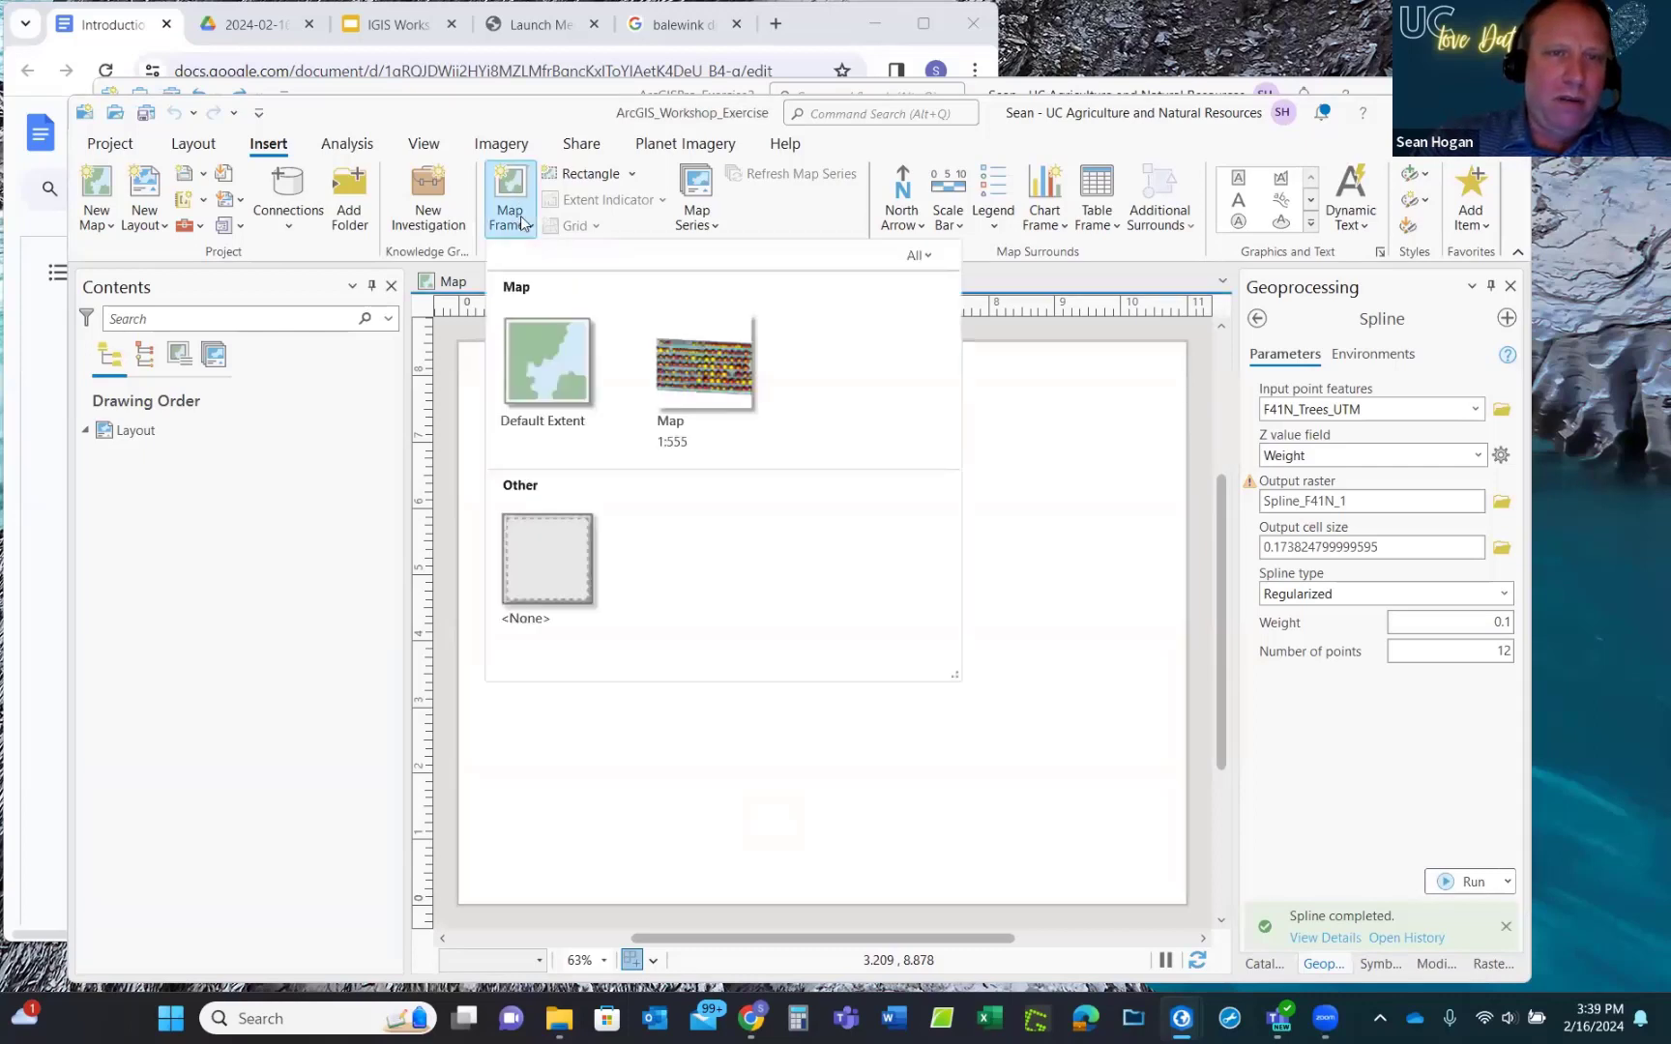
pyautogui.click(709, 377)
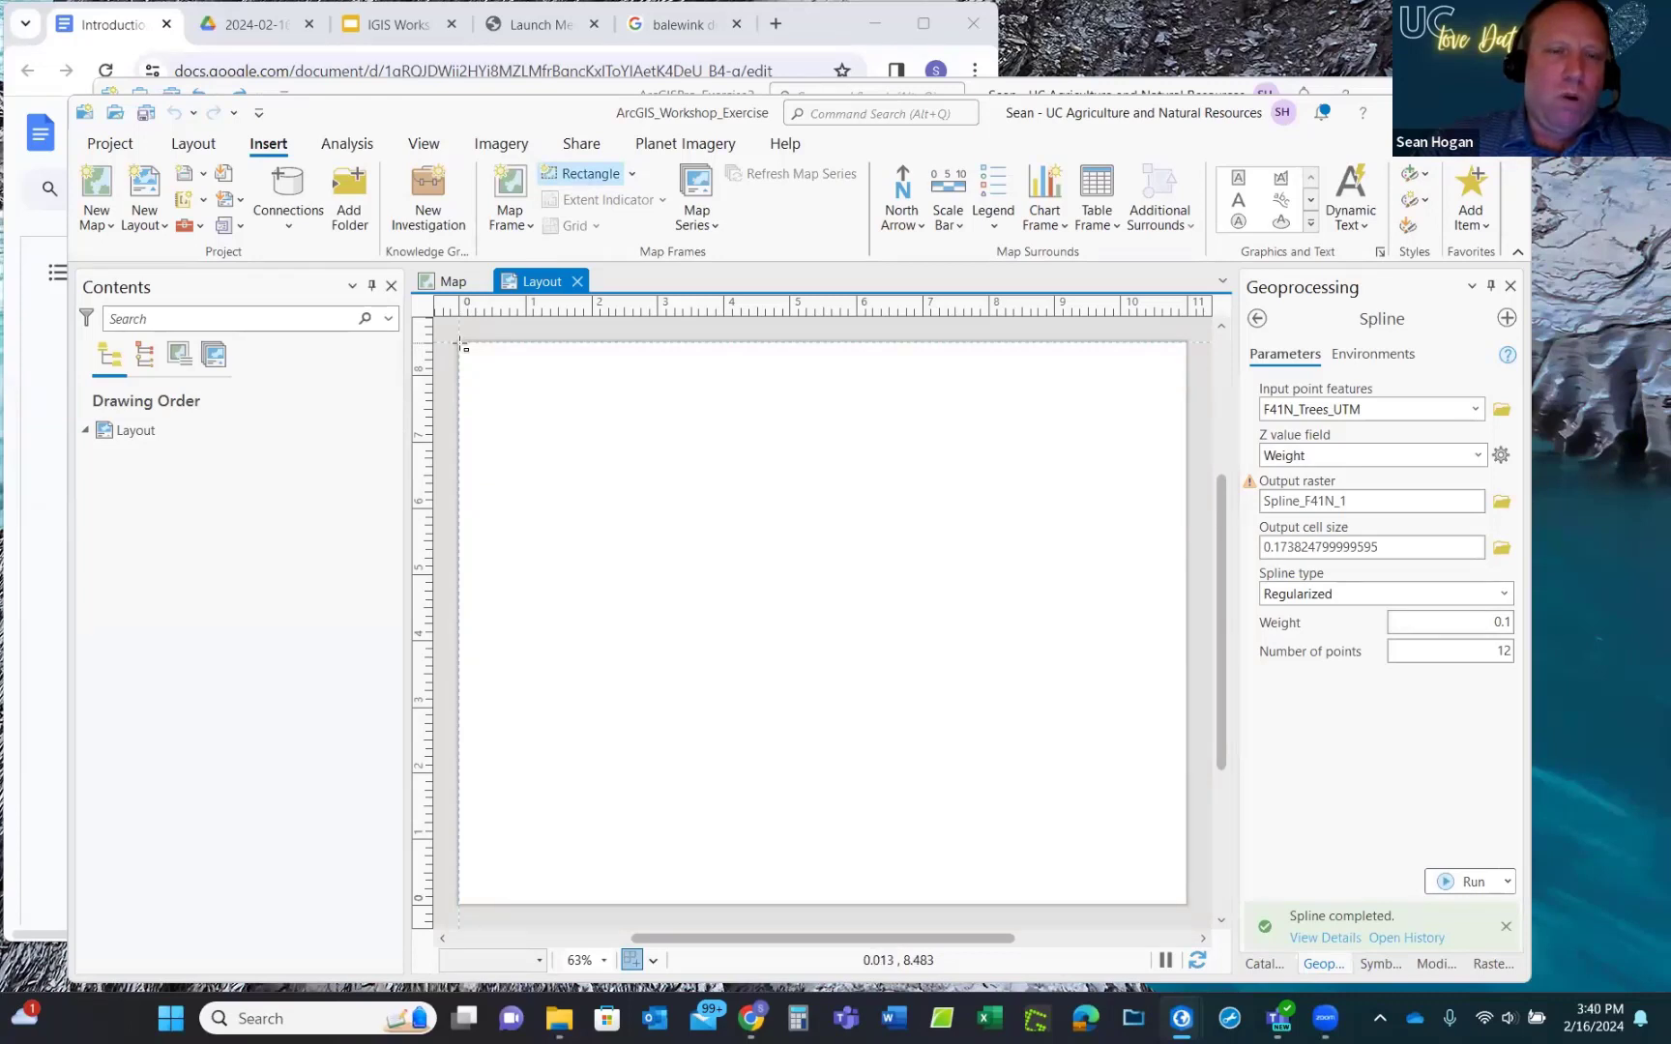
pyautogui.moveTo(465, 348)
pyautogui.mouseDown()
pyautogui.moveTo(757, 560)
pyautogui.moveTo(1022, 702)
pyautogui.moveTo(1149, 876)
pyautogui.moveTo(1189, 903)
pyautogui.mouseUp()
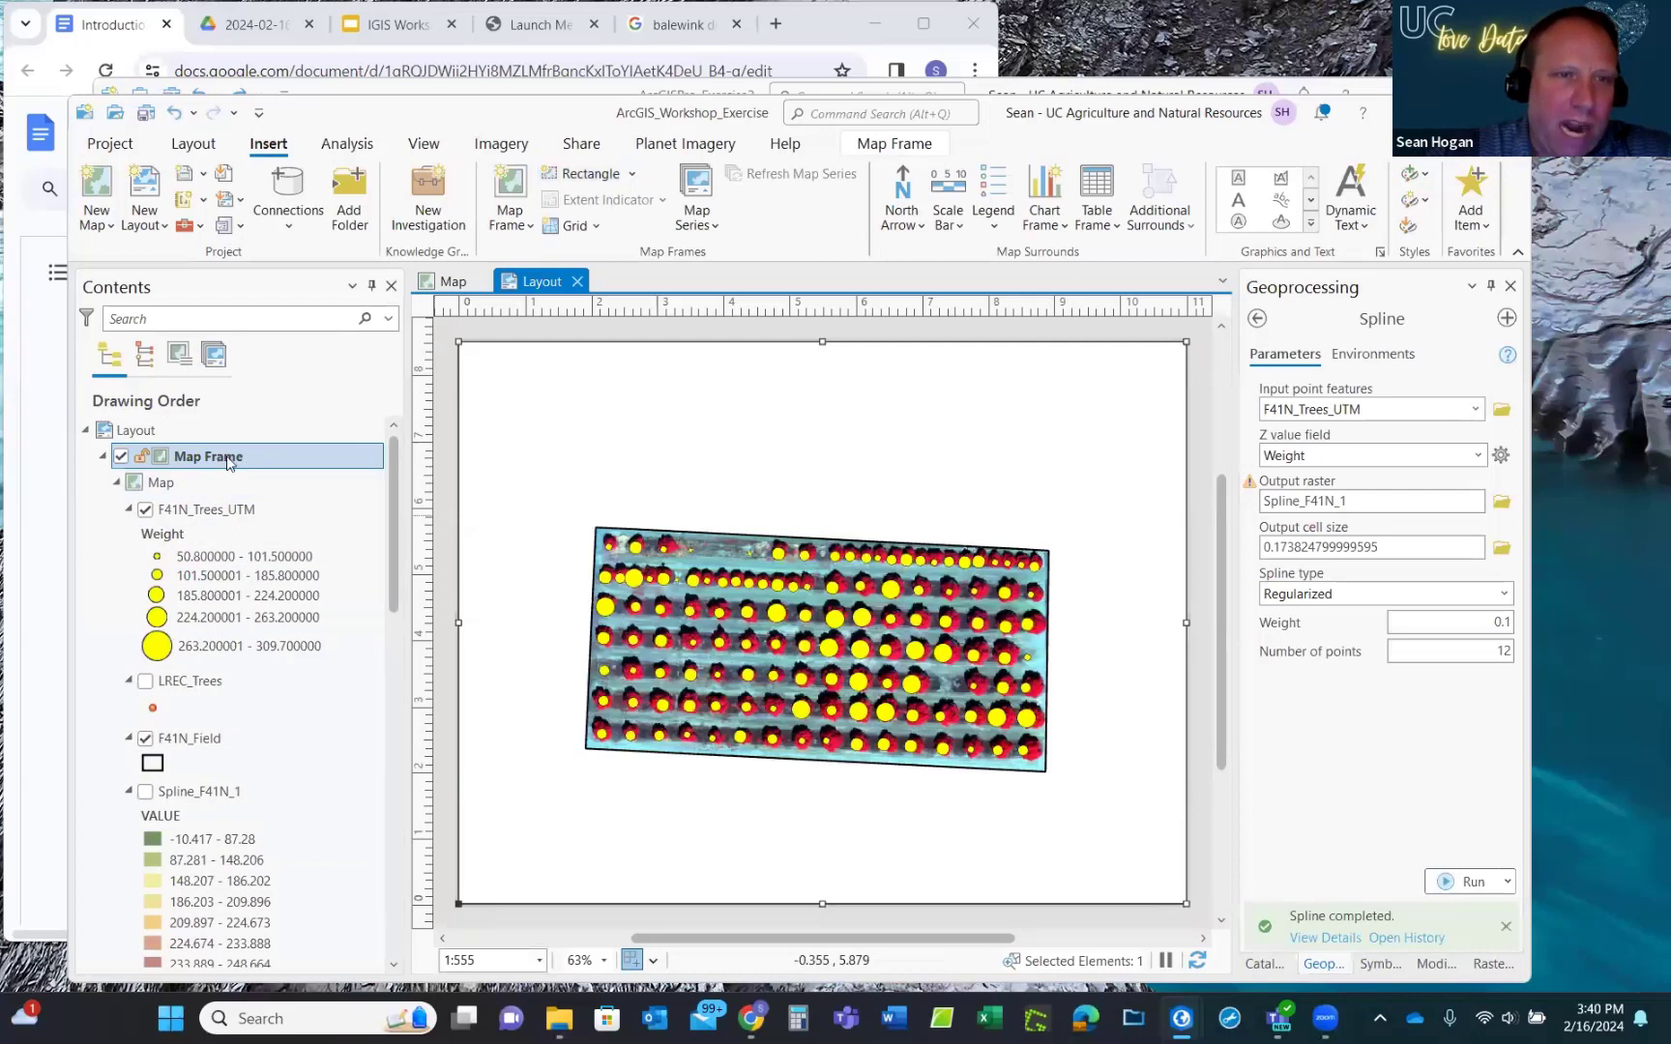
# Activate the map frame on the layout so the map inside it can be navigated.
pyautogui.click(104, 456)
pyautogui.click(105, 456)
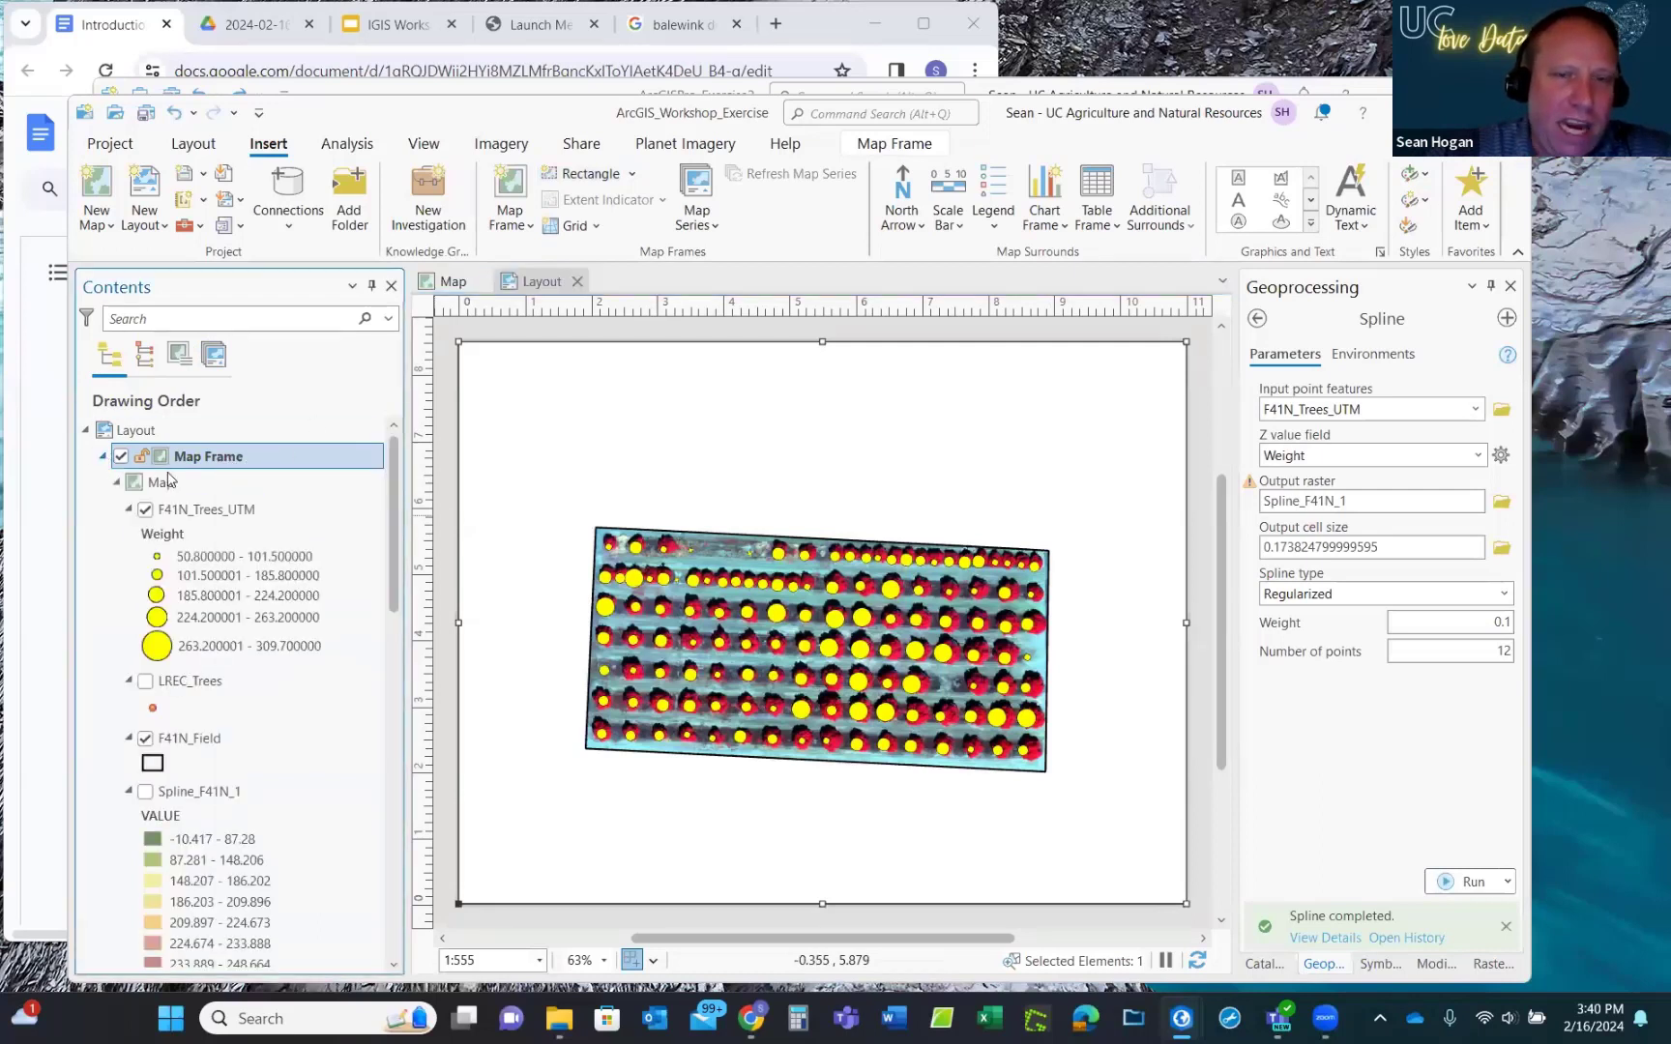
pyautogui.moveTo(827, 522); pyautogui.dragTo(875, 490)
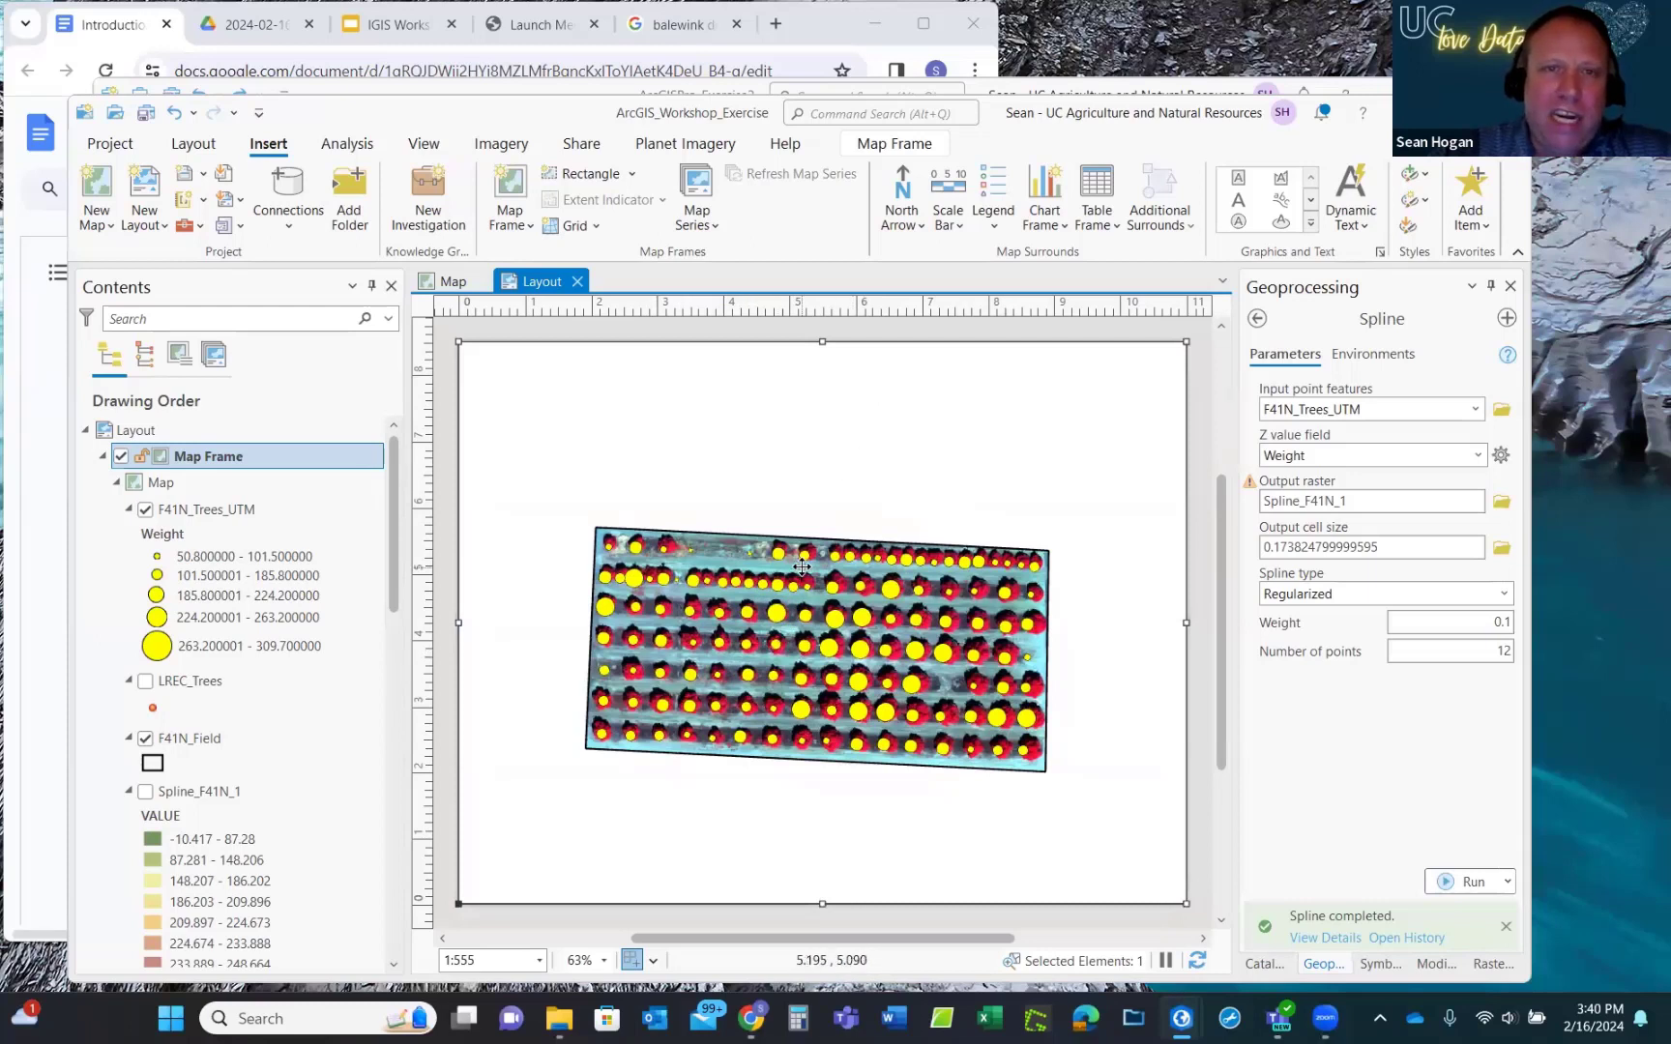
pyautogui.rightClick(808, 511)
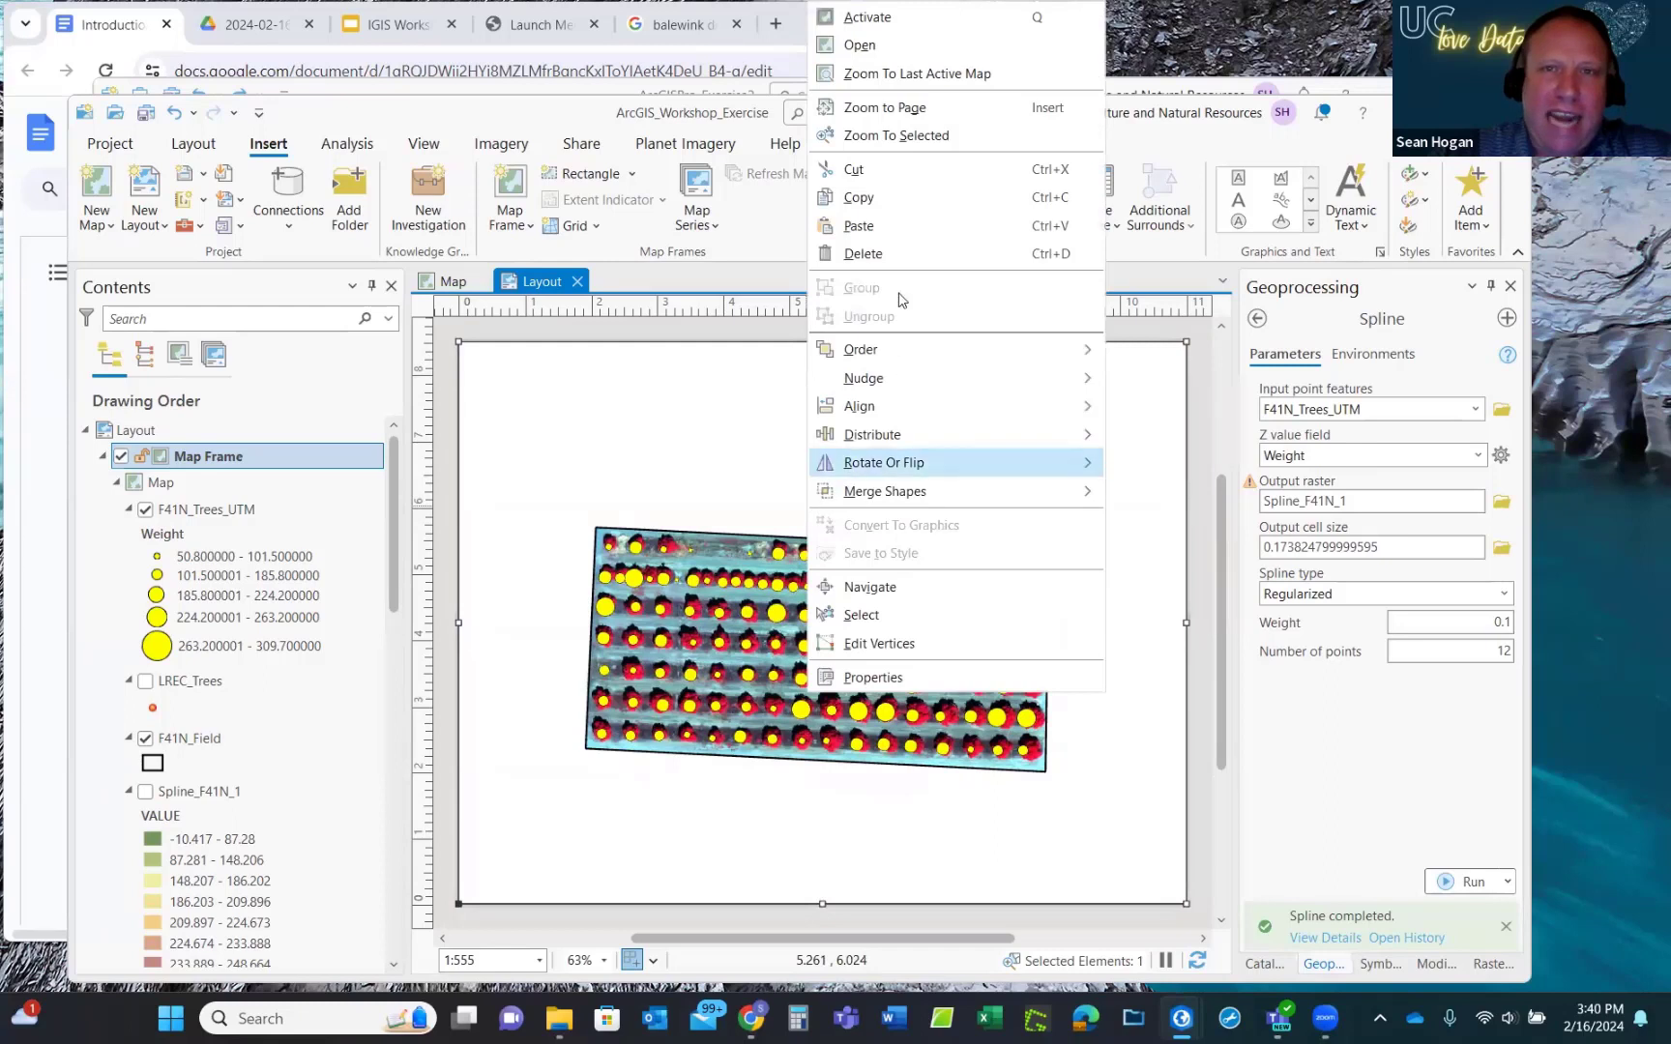
pyautogui.click(875, 19)
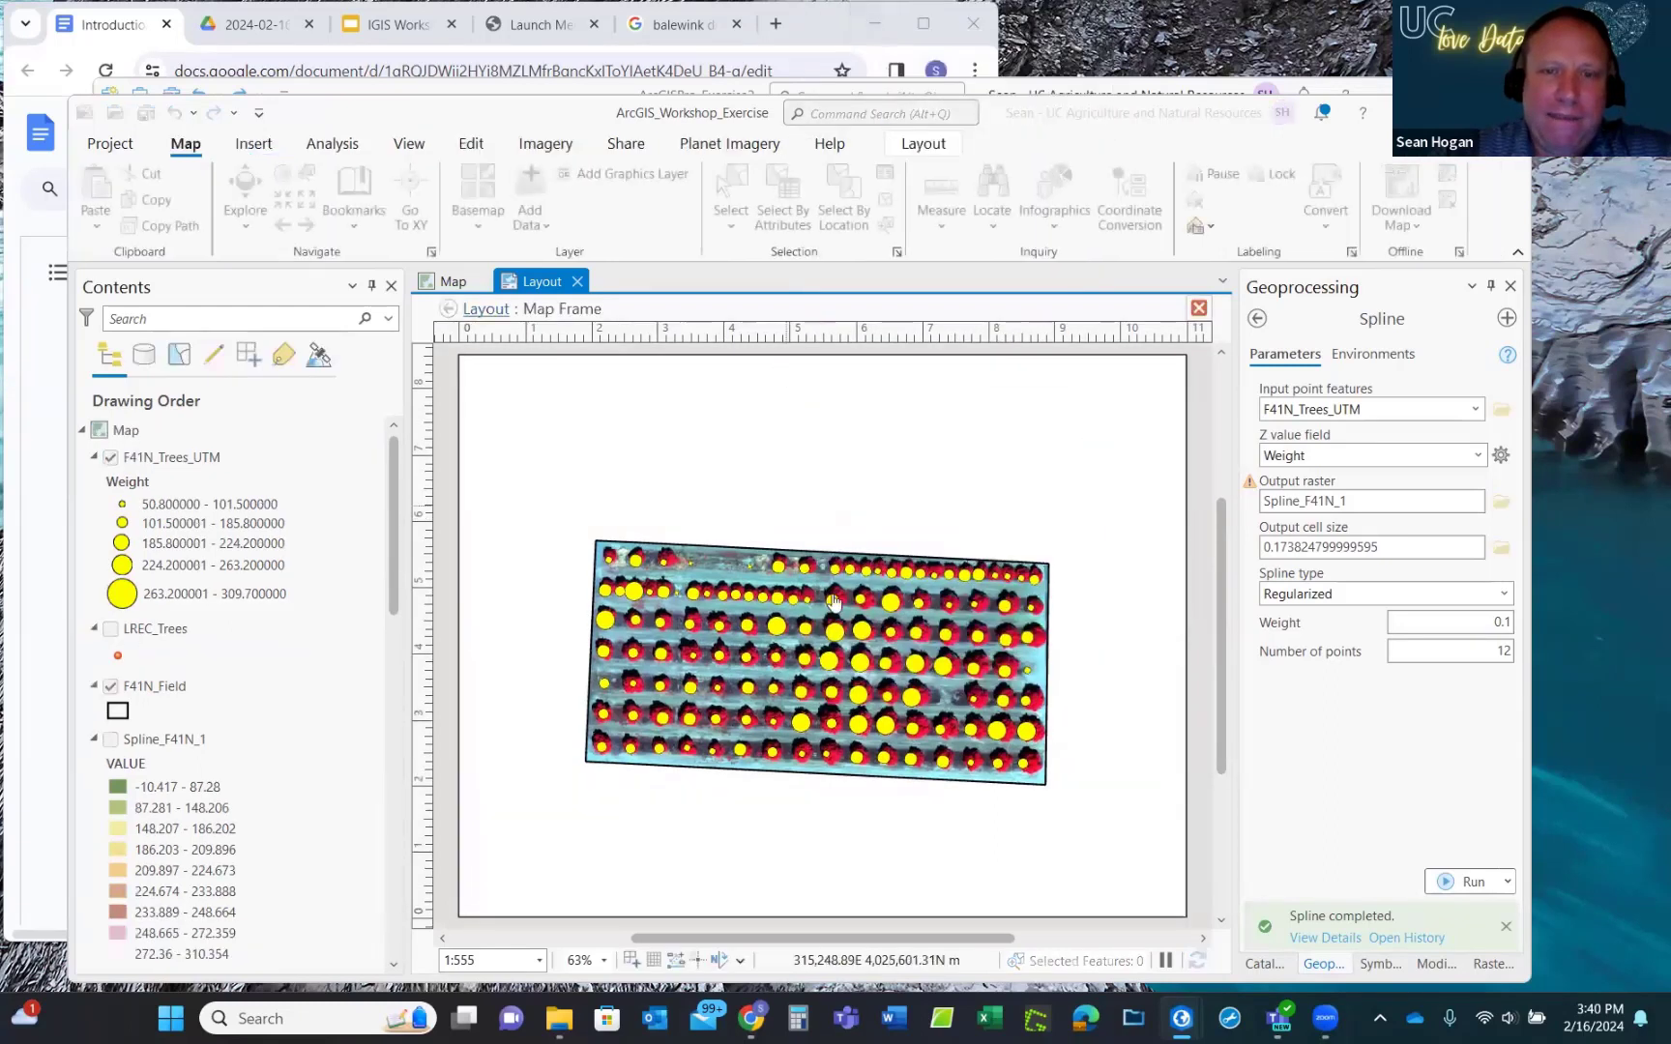
# Compare how the orchard fits inside the activated map frame at scales 1:355 and 1:555.
pyautogui.scroll(1, 837, 635)
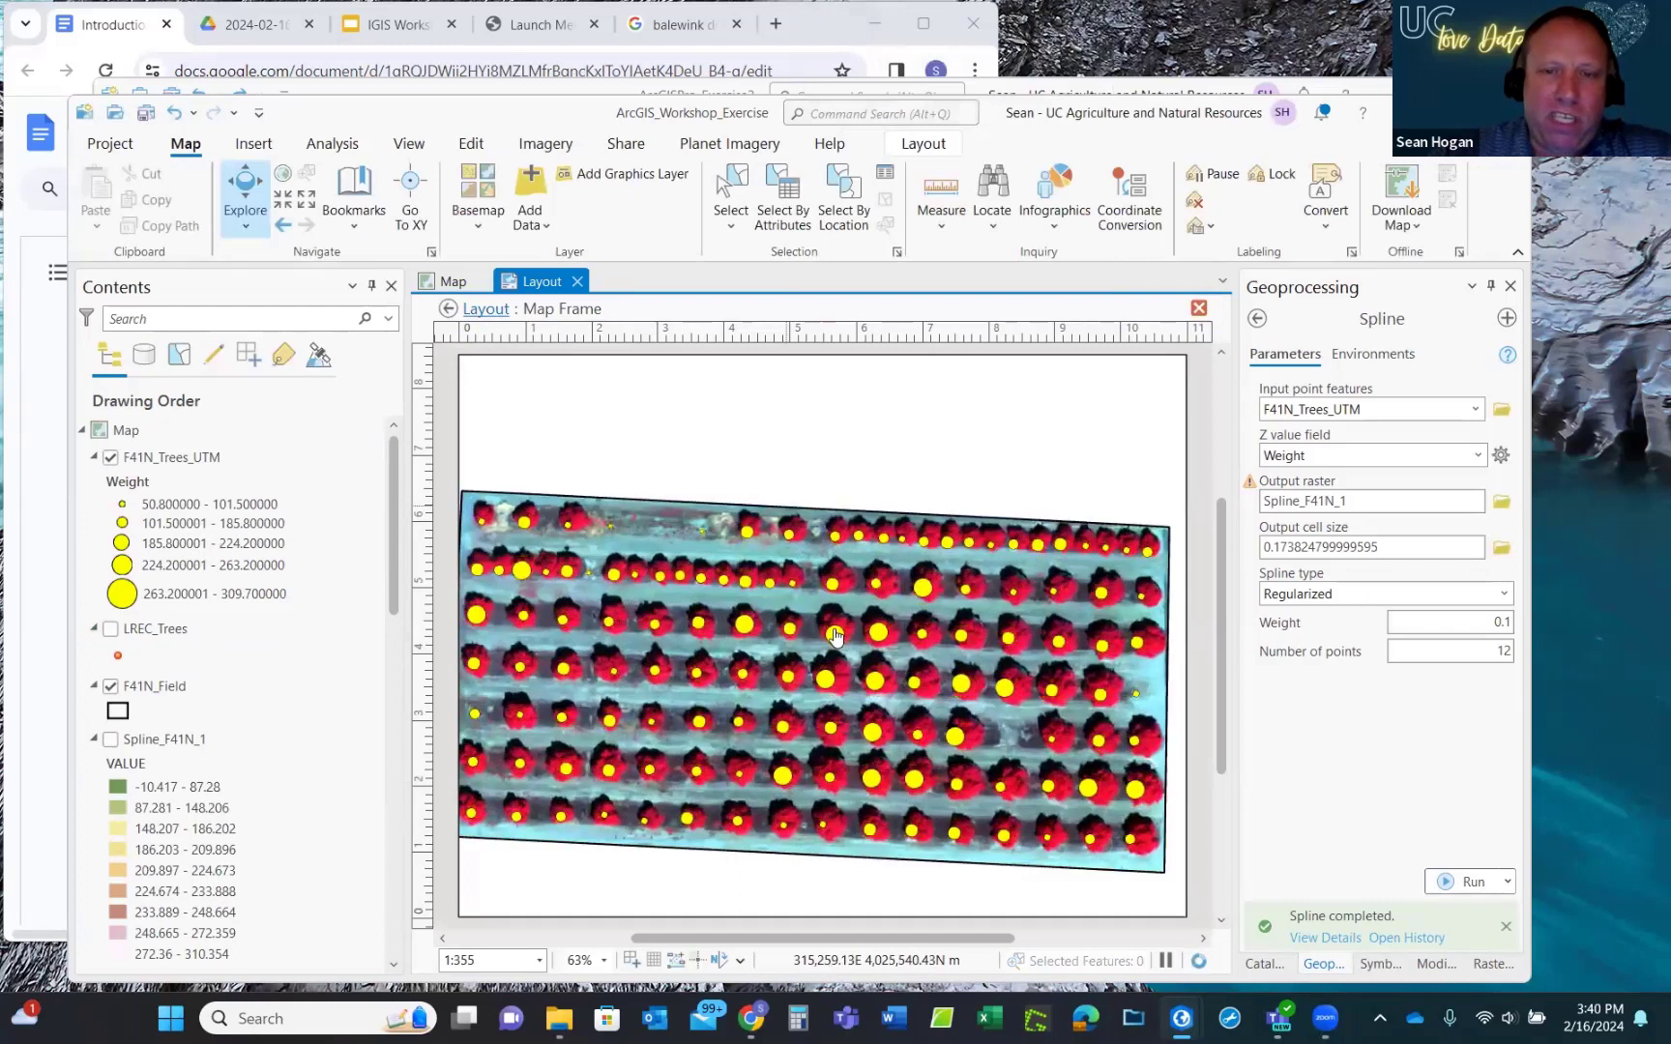
pyautogui.scroll(-1, 837, 635)
pyautogui.scroll(1, 837, 635)
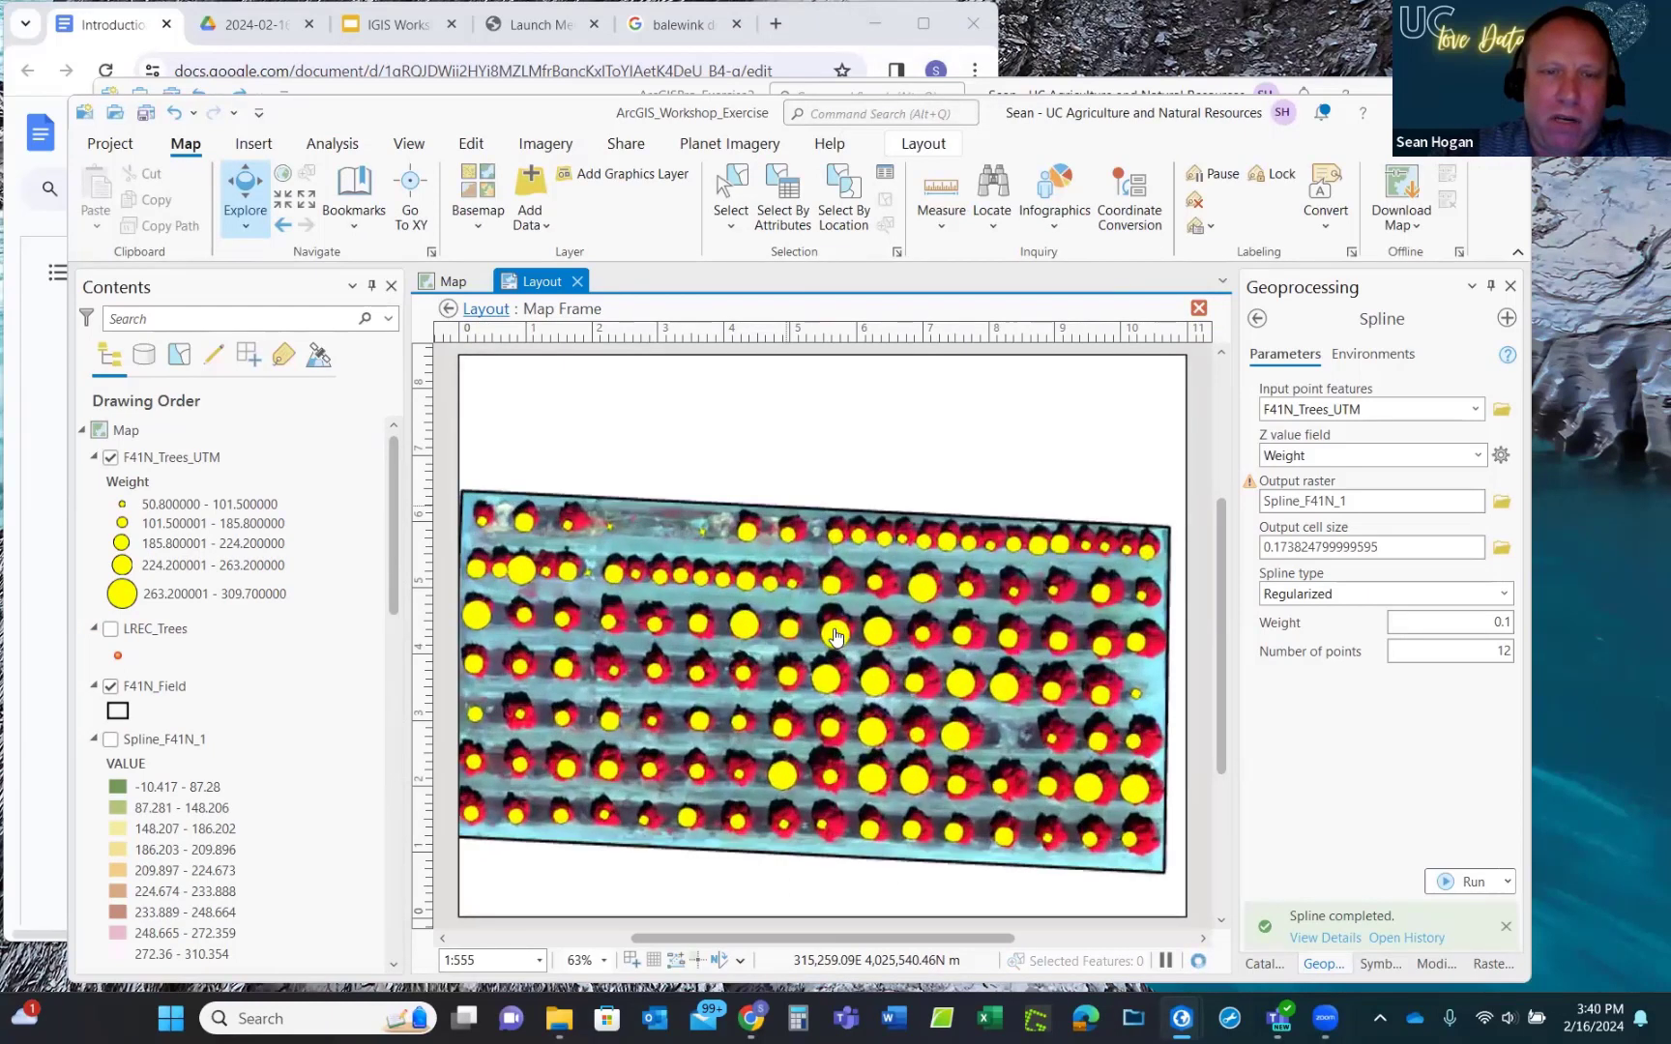
pyautogui.scroll(-1, 836, 635)
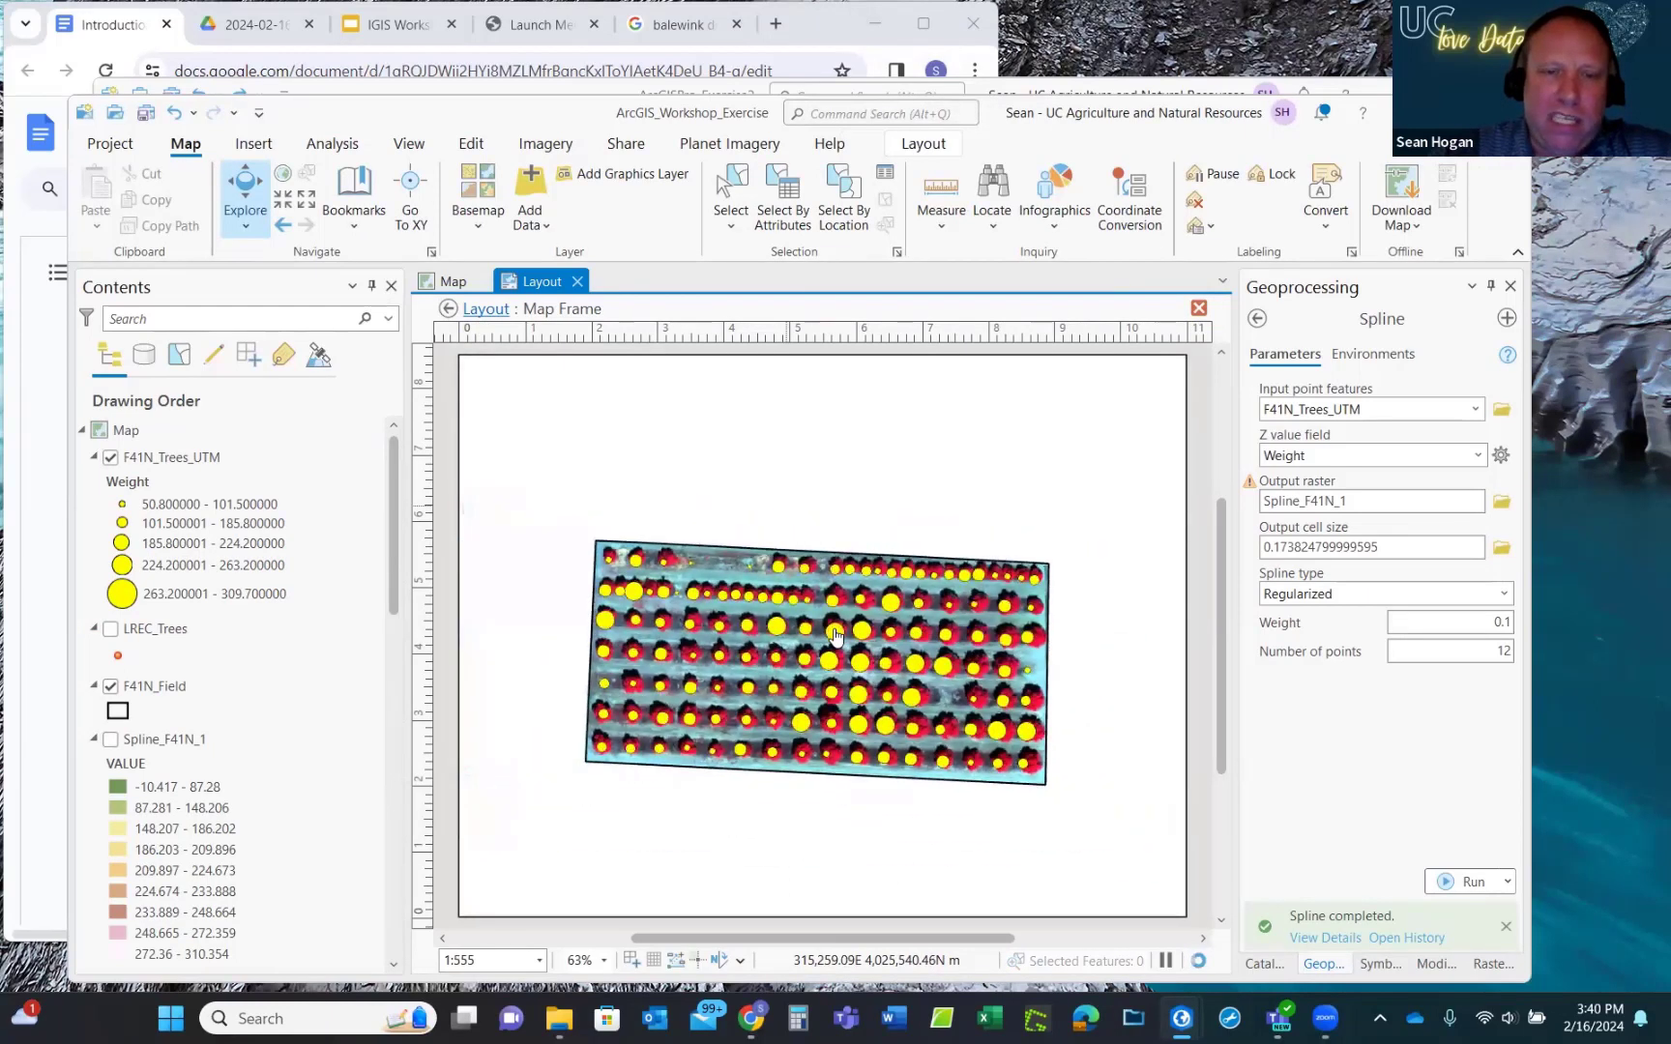
pyautogui.scroll(1, 836, 635)
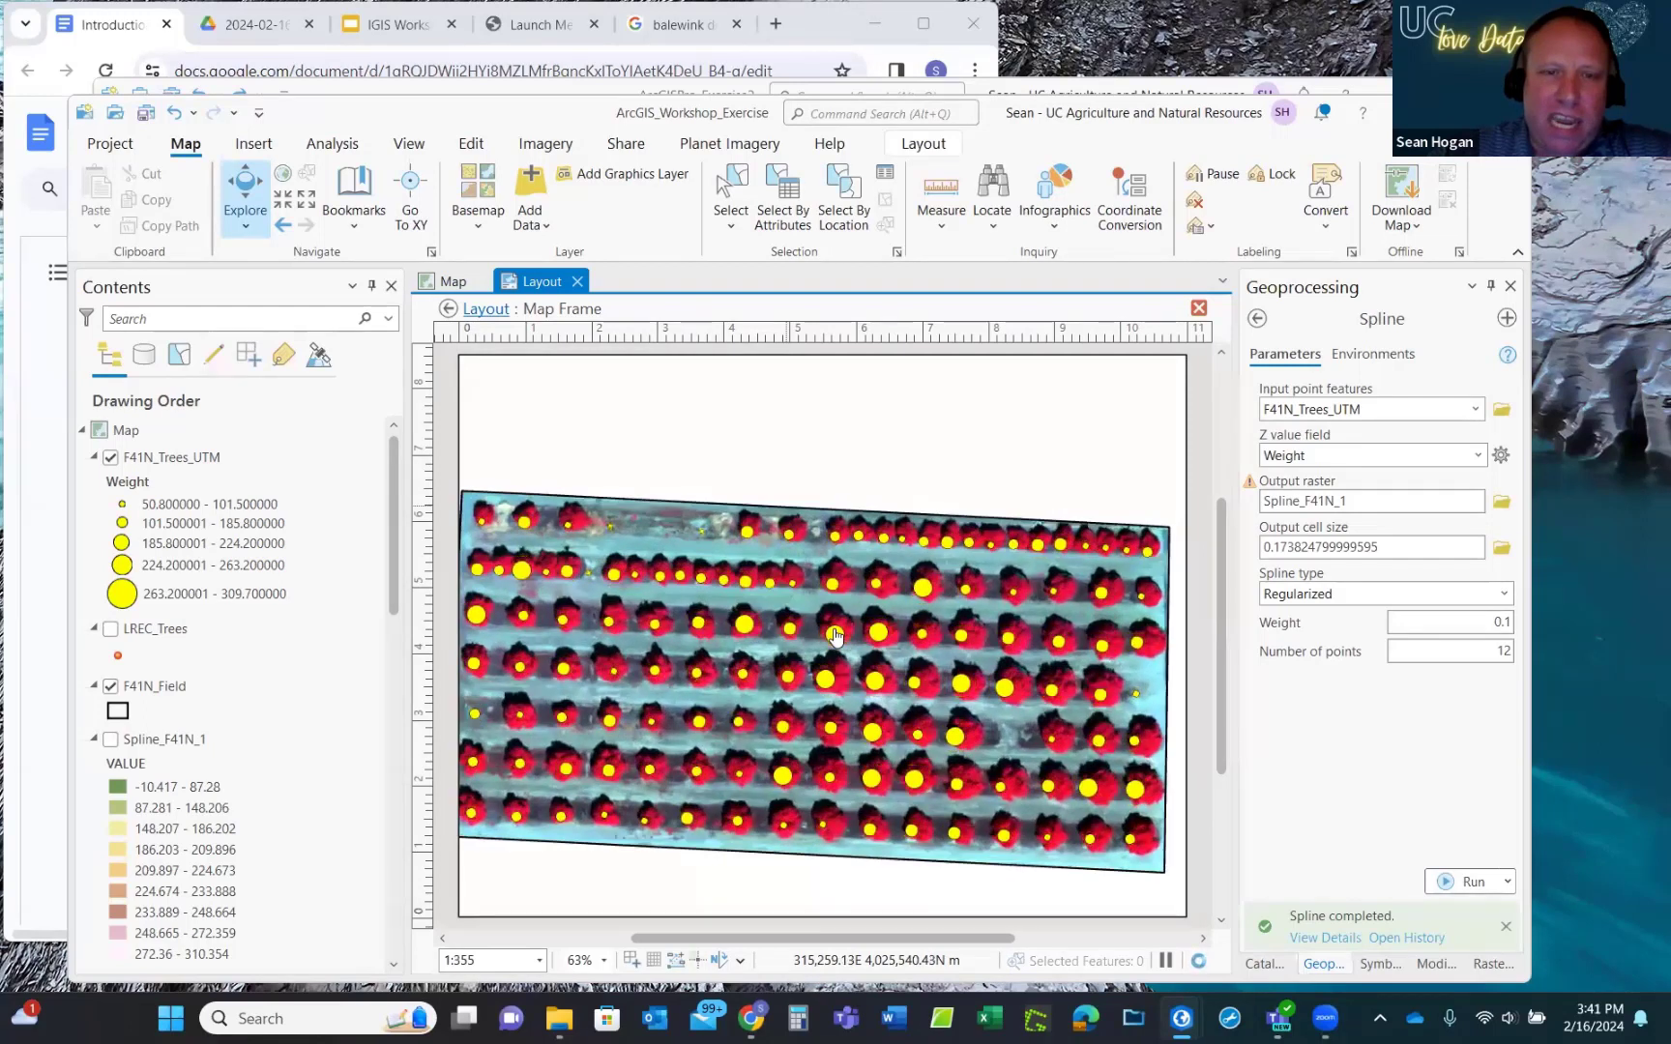
pyautogui.scroll(-1, 836, 635)
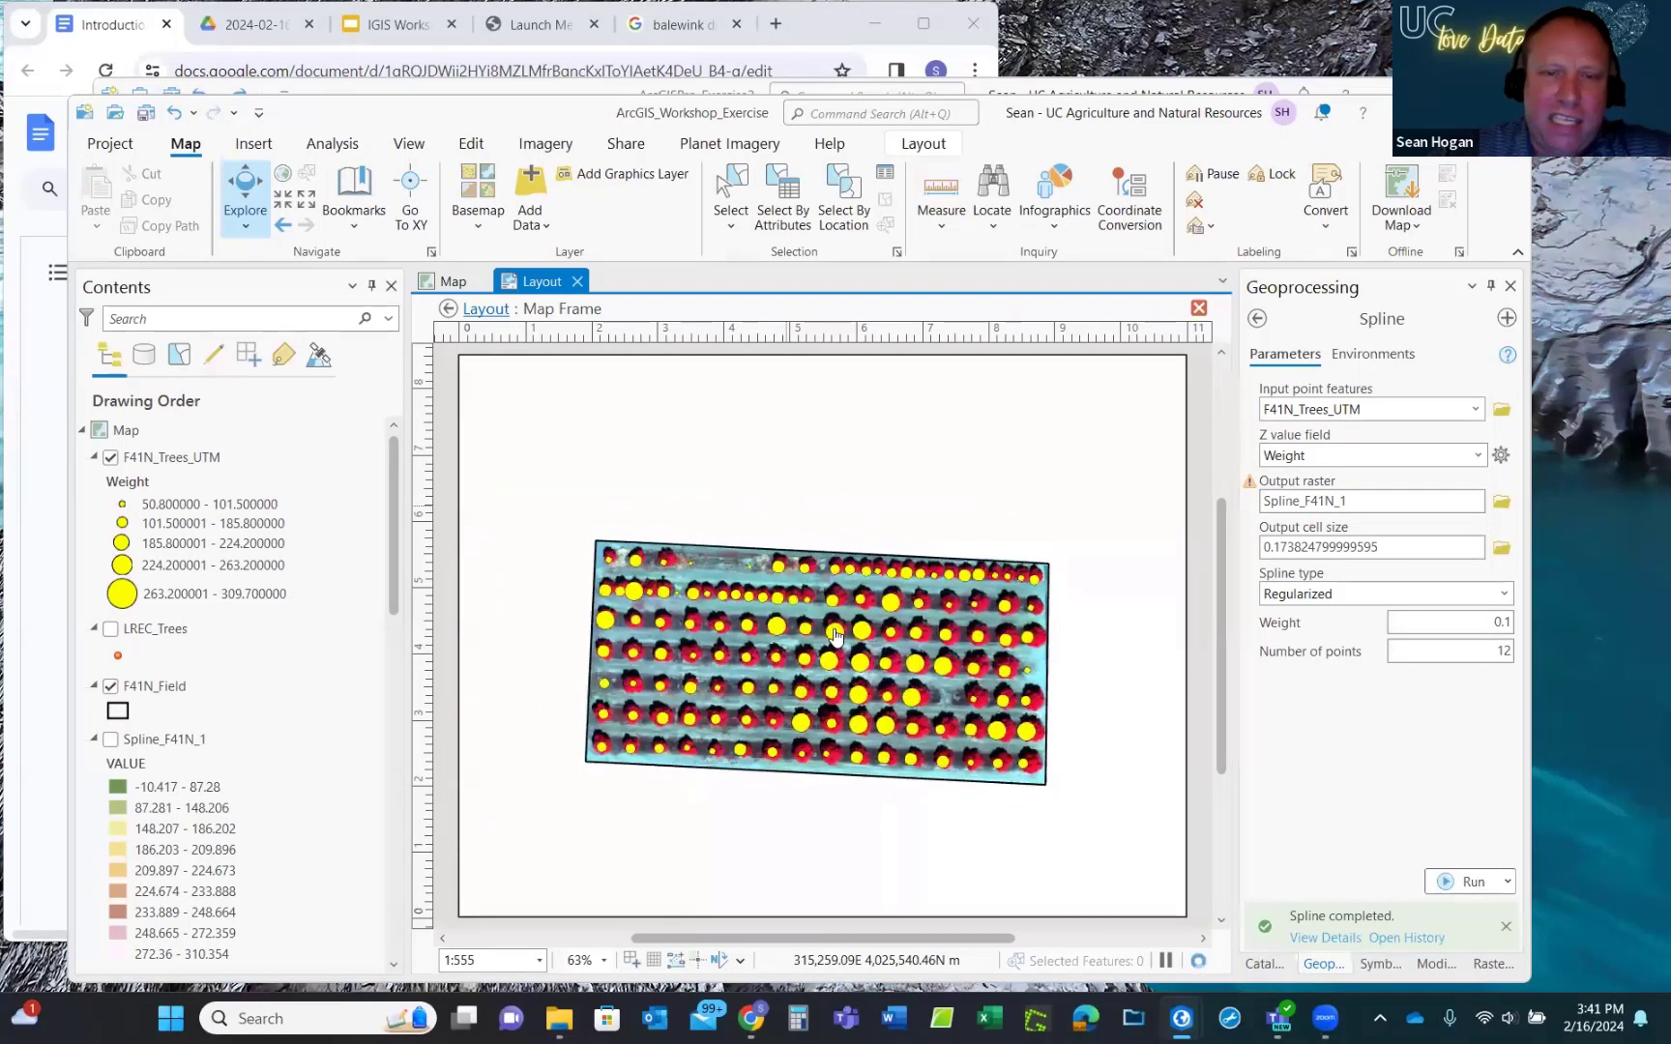
pyautogui.scroll(1, 836, 635)
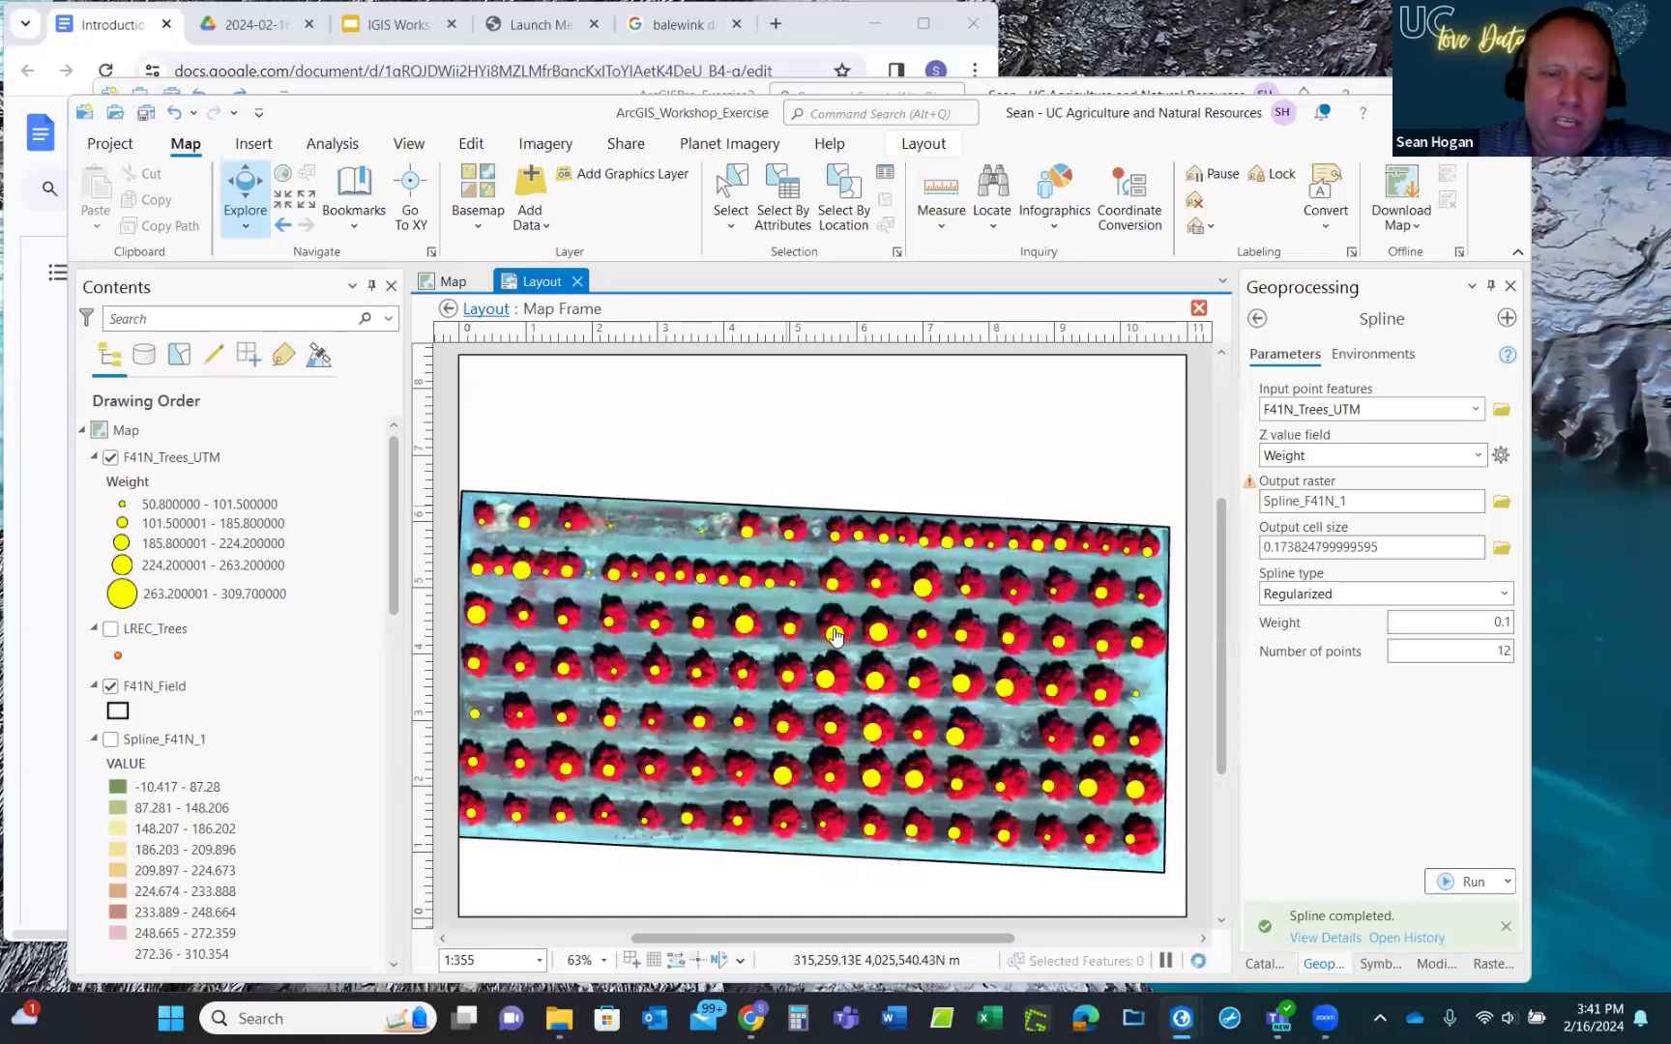
pyautogui.scroll(-1, 837, 636)
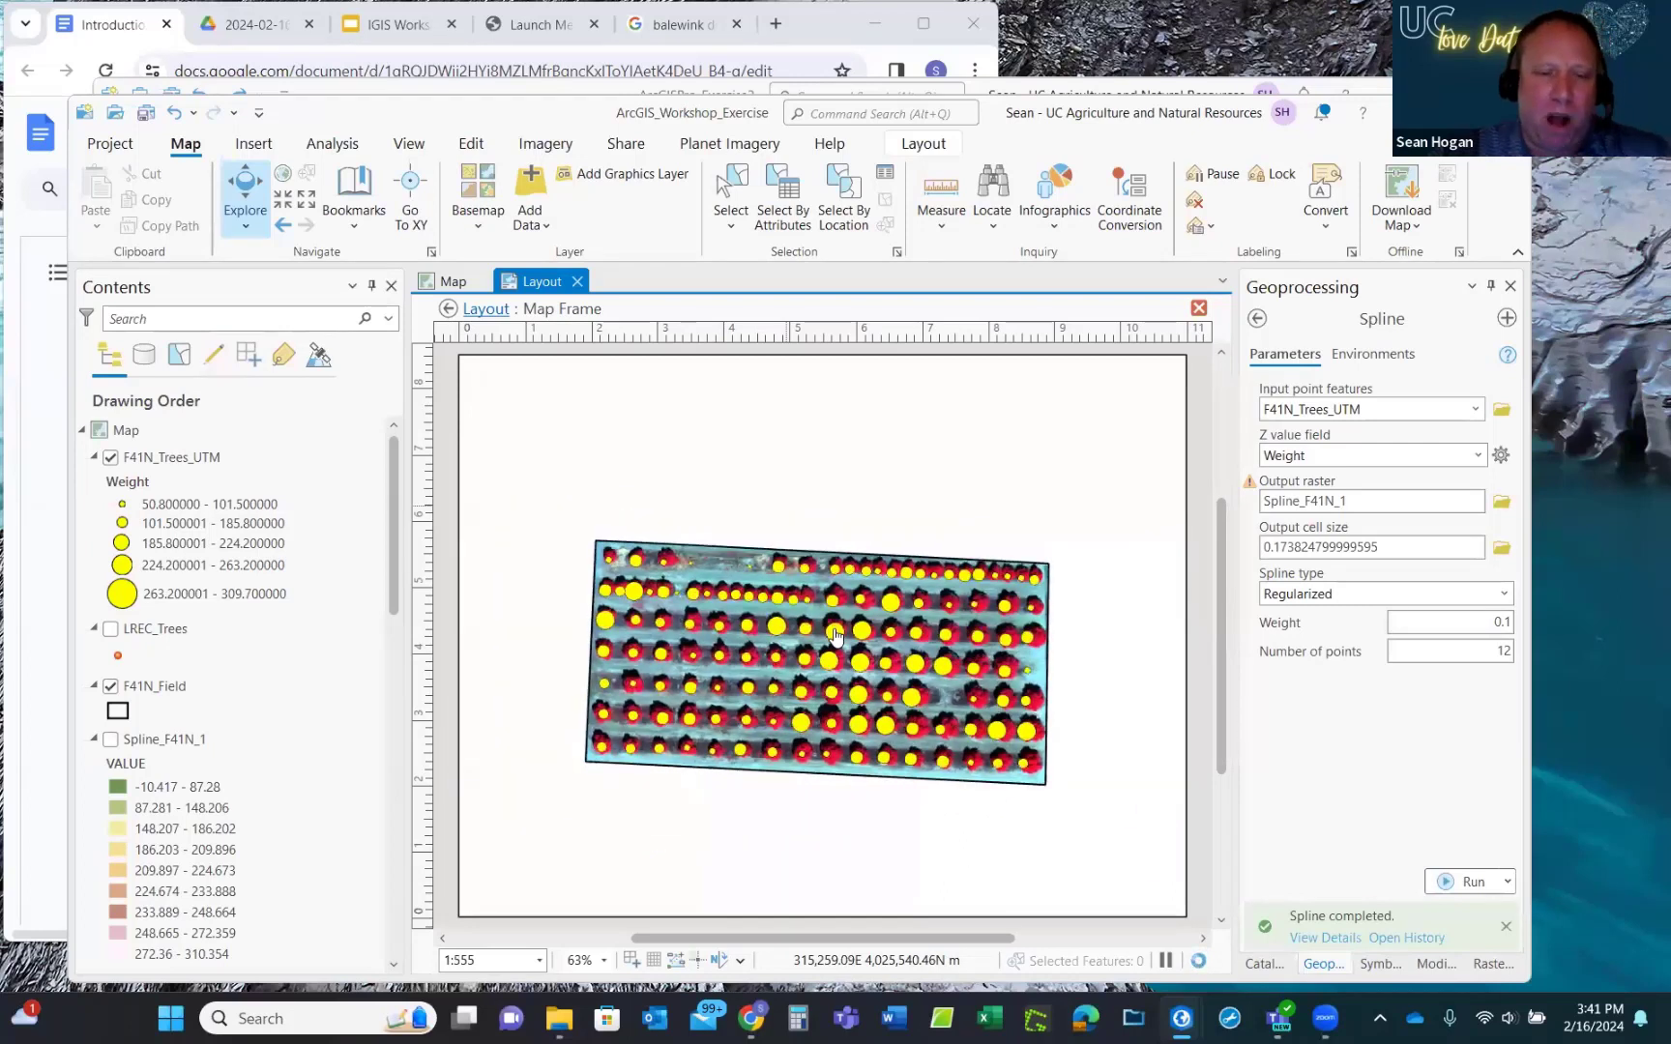
pyautogui.scroll(1, 837, 635)
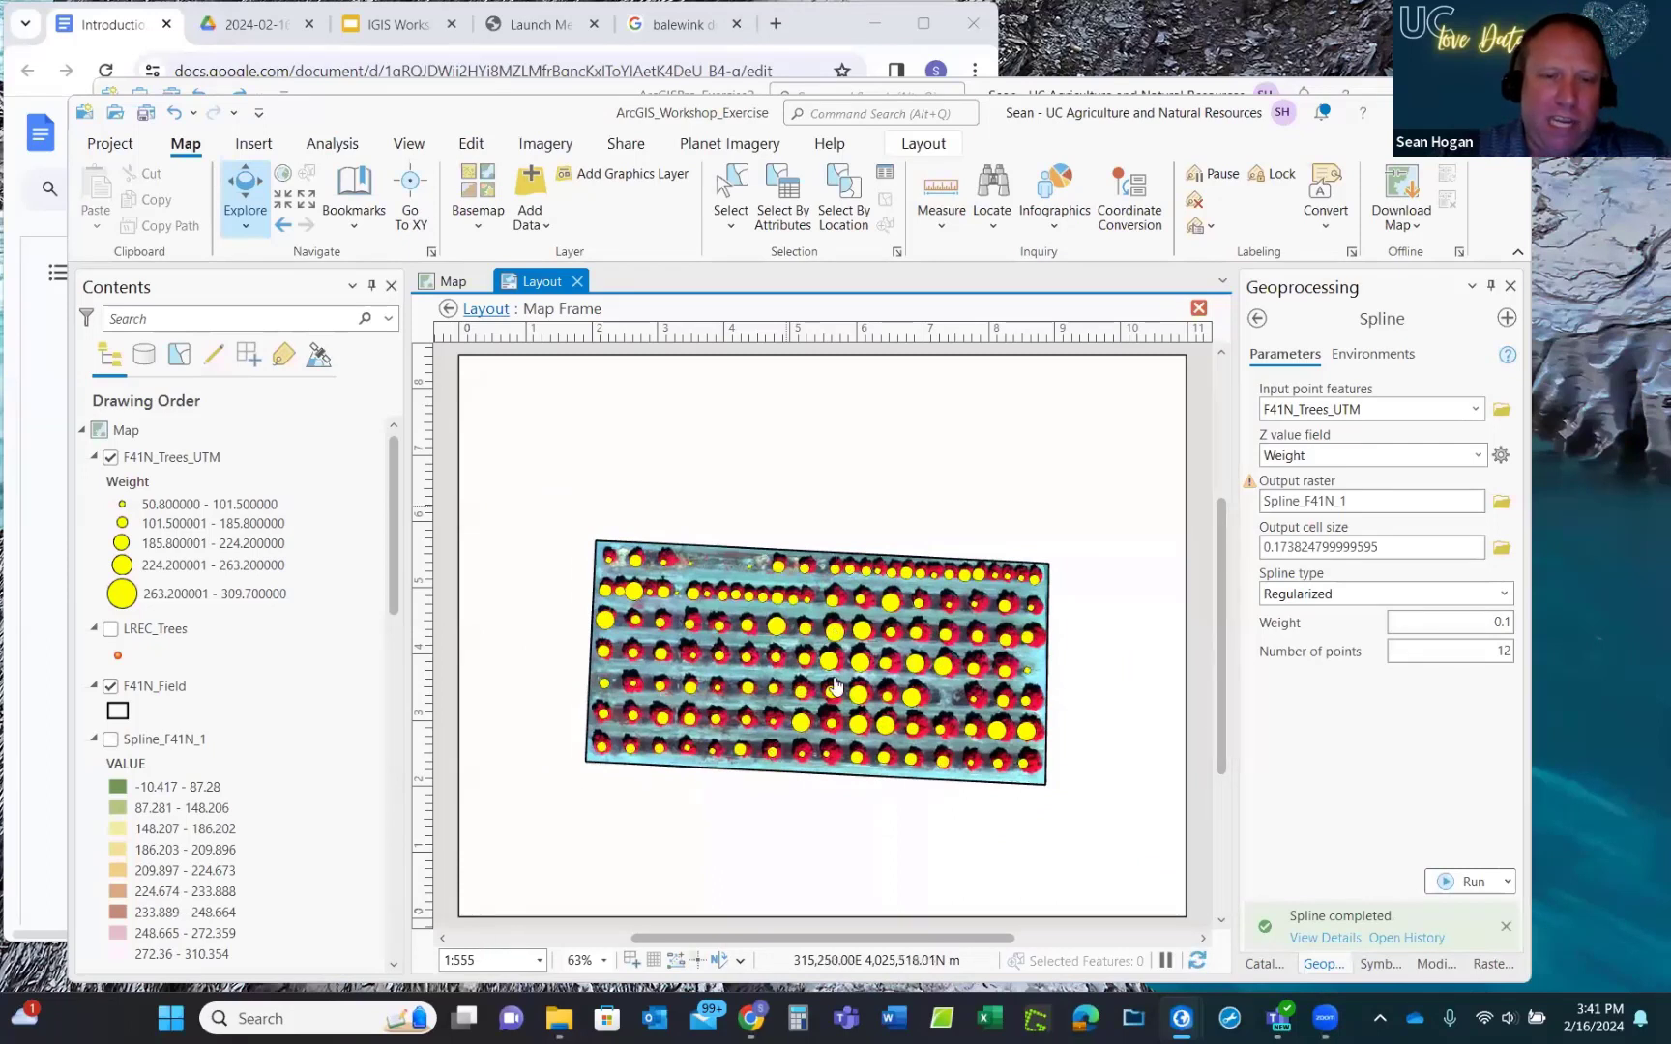
pyautogui.scroll(2, 801, 694)
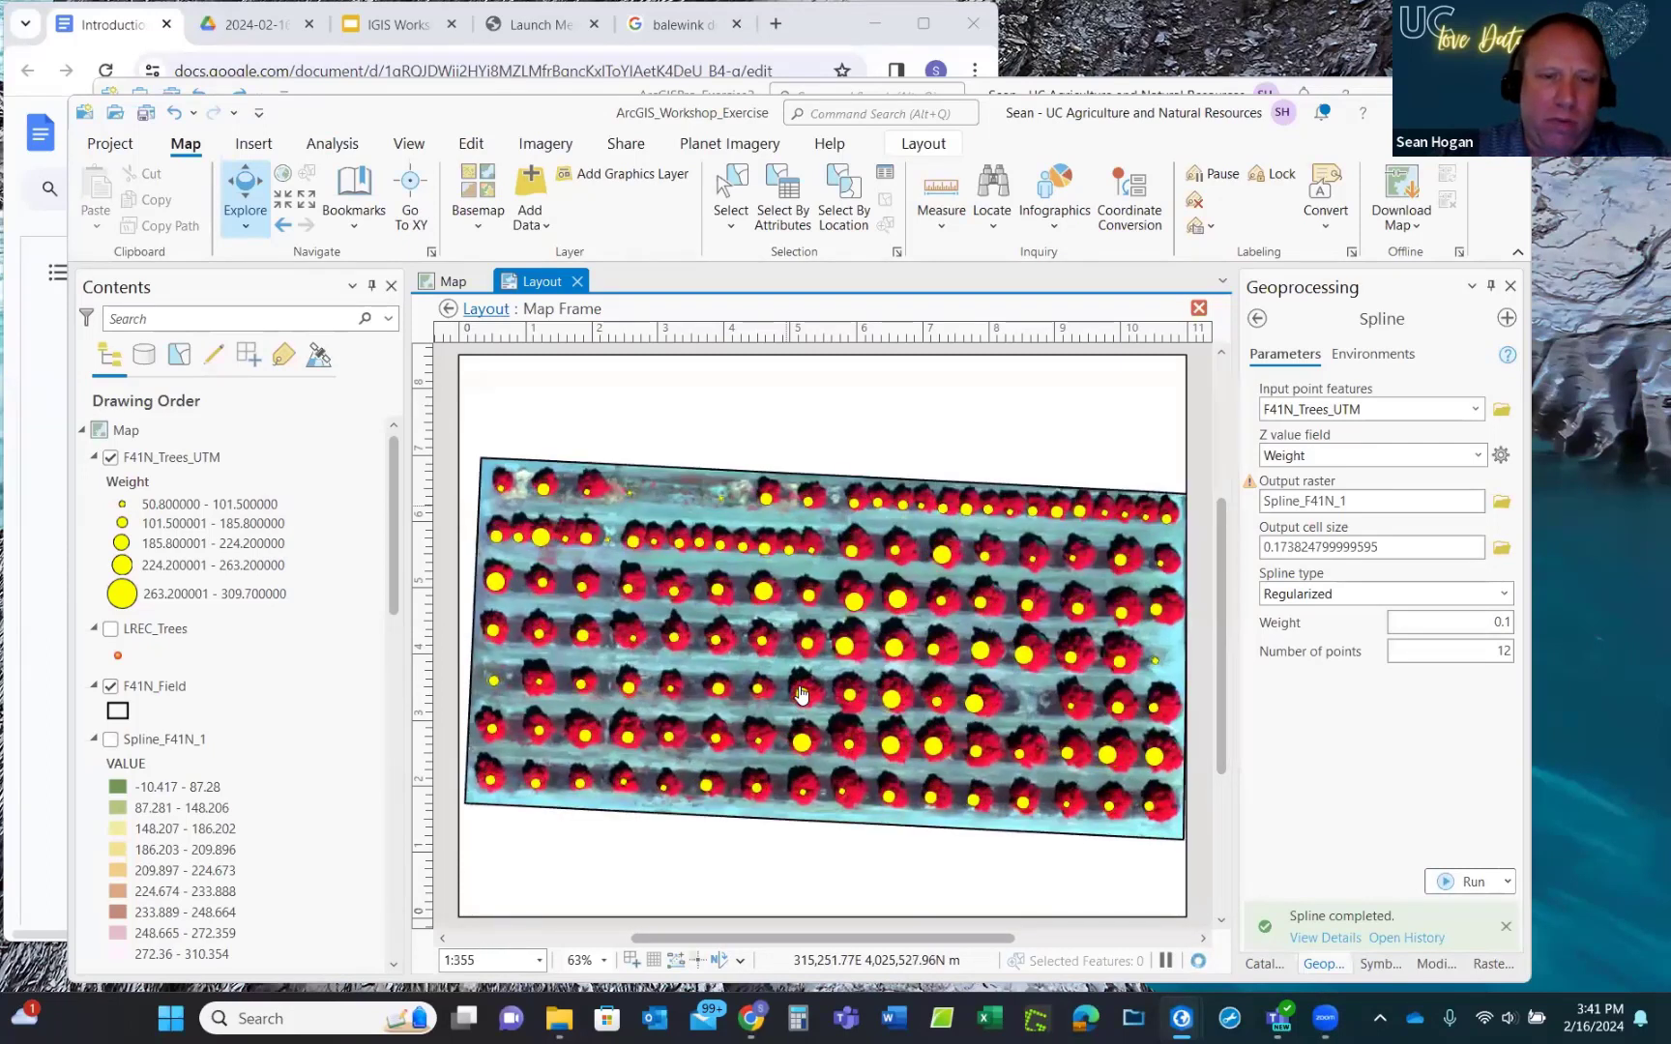
pyautogui.scroll(-2, 801, 693)
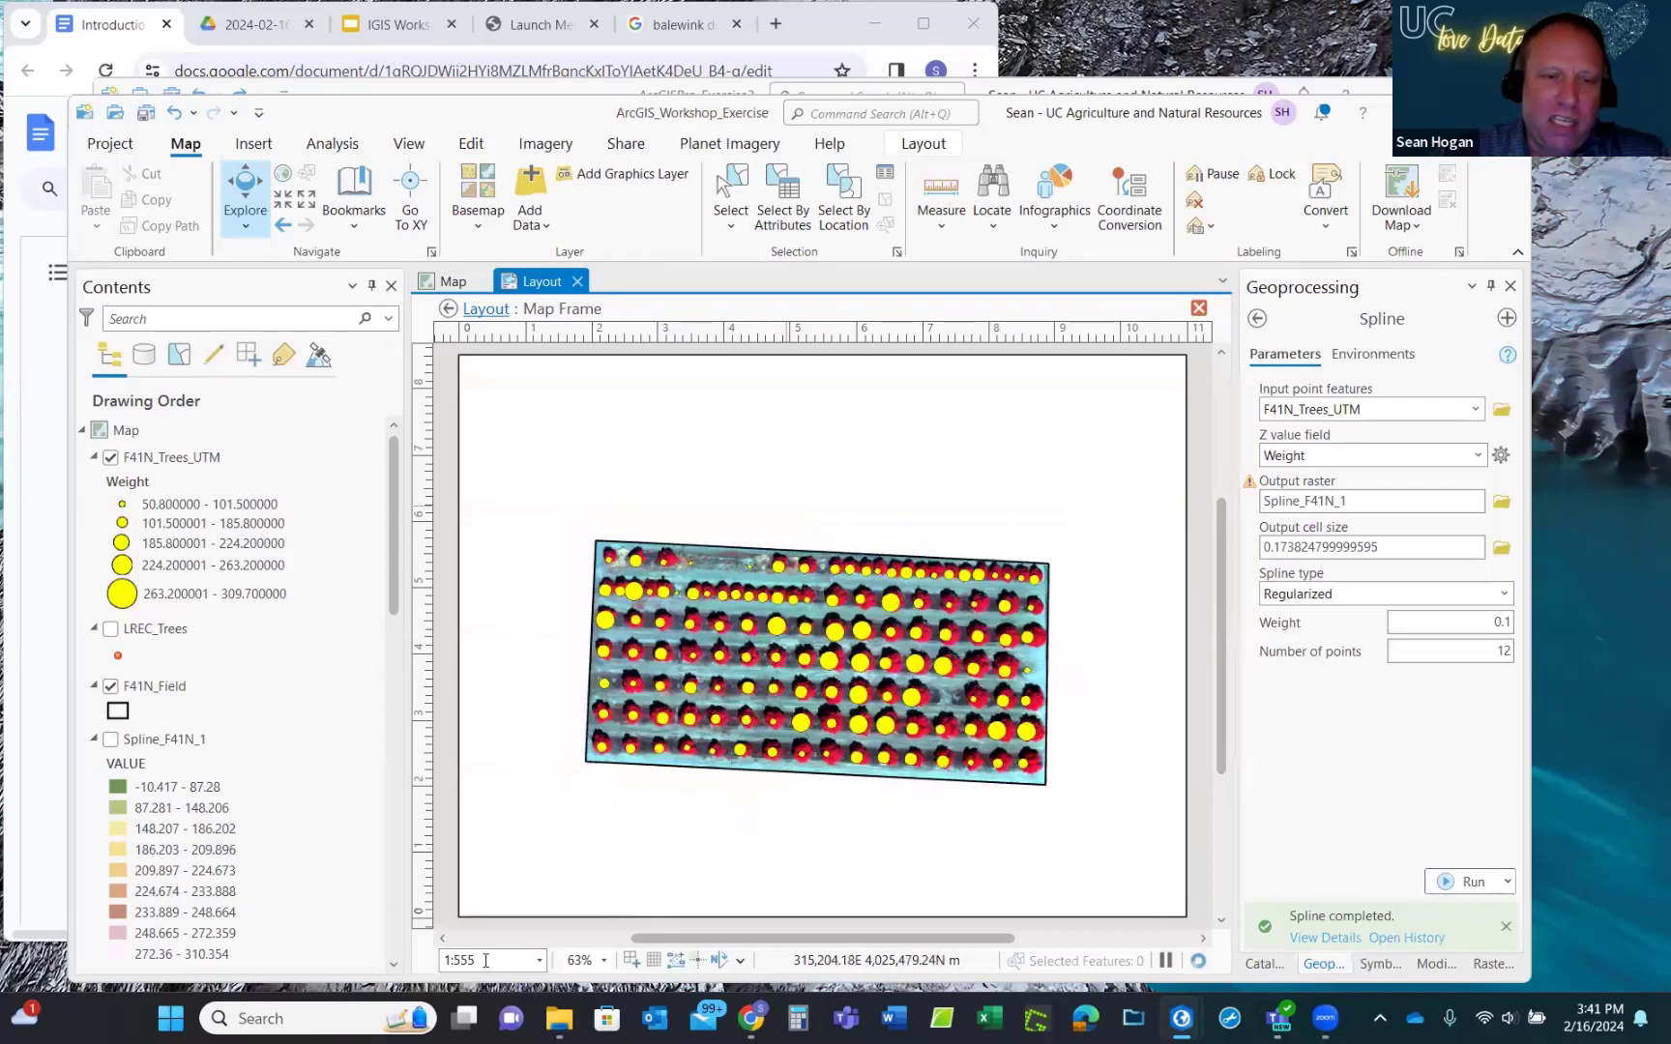
# Set the activated map frame's scale to 1:455.
pyautogui.click(457, 962)
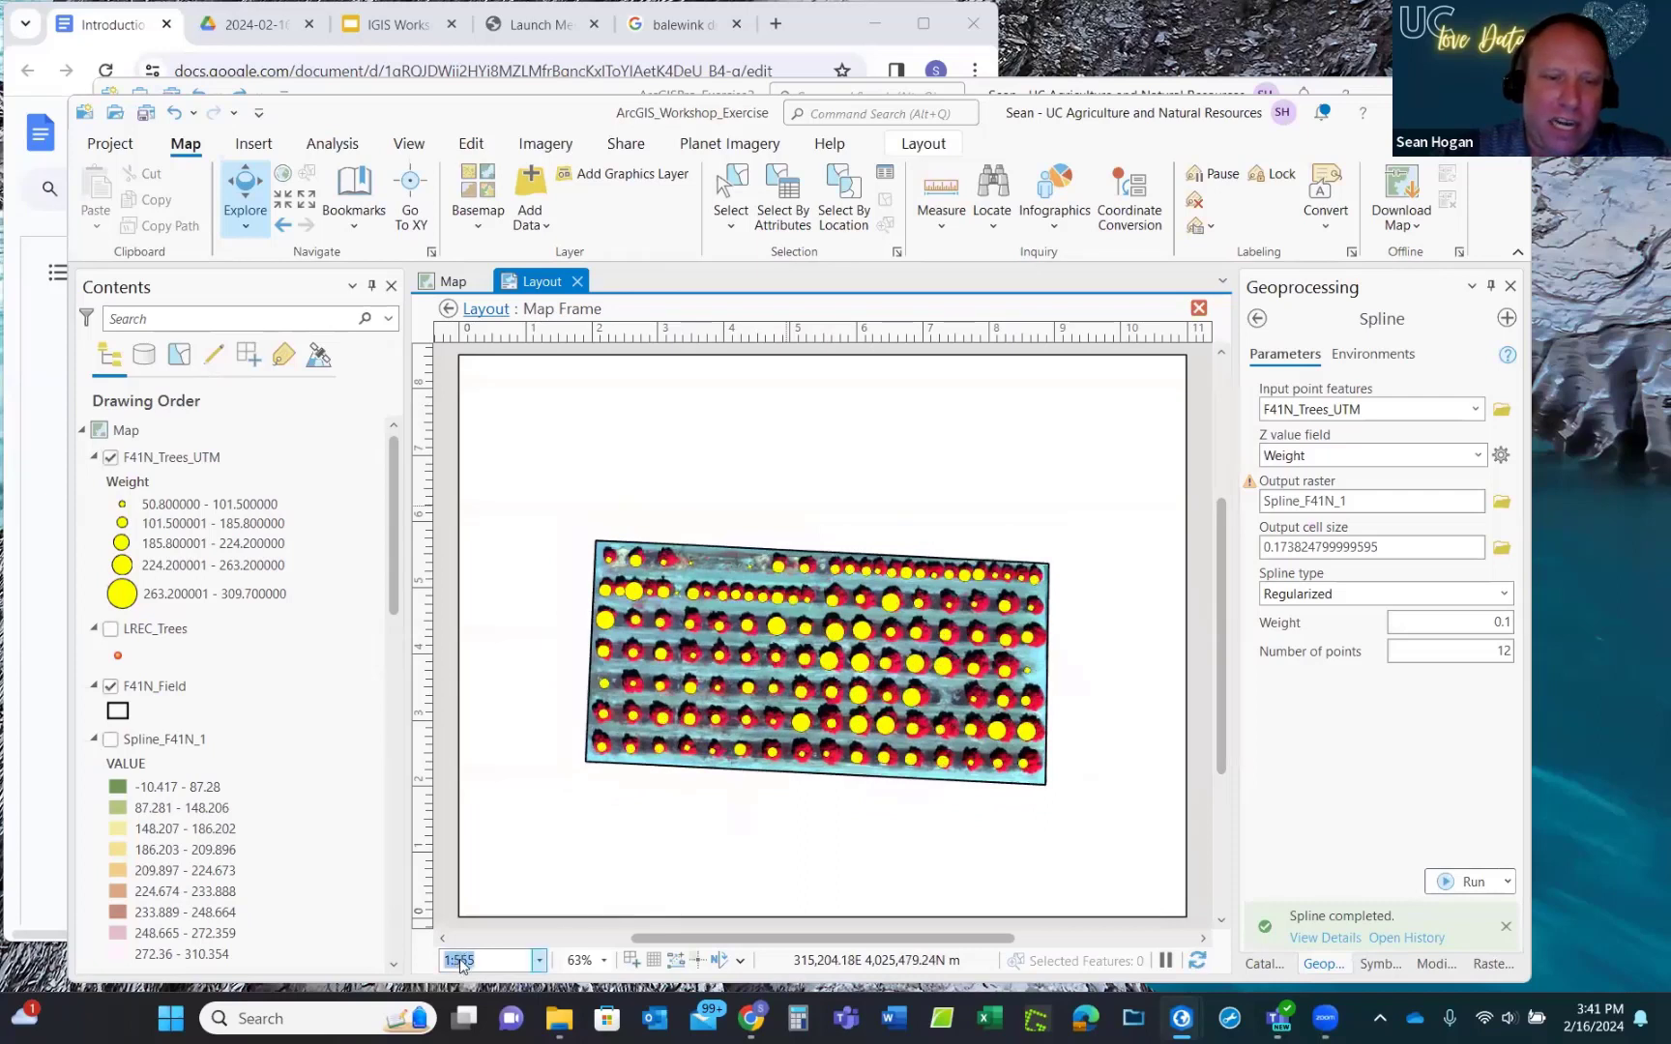
pyautogui.click(461, 960)
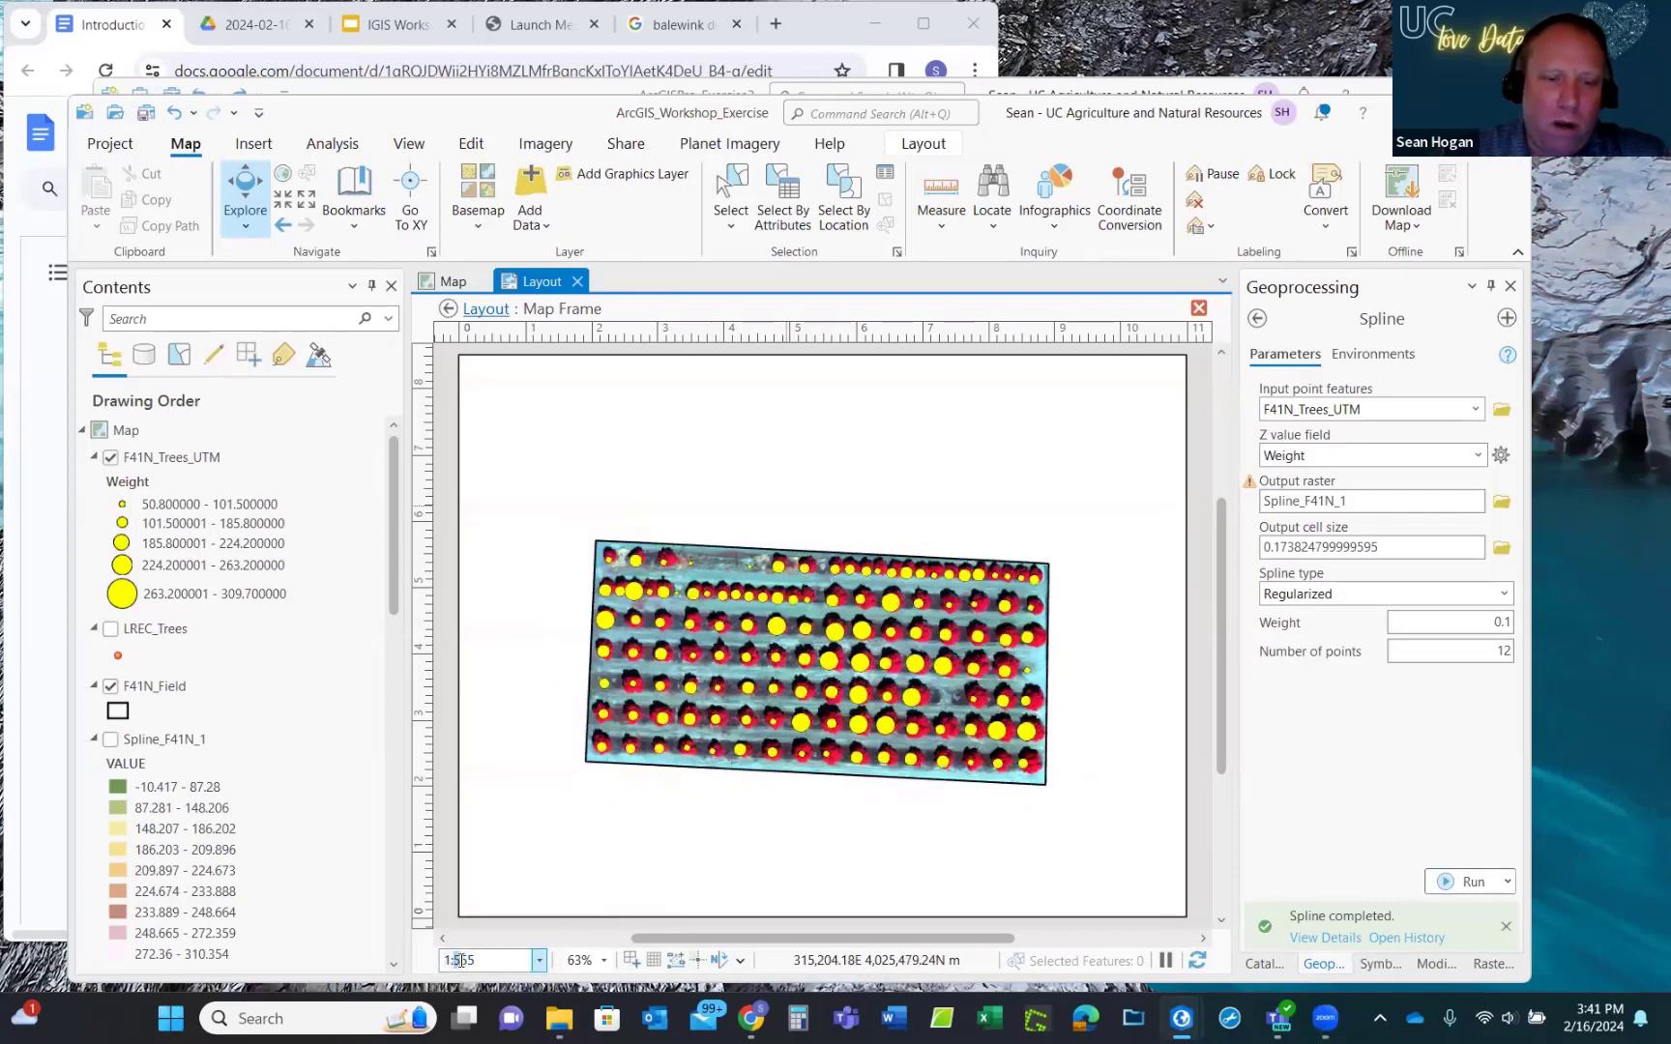
pyautogui.press('Delete')
pyautogui.write('4')
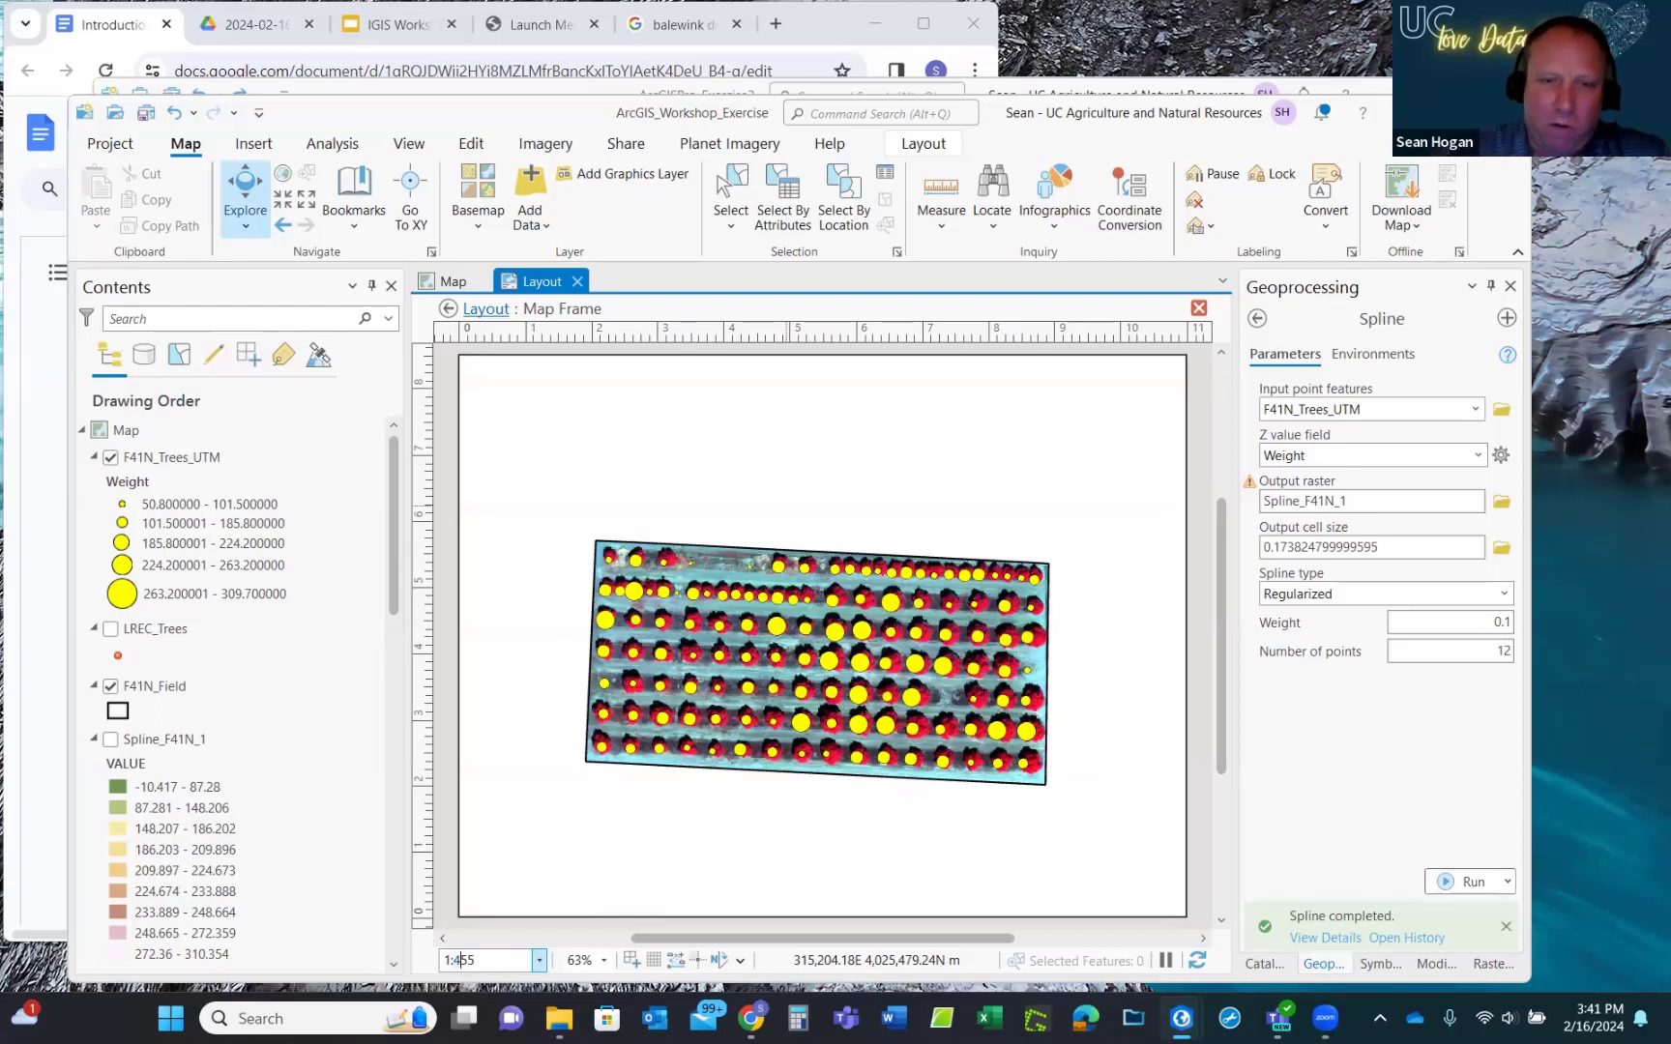
pyautogui.press('Return')
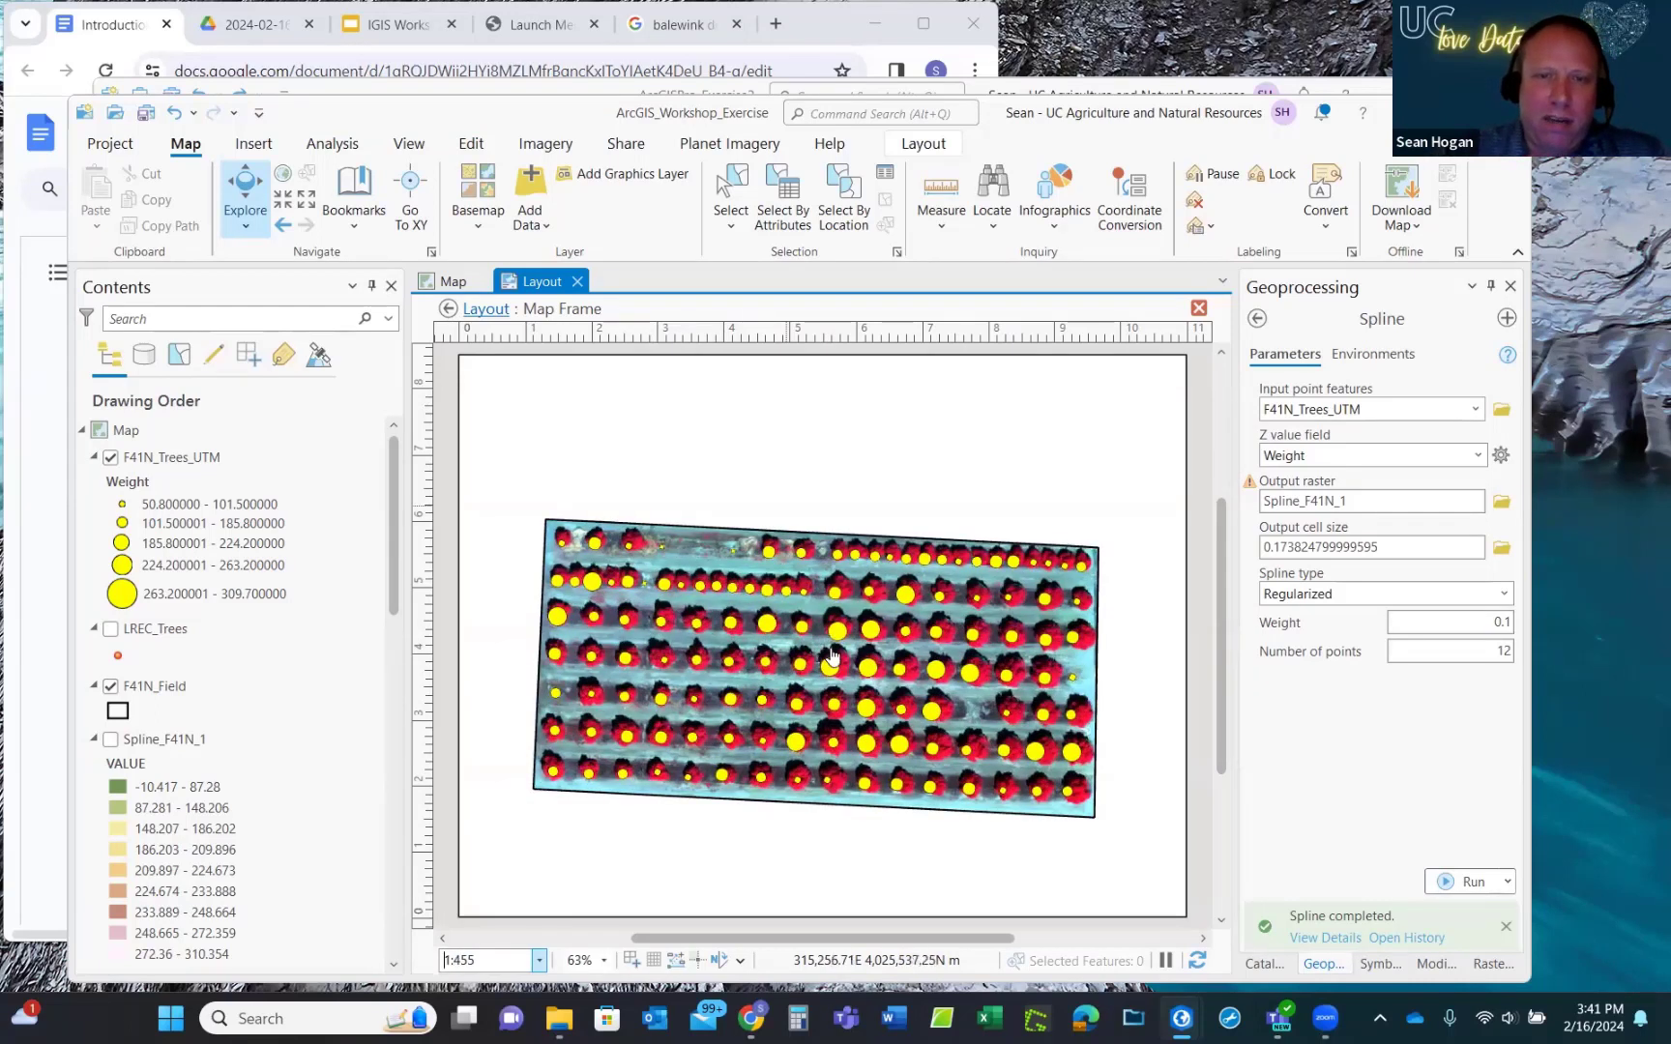
# Shift the orchard slightly upward within the map frame and close the map activation.
pyautogui.moveTo(832, 658); pyautogui.dragTo(827, 635)
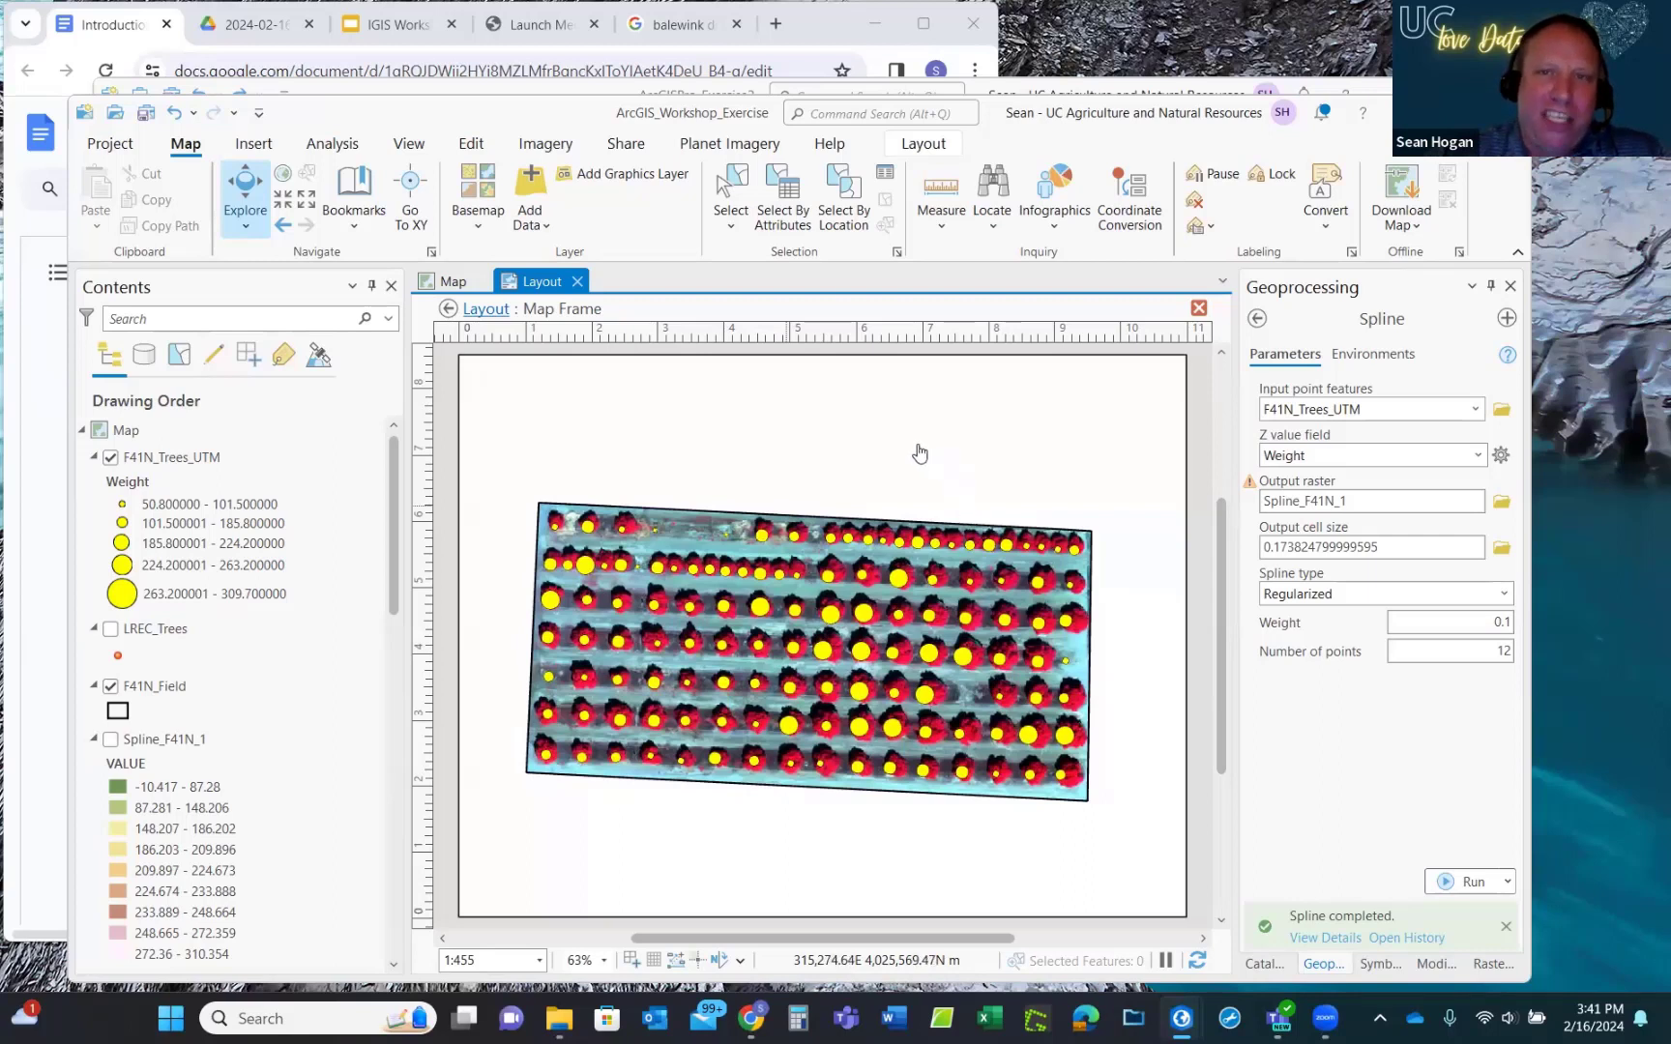
pyautogui.click(924, 145)
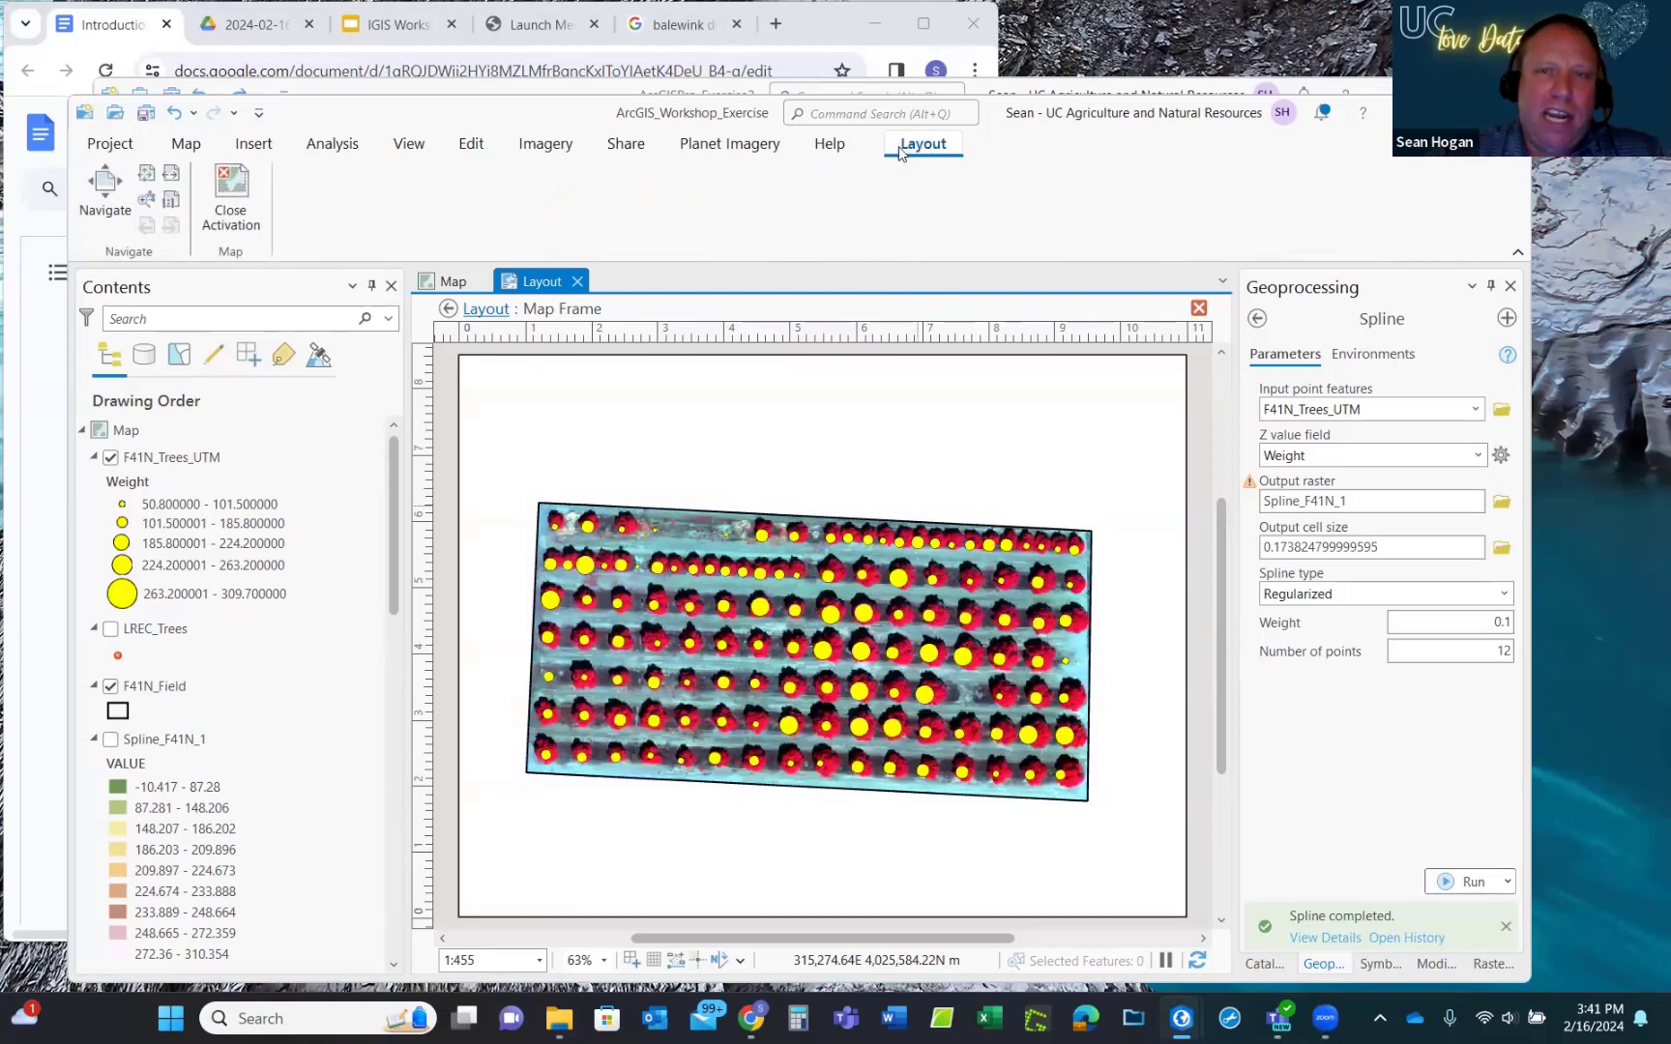
pyautogui.click(230, 193)
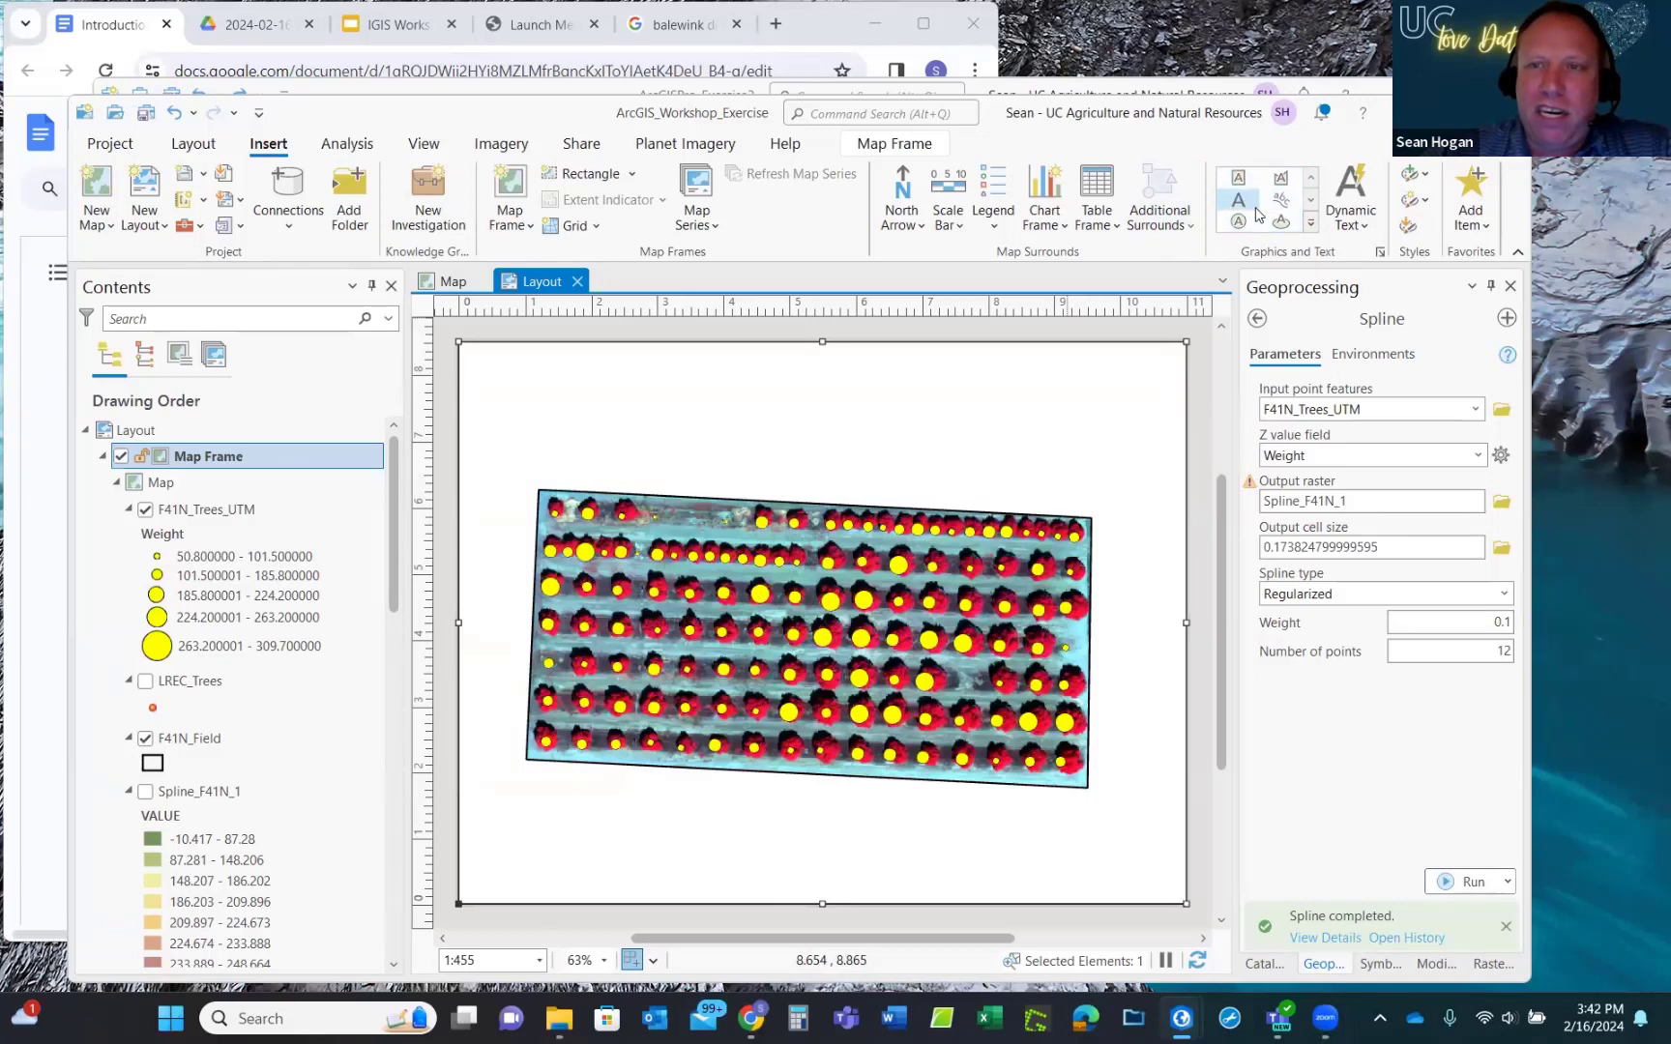
# Add a rectangular text element to the layout, spanning the blank area above the orchard from near the page's upper-left corner.
pyautogui.click(1310, 225)
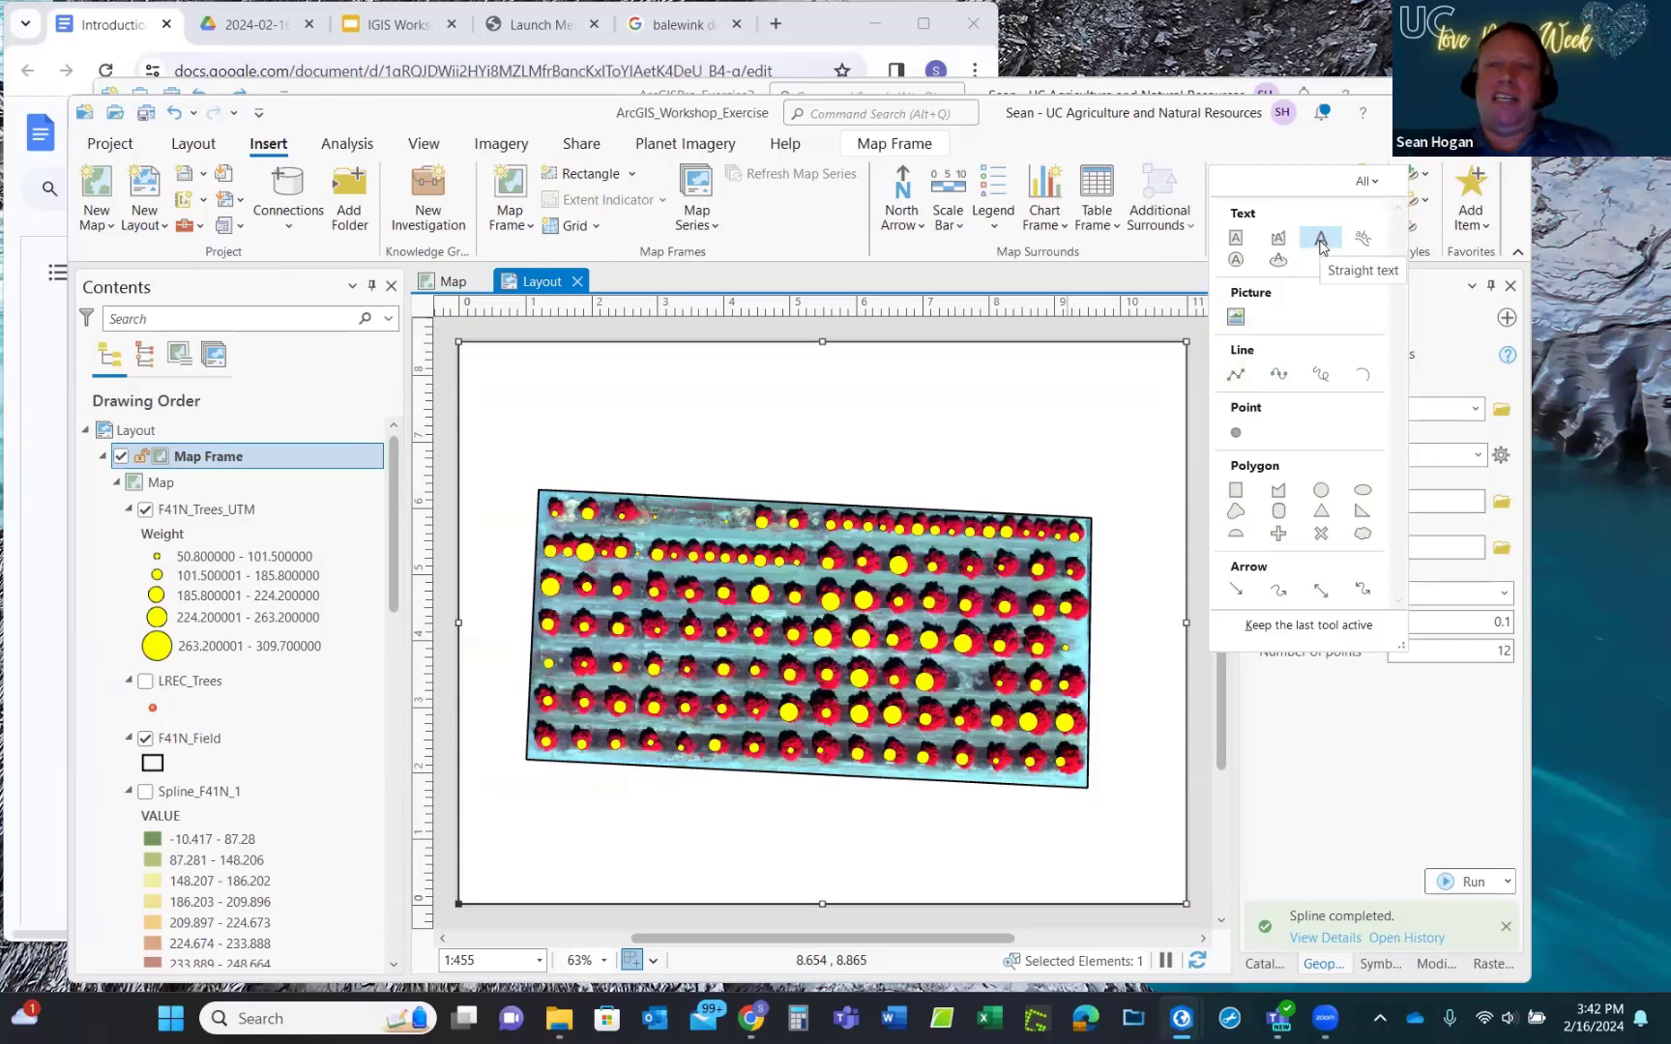
pyautogui.click(1299, 157)
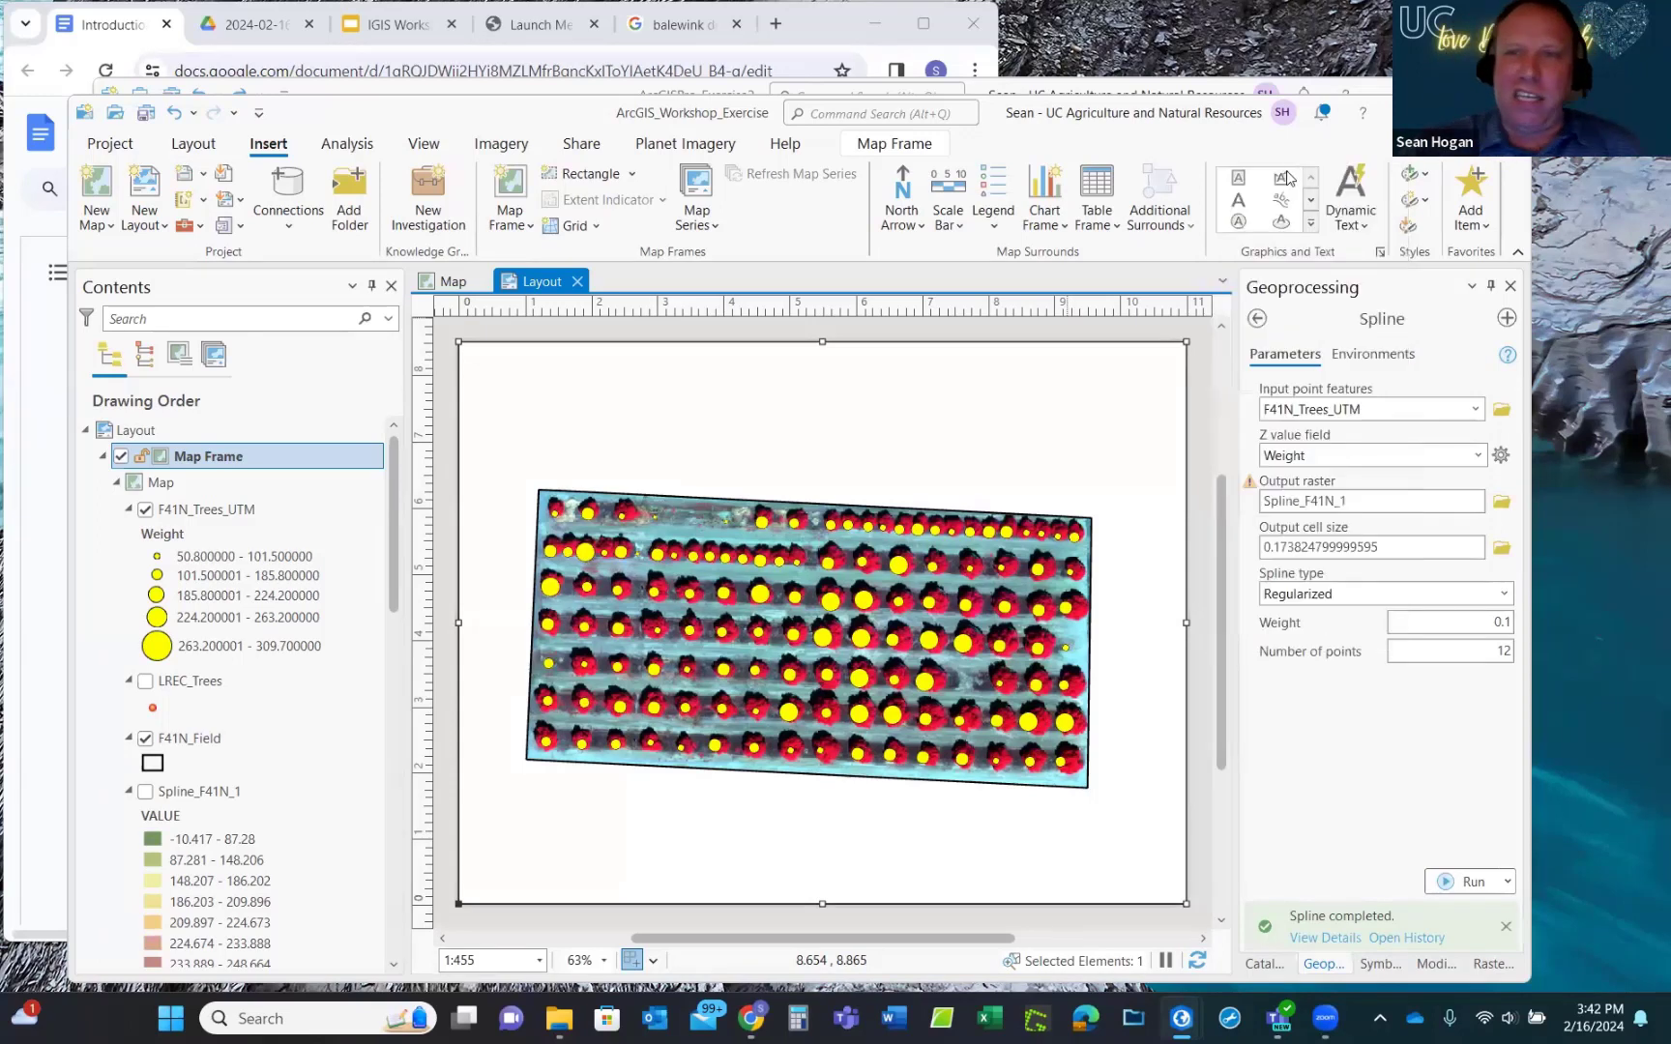
pyautogui.click(1239, 201)
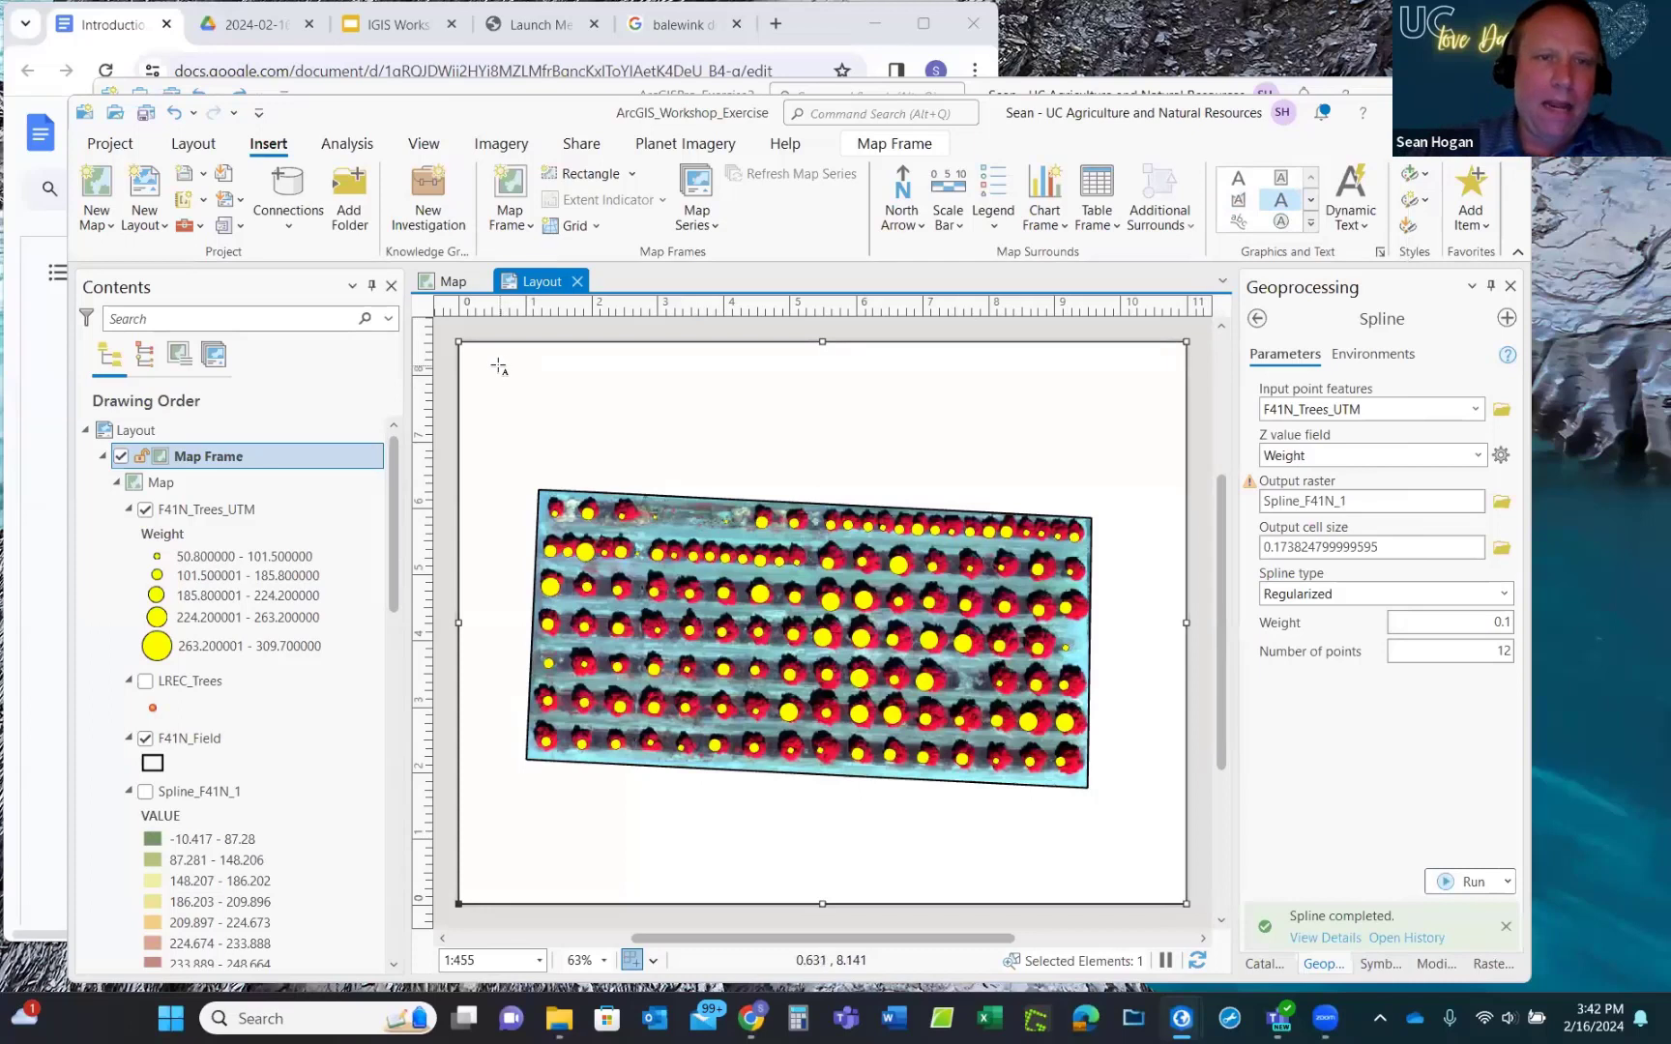
pyautogui.moveTo(496, 362); pyautogui.dragTo(943, 410)
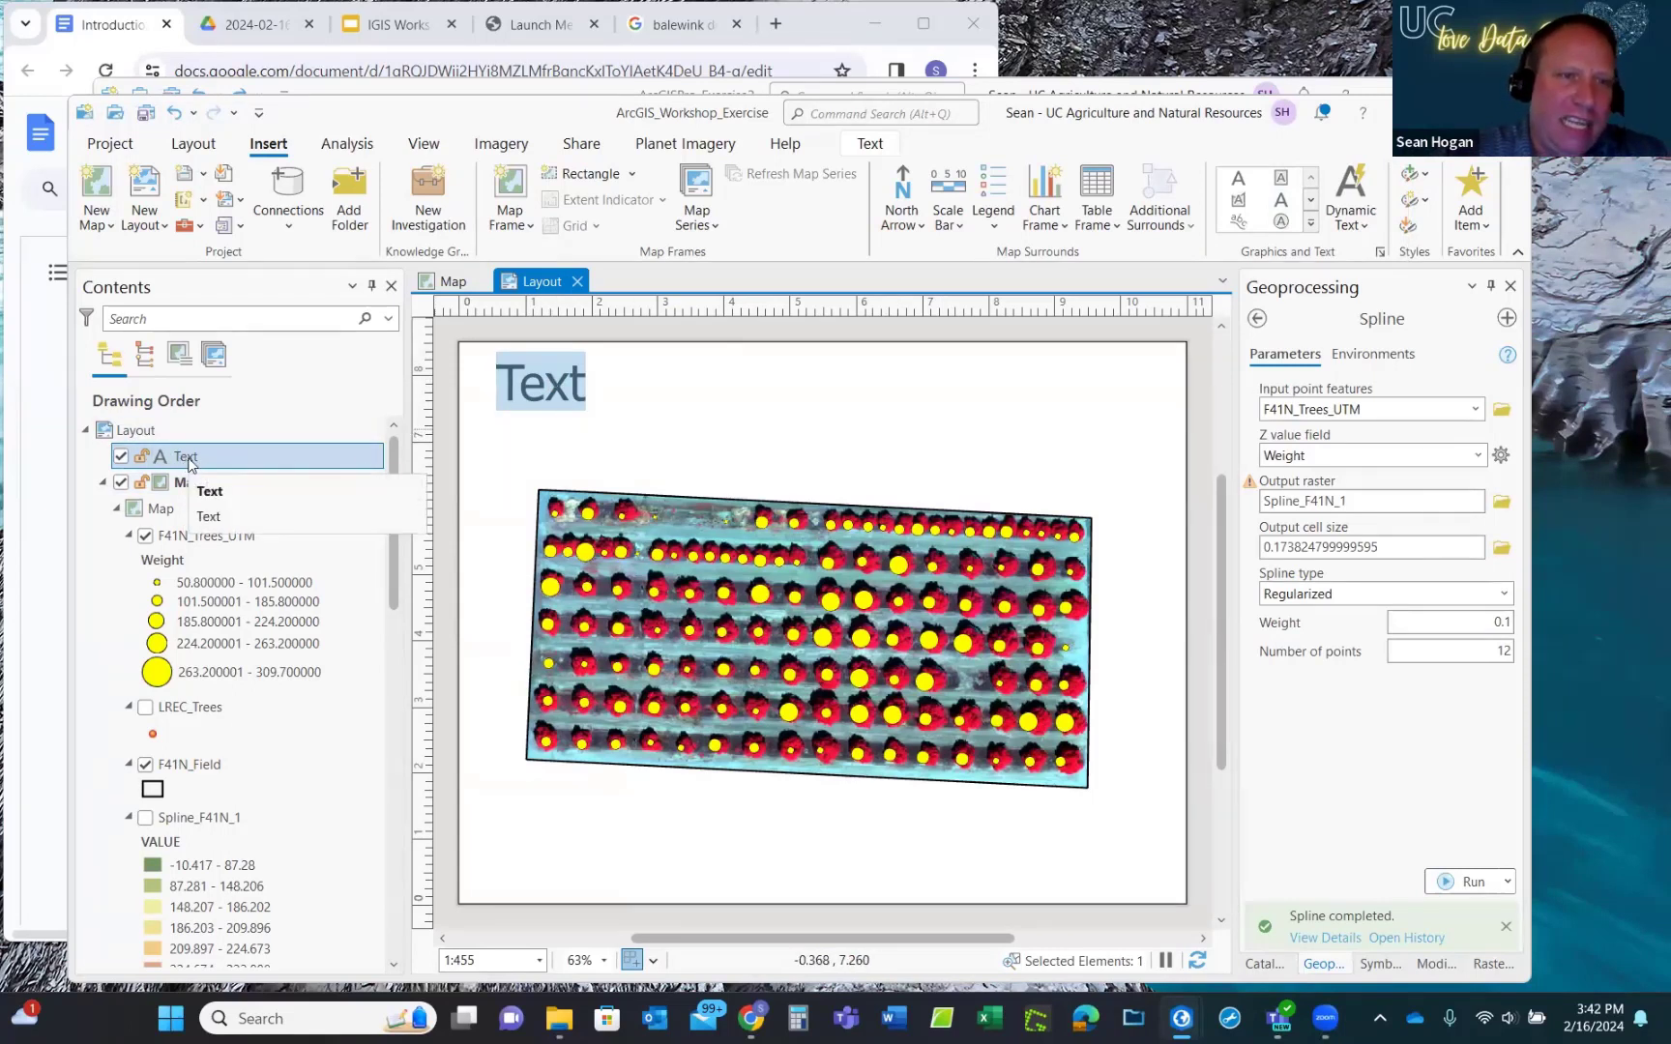
# Open the new text element's properties and close the Geoprocessing, Catalog, Modify Features and other docked panes to free up layout space.
pyautogui.doubleClick(182, 457)
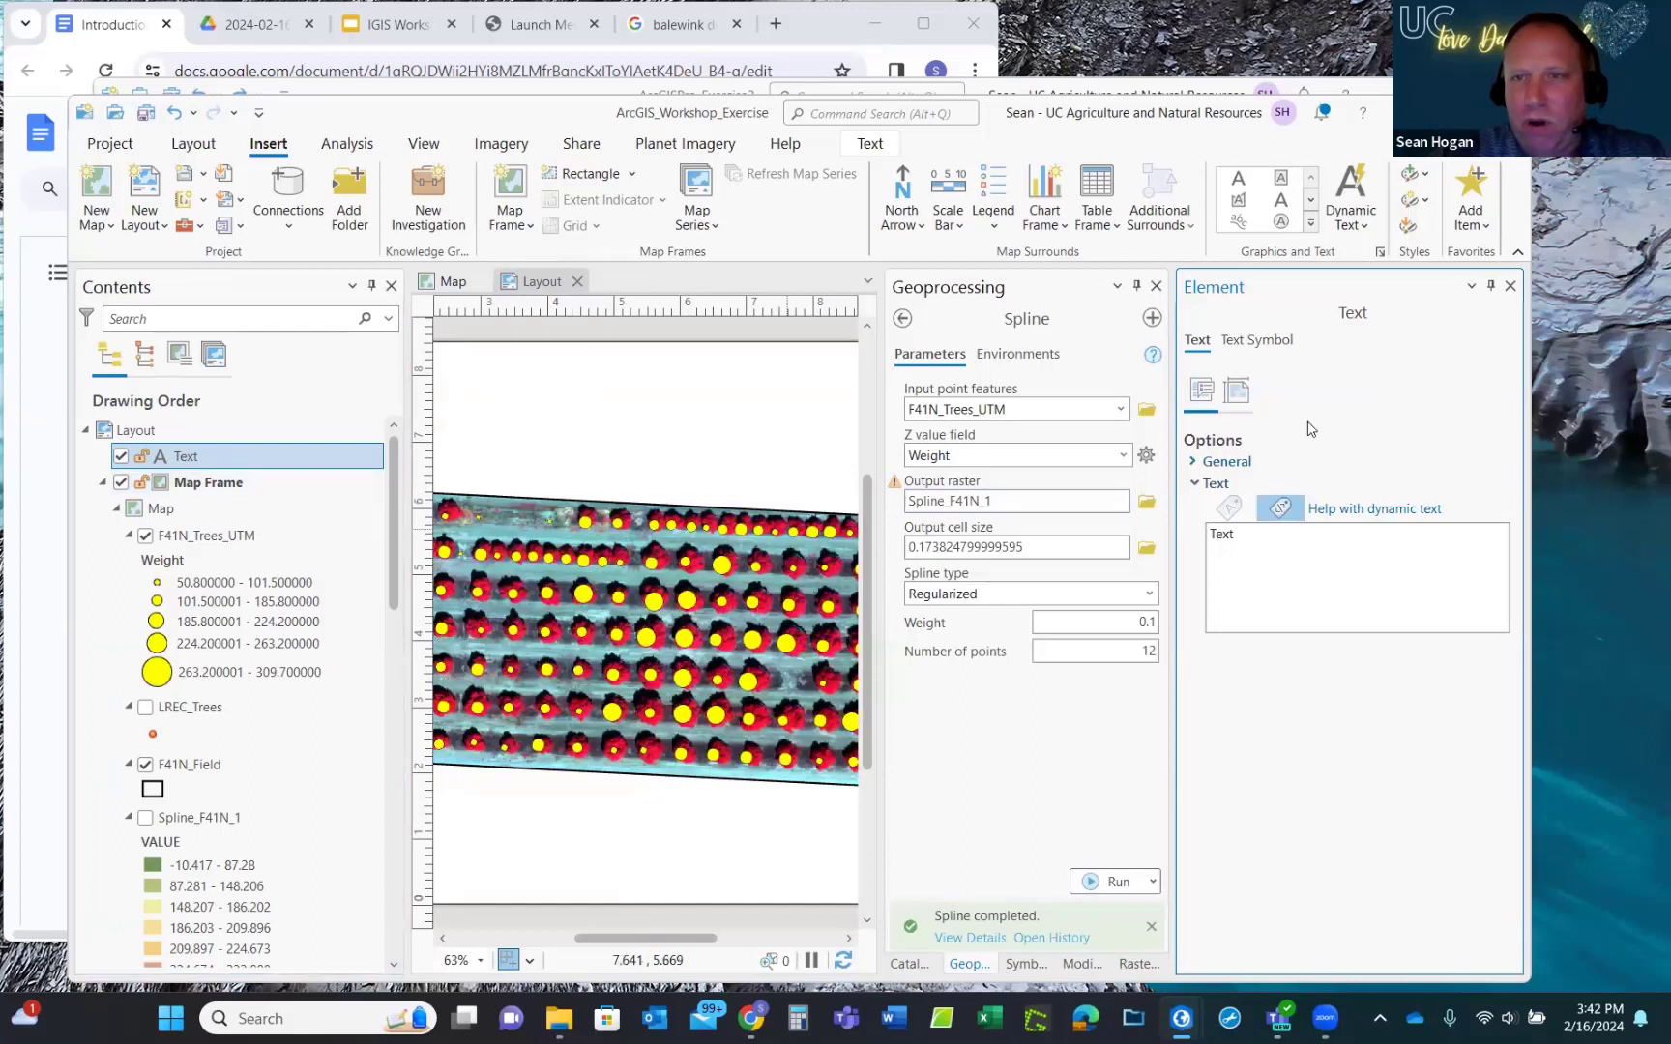
pyautogui.click(1156, 286)
pyautogui.click(1155, 287)
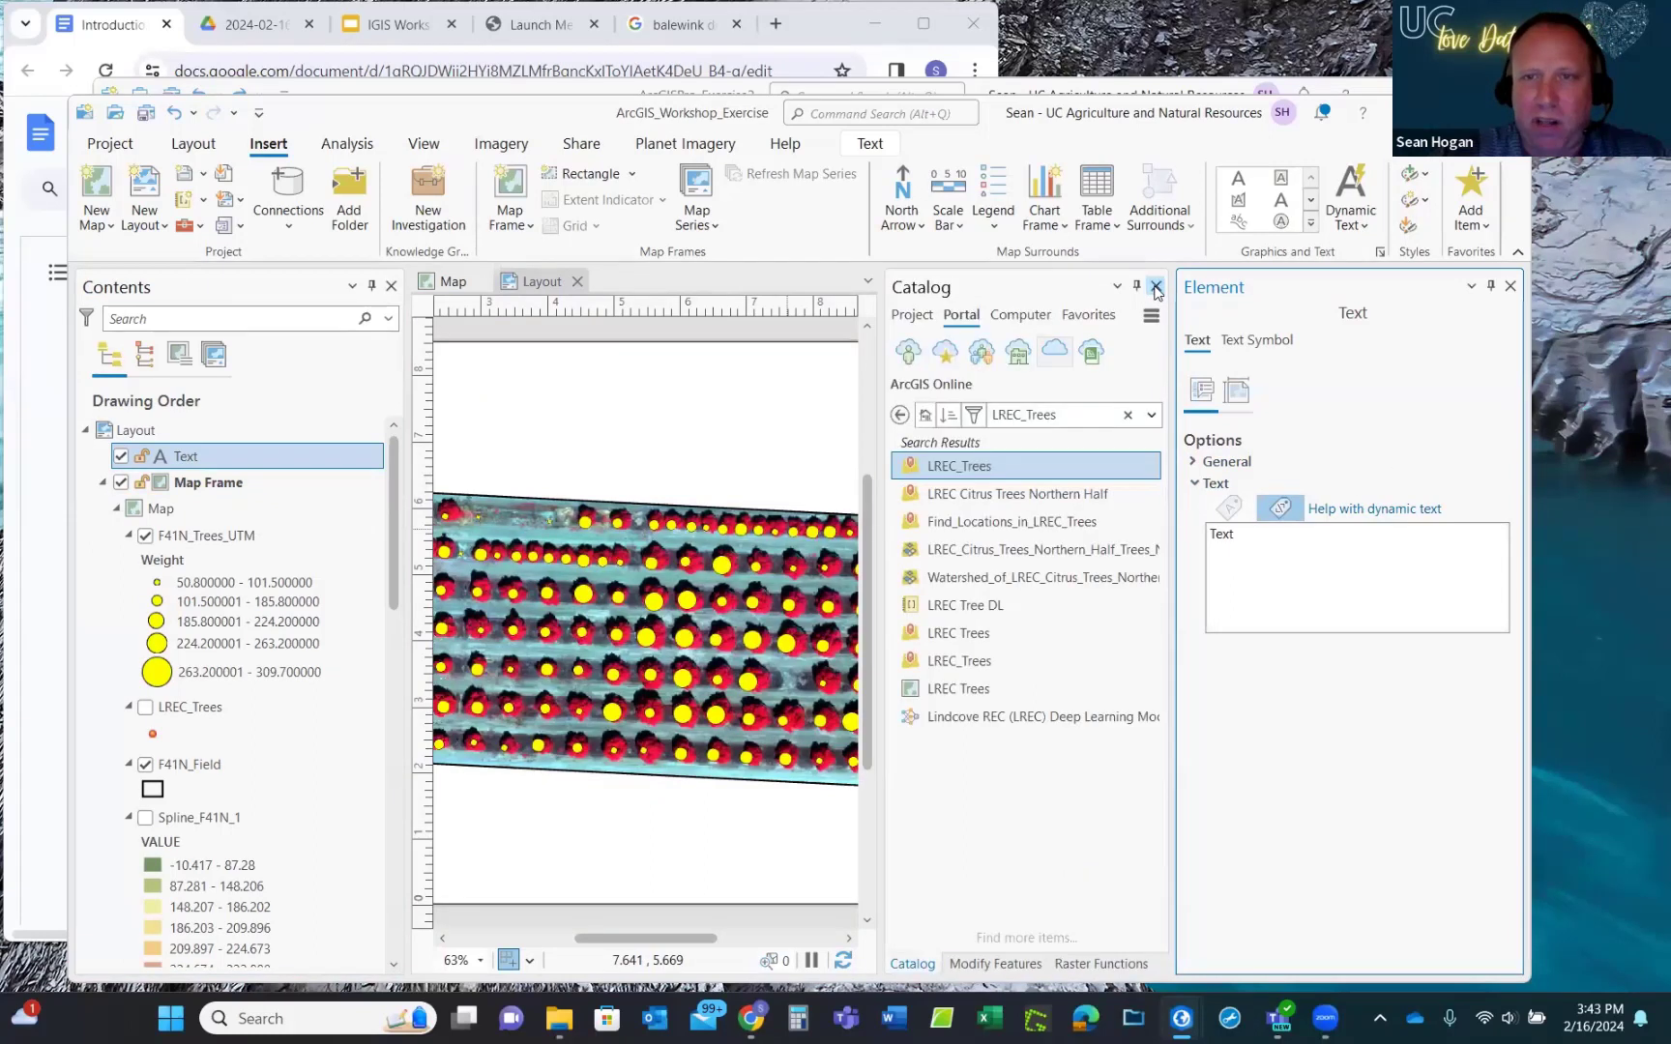
pyautogui.click(1156, 286)
pyautogui.click(1155, 286)
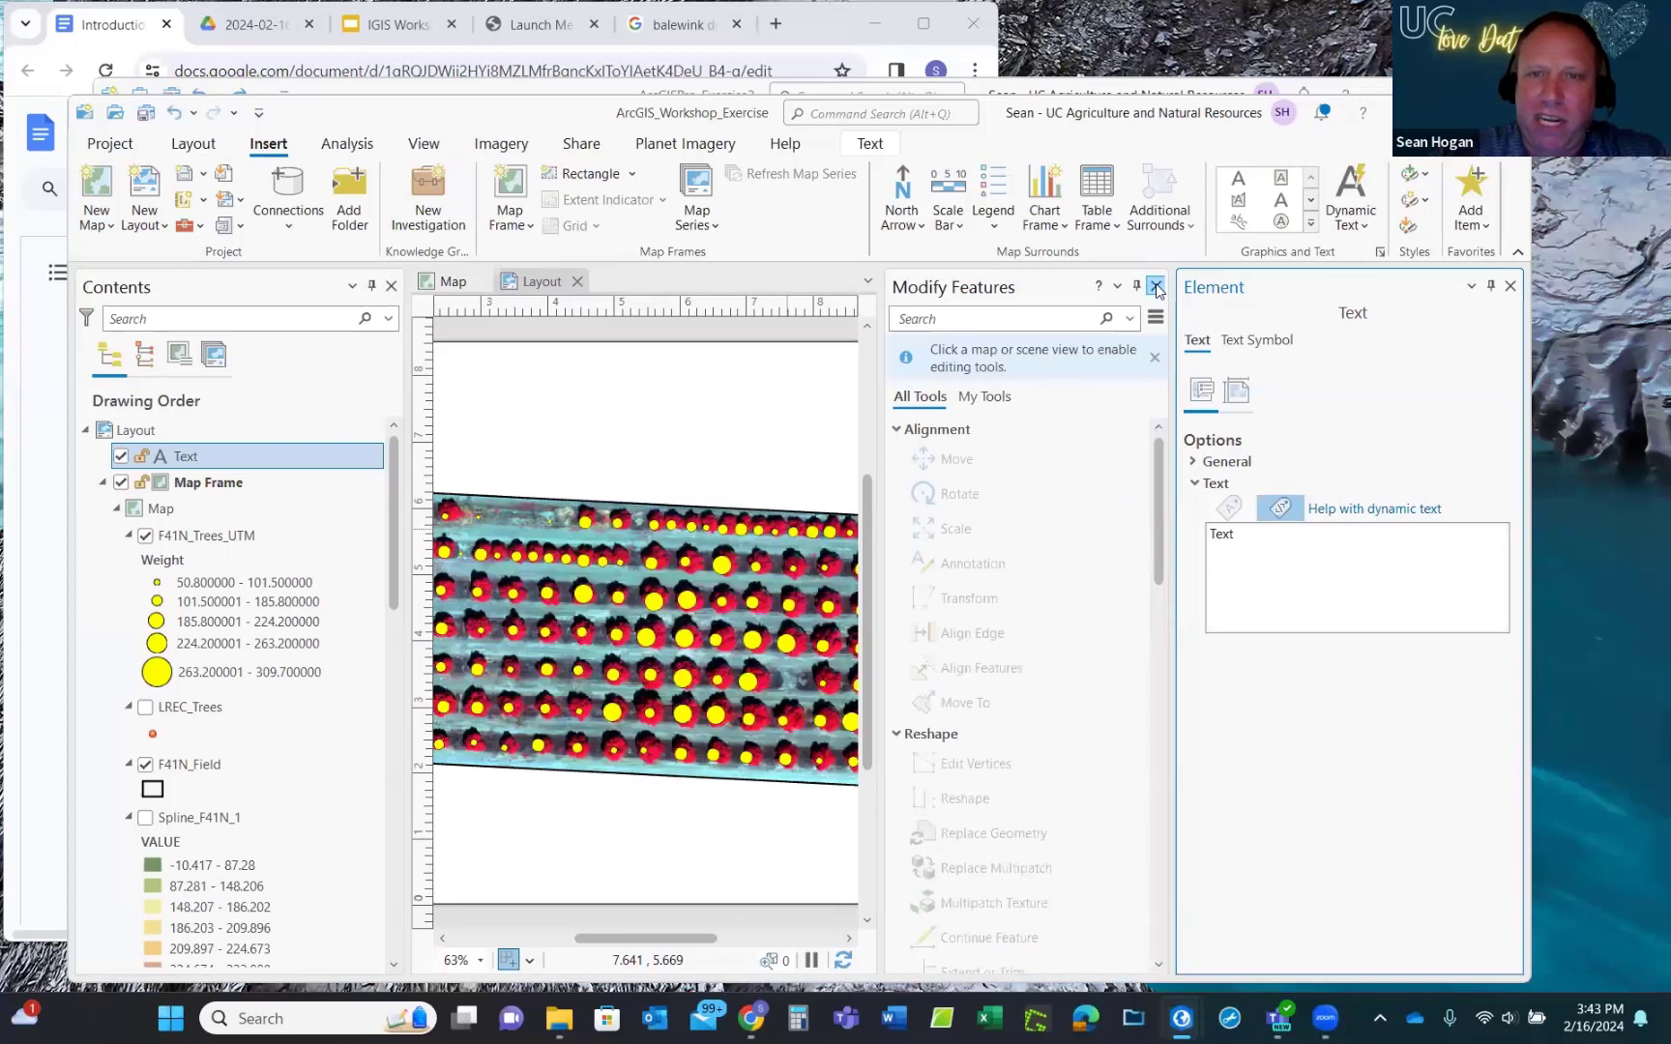
pyautogui.click(1156, 287)
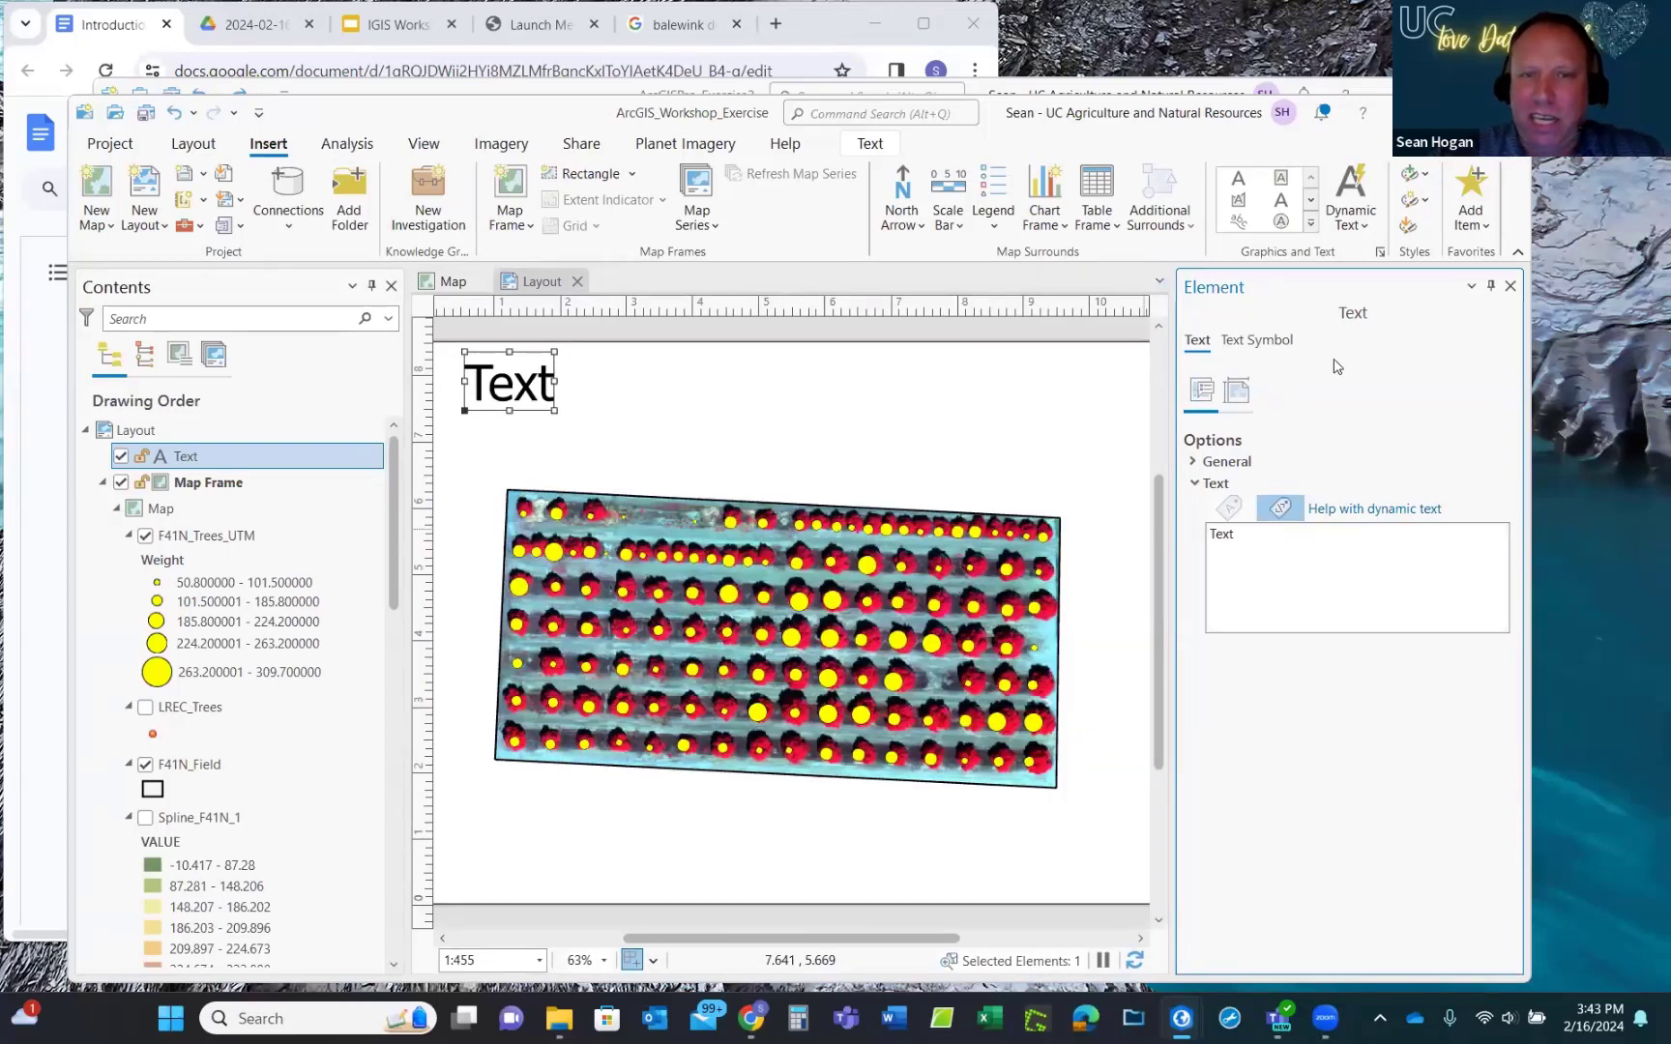
# Replace the text element's placeholder with the title "Lindcove Research and Extension Center".
pyautogui.click(1239, 531)
pyautogui.doubleClick(1226, 534)
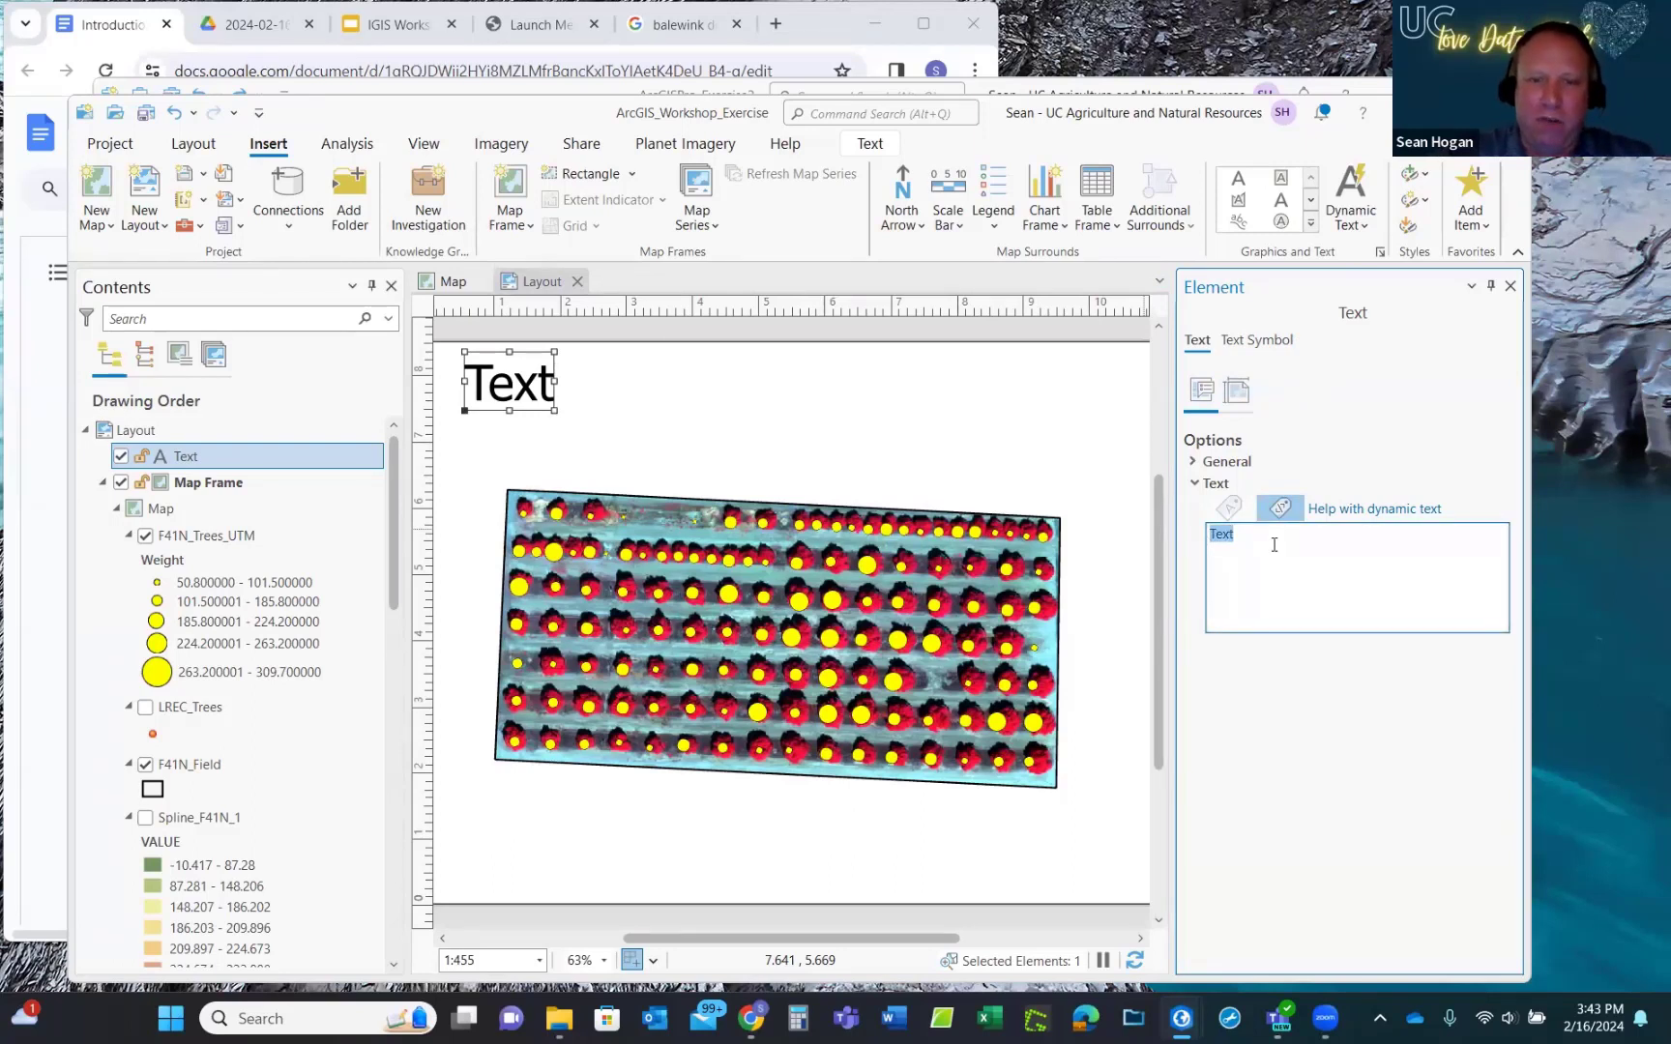
pyautogui.write('L')
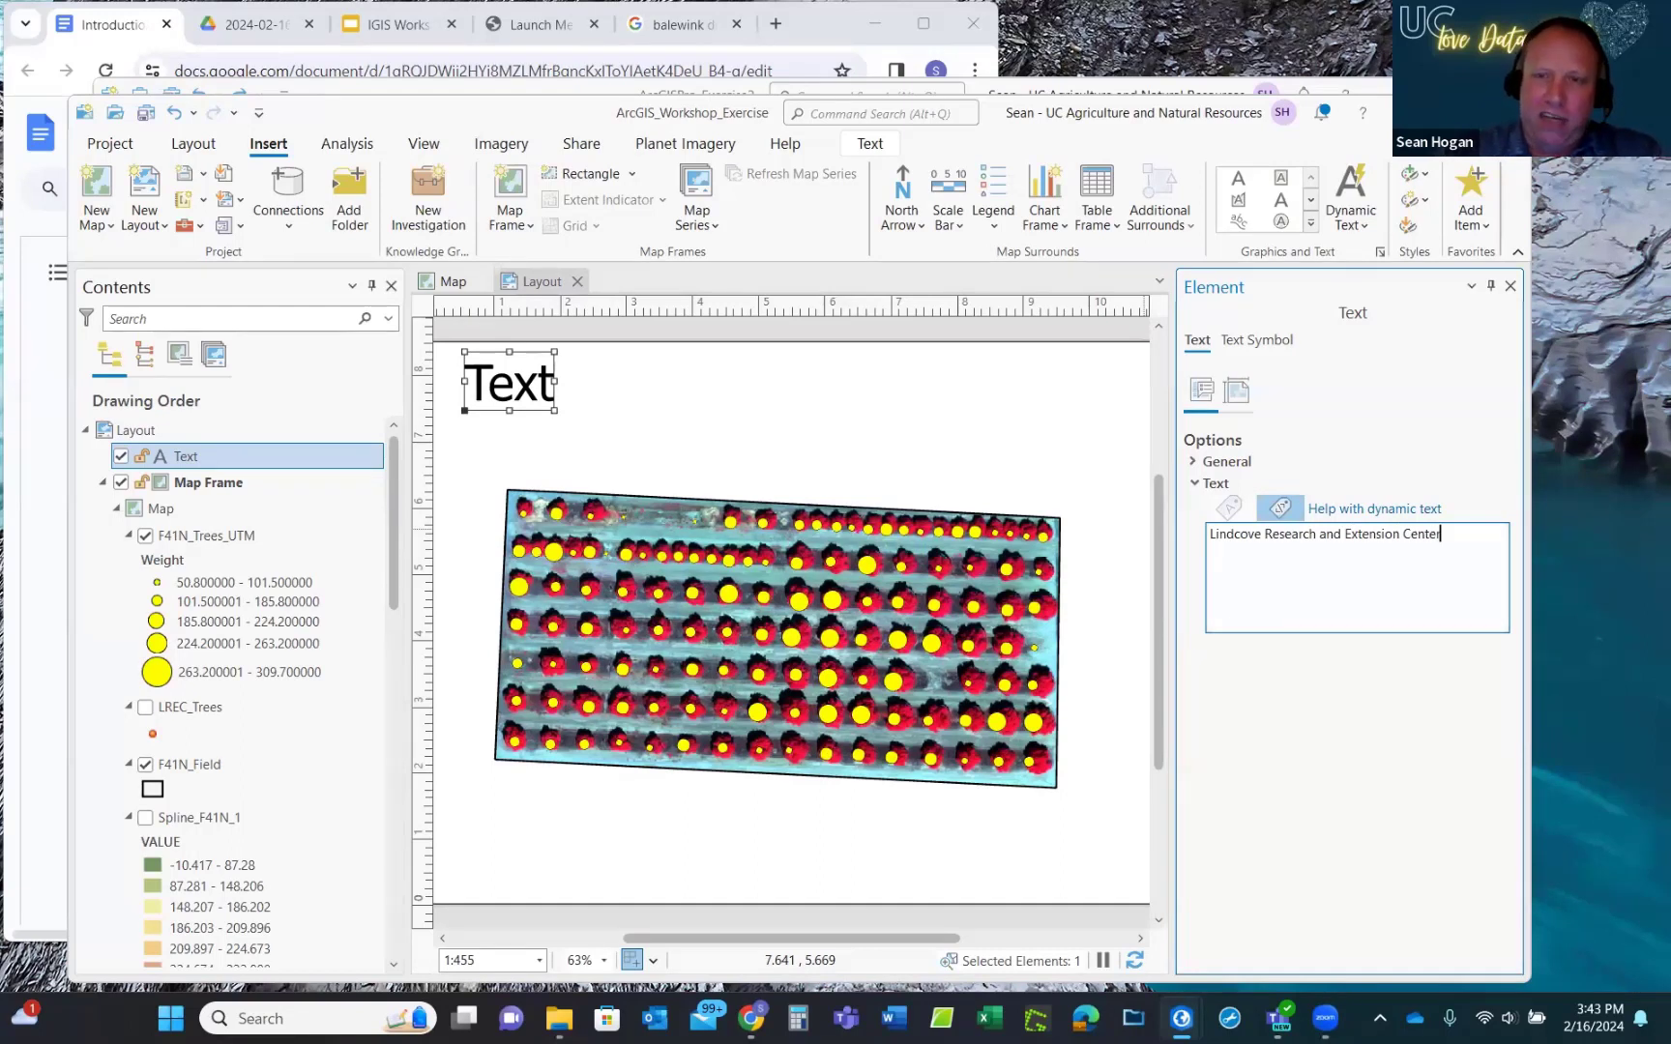
pyautogui.click(762, 465)
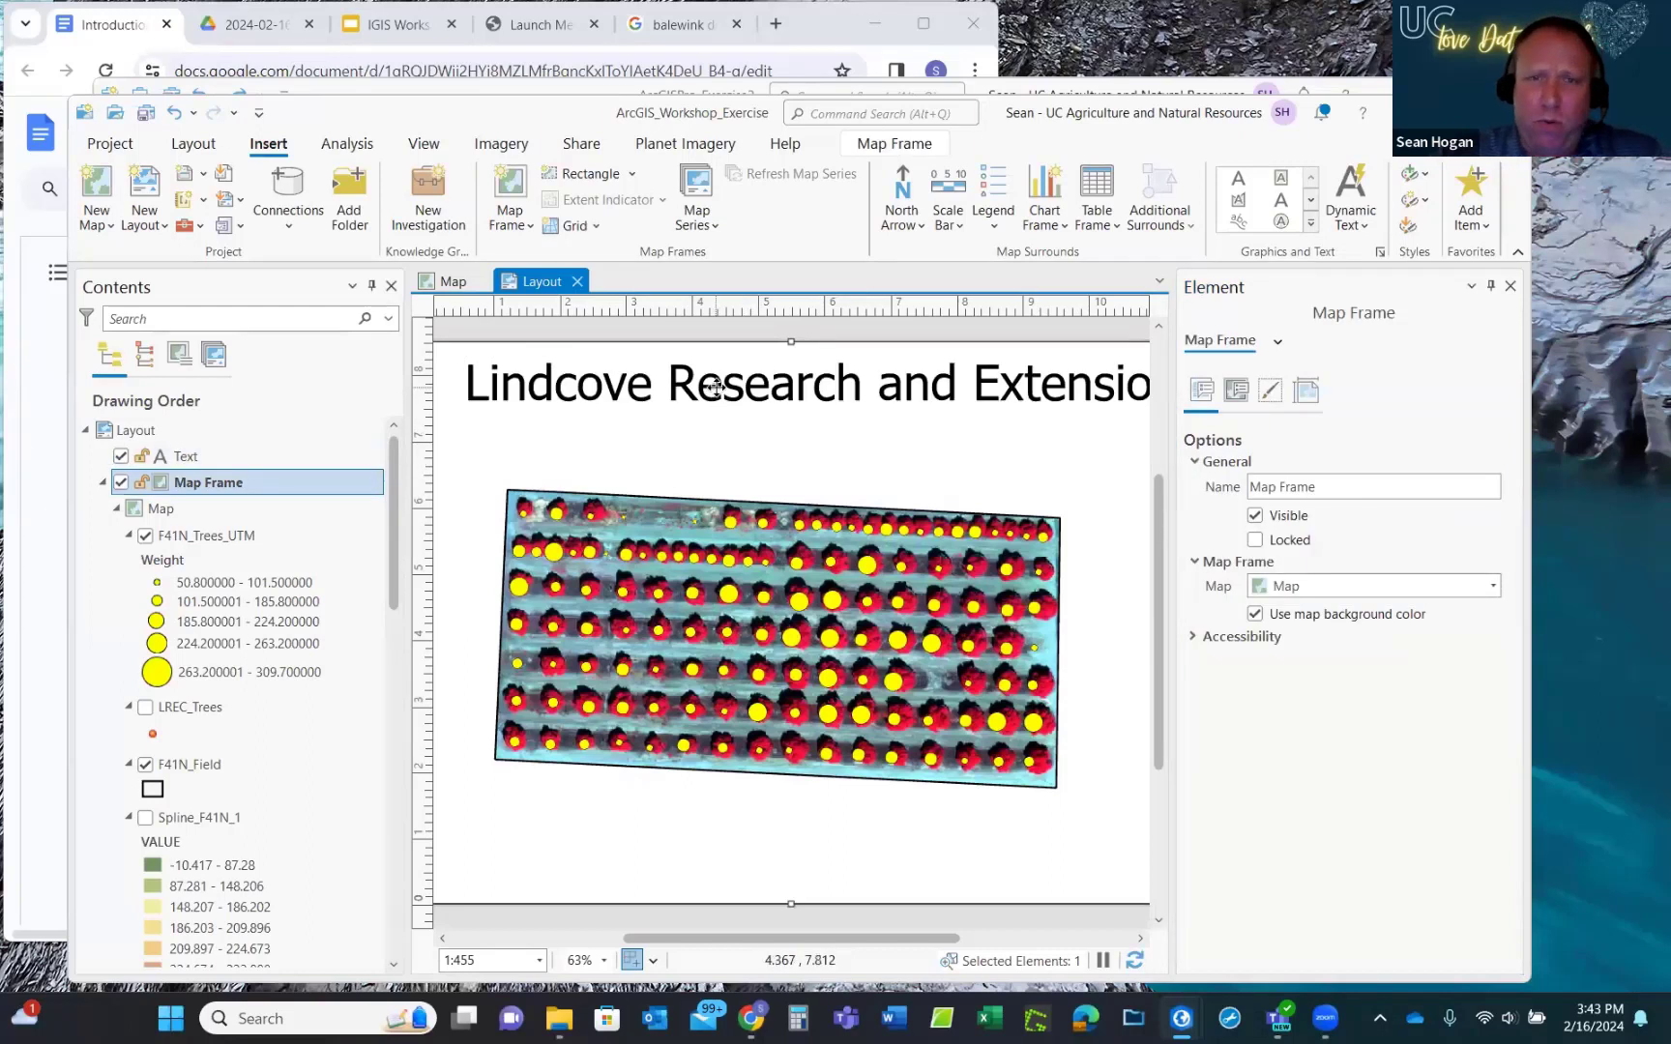
# Set the title text's font size to 36 pt and apply the symbol formatting.
pyautogui.click(185, 459)
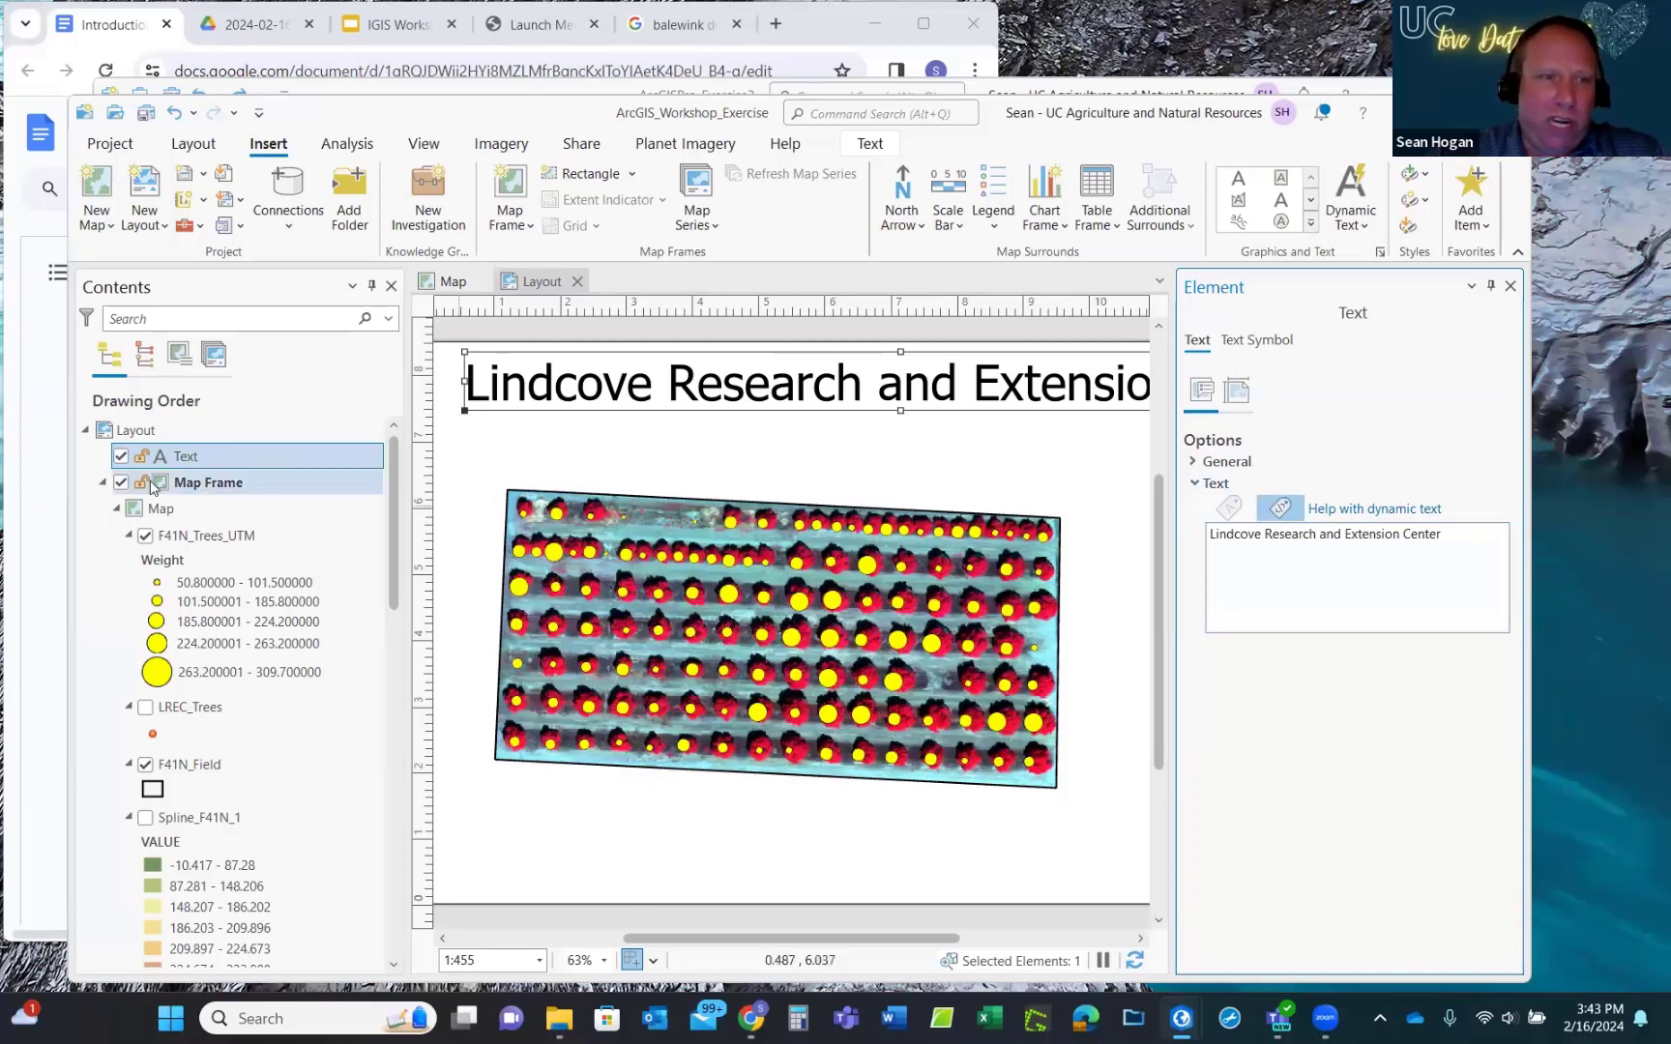
pyautogui.click(1256, 341)
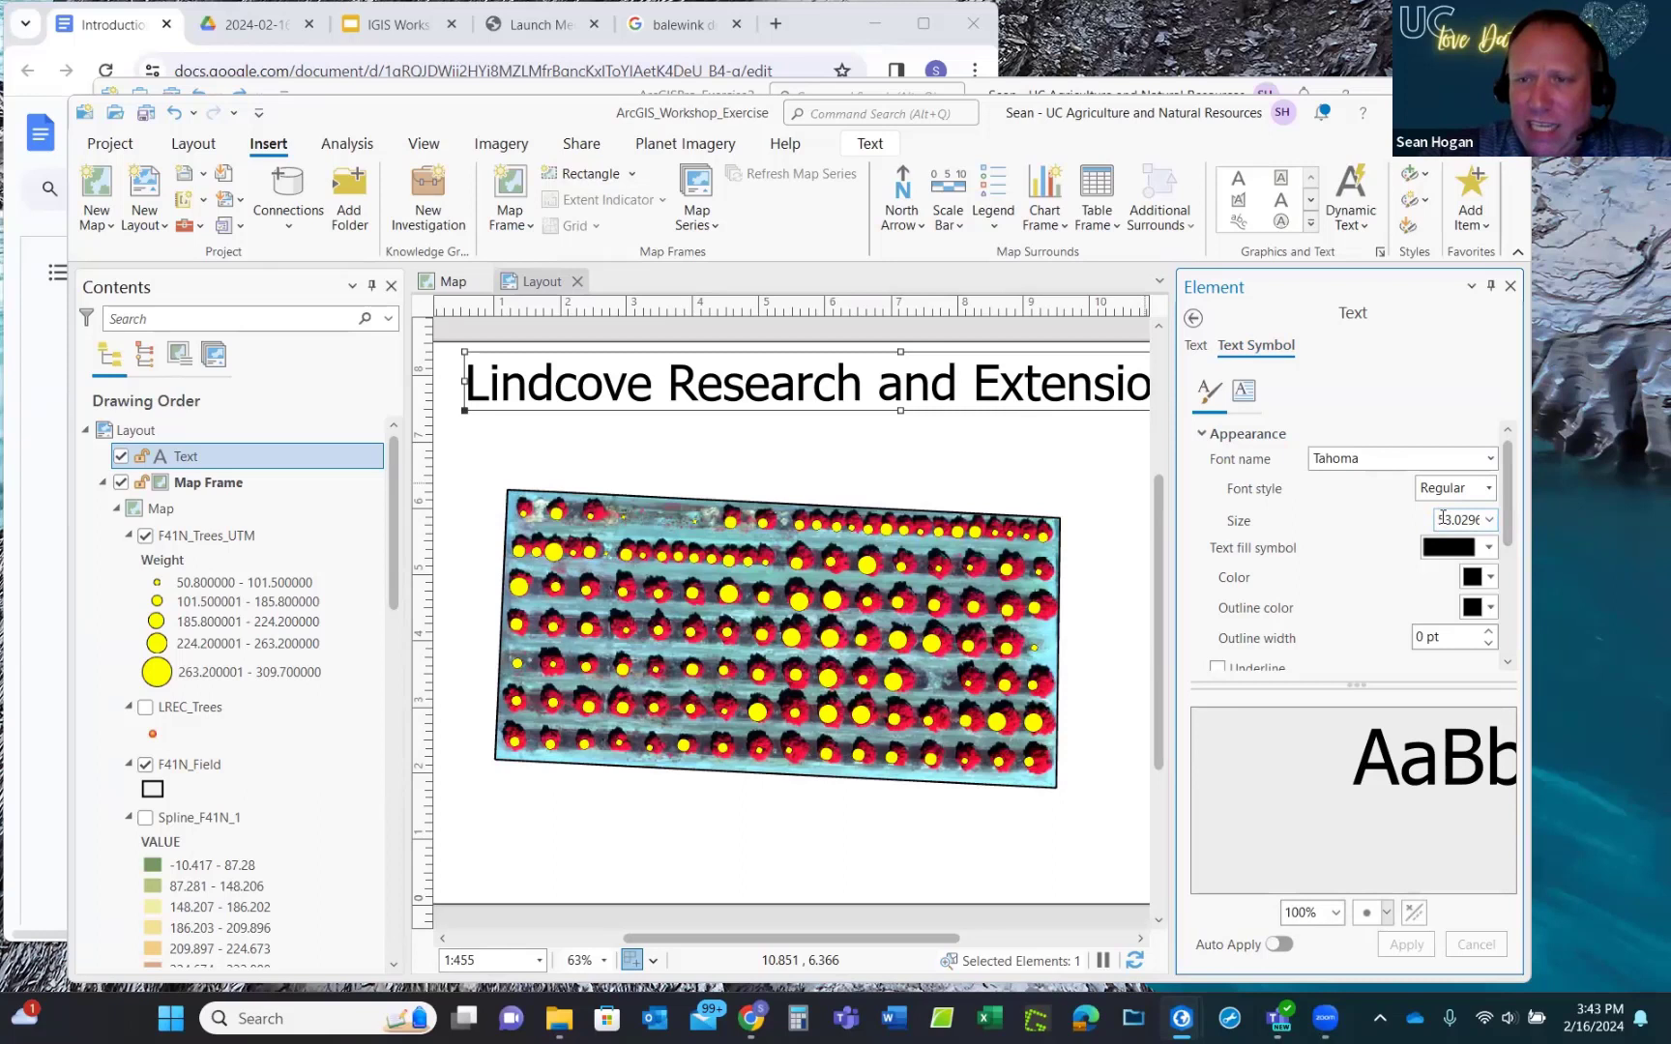
pyautogui.moveTo(1441, 520); pyautogui.dragTo(1495, 522)
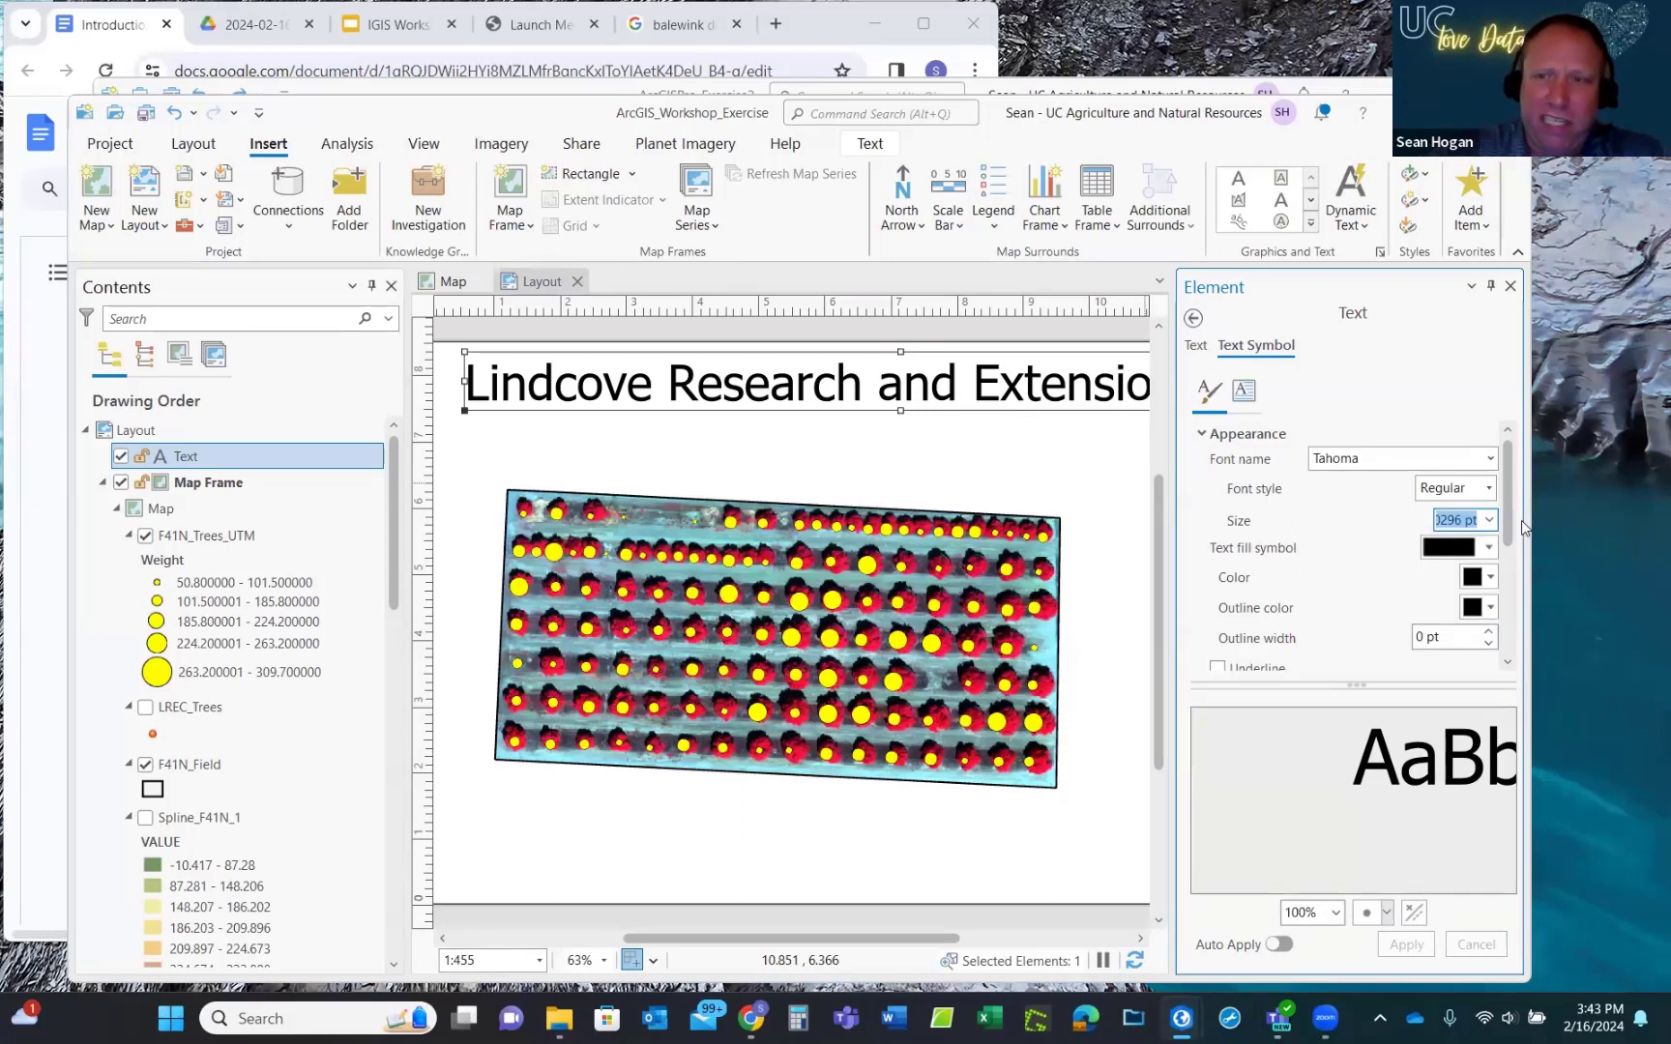
pyautogui.write('36')
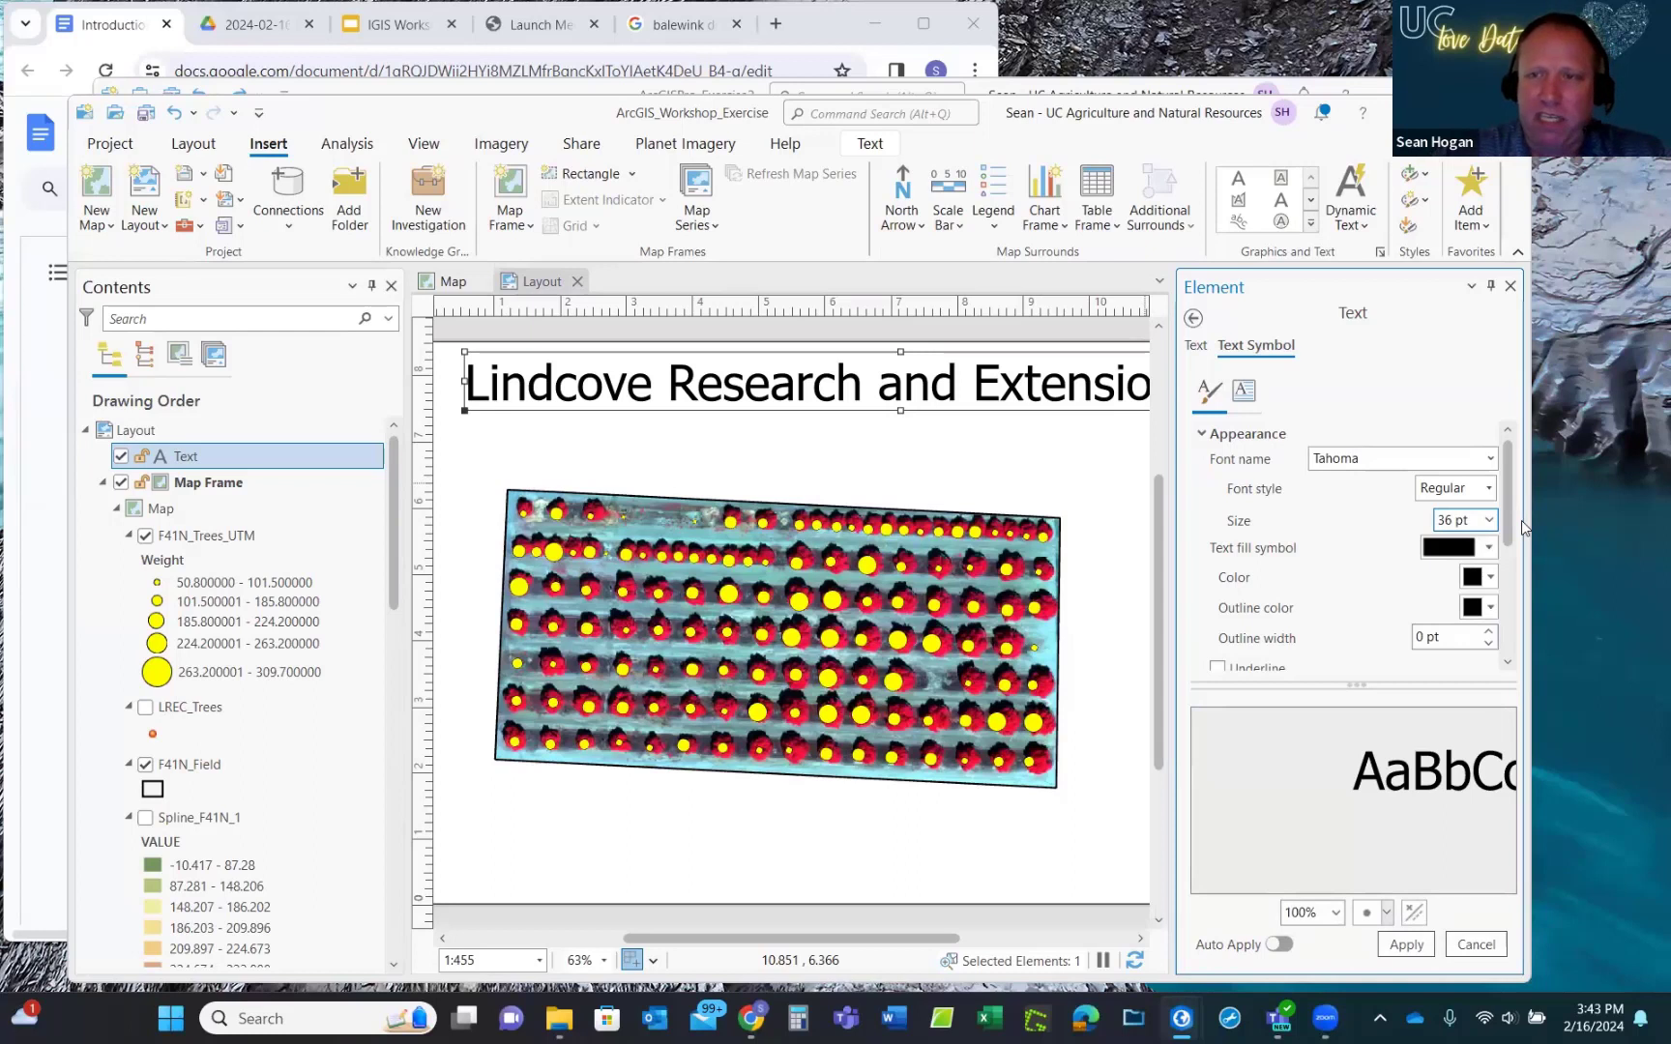
pyautogui.press('Return')
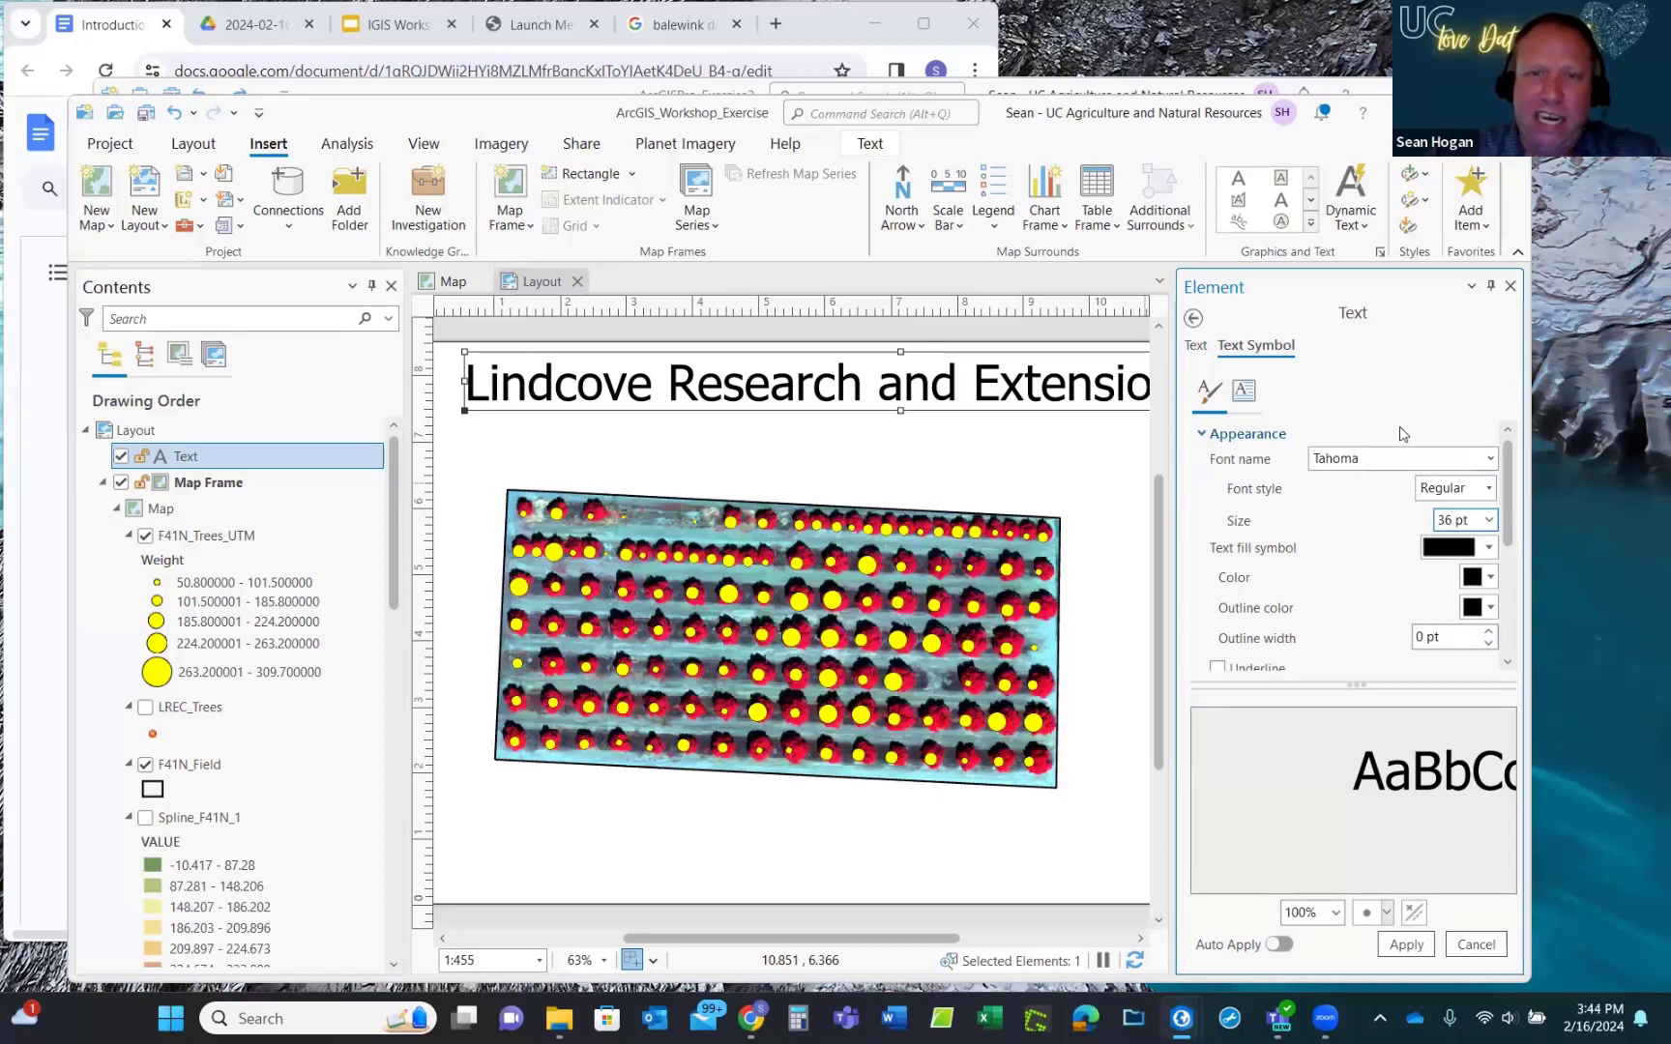
pyautogui.click(1027, 445)
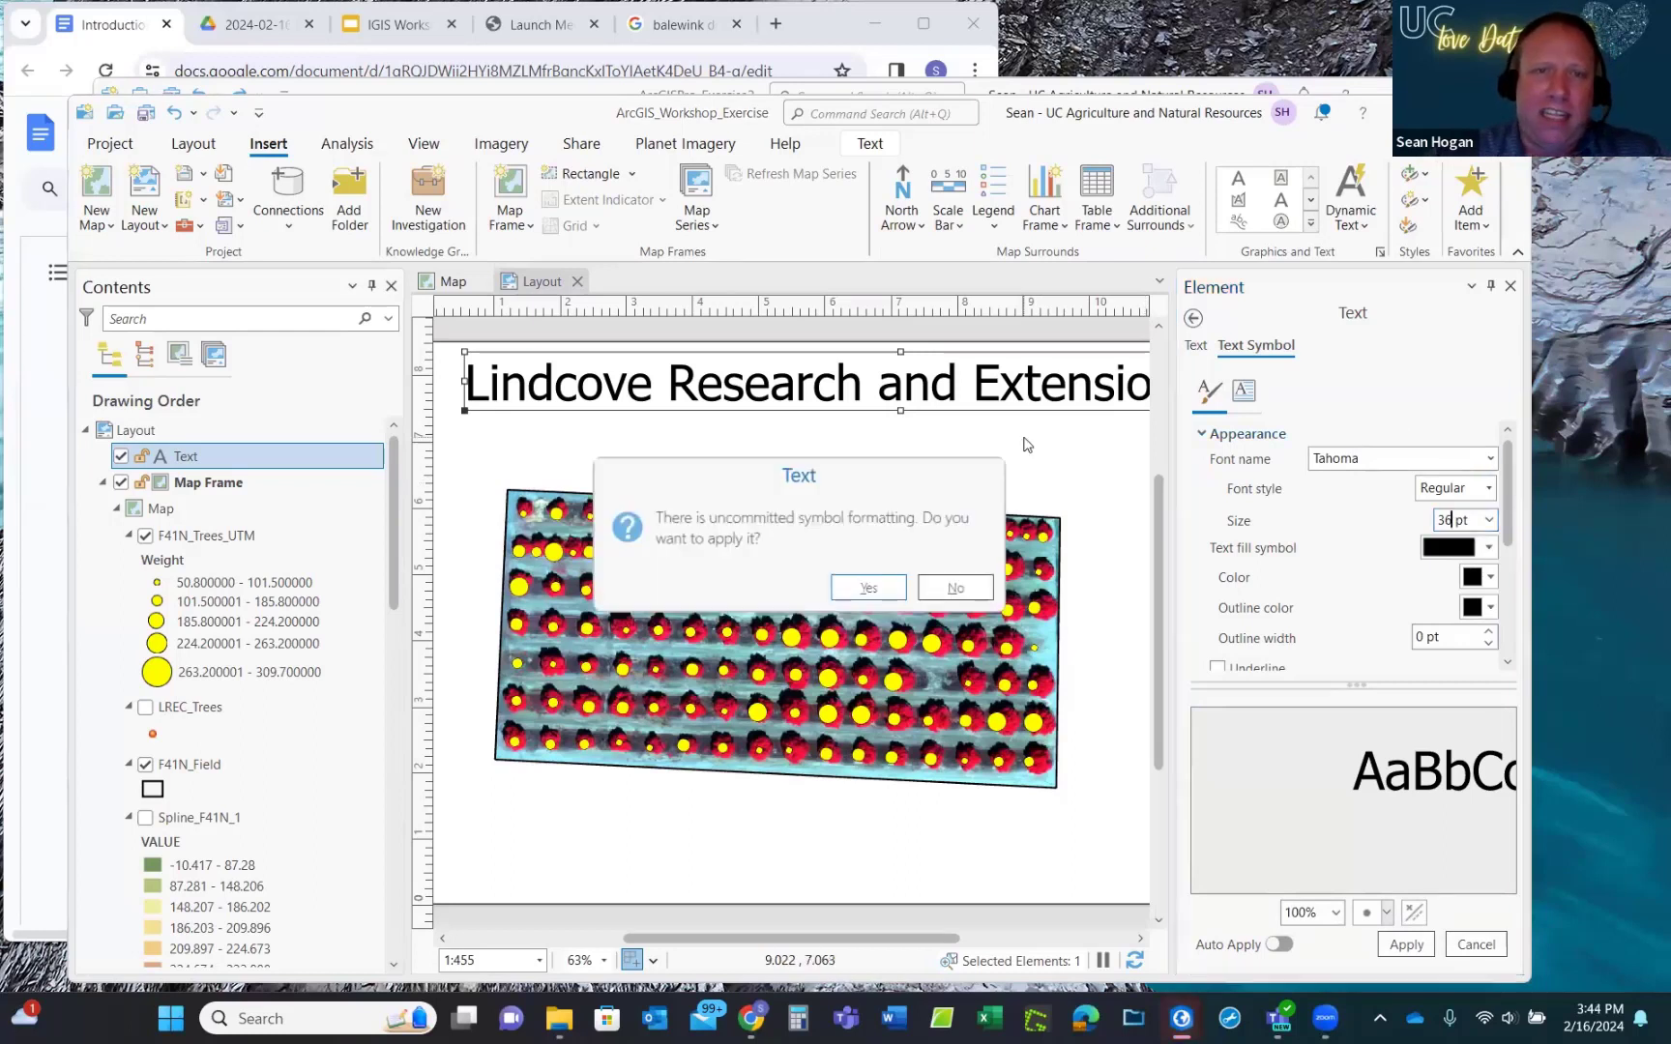
pyautogui.click(867, 589)
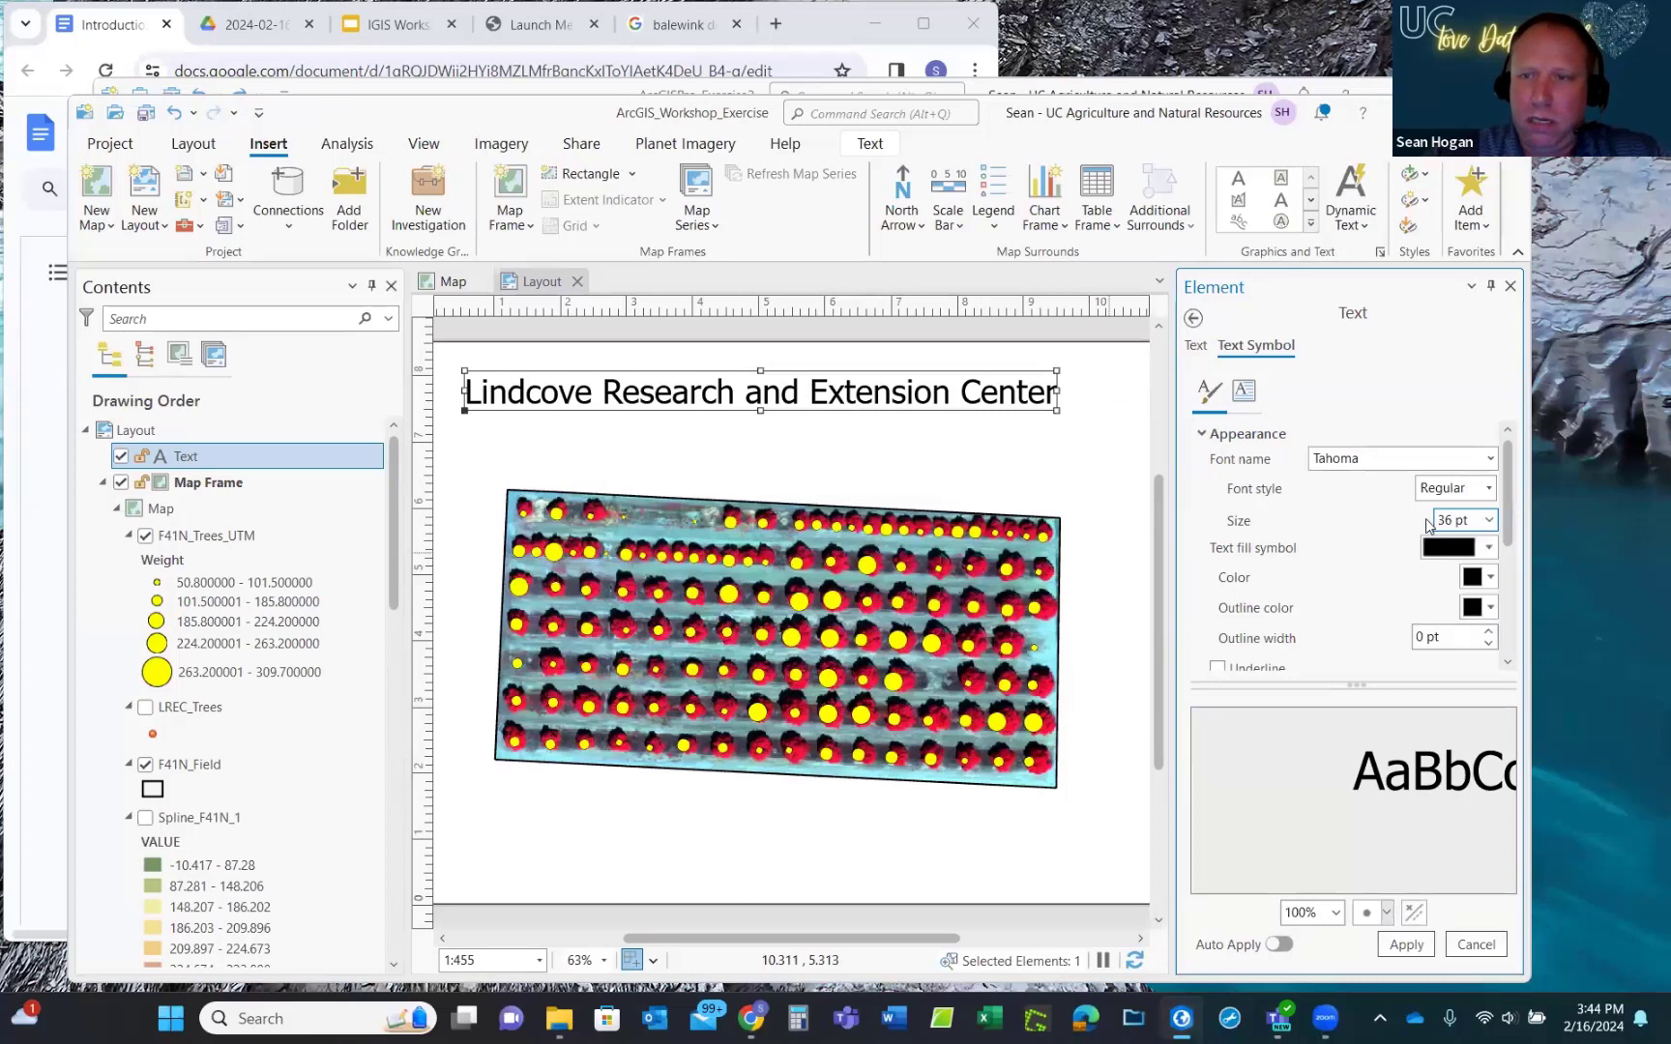
pyautogui.click(1408, 945)
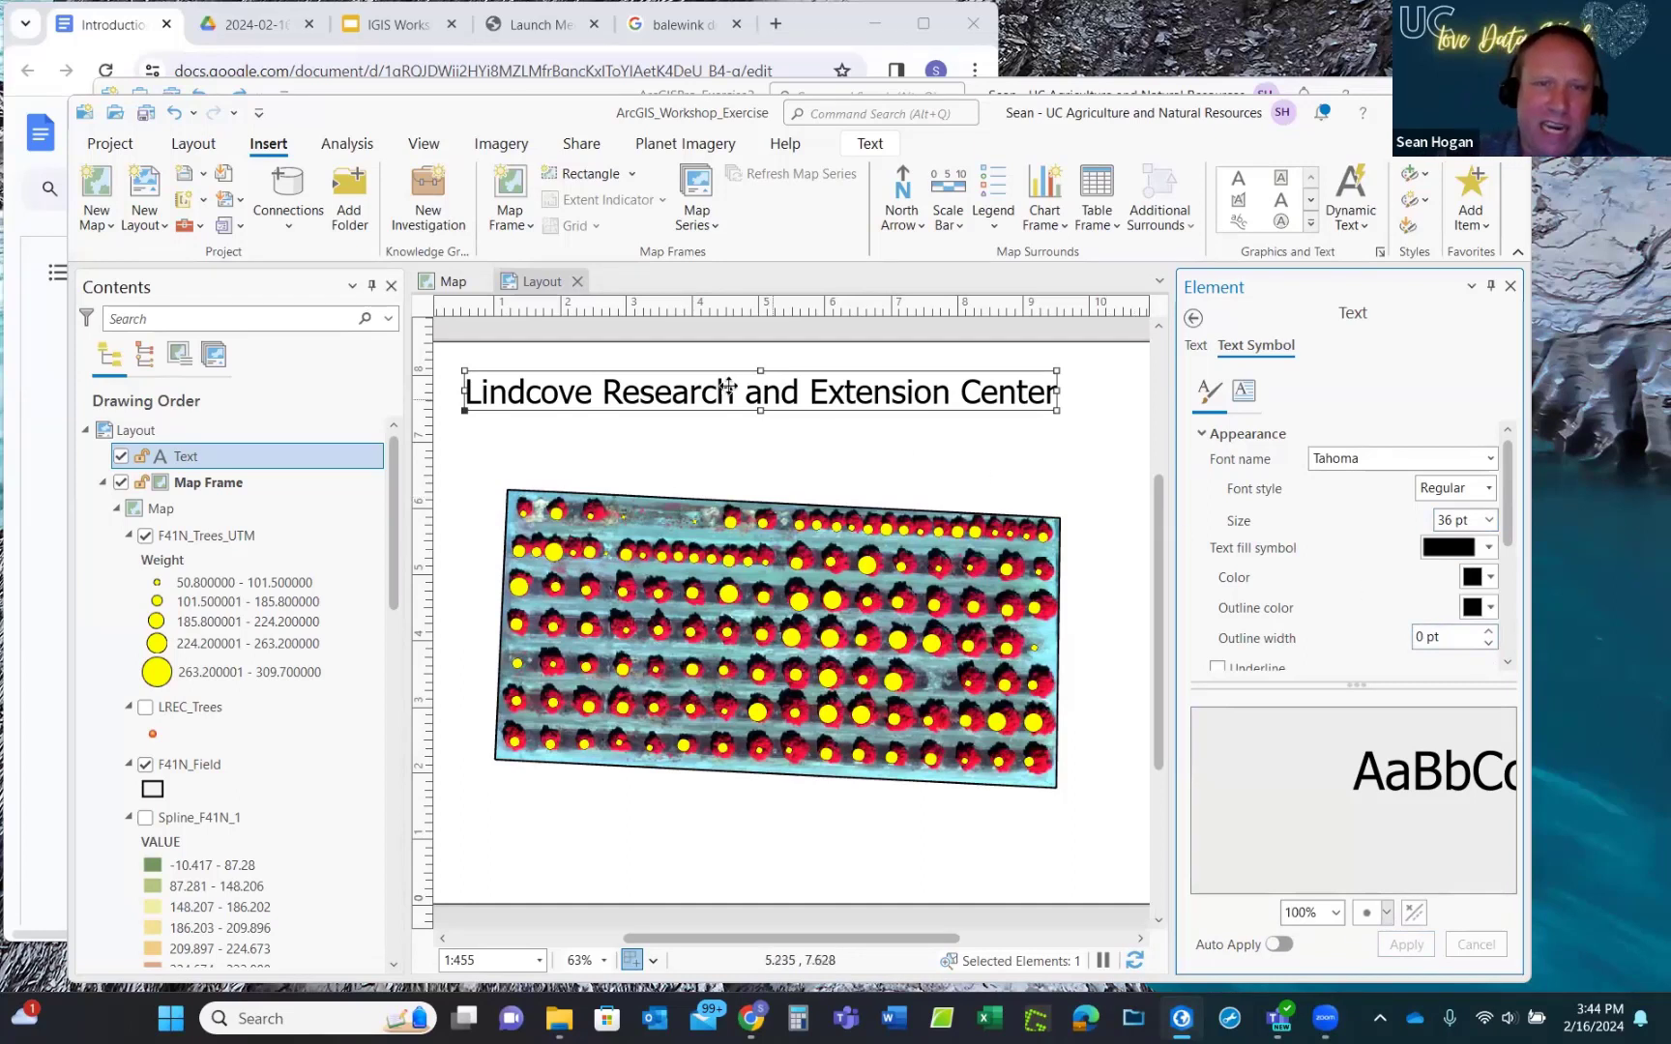
# Nudge the title slightly up and left on the page, and narrow the element properties to give the layout more room.
pyautogui.moveTo(714, 379); pyautogui.dragTo(709, 369)
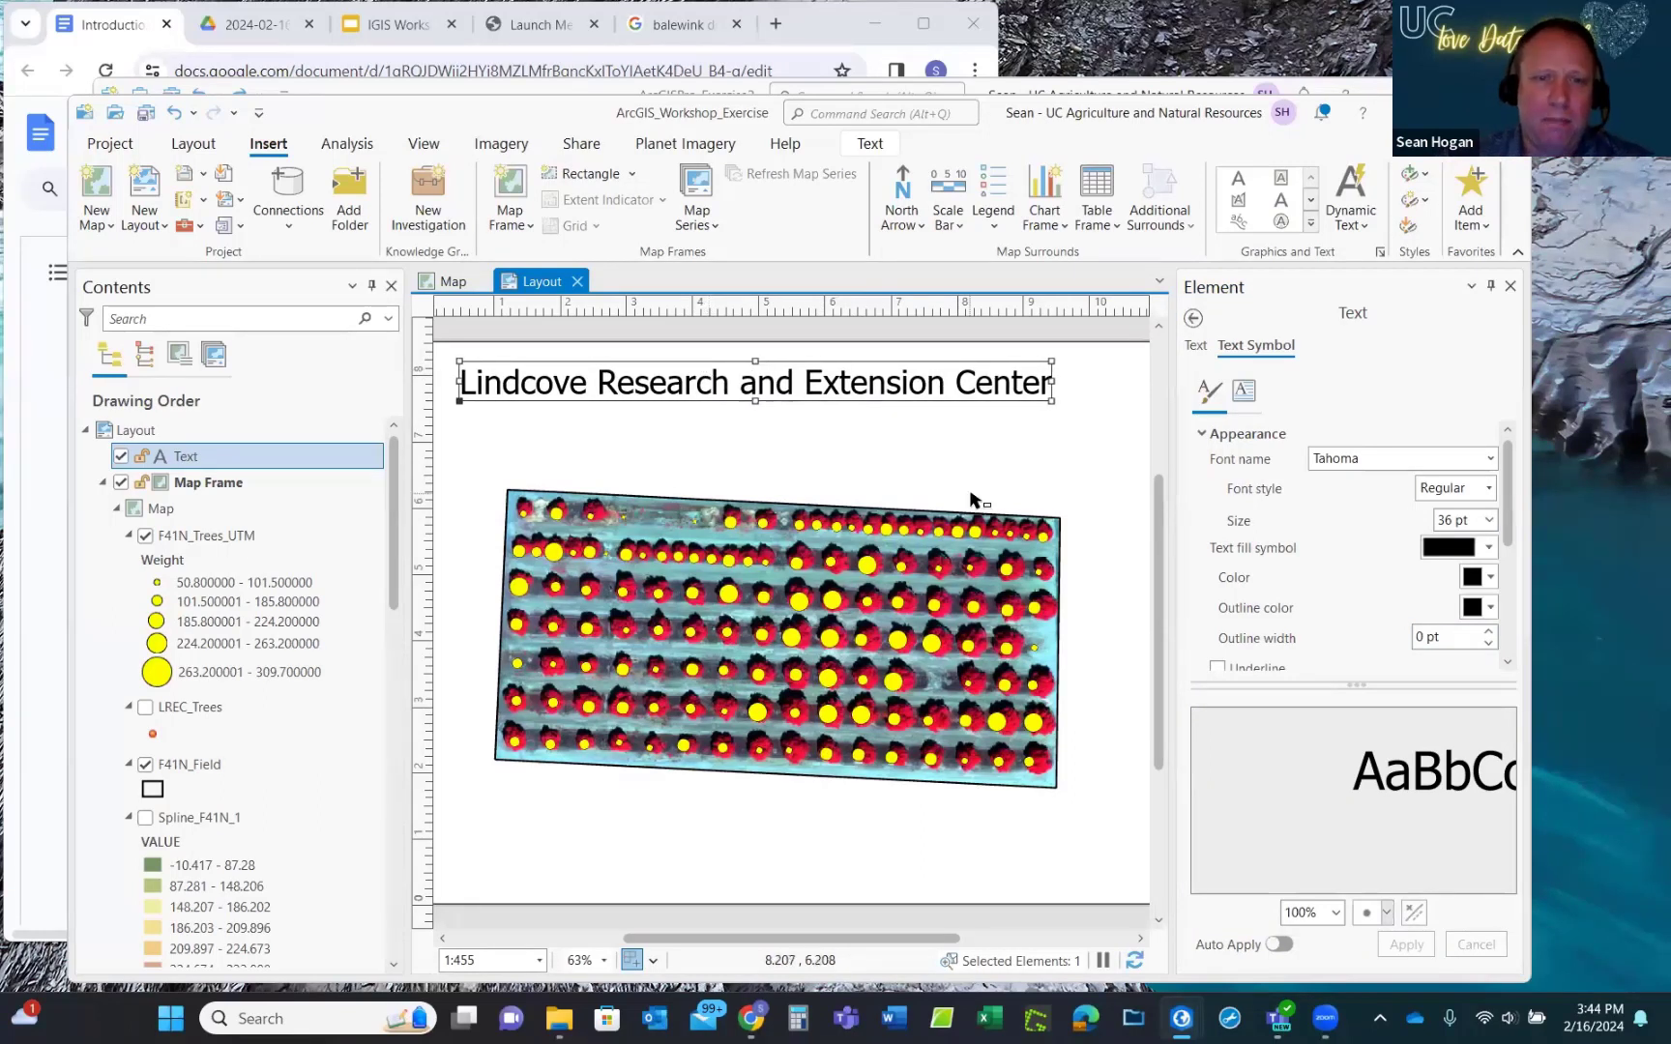
pyautogui.scroll(-2, 887, 500)
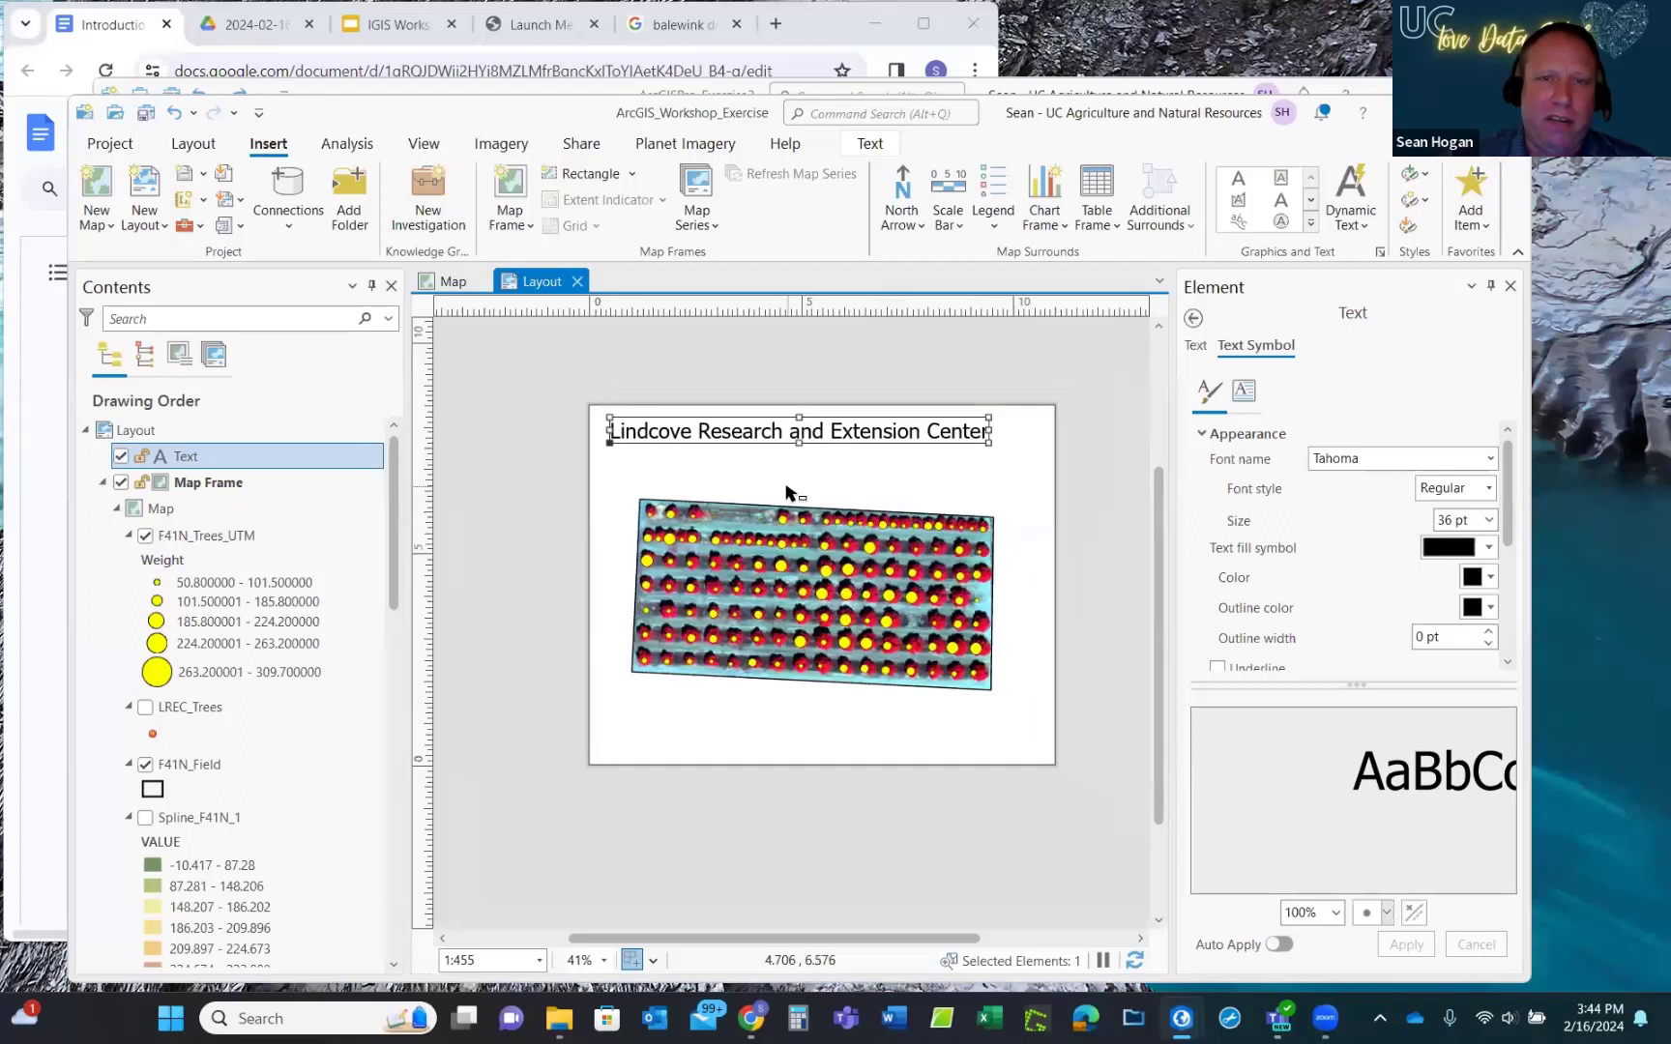
pyautogui.scroll(2, 790, 492)
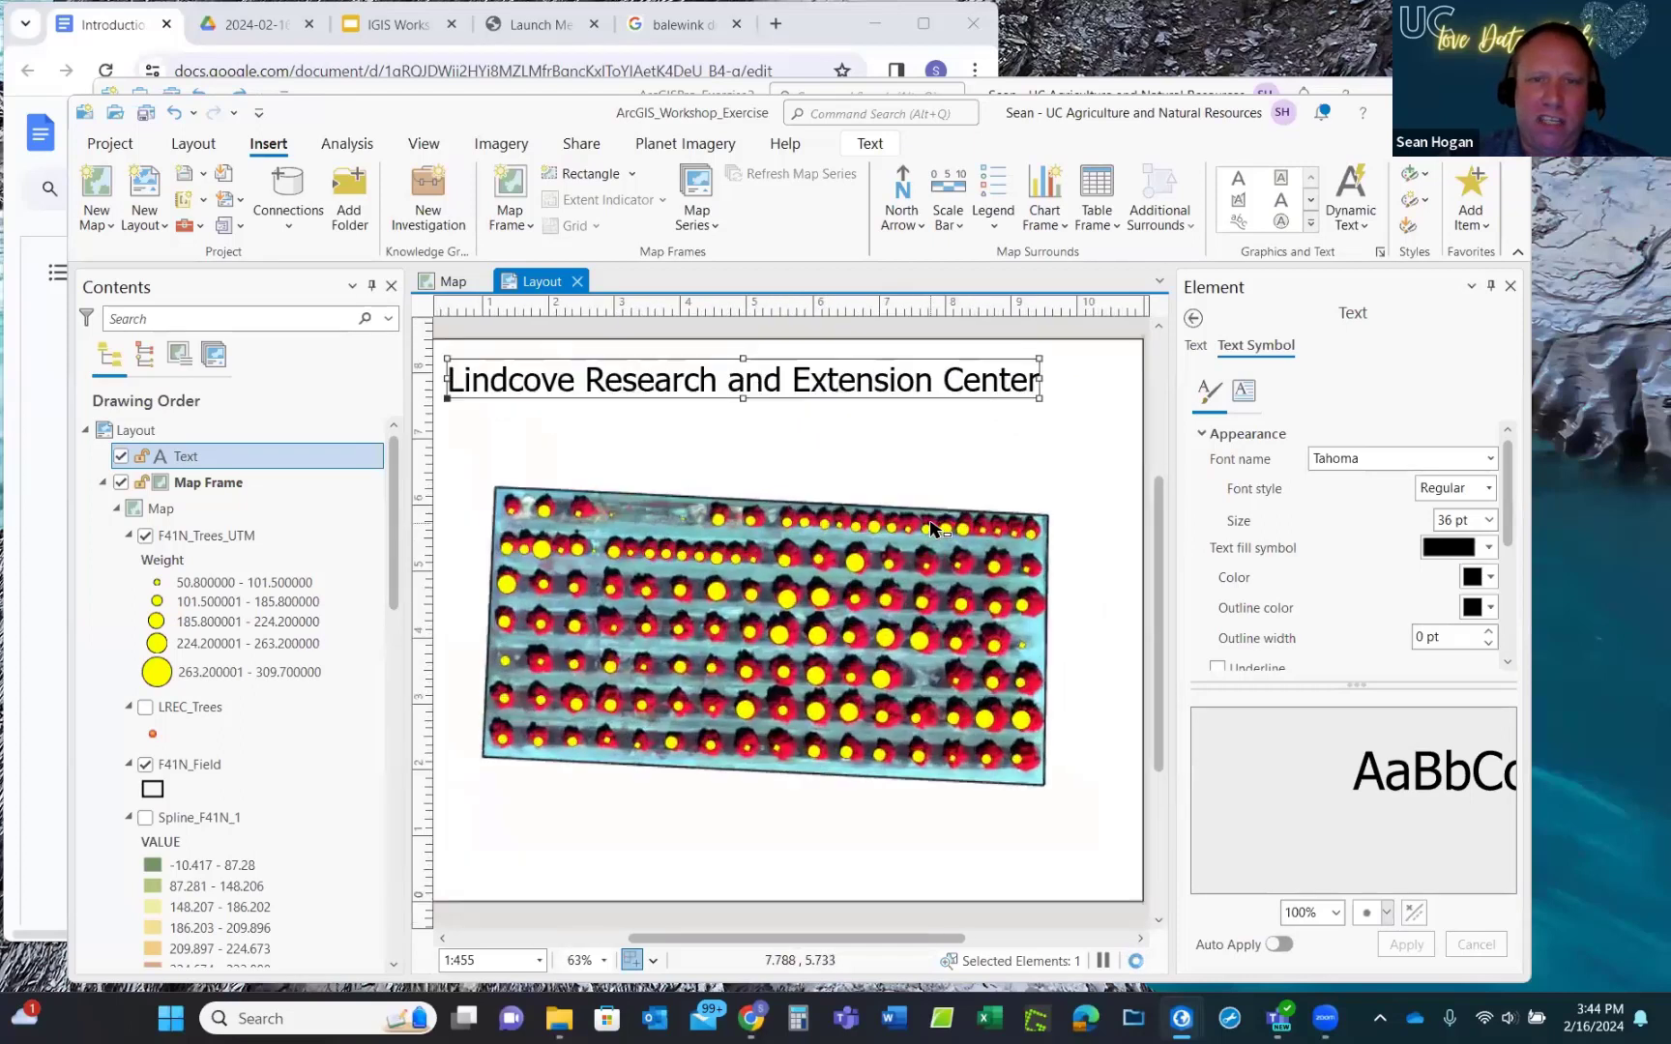
pyautogui.scroll(-2, 930, 528)
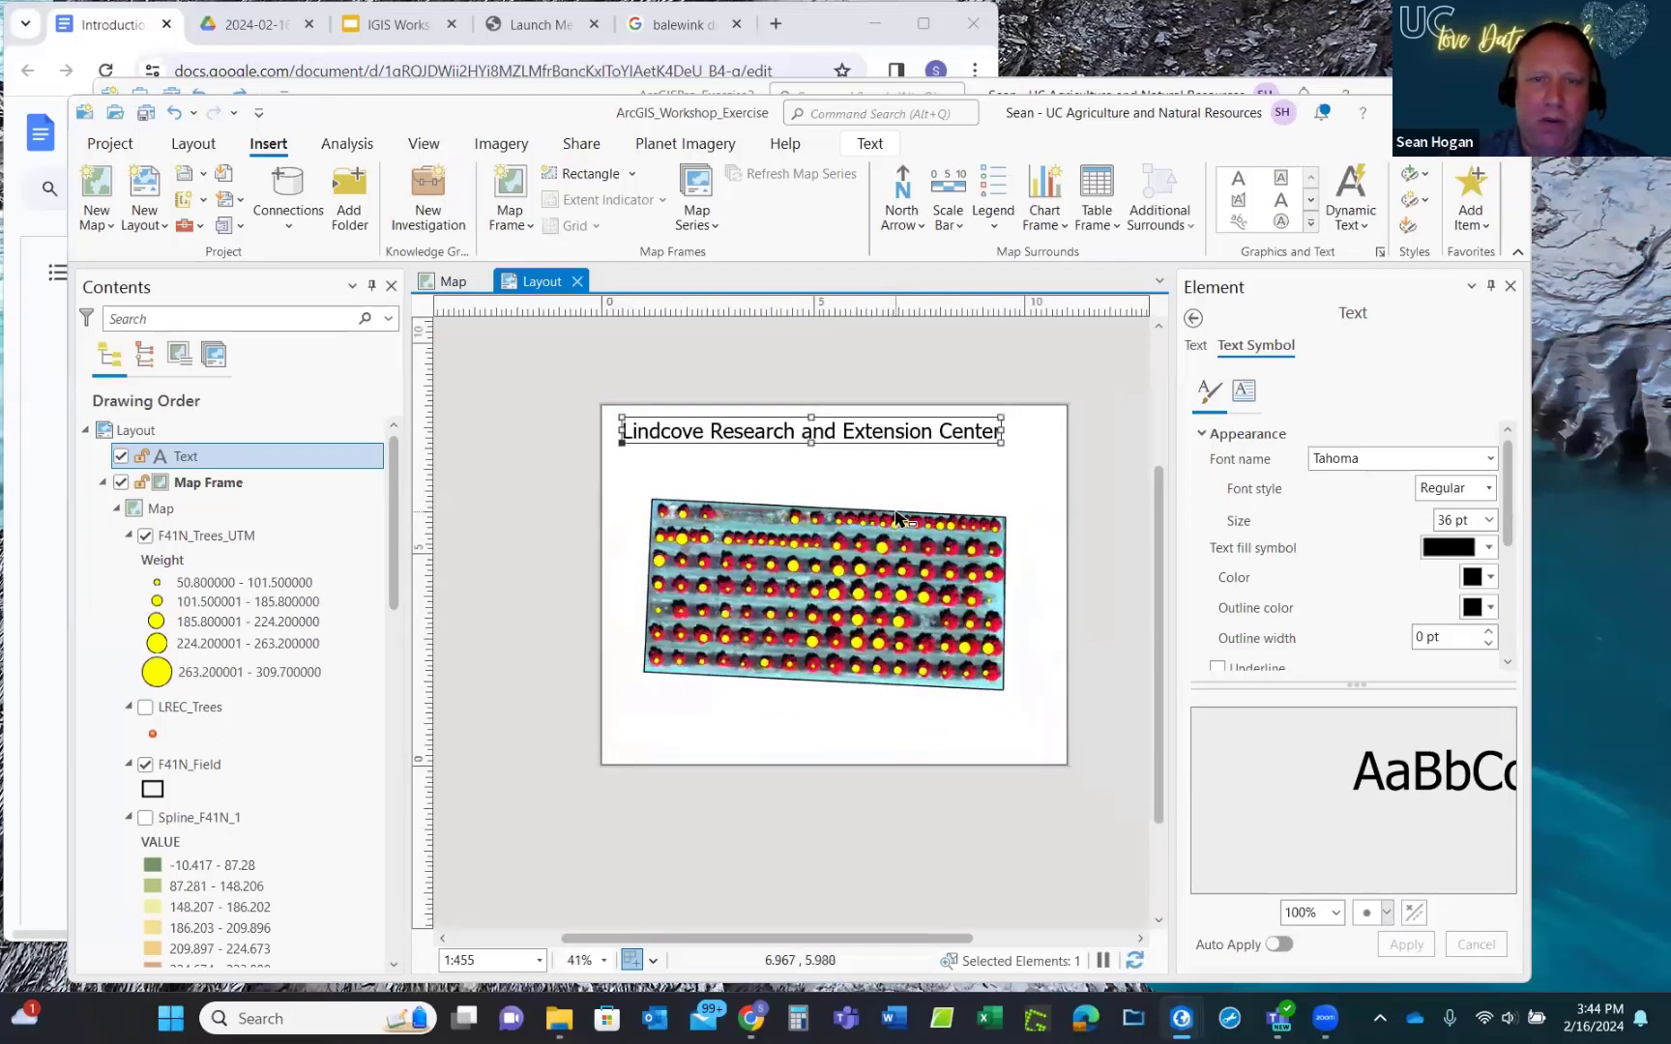
pyautogui.scroll(2, 896, 519)
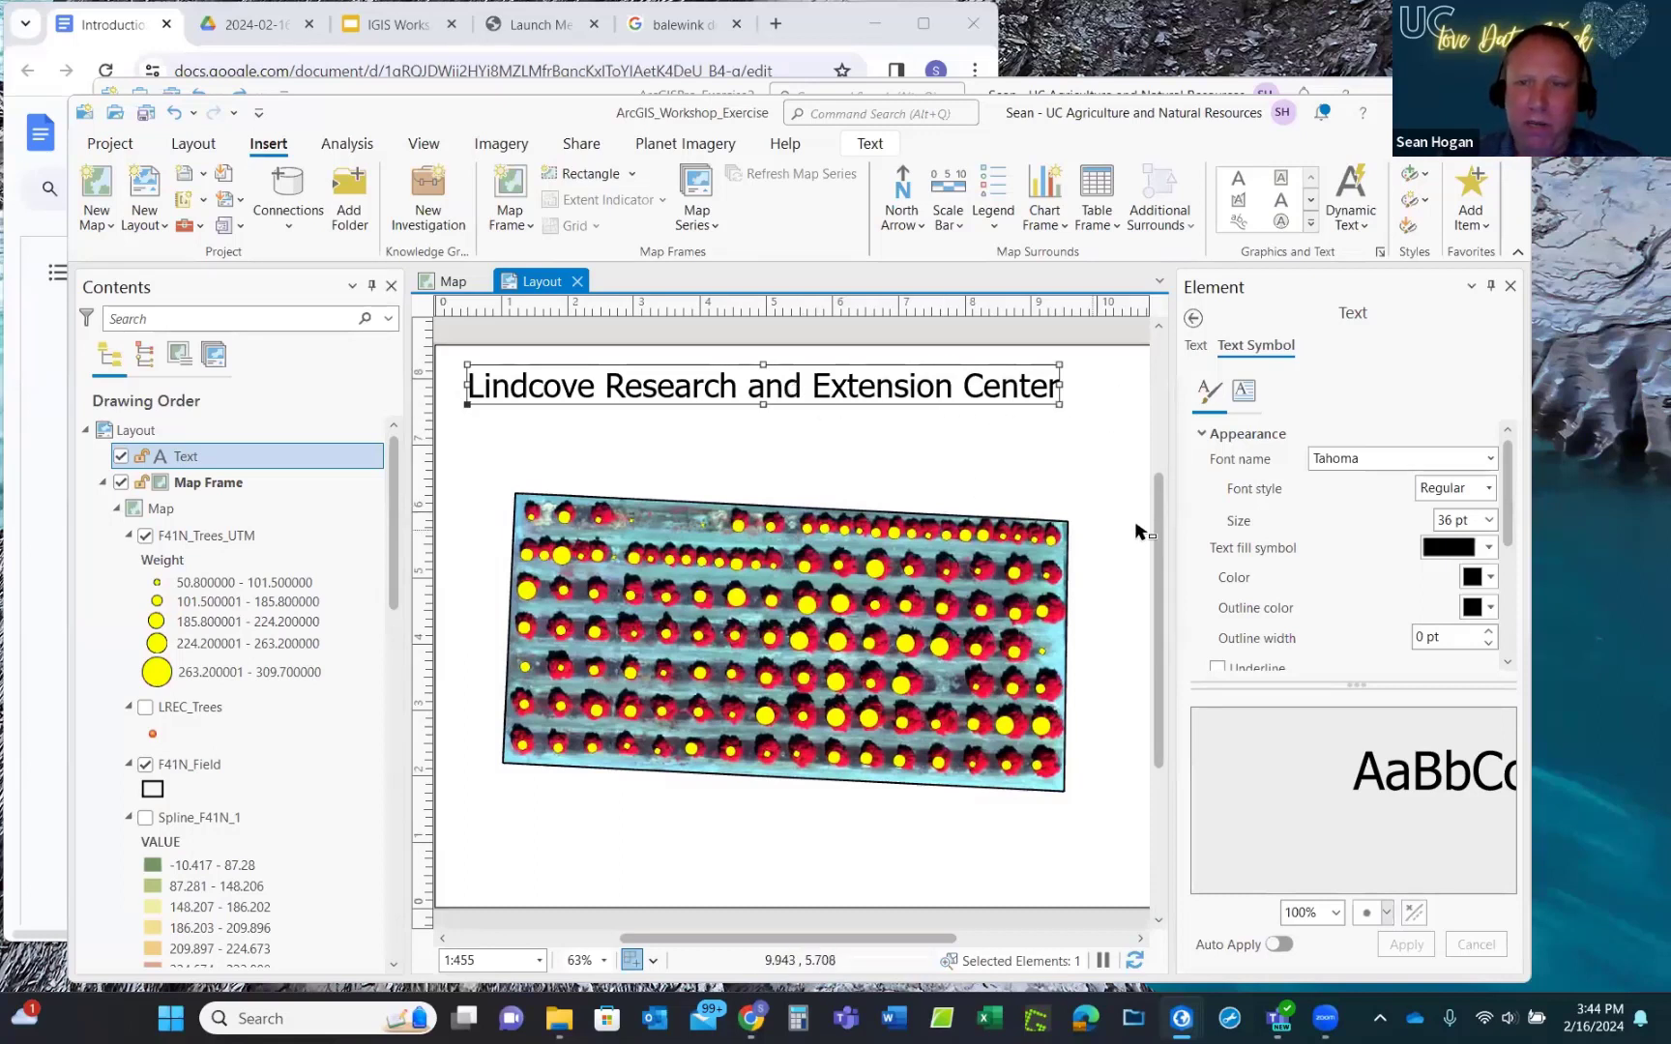
pyautogui.moveTo(1203, 506); pyautogui.dragTo(1232, 506)
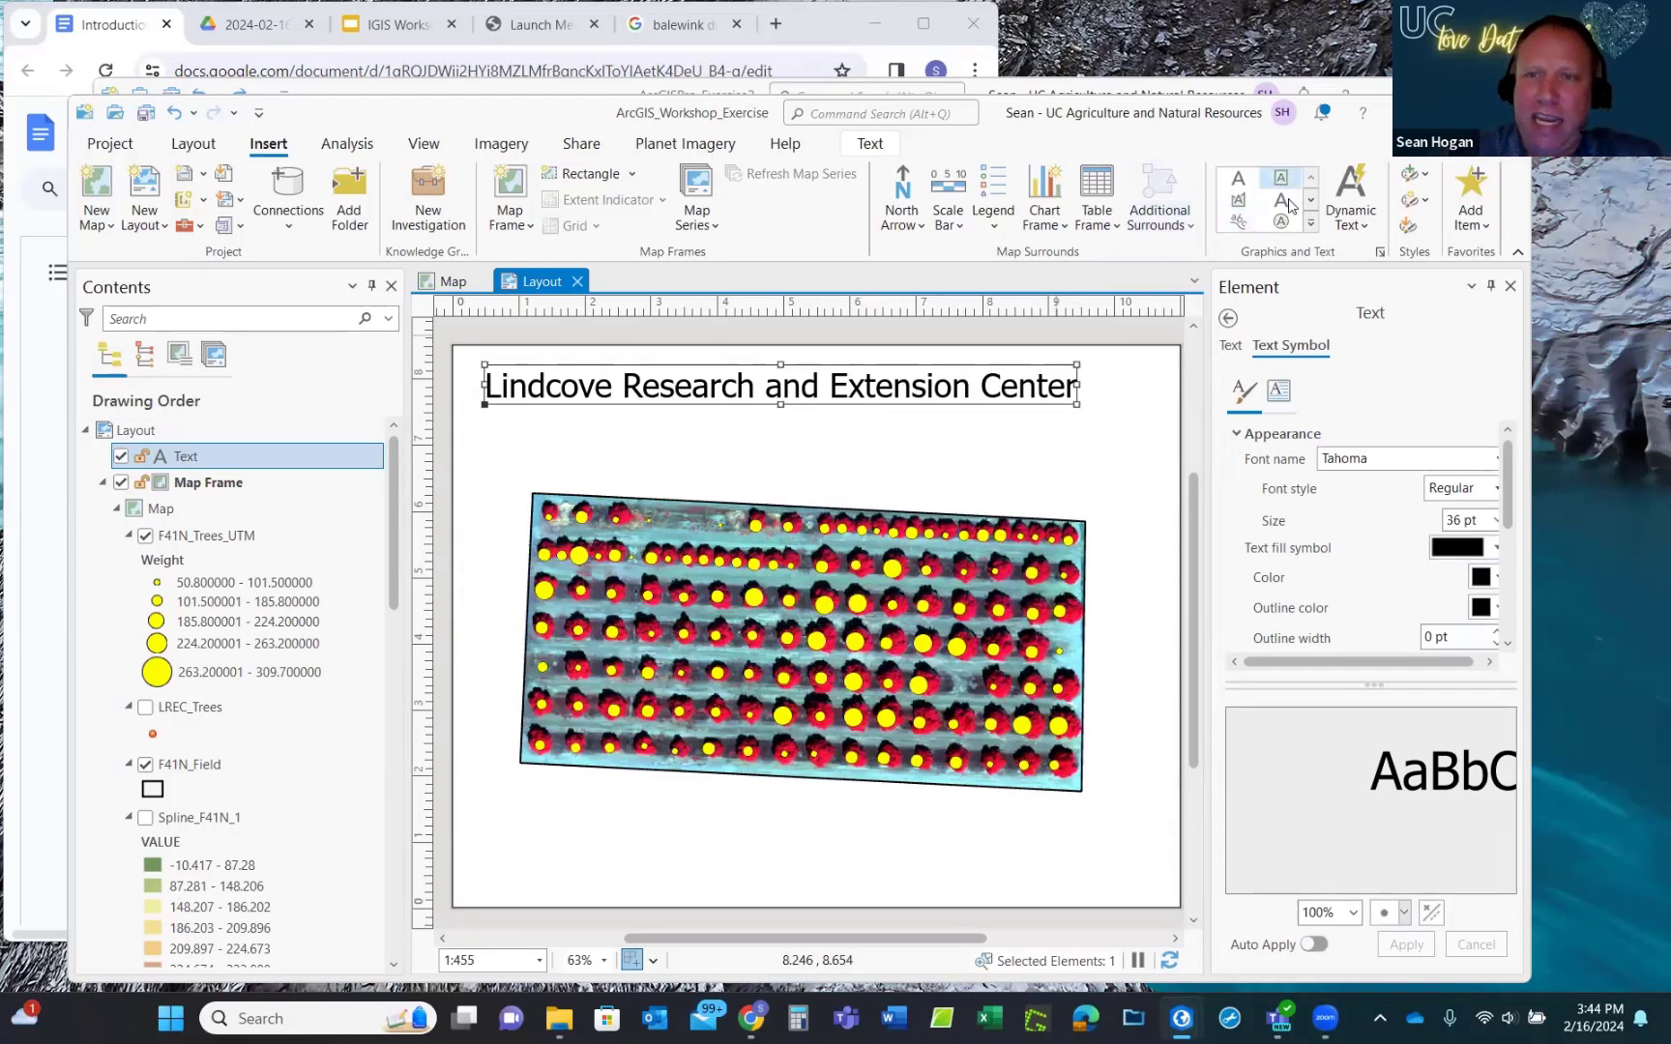
# Add a second text element directly below the title, left-aligned with it and above the orchard.
pyautogui.click(1239, 179)
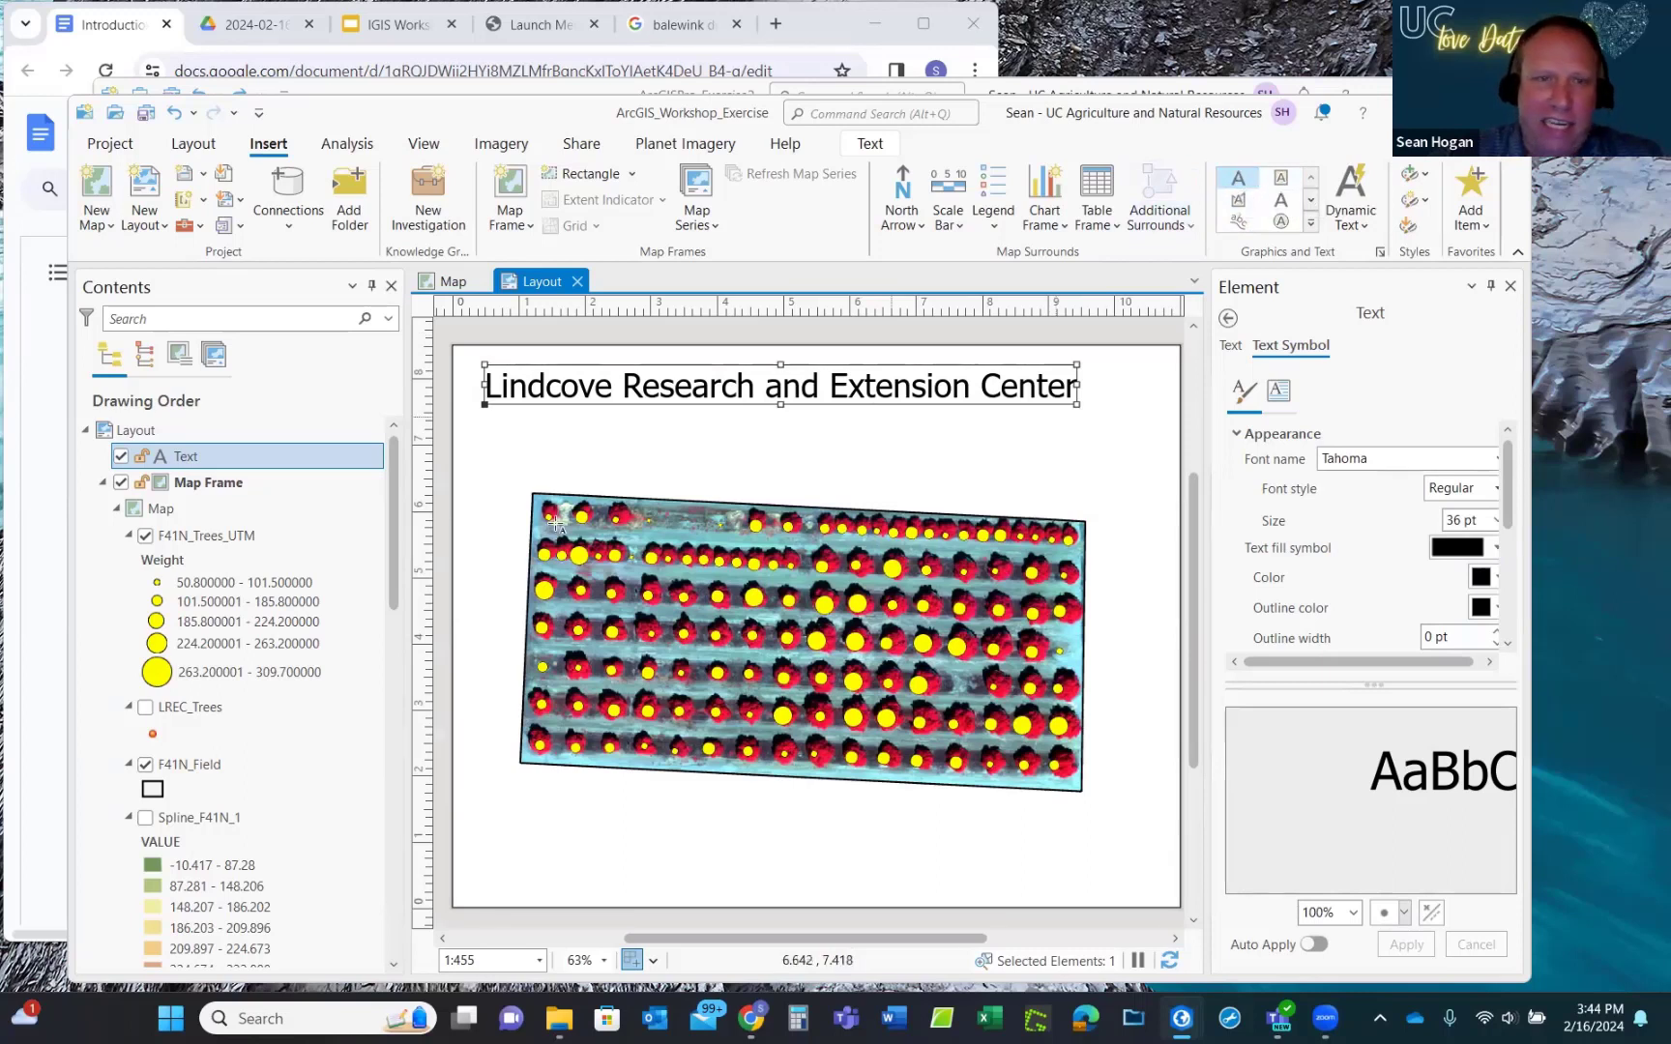
pyautogui.click(490, 438)
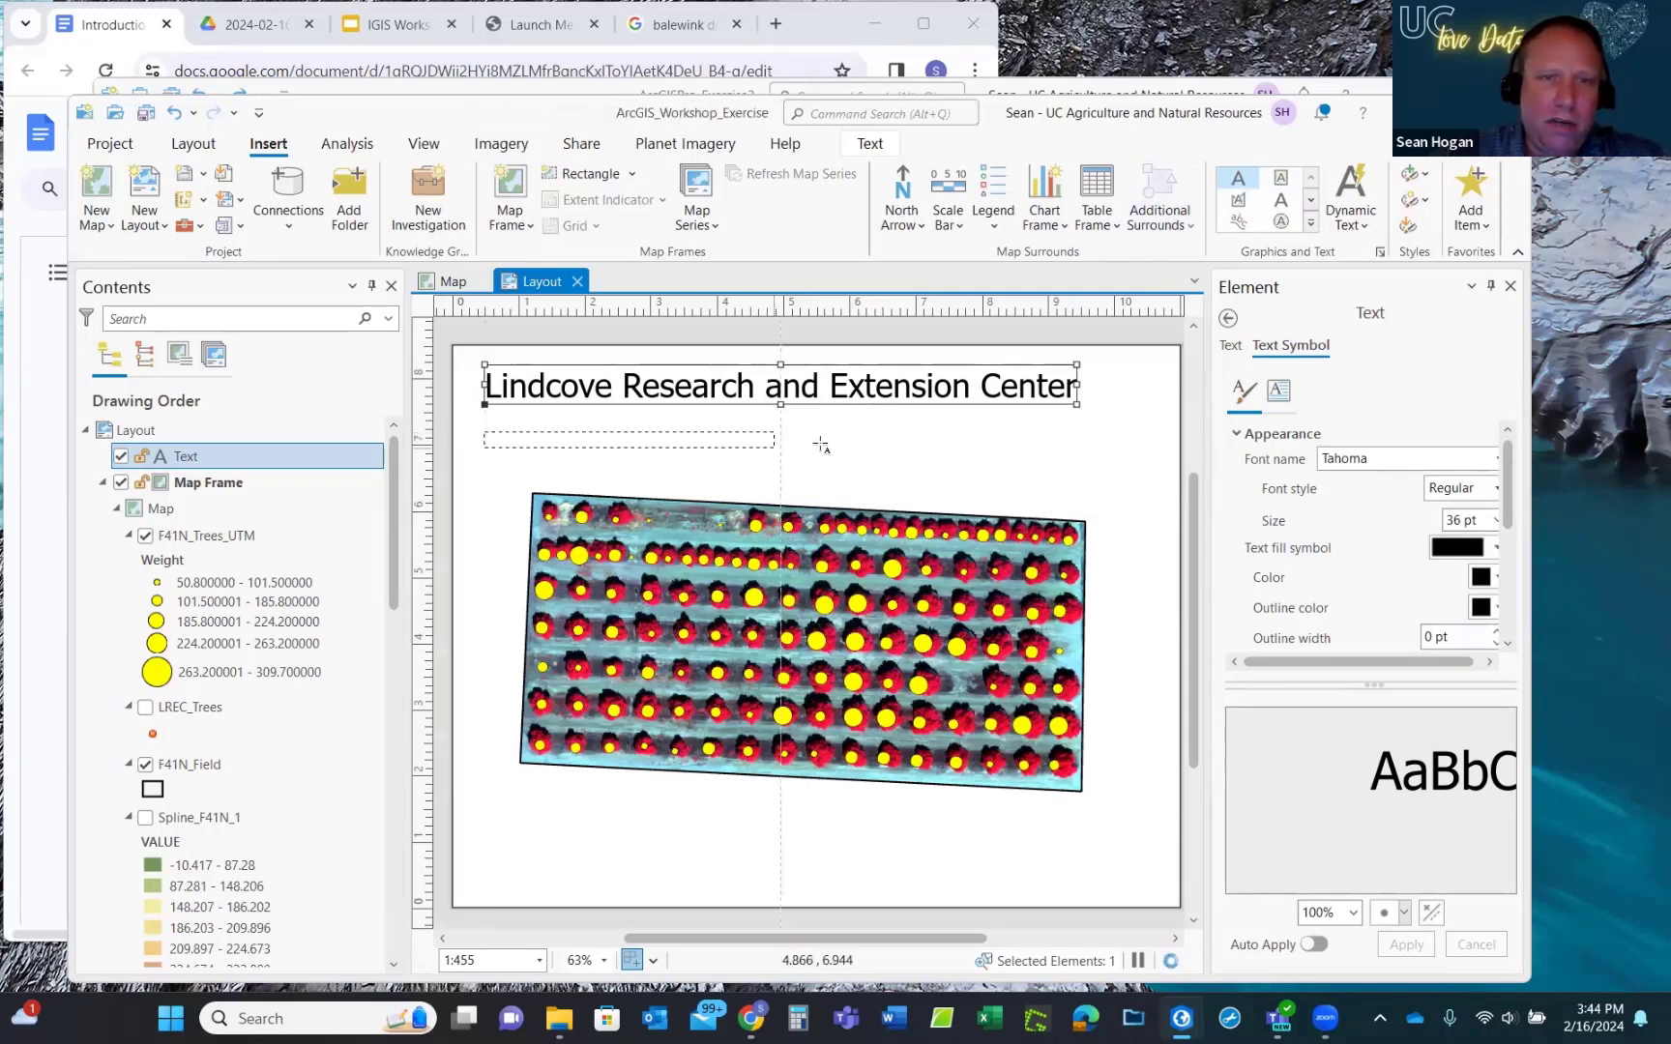